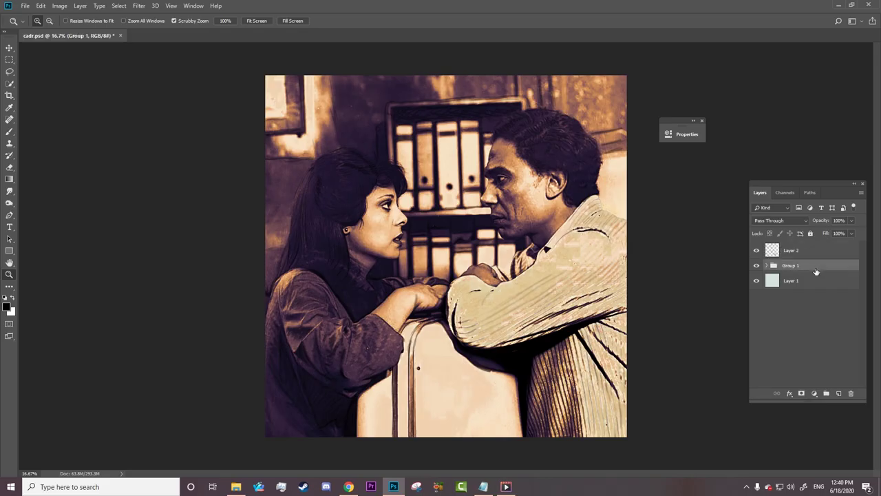
Step: Duplicate Group 1 into a new document and float the Untitled-1 window beside cadr.psd
right_click(817, 269)
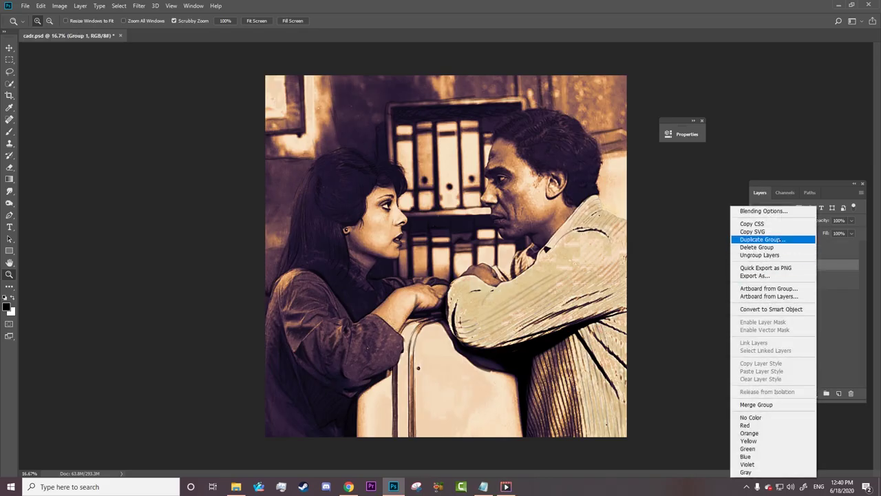
click(757, 239)
click(445, 170)
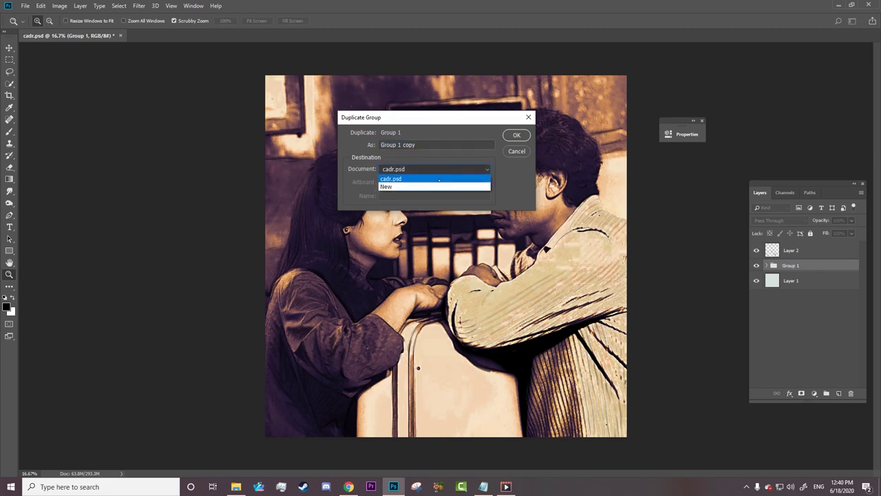
click(434, 188)
click(517, 135)
drag(179, 35, 83, 57)
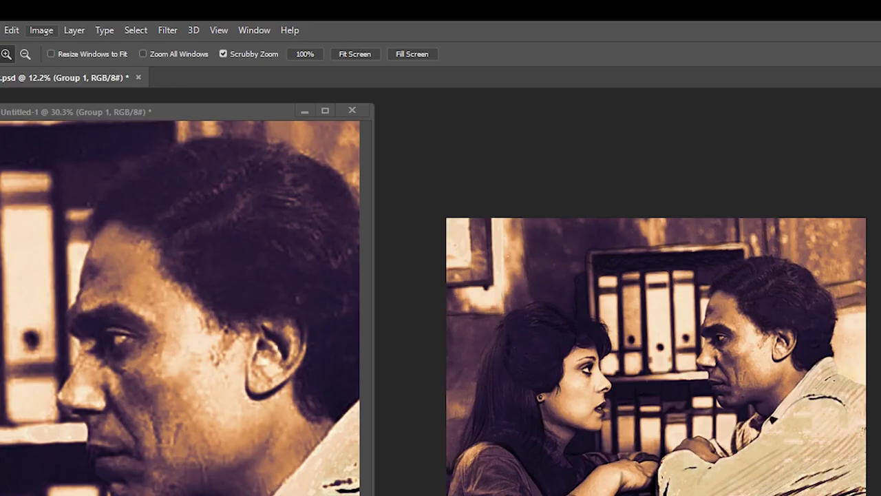
Step: Review the Untitled-1 Image Size, keeping width in centimetres at 300 resolution
click(59, 6)
click(69, 74)
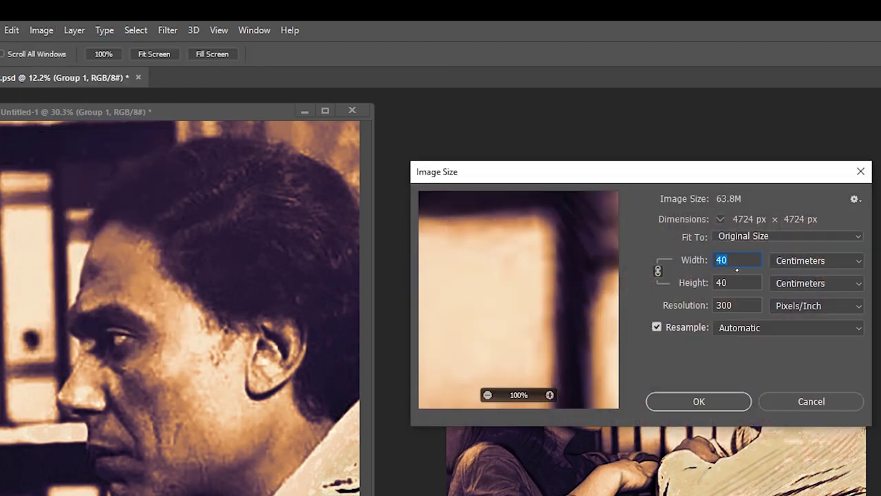
click(739, 263)
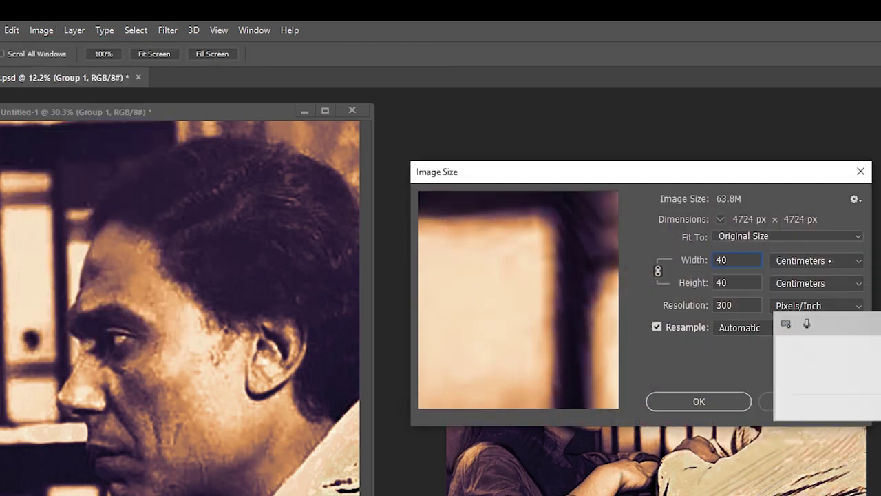
click(816, 261)
click(741, 306)
double_click(737, 305)
click(746, 305)
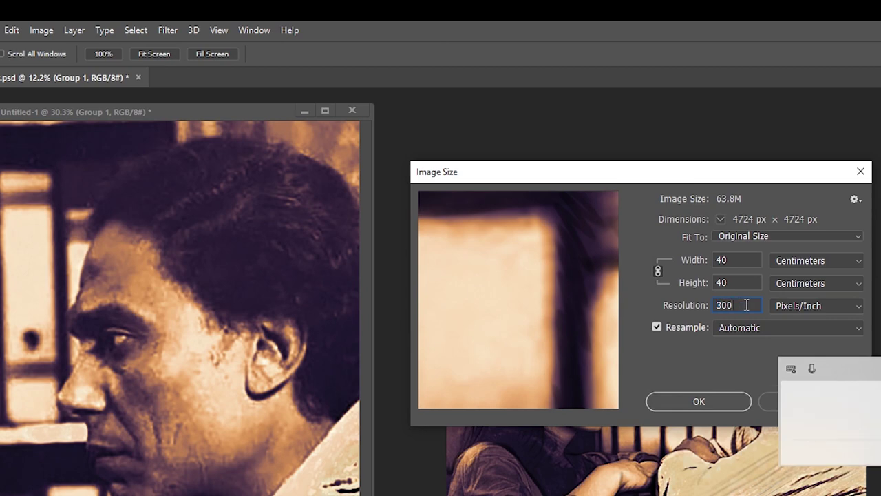
click(698, 401)
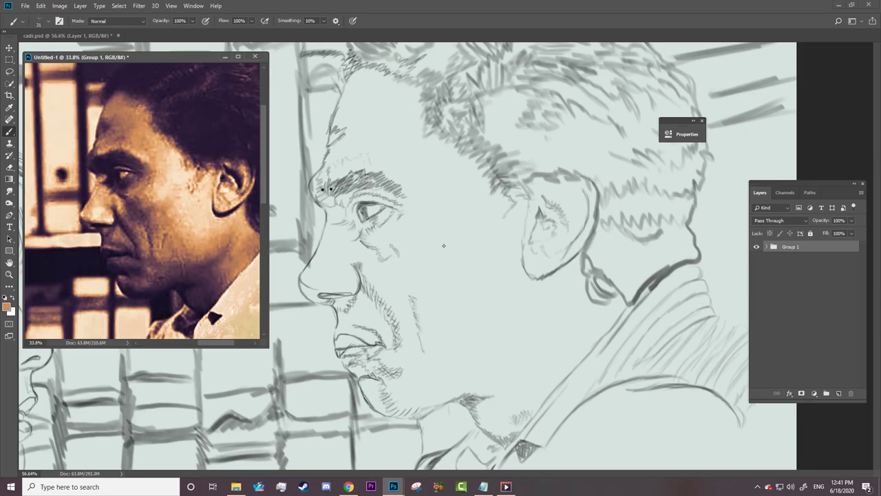
Step: Return to the sketch and set the brush to 152 px at 78% hardness
right_click(449, 241)
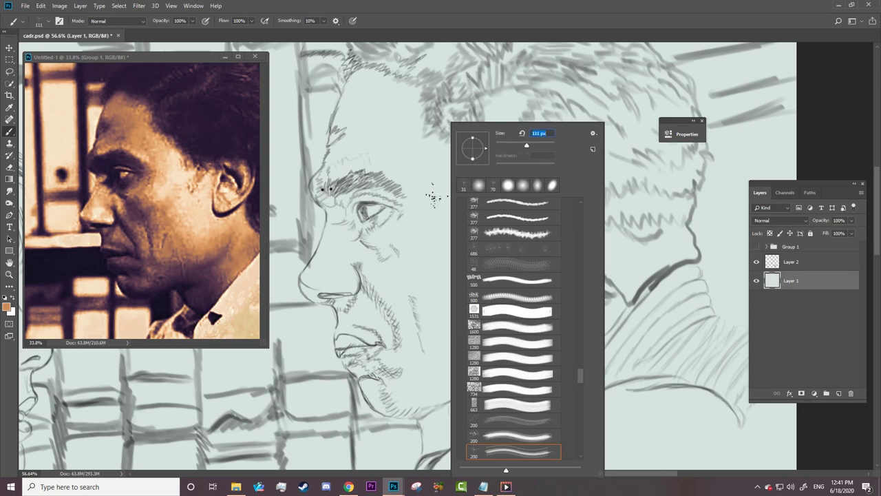
scroll(576, 236, up, 5)
scroll(581, 217, up, 5)
scroll(587, 195, up, 5)
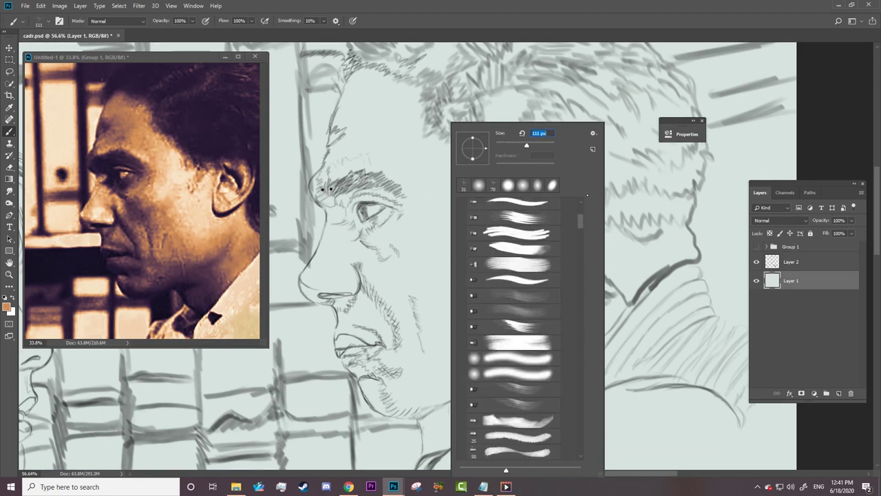
scroll(488, 269, up, 5)
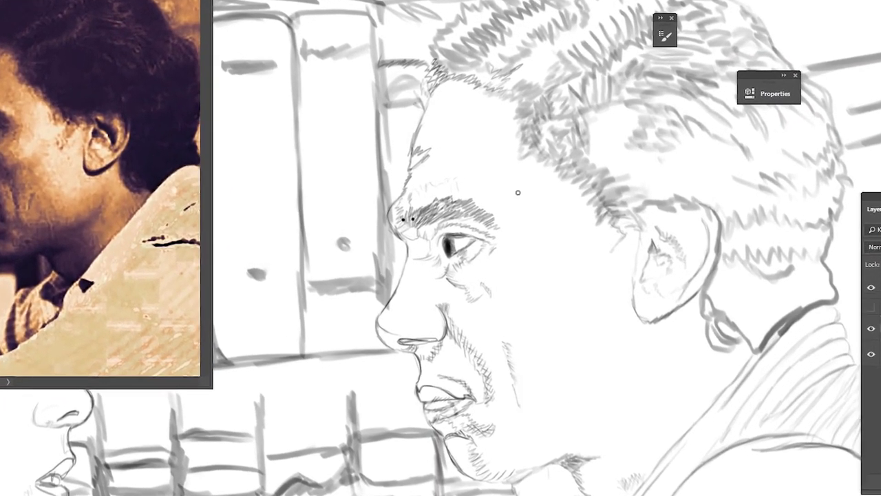
right_click(499, 122)
drag(605, 95, 651, 95)
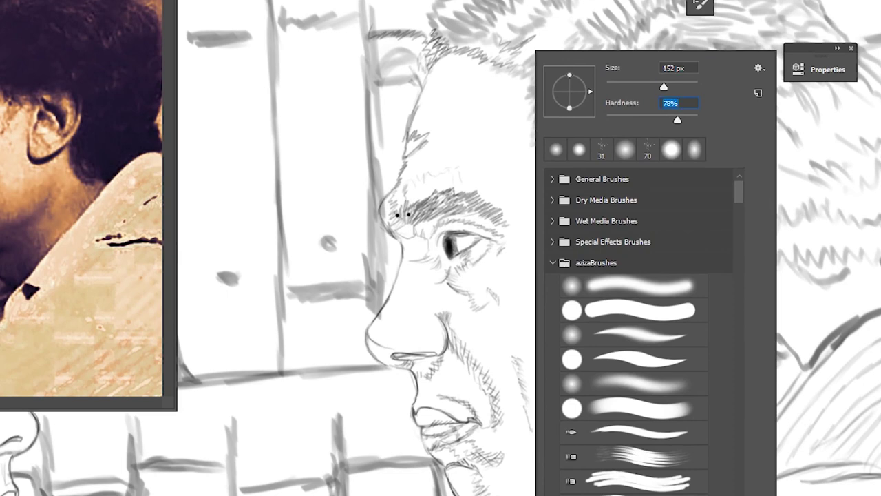
Step: In Brush Settings, set Transfer's Opacity Jitter Control to Off
key(Return)
key(F5)
click(458, 129)
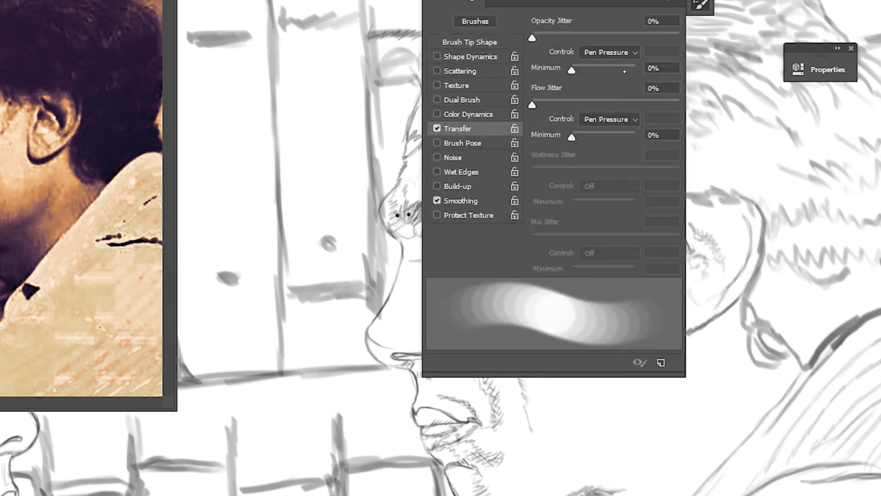
click(609, 51)
click(592, 63)
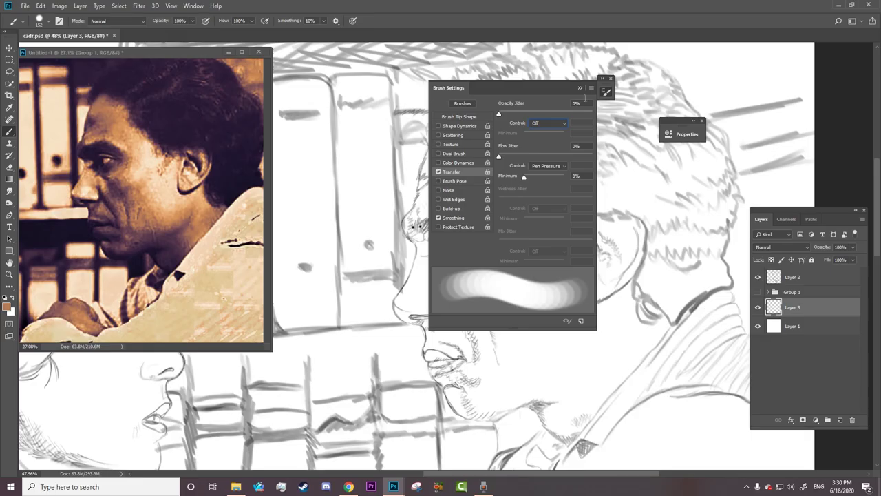
key(F5)
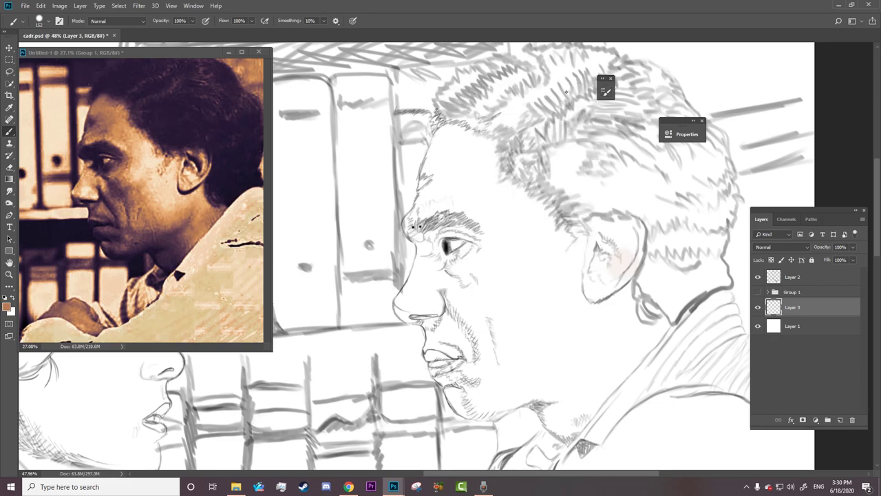
right_click(501, 117)
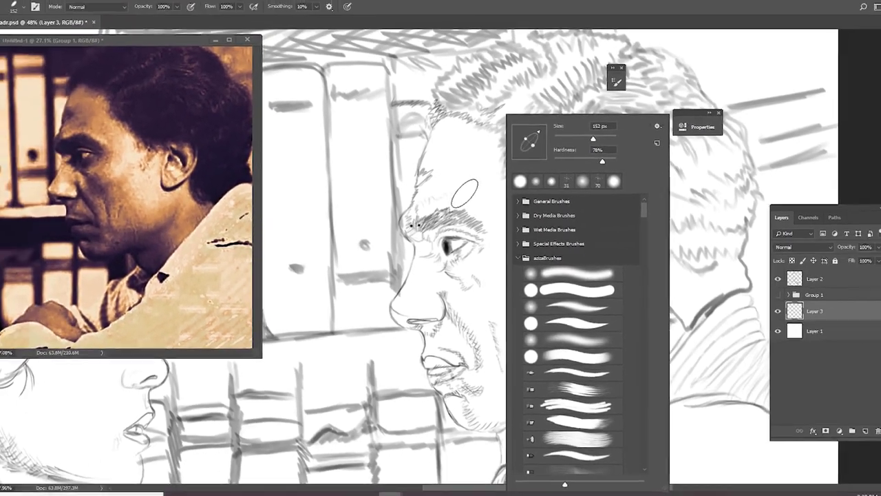
Step: Paint flat brown skin over the temple, forehead, brow and nose
mouse_move(468, 169)
mouse_down()
mouse_move(502, 164)
mouse_move(458, 141)
mouse_move(433, 176)
mouse_move(451, 127)
mouse_move(441, 140)
mouse_move(475, 128)
mouse_move(537, 282)
mouse_up()
drag(516, 165, 626, 248)
mouse_move(441, 214)
mouse_down()
mouse_move(417, 218)
mouse_move(441, 172)
mouse_move(426, 174)
mouse_up()
scroll(426, 174, up, 3)
drag(426, 139, 481, 69)
drag(441, 220, 399, 276)
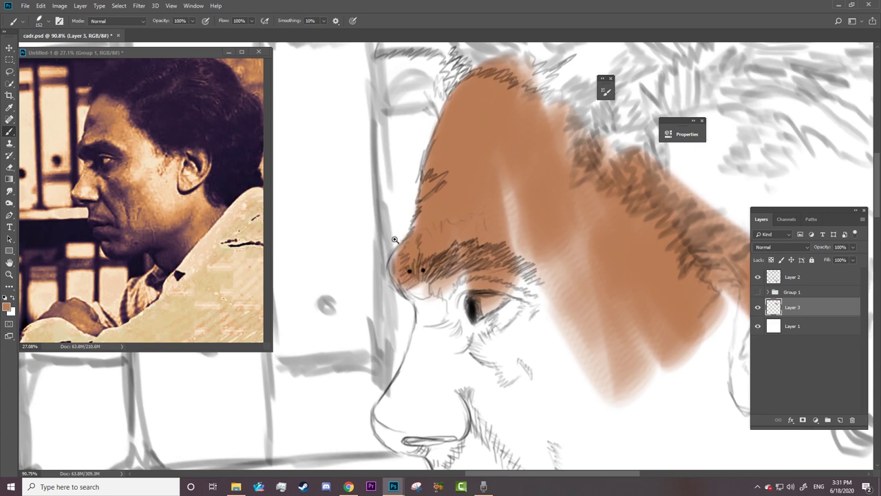
drag(413, 310, 394, 223)
drag(415, 191, 413, 290)
drag(495, 310, 564, 83)
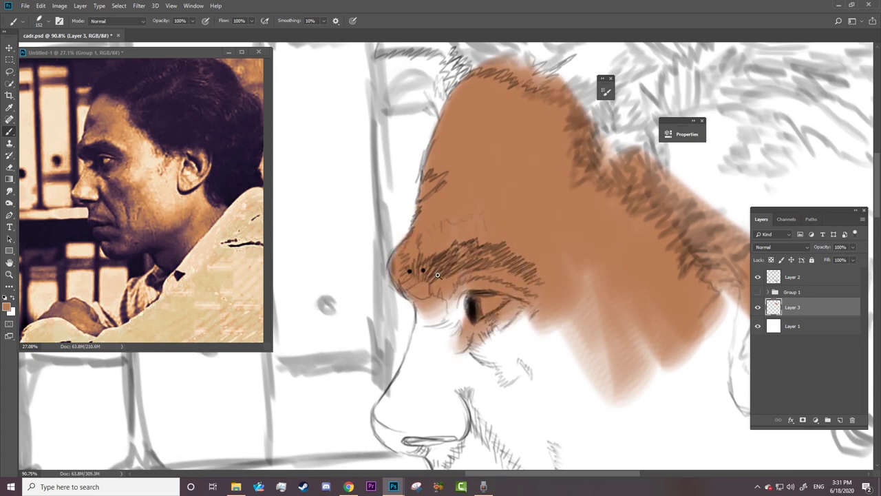
mouse_move(468, 289)
mouse_down()
mouse_move(420, 292)
mouse_move(409, 322)
mouse_move(412, 413)
mouse_up()
Step: Fill the cheek, nose tip, nostril, lips and lower cheek with brown
drag(385, 385, 620, 289)
drag(535, 342, 493, 179)
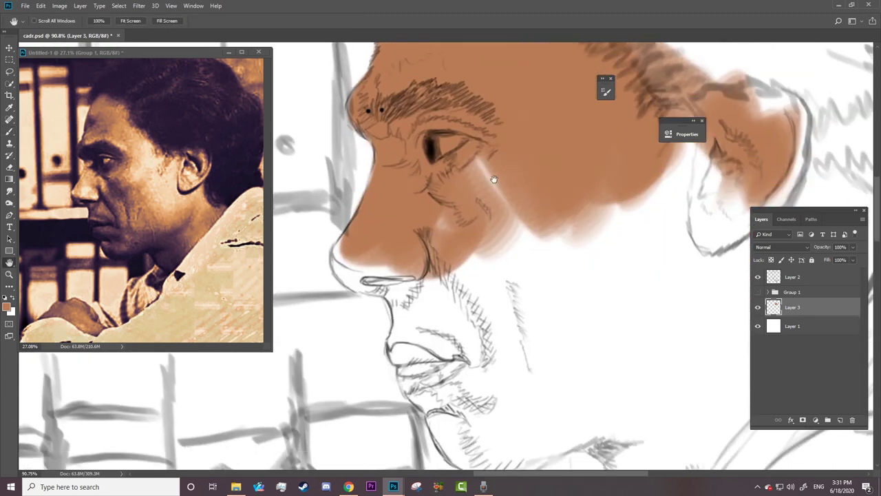
drag(413, 255, 358, 282)
mouse_move(337, 227)
mouse_down()
mouse_move(413, 310)
mouse_move(413, 358)
mouse_up()
drag(392, 331, 390, 255)
mouse_move(523, 206)
mouse_down()
mouse_move(394, 238)
mouse_move(438, 282)
mouse_up()
drag(468, 344, 620, 207)
mouse_move(448, 358)
mouse_down()
mouse_move(415, 340)
mouse_move(386, 222)
mouse_up()
Step: With a 193 px brush, paint the chin, jaw, neck, ear area and head top brown
right_click(420, 198)
key(Escape)
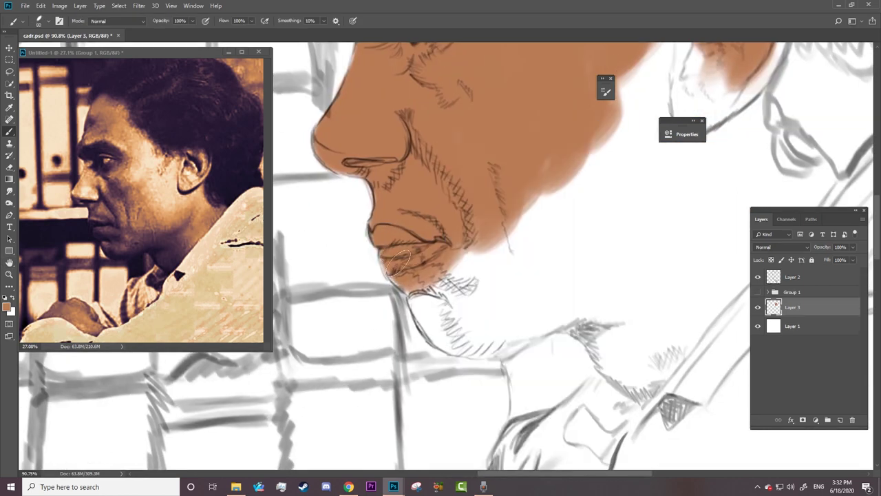
mouse_move(398, 262)
mouse_down()
mouse_move(433, 330)
mouse_move(523, 344)
mouse_up()
drag(482, 241, 510, 317)
right_click(482, 124)
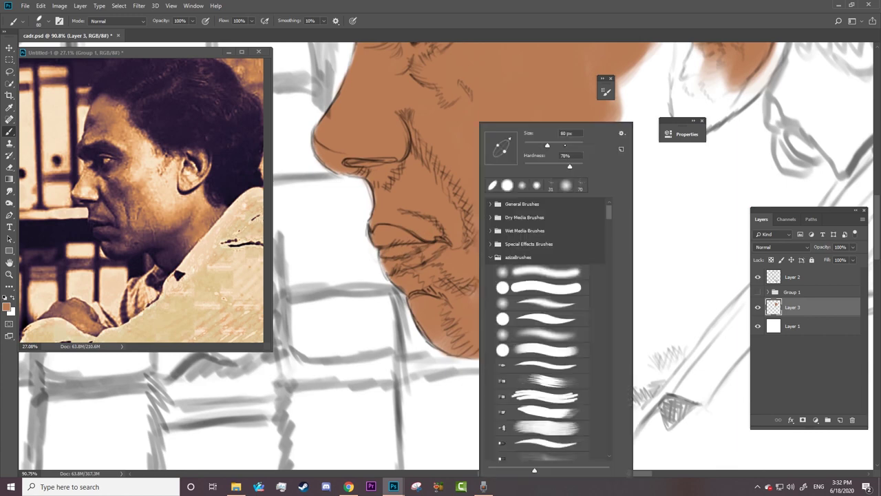
key(Escape)
mouse_move(492, 165)
mouse_down()
mouse_move(592, 303)
mouse_move(502, 341)
mouse_up()
mouse_move(565, 179)
mouse_down()
mouse_move(619, 289)
mouse_move(635, 346)
mouse_move(591, 172)
mouse_up()
drag(434, 264, 330, 305)
mouse_move(420, 400)
mouse_down()
mouse_move(470, 284)
mouse_move(492, 150)
mouse_move(640, 198)
mouse_move(535, 333)
mouse_up()
scroll(488, 256, down, 3)
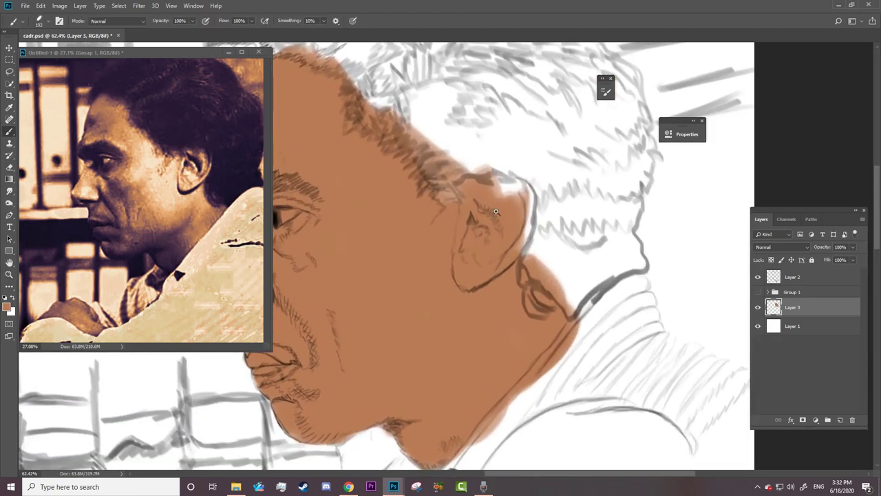
drag(496, 211, 364, 89)
drag(413, 117, 564, 303)
Step: Shrink the brush to 73 px and paint the hand brown
drag(255, 41, 370, 118)
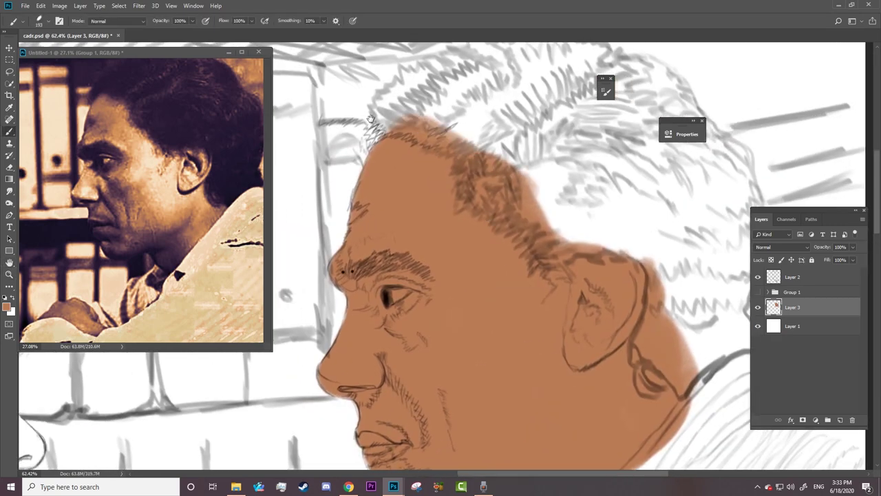
scroll(457, 233, down, 5)
scroll(457, 233, down, 1)
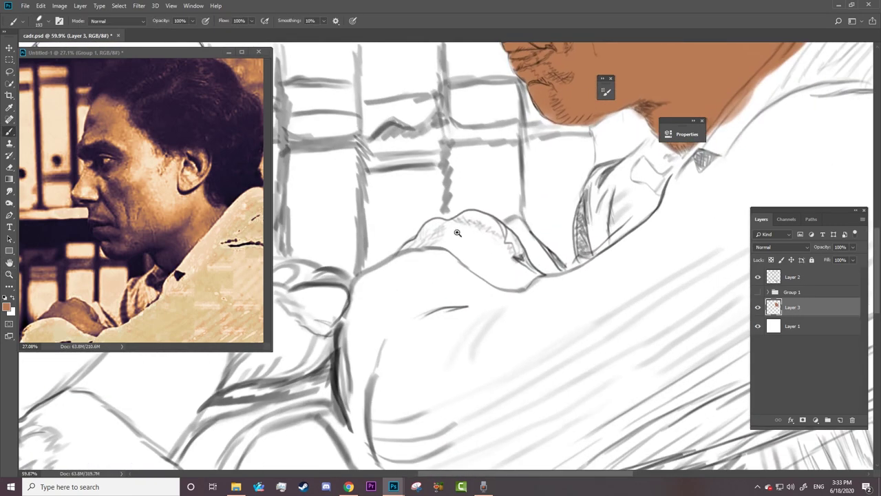
right_click(457, 232)
drag(434, 237, 479, 218)
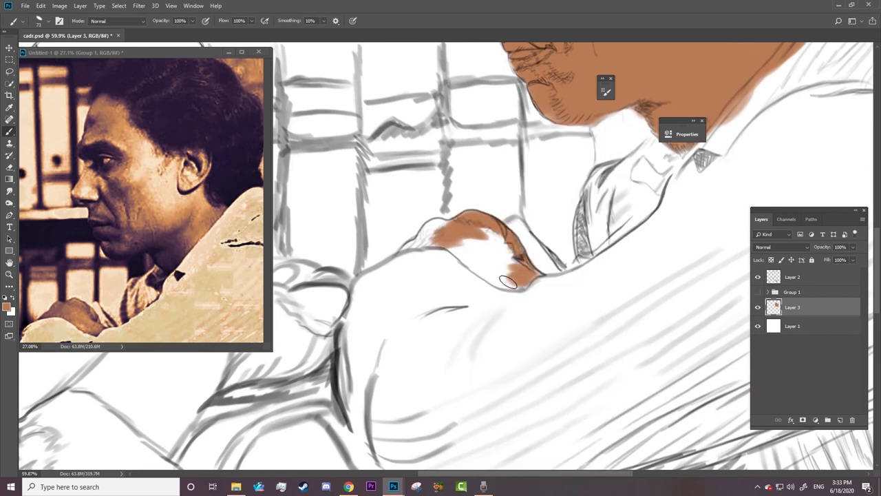
mouse_move(507, 281)
mouse_down()
mouse_move(523, 272)
mouse_move(429, 239)
mouse_up()
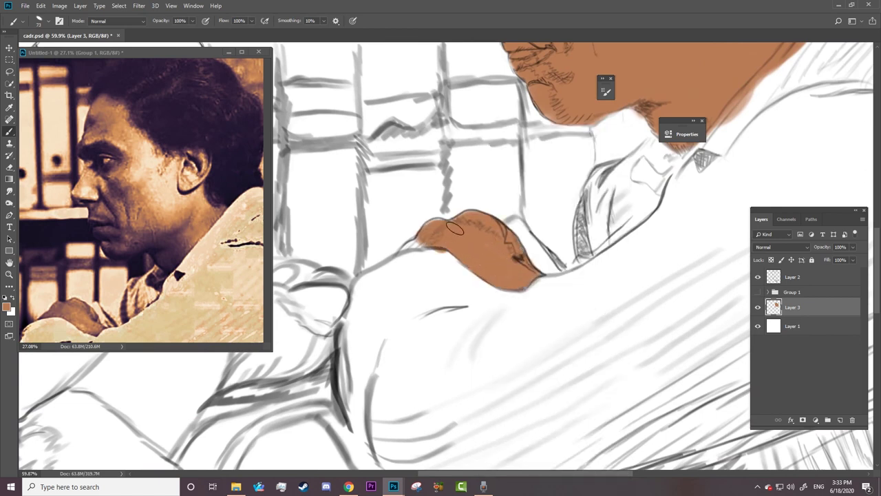
Step: Zoom out to review the figure, then add new empty Layer 4
key(z)
drag(482, 220, 475, 199)
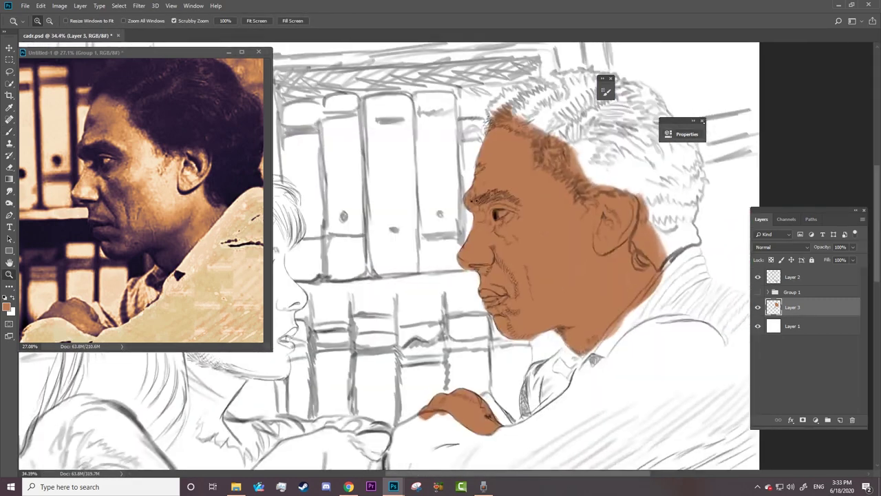
drag(707, 96, 723, 96)
key(b)
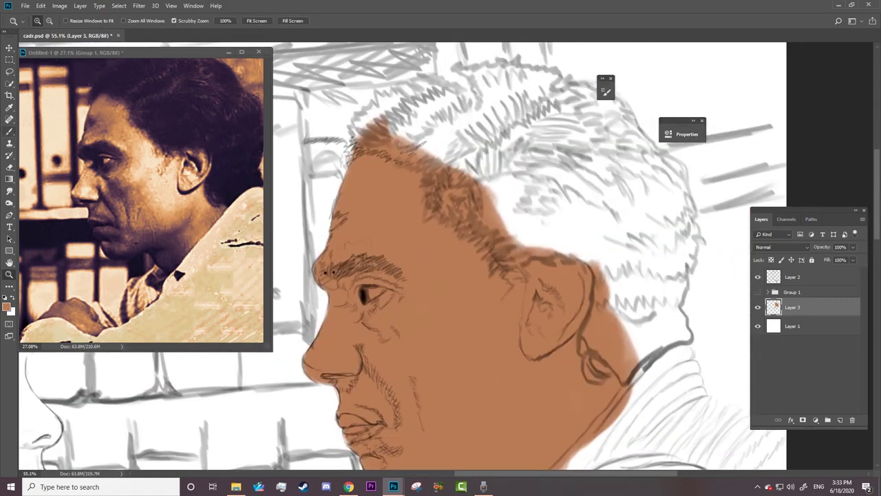
click(767, 292)
click(840, 420)
click(758, 292)
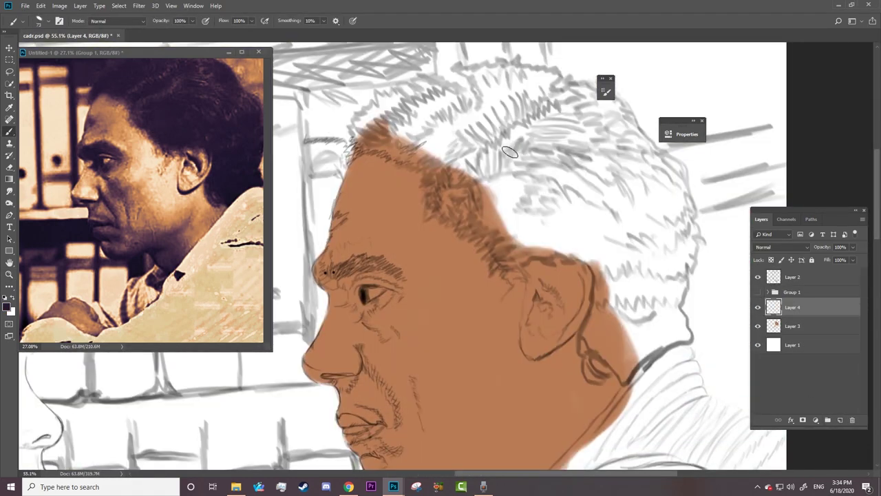
Step: Pick a different brush preset and hide the brown skin layer
right_click(510, 130)
click(659, 148)
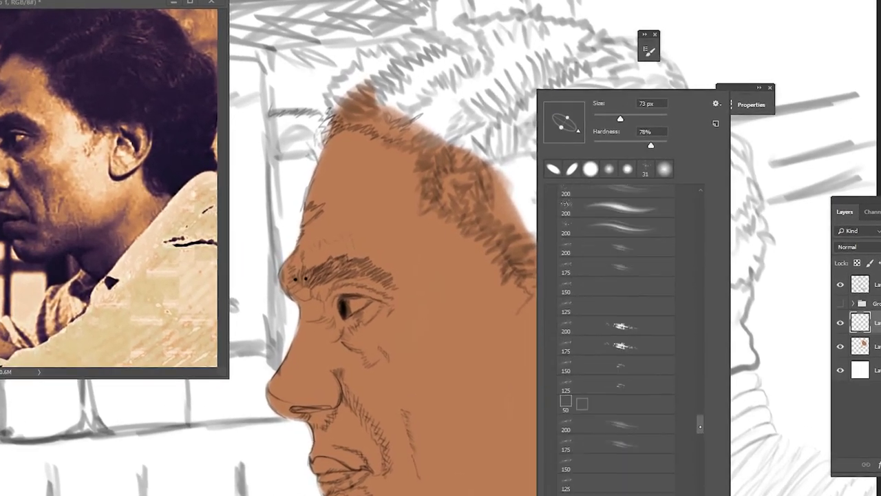
click(612, 234)
key(Return)
click(758, 326)
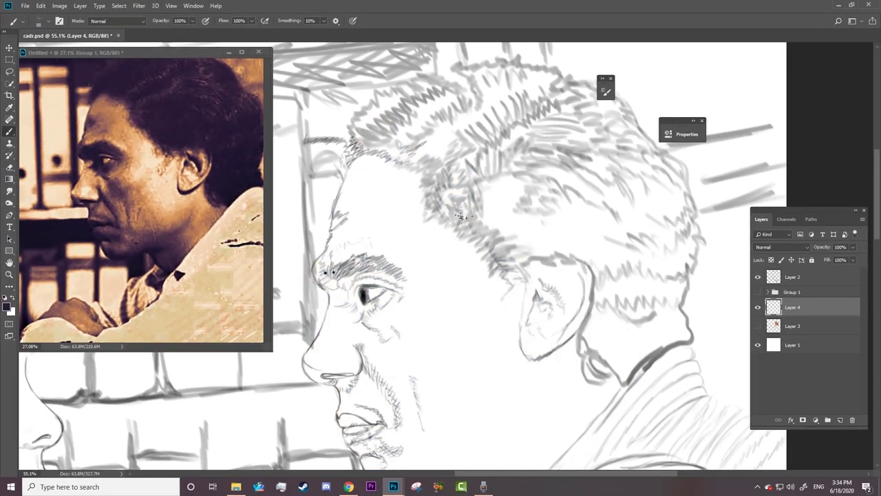
Step: Hatch dark purple strokes over the top and back of the head
mouse_move(561, 184)
mouse_down()
mouse_move(542, 124)
mouse_move(556, 104)
mouse_up()
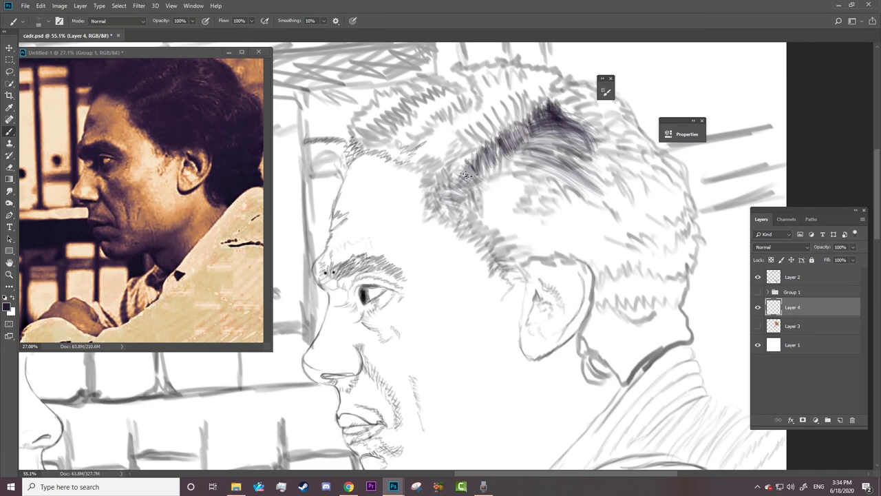
mouse_move(582, 150)
mouse_down()
mouse_move(550, 158)
mouse_move(533, 187)
mouse_up()
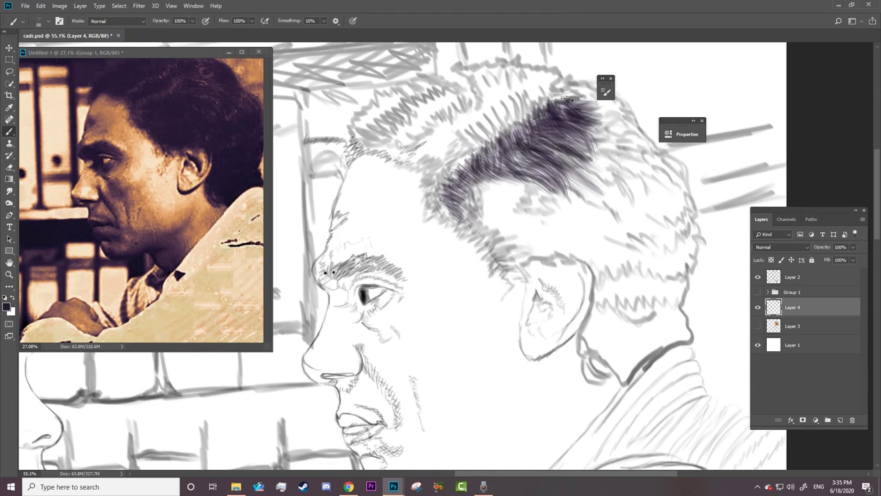
drag(623, 86, 582, 107)
drag(643, 104, 592, 127)
mouse_move(647, 121)
mouse_down()
mouse_move(581, 138)
mouse_move(677, 189)
mouse_up()
mouse_move(571, 141)
mouse_down()
mouse_move(661, 220)
mouse_move(633, 200)
mouse_move(657, 237)
mouse_up()
drag(592, 158, 664, 248)
drag(671, 210, 688, 283)
drag(599, 237, 681, 331)
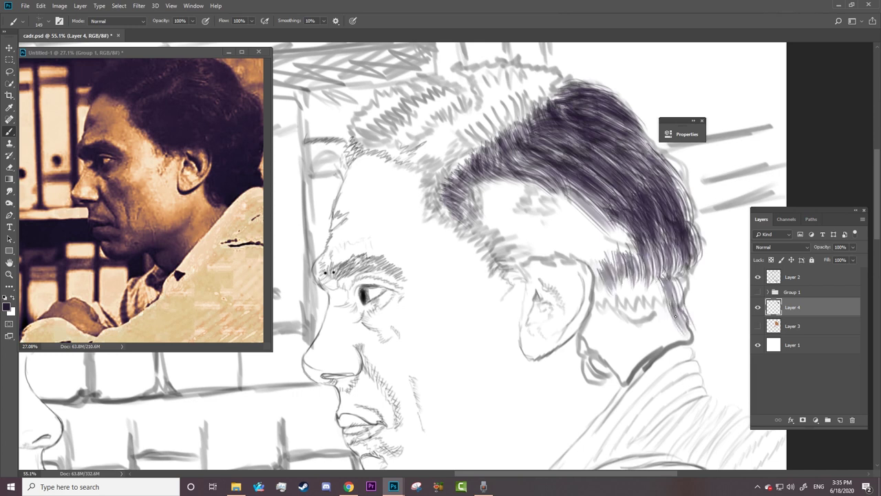
mouse_move(664, 251)
mouse_down()
mouse_move(666, 302)
mouse_move(613, 365)
mouse_up()
Step: Fill the nape, the area around the ear and the front gap with purple hair
drag(640, 320, 585, 379)
drag(653, 303, 595, 375)
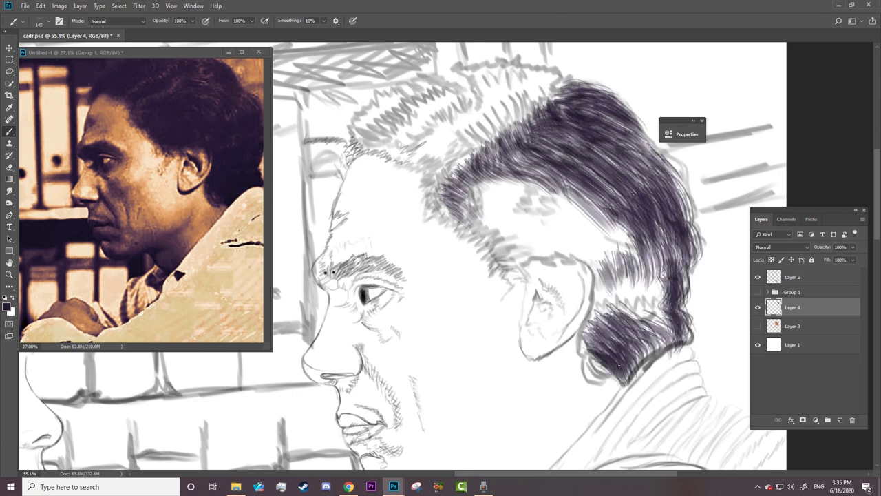
mouse_move(598, 344)
mouse_down()
mouse_move(640, 264)
mouse_move(634, 365)
mouse_up()
drag(571, 230, 633, 292)
drag(650, 217, 591, 306)
drag(678, 217, 646, 282)
drag(653, 163, 692, 224)
drag(585, 215, 529, 260)
mouse_move(623, 182)
mouse_down()
mouse_move(550, 263)
mouse_move(485, 262)
mouse_up()
drag(537, 260, 500, 204)
drag(564, 185, 495, 247)
mouse_move(526, 180)
mouse_down()
mouse_move(461, 245)
mouse_move(454, 220)
mouse_move(444, 238)
mouse_move(518, 248)
mouse_up()
Step: Paint purple strokes into the upper front of the hair, extending over the forehead
drag(482, 207, 483, 271)
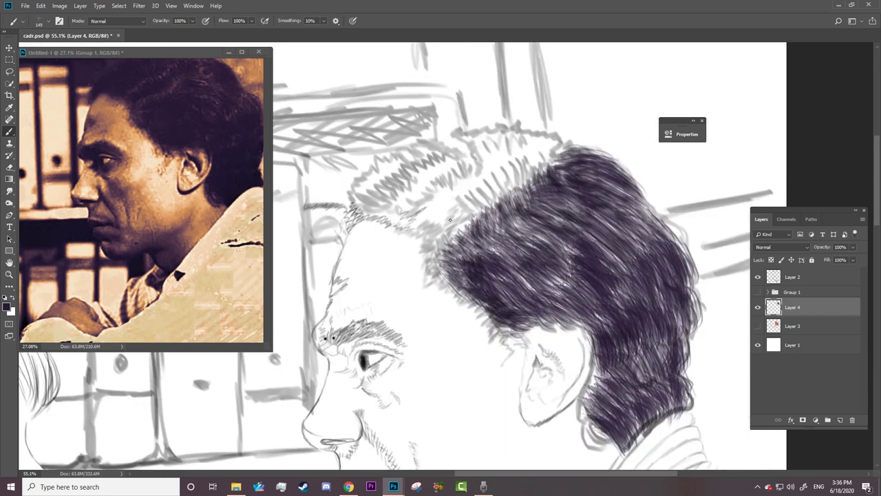
drag(138, 172, 138, 203)
drag(534, 152, 501, 203)
mouse_move(554, 137)
mouse_down()
mouse_move(512, 182)
mouse_move(430, 237)
mouse_up()
drag(433, 200, 355, 206)
drag(465, 148, 365, 200)
Step: Fill the top and front of the hair with dense purple strokes
drag(523, 128, 424, 175)
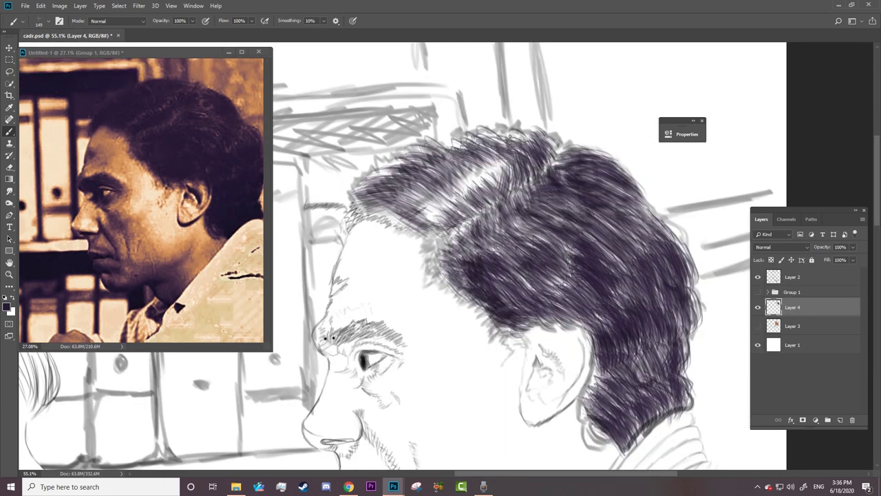
drag(558, 124, 475, 158)
drag(516, 138, 440, 200)
drag(492, 165, 406, 231)
drag(440, 180, 372, 227)
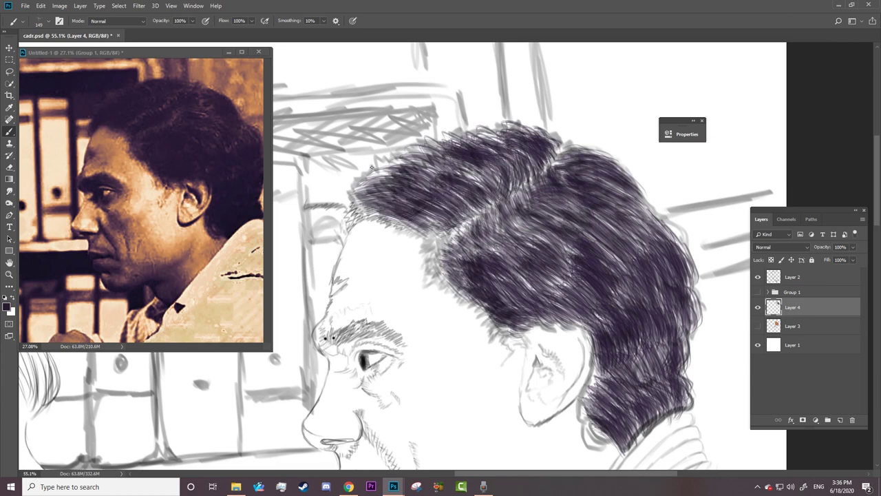
drag(482, 141, 361, 187)
drag(510, 131, 420, 241)
drag(448, 215, 358, 224)
Step: With a smaller brush, darken the front top, crown and back of the hair
key(bracketleft)
key(bracketleft)
key(bracketleft)
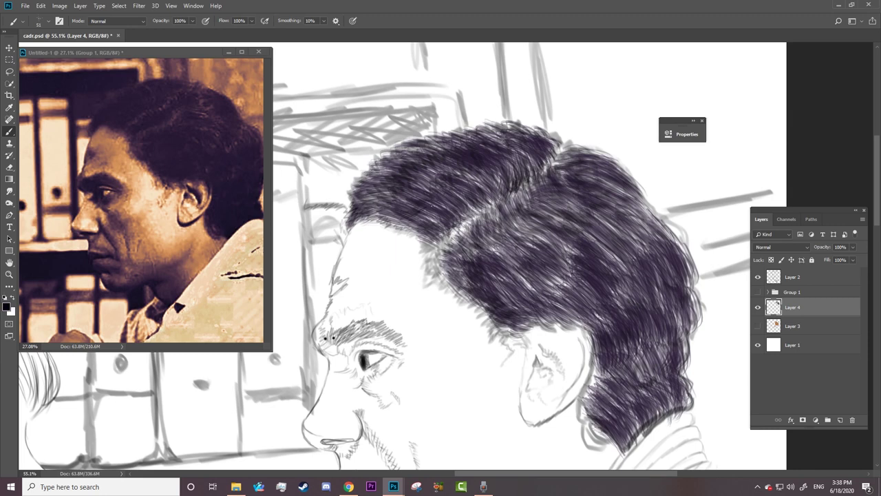
mouse_move(413, 176)
mouse_down()
mouse_move(496, 144)
mouse_move(371, 207)
mouse_move(420, 159)
mouse_move(485, 152)
mouse_up()
drag(449, 227, 492, 199)
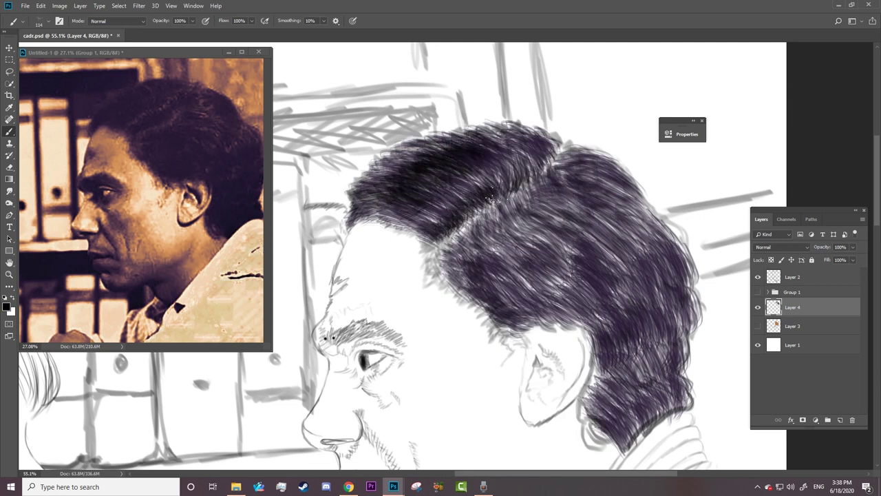
drag(551, 141, 476, 134)
mouse_move(539, 212)
mouse_down()
mouse_move(483, 289)
mouse_move(568, 227)
mouse_move(492, 313)
mouse_move(624, 210)
mouse_move(566, 142)
mouse_move(633, 221)
mouse_up()
drag(692, 210, 632, 302)
drag(675, 221, 609, 348)
Step: Show the skin colour layer again and add more dark hair strokes
click(758, 325)
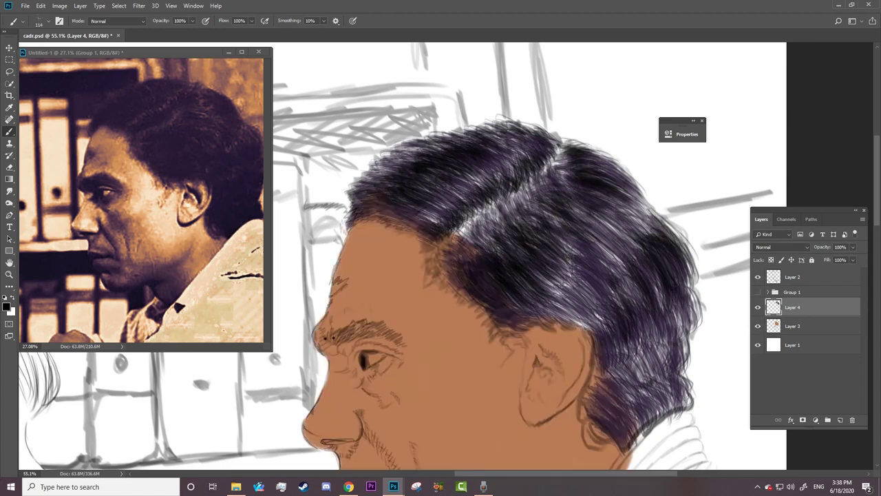
scroll(620, 207, down, 3)
drag(640, 154, 565, 244)
mouse_move(606, 179)
mouse_down()
mouse_move(590, 213)
mouse_move(554, 148)
mouse_up()
drag(647, 117, 582, 169)
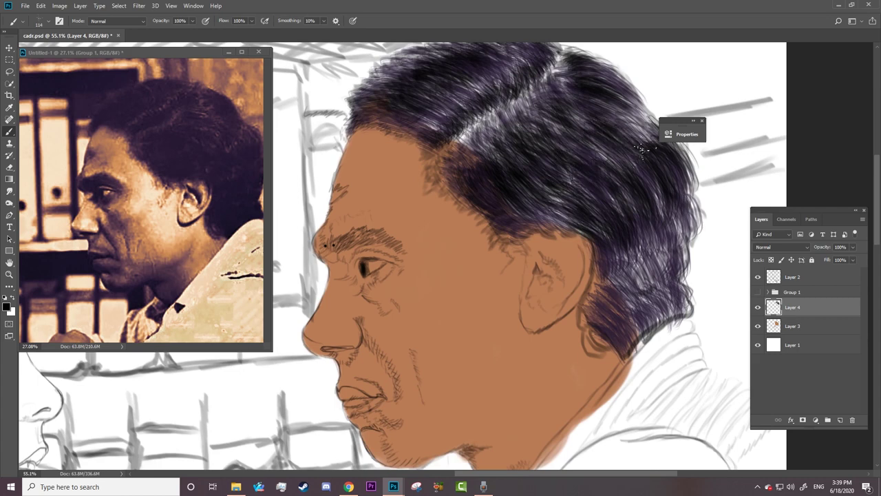
drag(682, 172, 644, 262)
Step: Add Layer 5 below the hair, cover the light streak and deepen the back shading
drag(664, 224, 612, 299)
ctrl+click(839, 419)
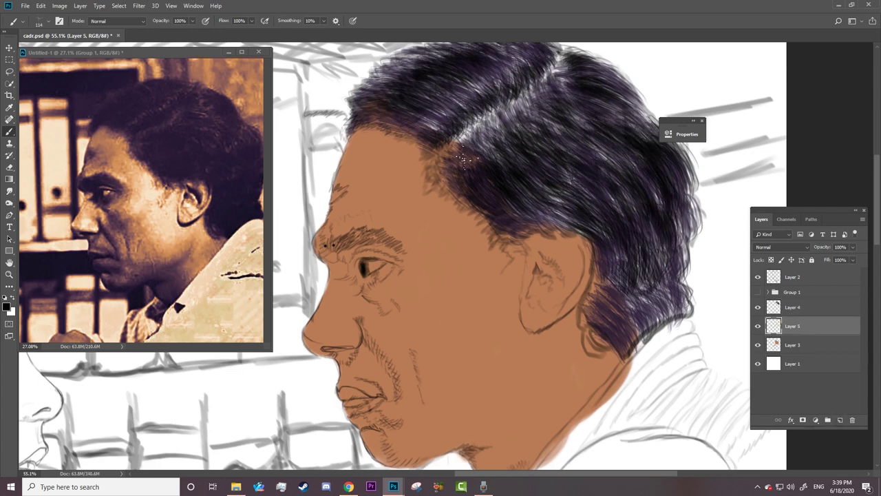
mouse_move(485, 165)
mouse_down()
mouse_move(472, 121)
mouse_move(571, 83)
mouse_move(588, 138)
mouse_move(552, 210)
mouse_up()
drag(592, 145, 659, 206)
drag(556, 166, 623, 222)
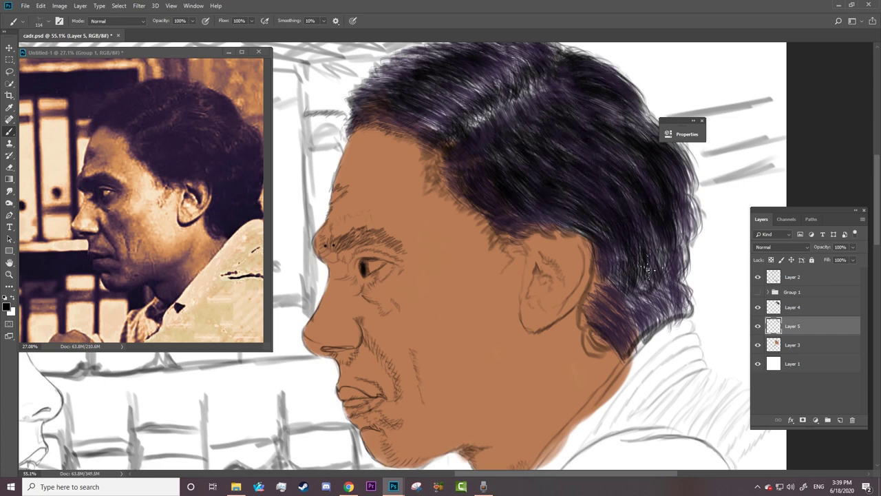
mouse_move(692, 203)
mouse_down()
mouse_move(643, 275)
mouse_move(620, 282)
mouse_move(611, 328)
mouse_up()
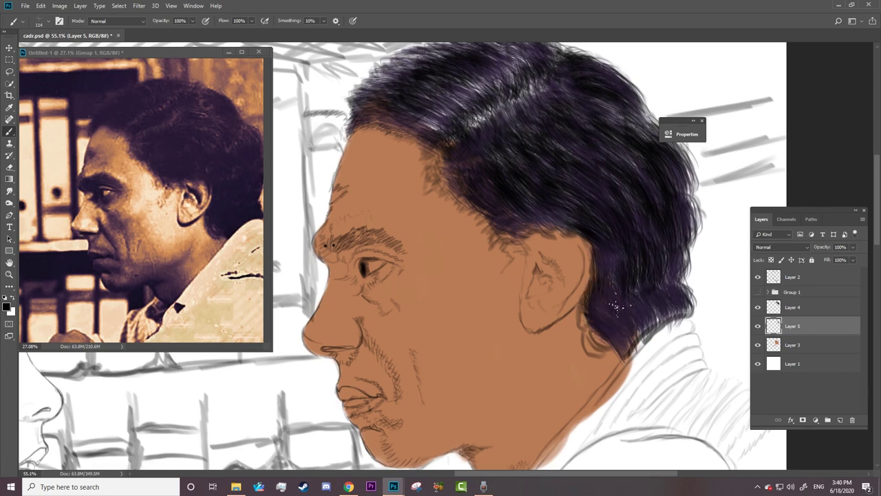
Step: Add dark purple strokes over the crown and front top of the hair
mouse_move(417, 117)
mouse_down()
mouse_move(475, 89)
mouse_move(506, 89)
mouse_up()
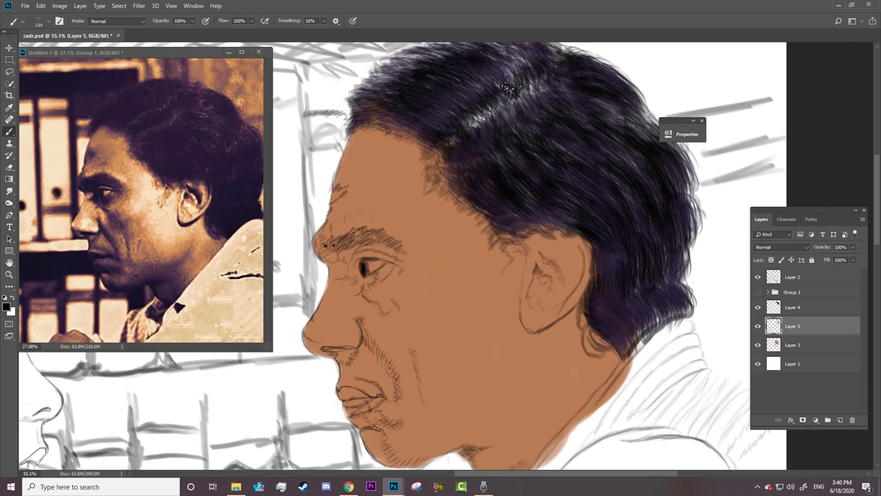
drag(373, 99, 418, 52)
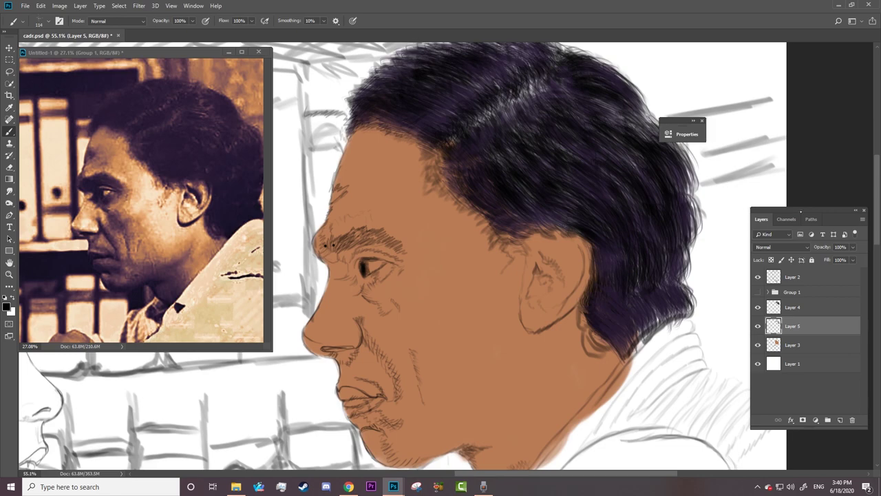
scroll(523, 172, up, 3)
drag(433, 148, 533, 124)
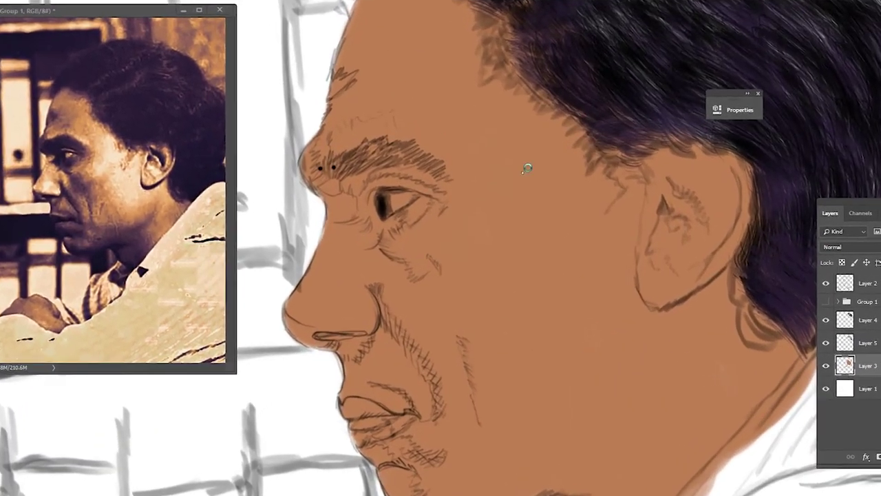
Step: Set the brush flow control option in the Brush Settings Transfer section
right_click(526, 168)
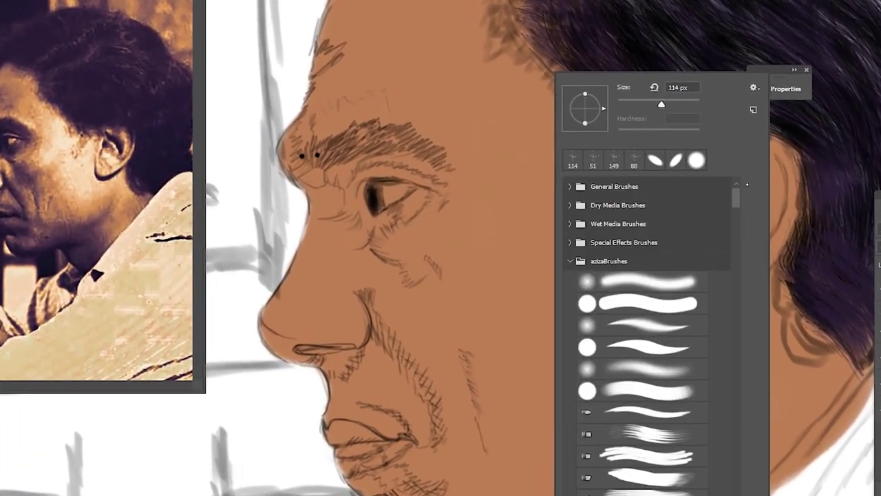
click(671, 30)
click(574, 131)
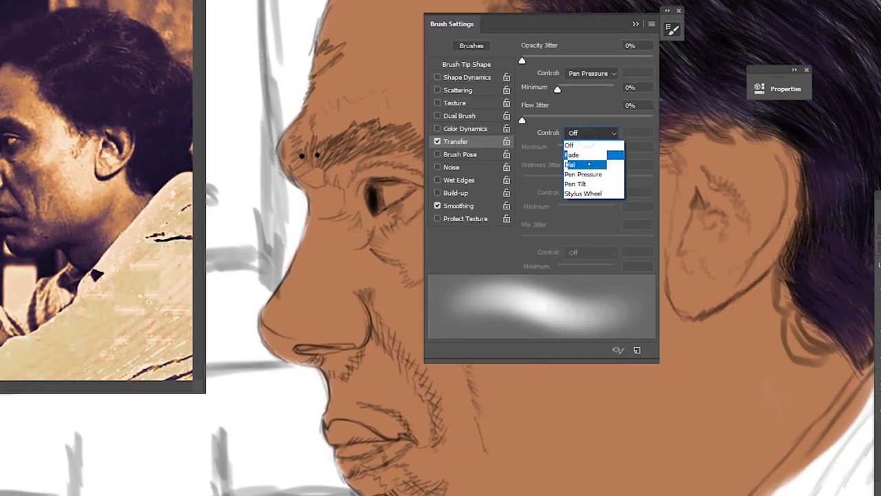
click(574, 165)
click(671, 29)
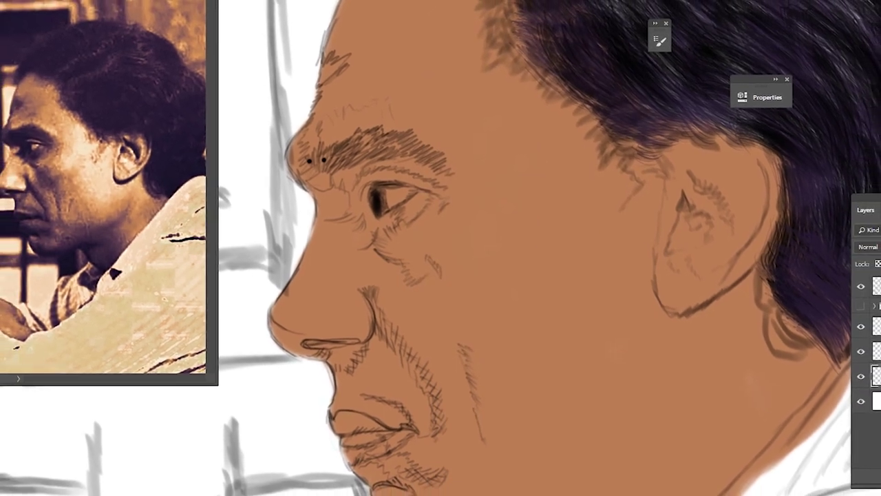
Step: Burn a warm, darker shade into the cheek under the eye, ending with a 47 px brush
right_click(491, 272)
key(Return)
drag(413, 268, 441, 303)
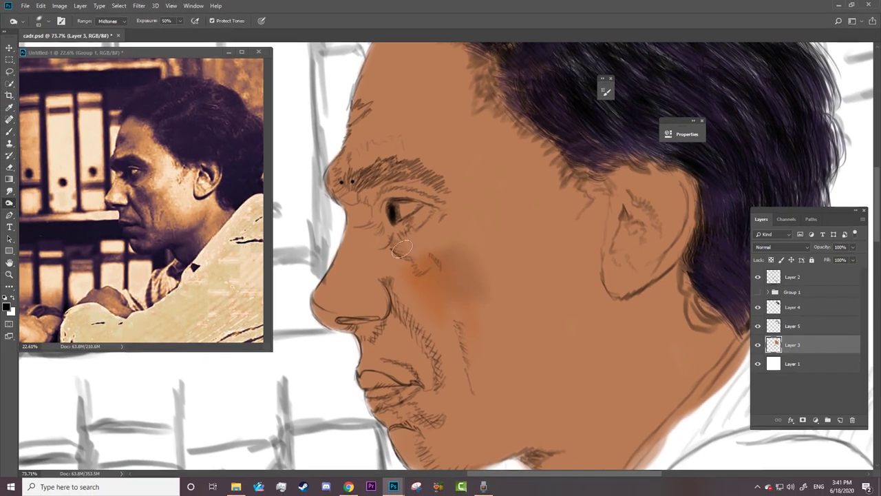
drag(403, 241, 405, 261)
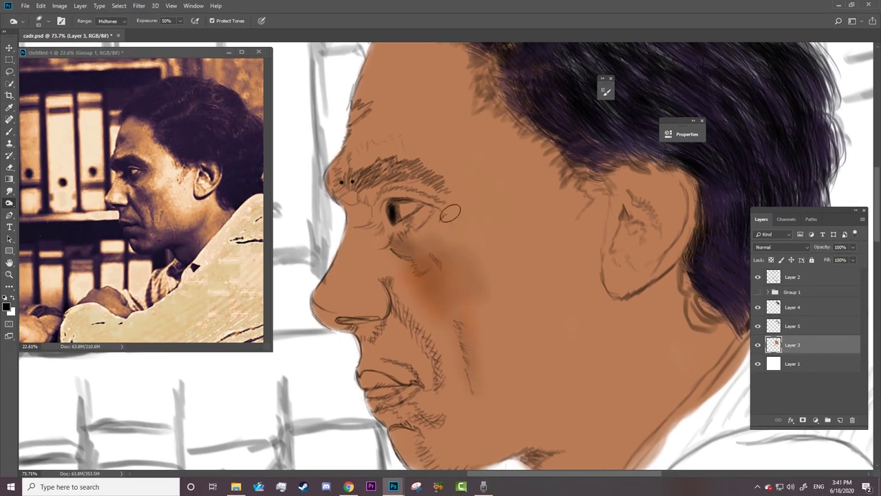
right_click(406, 237)
key(Return)
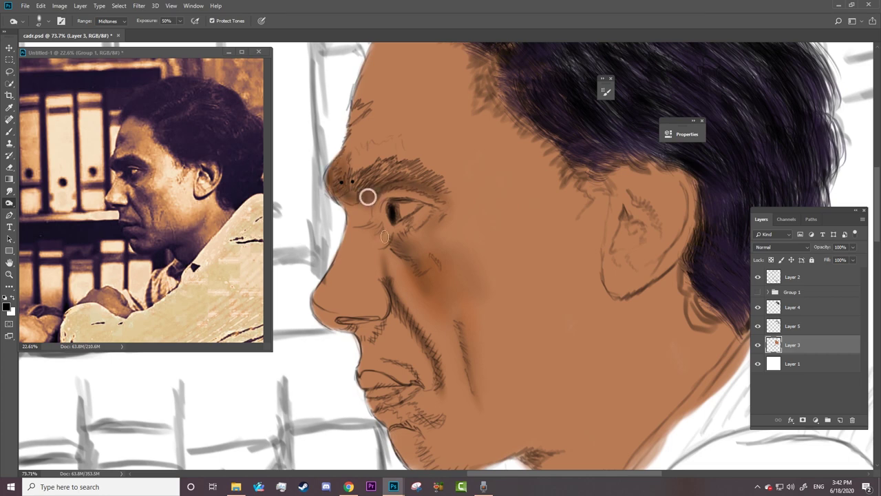
scroll(688, 261, down, 2)
Step: Show Group 1's sepia reference photo beneath the painting, then reselect Layer 3
scroll(757, 276, down, 1)
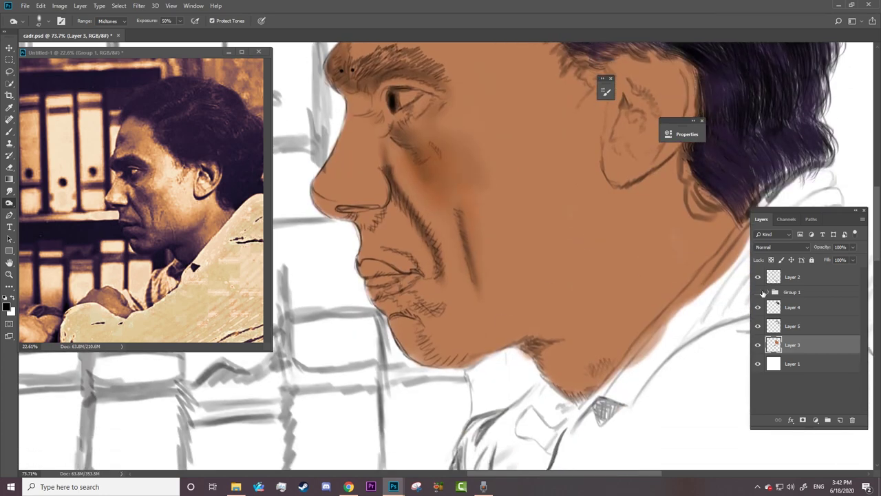
click(758, 292)
click(769, 293)
click(769, 293)
click(759, 345)
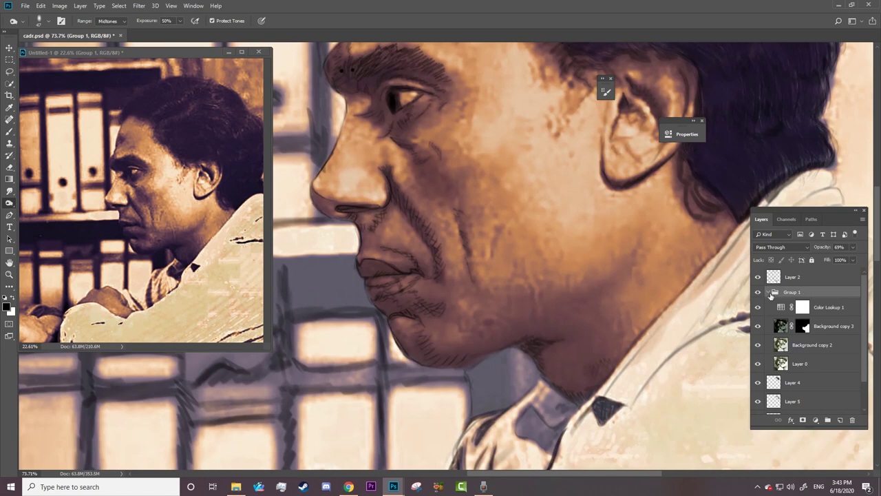
click(768, 293)
click(792, 344)
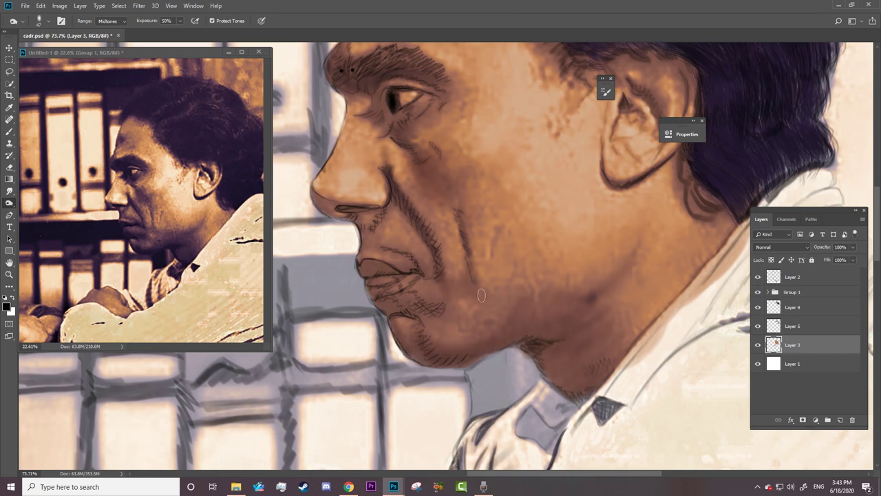
Step: Burn the jaw and mouth corner darker, shrinking the brush to 26 px, then 15 px
drag(481, 296, 569, 294)
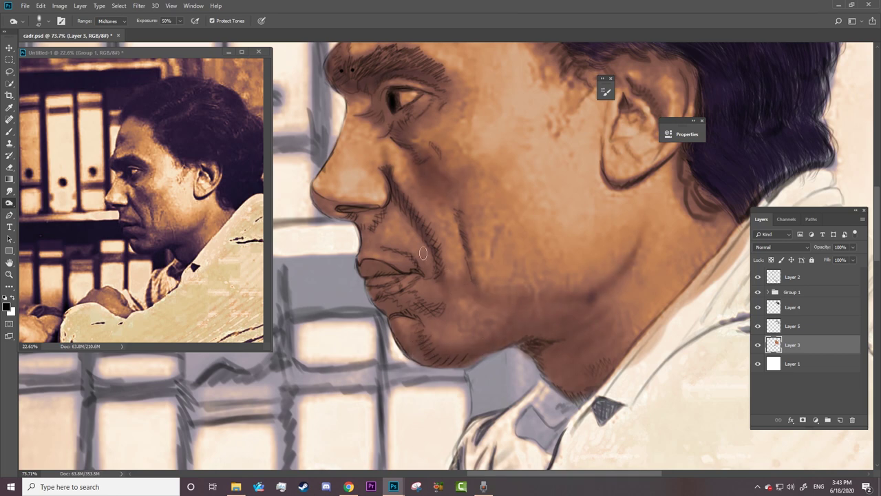
mouse_move(422, 253)
mouse_down()
mouse_move(433, 274)
mouse_move(408, 352)
mouse_up()
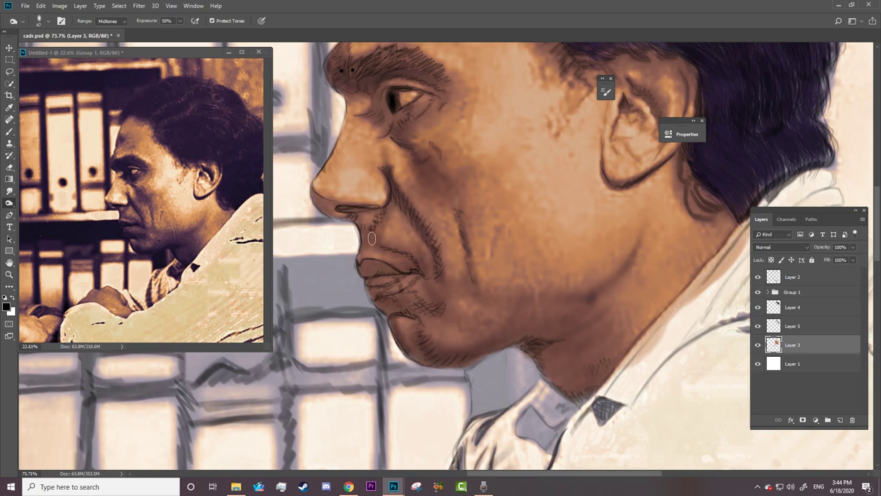
right_click(324, 203)
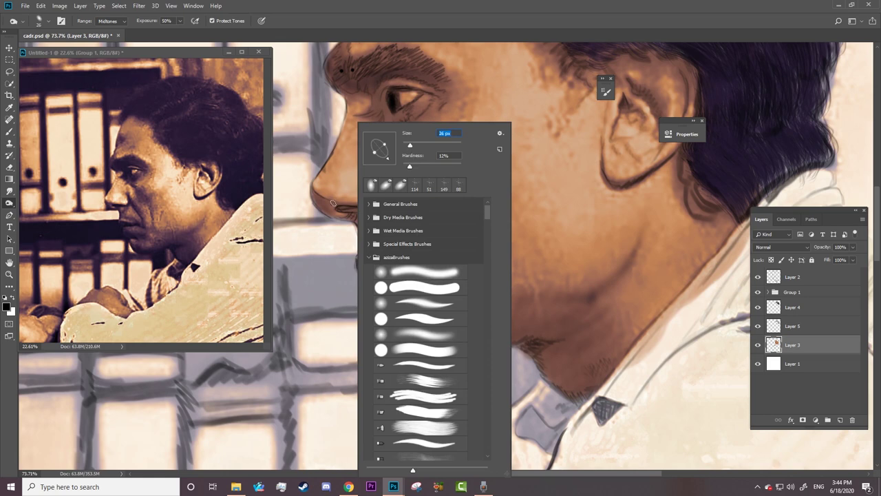
key(Return)
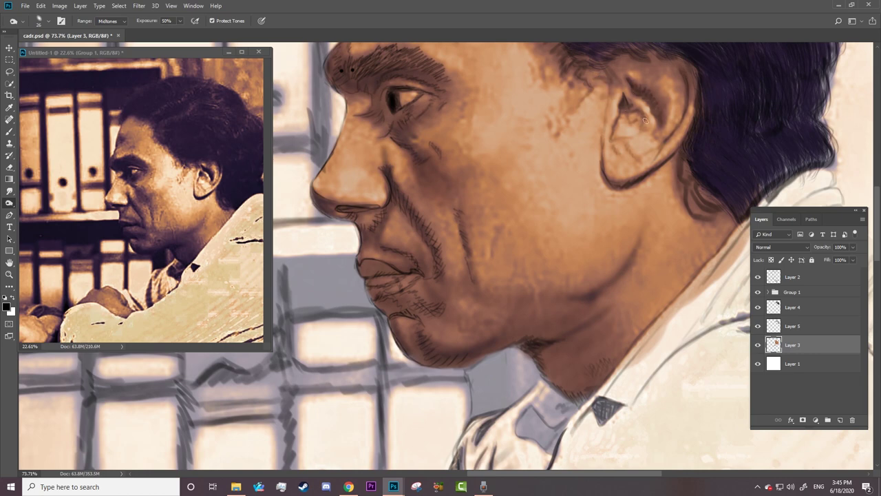
right_click(612, 82)
key(Return)
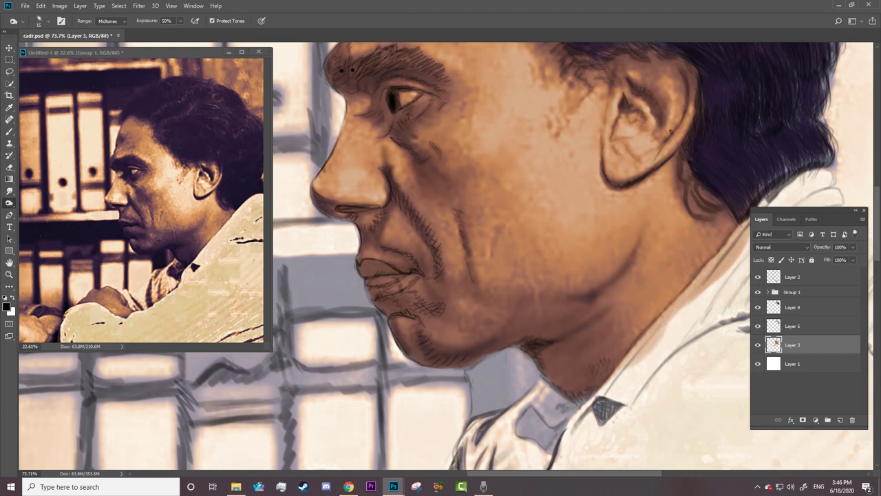
drag(757, 276, 758, 292)
Step: Show the reference photo, then burn the forehead edge and brow darker with an enlarged brush
key(z)
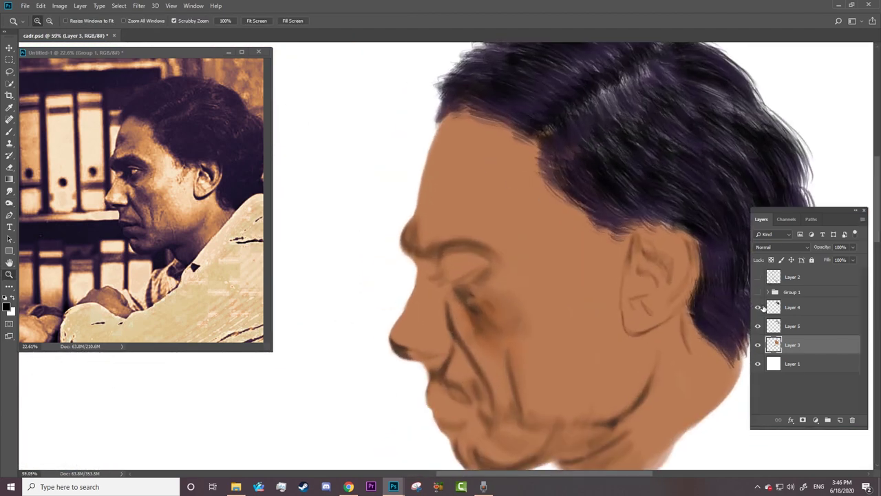
click(758, 291)
scroll(451, 248, up, 1)
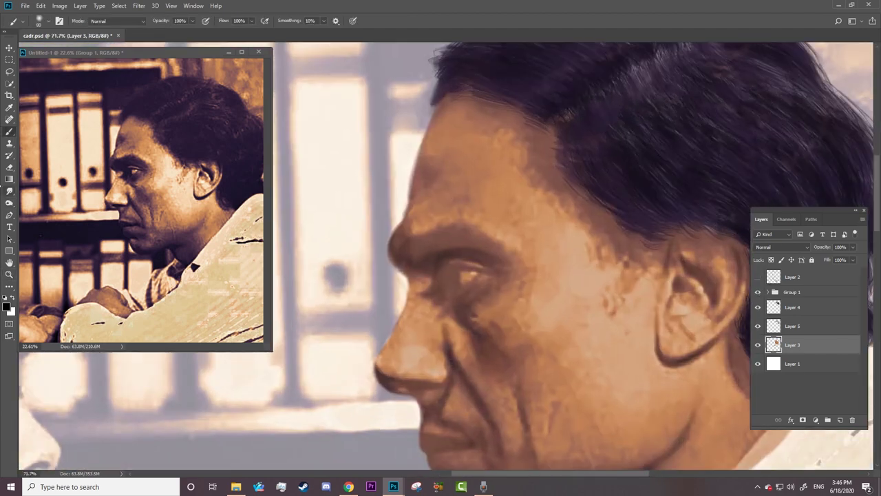
key(o)
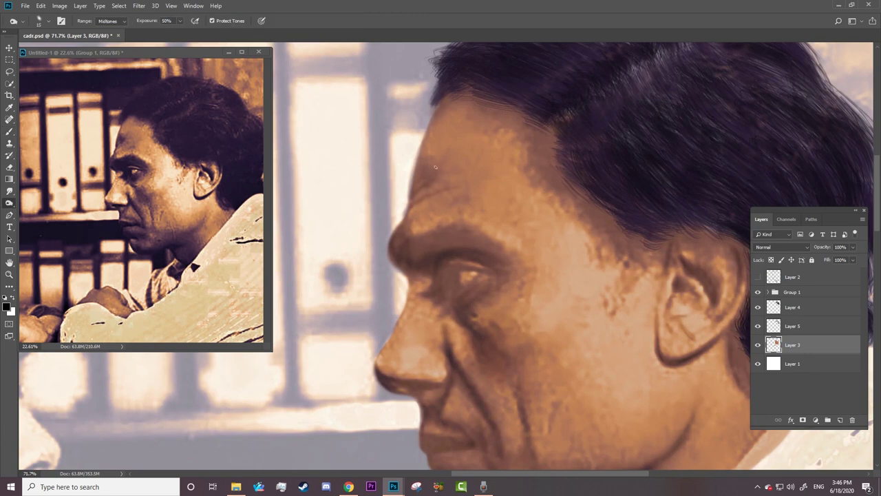
key(bracketright)
key(bracketright)
drag(437, 162, 421, 185)
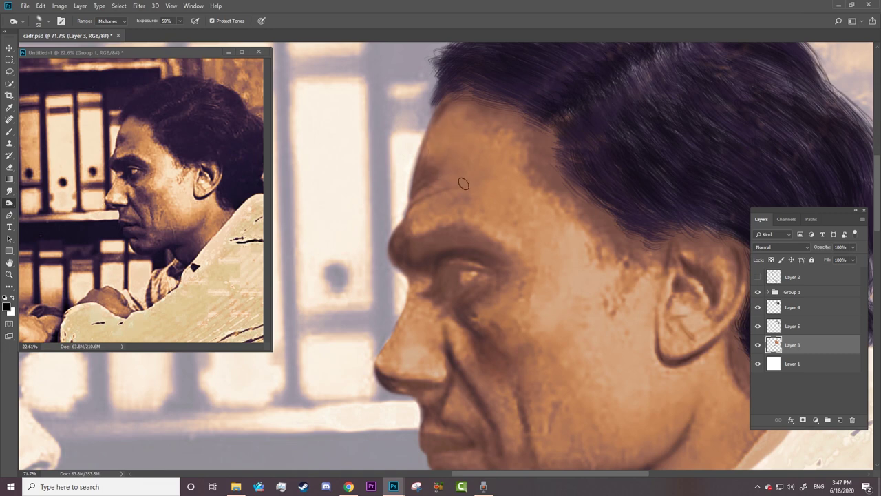
drag(401, 244, 406, 272)
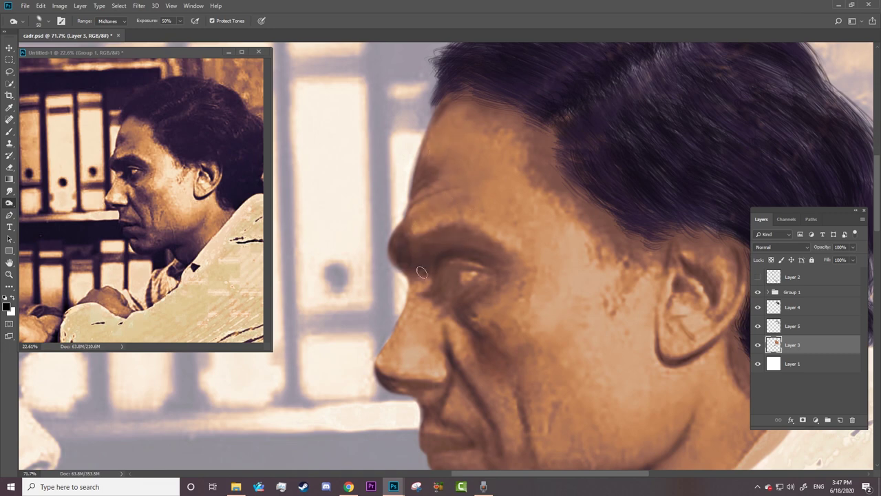
right_click(457, 122)
key(Return)
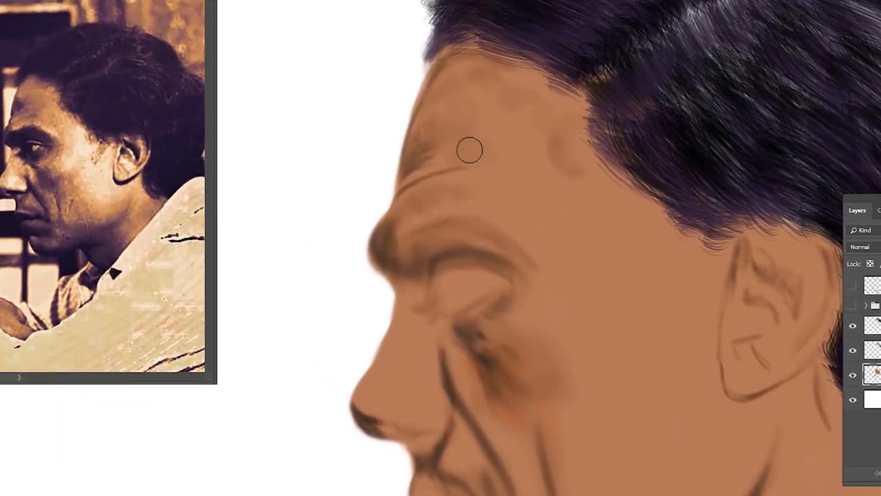
Step: Try Pen Pressure for the brush Scattering control, then set it back to Off
key(F5)
click(455, 78)
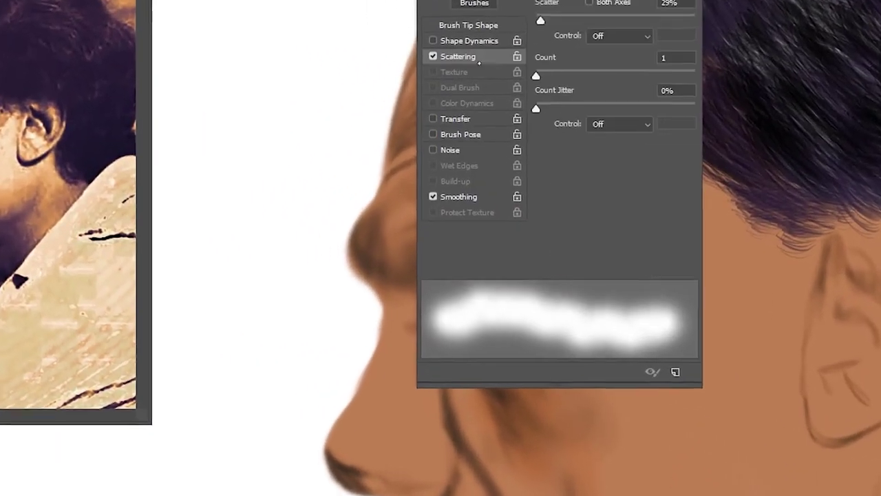
click(598, 34)
click(625, 89)
click(608, 33)
click(591, 55)
key(F5)
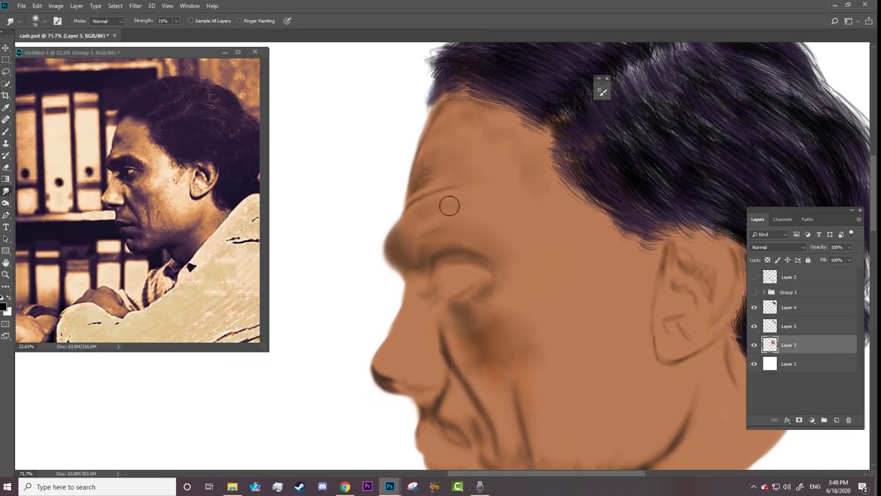
Step: Smudge the wrinkle lines beside the nose and mouth, the jawline crease and chin line
click(176, 21)
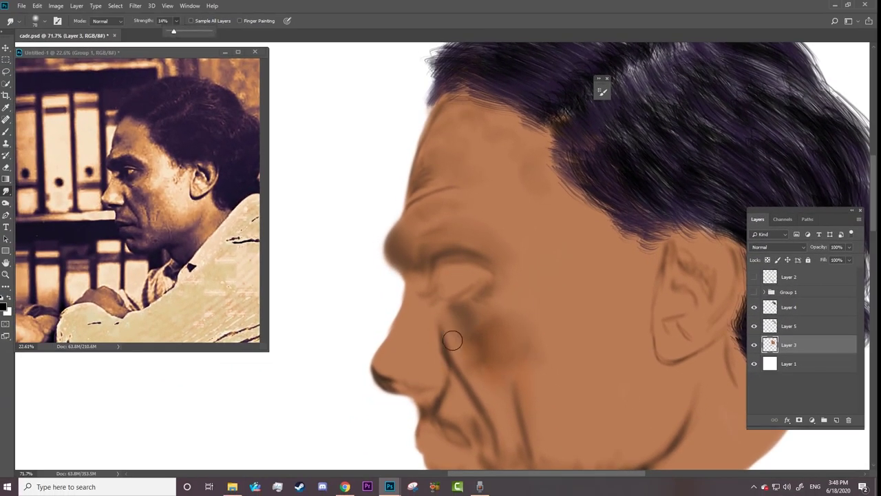
scroll(480, 385, down, 5)
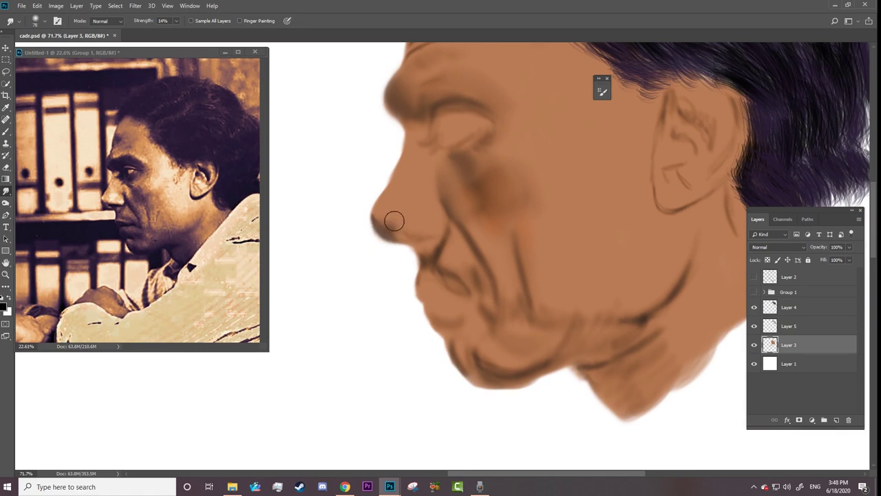
drag(456, 232, 496, 281)
mouse_move(524, 245)
mouse_down()
mouse_move(525, 302)
mouse_move(490, 331)
mouse_up()
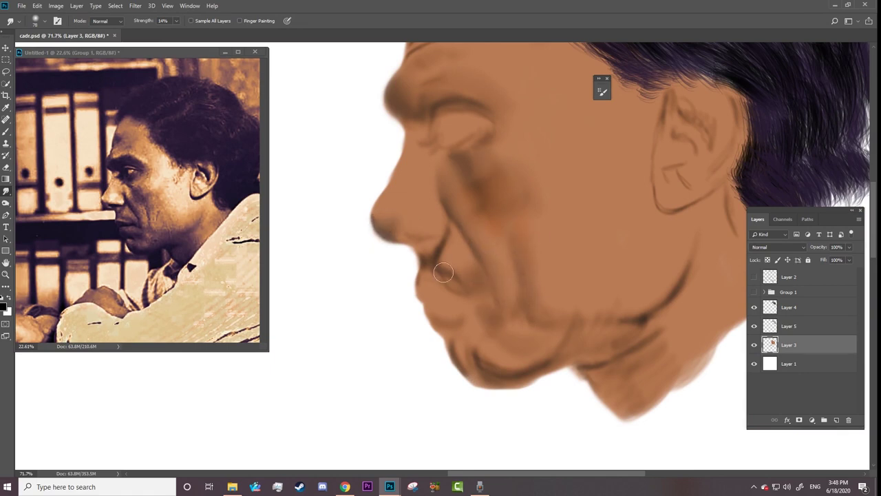
mouse_move(692, 267)
mouse_down()
mouse_move(639, 301)
mouse_move(654, 313)
mouse_up()
drag(520, 356, 507, 355)
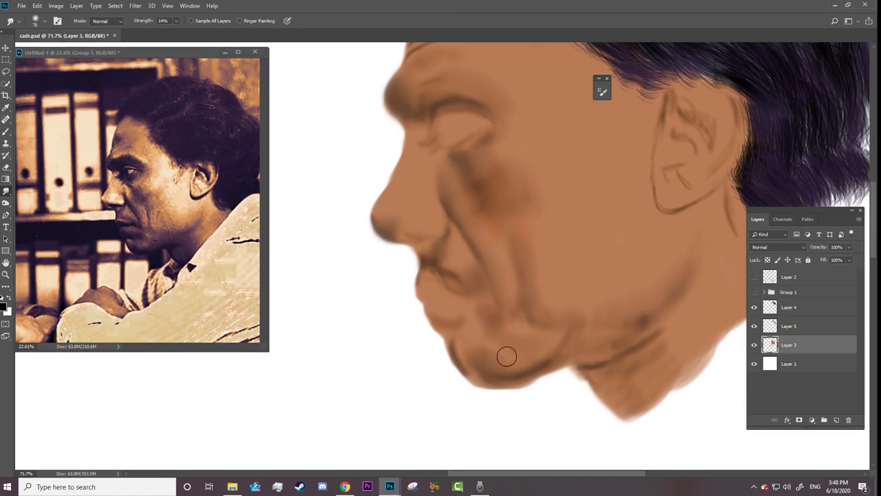
Step: Zoom out to the whole head and blend the cheek shading with the Mixer Brush
right_click(640, 159)
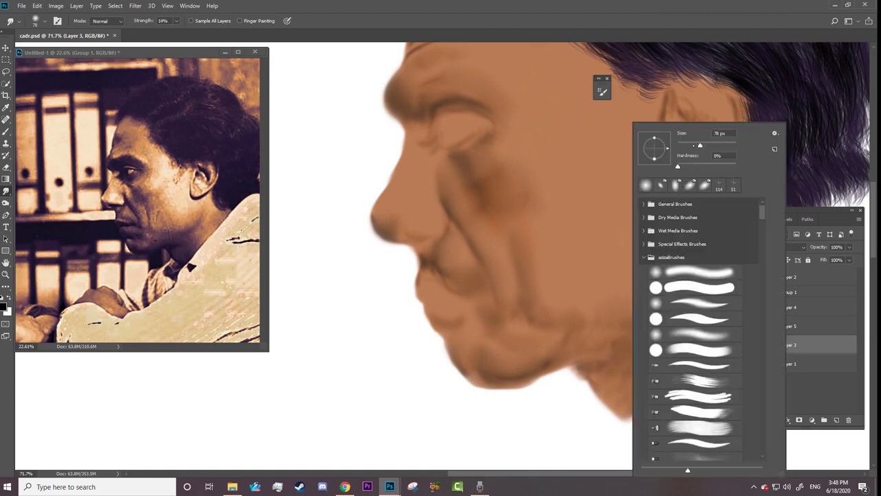
key(Escape)
key(z)
drag(712, 192, 524, 152)
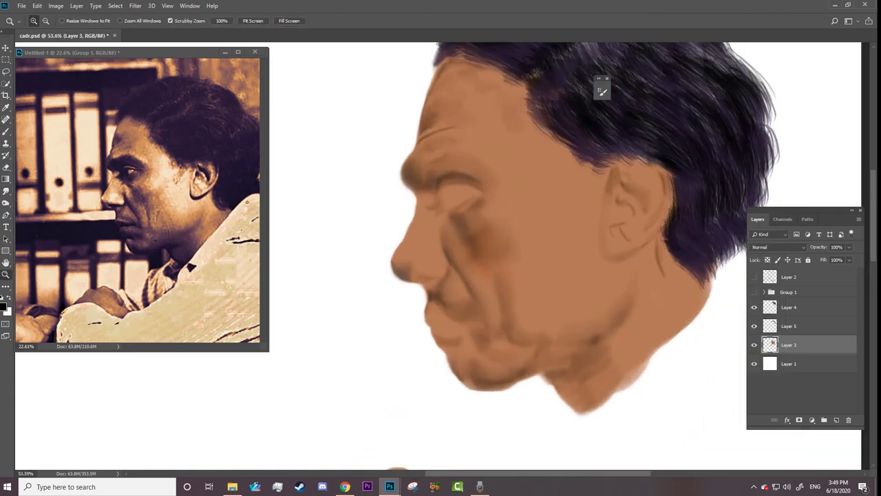
key(b)
right_click(516, 124)
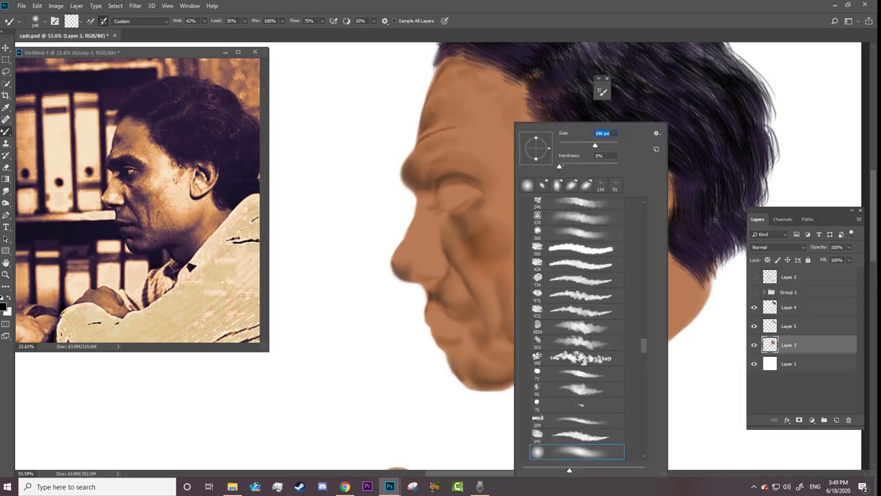
key(Escape)
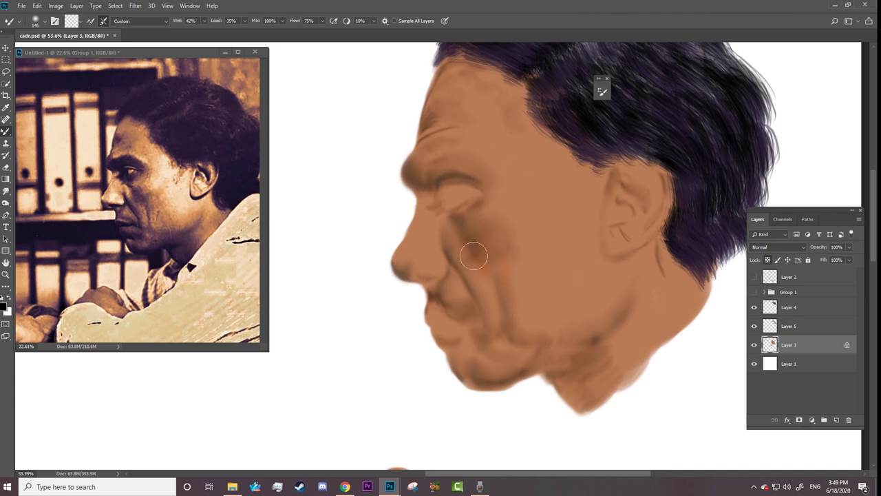
drag(473, 256, 485, 309)
Step: Dodge to lighten the jaw and neck shading, the forehead and the cheek
key(o)
right_click(675, 281)
key(Escape)
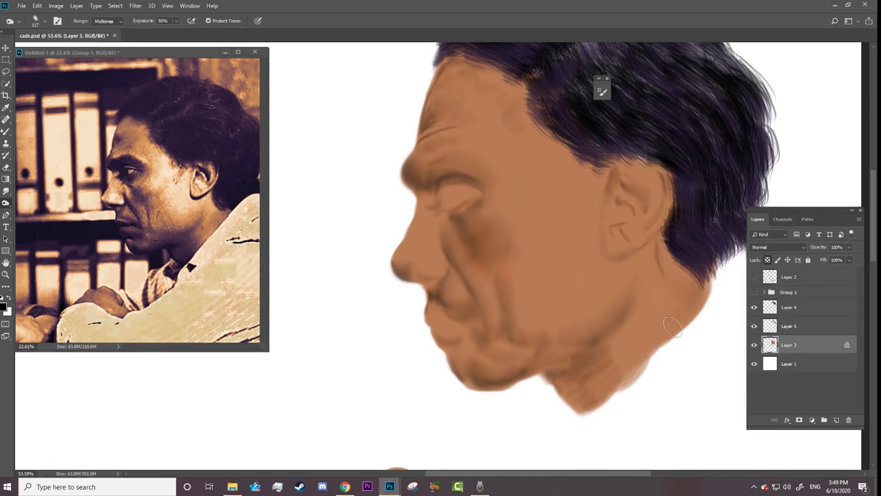
drag(571, 384, 582, 366)
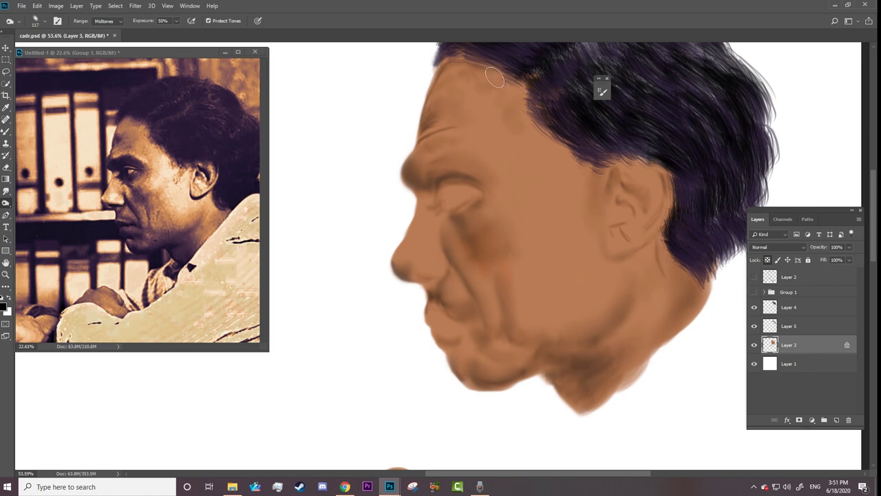
drag(513, 86, 456, 100)
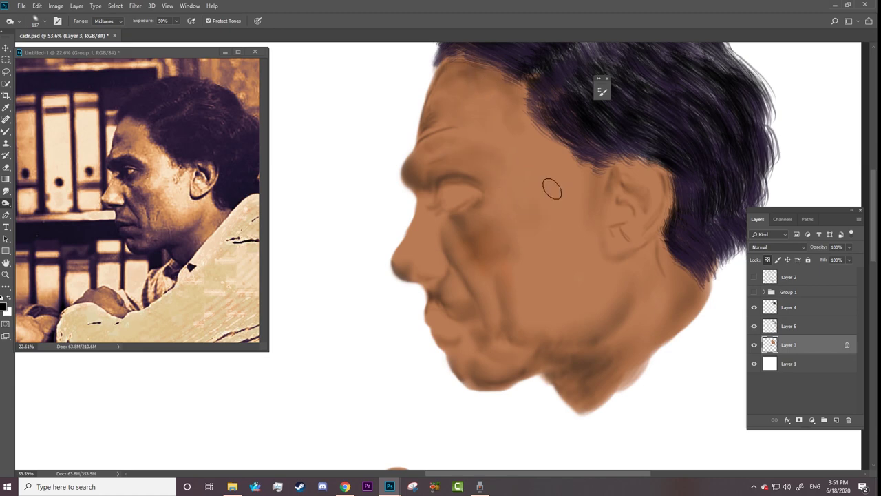
drag(523, 237, 547, 230)
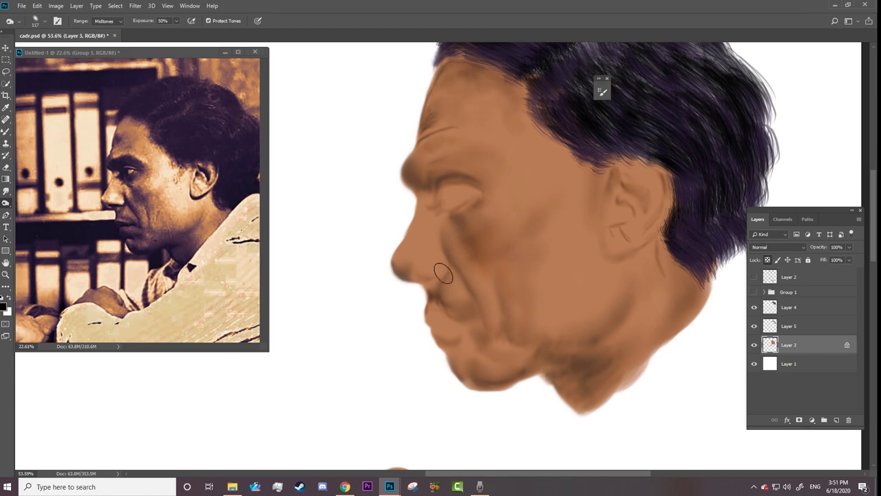
Step: Zoom in on the reference face and the painting around the nose
key(ctrl+Tab)
key(z)
drag(431, 237, 458, 238)
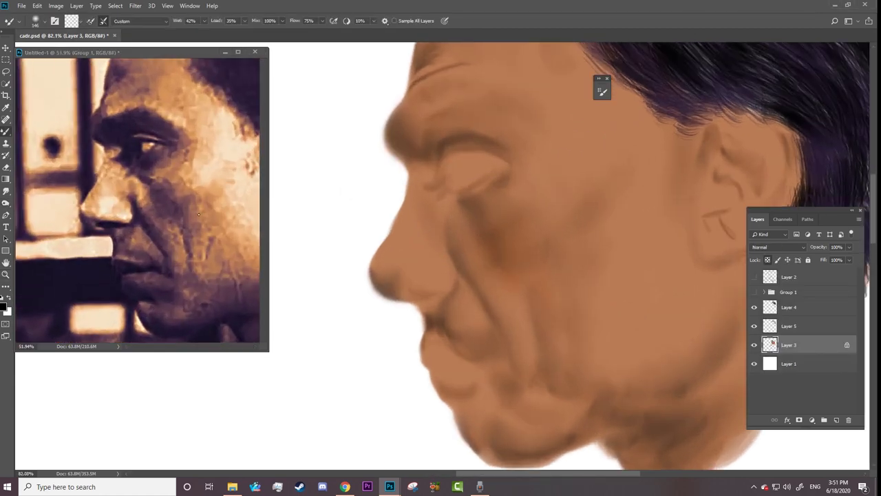
right_click(467, 123)
key(o)
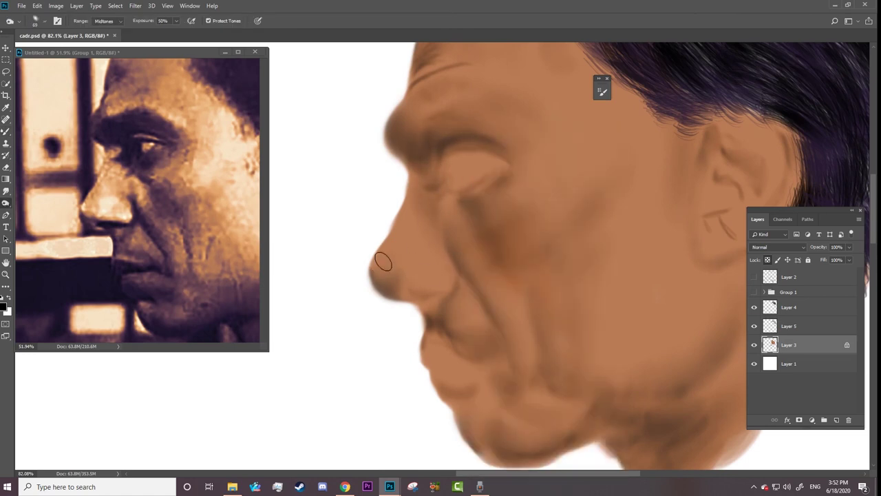
Step: Set the foreground to a dark red shade and shrink the paint brush to 18 px
key(b)
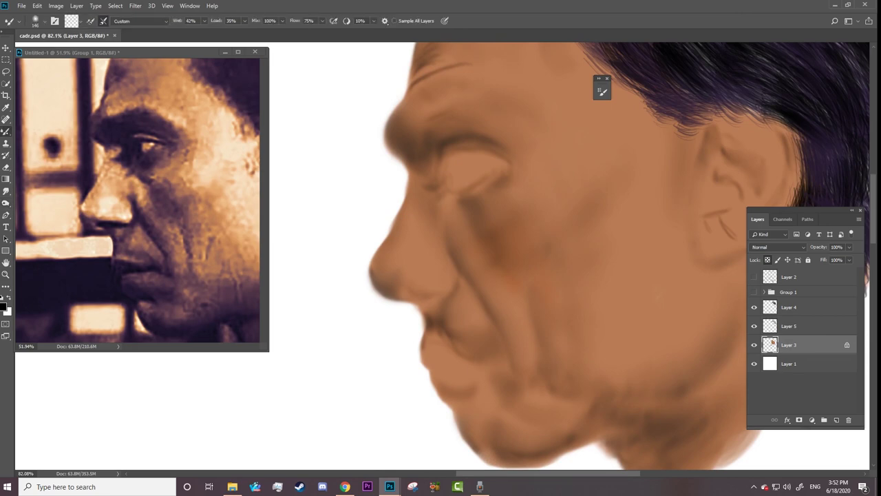
alt+click(120, 220)
click(5, 307)
click(315, 402)
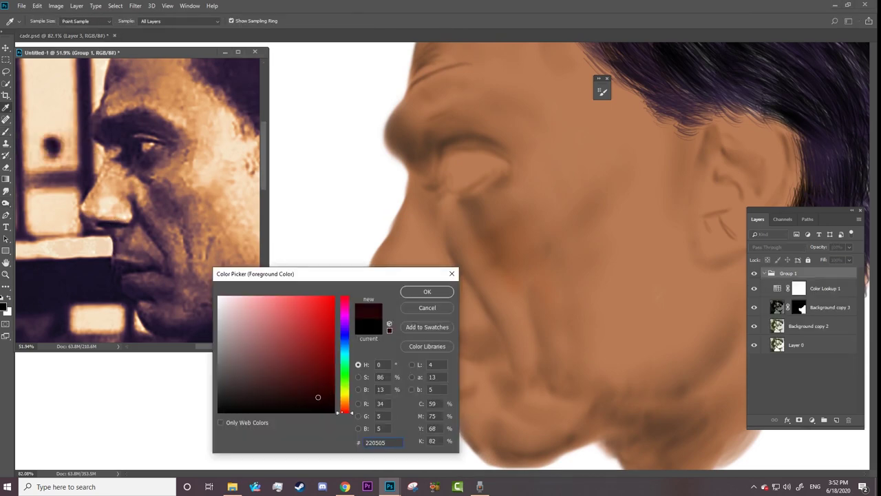
click(425, 292)
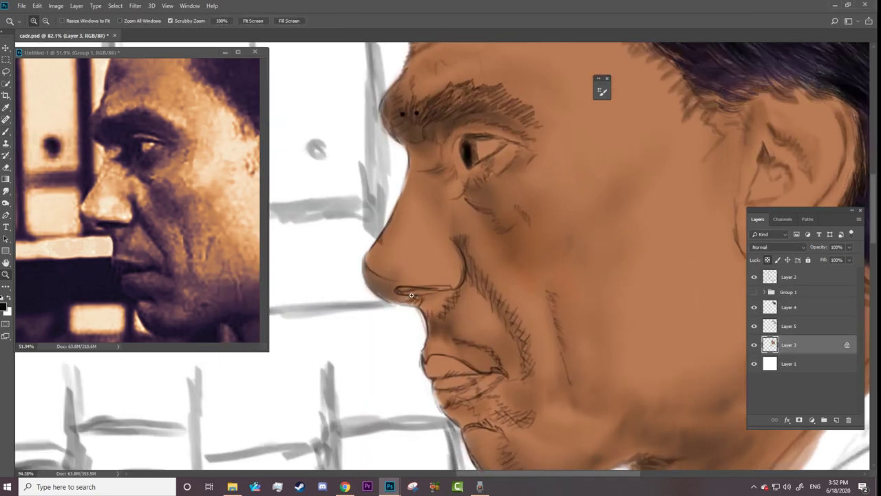
right_click(428, 122)
drag(480, 147, 477, 147)
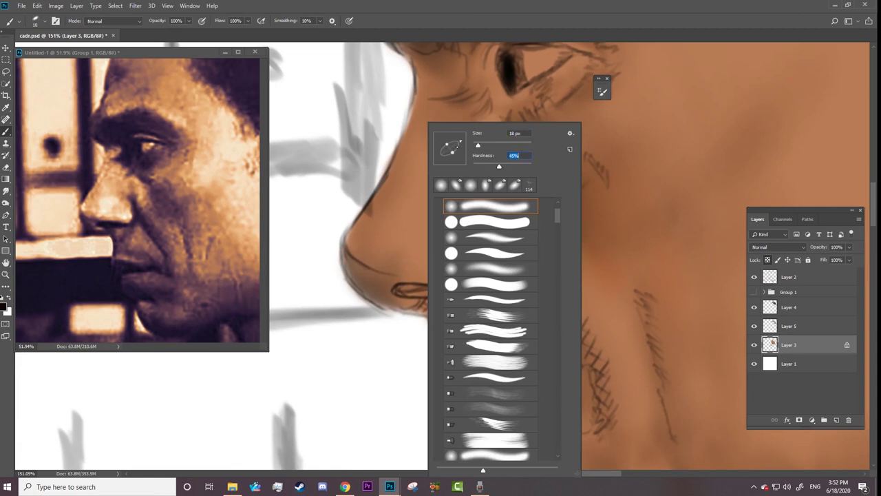
click(403, 290)
Step: Darken the nostril and the fold line running toward the mouth and chin, and outline the upper lip
drag(399, 289, 479, 289)
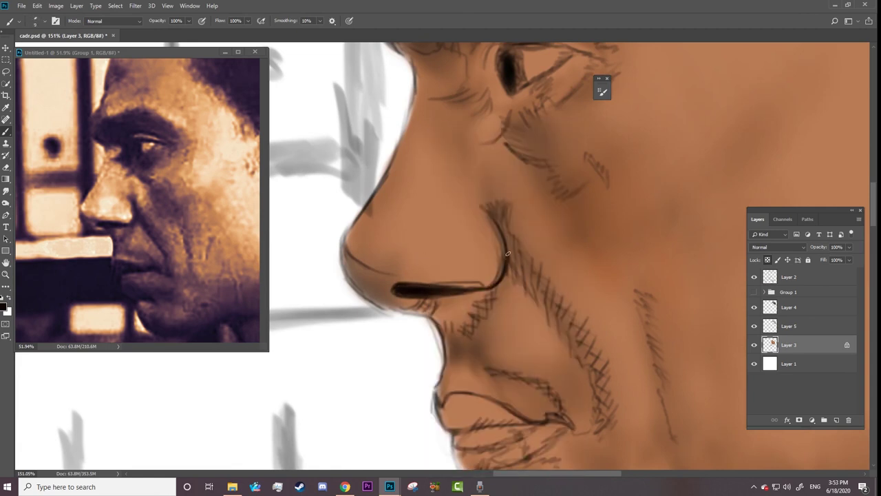
mouse_move(507, 253)
mouse_down()
mouse_move(495, 215)
mouse_move(502, 234)
mouse_up()
drag(482, 203, 523, 262)
drag(506, 230, 579, 344)
mouse_move(542, 297)
mouse_down()
mouse_move(585, 357)
mouse_move(597, 418)
mouse_up()
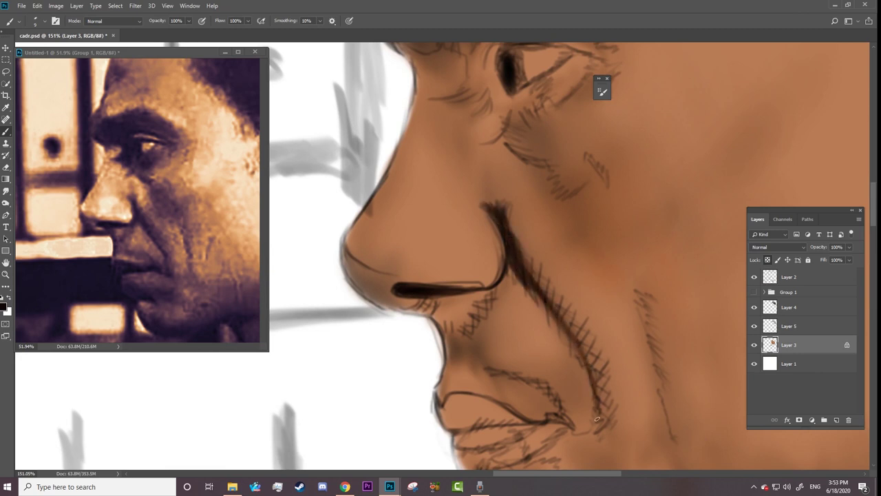
drag(492, 293, 497, 285)
drag(442, 310, 446, 343)
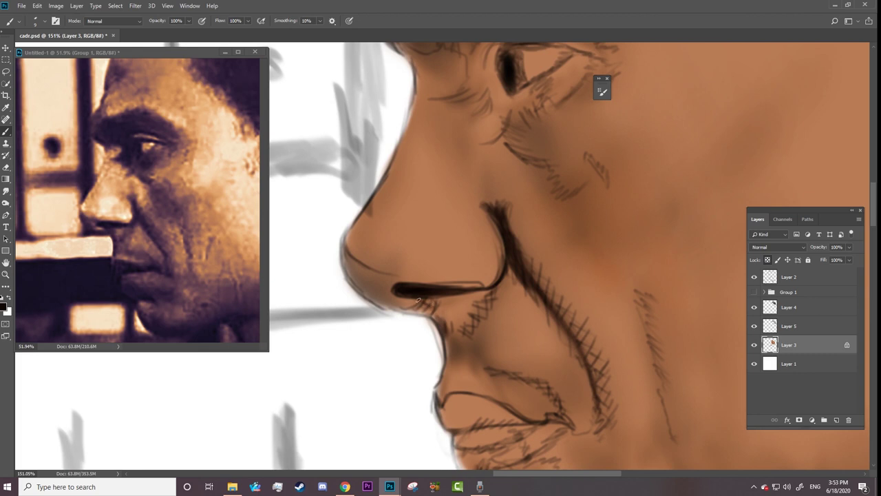
Step: Paint dark shadow lines and hatching under the nose tip and below the nostril
drag(368, 295, 431, 314)
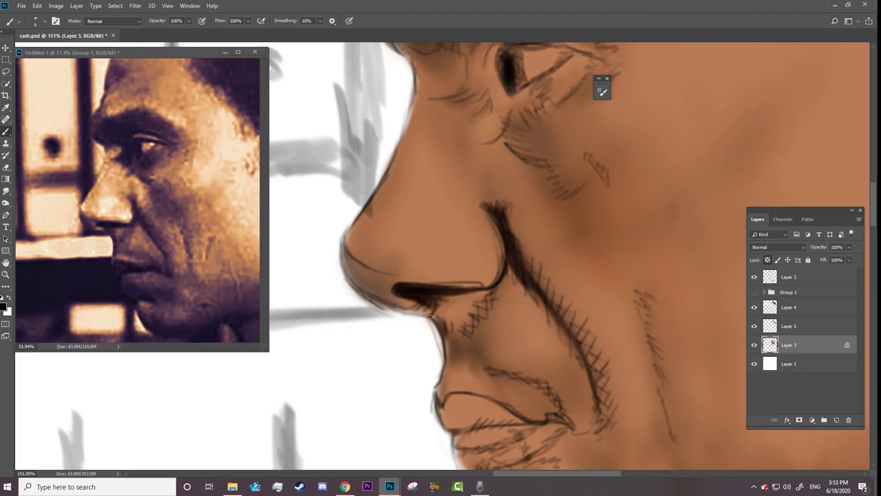
mouse_move(341, 244)
mouse_down()
mouse_move(372, 289)
mouse_move(394, 277)
mouse_move(383, 292)
mouse_move(434, 311)
mouse_move(427, 313)
mouse_up()
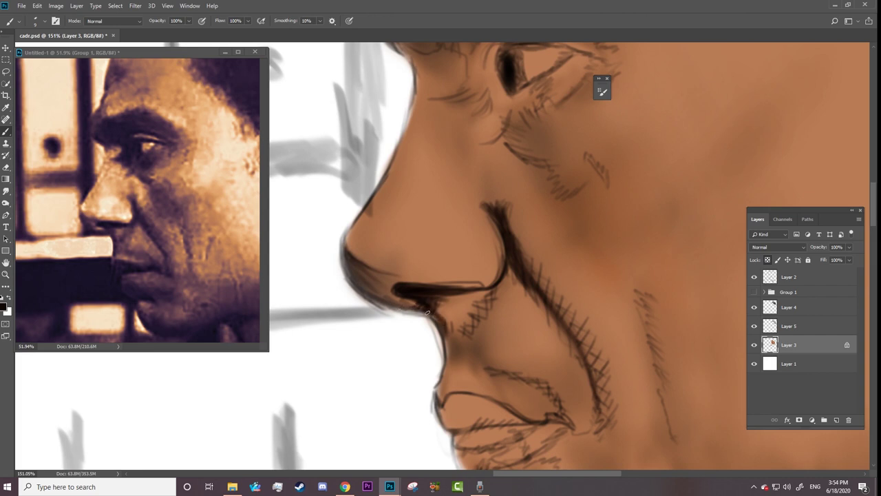
drag(371, 282, 389, 295)
mouse_move(428, 311)
mouse_down()
mouse_move(444, 336)
mouse_move(445, 367)
mouse_up()
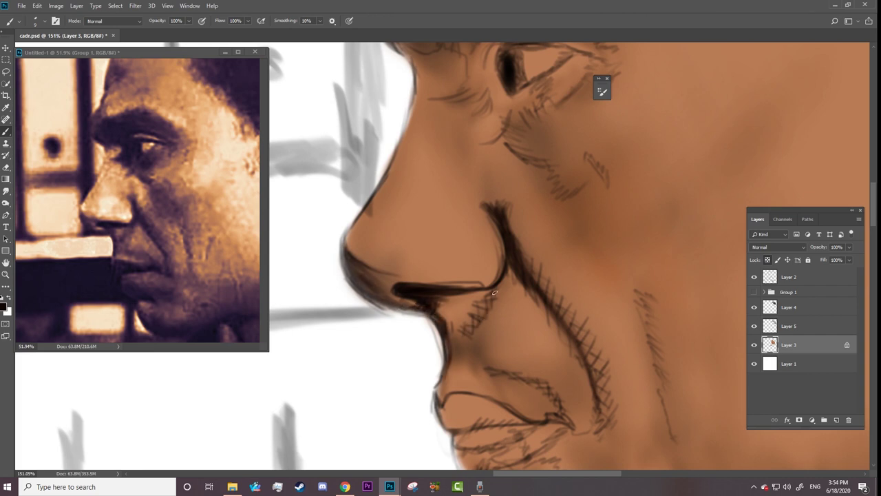
mouse_move(494, 292)
mouse_down()
mouse_move(475, 332)
mouse_move(451, 339)
mouse_move(488, 291)
mouse_up()
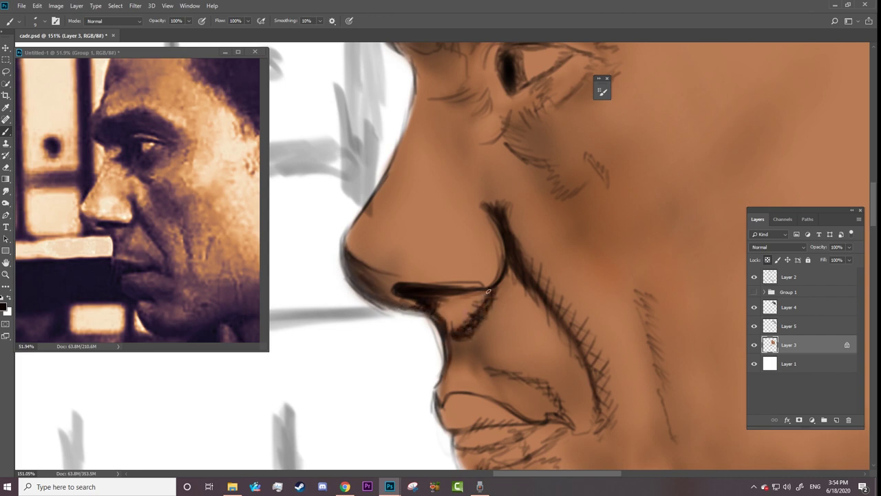
Step: Darken the upper-lip line and hatch shading onto the cheek below the eye
drag(480, 361, 556, 400)
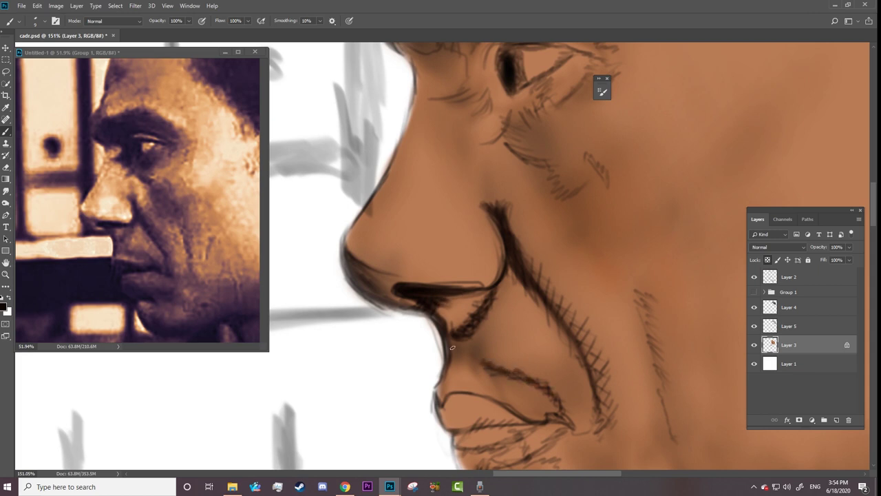
drag(503, 139, 538, 165)
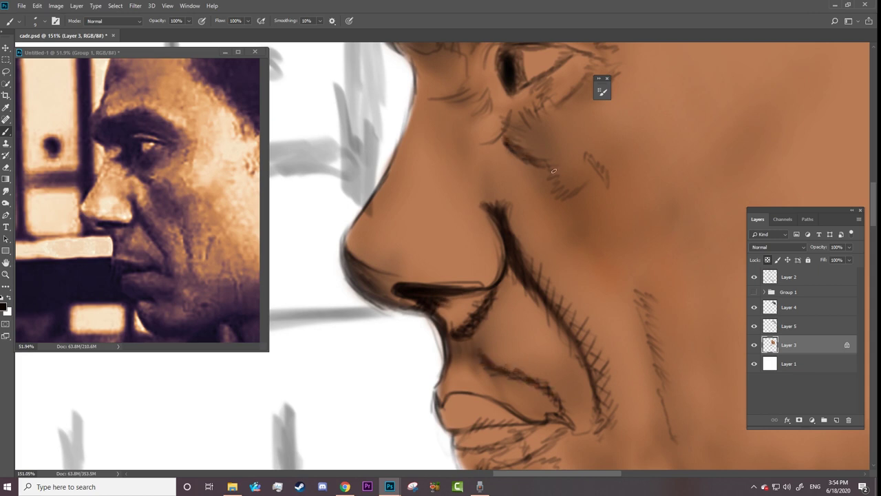
scroll(493, 165, down, 5)
mouse_move(567, 218)
mouse_down()
mouse_move(493, 165)
mouse_move(457, 169)
mouse_up()
Step: Shade above the upper lip, along the jaw-lip line and under the lower lip
drag(543, 200, 521, 183)
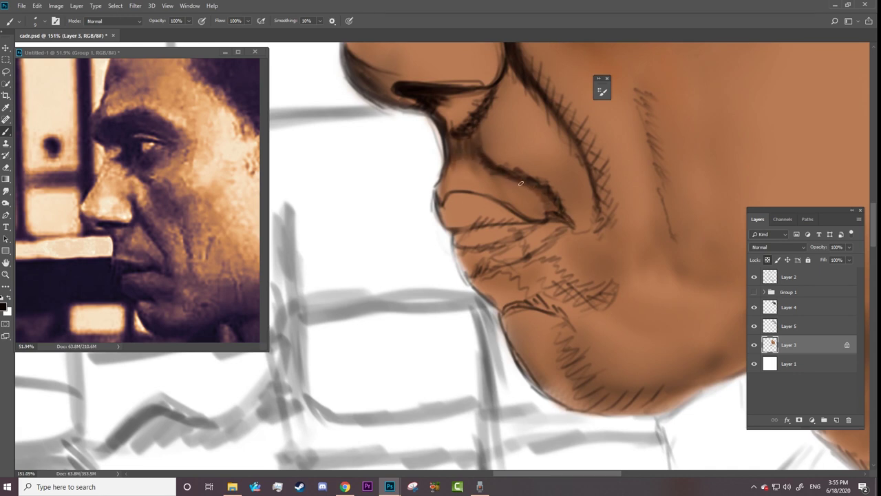
drag(542, 213, 509, 182)
mouse_move(555, 310)
mouse_down()
mouse_move(509, 307)
mouse_move(475, 269)
mouse_up()
right_click(508, 293)
key(Escape)
drag(499, 296, 472, 267)
mouse_move(523, 306)
mouse_down()
mouse_move(501, 298)
mouse_move(475, 265)
mouse_up()
Step: Extend dark shadow along the chin and lower jaw
drag(530, 289, 468, 276)
drag(568, 320, 516, 261)
mouse_move(576, 340)
mouse_down()
mouse_move(523, 372)
mouse_move(606, 406)
mouse_up()
drag(543, 338, 592, 403)
drag(564, 358, 612, 408)
right_click(623, 255)
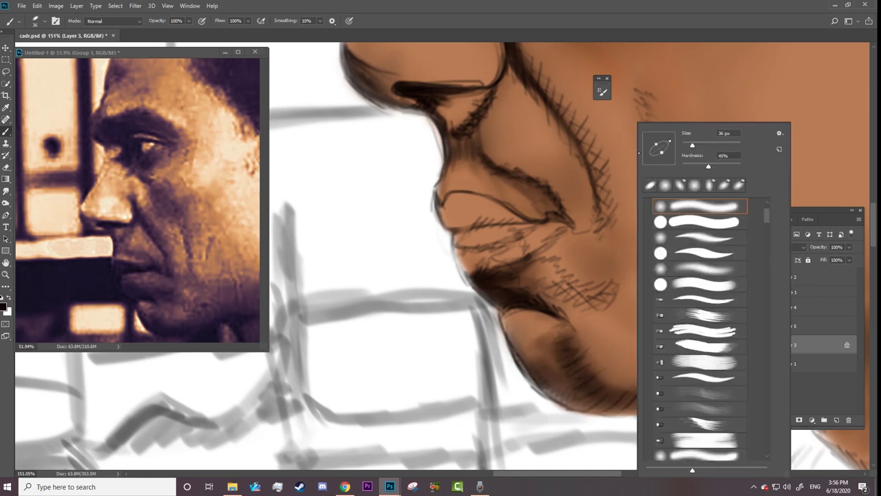
key(Escape)
right_click(657, 193)
key(Escape)
Step: Darken the nose-to-mouth crease, the cheek line and the lower lip and chin crease
drag(537, 214, 451, 158)
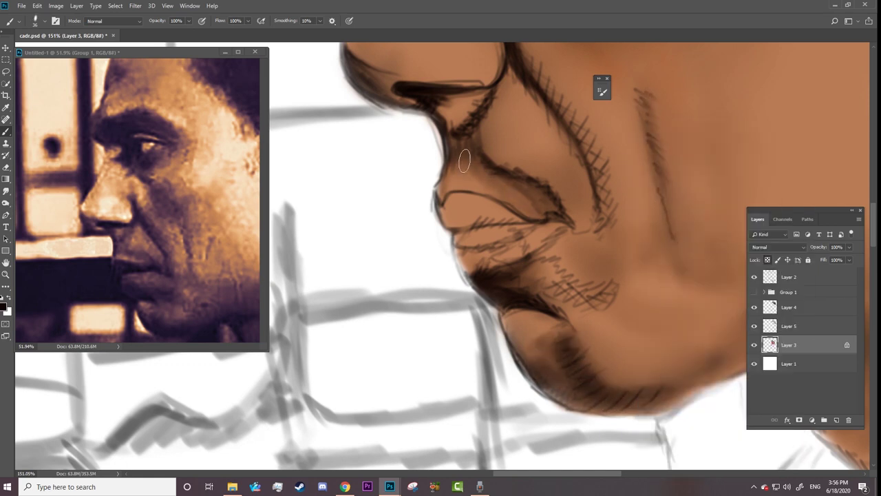
drag(523, 196, 444, 155)
mouse_move(513, 179)
mouse_down()
mouse_move(488, 89)
mouse_move(599, 231)
mouse_move(544, 296)
mouse_move(543, 269)
mouse_up()
mouse_move(599, 234)
mouse_down()
mouse_move(497, 254)
mouse_move(527, 311)
mouse_move(592, 292)
mouse_up()
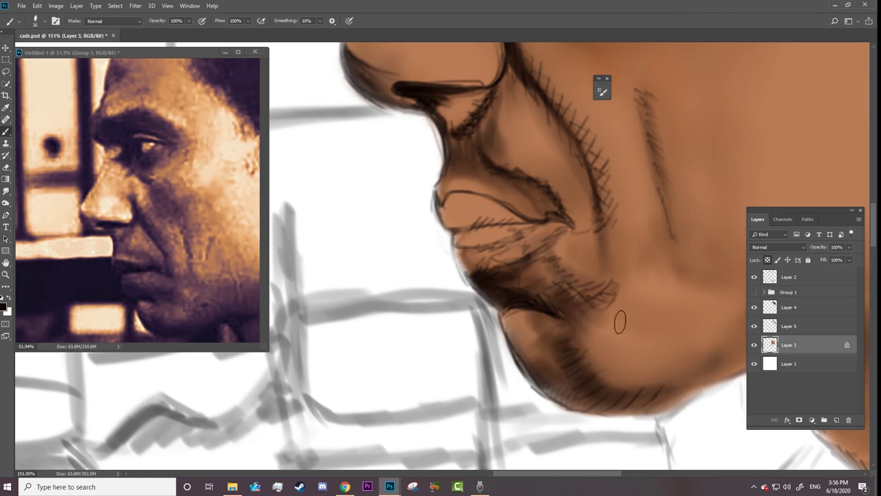
drag(572, 323, 615, 319)
scroll(520, 332, down, 5)
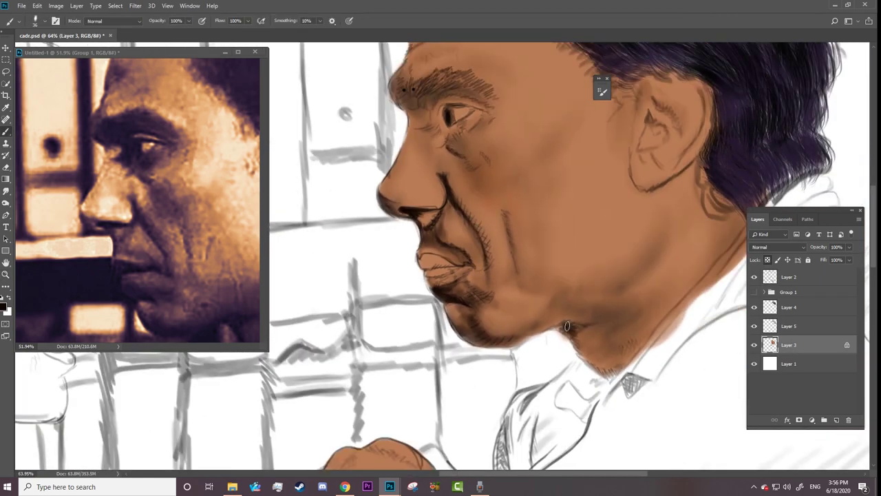
mouse_move(559, 321)
mouse_down()
mouse_move(596, 367)
mouse_move(578, 339)
mouse_move(598, 323)
mouse_move(611, 346)
mouse_move(650, 326)
mouse_move(582, 336)
mouse_move(621, 333)
mouse_up()
Step: With an 80 px brush, shade near the jaw and darken the cheek hollow under the eye
right_click(621, 333)
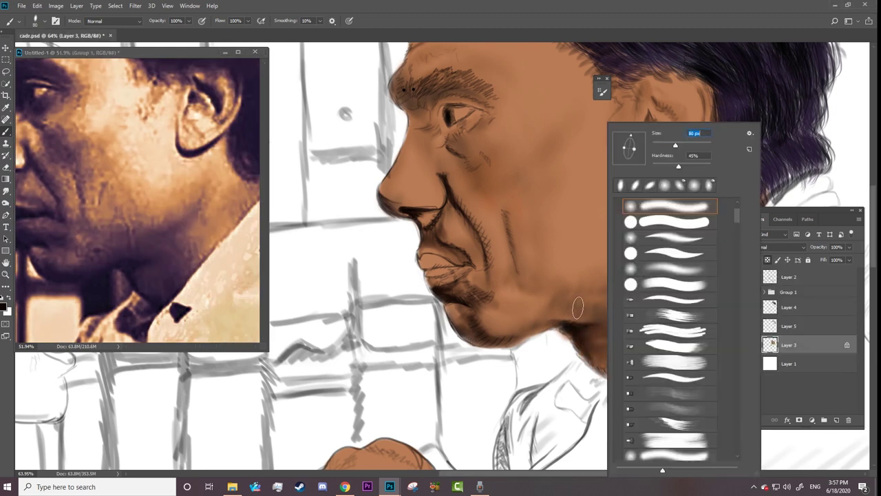
key(Return)
mouse_move(557, 306)
mouse_down()
mouse_move(496, 323)
mouse_move(523, 275)
mouse_move(633, 314)
mouse_up()
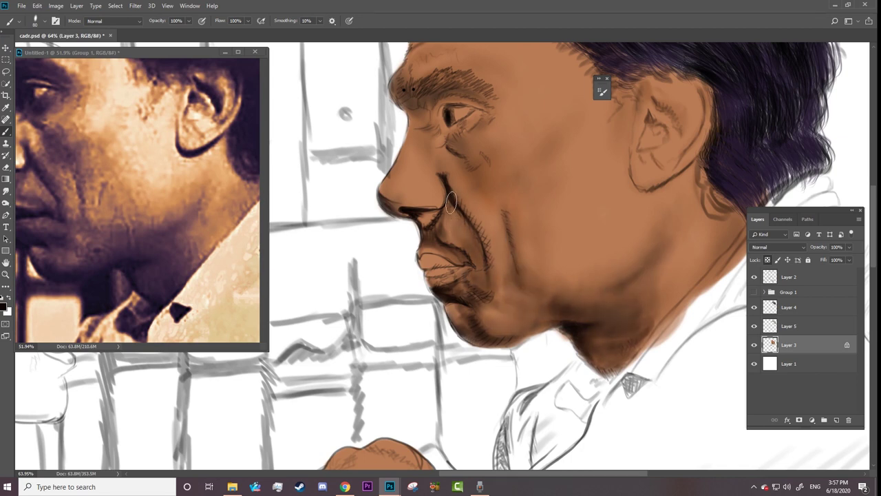
mouse_move(455, 148)
mouse_down()
mouse_move(468, 182)
mouse_move(506, 142)
mouse_up()
Step: Smooth the nose with lighter skin tones and add a dark stroke on the forehead
scroll(455, 467, right, 1)
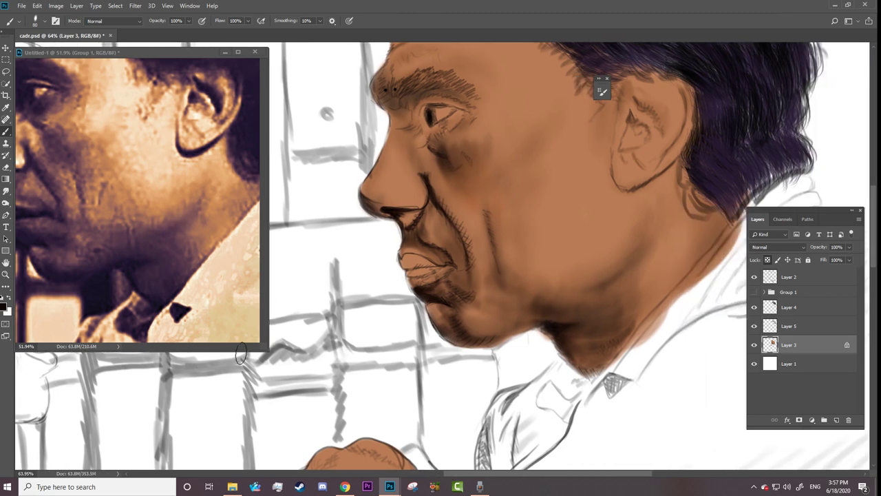
key(ctrl+Tab)
key(ctrl+Tab)
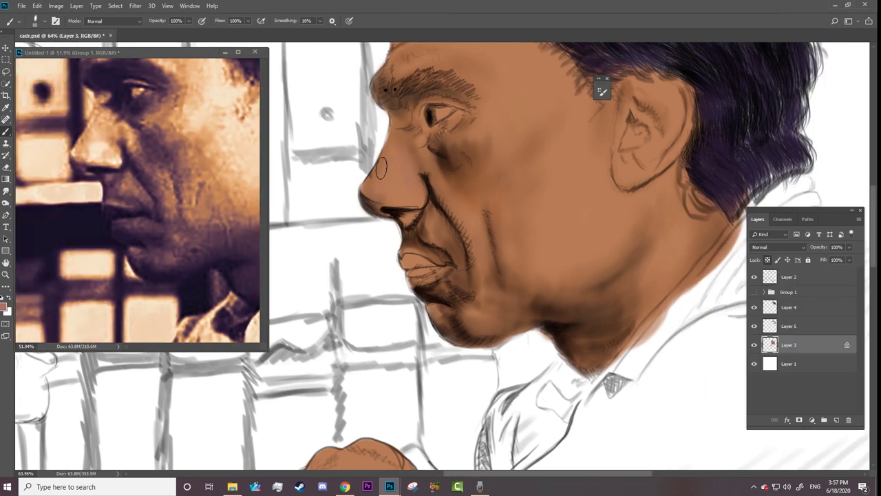
mouse_move(381, 168)
mouse_down()
mouse_move(380, 200)
mouse_move(392, 137)
mouse_move(420, 196)
mouse_move(399, 207)
mouse_up()
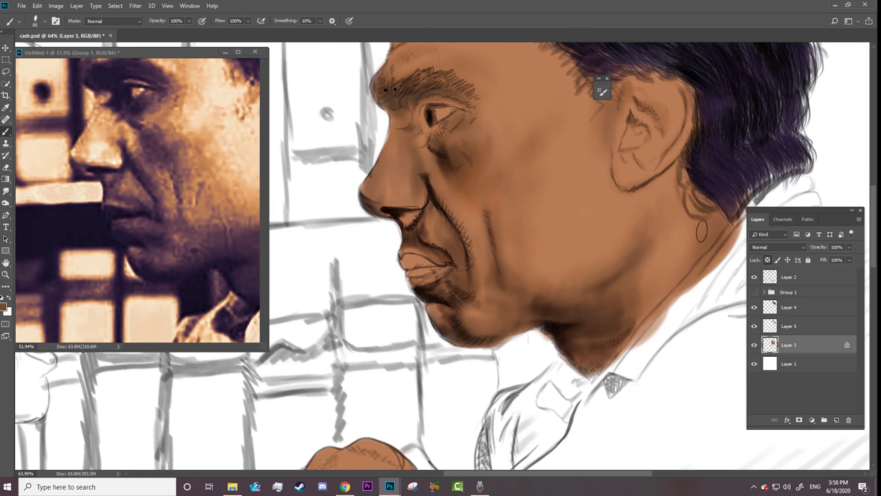
scroll(701, 232, up, 5)
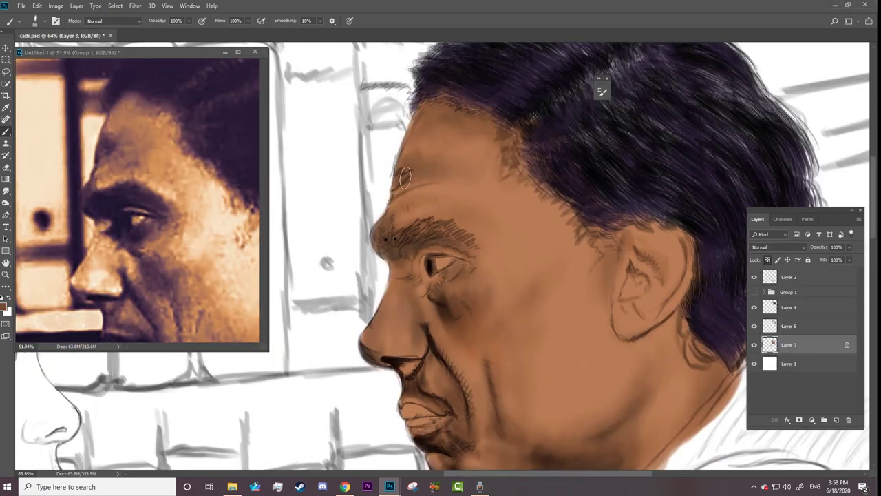
drag(404, 178, 395, 173)
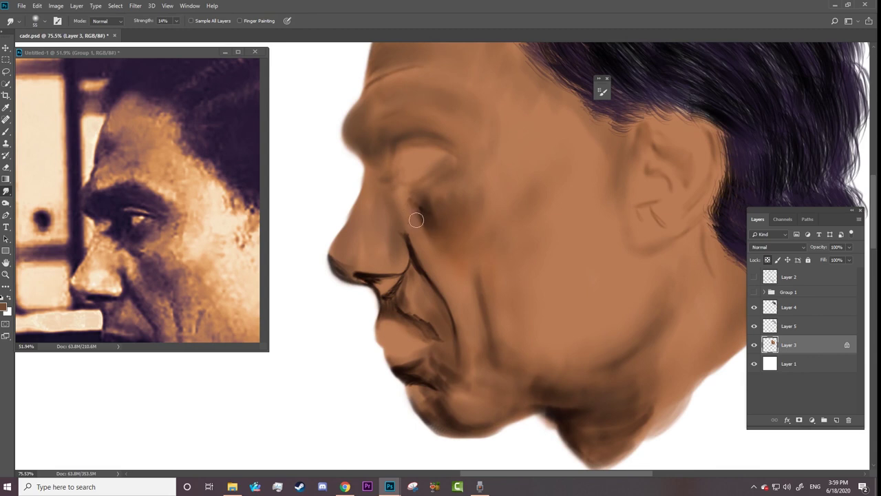
Step: Lower the smudge strength to 5% and soften the creases near the mouth corner
right_click(413, 221)
key(Escape)
click(177, 21)
text(1)
text(5)
key(Return)
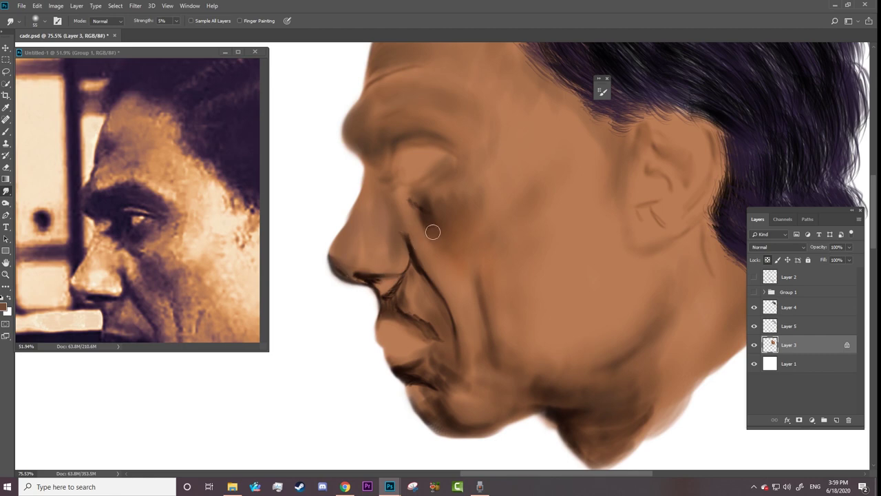
drag(393, 294, 384, 303)
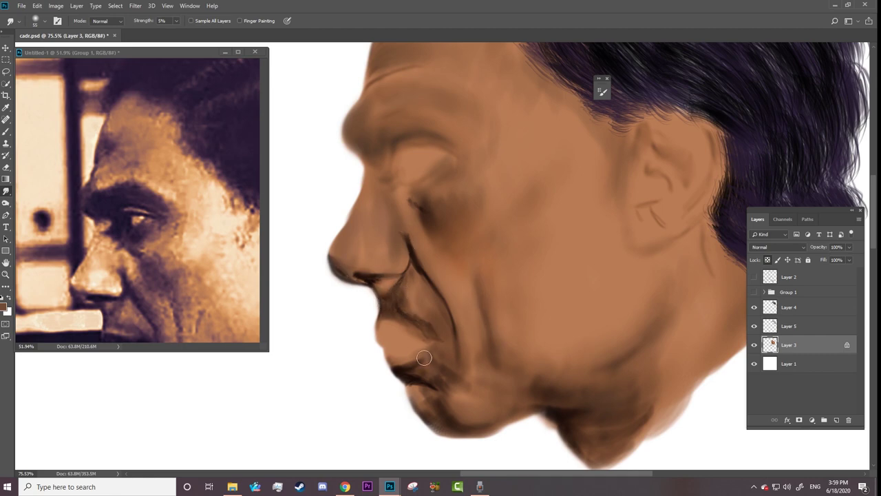
scroll(542, 348, down, 3)
scroll(542, 348, up, 2)
Step: Apply Color Balance, shifting the skin toward blue and the highlights toward cyan
click(56, 6)
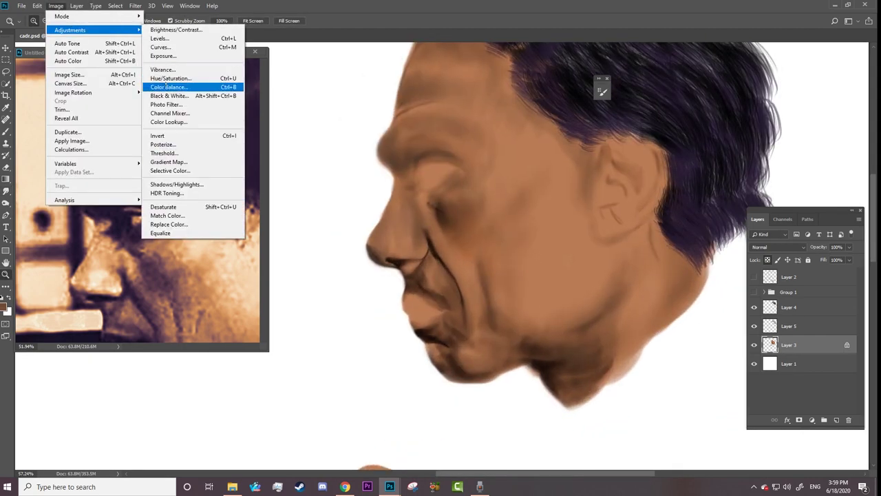
click(219, 84)
drag(703, 241, 679, 230)
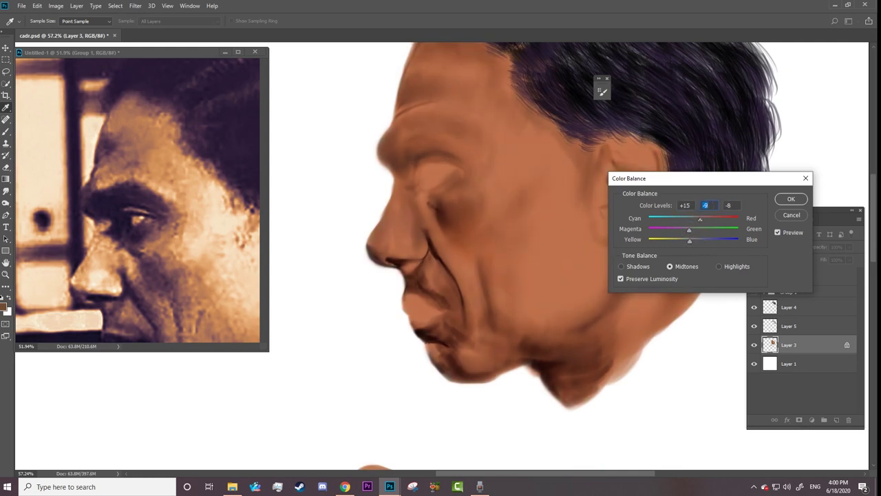
drag(685, 219, 683, 219)
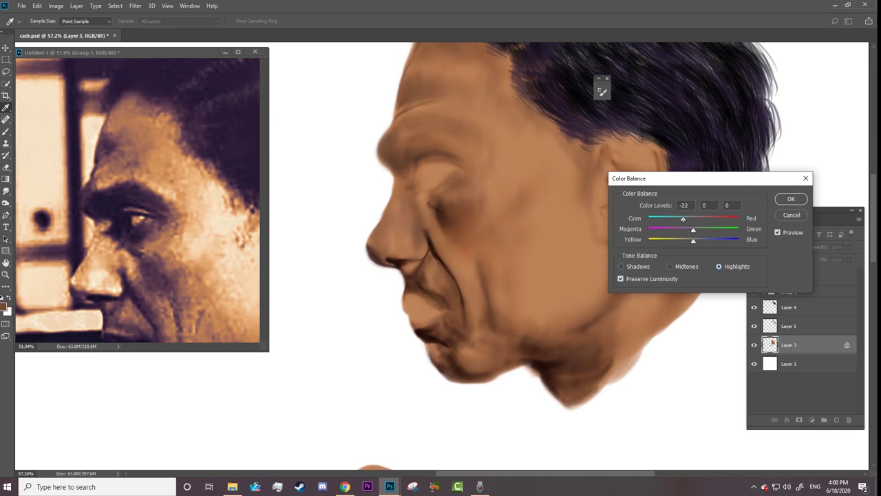
click(790, 199)
Step: Switch to the Dodge tool and shrink its brush to 26 px
key(o)
right_click(6, 202)
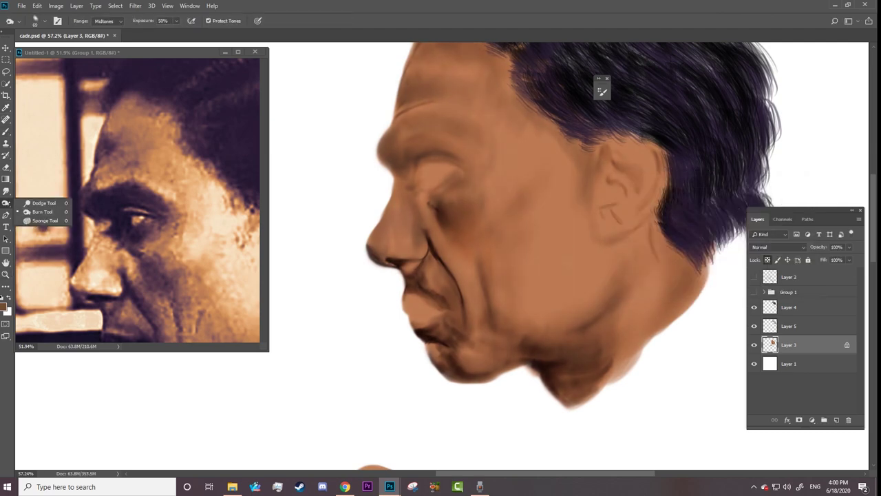
click(28, 203)
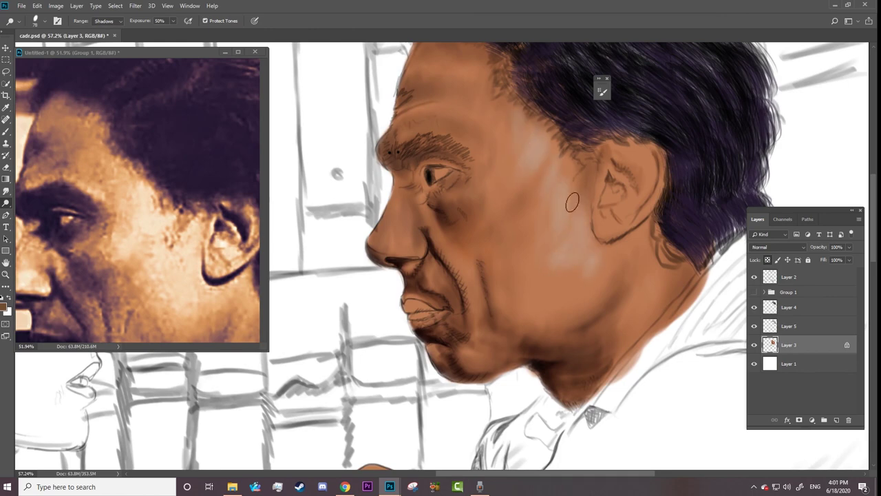
right_click(608, 124)
key(Return)
right_click(634, 122)
key(Return)
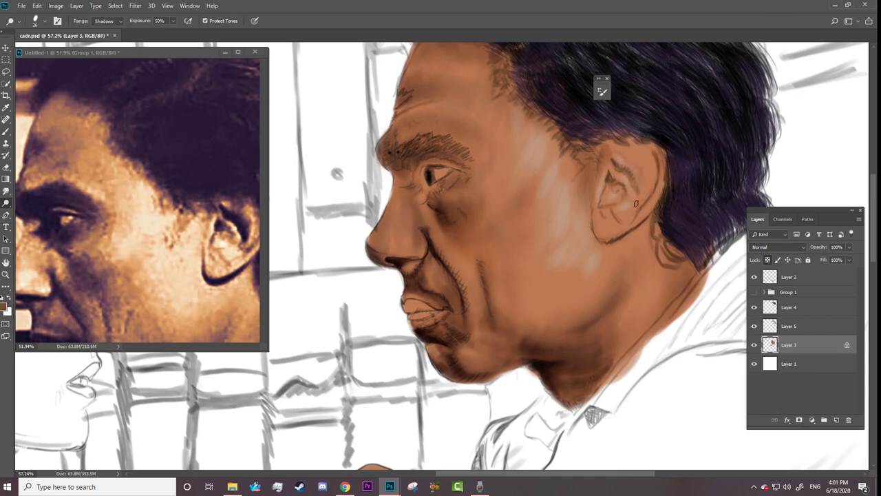
Step: Compare against the reference overlay and dodge highlights onto the nostril and nose tip
key(ctrl+comma)
right_click(623, 123)
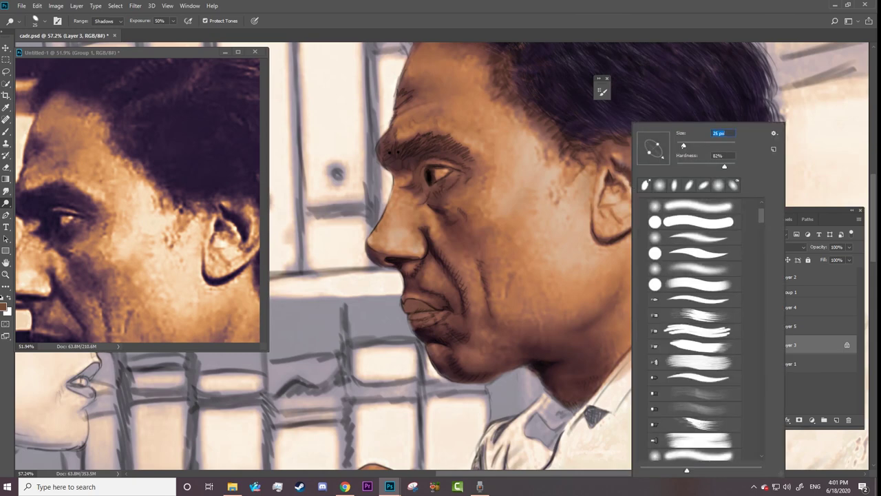
key(Return)
key(ctrl+comma)
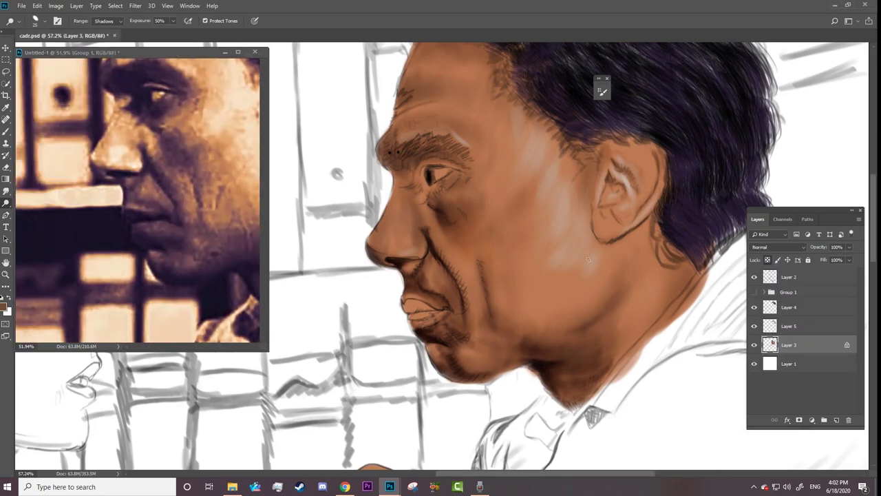
key(ctrl+comma)
key(ctrl+comma)
scroll(375, 235, up, 5)
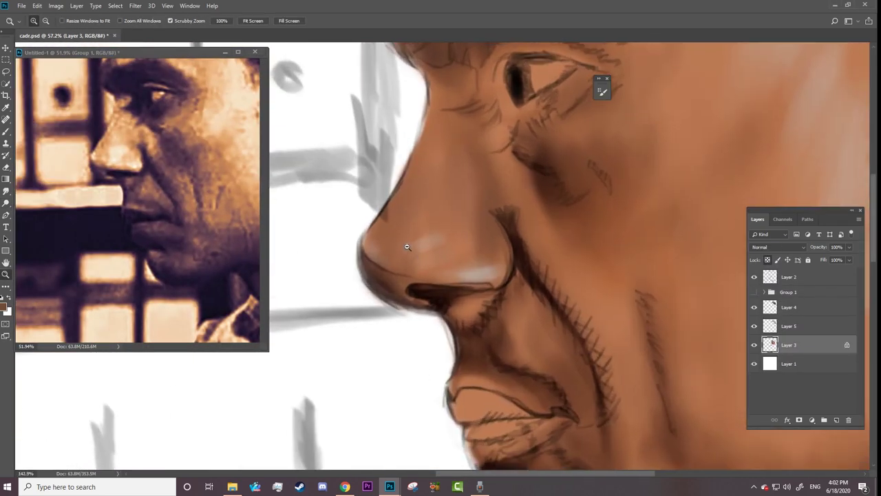
mouse_move(506, 281)
mouse_down()
mouse_move(428, 252)
mouse_move(417, 190)
mouse_up()
mouse_move(369, 238)
mouse_down()
mouse_move(362, 256)
mouse_move(365, 234)
mouse_up()
right_click(471, 249)
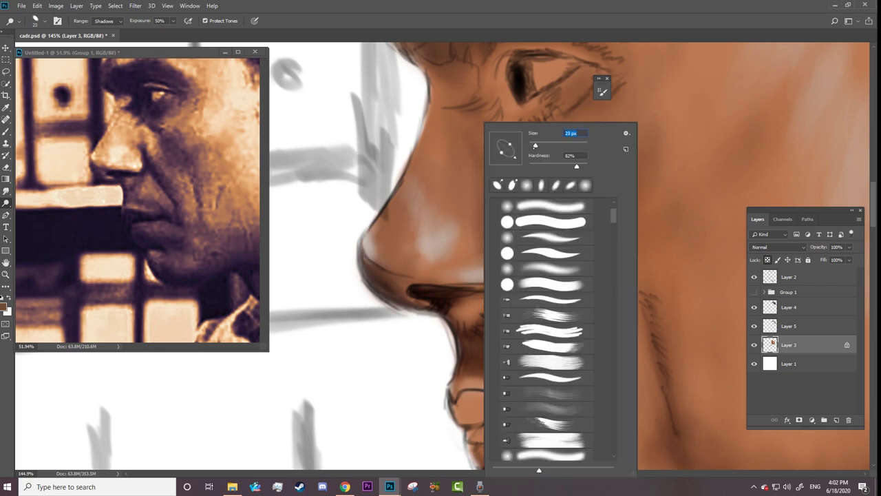
key(Escape)
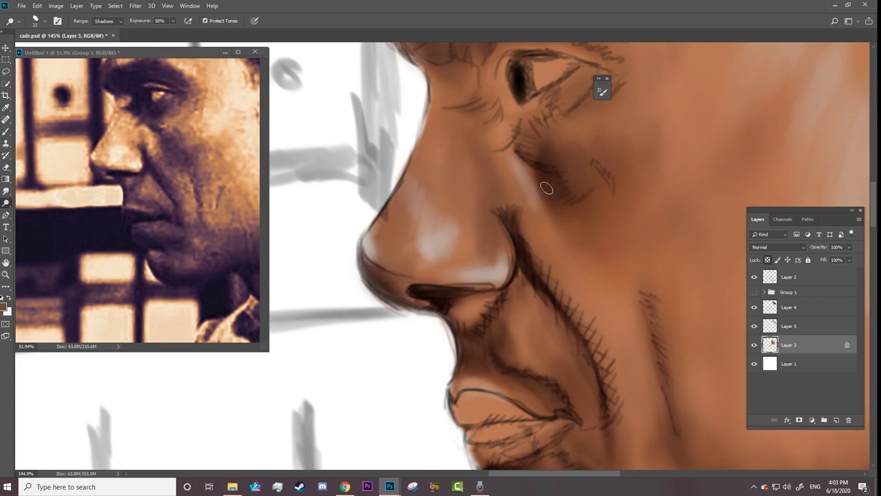
Step: Lighten the temple and cheek in Midtones range, then recheck against the reference
key(z)
key(ctrl+minus)
drag(583, 166, 600, 165)
key(b)
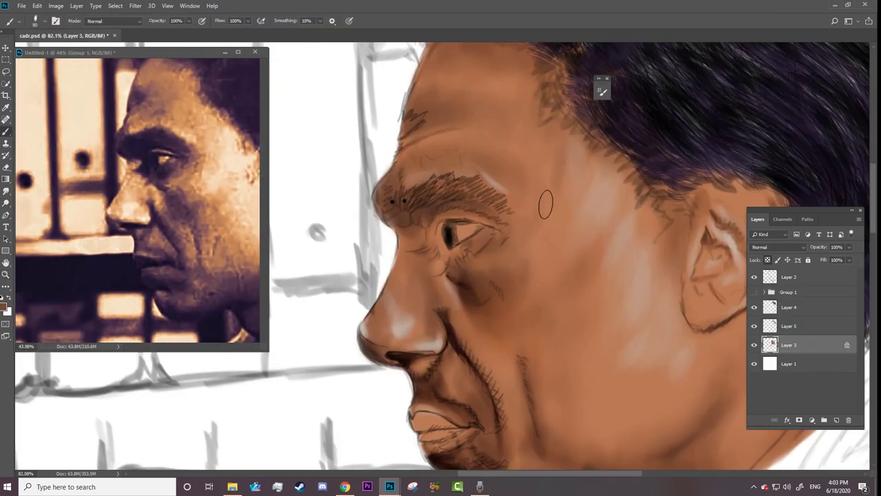
key(o)
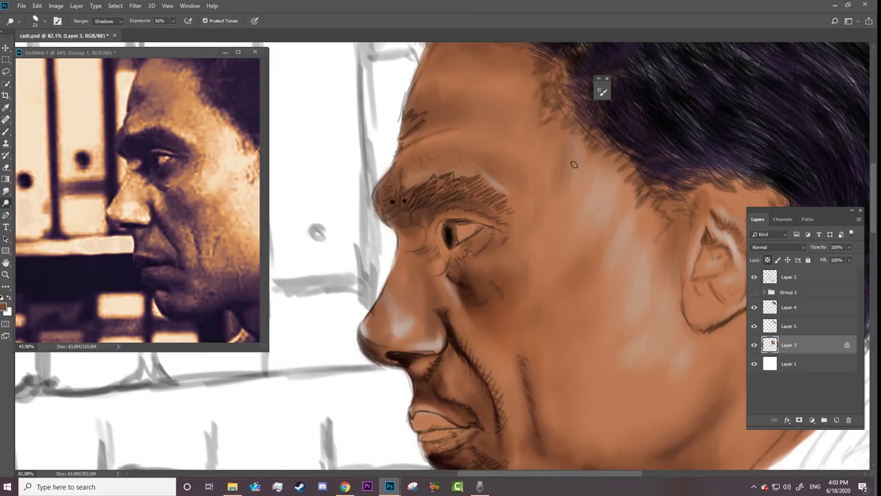
right_click(565, 186)
key(Escape)
key(alt+shift+m)
mouse_move(580, 175)
mouse_down()
mouse_move(587, 185)
mouse_move(574, 234)
mouse_up()
click(754, 292)
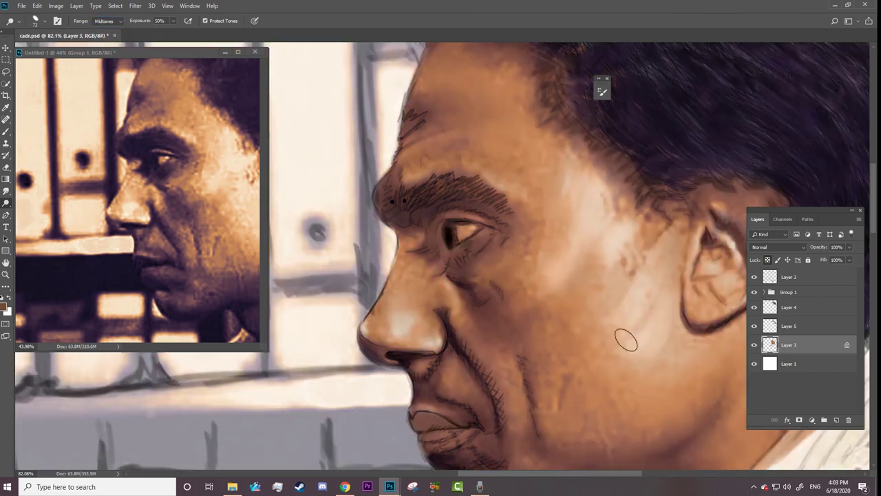
click(754, 292)
key(r)
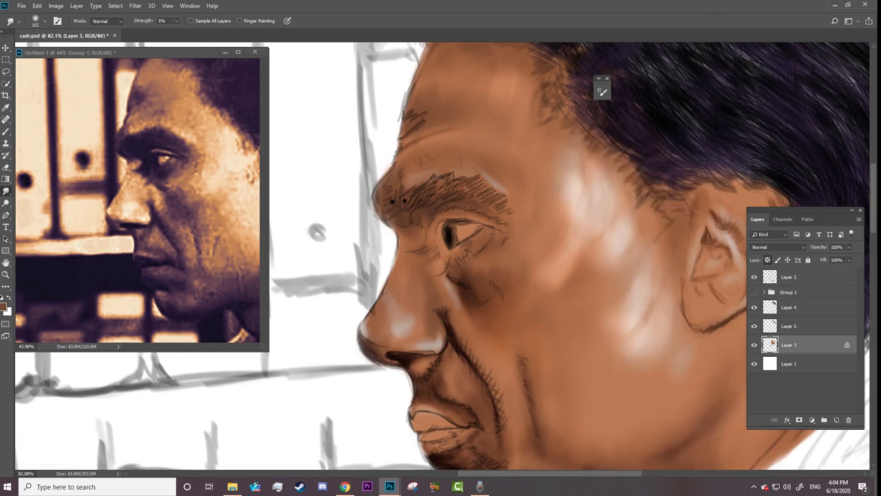
Step: Blend the upper and lower cheek highlights with a 44 px Mixer Brush
right_click(6, 131)
click(41, 163)
drag(548, 224, 588, 230)
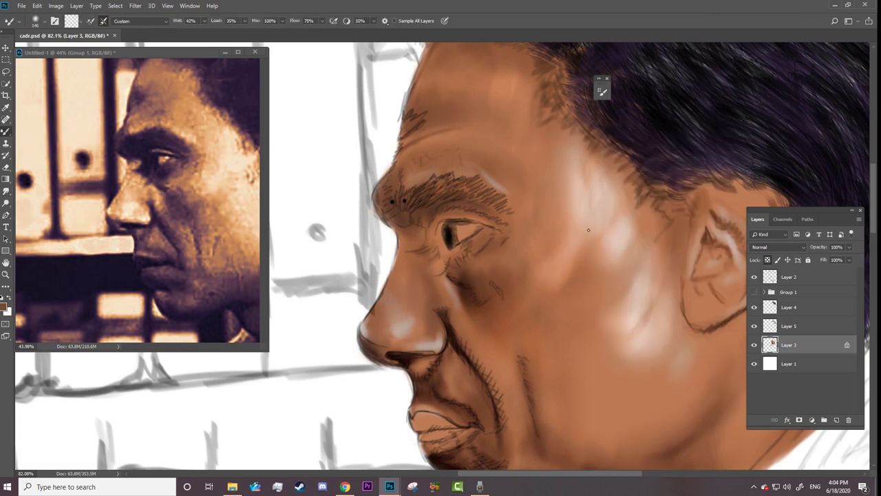
drag(596, 323, 535, 239)
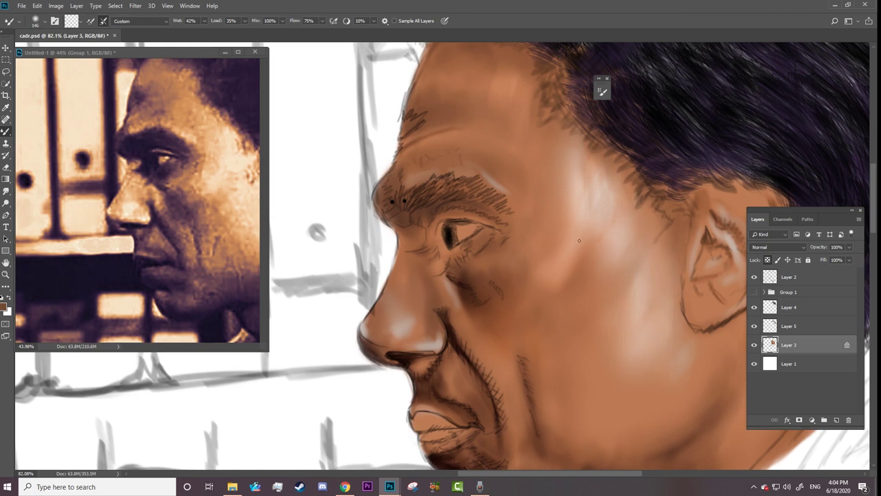
right_click(585, 124)
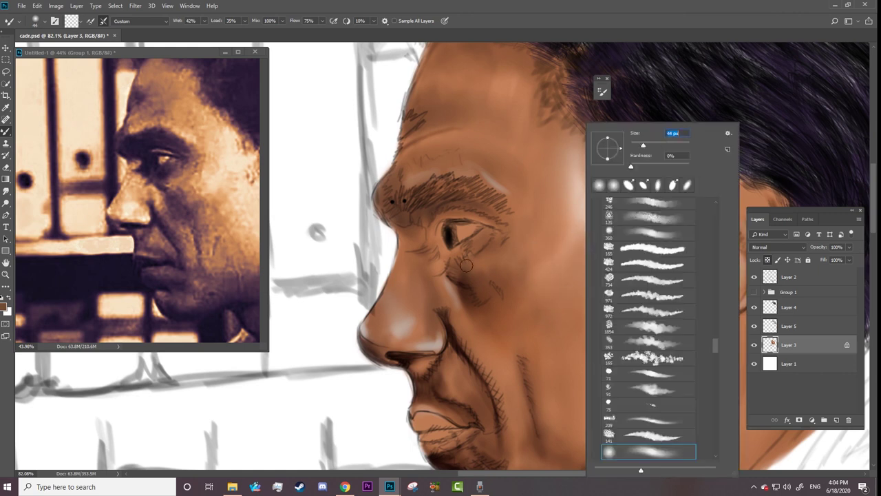
key(Return)
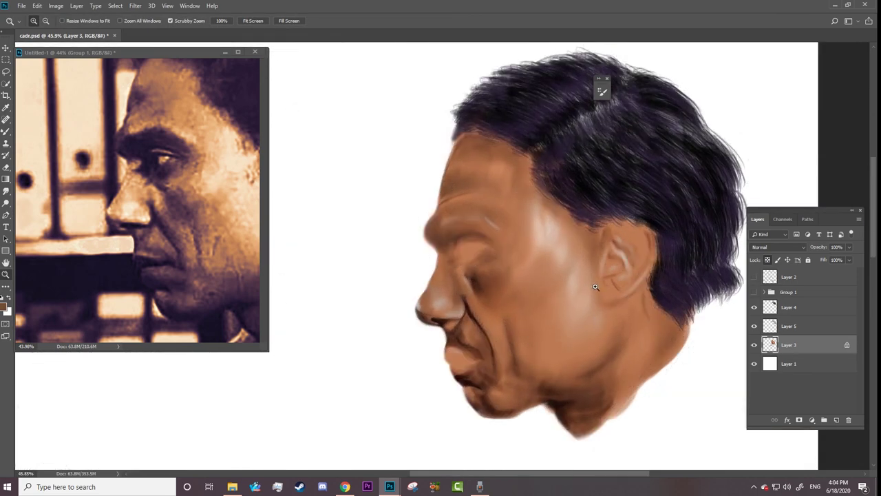
Step: Zoom out to the whole head and save the painting
key(r)
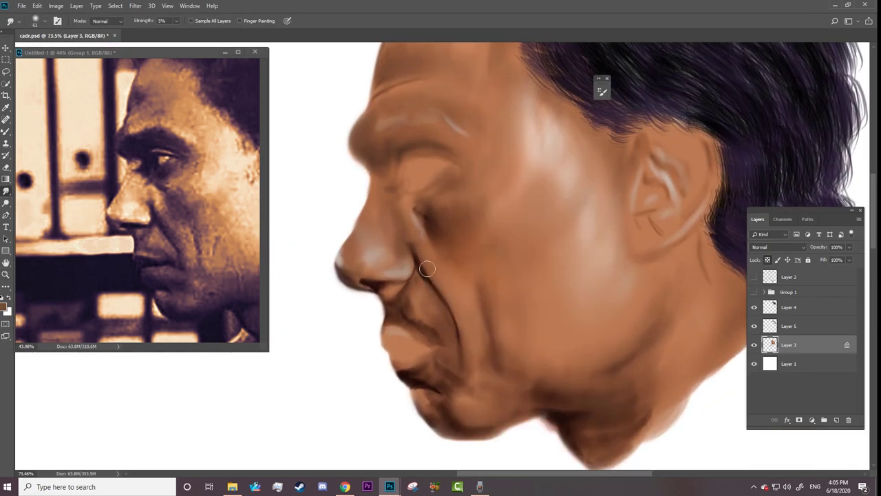
key(z)
drag(444, 306, 413, 307)
key(ctrl+s)
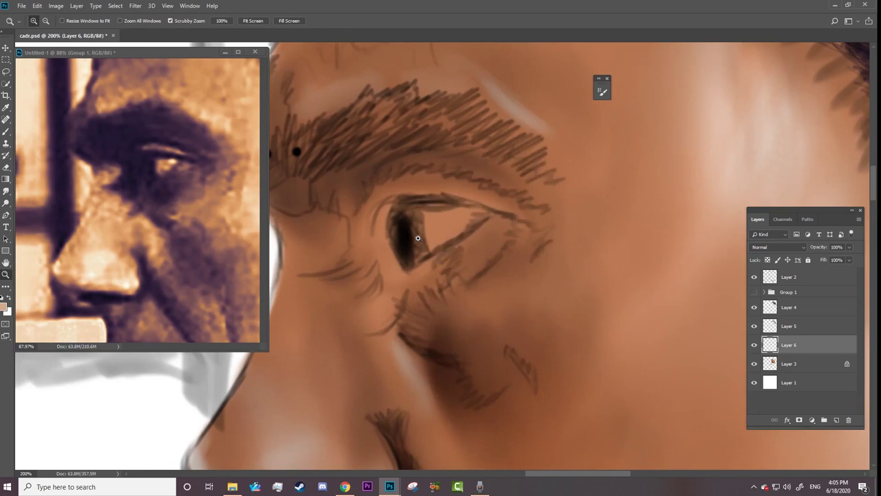
Step: Brighten the white of the eye with a 21 px brush
key(b)
right_click(417, 237)
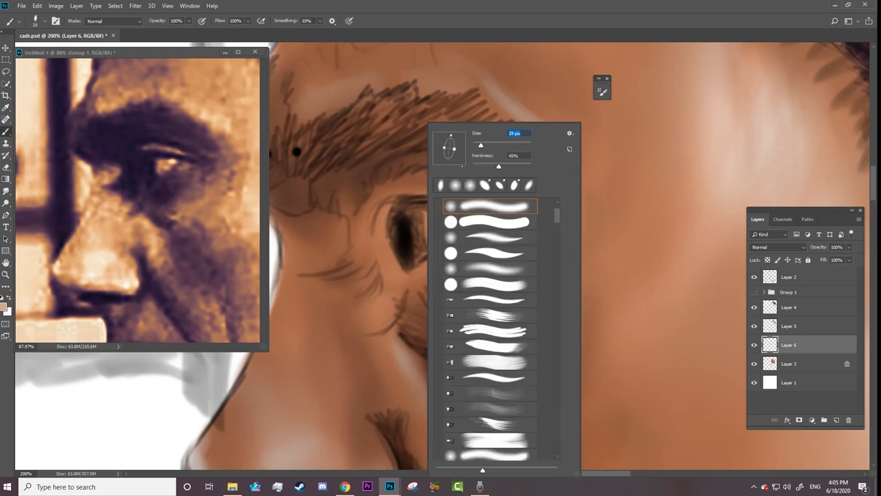
text(21)
key(Return)
mouse_move(412, 238)
mouse_down()
mouse_move(462, 216)
mouse_move(461, 206)
mouse_move(472, 213)
mouse_move(436, 215)
mouse_up()
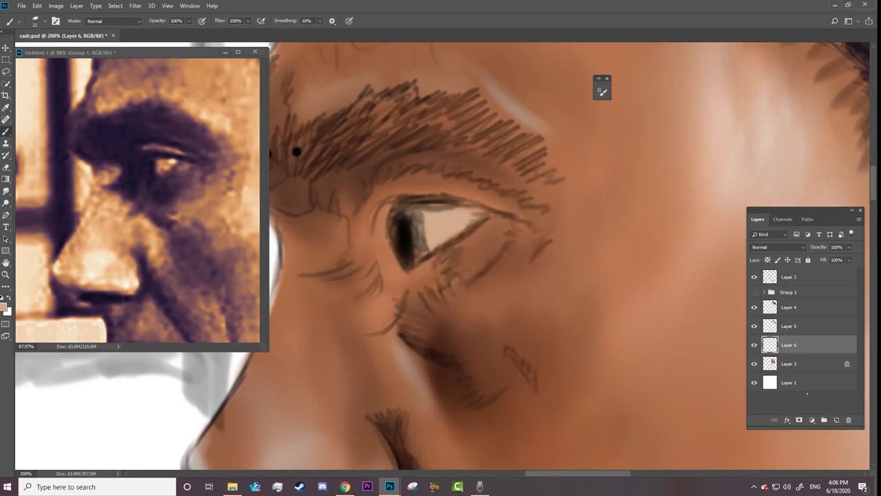
Step: On two new layers, paint the dark iris and pupil and the upper-eyelid line
click(836, 419)
right_click(405, 233)
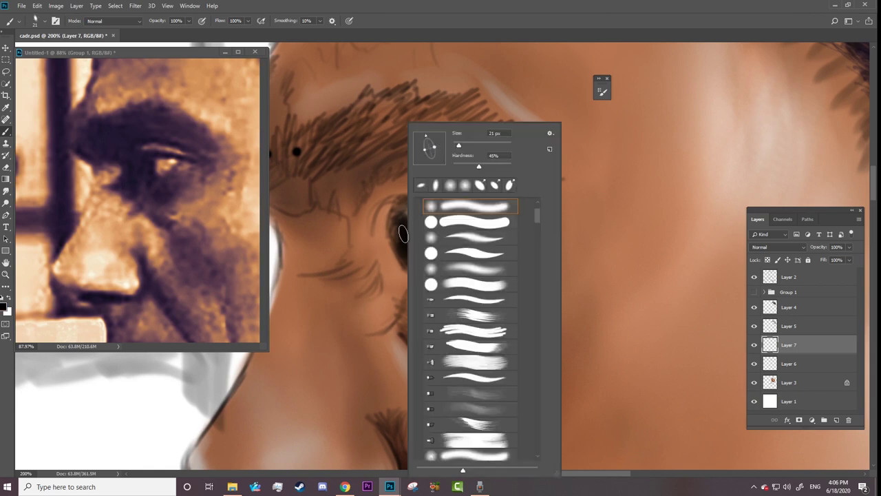
key(Escape)
mouse_move(408, 241)
mouse_down()
mouse_move(400, 223)
mouse_move(404, 240)
mouse_move(426, 241)
mouse_move(403, 216)
mouse_move(408, 248)
mouse_move(400, 229)
mouse_up()
click(836, 419)
right_click(406, 231)
key(Escape)
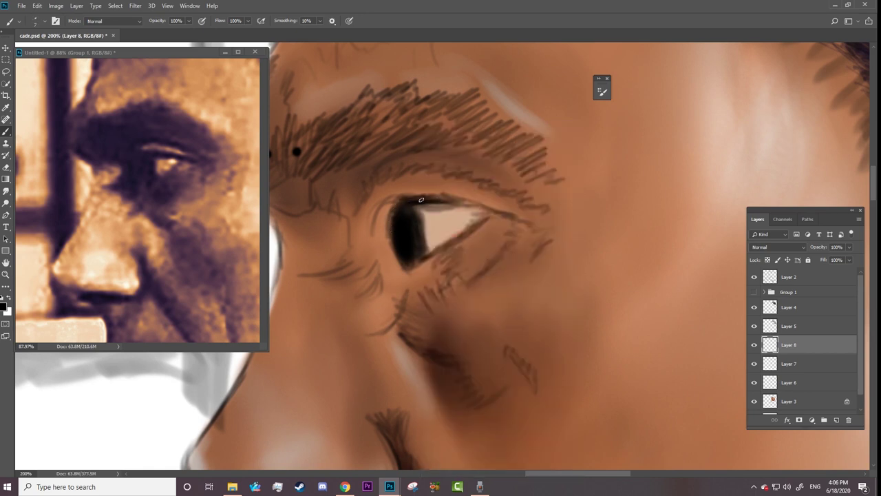
mouse_move(414, 200)
mouse_down()
mouse_move(512, 217)
mouse_move(410, 199)
mouse_up()
Step: Toggle the Layer 2 linework, reference group and eyelid stroke to compare the eye
click(754, 292)
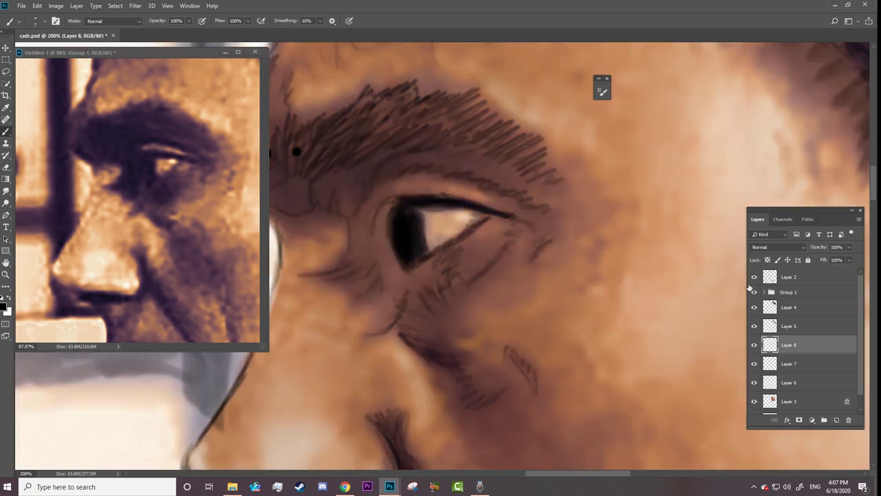
click(753, 277)
click(788, 292)
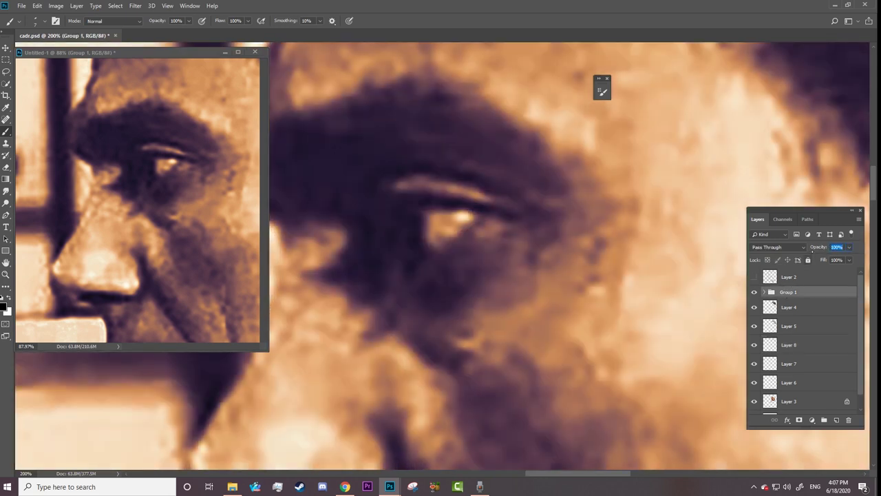
click(753, 292)
key(v)
right_click(428, 198)
click(447, 203)
click(754, 345)
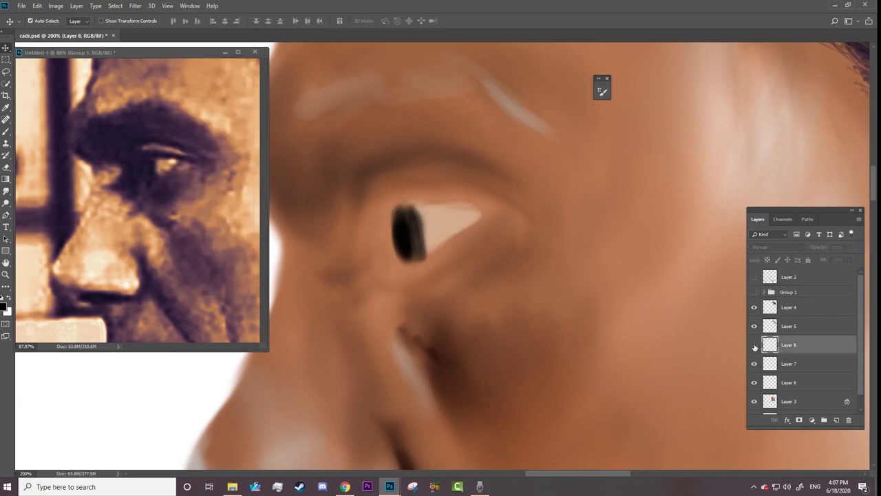
click(754, 292)
Step: Reselect Layer 8, then show the reference photo and Layer 2 linework over the painting
click(788, 291)
click(754, 292)
right_click(450, 203)
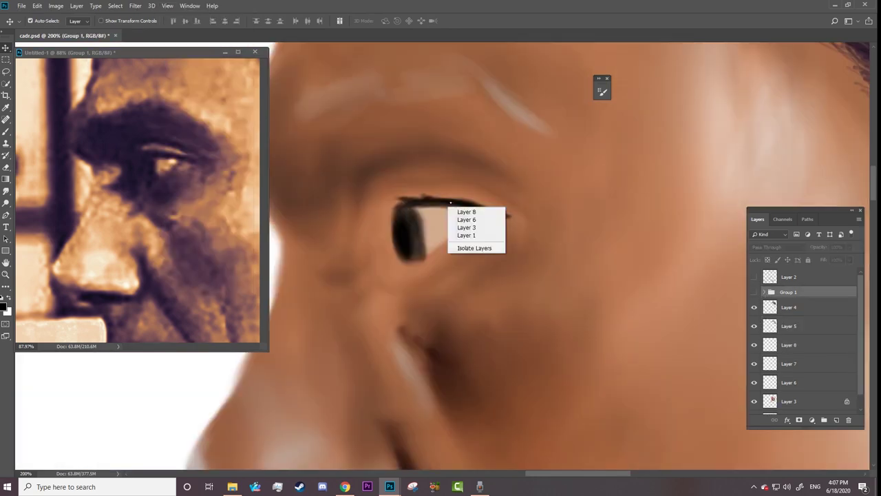
click(466, 211)
click(753, 292)
key(b)
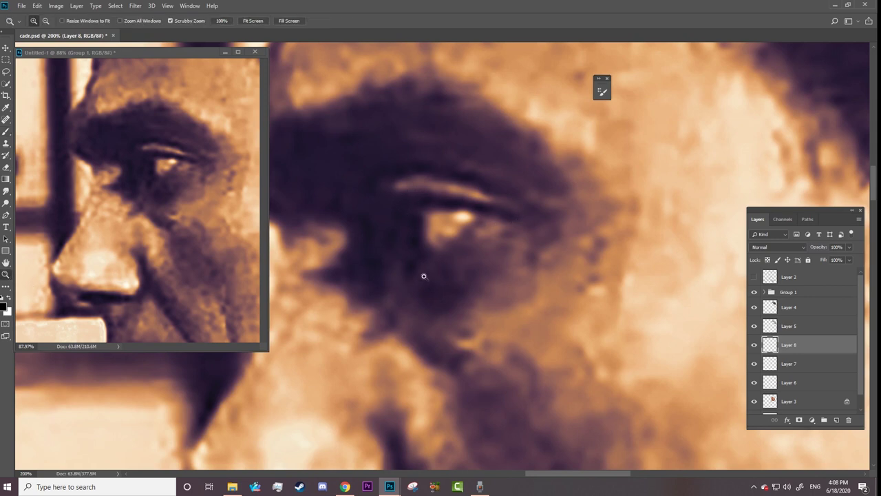
scroll(416, 275, down, 5)
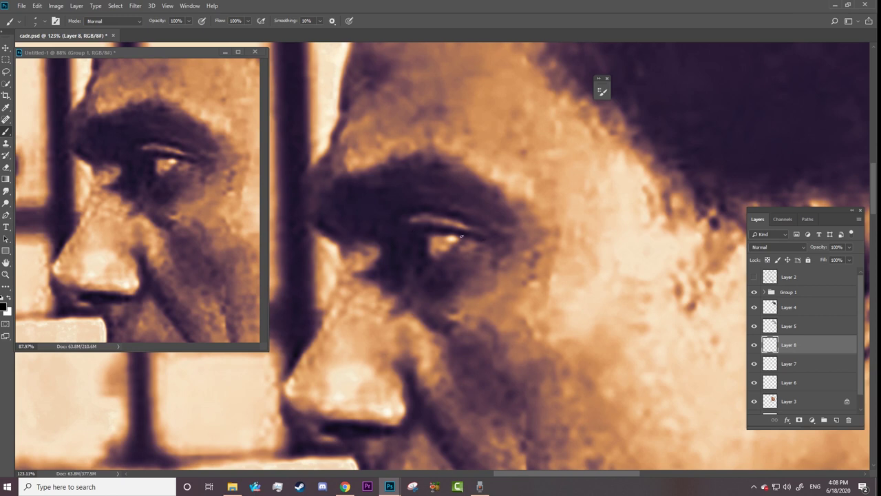
click(753, 292)
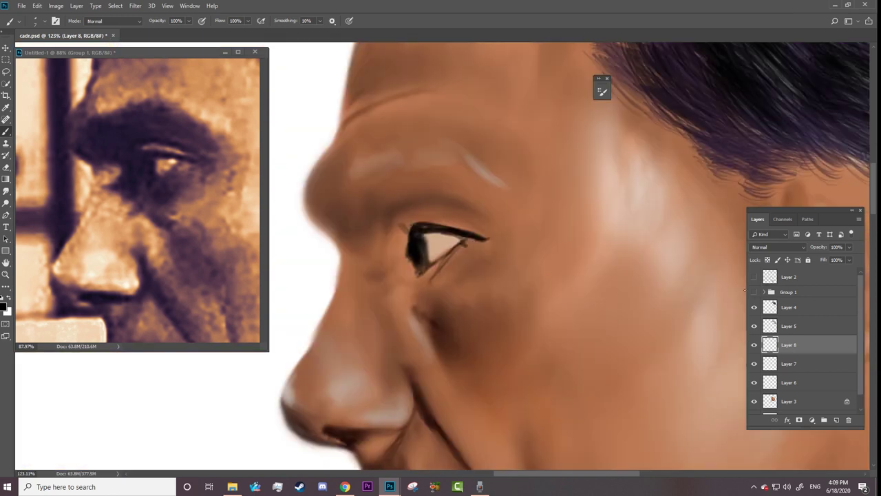
click(754, 292)
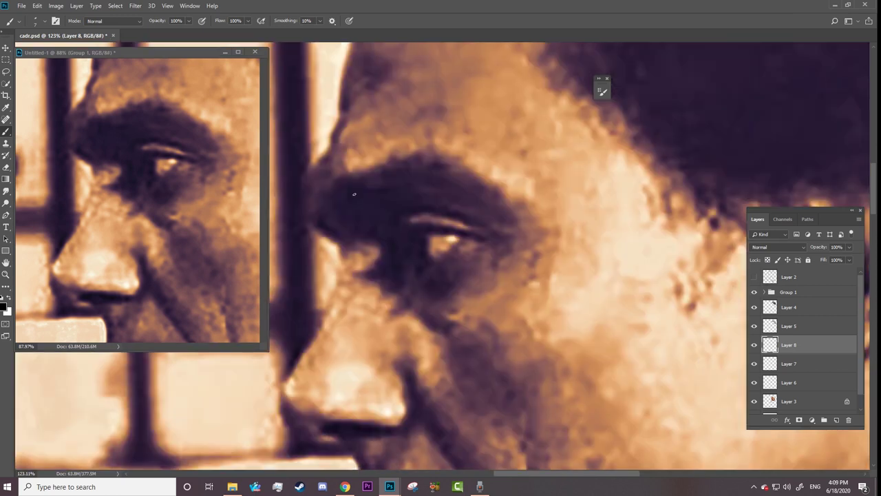
click(754, 276)
Step: Add dark eyebrow strokes with a 26 px brush and erase the brow's inner end
right_click(395, 185)
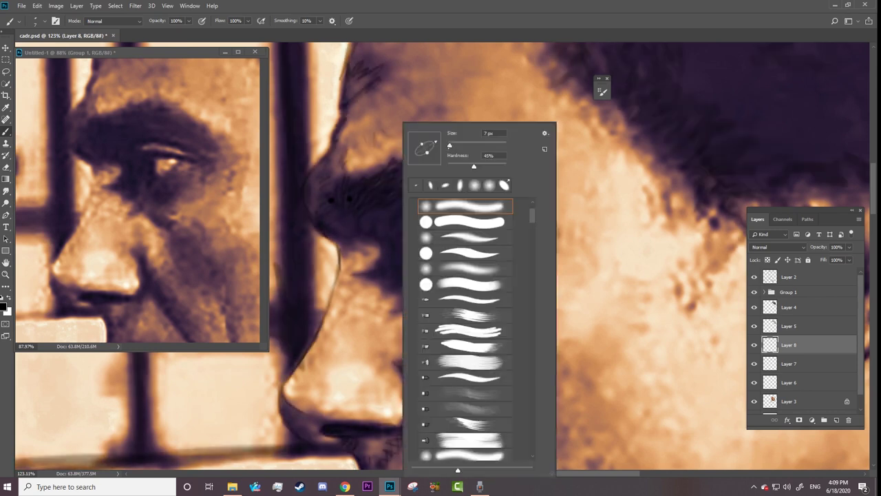
double_click(416, 176)
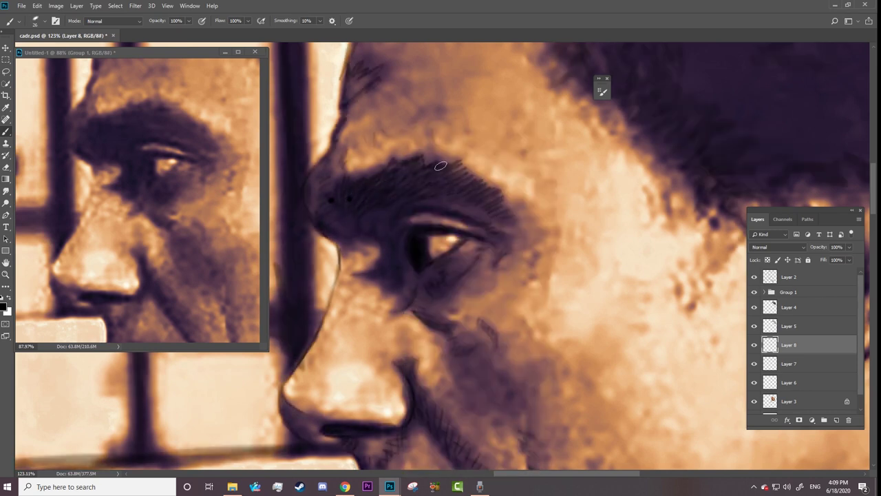
click(754, 292)
mouse_move(347, 188)
mouse_down()
mouse_move(392, 172)
mouse_move(450, 183)
mouse_move(400, 172)
mouse_move(324, 224)
mouse_move(325, 199)
mouse_move(347, 222)
mouse_up()
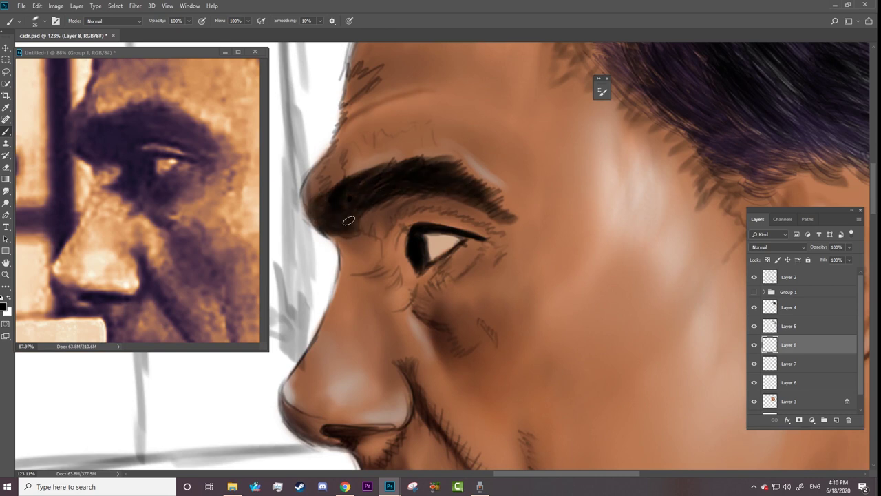
key(e)
mouse_move(309, 196)
mouse_down()
mouse_move(321, 231)
mouse_move(342, 181)
mouse_up()
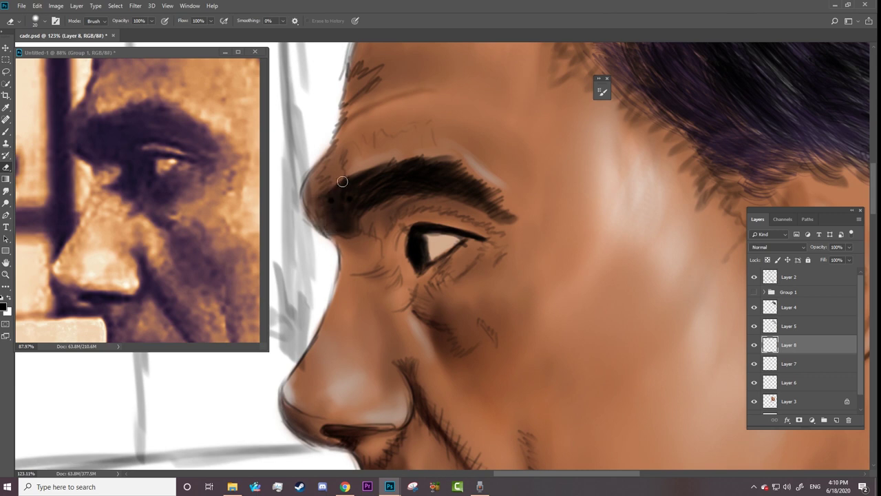
Step: Pick a dark brown colour and erase the two black dots near the eyebrow on Layer 2
click(4, 306)
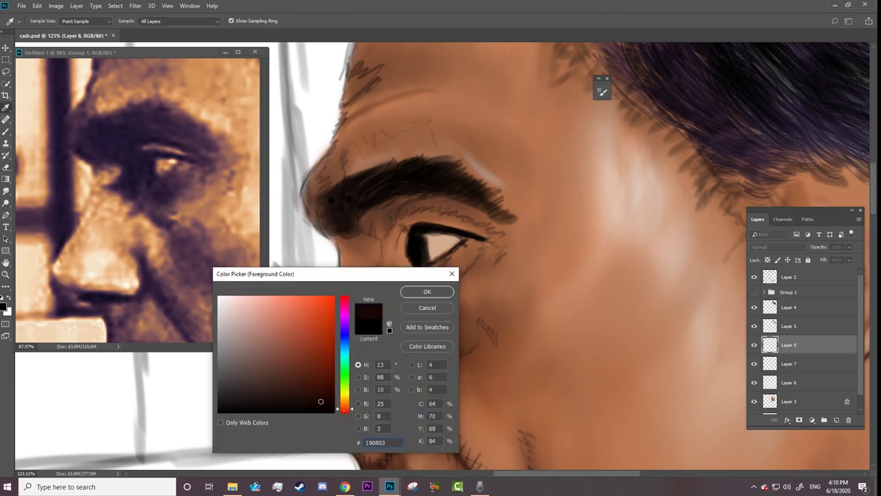
key(Return)
key(b)
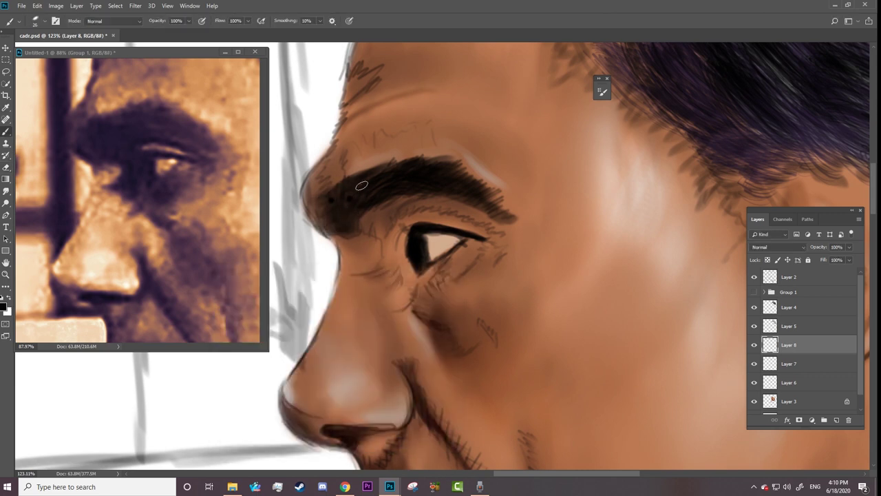
click(753, 345)
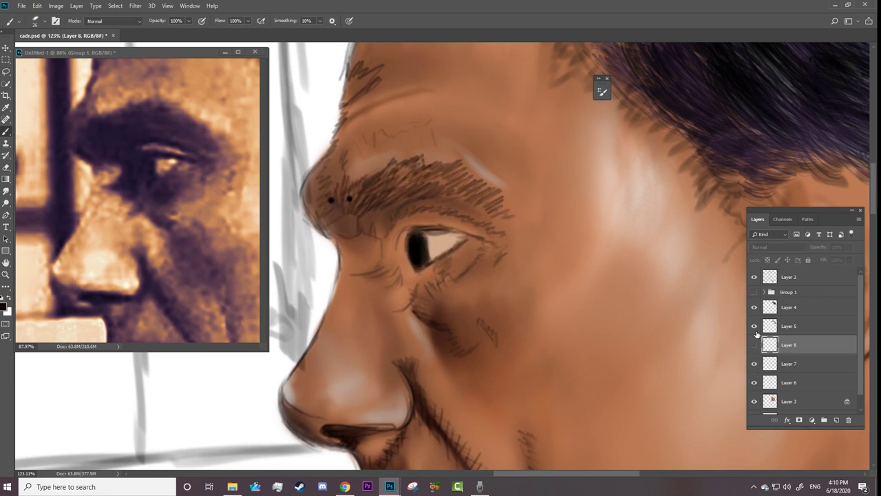
click(789, 277)
key(e)
click(349, 198)
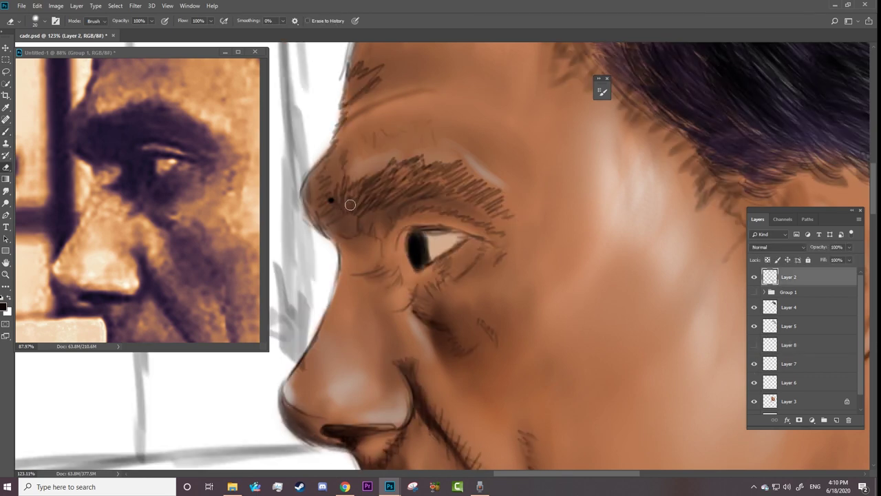
click(754, 344)
click(789, 345)
Step: On a new layer, paint dark 18 px strokes under the eye's inner corner
key(z)
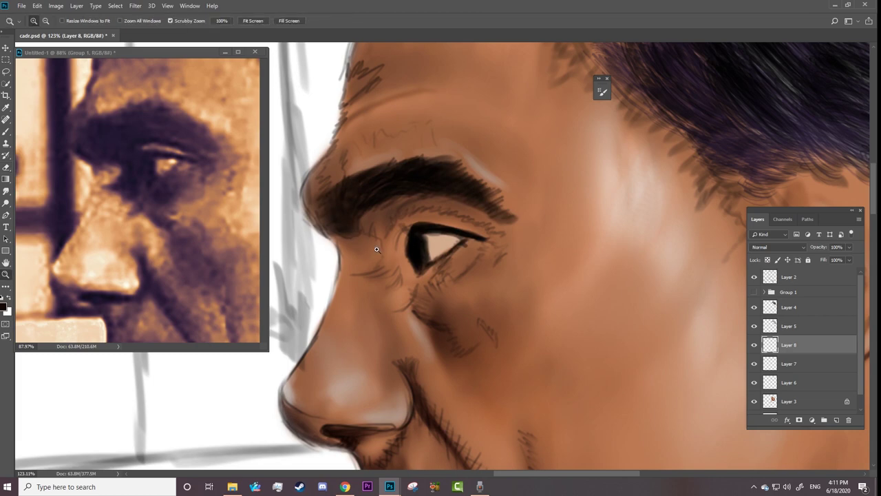
mouse_move(392, 230)
mouse_down()
mouse_move(411, 230)
mouse_move(347, 262)
mouse_up()
key(e)
right_click(387, 208)
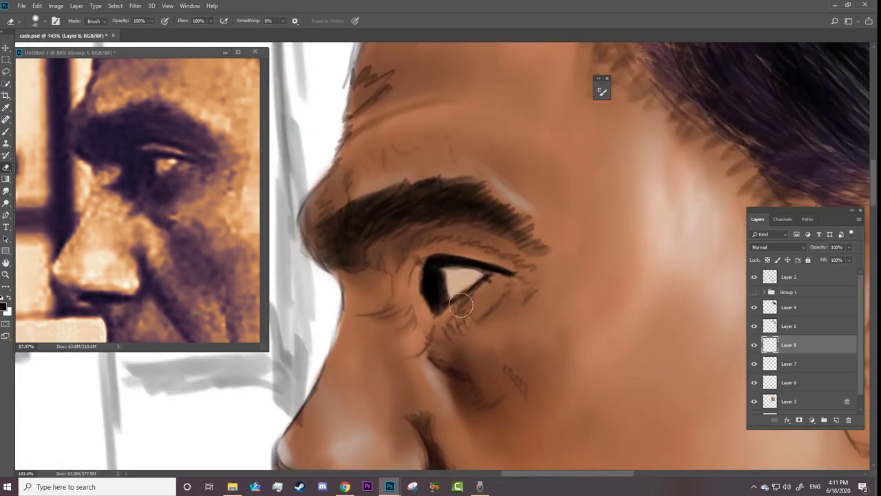
key(b)
click(836, 419)
right_click(421, 217)
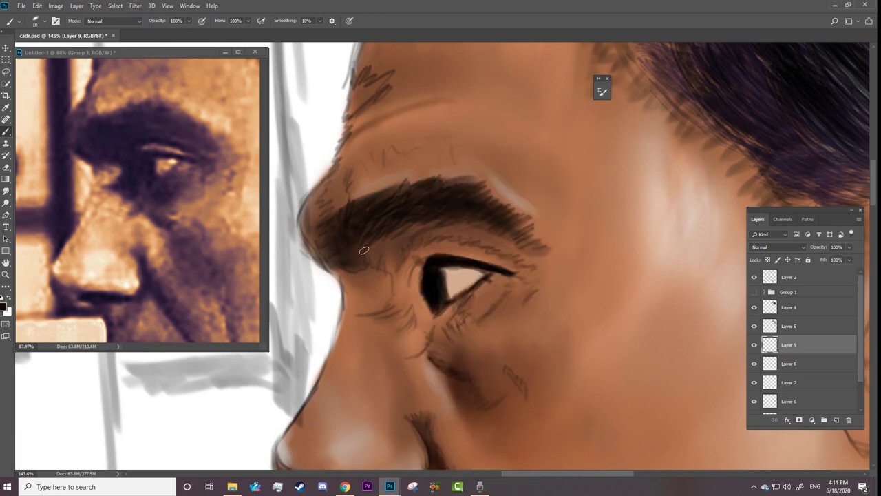
drag(403, 292, 376, 318)
mouse_move(408, 261)
mouse_down()
mouse_move(398, 297)
mouse_move(447, 238)
mouse_move(496, 230)
mouse_move(365, 252)
mouse_move(405, 222)
mouse_move(486, 289)
mouse_move(441, 317)
mouse_up()
Step: Deepen the lid crease, brow ridge and under-eye shading, then show the reference
right_click(463, 234)
mouse_move(427, 256)
mouse_down()
mouse_move(516, 272)
mouse_move(404, 252)
mouse_move(441, 313)
mouse_move(406, 337)
mouse_up()
mouse_move(347, 279)
mouse_down()
mouse_move(315, 236)
mouse_move(340, 197)
mouse_up()
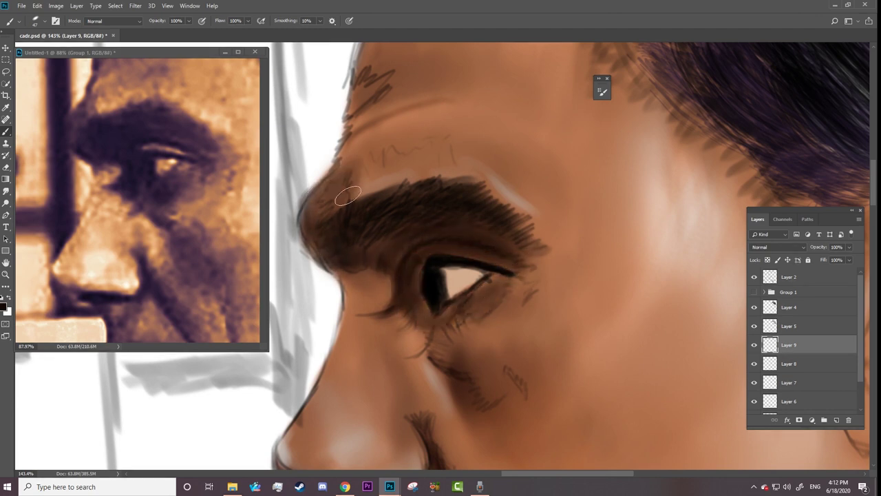
drag(426, 347, 413, 310)
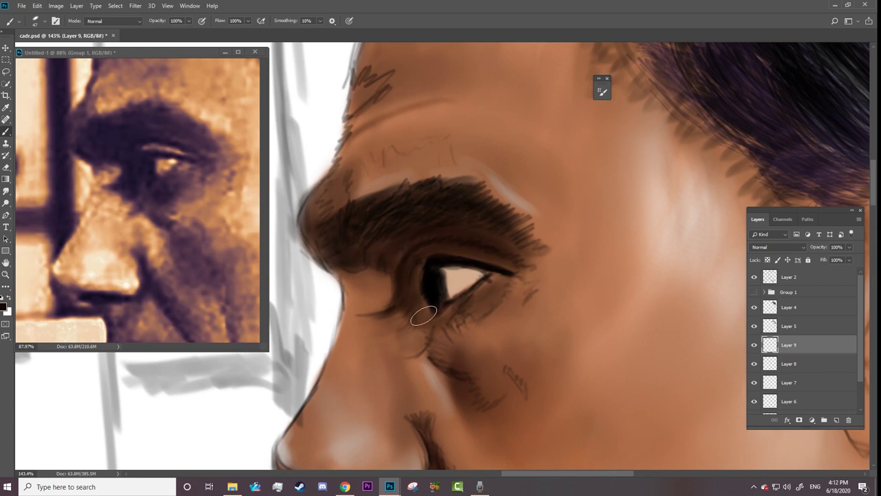
right_click(435, 218)
key(Return)
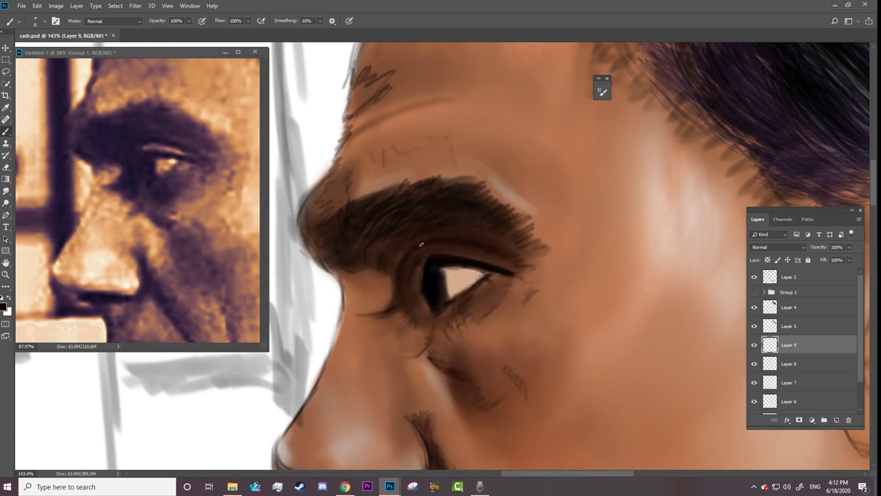
click(754, 293)
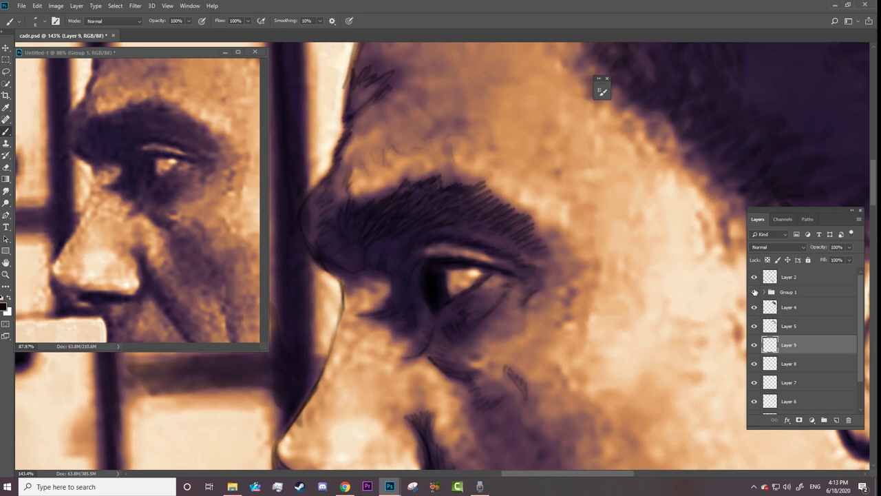
Step: Hide the reference and linework, then darken the eyebrow's outer end and lid crease
click(754, 293)
click(754, 277)
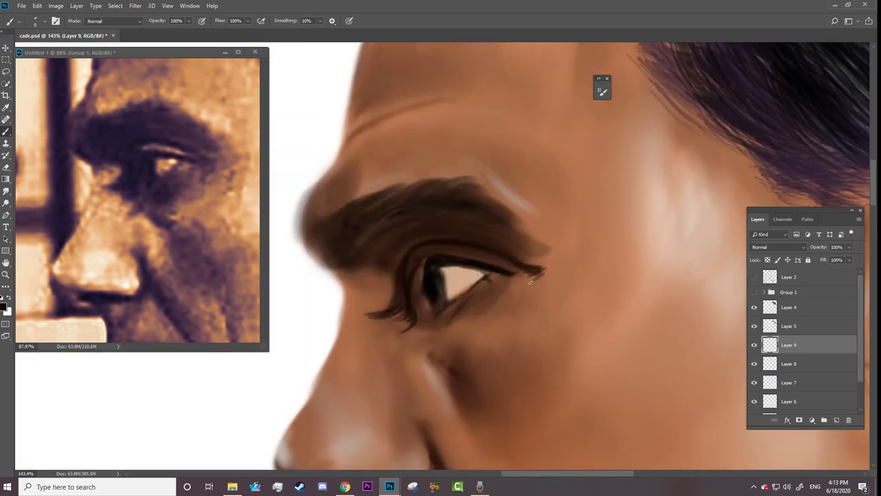
right_click(398, 291)
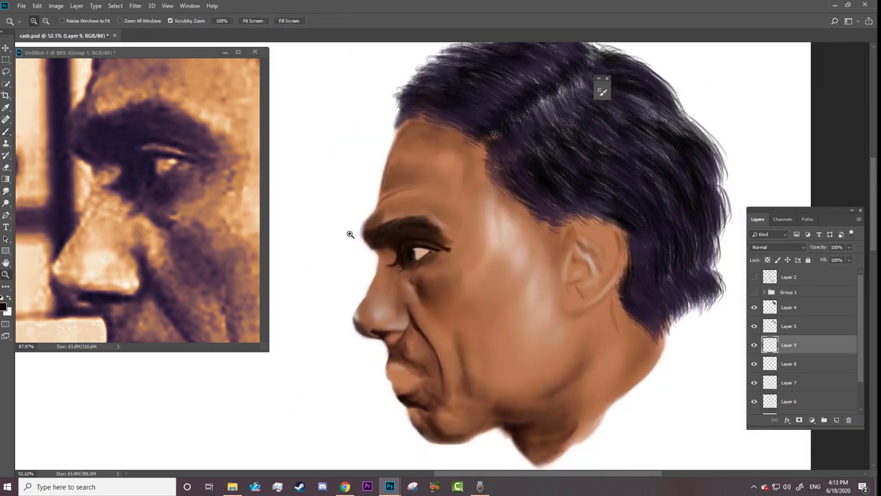
key(z)
drag(350, 232, 402, 275)
key(b)
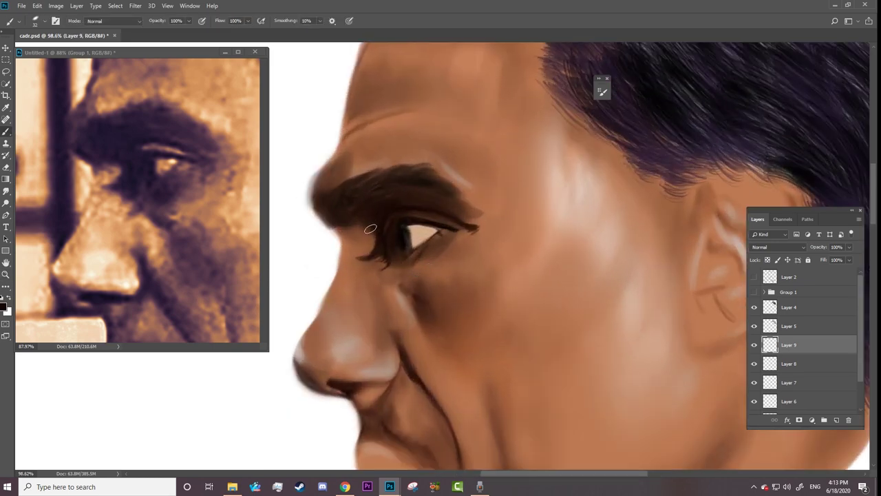
right_click(372, 234)
click(355, 219)
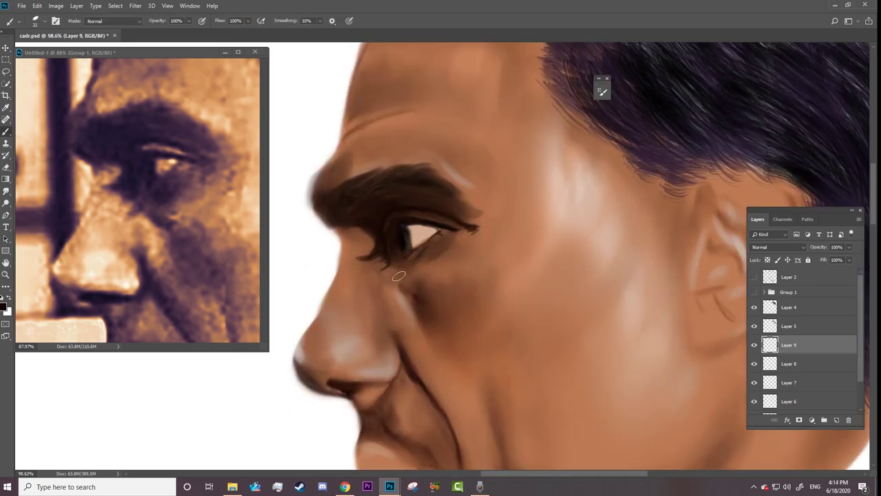
drag(479, 226, 459, 202)
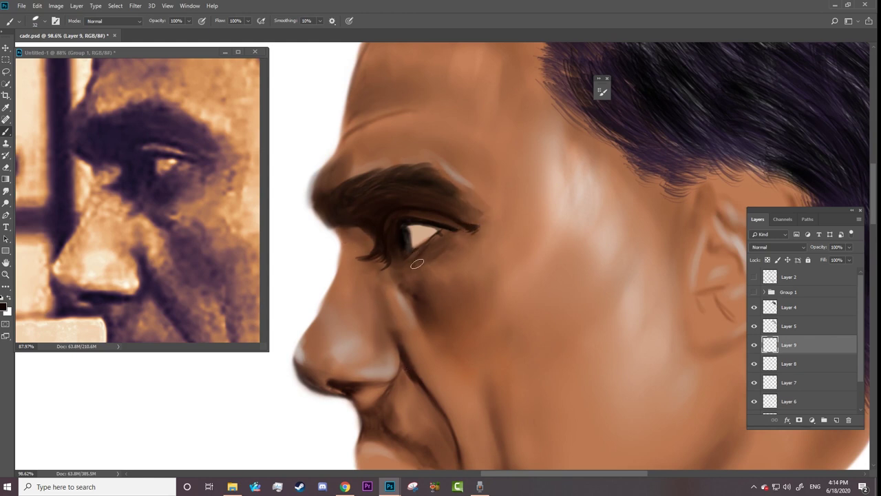
Step: Sample a skin tone from Layer 6 and make Layer 3 active
key(alt+bracketleft)
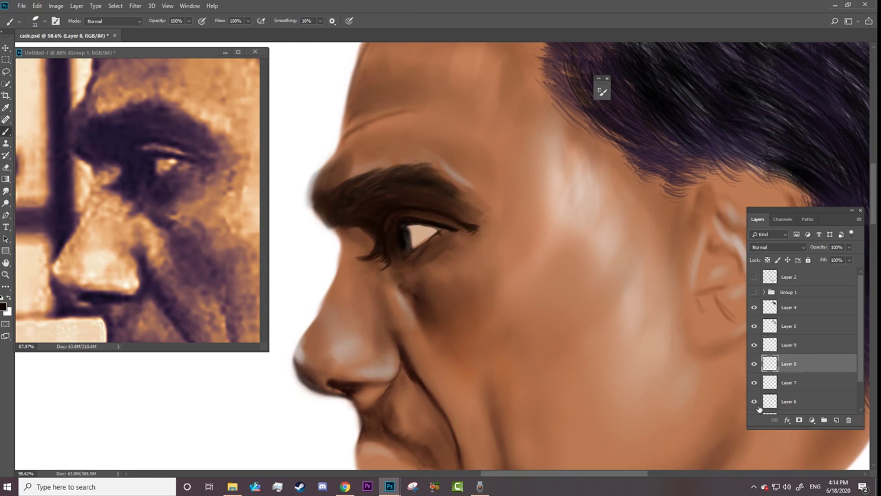
key(alt+bracketleft)
key(alt+bracketleft)
alt+click(137, 187)
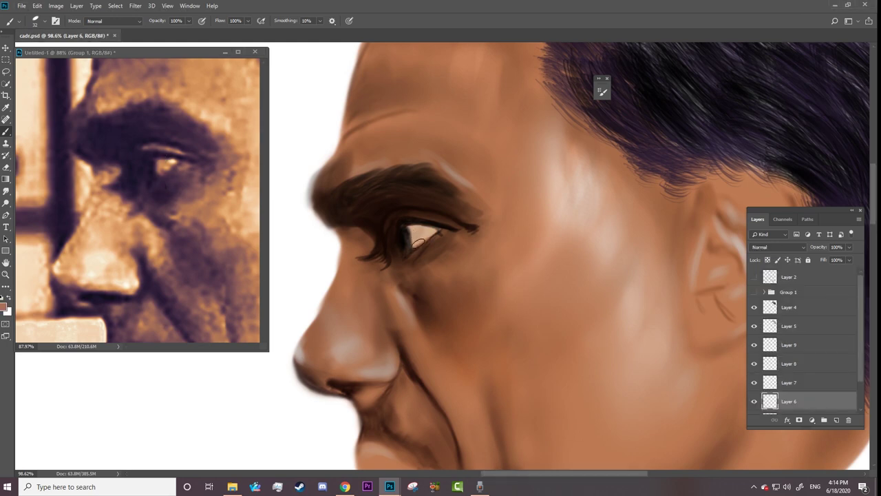
key(z)
drag(422, 233, 426, 349)
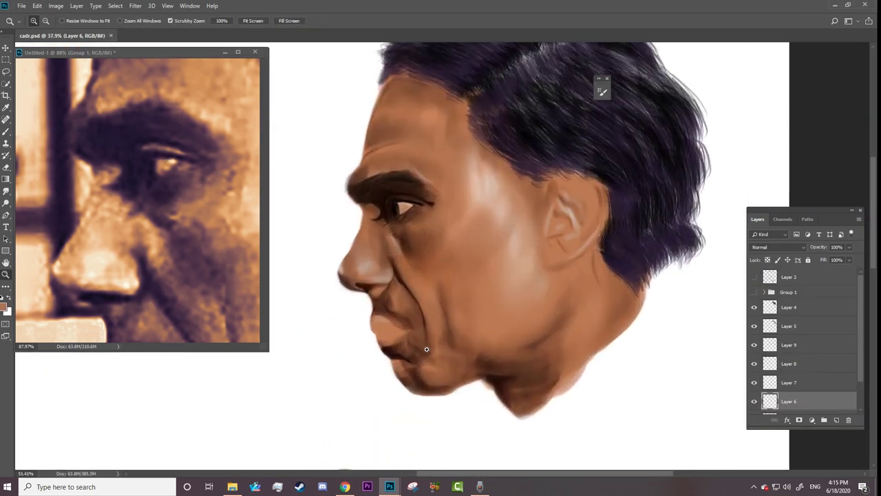
drag(386, 207, 599, 262)
scroll(816, 368, down, 2)
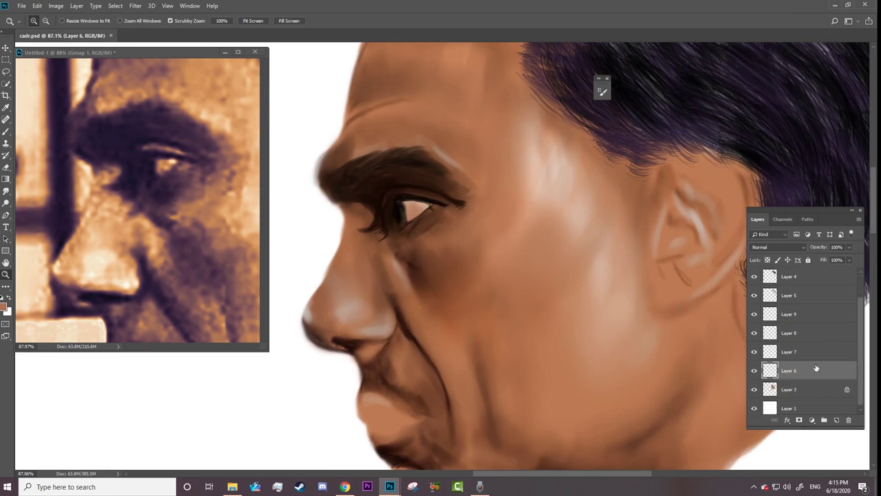
key(b)
click(789, 389)
scroll(406, 192, up, 5)
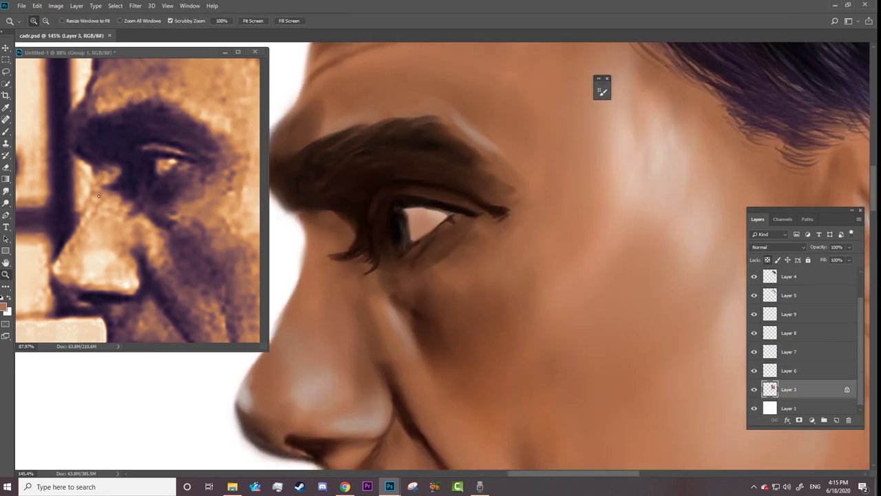
Step: Try the Dodge tool's Highlights range, then set it back to Midtones
key(o)
right_click(430, 124)
key(Return)
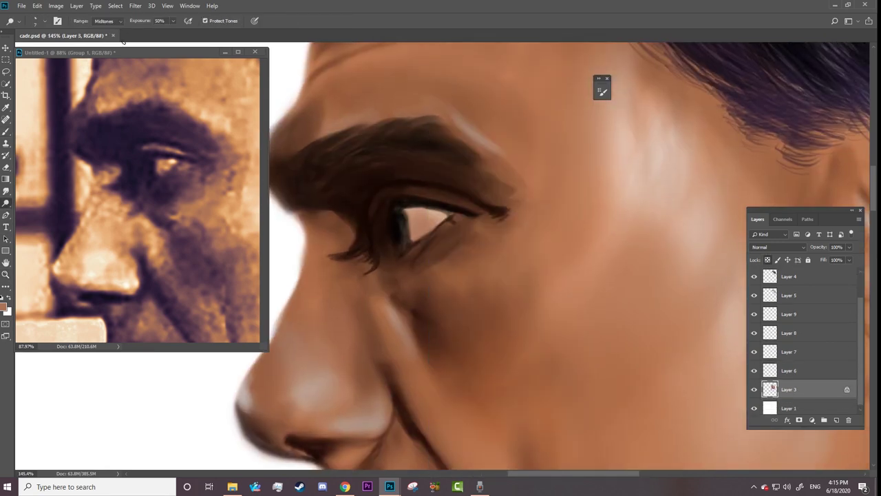
click(107, 20)
click(110, 43)
click(107, 20)
click(108, 35)
Step: In Screen mode on Layer 9, paint light strokes on the upper eyelid and under the brow
key(b)
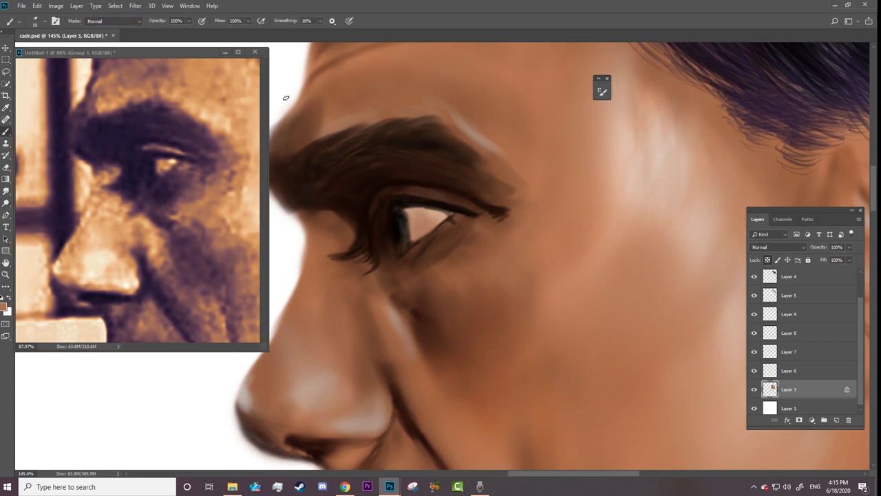
click(110, 21)
click(110, 108)
click(765, 318)
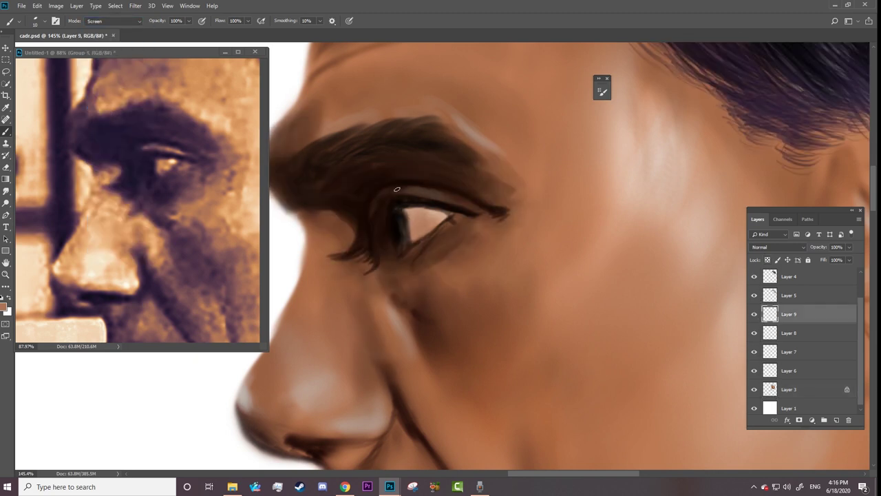
drag(397, 189, 433, 194)
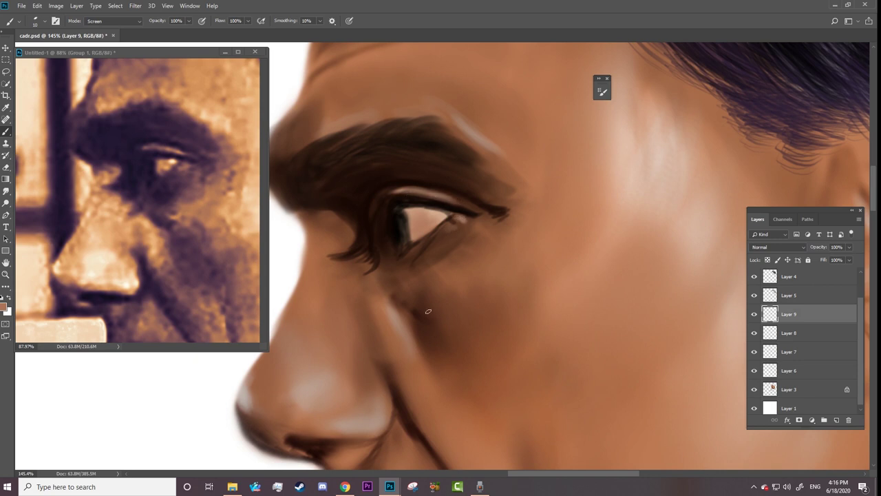
drag(335, 221, 349, 242)
key(ctrl+0)
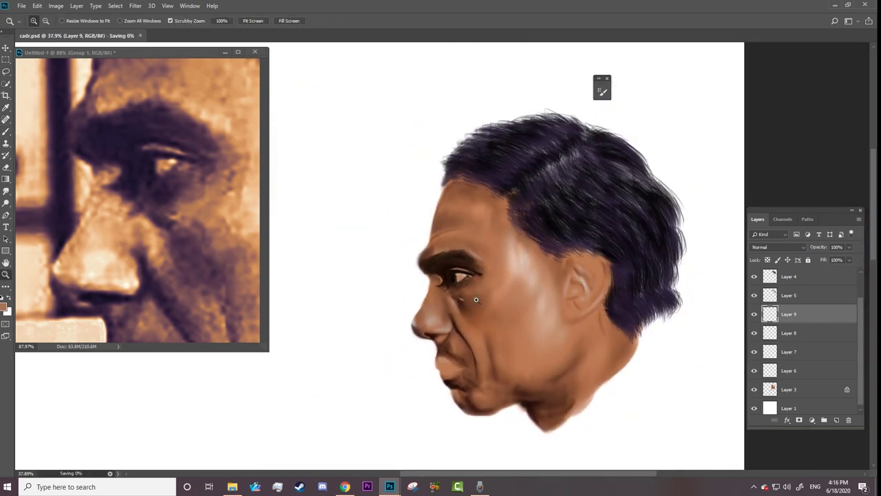
Step: Enlarge the brush to size 32 and brighten the nose tip and bridge
scroll(393, 301, up, 5)
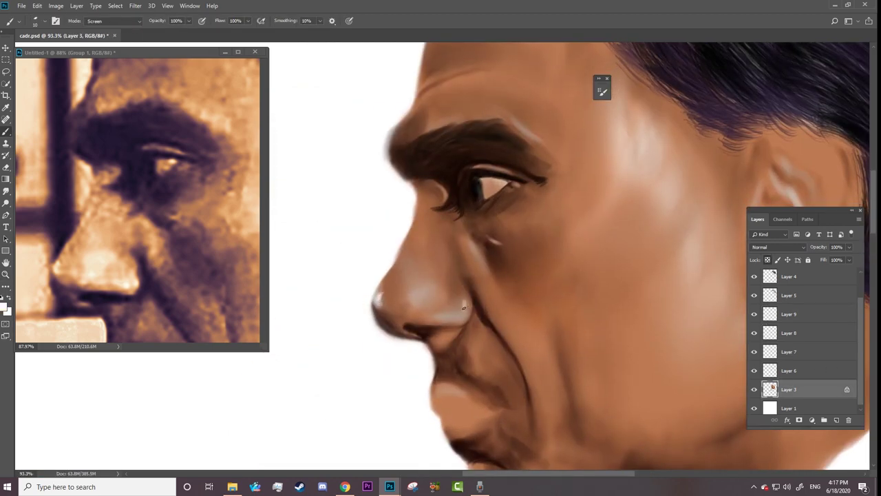
right_click(447, 321)
drag(482, 132, 533, 132)
key(Return)
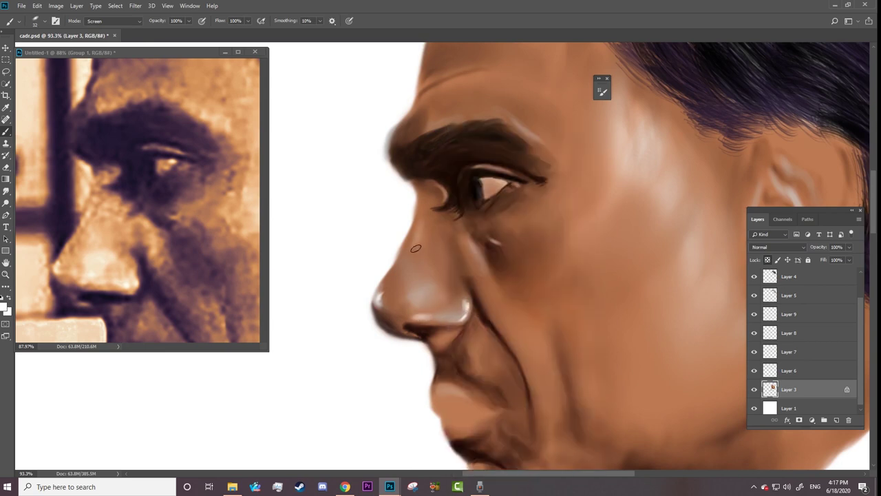
mouse_move(426, 231)
mouse_down()
mouse_move(427, 295)
mouse_move(406, 303)
mouse_up()
Step: Paint light highlights down the cheek and along the side of the nose
key(r)
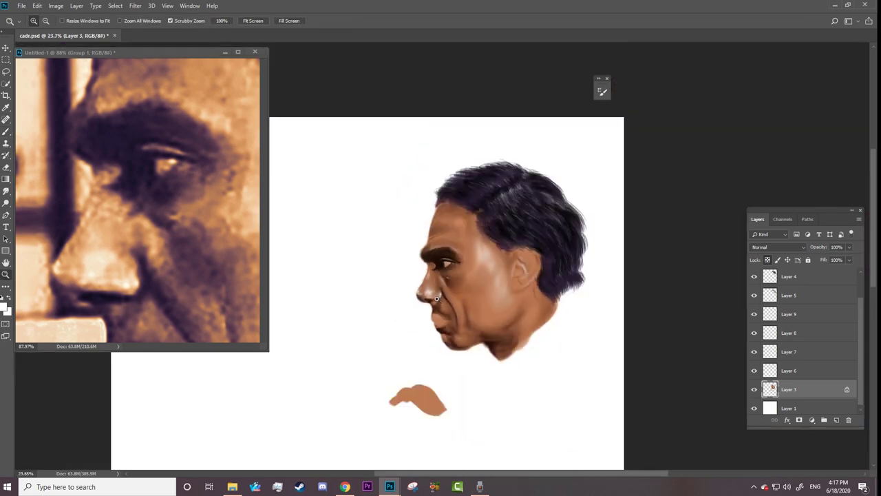
scroll(390, 280, down, 1)
key(z)
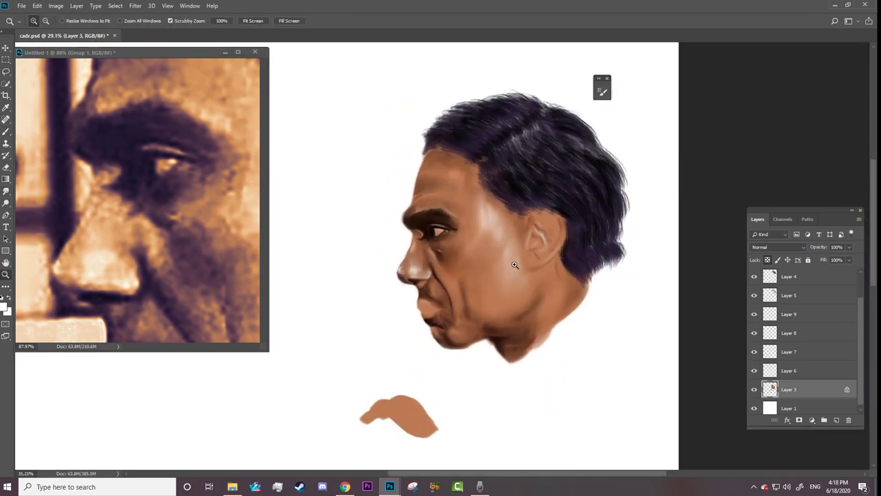
drag(390, 280, 413, 280)
mouse_move(258, 291)
mouse_down()
mouse_move(232, 291)
mouse_move(258, 291)
mouse_up()
drag(448, 336, 495, 335)
key(b)
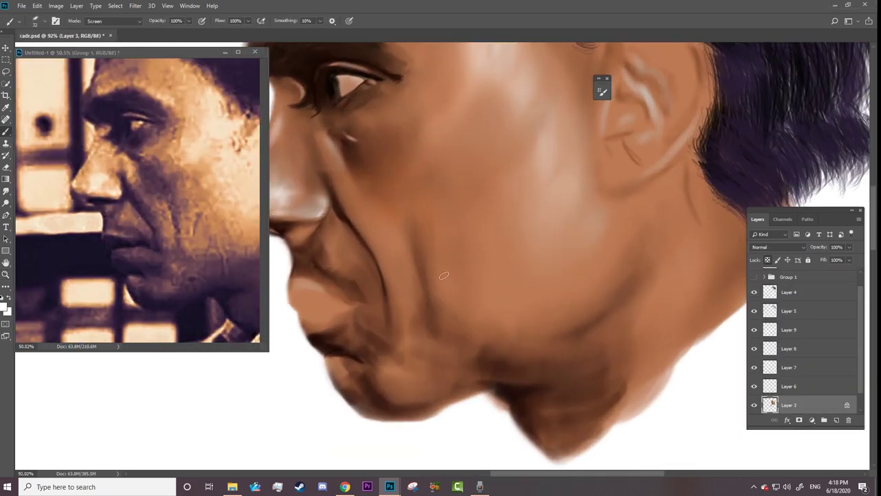
drag(405, 249, 418, 309)
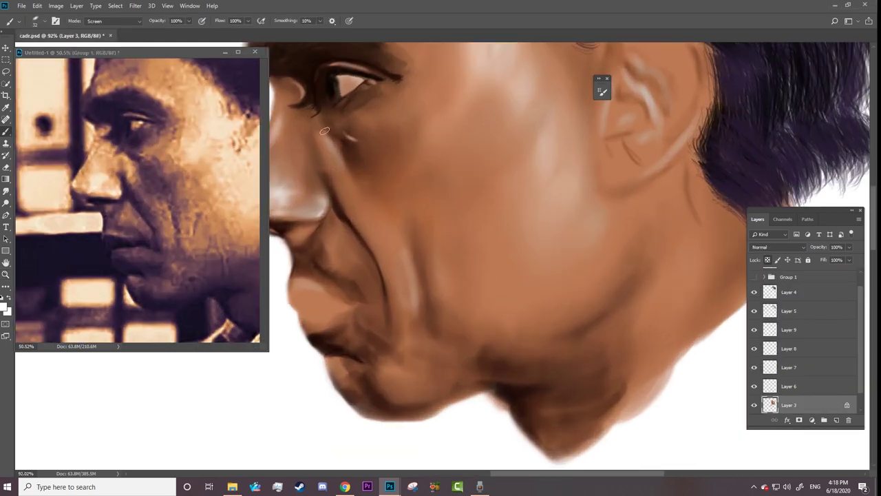
drag(325, 130, 351, 210)
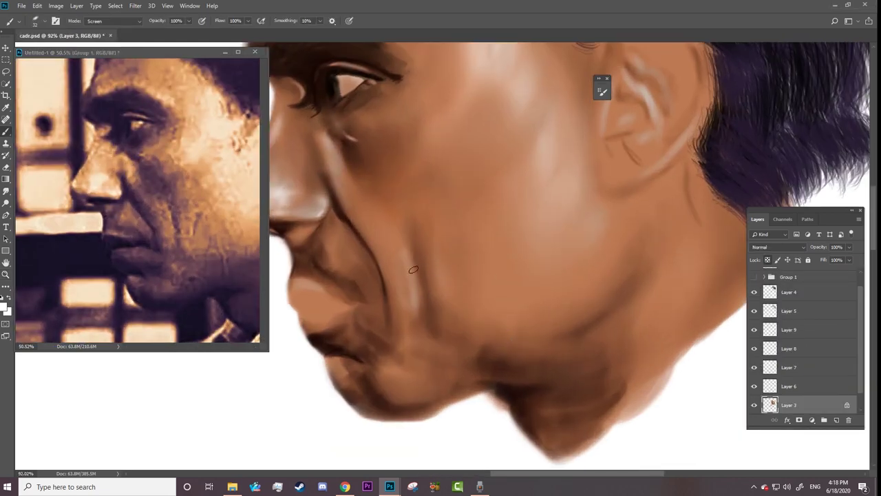
Step: Zoom out to full view and sample a brown from the reference photo
key(z)
drag(481, 311, 385, 312)
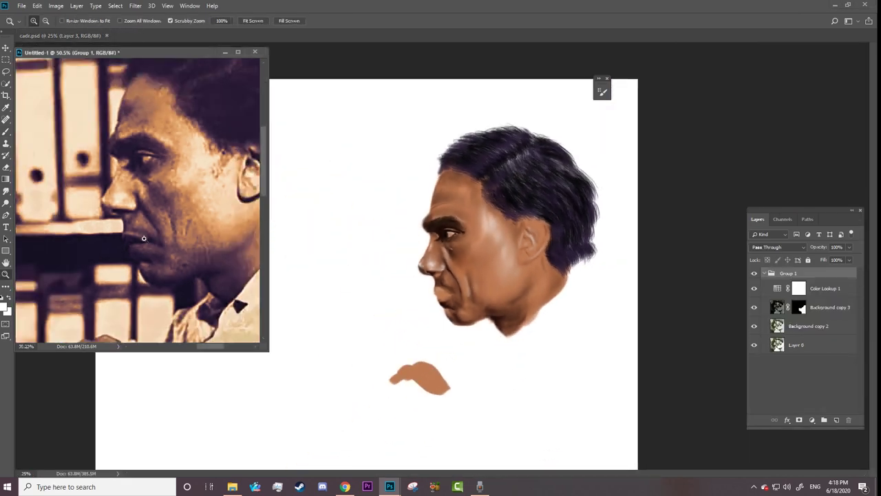
mouse_move(179, 241)
mouse_down()
mouse_move(141, 241)
mouse_move(250, 252)
mouse_up()
key(b)
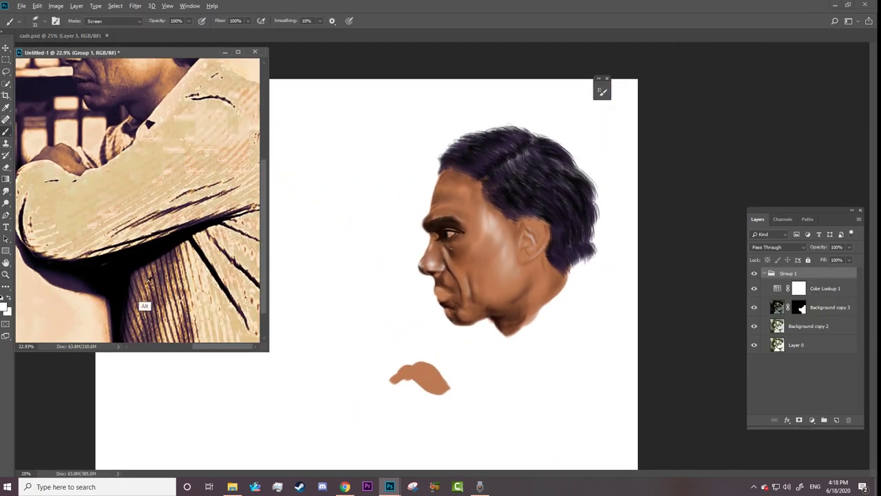
alt+click(144, 306)
click(613, 338)
Step: Group Layers 6–9 into Group 2 and add an empty Layer 10 above Layer 3
click(788, 369)
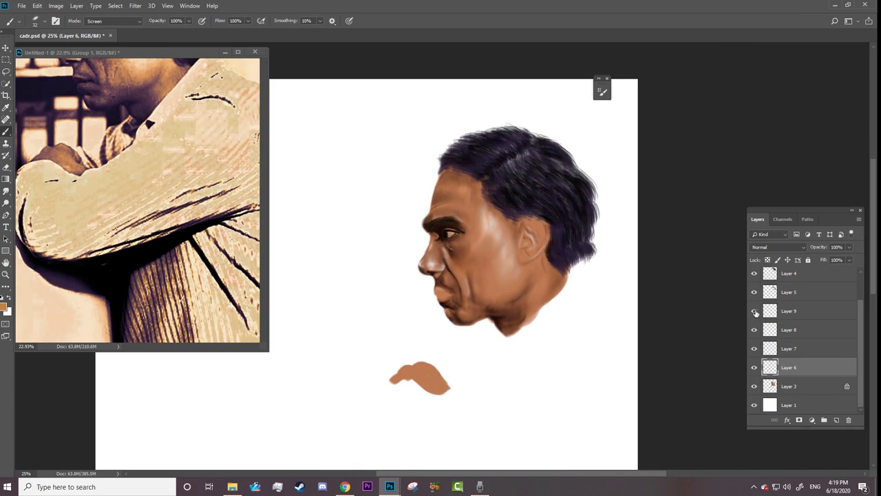
shift+click(788, 310)
key(ctrl+g)
click(793, 363)
click(836, 419)
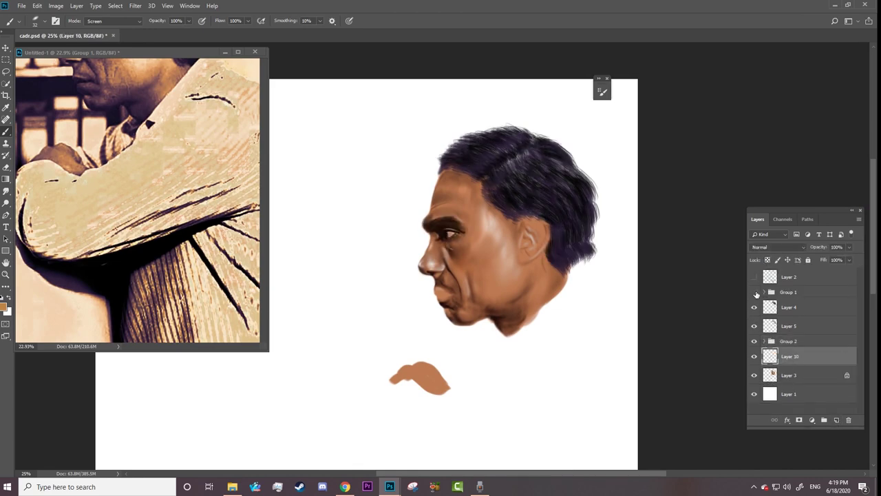
click(754, 291)
scroll(609, 96, up, 5)
right_click(572, 125)
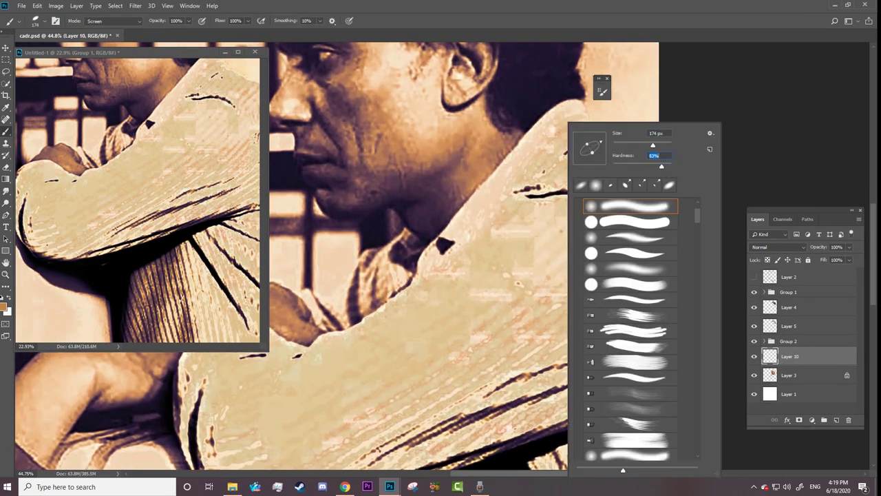
Step: Check the brush Transfer settings, hide Group 1, and set the brush mode to Normal
click(602, 92)
click(447, 171)
click(544, 125)
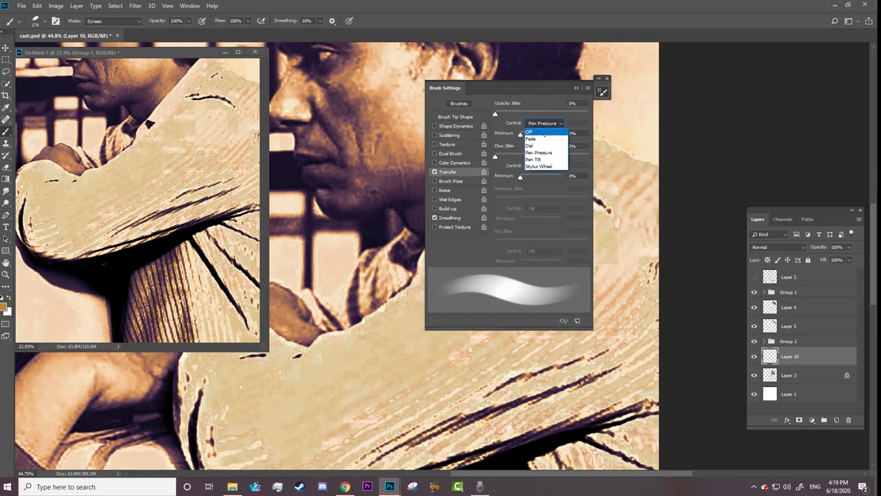
click(602, 92)
click(754, 277)
click(754, 291)
drag(585, 199, 508, 285)
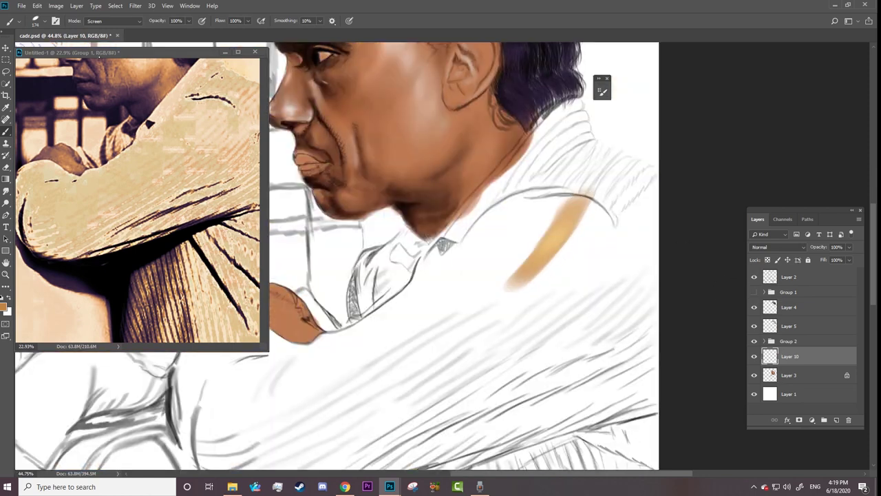
click(110, 21)
click(90, 23)
Step: Pick a brown foreground colour and block it in across the shirt, shoulder and collar
click(4, 305)
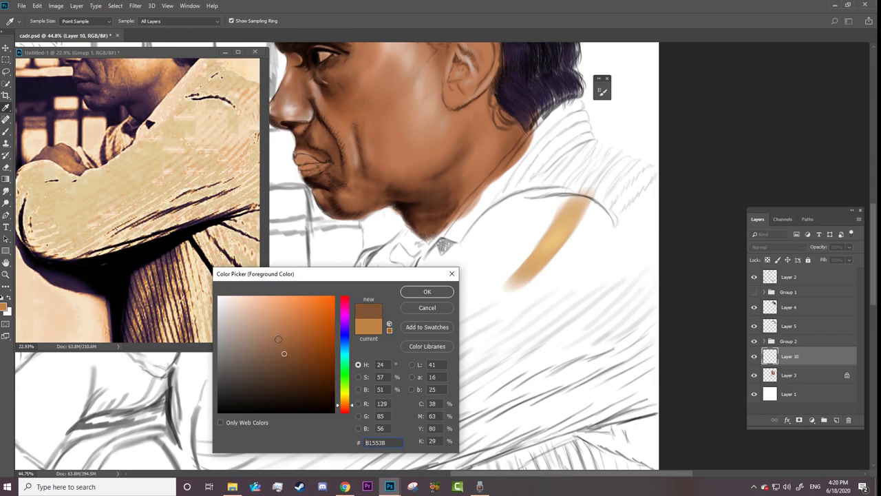
key(Return)
mouse_move(519, 227)
mouse_down()
mouse_move(484, 303)
mouse_move(576, 255)
mouse_up()
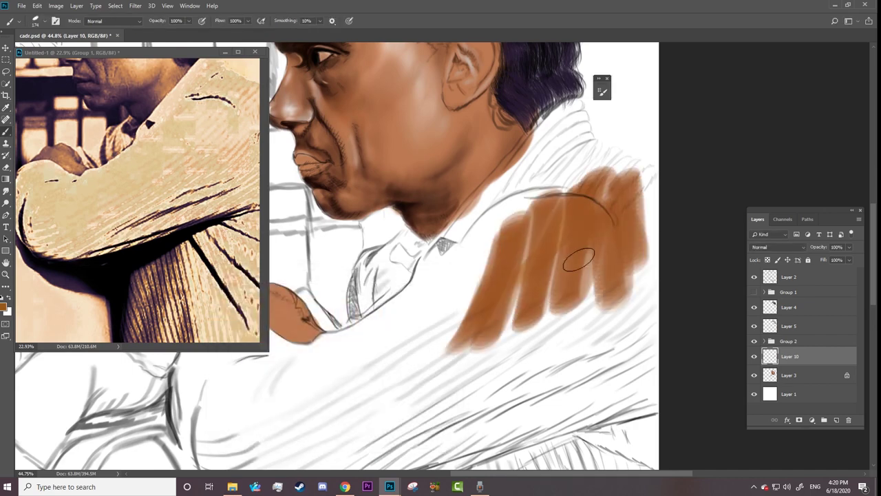
drag(585, 165, 475, 268)
drag(537, 141, 444, 251)
mouse_move(575, 155)
mouse_down()
mouse_move(511, 203)
mouse_move(572, 111)
mouse_move(571, 172)
mouse_up()
mouse_move(578, 104)
mouse_down()
mouse_move(530, 141)
mouse_move(564, 110)
mouse_up()
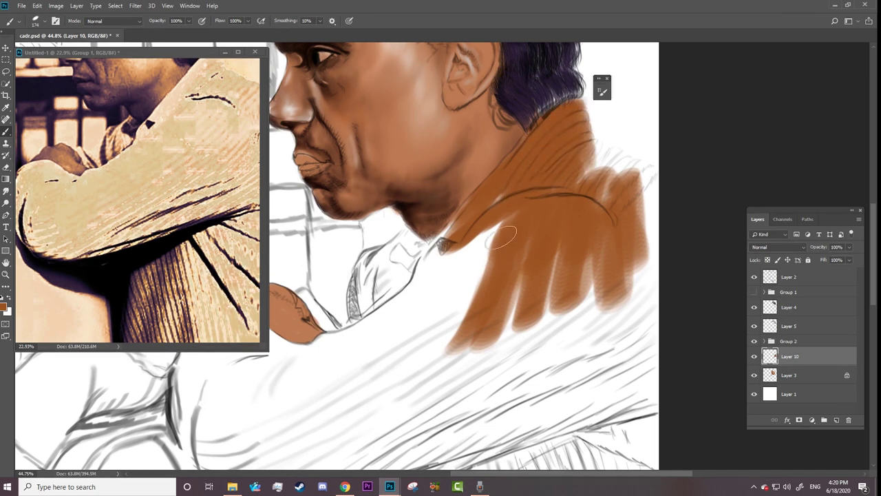
Step: Extend the brown down the collar, lower-left collar and right shoulder edge
drag(512, 203, 416, 303)
drag(444, 248, 413, 293)
drag(475, 213, 348, 320)
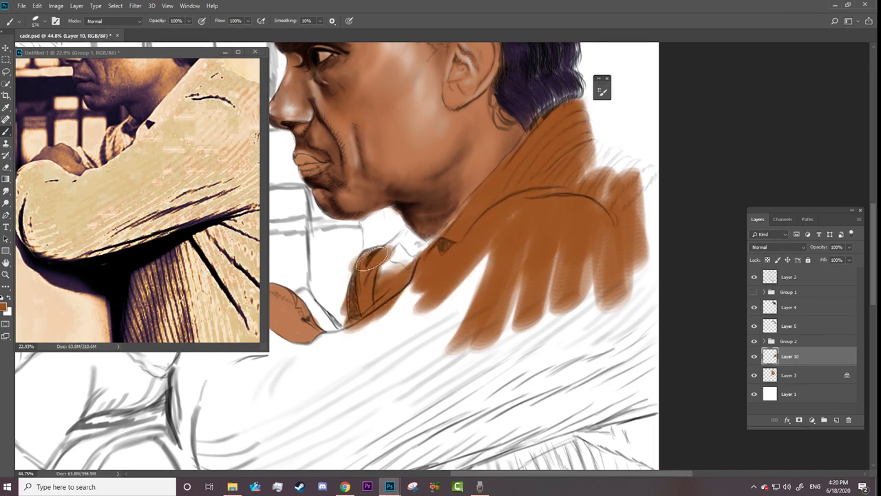
drag(355, 278, 430, 234)
drag(492, 249, 426, 341)
drag(586, 219, 619, 145)
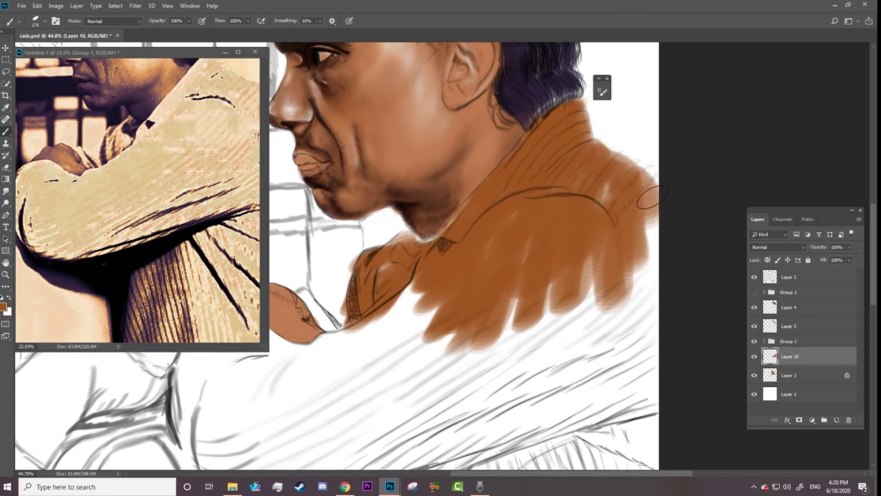
drag(605, 206, 657, 151)
drag(636, 207, 647, 358)
drag(654, 262, 623, 399)
Step: With a larger brush, paint broad brown strokes over the shoulder and upper arm
scroll(543, 274, down, 5)
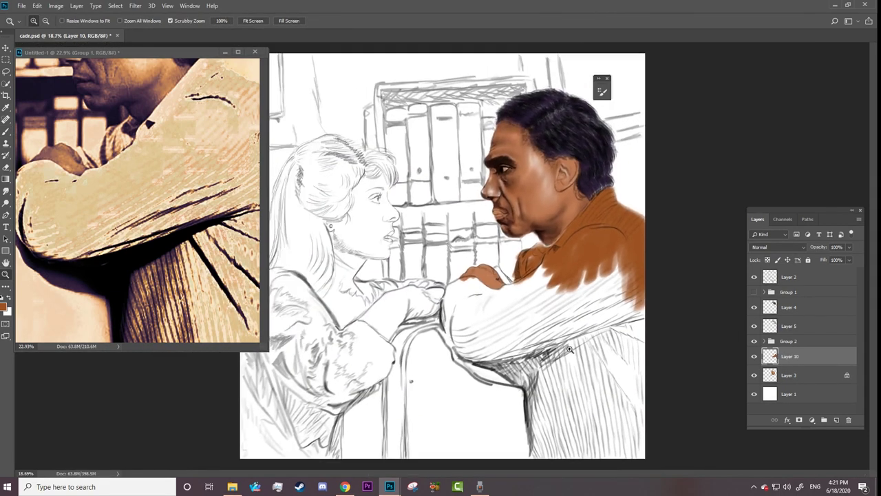
scroll(619, 172, up, 3)
right_click(650, 131)
drag(723, 137, 572, 289)
mouse_move(688, 172)
mouse_down()
mouse_move(559, 188)
mouse_move(506, 252)
mouse_up()
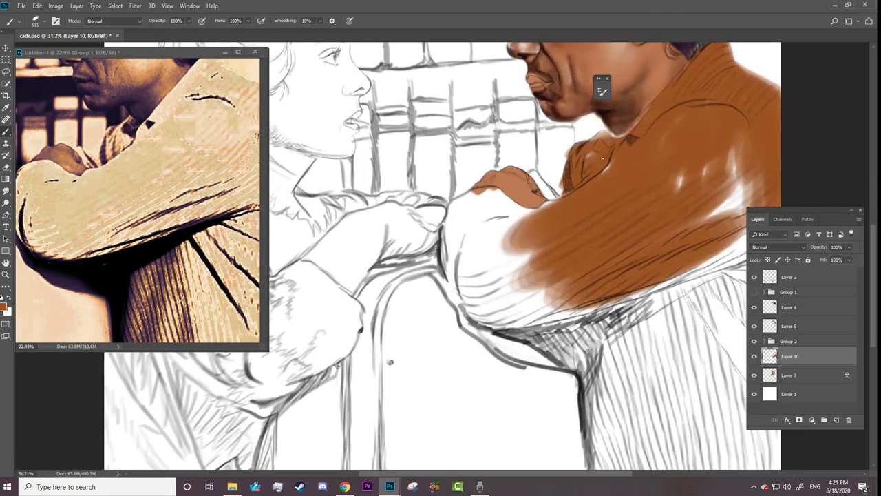
drag(740, 148, 657, 285)
drag(565, 231, 454, 313)
mouse_move(674, 289)
mouse_down()
mouse_move(489, 293)
mouse_move(619, 372)
mouse_up()
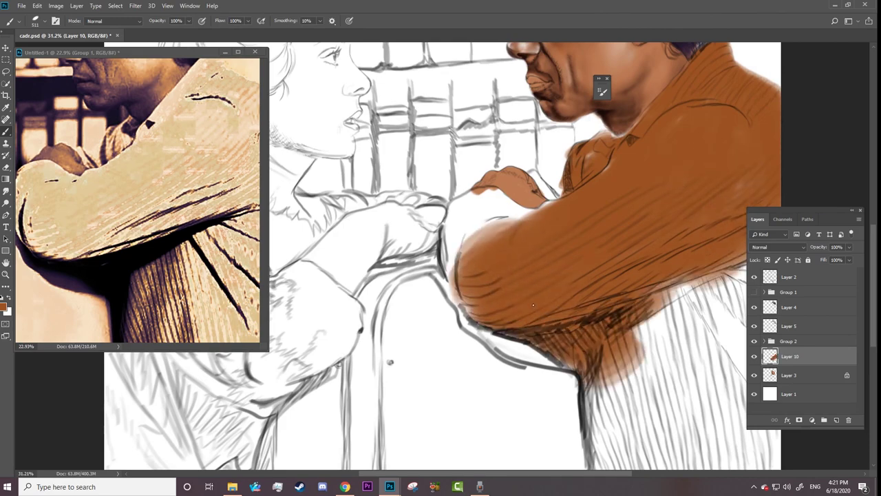
Step: Add brown strokes across the lower sleeve
drag(688, 275, 565, 386)
drag(565, 301, 368, 218)
drag(550, 207, 427, 385)
drag(412, 303, 395, 406)
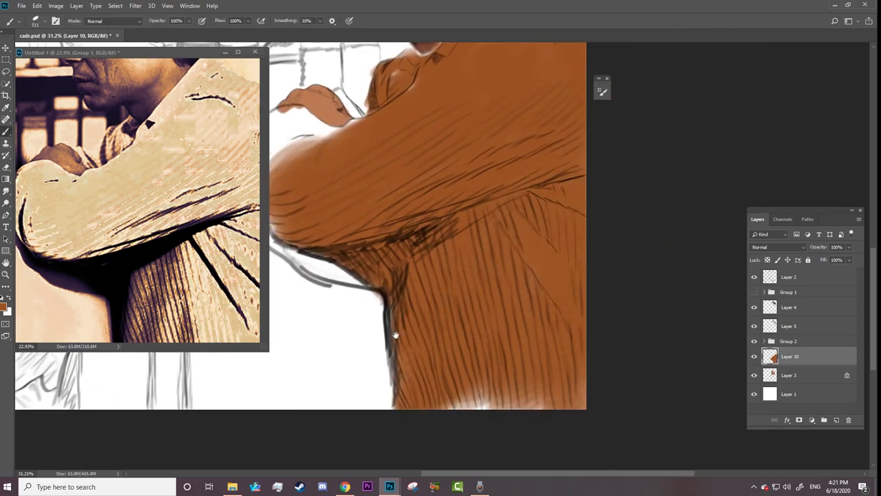
drag(396, 331, 578, 399)
Step: With a smaller brush, paint out the white highlight on the shoulder and upper arm
scroll(482, 310, down, 3)
scroll(479, 285, up, 4)
right_click(478, 286)
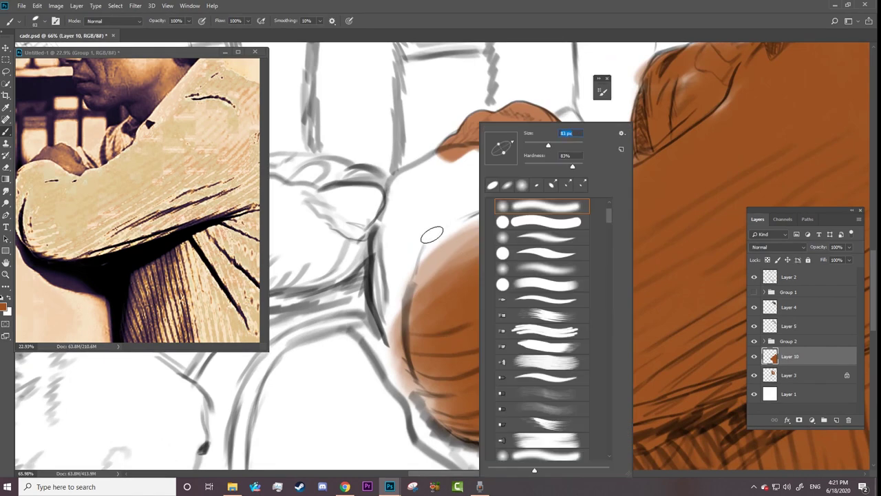
mouse_move(413, 355)
mouse_down()
mouse_move(385, 276)
mouse_move(389, 179)
mouse_move(482, 148)
mouse_up()
mouse_move(407, 175)
mouse_down()
mouse_move(510, 162)
mouse_move(599, 189)
mouse_move(510, 182)
mouse_move(406, 275)
mouse_up()
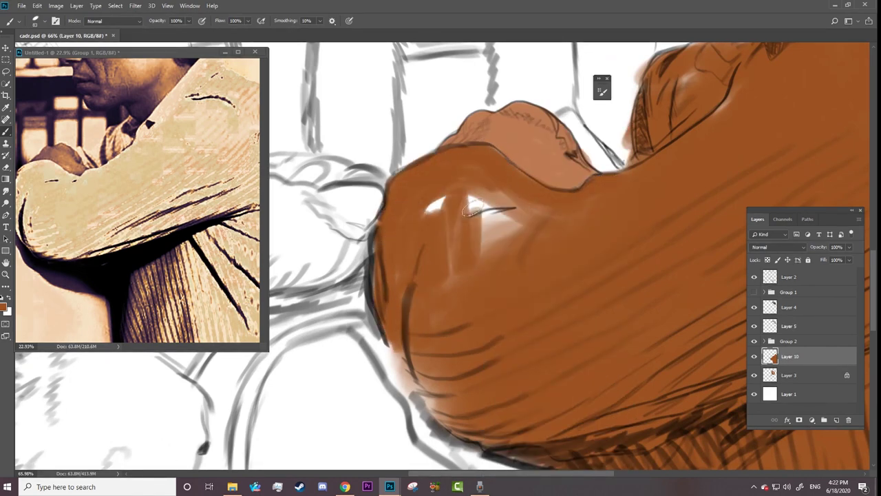
drag(454, 207, 527, 234)
drag(478, 192, 561, 214)
drag(482, 155, 479, 268)
Step: Touch up the lower arm, then fill the neck, collar edge and arm–shoulder gap in brown
drag(422, 382, 475, 406)
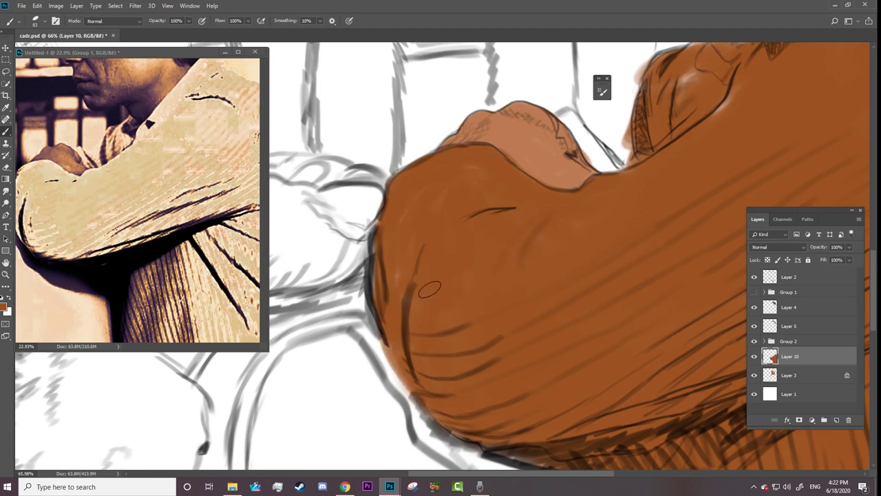
drag(513, 450, 553, 464)
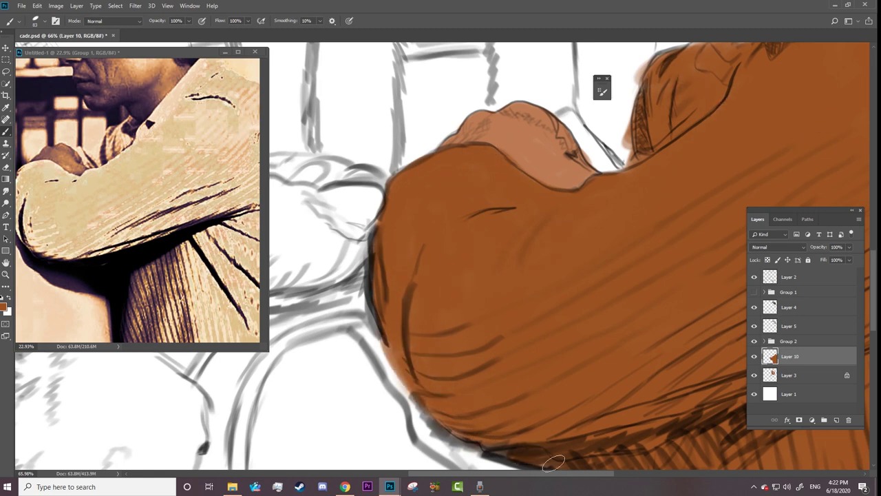
drag(401, 346, 451, 431)
scroll(481, 275, up, 5)
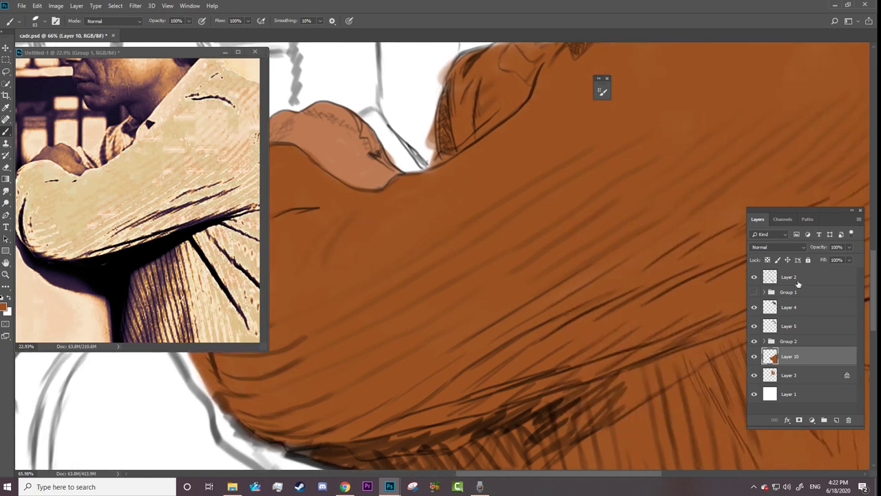
mouse_move(608, 144)
mouse_down()
mouse_move(564, 171)
mouse_move(513, 169)
mouse_move(432, 302)
mouse_move(375, 253)
mouse_move(412, 311)
mouse_up()
right_click(509, 256)
mouse_move(382, 263)
mouse_down()
mouse_move(396, 299)
mouse_move(413, 268)
mouse_move(390, 249)
mouse_move(454, 200)
mouse_up()
mouse_move(413, 234)
mouse_down()
mouse_move(434, 263)
mouse_move(368, 253)
mouse_up()
Step: Try a Color Balance shift of the highlights toward yellow, then cancel it
key(z)
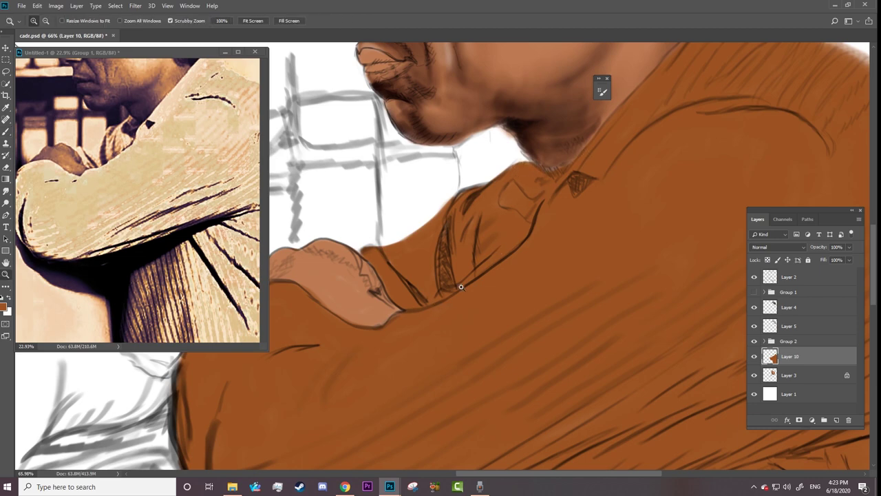
drag(586, 153, 619, 153)
click(59, 6)
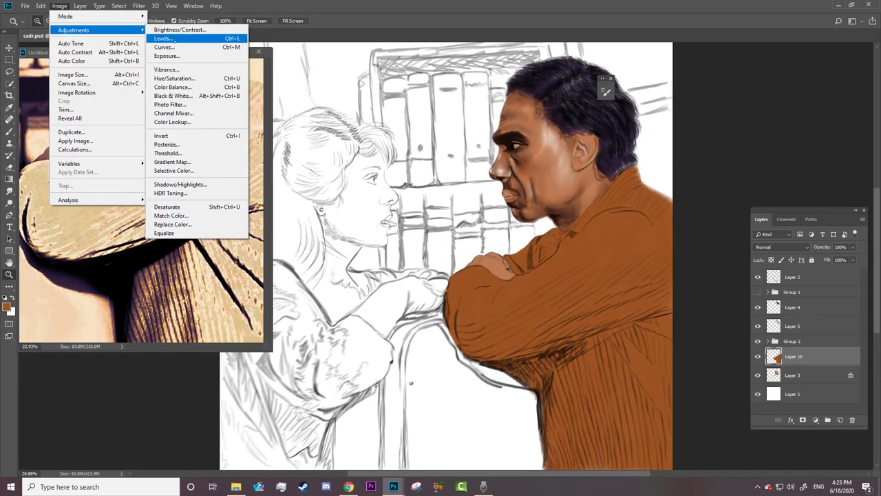
click(172, 86)
drag(695, 184, 744, 134)
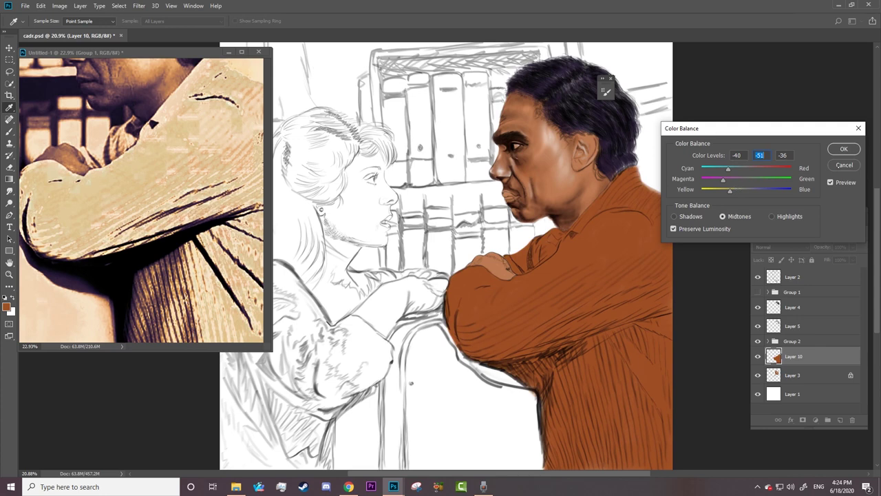
click(787, 216)
mouse_move(746, 189)
mouse_down()
mouse_move(714, 190)
mouse_move(763, 179)
mouse_move(719, 170)
mouse_move(754, 169)
mouse_move(750, 193)
mouse_move(734, 180)
mouse_up()
key(ctrl+1)
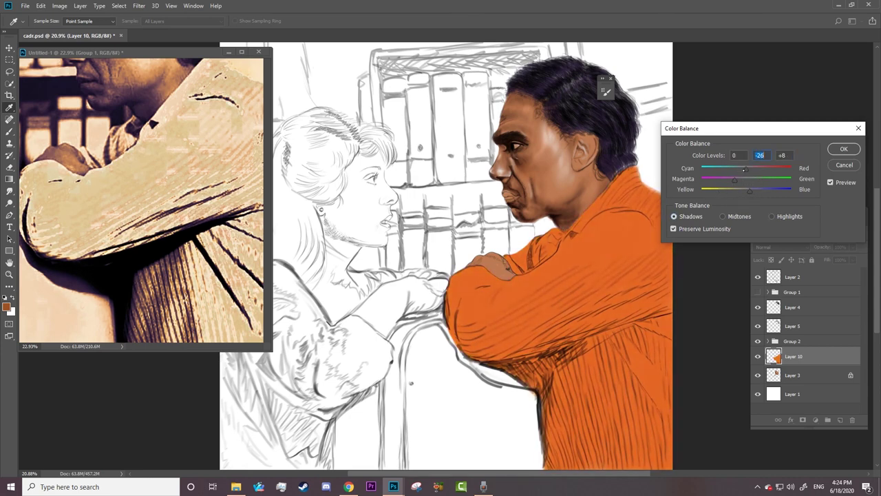
click(843, 166)
Step: Recolour the shirt light beige with Replace Color (Hue +15, Saturation -7, Lightness +36)
click(59, 5)
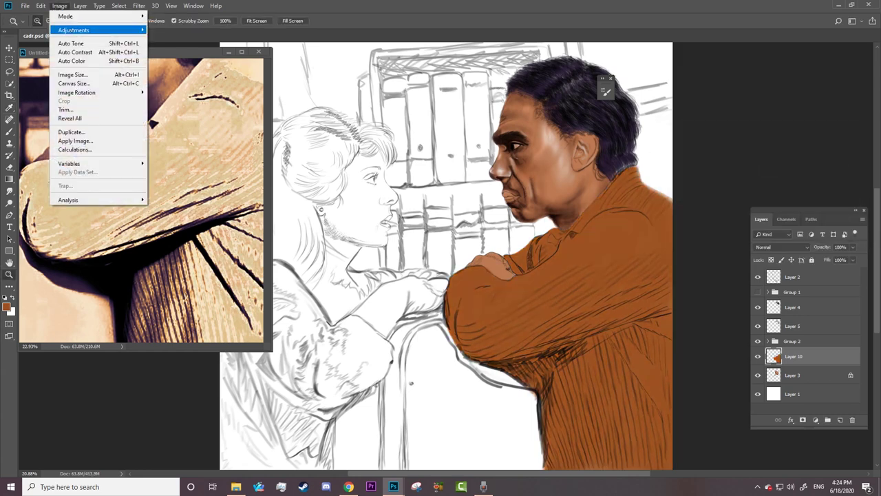
click(199, 222)
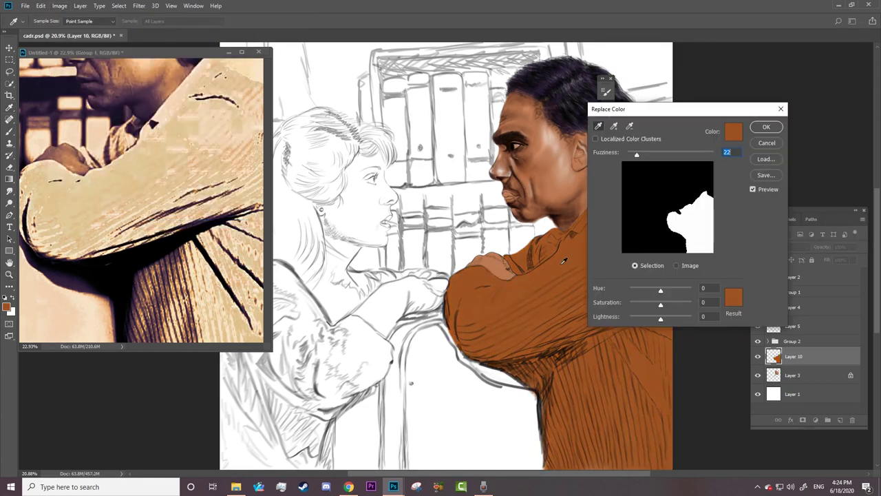
drag(671, 289, 662, 290)
click(734, 295)
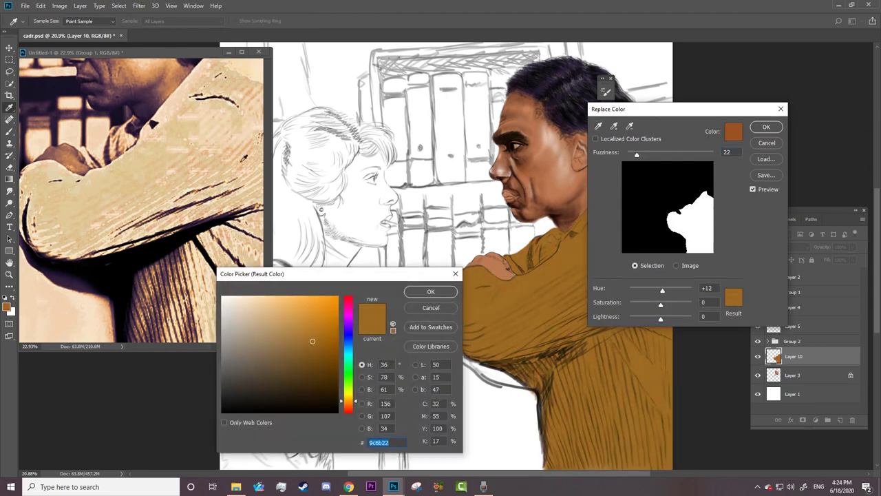
click(257, 309)
click(431, 291)
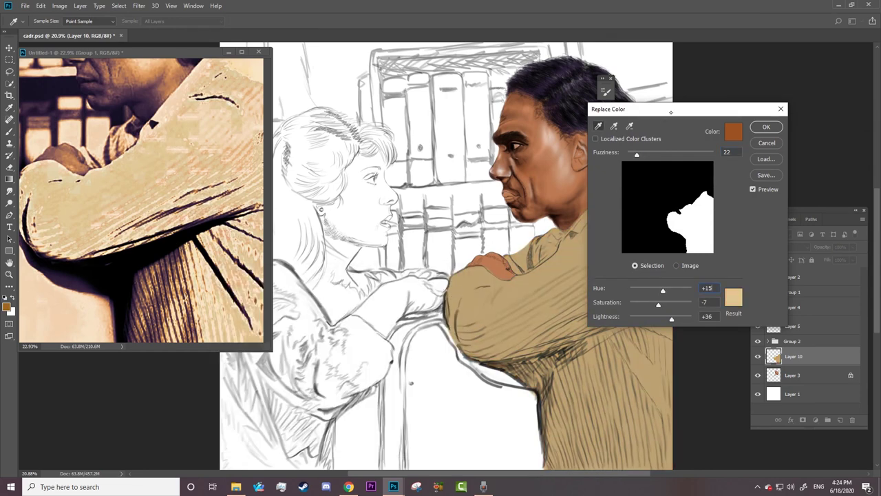
drag(670, 112, 361, 145)
click(463, 168)
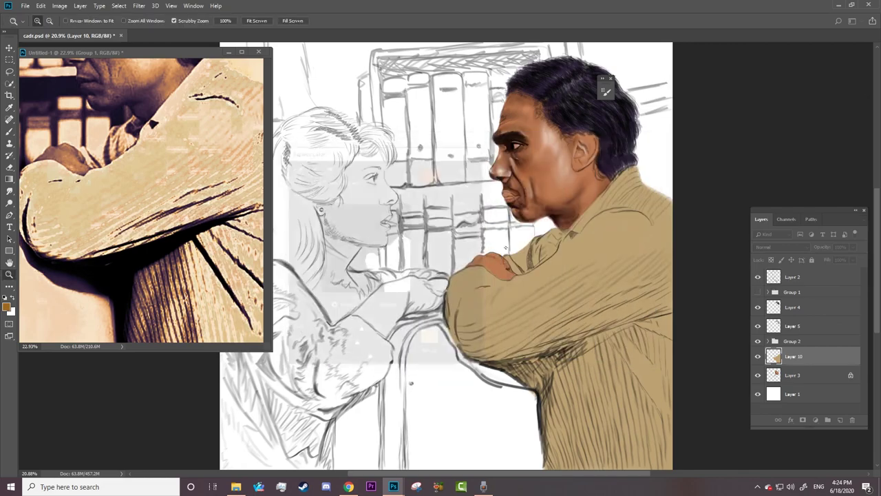
drag(535, 261, 780, 370)
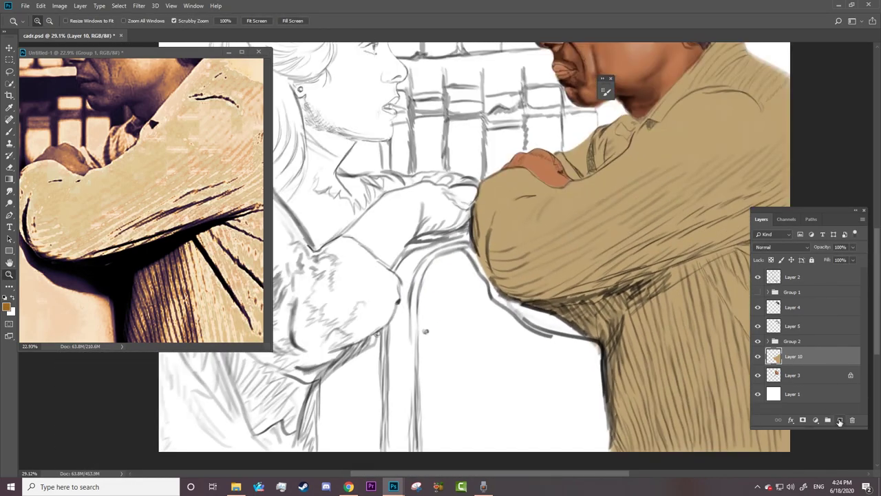
Step: On a new Layer 11, paint dark shadow strokes under the sleeve and along its lower edge
click(840, 421)
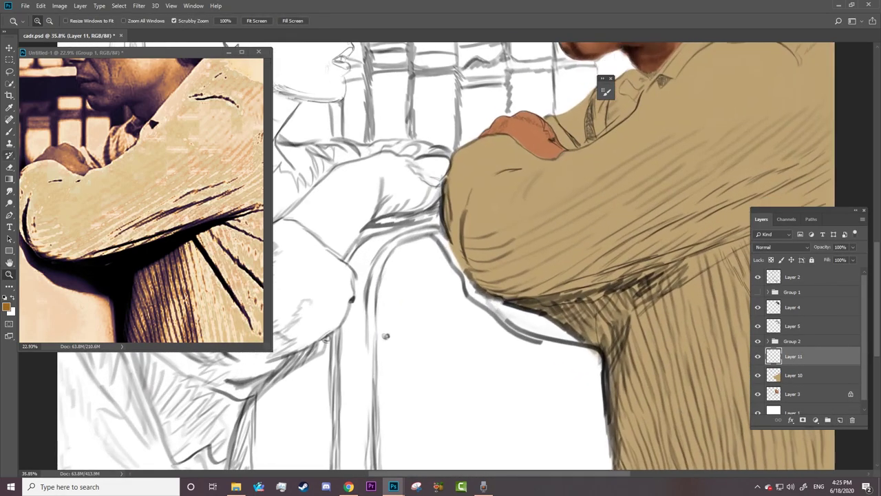
key(b)
mouse_move(562, 297)
mouse_down()
mouse_move(533, 304)
mouse_move(605, 295)
mouse_move(599, 344)
mouse_move(553, 312)
mouse_move(633, 295)
mouse_move(572, 314)
mouse_move(502, 303)
mouse_up()
right_click(605, 296)
drag(619, 303, 688, 272)
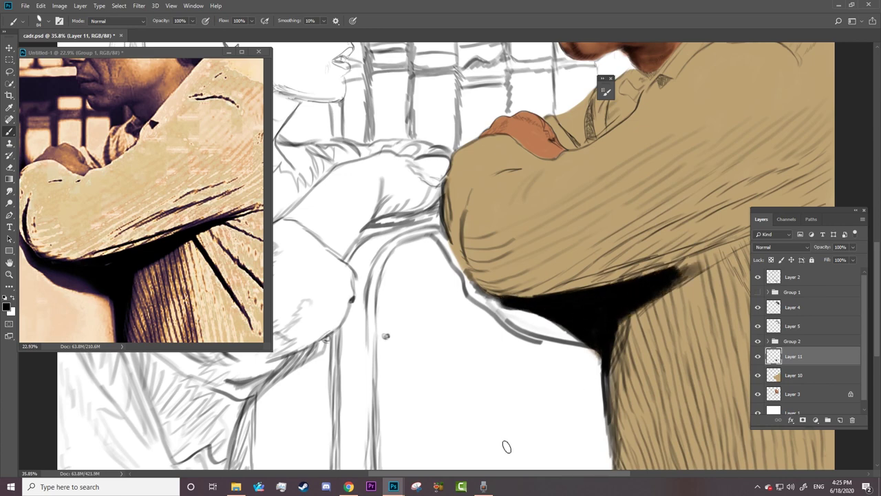
scroll(505, 446, right, 5)
right_click(486, 290)
drag(485, 267, 665, 210)
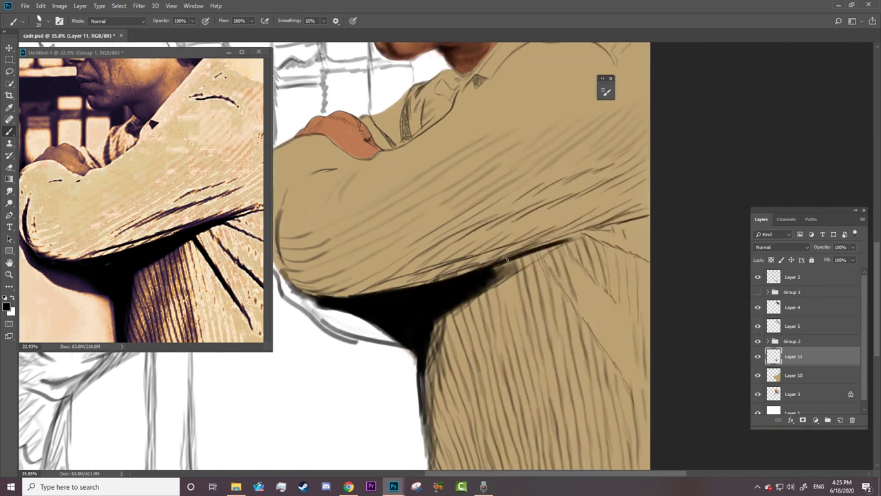
Step: Add dark hatching on the sleeve and shirt and deepen the shadow beneath the sleeve
right_click(500, 221)
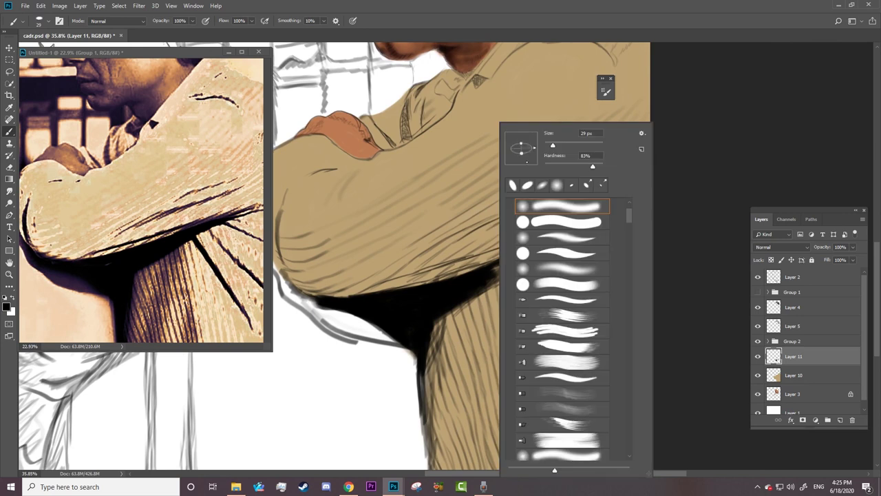
click(472, 274)
drag(365, 279, 543, 237)
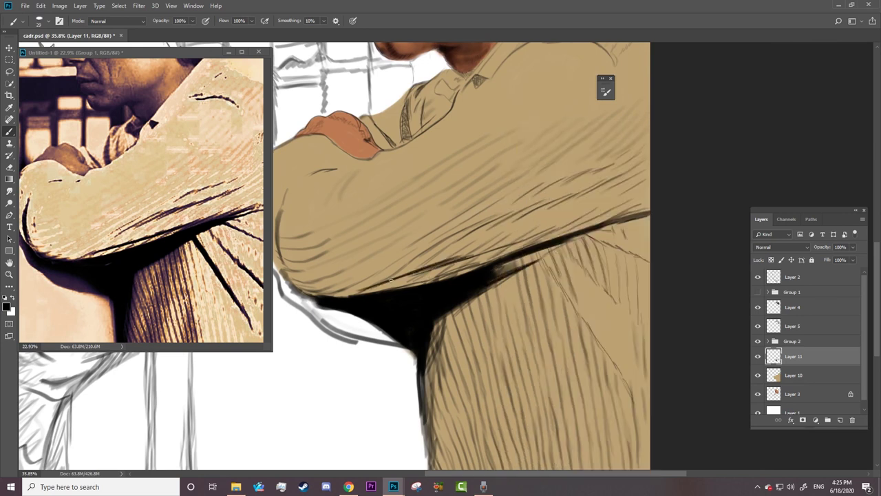
drag(457, 235, 551, 203)
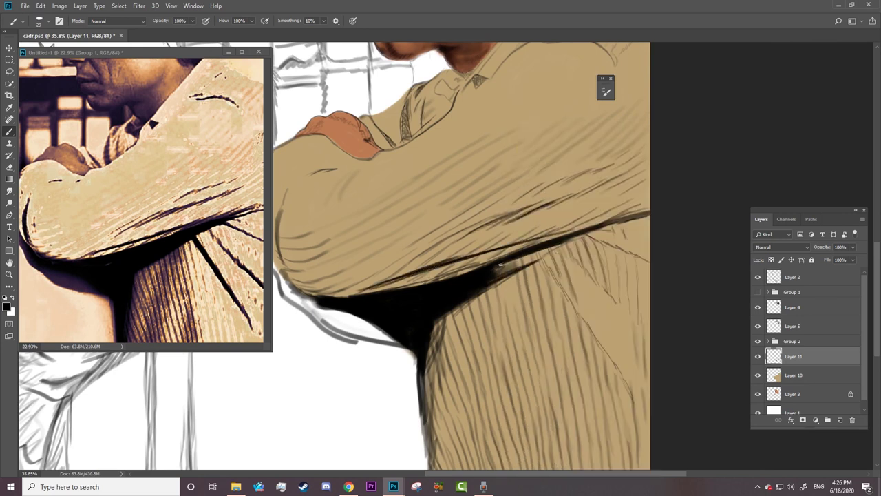
drag(501, 264, 406, 285)
drag(540, 261, 624, 379)
drag(566, 245, 623, 311)
drag(586, 234, 645, 259)
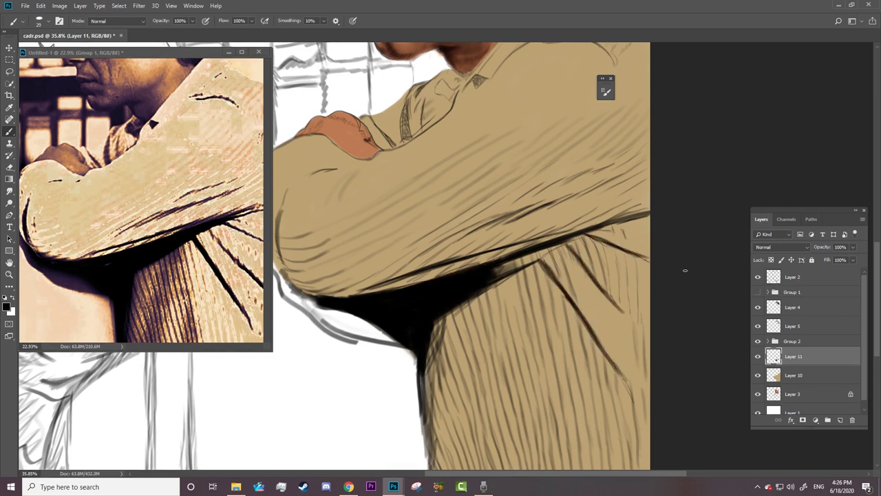
Step: Extend the black shadow down the shirt and zoom out
scroll(685, 269, down, 3)
right_click(425, 122)
click(419, 207)
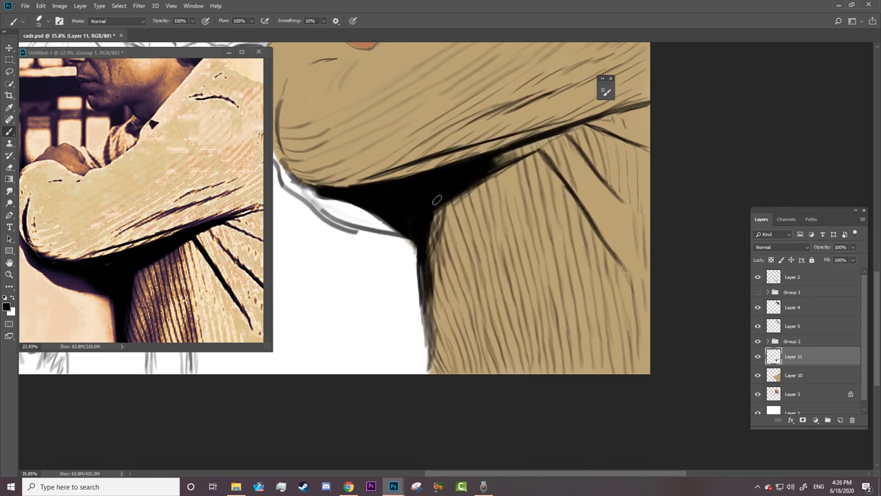
drag(436, 200, 432, 385)
key(z)
drag(523, 278, 479, 278)
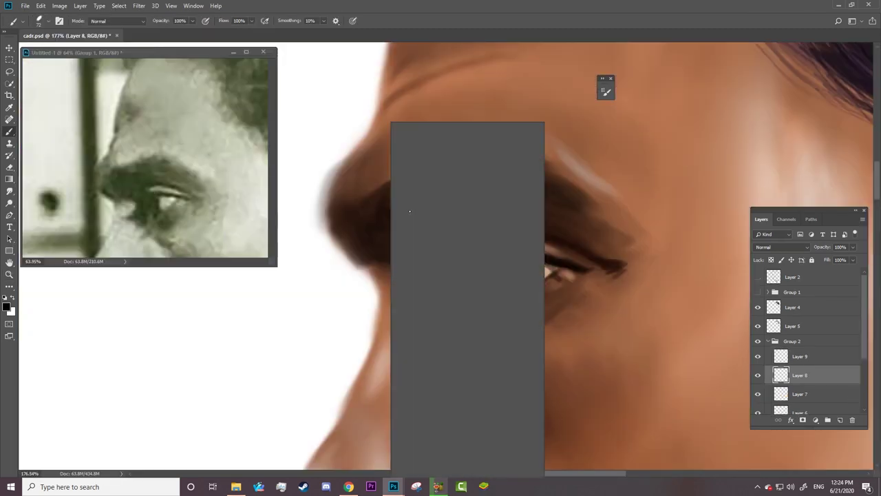
Step: Set the brush's Transfer Opacity Jitter Control to Pen Pressure
key(Escape)
click(606, 90)
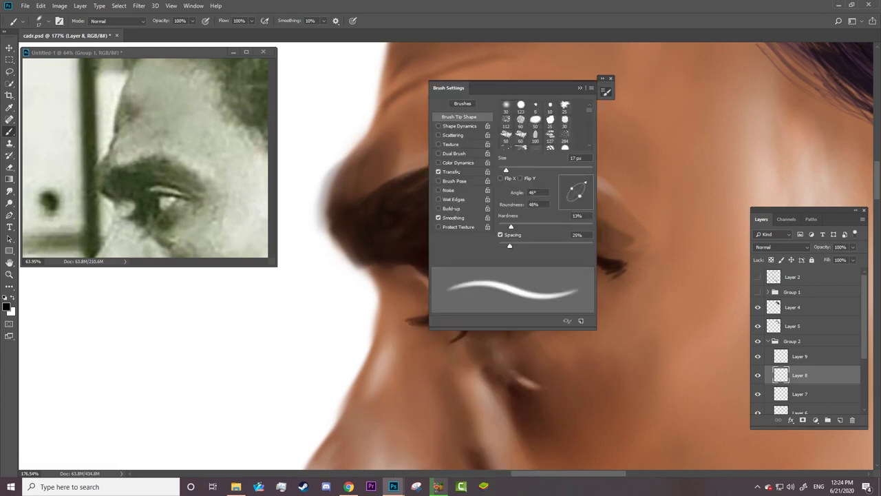
click(458, 171)
click(547, 122)
click(547, 142)
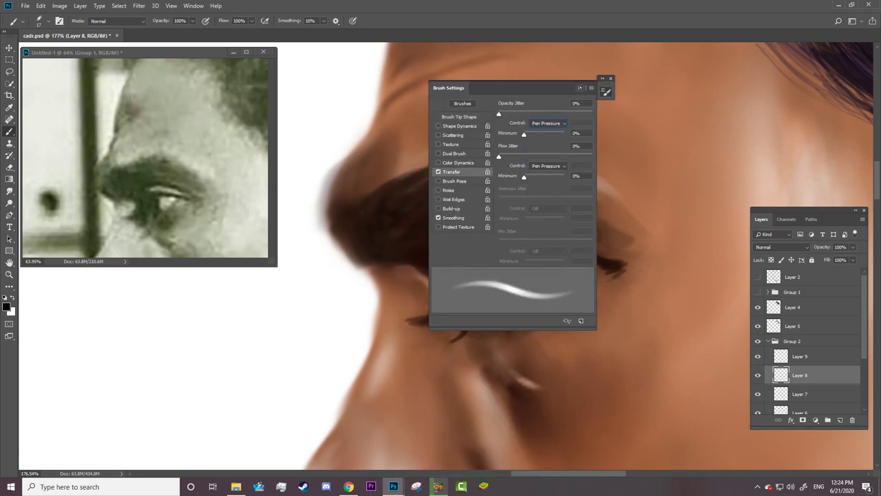
click(605, 90)
right_click(495, 269)
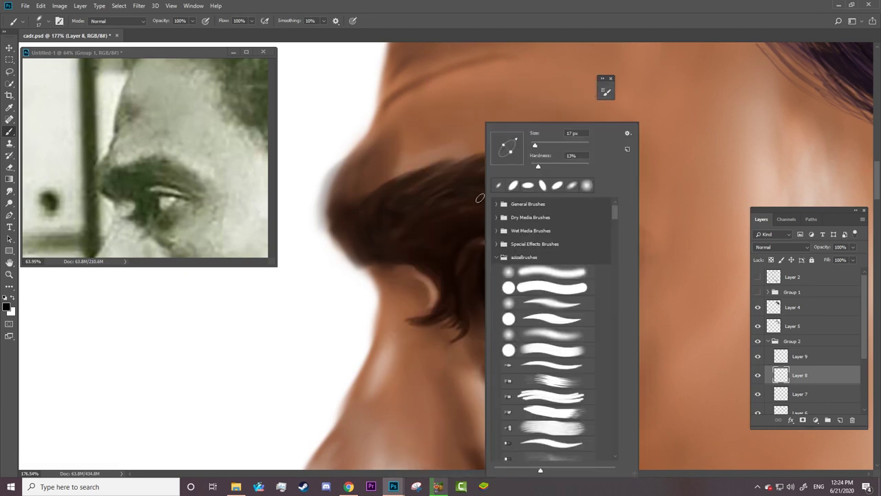
key(Return)
Step: Toggle the reference photo group to compare, hide Layer 2, and select Layer 8
click(757, 291)
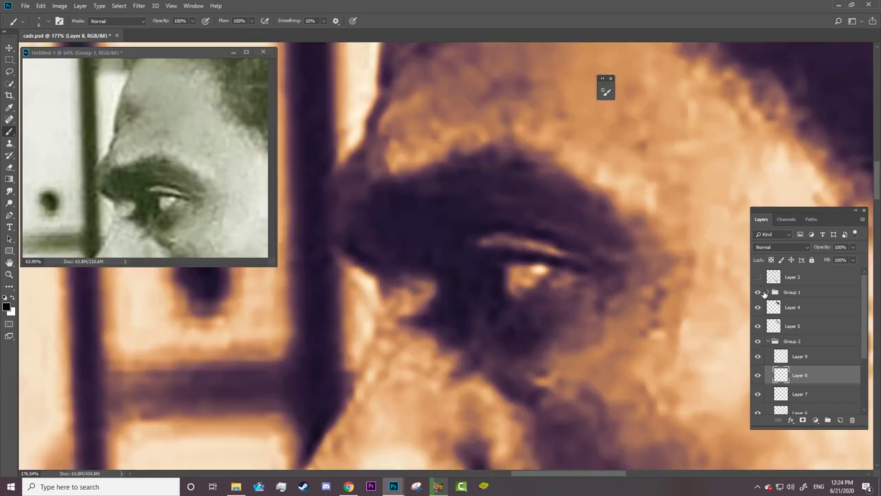
click(769, 292)
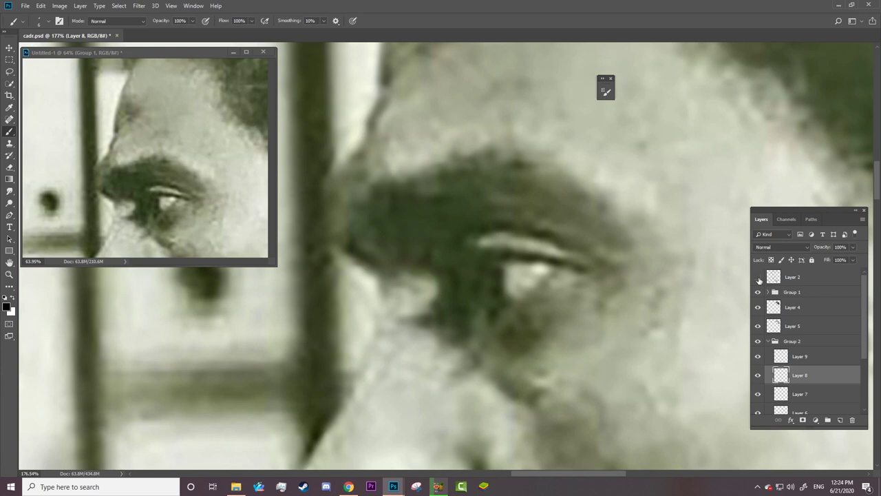
click(757, 277)
click(767, 292)
click(758, 292)
click(768, 292)
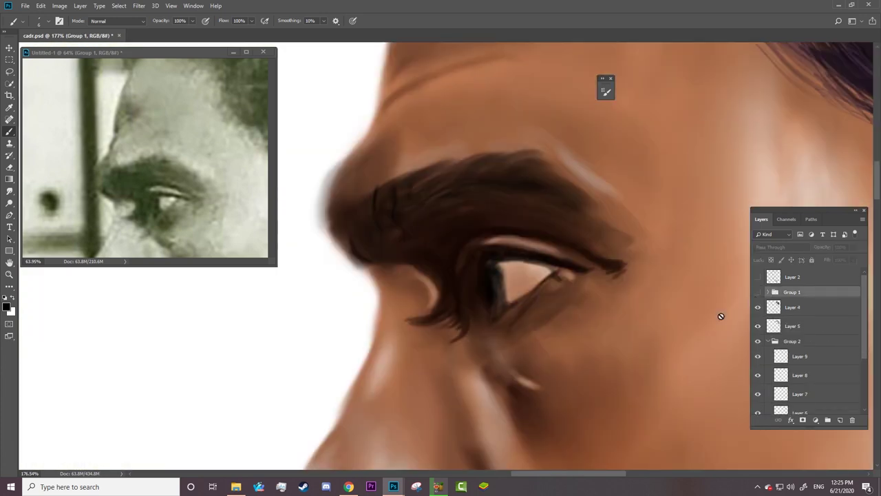
click(758, 374)
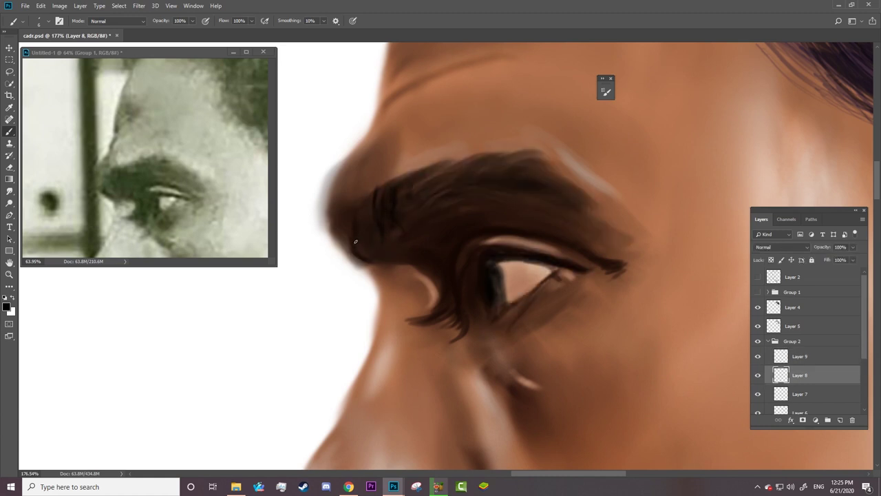
Step: Erase the eyebrow's top edge on Layer 8 so it softens into the skin
key(e)
right_click(411, 156)
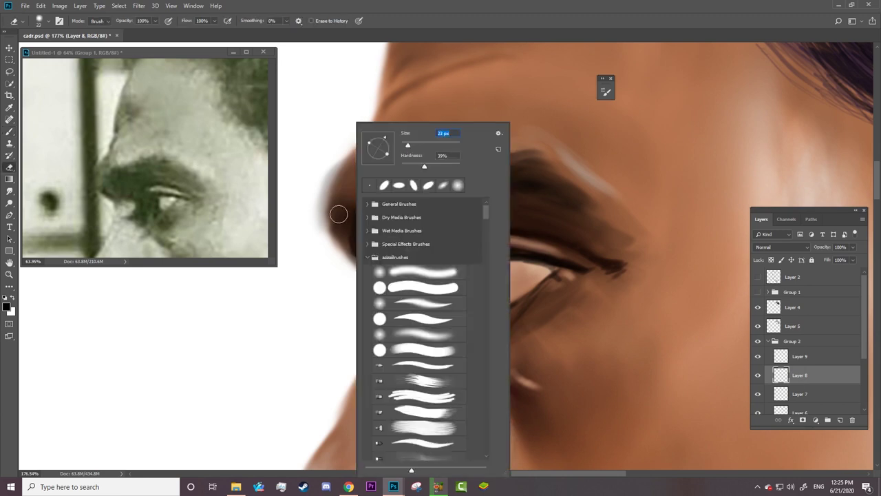
key(Return)
mouse_move(384, 180)
mouse_down()
mouse_move(456, 149)
mouse_move(406, 169)
mouse_up()
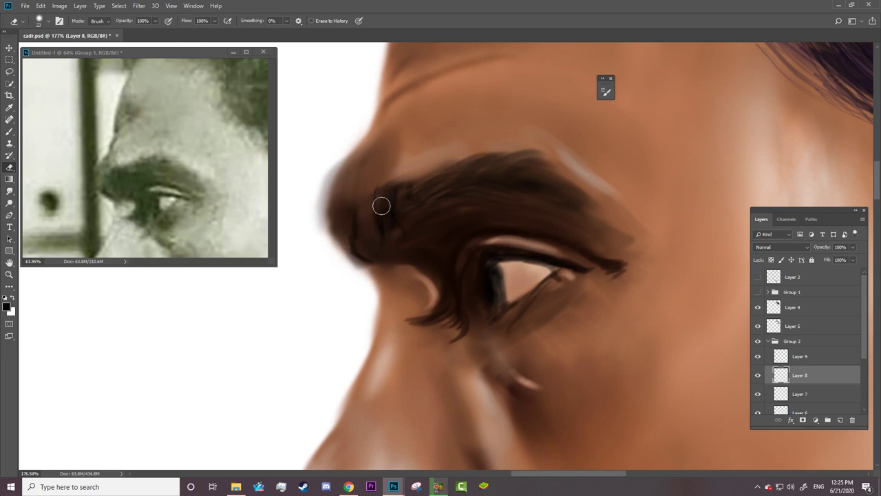
click(758, 357)
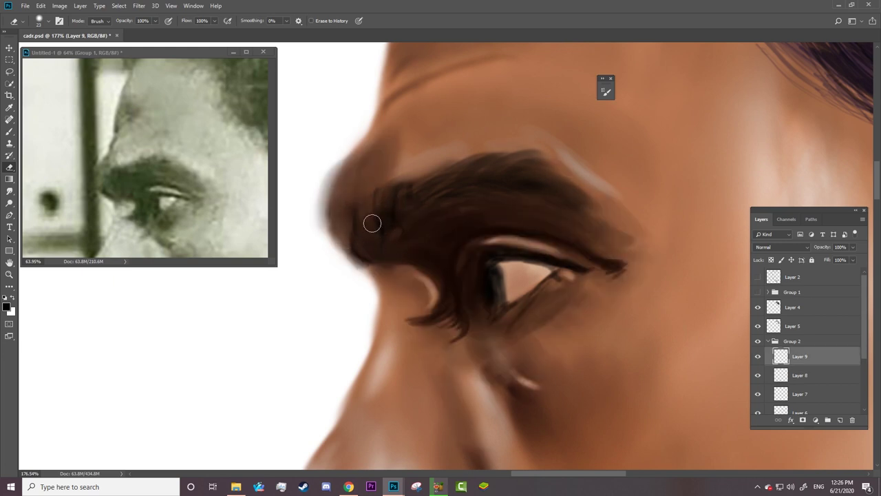
drag(365, 187, 436, 185)
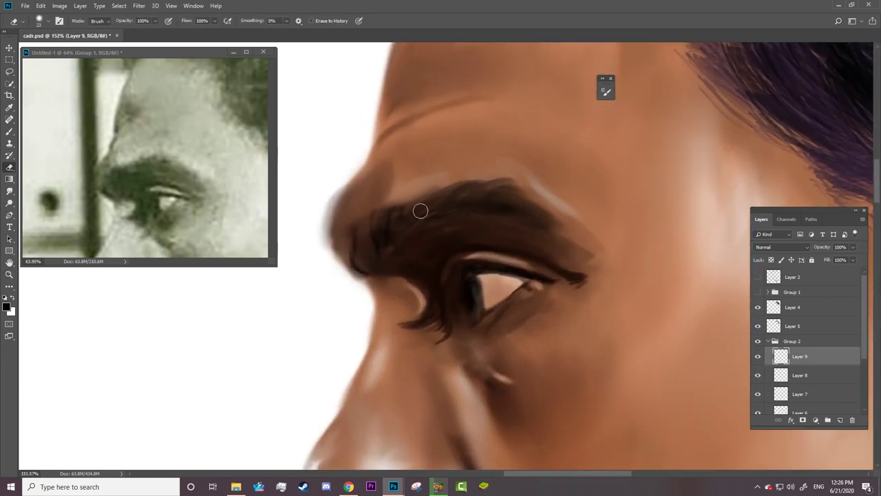
click(790, 375)
drag(562, 228, 531, 231)
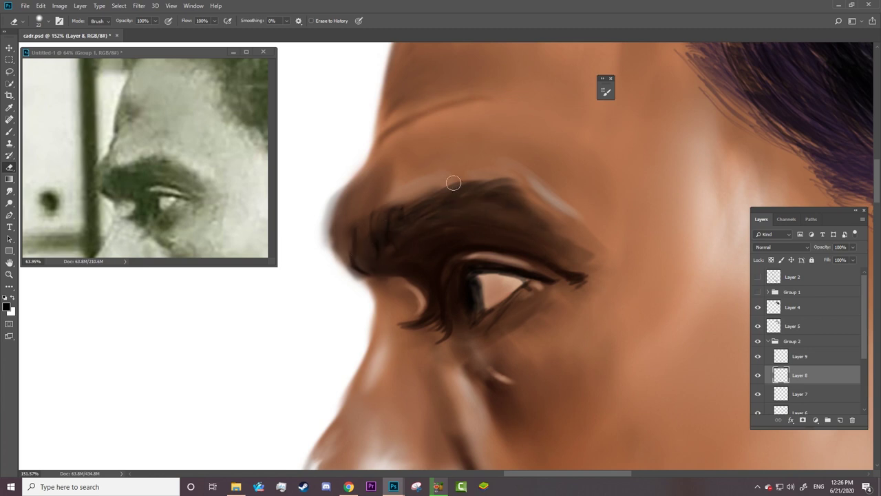
Step: Switch to the brush briefly, then return to the Eraser and check its size and hardness
key(b)
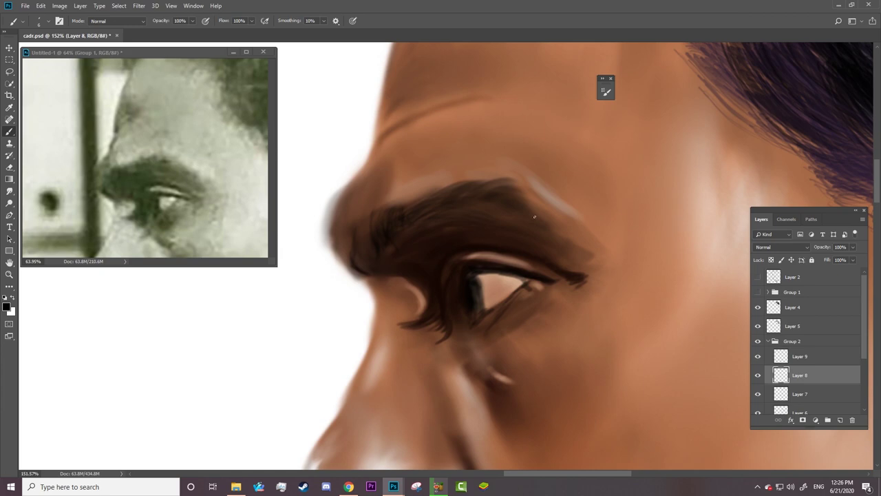
scroll(463, 193, down, 5)
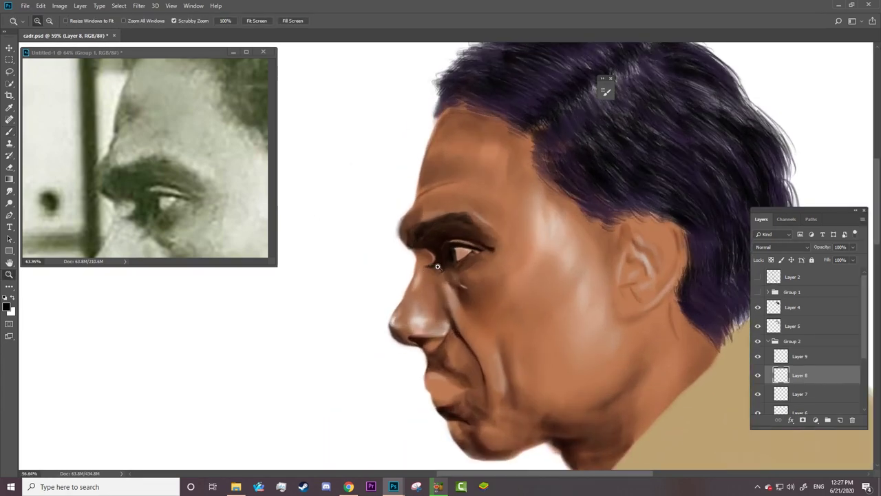
scroll(480, 233, up, 4)
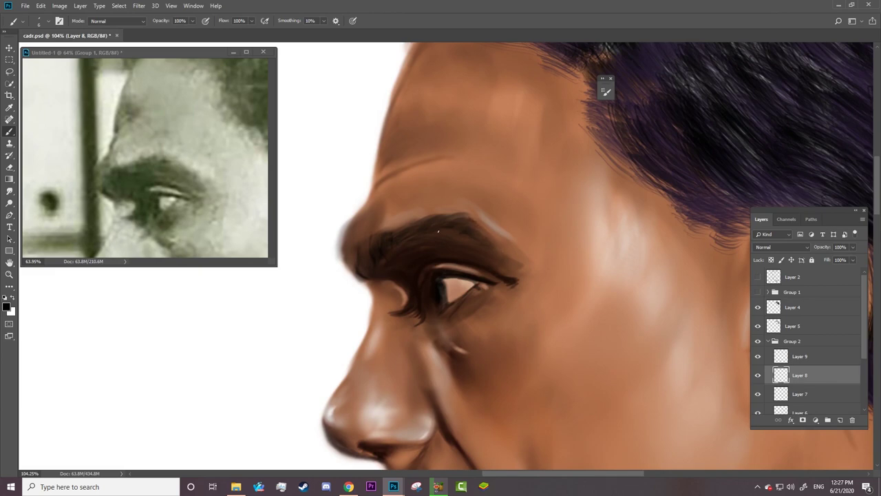
key(e)
right_click(403, 234)
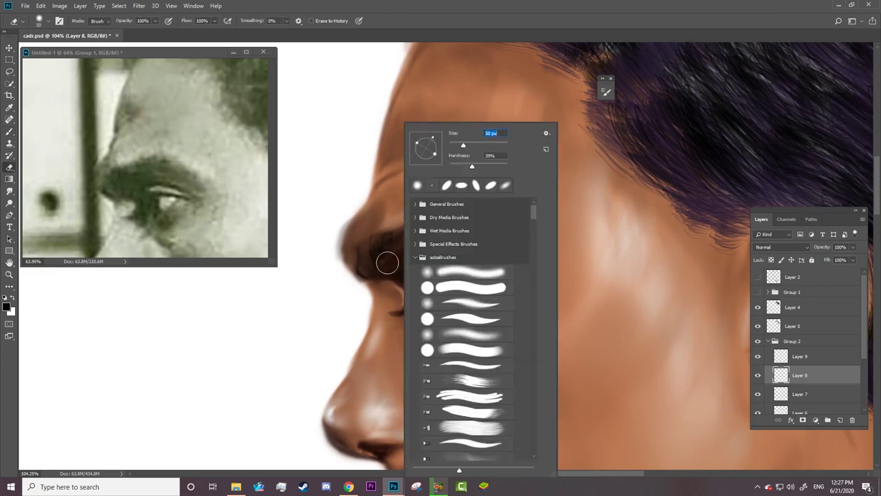
key(Return)
Step: Zoom out to the whole head, save, bring the mouth into view, and collapse the face group
key(z)
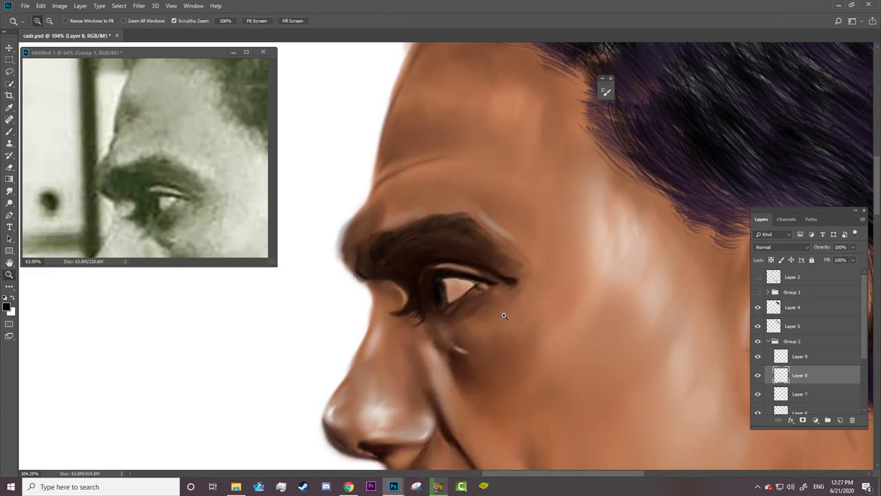
mouse_move(477, 229)
mouse_down()
mouse_move(207, 222)
mouse_move(227, 206)
mouse_up()
key(ctrl+s)
drag(426, 434, 463, 433)
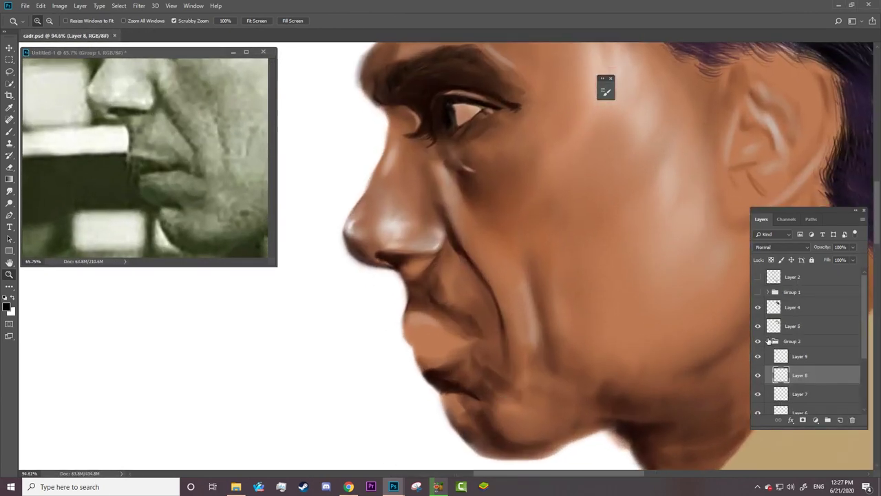
click(769, 340)
Step: Add new Layer 12 and set the foreground colour to reddish #954d47
click(840, 419)
click(9, 107)
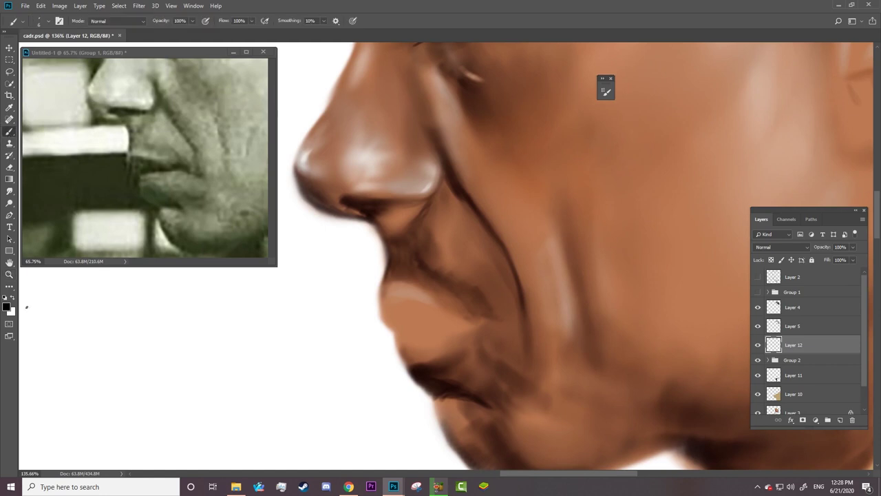
click(6, 306)
click(527, 321)
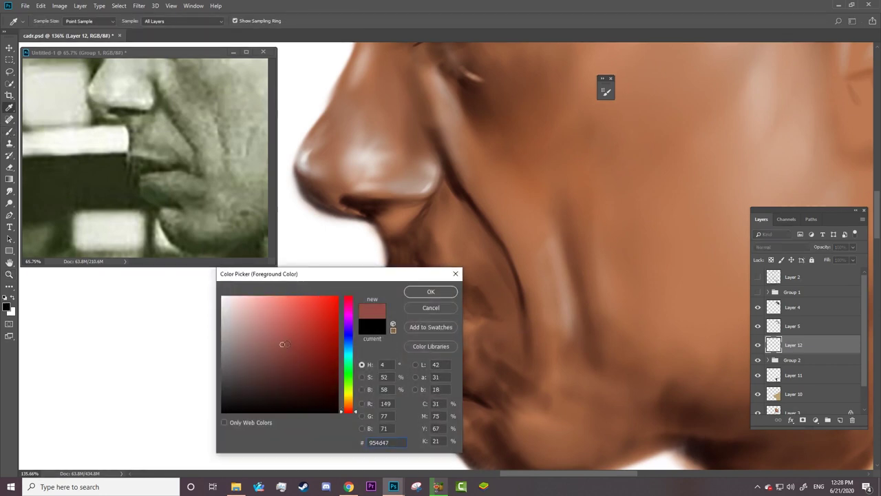
click(431, 291)
Step: Show the Layer 2 sketch and fill the lips with a 21 px brush
key(b)
click(758, 277)
right_click(410, 123)
text(21)
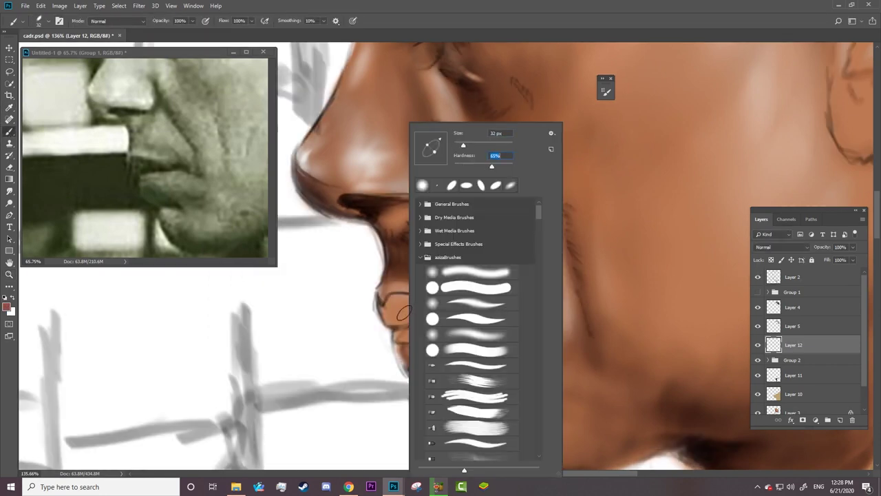
key(Tab)
key(Return)
mouse_move(444, 312)
mouse_down()
mouse_move(386, 318)
mouse_move(399, 303)
mouse_move(444, 318)
mouse_move(380, 305)
mouse_move(413, 335)
mouse_move(455, 328)
mouse_move(405, 330)
mouse_up()
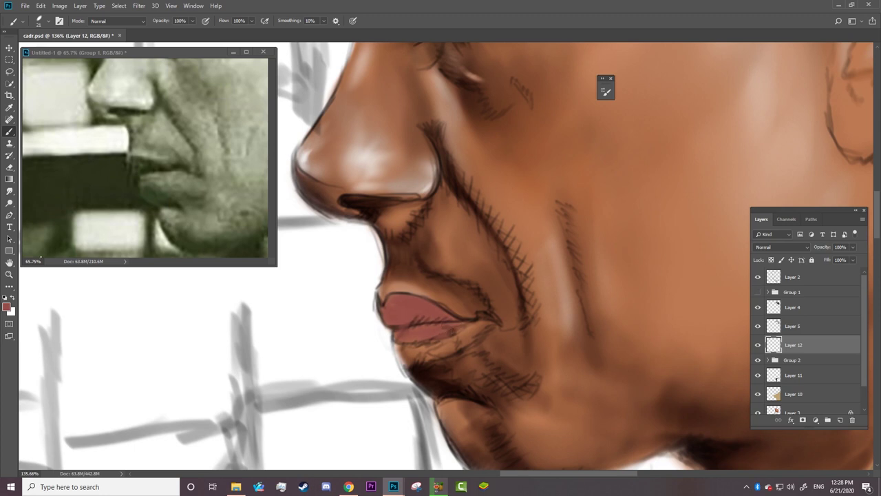
Step: Outline the front edge of the upper lip with a fine brush tip
scroll(401, 304, up, 3)
right_click(444, 231)
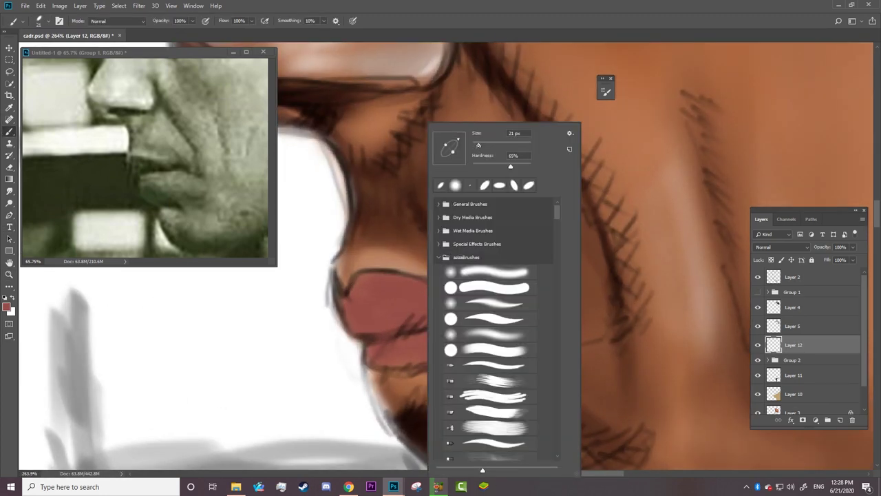
key(Return)
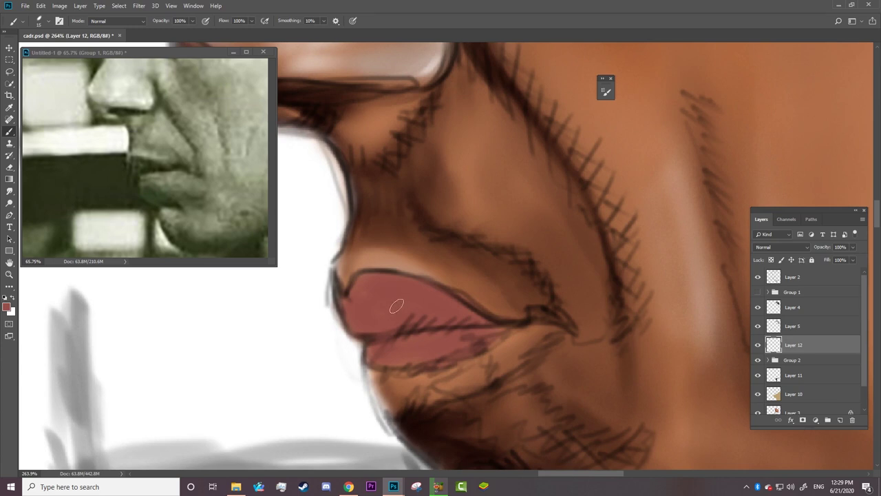
key(bracketleft)
key(bracketleft)
key(bracketleft)
drag(339, 294, 357, 333)
Step: Check the brush and eraser size options, then pick the Dodge tool
right_click(372, 351)
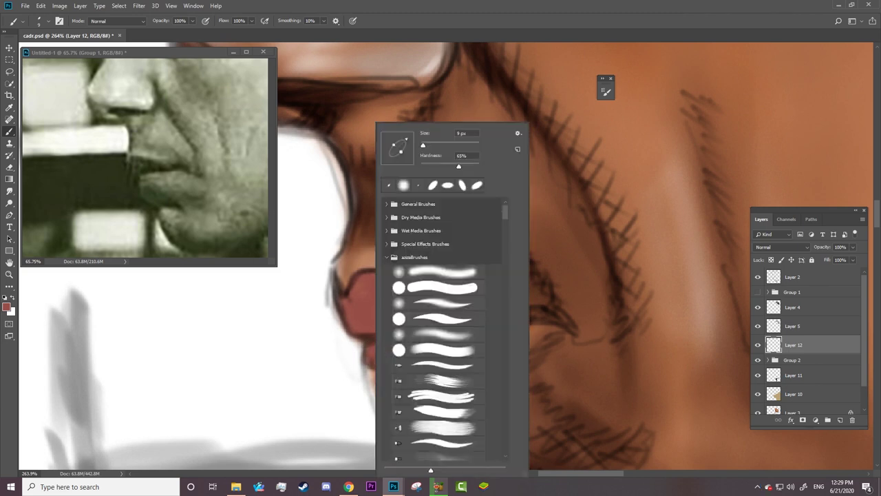
key(Escape)
right_click(354, 310)
key(Escape)
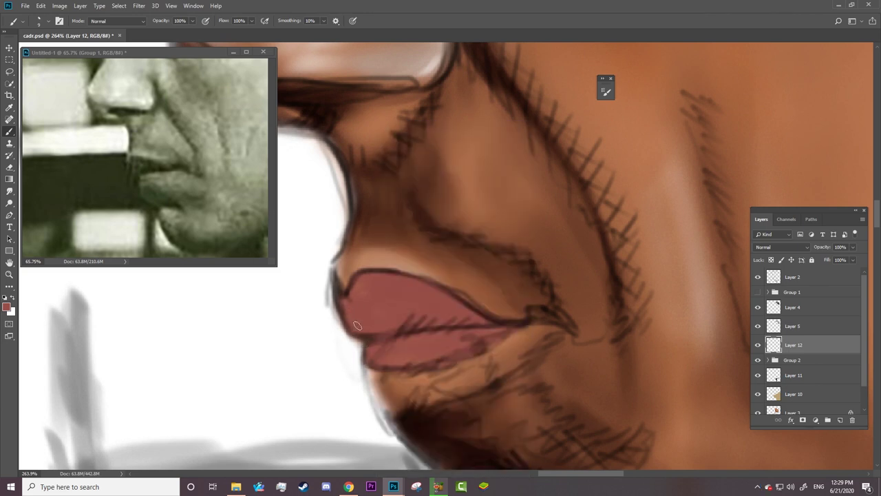
key(e)
right_click(302, 218)
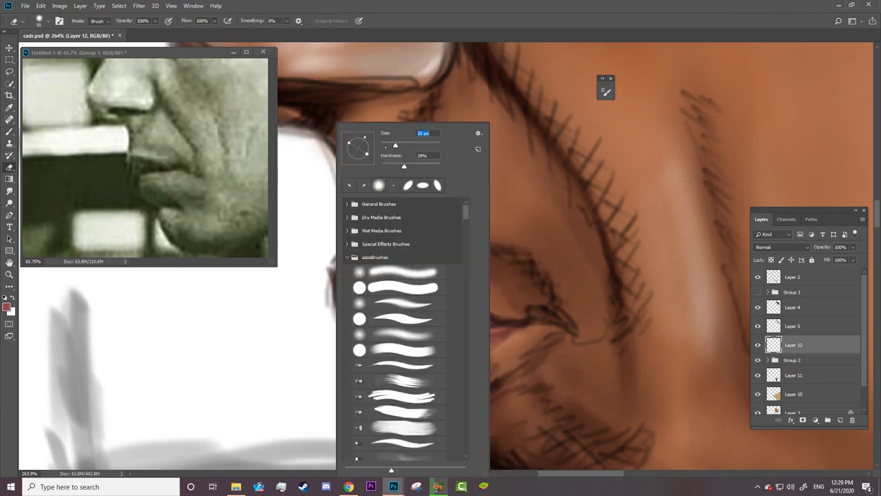
key(Escape)
click(8, 203)
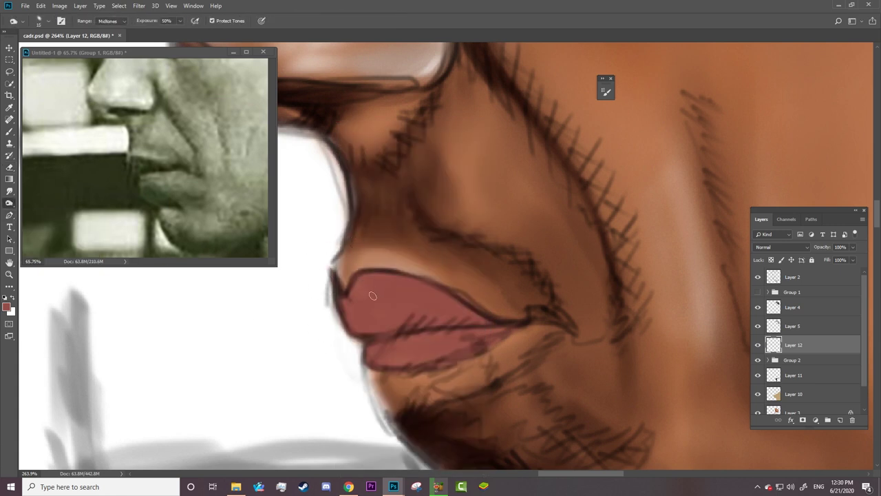
Step: Lighten the upper lip's outline and darken the lip corner and lower lip's bottom edge
key(bracketleft)
drag(524, 321, 446, 305)
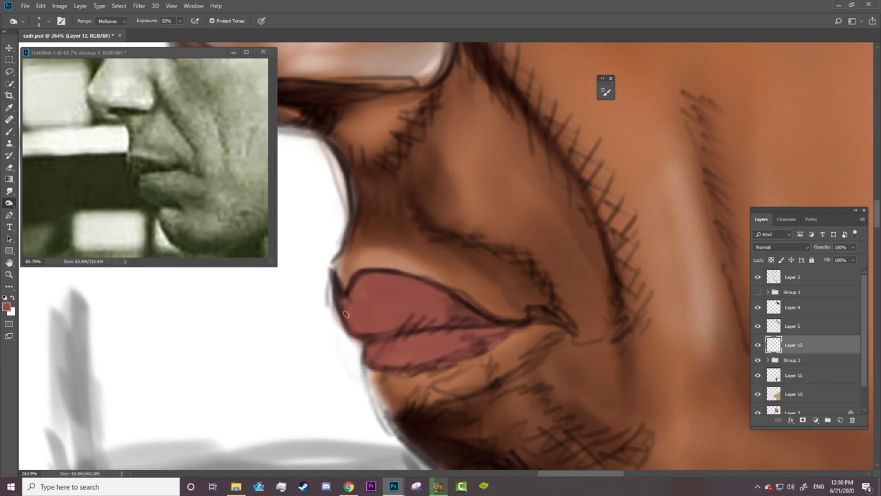
drag(345, 309, 464, 305)
drag(489, 335, 498, 328)
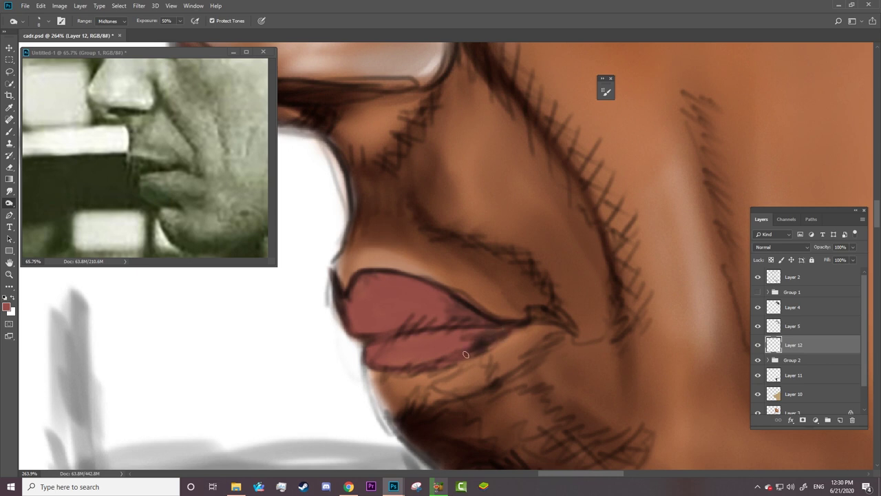
mouse_move(465, 354)
mouse_down()
mouse_move(414, 363)
mouse_move(365, 351)
mouse_up()
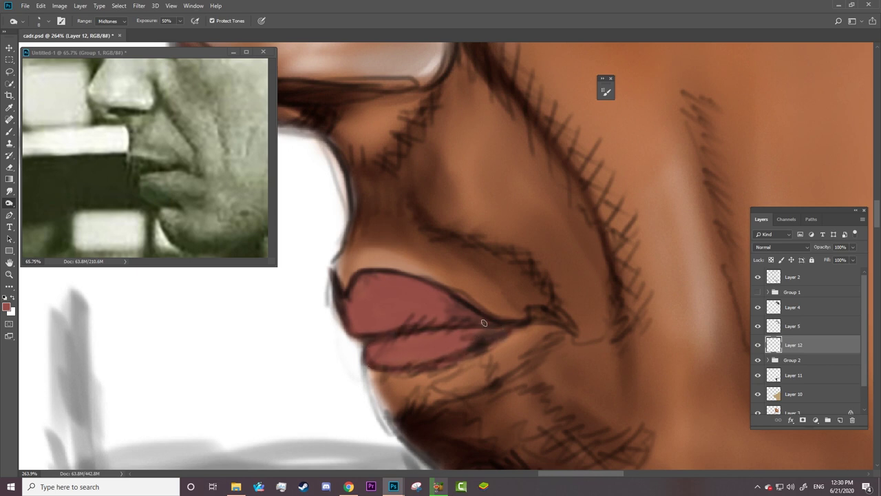
Step: Darken the line between the lips, hide the Layer 2 hatching, and set Range to Shadows
right_click(413, 311)
key(Escape)
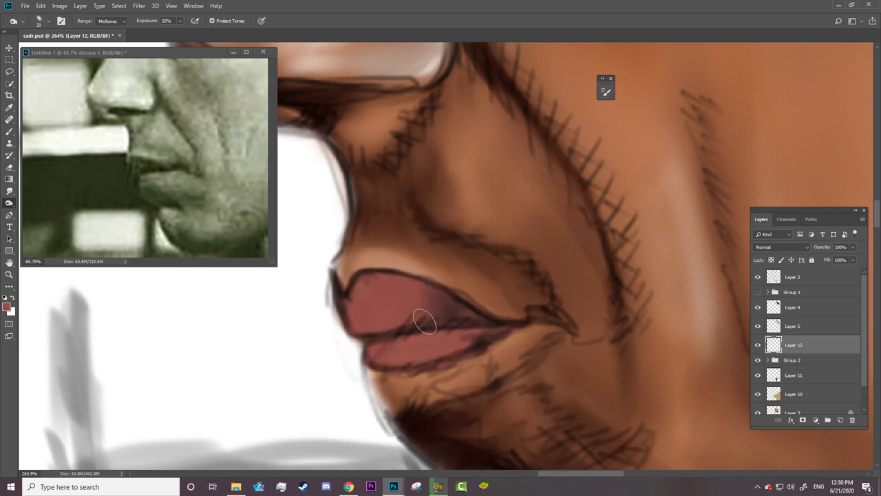
mouse_move(428, 318)
mouse_down()
mouse_move(452, 301)
mouse_move(532, 311)
mouse_up()
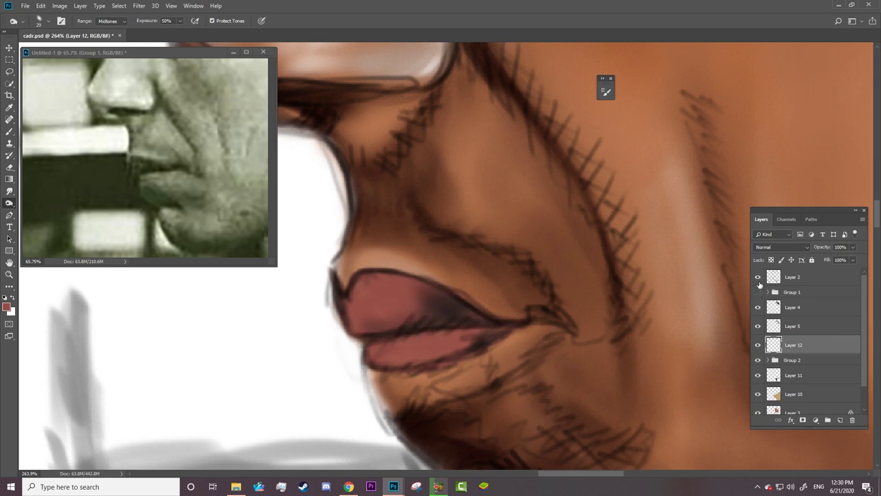
click(757, 277)
click(108, 20)
mouse_move(448, 306)
mouse_down()
mouse_move(478, 324)
mouse_move(420, 296)
mouse_up()
Step: Darken the upper lip's top and left edges with a smaller brush
right_click(396, 291)
key(Escape)
drag(358, 279, 448, 295)
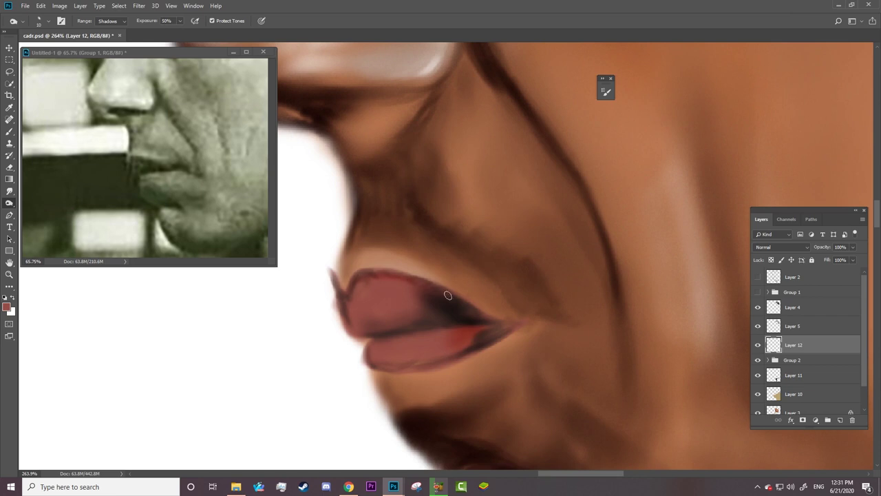
mouse_move(335, 279)
mouse_down()
mouse_move(386, 363)
mouse_move(447, 354)
mouse_move(513, 326)
mouse_up()
Step: Blend the lip shading with the Mixer Brush, deepen the lip line, then zoom out
key(b)
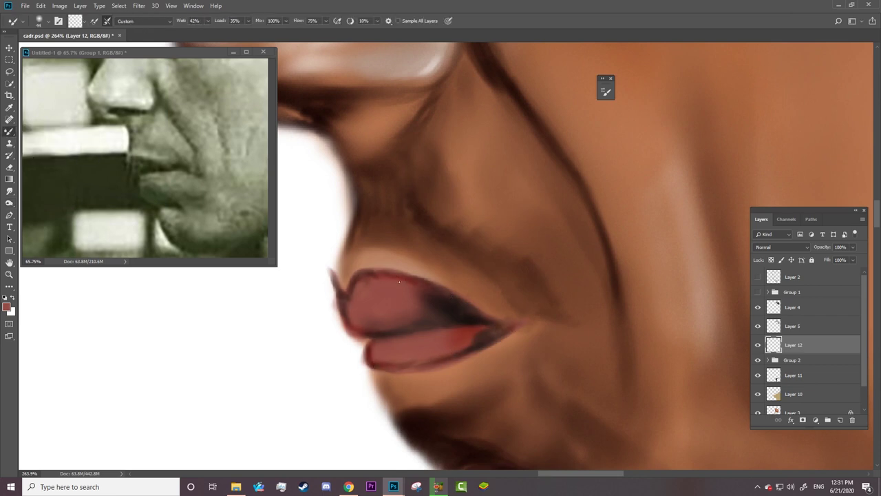
right_click(416, 306)
key(Escape)
mouse_move(463, 318)
mouse_down()
mouse_move(389, 319)
mouse_move(464, 317)
mouse_move(475, 337)
mouse_move(439, 353)
mouse_up()
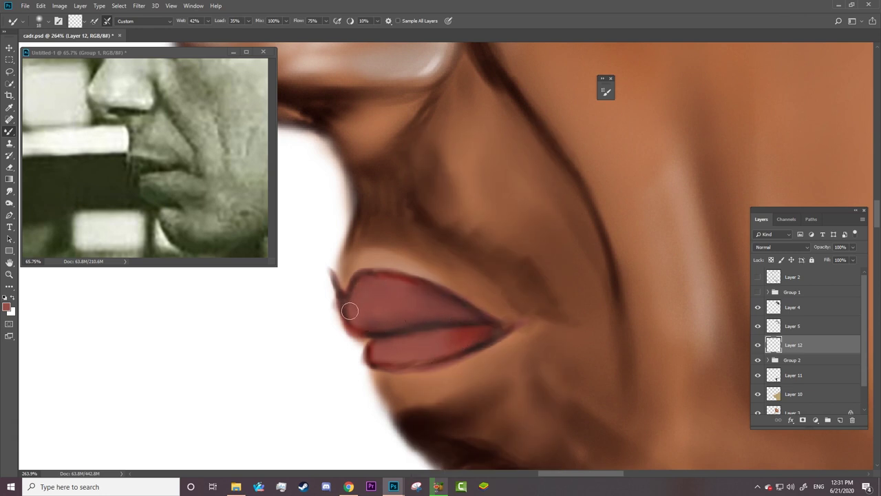
key(o)
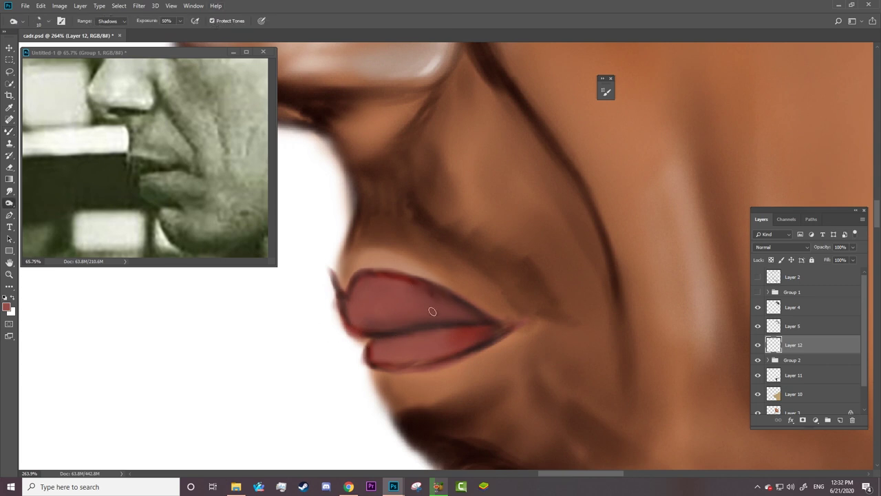
mouse_move(436, 320)
mouse_down()
mouse_move(472, 317)
mouse_move(393, 328)
mouse_move(539, 276)
mouse_move(423, 350)
mouse_up()
key(z)
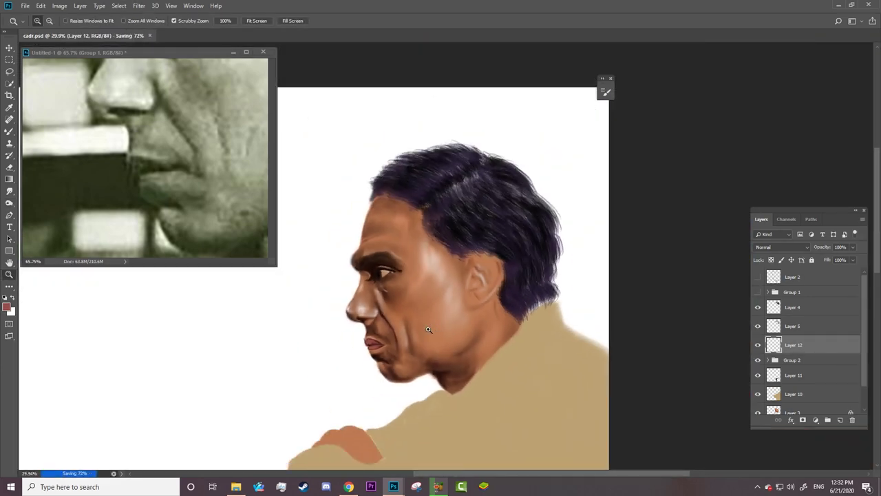
mouse_move(200, 191)
mouse_down()
mouse_move(131, 192)
mouse_move(179, 193)
mouse_up()
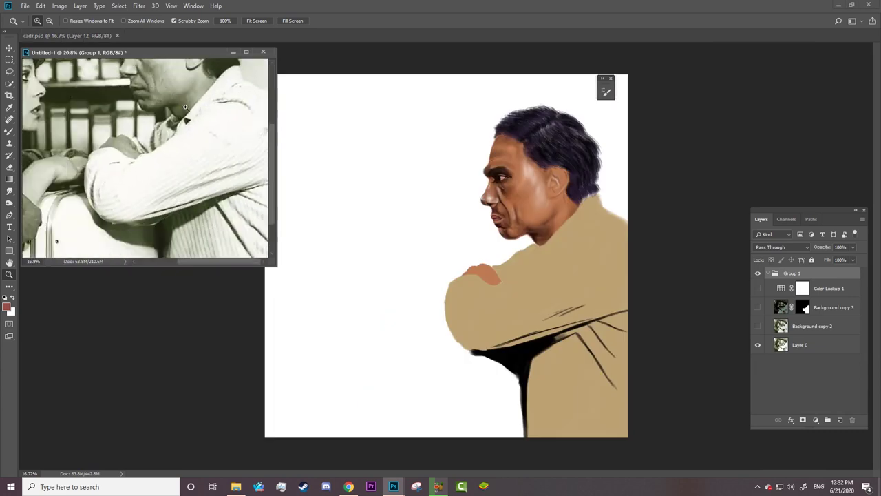
drag(474, 257, 688, 323)
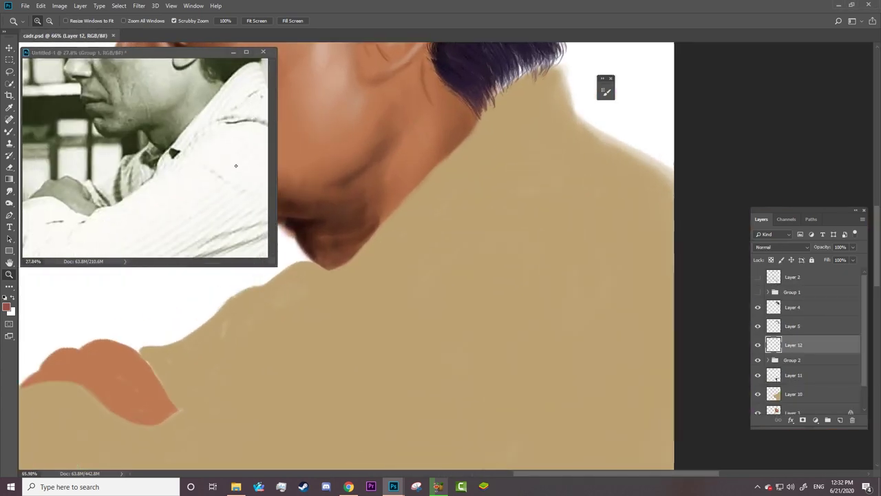
click(764, 394)
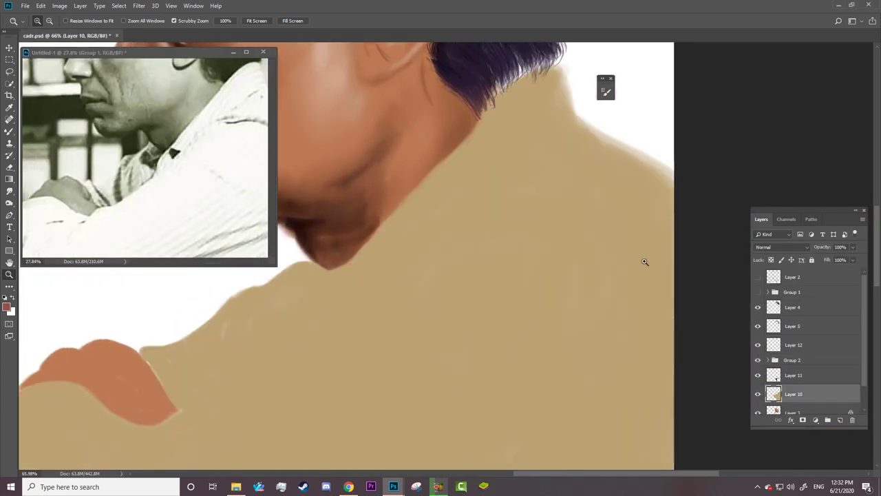
key(b)
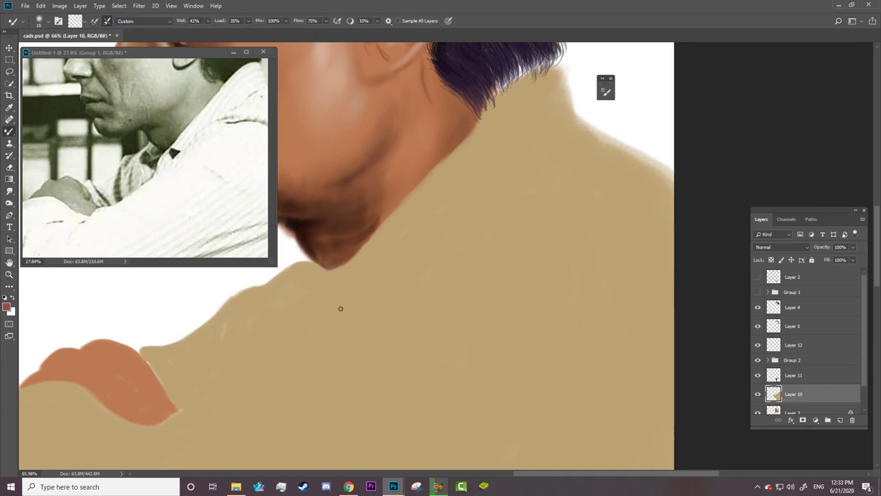
key(alt+z)
click(440, 131)
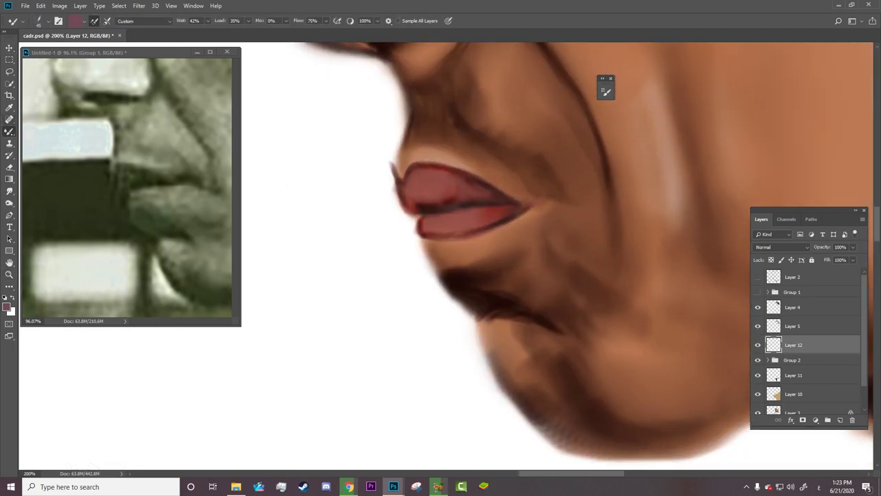
Step: Clean stray paint around the lips with the Eraser and burn the upper lip's top edge
key(e)
right_click(441, 153)
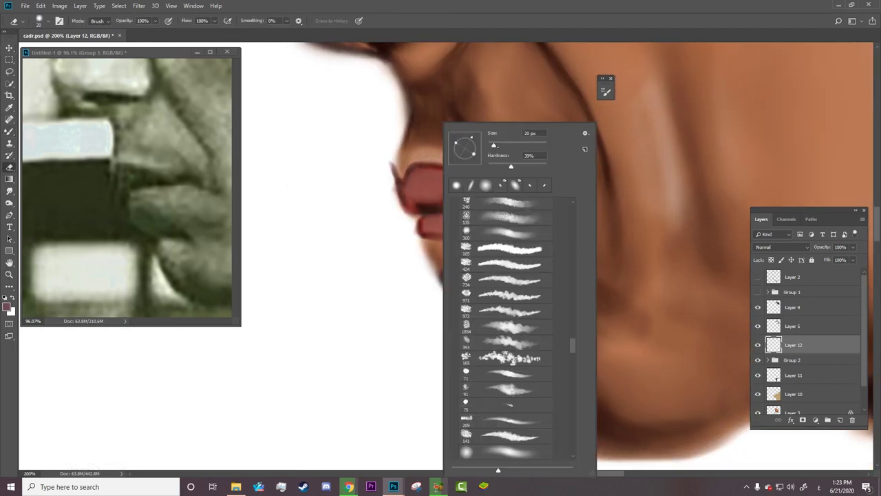
key(Escape)
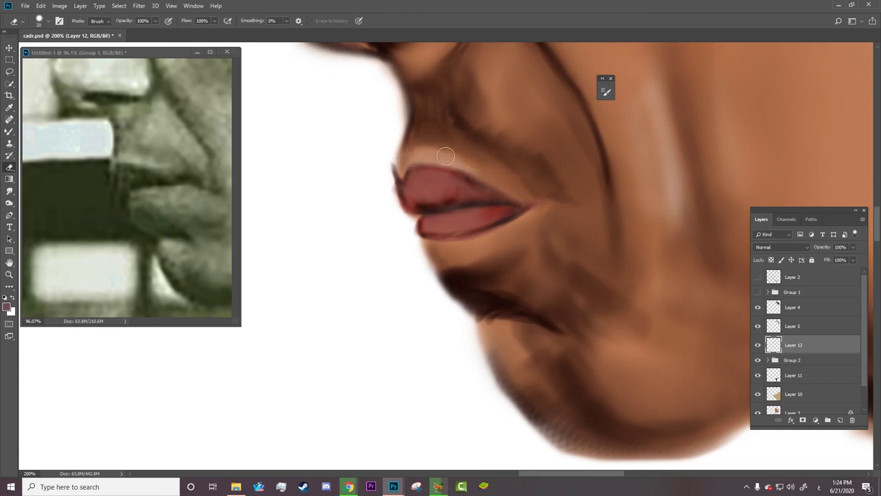
right_click(395, 184)
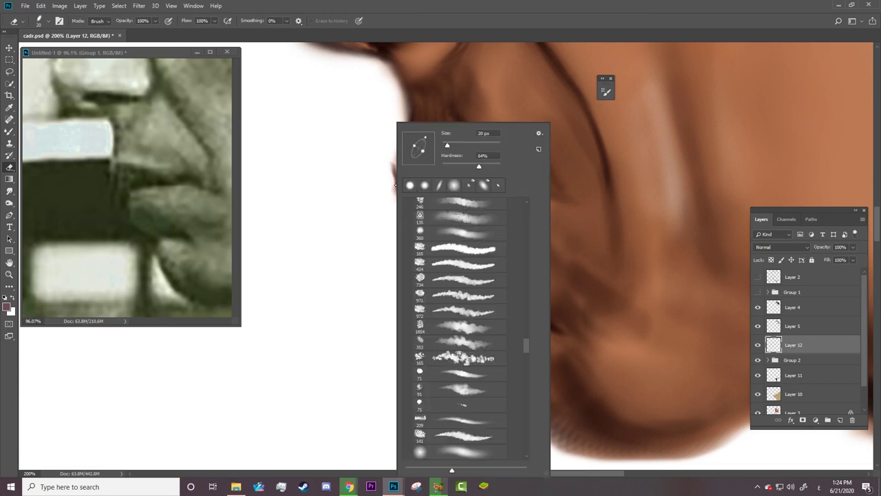
key(Escape)
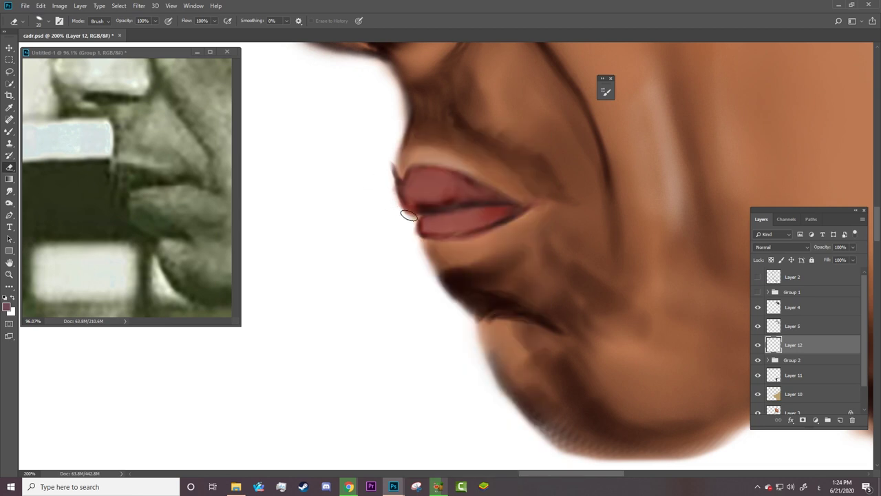
key(o)
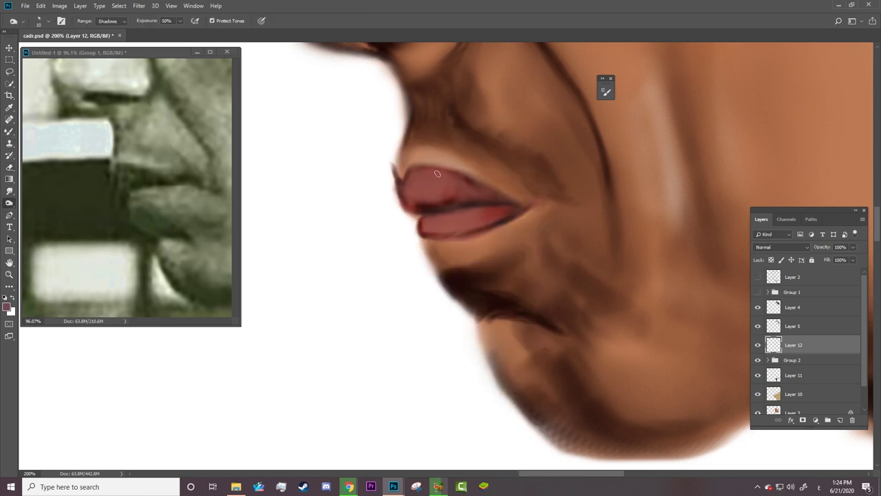
mouse_move(419, 175)
mouse_down()
mouse_move(471, 182)
mouse_move(501, 204)
mouse_move(461, 184)
mouse_move(450, 203)
mouse_move(470, 187)
mouse_move(455, 201)
mouse_up()
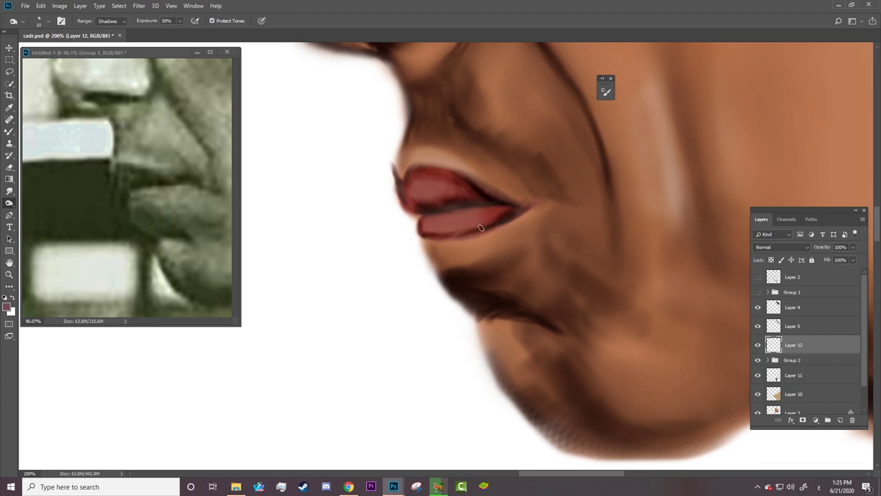
Step: Switch to the Mixer Brush and adjust its size and hardness
key(e)
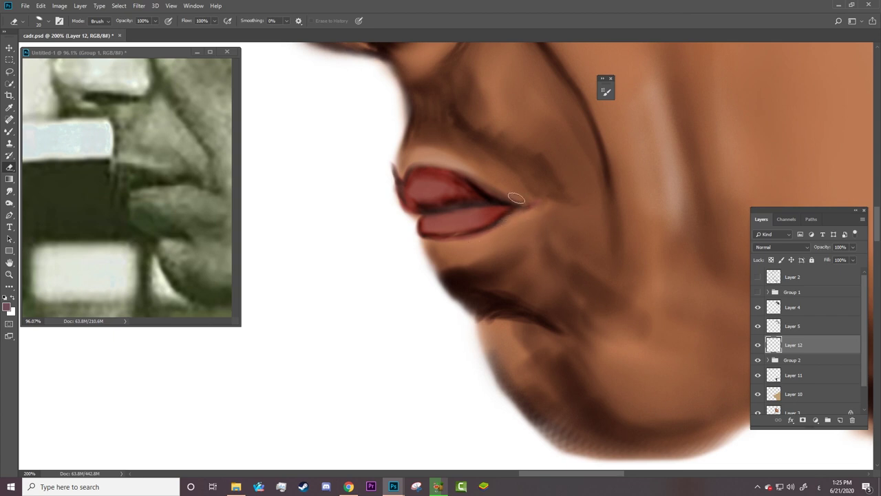
key(b)
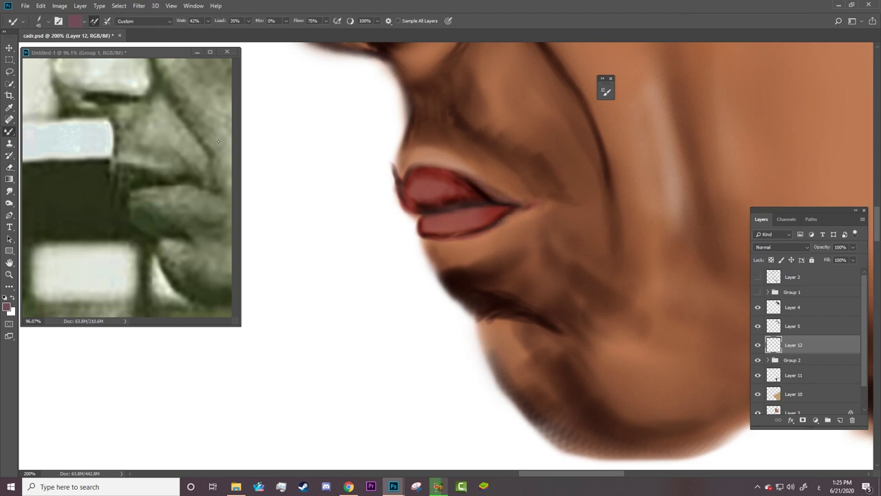
right_click(484, 203)
key(Return)
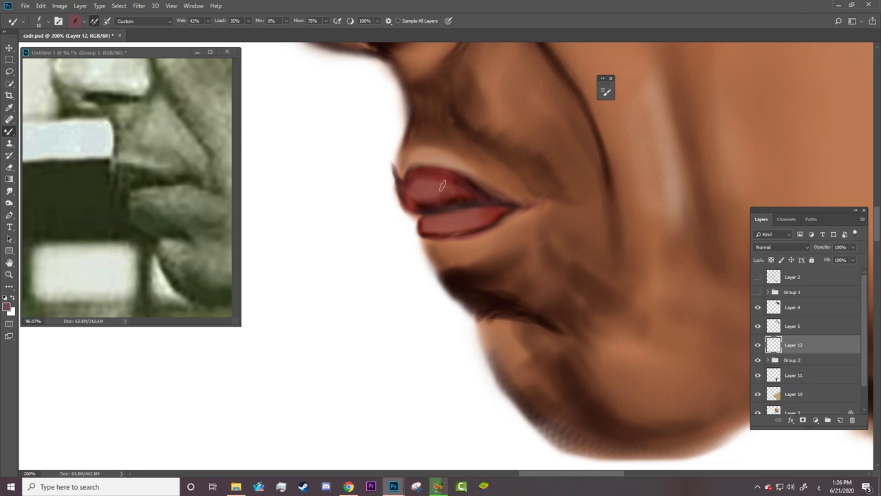
Step: Set Mixer Brush smoothing to 0% and blend over the upper and lower lip
click(326, 21)
click(377, 21)
drag(377, 31, 330, 32)
drag(415, 195, 422, 213)
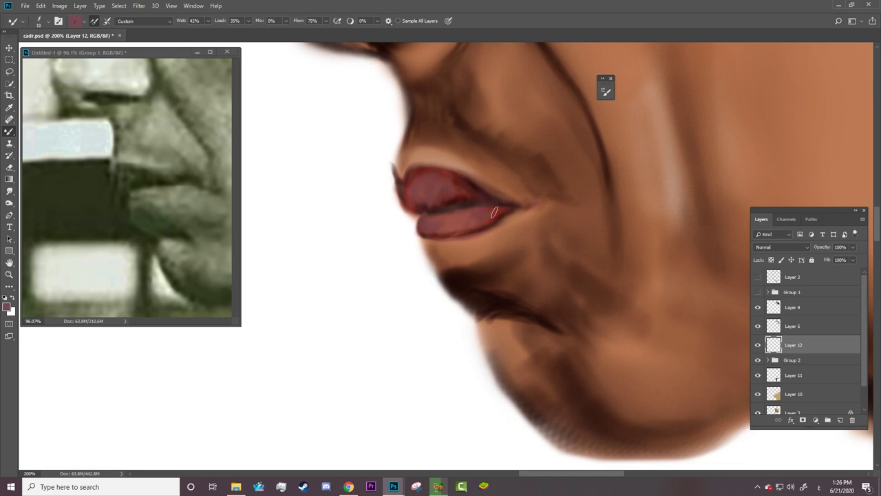
Step: Load the brush with dark red and blend the paint across the lips
alt+click(438, 231)
right_click(445, 190)
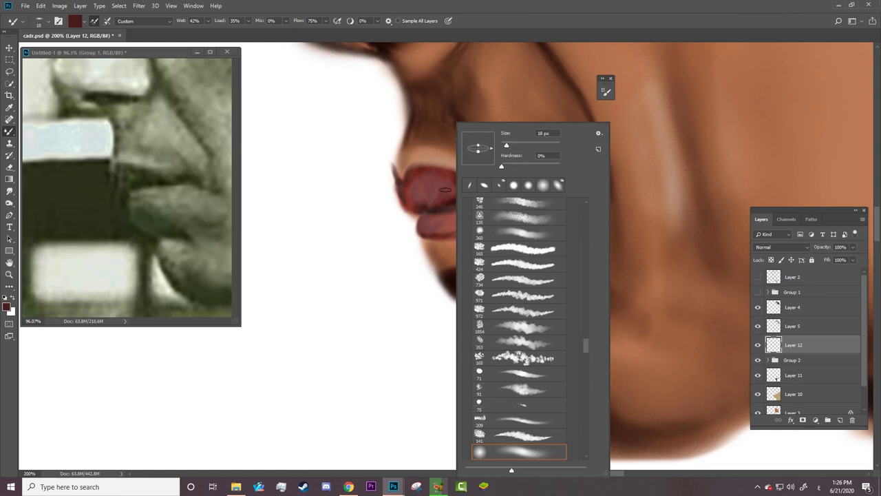
key(Escape)
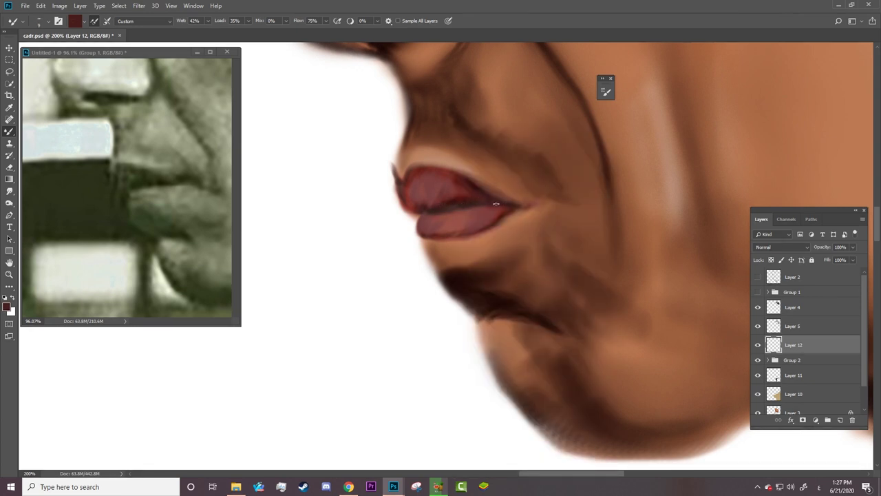
drag(496, 203, 433, 197)
Step: Choose a darker foreground colour for the lips and show the Layer 2 sketch lines
key(i)
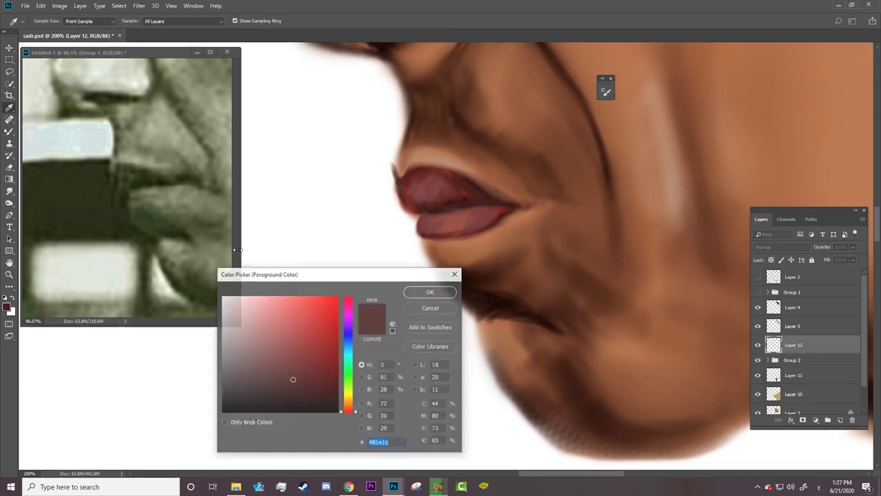
key(Return)
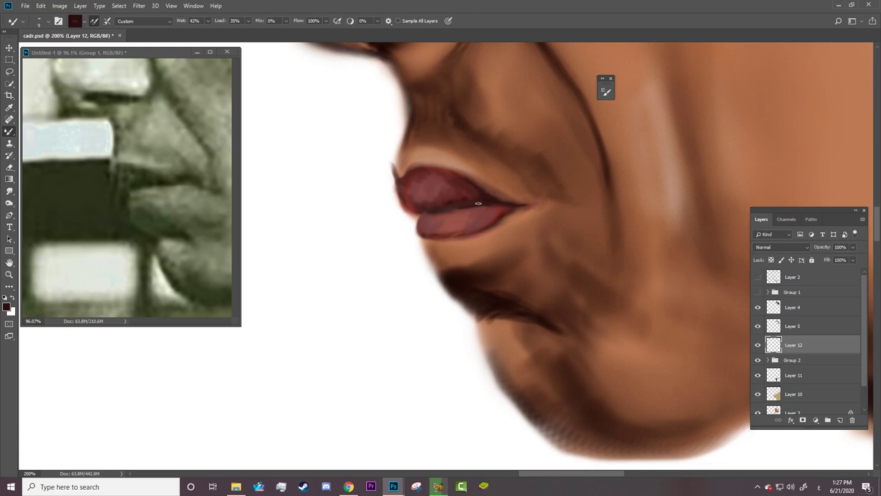
key(ctrl+comma)
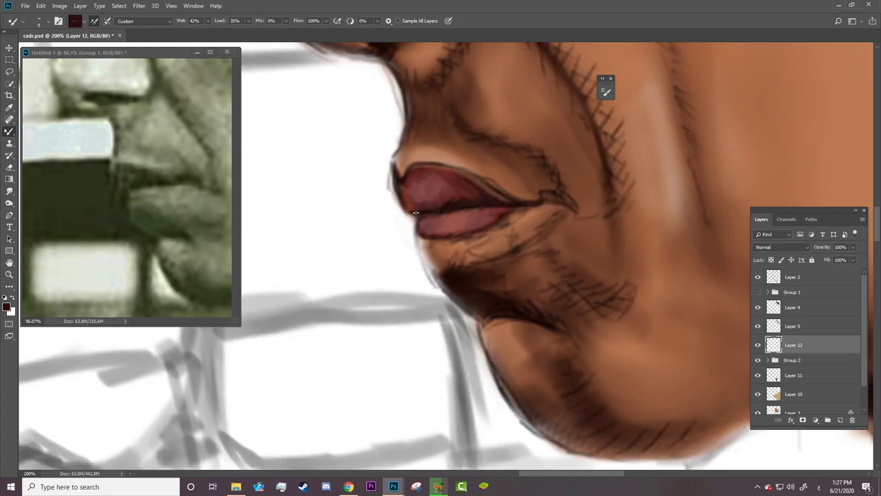
right_click(463, 183)
click(435, 173)
right_click(494, 209)
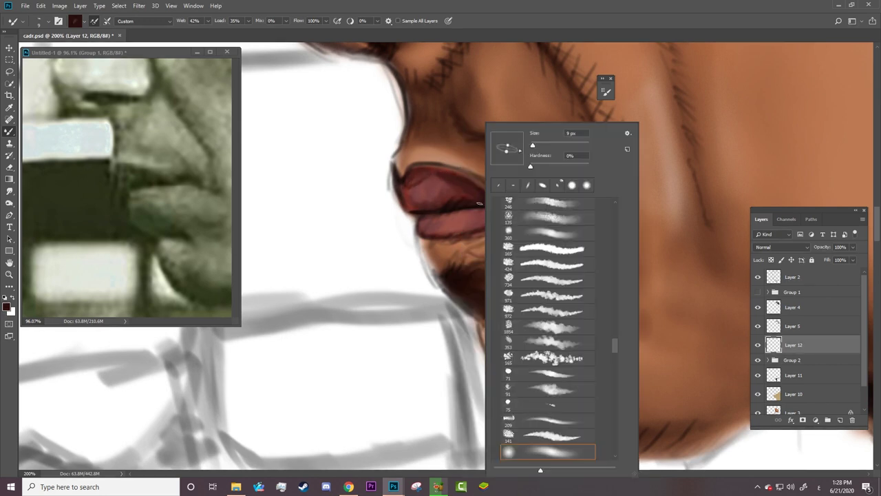
click(476, 216)
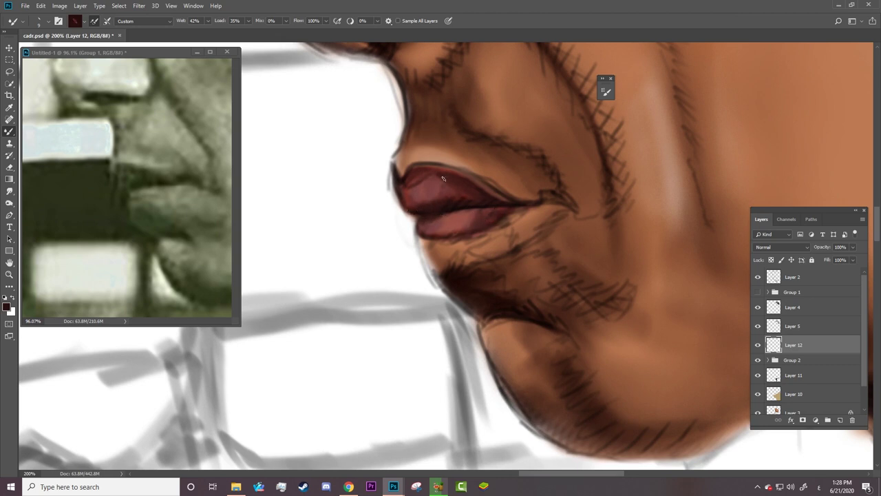
Step: Zoom out over the figure, then zoom to the chin and select the Burn tool
key(z)
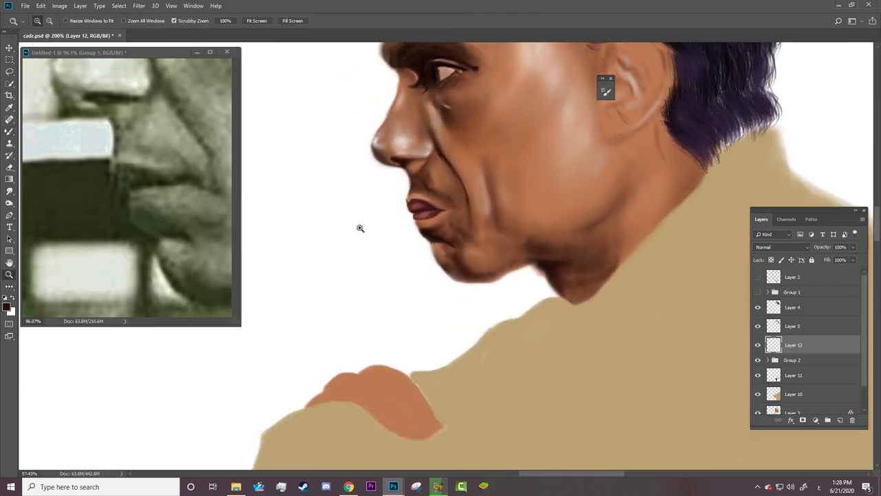
drag(692, 232, 360, 228)
drag(453, 262, 523, 262)
click(9, 203)
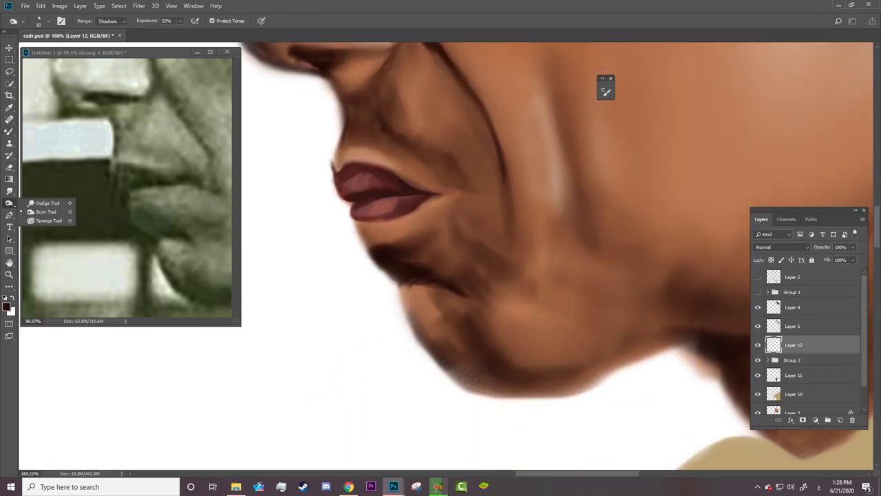
right_click(353, 196)
key(Escape)
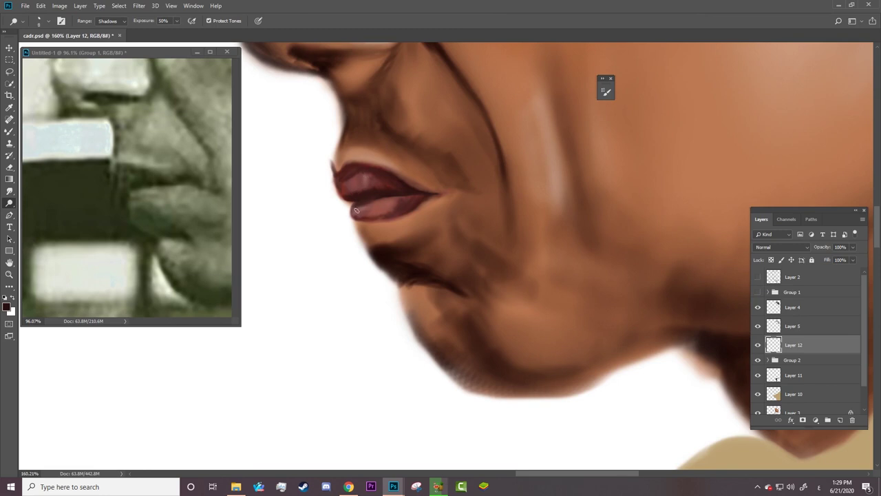
Step: Smudge the upper-lip highlight darker with the Smudge tool at brush size 20
key(z)
drag(353, 214, 241, 209)
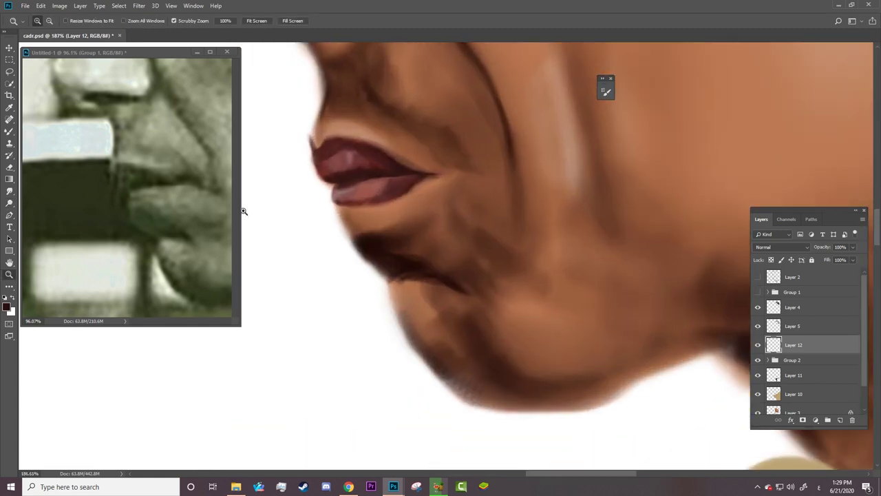
key(r)
right_click(412, 184)
key(Escape)
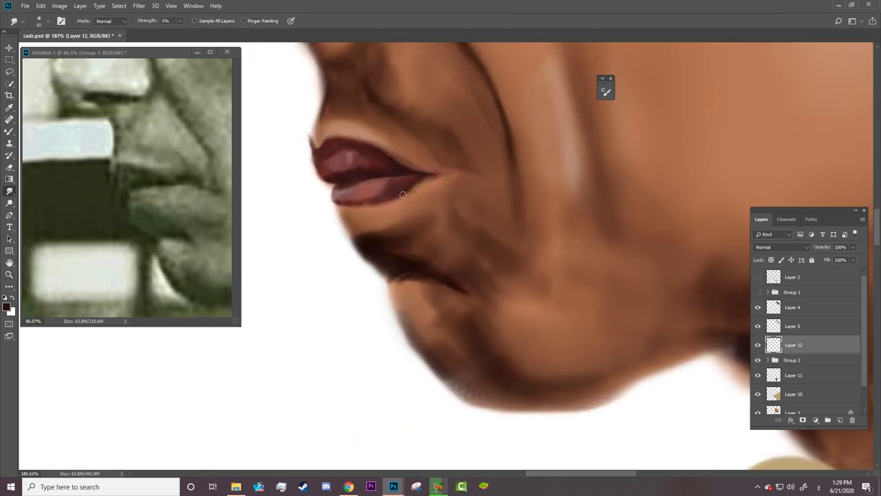
key(bracketright)
drag(321, 142, 338, 159)
key(z)
mouse_move(618, 278)
mouse_down()
mouse_move(417, 295)
mouse_move(468, 295)
mouse_up()
Step: Select Layer 3, the face painting, and zoom in close on the mouth
scroll(805, 344, down, 1)
click(793, 367)
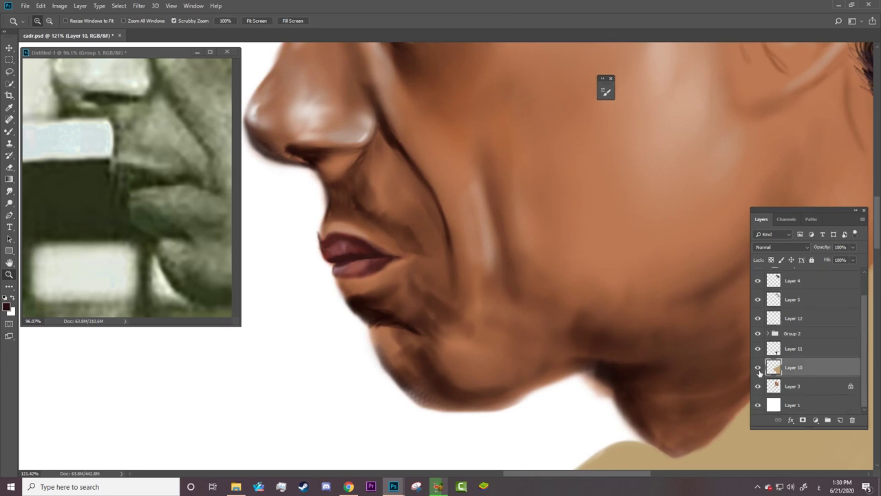
click(758, 386)
click(793, 386)
drag(375, 263, 424, 246)
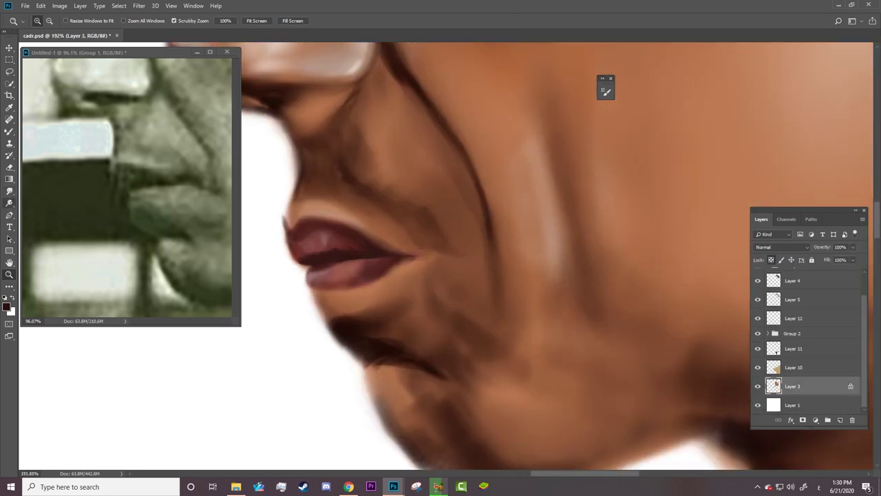
Step: With Layer 2 sketch shown, burn darker the mouth corner, chin, below-lip skin and nose crease
key(o)
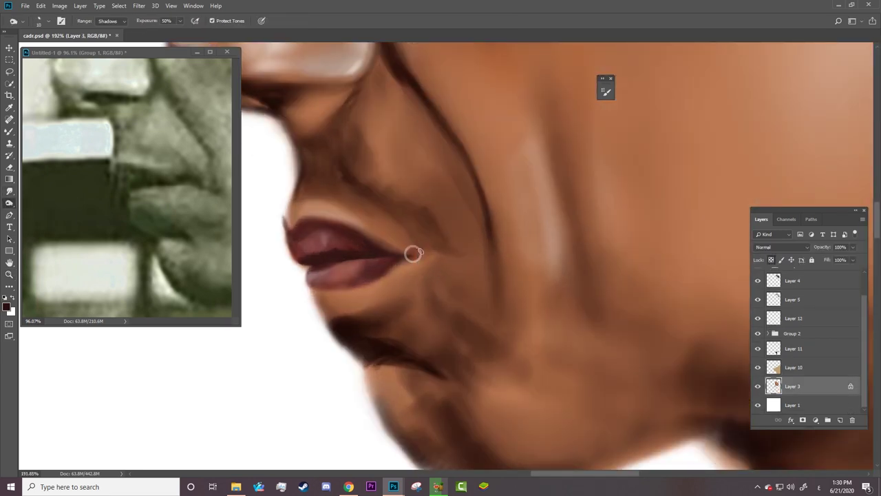
scroll(785, 278, up, 1)
click(758, 277)
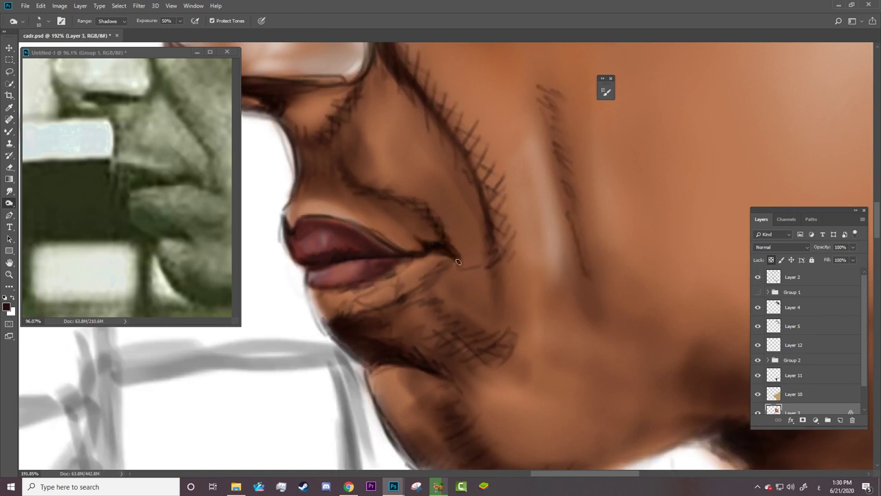
drag(458, 262, 490, 262)
drag(474, 336, 502, 336)
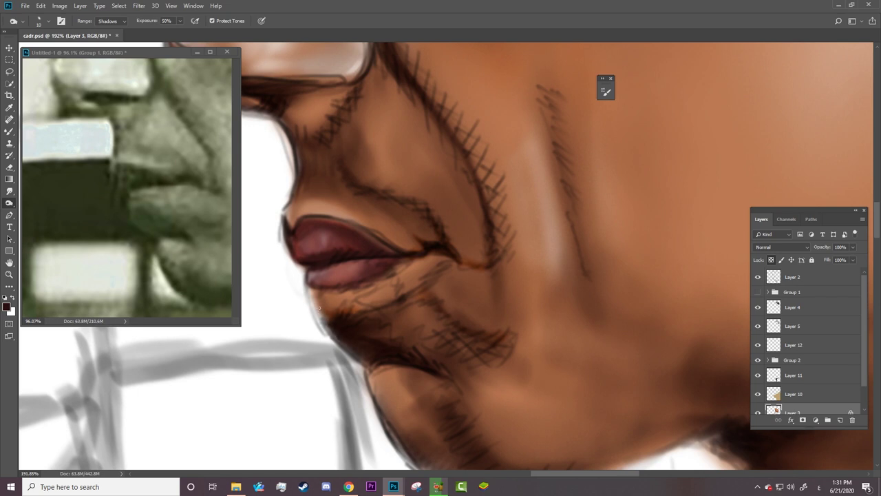
mouse_move(319, 308)
mouse_down()
mouse_move(372, 303)
mouse_move(375, 287)
mouse_move(449, 261)
mouse_up()
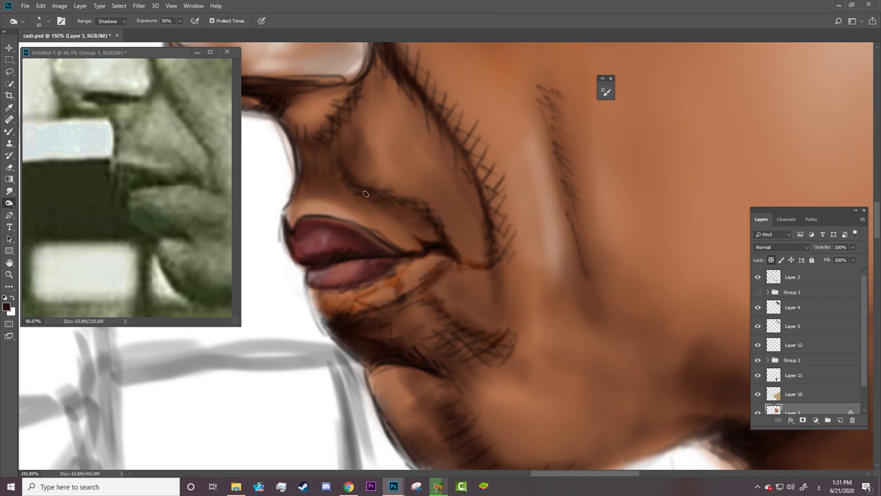
mouse_move(347, 153)
mouse_down()
mouse_move(337, 124)
mouse_move(351, 107)
mouse_up()
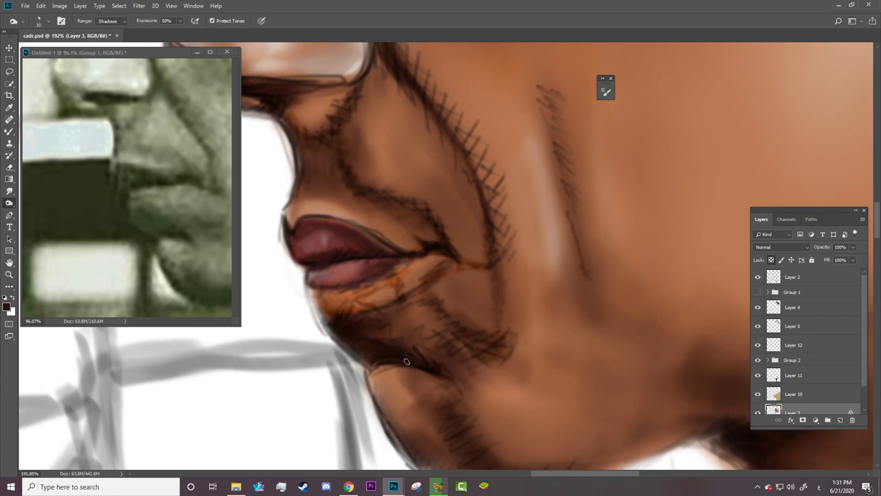
Step: Hide the Layer 2 sketch overlay
scroll(725, 284, down, 3)
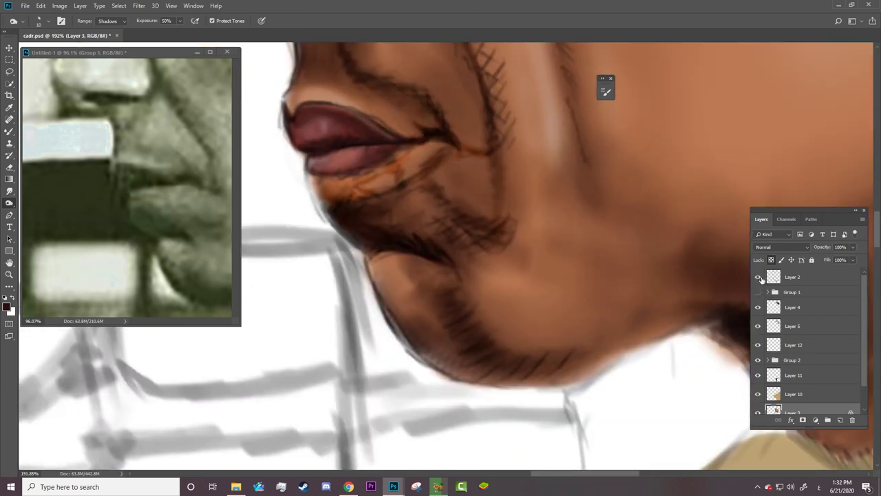
click(759, 278)
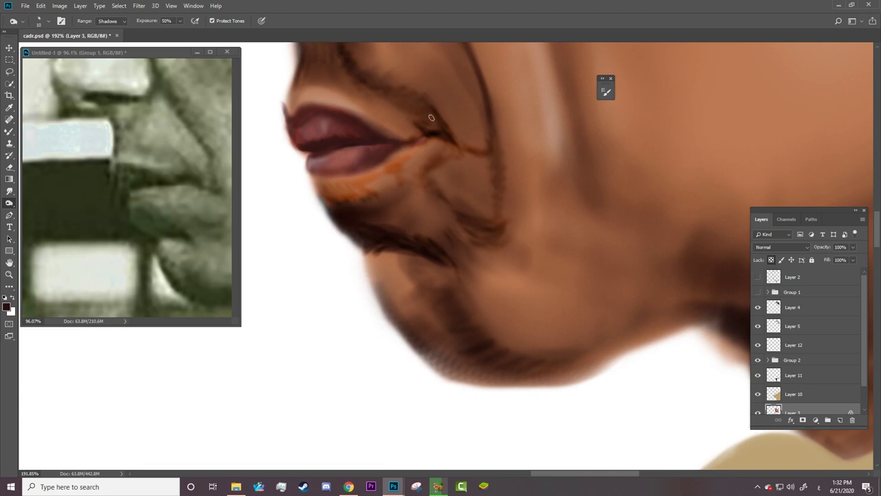
key(z)
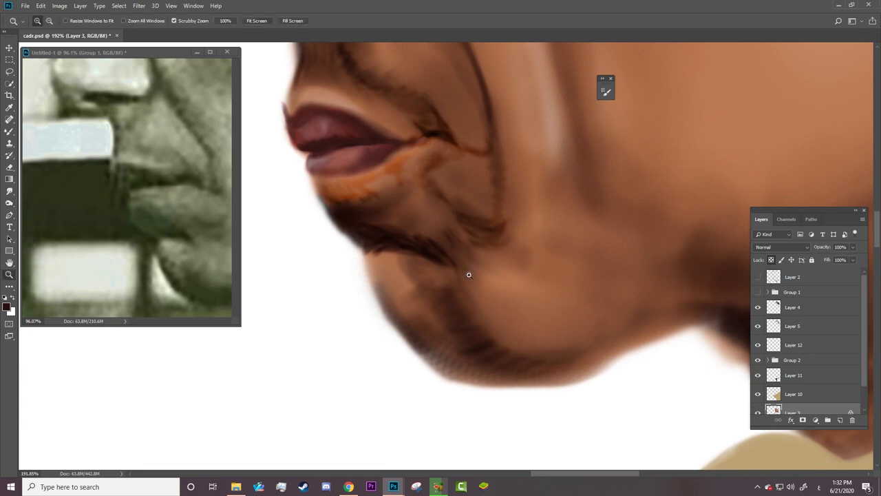
alt+scroll(462, 274, down, 5)
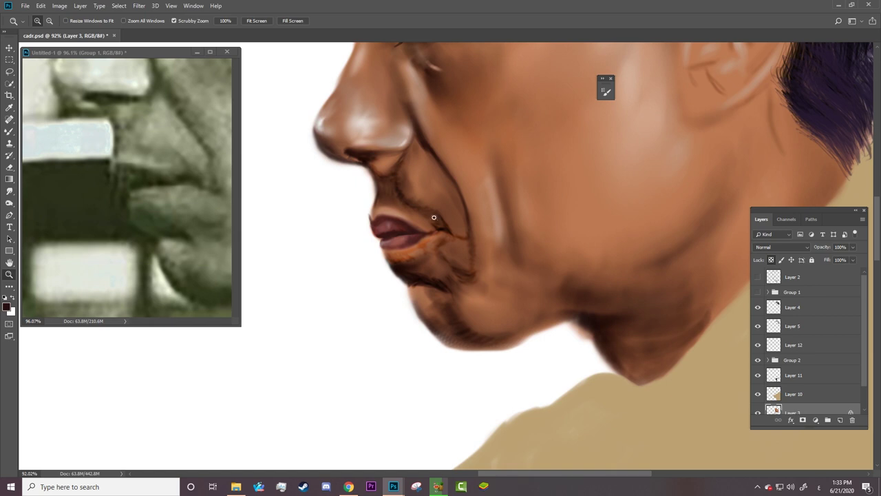
scroll(434, 217, up, 3)
Step: Switch between the Burn and Smudge tools, then zoom out to the whole figure
key(o)
right_click(448, 122)
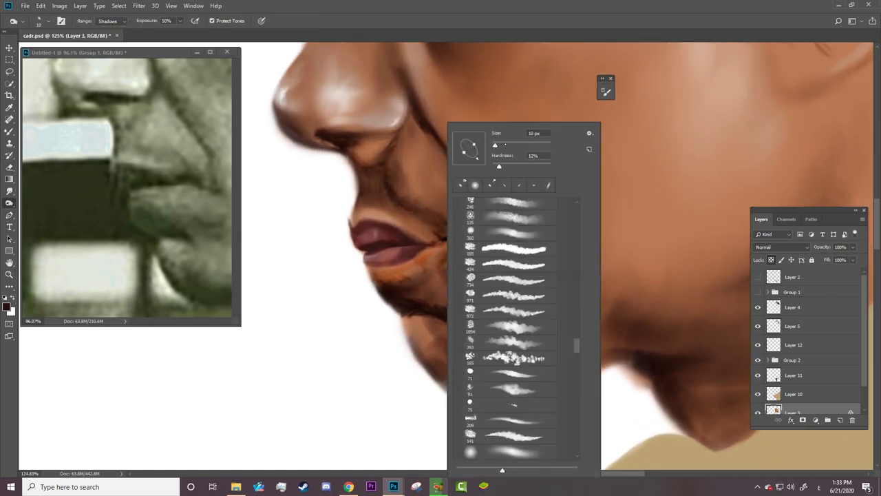
key(Escape)
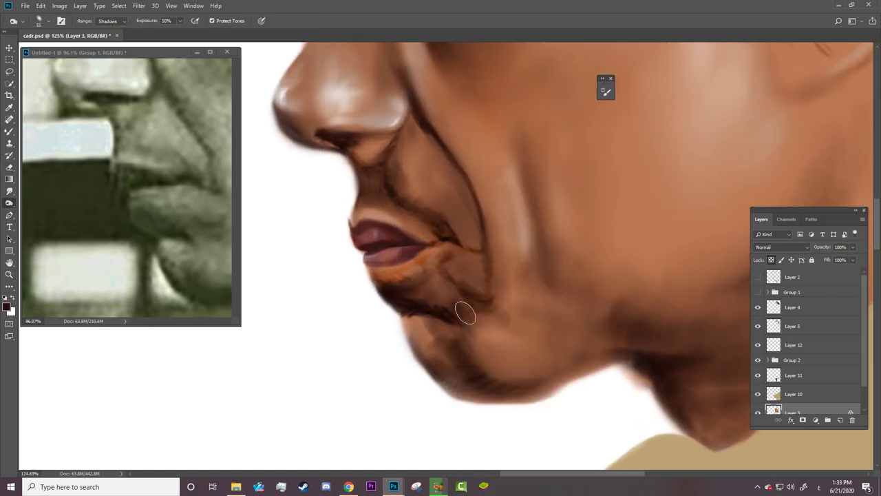
key(r)
right_click(448, 232)
key(Escape)
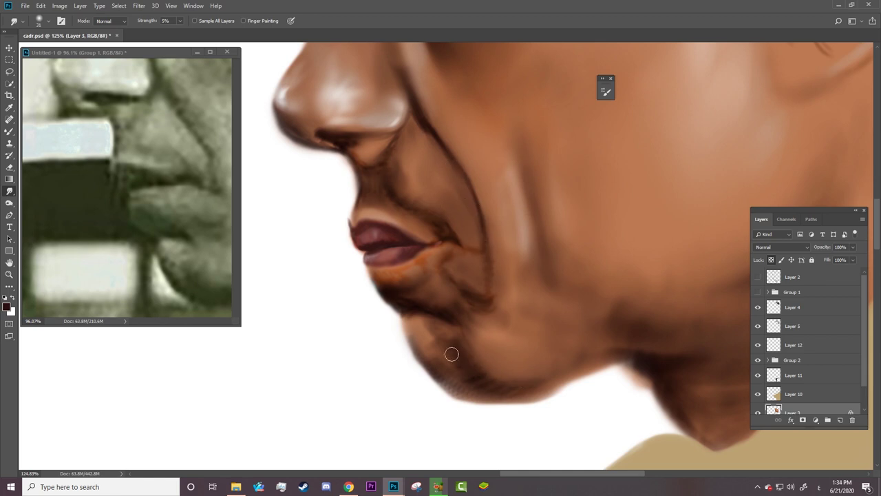
key(z)
drag(451, 353, 390, 305)
Step: Zoom to the eye area and pick Layer 9 from the layers under the cursor
drag(165, 218, 131, 218)
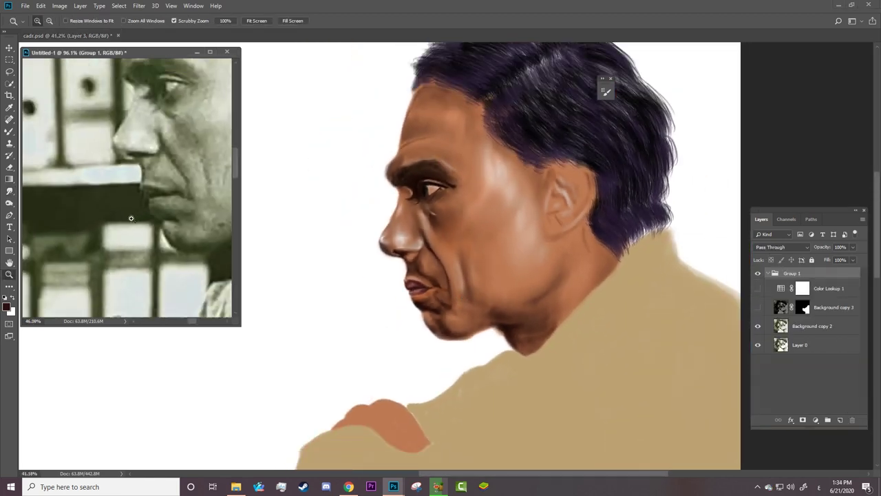
drag(421, 177, 482, 180)
key(v)
right_click(440, 177)
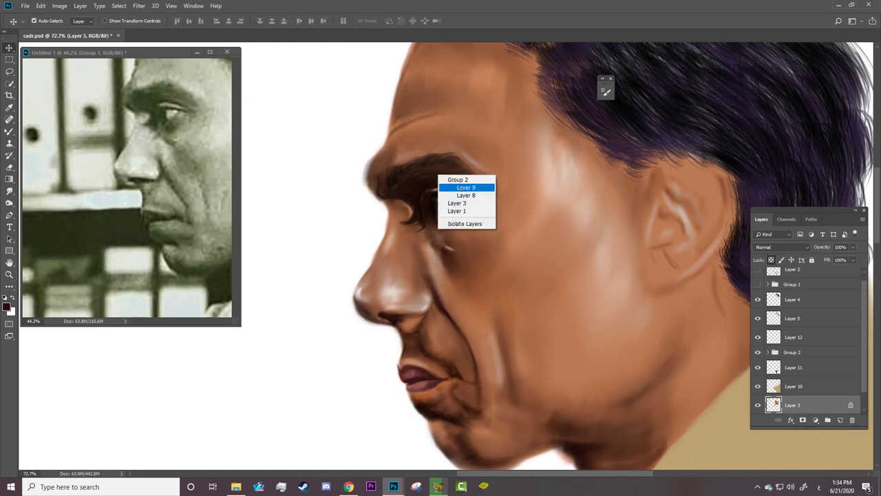
click(465, 187)
Step: Switch to the Eraser and make Layer 8 the active layer
key(e)
right_click(440, 212)
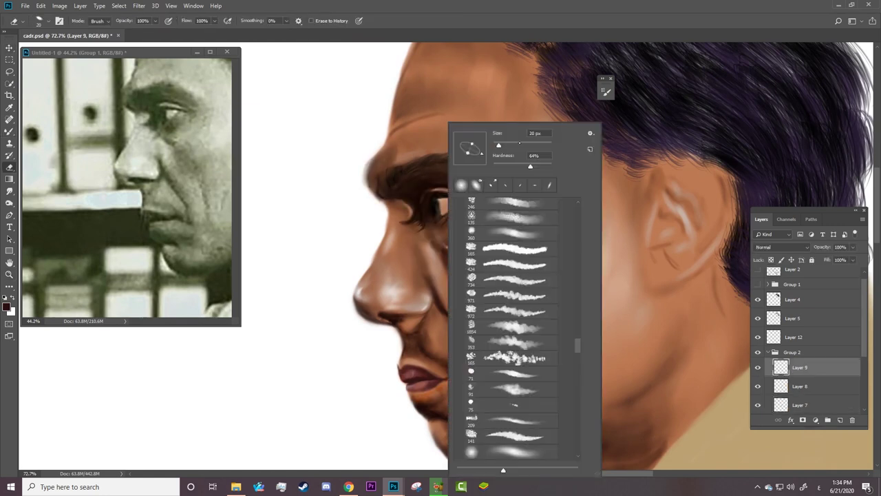
click(458, 181)
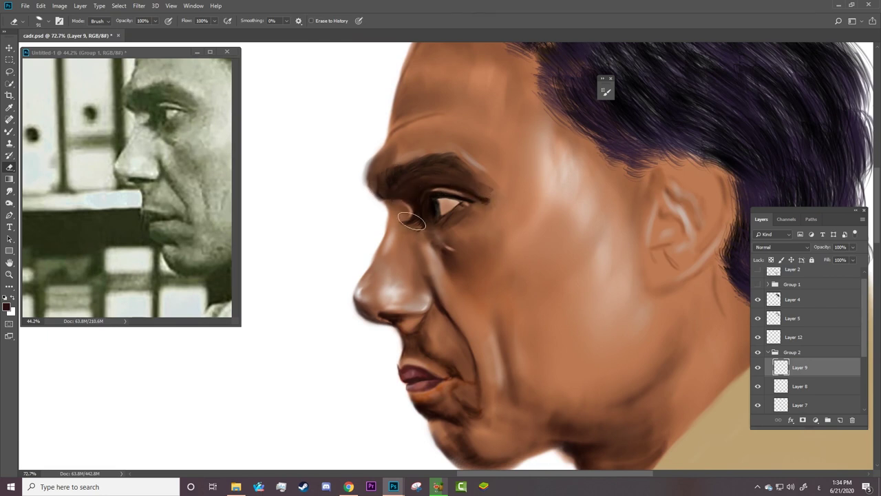
click(798, 386)
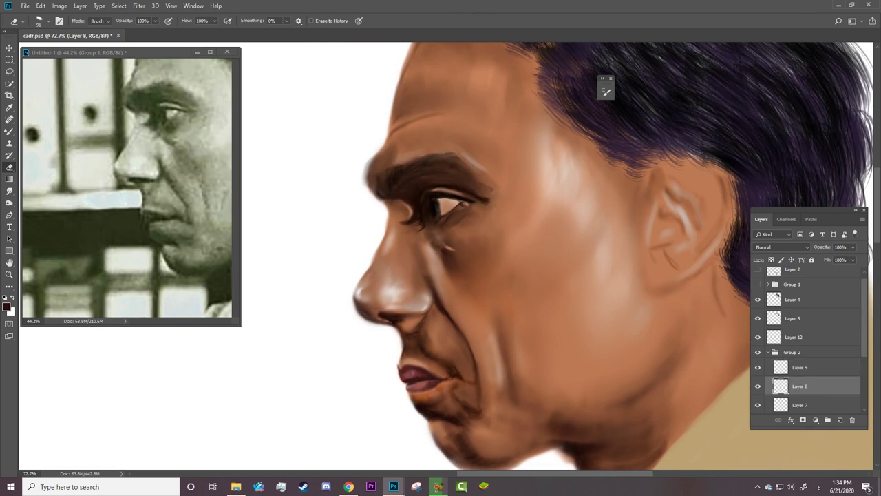
Step: Zoom to the head and shoulders and collapse Group 2 in the Layers panel
key(z)
drag(475, 224, 432, 222)
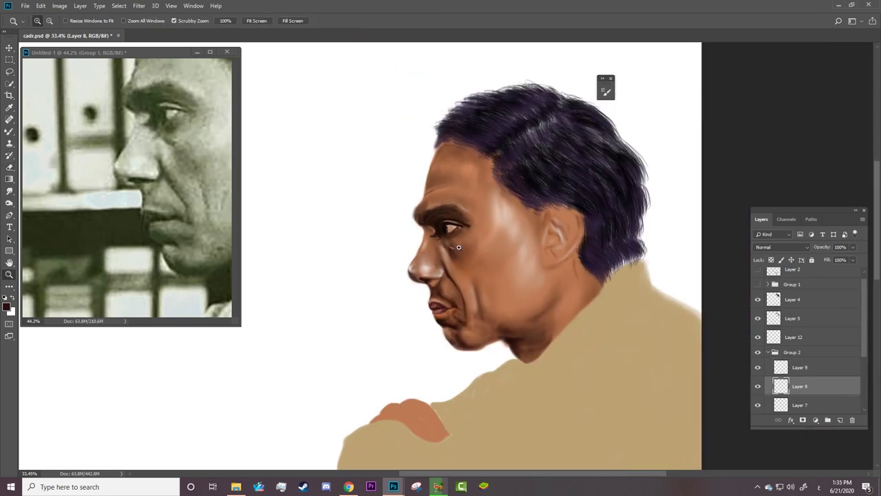
mouse_move(466, 264)
mouse_down()
mouse_move(428, 283)
mouse_move(396, 282)
mouse_up()
scroll(805, 344, down, 3)
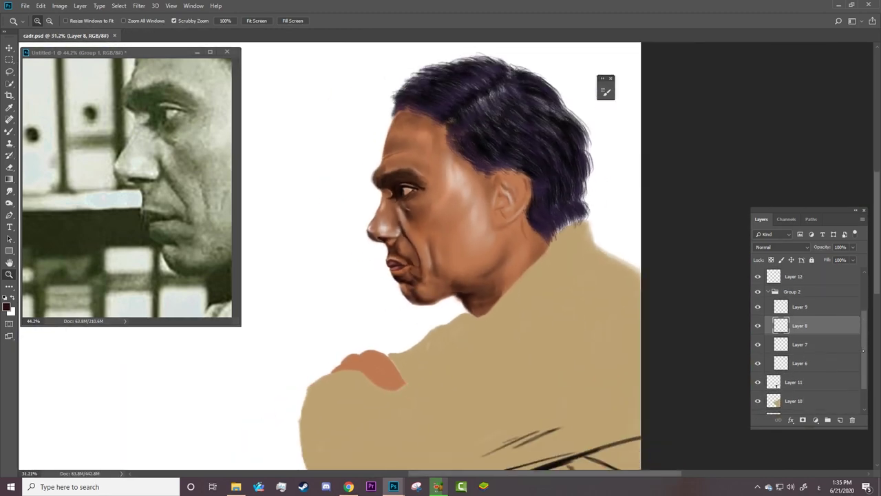
click(769, 293)
click(798, 367)
Step: Hide Layer 2, load the Mixer Brush with light brown, and set smoothing to 100%
scroll(805, 330, up, 2)
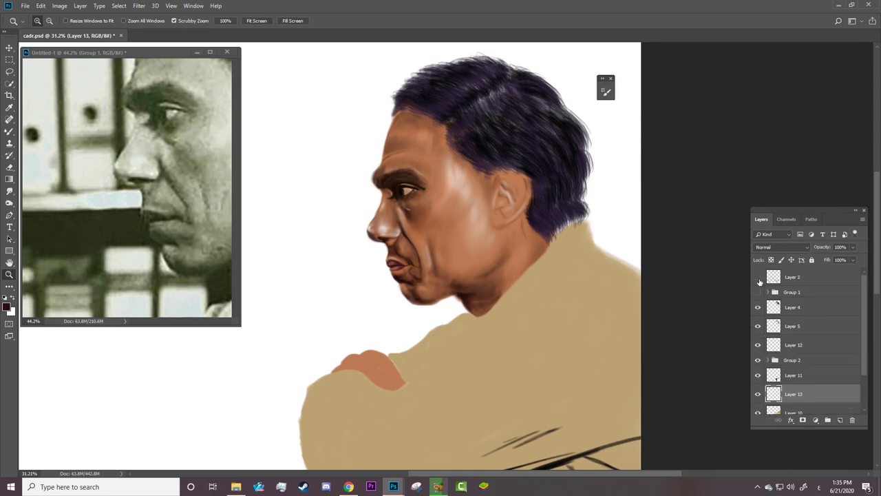
click(757, 277)
scroll(481, 344, up, 5)
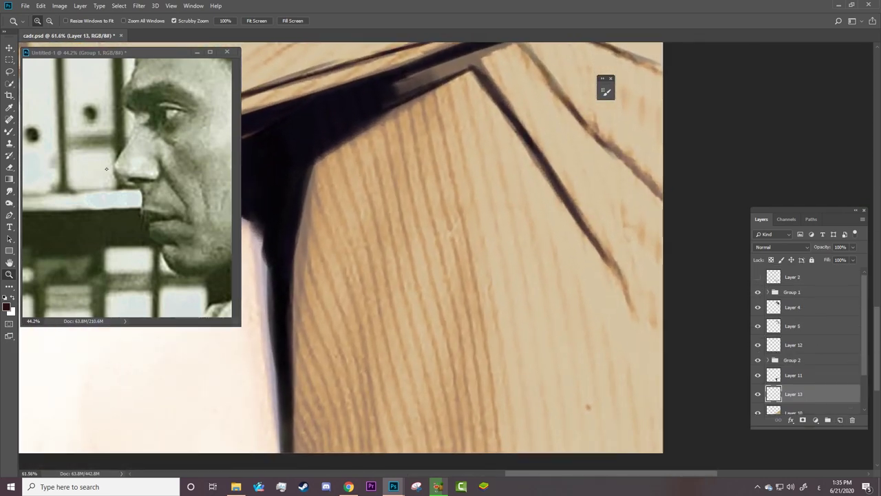
key(b)
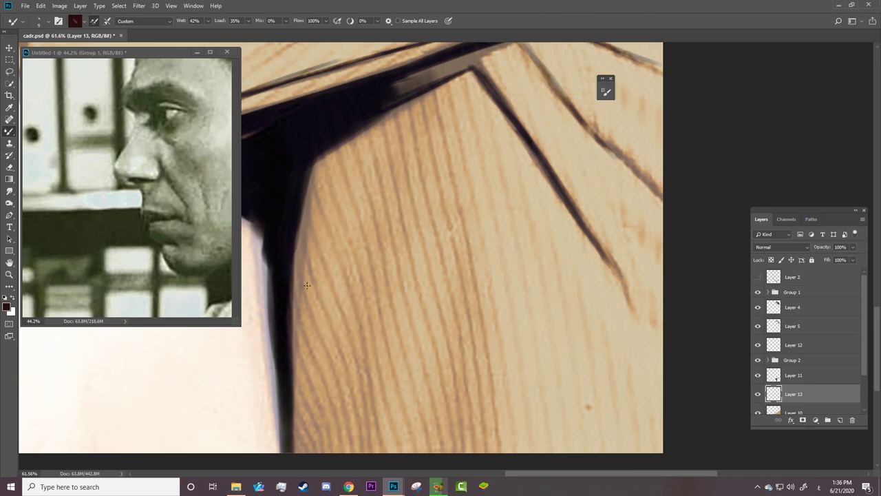
alt+click(421, 123)
click(424, 289)
click(370, 20)
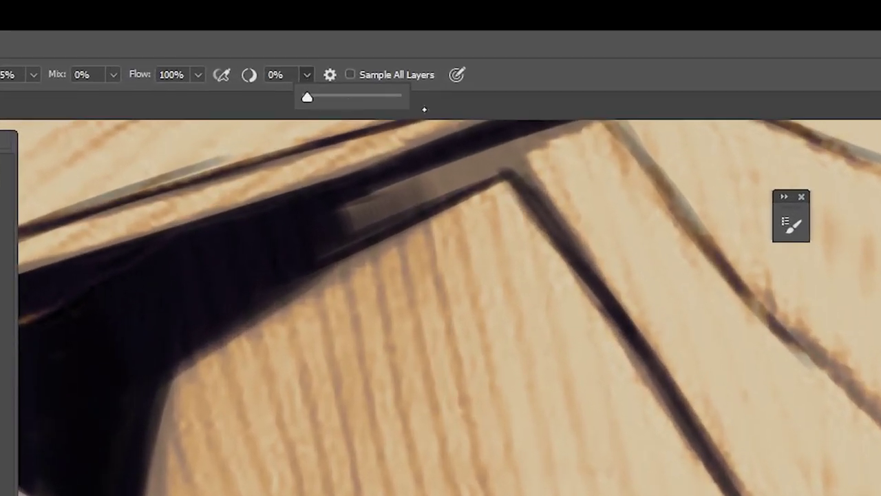
drag(375, 31, 418, 31)
click(422, 232)
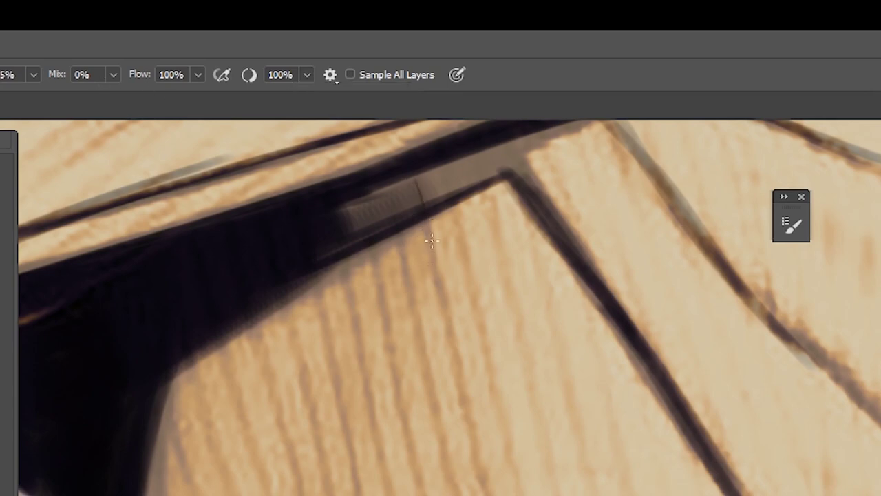
Step: Choose a 39 px brush with 74% hardness
right_click(431, 240)
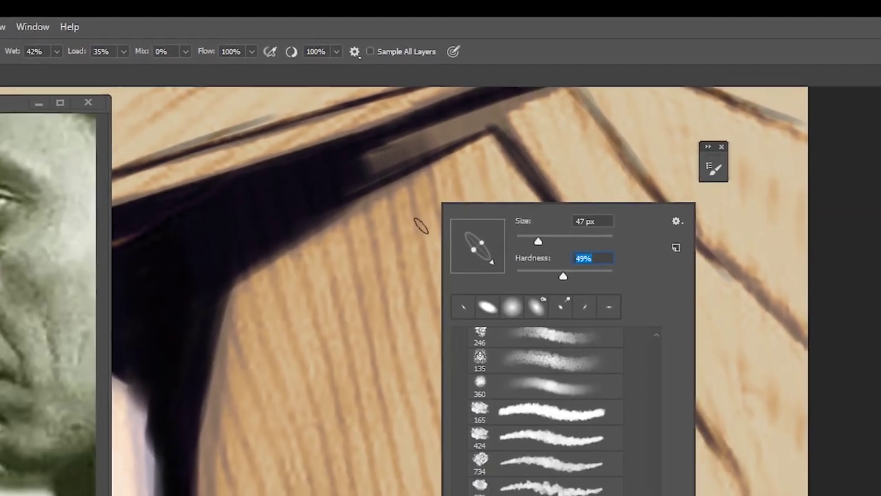
click(510, 476)
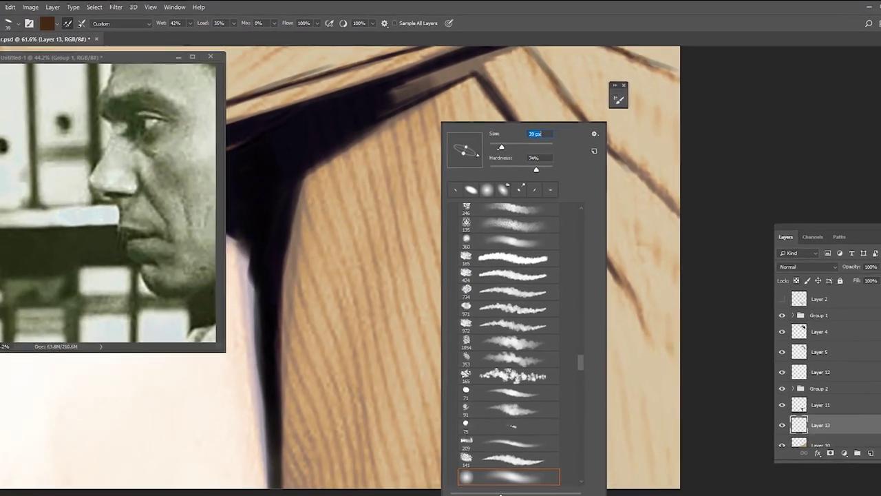
key(Return)
right_click(432, 84)
key(Return)
Step: Paint two dark brown stripes down the coat, redoing an overlong first stroke
mouse_move(432, 68)
mouse_down()
mouse_move(485, 318)
mouse_move(500, 461)
mouse_up()
key(ctrl+z)
key(ctrl+z)
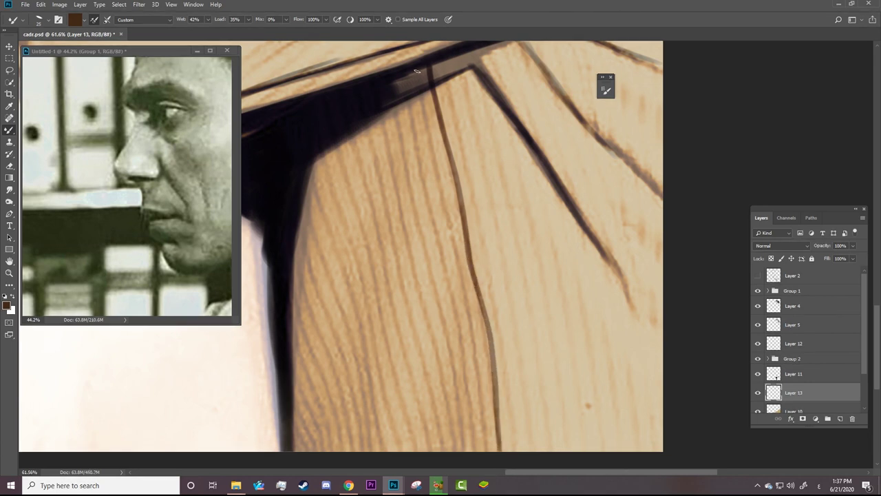
mouse_move(416, 71)
mouse_down()
mouse_move(459, 268)
mouse_move(485, 455)
mouse_up()
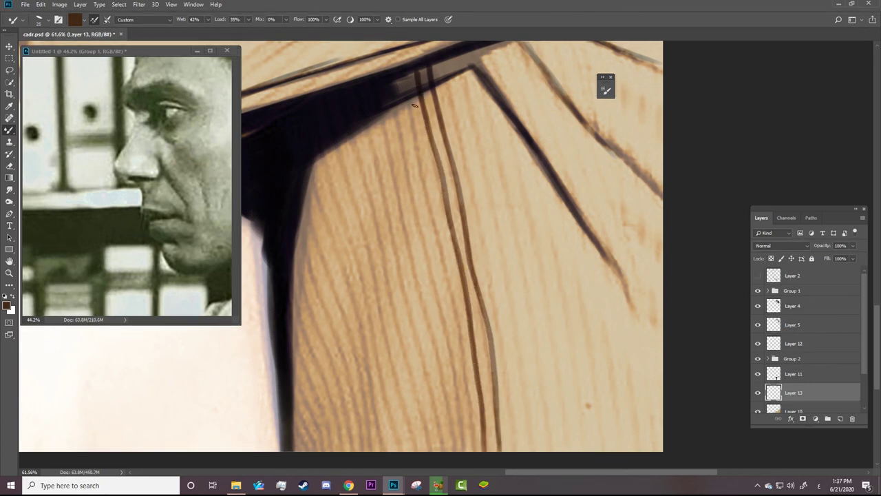
drag(415, 105, 478, 447)
Step: Zoom in on the sleeve and set the Mixer Brush paint mix to 2%
key(z)
drag(475, 324, 427, 325)
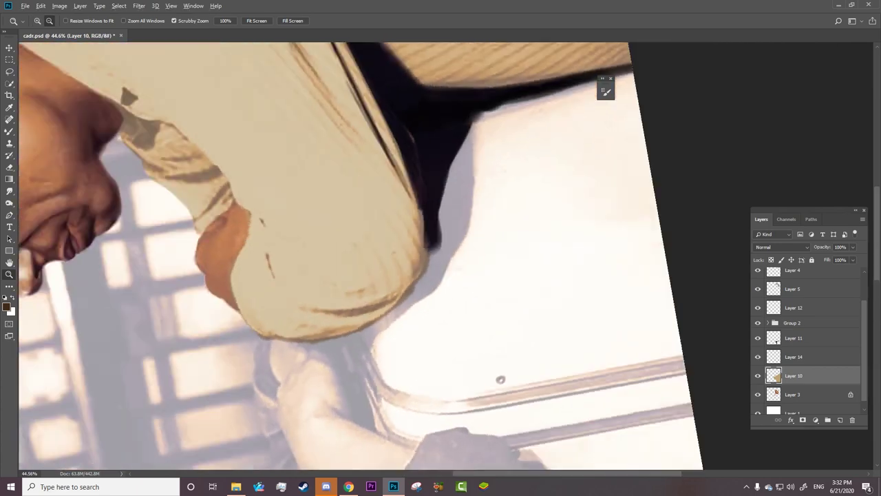
mouse_move(500, 379)
mouse_down()
mouse_move(472, 302)
mouse_move(589, 88)
mouse_up()
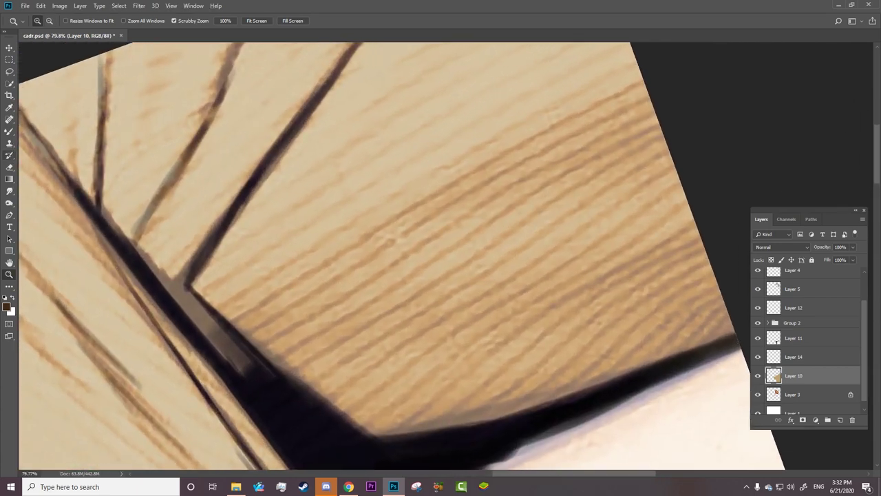
key(b)
click(286, 20)
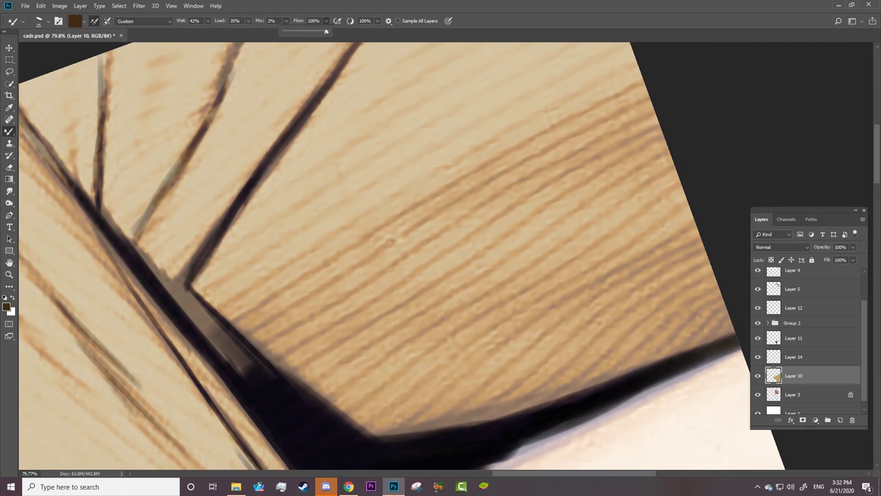
click(365, 21)
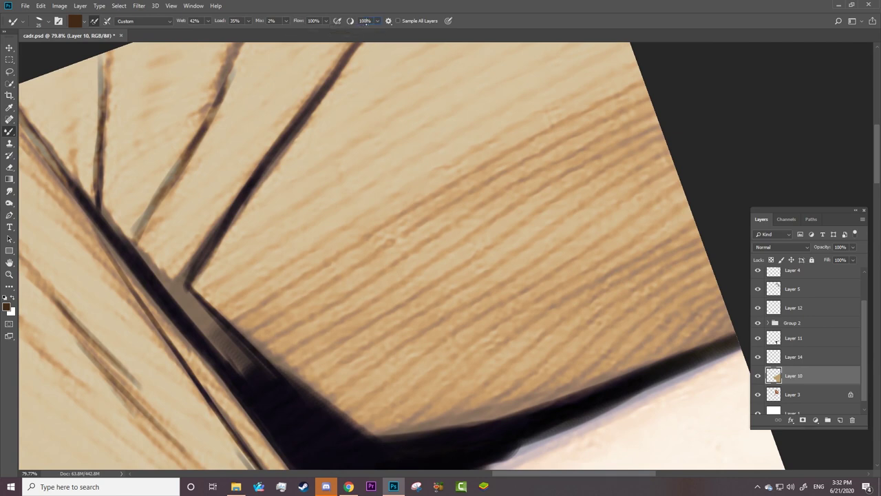
Step: Select Layer 14 and paint the first long diagonal stripes across the sleeve
click(795, 358)
drag(202, 293, 624, 65)
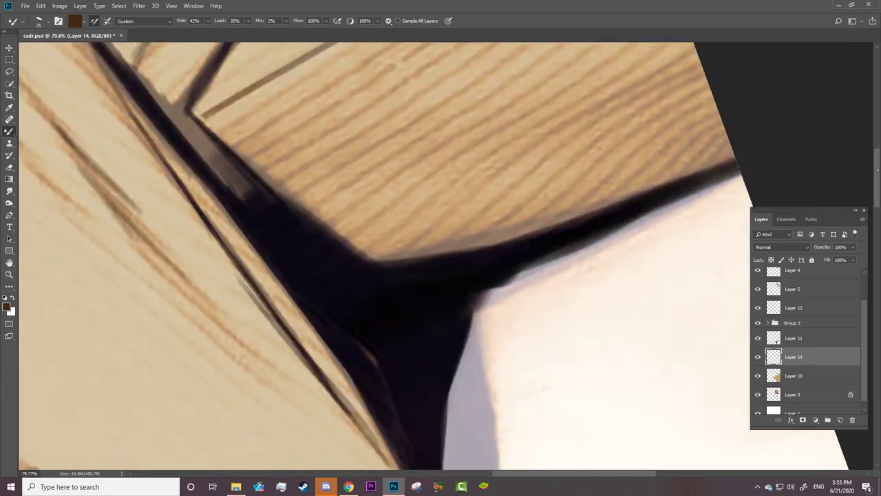
key(ctrl+z)
drag(185, 329, 623, 74)
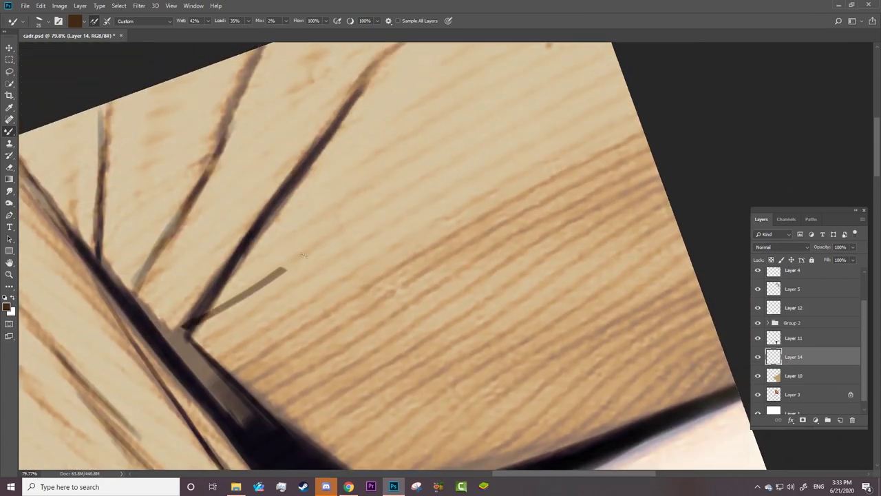
drag(194, 347, 655, 85)
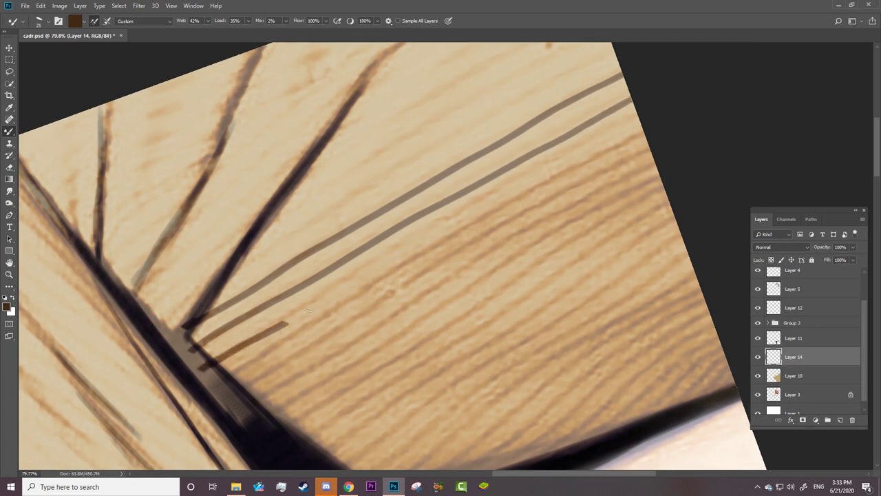
drag(205, 365, 645, 125)
key(ctrl+z)
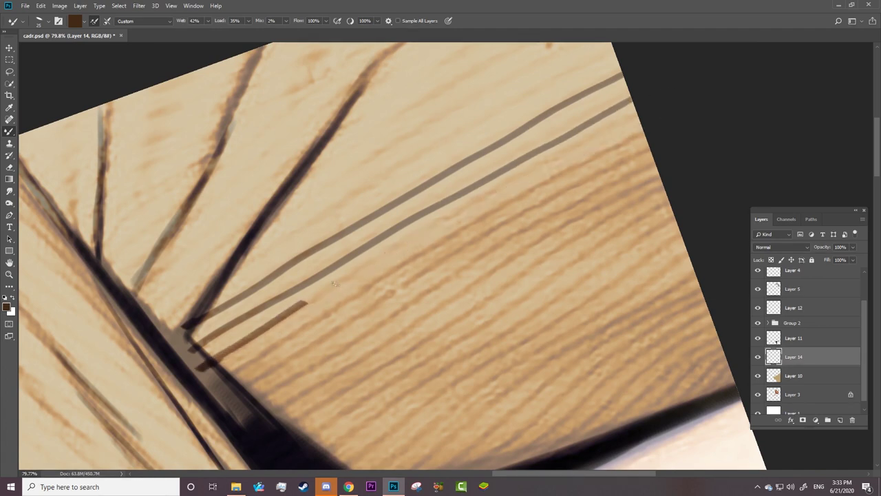
drag(199, 370, 424, 244)
key(ctrl+z)
Step: Add more parallel diagonal stripes lower on the sleeve, extending to its edge
mouse_move(242, 343)
mouse_down()
mouse_move(403, 240)
mouse_move(641, 119)
mouse_up()
mouse_move(224, 381)
mouse_down()
mouse_move(480, 222)
mouse_move(646, 141)
mouse_up()
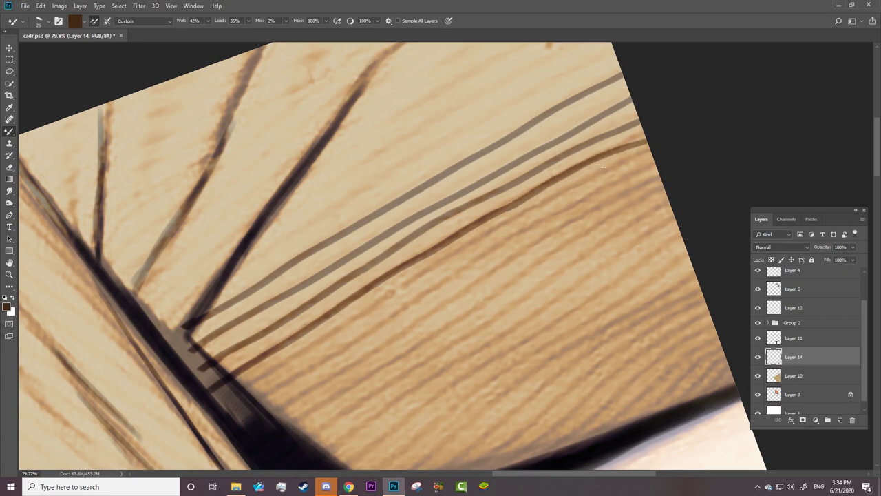
mouse_move(241, 385)
mouse_down()
mouse_move(613, 166)
mouse_move(653, 150)
mouse_up()
mouse_move(234, 413)
mouse_down()
mouse_move(379, 313)
mouse_move(408, 307)
mouse_move(665, 161)
mouse_up()
mouse_move(238, 437)
mouse_down()
mouse_move(543, 241)
mouse_move(644, 188)
mouse_up()
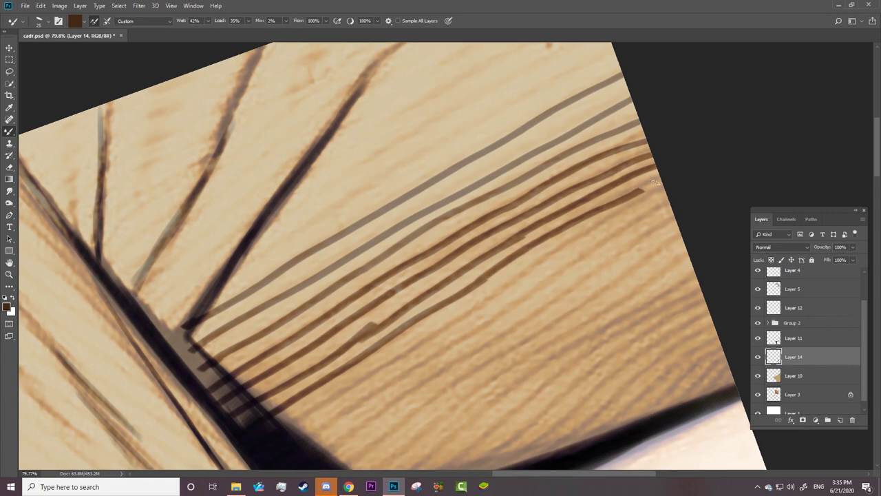
key(ctrl+z)
drag(475, 282, 662, 180)
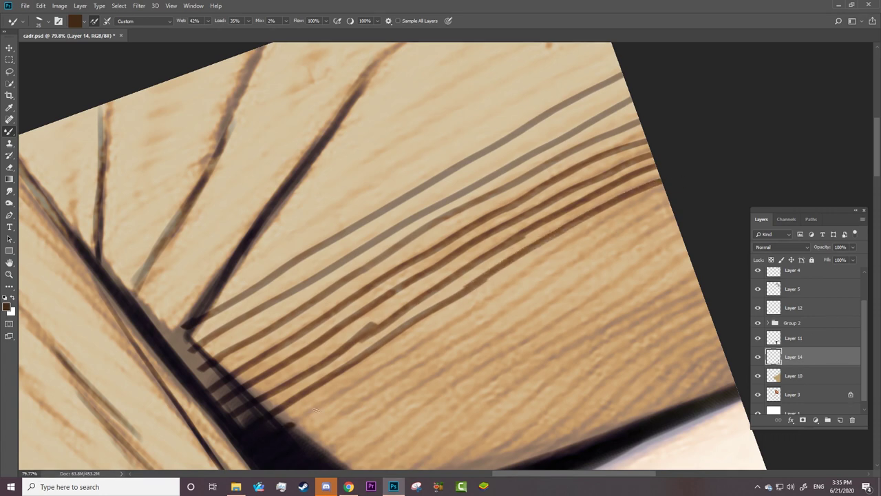
drag(313, 410, 638, 205)
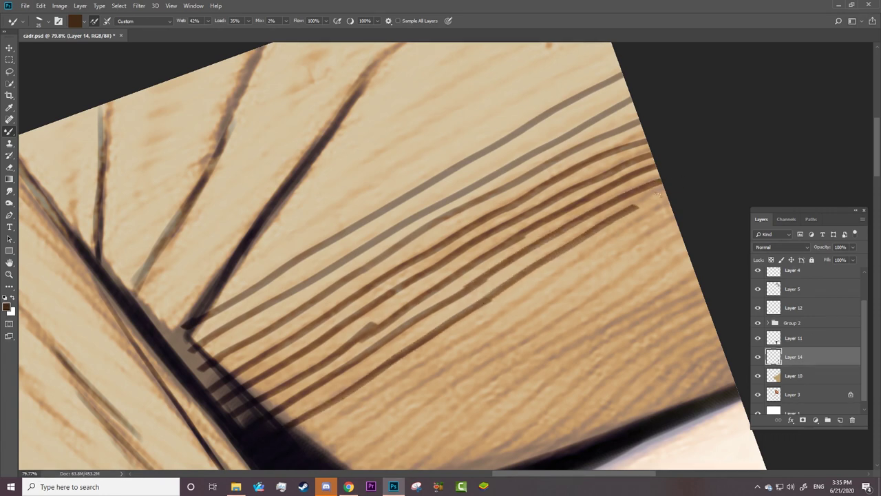
Step: Paint further long stripes to the sleeve edge and erase an overshooting end
scroll(657, 196, down, 5)
mouse_move(306, 288)
mouse_down()
mouse_move(539, 143)
mouse_move(671, 47)
mouse_up()
drag(322, 303, 678, 65)
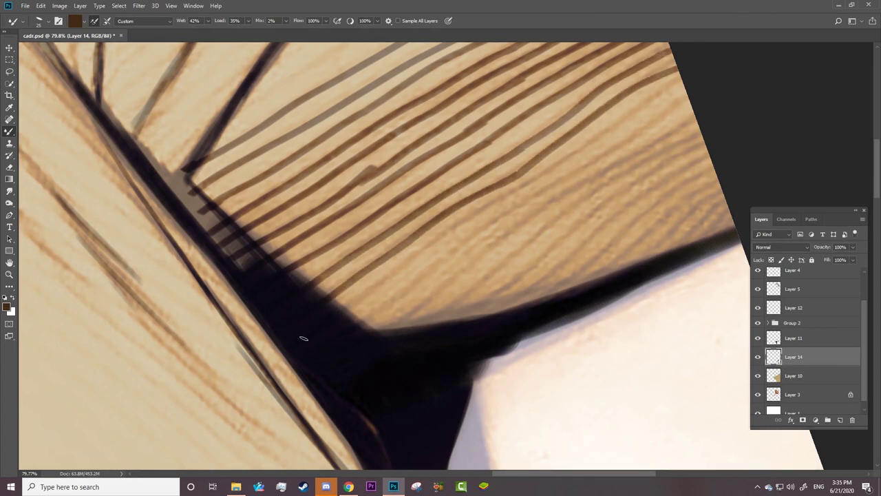
drag(344, 311, 682, 76)
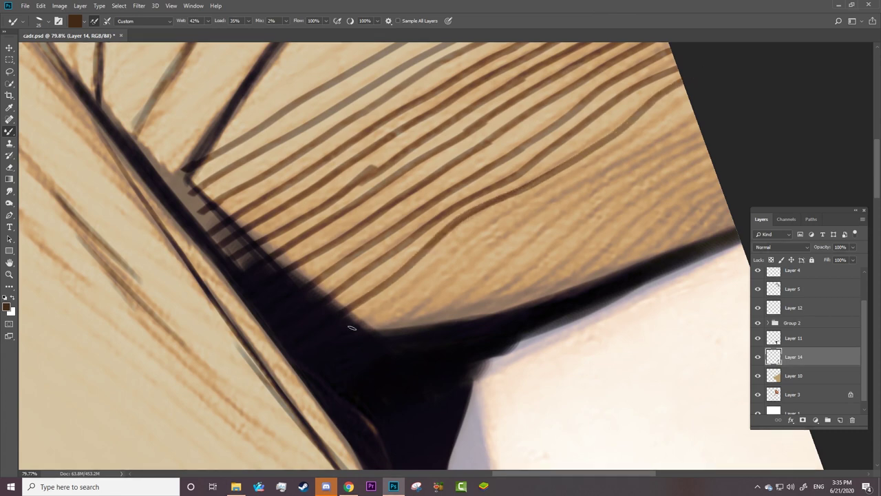
mouse_move(352, 327)
mouse_down()
mouse_move(544, 196)
mouse_move(623, 156)
mouse_move(547, 196)
mouse_up()
key(e)
mouse_move(590, 173)
mouse_down()
mouse_move(516, 210)
mouse_move(720, 83)
mouse_up()
Step: Paint another long stripe up the sleeve, erasing leftover paint near its end
key(b)
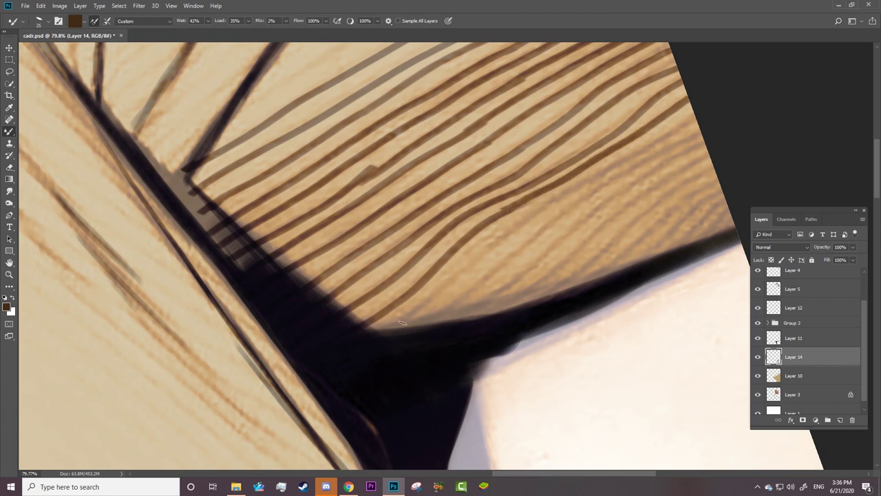
mouse_move(380, 330)
mouse_down()
mouse_move(523, 222)
mouse_move(660, 150)
mouse_move(697, 114)
mouse_move(622, 174)
mouse_up()
key(e)
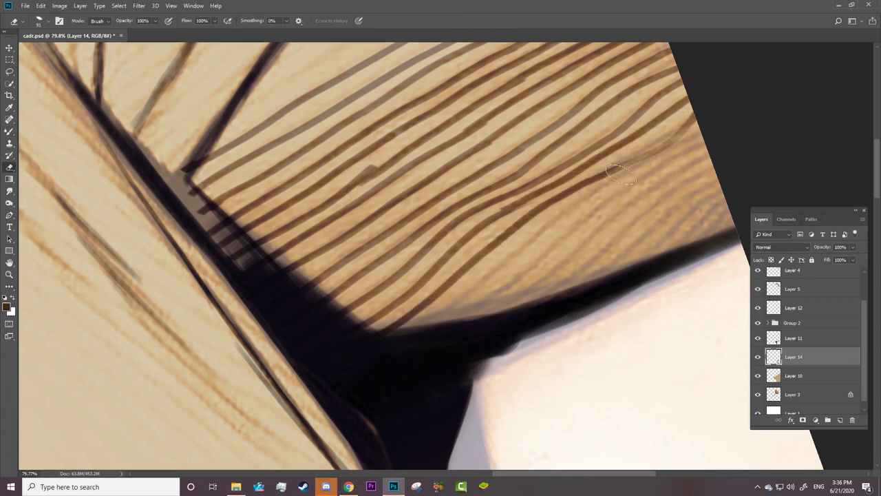
mouse_move(719, 110)
mouse_down()
mouse_move(616, 177)
mouse_move(695, 112)
mouse_up()
key(b)
mouse_move(412, 333)
mouse_down()
mouse_move(624, 174)
mouse_move(707, 129)
mouse_up()
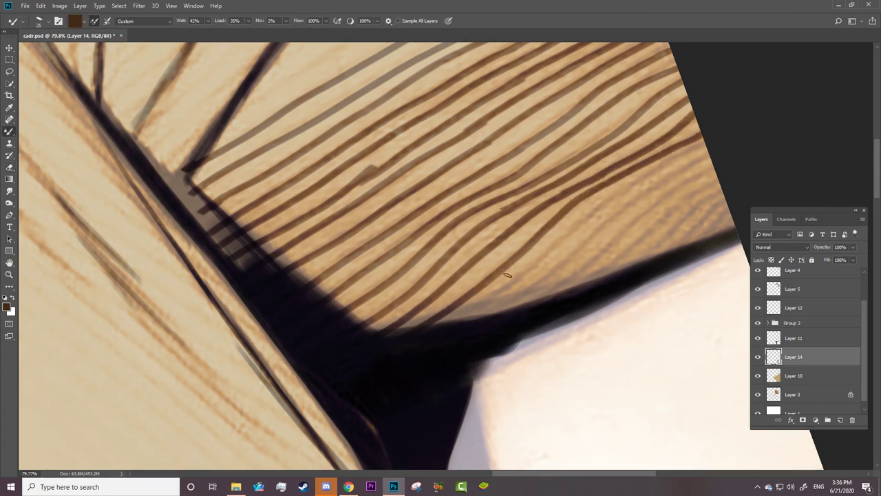
Step: Fill the area near the sleeve edge with short parallel stripes
drag(444, 324, 707, 143)
drag(496, 313, 713, 158)
drag(530, 302, 716, 171)
drag(582, 286, 719, 180)
drag(632, 268, 723, 189)
drag(677, 251, 725, 206)
drag(705, 241, 731, 209)
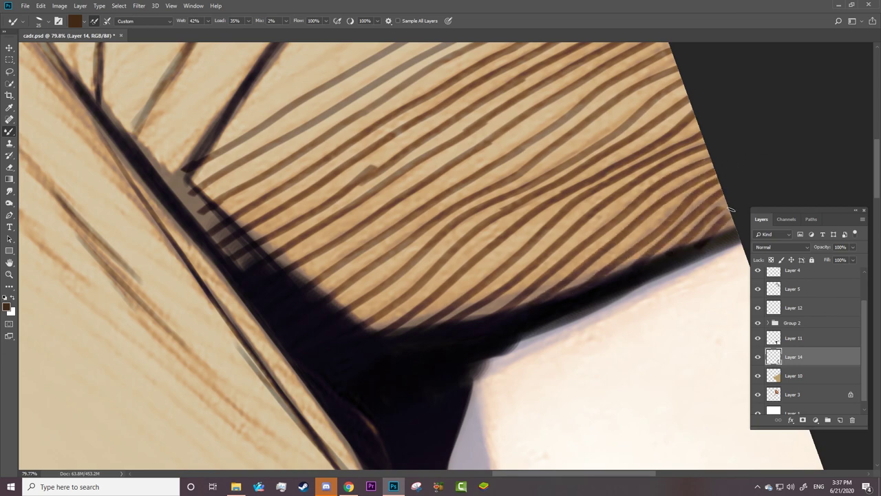
scroll(378, 255, up, 5)
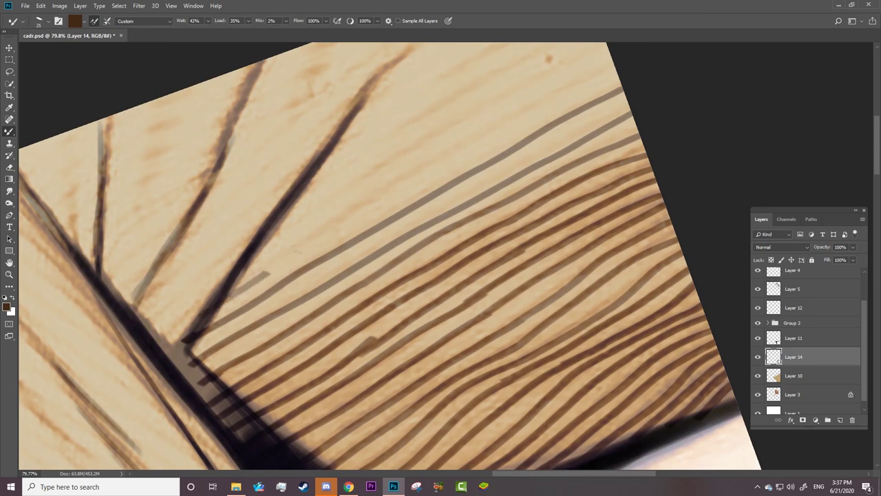
Step: Add a new layer above Layer 14 and choose a new light brown foreground colour
click(840, 419)
click(7, 307)
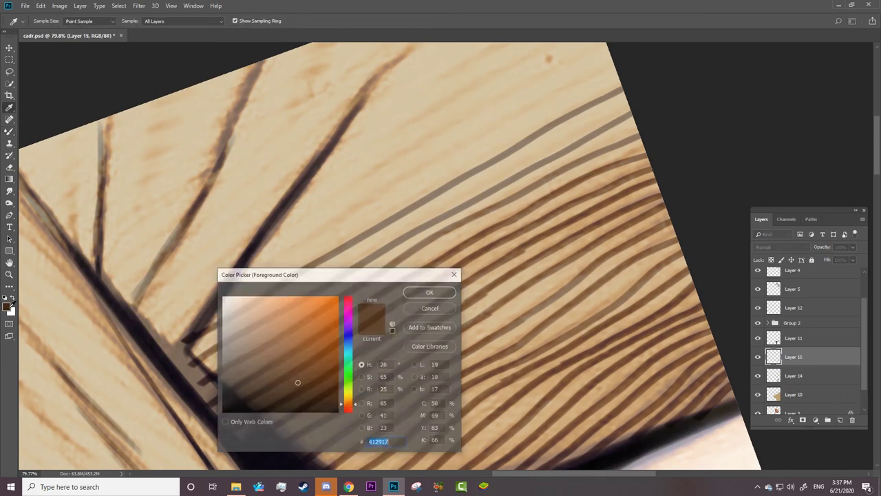
click(286, 358)
click(429, 291)
Step: Paint soft light-brown stripe strokes along the coat's folds, extending up the upper-left coat
mouse_move(186, 329)
mouse_down()
mouse_move(296, 245)
mouse_move(616, 68)
mouse_move(226, 281)
mouse_up()
drag(172, 300, 252, 240)
drag(137, 307, 296, 178)
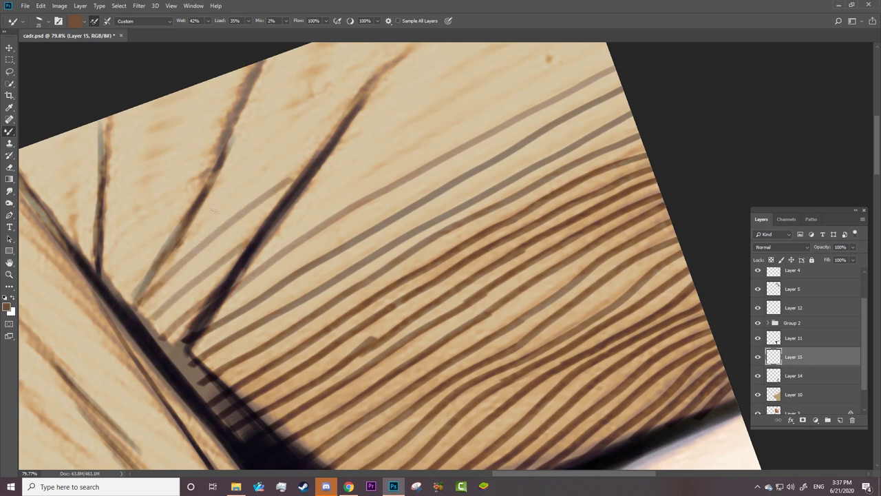
drag(182, 241, 345, 112)
drag(211, 188, 357, 96)
drag(103, 284, 178, 223)
drag(103, 257, 187, 200)
drag(101, 238, 198, 177)
drag(103, 217, 217, 148)
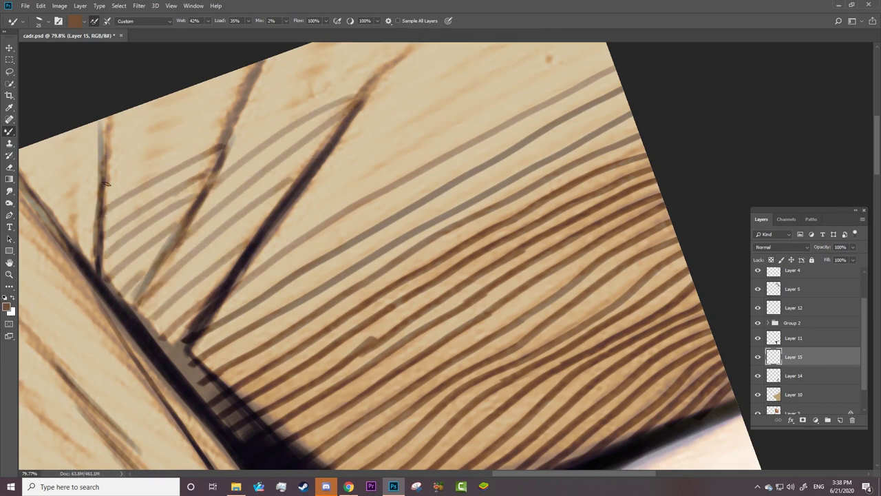
drag(105, 186, 227, 132)
drag(108, 161, 234, 116)
drag(109, 146, 238, 98)
Step: Paint stripes along the upper coat folds, with three more strokes near the top
scroll(281, 118, up, 3)
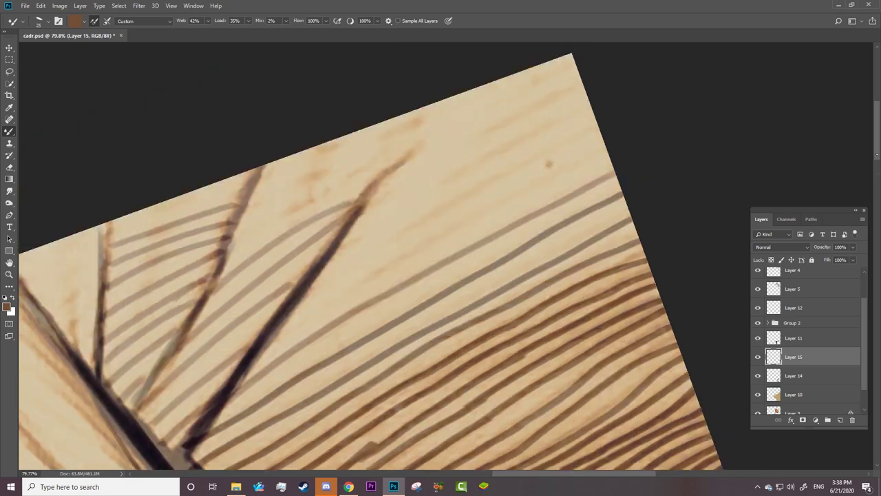
drag(261, 328, 593, 132)
mouse_move(306, 269)
mouse_down()
mouse_move(432, 190)
mouse_move(590, 110)
mouse_up()
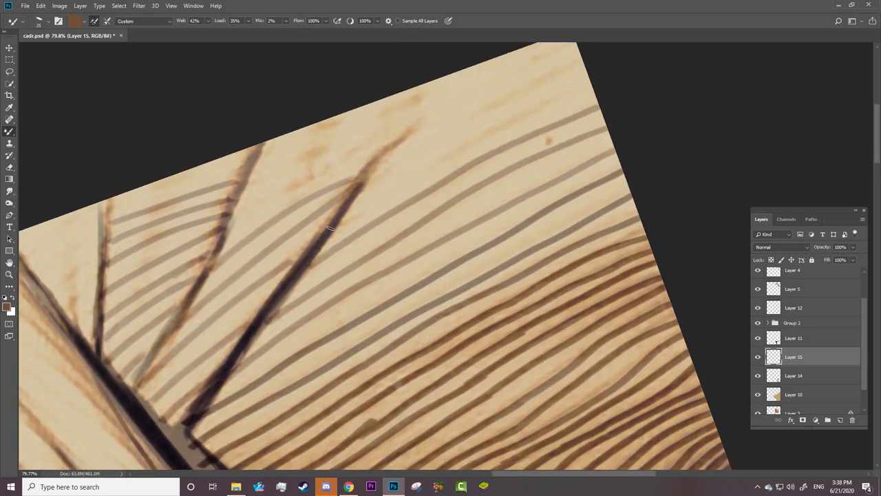
drag(327, 230, 592, 84)
drag(368, 179, 585, 59)
drag(396, 141, 542, 64)
drag(232, 225, 389, 138)
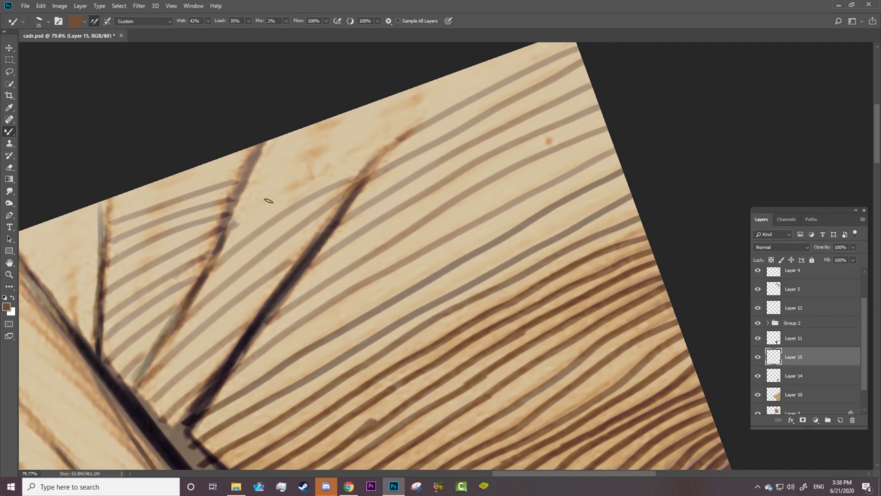
drag(274, 176, 406, 122)
drag(265, 153, 409, 104)
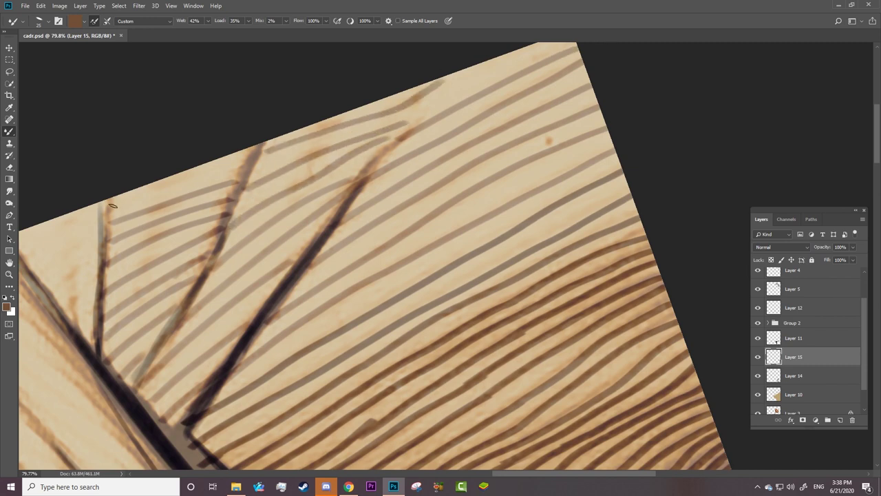
Step: Paint grey stripes left of the dark fold, then zoom out to fit the painting
scroll(457, 262, up, 3)
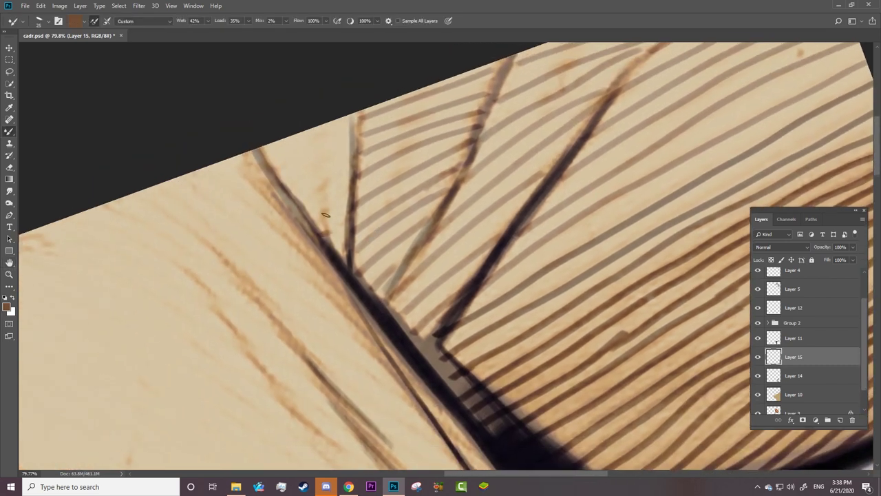
drag(314, 224, 338, 211)
mouse_move(302, 213)
mouse_down()
mouse_move(342, 194)
mouse_move(345, 178)
mouse_up()
mouse_move(285, 187)
mouse_down()
mouse_move(347, 163)
mouse_move(334, 150)
mouse_up()
drag(267, 163, 347, 134)
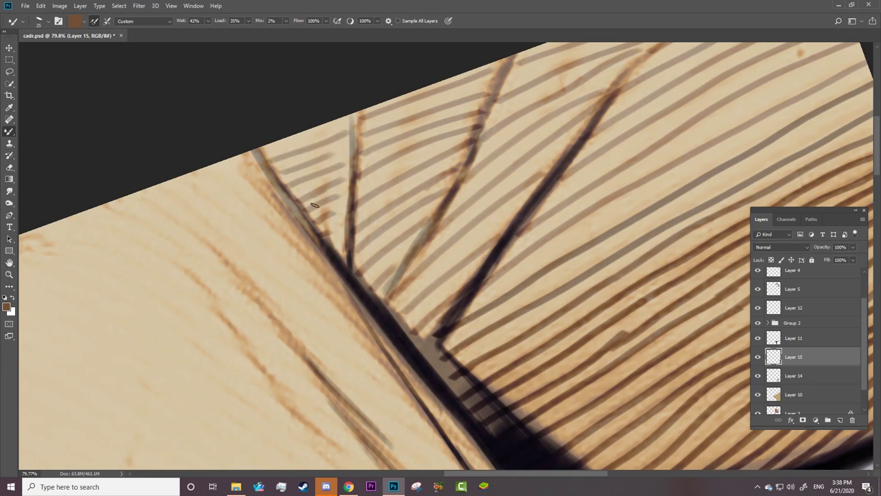
key(z)
key(ctrl+0)
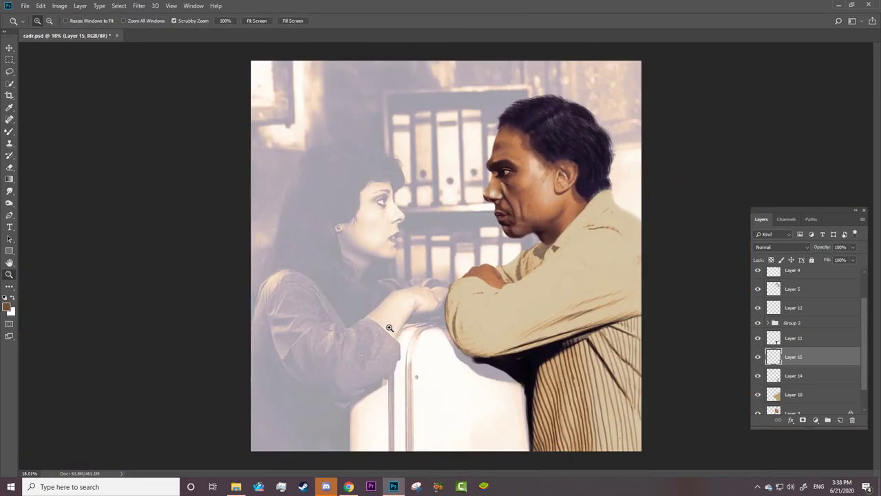
Step: Zoom into the elbow and darken and smudge the sleeve's lower edge with the Mixer Brush
mouse_move(388, 328)
mouse_down()
mouse_move(440, 327)
mouse_move(386, 328)
mouse_up()
drag(619, 354, 681, 355)
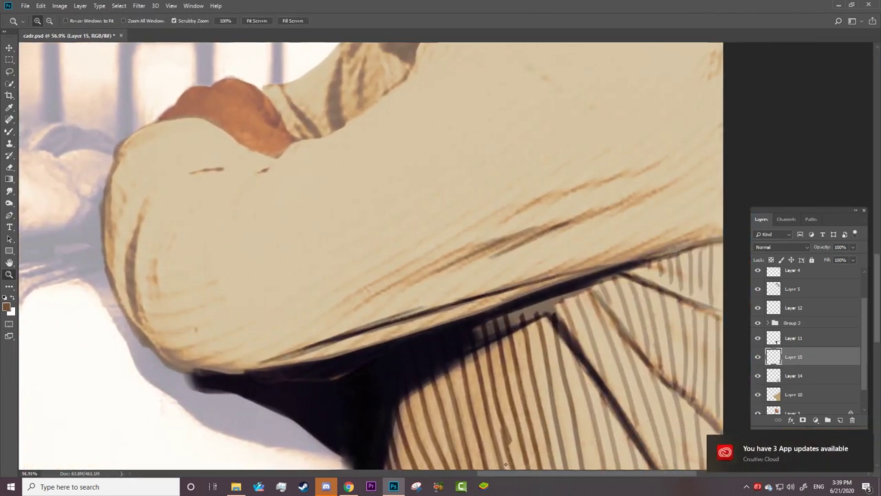
drag(681, 301, 709, 301)
key(b)
drag(165, 377, 262, 332)
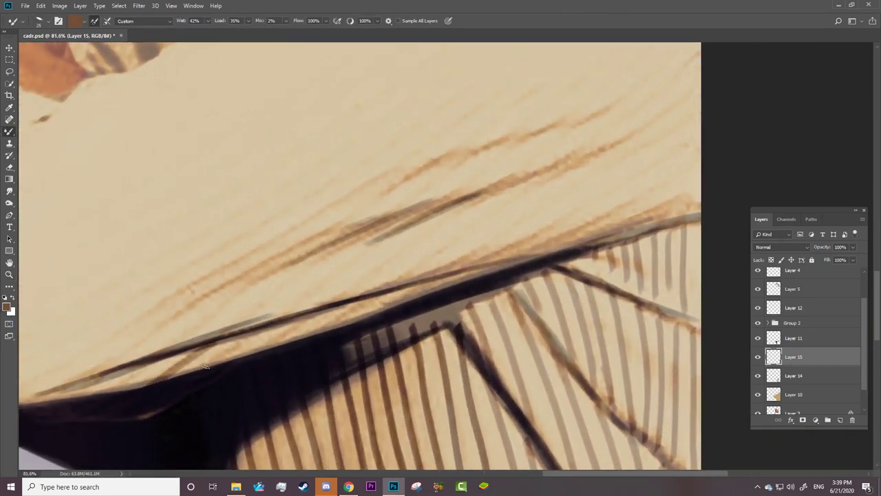
drag(90, 392, 531, 240)
Step: Paint diagonal stripe strokes across the middle and upper sleeve
mouse_move(586, 229)
mouse_down()
mouse_move(668, 183)
mouse_move(685, 195)
mouse_up()
drag(633, 229, 694, 205)
drag(69, 379, 327, 233)
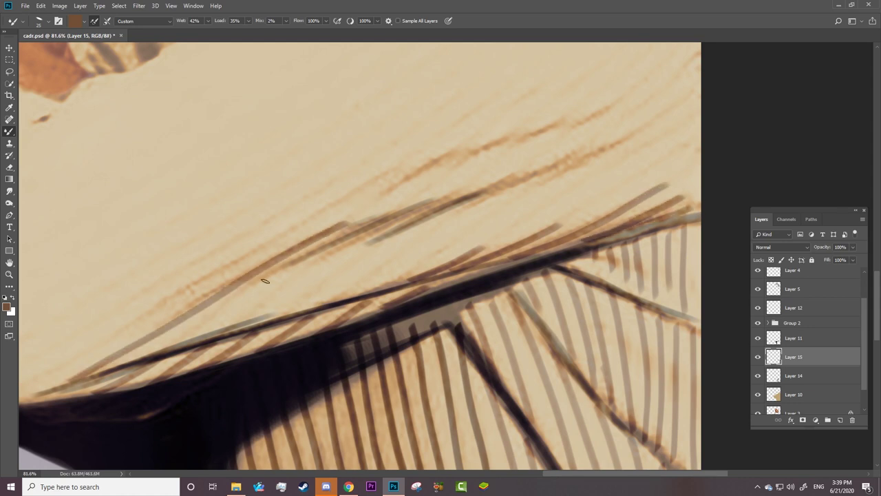
drag(260, 282, 448, 197)
drag(303, 270, 529, 172)
drag(451, 222, 524, 171)
mouse_move(528, 191)
mouse_down()
mouse_move(580, 151)
mouse_move(693, 94)
mouse_up()
mouse_move(357, 208)
mouse_down()
mouse_move(459, 152)
mouse_move(532, 128)
mouse_up()
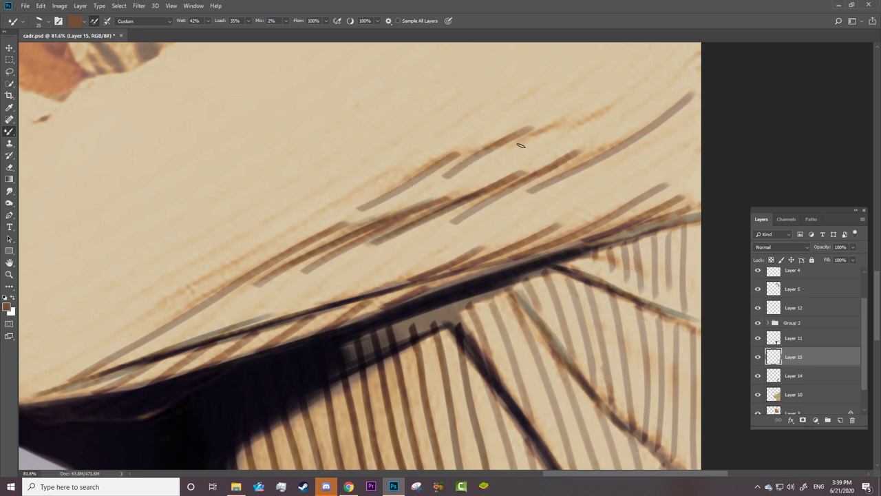
Step: Add long diagonal stripes reaching the sleeve's top and upper-left part
drag(498, 161, 584, 109)
drag(554, 144, 642, 87)
drag(63, 372, 440, 154)
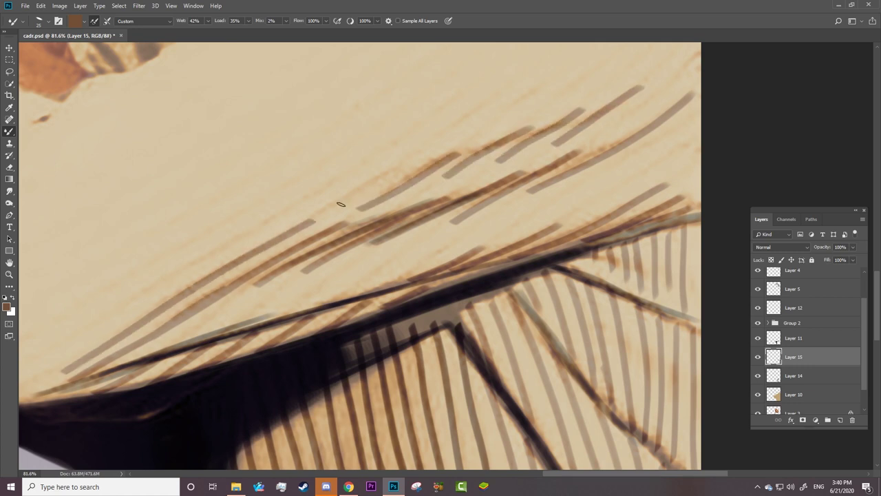
drag(350, 194, 527, 76)
drag(58, 352, 434, 130)
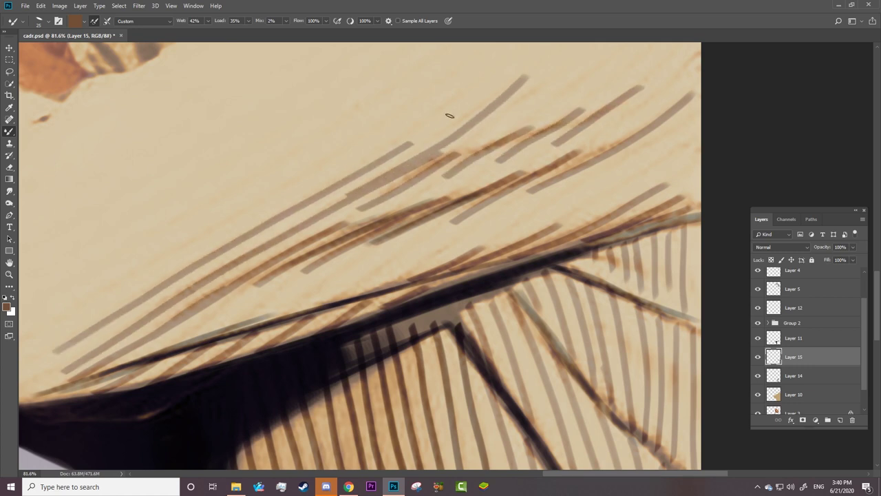
drag(73, 307, 440, 91)
drag(114, 253, 414, 90)
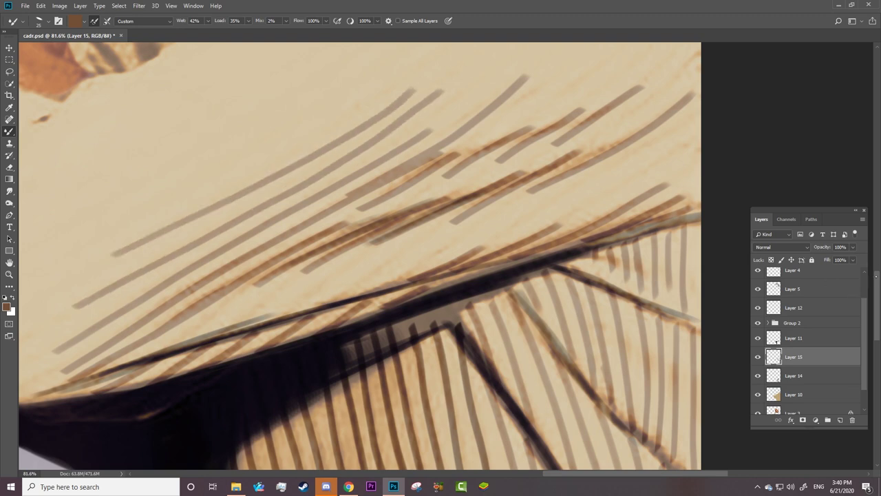
Step: Paint curved stripes continuing toward the sleeve's right edge
scroll(630, 303, up, 5)
drag(630, 303, 694, 252)
drag(589, 295, 688, 185)
drag(691, 135, 665, 194)
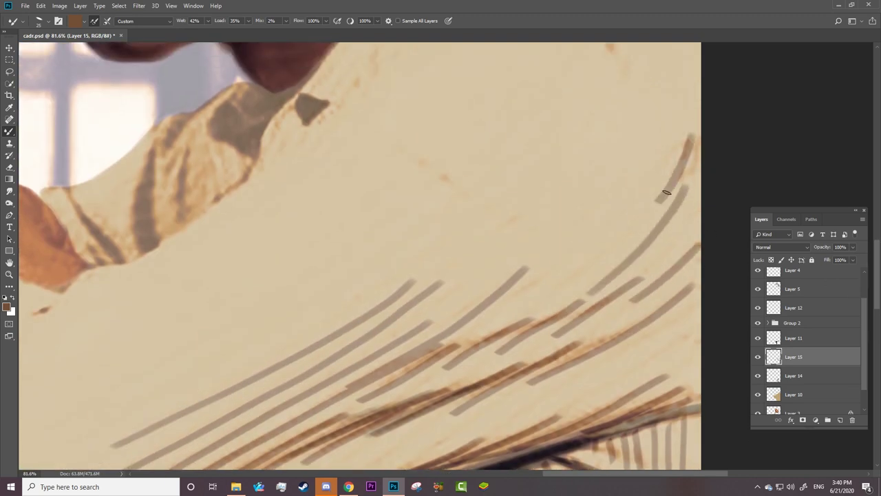
drag(528, 310, 634, 225)
scroll(796, 294, up, 2)
Step: Lower Group 1's opacity, adjust its visible reference layers, and select Layer 15
click(798, 292)
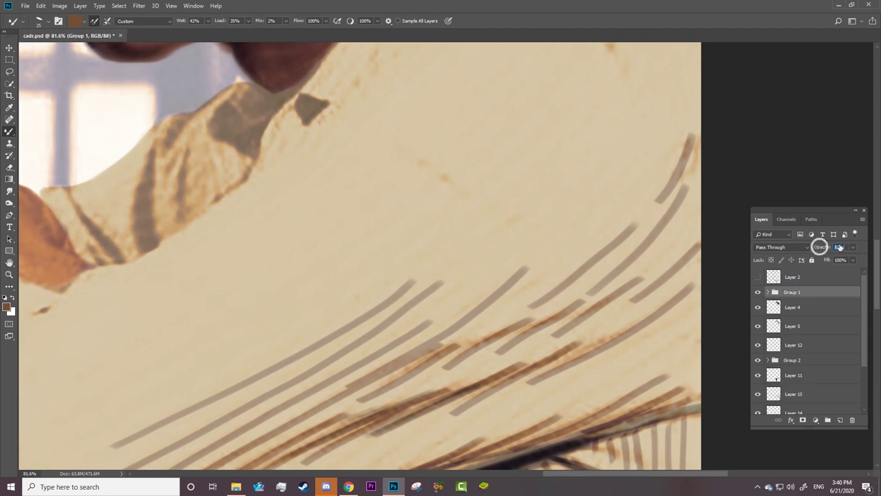
mouse_move(819, 247)
mouse_down()
mouse_move(812, 259)
mouse_move(821, 253)
mouse_up()
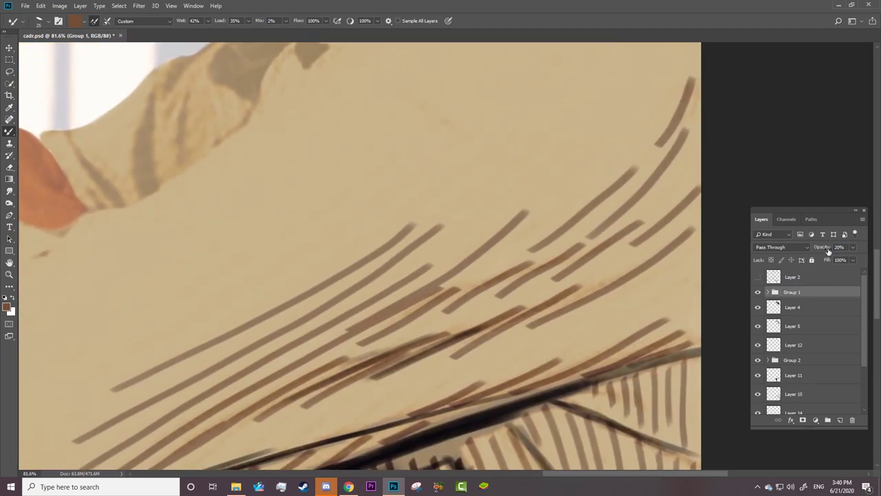
click(767, 293)
click(758, 326)
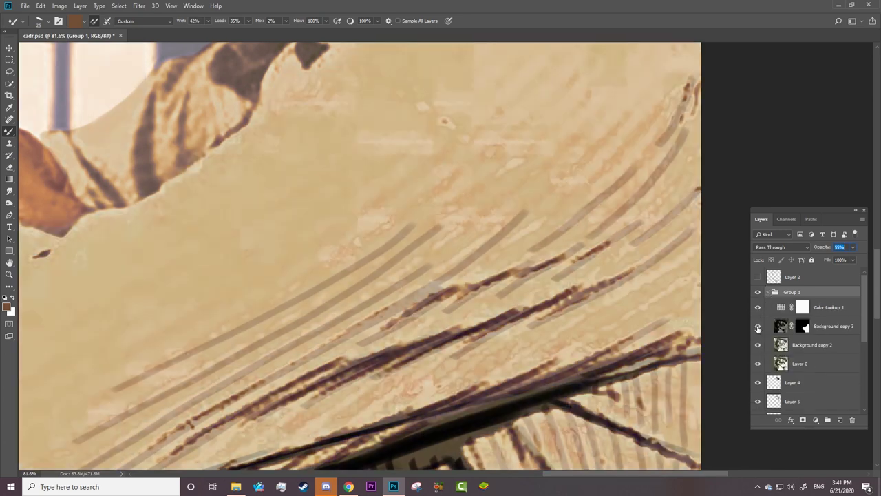
click(767, 293)
scroll(805, 344, down, 2)
click(794, 362)
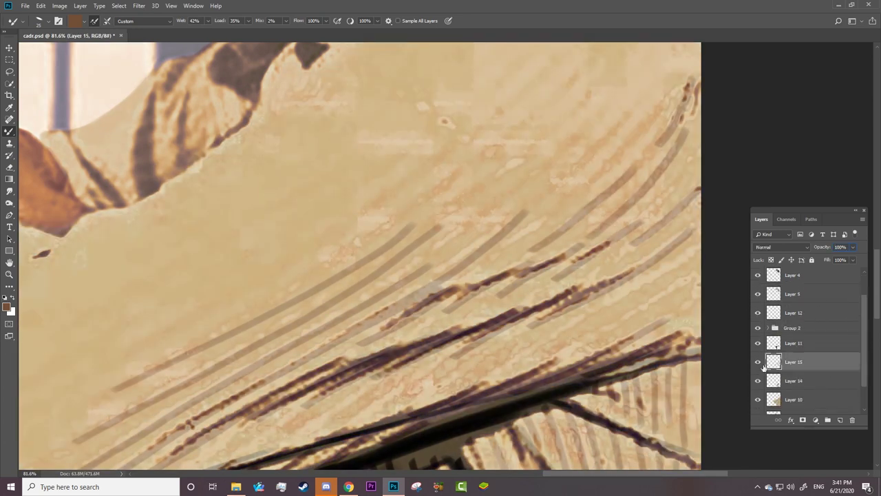
Step: Paint long grey stripes across the sleeve and along its upper crease
drag(229, 321, 492, 151)
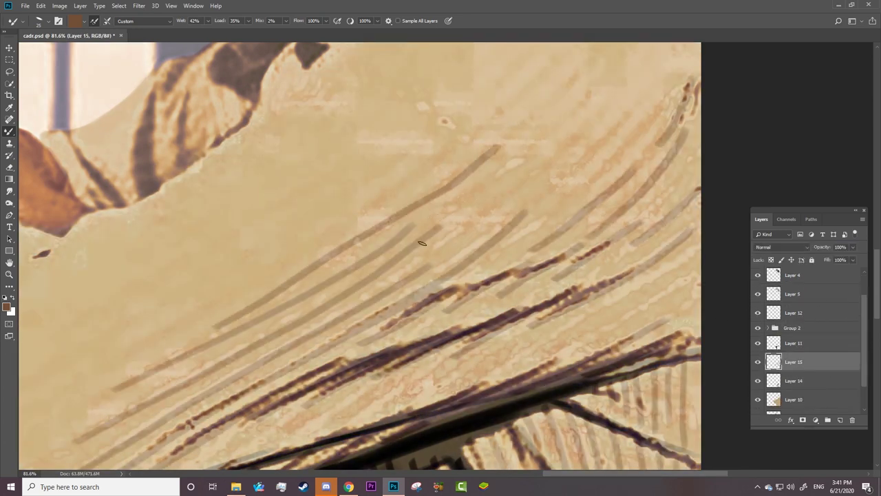
mouse_move(526, 219)
mouse_down()
mouse_move(613, 149)
mouse_move(671, 85)
mouse_up()
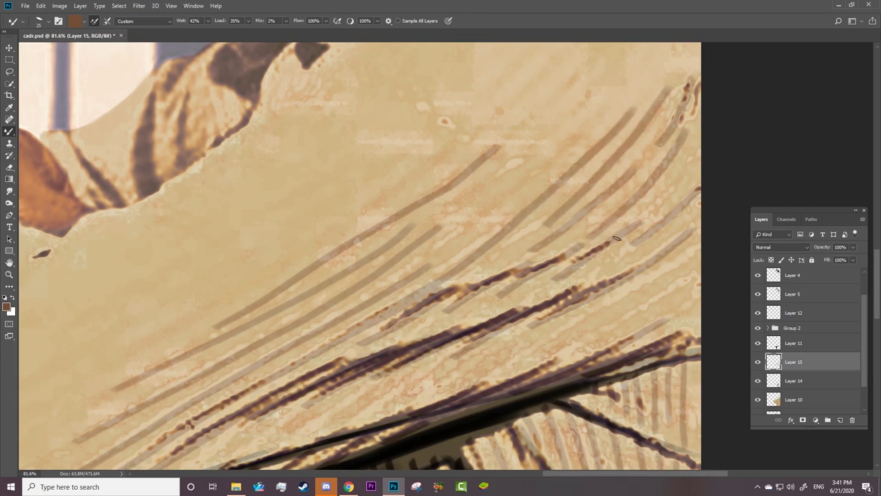
drag(627, 227, 693, 159)
scroll(439, 339, left, 1)
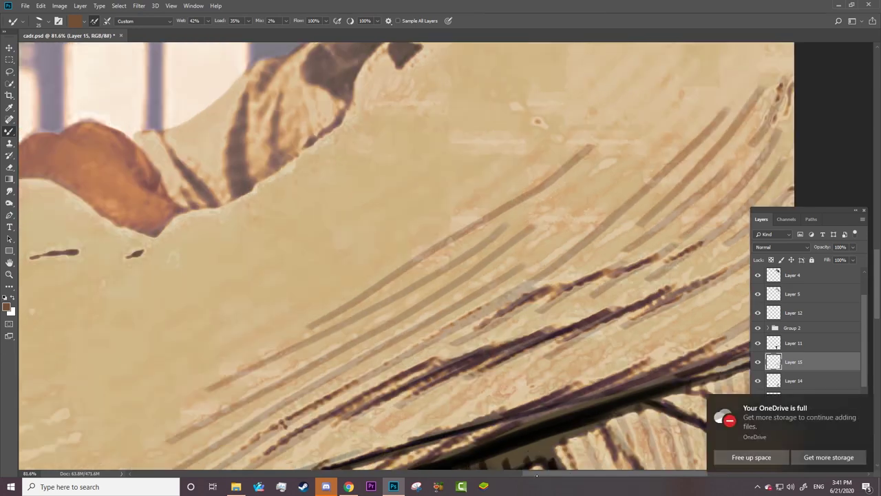
scroll(439, 339, left, 5)
drag(272, 273, 344, 251)
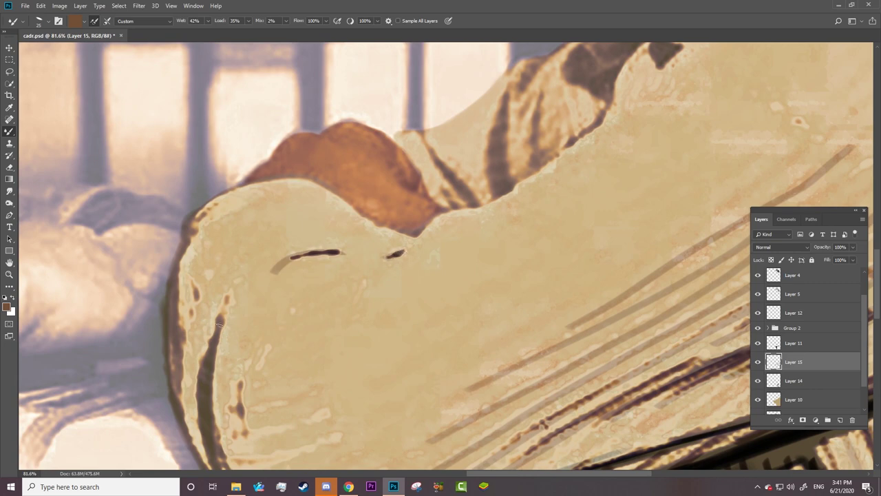
Step: Darken the sleeve's bottom edge and add thin stacked stripes on the lower and left sleeve
scroll(415, 346, down, 3)
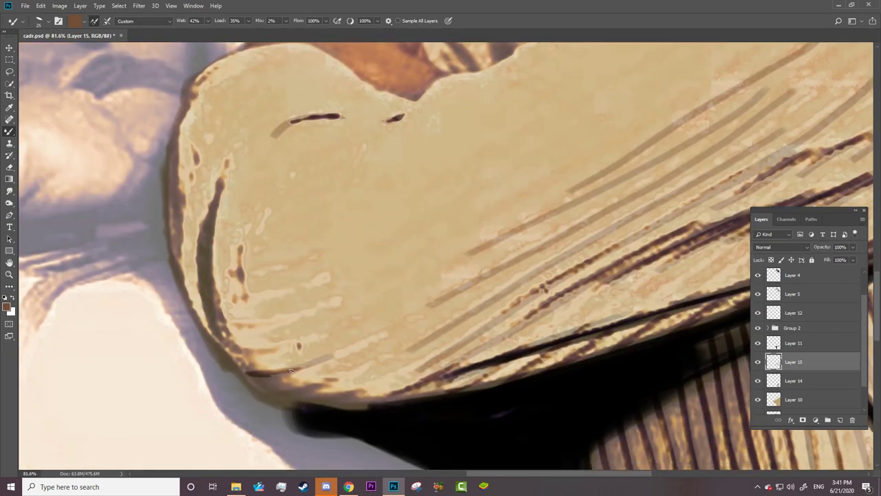
drag(251, 377, 341, 369)
drag(277, 393, 466, 348)
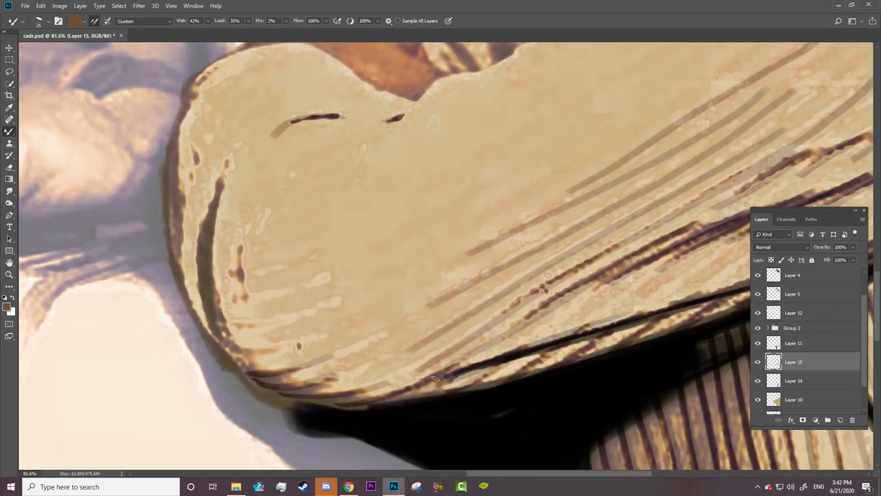
drag(402, 352, 651, 214)
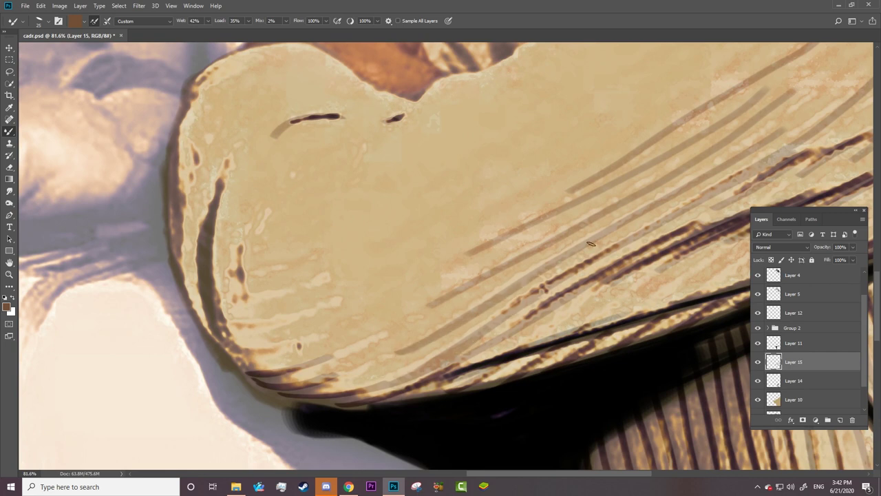
drag(333, 373, 506, 270)
drag(240, 274, 324, 249)
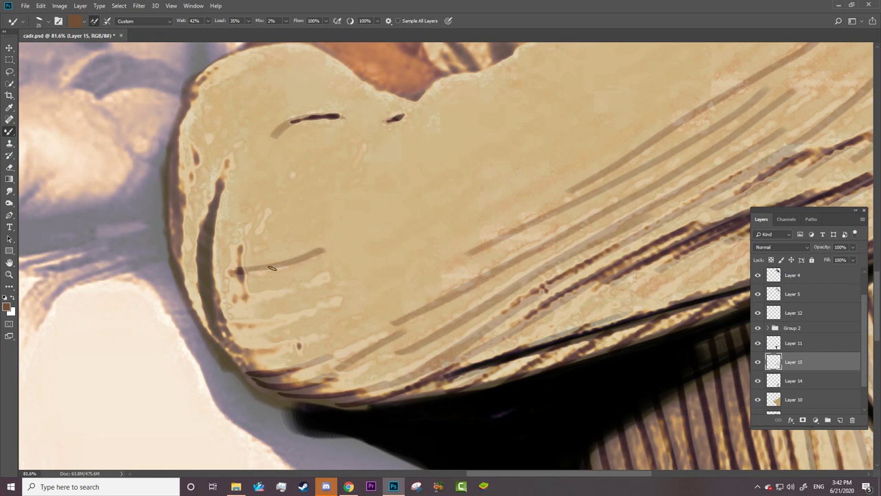
drag(231, 298, 329, 274)
drag(226, 322, 333, 303)
drag(231, 348, 321, 337)
Step: Darken the sleeve's lower-left and left outer outlines
drag(282, 382, 260, 379)
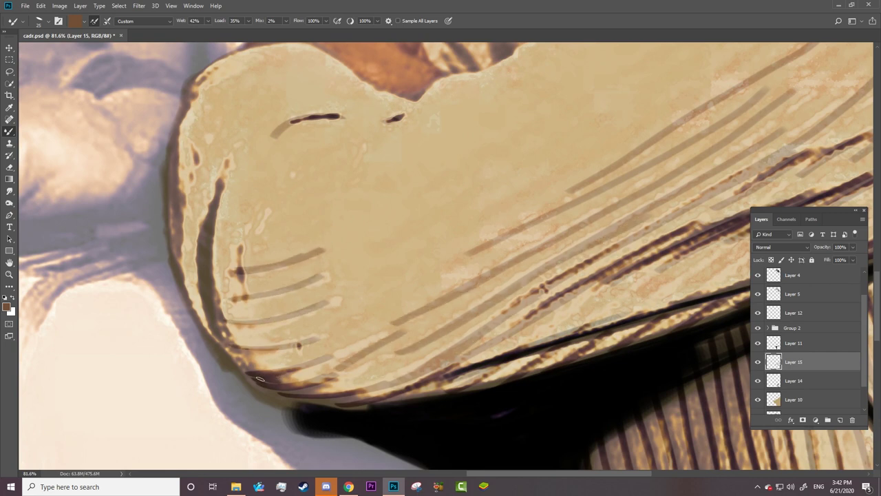
drag(223, 170, 227, 336)
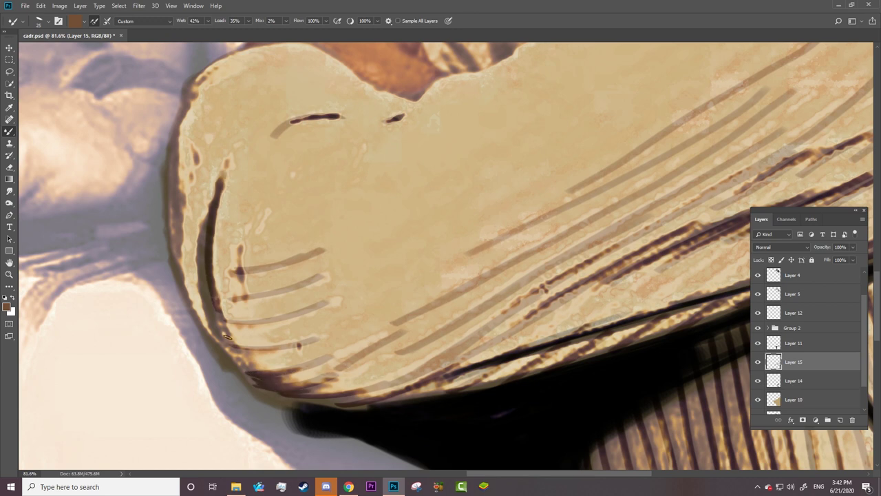
drag(205, 234, 216, 328)
drag(178, 136, 175, 248)
drag(176, 189, 180, 277)
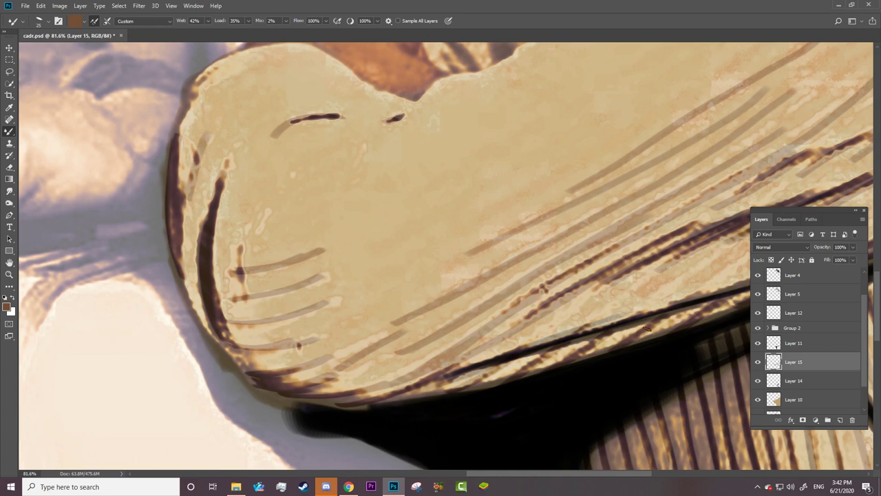
scroll(647, 329, up, 5)
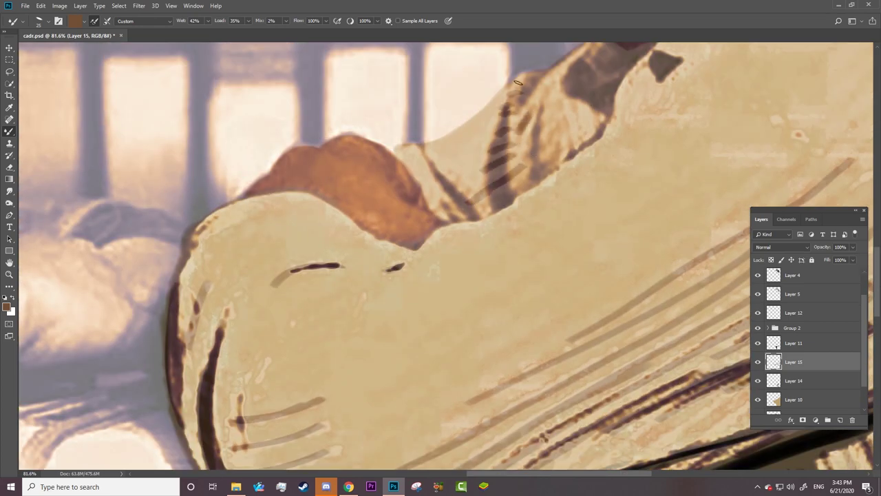
Step: Ink dark lines at the hand, the sleeve fold, the upper-left edge and the collar
drag(463, 194, 467, 217)
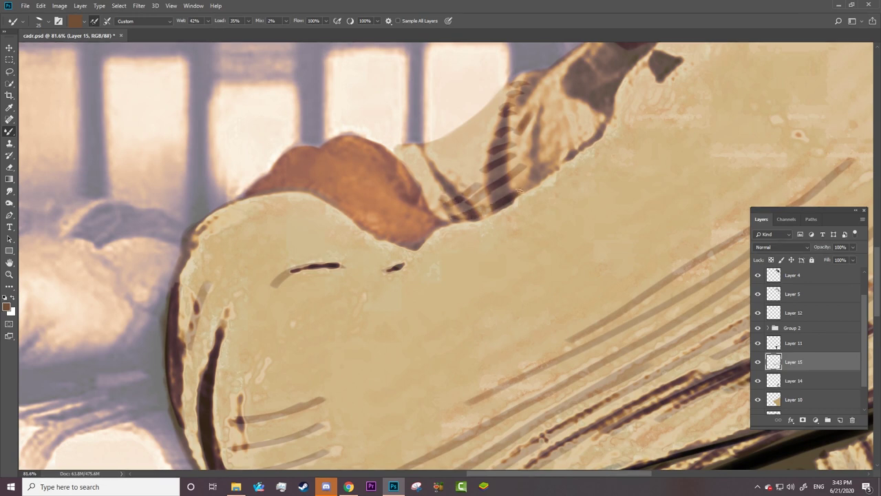
mouse_move(518, 191)
mouse_down()
mouse_move(548, 166)
mouse_move(545, 126)
mouse_up()
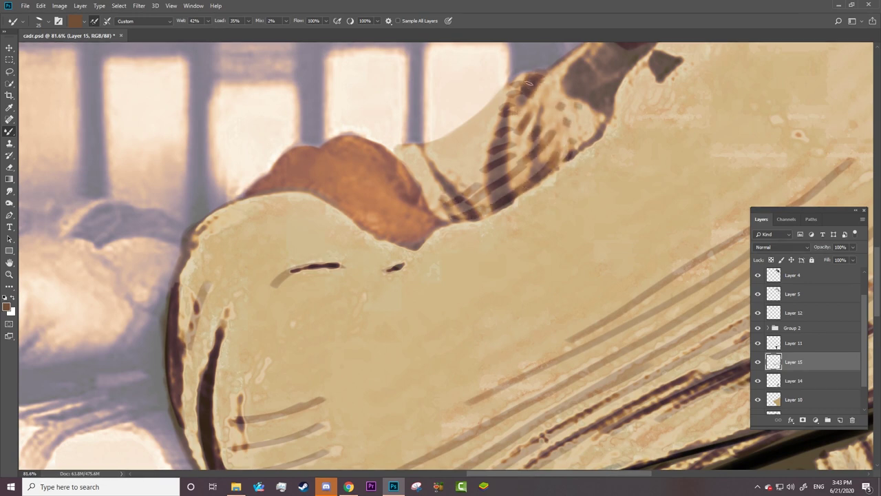
drag(417, 144, 451, 191)
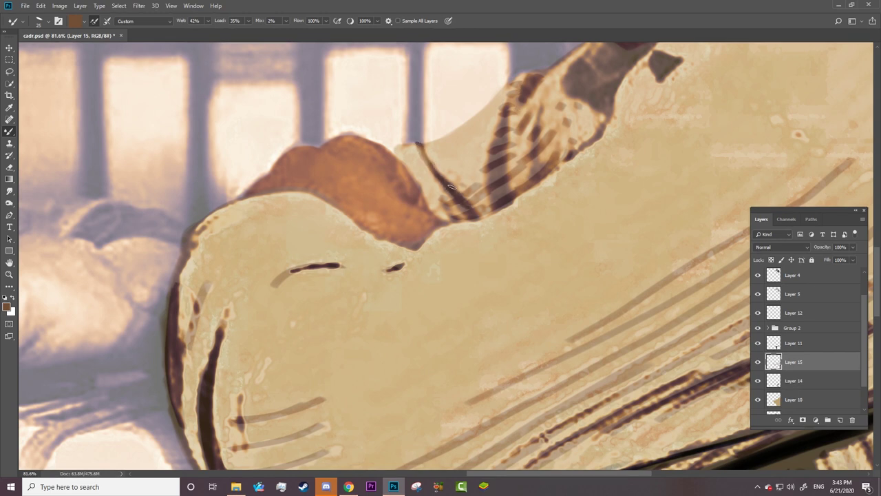
drag(224, 217, 192, 244)
drag(225, 213, 177, 275)
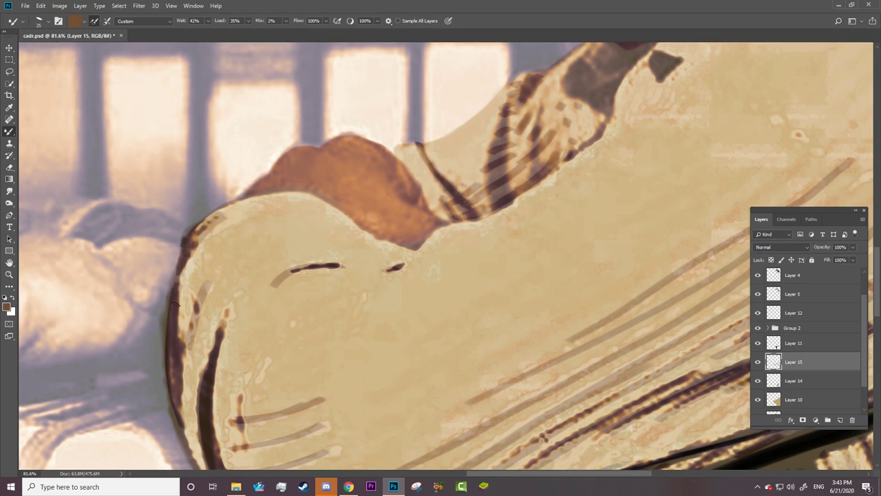
scroll(313, 366, down, 5)
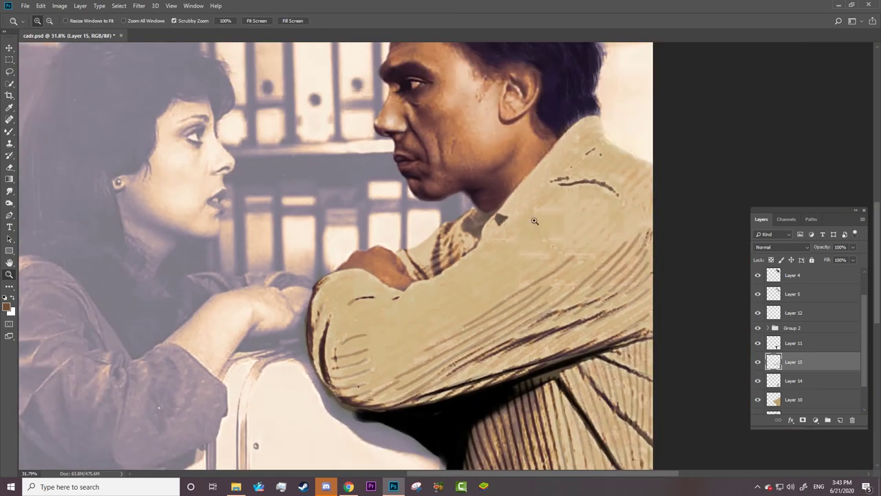
scroll(458, 198, up, 4)
drag(467, 204, 385, 308)
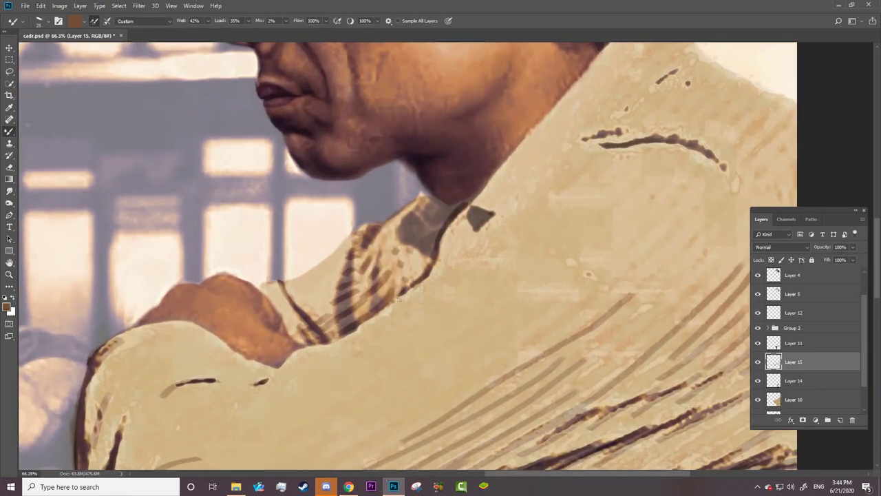
Step: Paint diagonal stripes across the upper shoulder and thicken the dark collar line
mouse_move(785, 100)
mouse_down()
mouse_move(729, 157)
mouse_move(726, 186)
mouse_up()
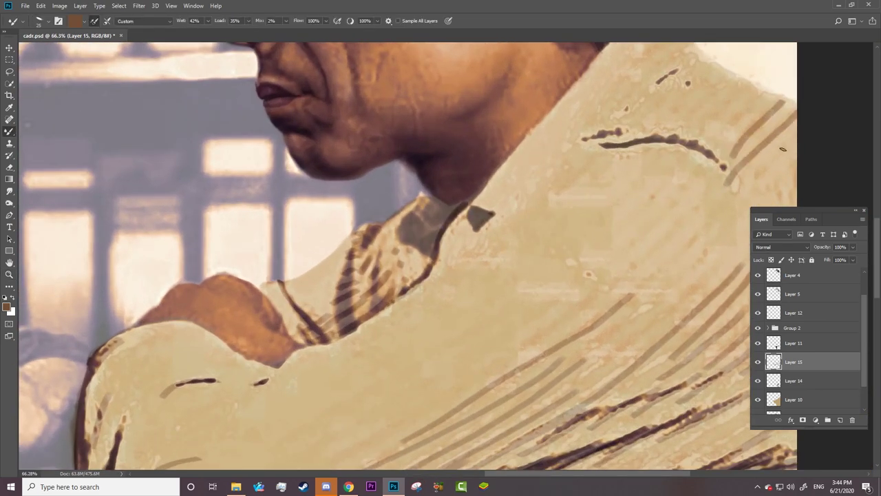
drag(796, 139, 747, 186)
mouse_move(767, 88)
mouse_down()
mouse_move(716, 140)
mouse_move(704, 128)
mouse_up()
drag(737, 74, 701, 109)
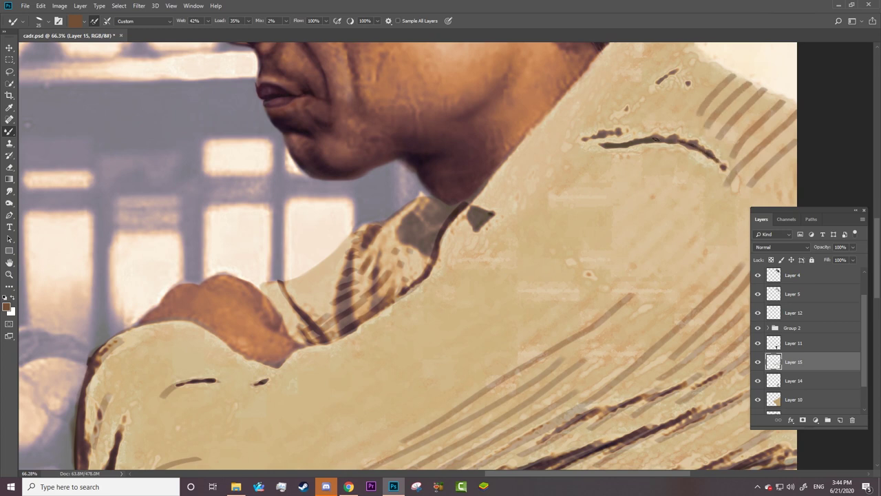
drag(654, 139, 598, 144)
drag(700, 236, 609, 303)
drag(710, 197, 564, 319)
drag(708, 169, 591, 285)
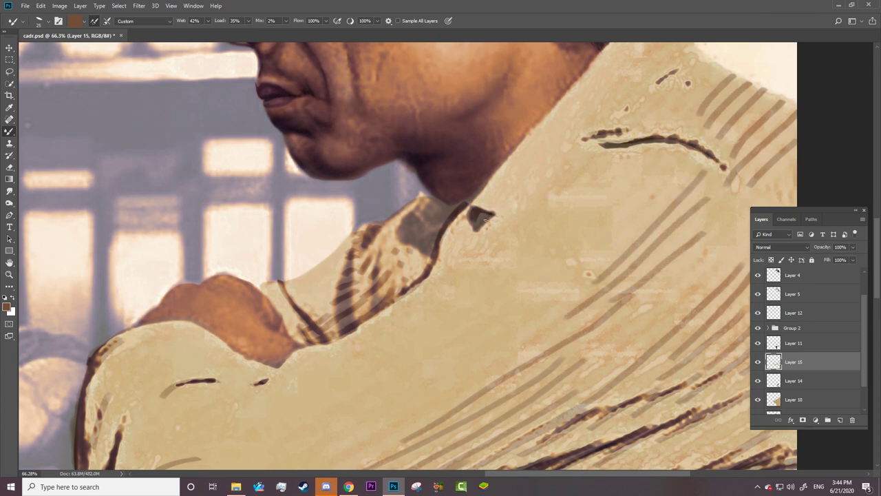
Step: Check the brush settings and zoom out to view the whole painting
right_click(475, 227)
key(z)
drag(474, 228, 185, 389)
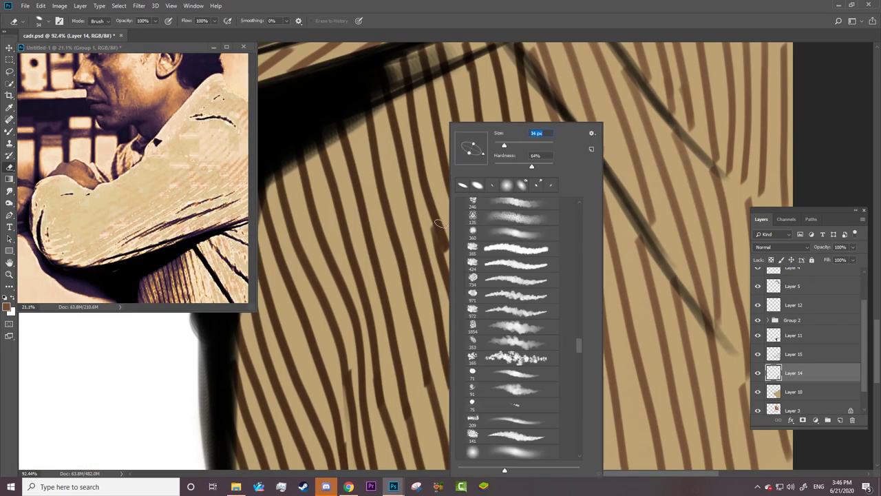
Step: Erase part of a brown stripe, then sample its dark brown and set the Mixer Brush to smudge
right_click(427, 224)
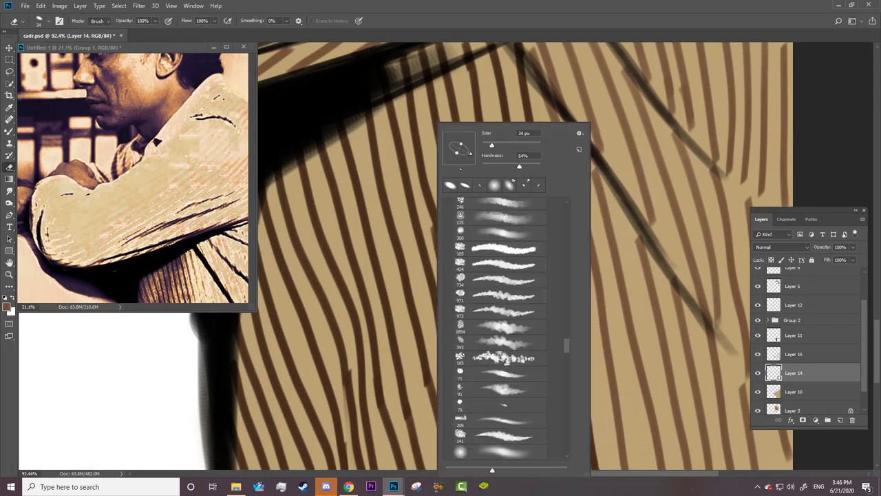
key(Escape)
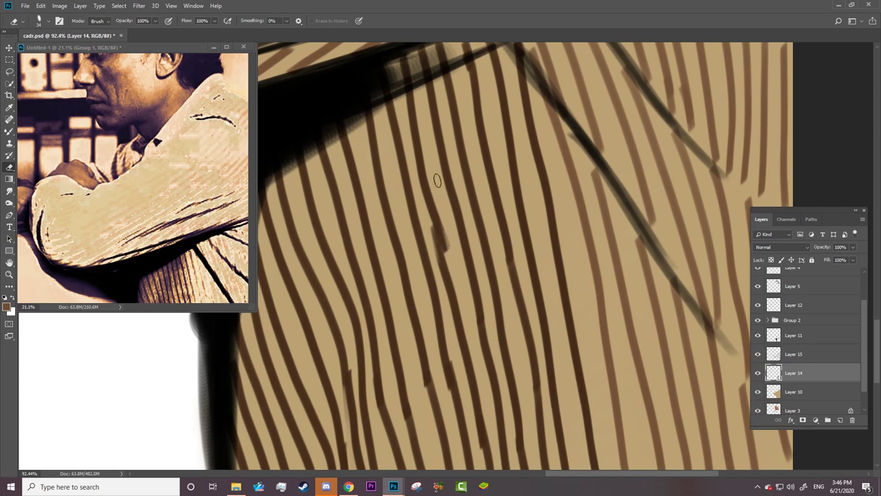
drag(437, 180, 453, 279)
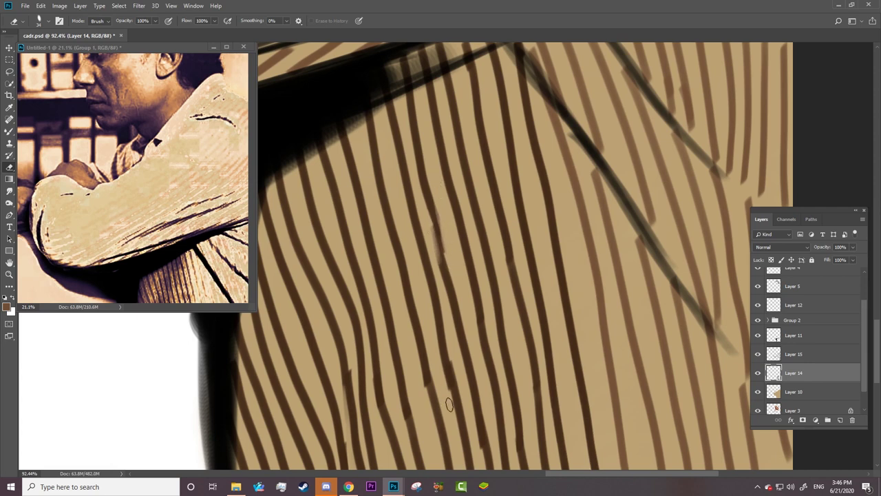
key(b)
right_click(436, 227)
key(Escape)
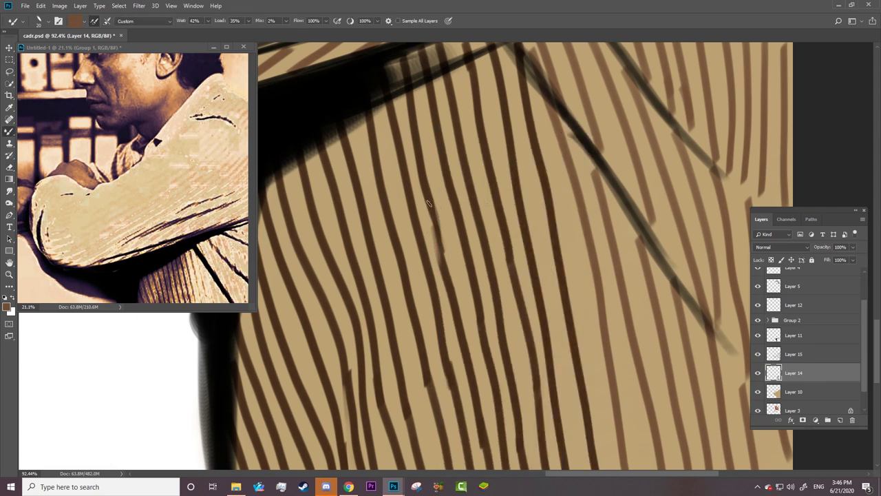
alt+click(451, 305)
click(9, 191)
right_click(399, 371)
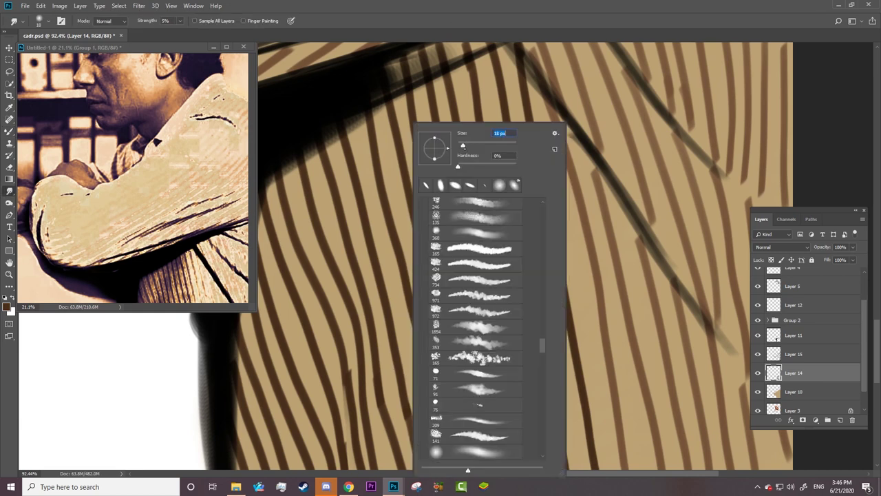
key(Escape)
Step: Erase the bulge on a stripe's edge with a resized Eraser
scroll(436, 404, up, 5)
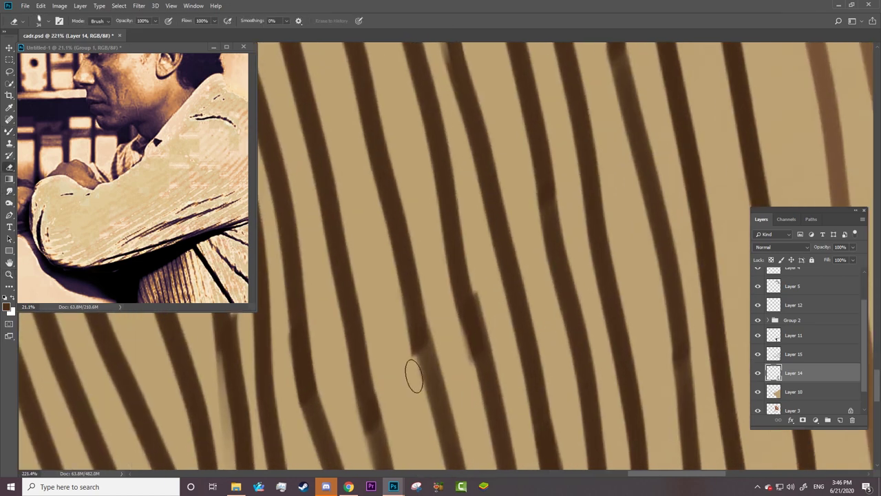
key(e)
right_click(393, 334)
key(Escape)
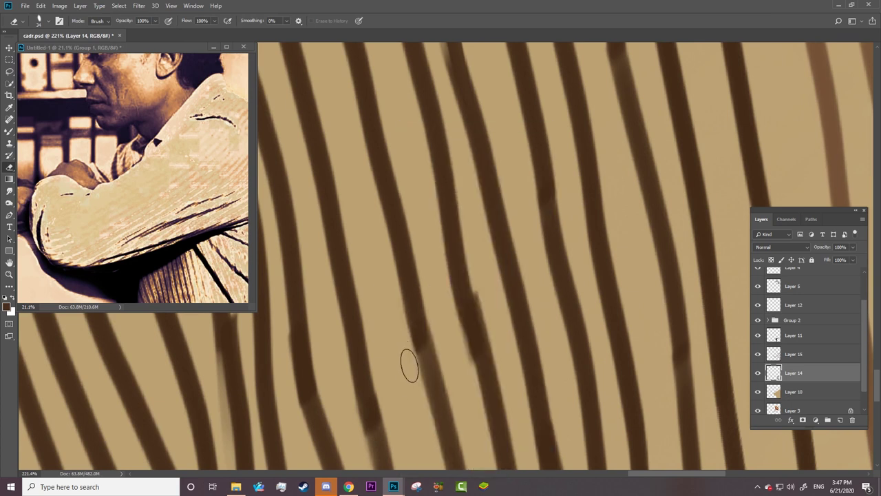
drag(479, 277, 488, 316)
key(b)
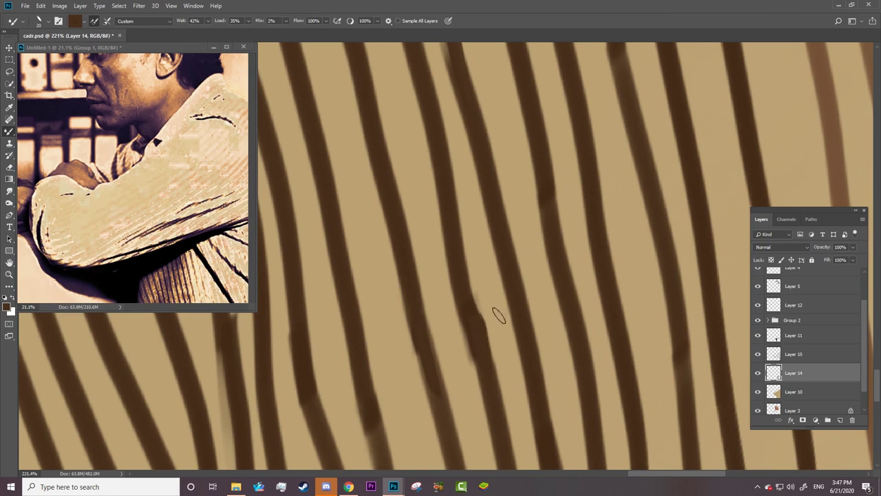
Step: Zoom in and fill the light gap in the dark stripe, then zoom out to the shoulder
key(z)
drag(486, 299, 534, 377)
key(e)
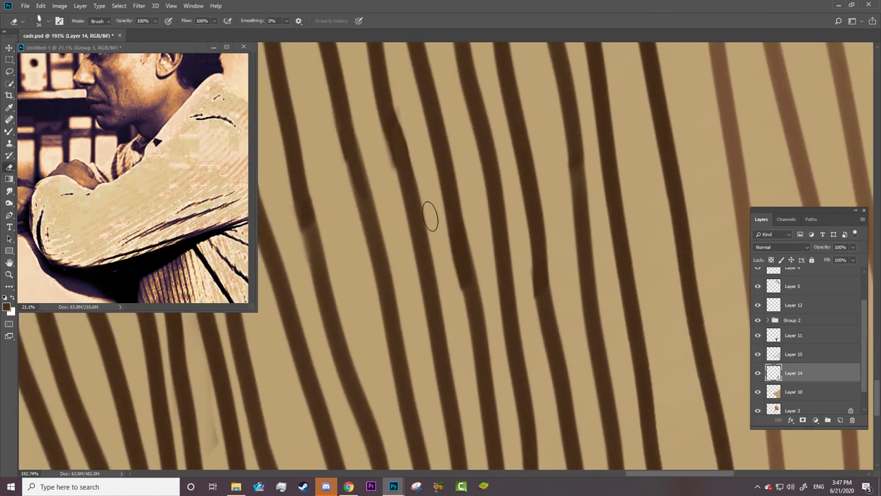
key(b)
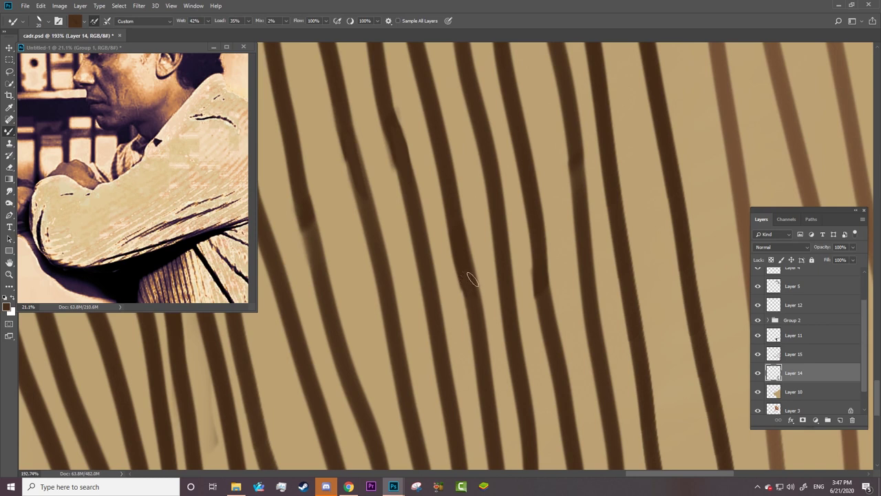
right_click(472, 278)
click(463, 267)
drag(307, 218, 339, 335)
key(z)
drag(325, 294, 459, 147)
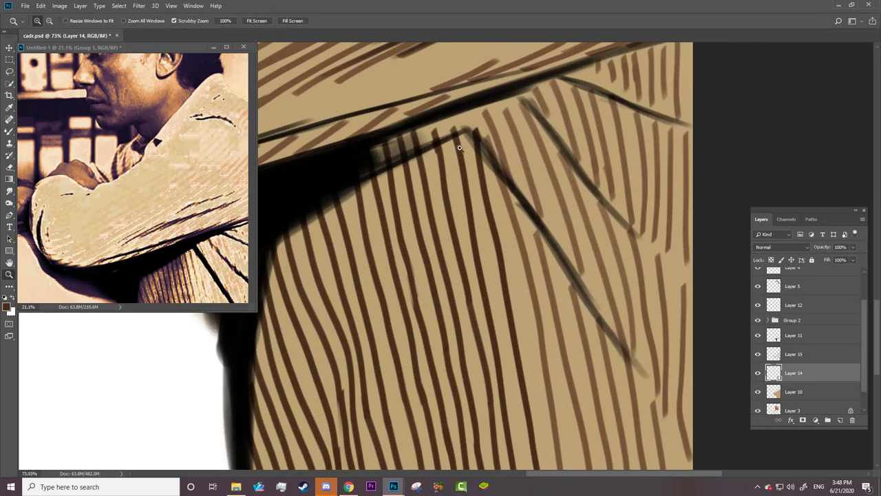
Step: Sample a lighter brown from the coat and zoom out to see more of it
key(b)
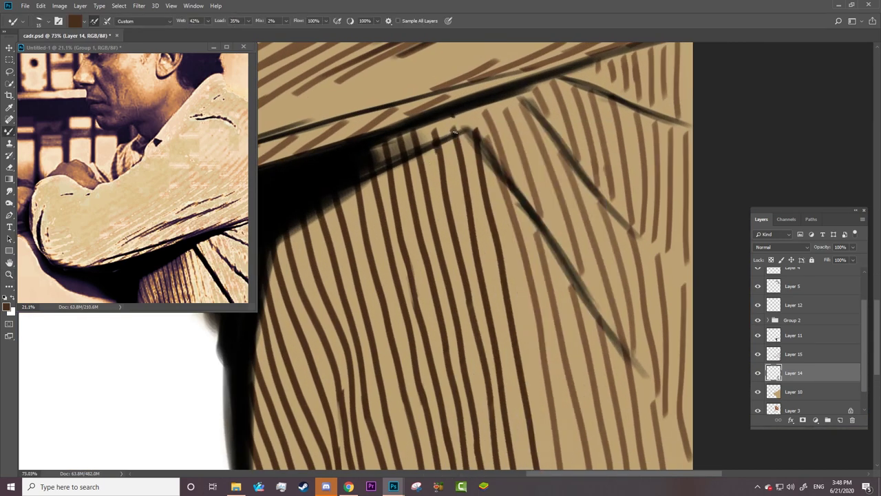
right_click(434, 120)
key(Escape)
alt+click(530, 207)
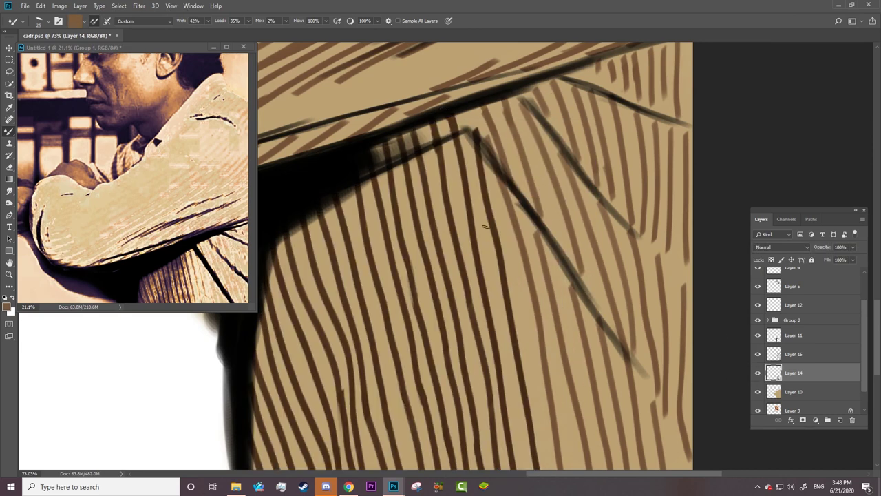
key(z)
mouse_move(591, 331)
mouse_down()
mouse_move(538, 331)
mouse_move(606, 316)
mouse_up()
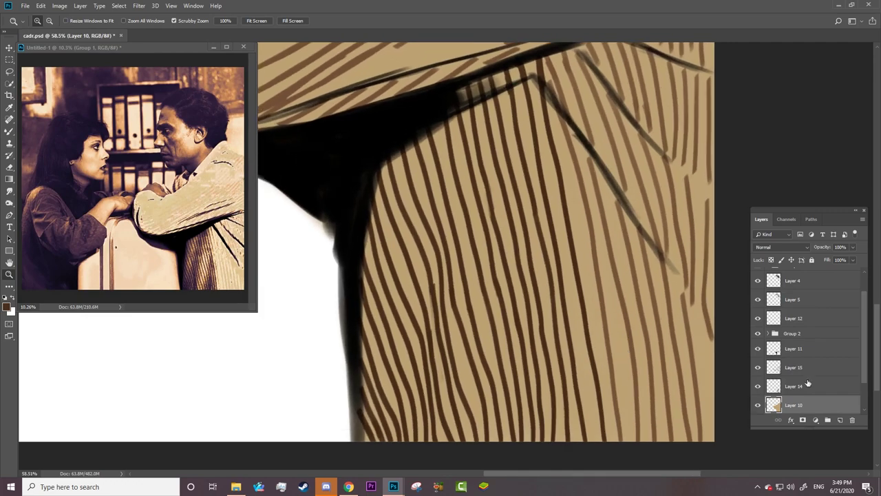
Step: Apply a light Motion Blur at about 25° to the coat stripes on Layer 14
click(793, 385)
click(139, 6)
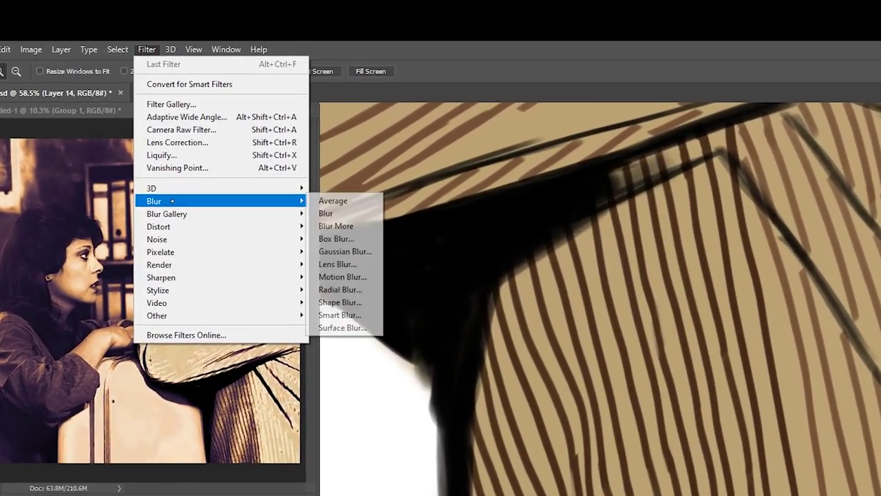
click(356, 286)
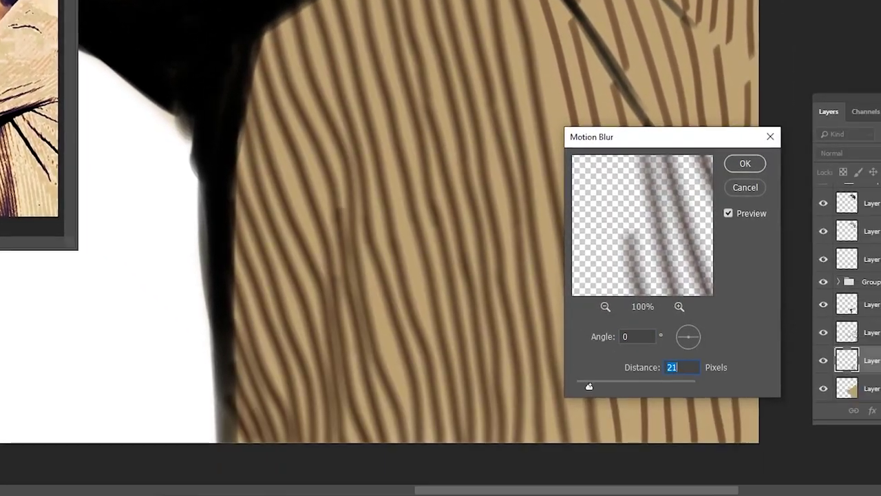
drag(689, 336, 678, 337)
drag(588, 386, 580, 387)
key(Return)
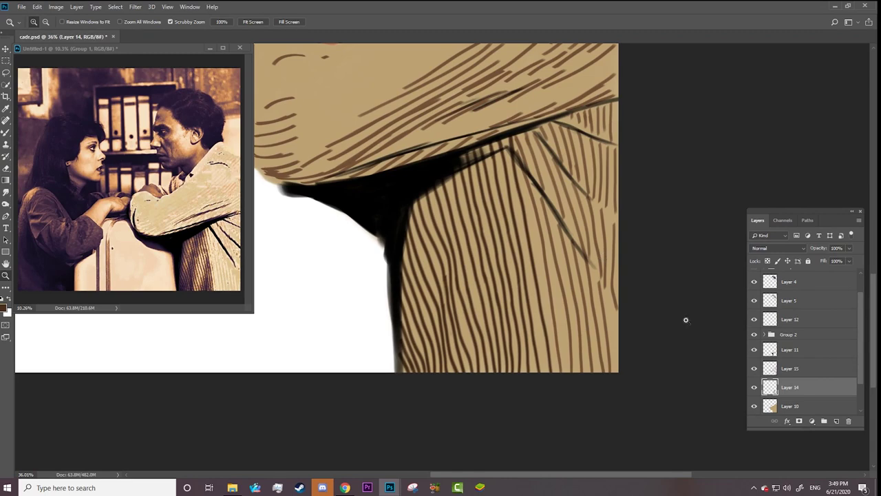
click(770, 370)
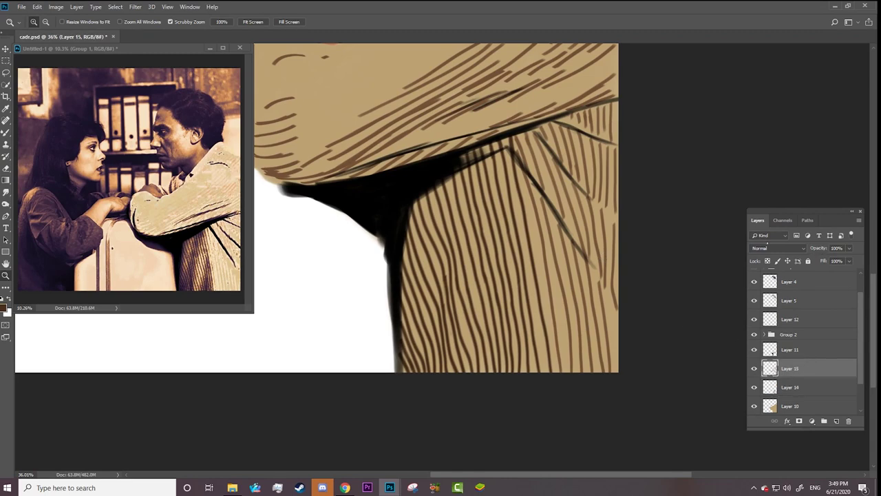
Step: Cycle Layer 15's blend modes, settling on Overlay for warm ochre sleeve stripes
click(767, 247)
click(764, 287)
scroll(767, 247, down, 4)
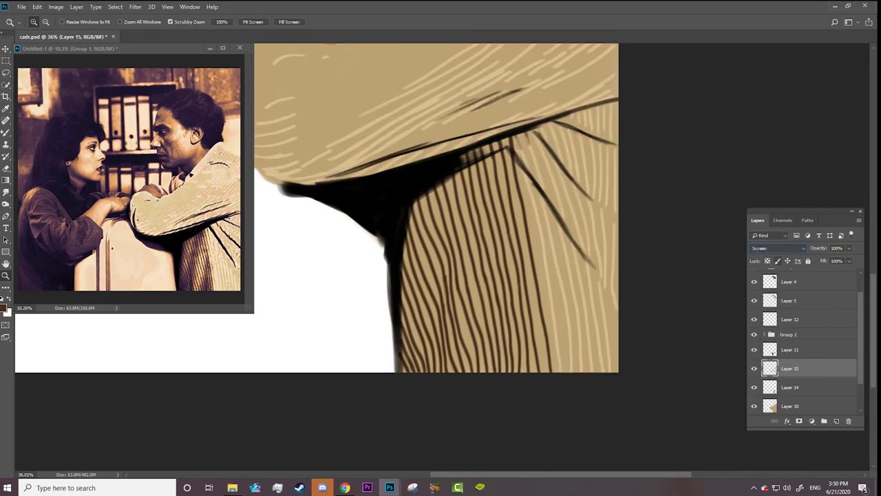
scroll(767, 247, down, 3)
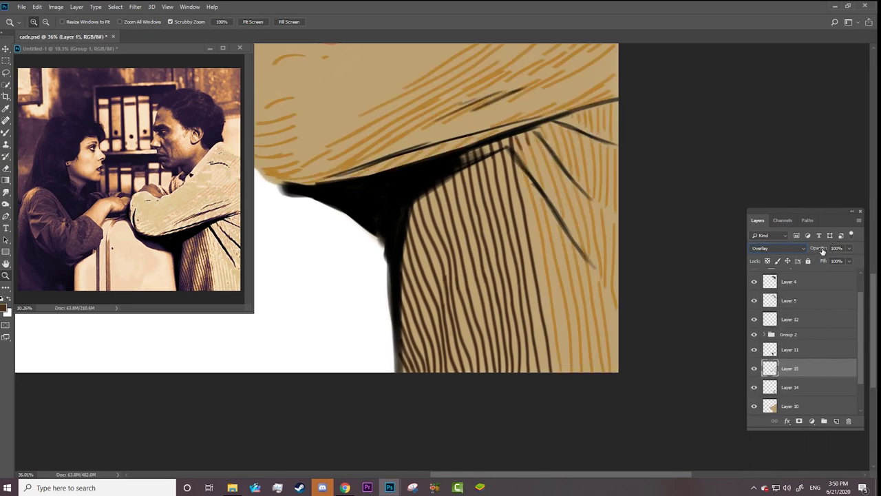
scroll(441, 247, down, 2)
scroll(441, 248, down, 3)
scroll(440, 248, up, 4)
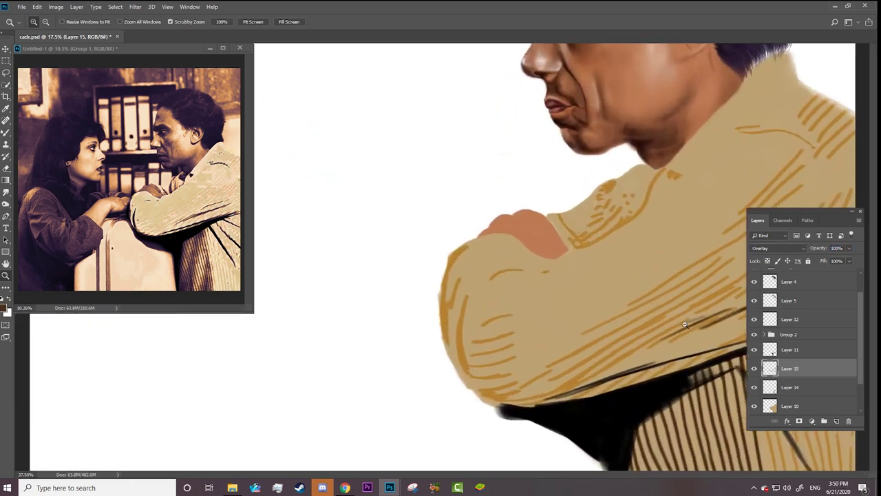
Step: Enlarge the eraser and compare the coat with and without the hatch strokes
key(b)
right_click(468, 308)
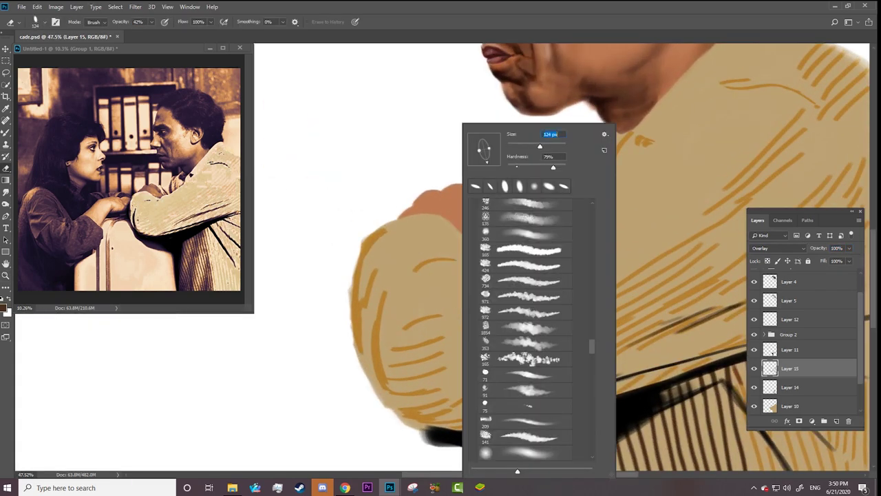
key(Return)
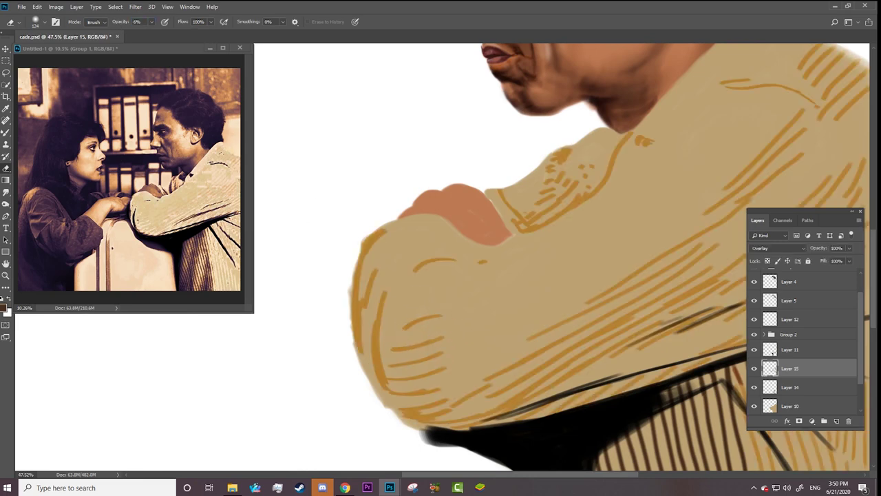
click(755, 368)
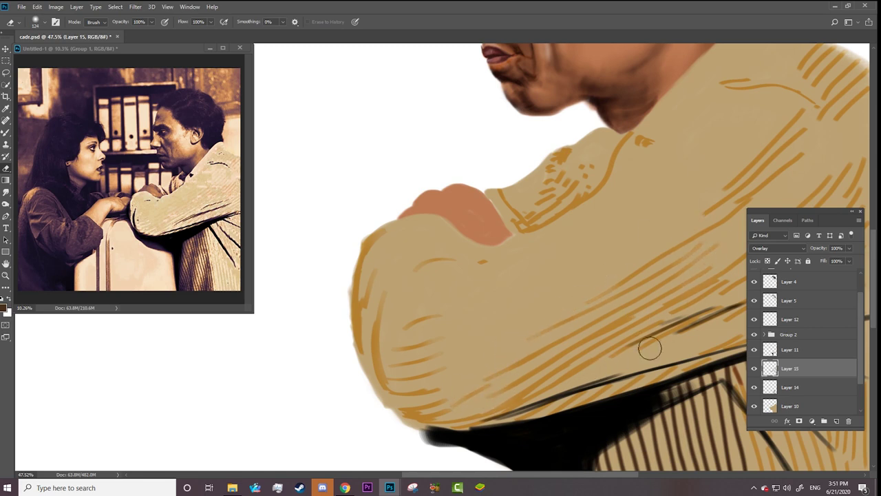
scroll(650, 349, right, 5)
scroll(570, 311, right, 1)
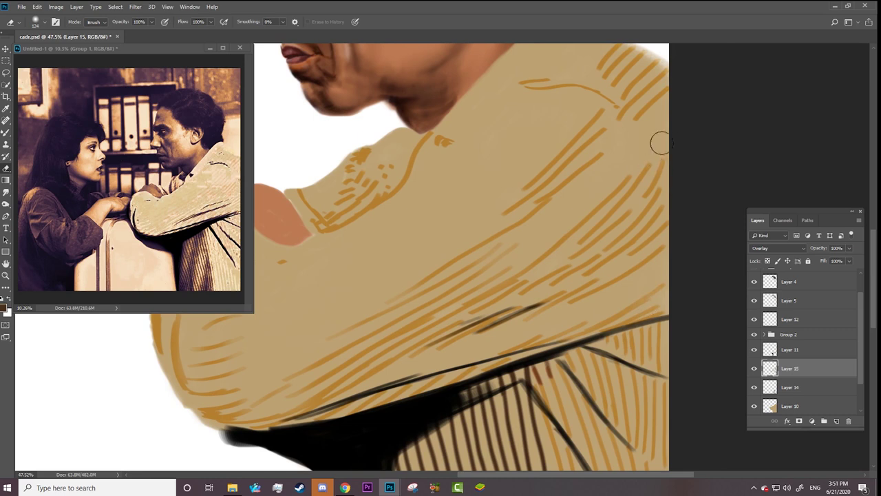
Step: Erase parts of the orange hatch strokes along the sleeve and near the shoulder
drag(660, 143, 610, 191)
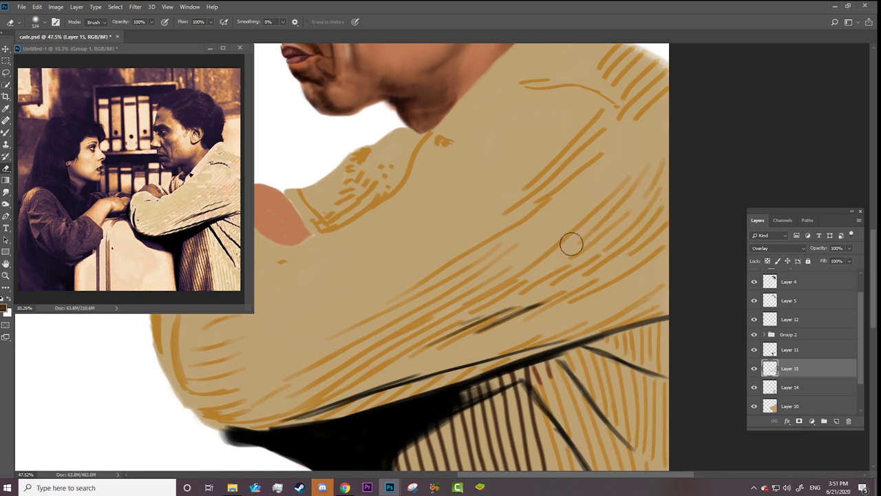
drag(609, 246, 581, 264)
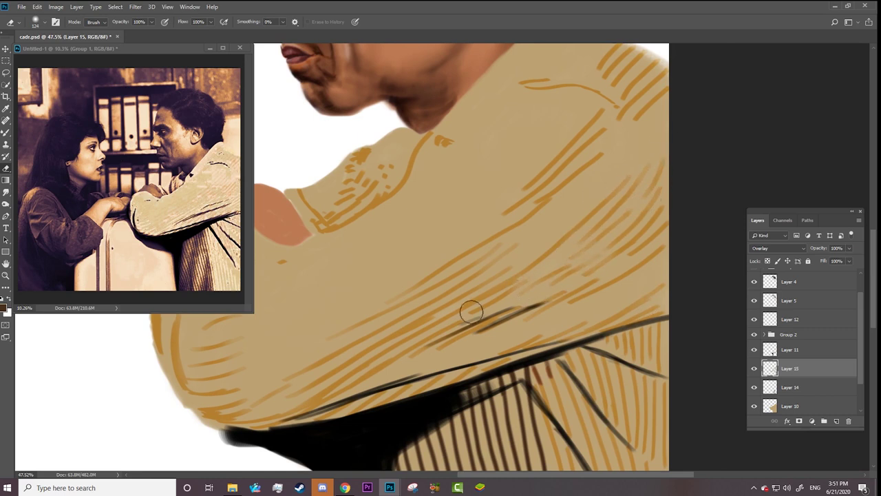
drag(643, 267, 647, 246)
drag(521, 199, 517, 192)
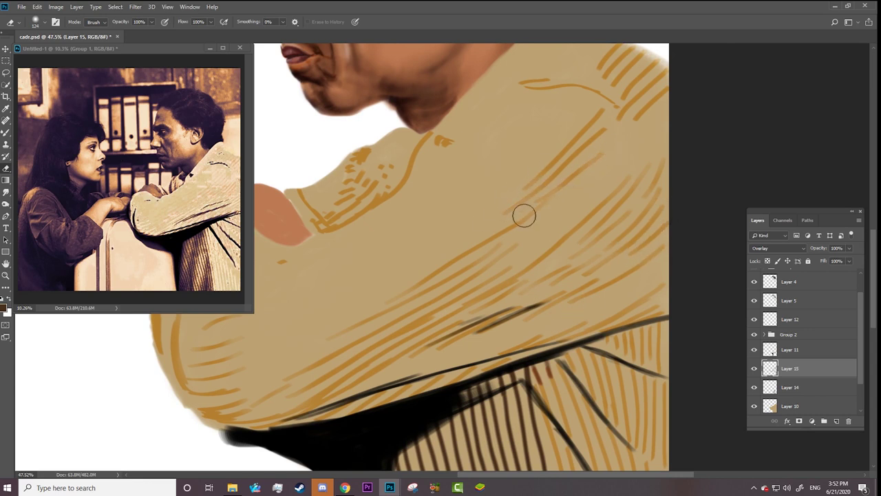
drag(543, 82, 543, 84)
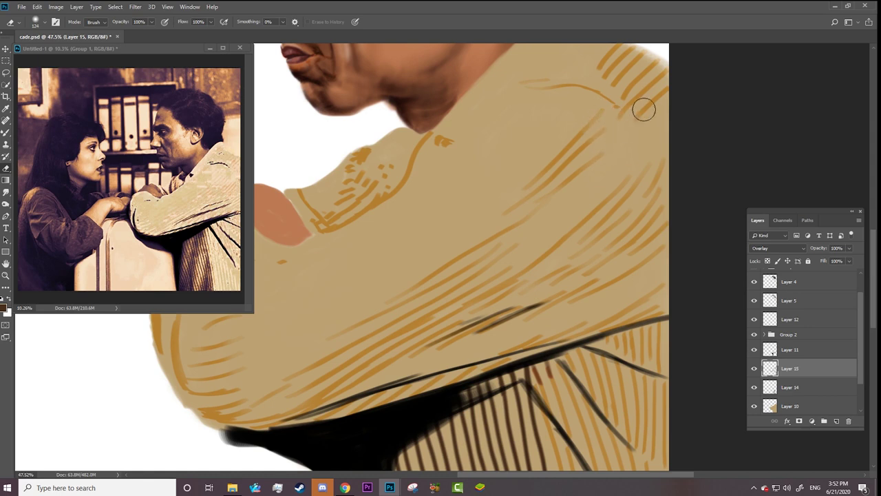
scroll(608, 225, up, 3)
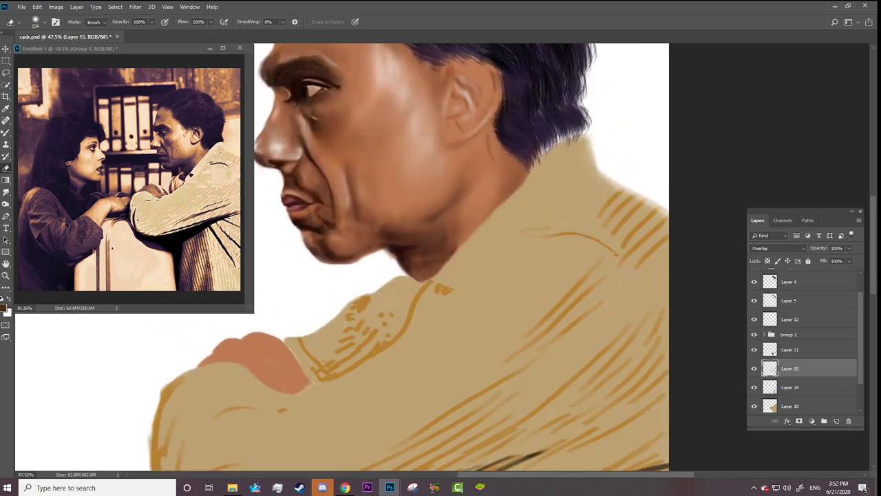
key(z)
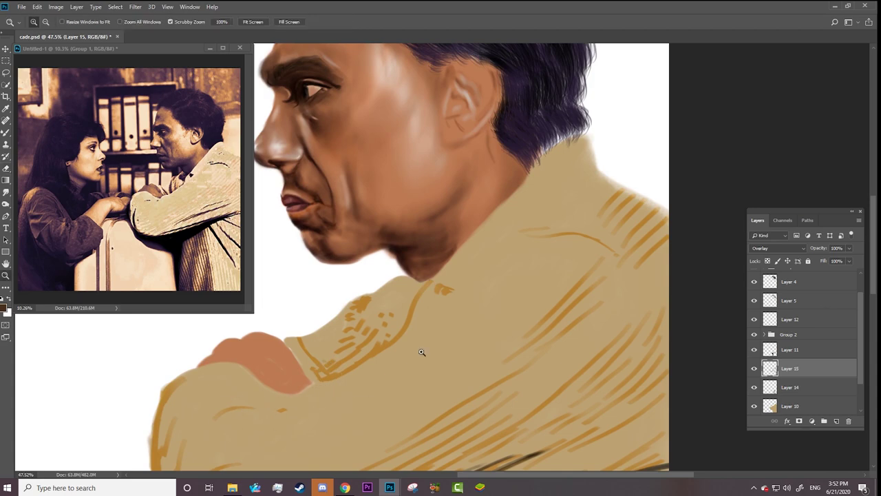
drag(568, 229, 482, 234)
drag(468, 386, 825, 378)
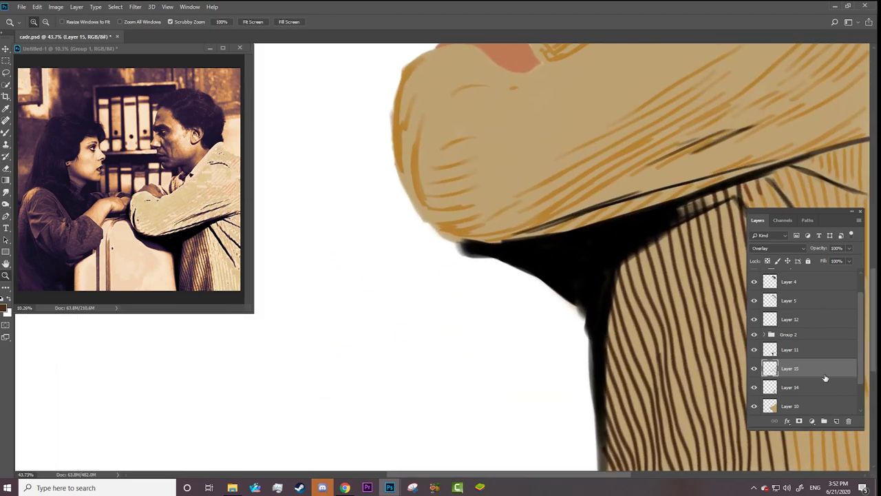
Step: Add Layer 16 and set up a soft round Mixer Brush with 0% smoothing
click(836, 420)
mouse_move(729, 399)
mouse_down()
mouse_move(644, 404)
mouse_move(715, 404)
mouse_up()
key(b)
right_click(490, 126)
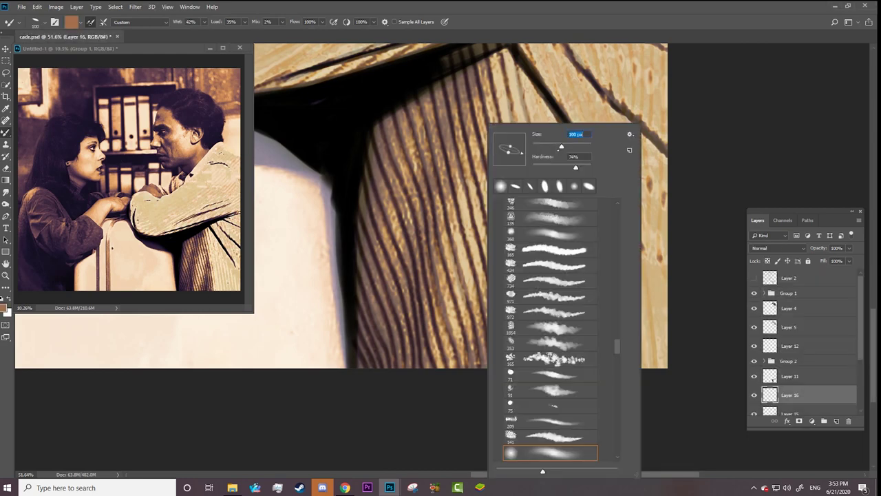
drag(374, 21, 323, 34)
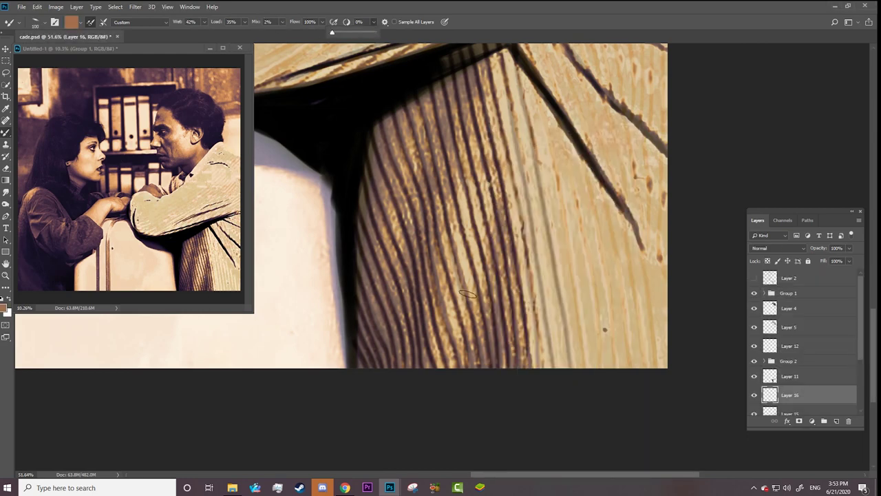
right_click(494, 304)
click(487, 324)
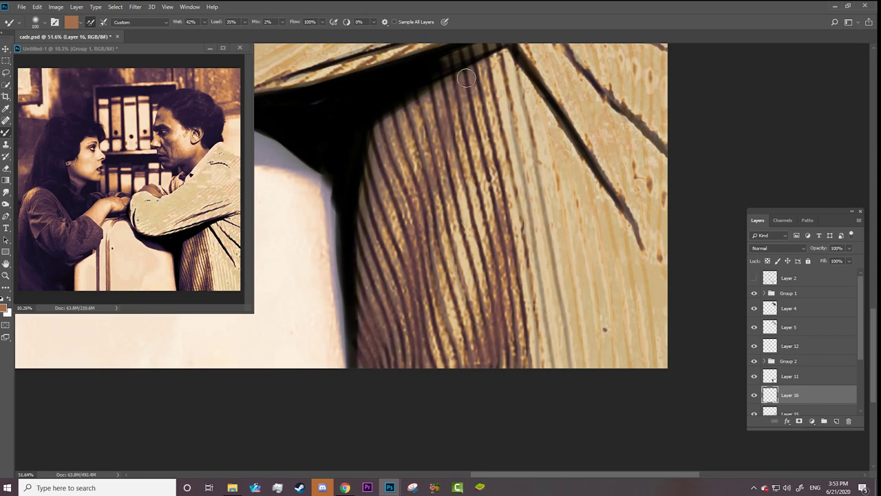
Step: Test the brush on the coat, hide Group 1, and pick a dark brown colour
drag(464, 82, 442, 151)
click(753, 293)
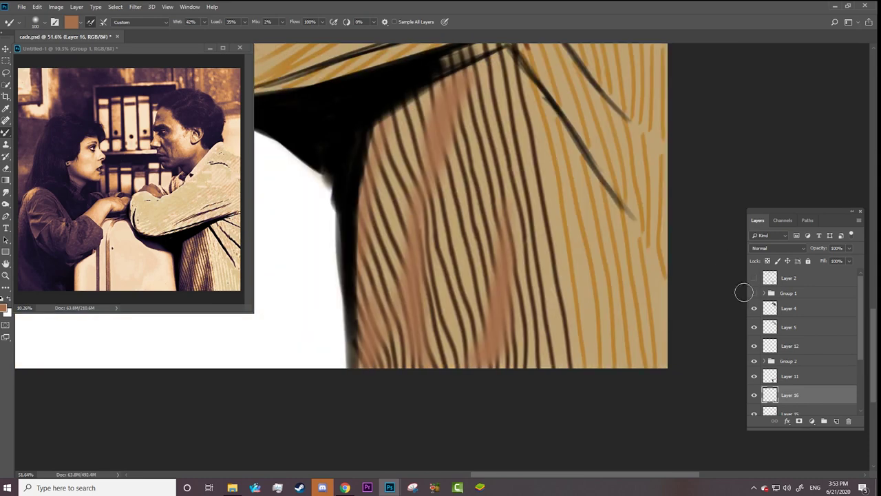
click(4, 307)
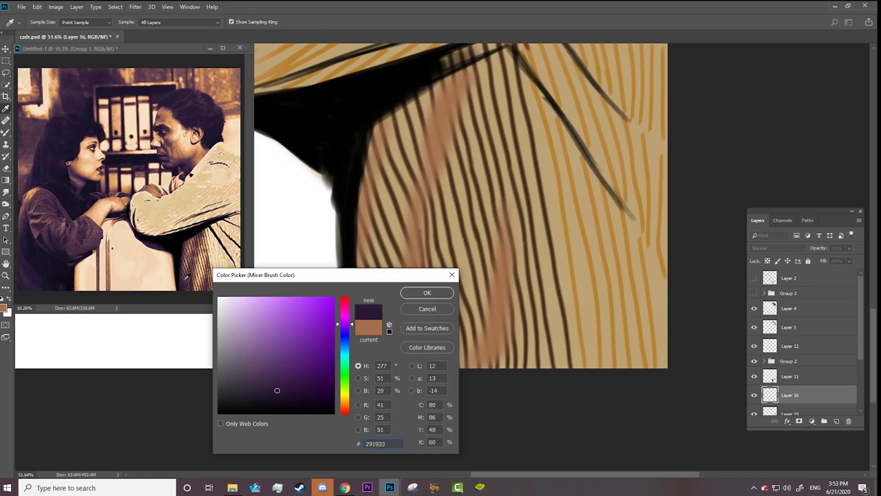
drag(279, 395, 321, 401)
key(Return)
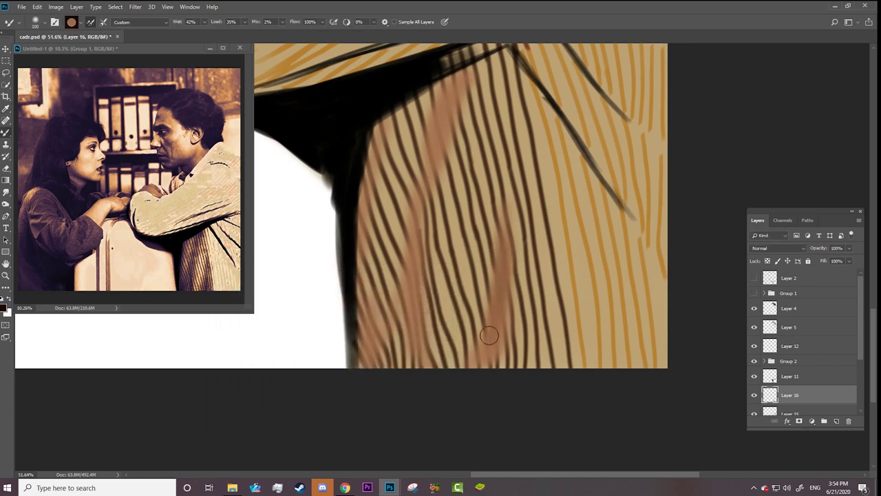
Step: Paint and smudge dark brown shading down the coat stripes
drag(497, 227, 486, 375)
mouse_move(419, 248)
mouse_down()
mouse_move(443, 115)
mouse_move(423, 368)
mouse_up()
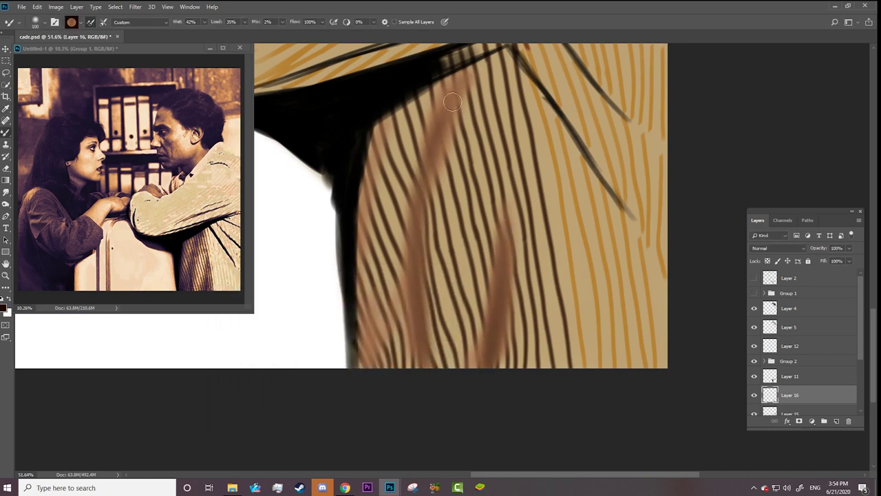
drag(460, 79, 418, 368)
mouse_move(387, 132)
mouse_down()
mouse_move(355, 365)
mouse_move(364, 149)
mouse_move(358, 227)
mouse_up()
drag(468, 104, 447, 66)
mouse_move(464, 58)
mouse_down()
mouse_move(422, 291)
mouse_move(428, 366)
mouse_up()
drag(486, 365, 502, 226)
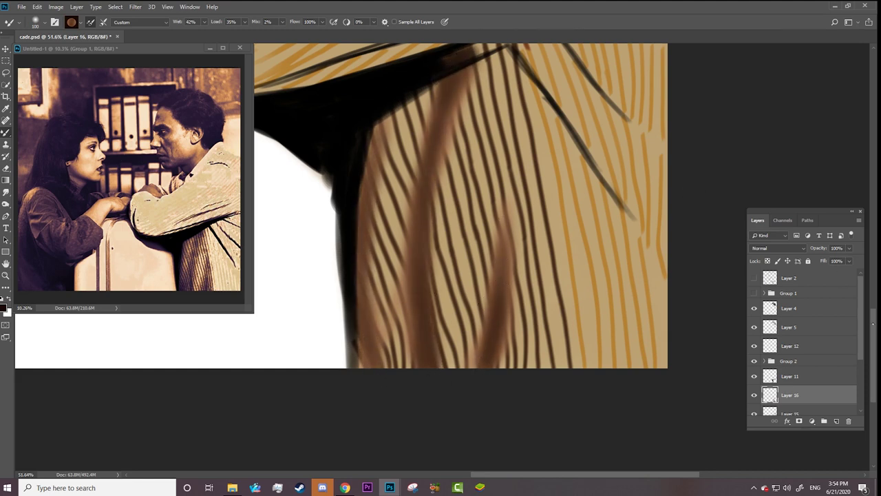
scroll(503, 226, up, 3)
Step: Darken the shadow under the crossed arm and smudge it downward
mouse_move(503, 142)
mouse_down()
mouse_move(544, 127)
mouse_move(492, 148)
mouse_up()
drag(470, 181, 544, 130)
drag(450, 166, 468, 275)
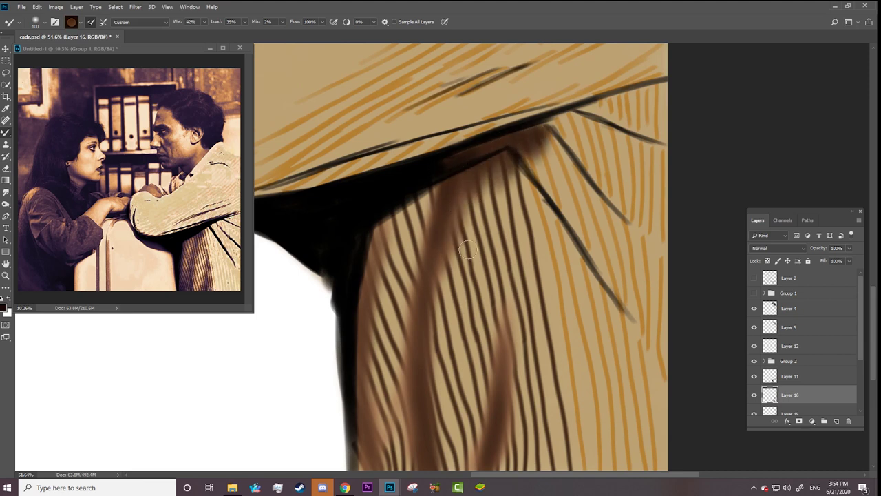
mouse_move(496, 170)
mouse_down()
mouse_move(444, 303)
mouse_move(433, 364)
mouse_move(447, 461)
mouse_up()
scroll(461, 207, down, 3)
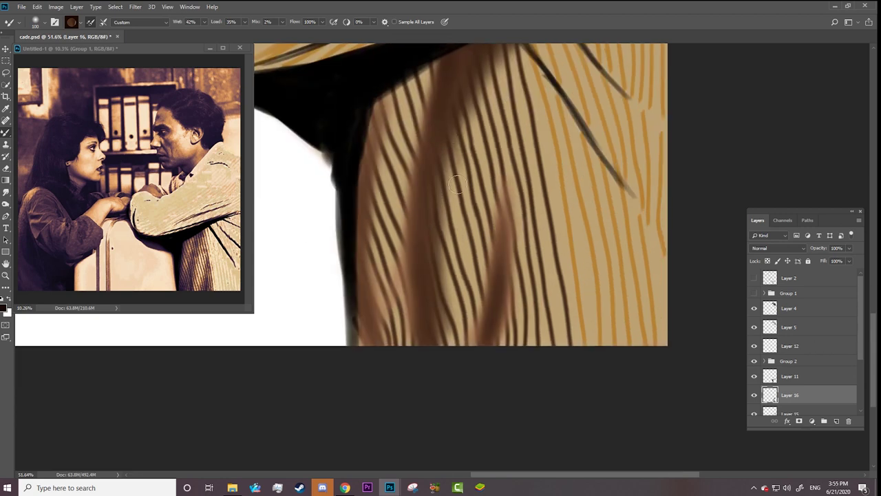
mouse_move(464, 106)
mouse_down()
mouse_move(436, 266)
mouse_move(444, 358)
mouse_up()
mouse_move(419, 240)
mouse_down()
mouse_move(361, 301)
mouse_move(391, 344)
mouse_up()
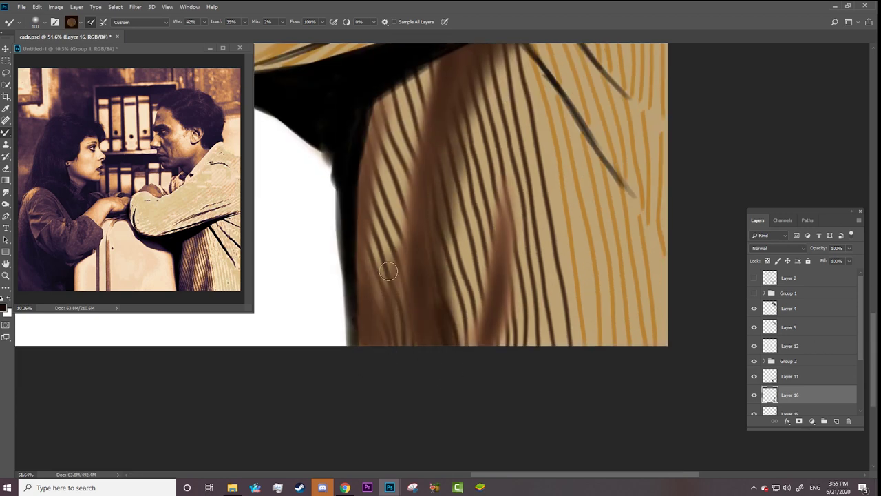
Step: Darken more stripes across the left and right sides of the coat
mouse_move(513, 262)
mouse_down()
mouse_move(503, 360)
mouse_move(507, 325)
mouse_up()
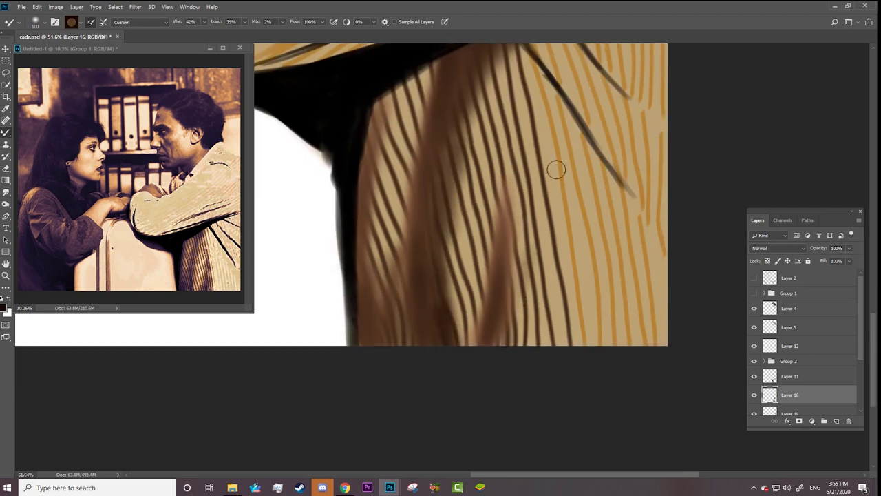
mouse_move(527, 165)
mouse_down()
mouse_move(507, 266)
mouse_move(533, 350)
mouse_move(534, 240)
mouse_move(503, 351)
mouse_up()
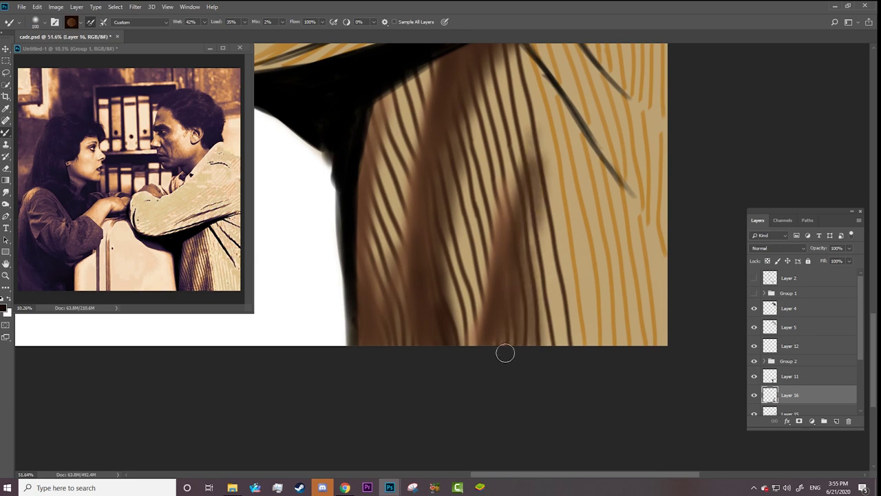
drag(550, 288, 539, 342)
drag(441, 225, 463, 341)
drag(440, 268, 413, 344)
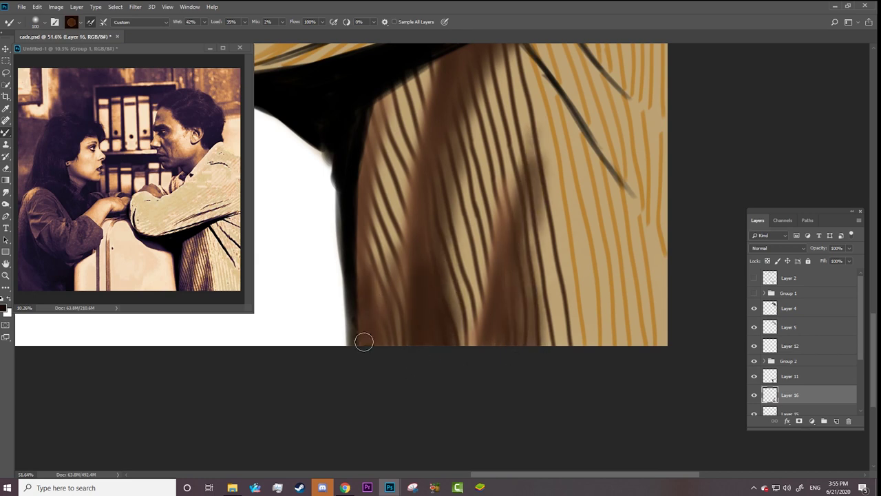
click(777, 248)
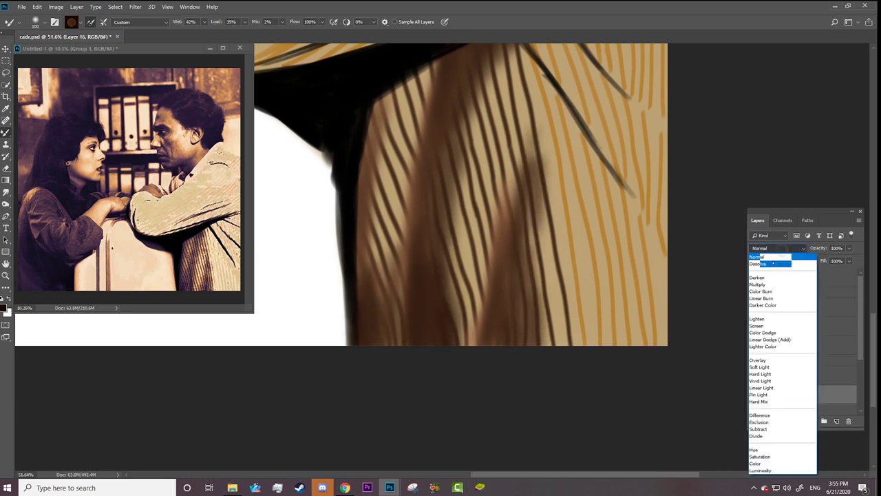
Step: Set Layer 16's blend mode to Multiply
click(758, 285)
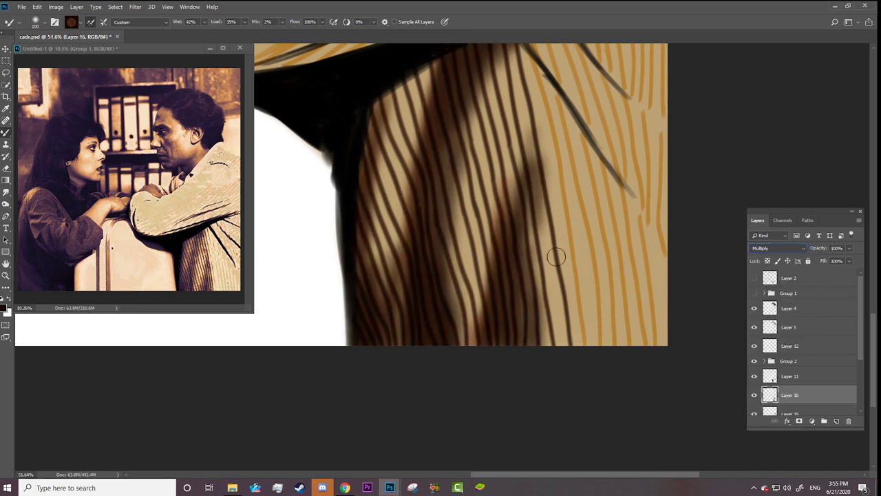
key(z)
scroll(427, 307, down, 5)
scroll(658, 434, up, 4)
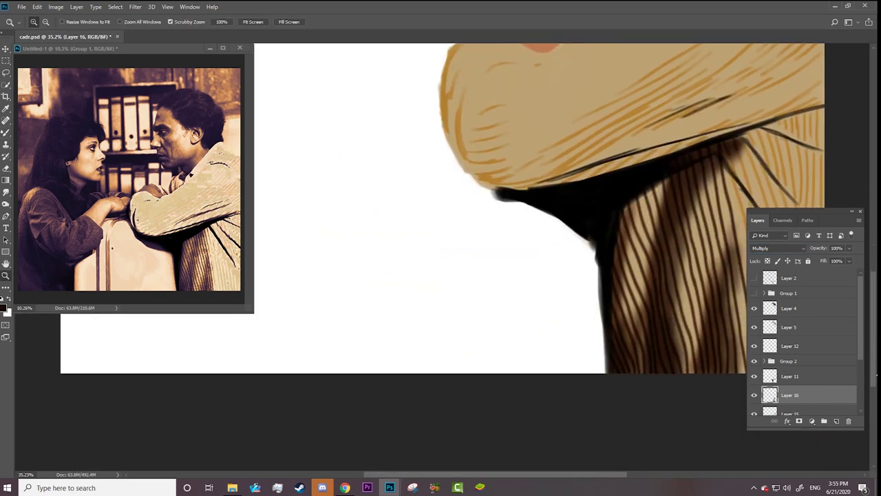
Step: Erase with a soft eraser to lighten the dark shadow along the coat's crease
key(e)
right_click(485, 124)
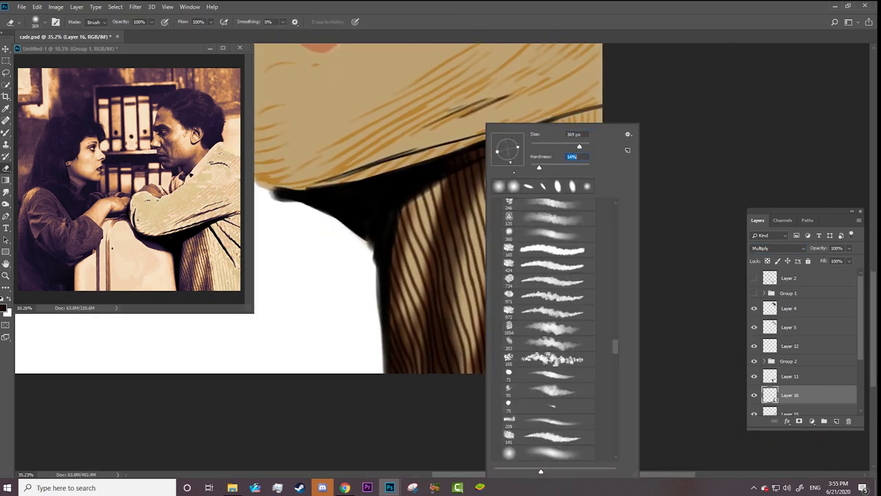
click(455, 161)
mouse_move(494, 155)
mouse_down()
mouse_move(482, 163)
mouse_move(455, 261)
mouse_up()
mouse_move(509, 241)
mouse_down()
mouse_move(503, 331)
mouse_move(389, 207)
mouse_move(419, 339)
mouse_up()
Step: Lower Layer 16's opacity to 77% and zoom in on the shaded coat
key(z)
drag(826, 248, 819, 253)
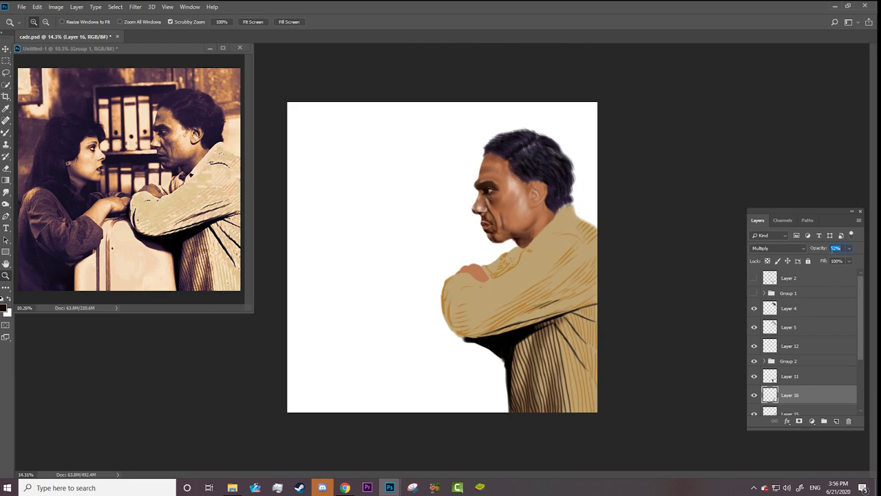
text(77)
key(Return)
mouse_move(601, 401)
mouse_down()
mouse_move(602, 387)
mouse_move(640, 385)
mouse_up()
drag(514, 326, 356, 326)
Step: Set up a size-187 brush for darkening shadow tones on the coat
key(b)
key(o)
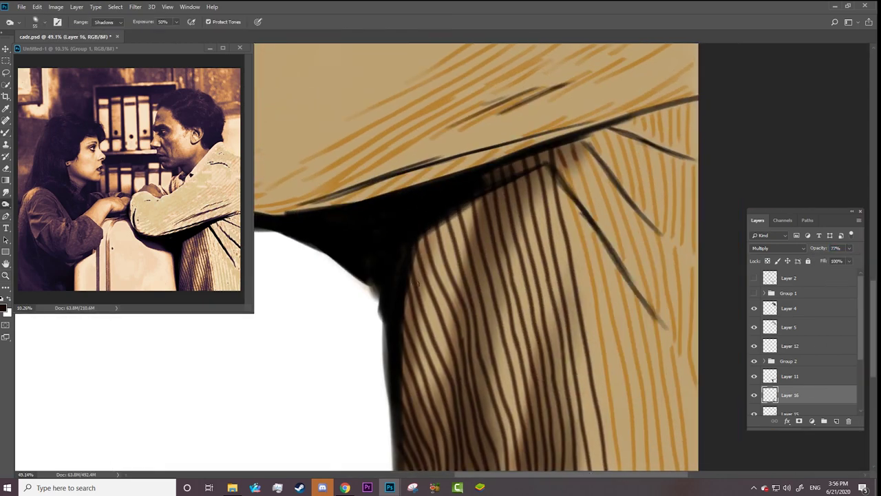
right_click(418, 283)
click(397, 380)
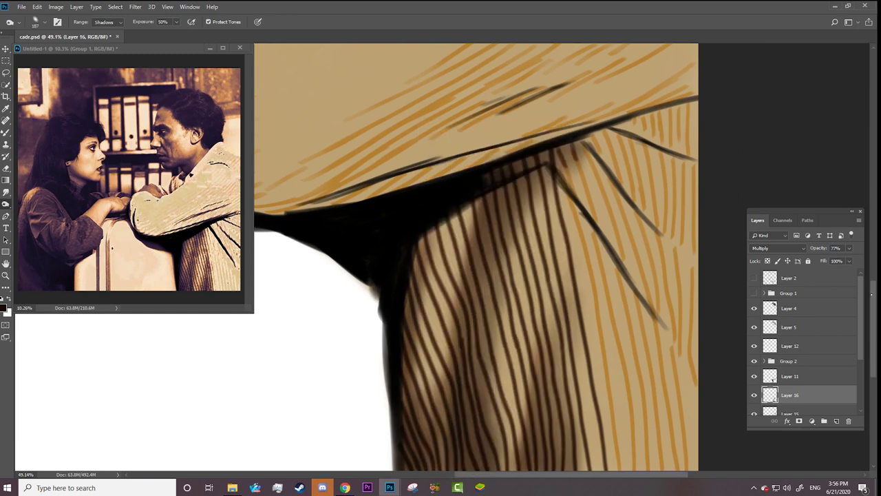
scroll(447, 236, down, 5)
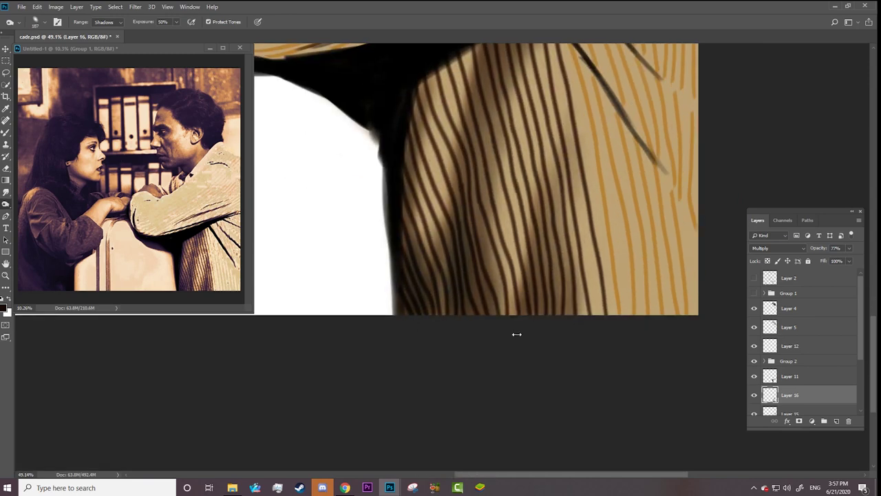
scroll(527, 242, down, 5)
scroll(346, 266, up, 2)
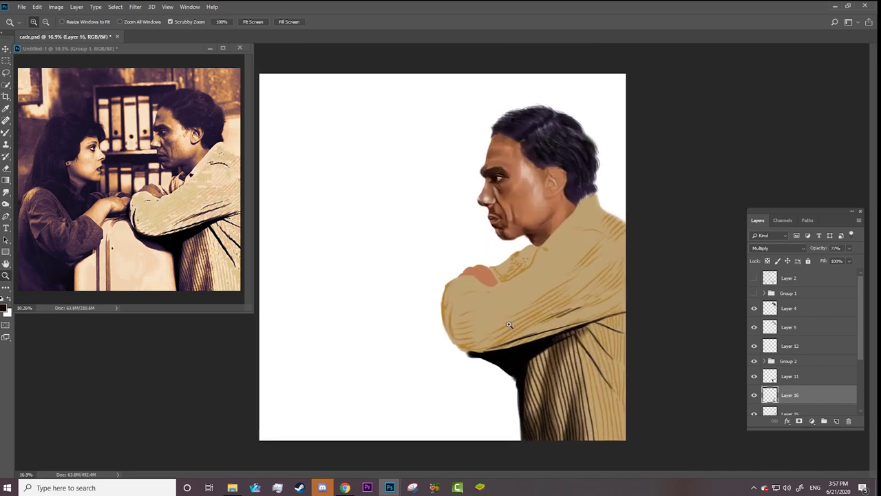
scroll(346, 267, up, 3)
Step: Show the sketch guide layers and hatch dark strokes near the collar with a 25 px brush
key(b)
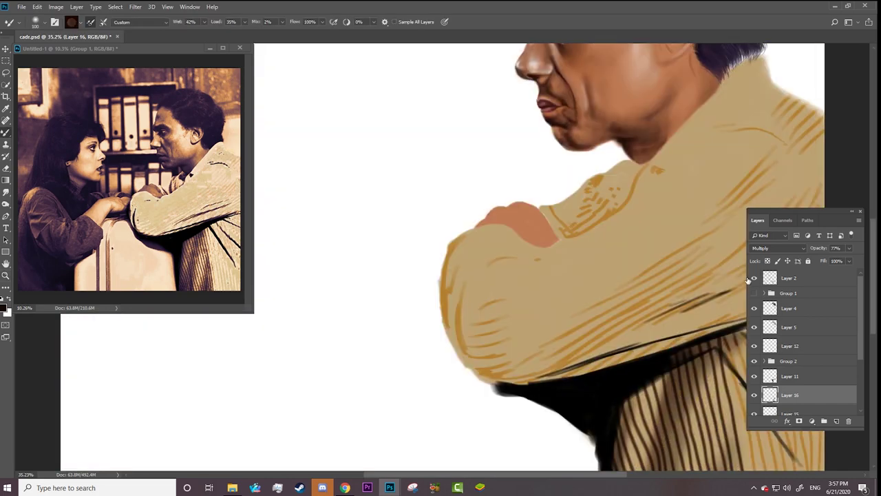
click(753, 277)
click(754, 292)
scroll(633, 234, up, 4)
right_click(516, 124)
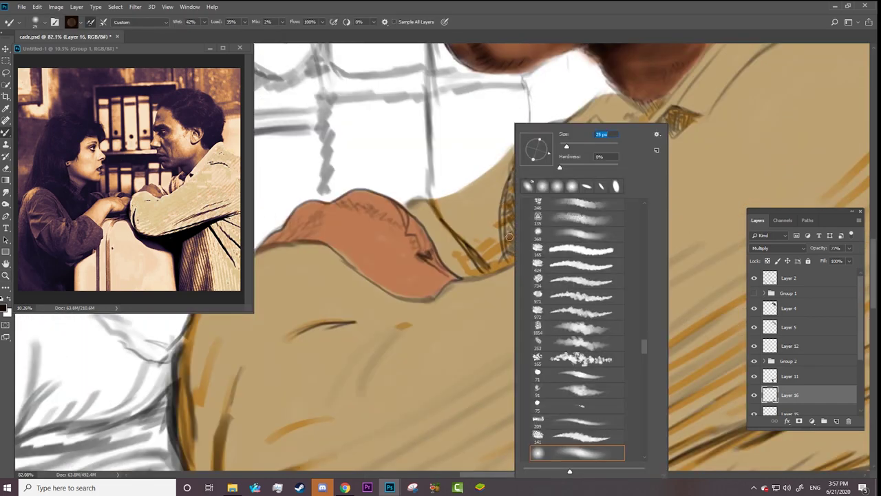
drag(512, 195, 502, 260)
drag(511, 172, 508, 264)
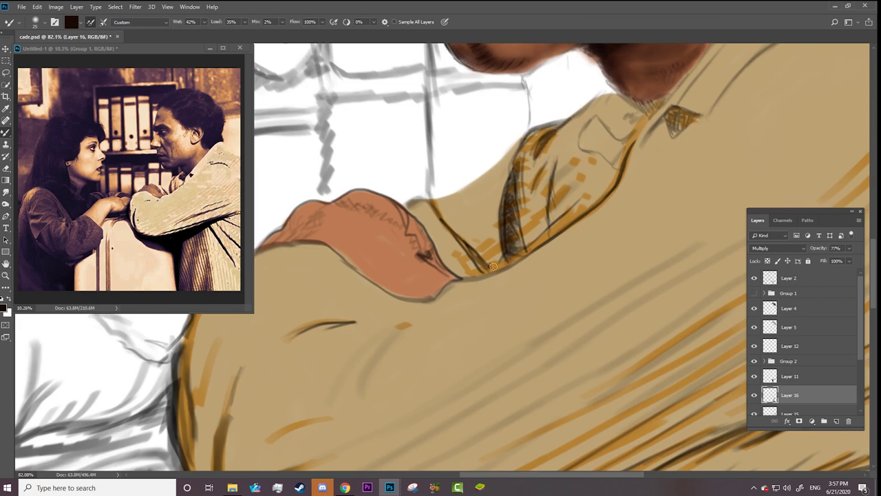
Step: Magnify the reference photo, then darken the collar line and its fold
click(138, 179)
scroll(138, 179, up, 2)
scroll(482, 262, up, 1)
right_click(497, 122)
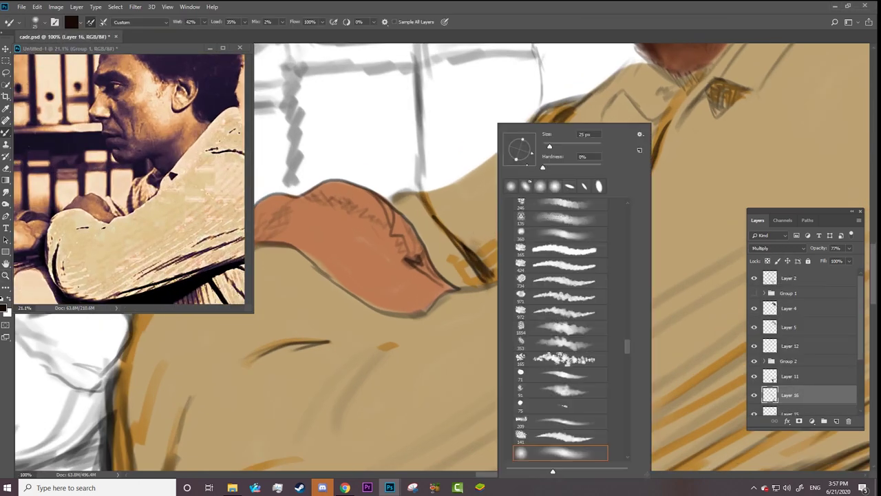
key(Escape)
drag(416, 195, 473, 262)
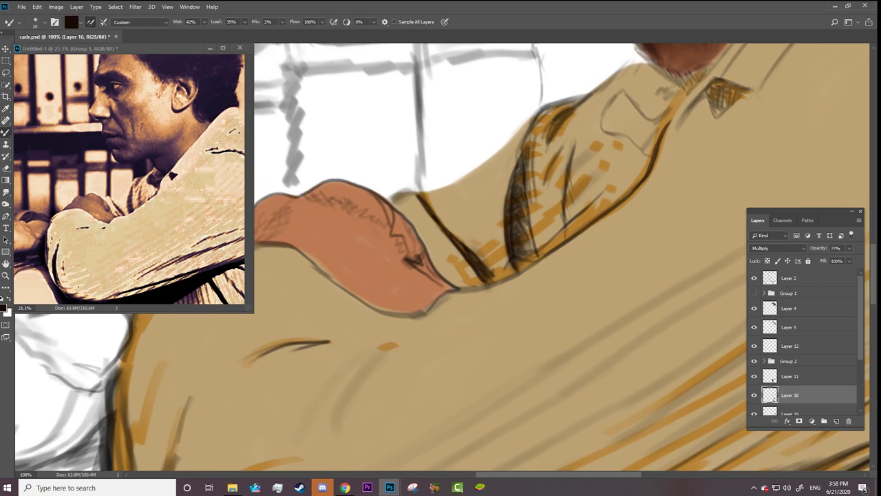
drag(576, 145, 566, 227)
Step: Outline the collar's top and left edges, then trace its edge in dark brown at 10 px
right_click(568, 131)
key(Escape)
drag(557, 122, 549, 146)
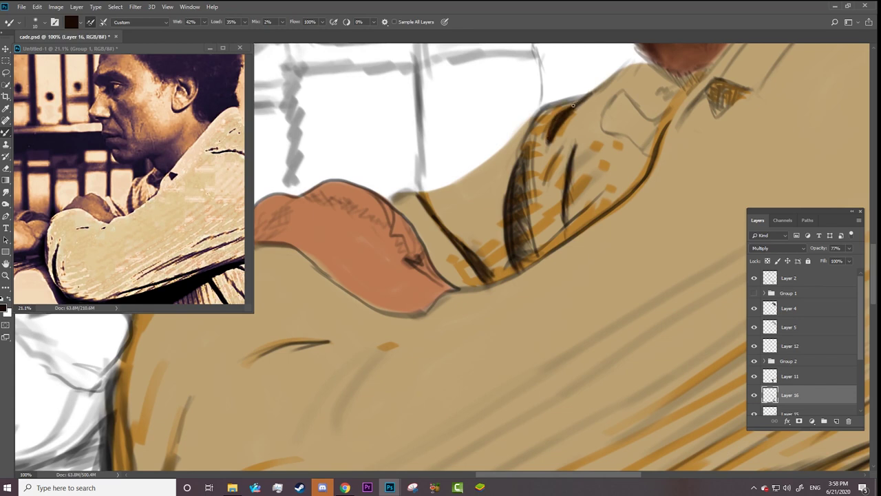
mouse_move(572, 106)
mouse_down()
mouse_move(588, 91)
mouse_move(535, 151)
mouse_up()
drag(532, 202, 541, 128)
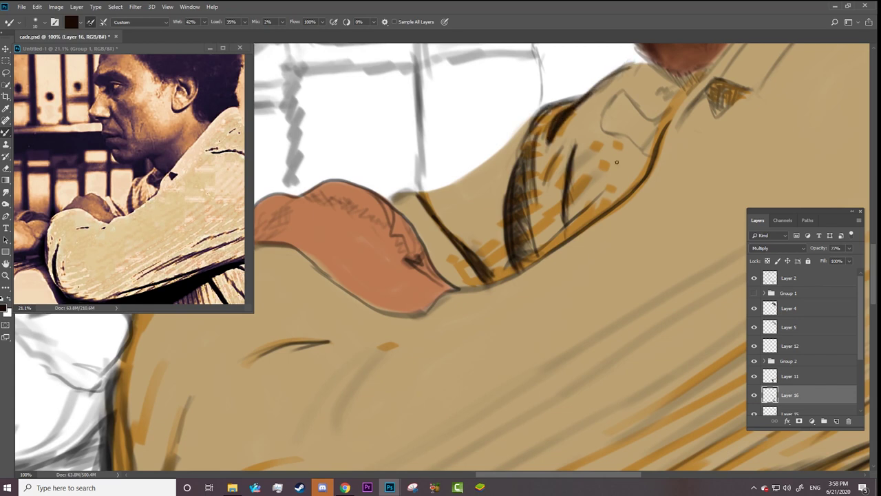
right_click(624, 94)
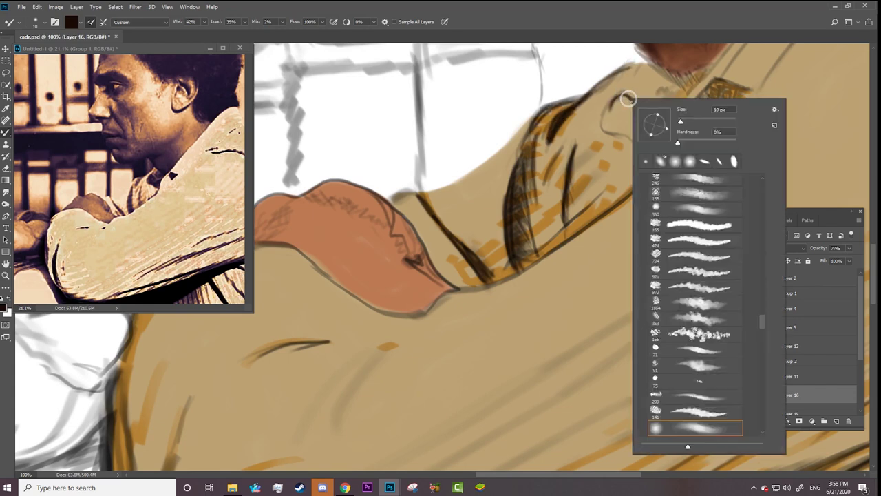
key(Escape)
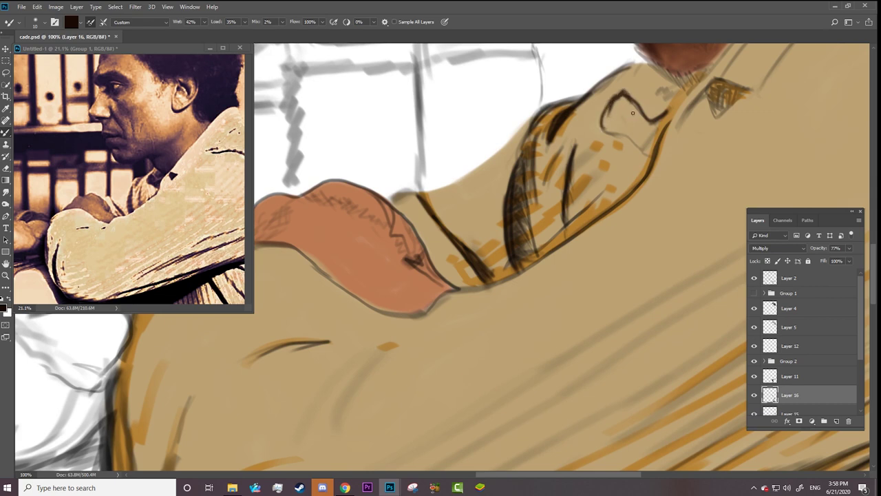
drag(683, 97, 658, 136)
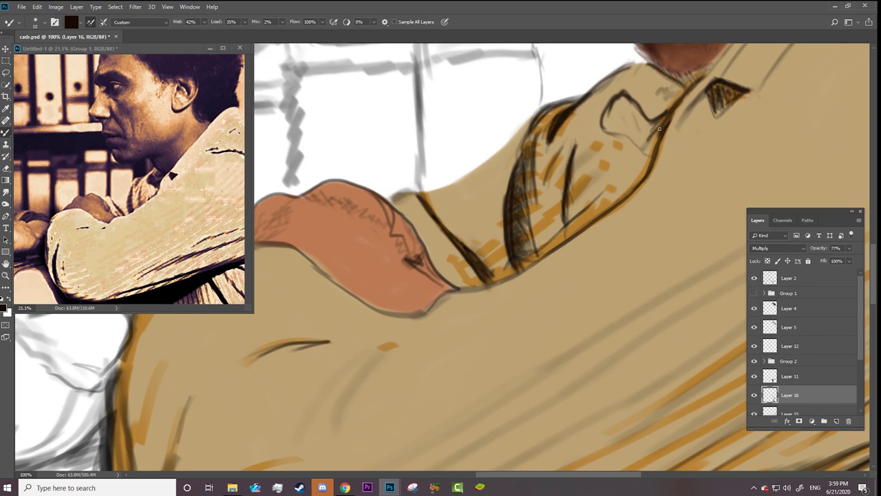
Step: Fill the collar shadow dark brown using a larger, harder brush tip
right_click(618, 133)
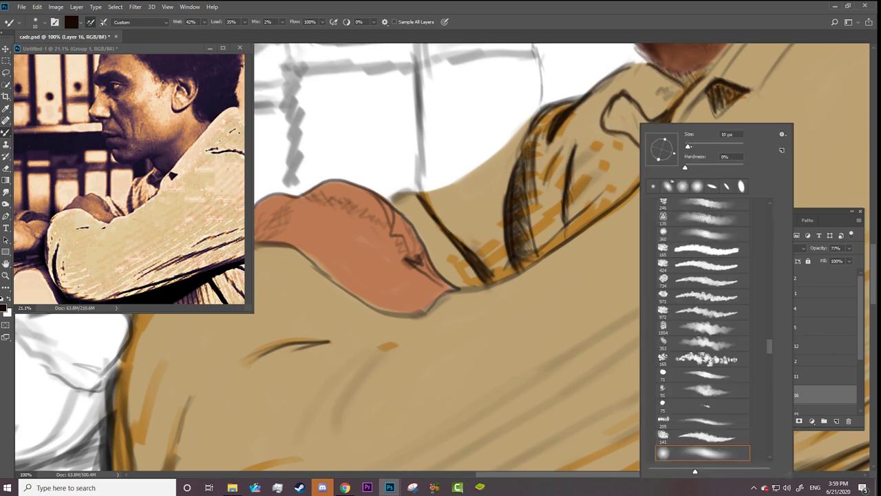
key(Escape)
right_click(640, 124)
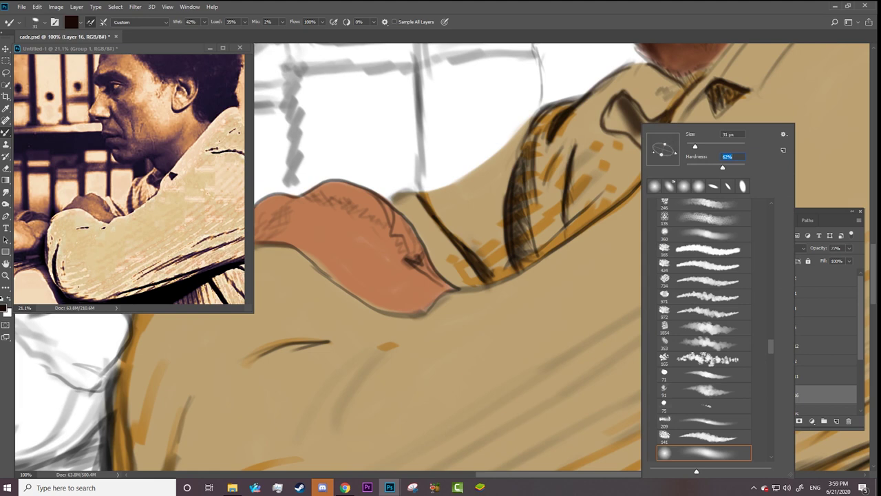
key(Escape)
drag(606, 102, 653, 153)
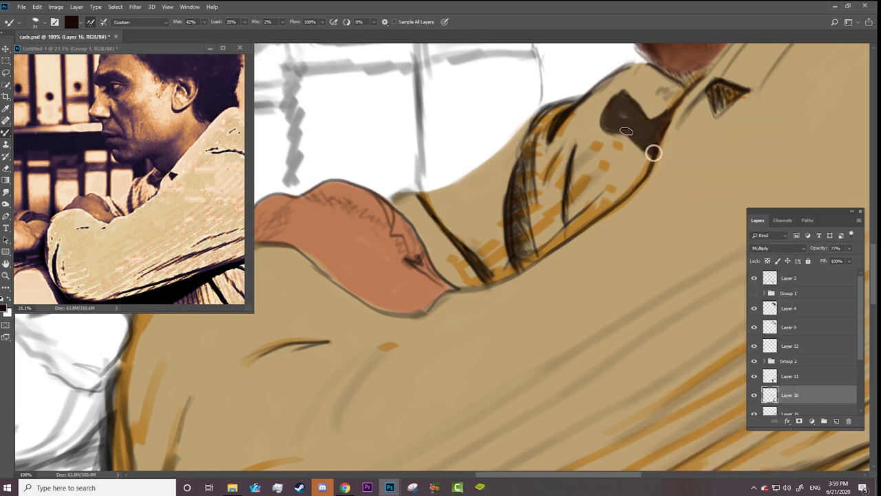
Step: With the sketch hidden, paint a dark line along the shoulder's lower edge
click(754, 278)
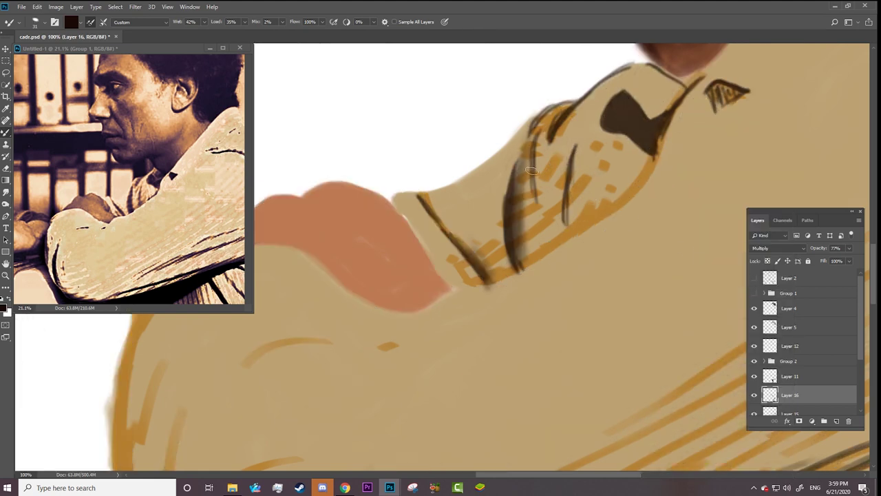
drag(538, 251, 637, 188)
drag(584, 216, 666, 131)
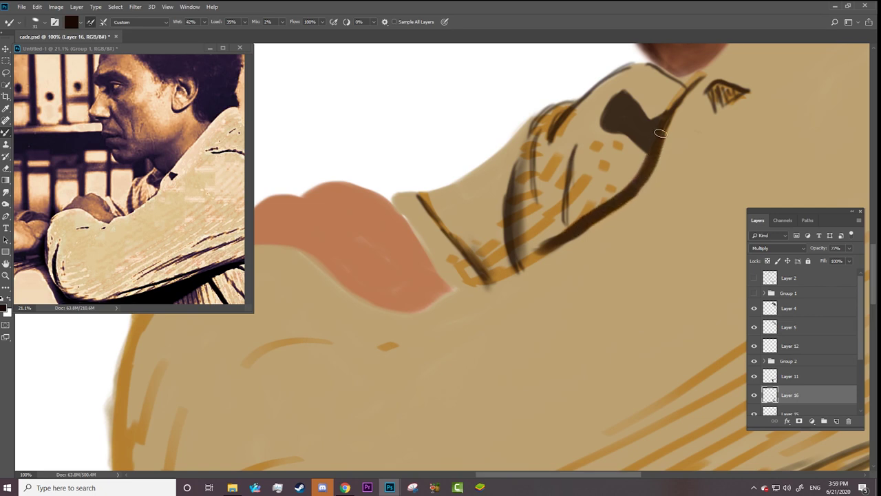
drag(640, 161, 671, 124)
mouse_move(560, 242)
mouse_down()
mouse_move(399, 314)
mouse_move(349, 292)
mouse_move(296, 246)
mouse_up()
click(754, 278)
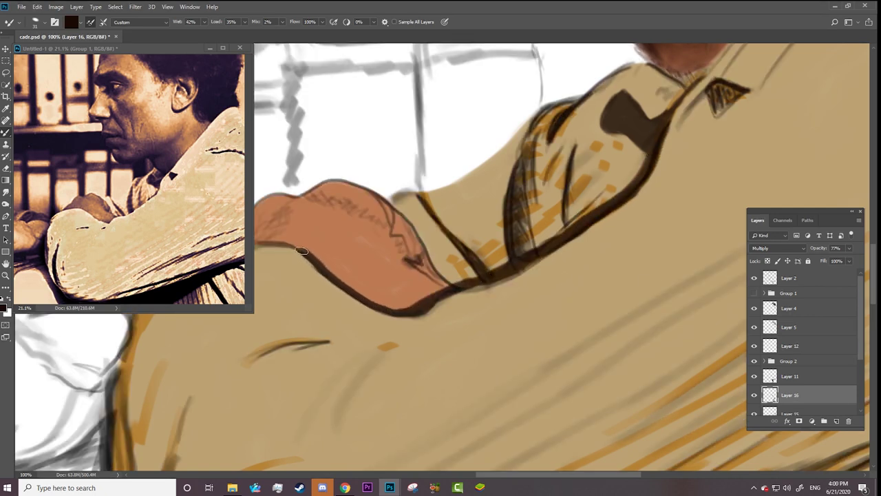
Step: Extend the dark outline around the hand and the sleeve fold below it
mouse_move(275, 276)
mouse_down()
mouse_move(448, 275)
mouse_move(408, 246)
mouse_move(373, 260)
mouse_up()
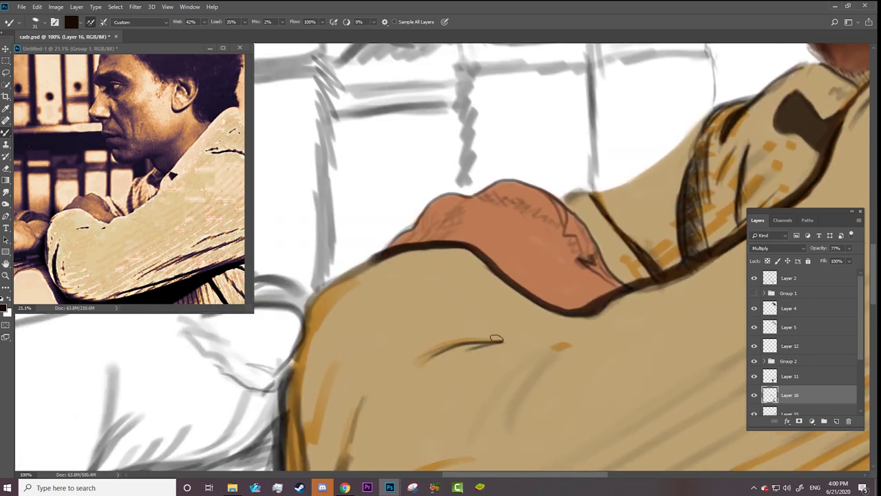
drag(502, 341, 413, 367)
drag(578, 343, 552, 354)
right_click(584, 199)
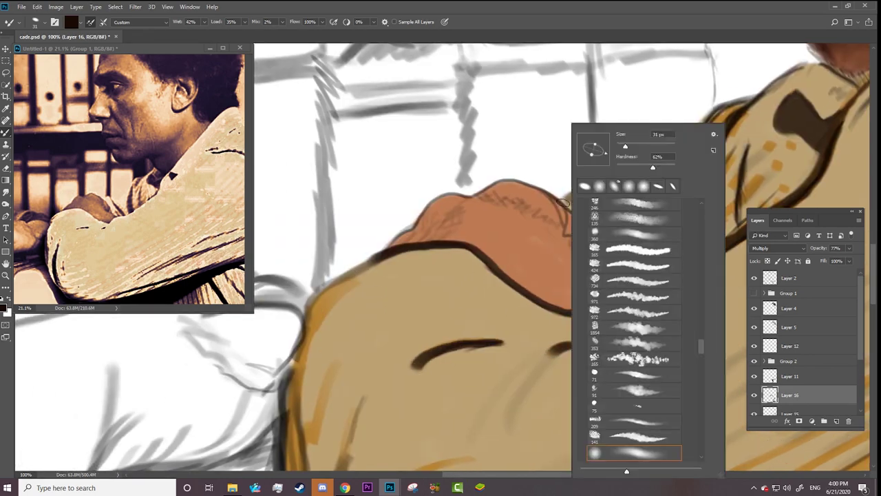
drag(565, 201, 596, 195)
scroll(598, 362, down, 5)
scroll(481, 310, up, 2)
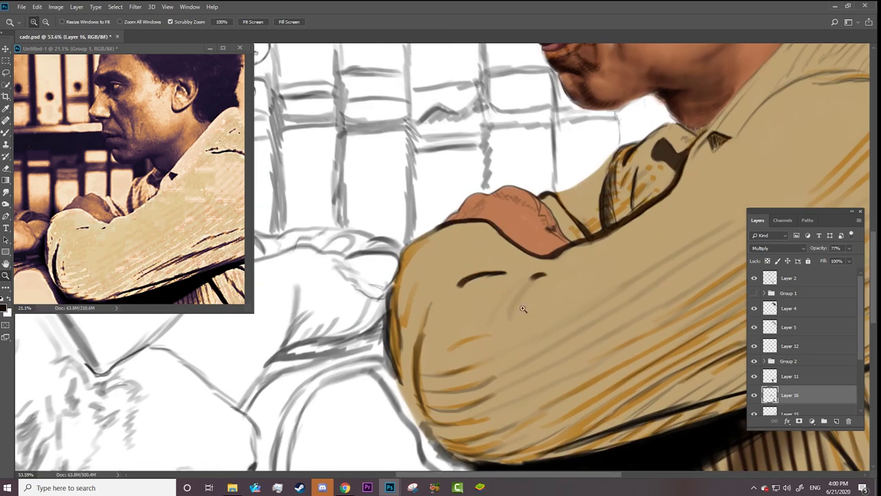
Step: Outline the sleeve's left edge with a curve, add a fold line and a lower-sleeve hatch
right_click(435, 301)
mouse_move(428, 303)
mouse_down()
mouse_move(420, 341)
mouse_move(432, 416)
mouse_up()
drag(391, 315, 399, 382)
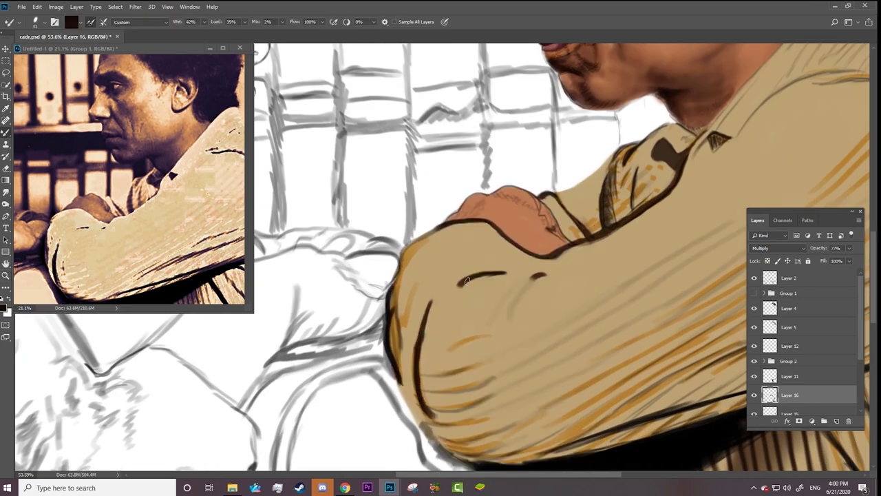
drag(538, 278, 507, 324)
drag(424, 407, 497, 389)
scroll(482, 387, down, 3)
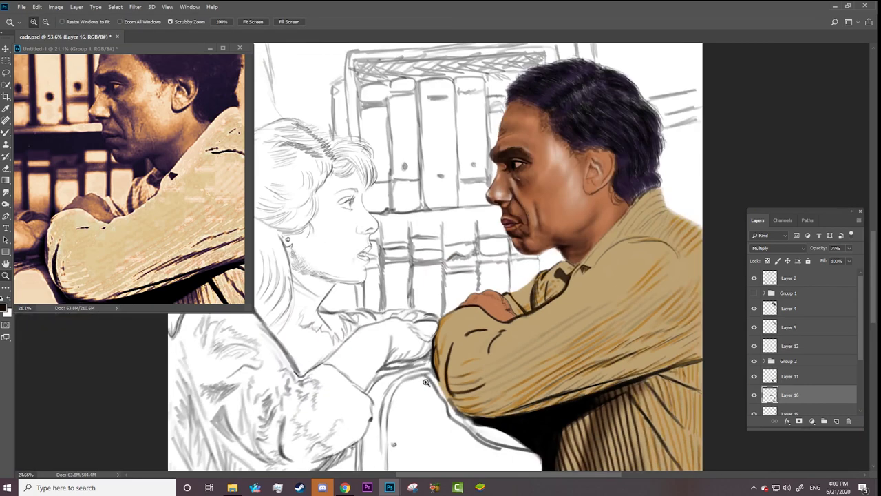
scroll(393, 298, up, 4)
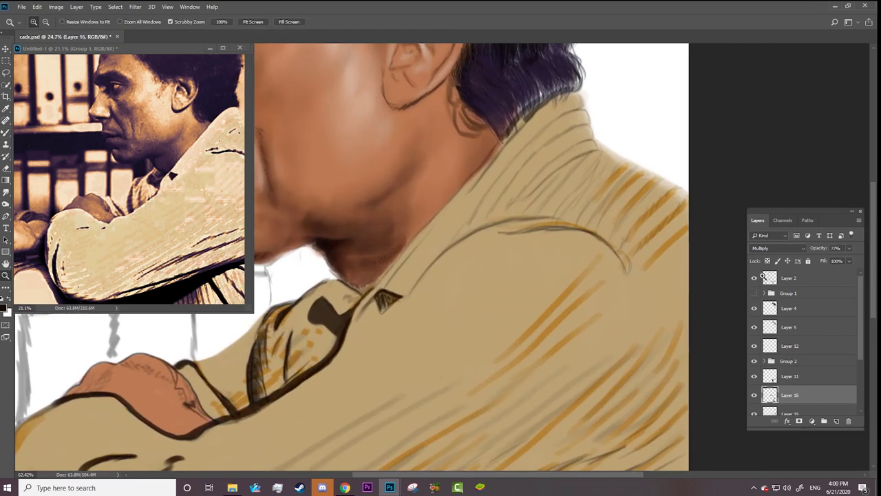
Step: Fill the collar tip solid dark, raise smoothing to 78%, and ink the collar line over the shoulder
right_click(388, 294)
drag(387, 297, 382, 309)
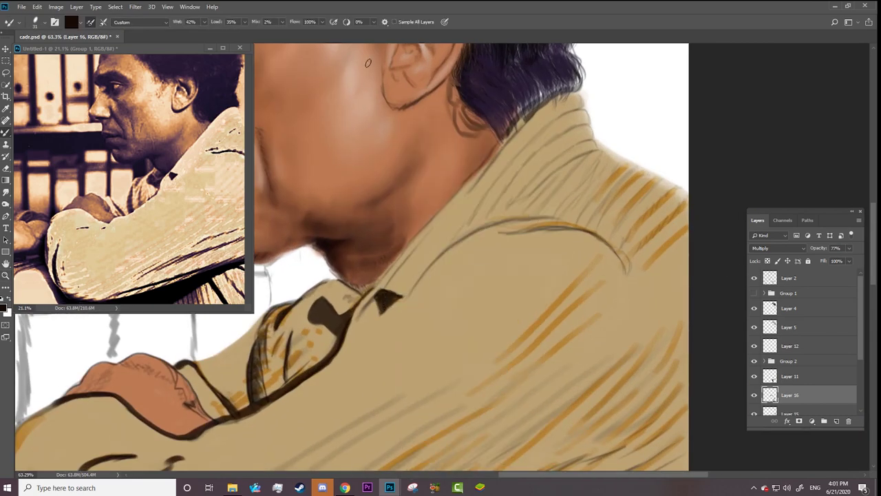
click(374, 22)
drag(370, 34, 410, 34)
mouse_move(412, 294)
mouse_down()
mouse_move(490, 221)
mouse_move(559, 236)
mouse_up()
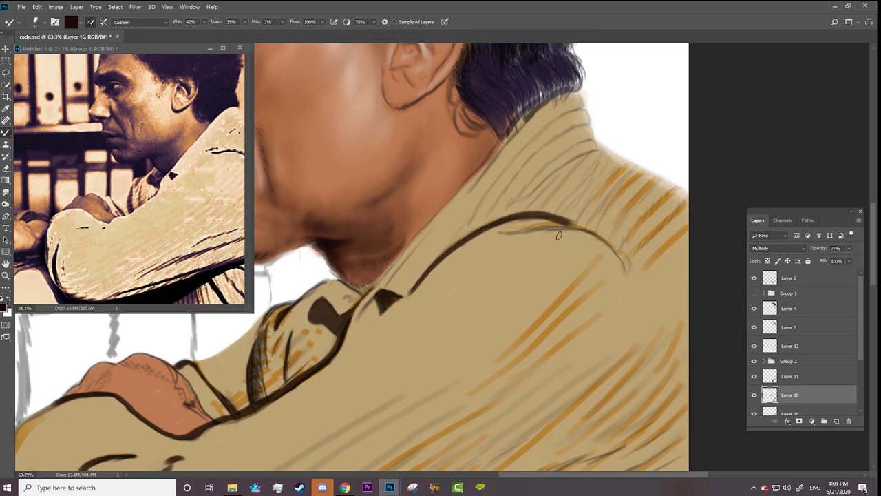
drag(493, 234, 629, 276)
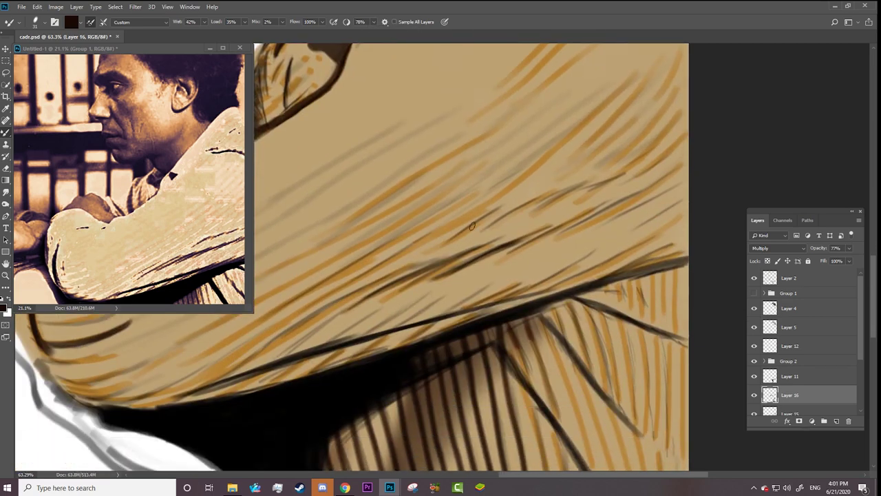
Step: Add dark hatch lines on the sleeve and along the fold line
drag(430, 252, 501, 204)
right_click(497, 203)
click(379, 363)
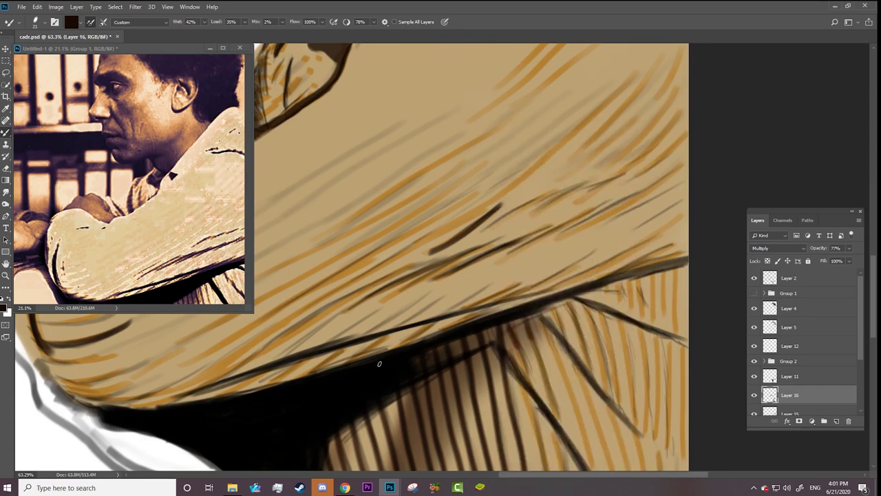
drag(485, 303, 611, 255)
key(z)
mouse_move(512, 313)
mouse_down()
mouse_move(426, 314)
mouse_move(475, 314)
mouse_up()
Step: Darken the arm's lower outline and extend the black shadow under the arm
key(b)
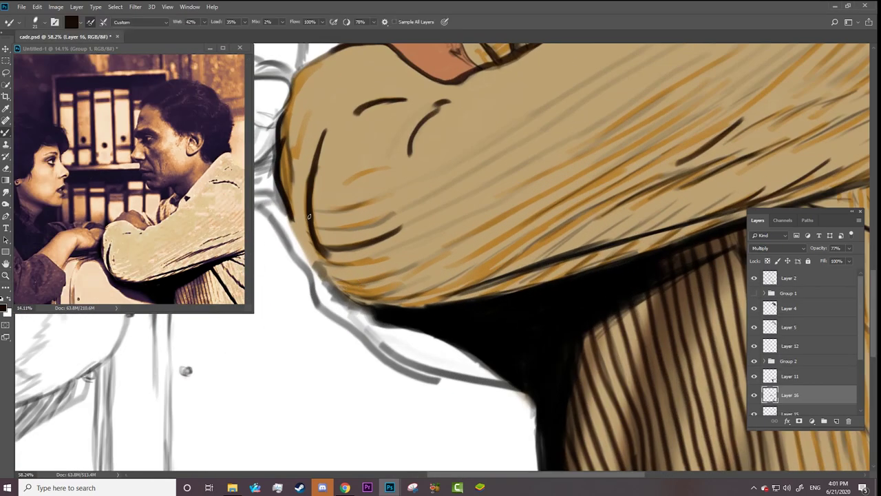
drag(311, 262, 432, 318)
right_click(555, 301)
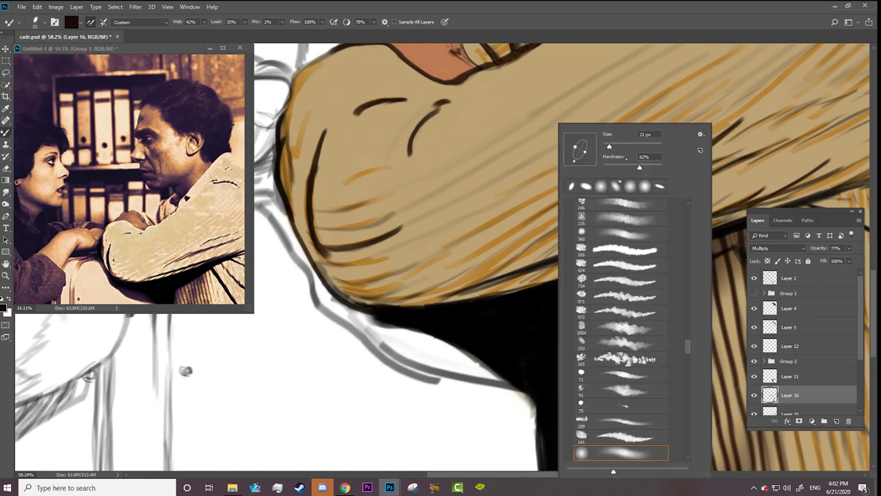
key(Escape)
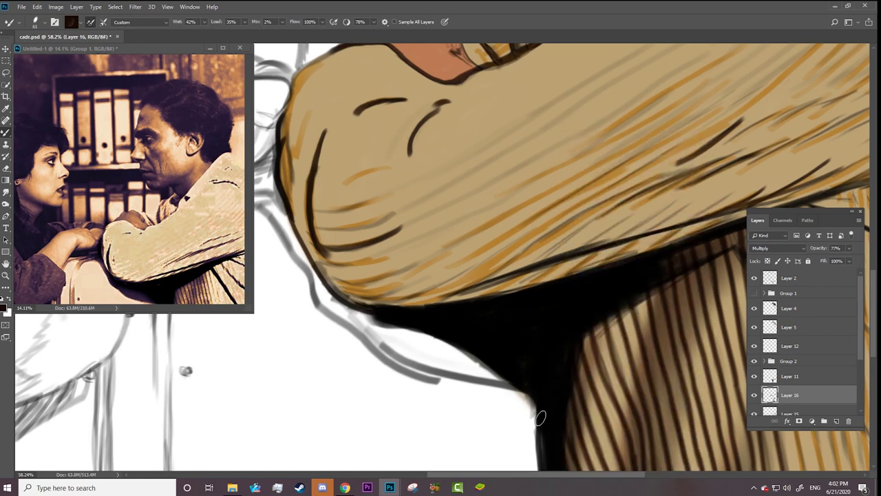
drag(540, 417, 442, 328)
key(z)
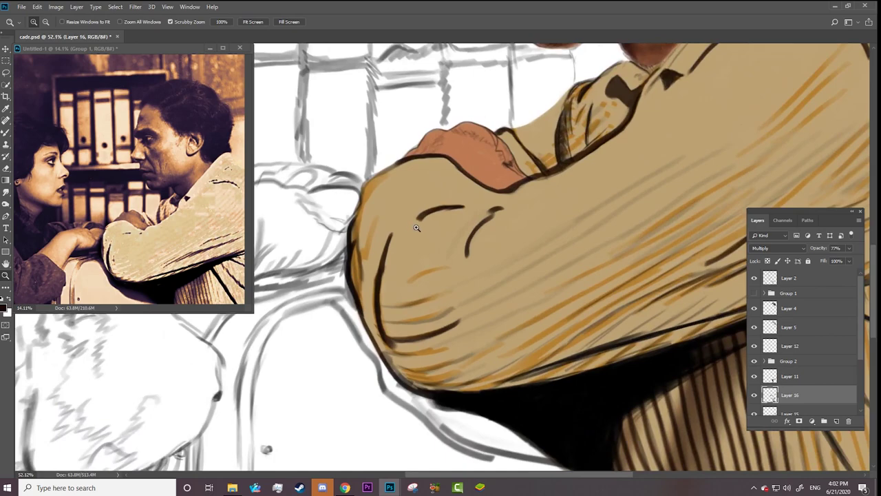
mouse_move(416, 228)
mouse_down()
mouse_move(512, 227)
mouse_move(578, 380)
mouse_up()
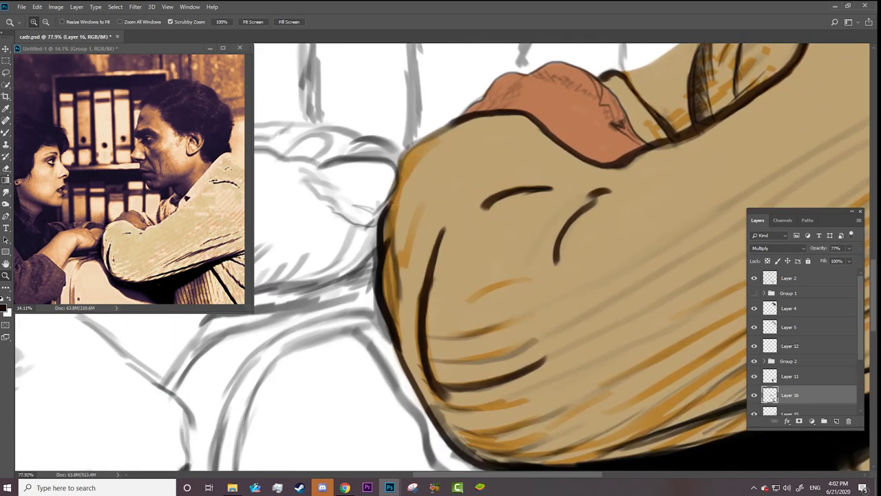
Step: Adjust the eraser size and repeatedly zoom out to review the whole figure
key(b)
right_click(490, 125)
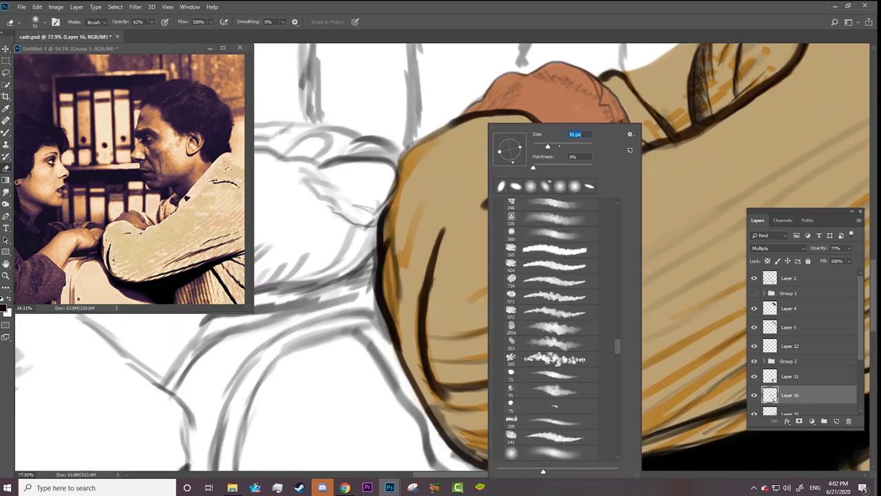
key(Return)
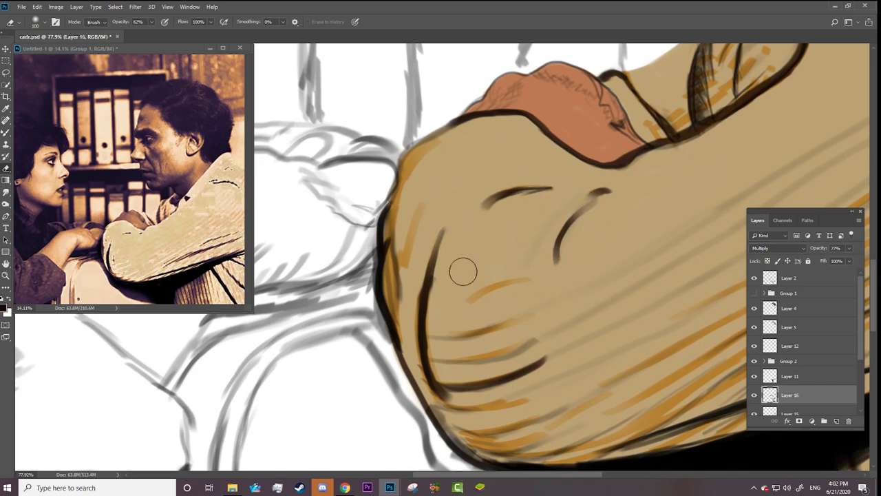
key(z)
mouse_move(524, 418)
mouse_down()
mouse_move(436, 383)
mouse_move(523, 372)
mouse_up()
key(b)
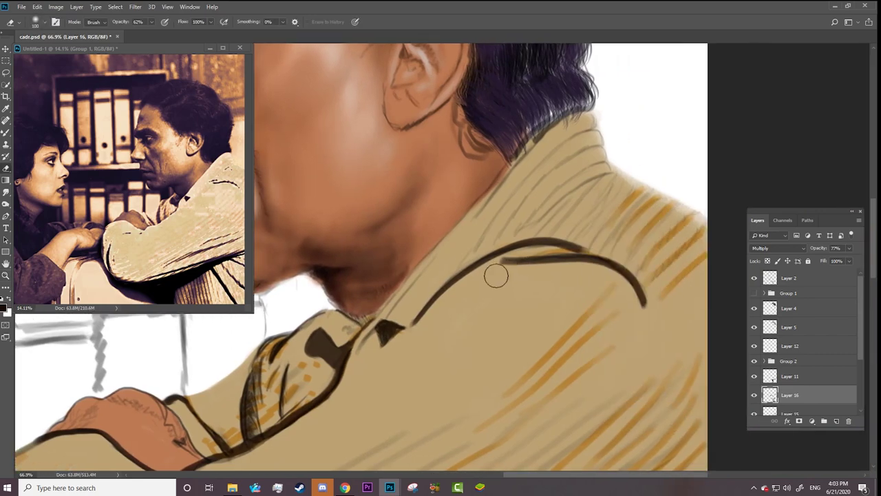
key(z)
mouse_move(578, 300)
mouse_down()
mouse_move(513, 304)
mouse_move(539, 232)
mouse_up()
key(b)
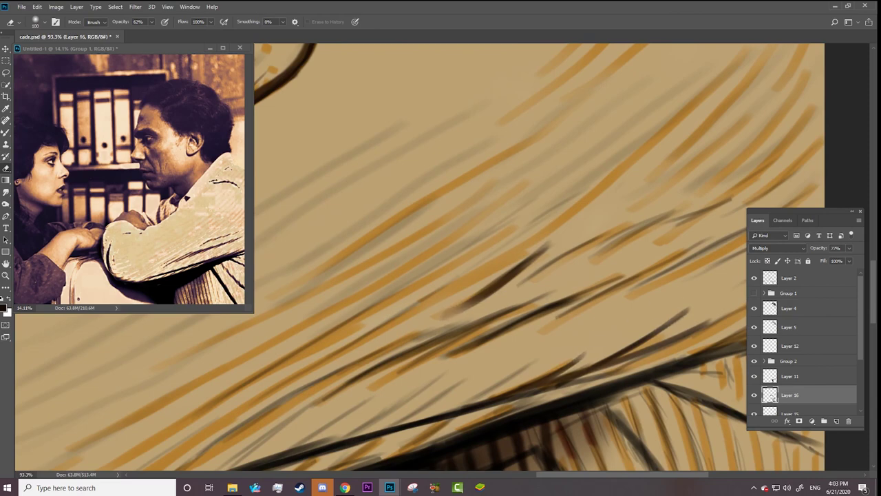
key(z)
drag(682, 329, 441, 327)
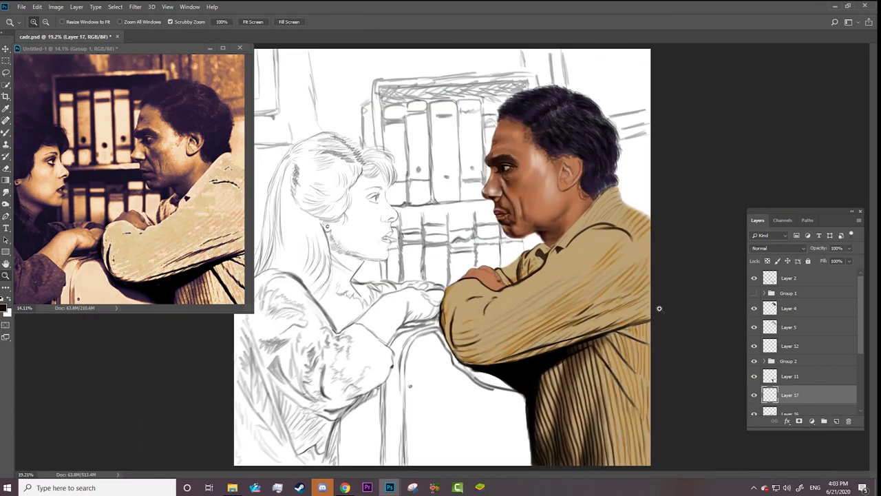
Step: Zoom the reference photo in on the coat, then try and undo a beige shoulder stroke
drag(659, 308, 681, 308)
scroll(805, 345, down, 2)
drag(789, 333, 790, 361)
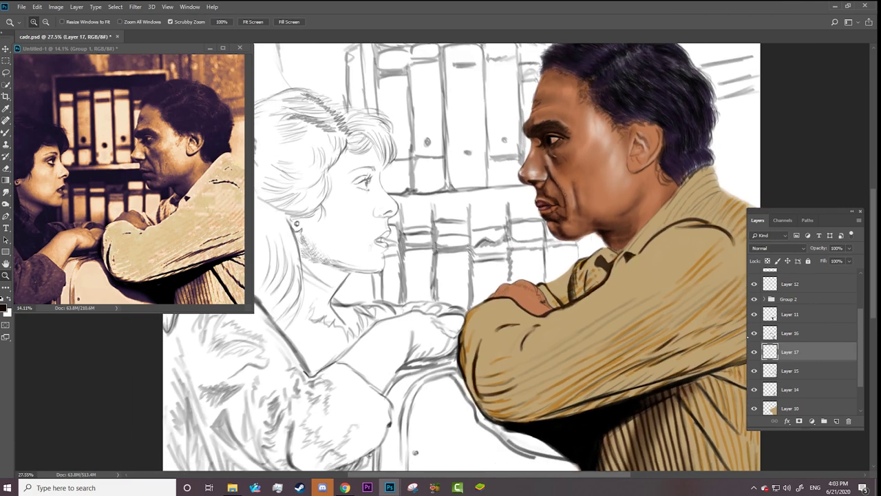
drag(124, 242, 172, 242)
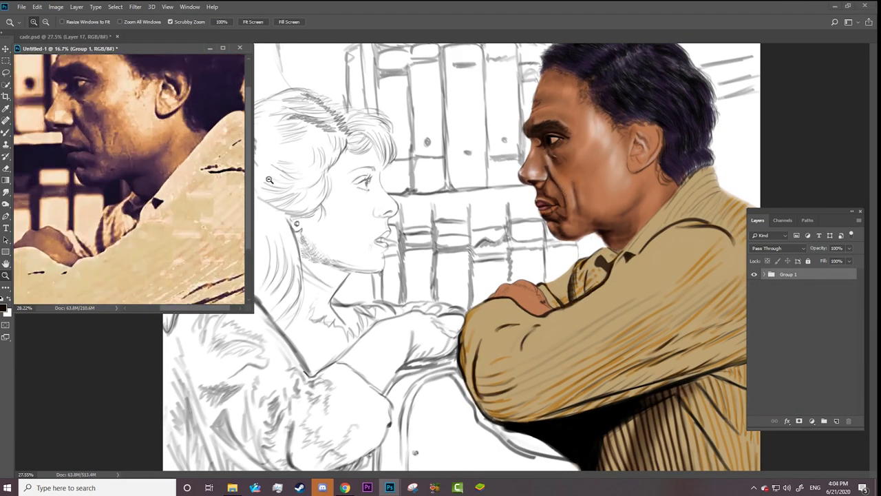
key(b)
alt+click(151, 196)
drag(664, 258, 639, 278)
key(ctrl+z)
Step: Pick a brush preset and blend lighter beige strokes along the collar edge
right_click(632, 293)
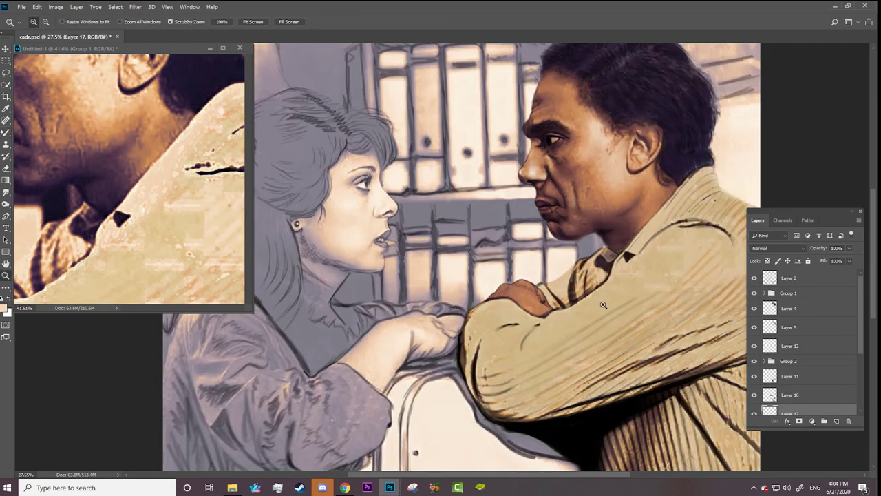
drag(817, 196, 860, 195)
key(b)
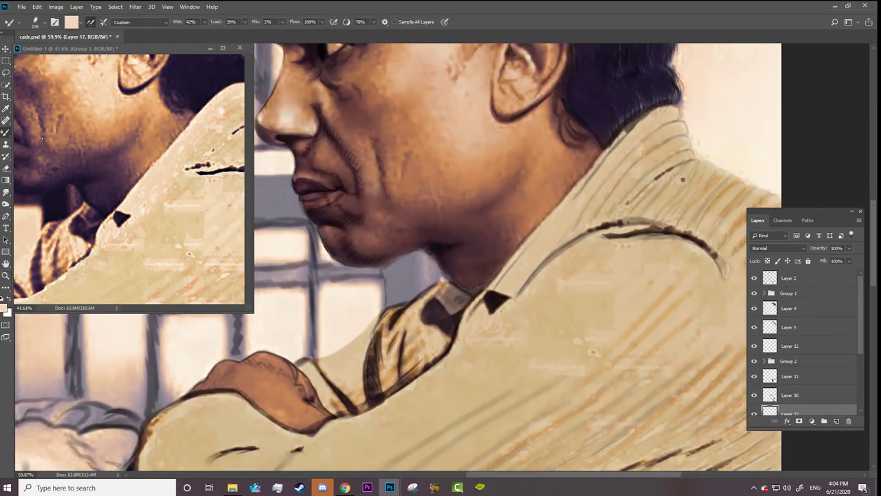
right_click(554, 241)
key(Return)
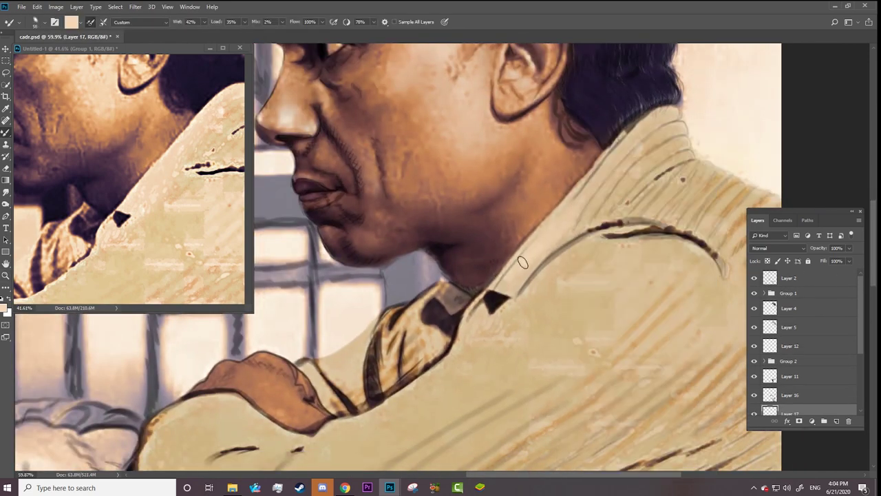
drag(667, 118, 550, 231)
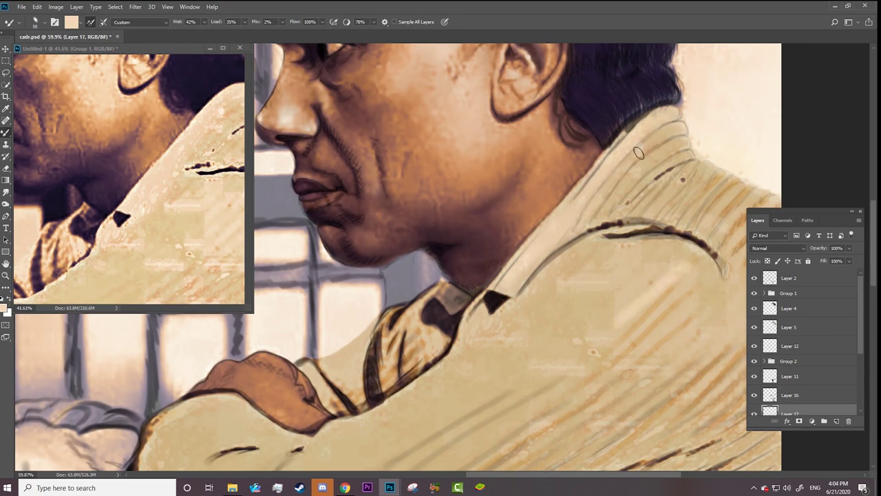
drag(637, 146, 574, 234)
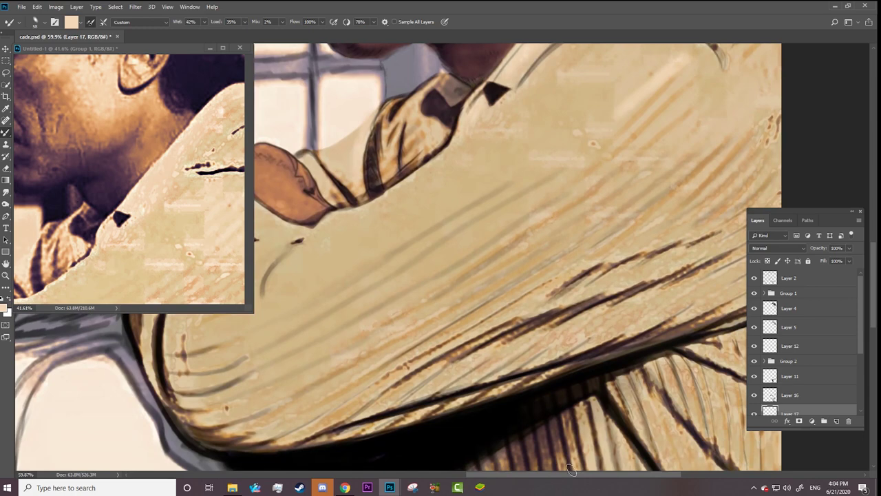
Step: Choose another brush, then lighten the shoulder fold and soften the collar's dark edge
mouse_move(179, 407)
mouse_down()
mouse_move(336, 196)
mouse_move(307, 278)
mouse_move(310, 382)
mouse_up()
right_click(361, 207)
click(344, 197)
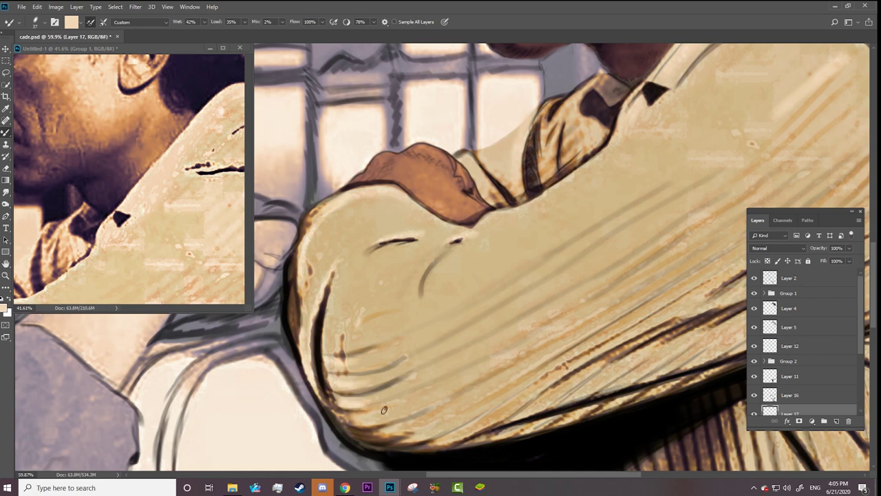
drag(483, 391, 606, 313)
drag(509, 358, 639, 272)
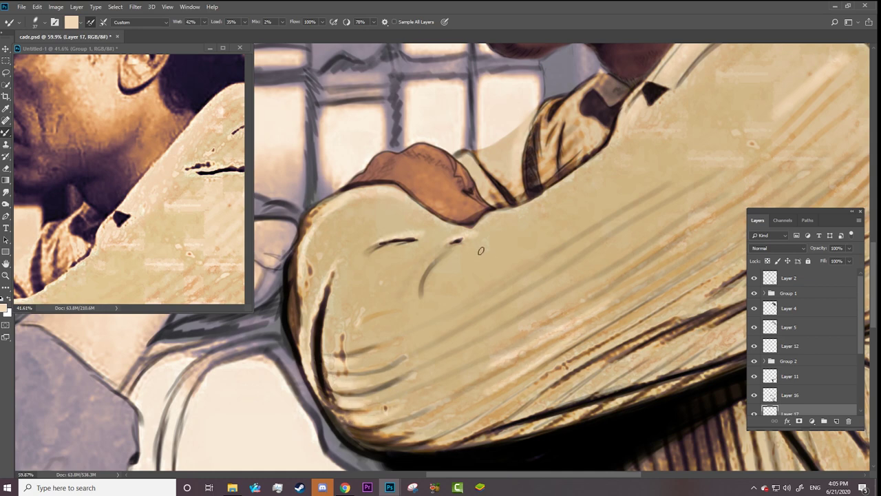
drag(523, 208, 564, 186)
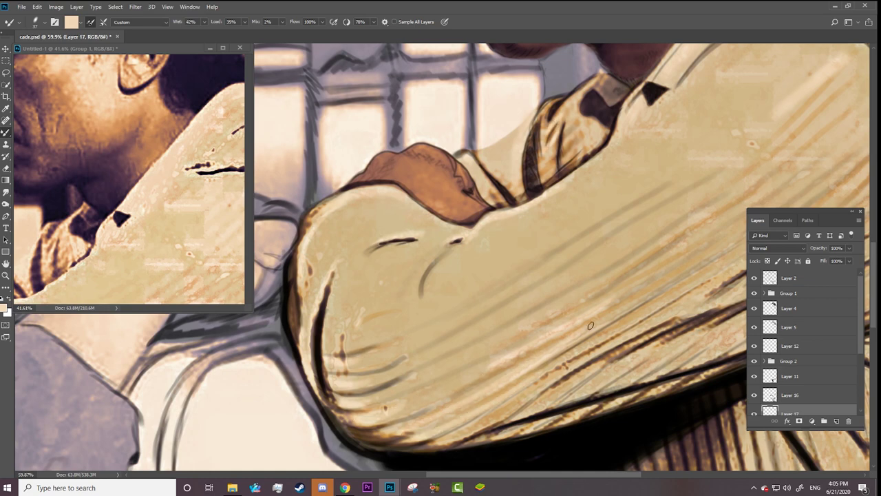
Step: Lighten the shirt's diagonal folds and smear the collar's dark curved line lighter
scroll(418, 221, right, 5)
drag(457, 196, 354, 266)
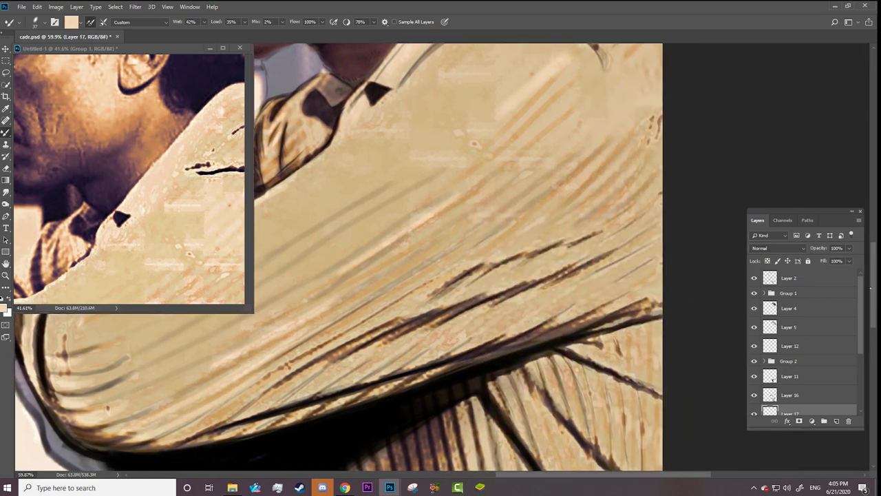
scroll(624, 150, up, 3)
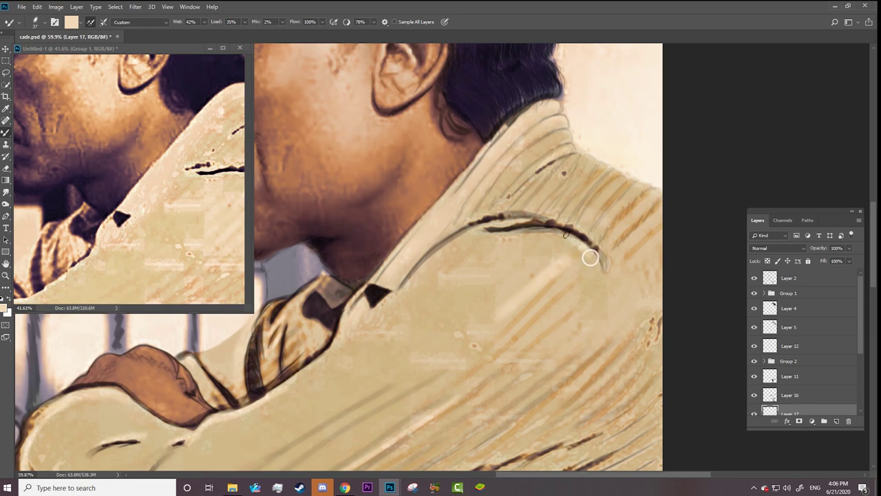
drag(590, 256, 484, 222)
scroll(868, 262, down, 5)
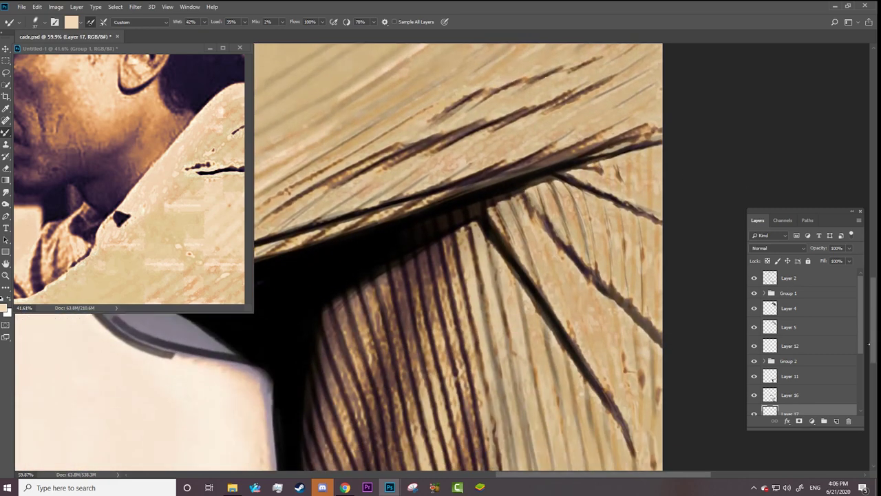
scroll(869, 263, down, 3)
Step: Smear lighter beige streaks down the shirt stripes under the arm
drag(478, 129, 502, 323)
drag(478, 168, 500, 366)
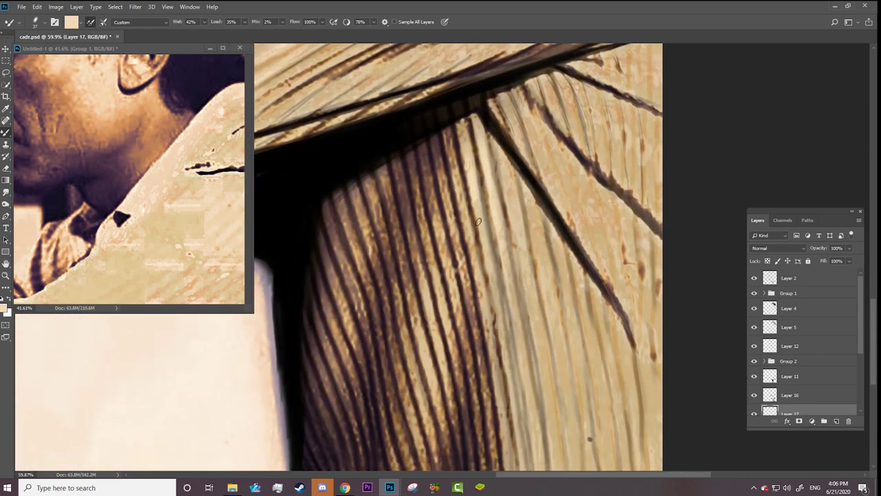
drag(468, 146, 502, 337)
mouse_move(444, 255)
mouse_down()
mouse_move(457, 343)
mouse_move(451, 376)
mouse_up()
drag(416, 260, 449, 427)
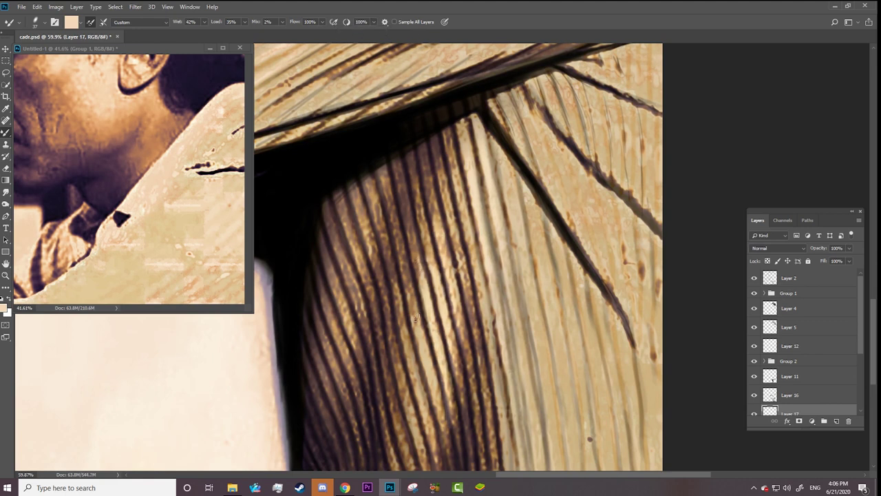
drag(413, 307, 444, 440)
drag(413, 367, 430, 443)
drag(403, 396, 423, 450)
Step: Lighten the dark left shirt stripes and streak a light line down a right-hand stripe
drag(338, 292, 346, 366)
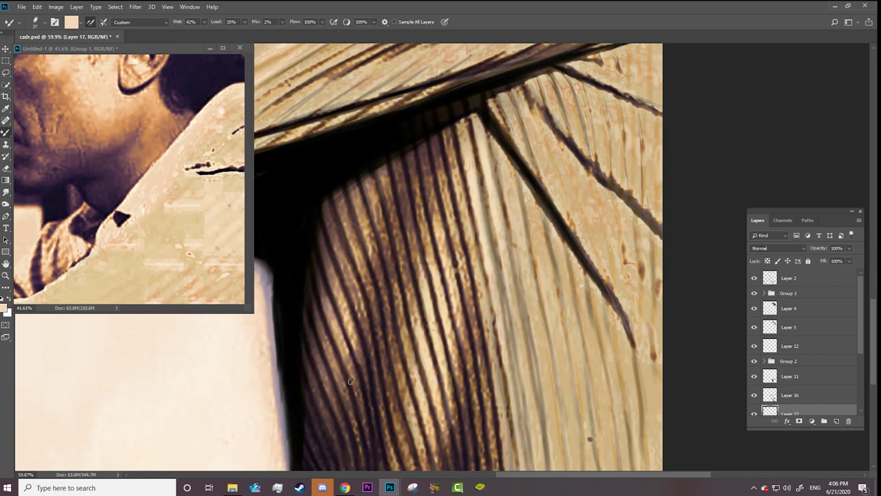
drag(318, 320, 344, 394)
drag(550, 222, 579, 340)
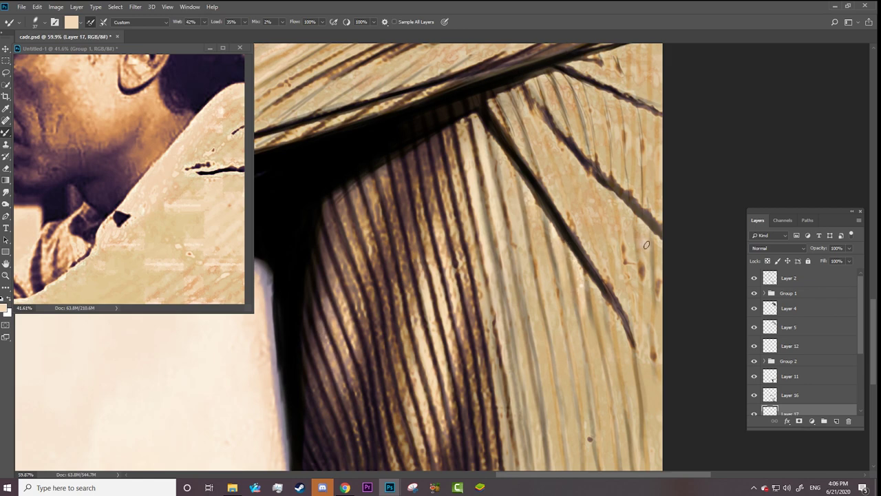
key(z)
drag(647, 289, 549, 288)
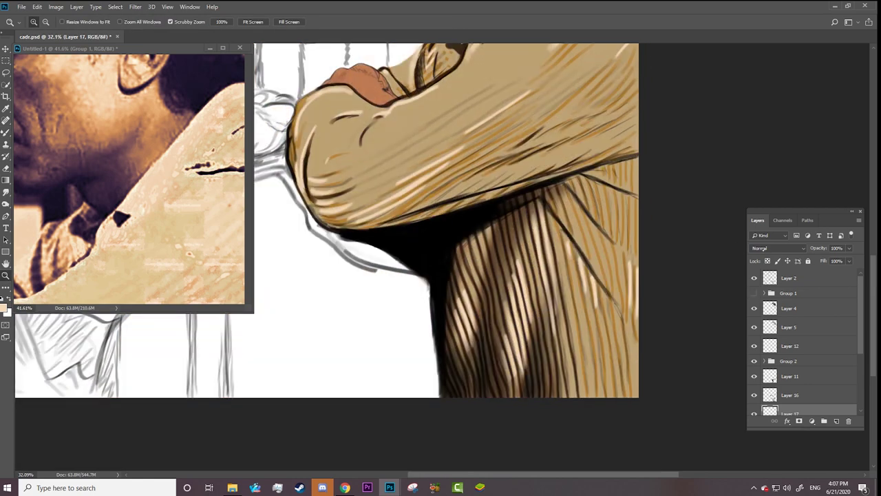
Step: Change Layer 17's blend mode and zoom in on the folded sleeve with the Mixer Brush
click(761, 248)
click(764, 319)
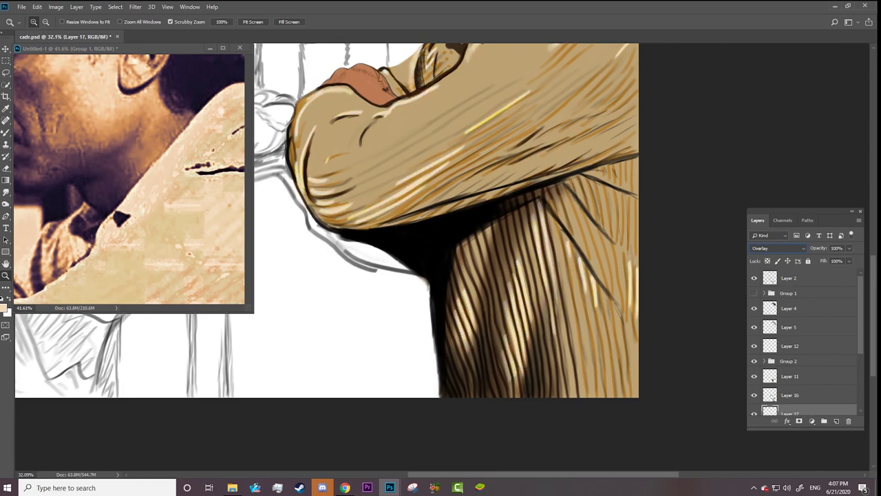
drag(551, 303, 619, 311)
drag(123, 206, 179, 207)
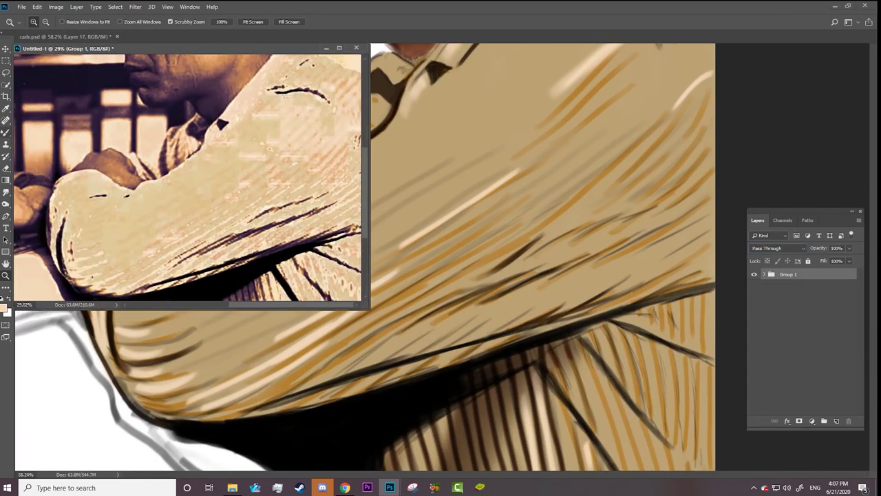
key(b)
right_click(420, 126)
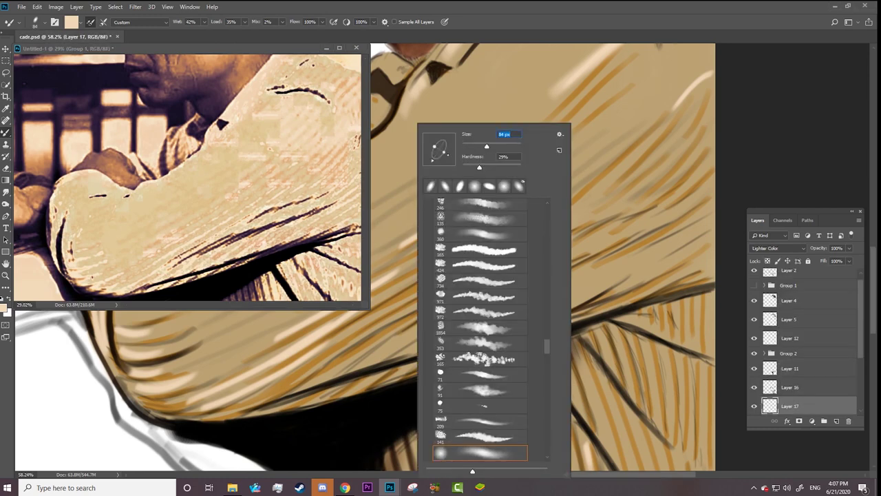
key(Return)
Step: Paint light highlight streaks along the lower and upper sleeve
drag(372, 357, 540, 291)
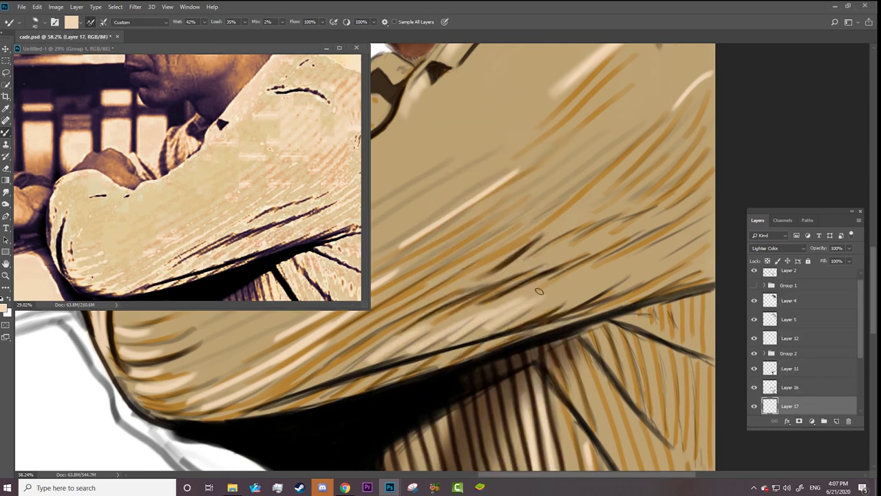
mouse_move(456, 221)
mouse_down()
mouse_move(509, 188)
mouse_move(565, 122)
mouse_up()
drag(578, 299, 635, 264)
drag(404, 202, 481, 154)
drag(393, 180, 469, 138)
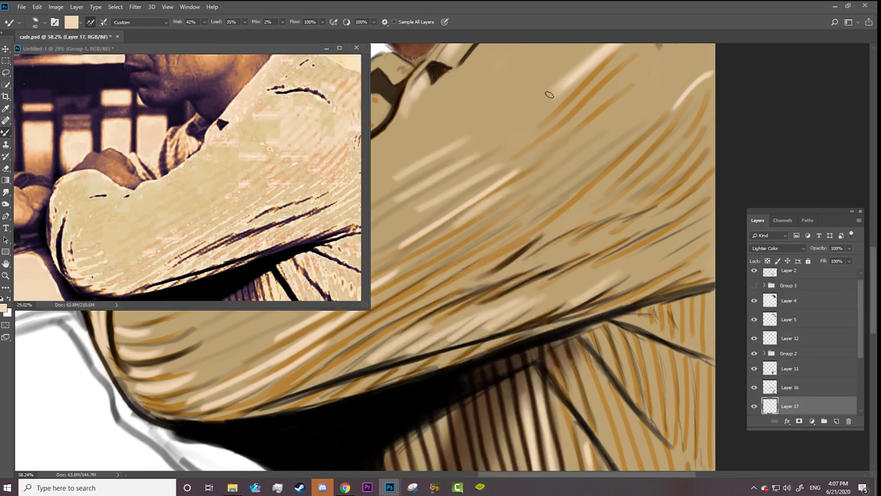
Step: Partly erase the light sleeve streaks and the highlights on the coat's back
key(e)
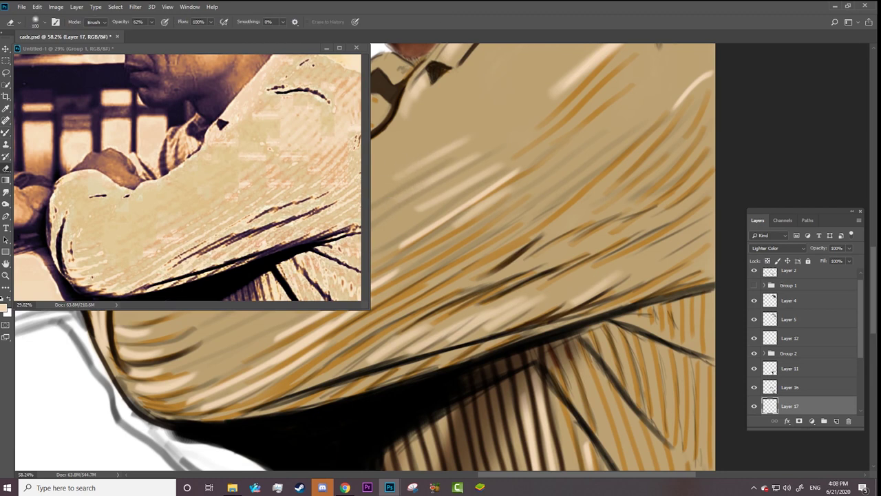
drag(510, 174, 476, 199)
drag(404, 223, 472, 172)
drag(391, 254, 423, 228)
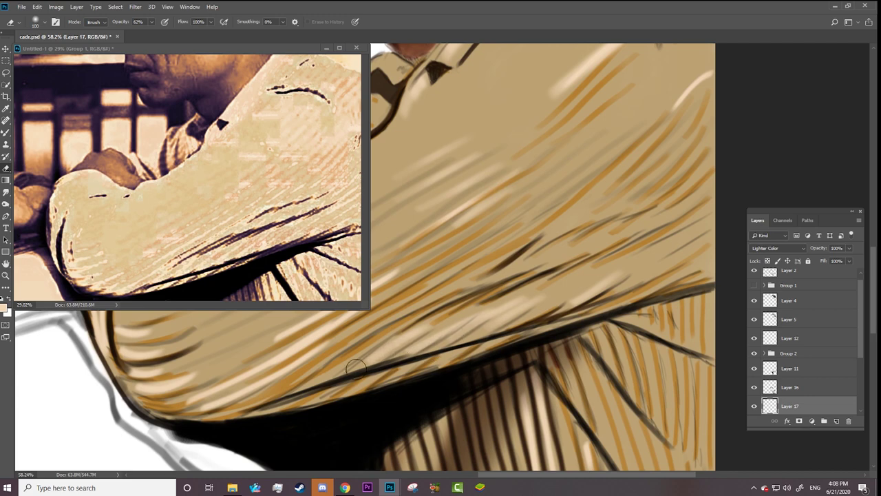
drag(323, 323, 476, 366)
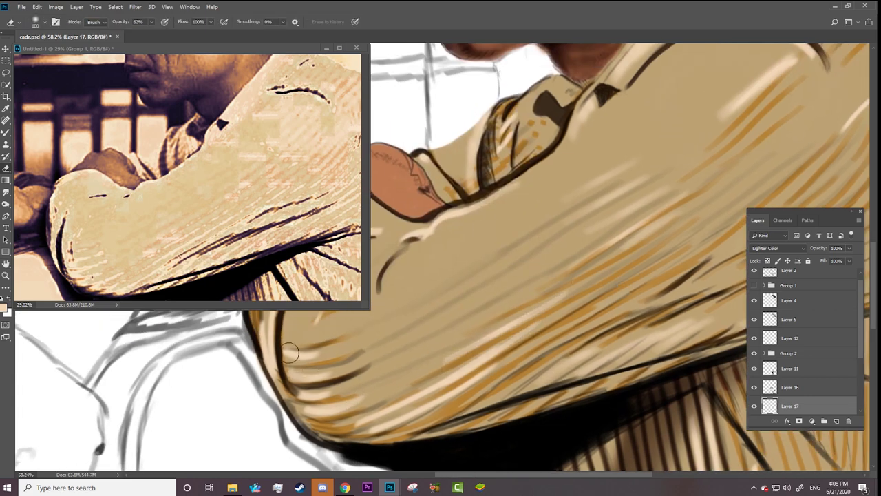
drag(321, 286, 489, 279)
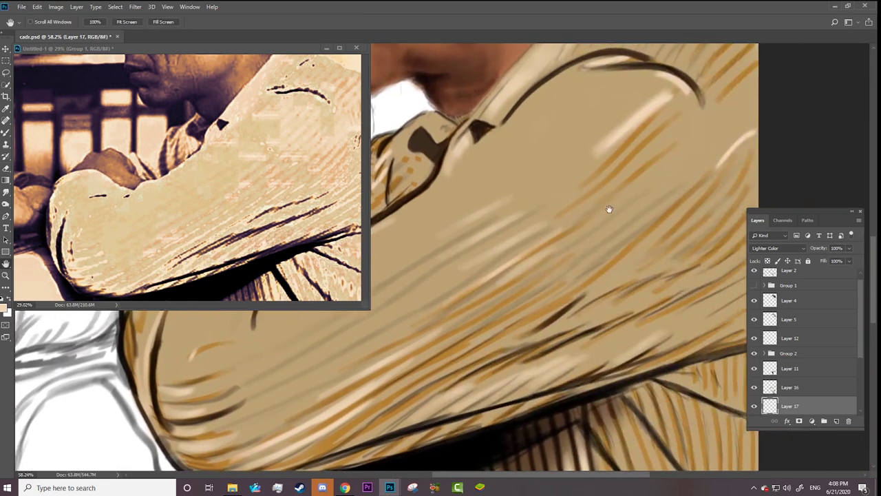
drag(610, 208, 509, 268)
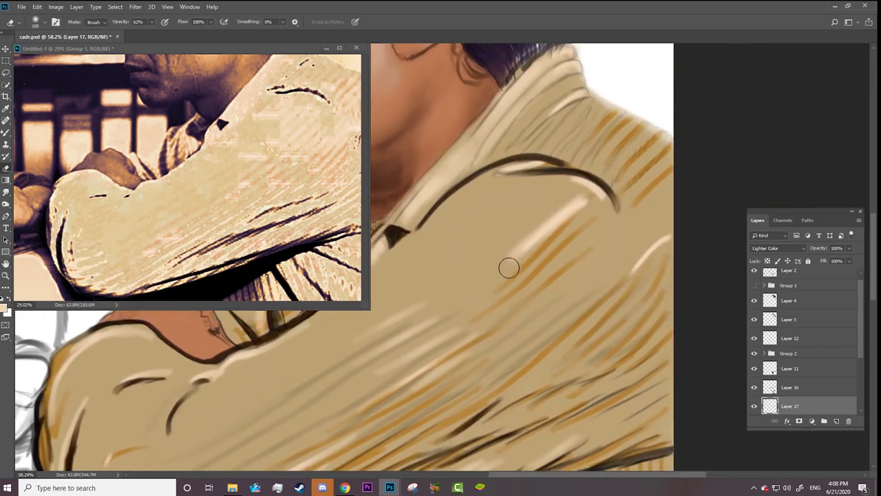
mouse_move(564, 221)
mouse_down()
mouse_move(589, 186)
mouse_move(584, 197)
mouse_up()
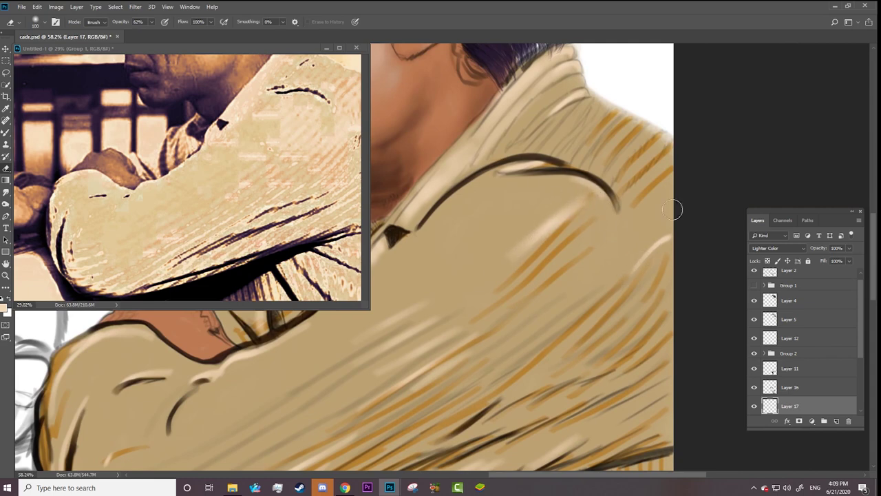
Step: Paint dark vertical stripes over the light streaks on the coat's back
drag(360, 330, 614, 276)
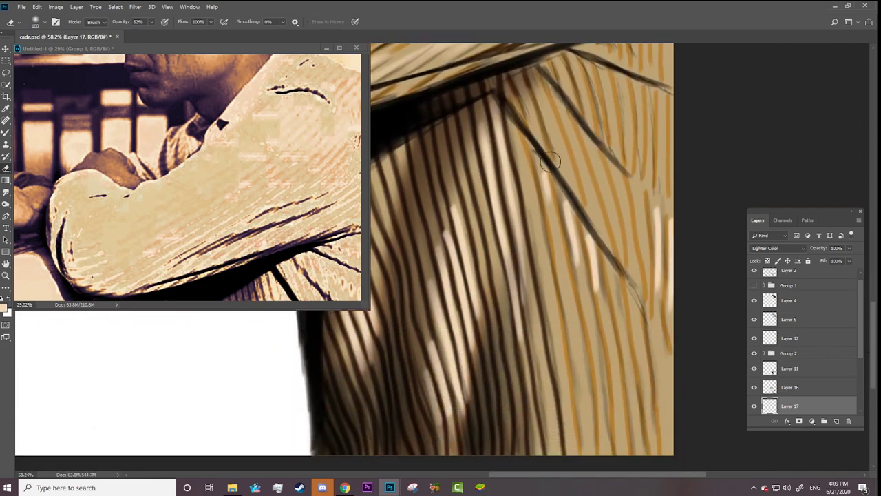
mouse_move(464, 210)
mouse_down()
mouse_move(459, 240)
mouse_move(436, 270)
mouse_move(435, 320)
mouse_up()
drag(474, 290, 448, 412)
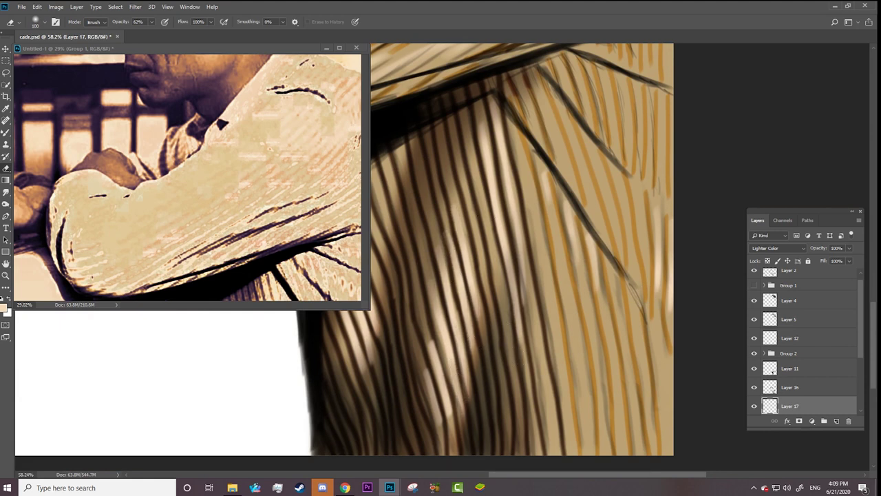
mouse_move(440, 337)
mouse_down()
mouse_move(416, 389)
mouse_move(452, 426)
mouse_up()
scroll(452, 426, left, 5)
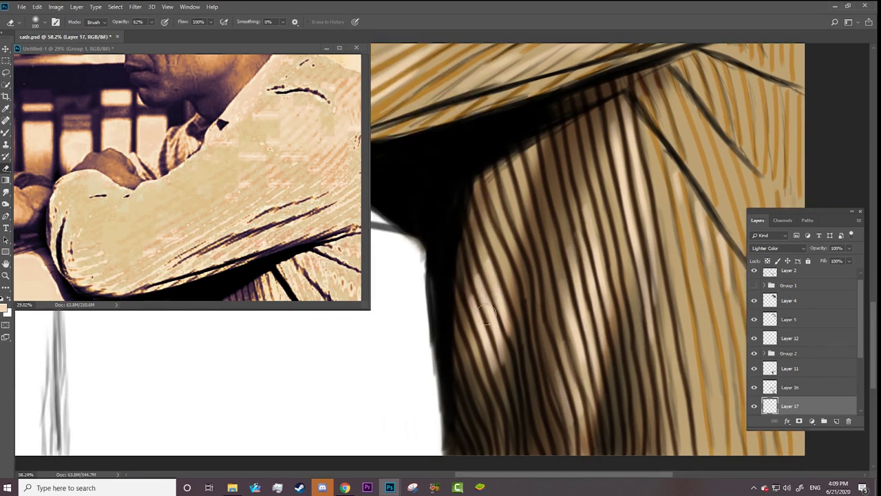
drag(502, 307, 494, 379)
Step: Blend light and orange strokes into the dark collar using a size 25 Mixer Brush
key(z)
drag(623, 360, 634, 267)
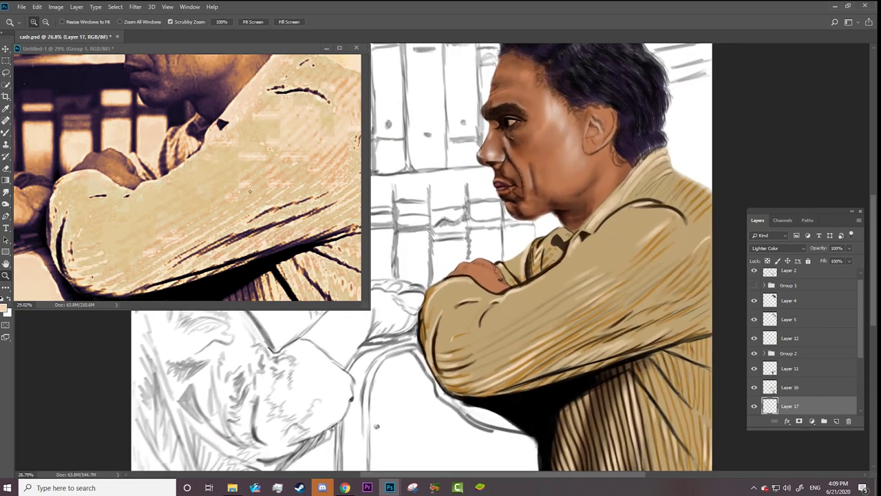
drag(207, 172, 234, 172)
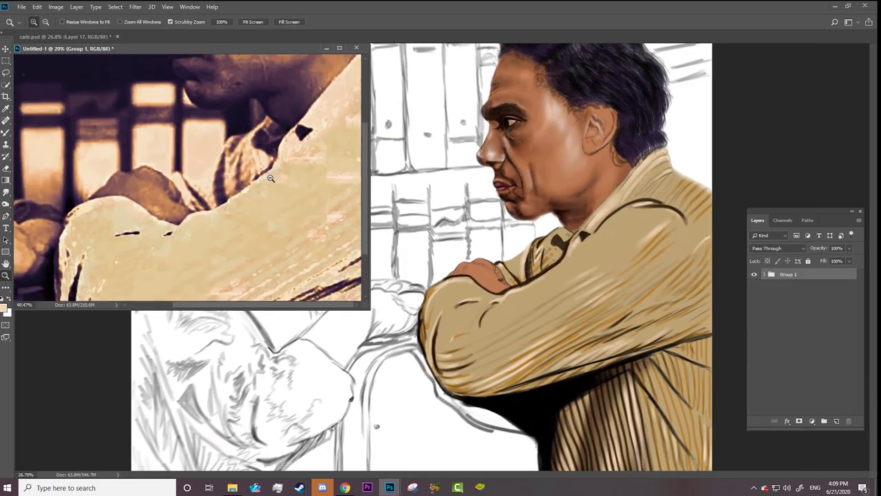
drag(619, 261, 661, 261)
key(b)
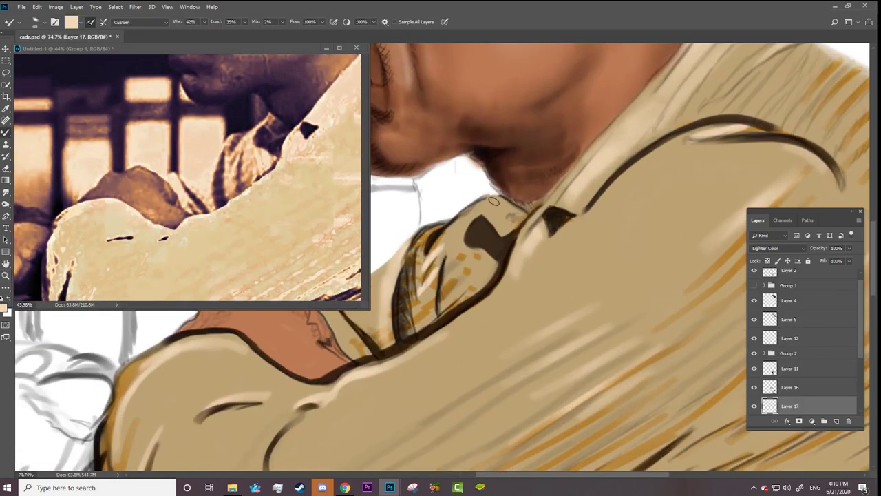
right_click(493, 200)
double_click(517, 245)
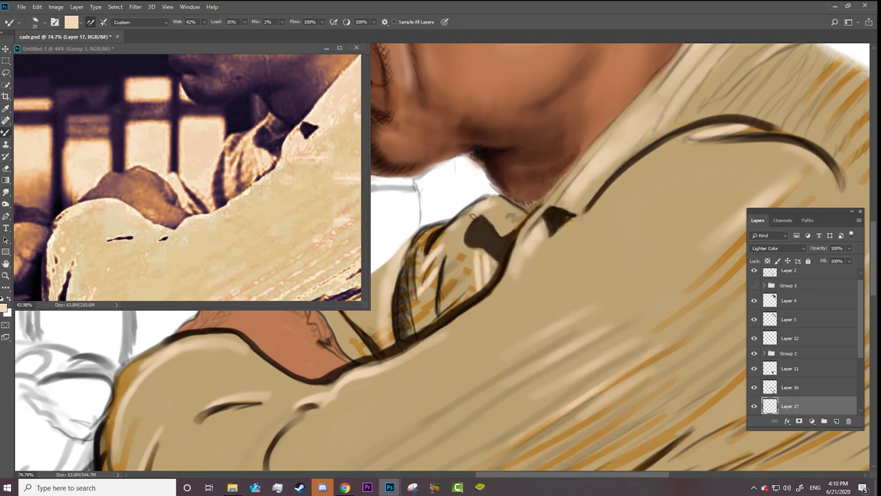
drag(473, 216, 474, 297)
mouse_move(419, 250)
mouse_down()
mouse_move(441, 223)
mouse_move(422, 260)
mouse_up()
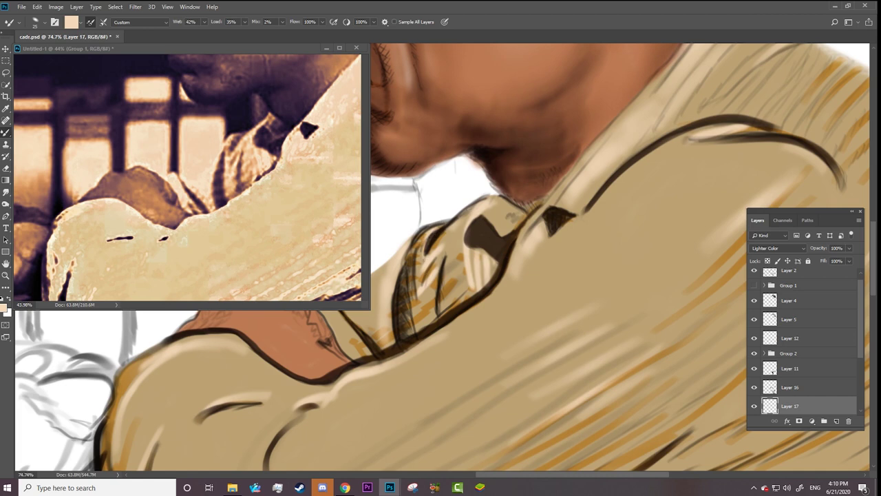
drag(467, 211, 422, 279)
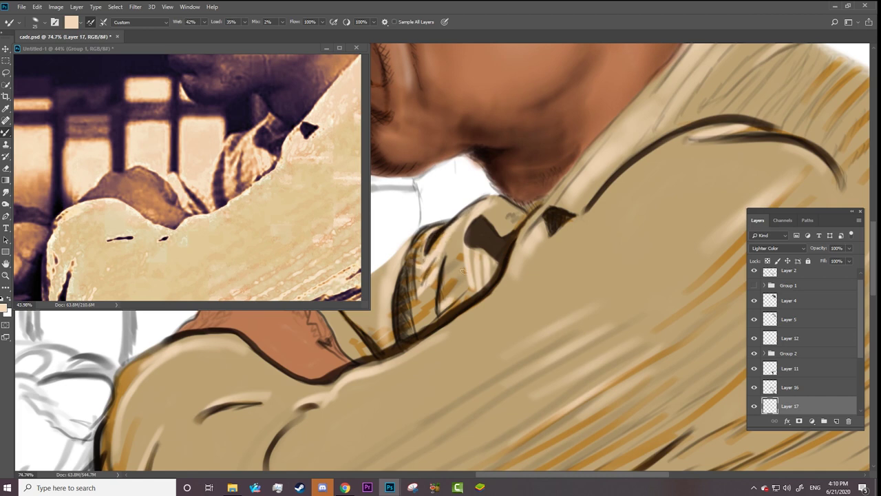
Step: Hide the grey sketch lines and soften the collar and shoulder lines
click(754, 270)
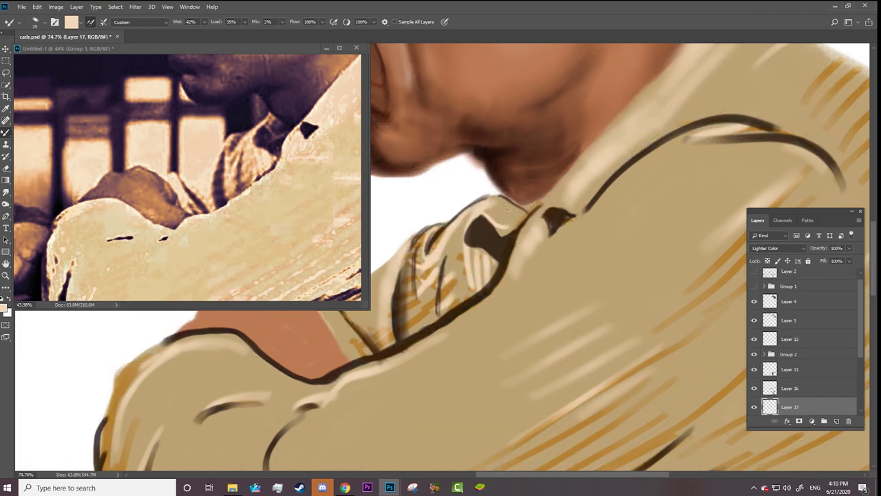
right_click(573, 214)
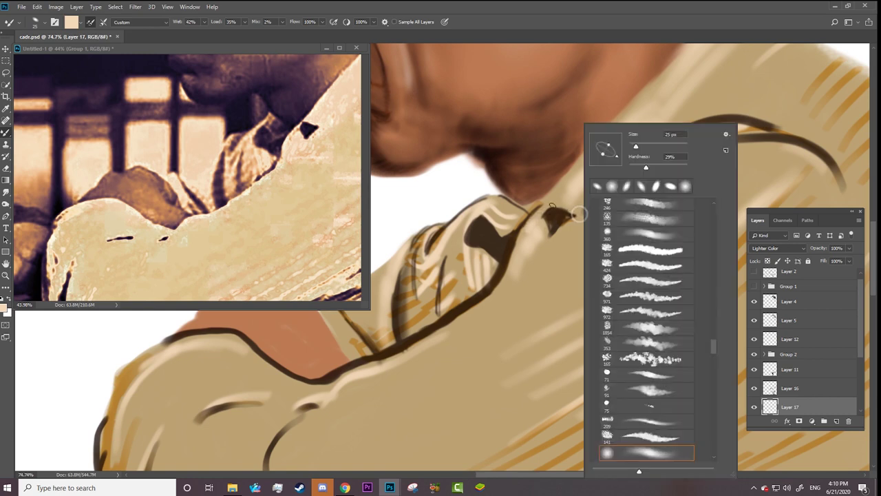
key(Escape)
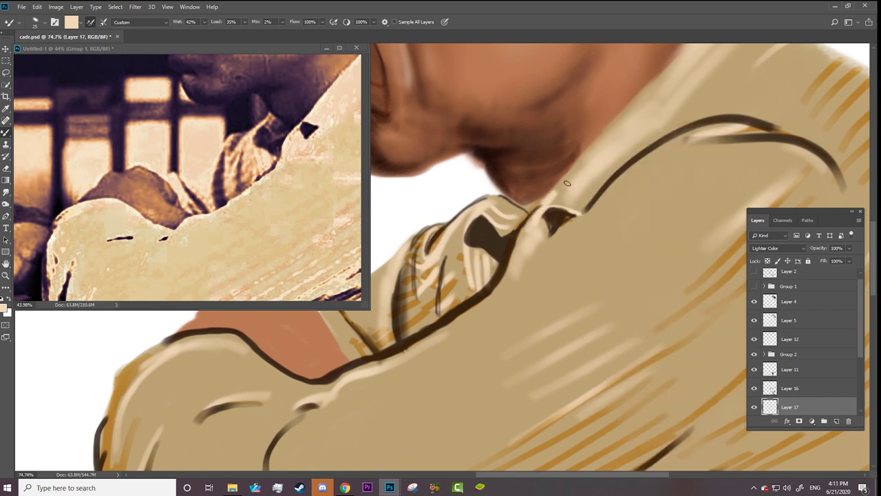
drag(538, 212, 647, 102)
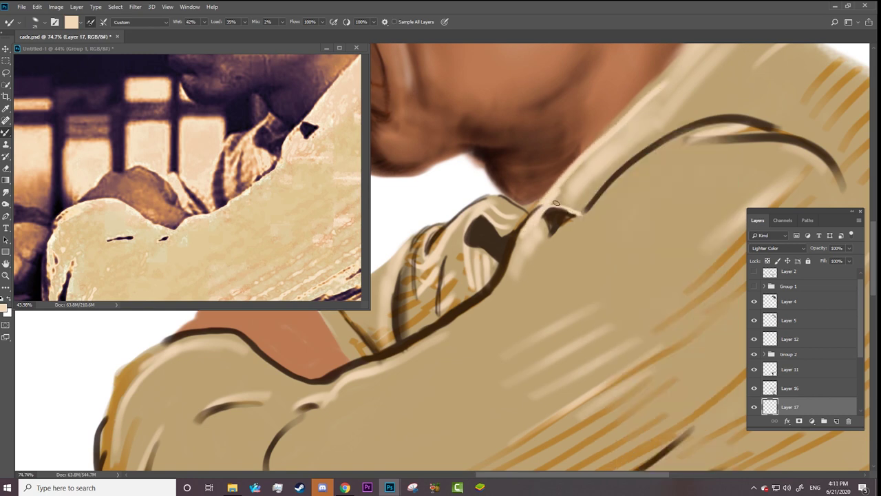
drag(585, 211, 681, 124)
mouse_move(518, 276)
mouse_down()
mouse_move(332, 380)
mouse_move(283, 374)
mouse_move(243, 351)
mouse_up()
scroll(482, 275, up, 3)
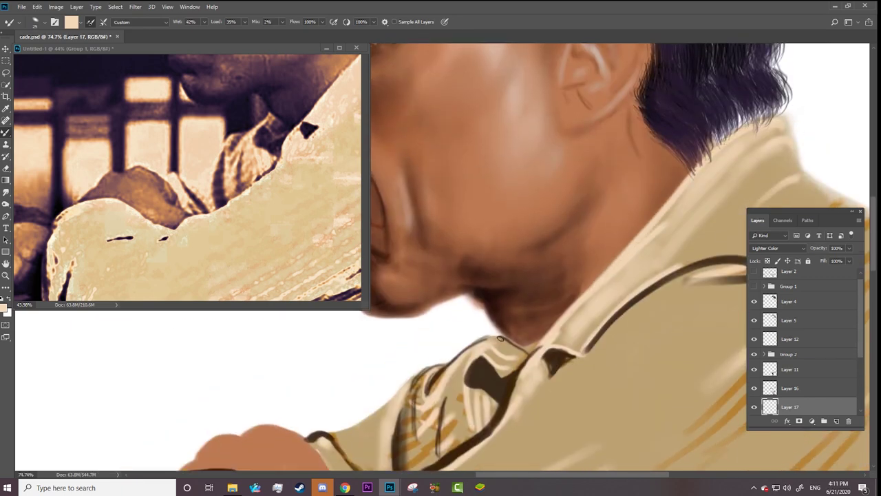
key(v)
scroll(523, 289, down, 3)
scroll(523, 289, up, 2)
Step: On Layer 3, sample the hand's reddish-brown and work a darker tone into it
scroll(523, 289, up, 2)
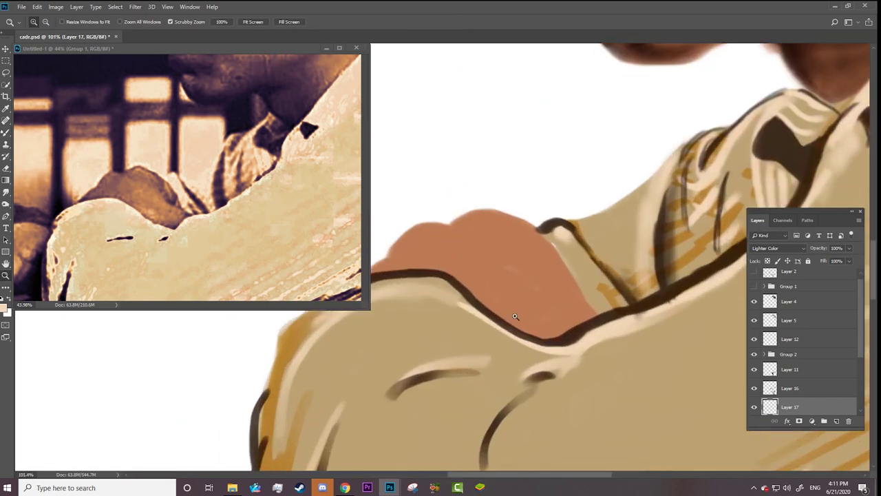
right_click(520, 273)
click(537, 275)
key(b)
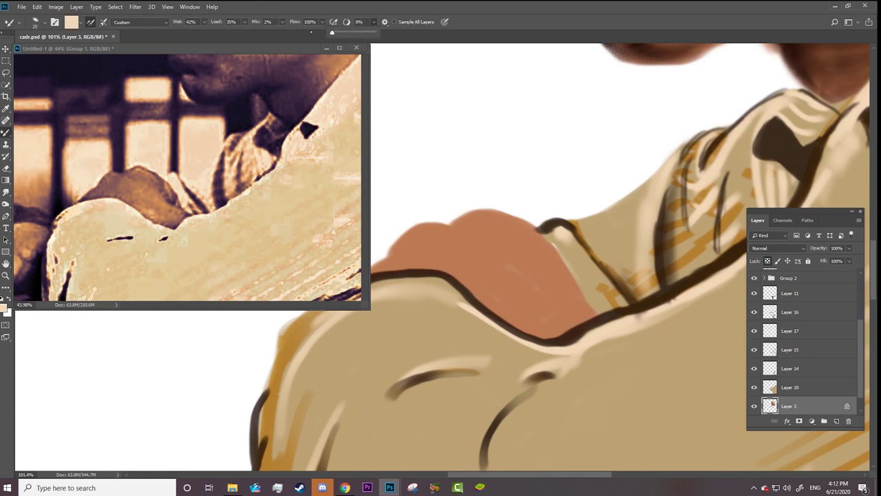
alt+click(111, 184)
right_click(454, 261)
key(Escape)
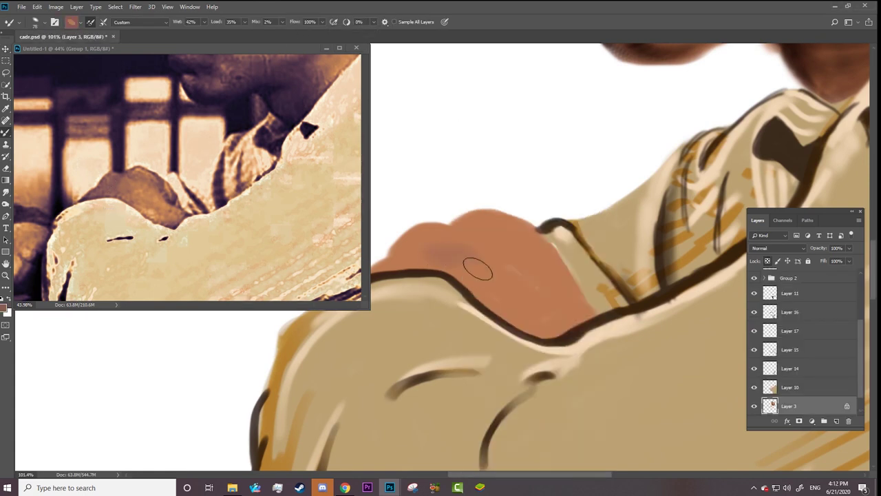
drag(434, 256, 451, 277)
Step: Repaint the hand from lower right to top left with a size 40 brush
right_click(510, 321)
key(bracketleft)
key(bracketleft)
key(bracketleft)
key(Escape)
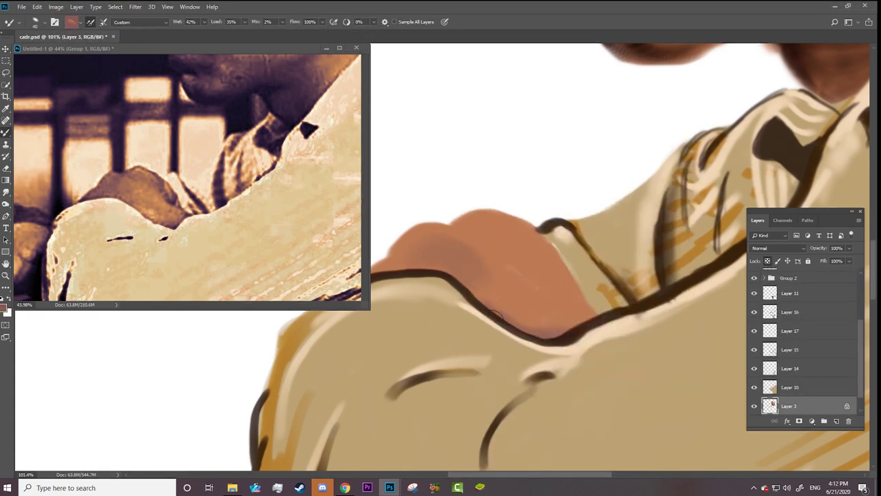
drag(523, 313, 455, 228)
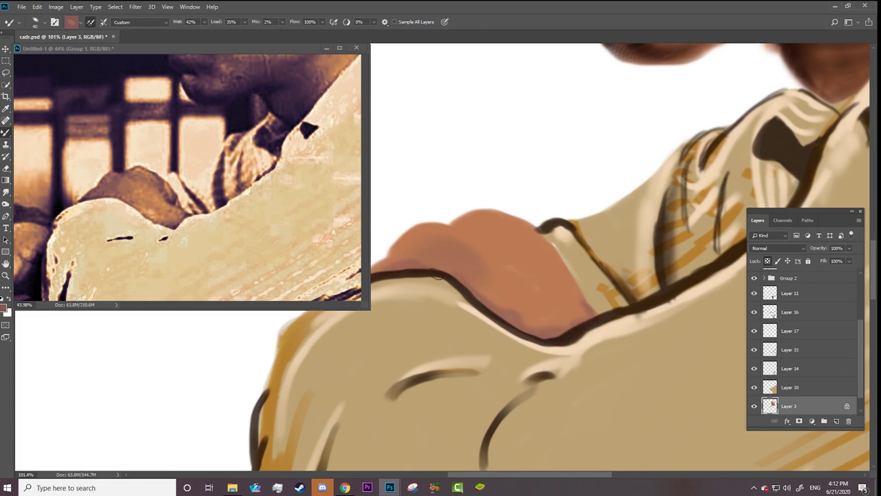
Step: Pick a dark brown, show the sketch lines, and hatch dark shading onto the hand
click(71, 21)
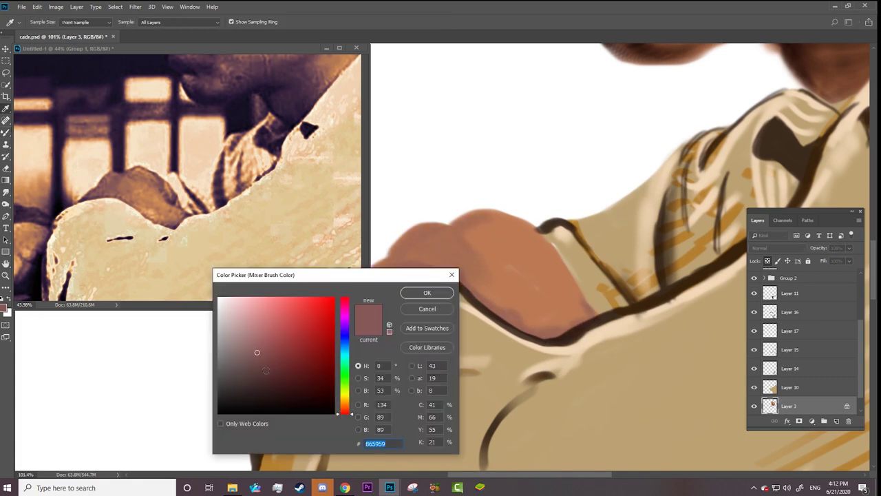
click(270, 383)
click(426, 291)
scroll(758, 278, up, 3)
click(754, 277)
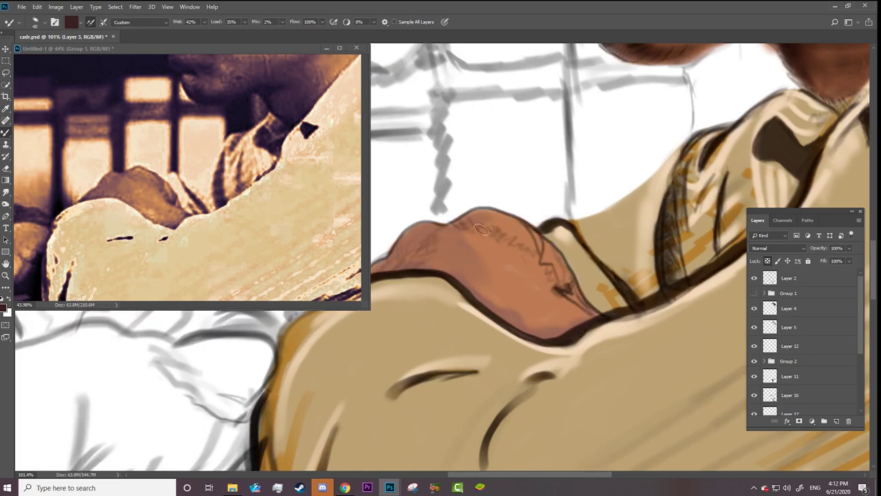
mouse_move(453, 227)
mouse_down()
mouse_move(503, 238)
mouse_move(538, 260)
mouse_up()
drag(564, 337, 526, 335)
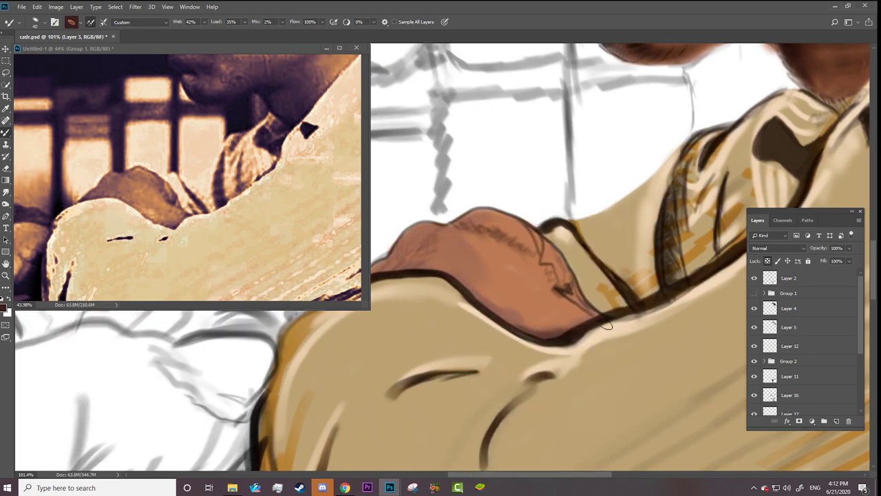
Step: Outline the hand's knuckles and top edge, then hide the sketch lines
right_click(583, 313)
click(532, 246)
right_click(556, 289)
click(566, 287)
mouse_move(570, 269)
mouse_down()
mouse_move(538, 256)
mouse_move(529, 224)
mouse_move(509, 240)
mouse_move(459, 223)
mouse_move(423, 258)
mouse_up()
scroll(494, 433, left, 5)
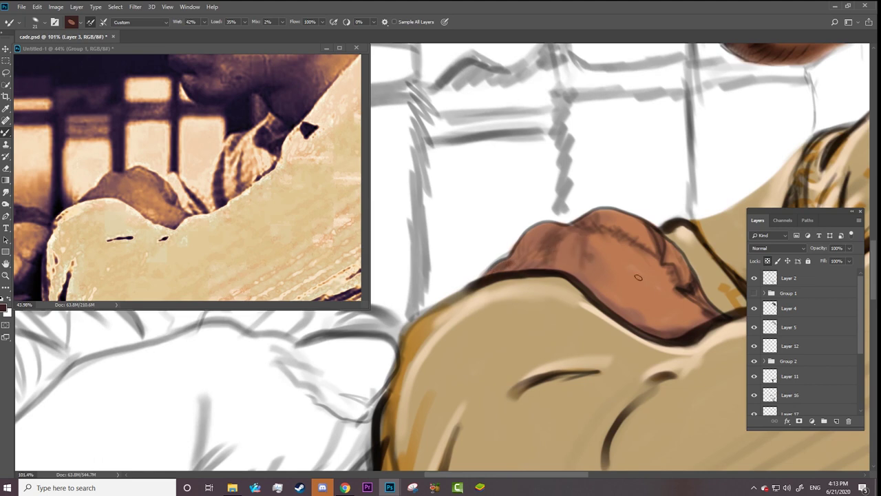
click(754, 278)
Step: Set up the Smudge tool and make Layer 16 active, zoomed on the shoulder outline
key(r)
right_click(609, 241)
key(Escape)
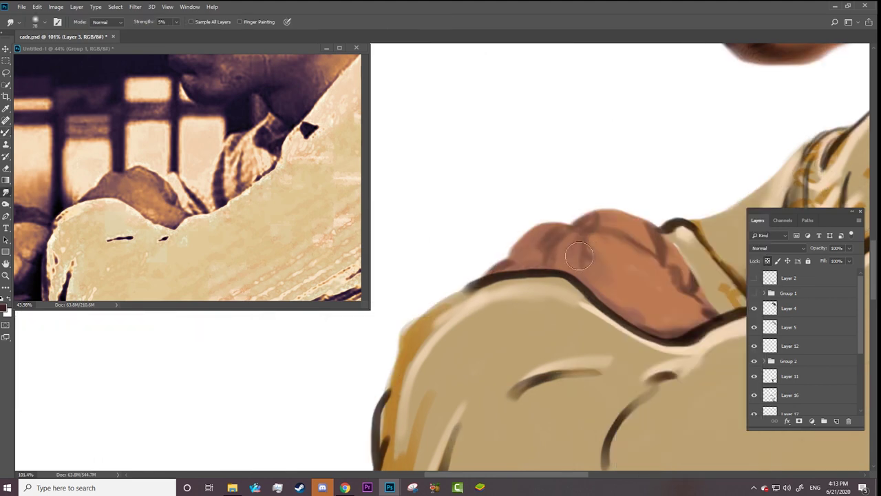
right_click(647, 282)
key(Escape)
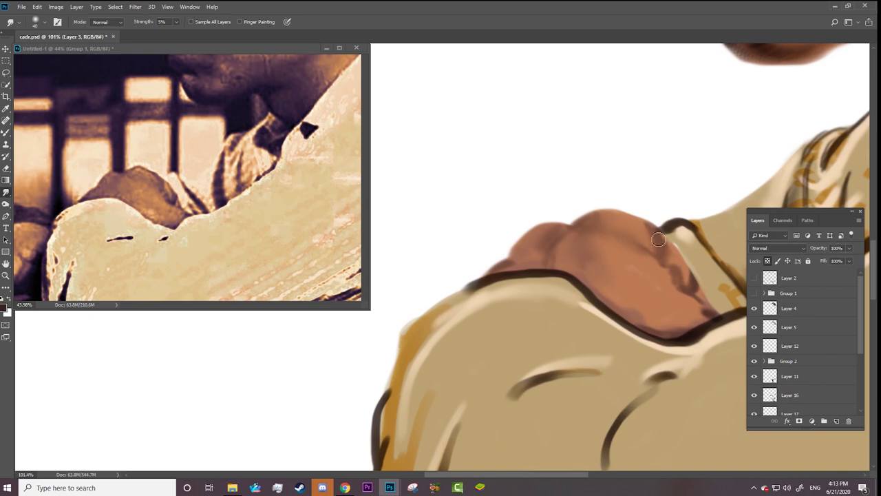
key(z)
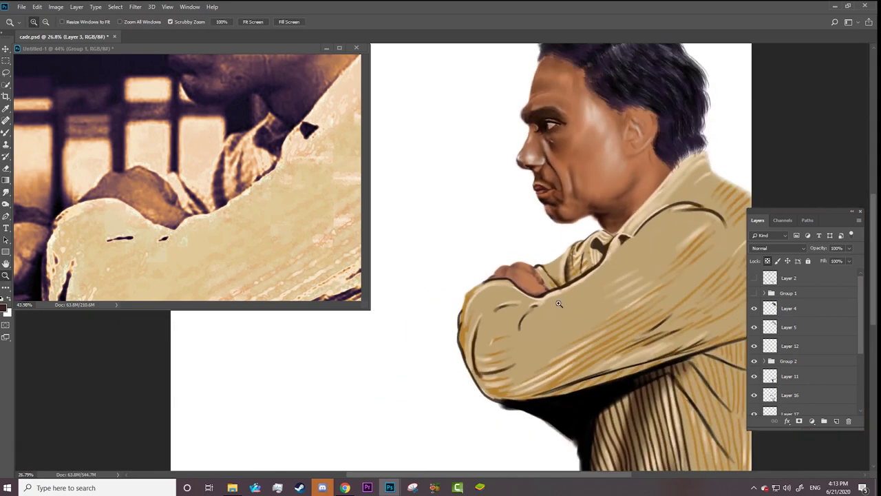
drag(697, 317, 651, 306)
key(v)
click(790, 394)
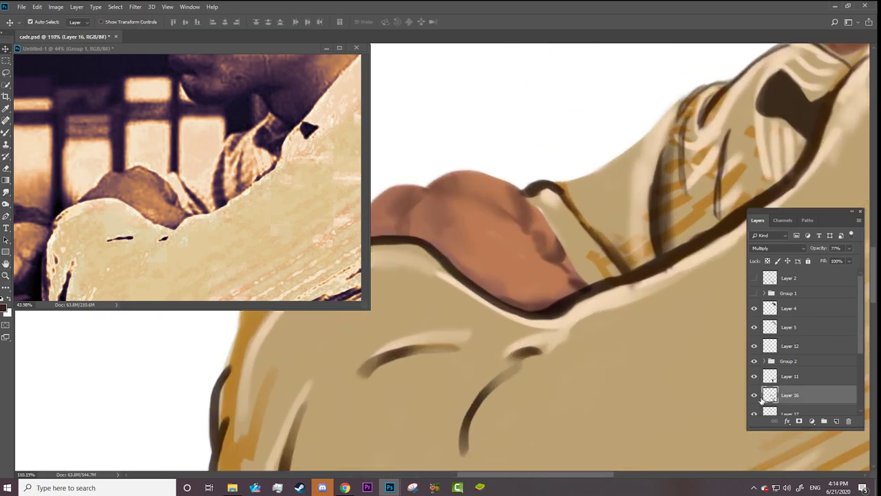
Step: Smudge the shoulder's dark outline and the lower curved fold line
drag(322, 379, 425, 379)
key(r)
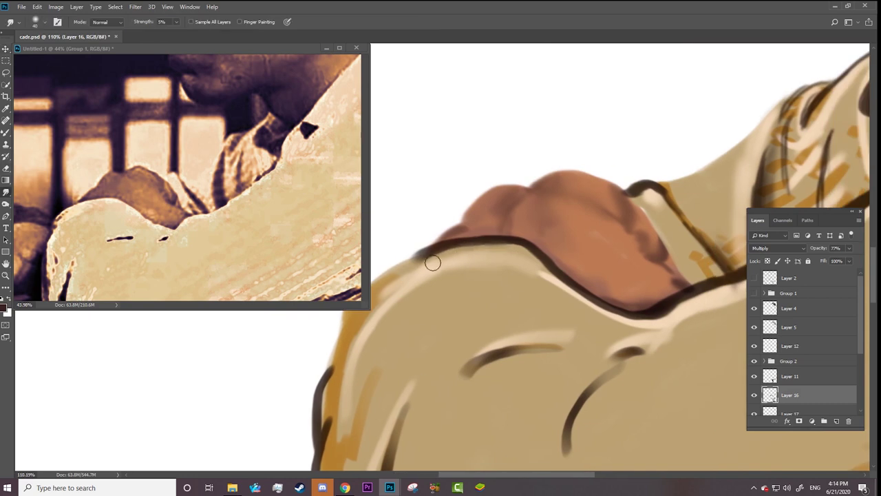
mouse_move(433, 259)
mouse_down()
mouse_move(534, 256)
mouse_move(516, 251)
mouse_up()
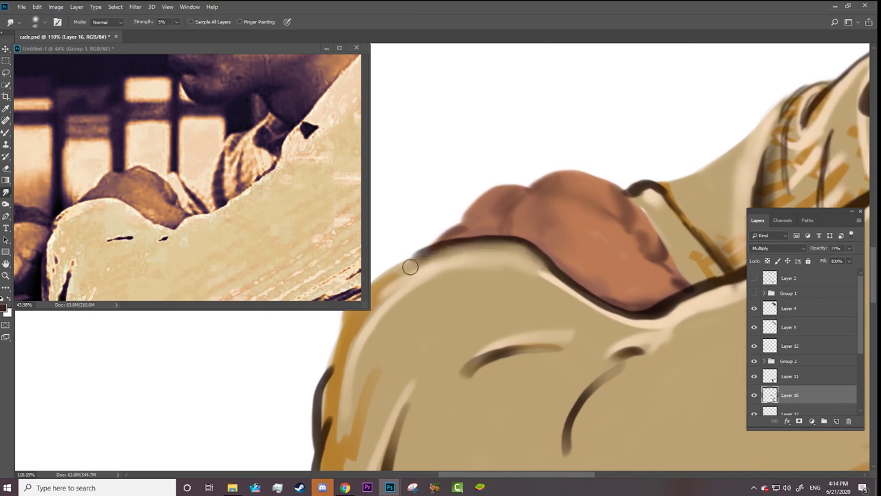
mouse_move(410, 266)
mouse_down()
mouse_move(511, 252)
mouse_move(567, 291)
mouse_move(682, 306)
mouse_up()
mouse_move(600, 384)
mouse_down()
mouse_move(578, 430)
mouse_move(563, 344)
mouse_move(454, 387)
mouse_move(528, 353)
mouse_move(527, 147)
mouse_move(599, 304)
mouse_up()
key(z)
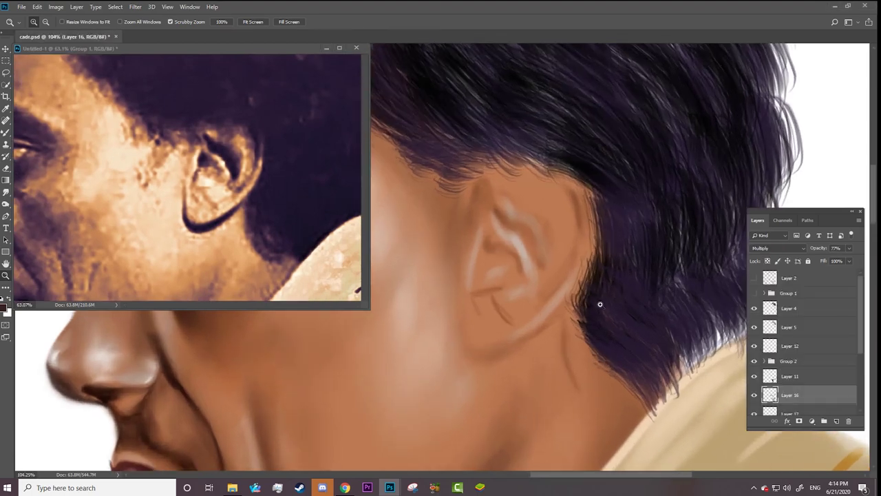
Step: On Layer 3, burn the ear's upper-right rim darker
ctrl+right_click(502, 272)
click(516, 276)
key(o)
right_click(565, 179)
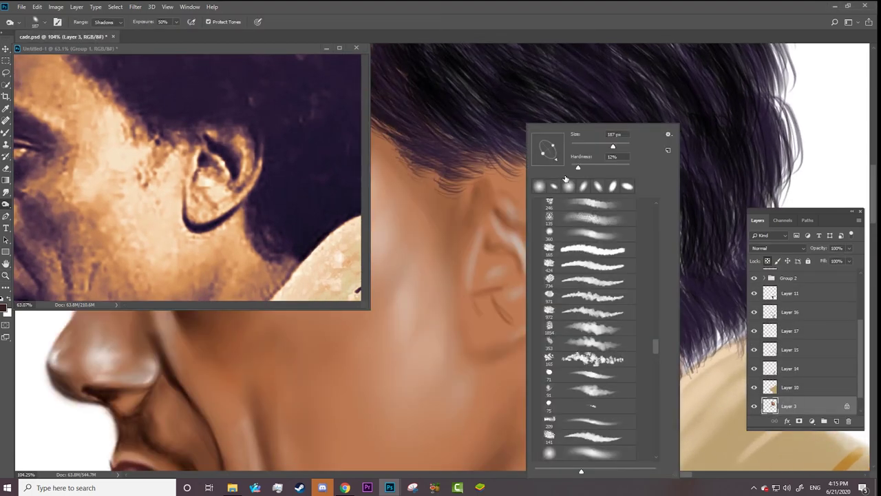
click(488, 204)
drag(572, 245, 572, 190)
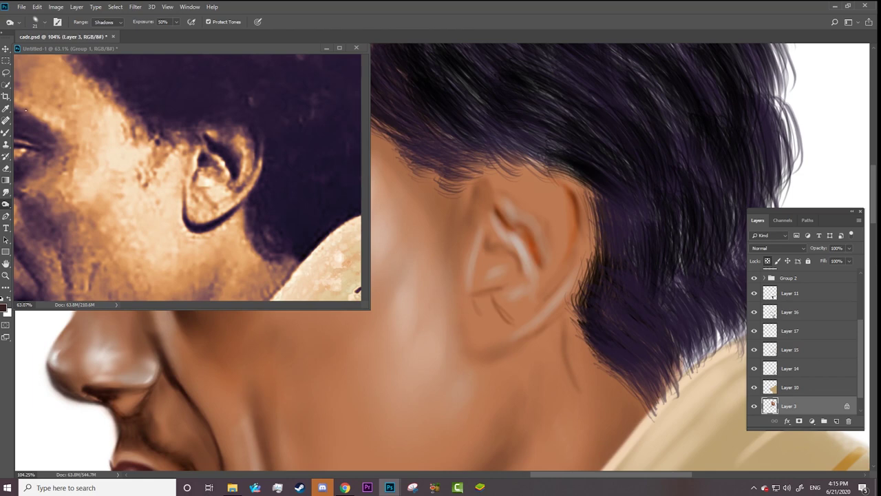
Step: Hide Group 1 and paint dark brown into the ear's inner folds with the Mixer Brush
key(b)
scroll(805, 344, up, 5)
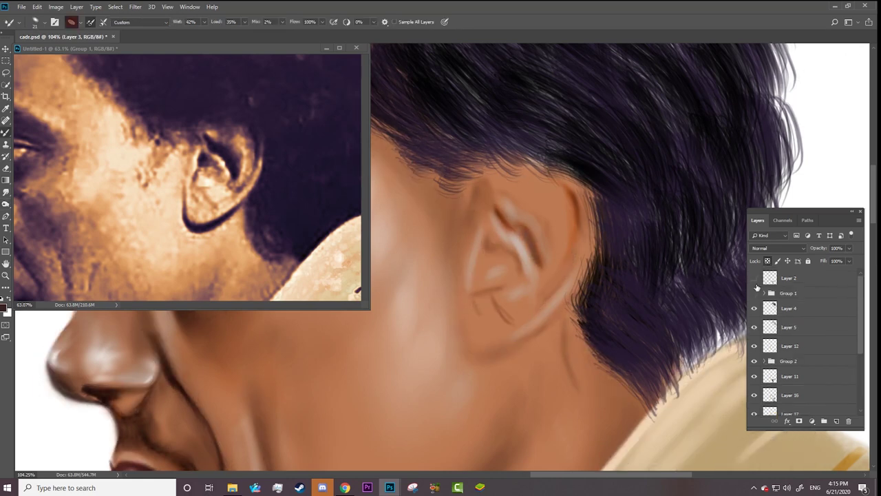
click(754, 292)
mouse_move(543, 254)
mouse_down()
mouse_move(538, 214)
mouse_move(526, 219)
mouse_move(527, 238)
mouse_move(495, 185)
mouse_up()
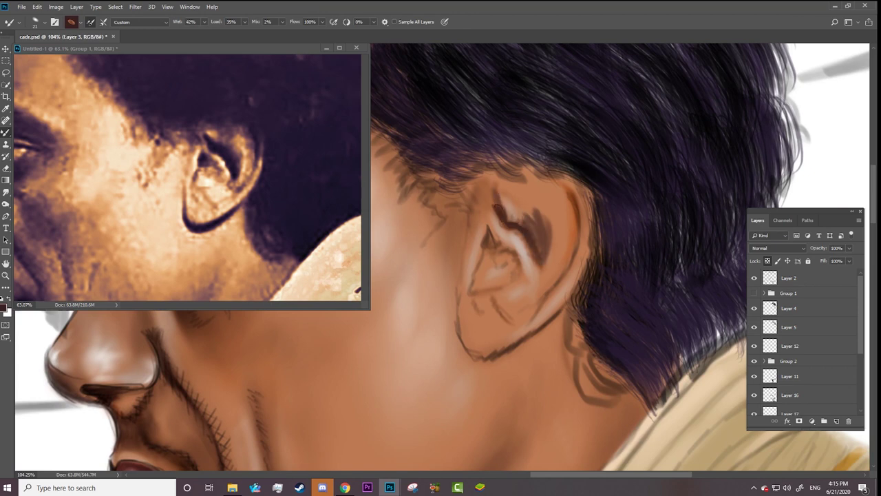
mouse_move(510, 226)
mouse_down()
mouse_move(493, 186)
mouse_move(520, 202)
mouse_up()
mouse_move(488, 246)
mouse_down()
mouse_move(485, 257)
mouse_move(516, 258)
mouse_move(491, 238)
mouse_move(490, 215)
mouse_move(473, 290)
mouse_up()
mouse_move(572, 204)
mouse_down()
mouse_move(550, 178)
mouse_move(563, 179)
mouse_move(576, 241)
mouse_move(544, 296)
mouse_up()
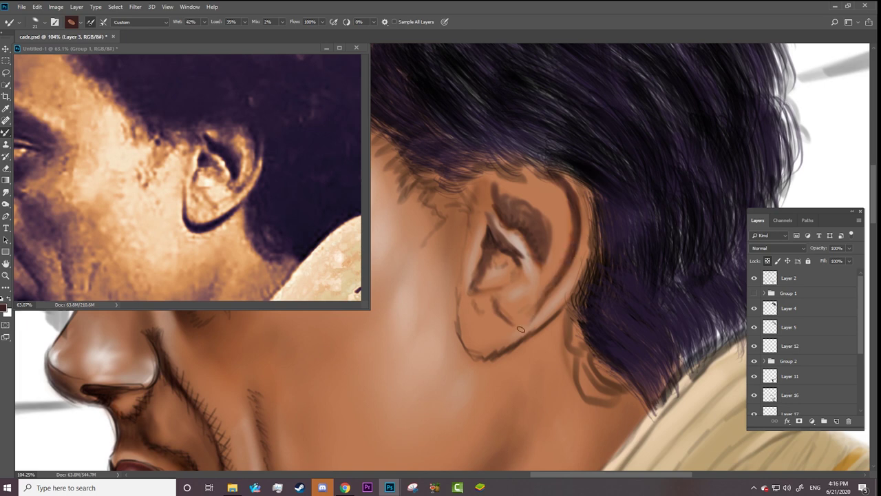
Step: Draw a dark line along the lower ear rim toward the lobe, then hide the photo reference
right_click(552, 322)
key(Return)
drag(489, 356, 573, 296)
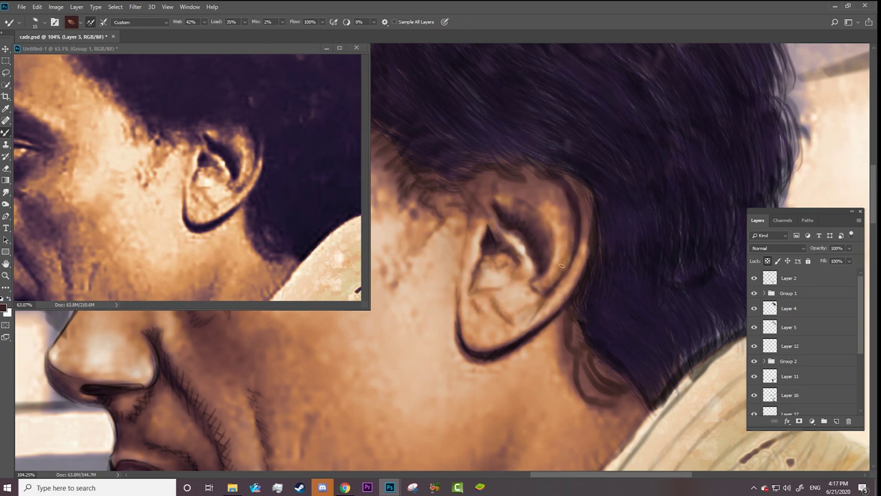
drag(565, 303, 478, 353)
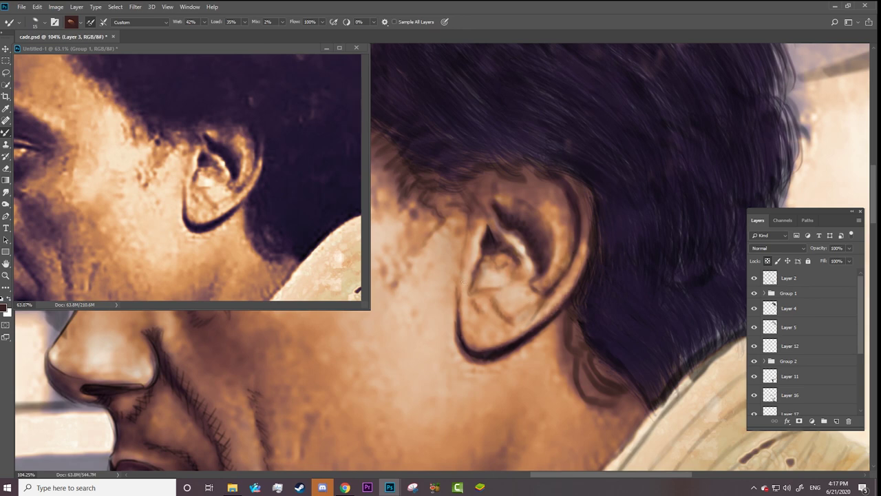
click(753, 292)
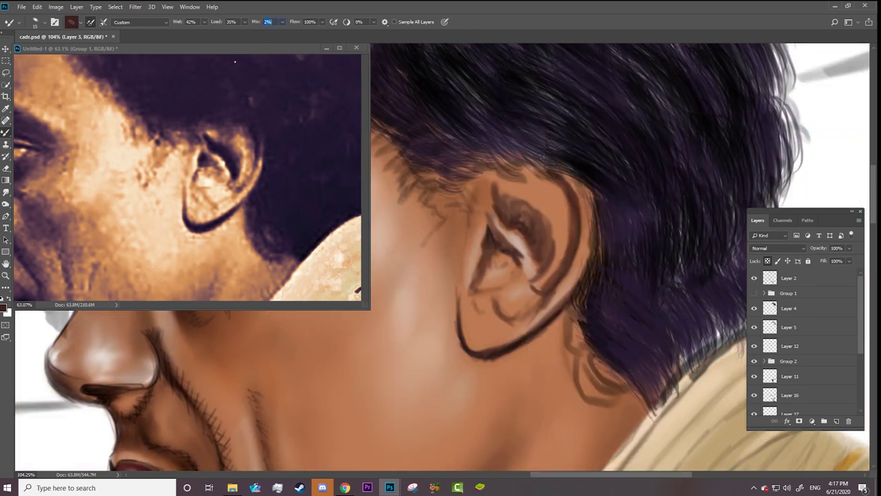
Step: Pick a new brown and smudge the dark shading inside the upper ear
click(5, 307)
click(530, 231)
key(Return)
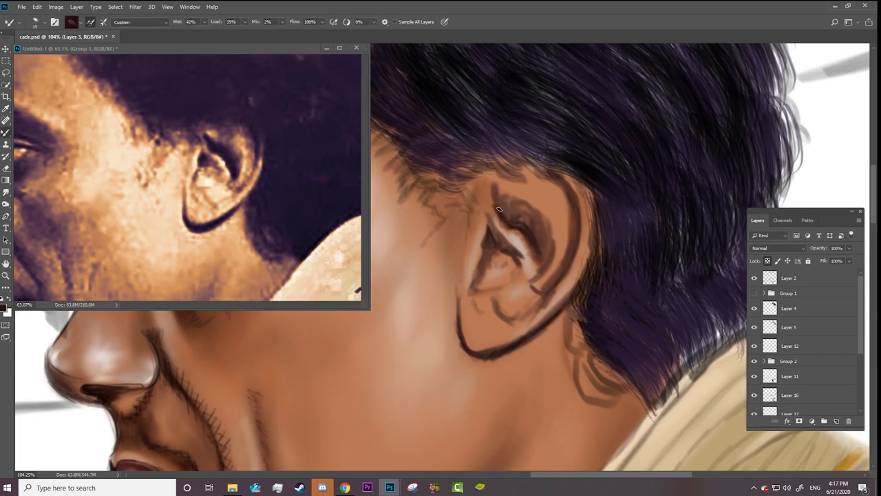
right_click(504, 221)
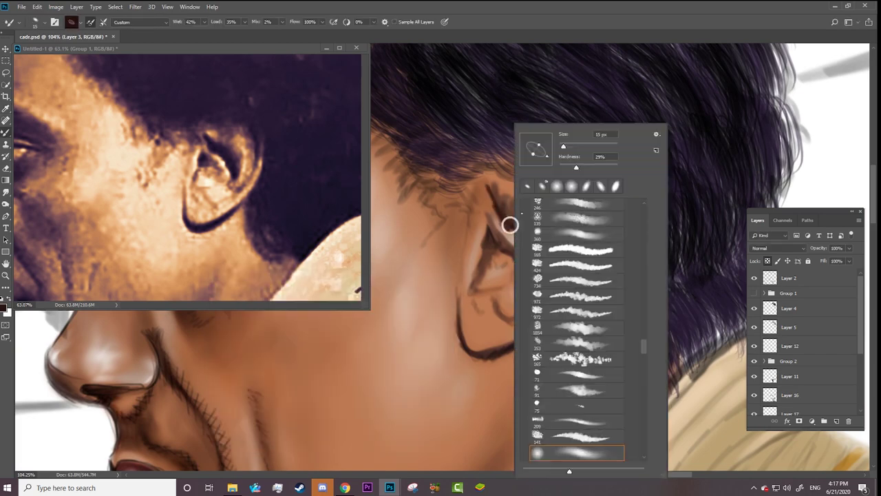
key(Escape)
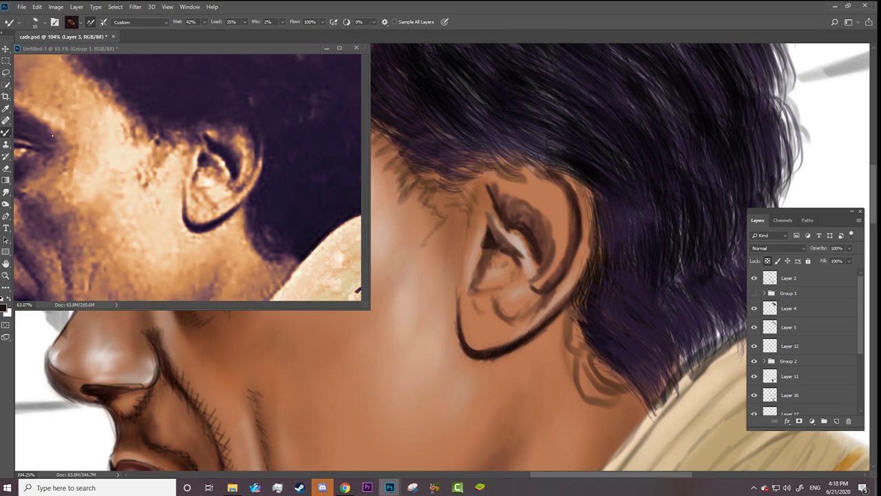
key(r)
drag(480, 286, 533, 228)
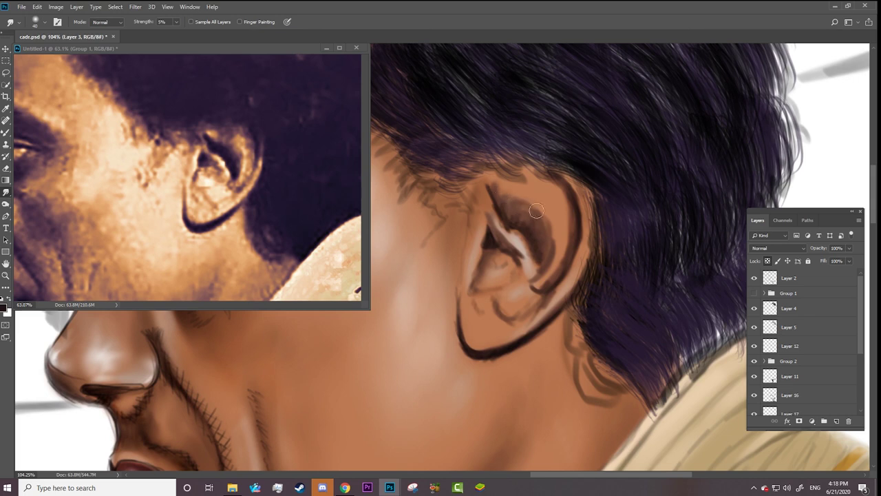
mouse_move(543, 181)
mouse_down()
mouse_move(561, 254)
mouse_move(537, 283)
mouse_move(504, 227)
mouse_up()
Step: Smooth the ear's inner highlight and rim with a 26 px Mixer Brush, then zoom out
key(b)
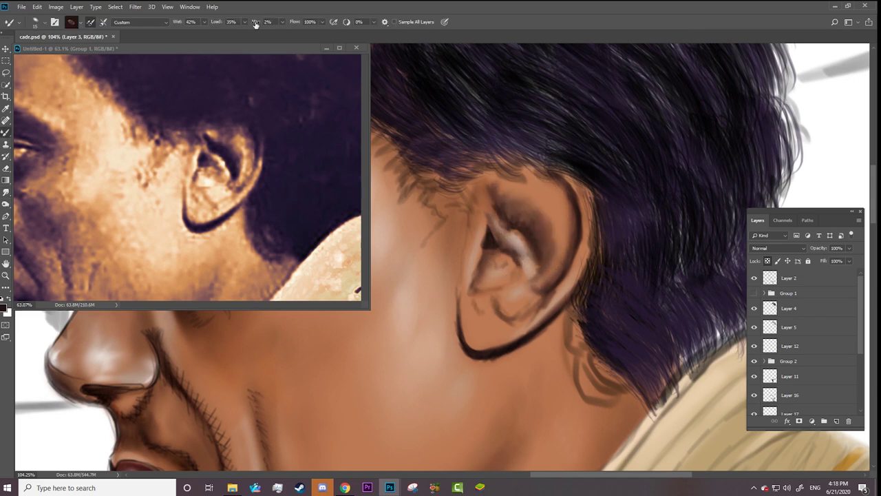
right_click(536, 220)
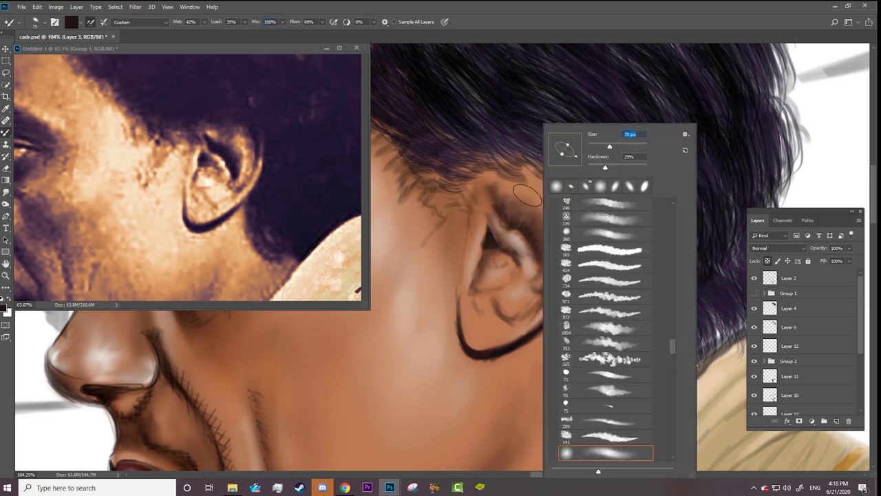
key(Return)
right_click(508, 262)
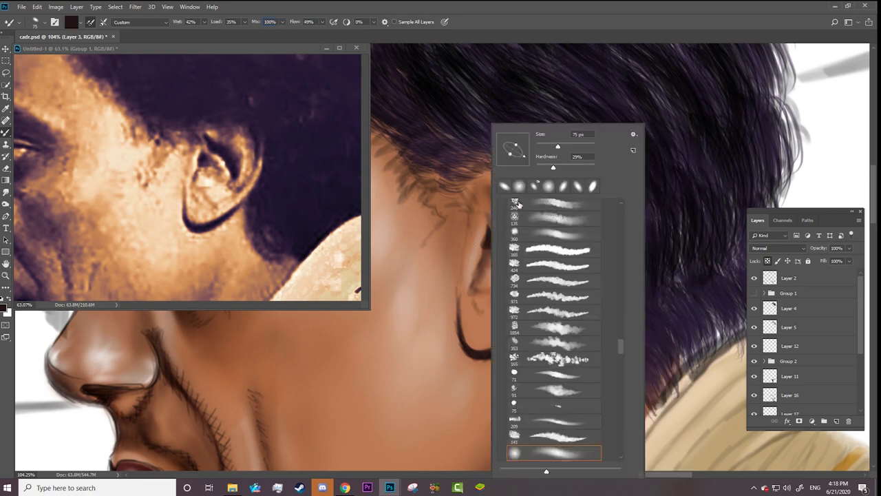
key(Return)
mouse_move(508, 258)
mouse_down()
mouse_move(523, 247)
mouse_move(499, 206)
mouse_move(571, 200)
mouse_move(580, 239)
mouse_up()
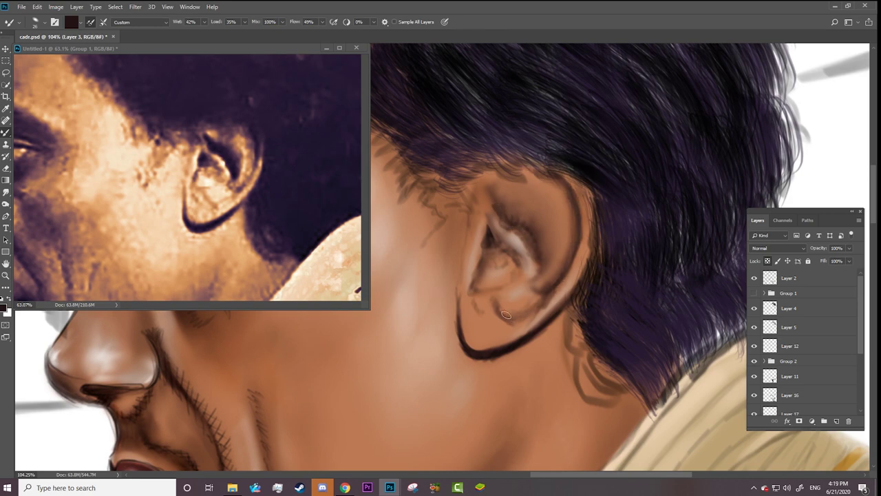
key(z)
mouse_move(512, 316)
mouse_down()
mouse_move(407, 281)
mouse_move(647, 303)
mouse_up()
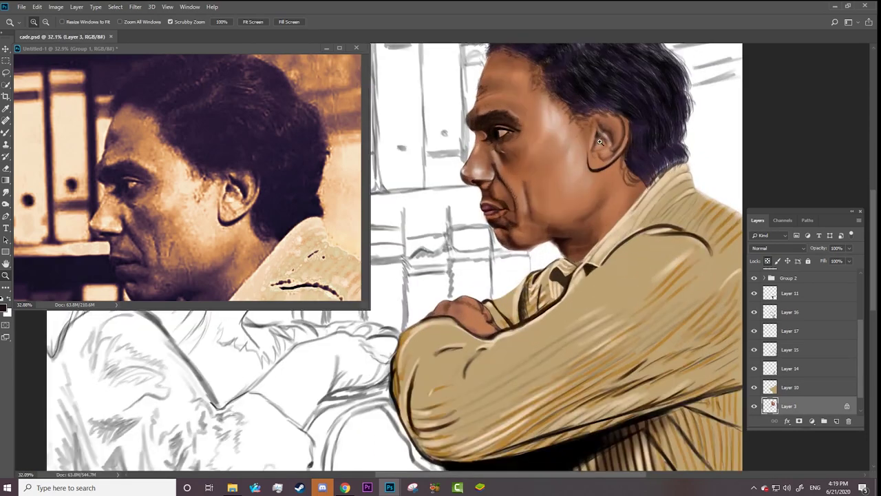
Step: Zoom in on the face, hide Layer 3, and set a light orange Mixer Brush with 0% mix
drag(629, 266, 477, 213)
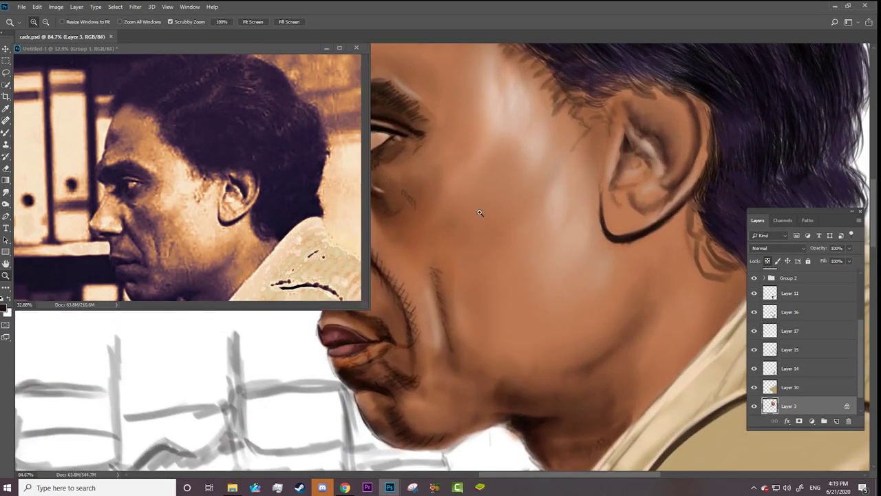
click(755, 405)
key(b)
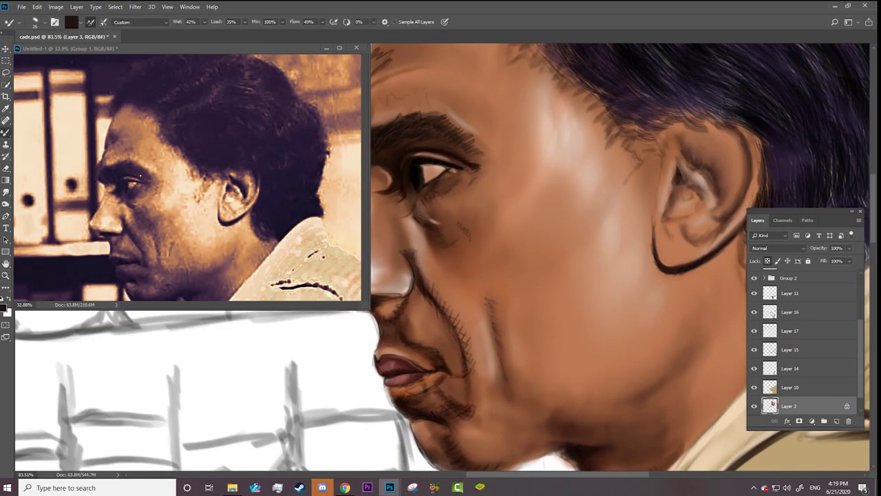
alt+click(166, 229)
right_click(510, 128)
drag(256, 26, 227, 25)
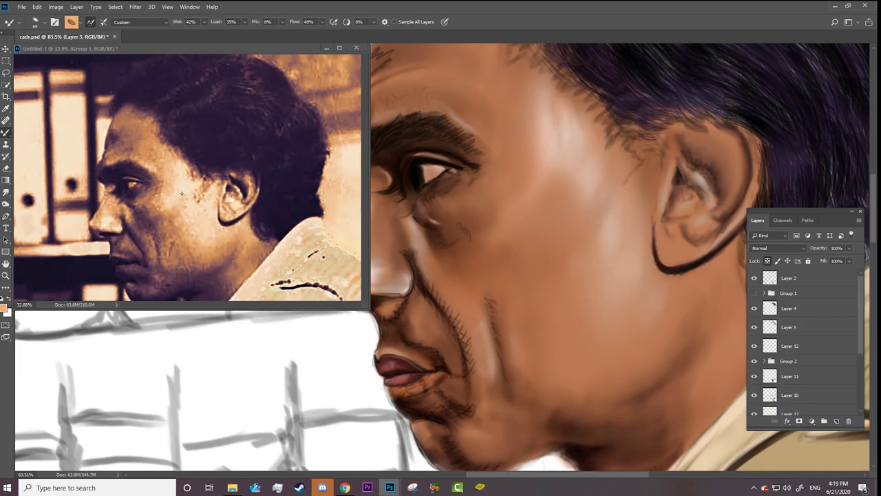
Step: Check the reference photo, return to cadr.psd, and blend the under-eye skin at 29 px
click(165, 206)
click(433, 188)
scroll(156, 217, up, 3)
click(518, 185)
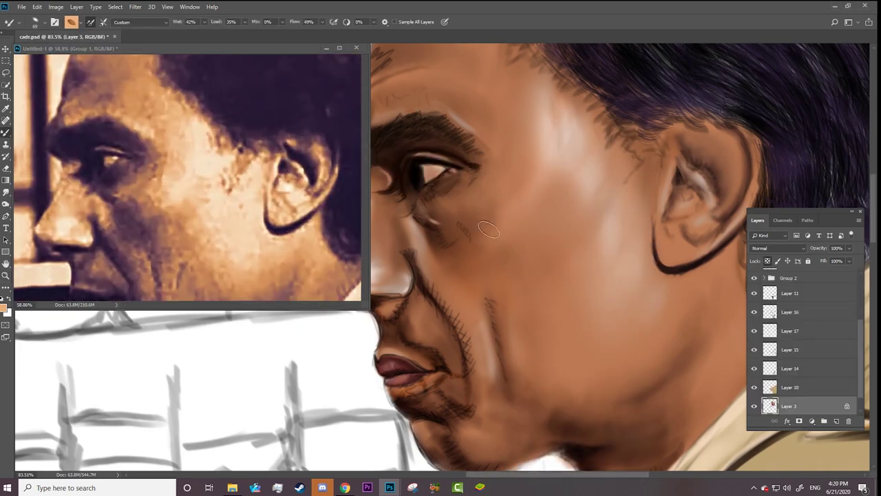
right_click(484, 197)
double_click(523, 207)
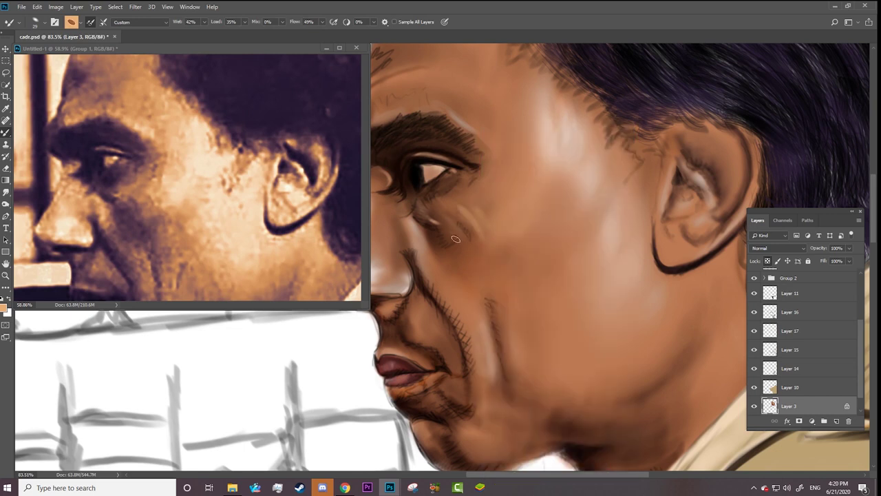
drag(455, 238, 471, 226)
Step: Set the Burn tool to 55 px with its range limited to Midtones
key(o)
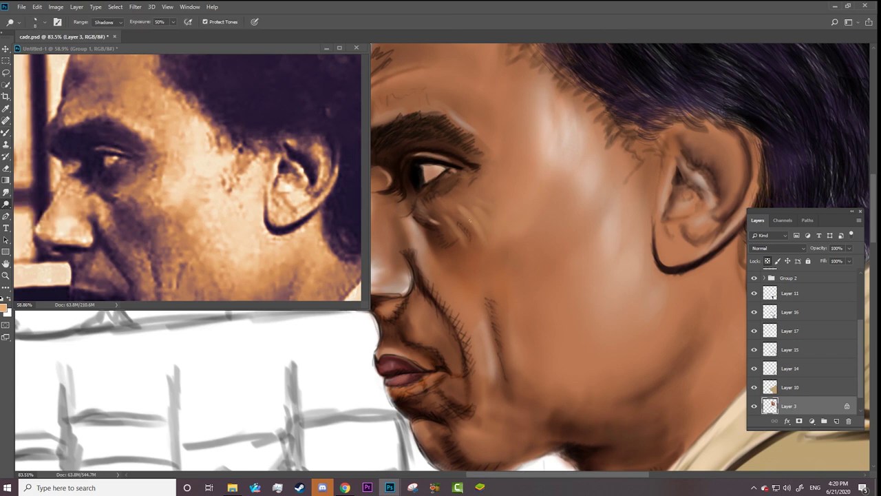
right_click(491, 235)
click(590, 133)
key(Return)
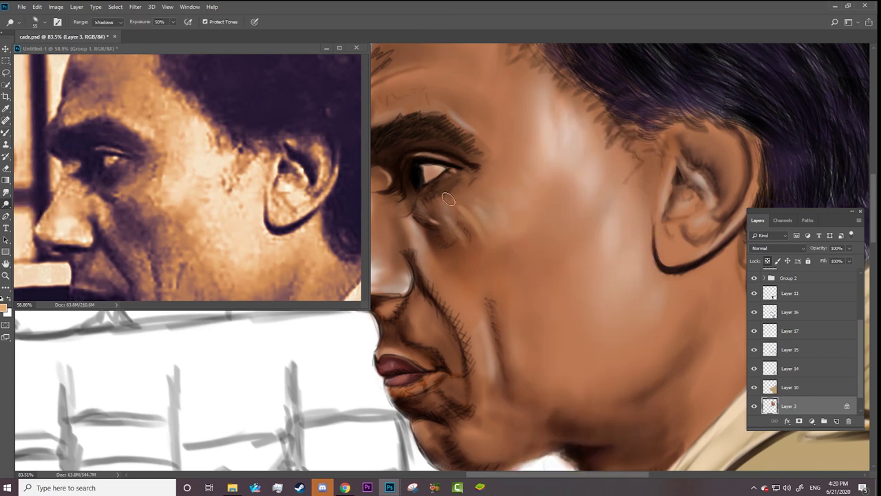
click(110, 22)
click(106, 34)
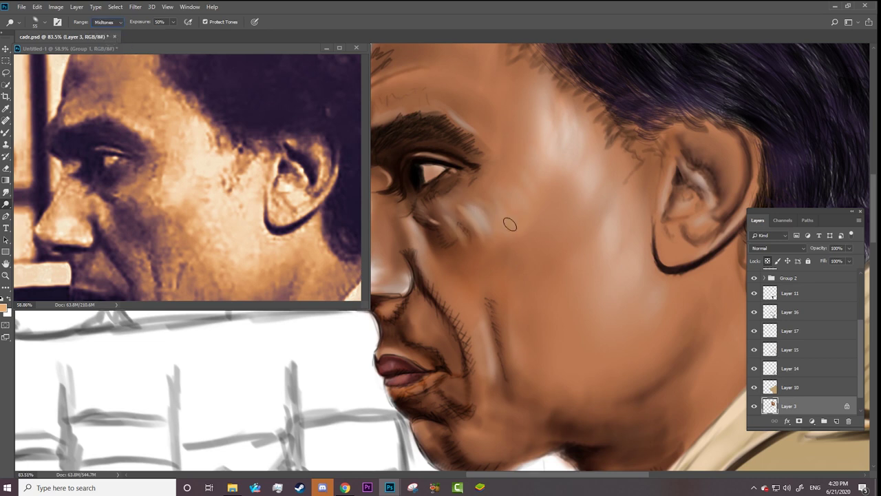
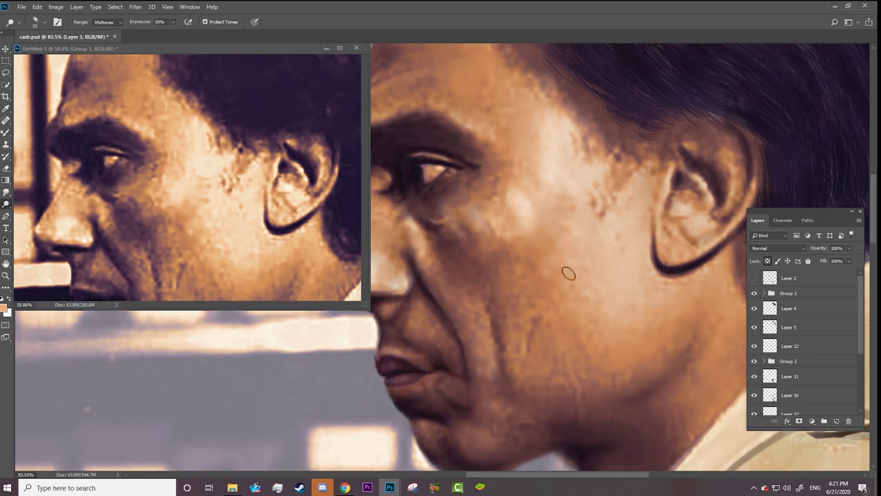
Step: Set an 18 px brush and hide the sepia reference overlay in Group 1
right_click(589, 225)
key(Return)
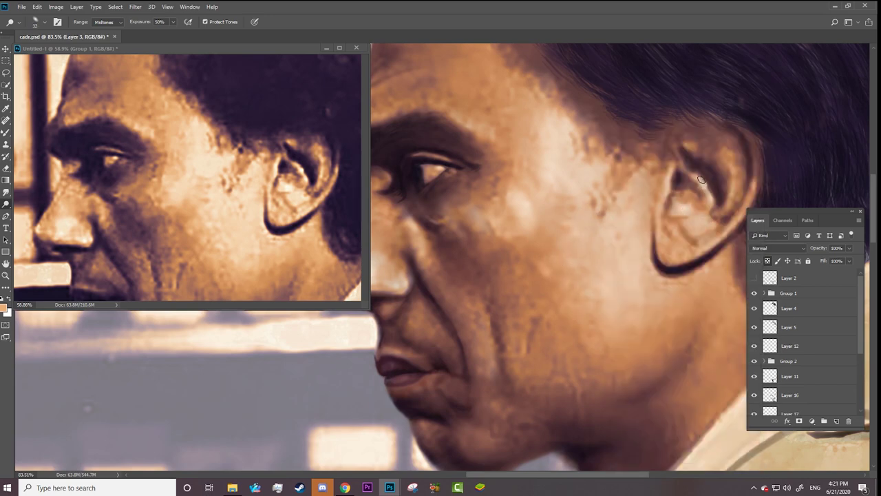
click(755, 293)
Step: With the Mixer Brush at 100% mix, sample dark brown and blend the cheek
key(b)
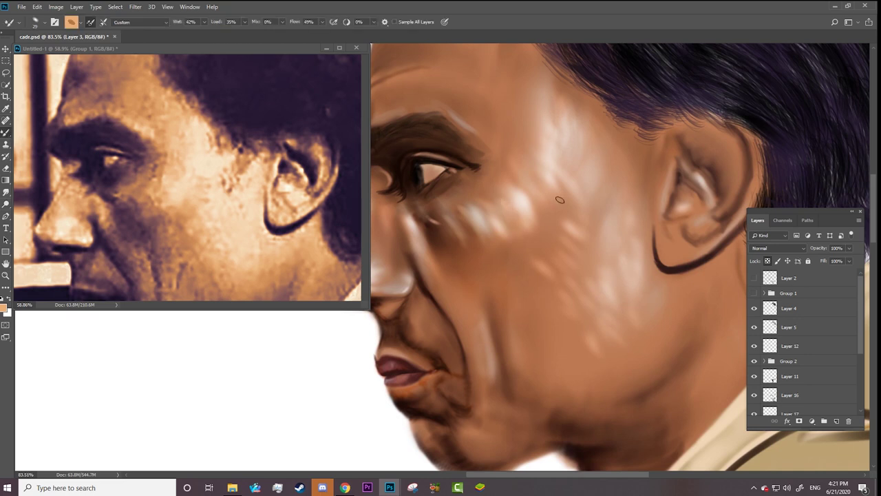
right_click(551, 169)
key(Return)
key(shift+0)
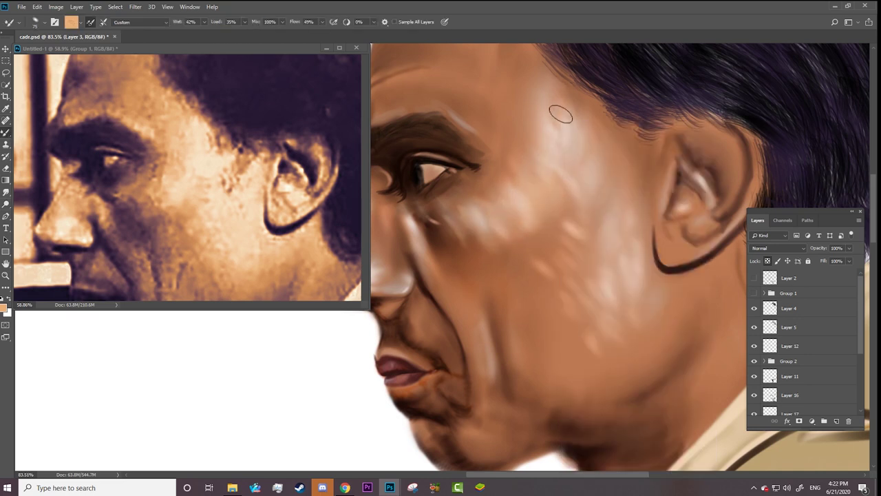
alt+click(455, 247)
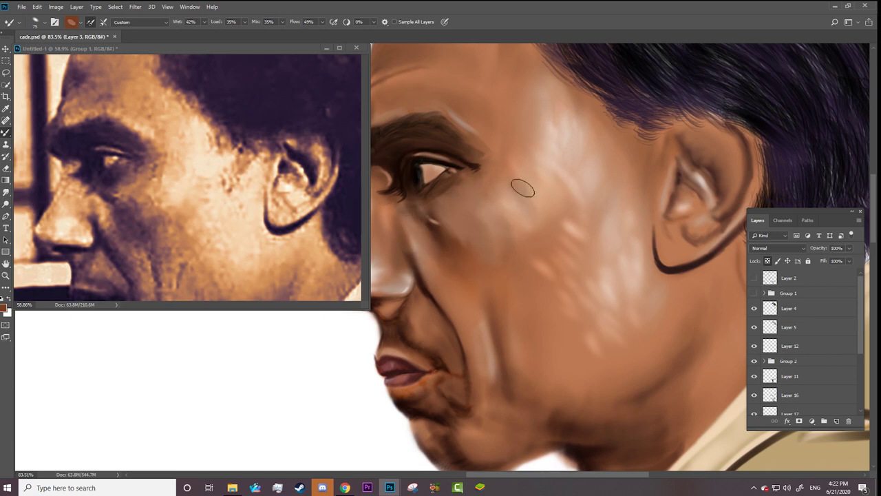
scroll(481, 248, left, 3)
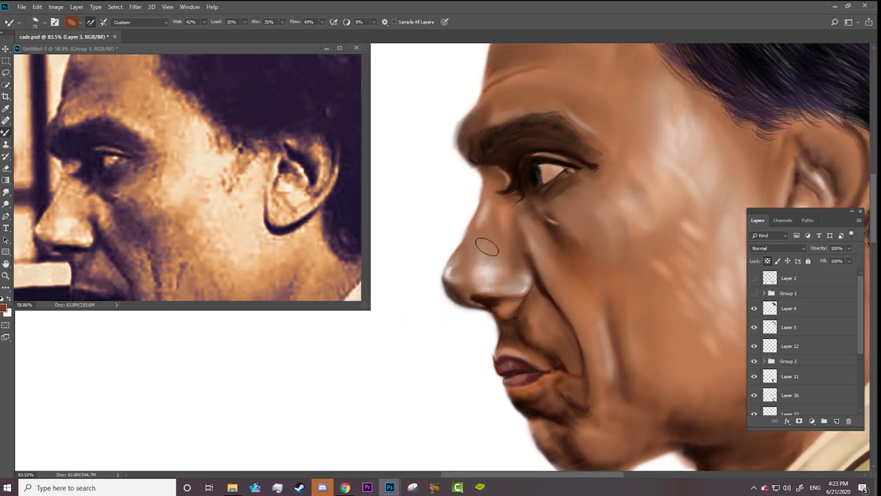
Step: Shrink the brush to 25 px and show the grey sketch layer (Layer 2)
right_click(523, 241)
key(Escape)
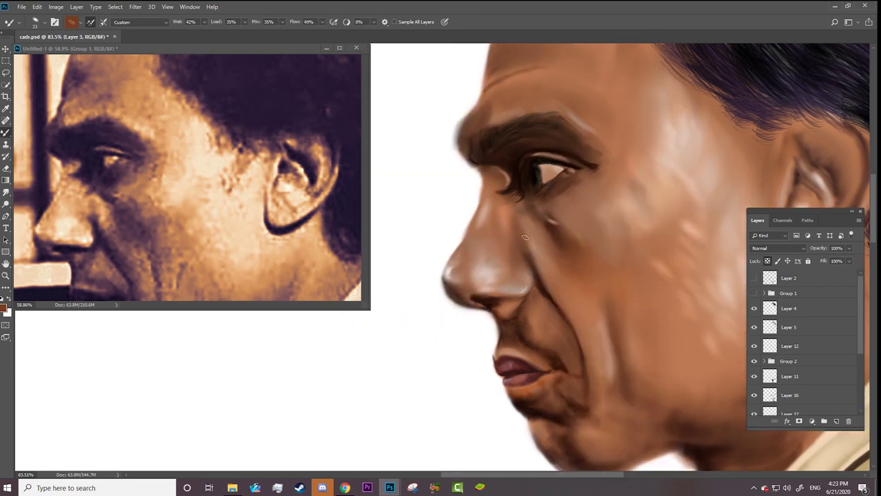
click(755, 278)
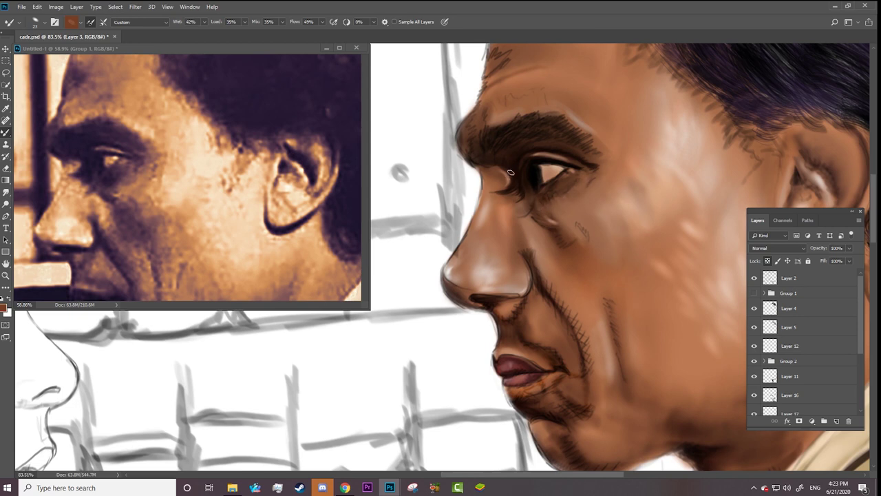
Step: Paint purple and dark brown shading under the eye and down the cheek
alt+click(114, 191)
click(538, 214)
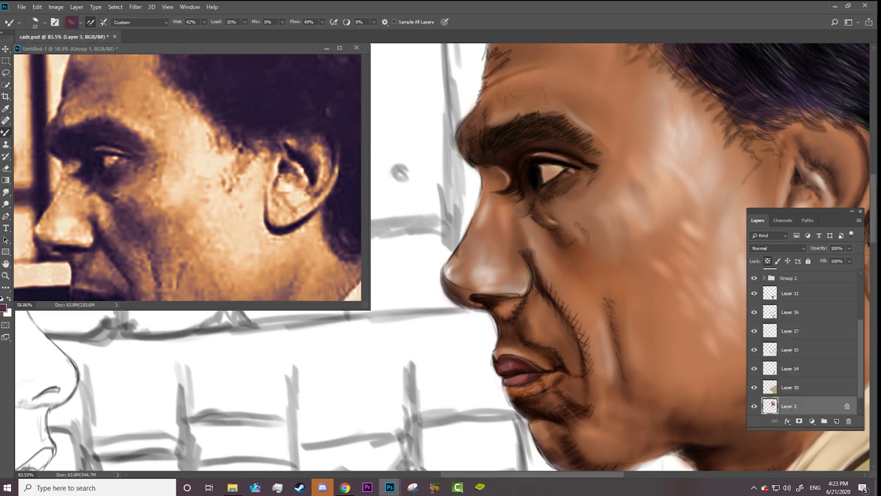
right_click(574, 235)
drag(571, 227, 599, 267)
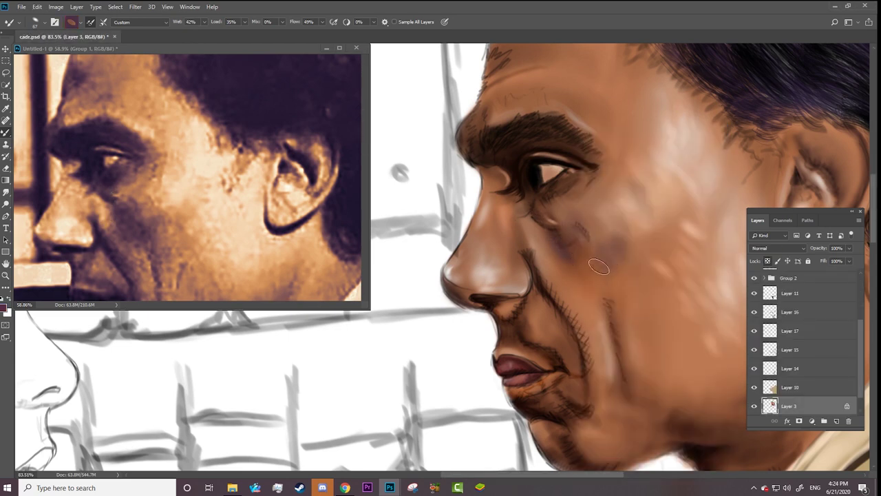
alt+click(540, 309)
mouse_move(602, 231)
mouse_down()
mouse_move(571, 214)
mouse_move(589, 215)
mouse_move(591, 196)
mouse_up()
drag(610, 256, 602, 277)
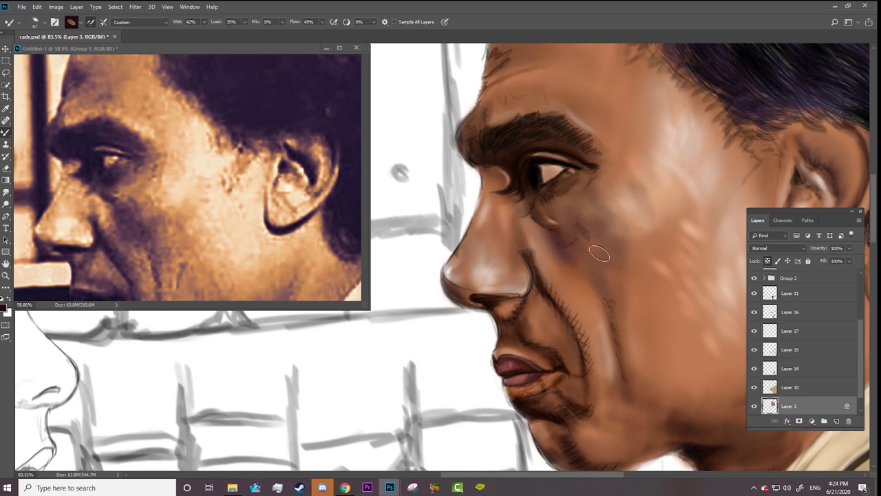
Step: Toggle Layer 2, Layer 10 and Layer 3 visibility to check the cheek paint
scroll(599, 253, down, 5)
scroll(599, 253, up, 6)
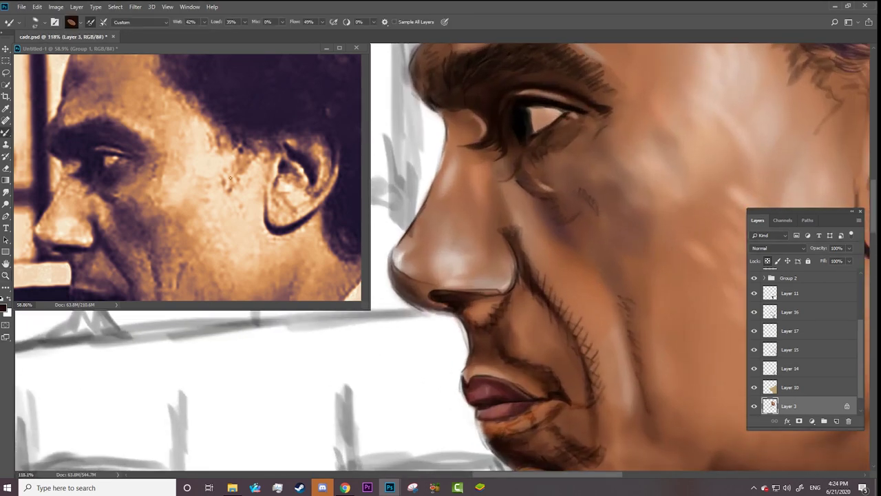
scroll(773, 406, down, 1)
click(754, 370)
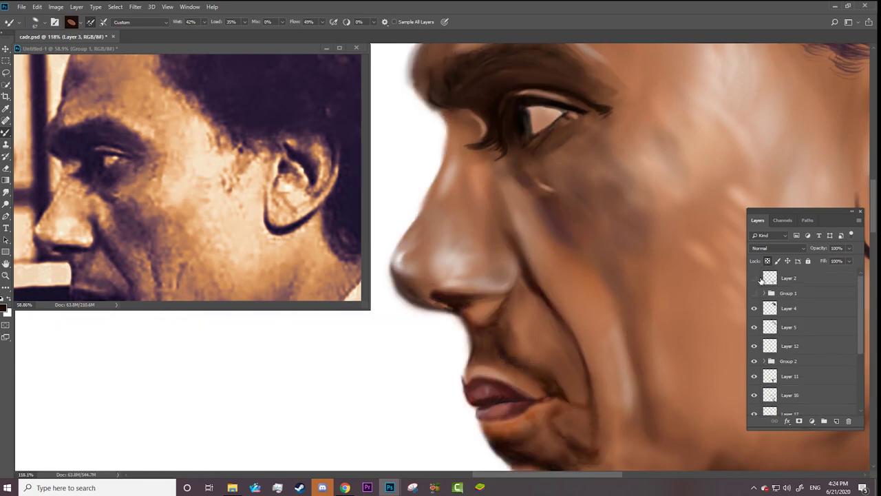
click(790, 368)
click(770, 387)
alt+click(753, 387)
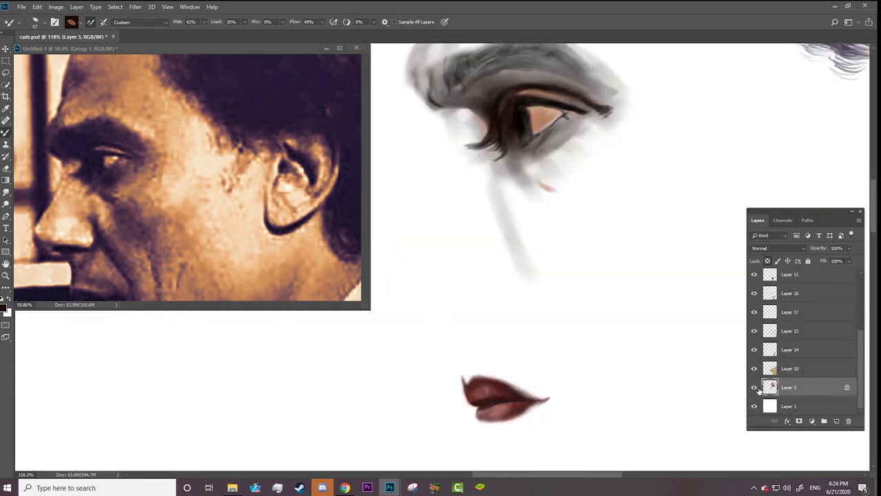
Step: Pick an 18 px brush, enlarge the Layers panel and show the sketch layer again
right_click(495, 282)
double_click(558, 452)
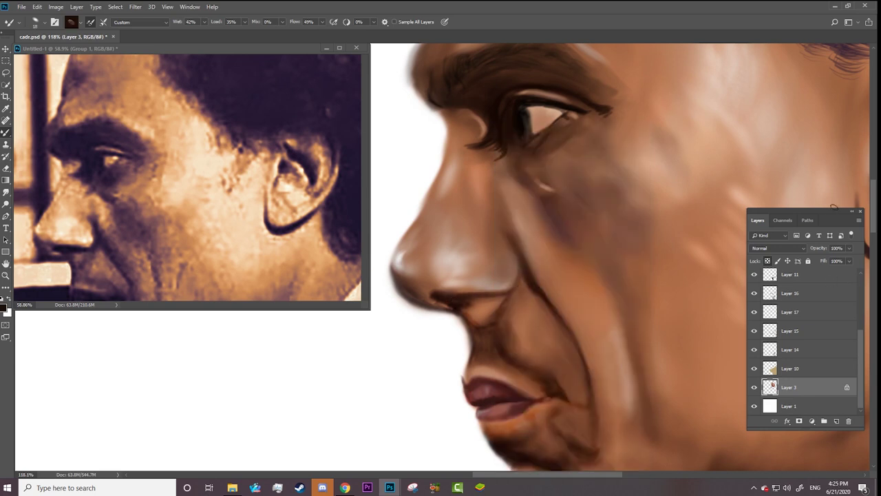
drag(833, 210, 818, 147)
drag(798, 367, 798, 456)
click(740, 218)
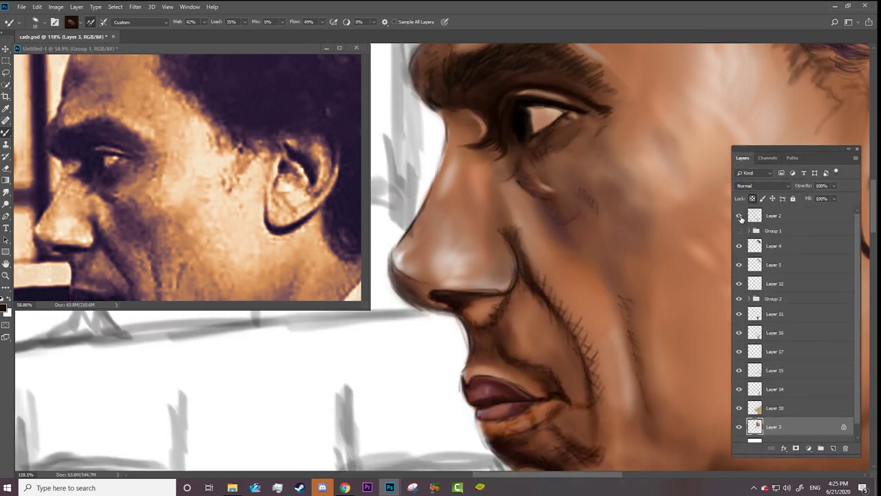
Step: Make the brush very small and zoom out to see the whole figure
right_click(522, 272)
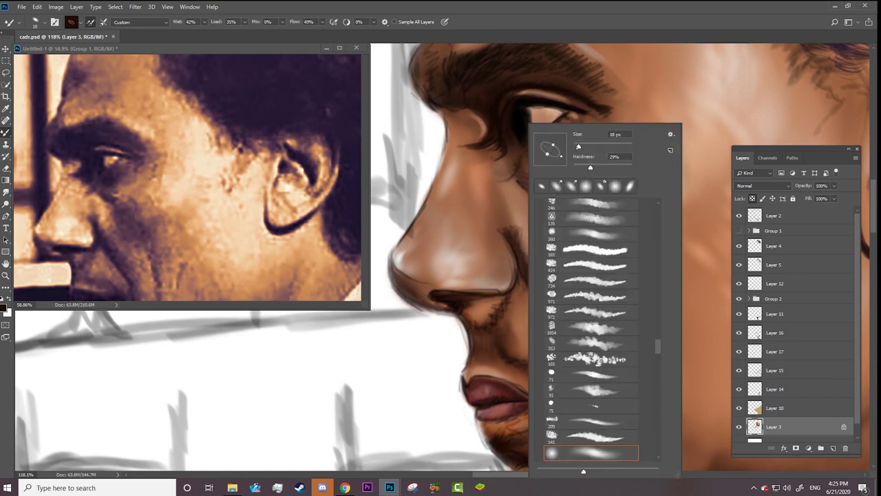
key(Return)
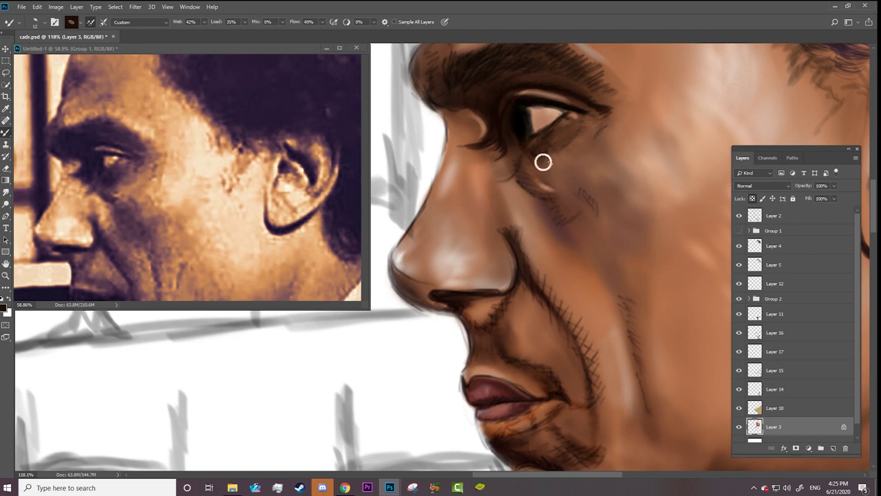
key([)
key([)
key([)
key(z)
mouse_move(527, 143)
mouse_down()
mouse_move(494, 264)
mouse_move(493, 247)
mouse_up()
Step: Return to the Mixer Brush with a larger round brush at 100% mix
key(b)
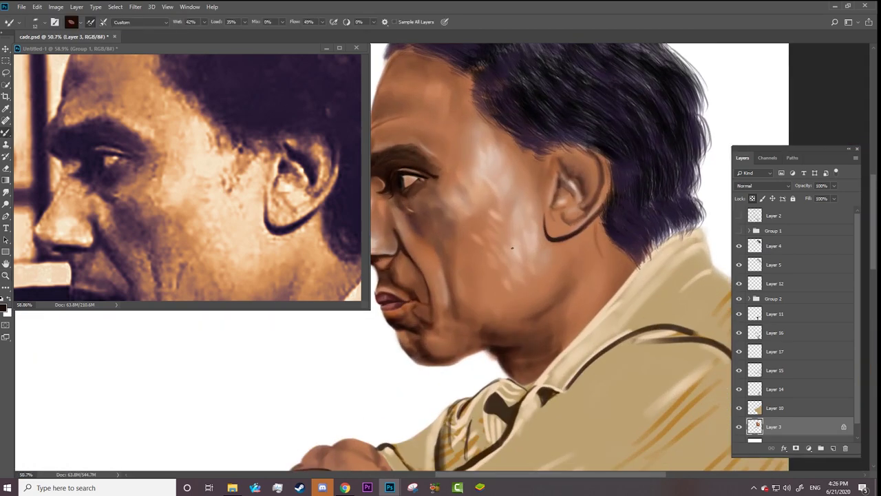
right_click(493, 248)
alt+click(482, 248)
key(shift+0)
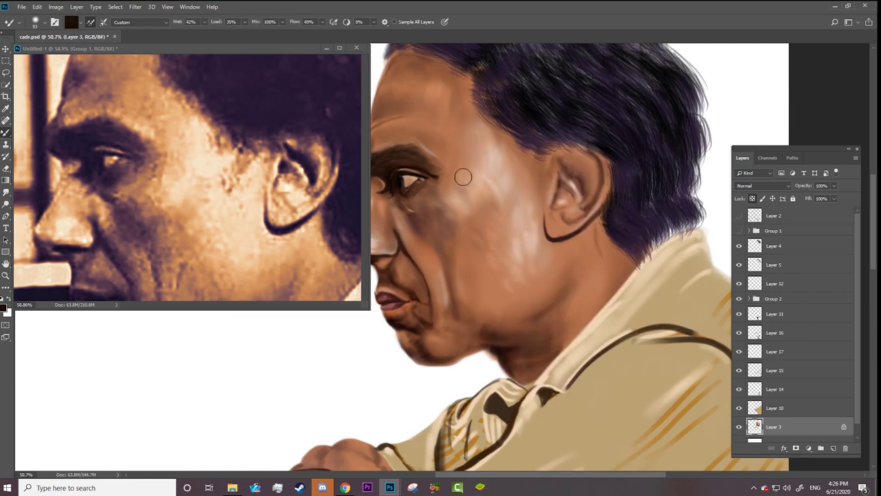
Step: Zoom in on the head and hair, showing the reference hair, and select Smudge
key(z)
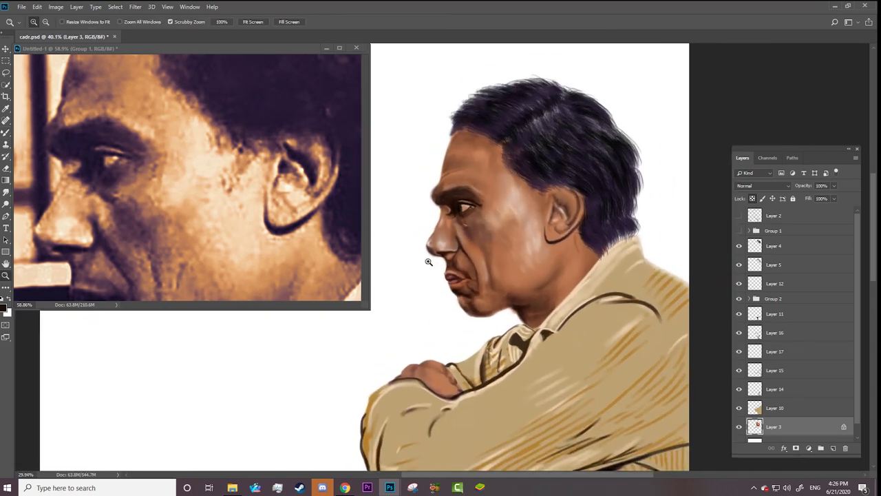
drag(507, 248, 447, 261)
drag(395, 222, 440, 222)
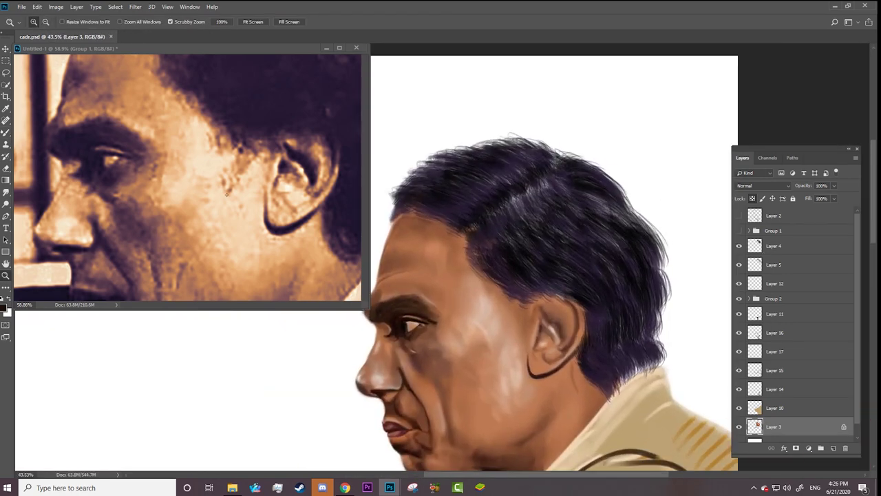
drag(227, 194, 193, 194)
click(500, 229)
click(6, 132)
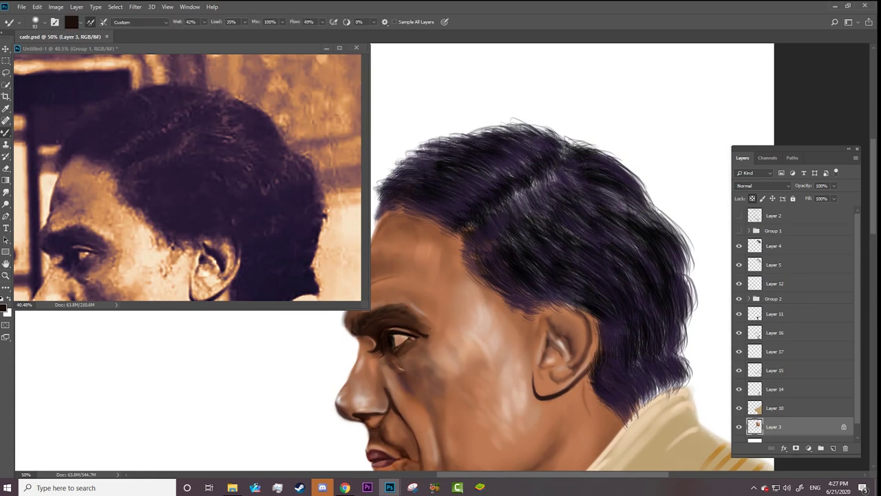
click(5, 192)
Step: Review the detailed brush settings, then return to the Mixer Brush
click(57, 22)
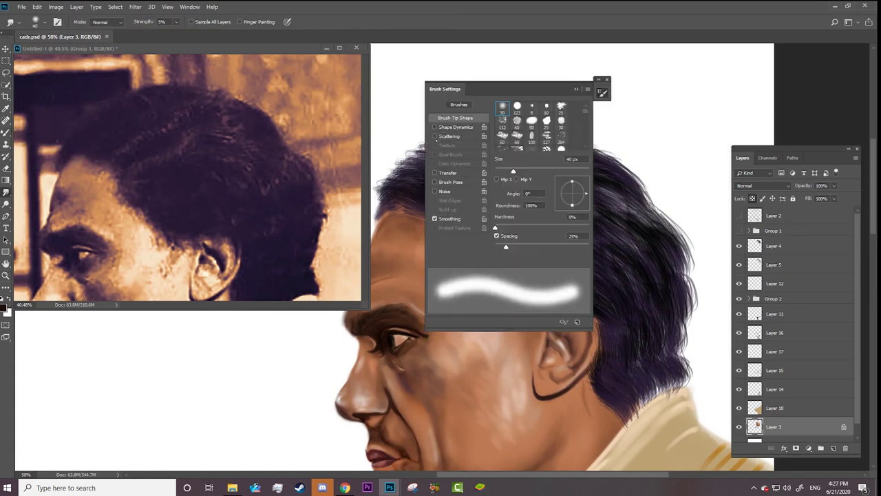
click(602, 91)
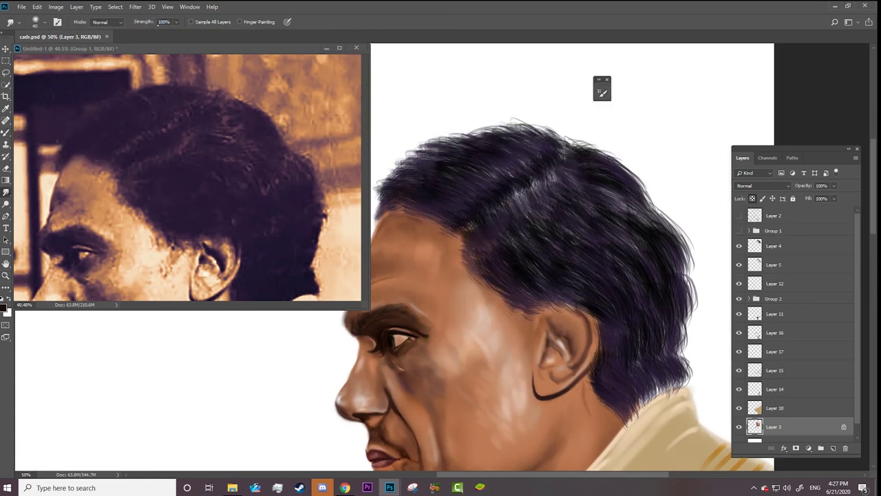
right_click(517, 184)
key(Escape)
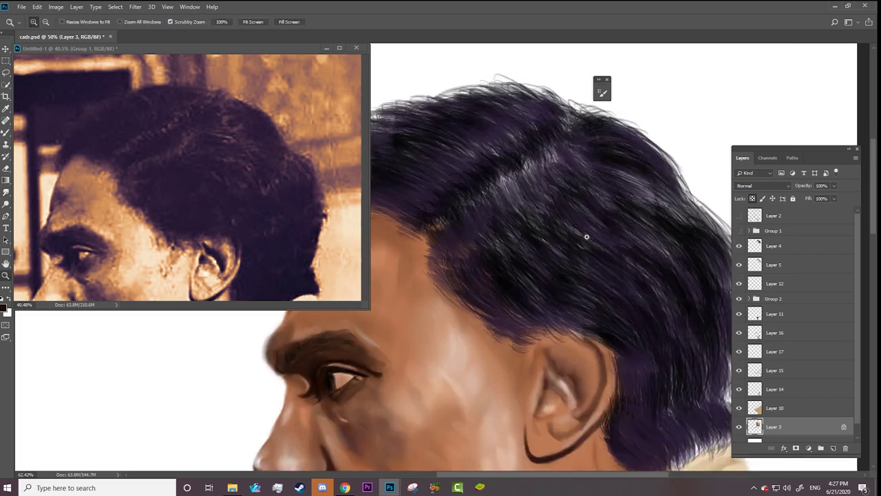
scroll(537, 241, up, 2)
key(b)
Step: Make Layer 4 active, hide Layer 5 and set a 23 px brush
click(774, 246)
click(738, 265)
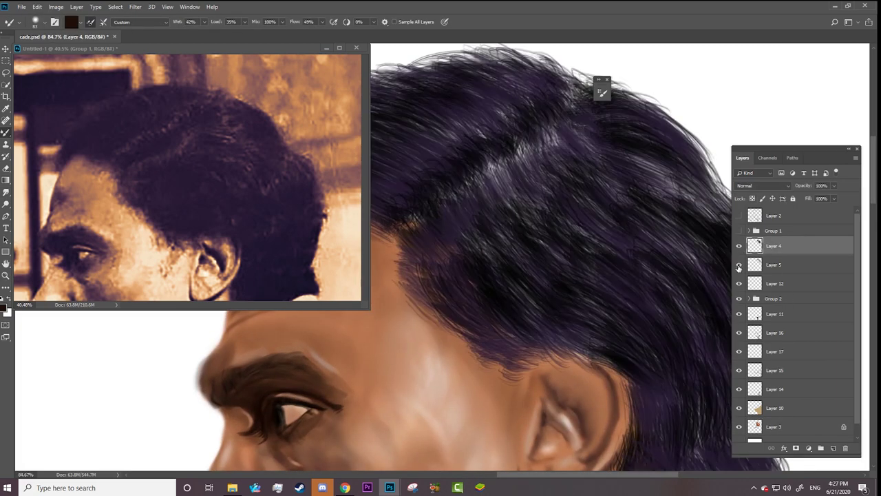
click(739, 265)
right_click(516, 229)
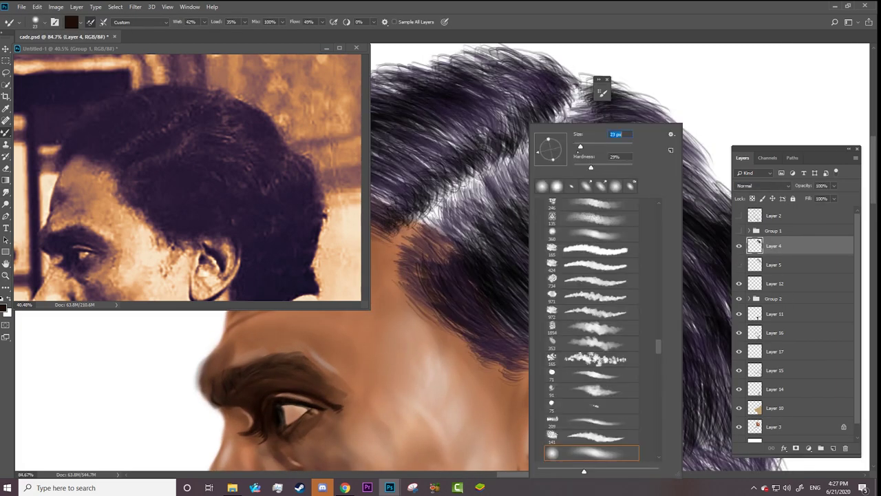
key(Escape)
Step: Paint dark strands across the hair with stroke smoothing raised to 59%
drag(521, 198, 538, 180)
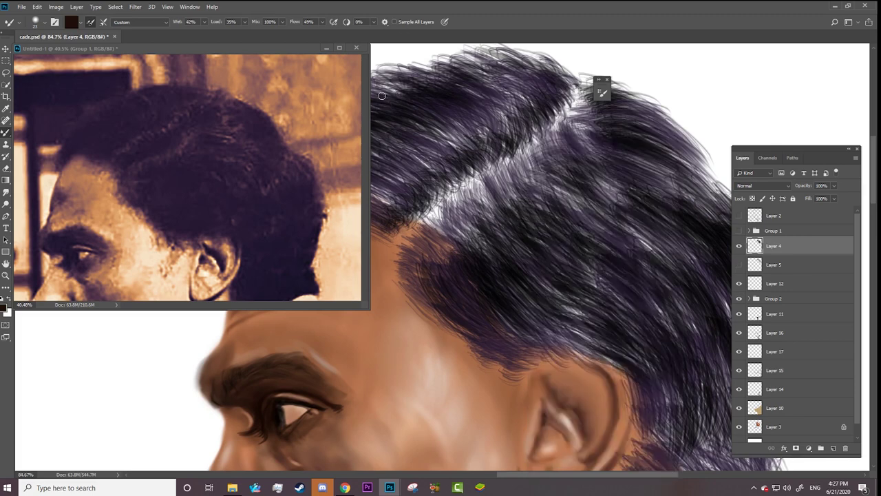
drag(373, 21, 400, 34)
mouse_move(521, 196)
mouse_down()
mouse_move(598, 239)
mouse_move(599, 210)
mouse_move(597, 221)
mouse_move(520, 164)
mouse_up()
drag(529, 219, 501, 177)
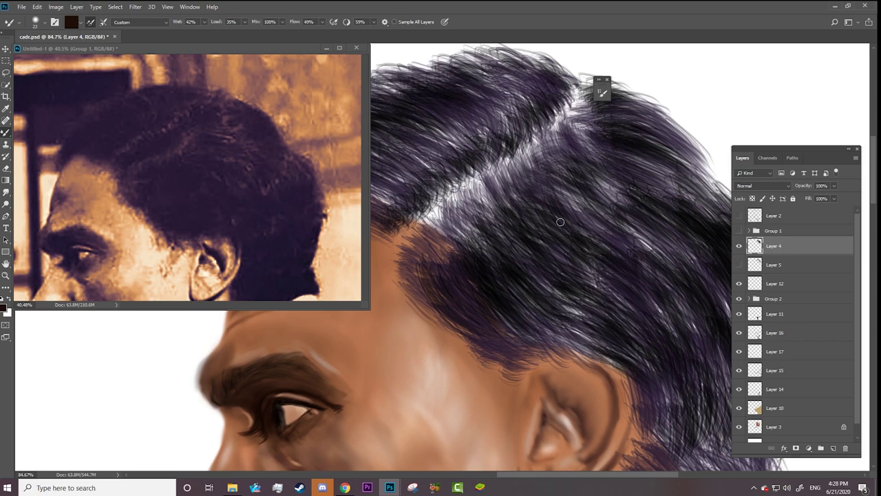
Step: With a 15 px Smudge brush, pull light grey streaks through the hair
key(r)
key(F5)
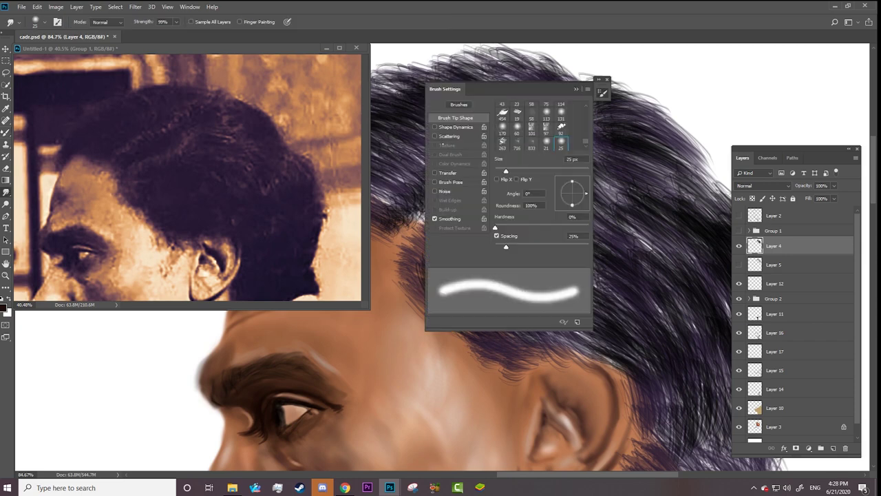
key(F5)
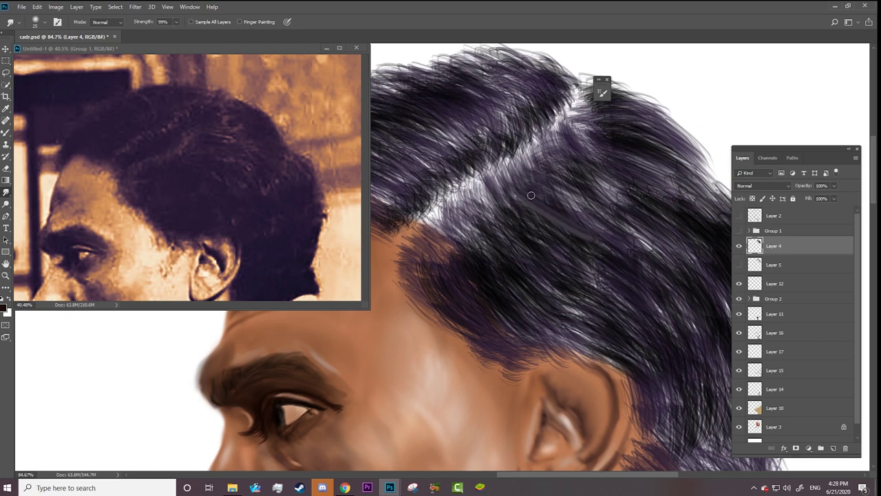
right_click(544, 210)
key(Return)
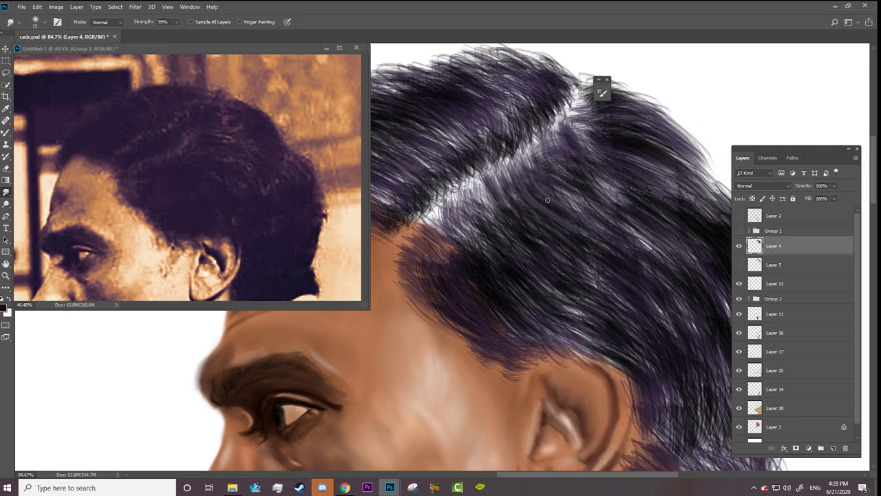
drag(510, 246, 576, 276)
mouse_move(475, 224)
mouse_down()
mouse_move(518, 278)
mouse_move(494, 278)
mouse_up()
drag(446, 244, 433, 275)
Step: Enable Scattering and Transfer pen pressure for the Smudge brush
drag(449, 220, 432, 251)
right_click(473, 250)
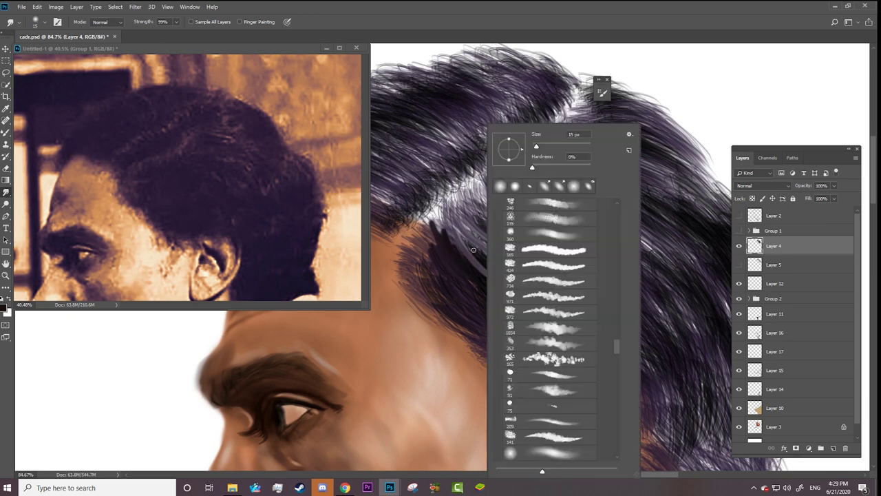
key(F5)
click(434, 135)
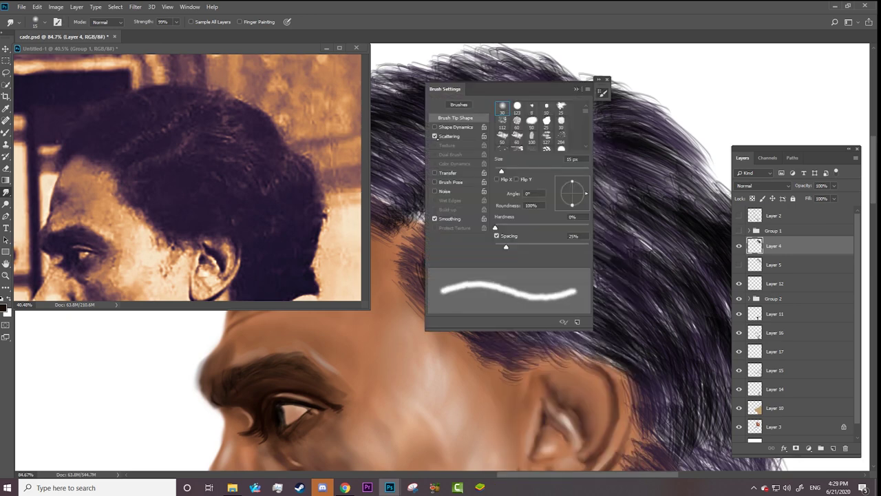
click(436, 173)
click(551, 178)
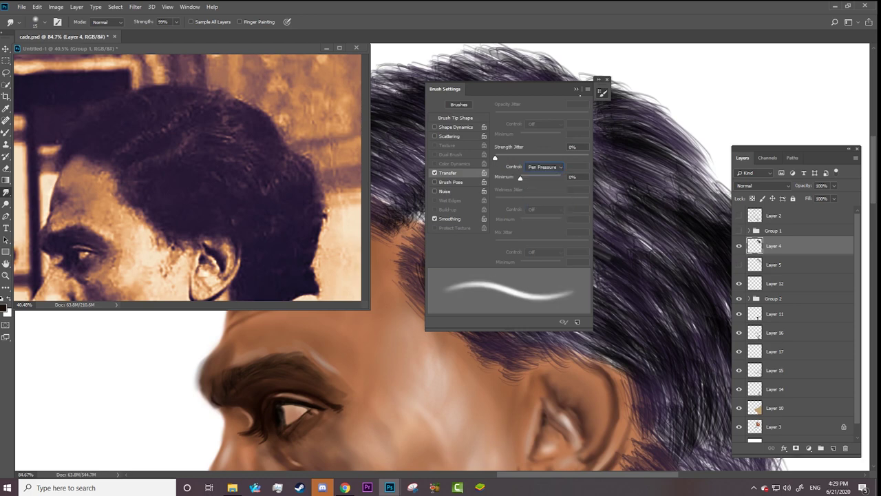
key(F5)
Step: Set the smudge brush to 20 and smudge strands at the top of the head
right_click(448, 228)
double_click(489, 287)
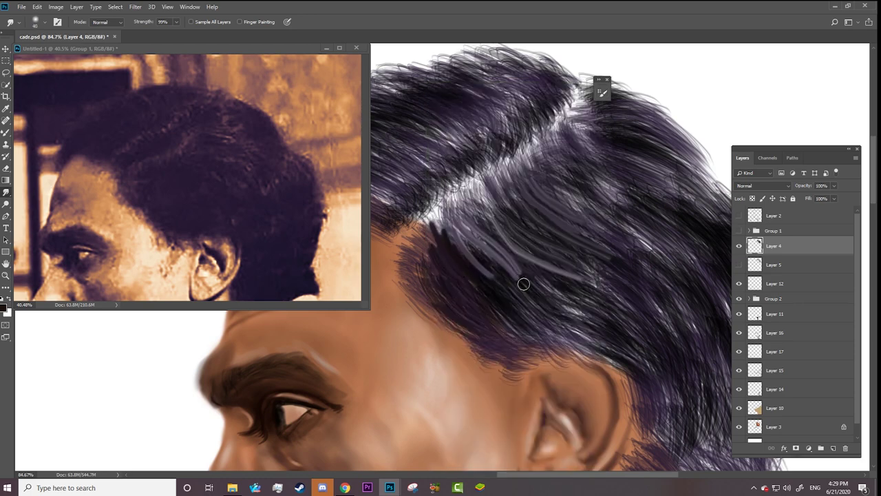
right_click(606, 259)
double_click(585, 298)
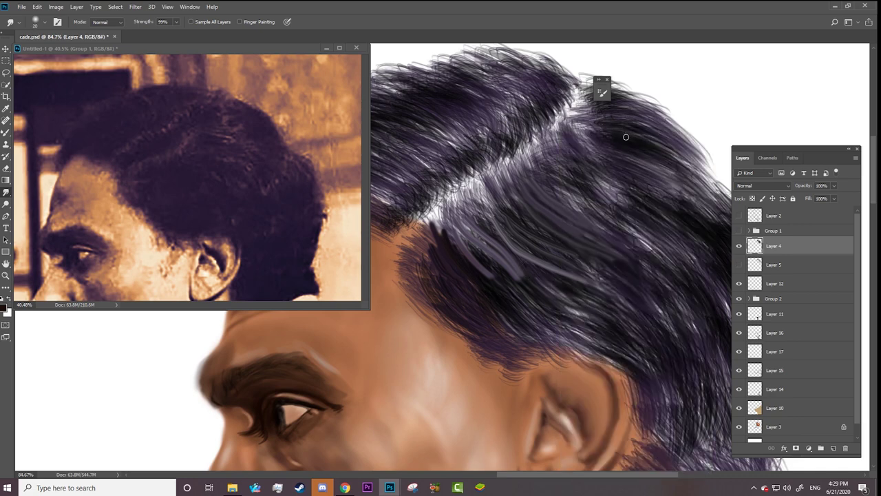
drag(683, 153, 506, 110)
drag(513, 145, 492, 100)
drag(523, 127, 485, 76)
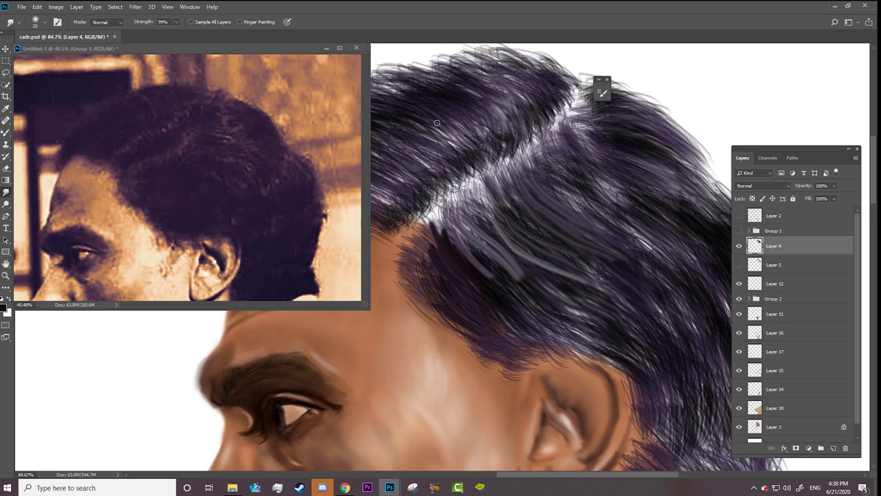
mouse_move(482, 138)
mouse_down()
mouse_move(475, 153)
mouse_move(432, 125)
mouse_up()
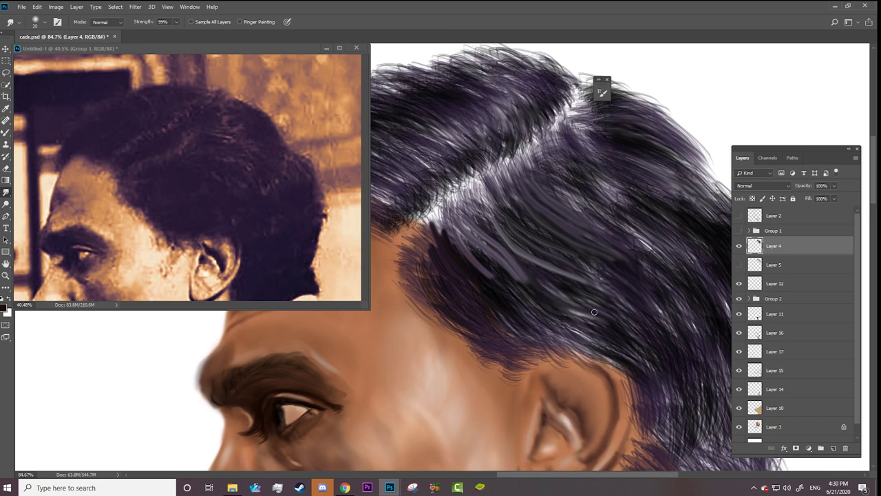
Step: Paint dark strands into the back of the hair and above the hairline with the Mixer Brush
key(b)
right_click(529, 292)
click(515, 298)
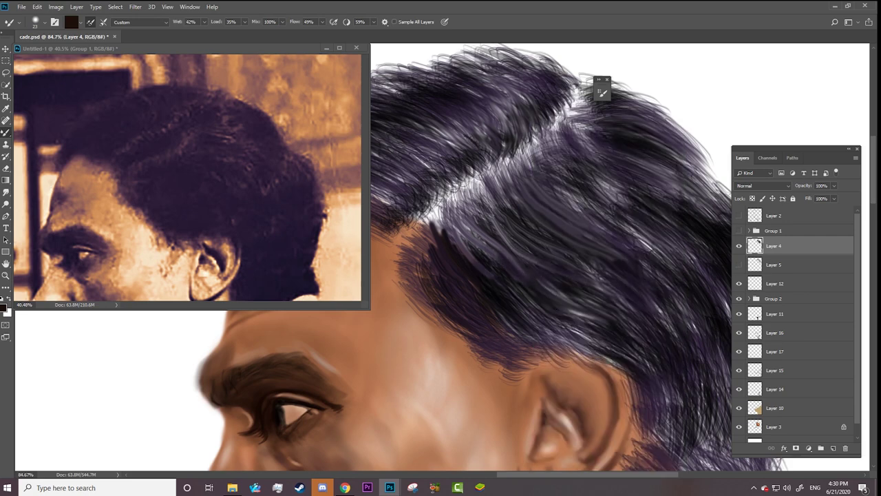
mouse_move(559, 183)
mouse_down()
mouse_move(646, 251)
mouse_move(572, 189)
mouse_move(654, 205)
mouse_up()
mouse_move(482, 272)
mouse_down()
mouse_move(468, 220)
mouse_move(498, 164)
mouse_move(585, 137)
mouse_move(575, 114)
mouse_move(599, 90)
mouse_move(571, 110)
mouse_move(600, 123)
mouse_move(595, 151)
mouse_up()
Step: Cover the light hair parting with dark strands, then zoom out to the portrait
mouse_move(574, 96)
mouse_down()
mouse_move(570, 120)
mouse_move(551, 100)
mouse_move(588, 115)
mouse_move(575, 107)
mouse_move(512, 108)
mouse_up()
mouse_move(520, 148)
mouse_down()
mouse_move(481, 162)
mouse_move(530, 124)
mouse_move(578, 131)
mouse_up()
drag(626, 231, 607, 195)
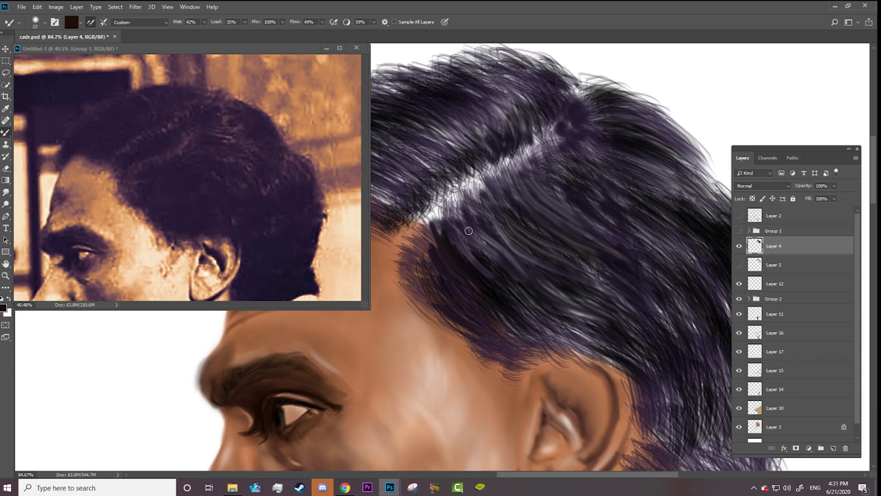
key(z)
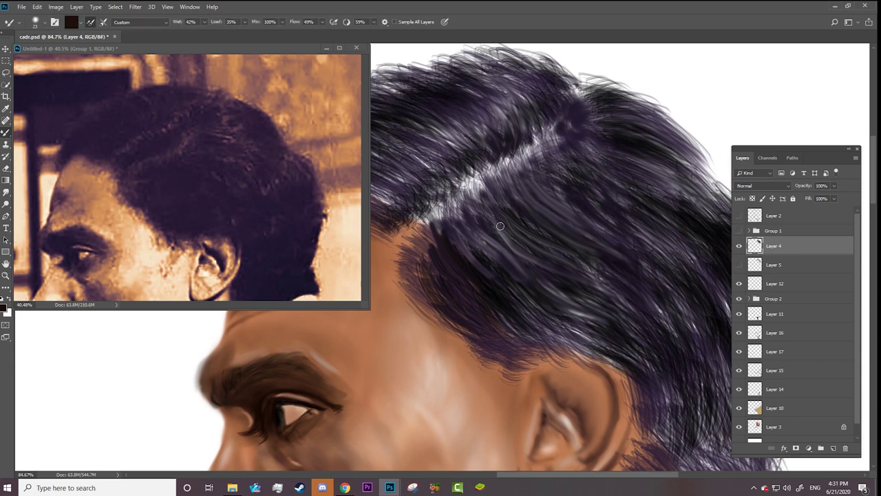
drag(485, 227, 463, 236)
Step: Zoom in on the eye, compare Group 2 layers with the reference, and select Layer 7
drag(526, 206, 541, 223)
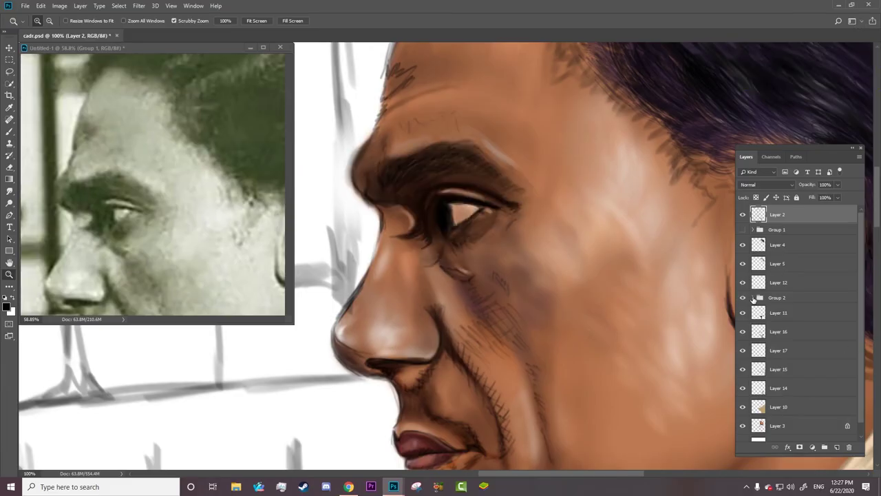
click(753, 297)
click(742, 312)
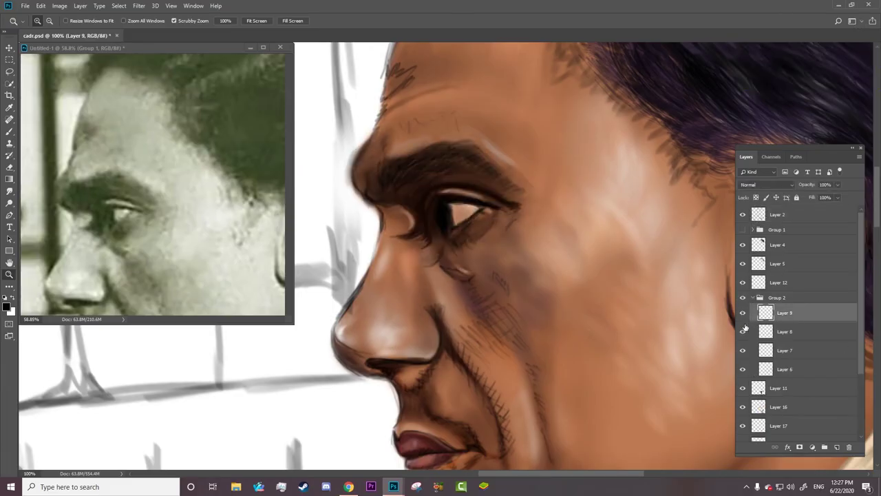
click(743, 332)
click(768, 331)
click(743, 331)
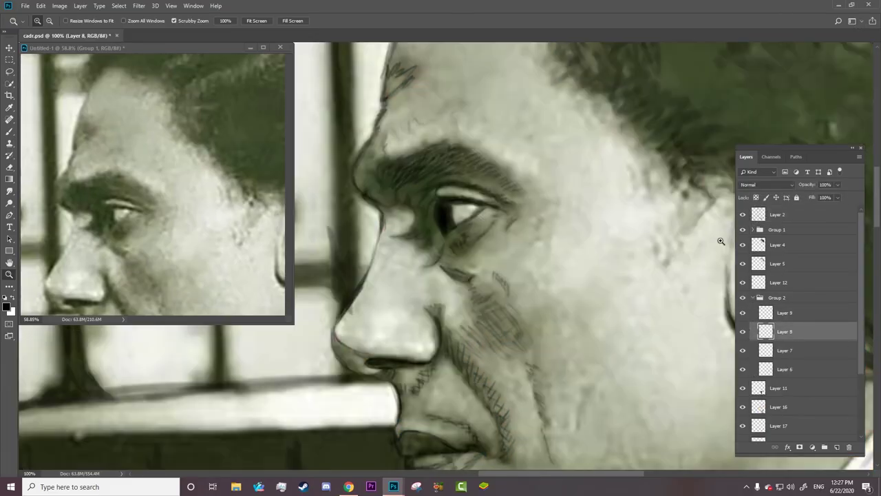
key(ctrl+plus)
click(776, 229)
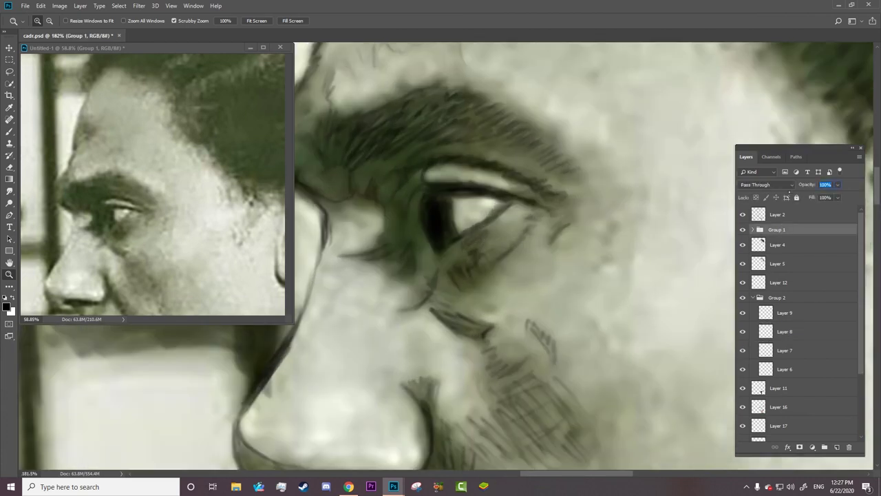
click(742, 351)
click(769, 314)
click(767, 350)
Step: Erase and repaint the inner eye corner darker, adjusting brush hardness
key(e)
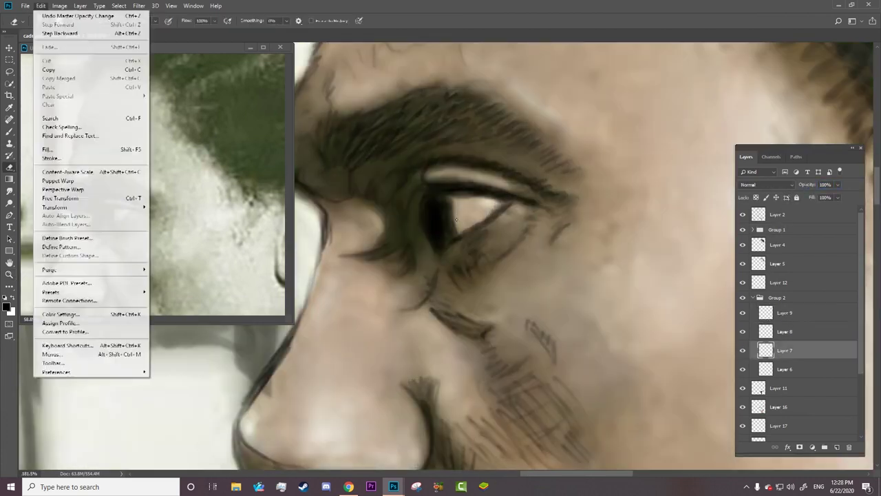
drag(454, 203, 451, 219)
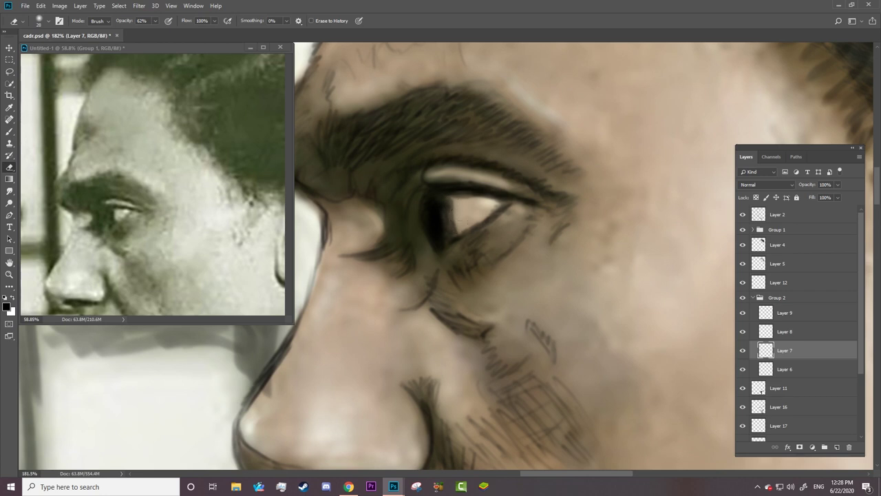
key(b)
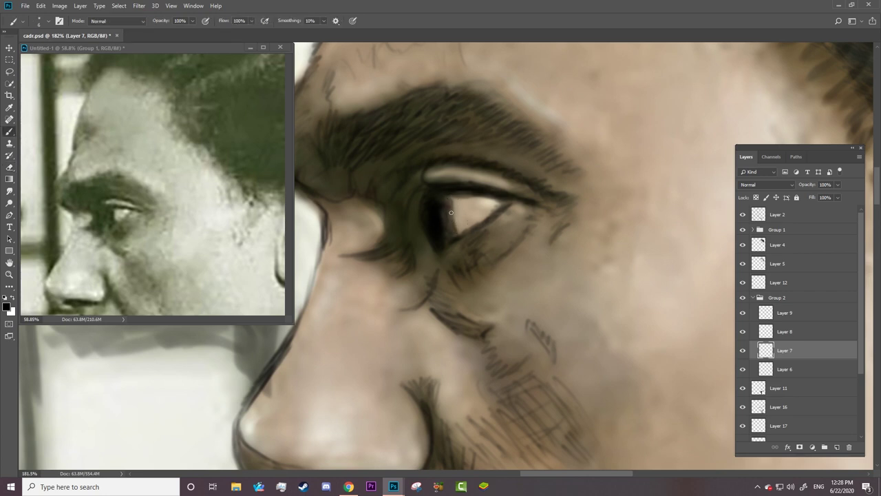
drag(449, 198, 452, 215)
right_click(445, 206)
drag(469, 147, 481, 147)
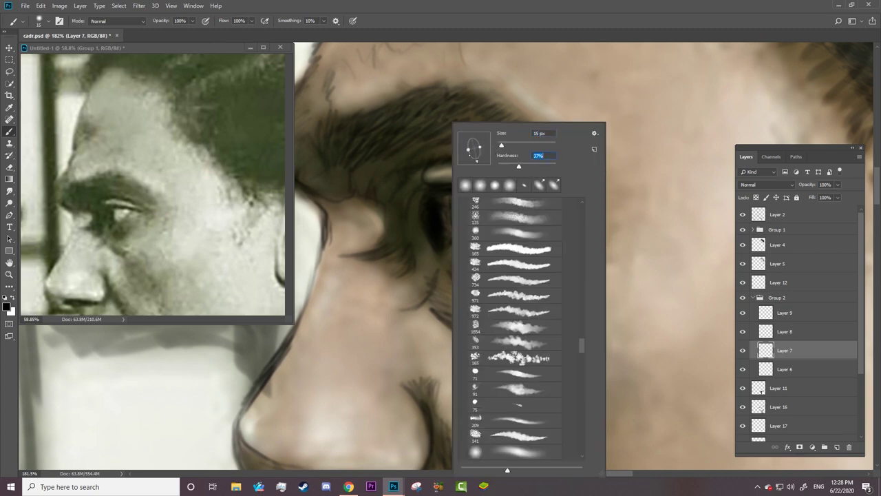
key(Return)
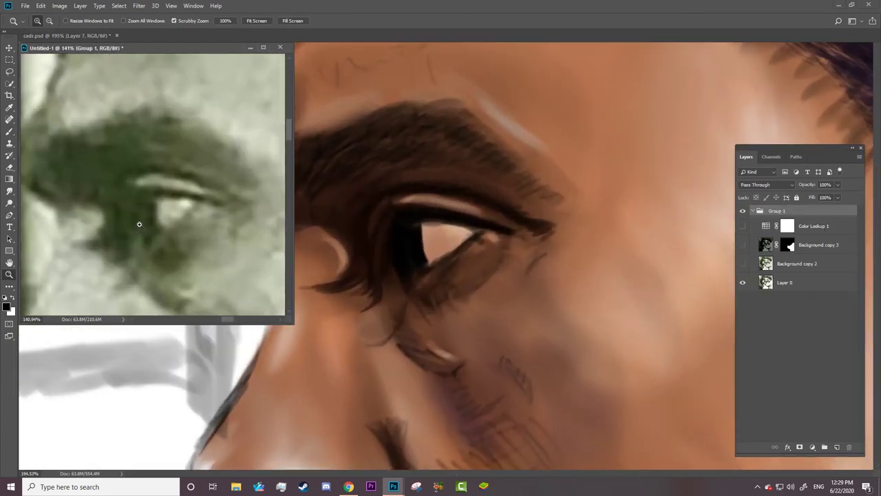
key(b)
click(431, 265)
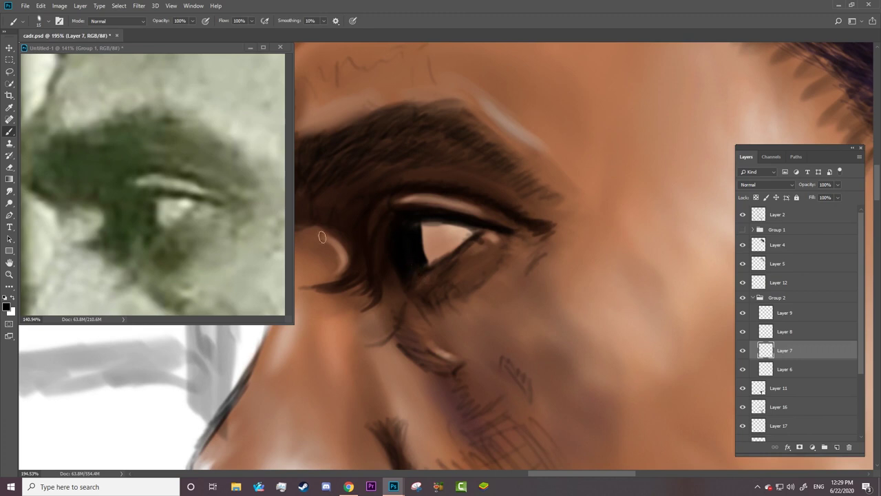
Step: With the Eraser active, toggle Layers 9, 8, 7 and 2 to compare the pupil with the reference
key(e)
right_click(398, 240)
click(397, 240)
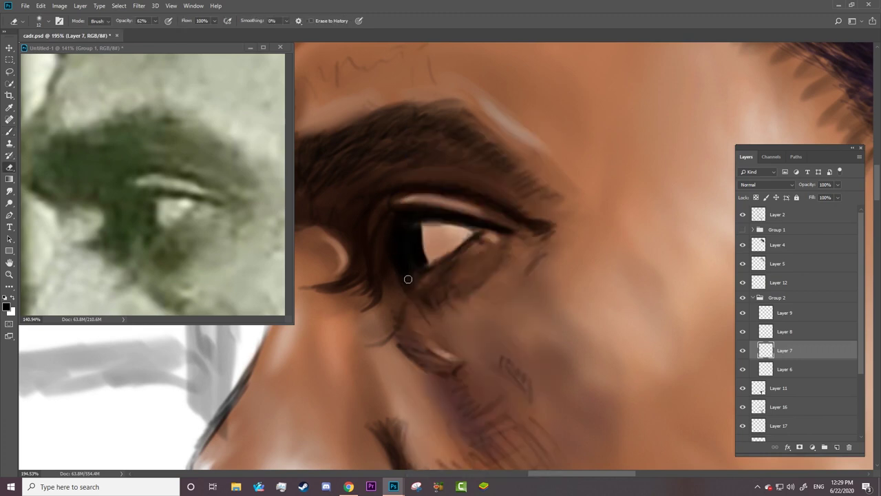
click(742, 313)
click(742, 331)
click(742, 350)
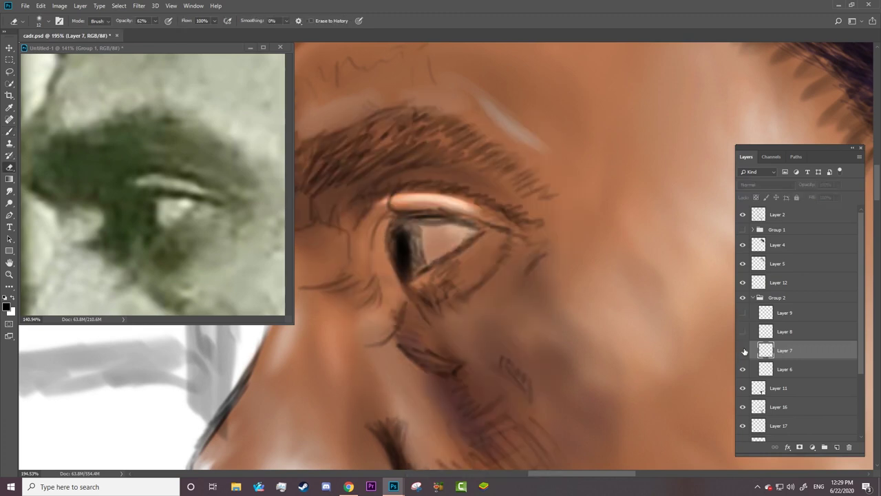
click(742, 369)
click(742, 297)
click(742, 298)
click(743, 214)
click(742, 215)
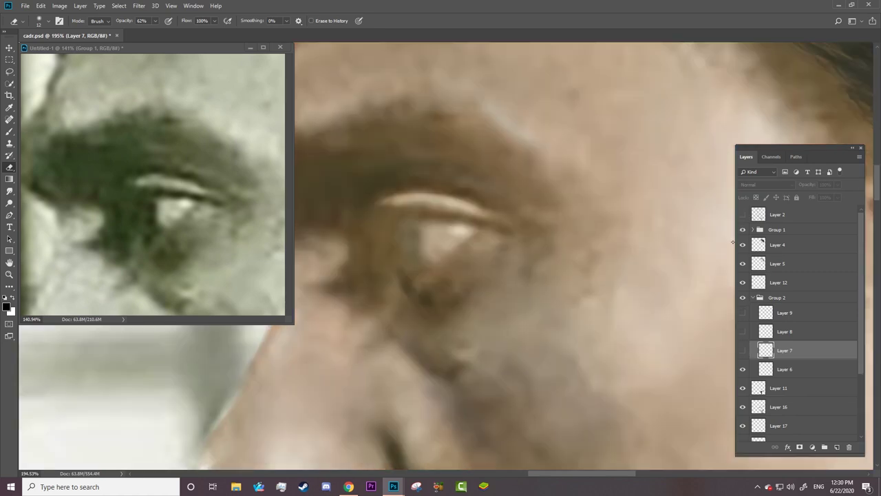
click(742, 350)
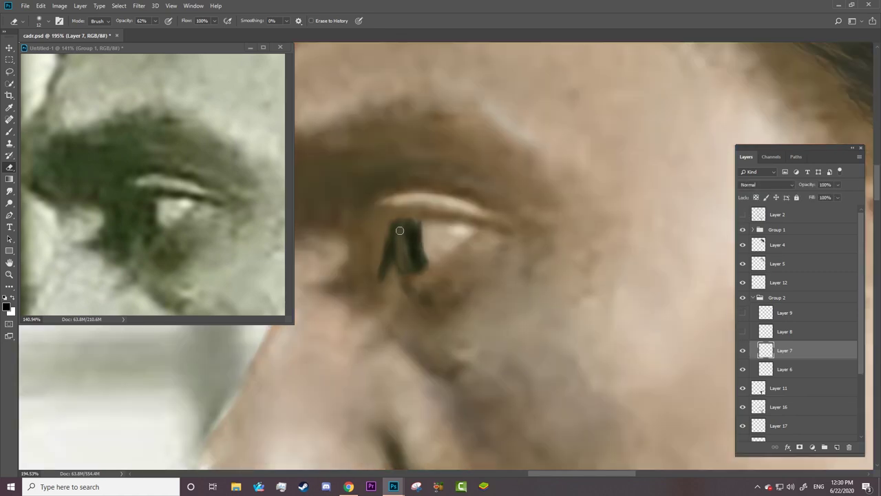
Step: Check the reference photo against Layer 7, then show Layers 8 and 9 again
key(b)
right_click(423, 265)
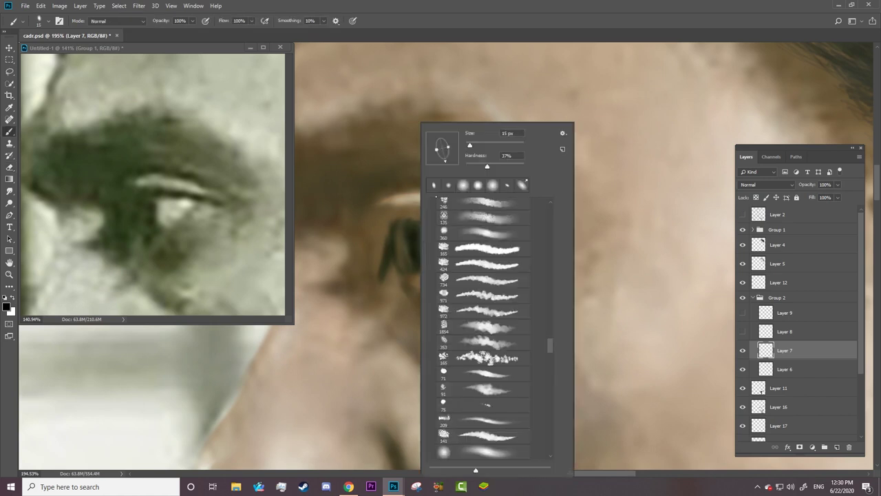
key(Escape)
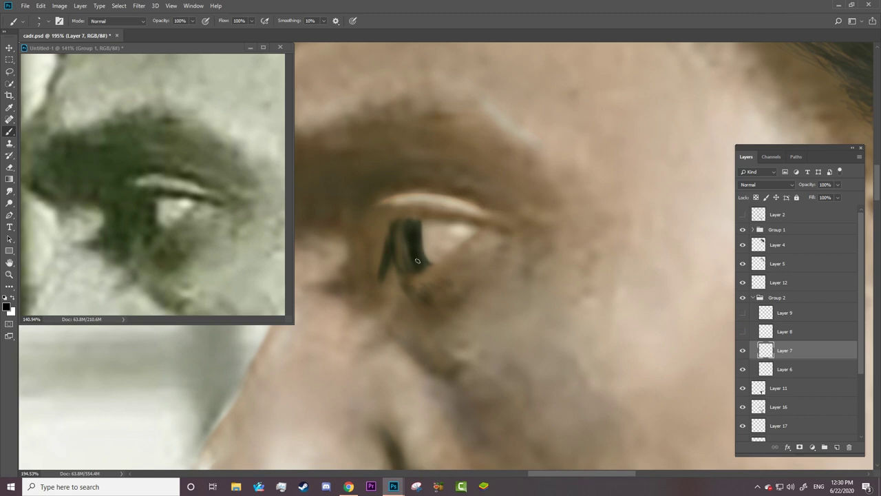
click(761, 231)
click(768, 353)
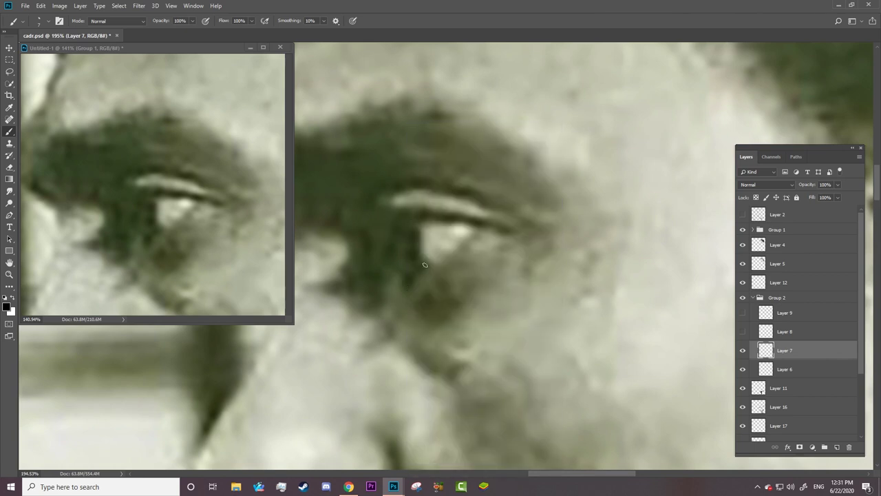
click(742, 331)
click(742, 313)
click(742, 229)
Step: Zoom out from the eye and hide Layer 8 to check the brow
key(z)
mouse_move(440, 291)
mouse_down()
mouse_move(377, 294)
mouse_move(478, 286)
mouse_up()
key(b)
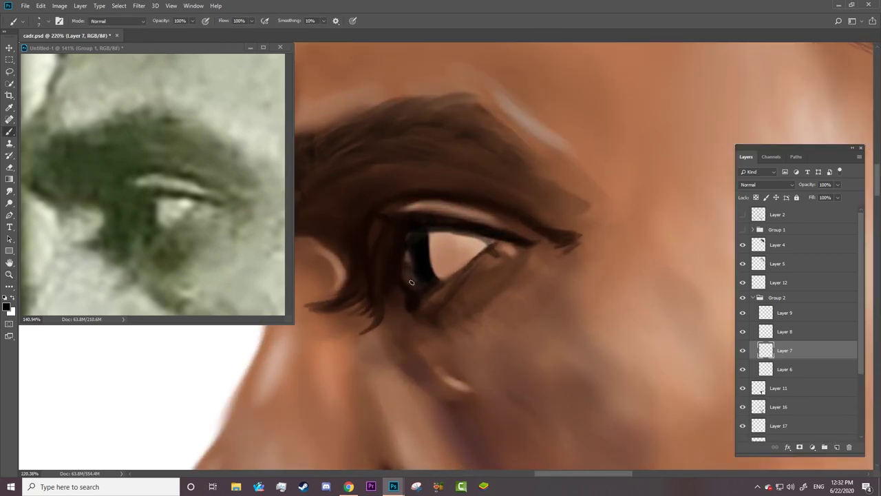
click(743, 332)
key(e)
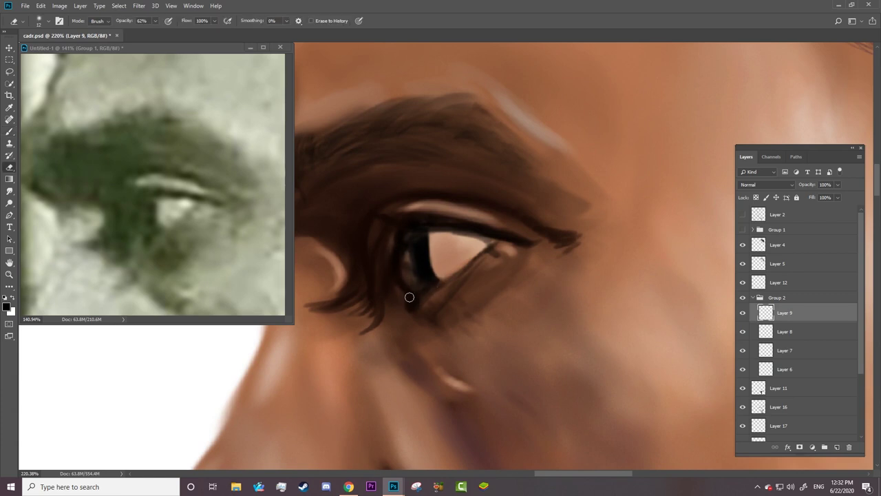
key(z)
mouse_move(472, 305)
mouse_down()
mouse_move(399, 328)
mouse_move(486, 299)
mouse_move(512, 319)
mouse_up()
mouse_move(434, 279)
mouse_down()
mouse_move(411, 314)
mouse_move(409, 307)
mouse_move(495, 285)
mouse_up()
key(o)
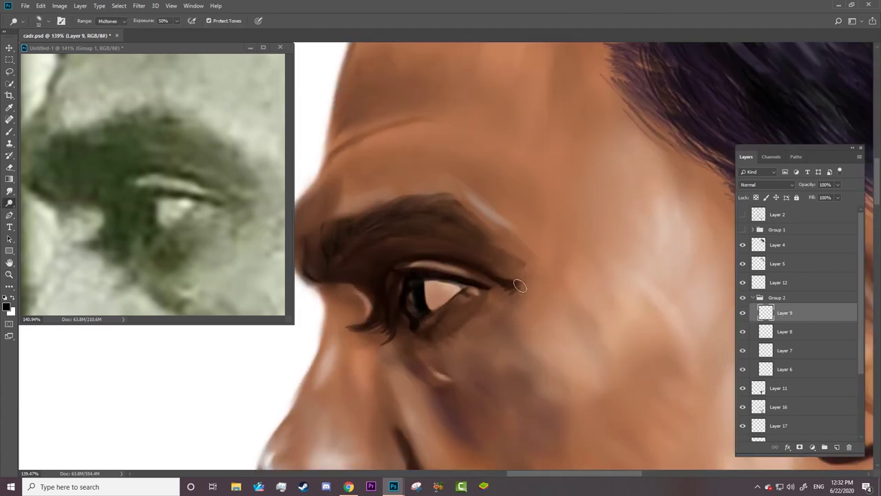
key(e)
right_click(512, 282)
key(Escape)
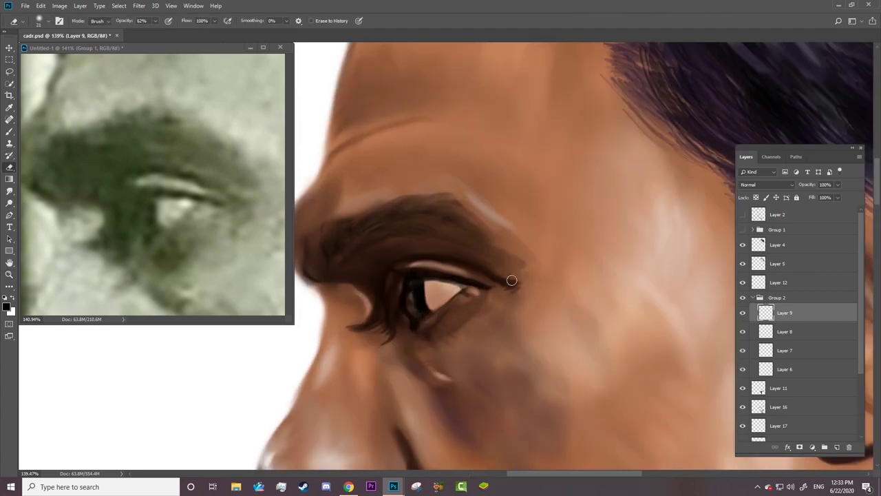
key(b)
alt+click(506, 278)
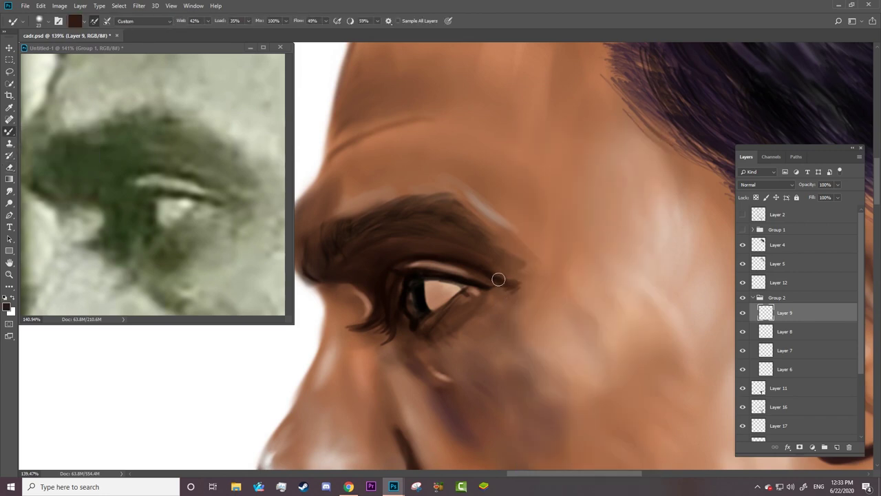
right_click(521, 287)
key(Escape)
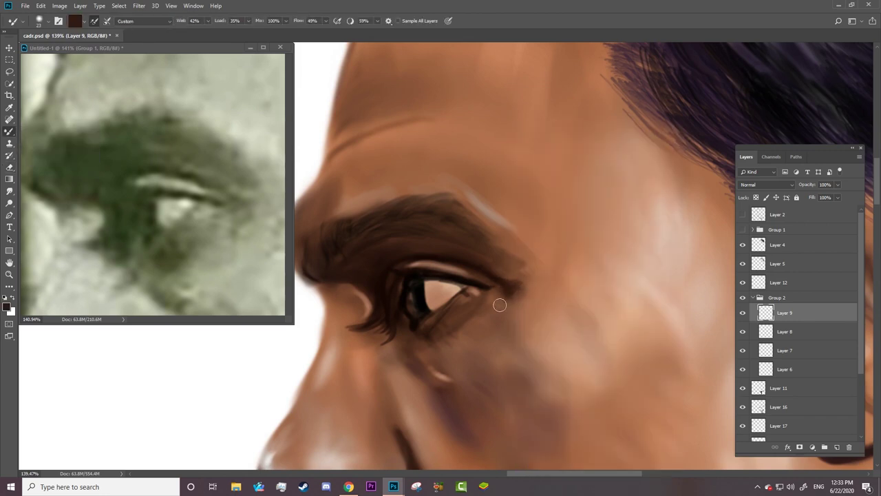
key(o)
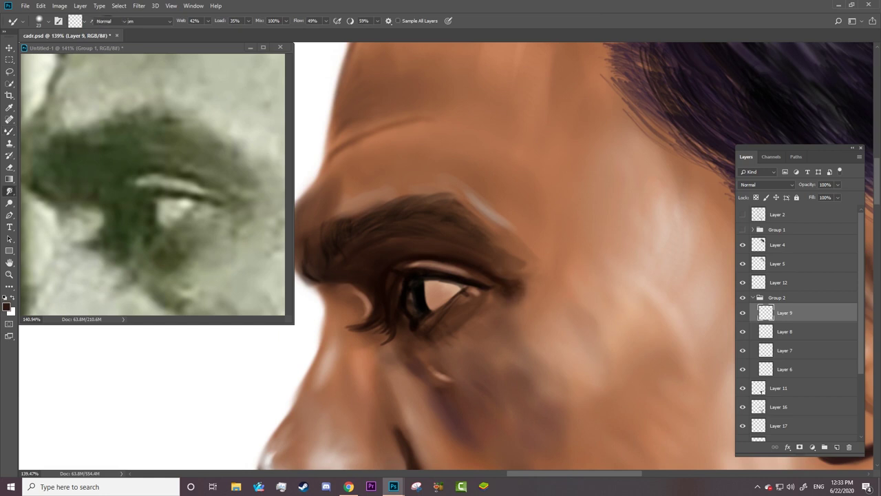
key(F5)
key(F5)
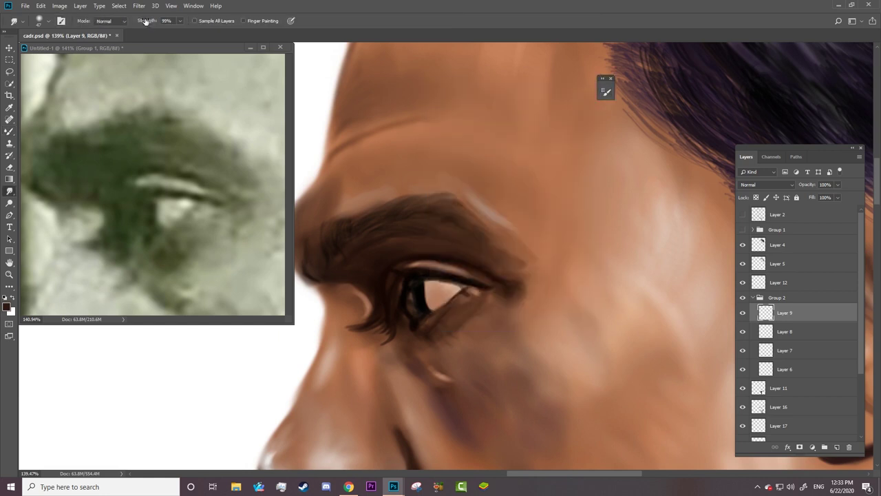
key(e)
right_click(530, 295)
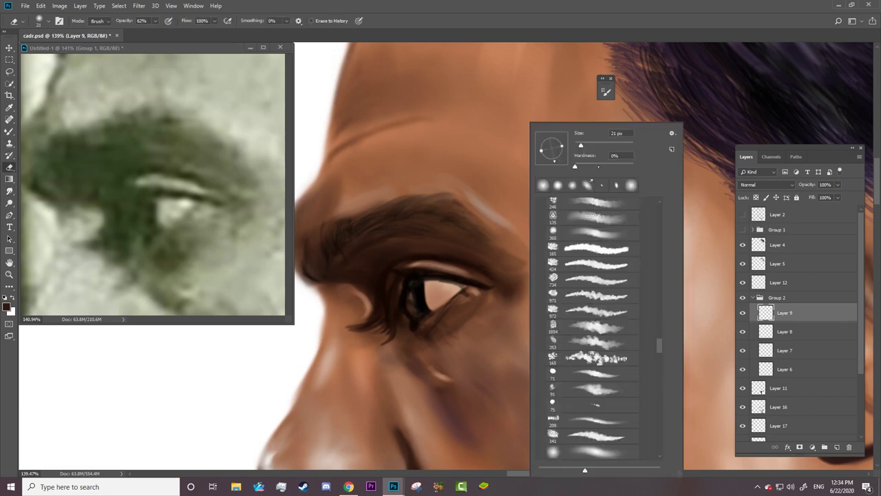
key(Escape)
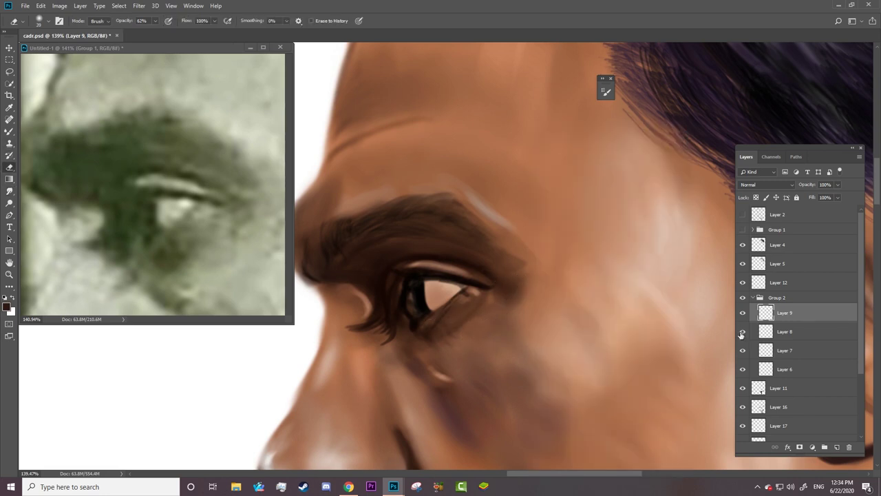
click(742, 333)
click(742, 333)
click(742, 333)
key(alt+bracketleft)
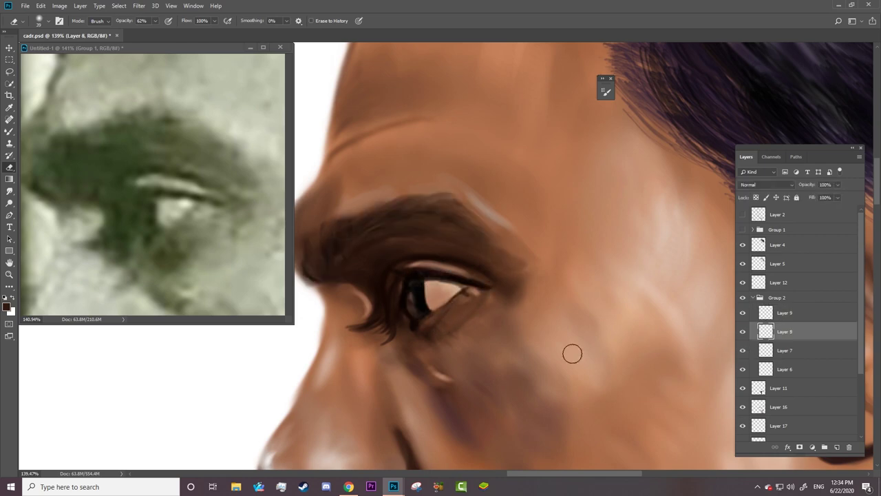
key(z)
scroll(572, 354, down, 5)
click(152, 179)
scroll(152, 179, down, 5)
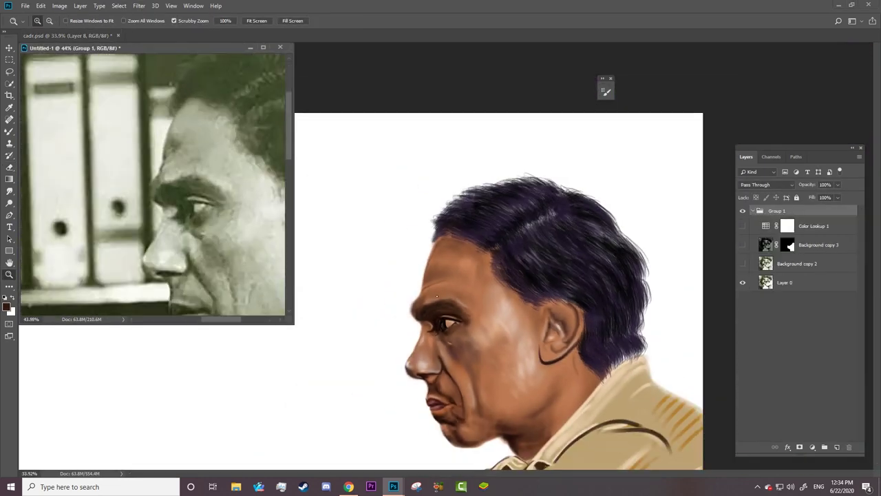
Step: With the grey sketch layer shown, erase part of the forehead and brow outline at 100% eraser opacity
scroll(436, 296, up, 5)
ctrl+click(450, 303)
scroll(450, 303, up, 2)
key(e)
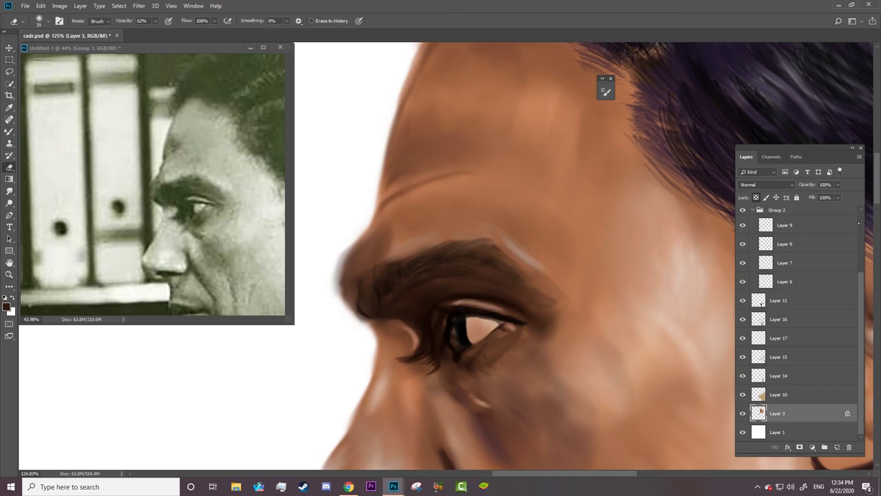
scroll(799, 330, up, 3)
click(742, 214)
right_click(336, 222)
key(Escape)
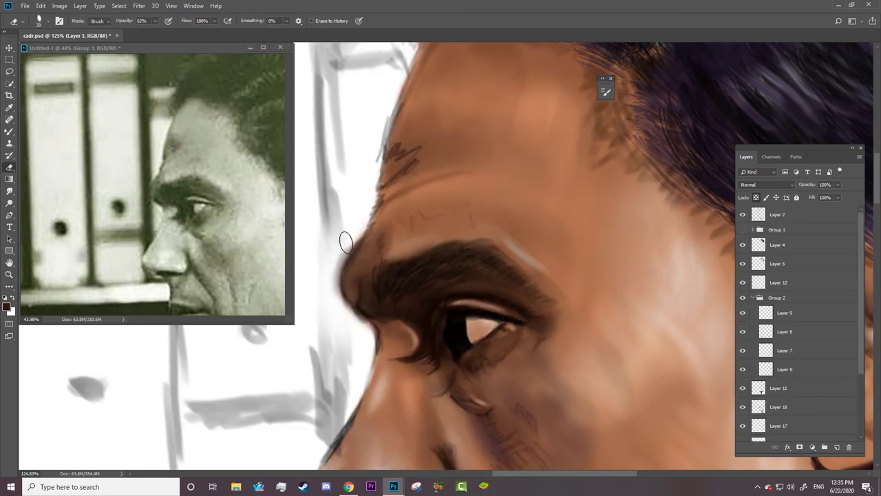
key(0)
mouse_move(338, 243)
mouse_down()
mouse_move(356, 329)
mouse_move(375, 350)
mouse_up()
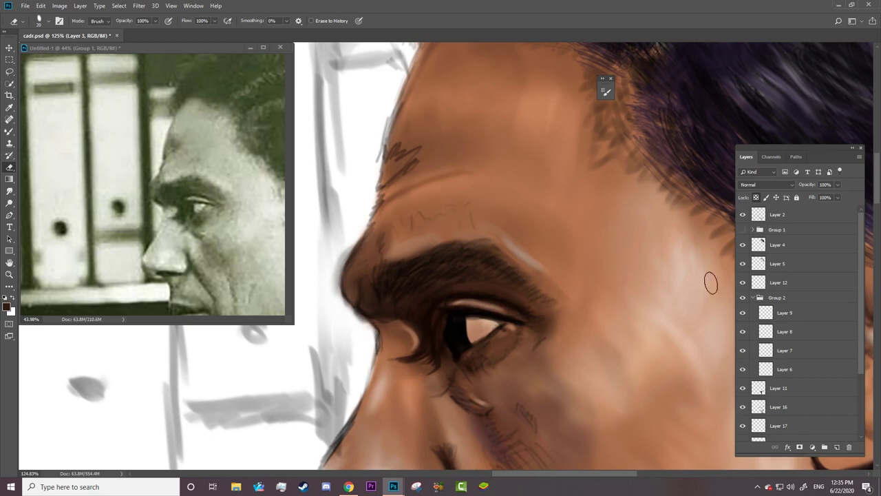
Step: Set up a larger Brush loaded with a medium brown paint colour
scroll(710, 282, down, 5)
scroll(646, 310, down, 5)
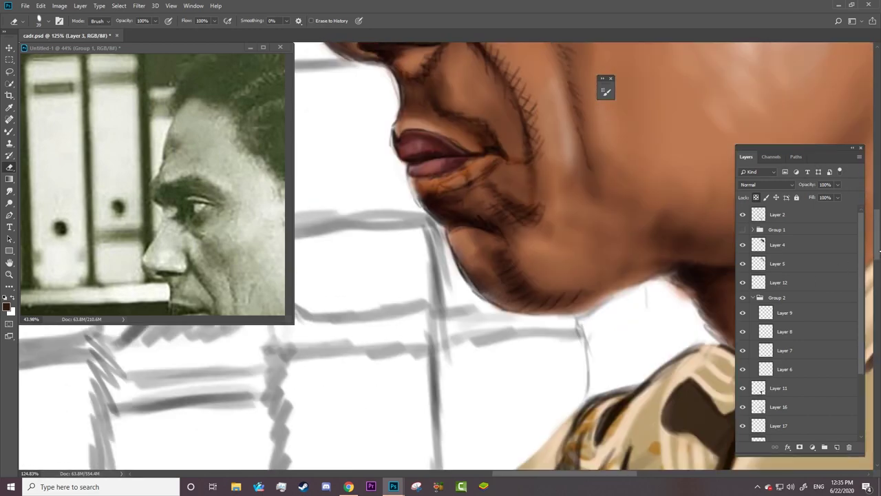
scroll(646, 303, up, 10)
click(742, 214)
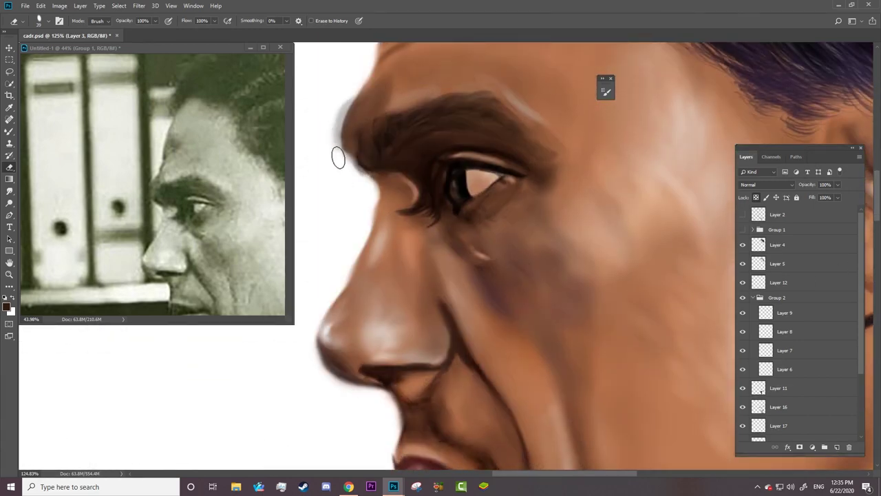
click(9, 131)
alt+click(356, 135)
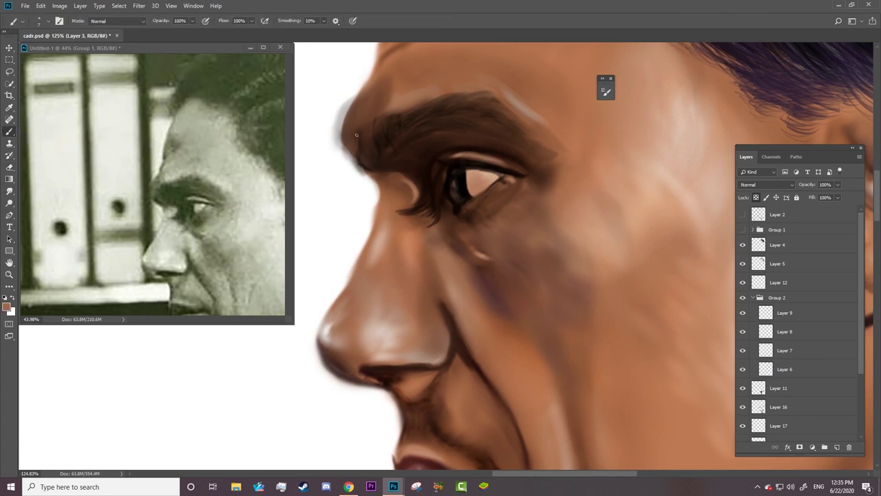
right_click(357, 135)
key(Return)
Step: Repaint the brow, upper forehead, nose-bridge and nose-front outlines in darker brown
click(742, 214)
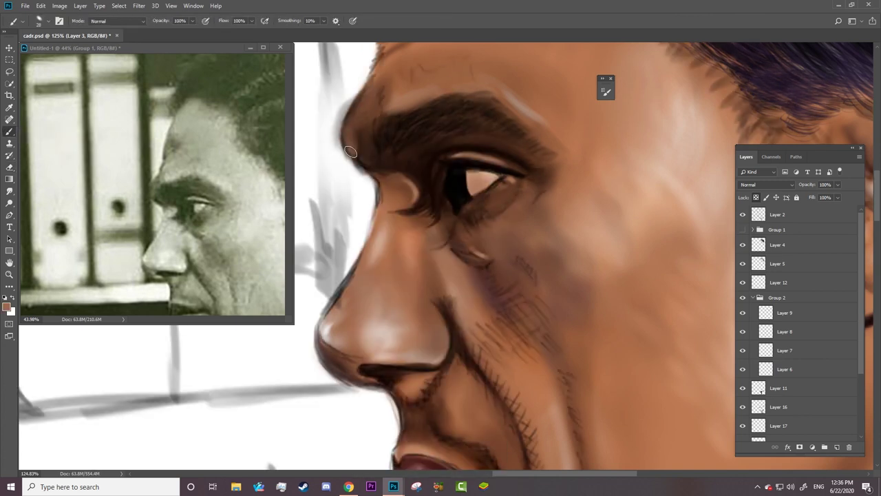
drag(351, 151, 366, 100)
mouse_move(351, 131)
mouse_down()
mouse_move(392, 221)
mouse_move(368, 261)
mouse_up()
drag(383, 206, 368, 258)
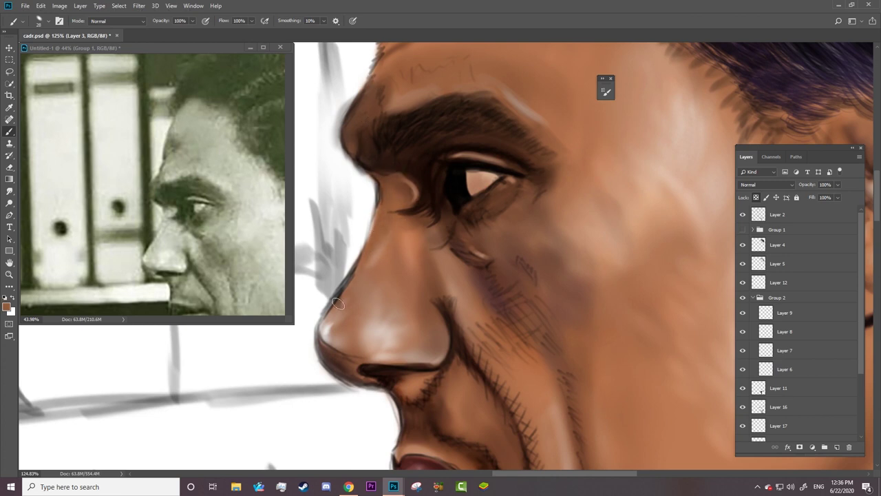
drag(338, 303, 325, 337)
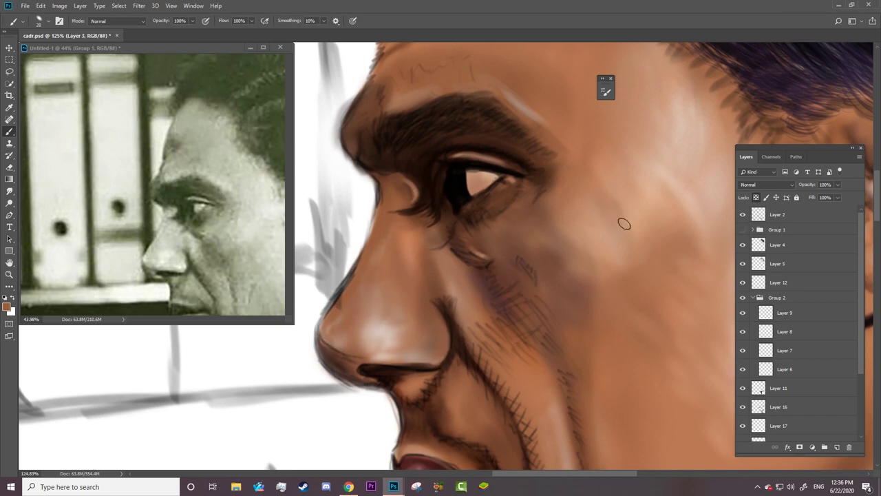
scroll(403, 229, up, 5)
scroll(403, 230, up, 4)
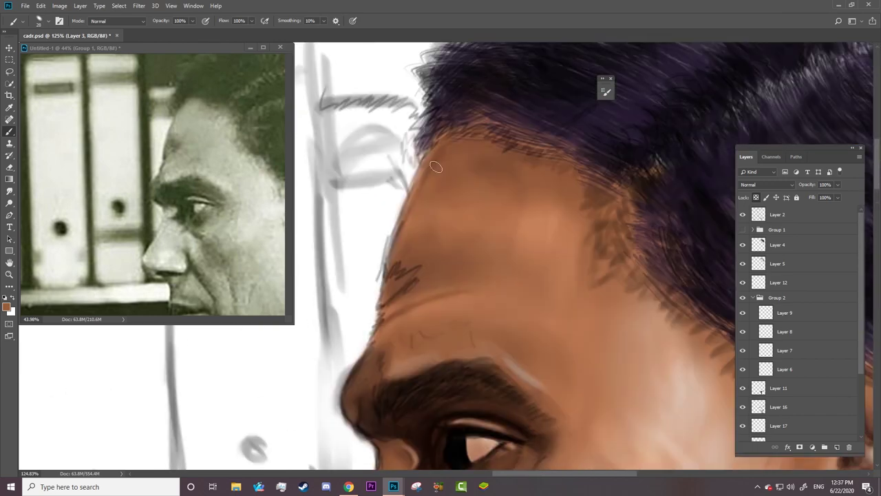
Step: Zoom out and compare the brow against the reference photo, accepting a new paint colour
click(742, 214)
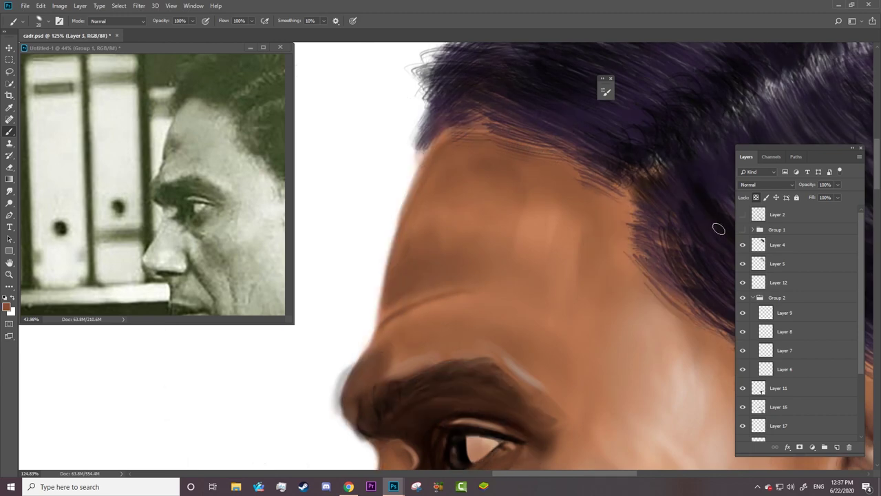
key(z)
mouse_move(441, 289)
mouse_down()
mouse_move(406, 294)
mouse_move(446, 252)
mouse_move(472, 260)
mouse_up()
key(b)
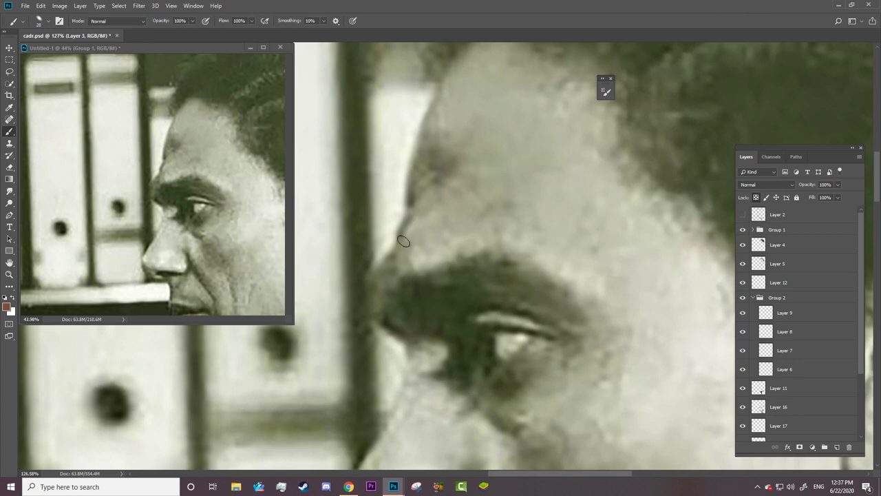
click(6, 306)
click(427, 292)
click(743, 241)
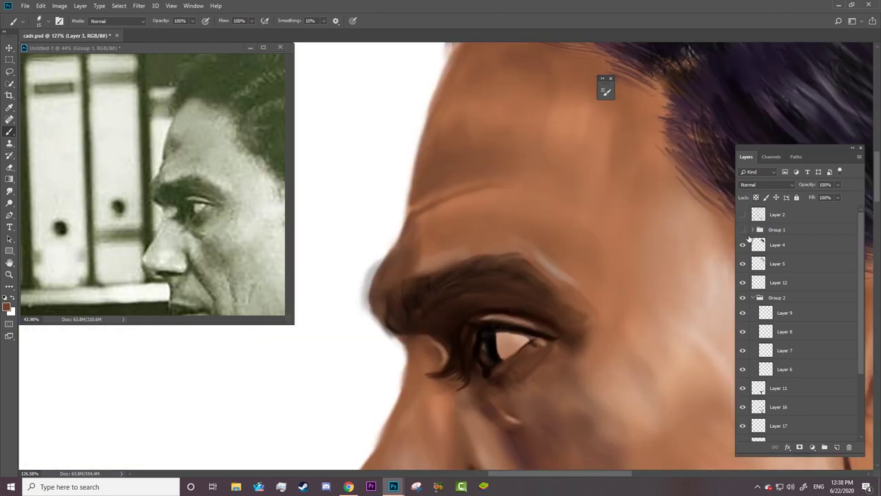
click(743, 241)
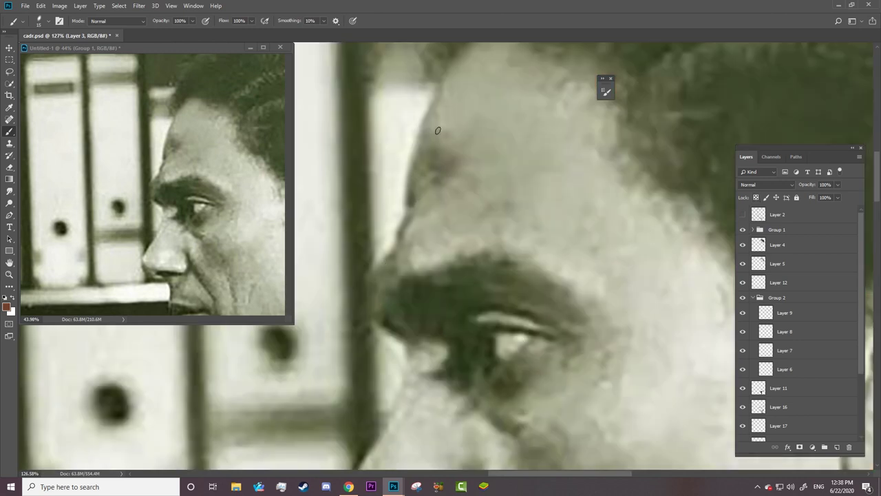
click(742, 230)
Step: Burn-darken the forehead and brow-ridge edge, then sample a darker brown from the forehead
key(o)
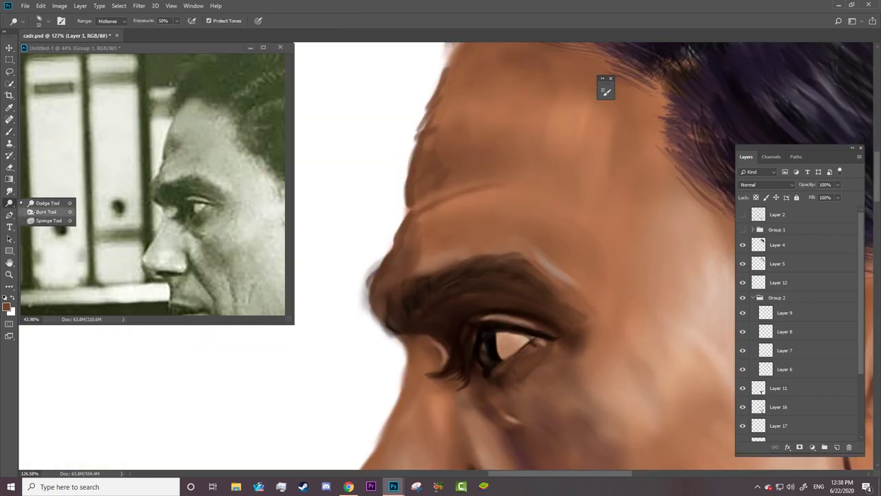
drag(423, 121, 400, 256)
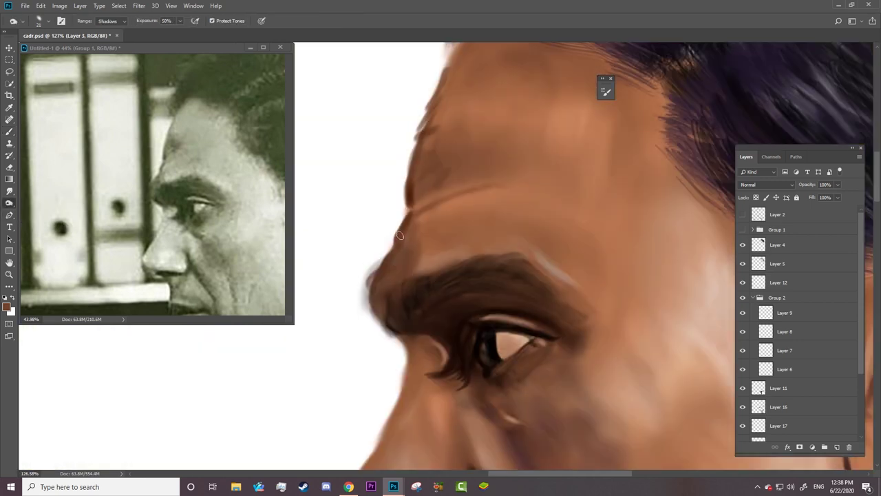
key(b)
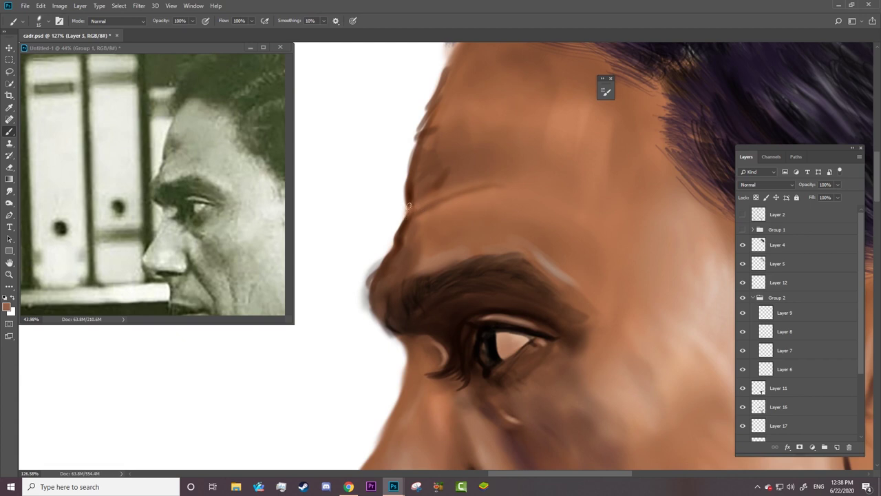
alt+click(425, 135)
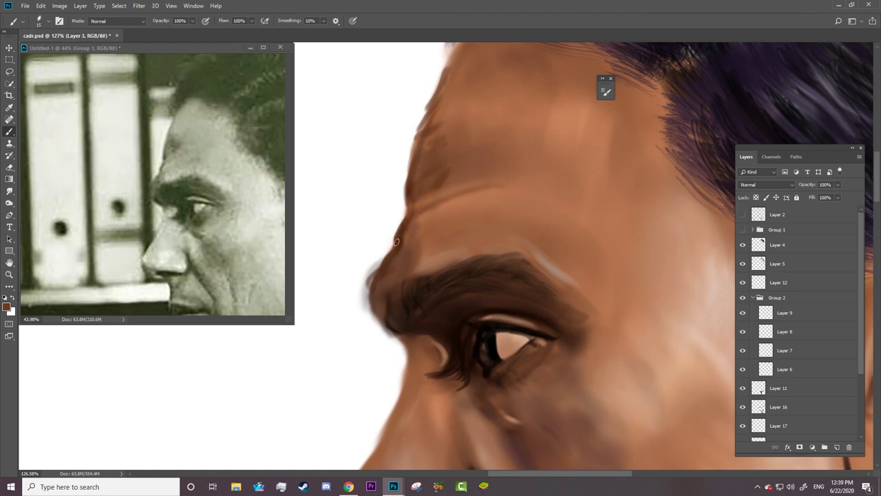
key(r)
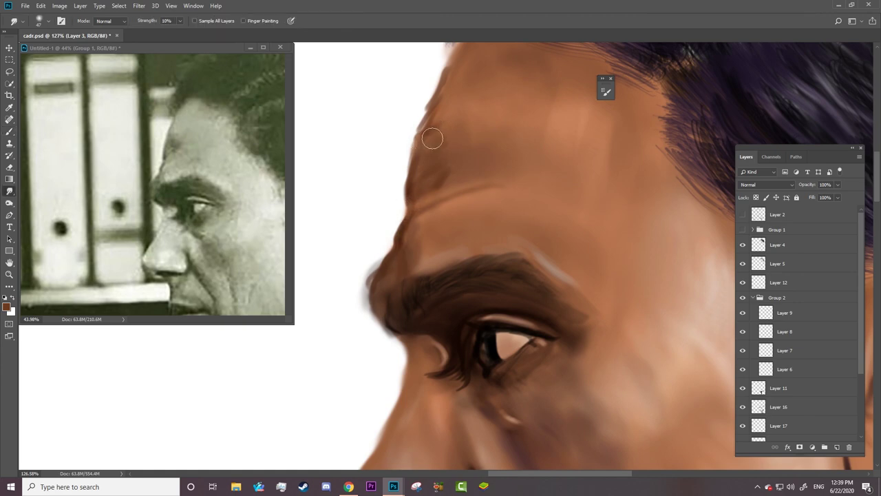
key(ctrl+0)
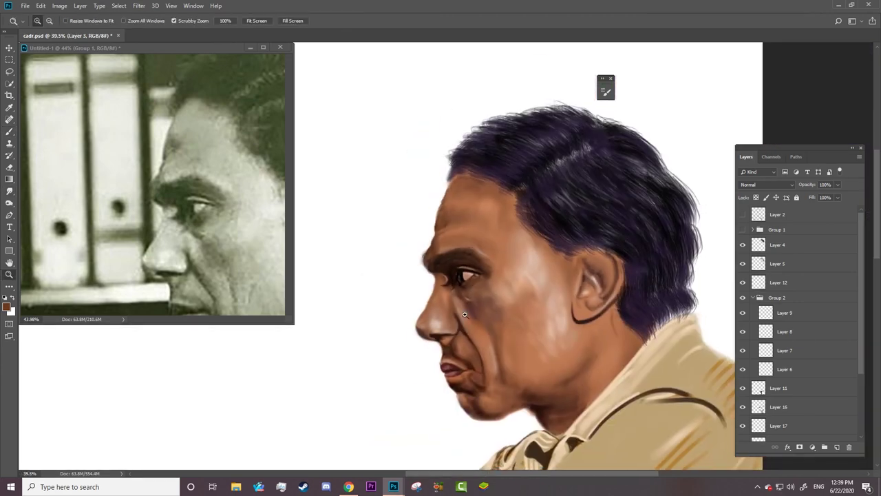
scroll(532, 125, up, 3)
Step: Move Layer 8 above Layer 9, keep Layer 8 selected, and check the reference group
click(765, 313)
drag(764, 330, 784, 307)
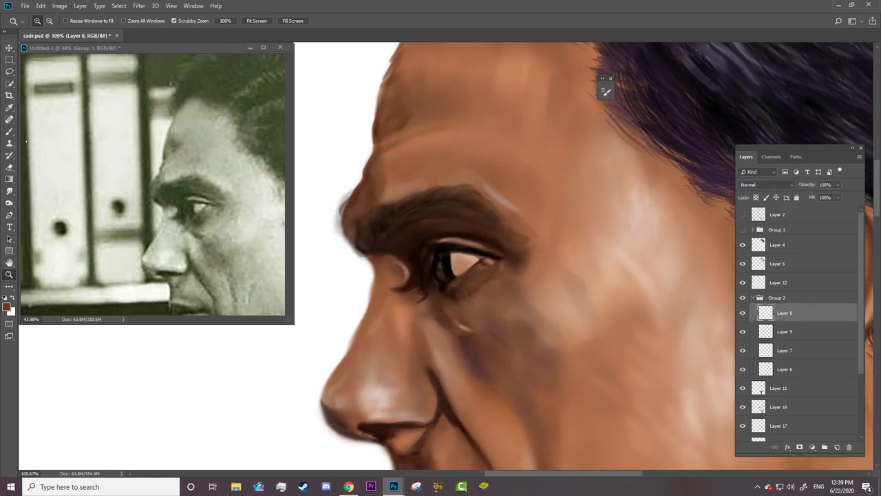
key(e)
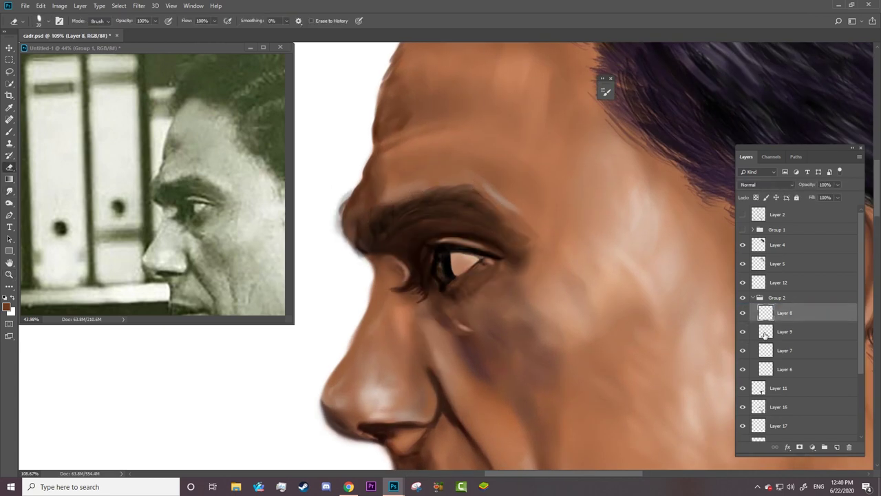
click(765, 334)
click(765, 312)
click(742, 229)
key(b)
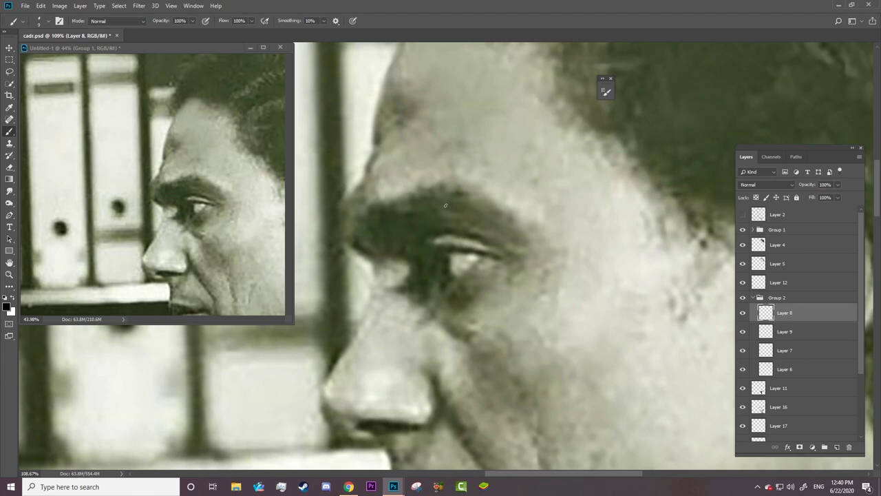
click(742, 229)
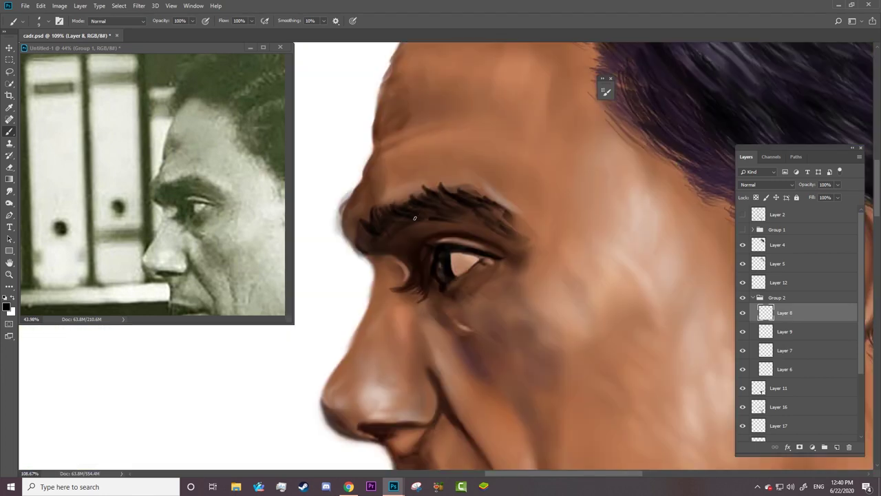
key(e)
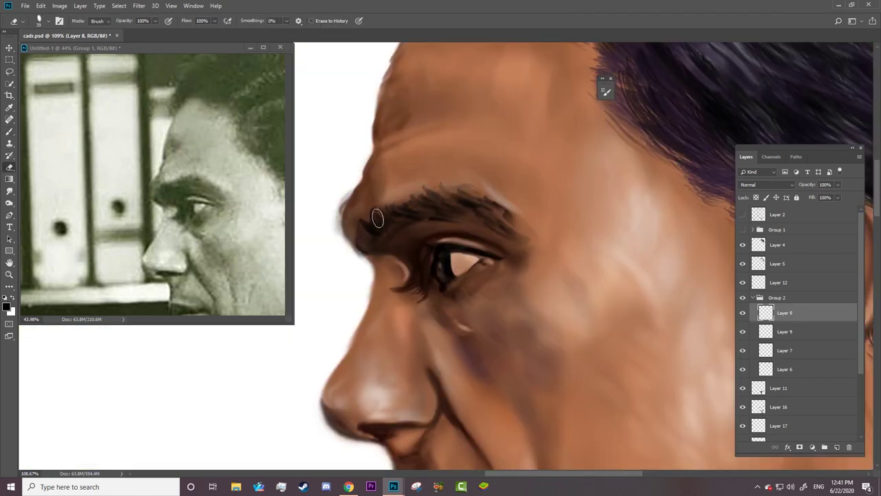
Step: Soften the eyebrow's top edge and paint dark hair strokes across its top, middle and outer end
mouse_move(377, 218)
mouse_down()
mouse_move(466, 240)
mouse_move(472, 190)
mouse_move(374, 204)
mouse_move(508, 211)
mouse_move(456, 199)
mouse_move(390, 202)
mouse_up()
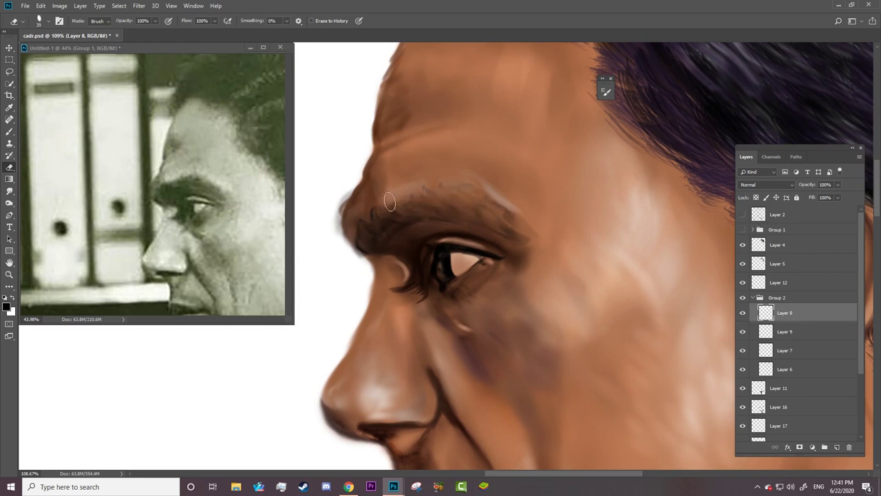
key(b)
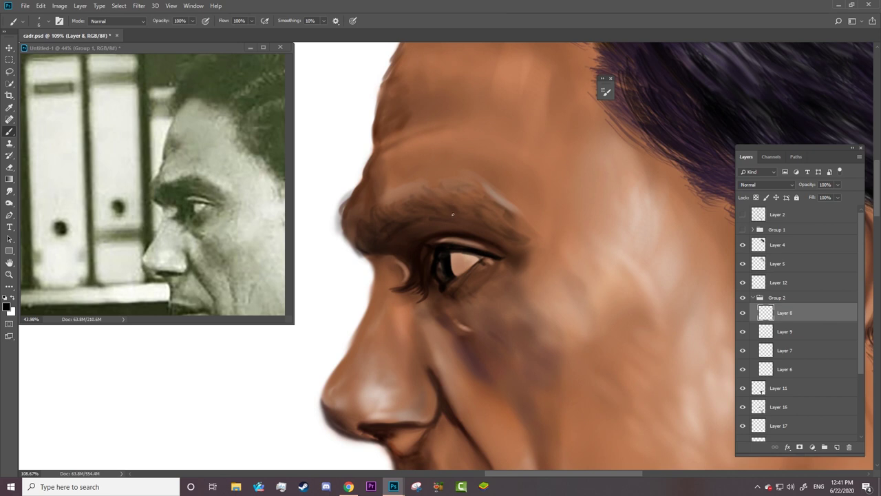
drag(458, 206, 485, 201)
mouse_move(428, 200)
mouse_down()
mouse_move(515, 209)
mouse_move(469, 208)
mouse_up()
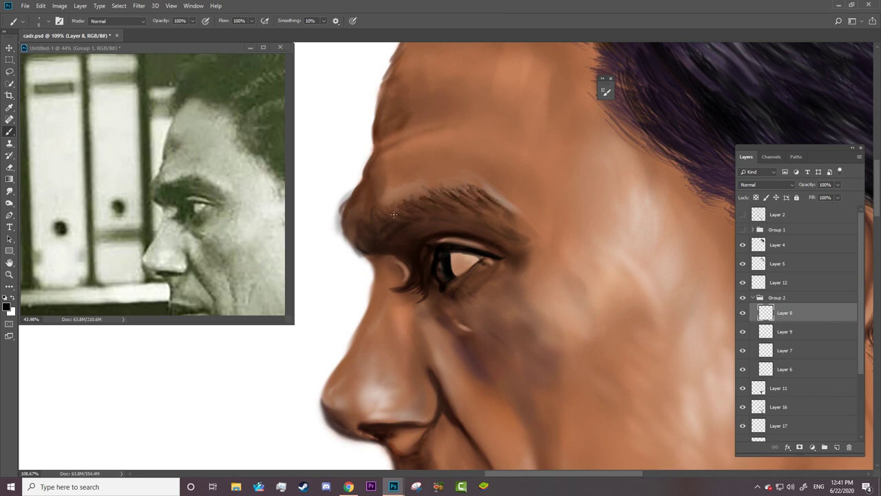
mouse_move(391, 226)
mouse_down()
mouse_move(423, 207)
mouse_move(490, 198)
mouse_move(452, 216)
mouse_up()
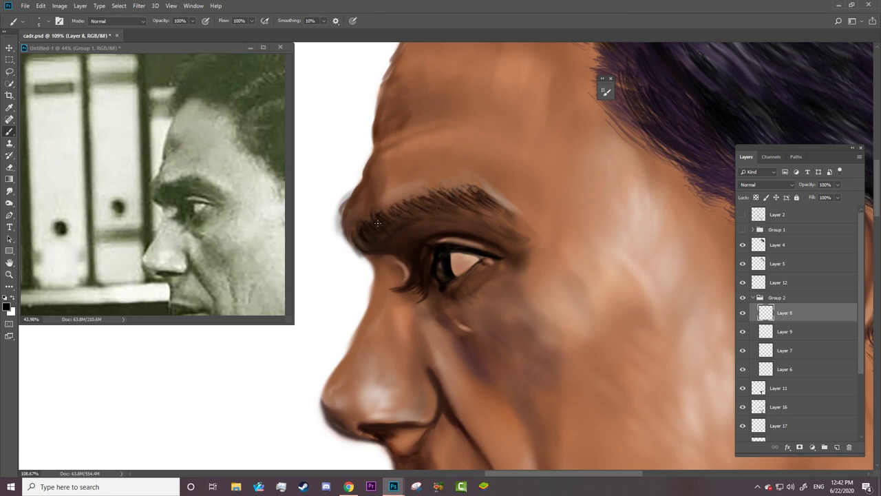
mouse_move(463, 211)
mouse_down()
mouse_move(496, 214)
mouse_move(519, 231)
mouse_move(475, 207)
mouse_move(513, 220)
mouse_up()
mouse_move(450, 197)
mouse_down()
mouse_move(416, 211)
mouse_move(488, 205)
mouse_move(461, 201)
mouse_move(405, 223)
mouse_up()
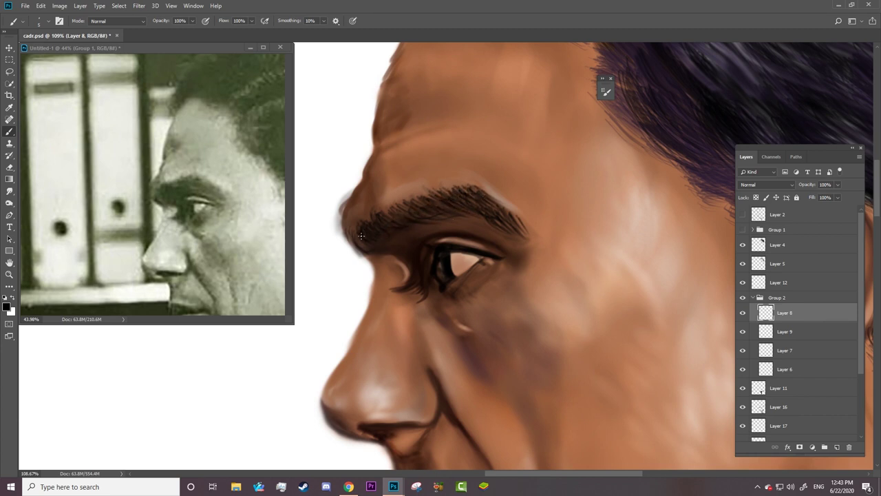
click(744, 230)
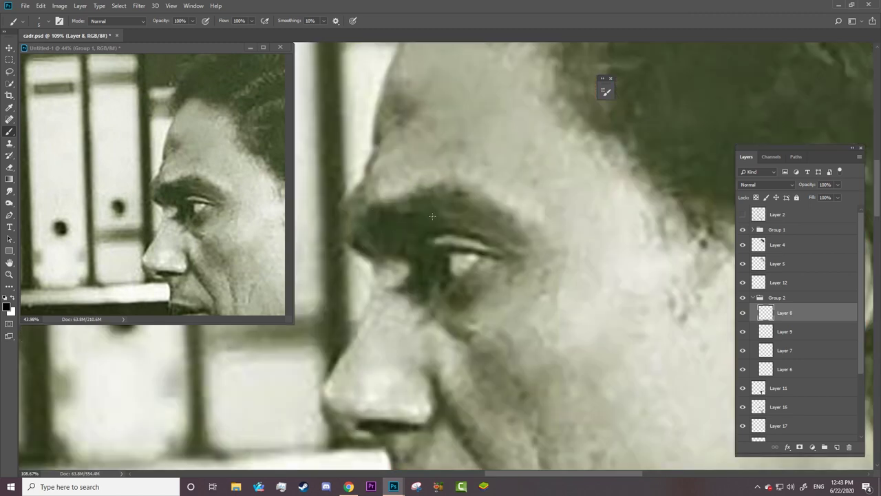
click(743, 230)
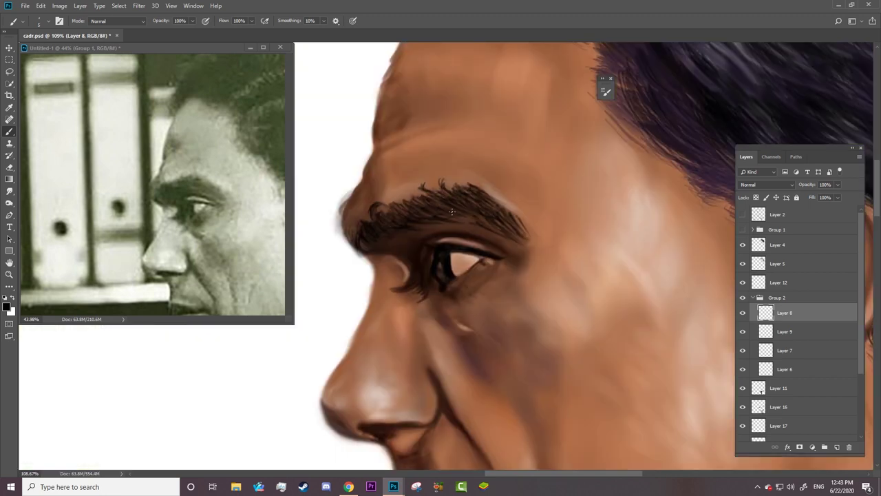
Step: Smudge the eyebrow hairs with the Smudge tool at 66% strength
key(r)
key(F5)
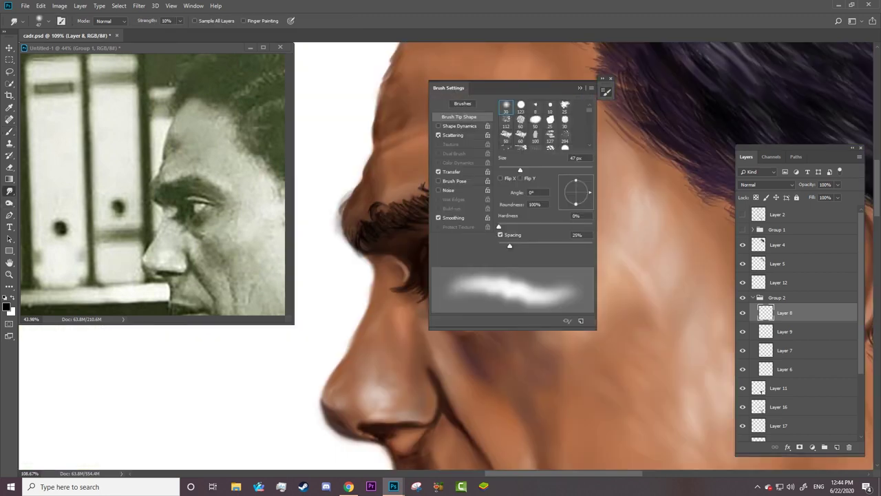
key(F5)
right_click(398, 200)
key(Return)
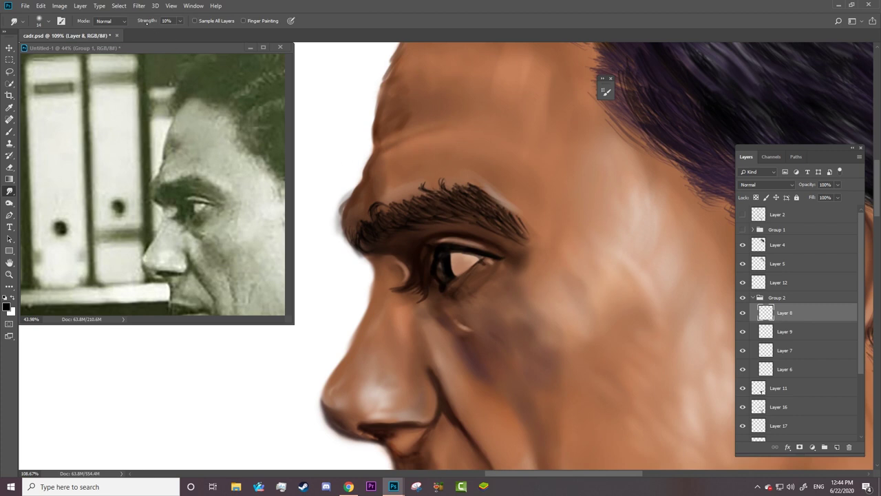
key(6)
key(6)
drag(435, 195, 462, 204)
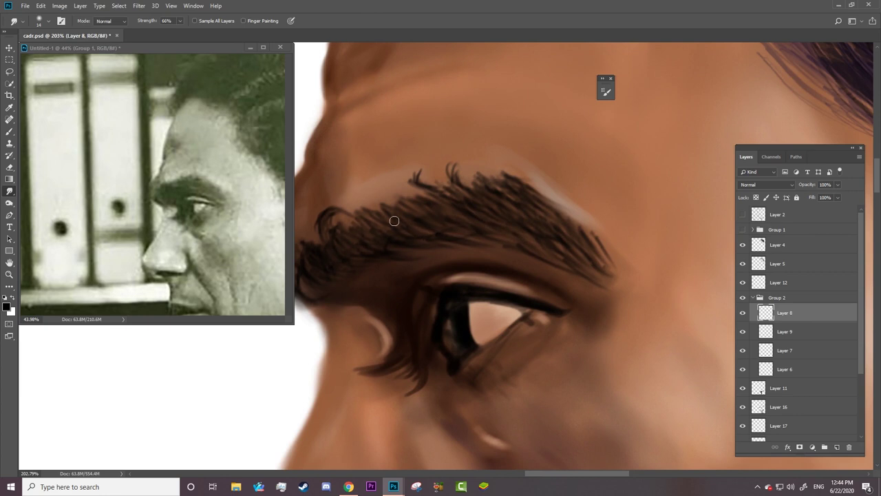
Step: Erase to lighten the brow ridge, thin the outer-end hairs, soften the inner end and lighten tips
key(e)
right_click(406, 196)
click(371, 199)
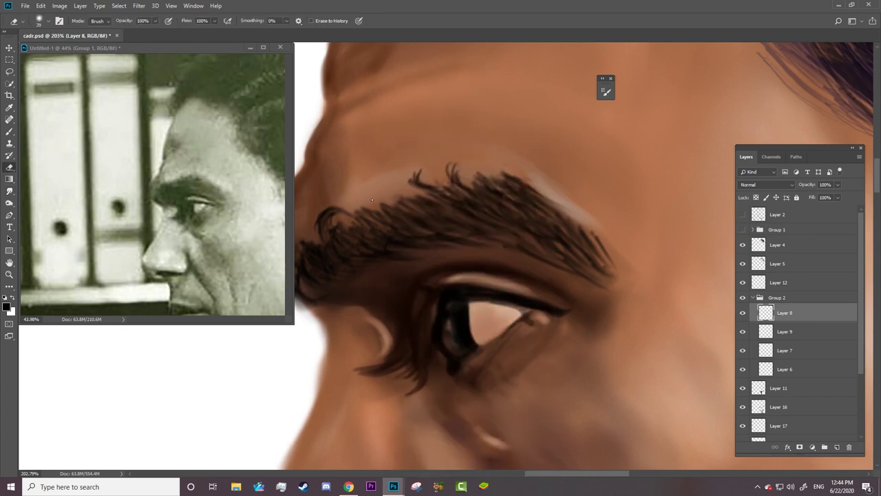
drag(451, 169, 578, 201)
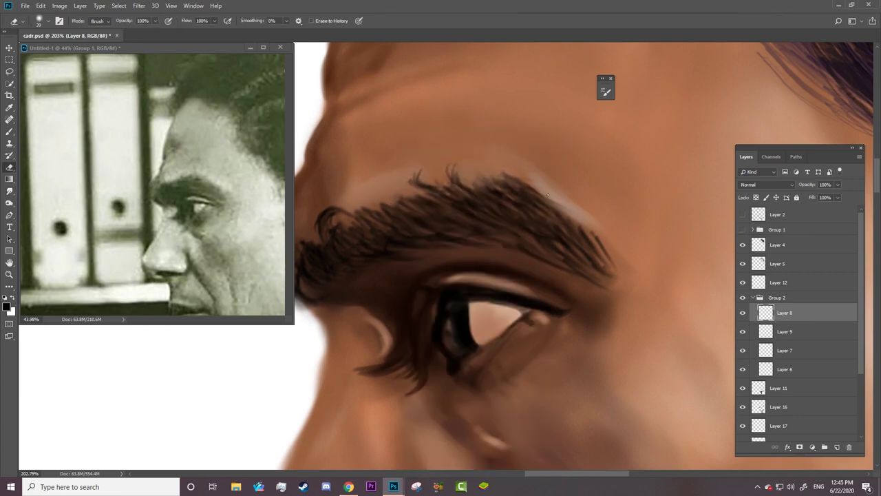
drag(572, 231, 523, 235)
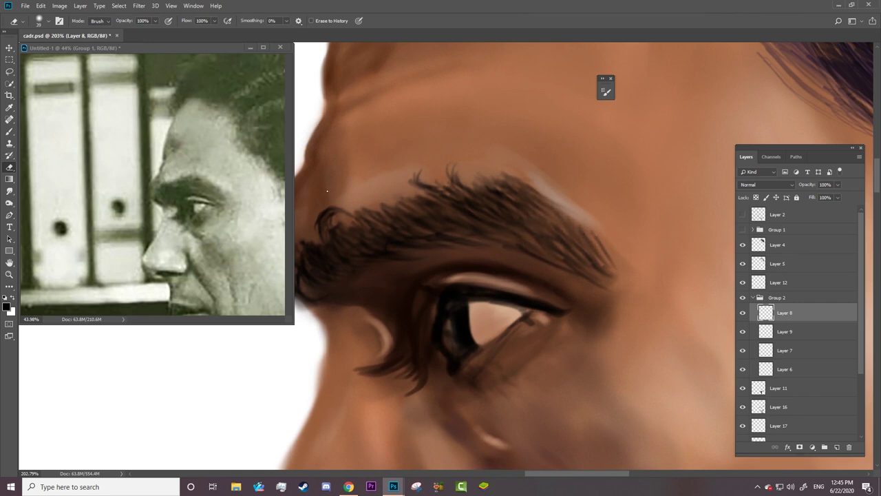
drag(324, 216, 325, 230)
scroll(455, 303, left, 3)
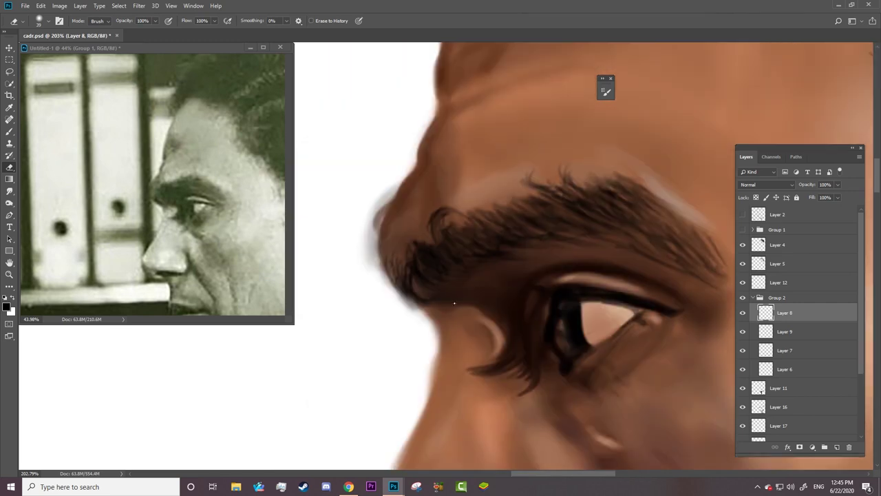
drag(531, 201, 549, 179)
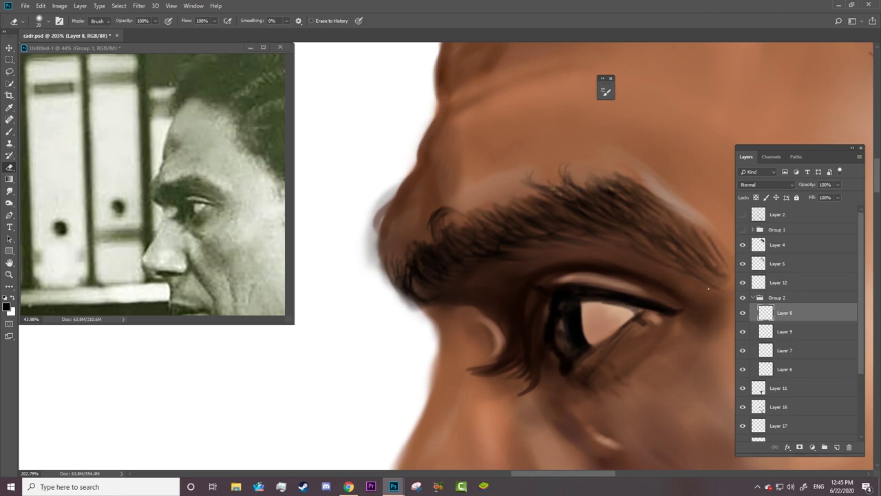
Step: Zoom out to view the whole head, then zoom back in on the eye area
key(b)
scroll(413, 319, down, 4)
scroll(412, 254, up, 2)
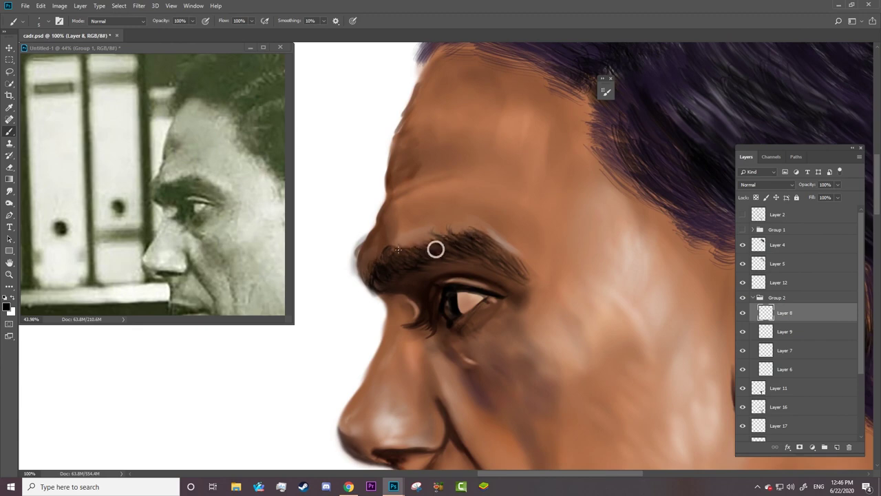
key(z)
scroll(439, 258, down, 3)
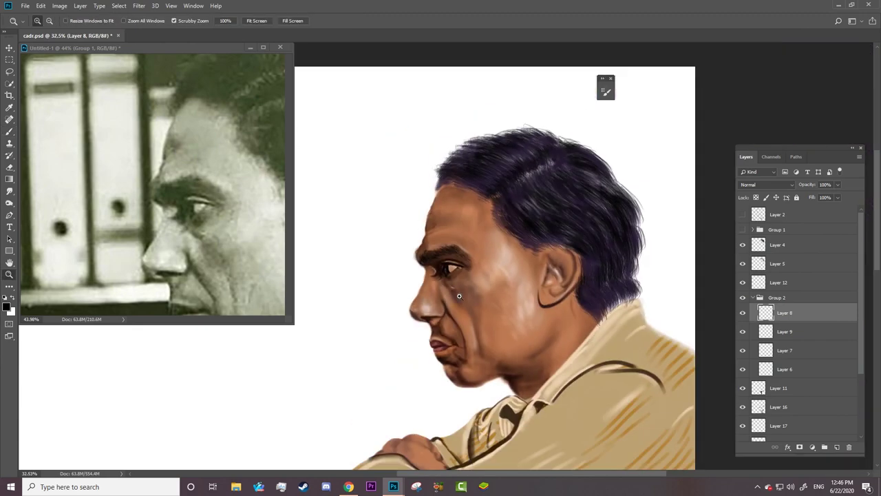
drag(455, 260, 523, 260)
key(e)
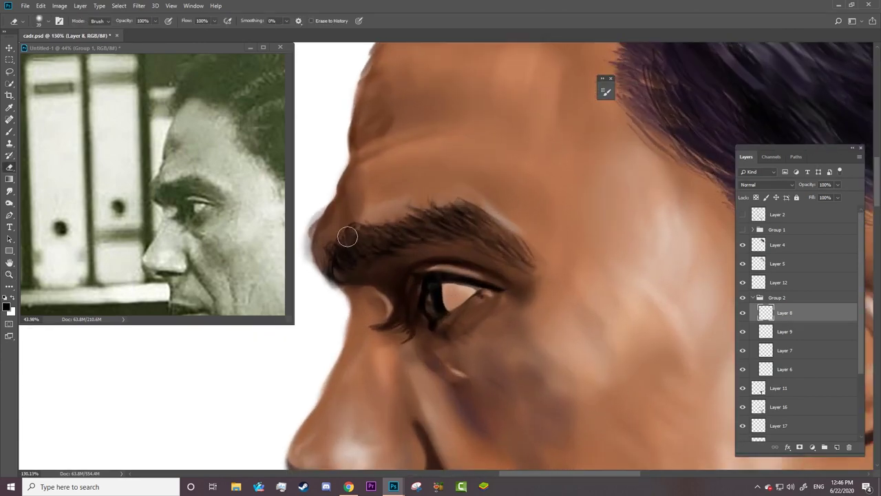
key(ctrl+0)
Step: Zoom into the face and set the foreground colour to near-black 0a0202
key(alt+z)
click(443, 176)
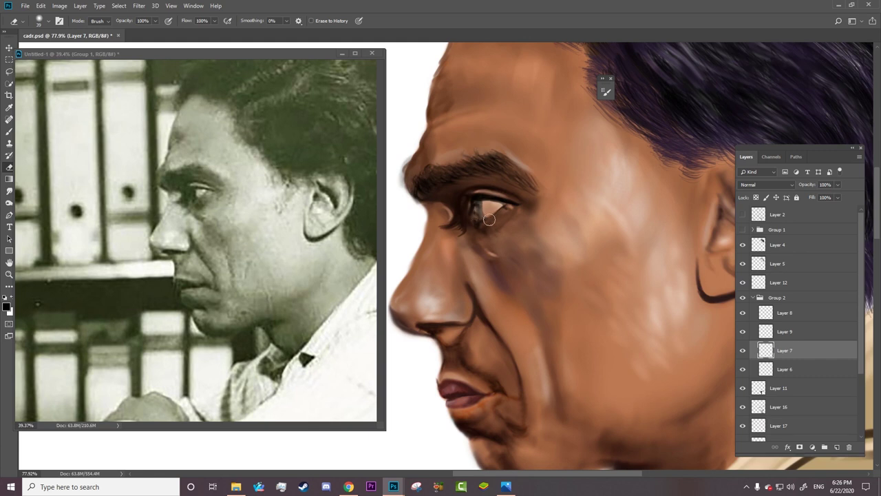
click(9, 107)
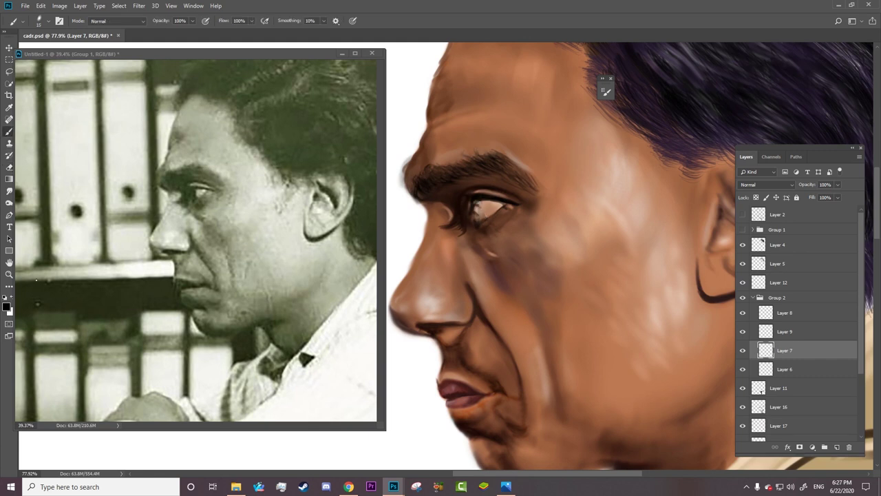
click(6, 306)
drag(325, 407, 318, 408)
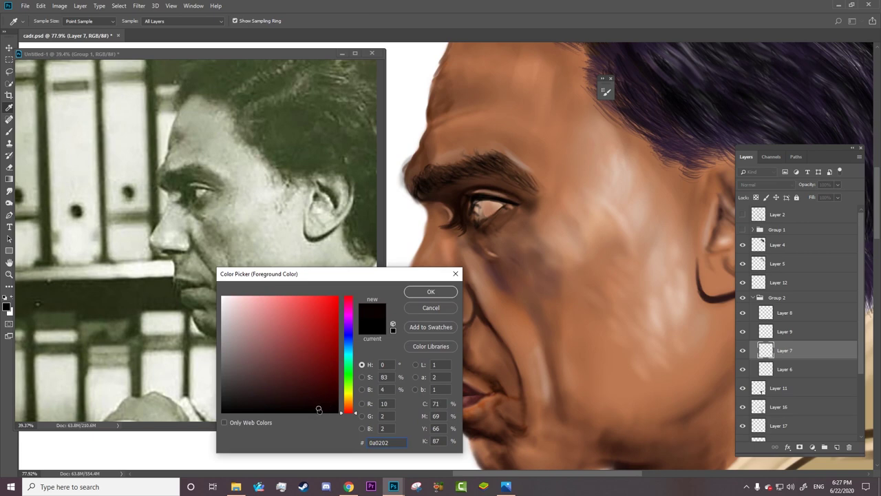
key(Return)
Step: Compare the painting against the reference photo, then make Layer 8 the active layer
click(742, 229)
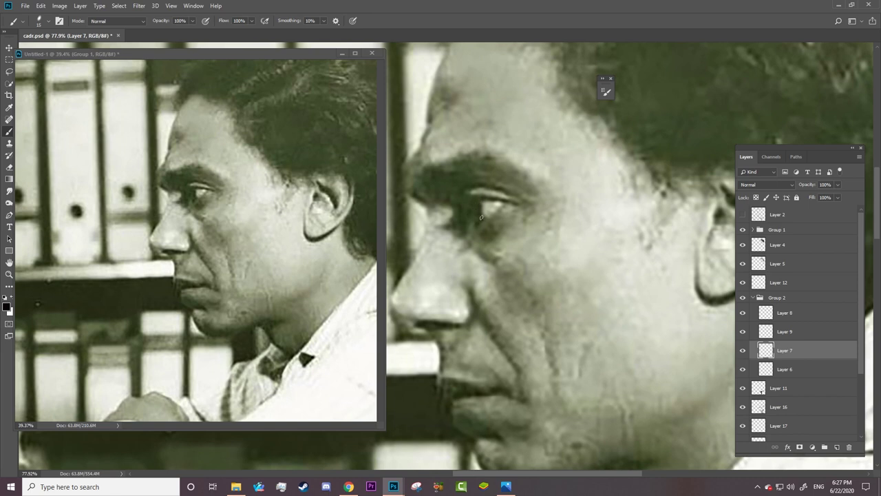
click(742, 229)
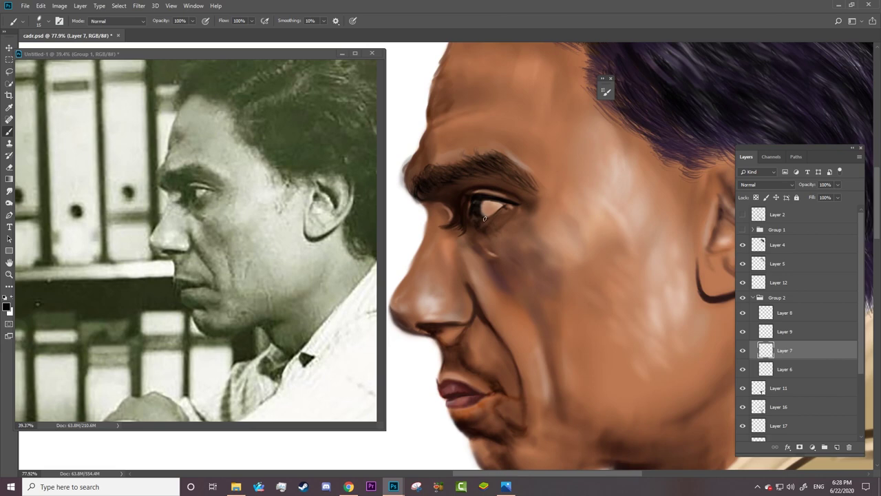
click(742, 230)
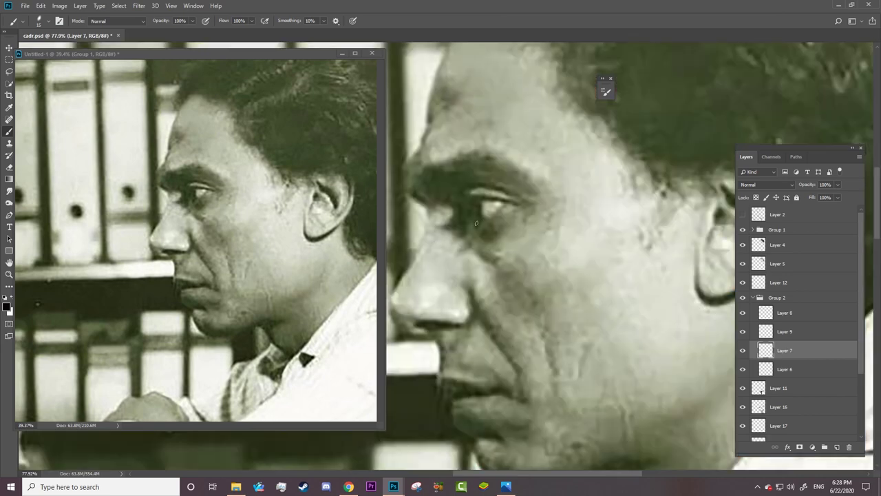
click(742, 229)
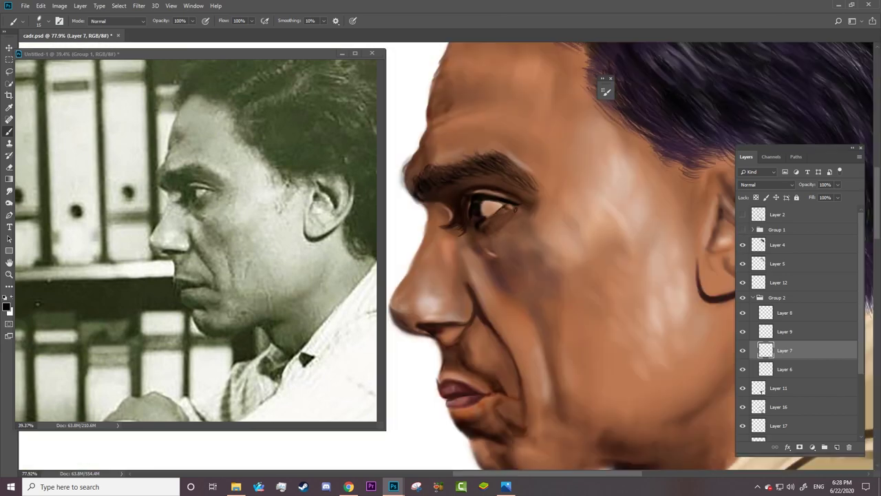
click(742, 331)
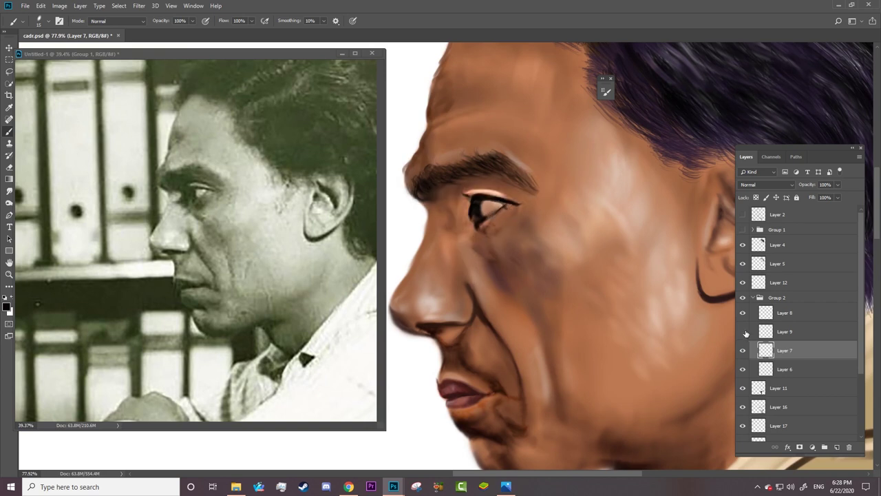
click(785, 331)
key(e)
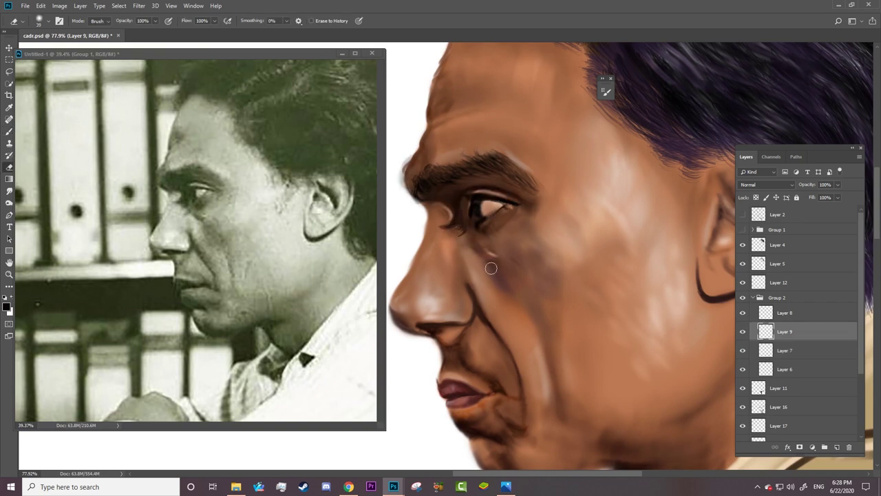
click(742, 313)
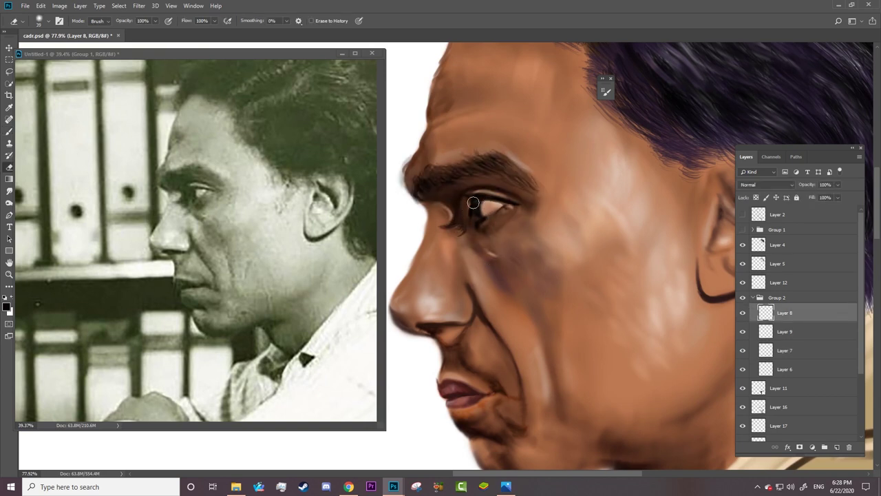
Step: Refine the iris and upper eyelid, check against the reference, and zoom in on the face
drag(466, 206, 471, 223)
key(b)
right_click(488, 138)
key(Return)
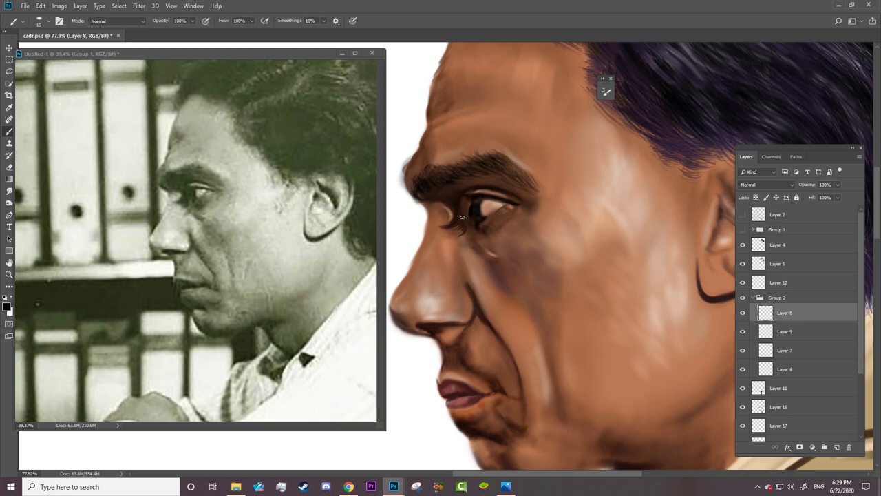
click(742, 229)
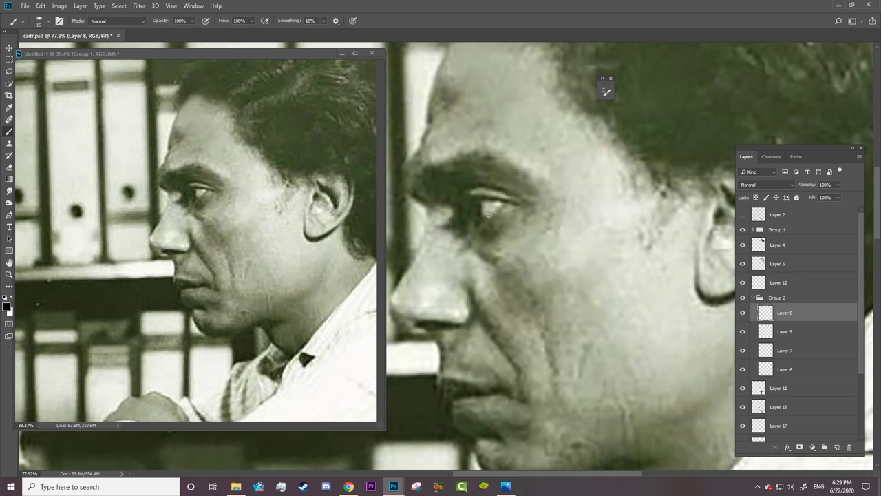
right_click(492, 188)
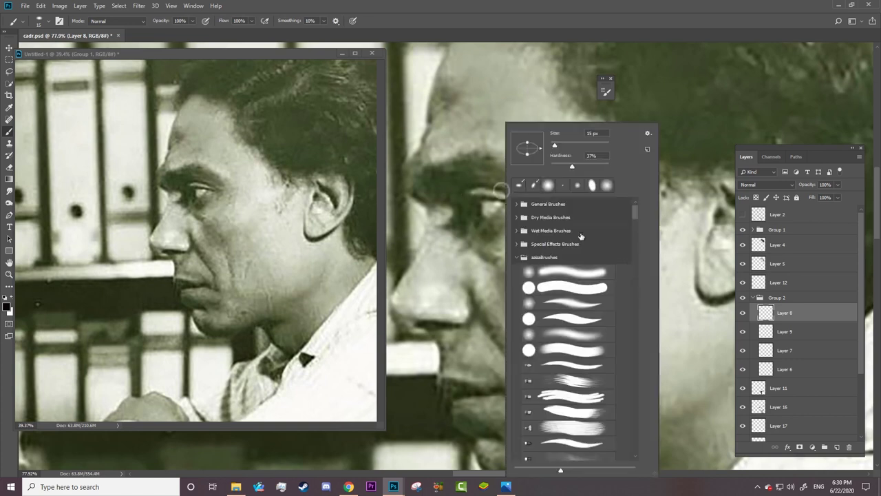
key(Escape)
click(742, 229)
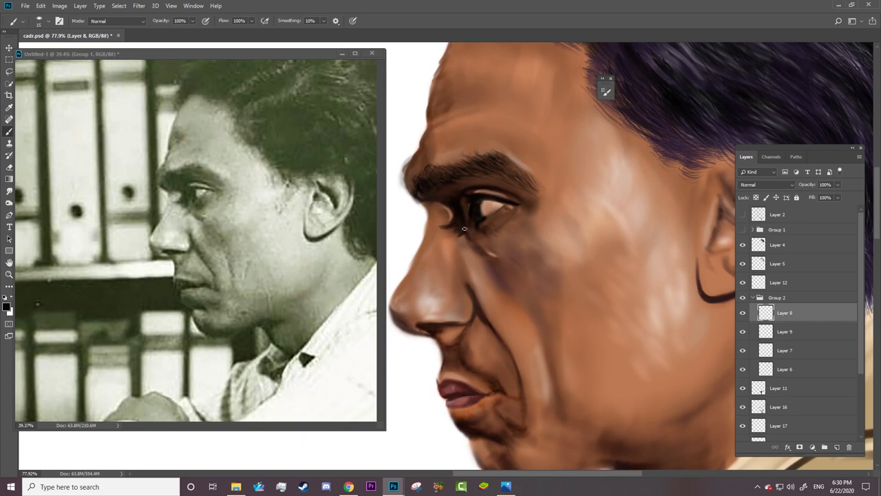
key(z)
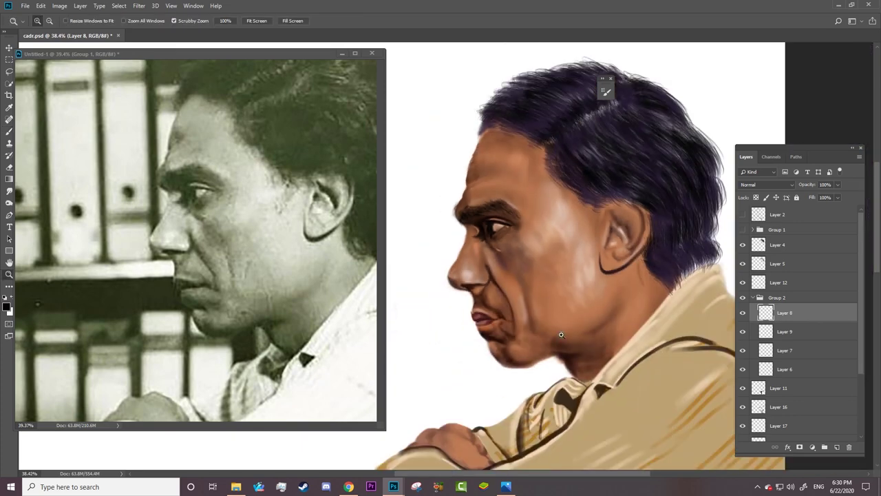
scroll(799, 344, down, 3)
click(777, 413)
Step: Smudge to soften the dark fold beside the nose
key(r)
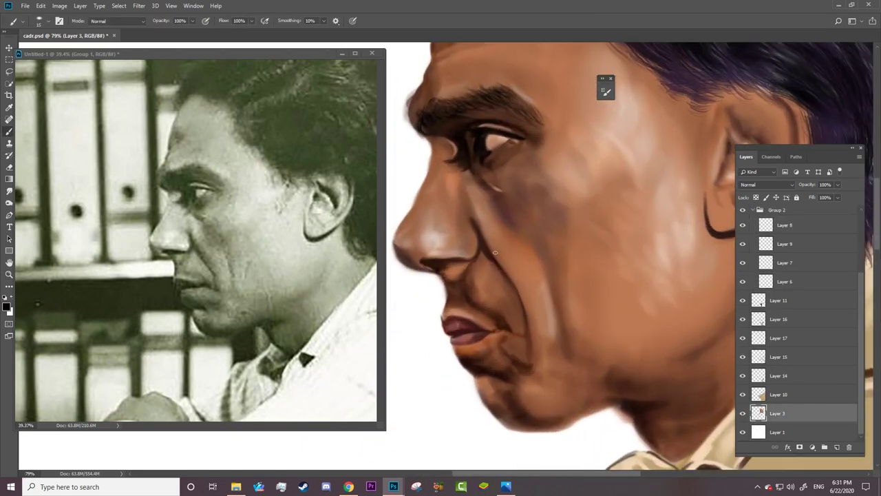
right_click(480, 232)
key(Escape)
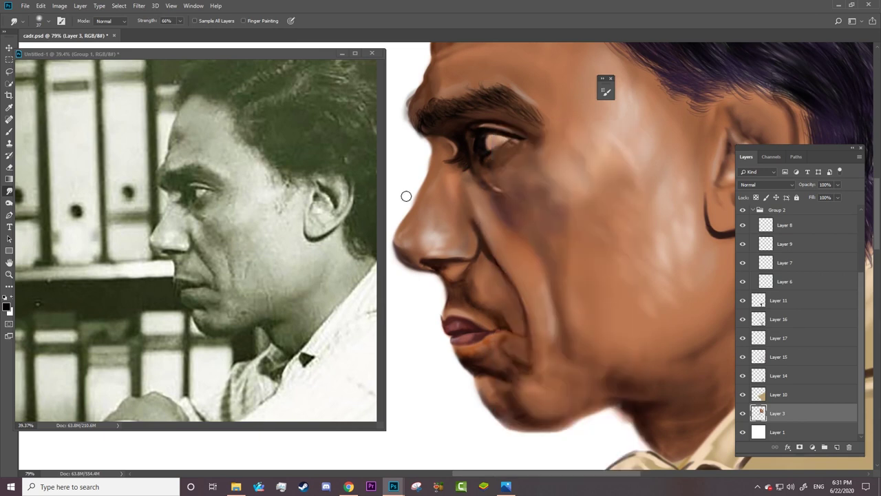
key(F5)
key(F5)
mouse_move(473, 237)
mouse_down()
mouse_move(469, 259)
mouse_move(452, 252)
mouse_up()
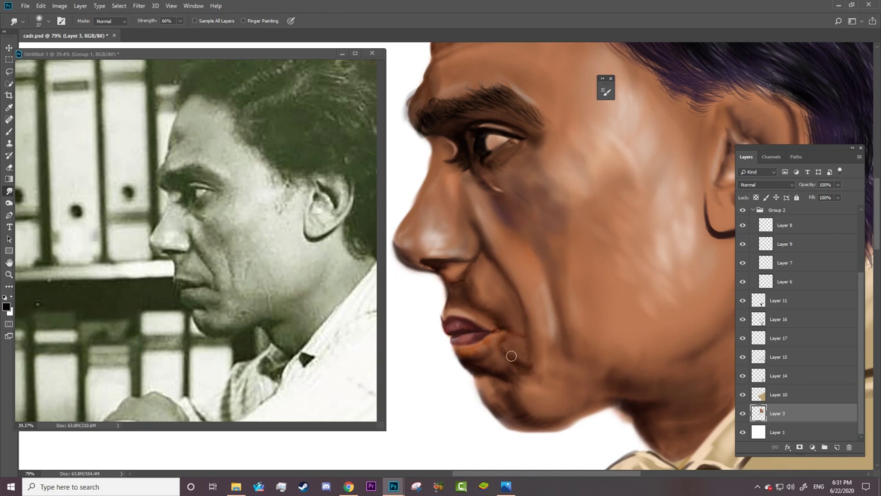
Step: Load the Mixer Brush with a lighter tan colour and set its mix amount to 53%
right_click(9, 131)
click(48, 159)
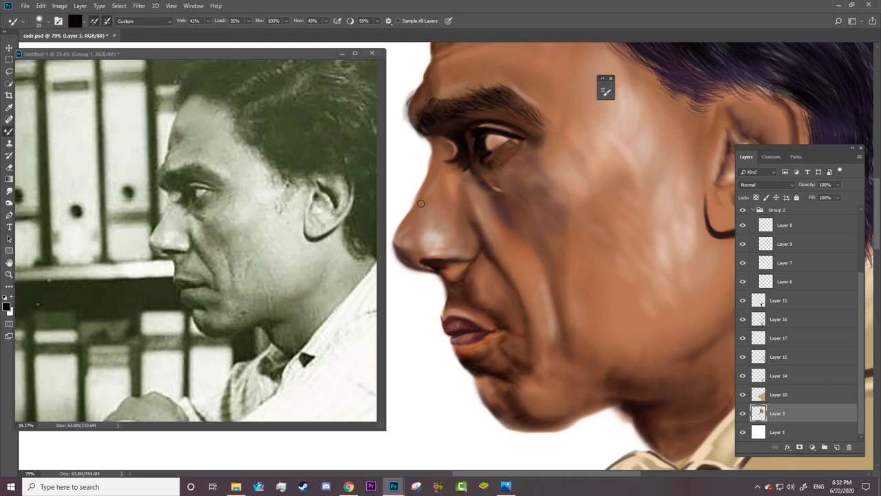
alt+click(527, 344)
right_click(529, 348)
key(Escape)
alt+click(530, 268)
right_click(556, 219)
click(514, 227)
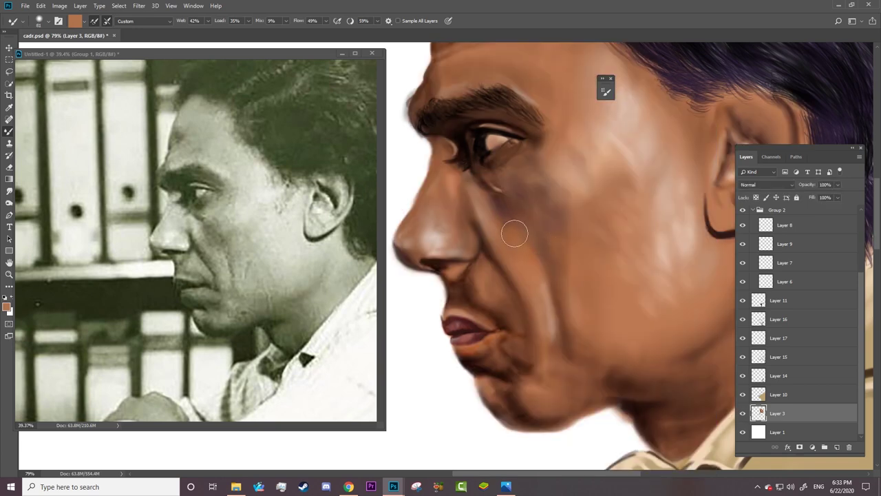
click(377, 21)
text(7)
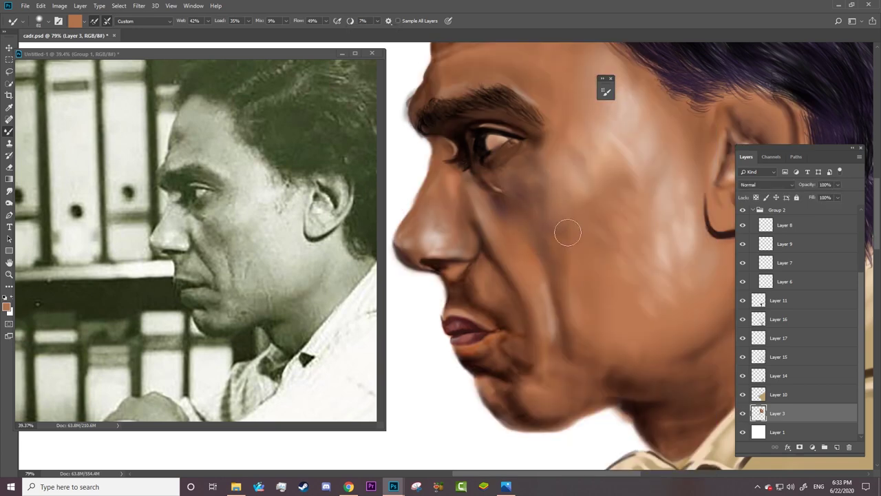
key(shift+5)
key(shift+3)
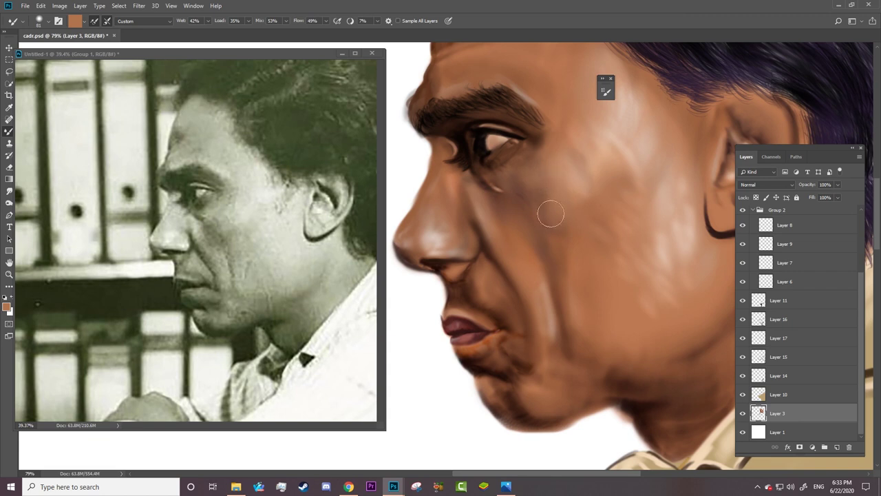
Step: Blend the lower cheek, nose tip, cheek near the ear and jaw shading near the chin
drag(567, 315, 574, 350)
mouse_move(573, 308)
mouse_down()
mouse_move(564, 268)
mouse_move(574, 342)
mouse_up()
mouse_move(432, 243)
mouse_down()
mouse_move(434, 251)
mouse_move(410, 245)
mouse_up()
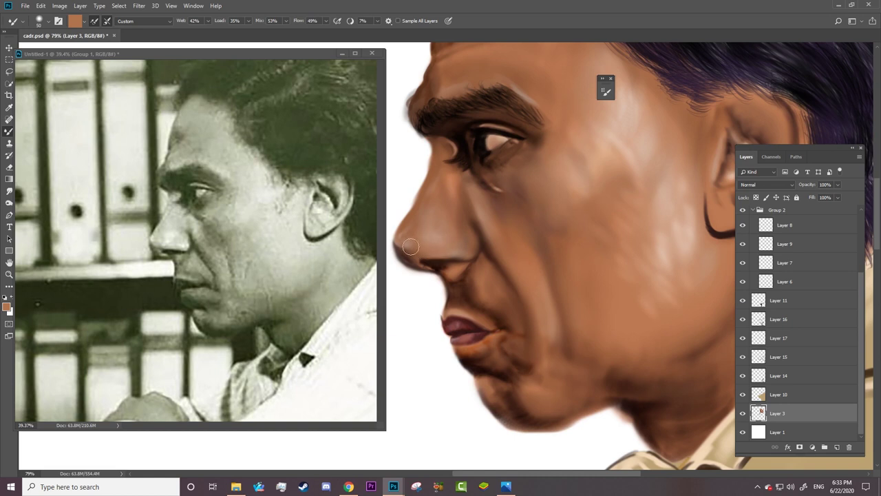
right_click(571, 161)
drag(671, 133, 644, 146)
key(Return)
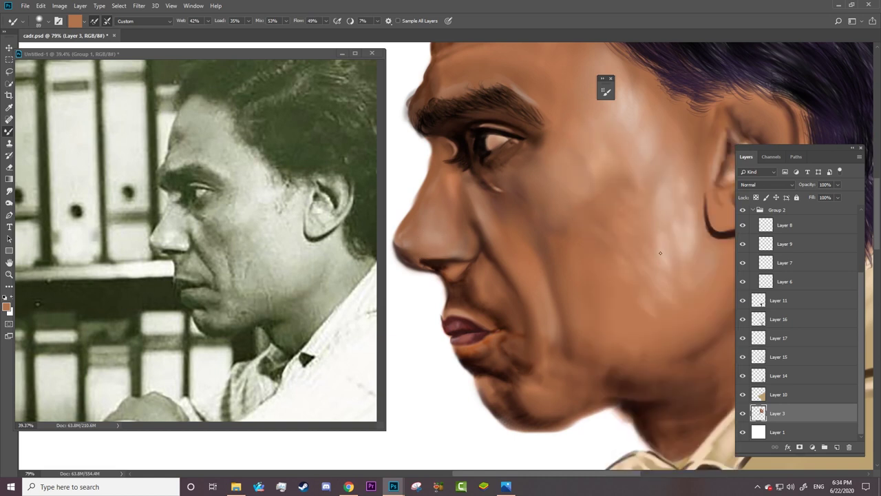
drag(660, 252, 691, 226)
drag(529, 399, 500, 390)
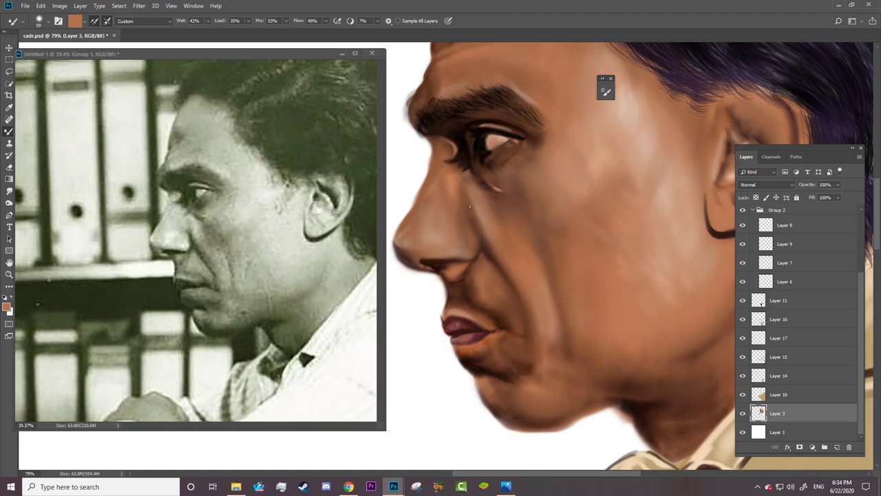
right_click(512, 228)
key(Escape)
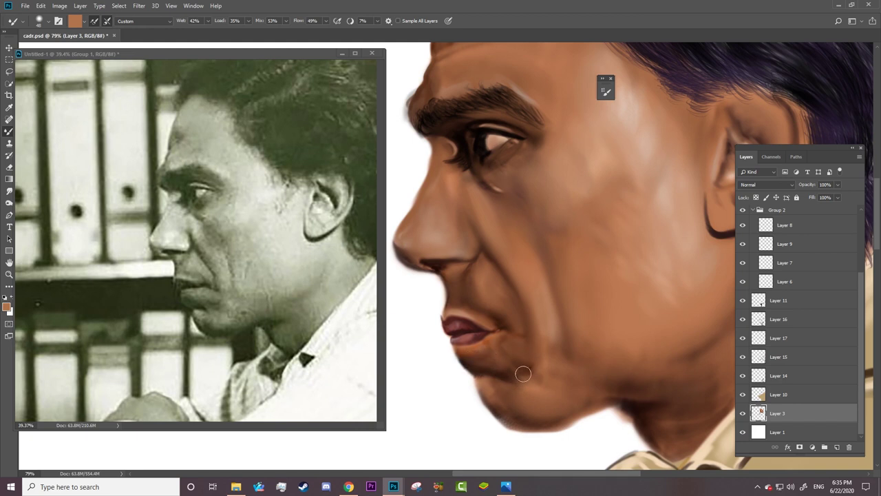
Step: Compare the painting against the Group 1 reference photo and resize the brush
key(o)
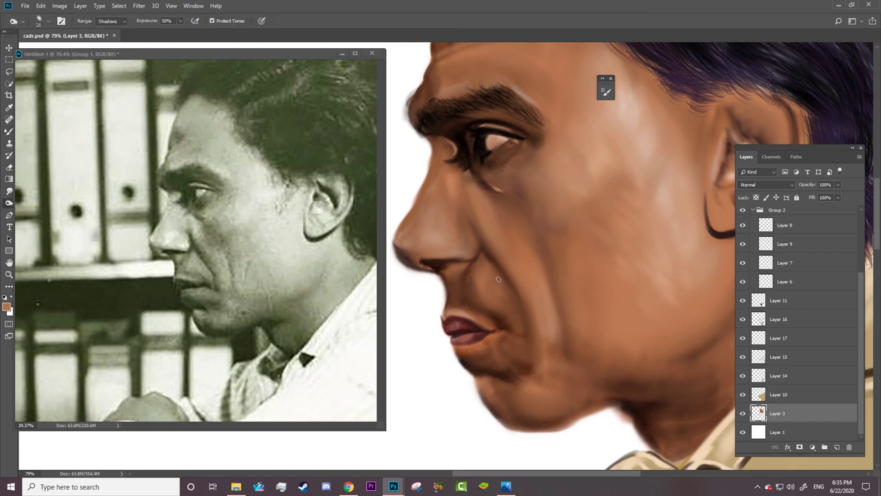
scroll(798, 309, up, 3)
click(742, 229)
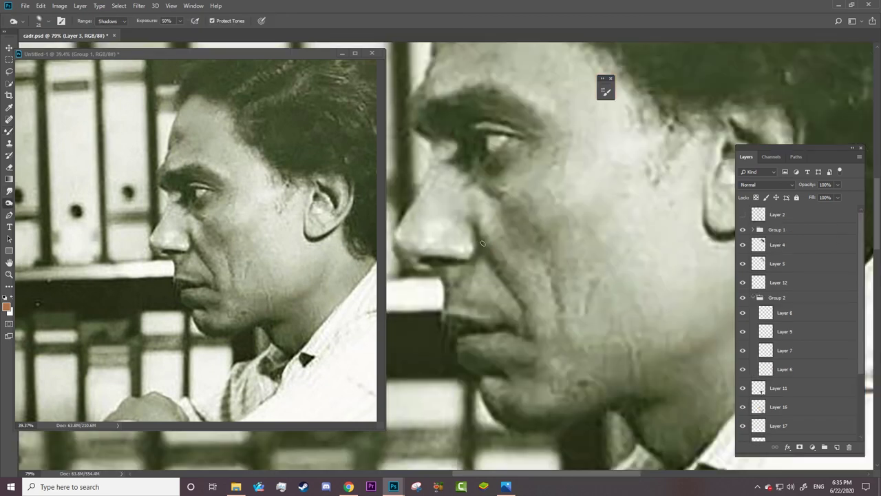
right_click(479, 252)
click(471, 259)
click(743, 230)
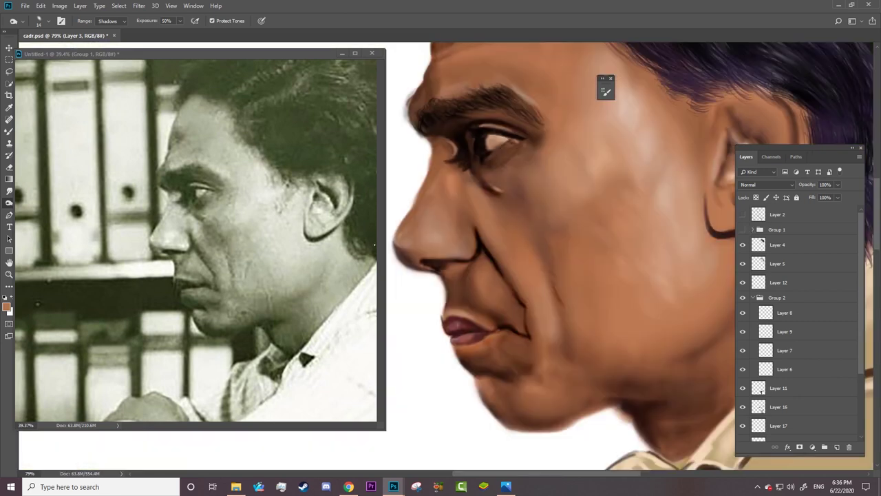
Step: Soften the mouth-to-chin wrinkle with the Mixer Brush, then recheck and hide the reference
key(b)
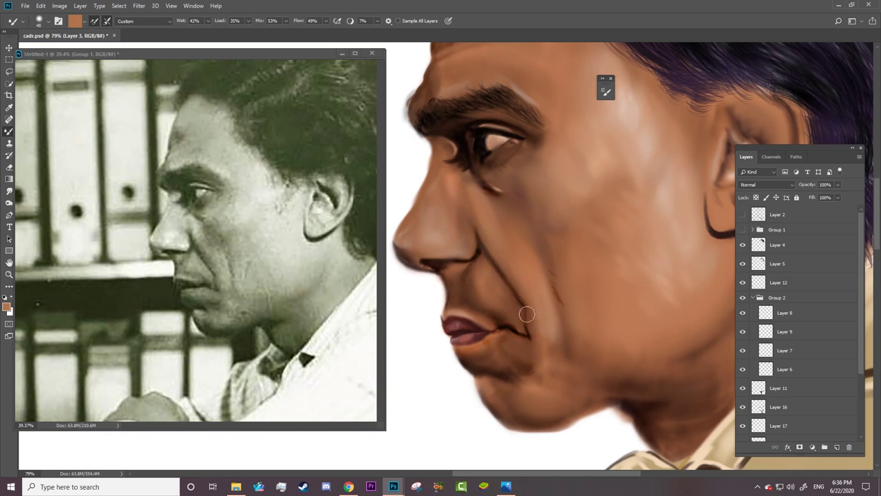
drag(529, 313, 502, 270)
click(9, 191)
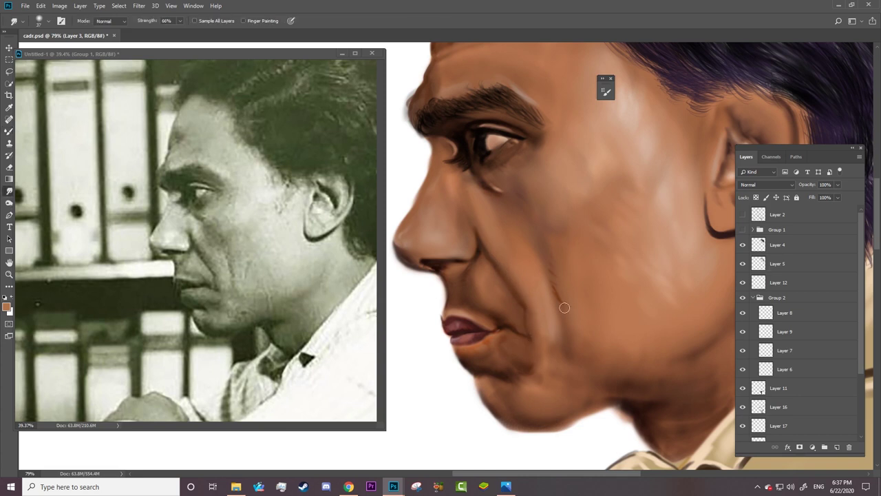
click(9, 203)
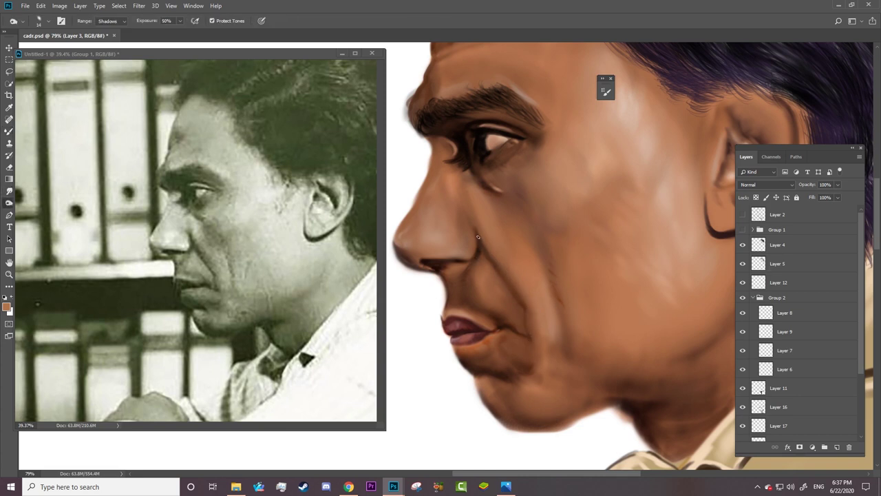
click(743, 231)
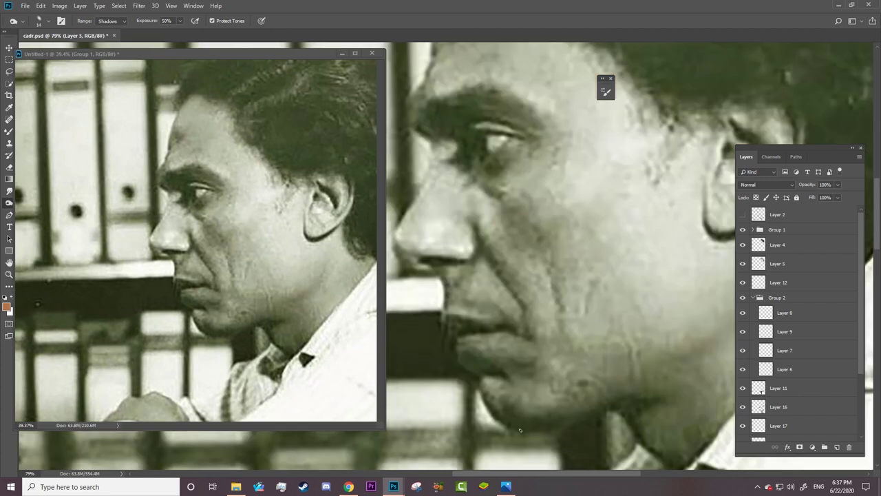
click(743, 231)
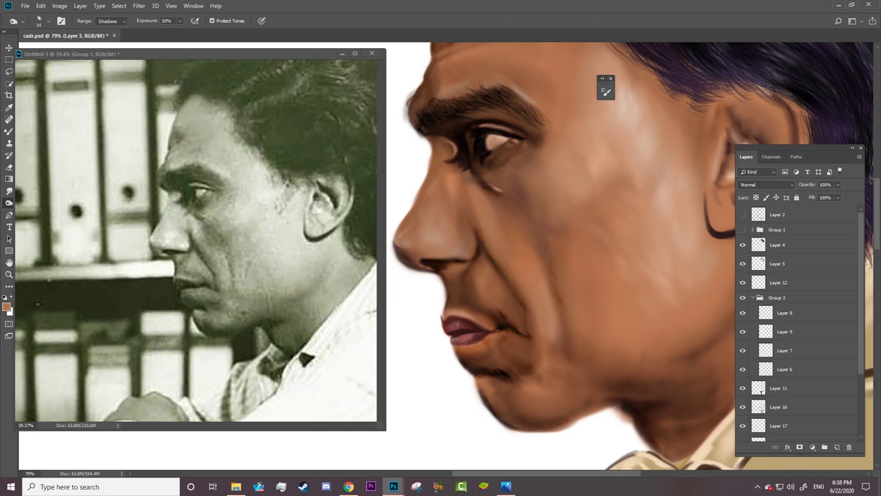
Step: Zoom to the lips, select Layer 12 from the canvas, and show the reference photo
key(z)
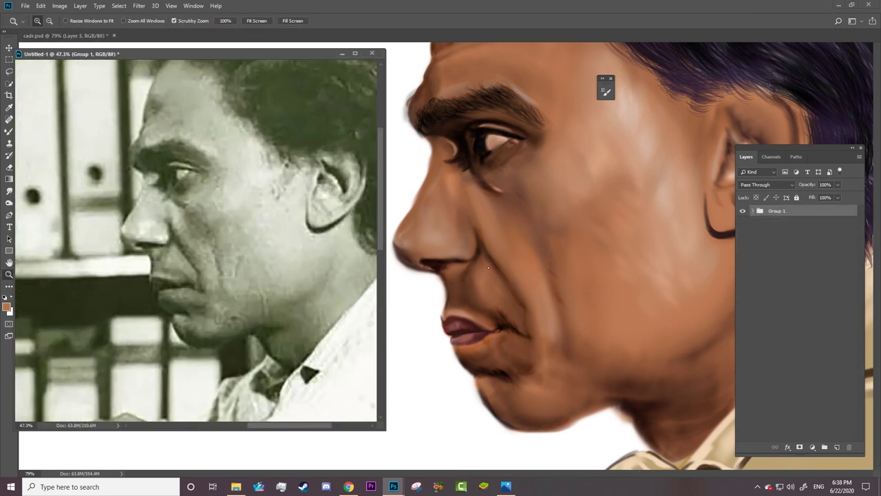
scroll(467, 339, up, 1)
scroll(468, 340, up, 1)
scroll(468, 340, down, 2)
scroll(467, 340, up, 2)
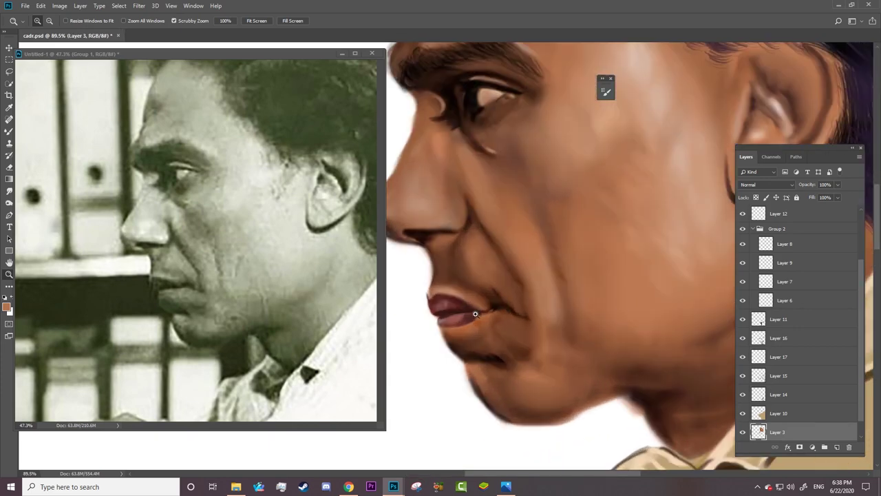
key(v)
right_click(451, 305)
click(472, 309)
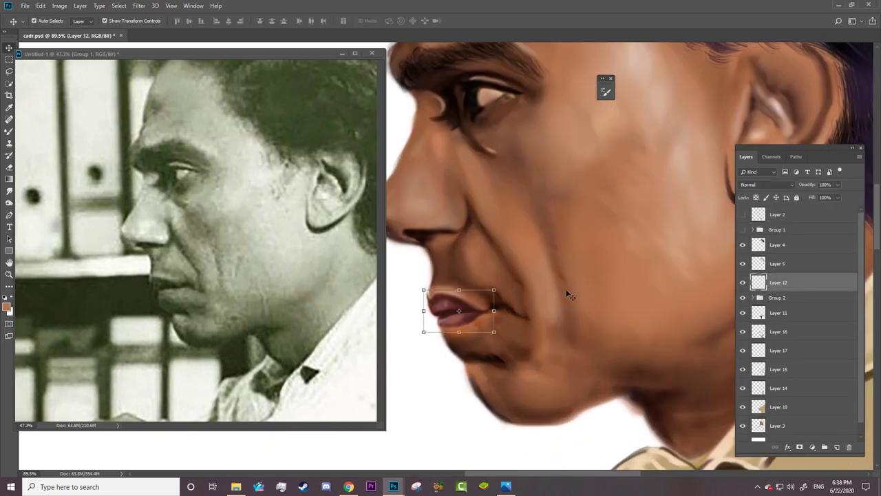
click(9, 131)
click(742, 229)
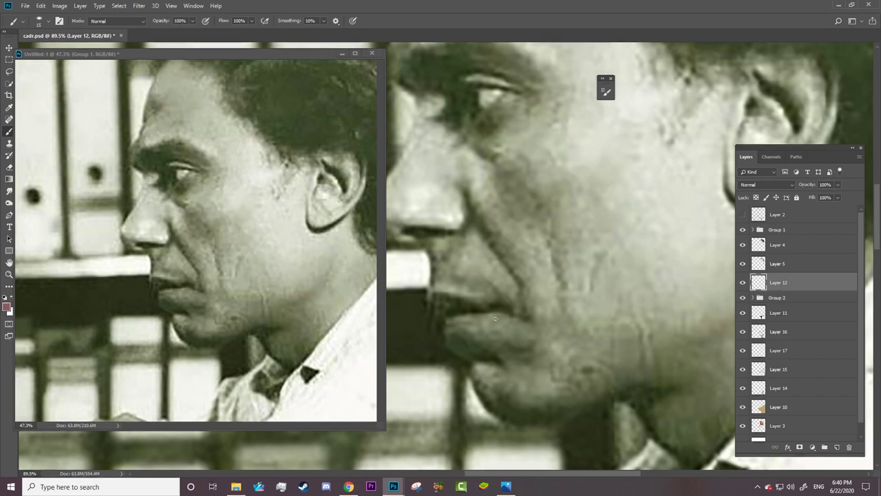
Step: Paint the open mouth closed with lip colour on Layer 12, checking the reference
click(742, 230)
scroll(423, 317, up, 3)
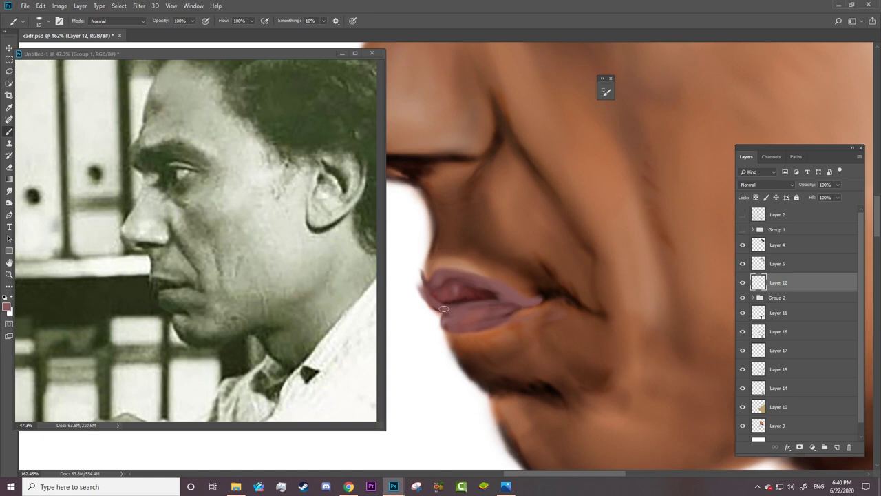
mouse_move(444, 309)
mouse_down()
mouse_move(447, 286)
mouse_move(496, 296)
mouse_move(454, 290)
mouse_up()
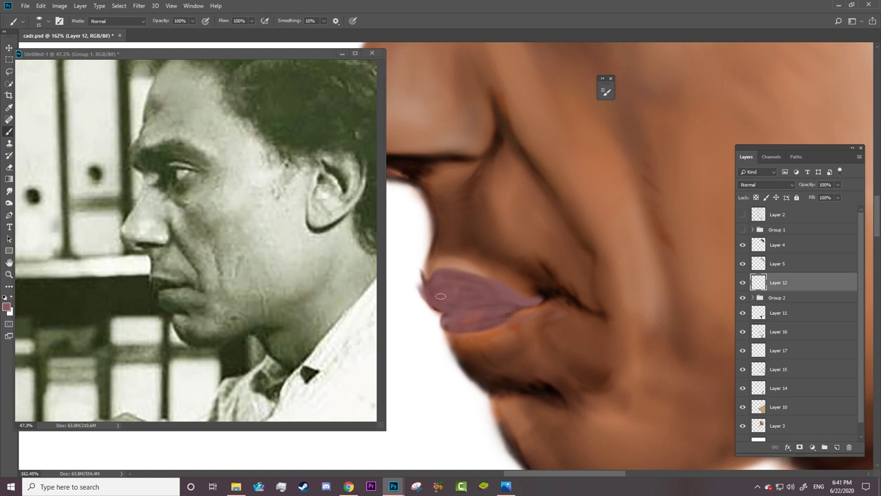
key(e)
click(743, 235)
right_click(448, 296)
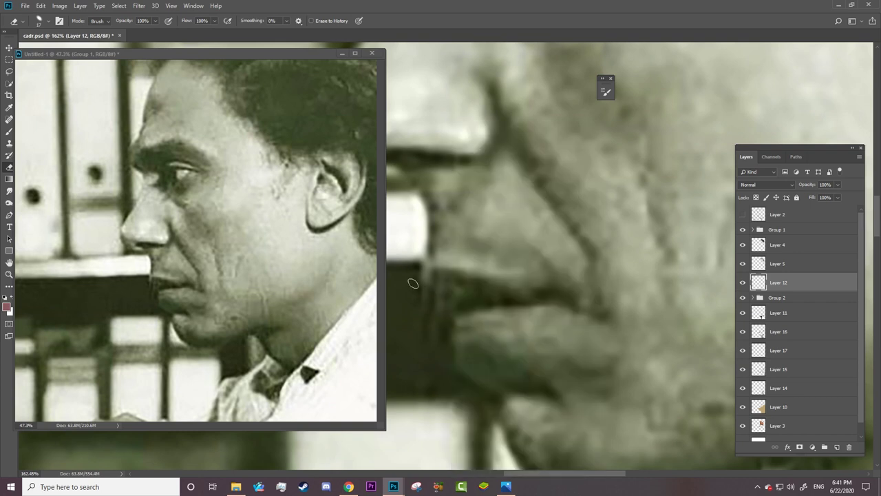
click(412, 284)
click(743, 229)
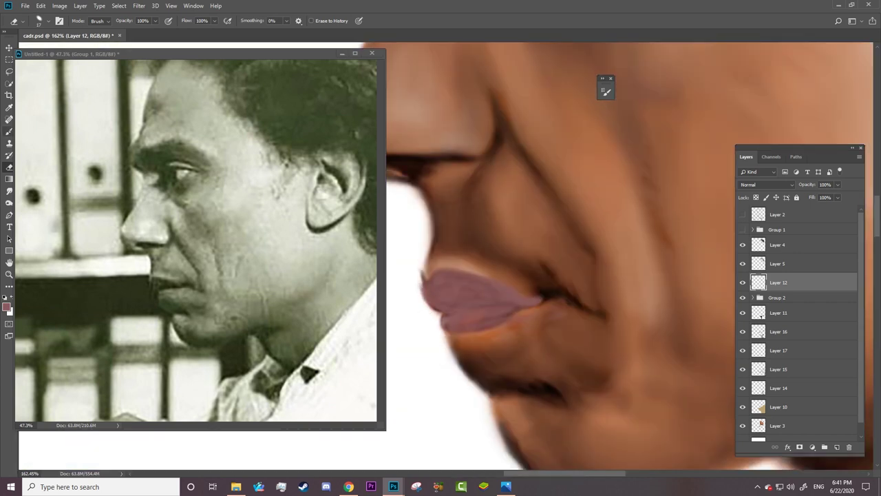
Step: Burn the upper lip and the lower lip's edge darker (Shadows, 50% exposure)
key(o)
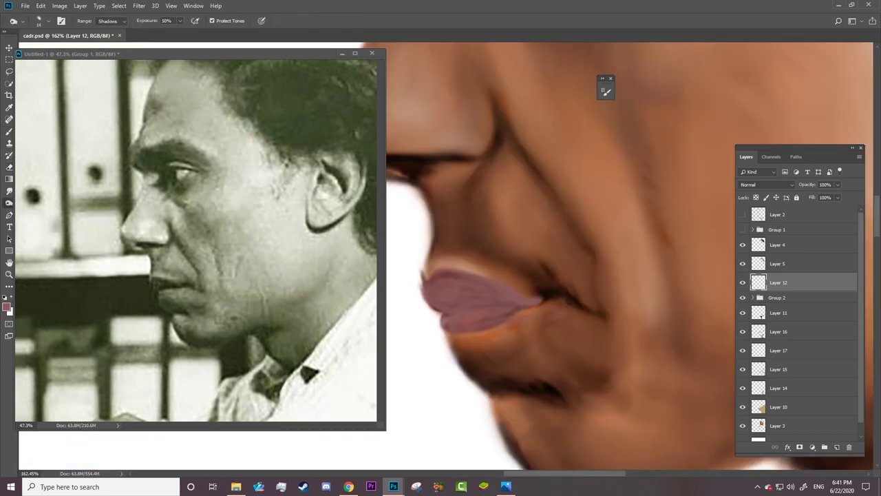
drag(434, 282, 454, 275)
click(743, 230)
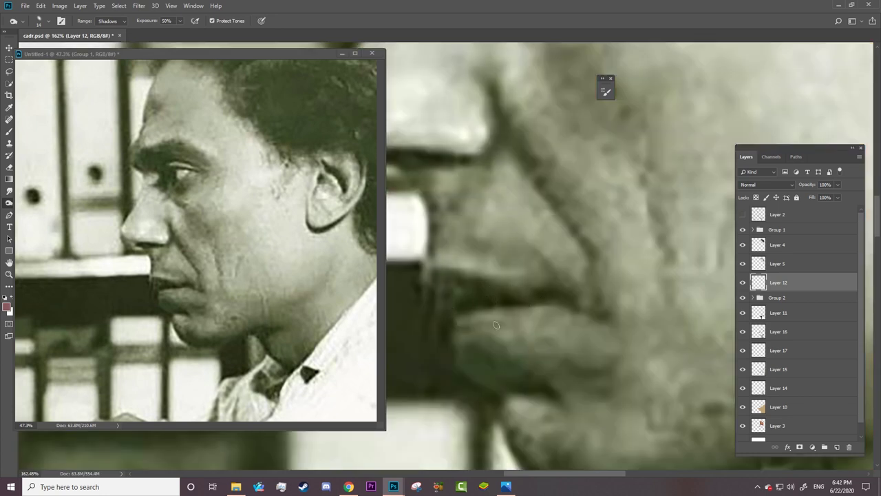
click(742, 230)
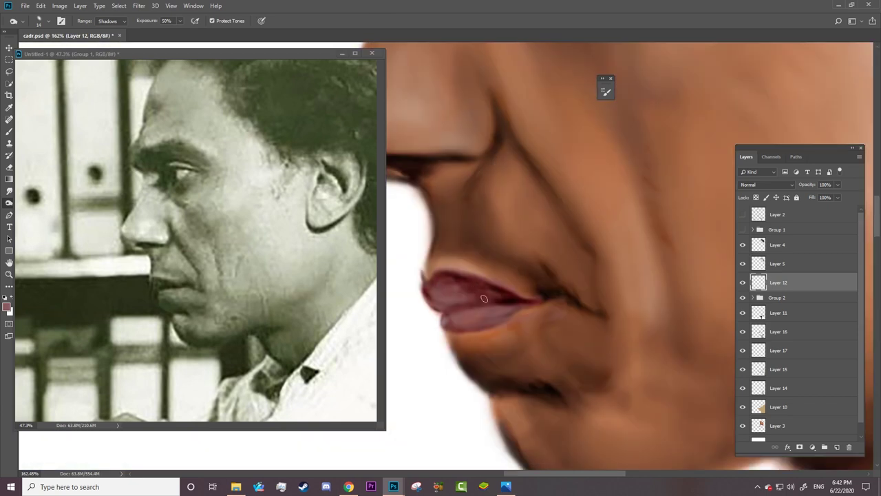
key(z)
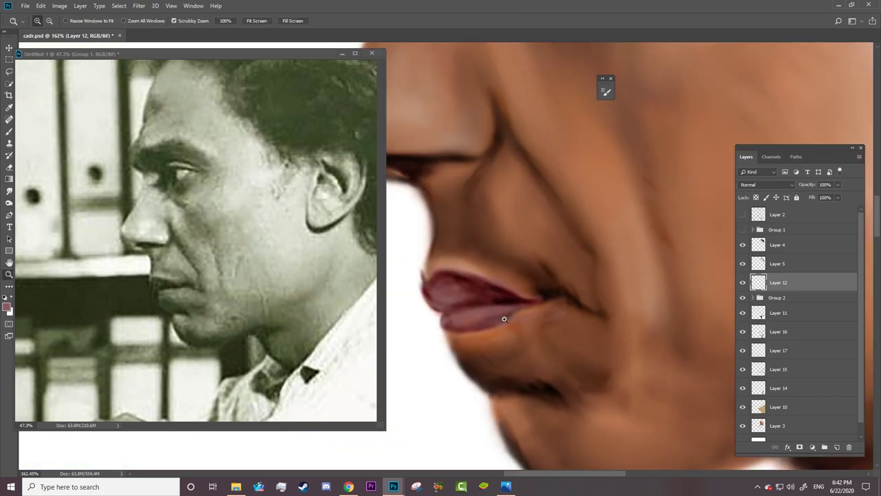
drag(504, 319, 423, 289)
key(o)
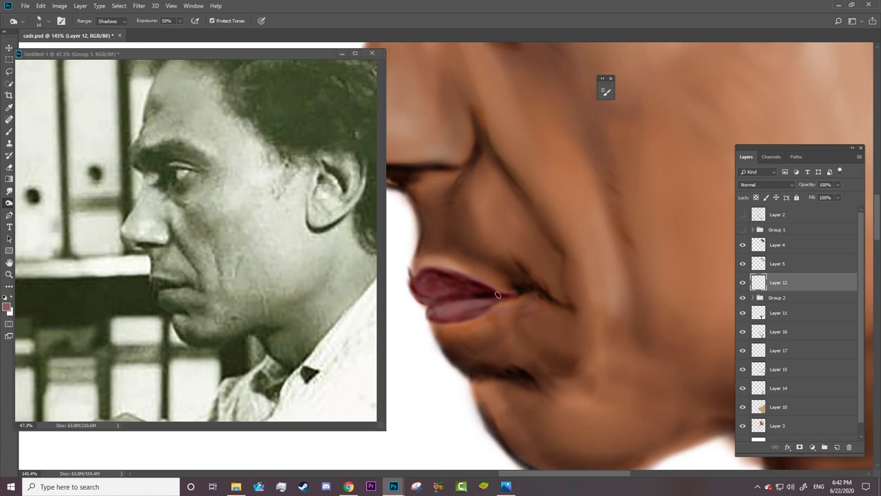
drag(497, 294, 422, 280)
drag(433, 323, 490, 305)
Step: Expand Group 2 to show Layers 8, 9, 7 and 6, select Layer 9 and zoom to the eye
key(r)
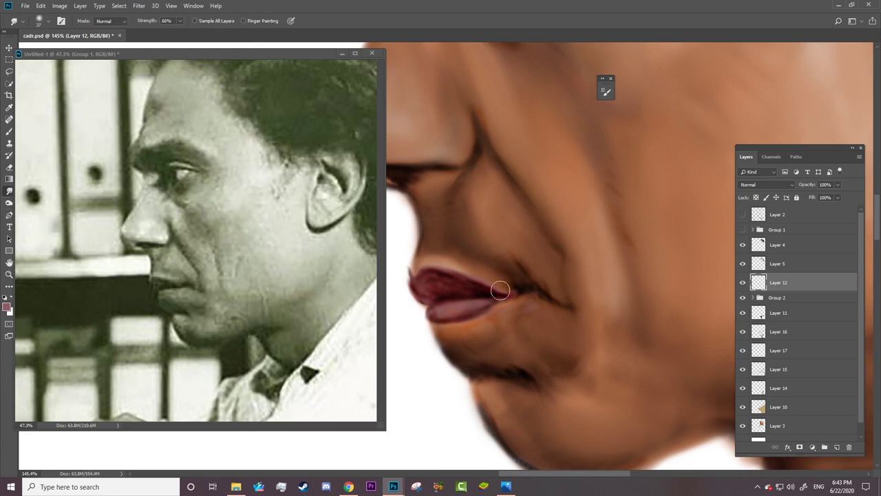
key(z)
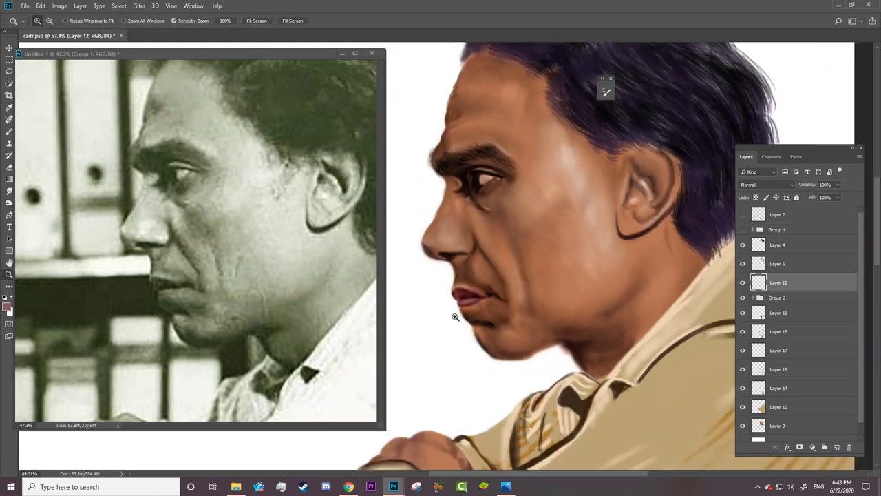
drag(488, 322, 762, 317)
click(754, 297)
click(748, 332)
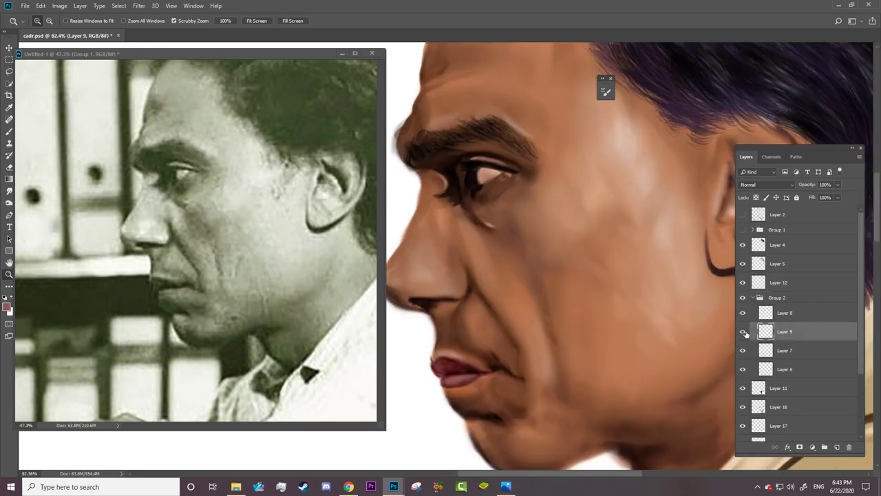
drag(482, 161, 513, 161)
key(b)
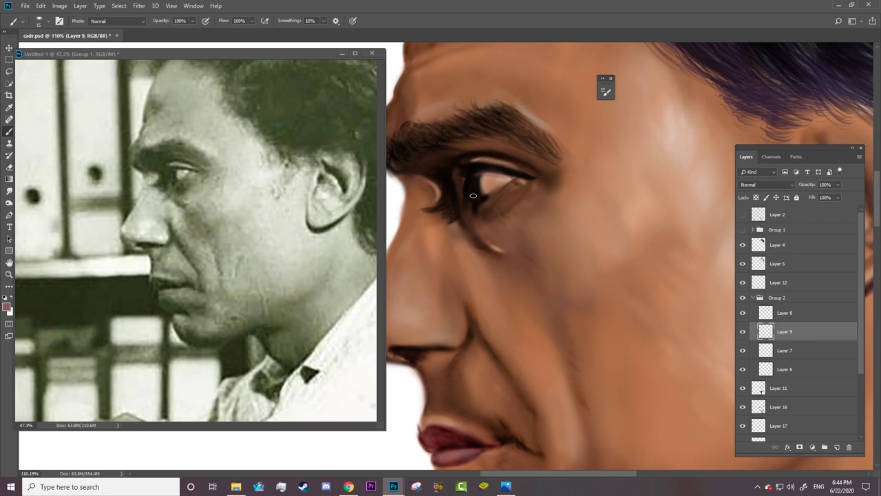
Step: Switch to the Eraser and check its presets around the eye
key(e)
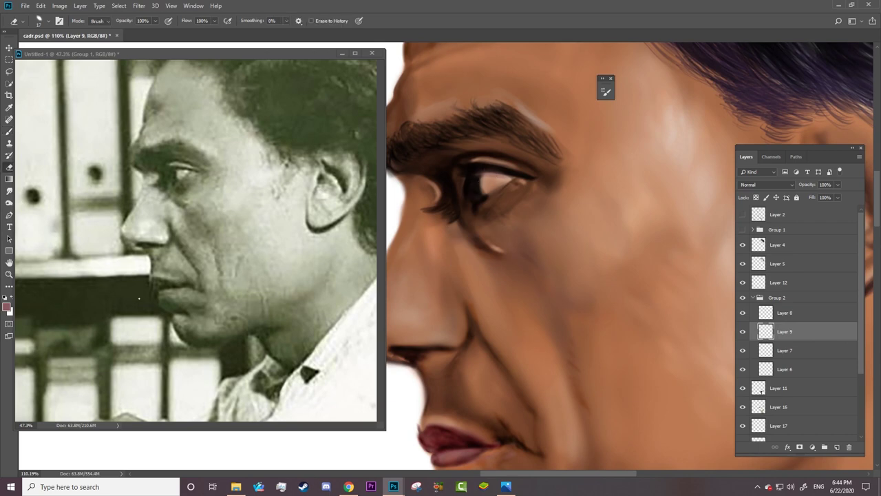
key(z)
scroll(515, 238, down, 3)
scroll(515, 238, up, 2)
scroll(515, 238, down, 2)
scroll(515, 238, up, 2)
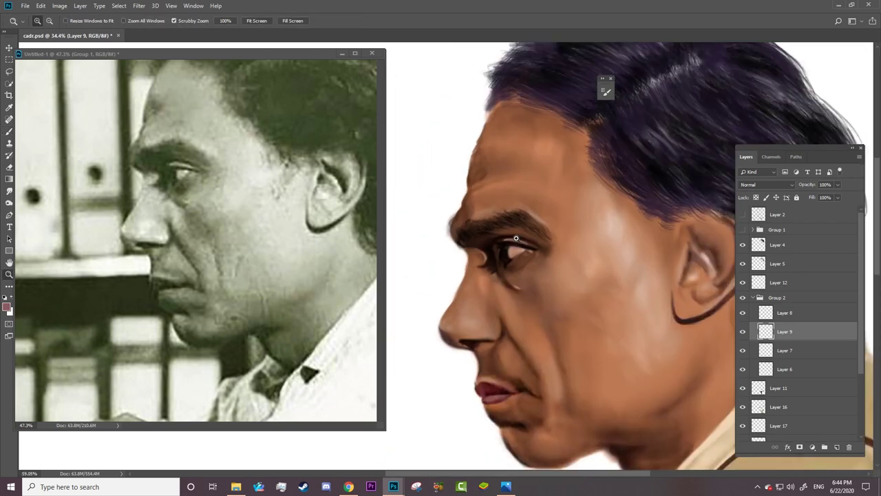
scroll(516, 238, up, 1)
key(alt+bracketright)
key(e)
right_click(464, 245)
key(Escape)
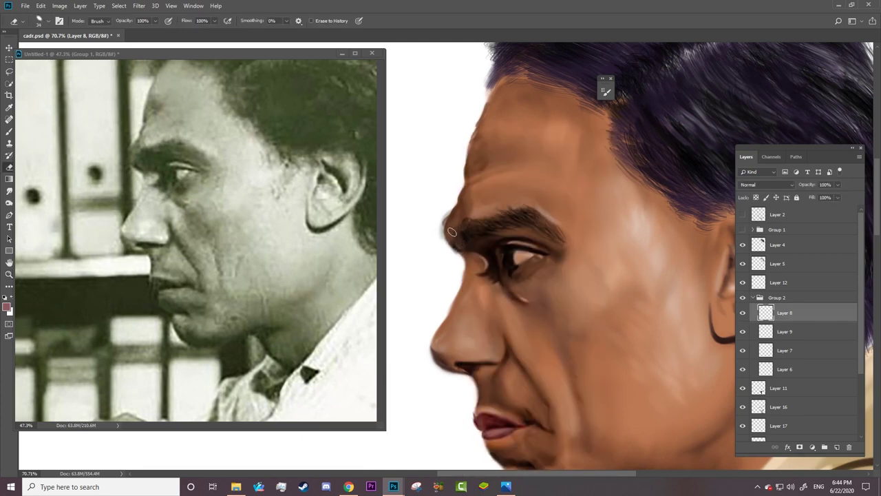
Step: Enlarge the eraser from 34 to 64 px and reframe the view around the eye
scroll(462, 249, down, 3)
scroll(463, 249, down, 1)
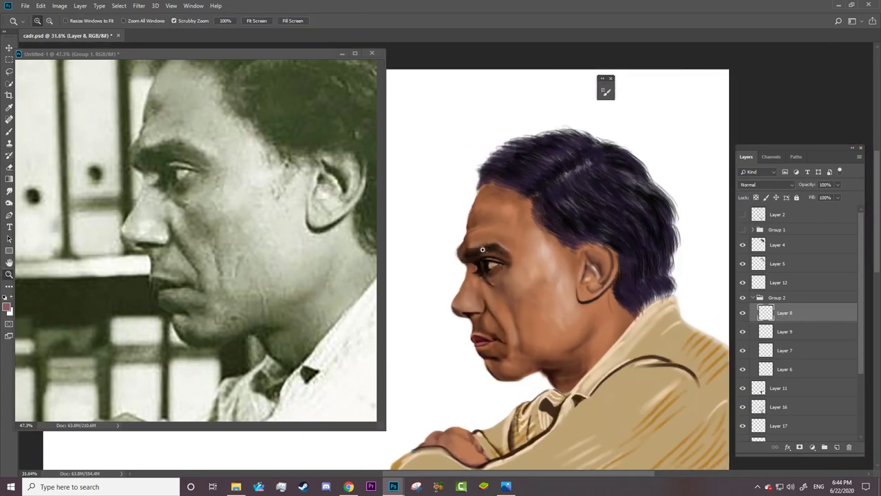
scroll(462, 253, up, 3)
key(bracketright)
key(bracketright)
key(bracketright)
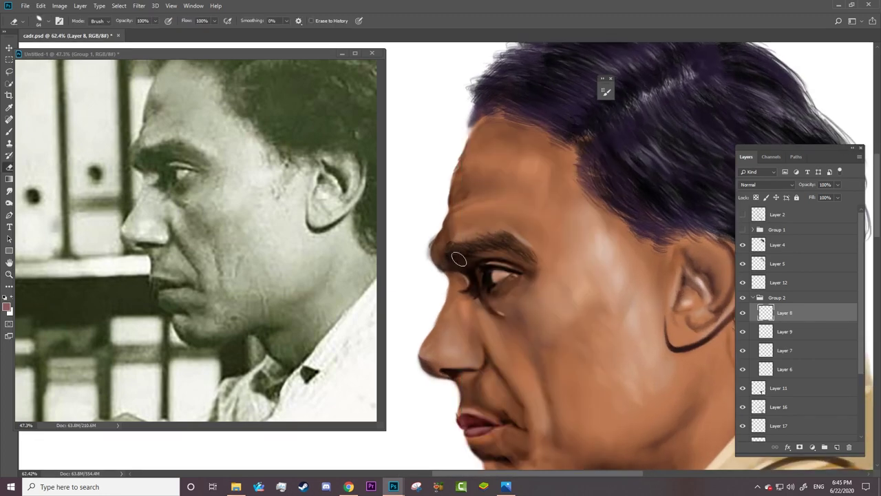
scroll(456, 271, down, 2)
scroll(447, 255, up, 2)
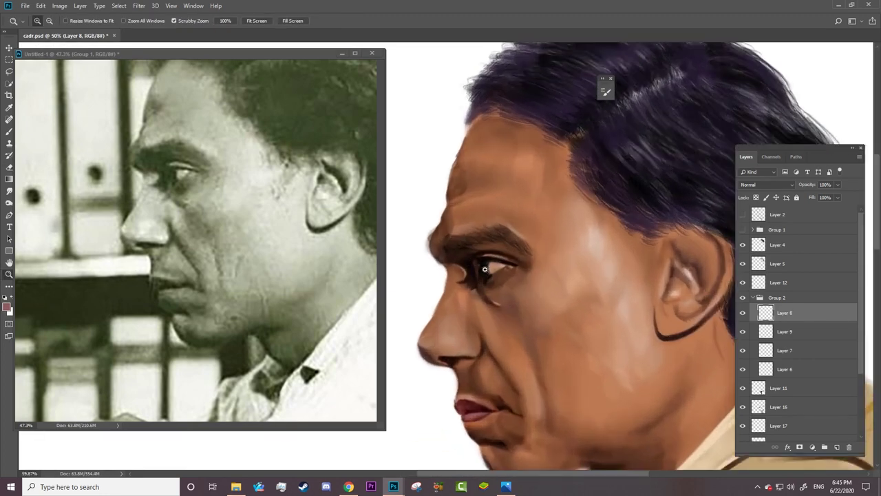
scroll(435, 235, up, 1)
key(z)
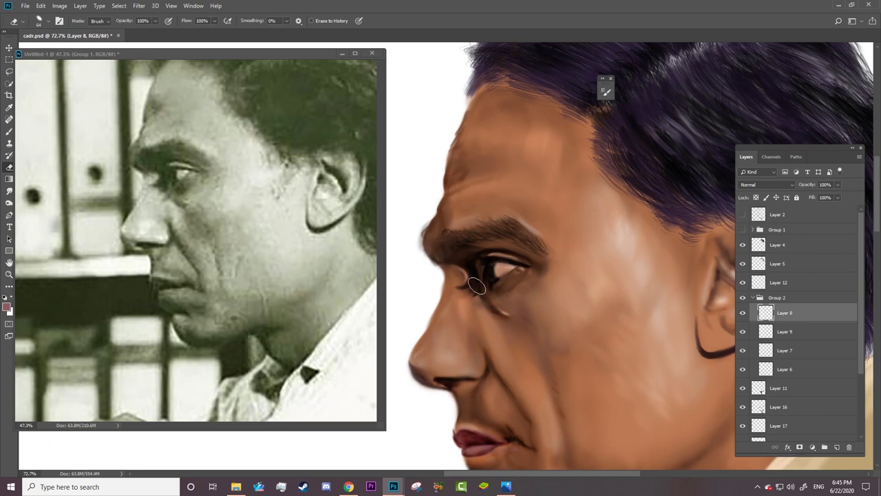
mouse_move(473, 281)
mouse_down()
mouse_move(466, 270)
mouse_move(511, 383)
mouse_up()
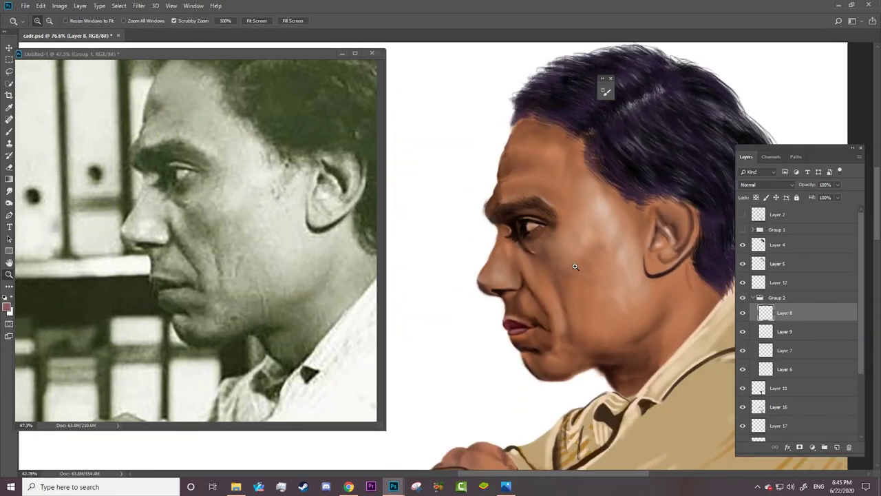
Step: Zoom to the ear, collapse Group 2, select Layer 3 and take up the Burn tool
drag(512, 383, 688, 275)
key(v)
click(752, 297)
click(778, 425)
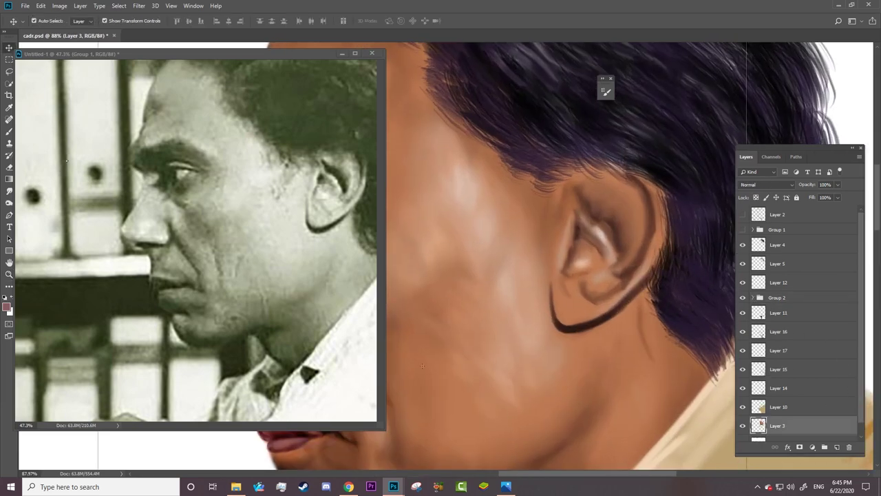
key(b)
key(o)
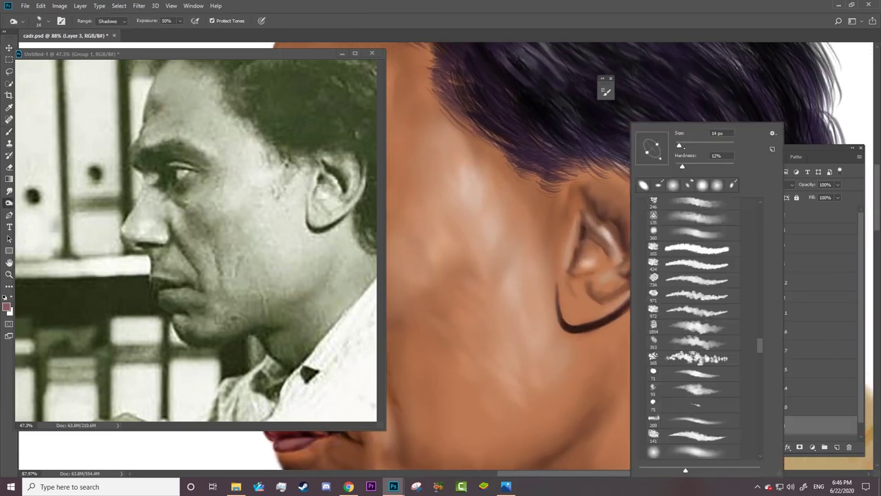
Step: Burn the ear's upper part and outer rim darker
drag(606, 211, 598, 196)
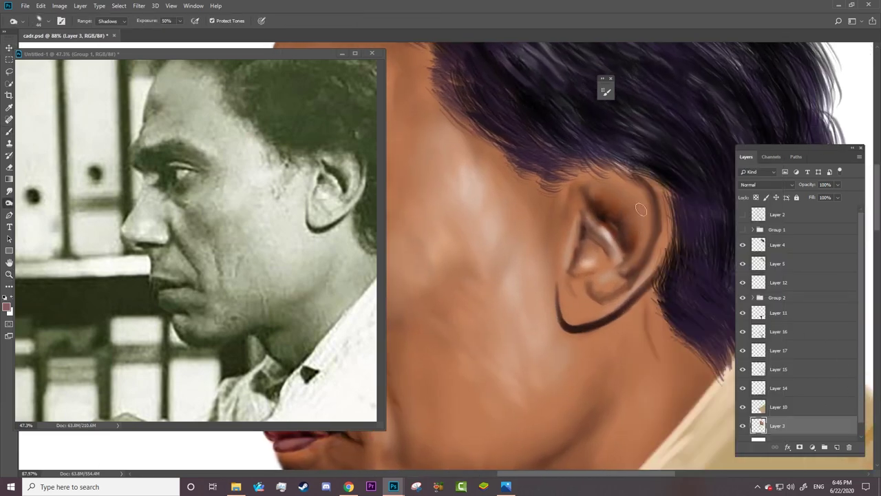
drag(633, 231, 630, 261)
drag(605, 207, 620, 220)
drag(587, 190, 650, 206)
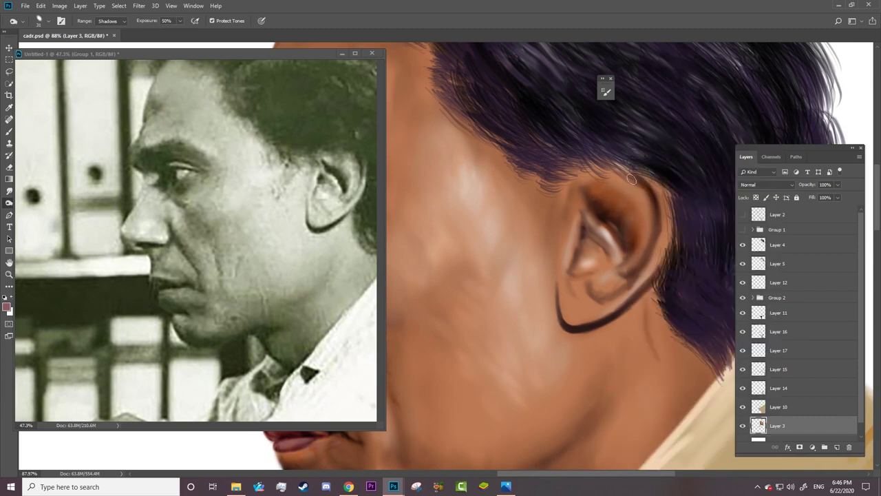
mouse_move(604, 174)
mouse_down()
mouse_move(654, 196)
mouse_move(655, 251)
mouse_move(620, 266)
mouse_move(583, 241)
mouse_up()
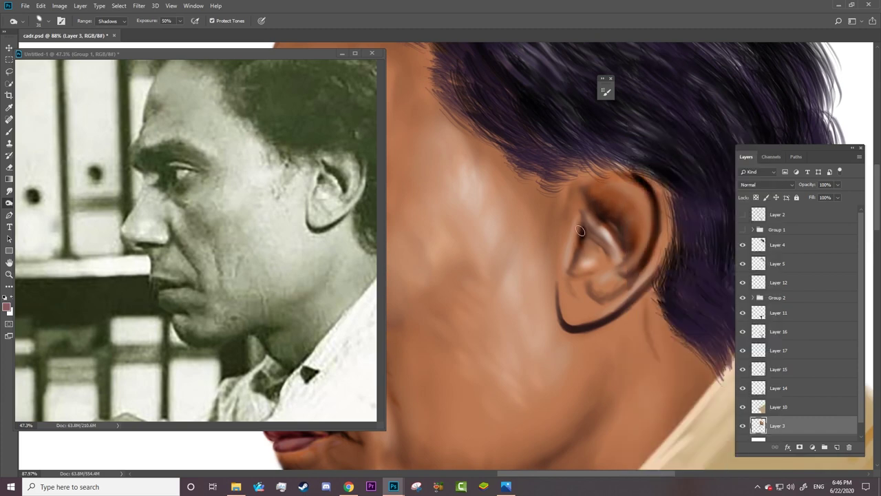
Step: Compare with the Group 1 reference, then burn the ear top and inner hollow
key(ctrl+comma)
right_click(626, 245)
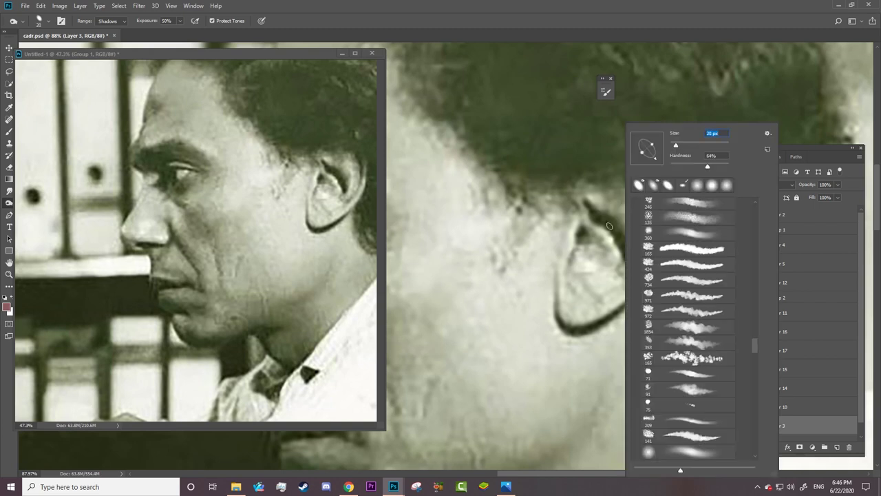
key(Escape)
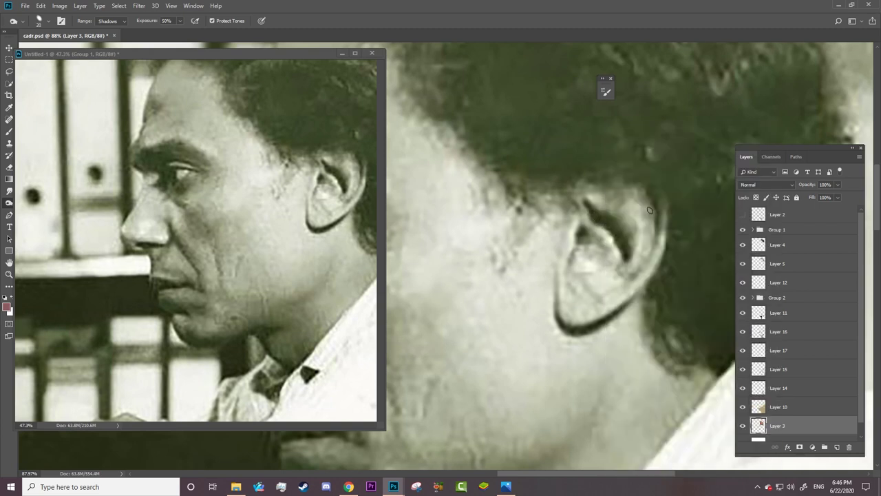
key(ctrl+comma)
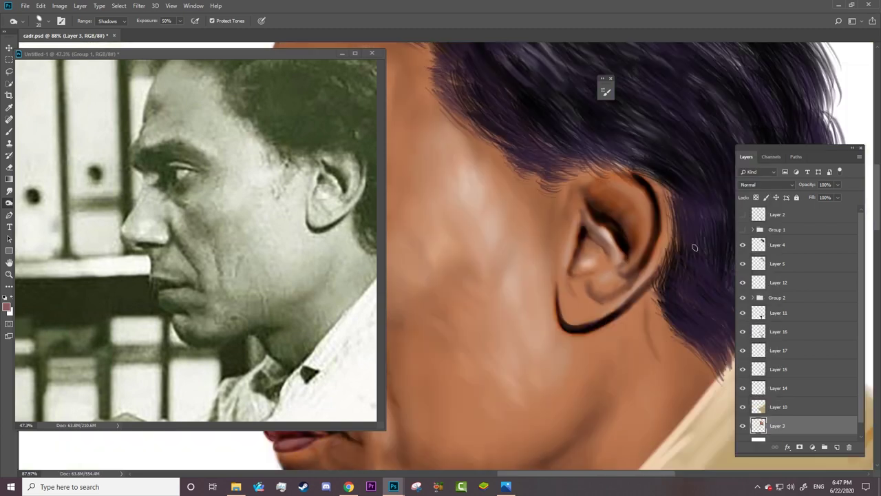
drag(590, 180, 587, 189)
drag(595, 238, 578, 257)
Step: Zoom out to the whole face and select Layer 8 in Group 2
key(z)
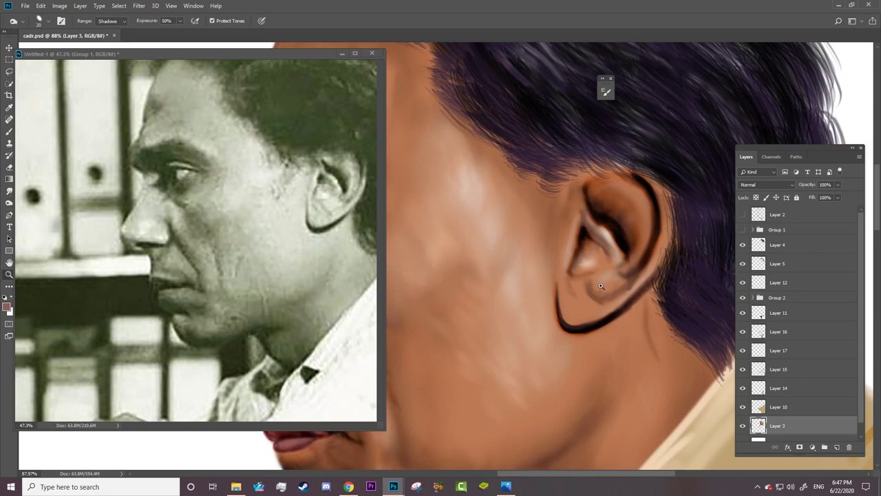
drag(625, 285, 491, 309)
drag(498, 349, 543, 349)
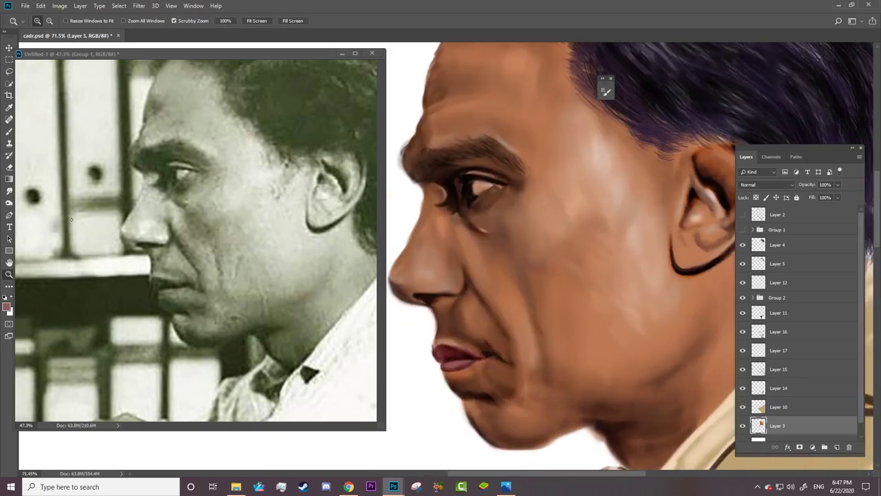
key(o)
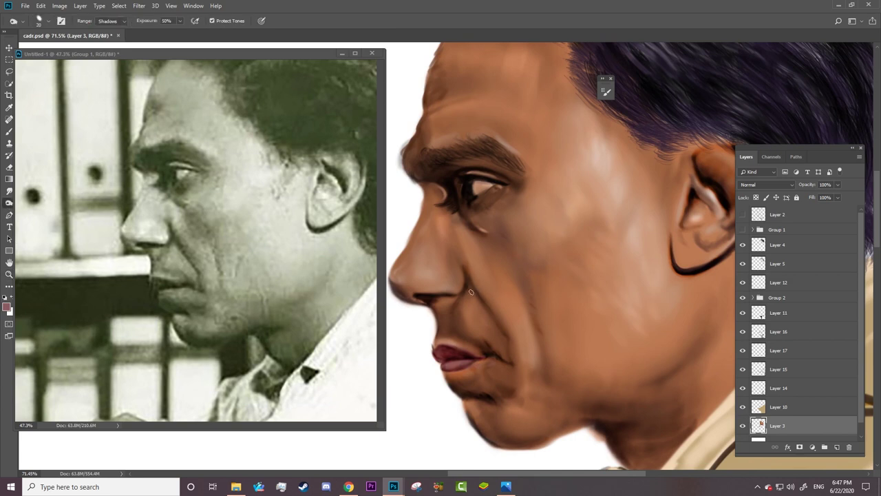
scroll(485, 232, up, 1)
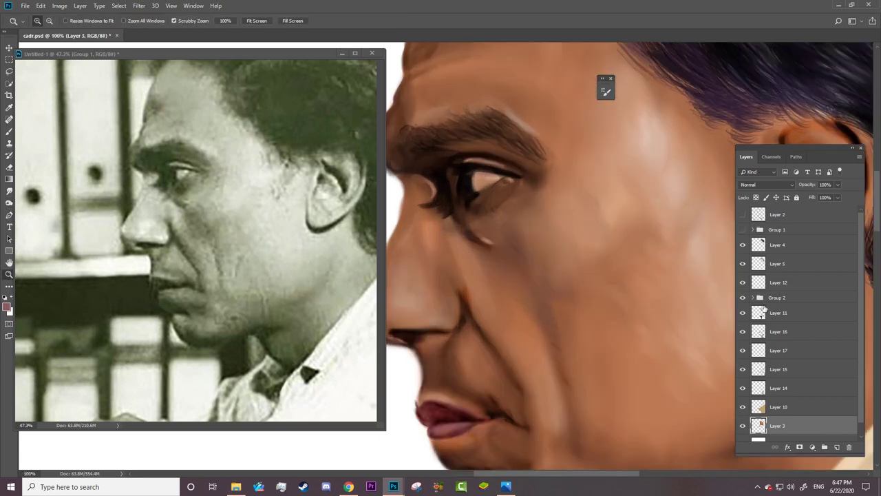
ctrl+click(486, 207)
Step: Add a new Layer 18 above Layer 8 and compare against the reference photo
key(b)
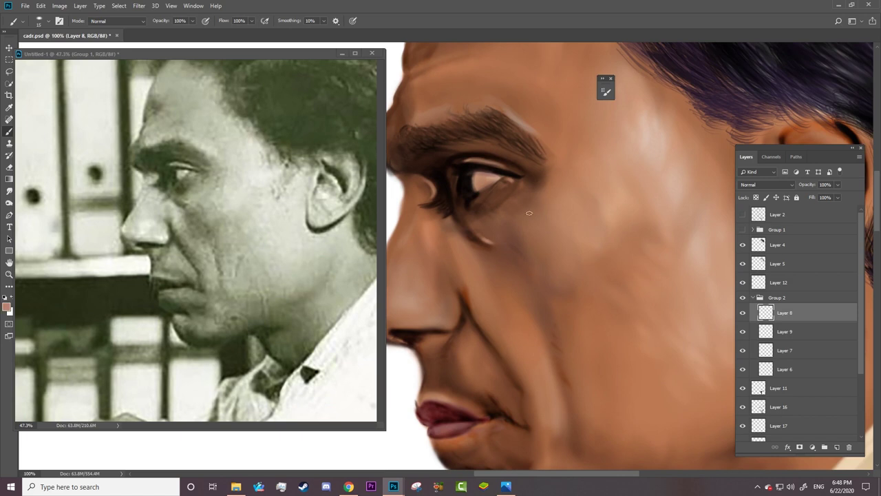
right_click(529, 212)
key(Escape)
click(837, 446)
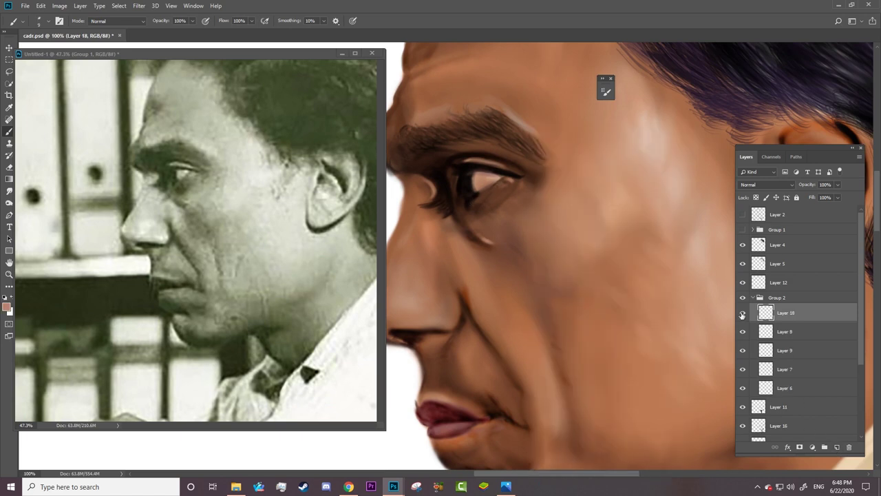
click(742, 229)
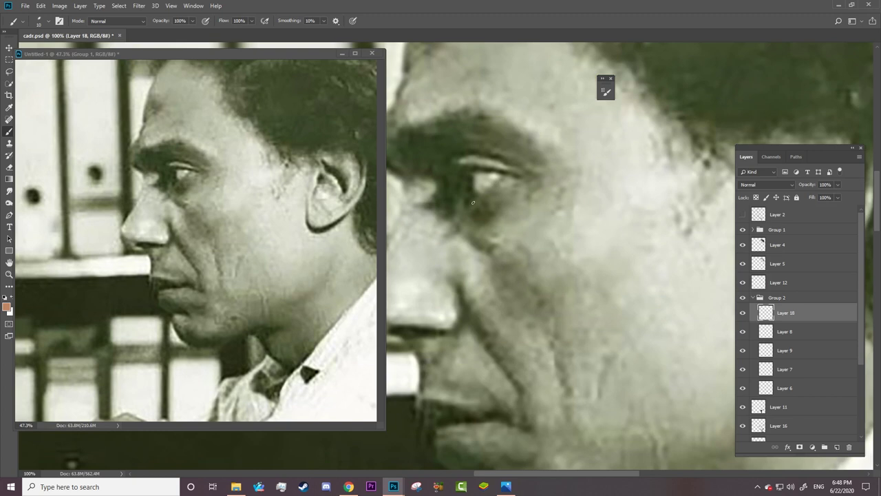
click(742, 229)
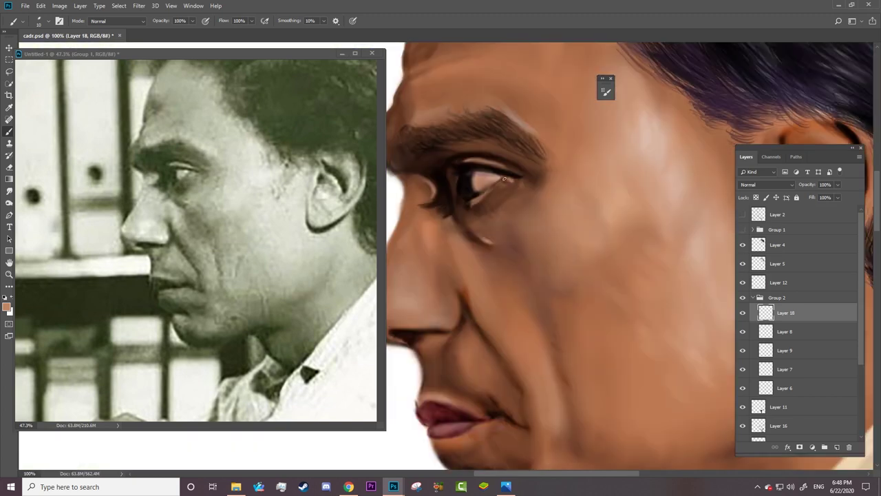
Step: Try smudging the eye on Layers 9 and 8, then undo the smudge strokes
right_click(503, 179)
key(Escape)
key(z)
drag(487, 240, 743, 352)
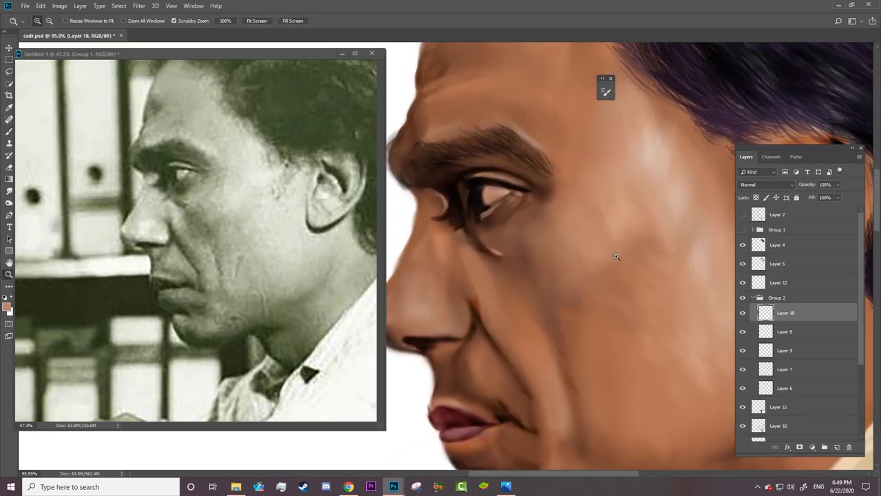
click(765, 369)
key(r)
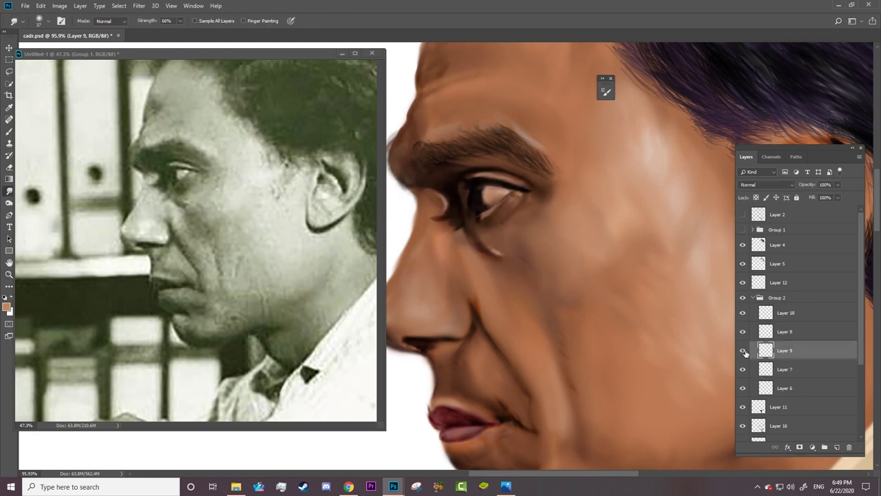
click(784, 331)
key(ctrl+z)
key(ctrl+z)
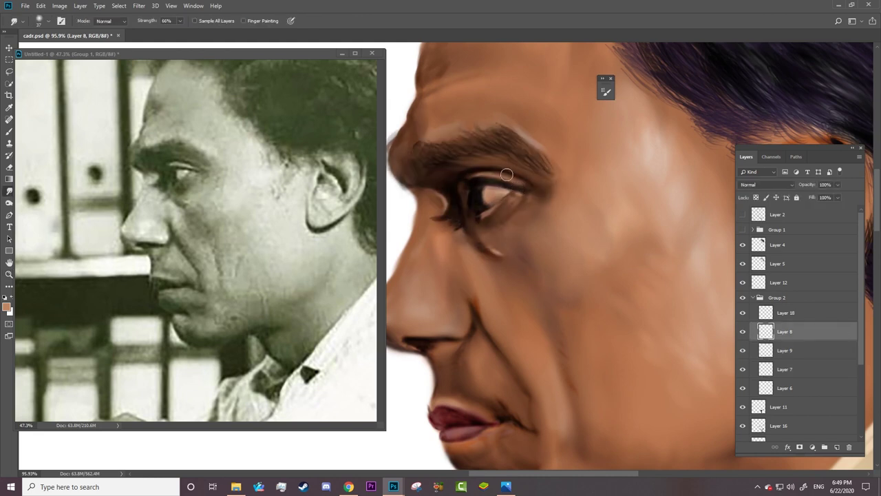
key(z)
drag(481, 234, 838, 384)
Step: Select Layer 3 and frame the face for lightening
scroll(838, 385, down, 3)
click(778, 413)
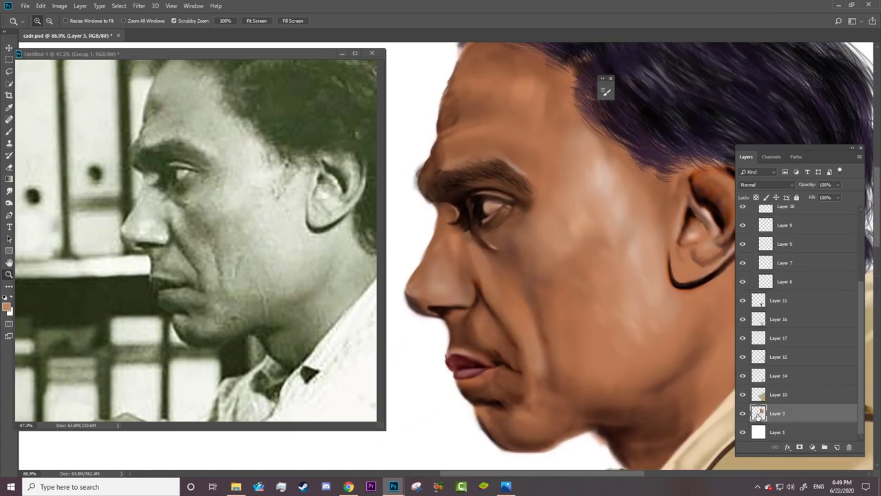
mouse_move(497, 241)
mouse_down()
mouse_move(512, 252)
mouse_move(515, 298)
mouse_up()
key(r)
key(z)
drag(513, 233, 550, 234)
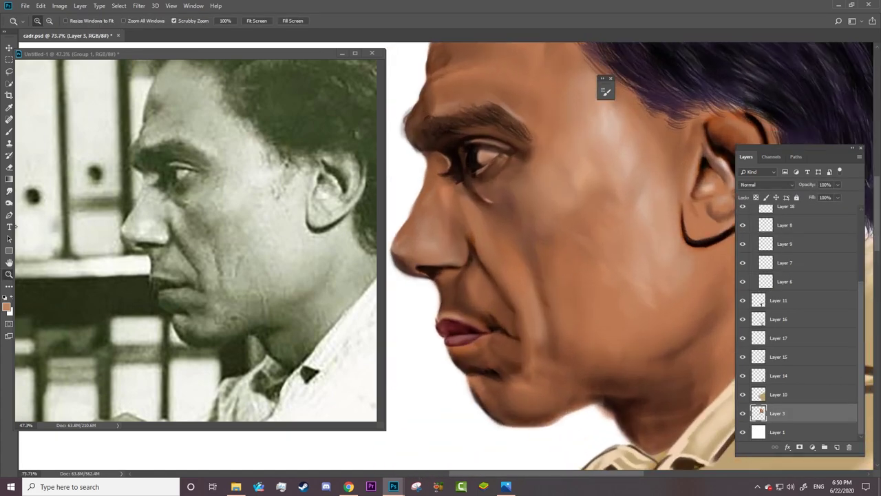
Step: Dodge the skin under the eye and the cheek beside the nose with an 84 px brush
key(o)
right_click(515, 122)
drag(551, 146, 565, 146)
key(Return)
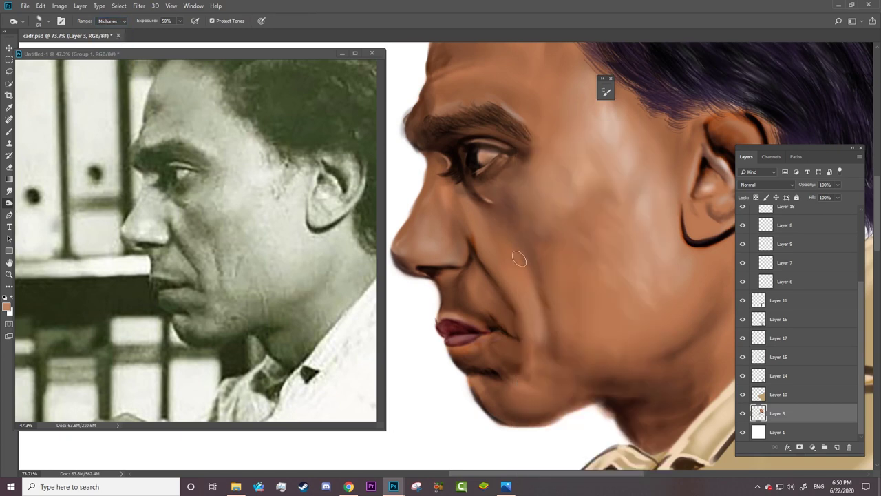
drag(490, 210, 485, 201)
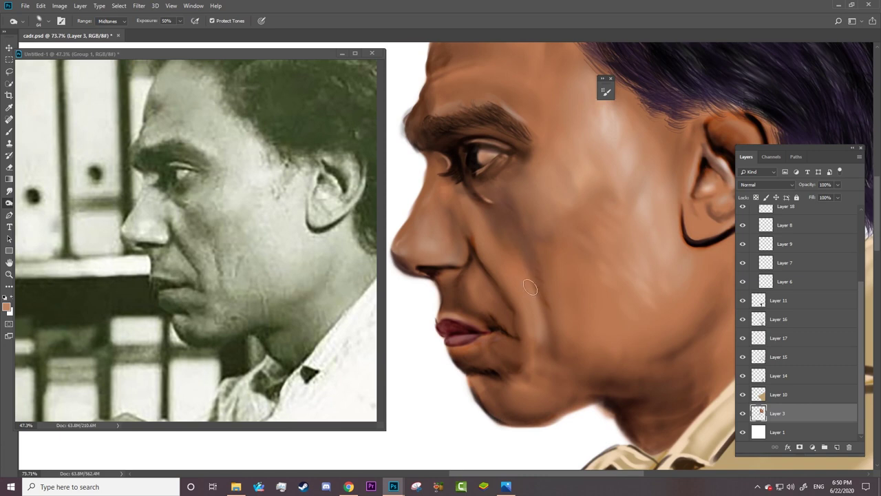
drag(493, 268, 478, 242)
Step: Dodge the upper lip with a 28 px brush, then set 53 px and Highlights range
right_click(409, 232)
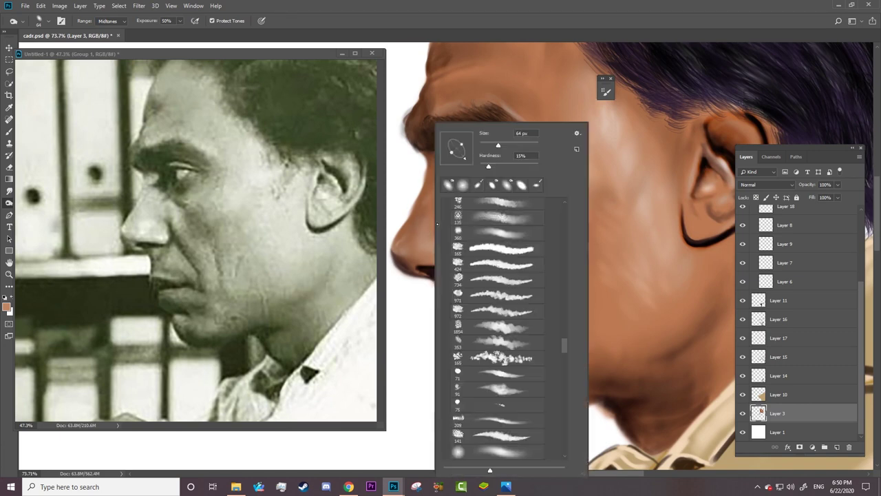
drag(477, 145, 462, 145)
key(Return)
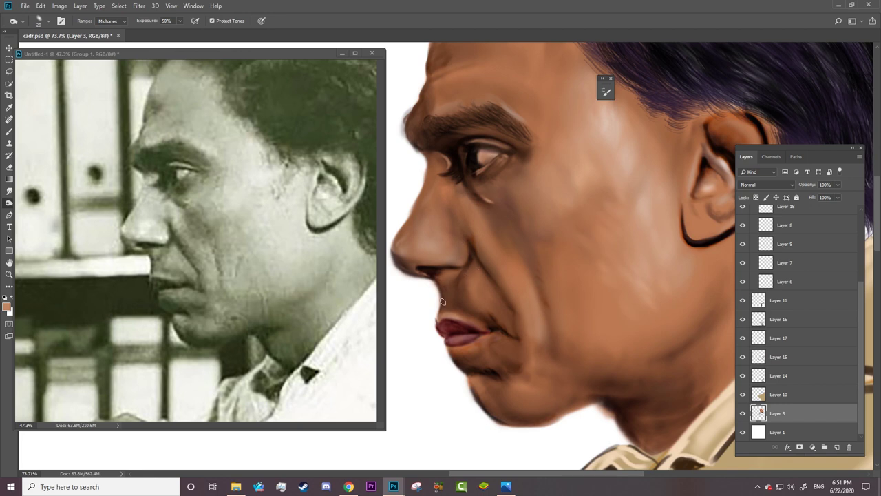
drag(475, 323, 480, 323)
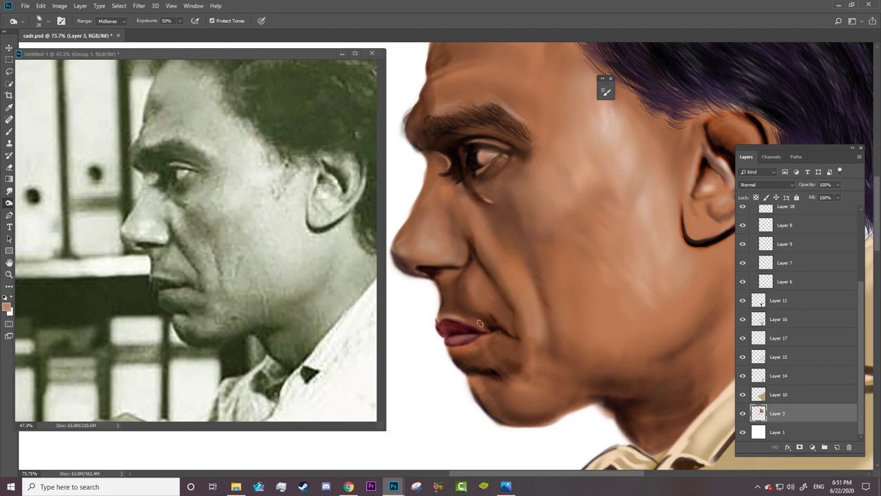
right_click(494, 255)
drag(523, 145, 537, 145)
key(Return)
key(alt+shift+h)
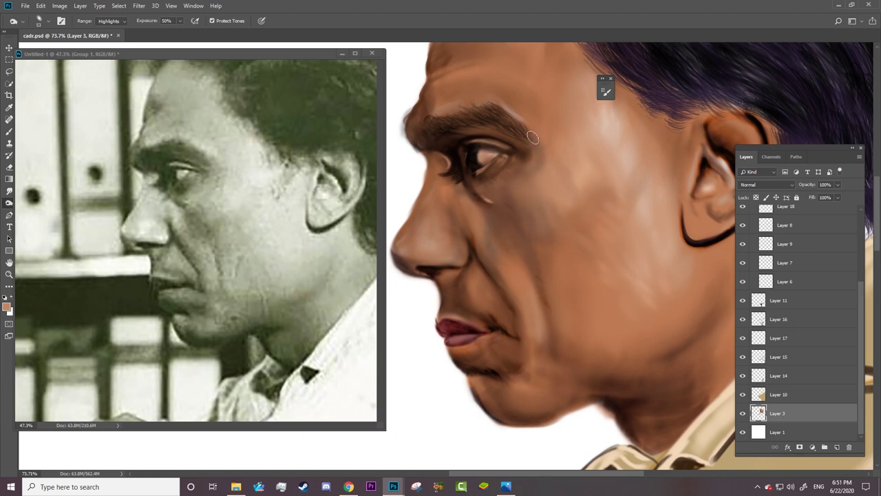
key(b)
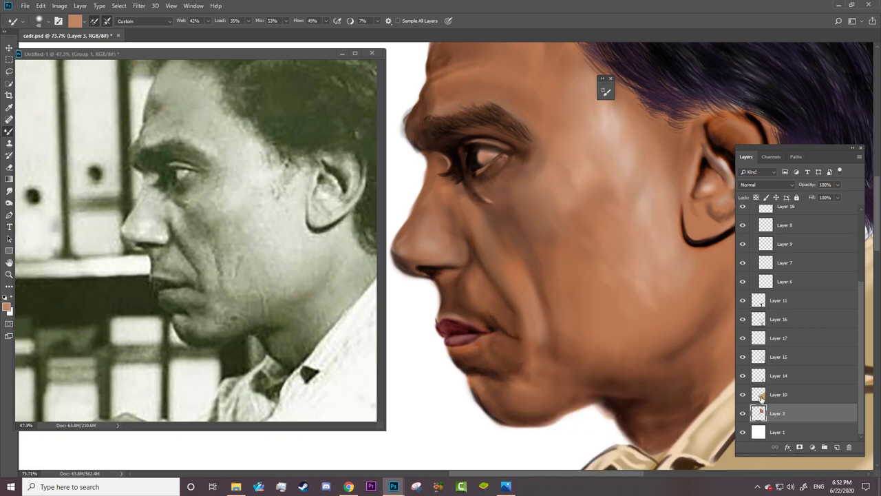
Step: Set the Mixer Brush mix to 0% with a darker brown paint colour
click(606, 92)
click(609, 78)
drag(538, 256, 527, 255)
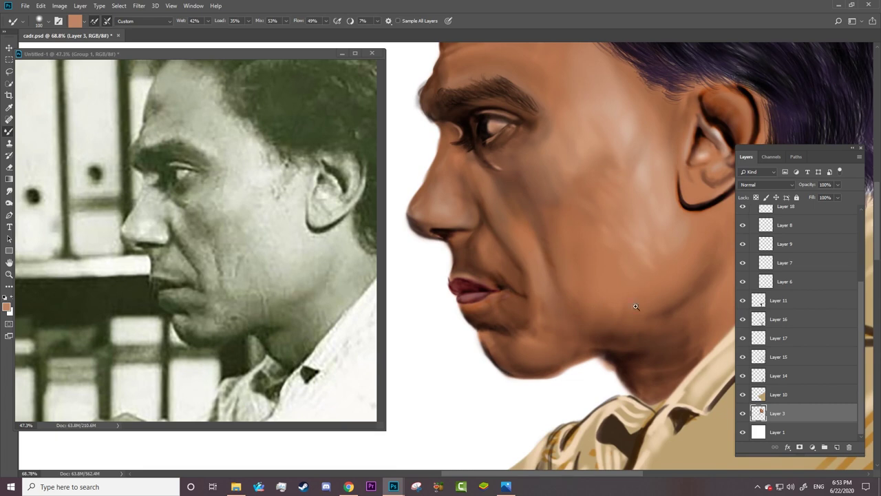
drag(260, 24, 234, 24)
alt+click(525, 289)
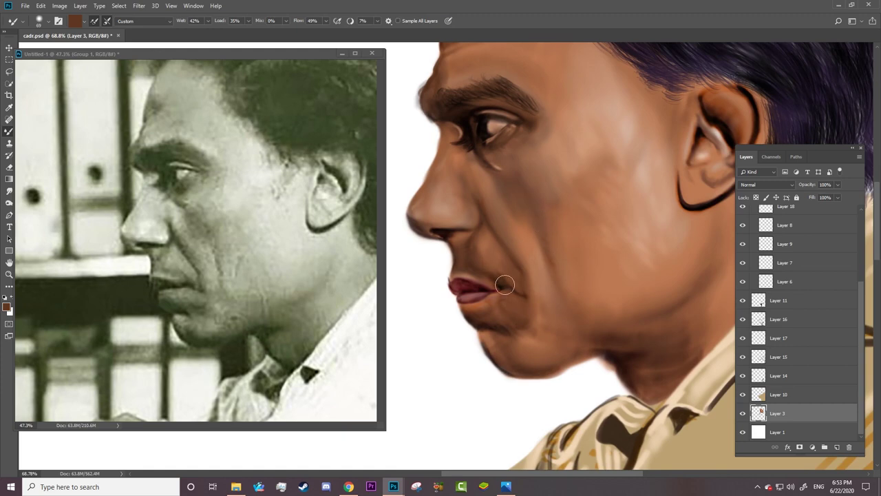
Step: Zoom in on the eye and darken the inner eye corner with near-black paint
key(z)
drag(543, 227, 571, 225)
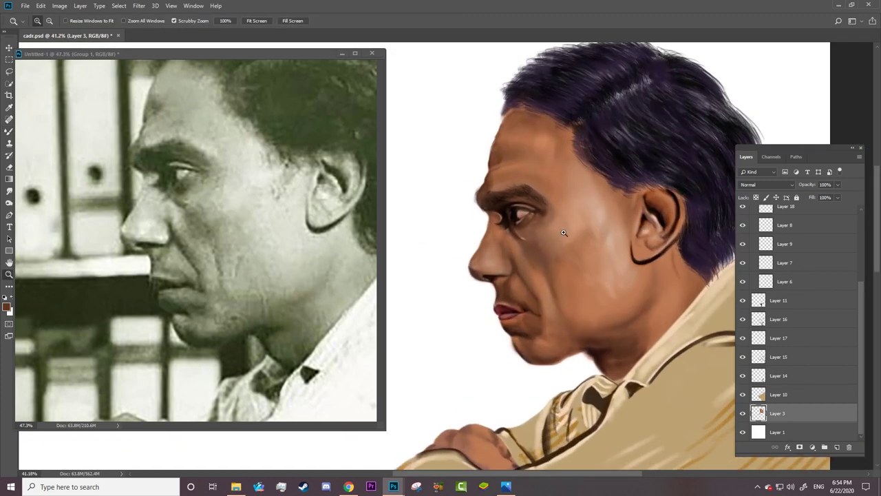
key(b)
right_click(571, 225)
key(Escape)
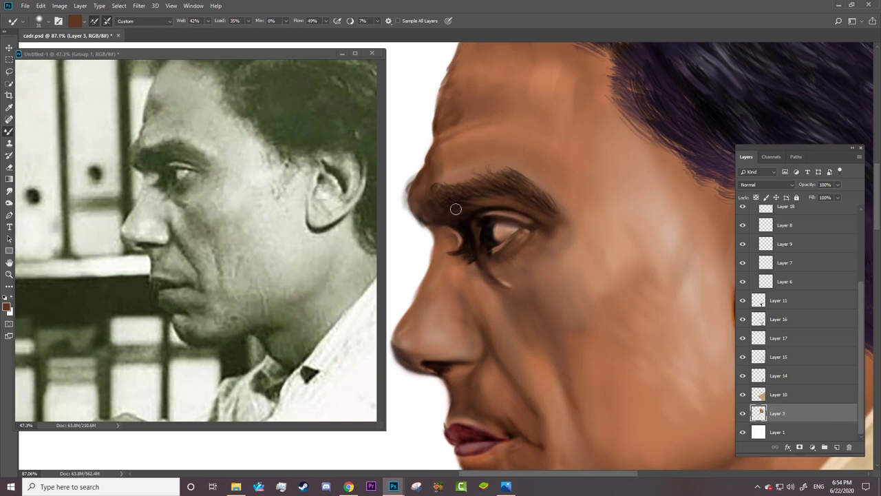
key(d)
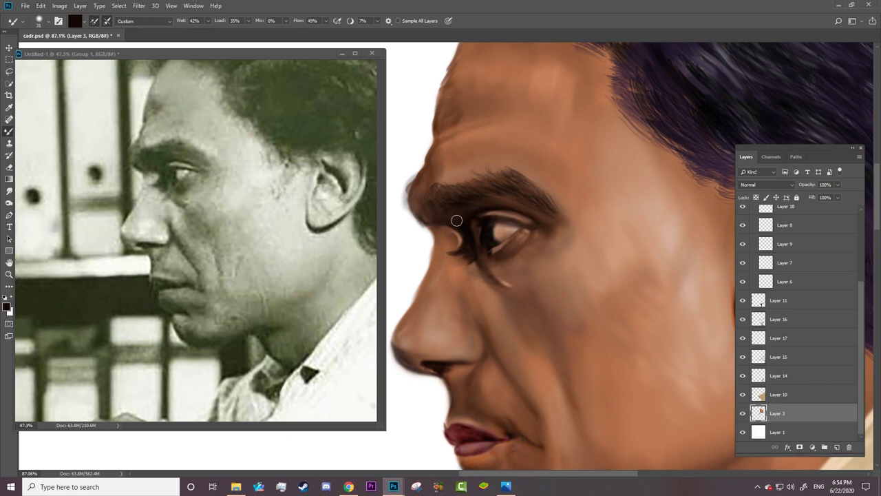
mouse_move(473, 222)
mouse_down()
mouse_move(470, 246)
mouse_move(437, 224)
mouse_up()
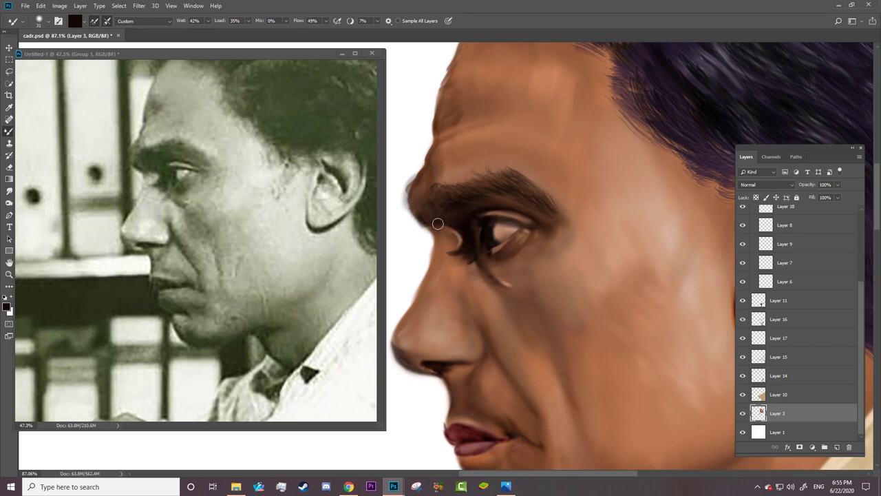
Step: Shrink the brush and toggle the eye stroke layers' visibility to compare the eyelid strokes
right_click(489, 352)
key(Escape)
scroll(839, 344, up, 2)
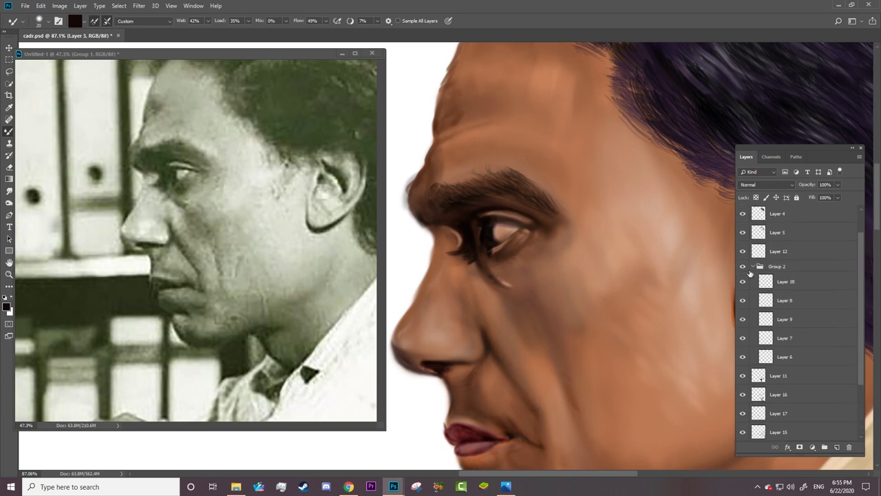
click(742, 267)
click(742, 284)
click(743, 342)
click(742, 323)
click(742, 300)
Step: Erase part of the light stroke under the eye on Layer 8
click(764, 301)
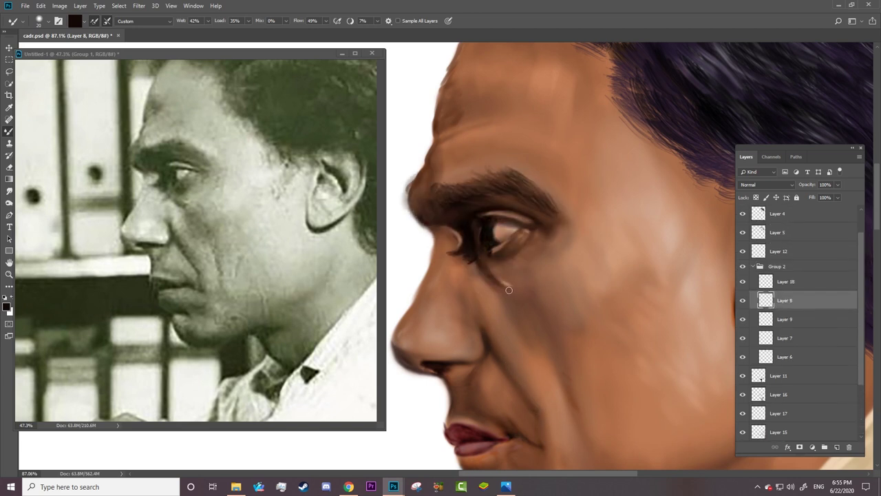
key(e)
drag(504, 278, 485, 263)
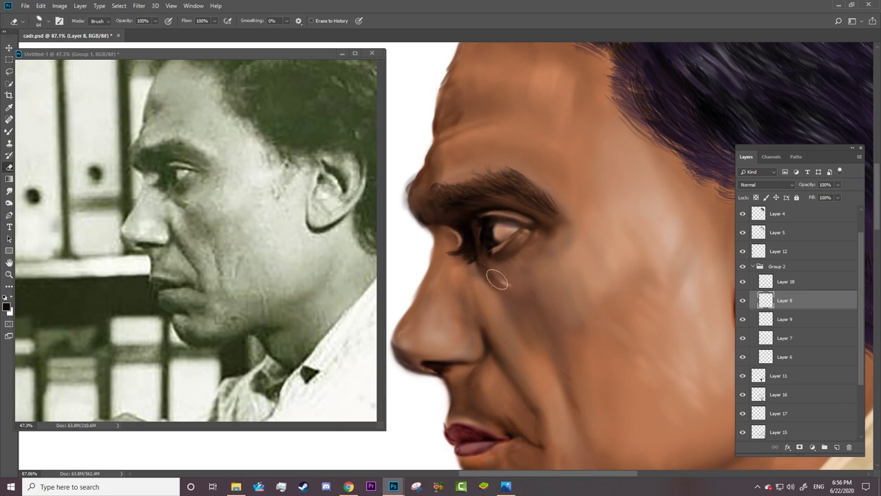
click(764, 282)
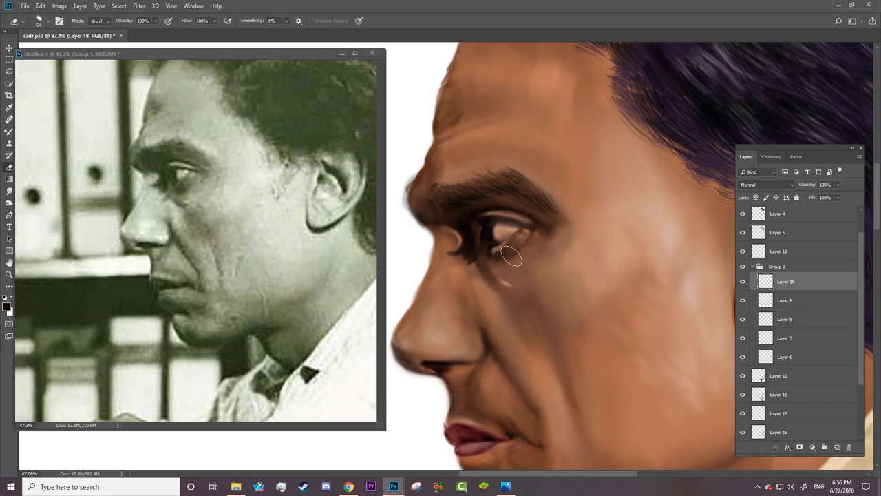
Step: Set up a 14 px Mixer Brush on Layer 8
click(742, 319)
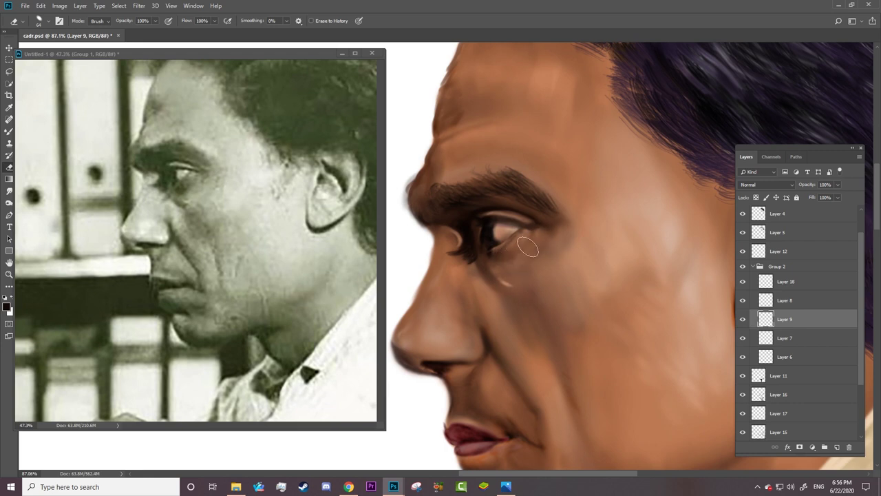
key(b)
key(alt+bracketright)
right_click(484, 229)
text(14)
key(Return)
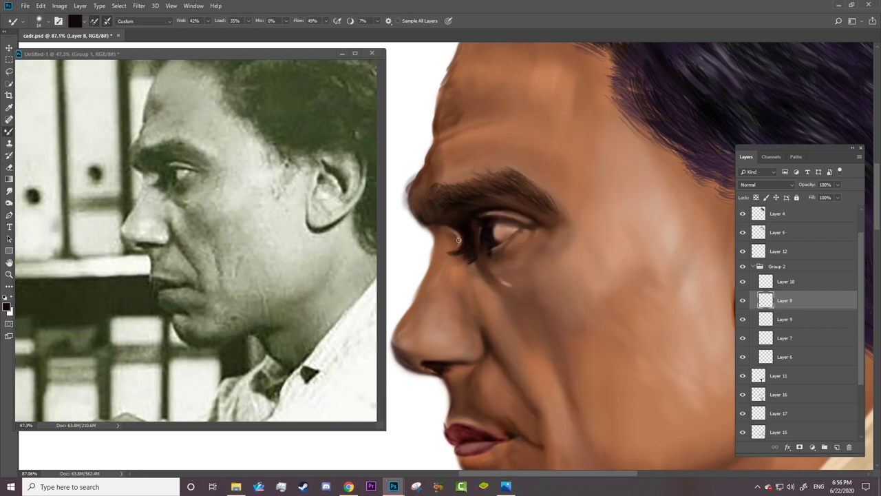
Step: Toggle the Group 1 reference photo on and off to compare the eye
scroll(799, 324, up, 1)
click(742, 229)
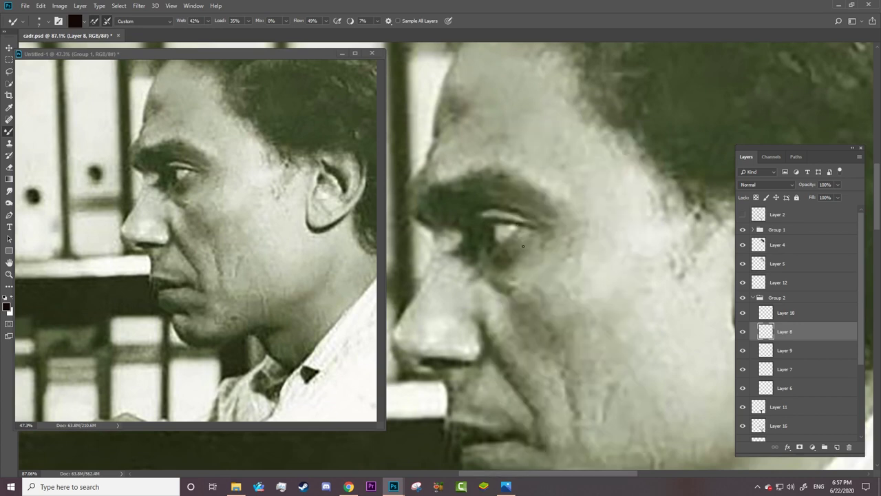
key(ctrl+z)
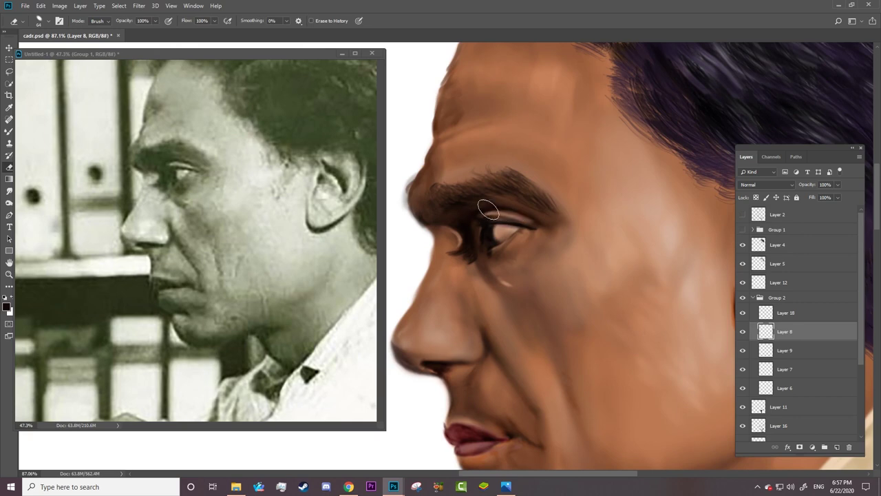
click(742, 229)
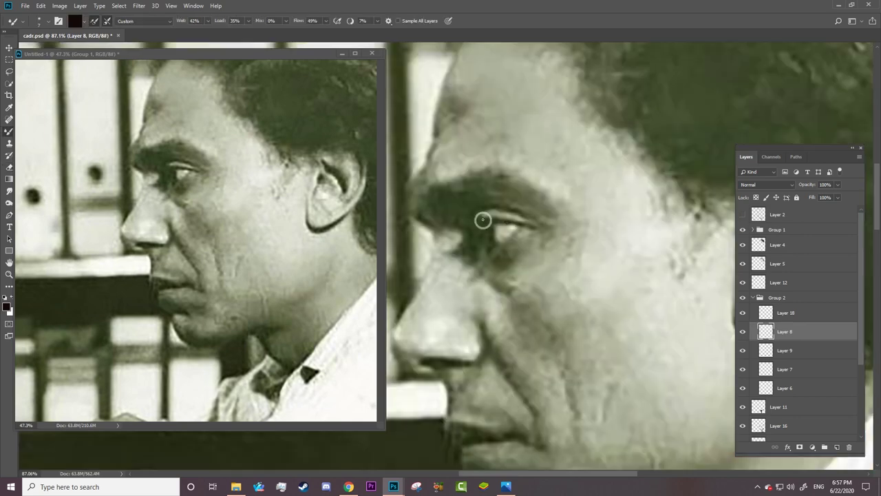
key(ctrl+z)
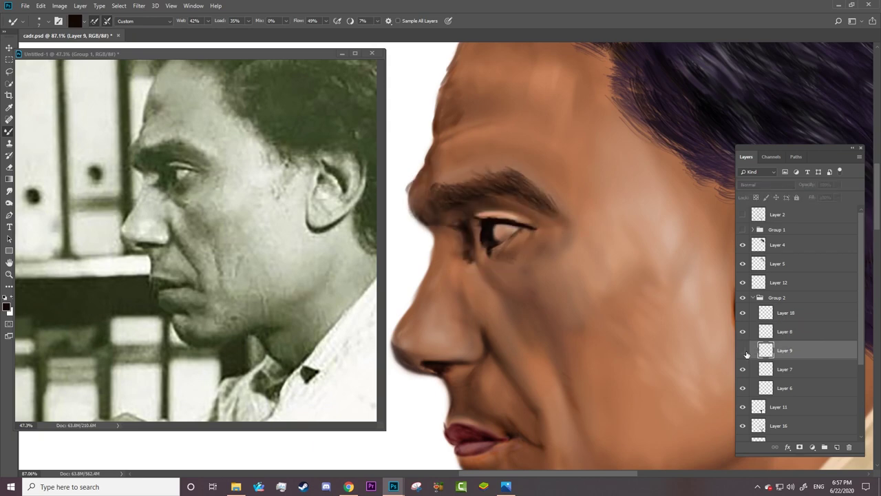
Step: Switch between Layers 7 and 9 with the Eraser while checking the whole head
click(749, 372)
key(e)
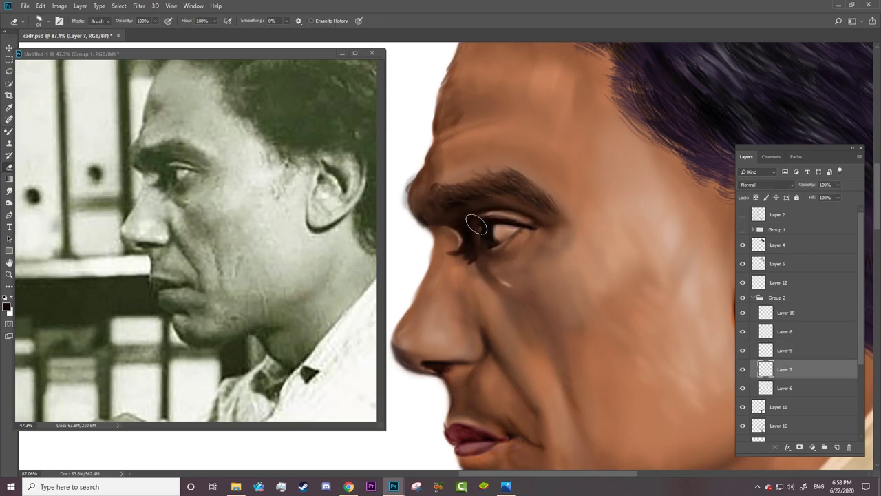
key(z)
drag(513, 296, 502, 337)
drag(507, 298, 551, 298)
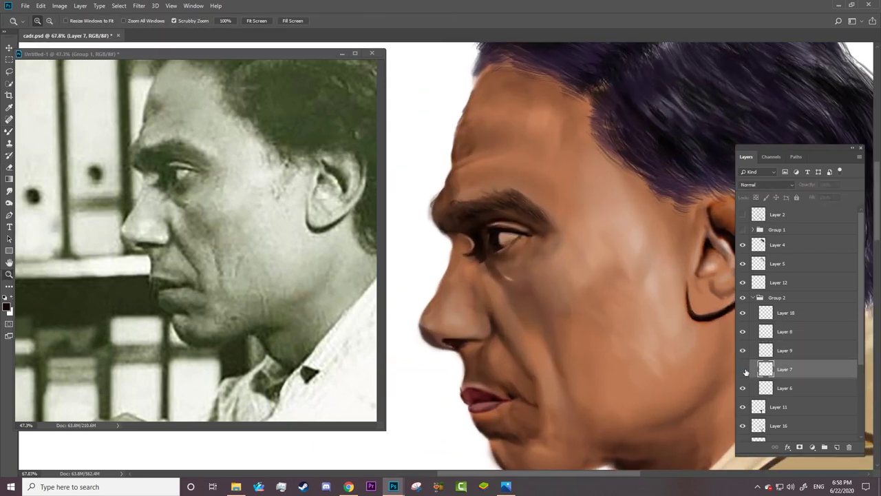
click(785, 350)
key(e)
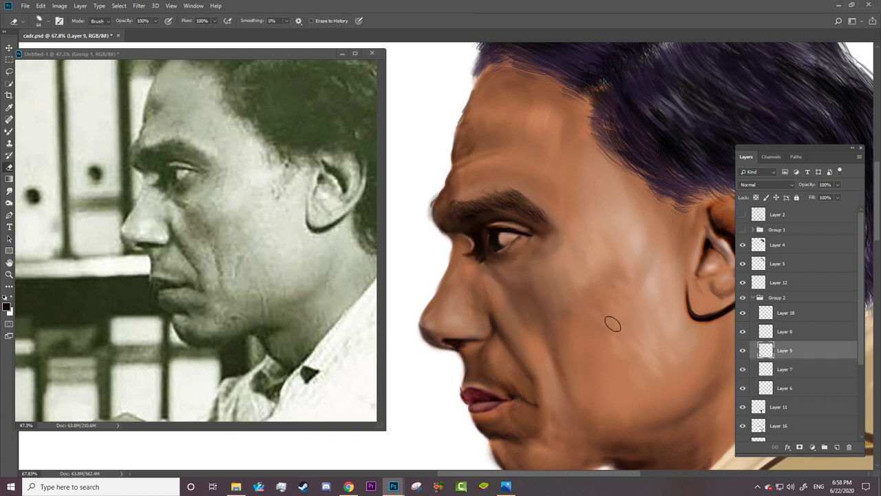
scroll(798, 386, down, 3)
Step: Select Layer 3 for the Mixer Brush and compare against the reference photo again
click(778, 413)
key(b)
right_click(495, 273)
key(Escape)
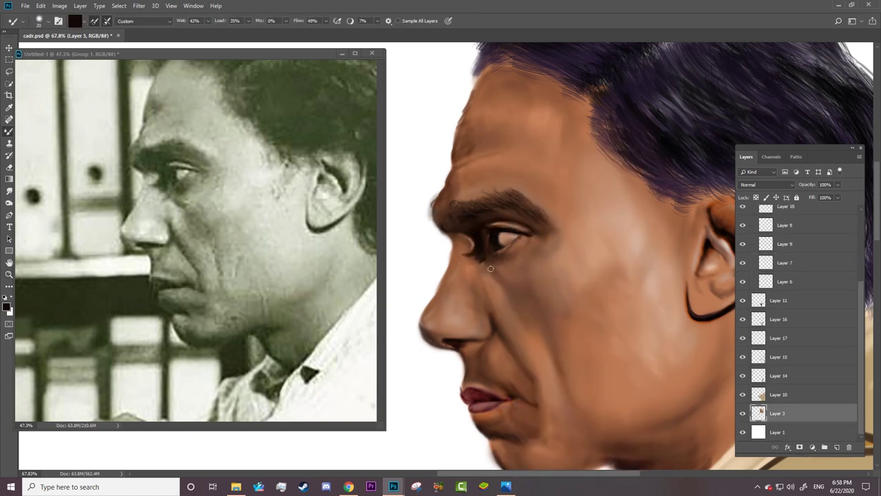
key(ctrl+comma)
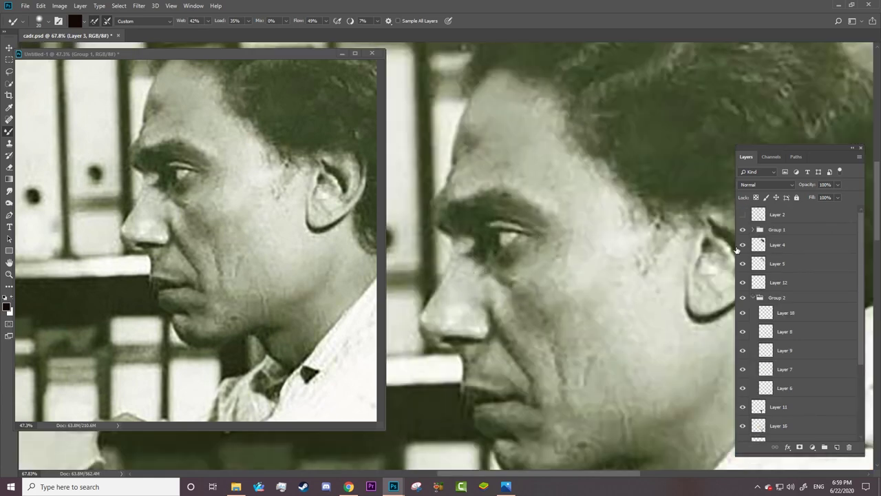
key(ctrl+comma)
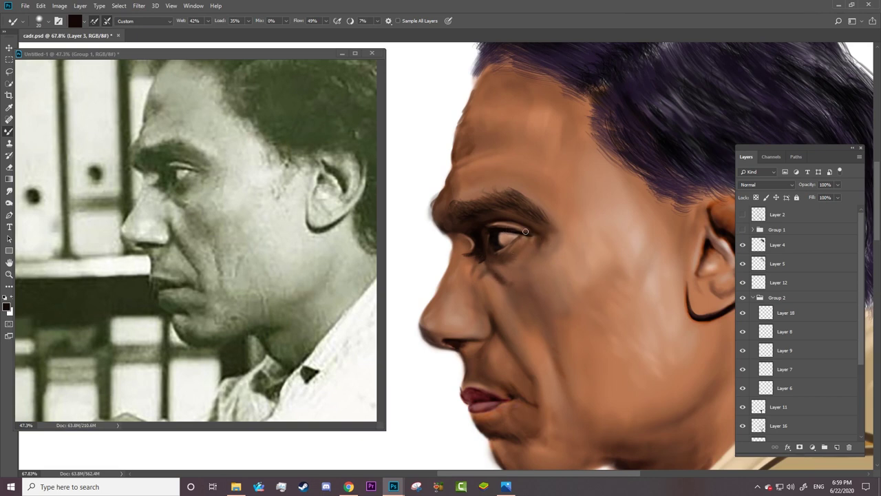
Step: Zoom the view in to 100% on the eye
key(z)
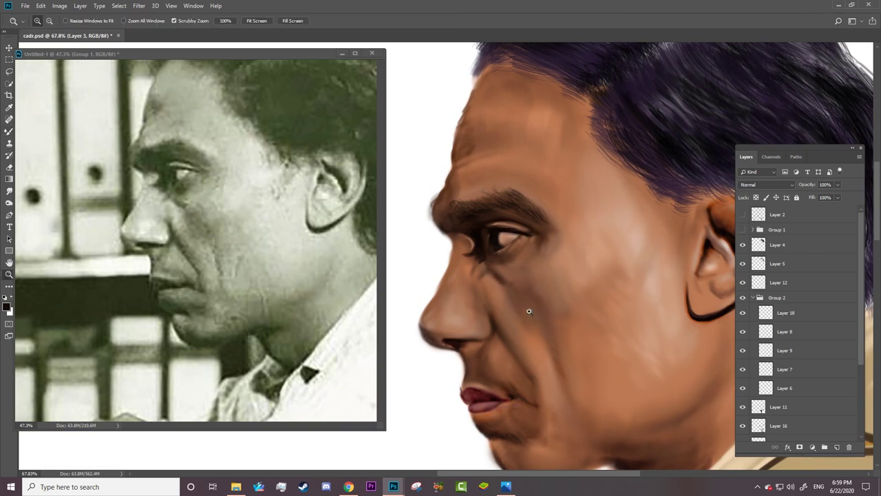
mouse_move(540, 322)
mouse_down()
mouse_move(539, 297)
mouse_move(564, 300)
mouse_up()
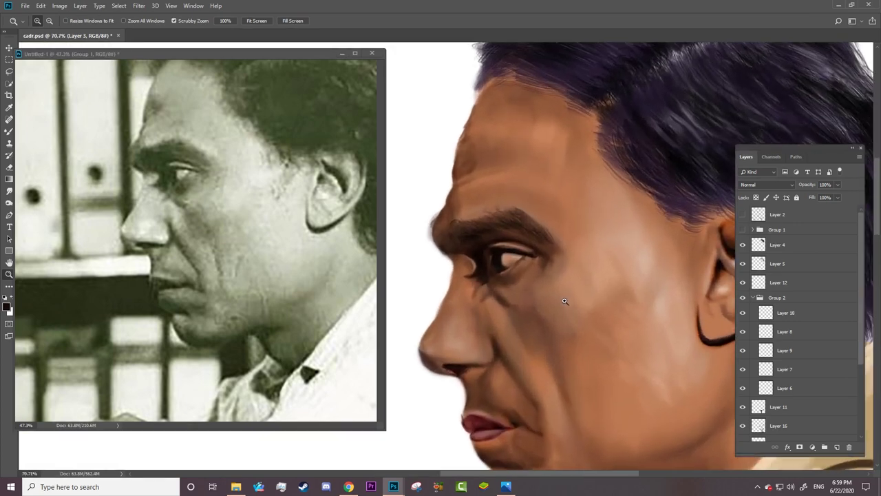
click(502, 267)
key(b)
double_click(812, 369)
key(Escape)
Step: Switch from the Mixer Brush to the regular Brush and frame the eye
right_click(502, 127)
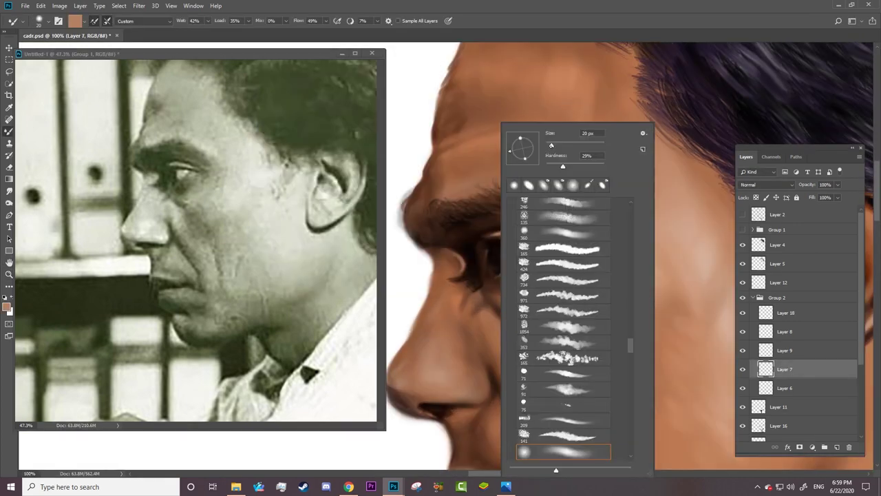
click(495, 270)
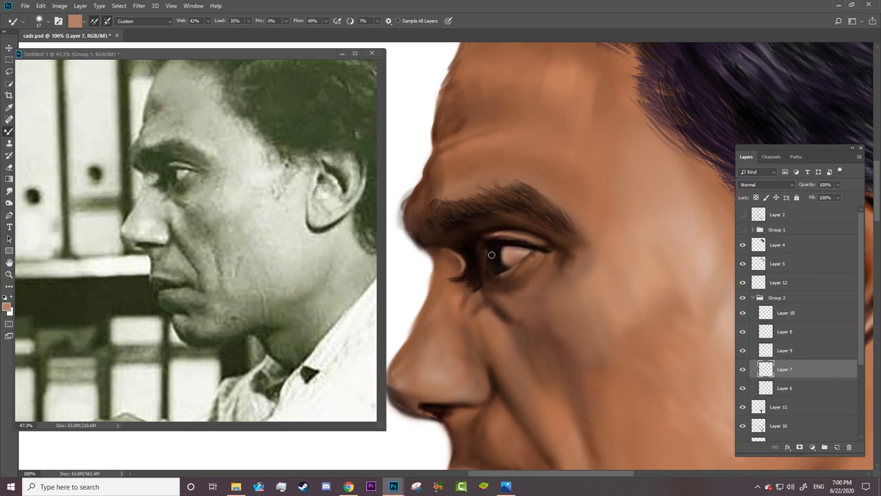
key(shift+b)
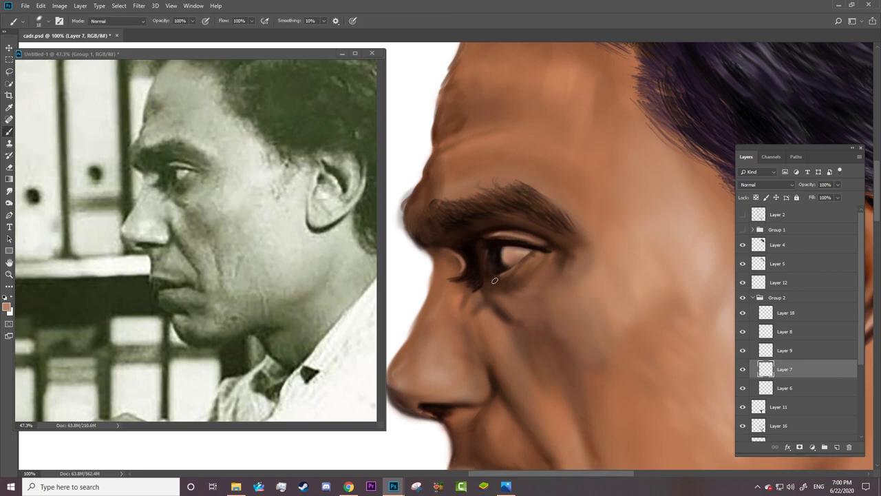
key(z)
drag(500, 293, 508, 279)
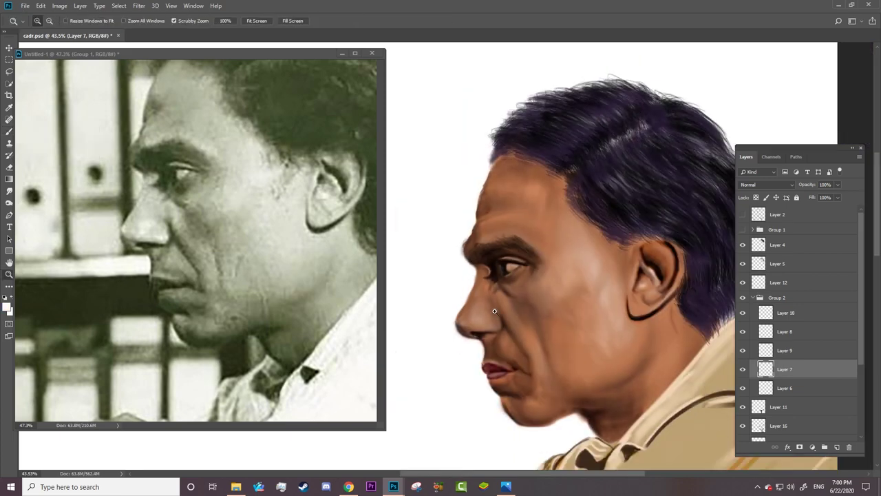
key(b)
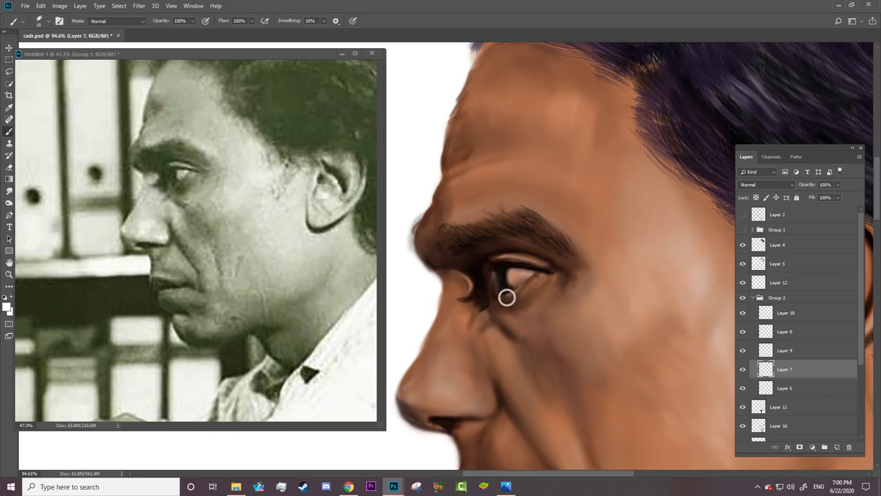
key(z)
drag(505, 296, 548, 303)
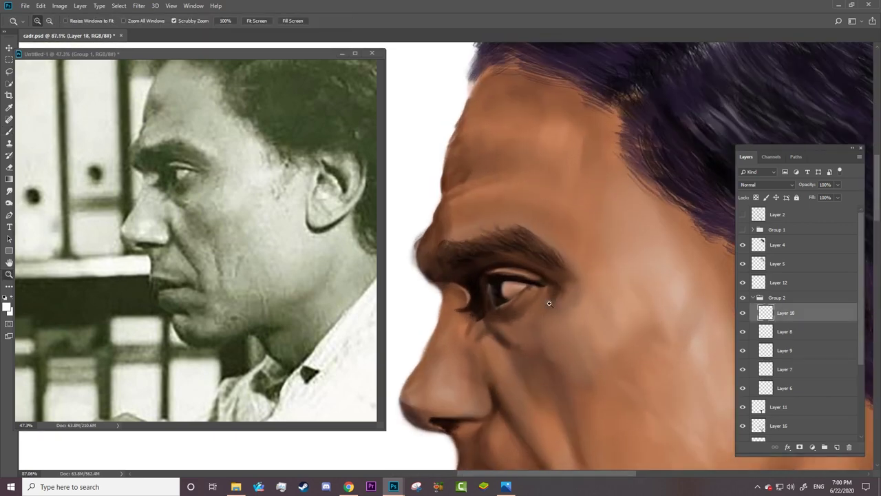
key(b)
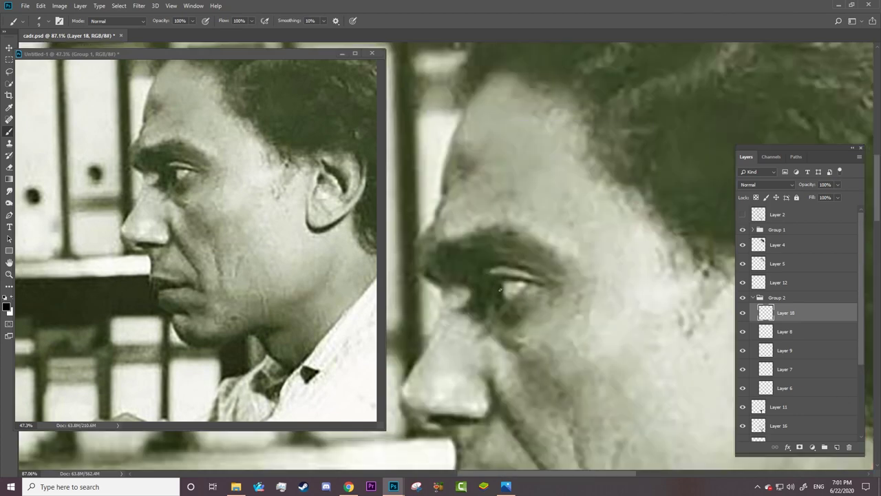
Step: Hide the reference overlay and set the brush blend mode to Color Dodge for the eye highlight
click(742, 229)
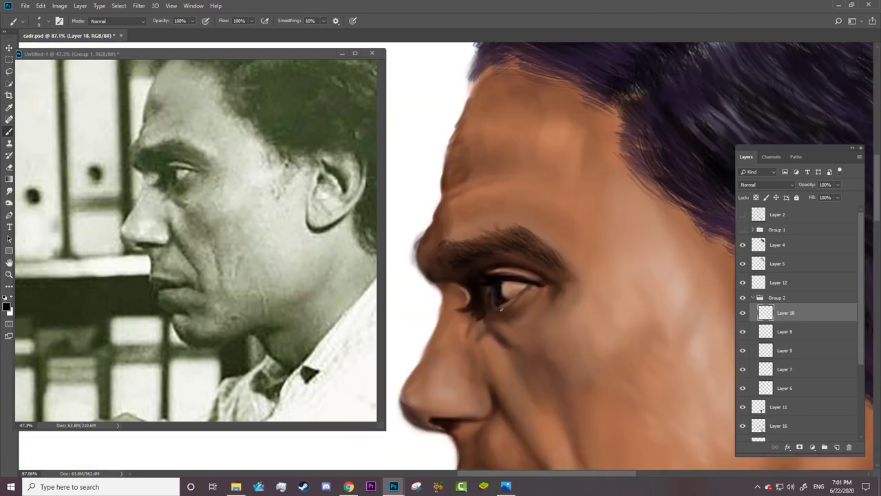
alt+scroll(503, 316, down, 3)
alt+scroll(496, 316, up, 5)
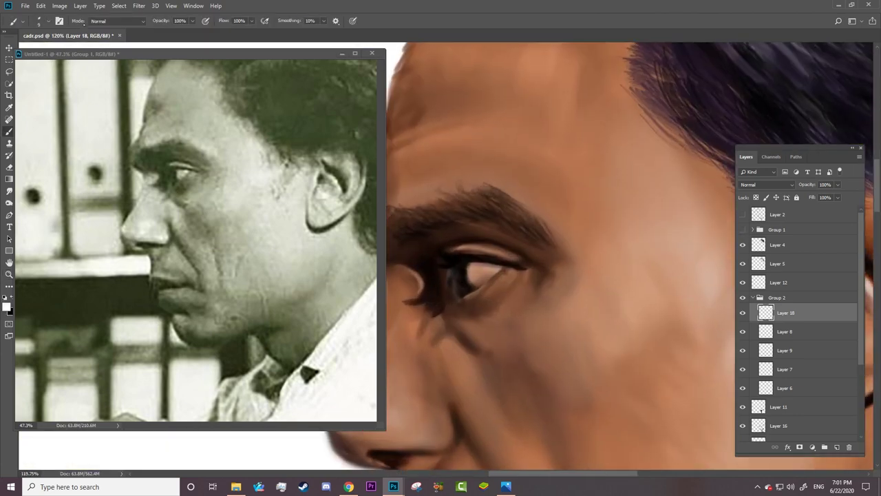
click(117, 21)
click(114, 122)
key(z)
drag(493, 295, 506, 298)
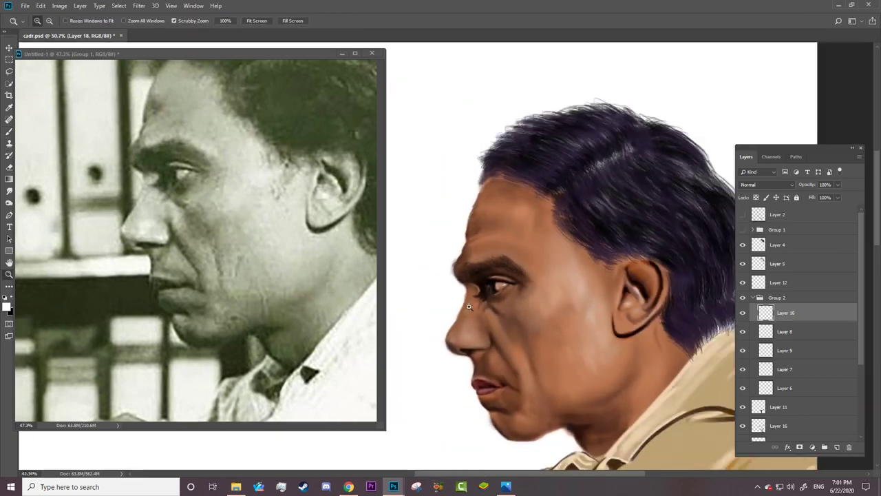
scroll(580, 385, down, 1)
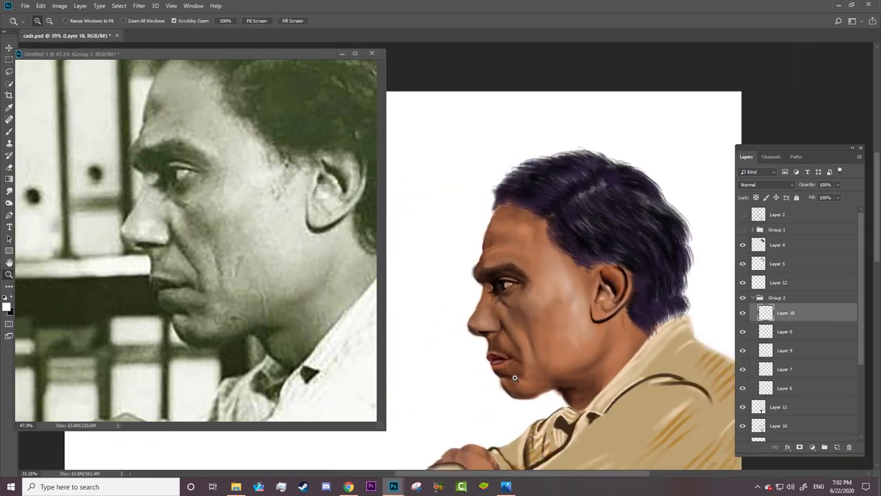
scroll(557, 380, up, 3)
scroll(512, 283, up, 2)
scroll(512, 283, down, 2)
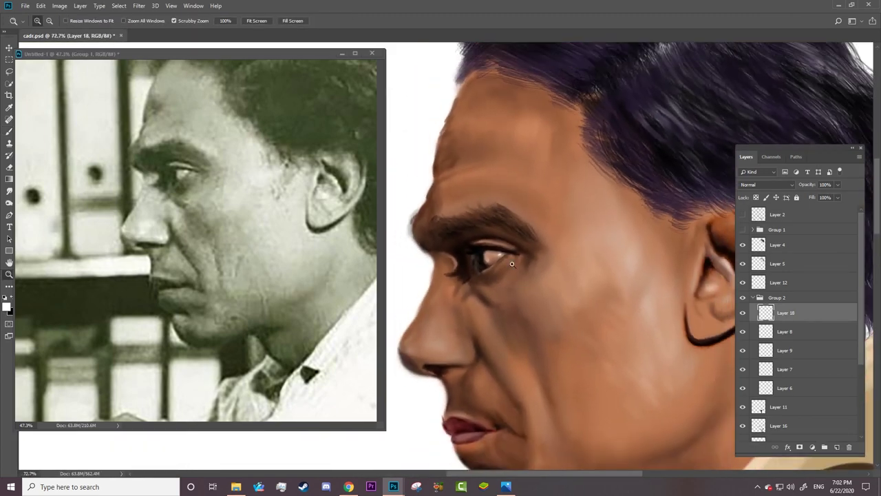
scroll(512, 283, down, 2)
scroll(512, 276, up, 4)
Step: Select Layer 3 and set the Dodge tool's range to Midtones
scroll(814, 374, down, 3)
click(778, 413)
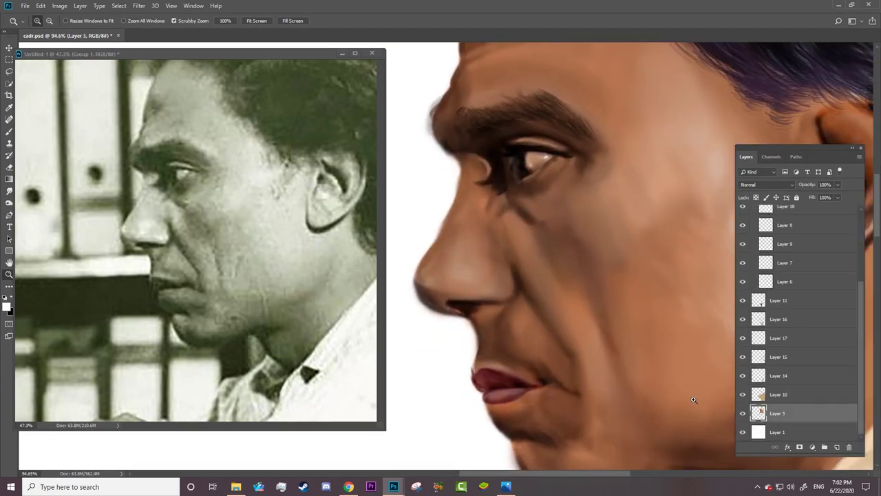
key(o)
right_click(474, 319)
key(Escape)
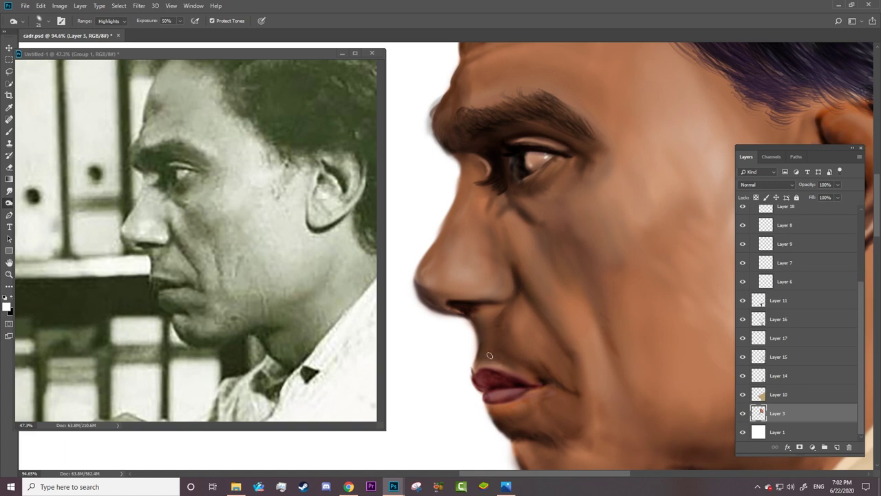
key(alt+shift+m)
Step: Zoom around the brow and briefly view Layer 3 on its own
key(z)
scroll(538, 430, down, 3)
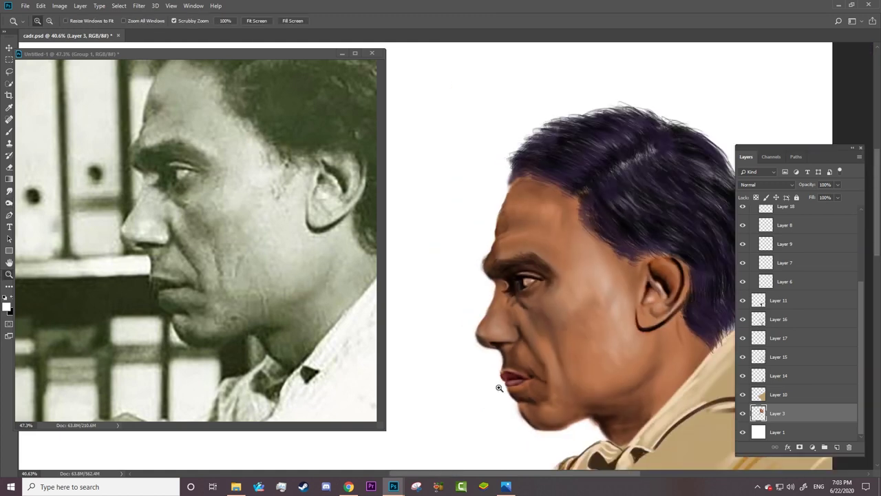
scroll(538, 413, up, 2)
scroll(538, 378, up, 2)
scroll(539, 322, down, 2)
scroll(539, 321, down, 1)
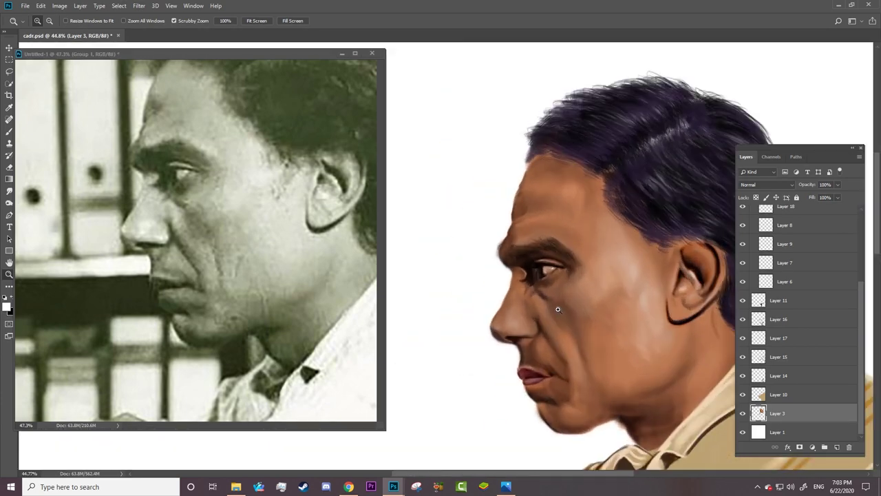
scroll(526, 269, up, 1)
scroll(579, 273, up, 2)
scroll(580, 273, up, 1)
key(e)
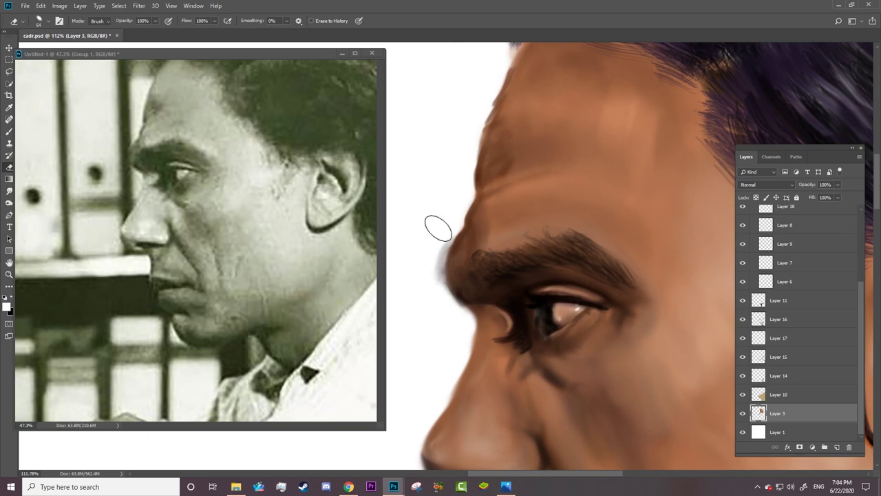
key(z)
scroll(418, 305, down, 3)
scroll(418, 305, up, 3)
alt+click(742, 413)
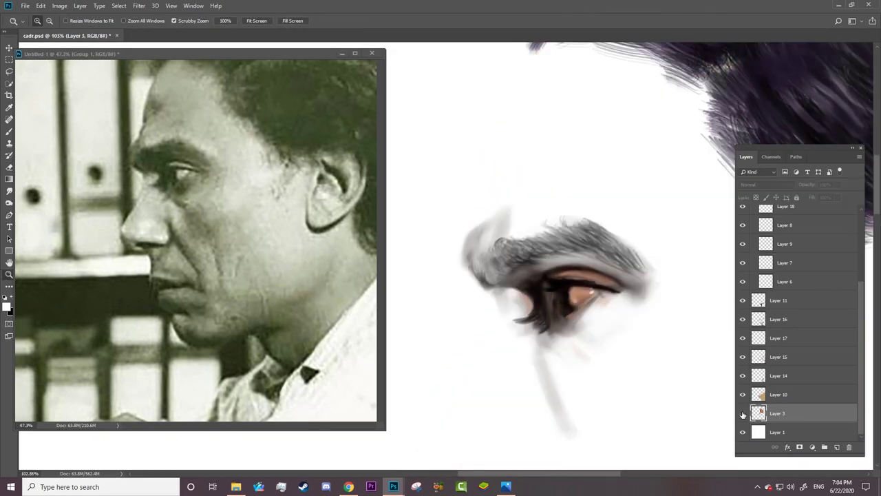
scroll(762, 375, up, 2)
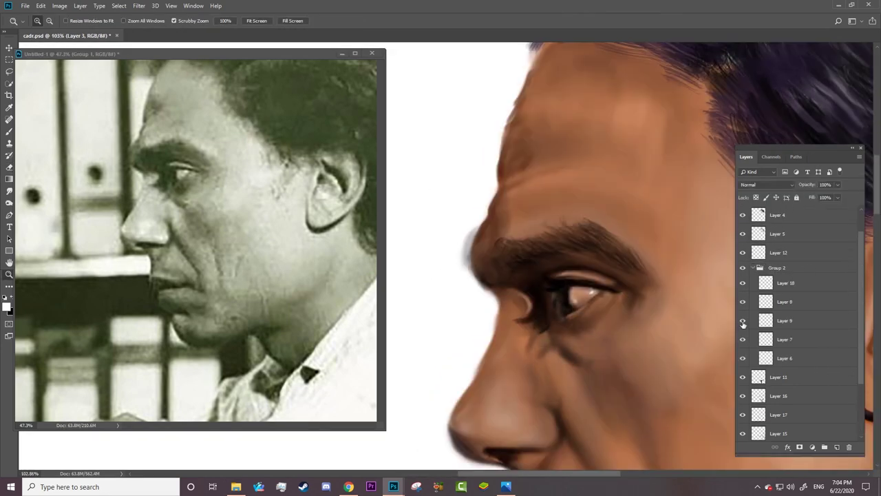
Step: Erase the grey smudge near the brow on Layer 9 and bring up the wider reference photo
click(784, 320)
key(e)
drag(462, 227, 475, 275)
key(z)
scroll(473, 227, down, 4)
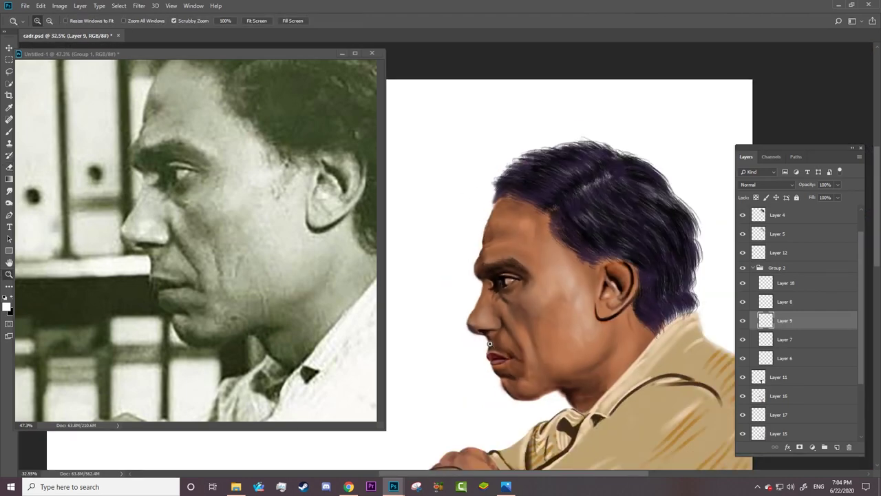
scroll(571, 246, up, 1)
scroll(572, 247, up, 1)
scroll(572, 246, up, 1)
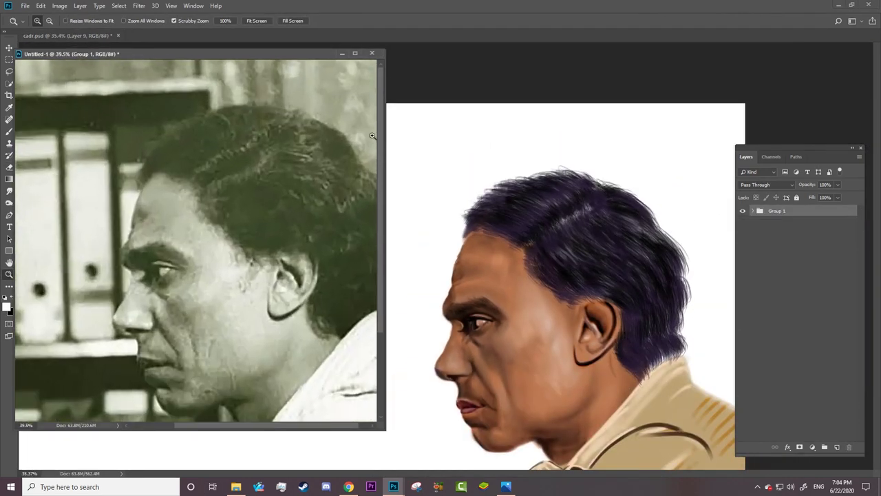
click(571, 247)
Step: Recolour the hair on Layer 4 with Color Balance, then Levels with midtones at 0.65
click(778, 244)
click(60, 5)
mouse_move(74, 30)
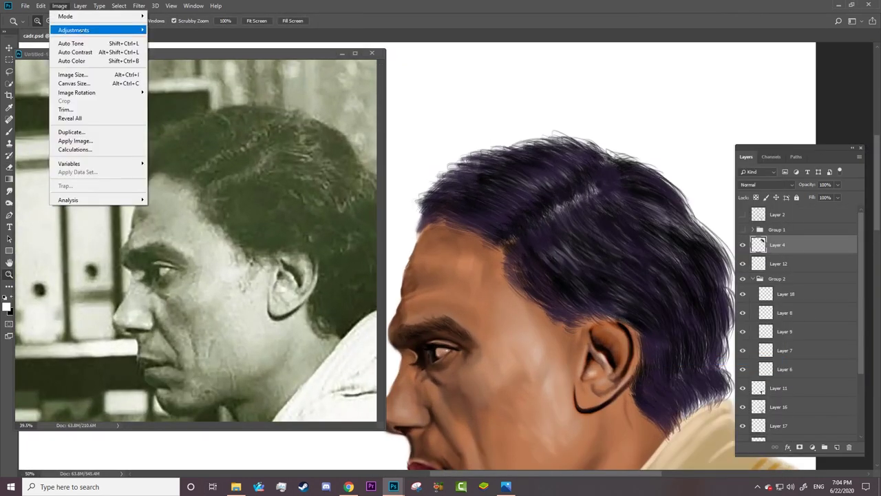
click(186, 121)
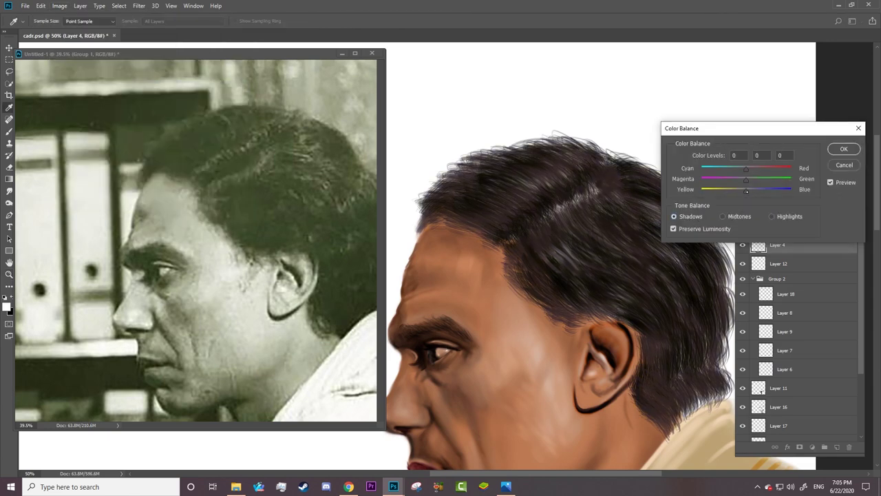
key(Return)
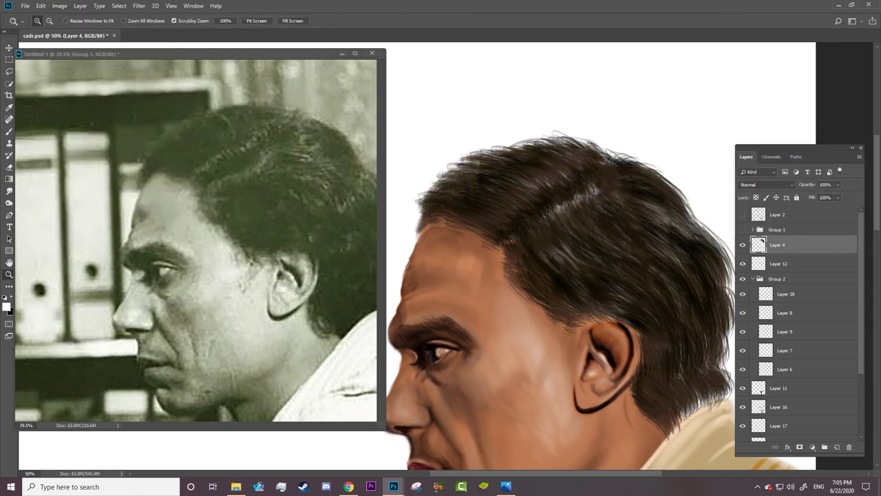
click(59, 6)
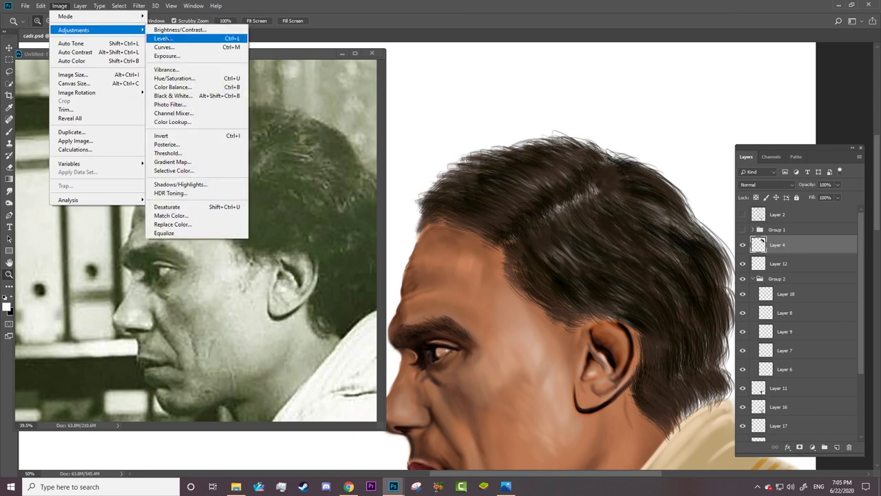
click(275, 37)
drag(232, 208, 249, 208)
key(Return)
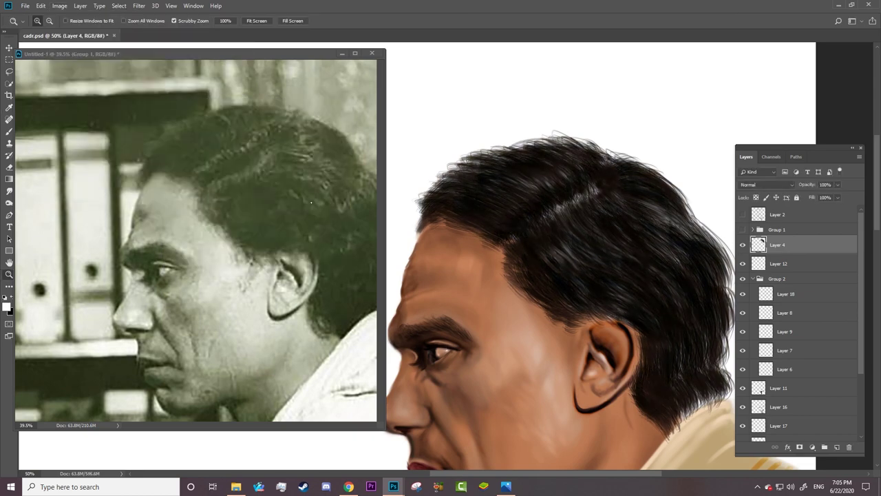
Step: Darken the forehead hairline with a black Mixer Brush stroke and show the reference photo
right_click(9, 132)
click(49, 159)
key(x)
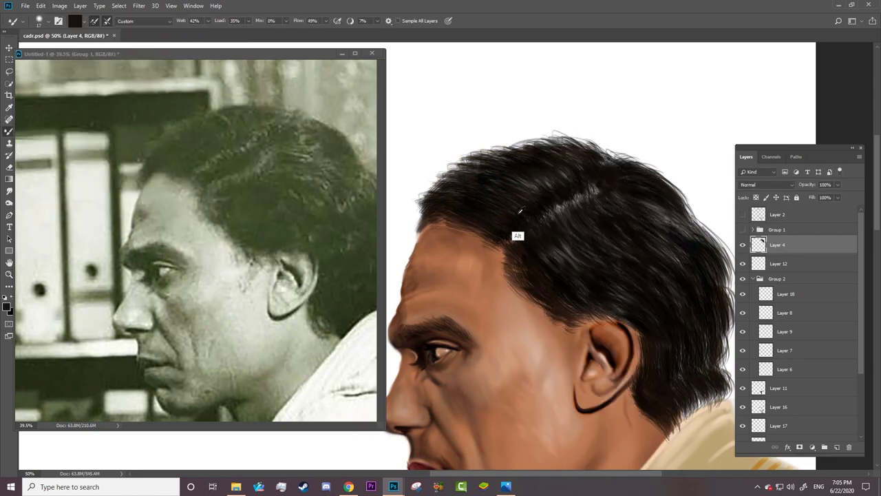
drag(454, 220, 422, 229)
key(ctrl+comma)
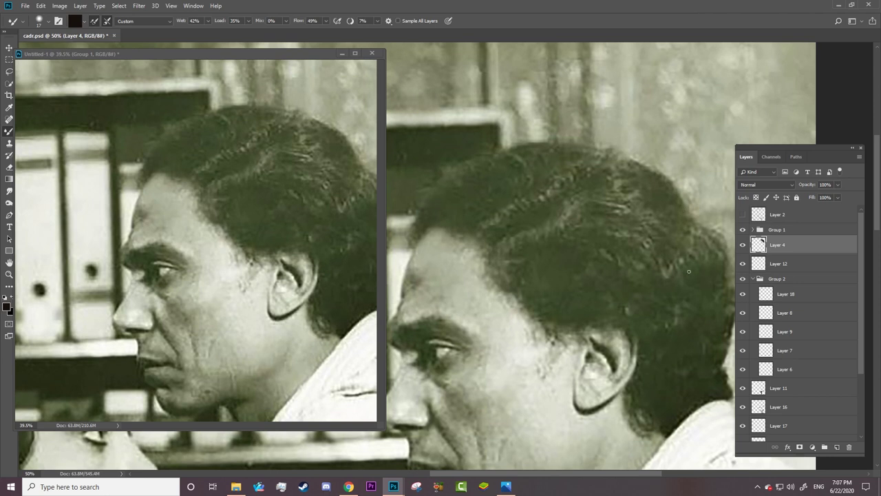
Step: Hide the Group 1 reference, then paint dark strands above the ear and along the hair's right edge
drag(494, 475, 522, 475)
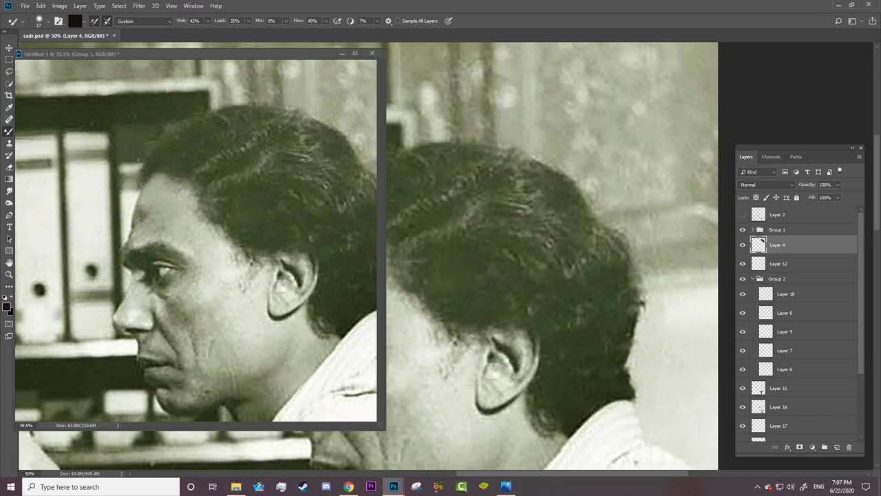
click(742, 229)
mouse_move(448, 316)
mouse_down()
mouse_move(468, 330)
mouse_move(512, 329)
mouse_move(476, 318)
mouse_move(473, 332)
mouse_up()
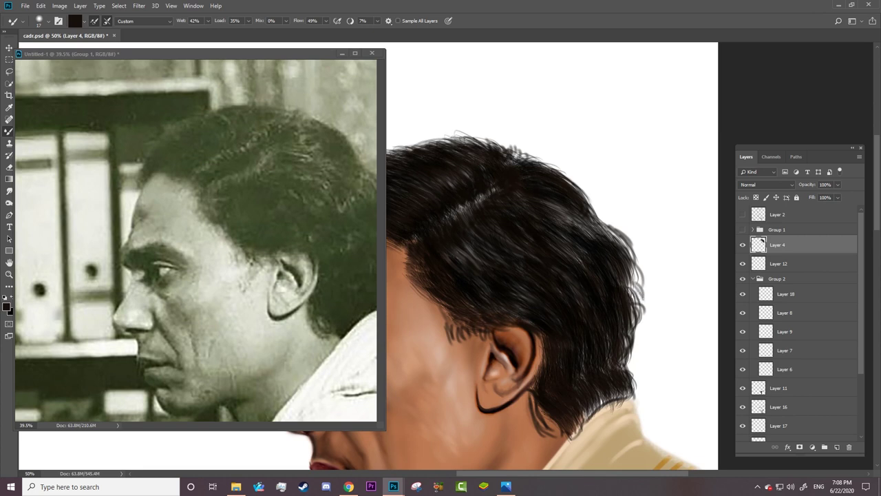
drag(642, 283, 627, 304)
drag(643, 265, 631, 294)
drag(640, 271, 632, 324)
Step: Add dark strands to the upper hair, above and below the ear, and along the lower edge near the neck
drag(633, 227, 603, 257)
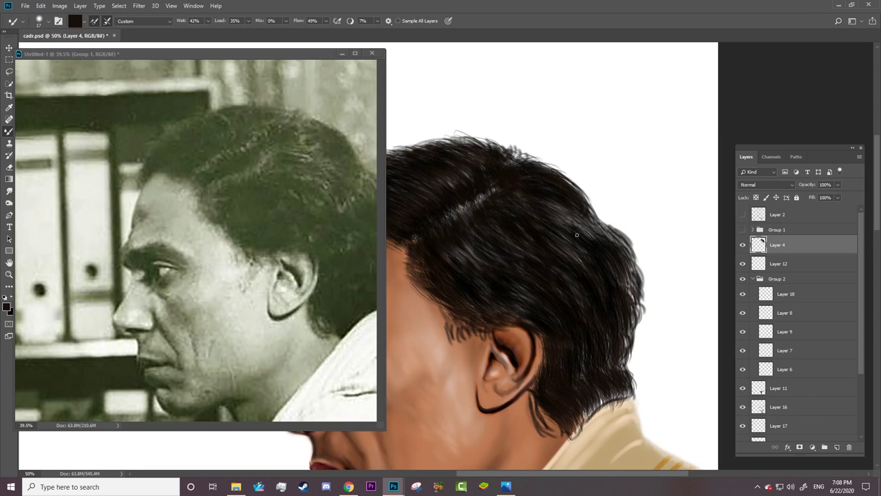
drag(571, 202, 557, 224)
drag(438, 300, 471, 338)
drag(530, 383, 540, 420)
drag(577, 438, 603, 396)
drag(629, 401, 621, 392)
drag(552, 472, 527, 473)
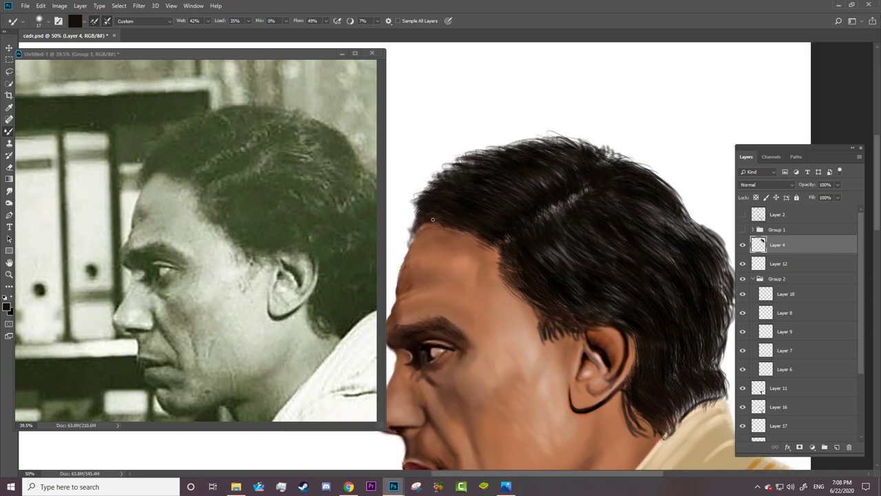
Step: Paint strands along the top and upper-right hair edge, down toward the neck, near the sideburn and behind the ear
drag(446, 176, 494, 157)
drag(501, 150, 523, 145)
drag(608, 150, 641, 166)
mouse_move(643, 208)
mouse_down()
mouse_move(693, 230)
mouse_move(723, 303)
mouse_up()
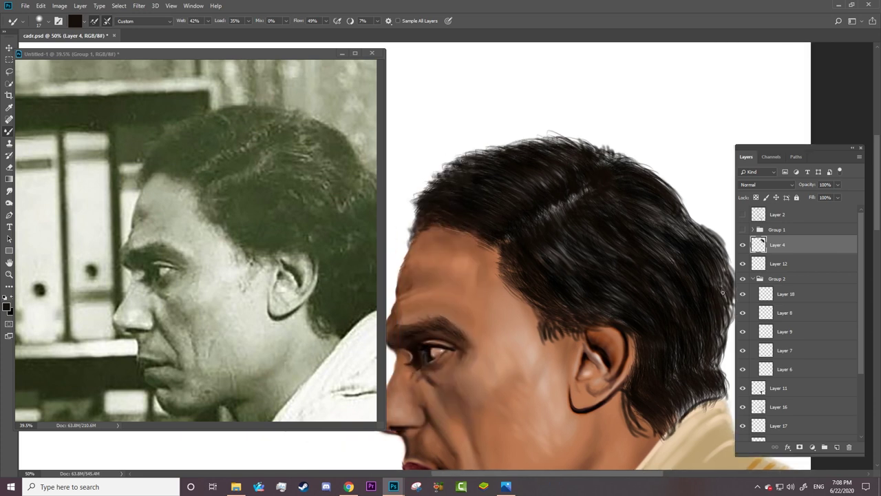
drag(730, 265, 720, 314)
drag(533, 304, 537, 322)
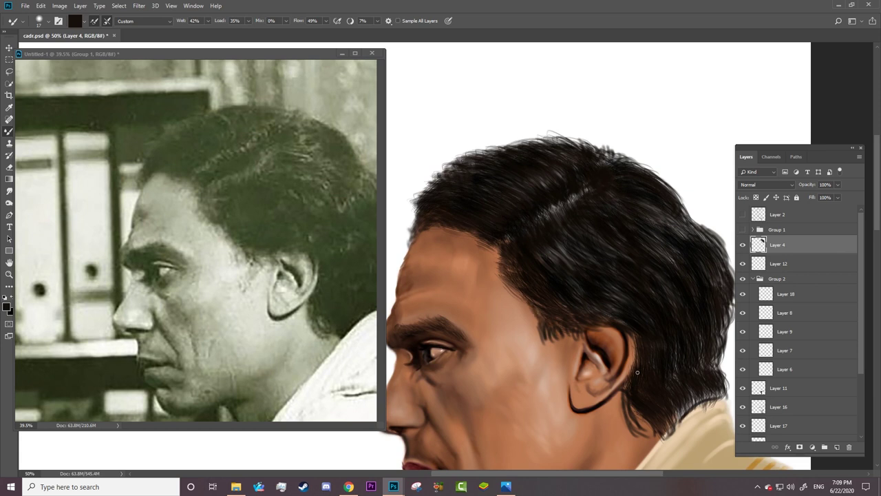
mouse_move(632, 337)
mouse_down()
mouse_move(638, 366)
mouse_move(629, 373)
mouse_up()
Step: Smudge the hair above the ear and along the right edge with a 62% strength, size 78 Smudge brush
click(9, 191)
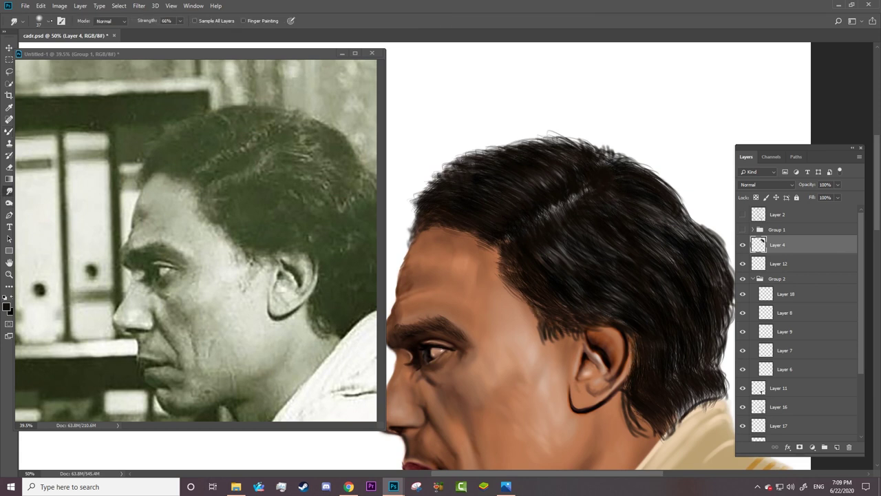
click(61, 21)
drag(150, 22, 124, 22)
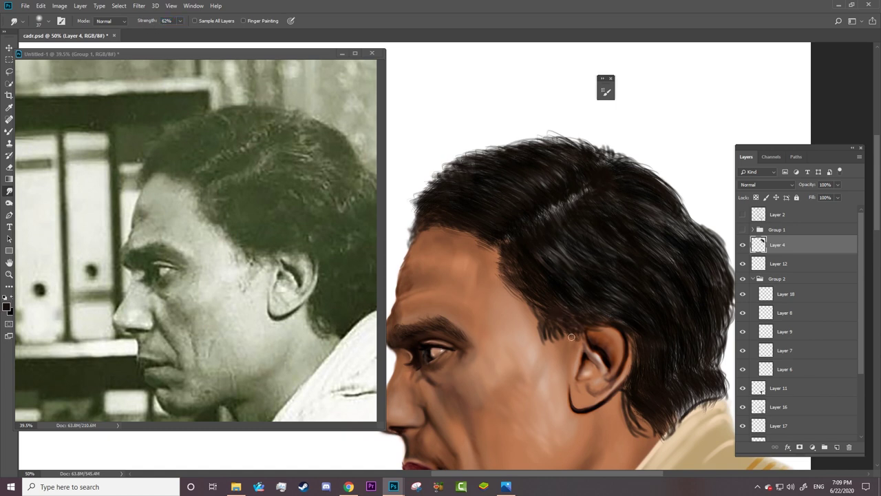
drag(571, 328, 550, 341)
right_click(652, 375)
double_click(702, 234)
drag(711, 395, 716, 356)
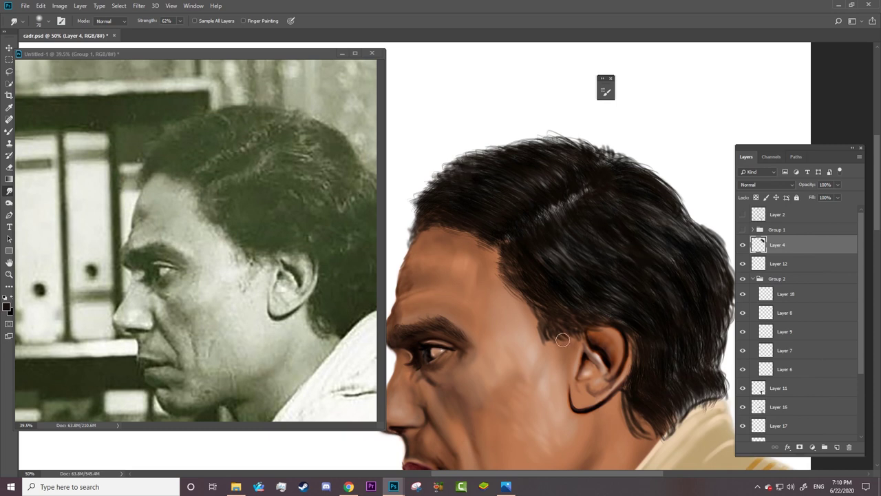
Step: Switch to the Burn tool with its range set to Shadows
click(9, 203)
click(45, 211)
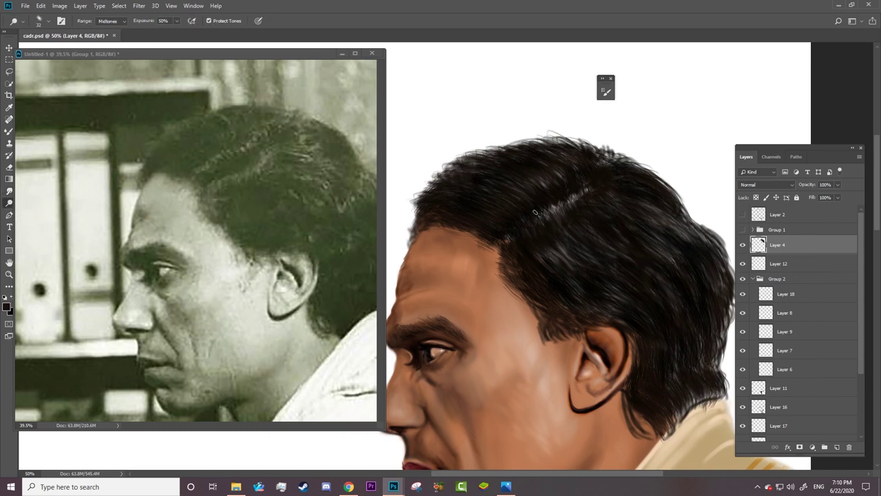
click(110, 20)
click(109, 23)
right_click(614, 178)
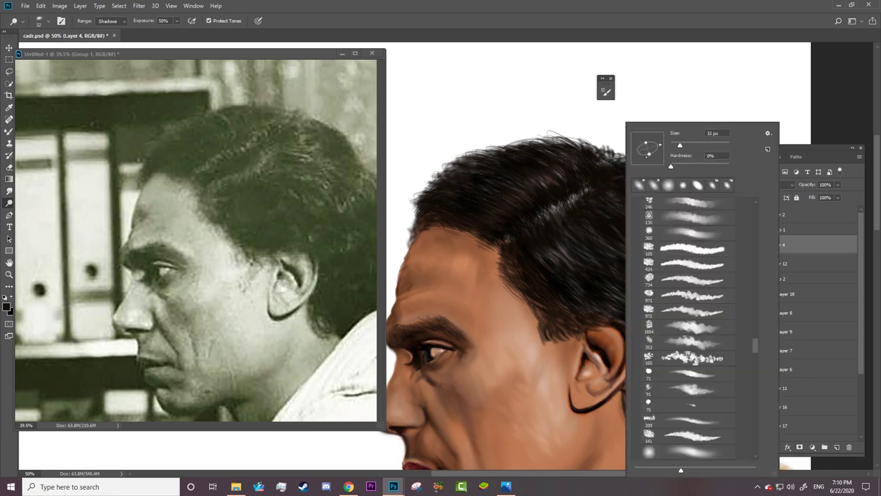
key(Escape)
Step: Zoom the Untitled-1 reference window onto the man's face
key(z)
drag(33, 147, 114, 226)
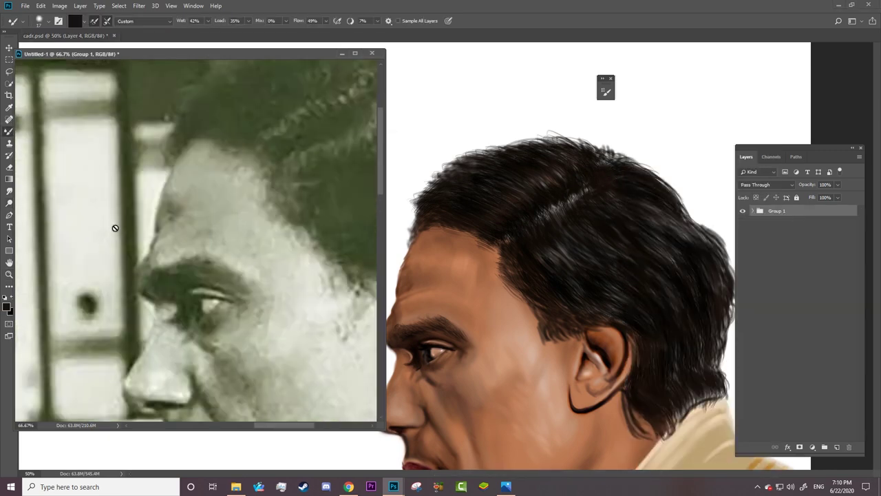
mouse_move(211, 245)
mouse_down()
mouse_move(181, 262)
mouse_move(227, 261)
mouse_up()
Step: Compare with the reference photo, then paint bright strands along the hair parting with the Mixer Brush
key(b)
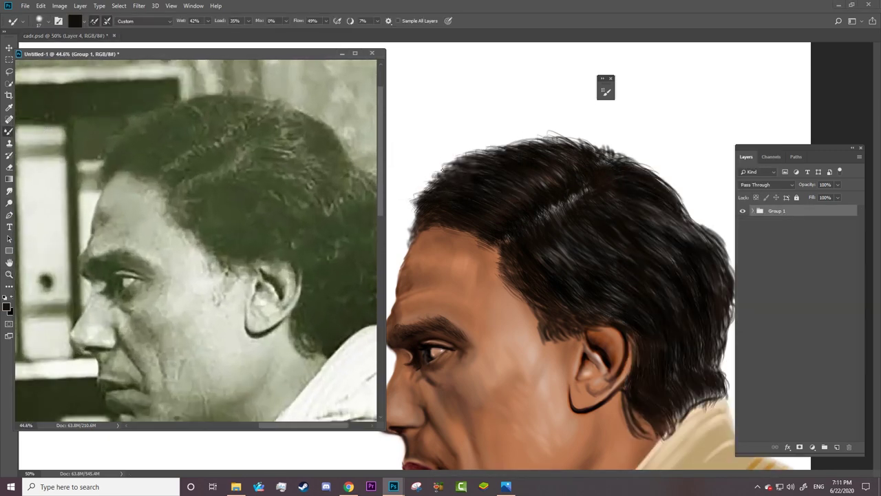
click(610, 197)
click(742, 229)
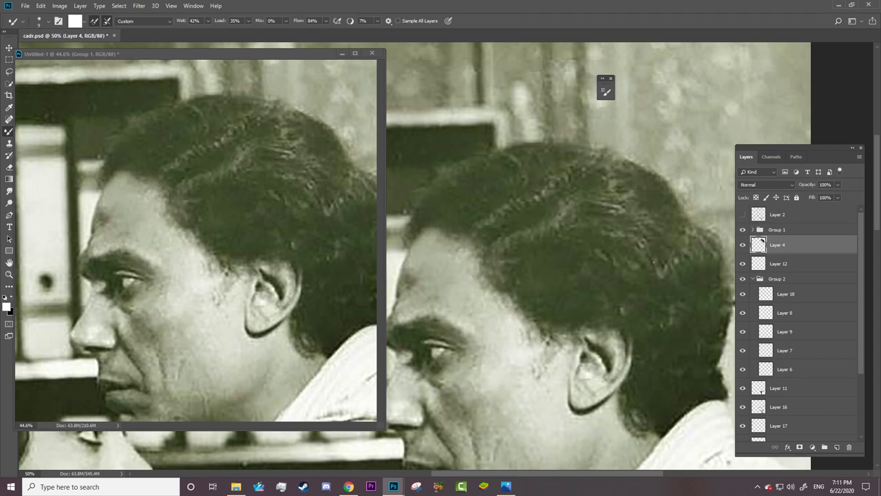
click(742, 230)
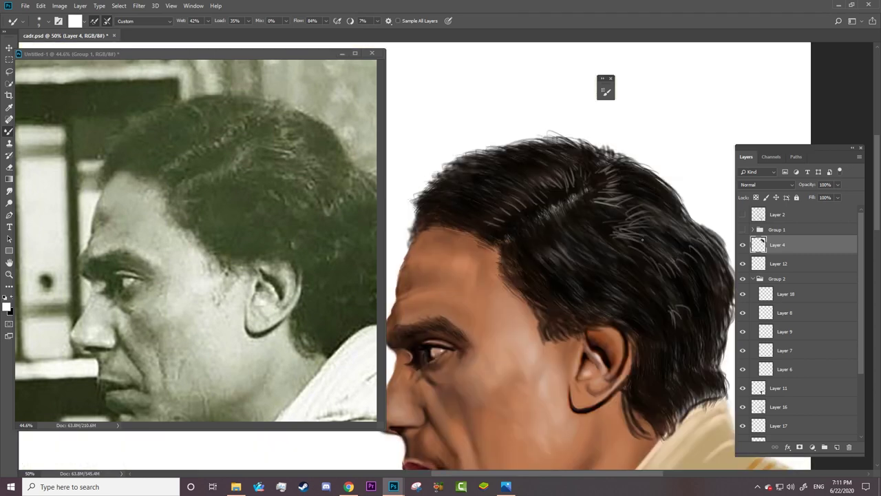
drag(512, 213, 612, 185)
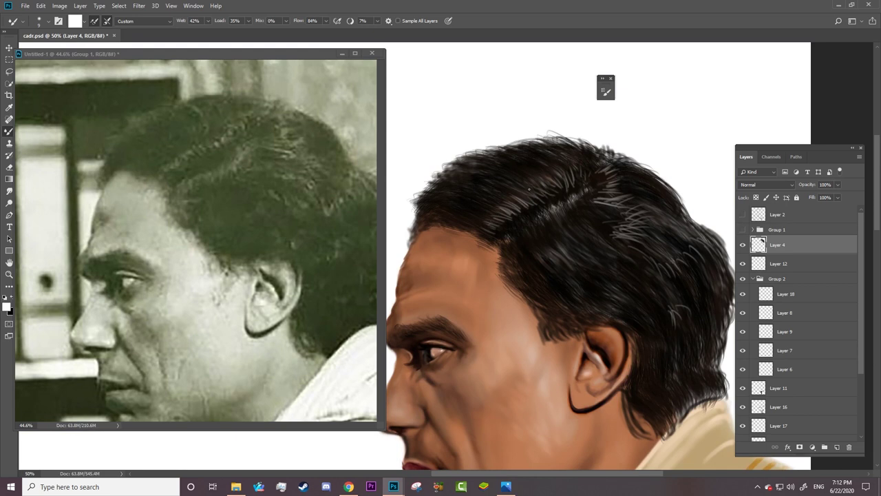
Step: Brighten the parting strands with Color Dodge, then blend them using the Mixer Brush at 100% Mix
key(shift+b)
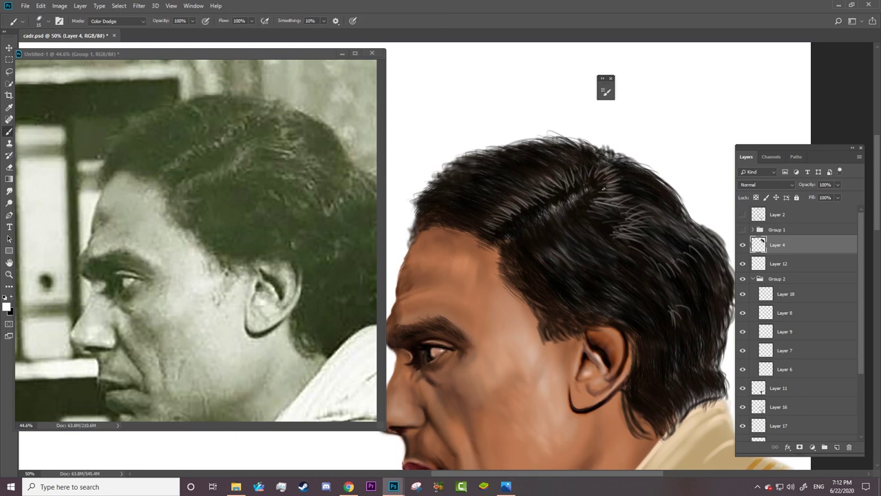
drag(606, 188, 601, 178)
key(shift+b)
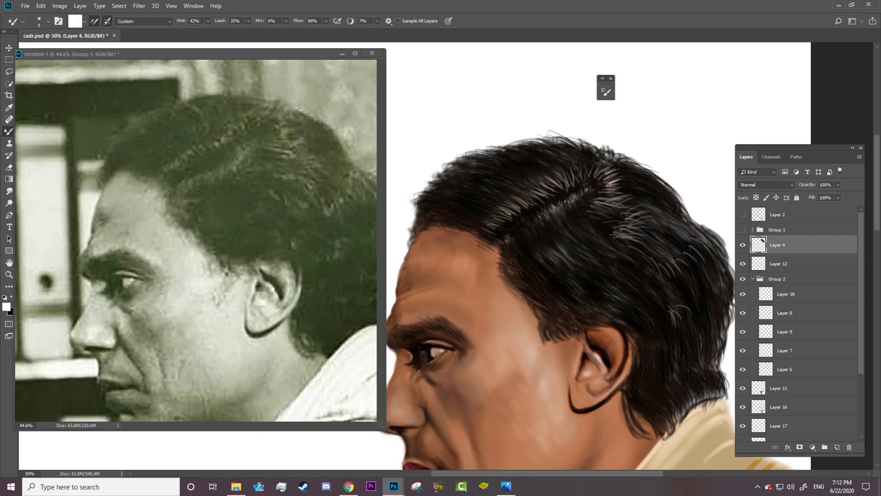
click(287, 21)
text(100)
key(Return)
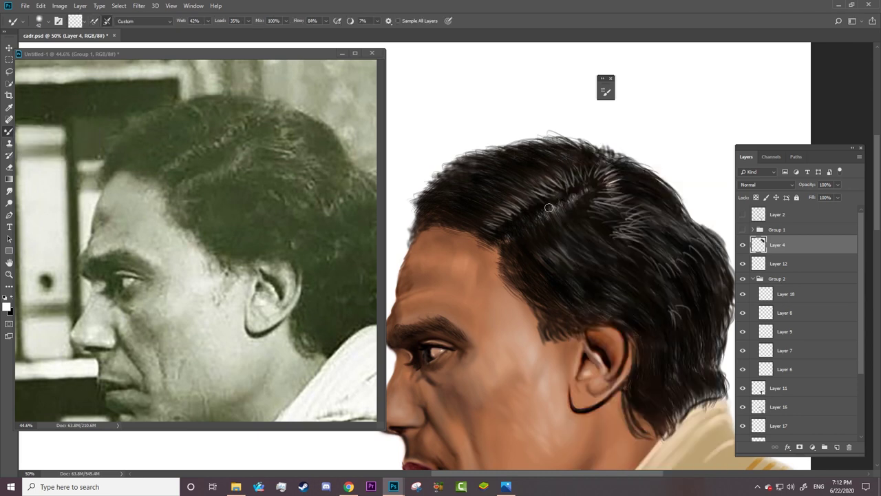
mouse_move(568, 179)
mouse_down()
mouse_move(599, 181)
mouse_move(584, 207)
mouse_move(623, 222)
mouse_move(623, 239)
mouse_move(661, 265)
mouse_move(664, 255)
mouse_up()
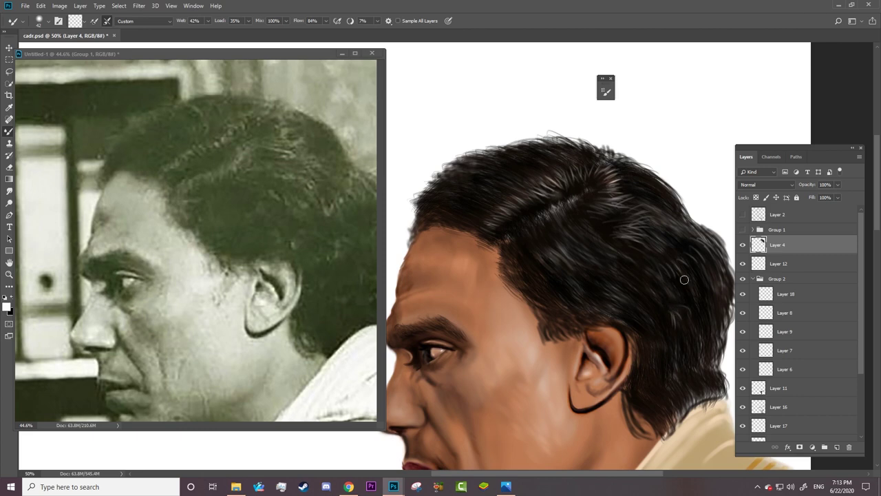
Step: Switch to the Eraser and adjust the zoom on the hair
key(e)
scroll(558, 205, up, 2)
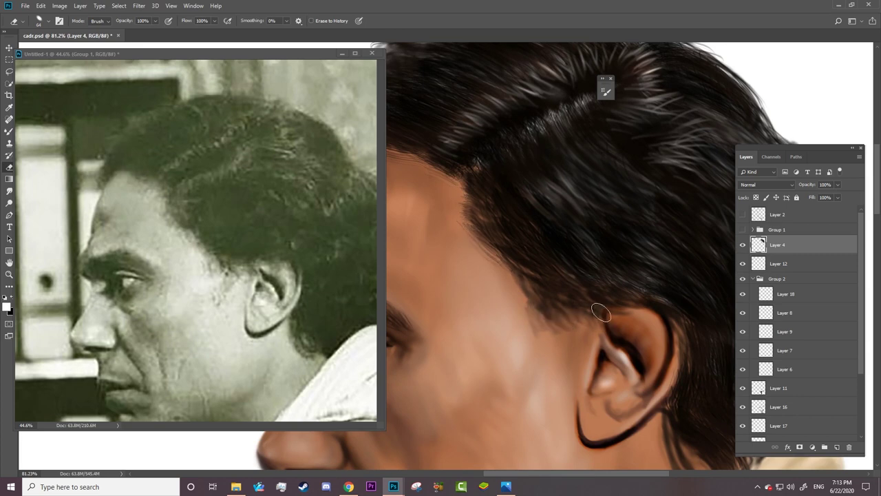
scroll(622, 324, down, 3)
scroll(558, 249, up, 3)
key(z)
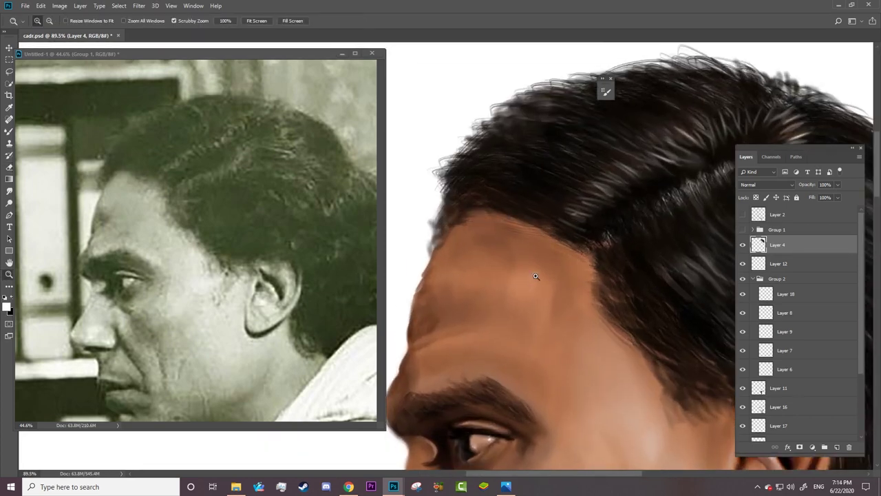
scroll(571, 276, down, 5)
scroll(582, 292, up, 3)
scroll(582, 292, up, 3)
Step: Add a new Layer 19 with a Mixer Brush preset enlarged to 34 px
key(b)
right_click(557, 289)
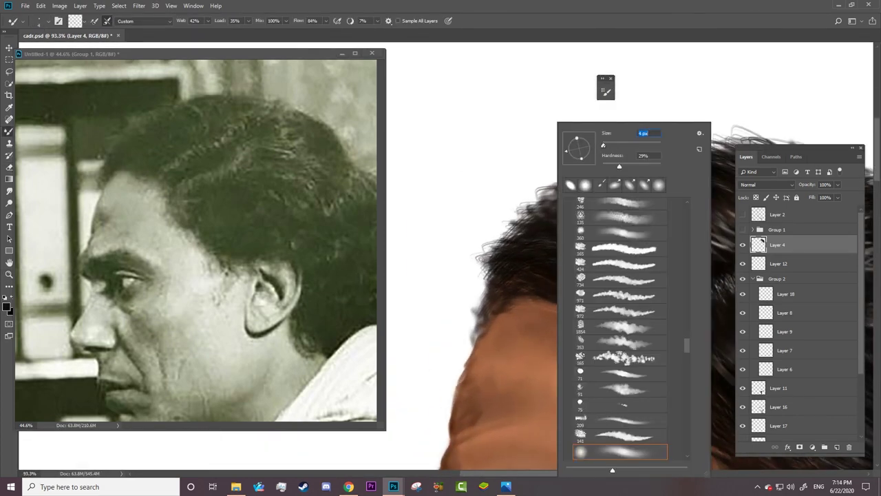
scroll(647, 402, down, 2)
scroll(647, 401, down, 2)
click(647, 395)
key(ctrl+v)
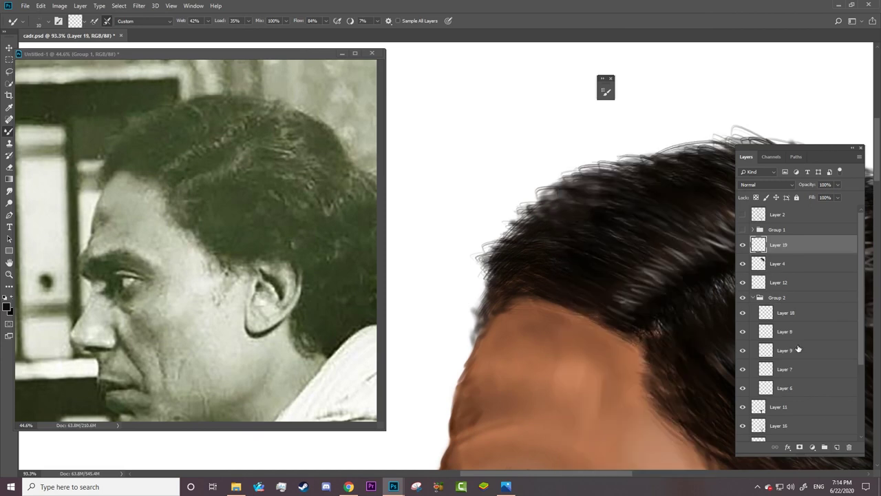
right_click(527, 276)
drag(573, 145, 579, 145)
click(474, 338)
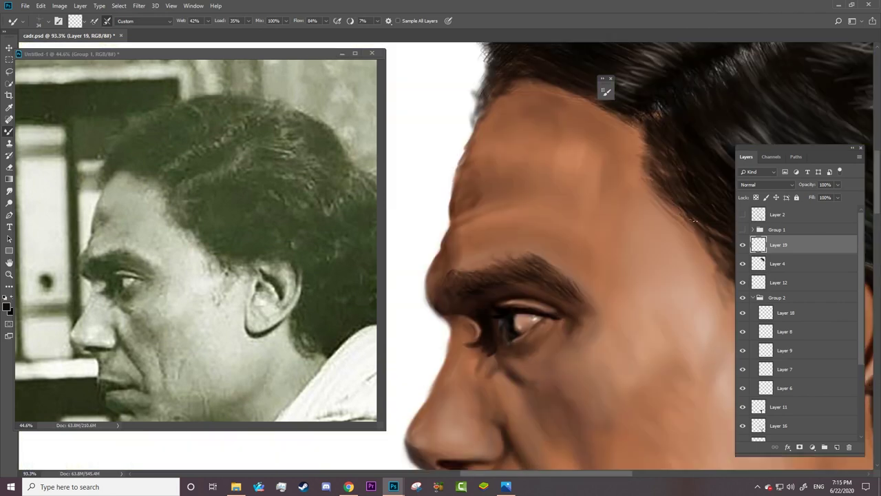
Step: Load pure black paint with no mixing and check the hairline against the reference photo
key(shift+0)
key(ctrl+comma)
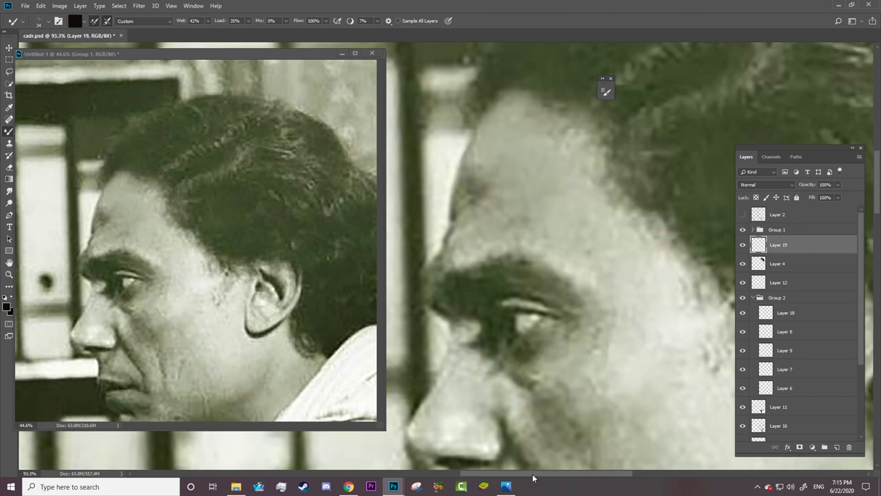
drag(532, 477, 560, 477)
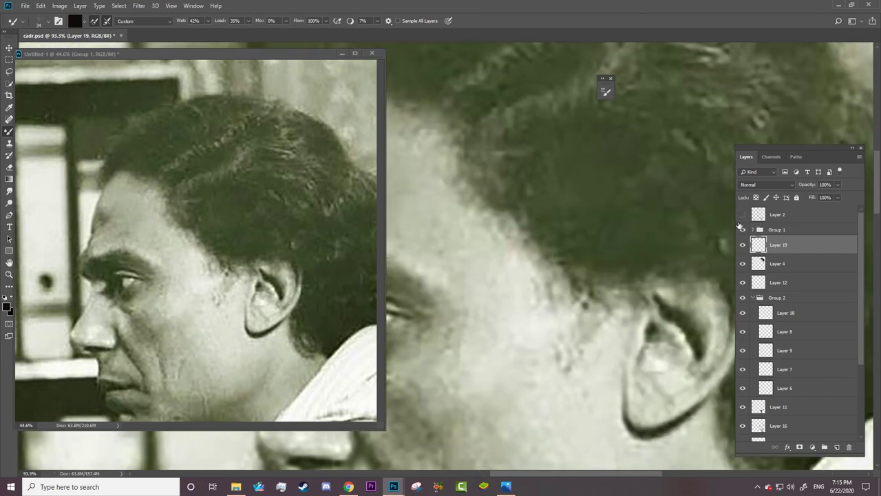
click(742, 230)
scroll(558, 297, down, 1)
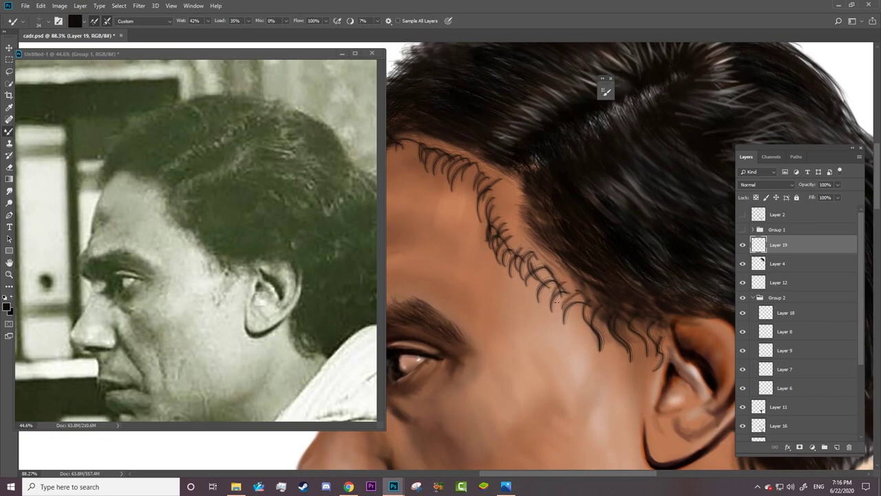
Step: Delete the hairline strokes layer and switch to a size 32 Color Dodge brush
click(849, 447)
key(Return)
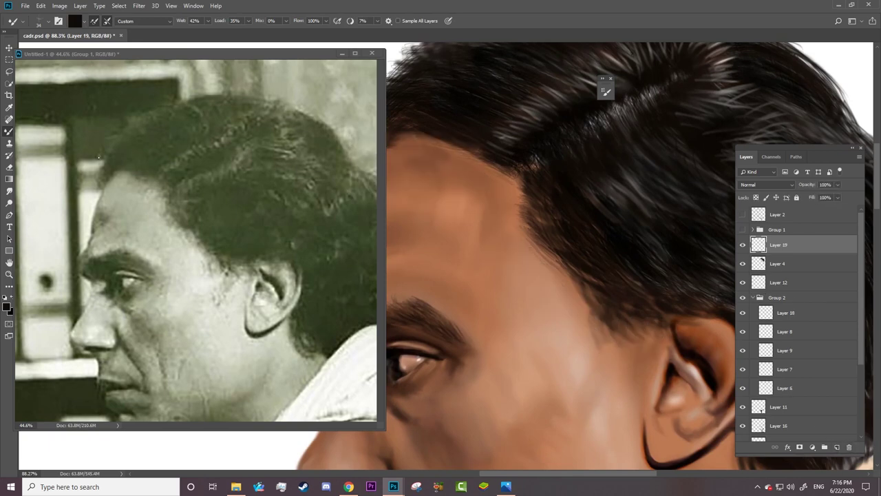
right_click(9, 131)
click(48, 130)
right_click(589, 294)
key(Return)
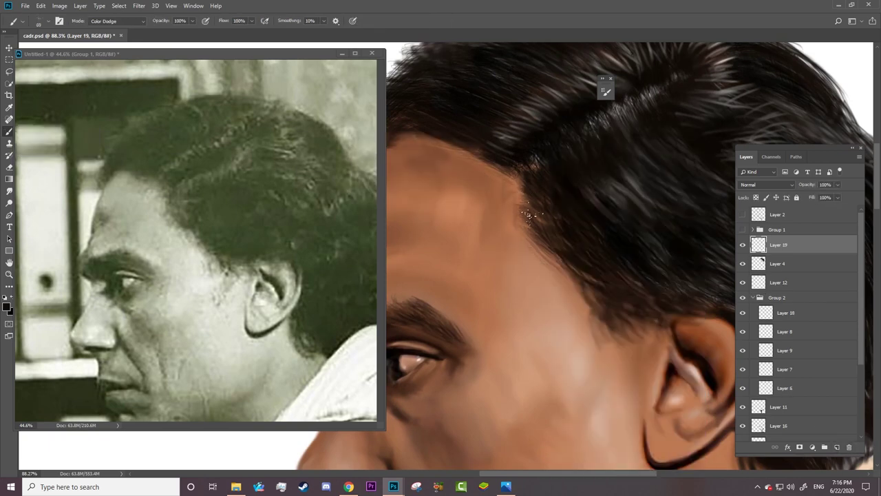
right_click(527, 217)
key(Return)
Step: Toggle the Group 1 reference photo on and off to compare it with the painting
key(ctrl+comma)
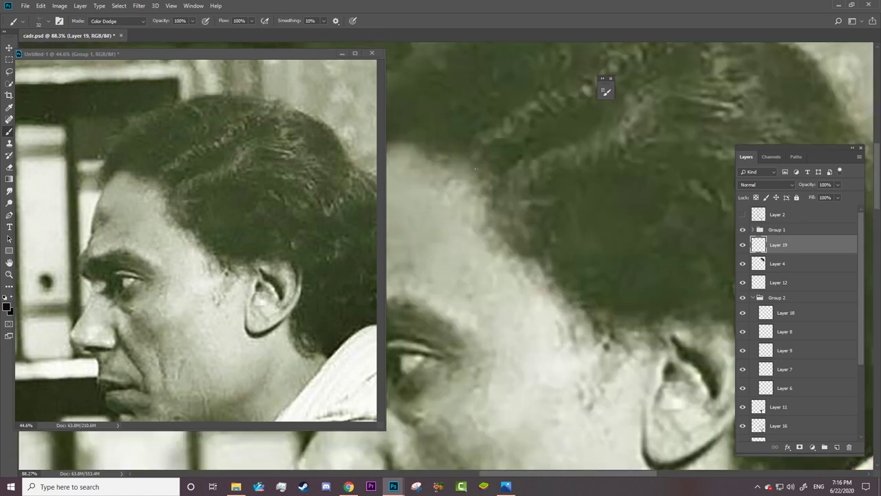
drag(520, 474, 489, 473)
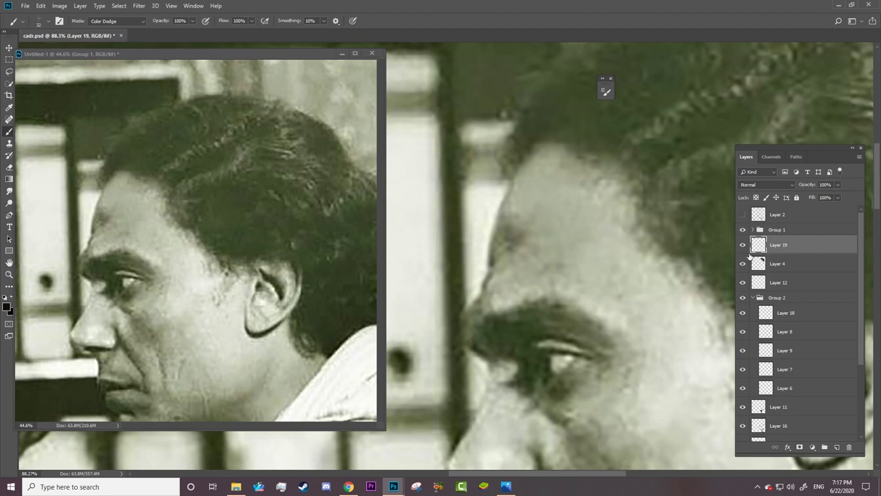
click(742, 229)
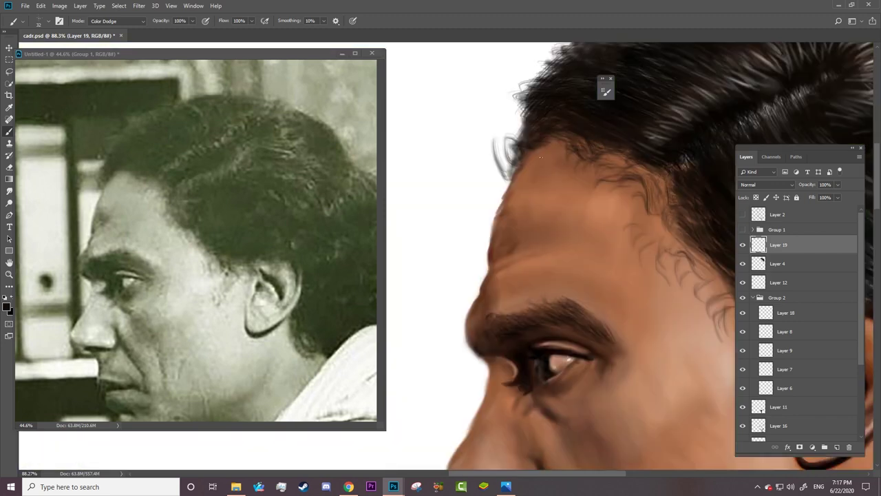
click(742, 229)
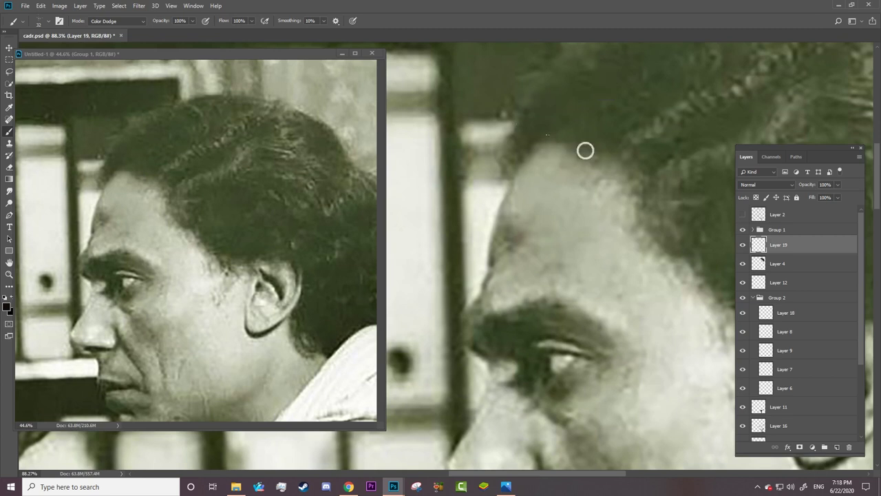
click(742, 229)
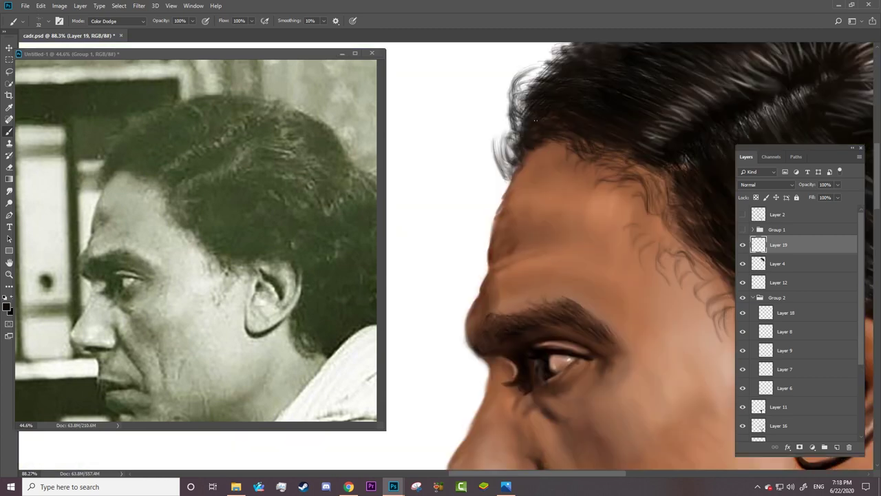
click(742, 229)
scroll(551, 196, up, 3)
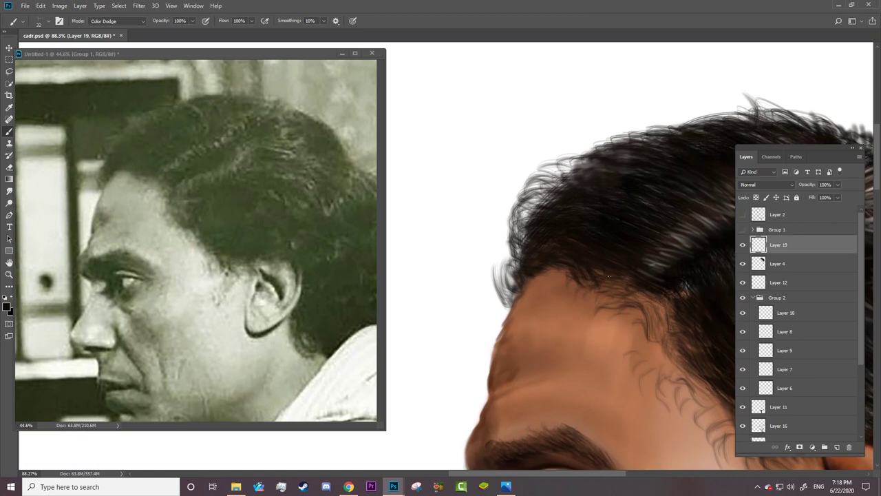
Step: Add dodge strokes to the hair near the hairline, then pick a 73 px brush tip
drag(538, 210, 552, 185)
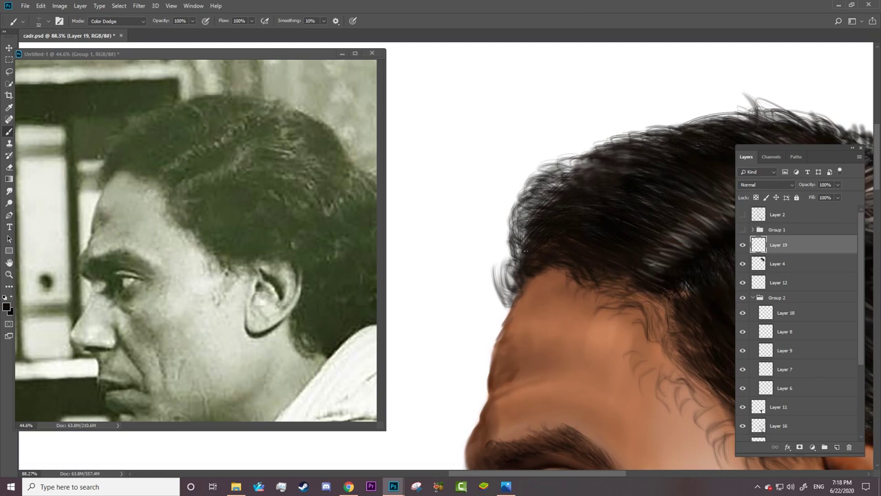
right_click(570, 207)
click(605, 207)
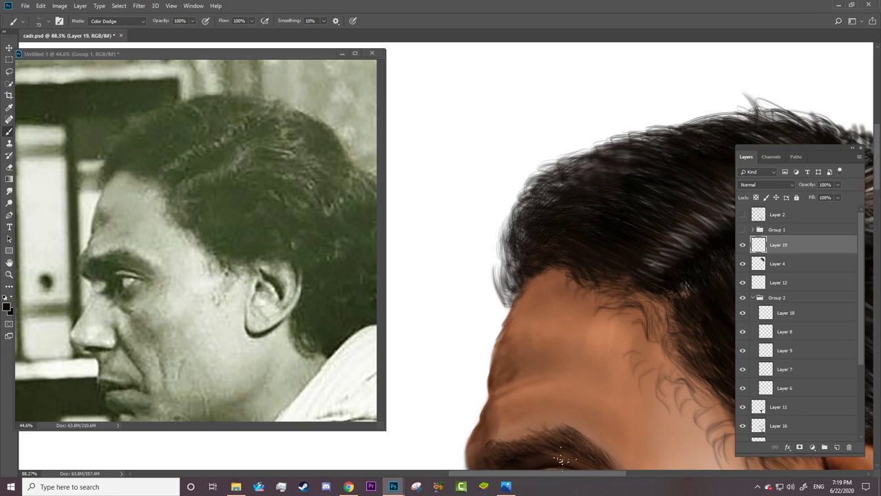
Step: Paint dark strands along the hair's right edge in cadr.psd and save the file
scroll(561, 459, down, 3)
scroll(456, 207, up, 3)
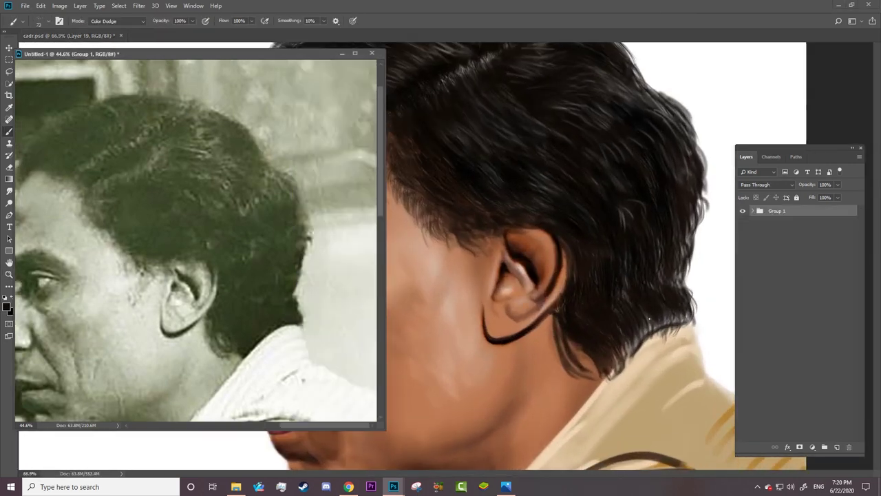
click(677, 311)
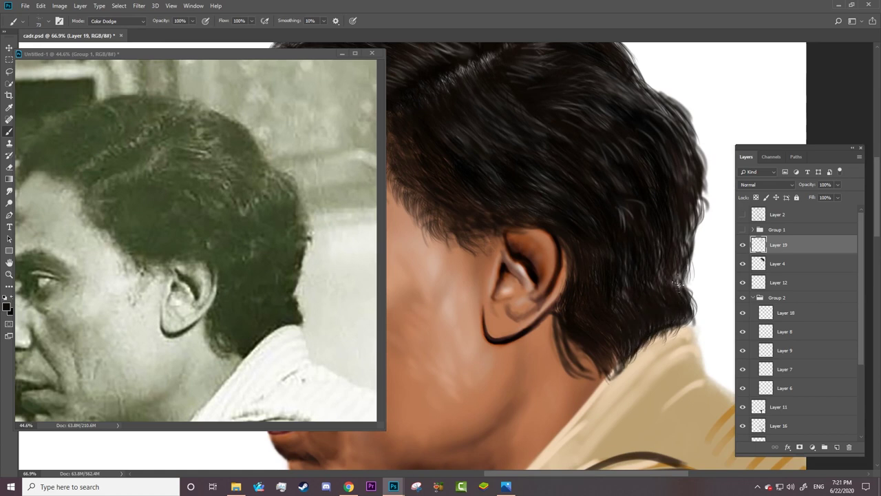
drag(674, 283, 696, 218)
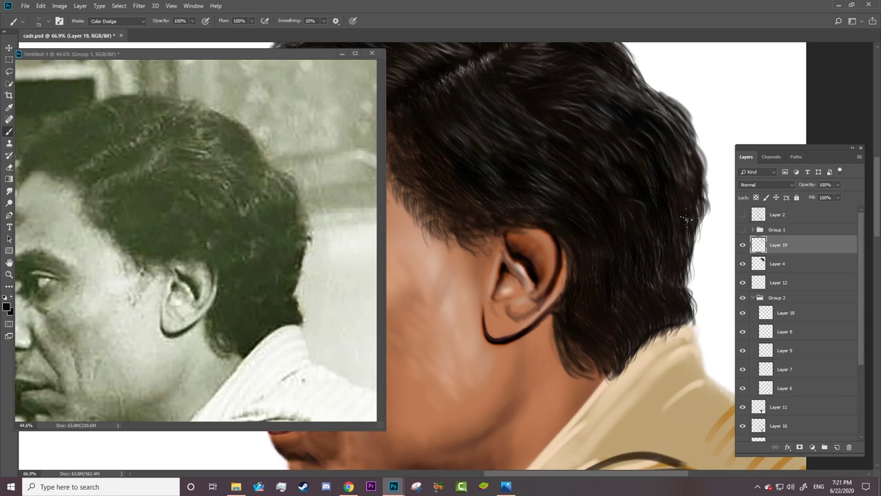
key(ctrl+minus)
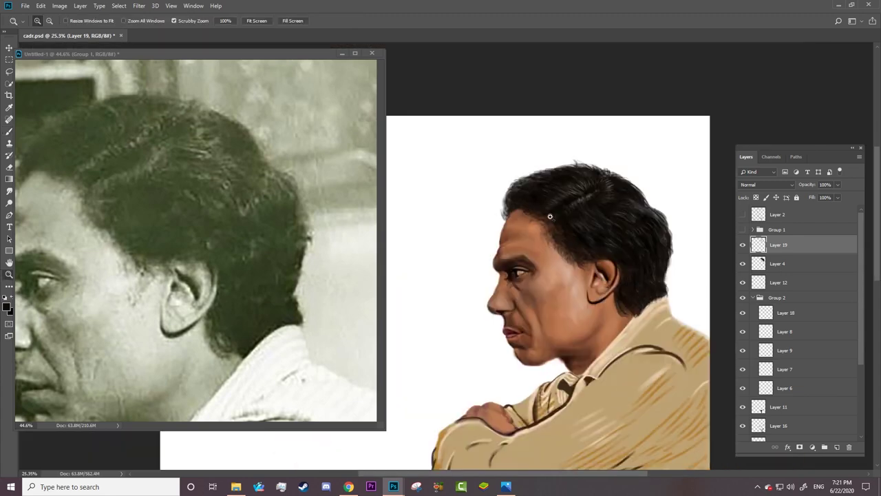
key(ctrl+s)
Step: Zoom the reference photo out to the whole face and the canvas in on the man's eye
key(z)
click(254, 282)
drag(254, 282, 227, 282)
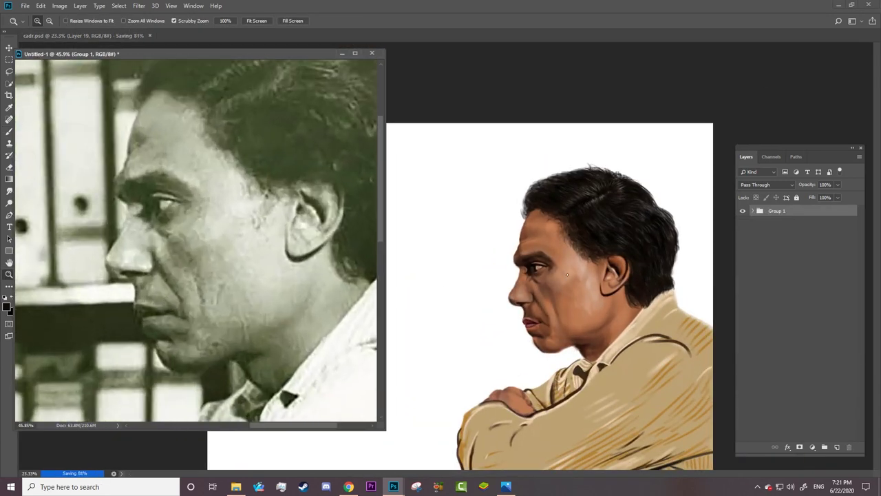
click(525, 263)
drag(525, 263, 551, 289)
scroll(798, 344, down, 3)
Step: Select Layer 3 and set a 29 px skin-brown brush to Normal mode
click(778, 414)
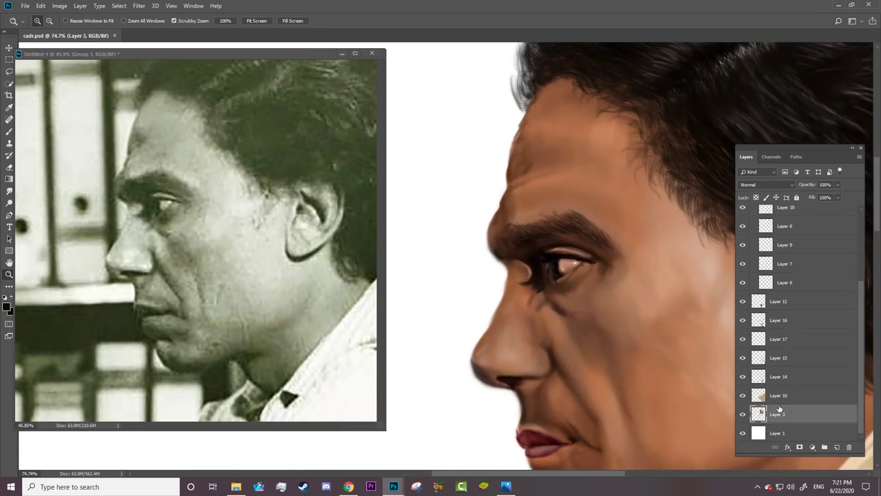
click(742, 414)
key(b)
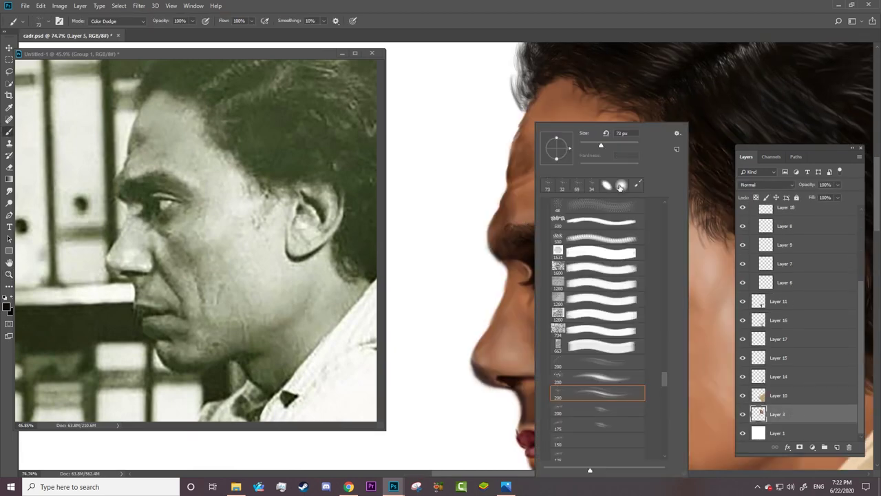
alt+click(494, 239)
click(116, 20)
click(104, 24)
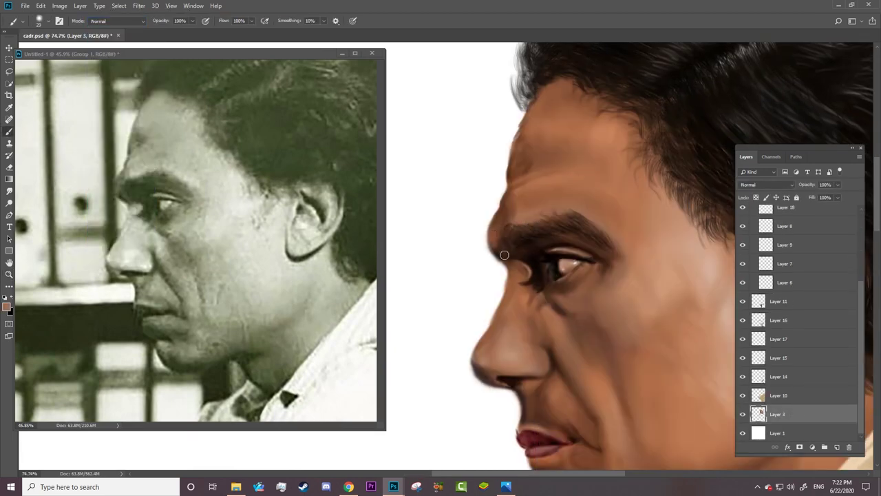
Step: Group the man's painting layers into Group 3 and show the reference photo group again
key(z)
scroll(530, 294, down, 5)
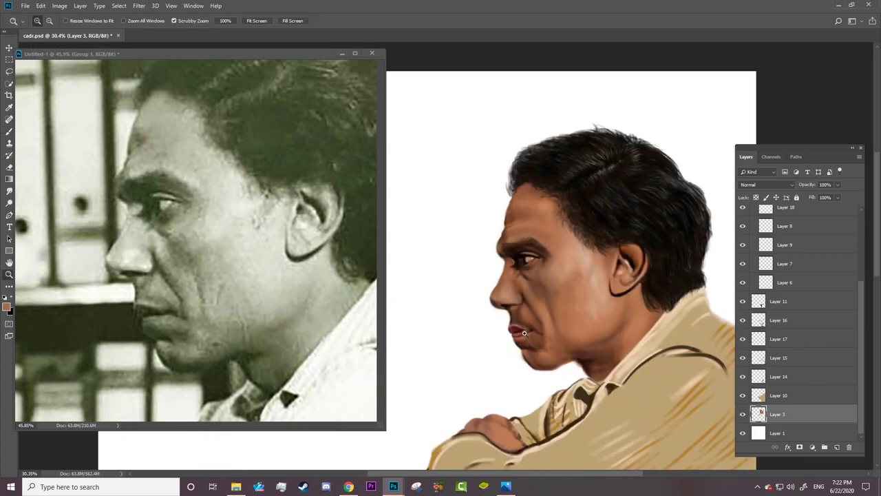
scroll(530, 336, down, 3)
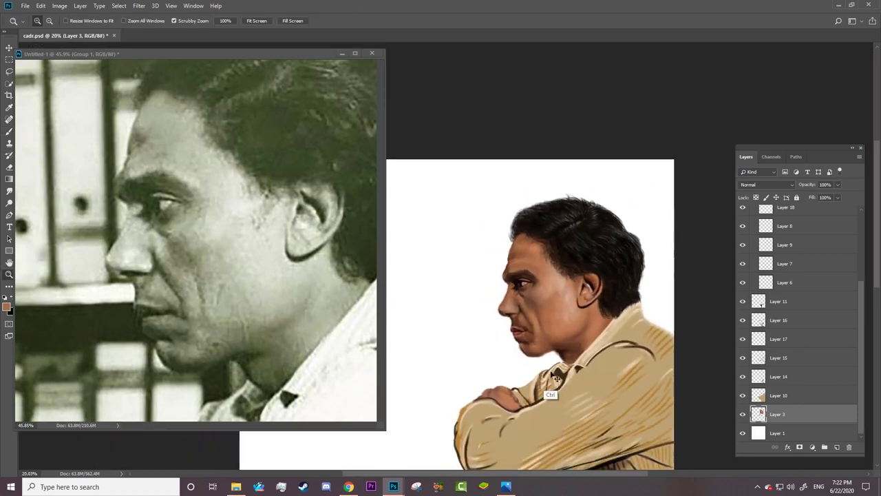
scroll(530, 336, down, 2)
scroll(530, 336, up, 2)
scroll(840, 276, up, 3)
shift+click(784, 244)
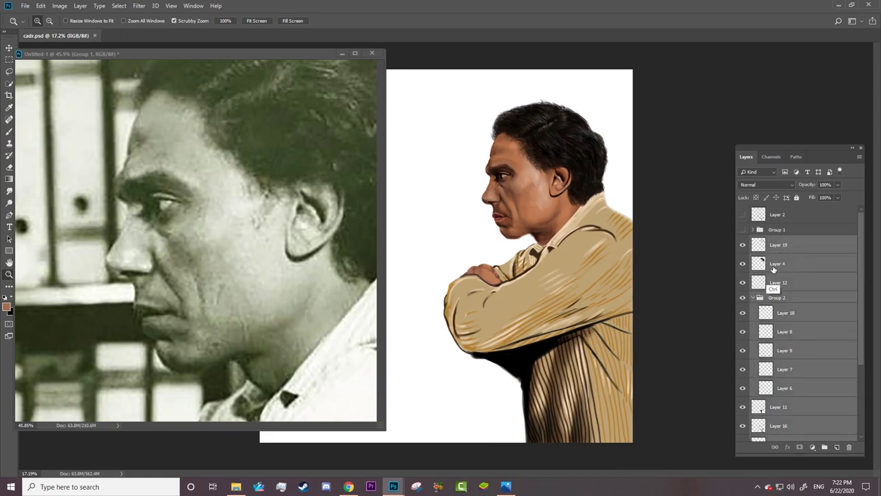
key(ctrl+g)
click(742, 229)
scroll(452, 475, up, 2)
Step: Bring the woman's face into view and toggle the reference photo group to compare it with the sketch
drag(452, 474, 358, 475)
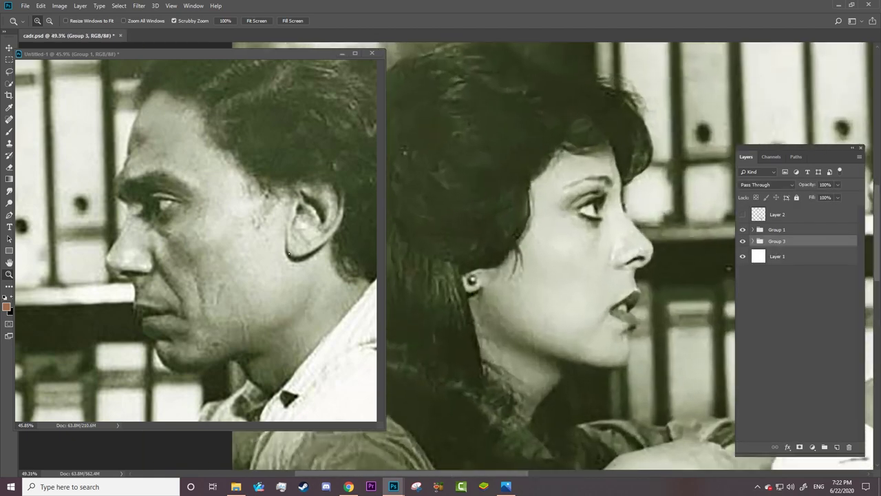
scroll(199, 241, left, 5)
scroll(523, 241, up, 3)
click(742, 229)
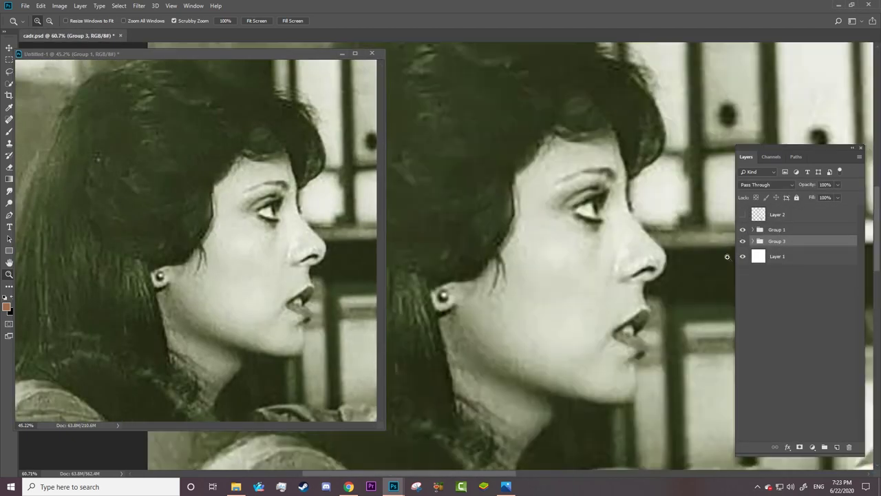
click(753, 229)
click(742, 245)
key(b)
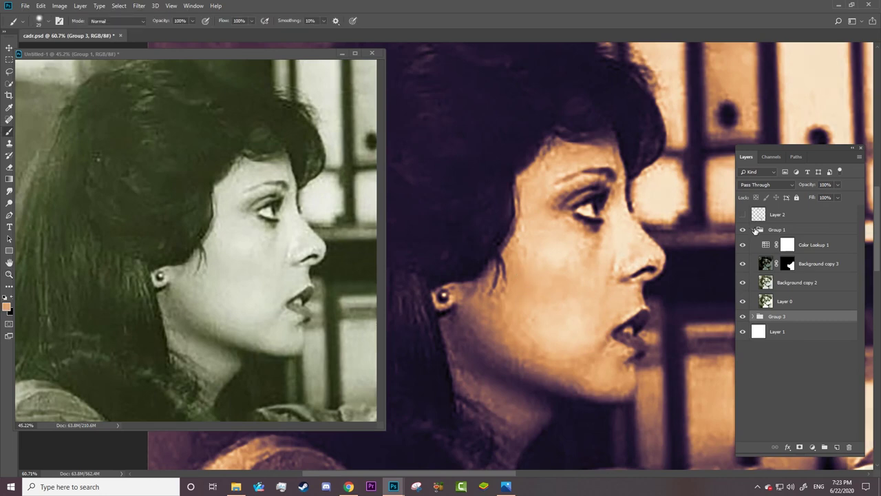
click(755, 229)
Step: On new Layer 20, block in orange skin tone over the woman's face and adjust brush hardness
click(837, 447)
key(F5)
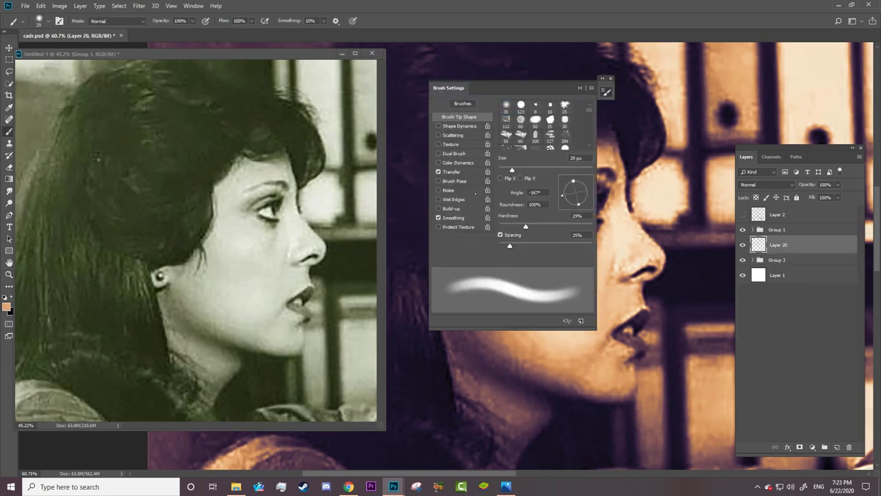
click(604, 80)
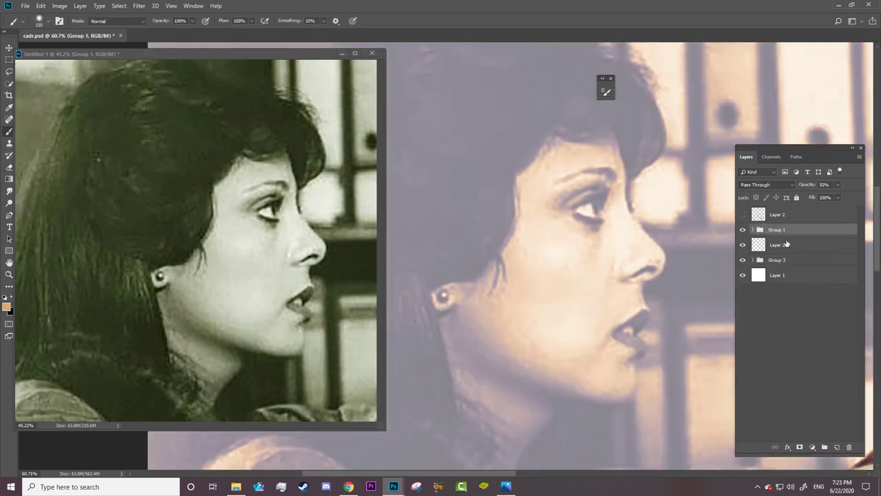
mouse_move(575, 207)
mouse_down()
mouse_move(590, 295)
mouse_move(568, 130)
mouse_move(617, 206)
mouse_move(448, 289)
mouse_move(658, 255)
mouse_up()
scroll(659, 256, up, 2)
right_click(551, 208)
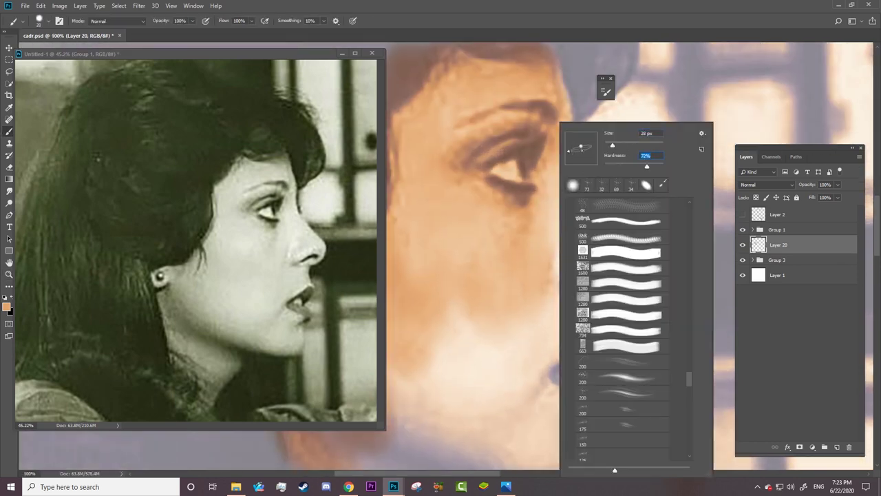
key(Return)
Step: Paint skin tone along the forehead, nose, lower lip, chin and jawline
drag(564, 106, 604, 223)
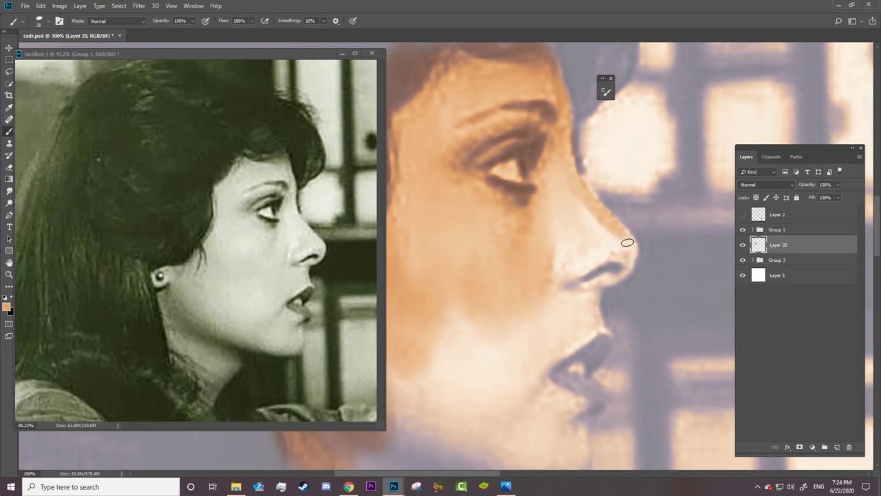
drag(604, 285, 611, 259)
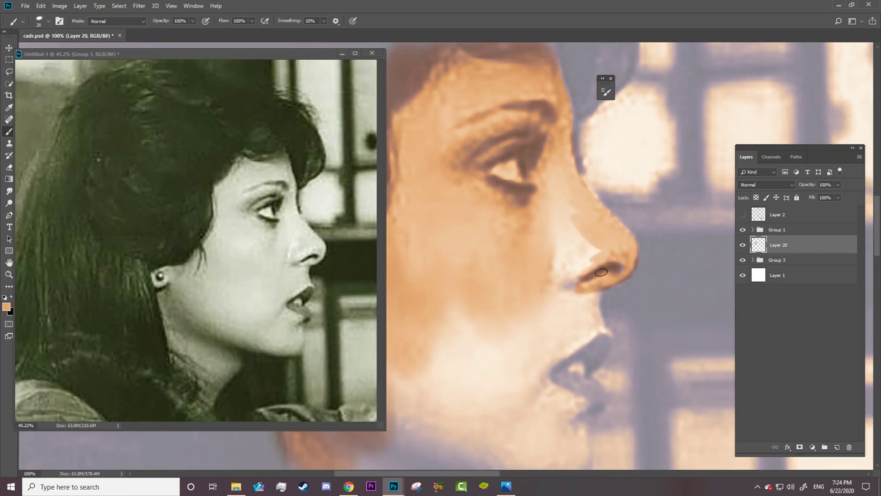
scroll(619, 275, down, 3)
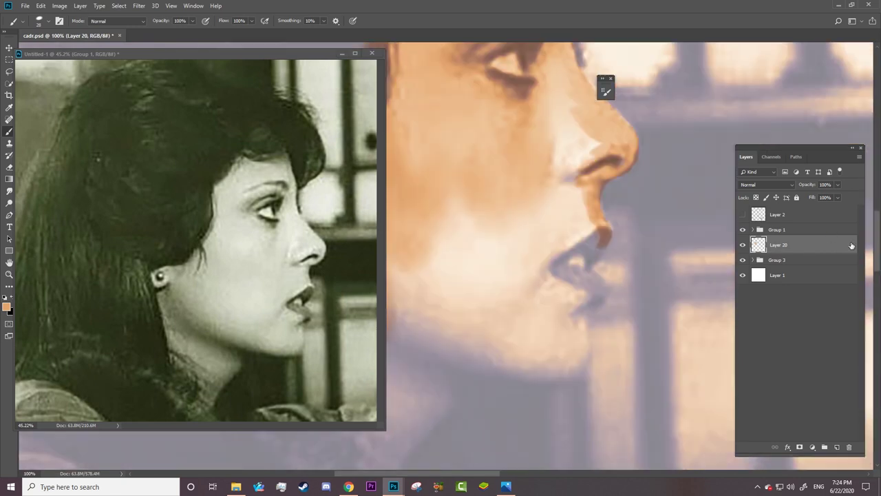
drag(584, 273, 598, 282)
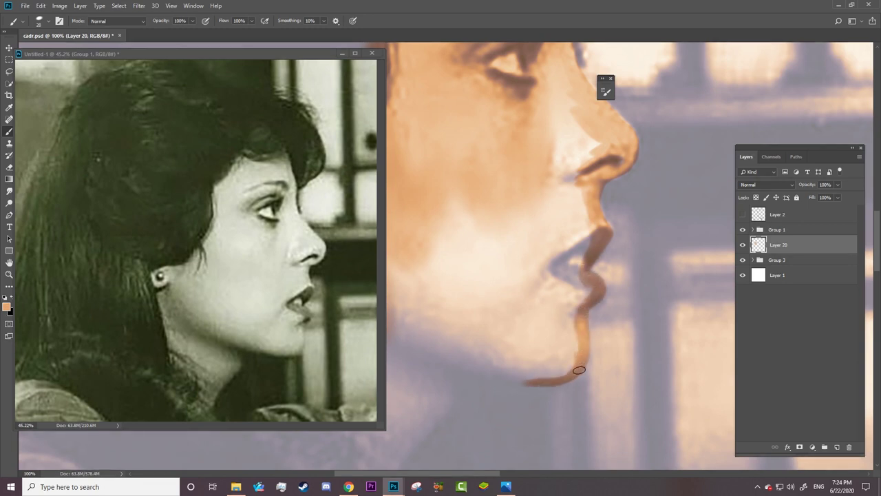
drag(550, 381, 420, 359)
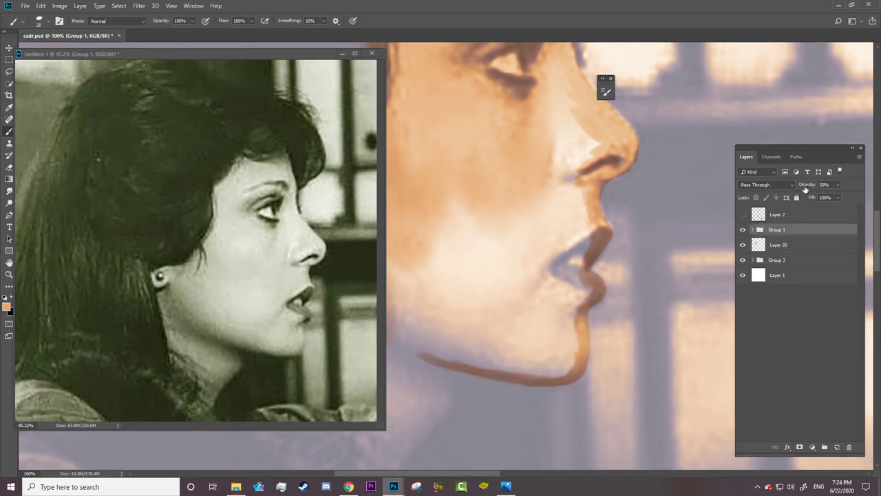
click(781, 246)
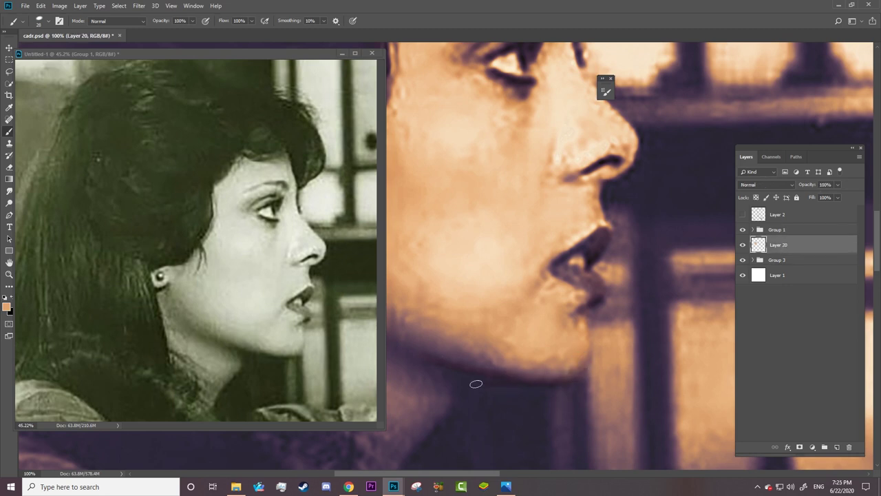
Step: Zoom out, hide Group 1, and touch up orange skin along the lips and chin
scroll(565, 308, down, 5)
scroll(565, 307, left, 5)
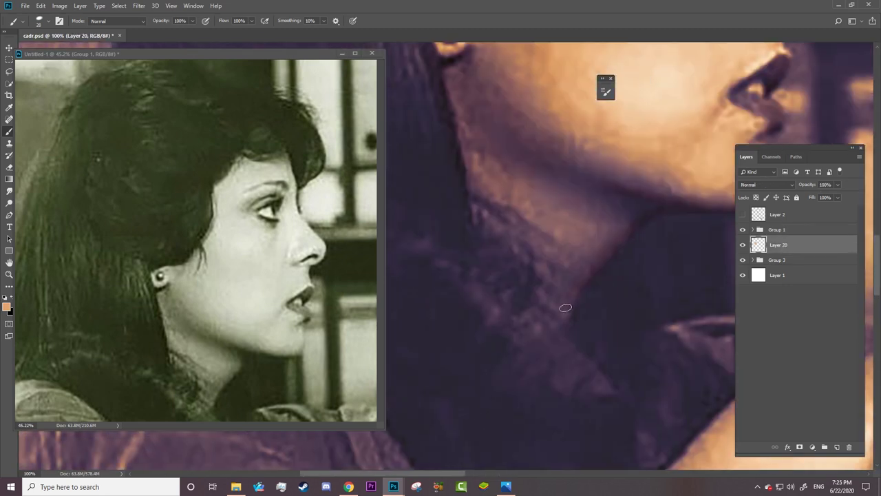
key(z)
drag(528, 297, 496, 277)
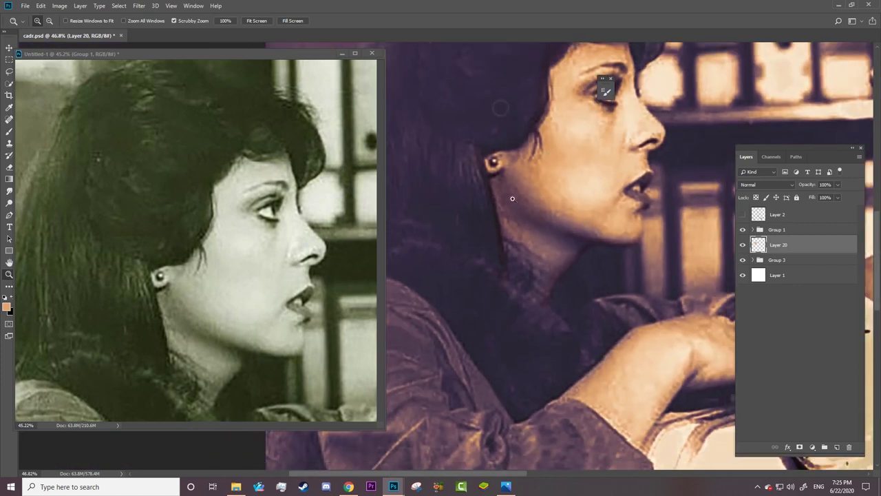
scroll(600, 93, up, 2)
key(b)
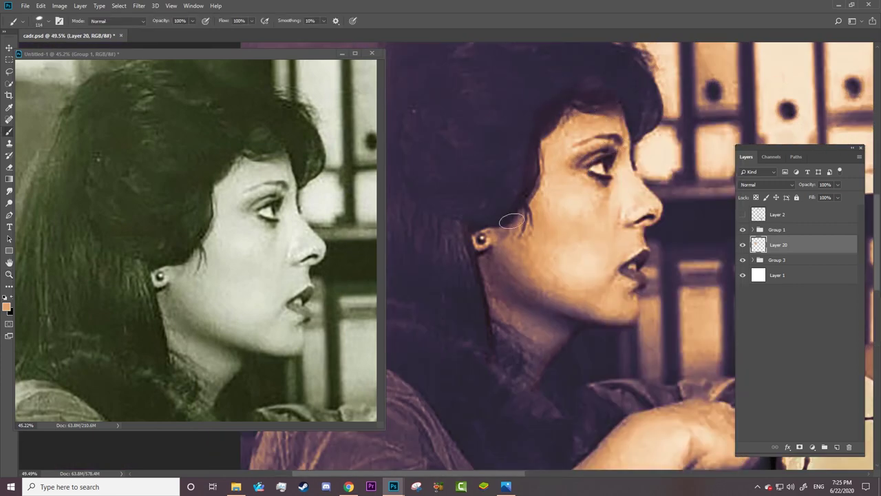
click(741, 229)
mouse_move(619, 172)
mouse_down()
mouse_move(640, 214)
mouse_move(622, 255)
mouse_move(629, 281)
mouse_move(612, 293)
mouse_move(531, 241)
mouse_move(572, 321)
mouse_move(511, 391)
mouse_move(595, 195)
mouse_up()
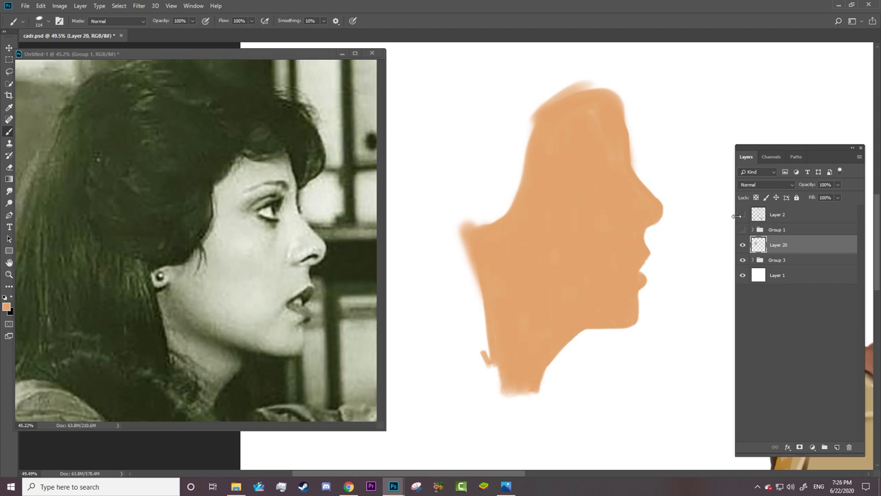
Step: Show the Layer 2 line sketch and erase the orange below the jawline with a smaller eraser
click(742, 214)
scroll(661, 200, up, 3)
scroll(619, 193, up, 3)
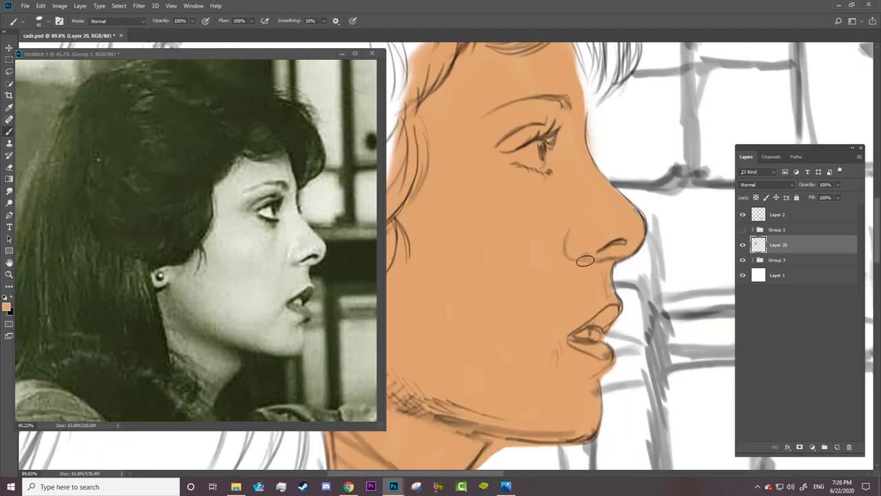
key(e)
scroll(586, 336, down, 3)
scroll(583, 271, up, 5)
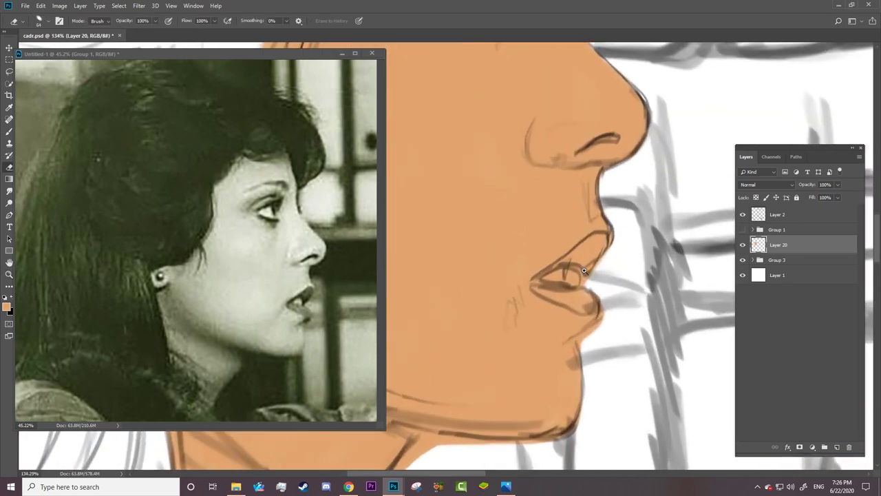
right_click(598, 320)
key(Escape)
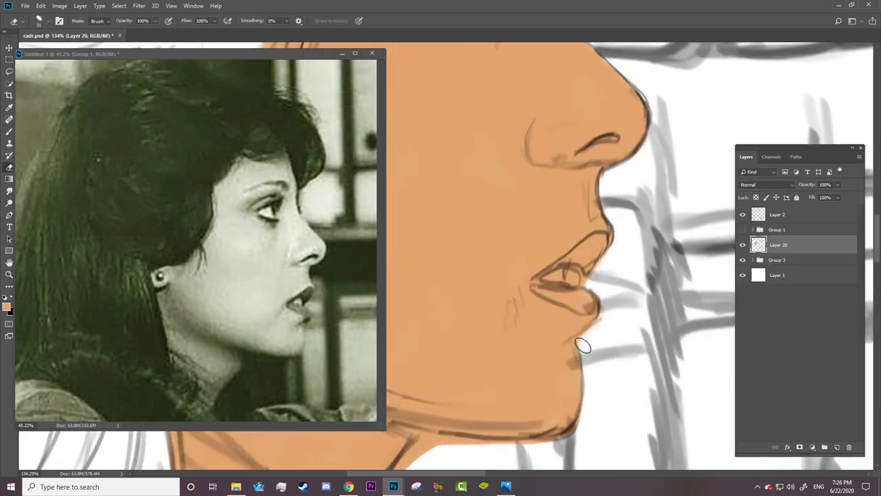
scroll(625, 246, down, 3)
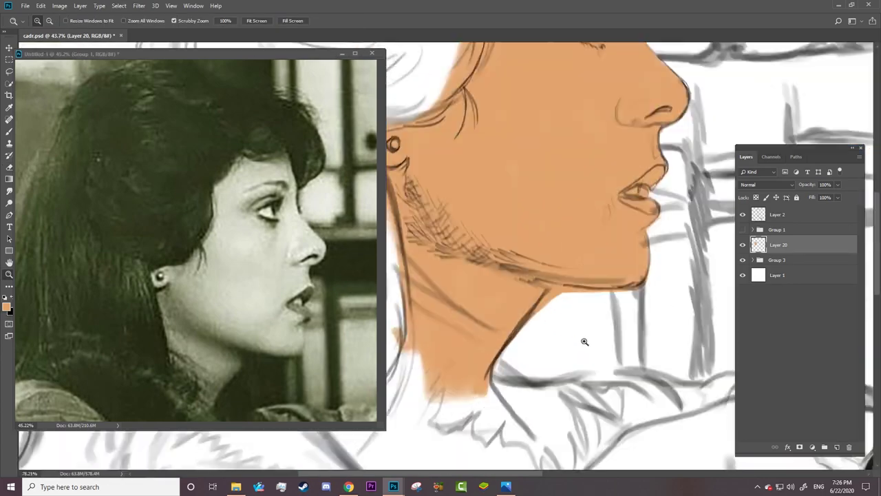
scroll(546, 275, up, 3)
mouse_move(547, 276)
mouse_down()
mouse_move(711, 240)
mouse_move(590, 256)
mouse_up()
Step: Fill the woman's forearm and hand with flat orange skin tone, including the arm's lower edge
key(z)
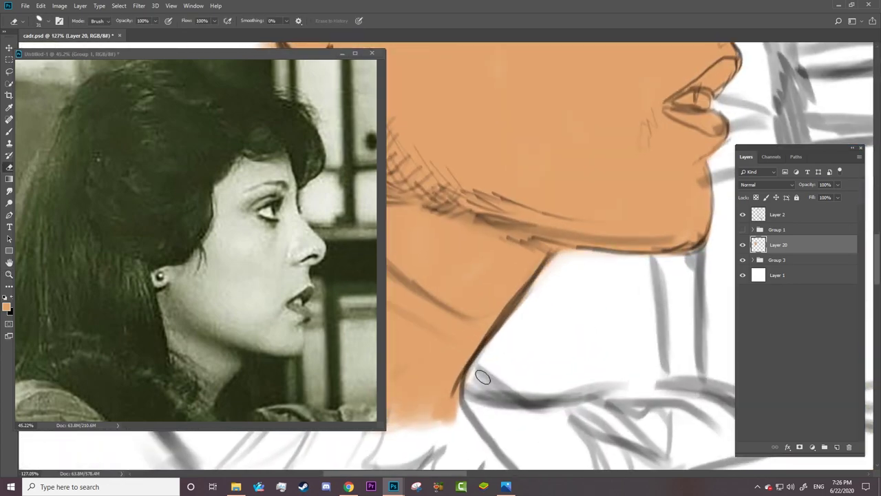
scroll(590, 257, down, 5)
scroll(615, 410, up, 3)
scroll(614, 410, up, 3)
scroll(196, 241, down, 3)
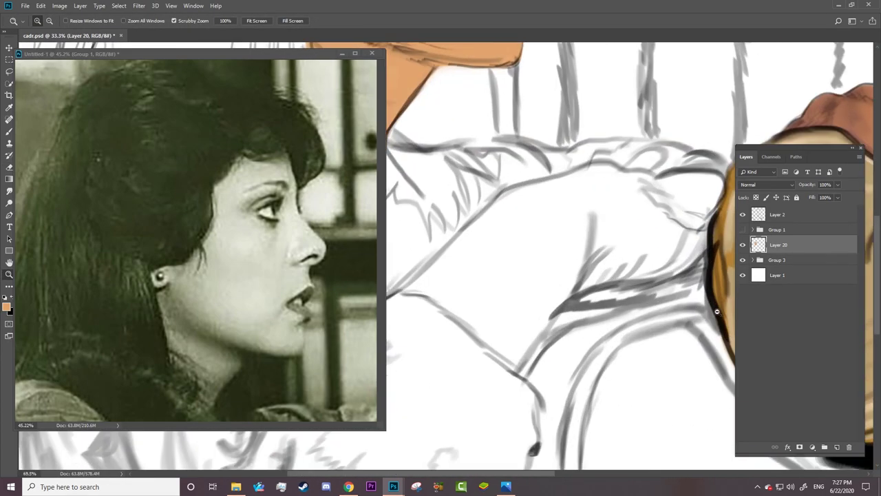
scroll(196, 241, down, 5)
key(b)
right_click(492, 125)
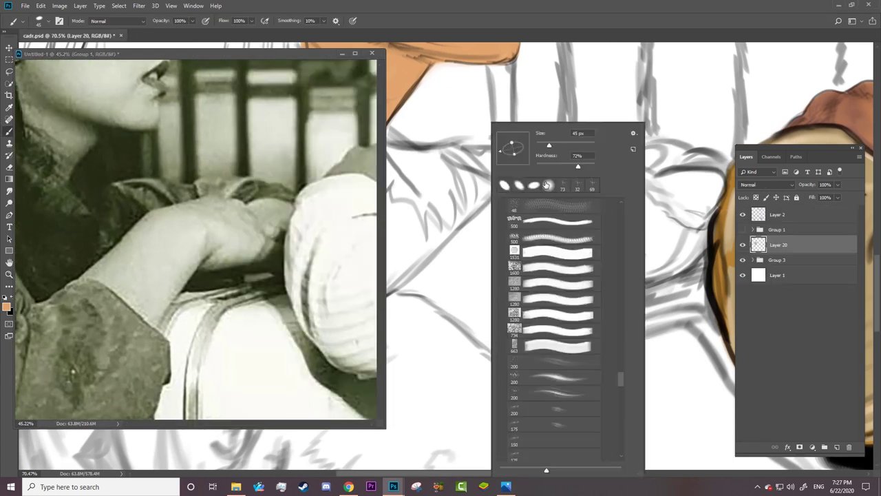
drag(482, 219, 559, 168)
mouse_move(620, 172)
mouse_down()
mouse_move(440, 276)
mouse_move(478, 348)
mouse_move(605, 289)
mouse_up()
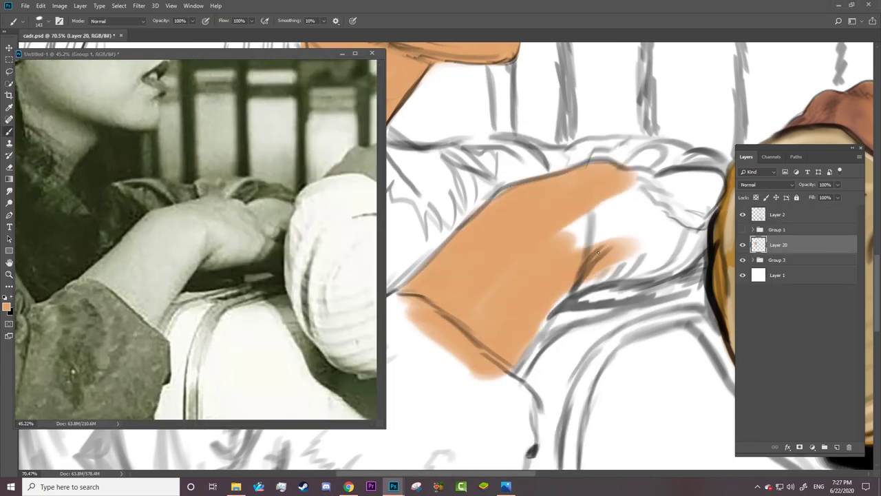
mouse_move(564, 234)
mouse_down()
mouse_move(716, 179)
mouse_move(656, 197)
mouse_move(675, 241)
mouse_move(606, 263)
mouse_up()
drag(580, 168, 473, 209)
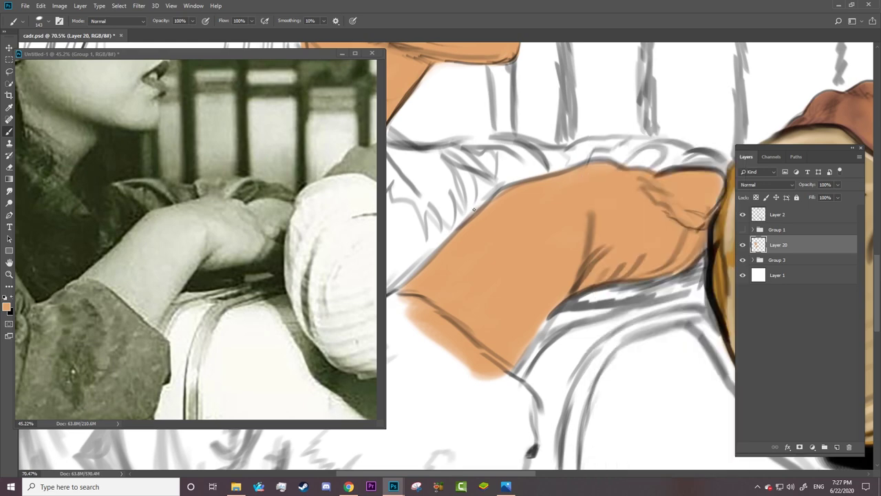
mouse_move(402, 297)
mouse_down()
mouse_move(489, 377)
mouse_move(574, 289)
mouse_up()
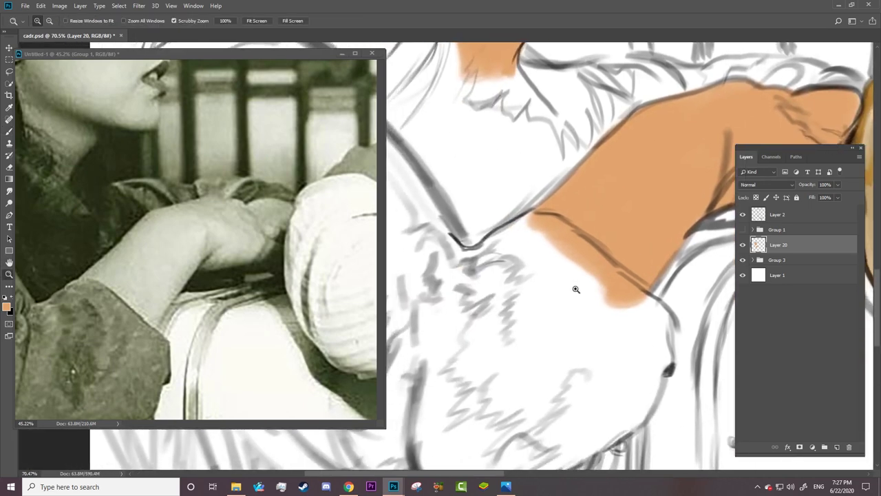
Step: Save cadr.psd and bring the reference photo window into focus
scroll(574, 289, up, 3)
key(ctrl+s)
key(z)
alt+click(256, 288)
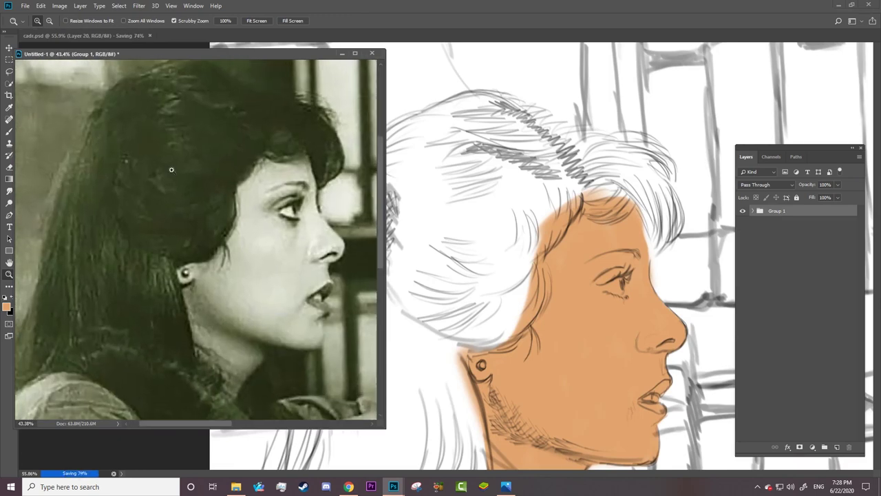
Step: Shrink the brush slightly and paint dark grey strands in the woman's lower hair
right_click(540, 237)
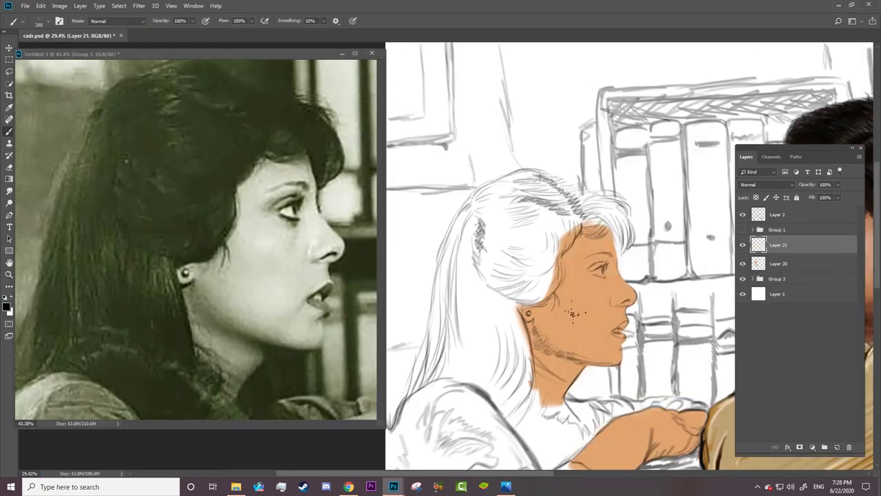
right_click(539, 238)
drag(514, 322, 527, 399)
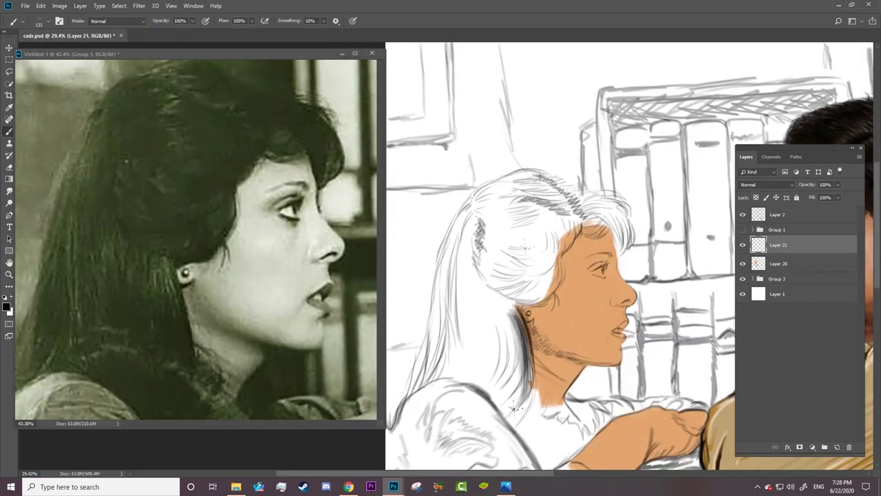
drag(523, 306, 510, 413)
mouse_move(485, 302)
mouse_down()
mouse_move(468, 392)
mouse_move(510, 399)
mouse_up()
drag(523, 341, 509, 420)
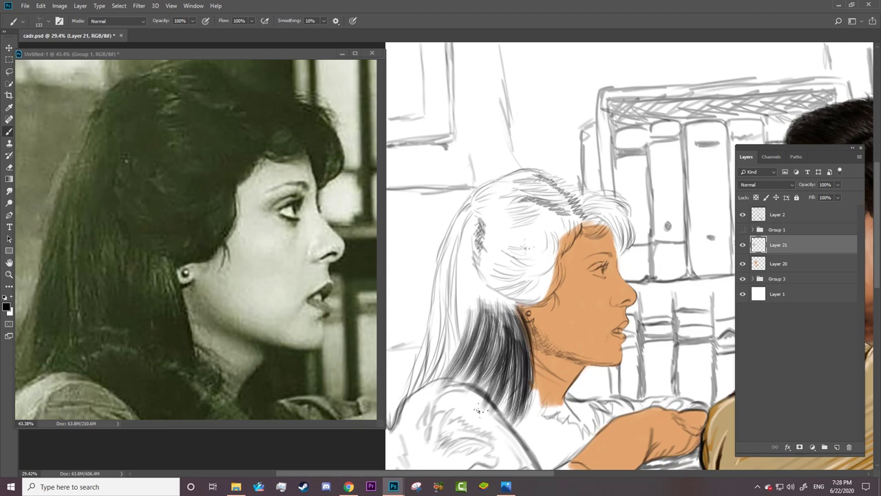
drag(481, 323, 468, 398)
scroll(207, 241, down, 5)
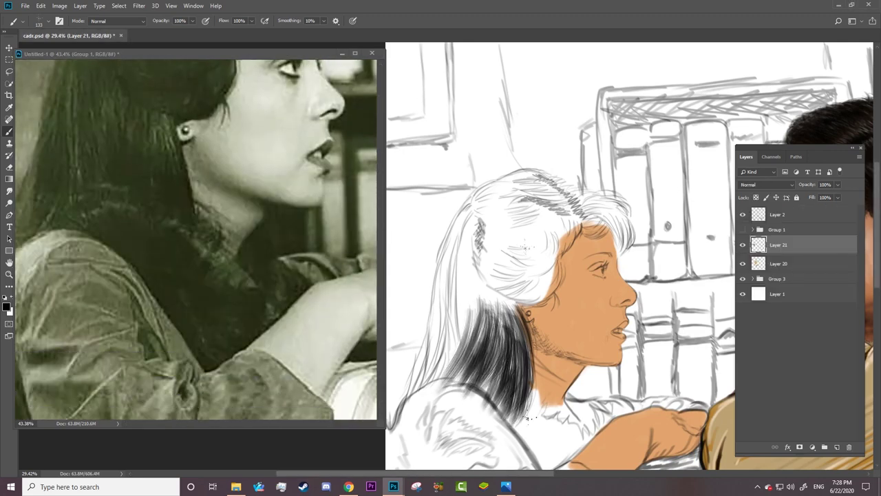
Step: Darken the long back hair strands toward the back of the head
mouse_move(531, 417)
mouse_down()
mouse_move(526, 375)
mouse_move(534, 437)
mouse_up()
drag(446, 315, 505, 406)
mouse_move(463, 220)
mouse_down()
mouse_move(474, 343)
mouse_move(460, 366)
mouse_move(432, 380)
mouse_up()
drag(460, 272, 440, 379)
drag(451, 306, 389, 433)
drag(462, 251, 433, 382)
drag(468, 234, 432, 389)
scroll(206, 241, up, 5)
drag(498, 275, 482, 372)
Step: Shade the hair behind the ear, along the face edge, and up to the crown's top edge
mouse_move(565, 266)
mouse_down()
mouse_move(481, 308)
mouse_move(489, 296)
mouse_up()
mouse_move(556, 246)
mouse_down()
mouse_move(474, 299)
mouse_move(501, 270)
mouse_up()
mouse_move(557, 222)
mouse_down()
mouse_move(486, 255)
mouse_move(485, 199)
mouse_up()
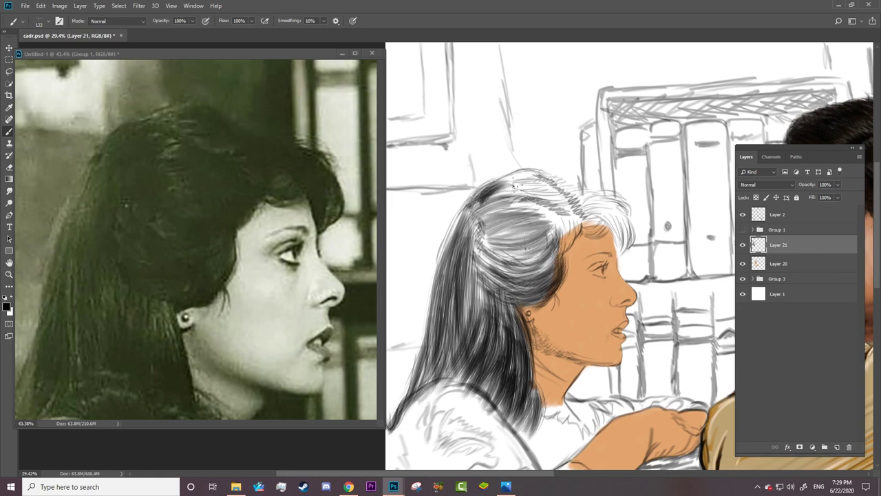
mouse_move(566, 231)
mouse_down()
mouse_move(506, 281)
mouse_move(475, 275)
mouse_move(513, 241)
mouse_up()
drag(577, 213, 487, 245)
mouse_move(577, 195)
mouse_down()
mouse_move(509, 220)
mouse_move(494, 204)
mouse_up()
drag(544, 171, 490, 194)
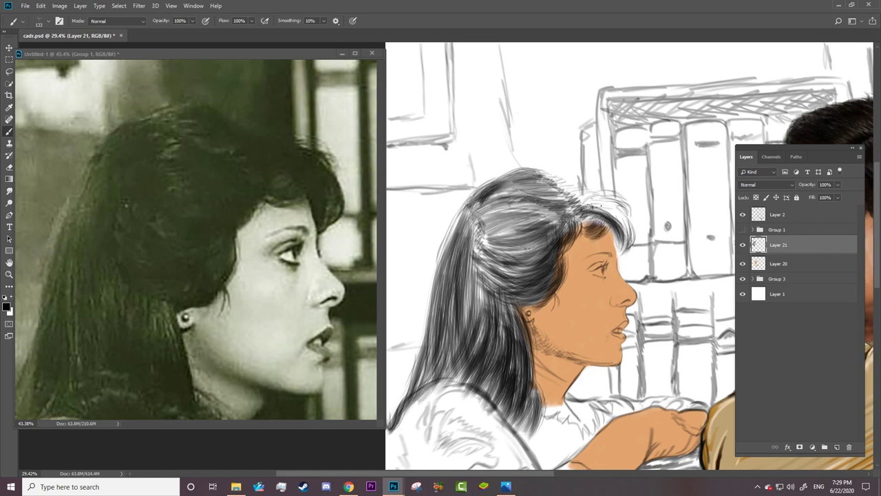
Step: Darken the hair strands above the forehead and the crown
drag(630, 207, 578, 238)
mouse_move(637, 196)
mouse_down()
mouse_move(585, 223)
mouse_move(591, 199)
mouse_up()
mouse_move(512, 231)
mouse_down()
mouse_move(563, 210)
mouse_move(509, 198)
mouse_up()
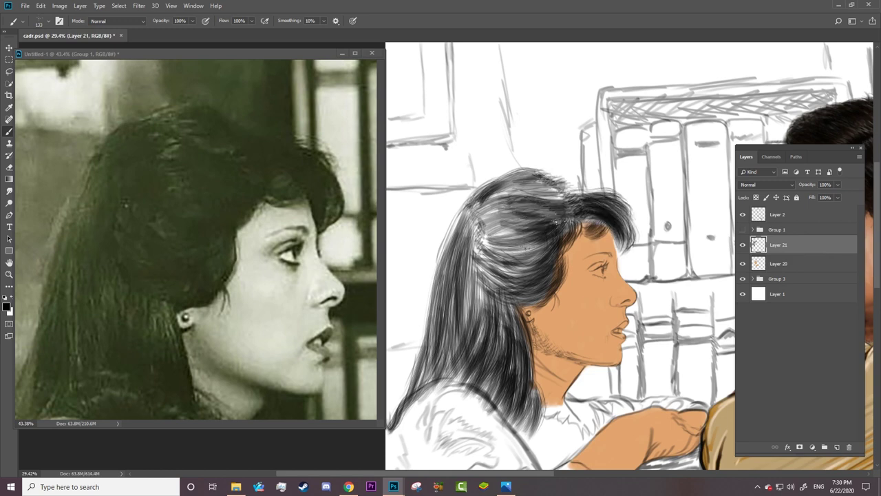
mouse_move(578, 219)
mouse_down()
mouse_move(503, 203)
mouse_move(521, 184)
mouse_move(475, 203)
mouse_up()
mouse_move(523, 238)
mouse_down()
mouse_move(475, 200)
mouse_move(472, 210)
mouse_up()
Step: Show Group 1 to compare, return to Layer 21, then hide the group and zoom out
click(742, 229)
click(776, 230)
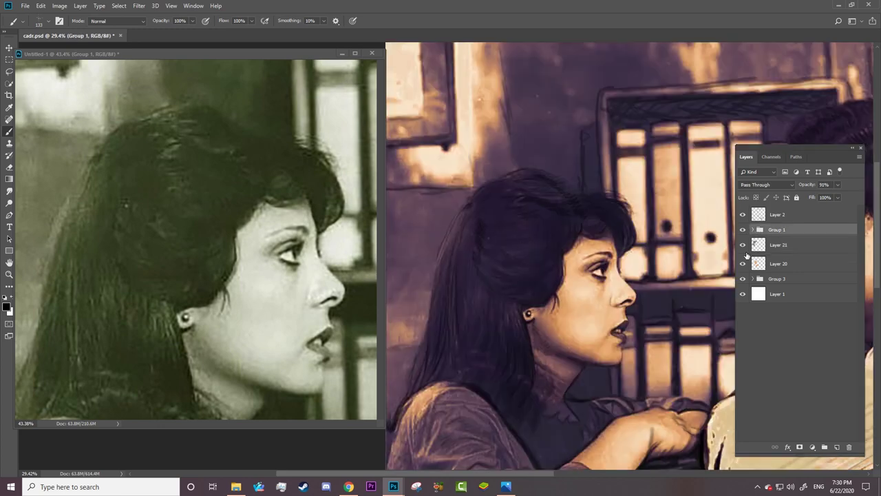
click(752, 229)
click(778, 244)
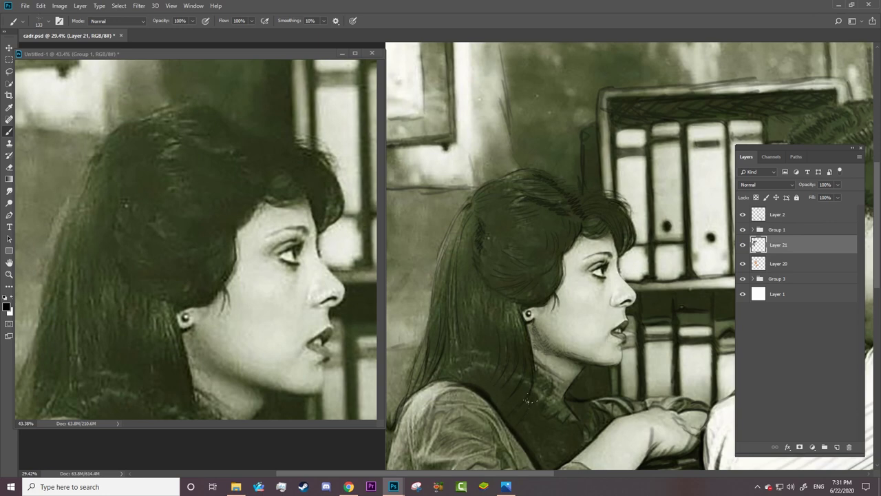
click(742, 229)
key(z)
scroll(521, 305, down, 2)
scroll(520, 306, down, 3)
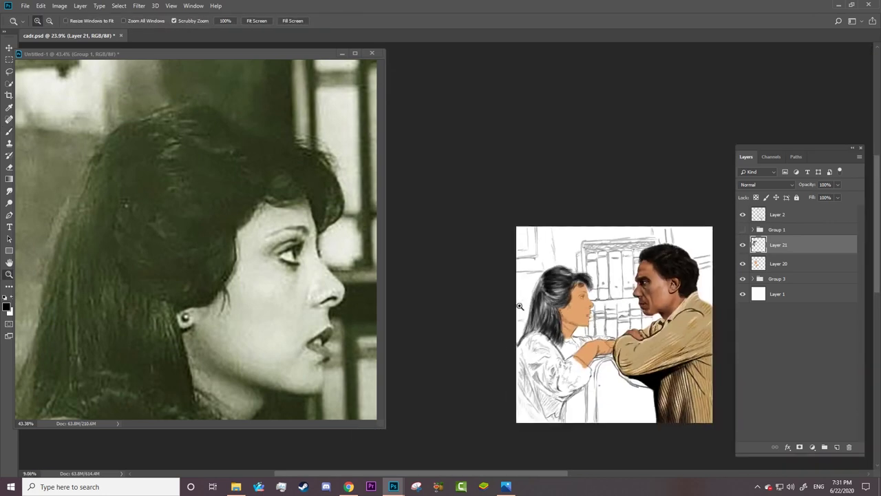
scroll(520, 306, up, 2)
scroll(482, 306, up, 1)
scroll(444, 308, up, 1)
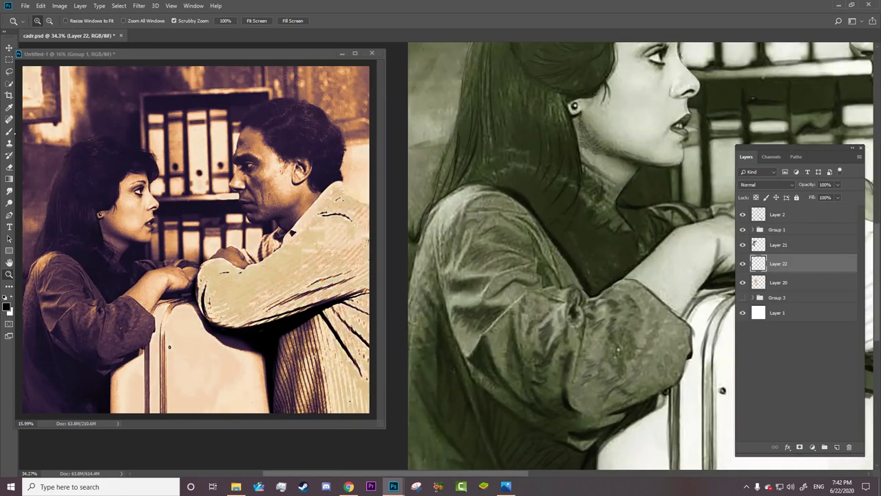
Step: Sample dark purple from the reference photo and shade the shoulder under the hair
key(i)
click(109, 342)
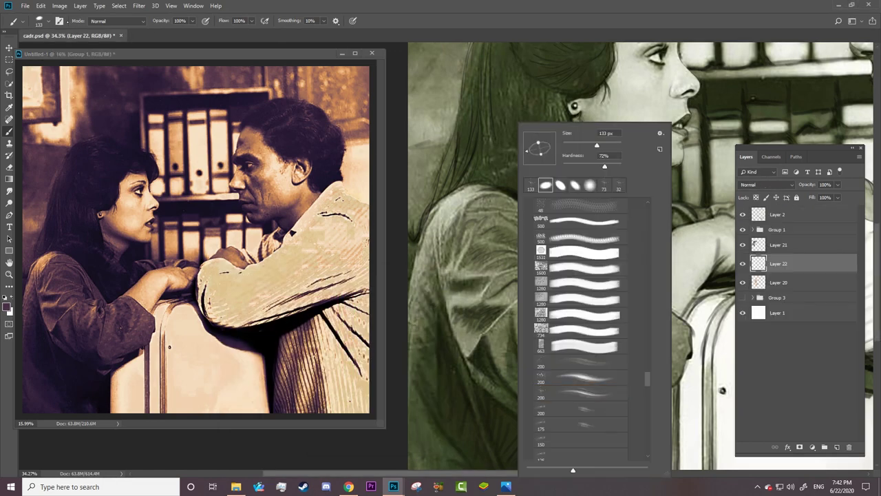
click(549, 122)
key(F5)
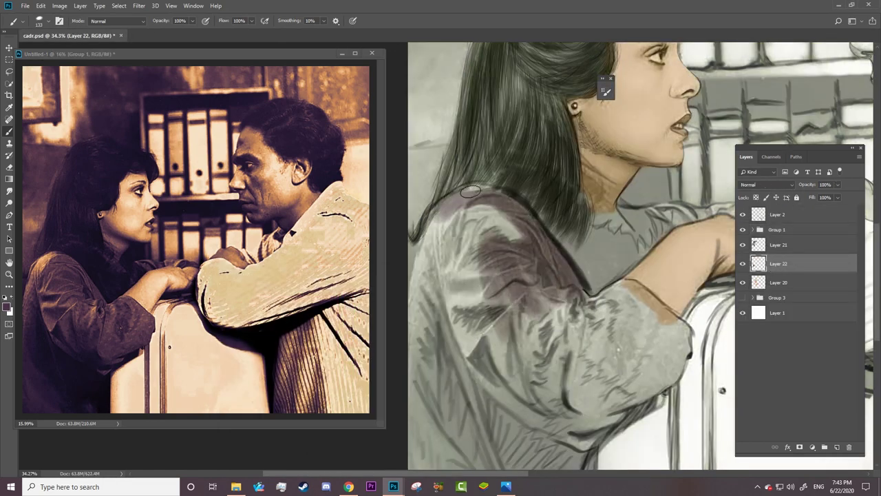
mouse_move(471, 192)
mouse_down()
mouse_move(530, 206)
mouse_move(578, 276)
mouse_up()
mouse_move(496, 221)
mouse_down()
mouse_move(592, 289)
mouse_move(611, 264)
mouse_move(585, 249)
mouse_move(619, 234)
mouse_move(647, 238)
mouse_move(616, 254)
mouse_move(695, 220)
mouse_up()
Step: Shrink the brush and paint purple shading along the shirt collar
scroll(661, 220, up, 3)
drag(486, 230, 592, 227)
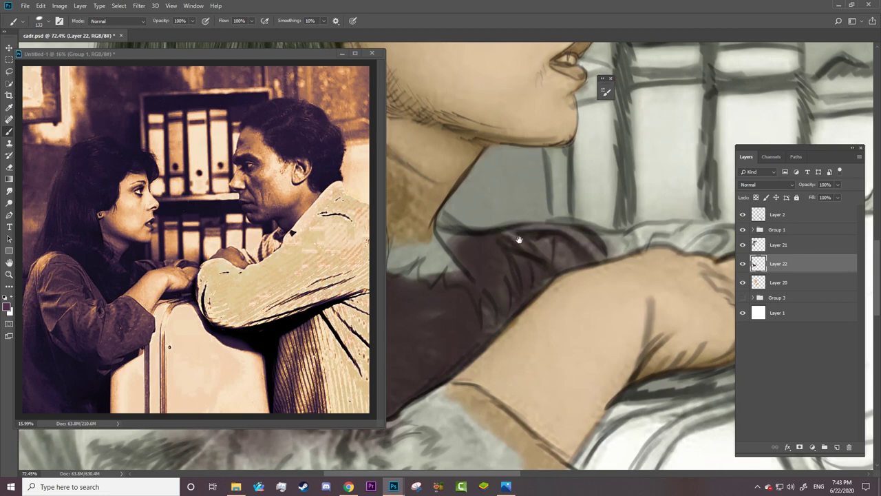
right_click(541, 252)
key(Return)
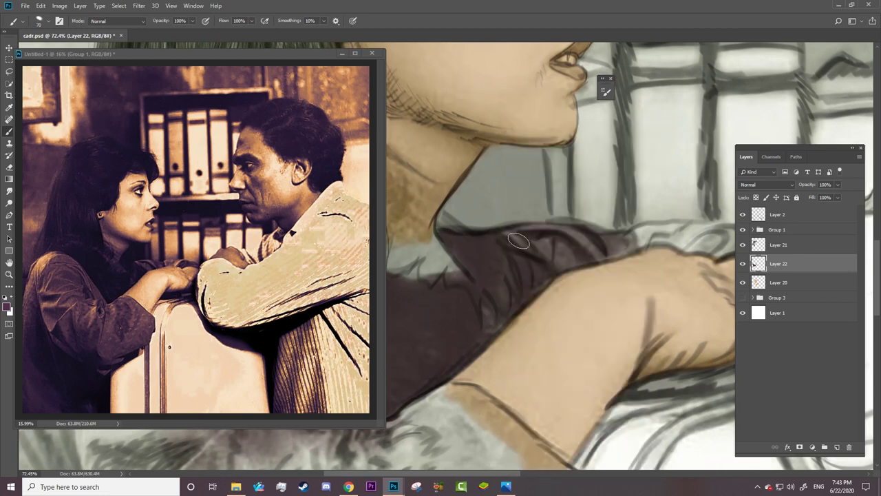
drag(650, 228, 672, 238)
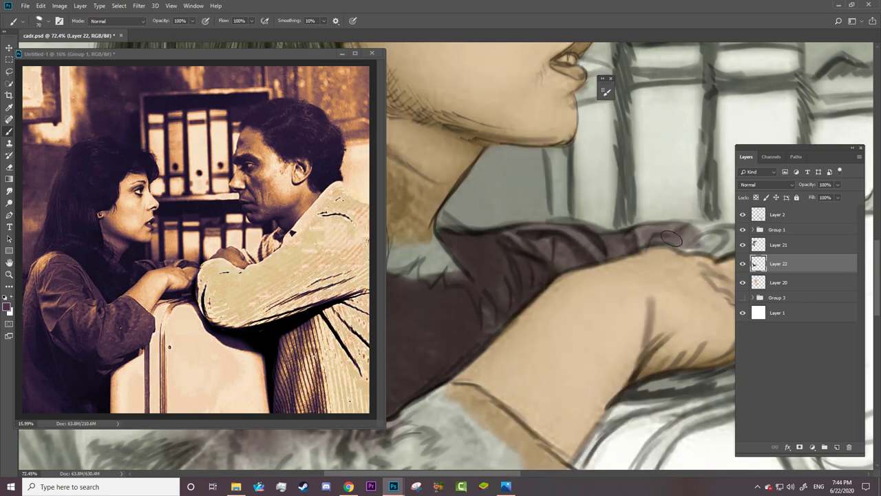
scroll(565, 234, right, 3)
drag(534, 275, 565, 267)
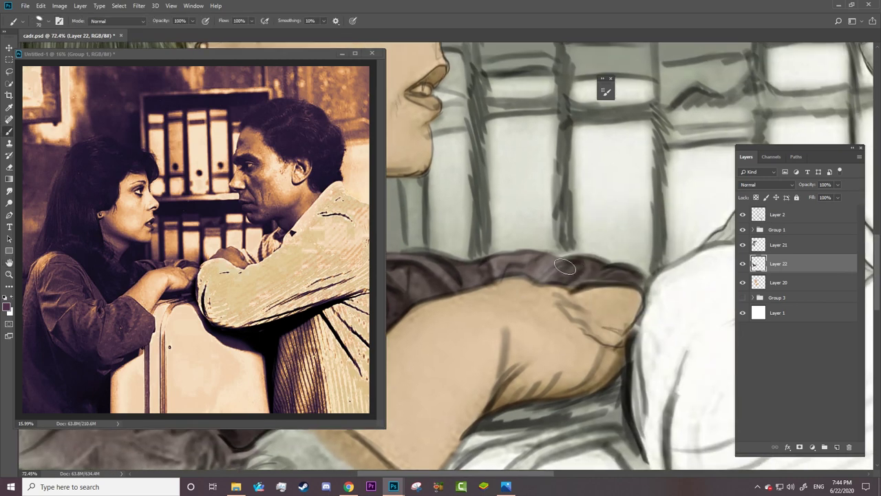
scroll(644, 276, down, 5)
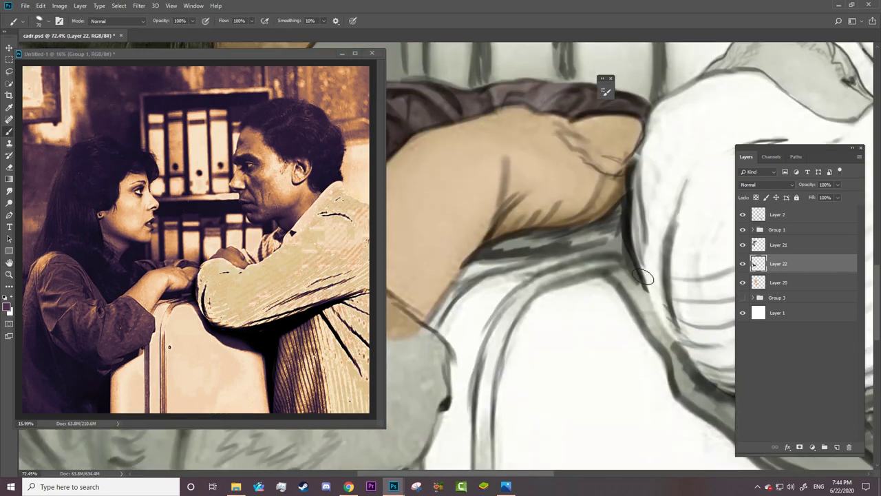
scroll(516, 460, up, 5)
drag(572, 287, 613, 313)
drag(564, 261, 468, 289)
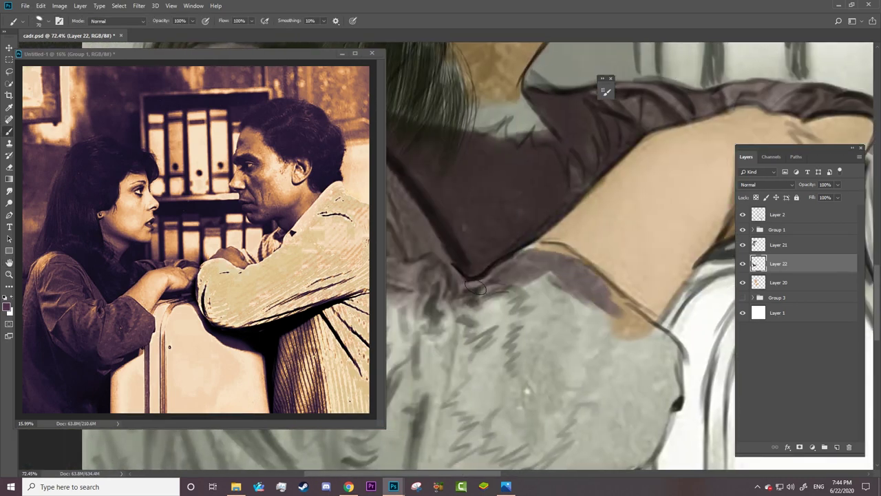
mouse_move(530, 247)
mouse_down()
mouse_move(586, 274)
mouse_move(660, 344)
mouse_move(675, 399)
mouse_up()
Step: Enlarge the brush and paint purple over the grey shirt below the collar
drag(661, 344, 585, 317)
right_click(543, 338)
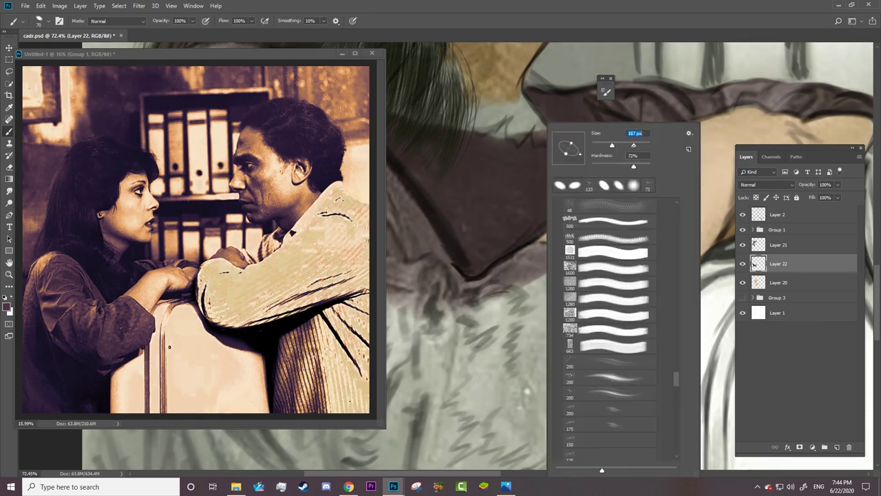
key(Return)
mouse_move(510, 289)
mouse_down()
mouse_move(594, 312)
mouse_move(440, 385)
mouse_move(654, 441)
mouse_up()
drag(605, 426, 468, 447)
mouse_move(611, 406)
mouse_down()
mouse_move(631, 248)
mouse_move(546, 309)
mouse_move(481, 330)
mouse_move(556, 309)
mouse_move(515, 349)
mouse_up()
Step: Add dark purple fold strokes across the lower shirt, covering the light grey areas
drag(491, 279, 675, 245)
mouse_move(507, 256)
mouse_down()
mouse_move(523, 103)
mouse_move(472, 382)
mouse_move(716, 358)
mouse_up()
drag(585, 351, 576, 181)
drag(661, 275, 613, 379)
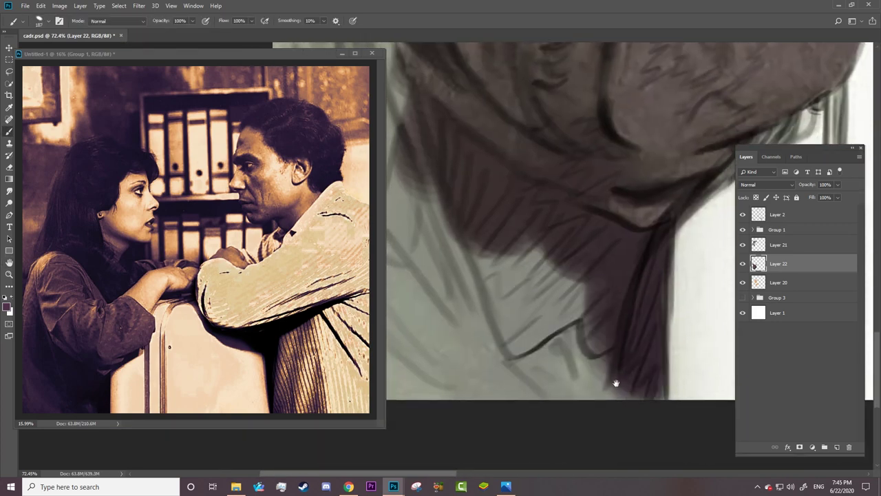
drag(608, 234, 441, 399)
mouse_move(447, 199)
mouse_down()
mouse_move(503, 334)
mouse_move(413, 138)
mouse_up()
mouse_move(537, 269)
mouse_down()
mouse_move(465, 310)
mouse_move(426, 413)
mouse_up()
drag(523, 130, 408, 307)
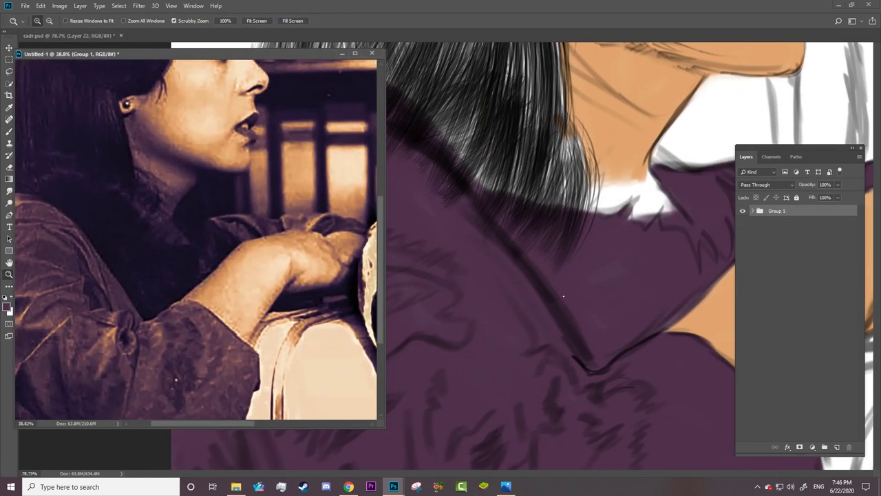
Step: Cover the white collar edge in purple, then fill the neck gap with skin orange on Layer 20
drag(710, 220, 649, 212)
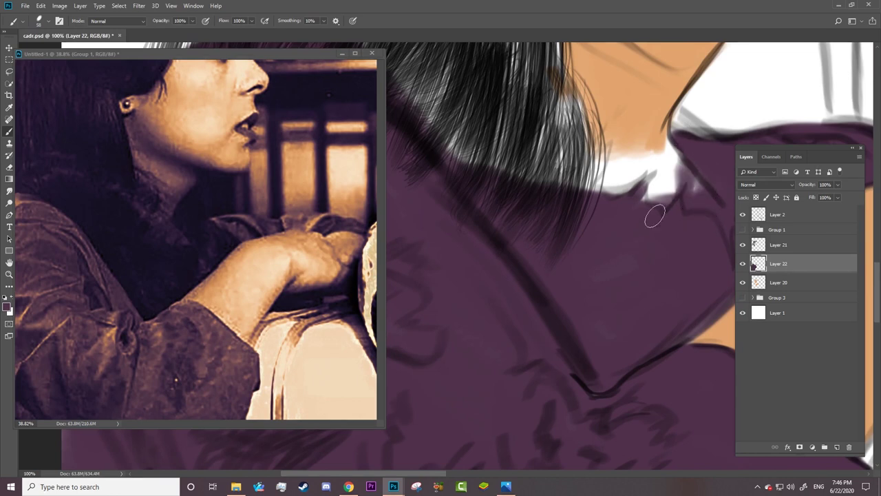
drag(695, 176, 674, 212)
drag(482, 169, 413, 69)
mouse_move(523, 179)
mouse_down()
mouse_move(460, 96)
mouse_move(649, 187)
mouse_up()
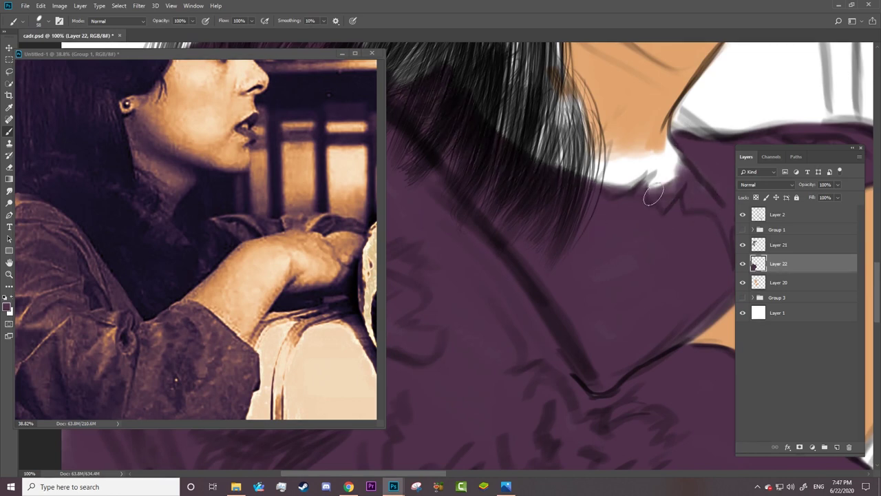
key(alt+[)
mouse_move(609, 108)
mouse_down()
mouse_move(653, 147)
mouse_move(578, 120)
mouse_move(537, 172)
mouse_up()
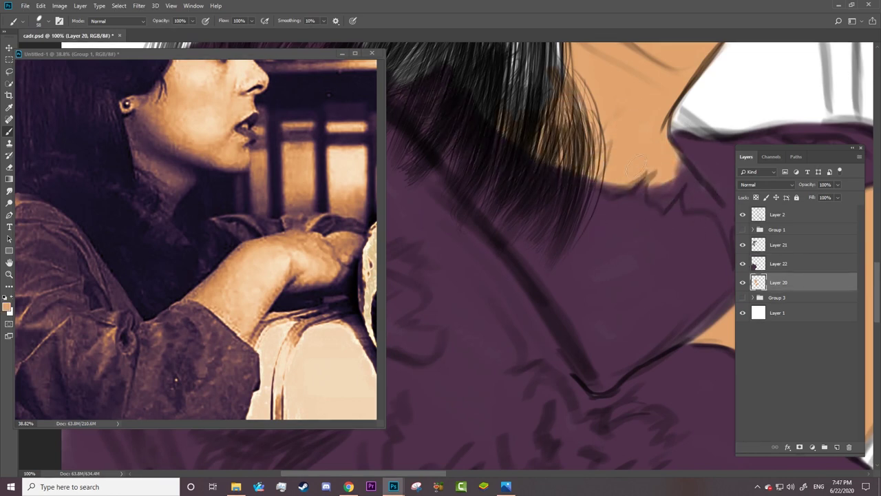
Step: Zoom out to the whole figure and use Color Balance to shift the shirt from purple to brown
key(z)
alt+click(589, 240)
alt+click(265, 297)
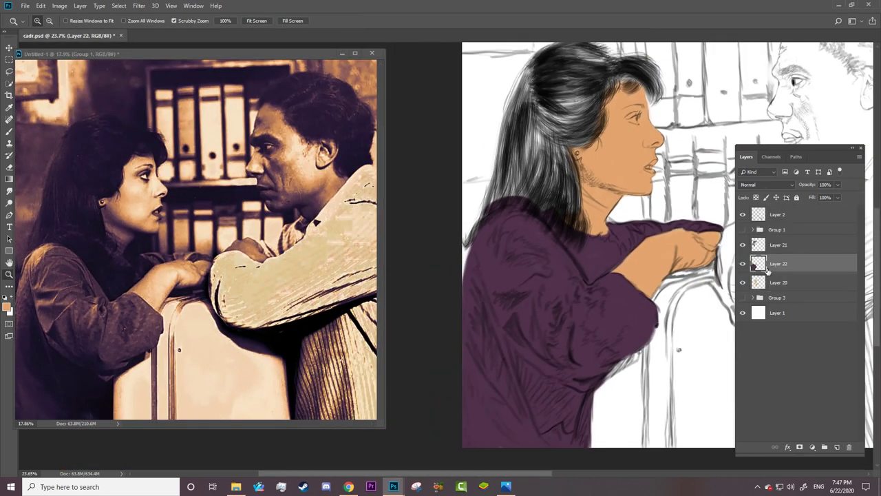
click(60, 5)
click(206, 95)
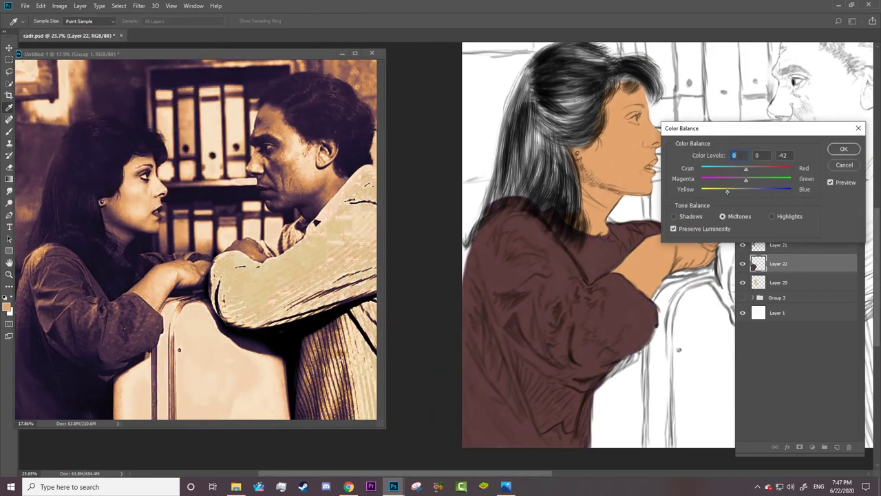
drag(746, 190, 736, 190)
key(Return)
Step: Switch to the Burn tool and darken the shirt's fold strokes and triangular shadow
scroll(559, 347, up, 2)
right_click(9, 203)
click(46, 212)
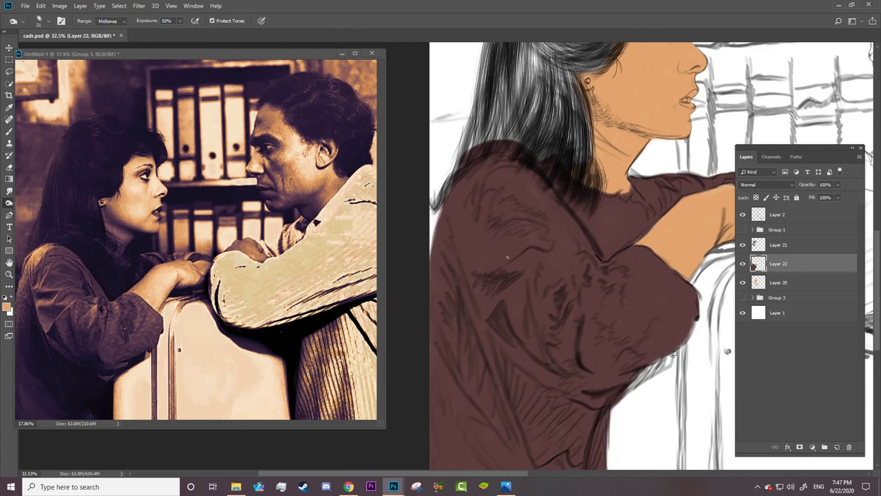
right_click(475, 259)
key(Escape)
right_click(505, 273)
key(Escape)
drag(505, 274, 478, 283)
mouse_move(517, 341)
mouse_down()
mouse_move(490, 318)
mouse_move(499, 311)
mouse_up()
Step: Hide the line-art layer, overlay the reference photo, and burn a darker streak into the sleeve
click(743, 214)
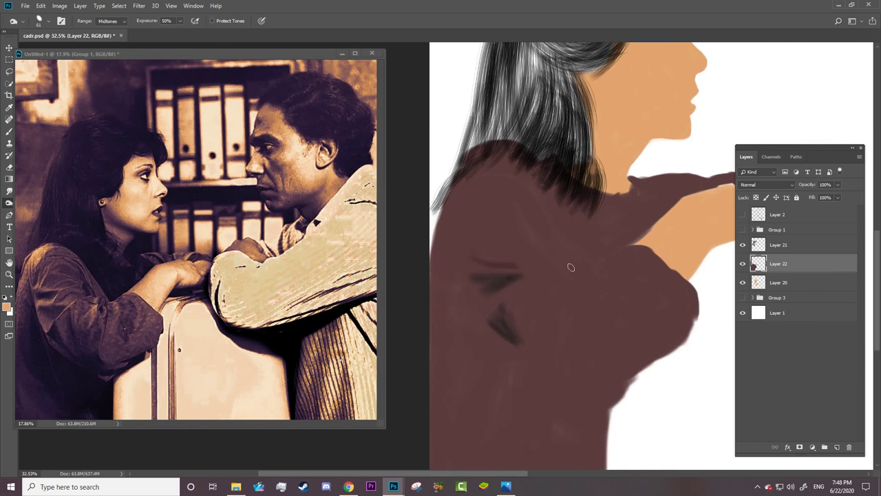
click(743, 229)
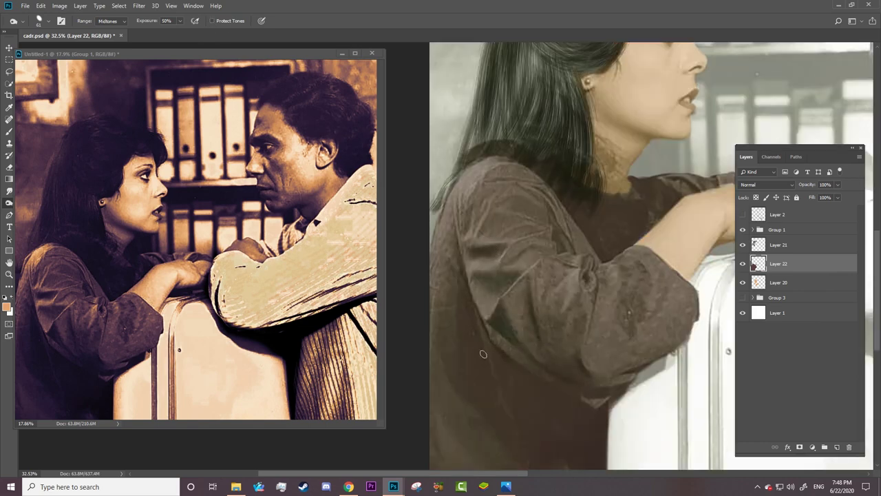
drag(483, 354, 490, 380)
right_click(561, 248)
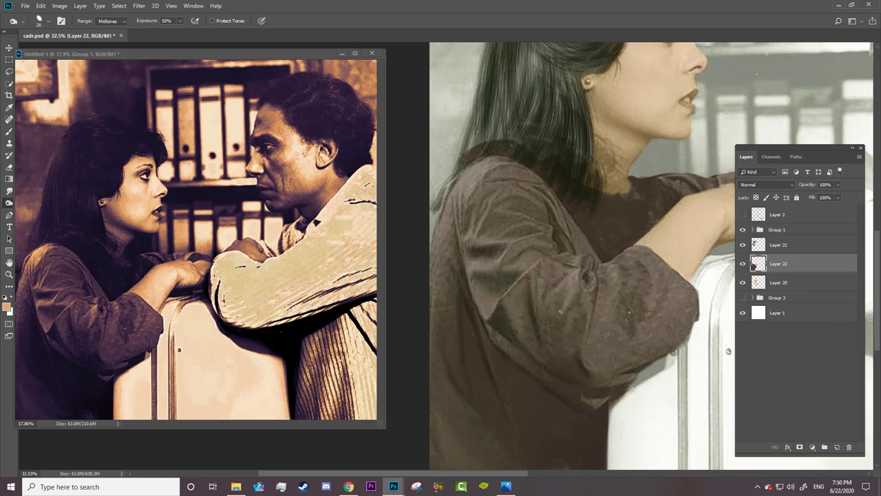
right_click(592, 273)
key(Escape)
drag(622, 265, 627, 334)
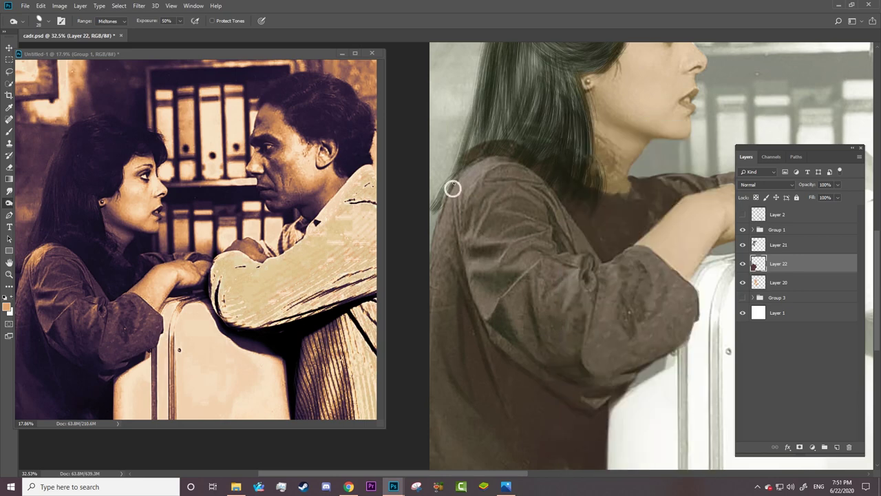
Step: Hide the reference overlay and burn the shirt's left shadow area with a 193 px brush
right_click(681, 320)
key(Escape)
click(742, 229)
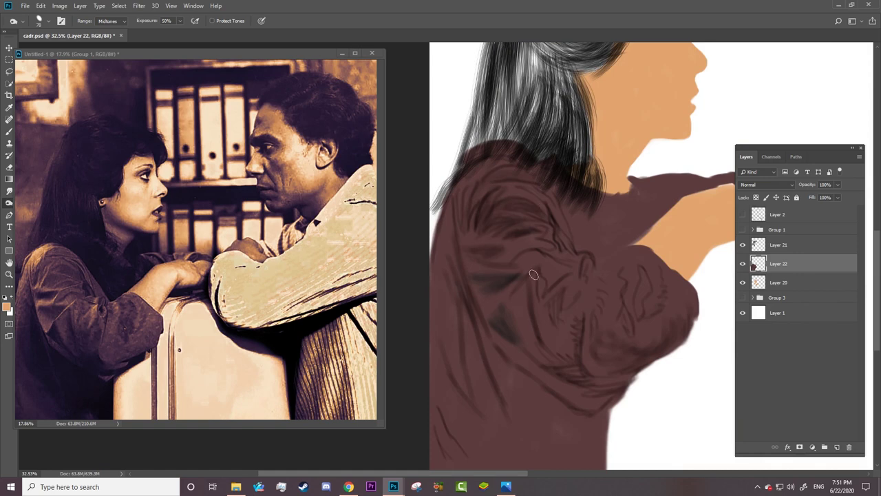
right_click(530, 386)
key(Return)
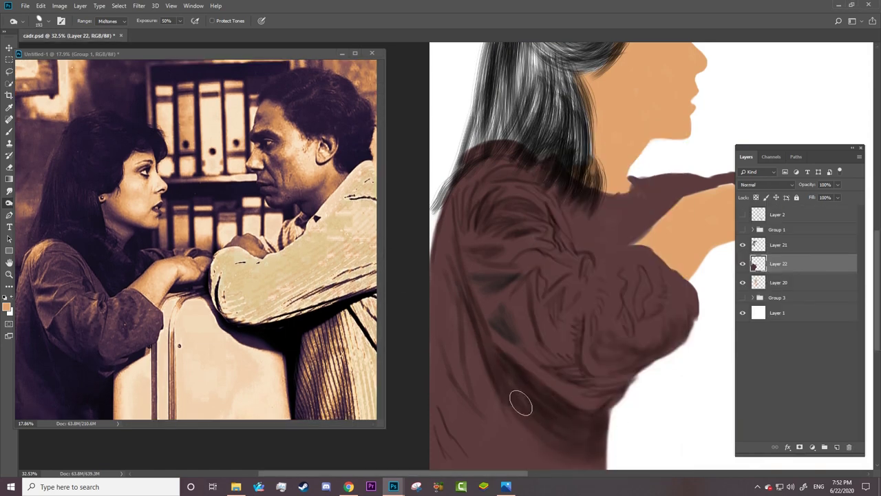
mouse_move(521, 403)
mouse_down()
mouse_move(482, 409)
mouse_move(474, 338)
mouse_up()
drag(509, 417, 447, 330)
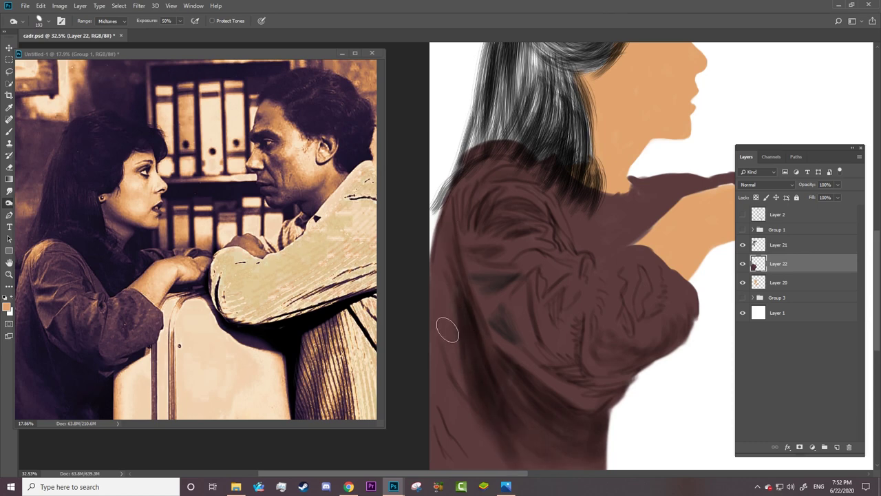
Step: Deepen the shadow under the arm and darken the shirt's upper folds
scroll(496, 323, down, 5)
mouse_move(546, 299)
mouse_down()
mouse_move(595, 275)
mouse_move(584, 310)
mouse_move(523, 324)
mouse_up()
mouse_move(461, 173)
mouse_down()
mouse_move(448, 255)
mouse_move(455, 253)
mouse_up()
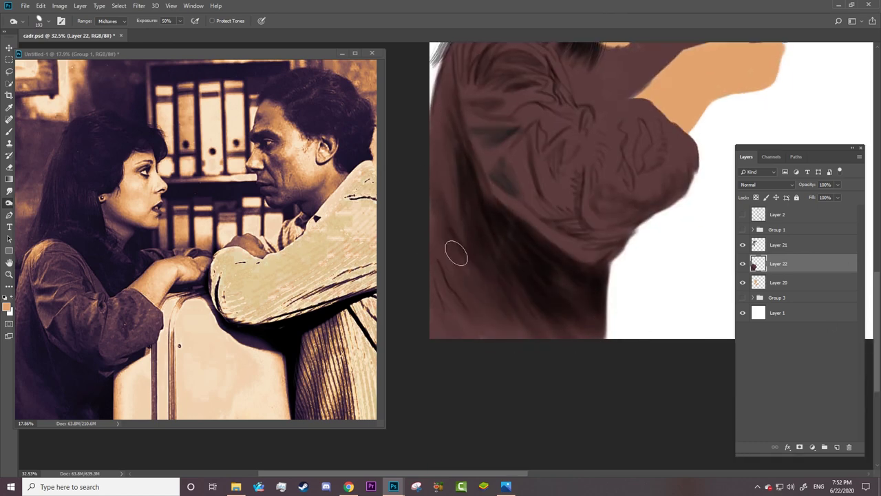
scroll(456, 255, up, 3)
scroll(482, 241, up, 3)
right_click(528, 236)
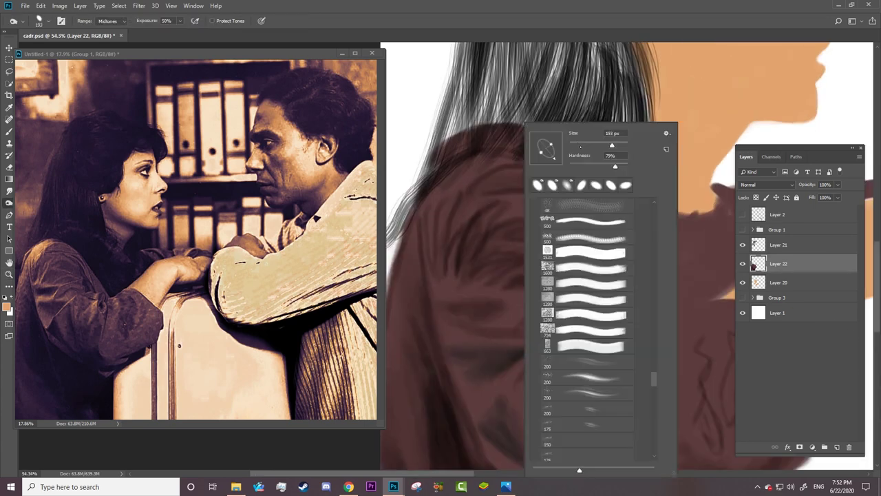
click(516, 173)
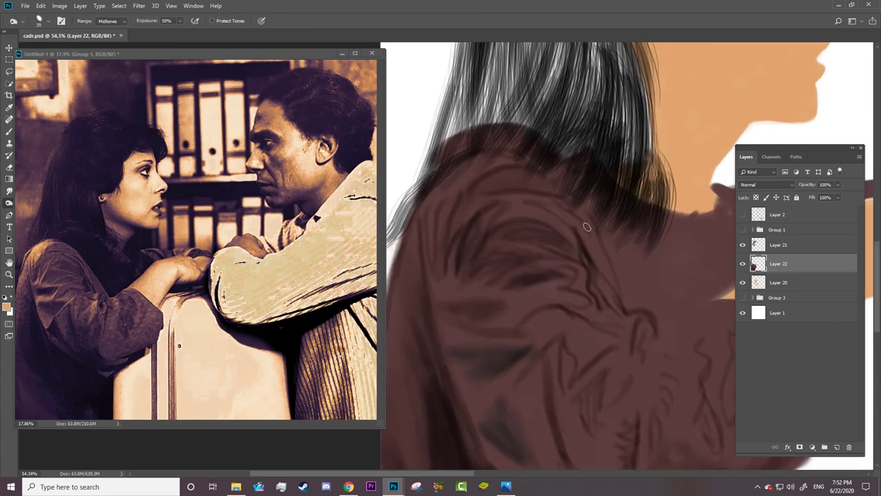
mouse_move(586, 226)
mouse_down()
mouse_move(537, 205)
mouse_move(564, 244)
mouse_move(499, 234)
mouse_move(495, 278)
mouse_up()
drag(482, 323, 528, 298)
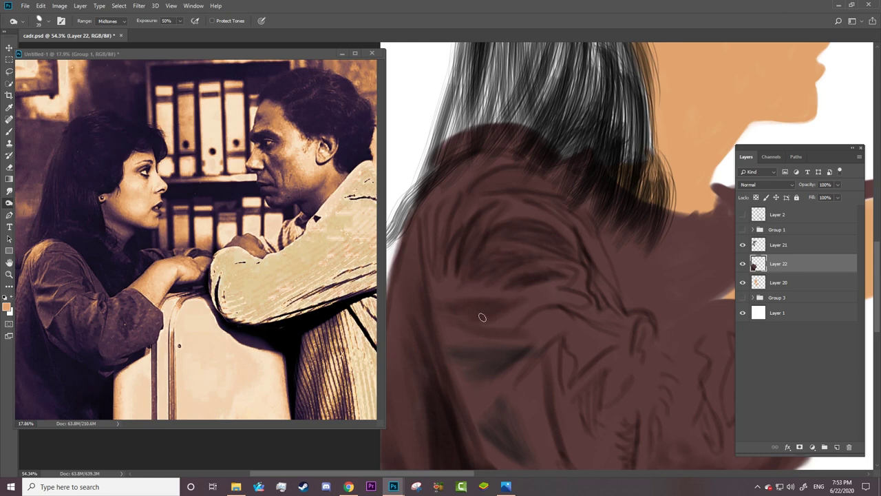
Step: Switch to the paint-blending mixer brush and check its tip and brush settings
key(b)
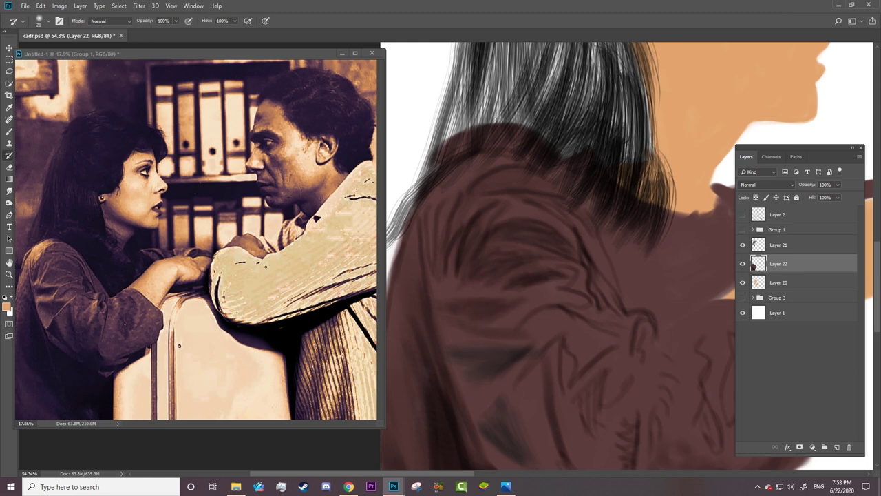
right_click(9, 131)
click(48, 157)
right_click(496, 276)
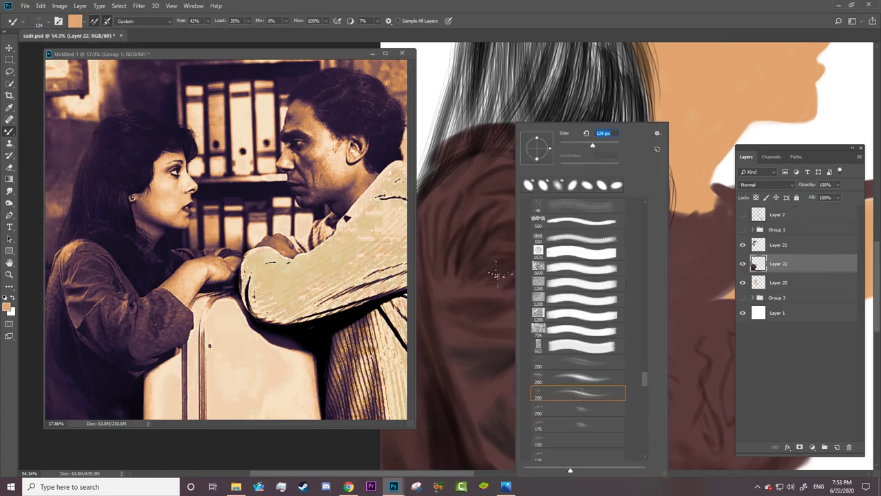
key(o)
key(F5)
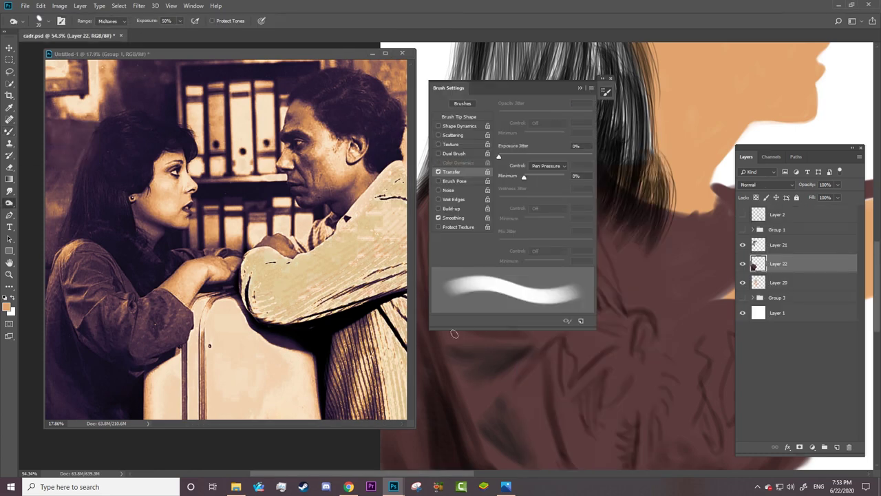
key(F5)
key(b)
right_click(490, 286)
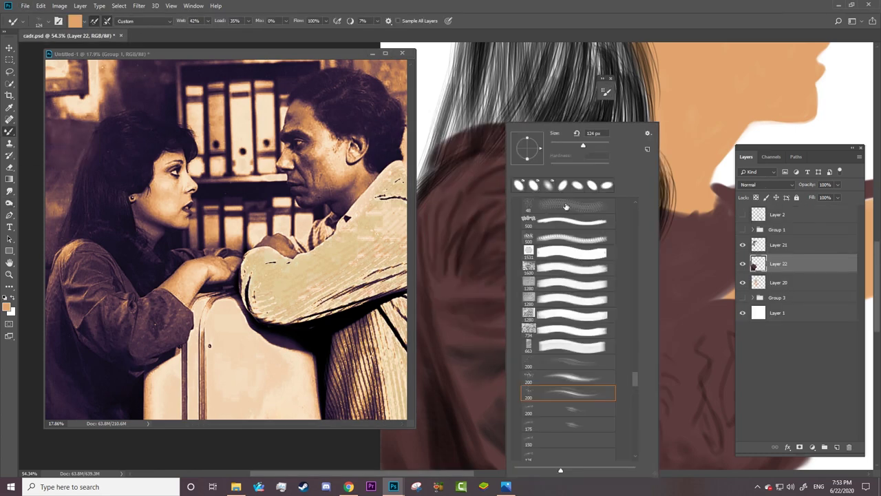
scroll(571, 289, up, 5)
scroll(571, 289, up, 3)
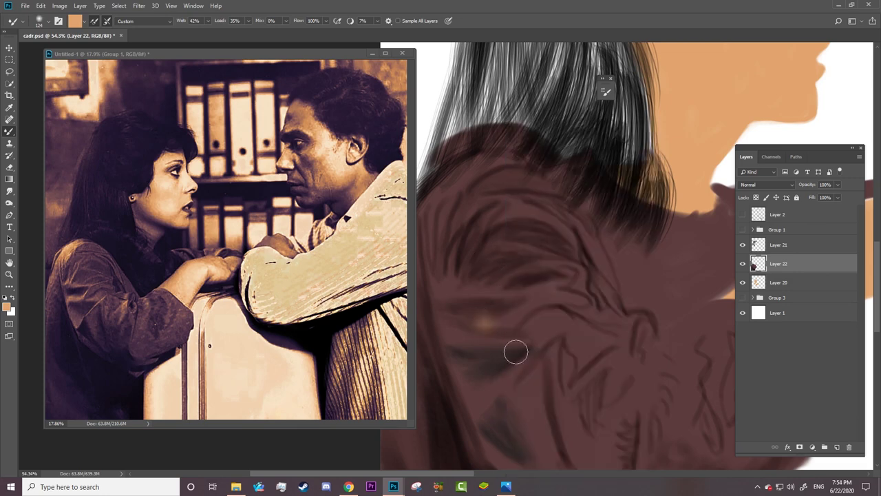
click(490, 302)
Step: Sample the shirt's brown and blend the dark shading on the lower and upper-left shirt
alt+click(493, 365)
drag(495, 406, 516, 461)
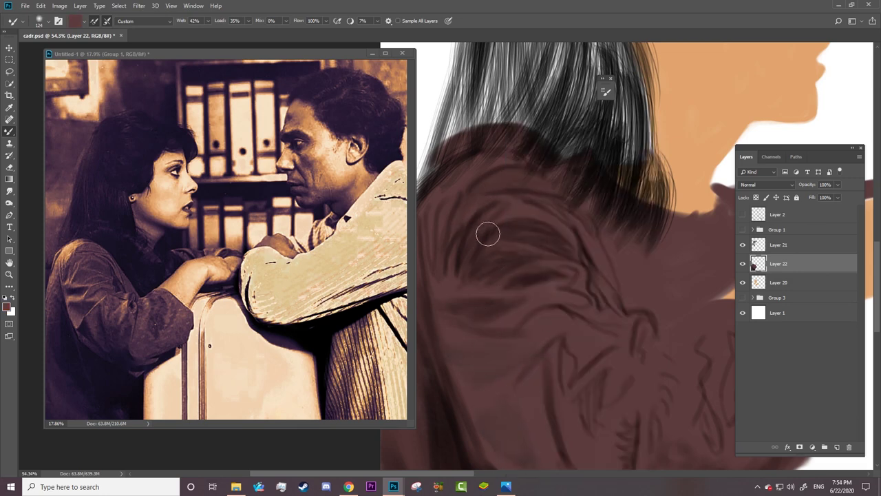
drag(488, 232, 458, 286)
Step: Compare the shirt against the reference photo overlay while checking brush sizes, then hide it
key(o)
click(742, 229)
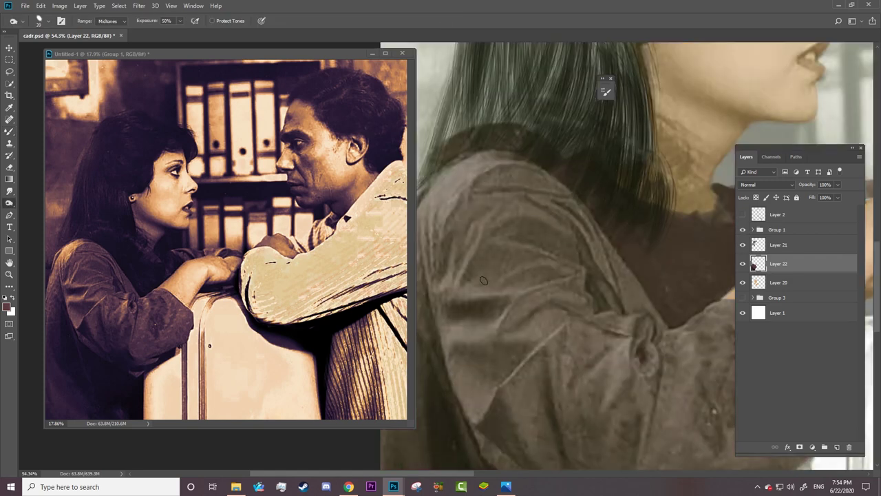
right_click(544, 269)
key(Escape)
right_click(588, 319)
key(Escape)
right_click(645, 346)
key(Escape)
key(ctrl+comma)
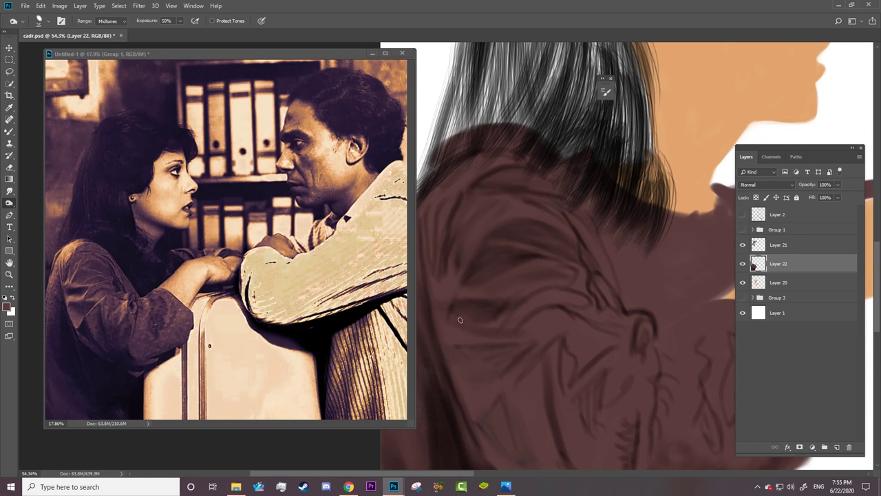
Step: Burn a dark patch and the sleeve's sketch line darker, then zoom out
mouse_move(460, 319)
mouse_down()
mouse_move(454, 306)
mouse_move(467, 317)
mouse_up()
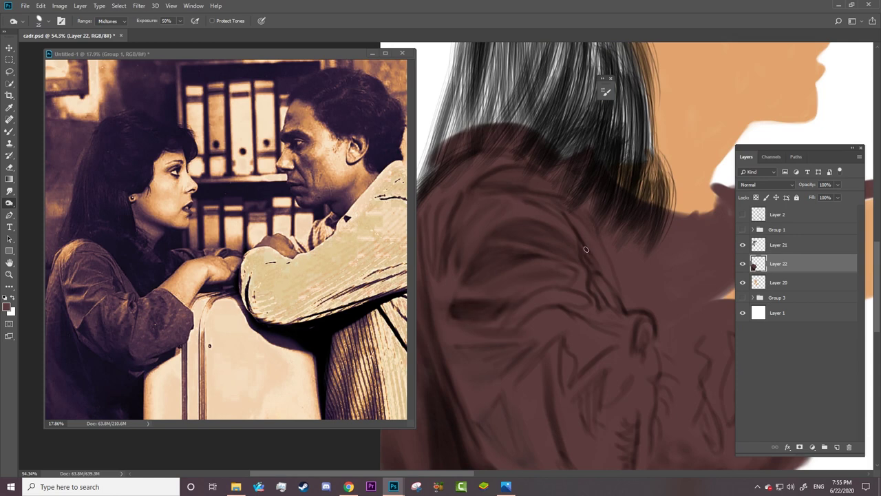
drag(585, 249, 612, 319)
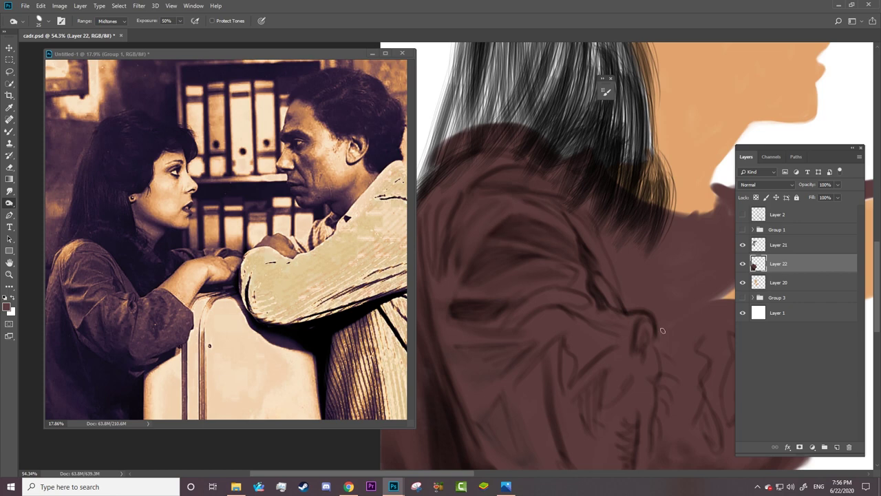
click(742, 229)
click(742, 229)
key(z)
mouse_move(620, 319)
mouse_down()
mouse_move(542, 319)
mouse_move(427, 338)
mouse_move(450, 275)
mouse_up()
Step: Duplicate the Group 1 reference photo group into a new document
key(ctrl+q)
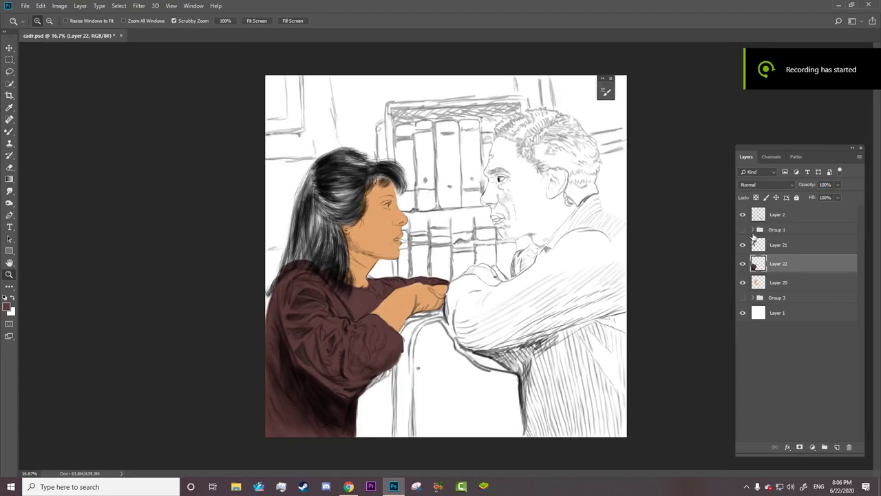
right_click(776, 229)
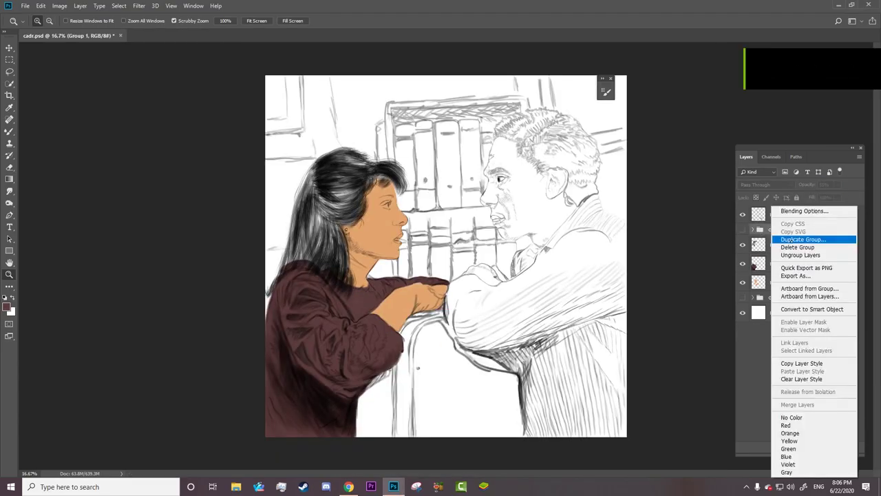
click(784, 234)
click(433, 168)
click(449, 187)
key(Return)
Step: Float the Untitled-1 reference window beside the painting and zoom into the collar
drag(206, 35, 288, 51)
drag(109, 326, 179, 326)
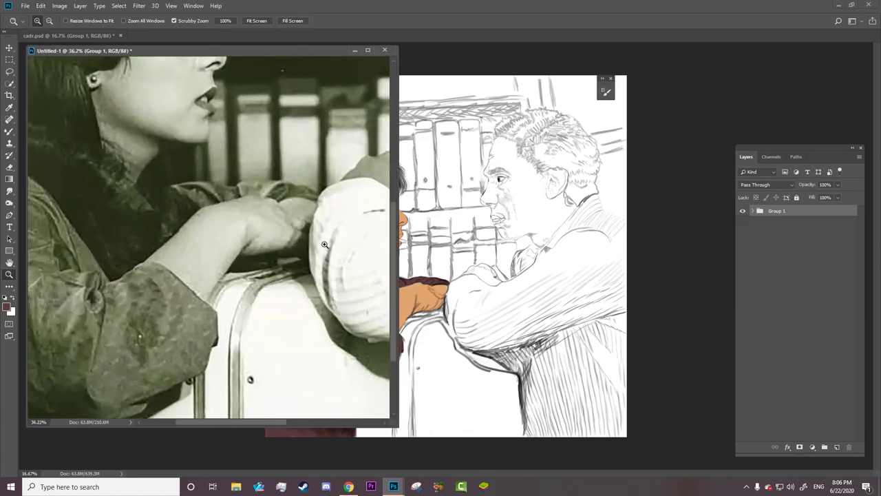
drag(446, 300, 495, 300)
click(777, 263)
Step: Toggle Layer 2 and Group 1 visibility to compare with the reference, leaving both hidden on Layer 22
scroll(476, 277, up, 3)
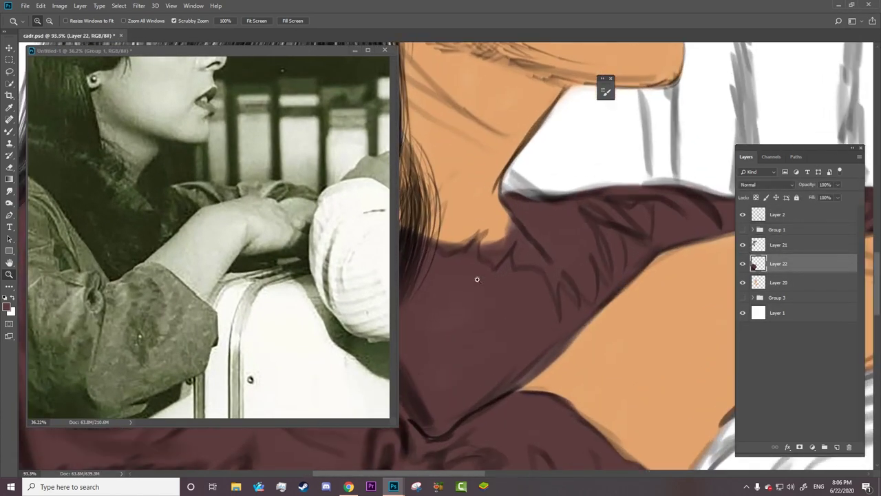
key(o)
click(742, 214)
click(742, 229)
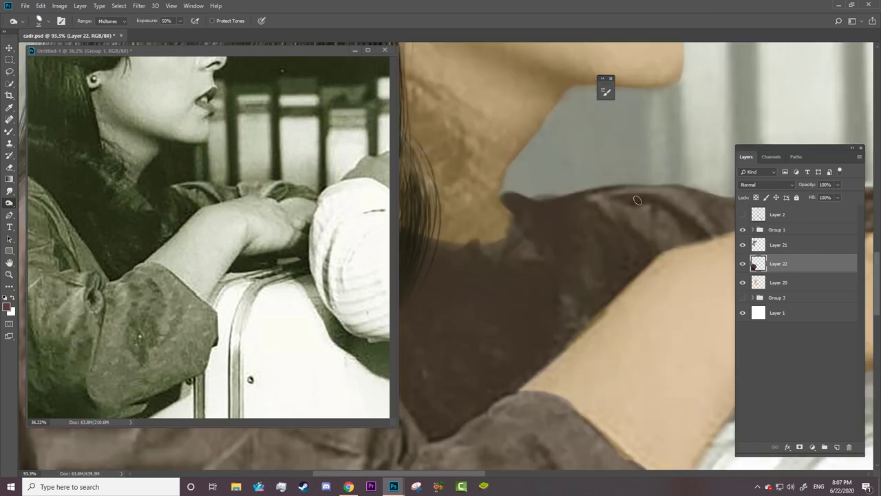
right_click(628, 232)
key(Escape)
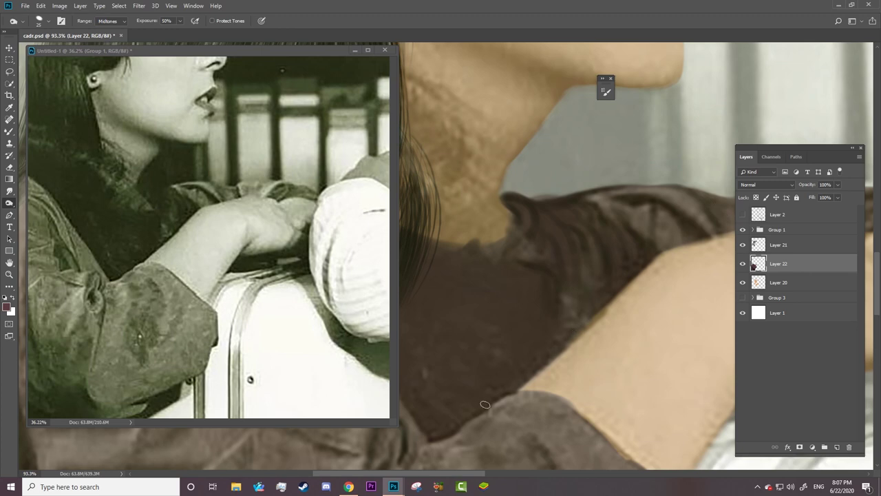
scroll(461, 411, left, 3)
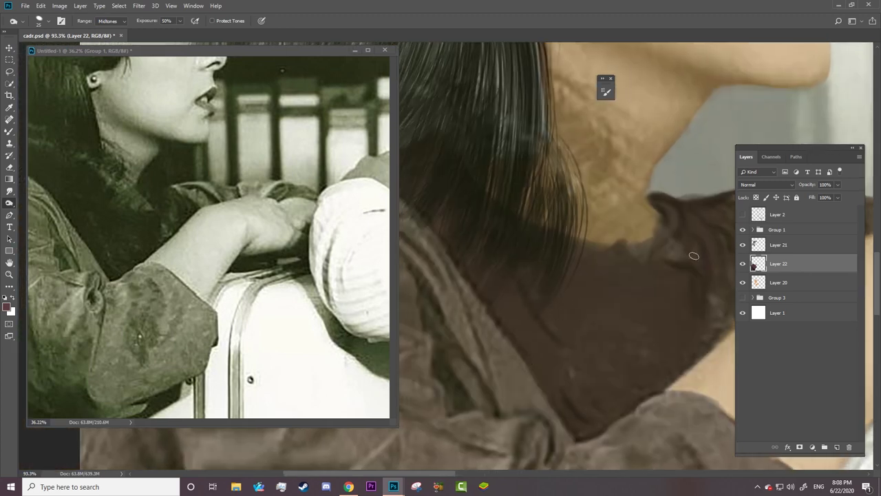
click(777, 229)
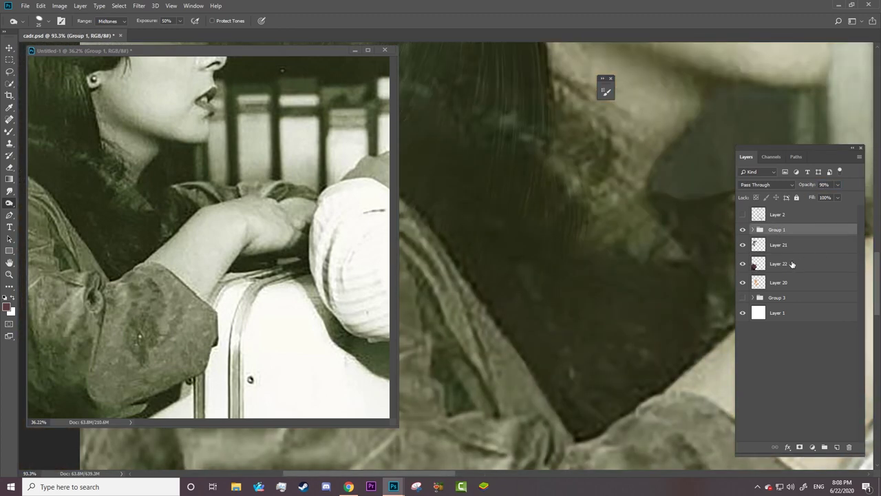
click(791, 264)
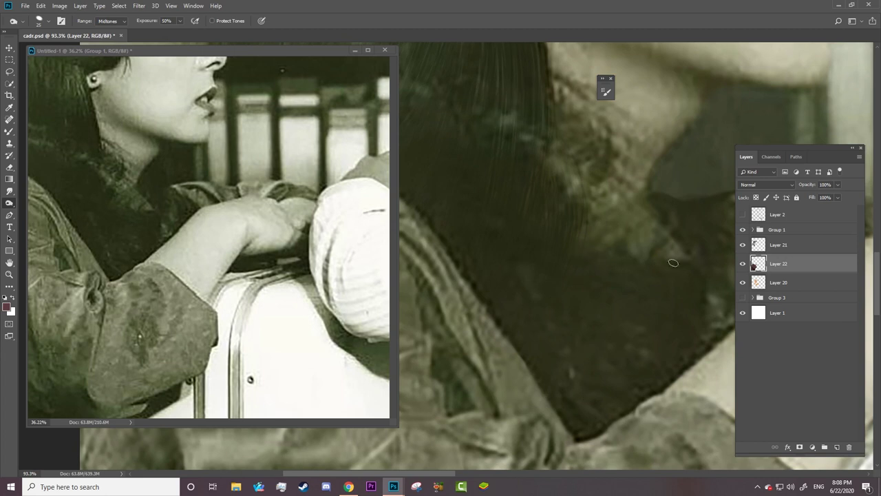
scroll(497, 211, right, 5)
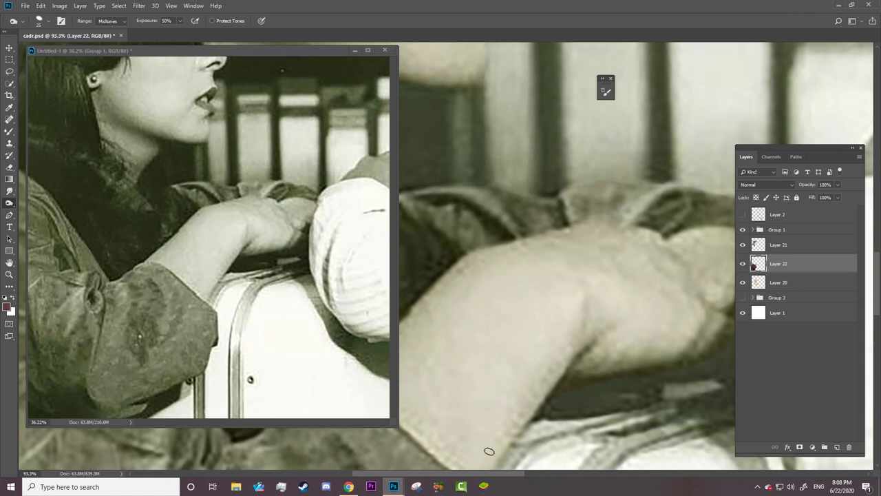
scroll(546, 221, right, 3)
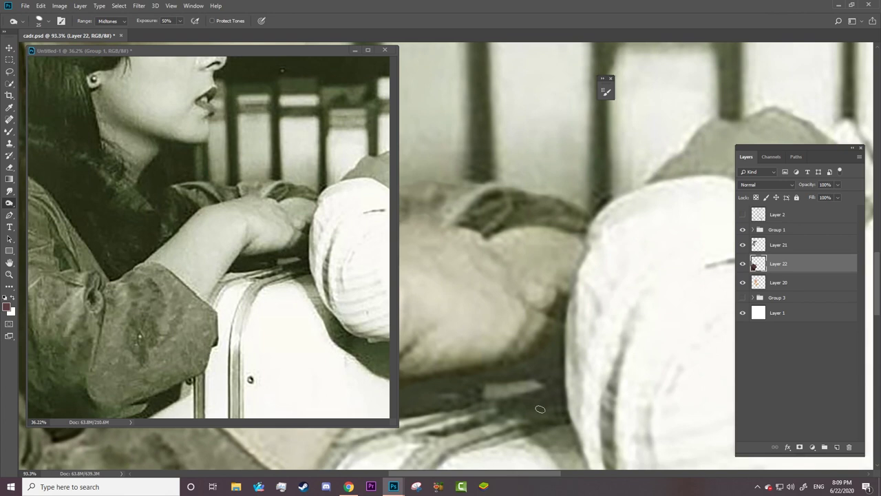
scroll(540, 409, left, 4)
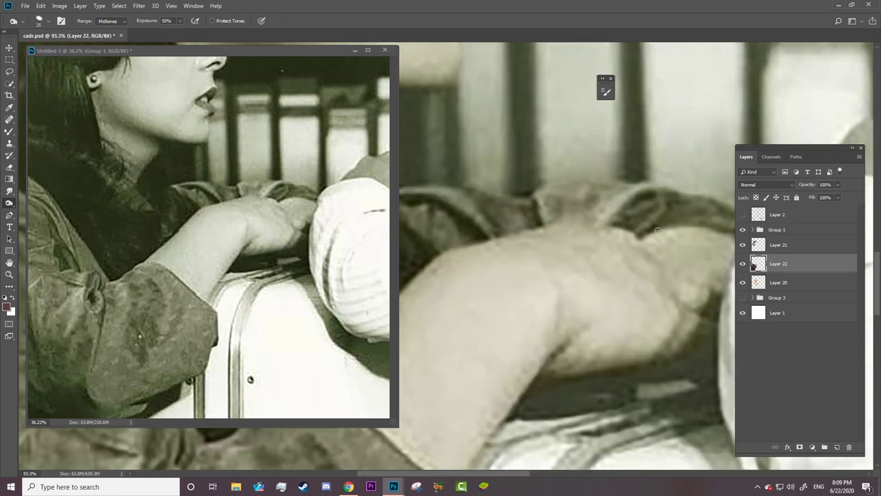
click(742, 229)
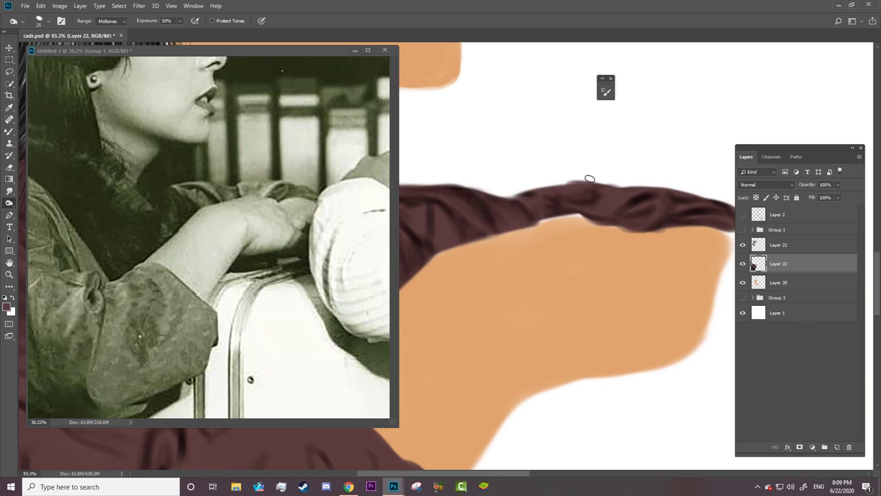
Step: Burn darker folds along the maroon sleeve with an enlarged brush
drag(604, 202, 701, 204)
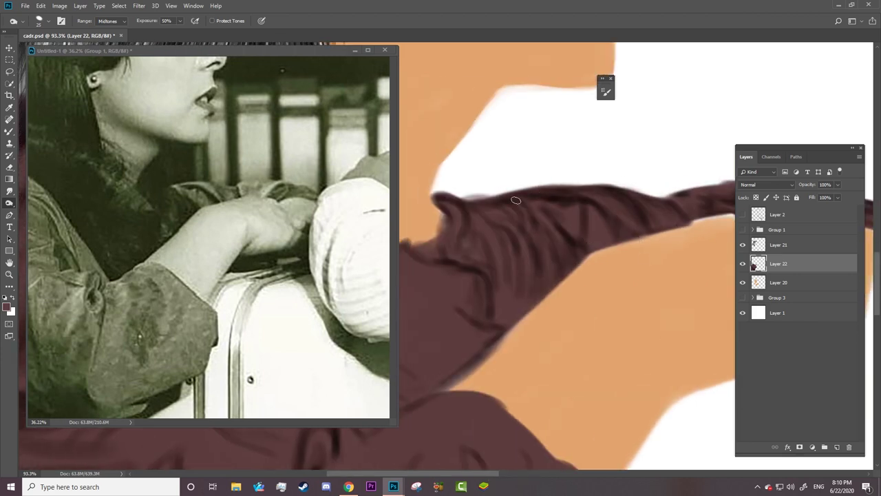
key(bracketright)
key(bracketright)
key(bracketright)
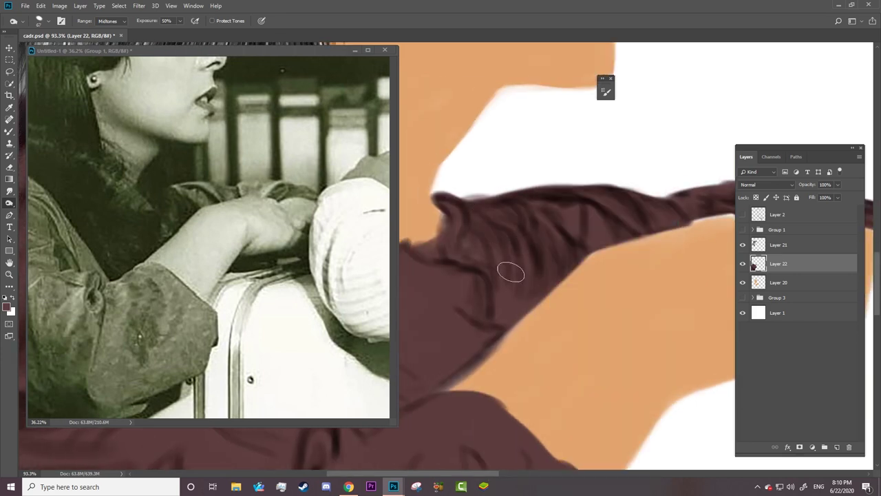
mouse_move(522, 252)
mouse_down()
mouse_move(503, 344)
mouse_move(550, 289)
mouse_move(505, 354)
mouse_move(413, 406)
mouse_up()
drag(462, 472, 425, 473)
mouse_move(604, 372)
mouse_down()
mouse_move(523, 256)
mouse_move(561, 379)
mouse_move(500, 342)
mouse_move(512, 271)
mouse_move(534, 335)
mouse_move(622, 300)
mouse_move(163, 254)
mouse_up()
Step: Show the reference photo over the painting and shrink the brush to 73 px
right_click(512, 272)
key(z)
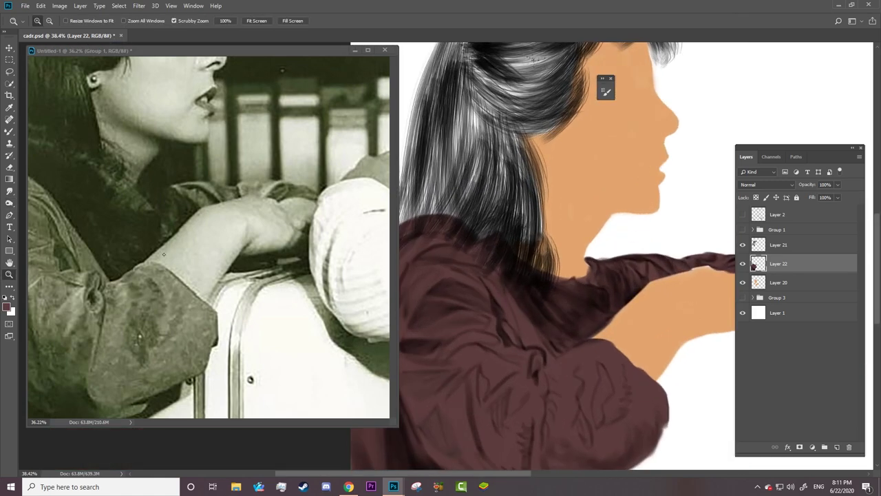
key(o)
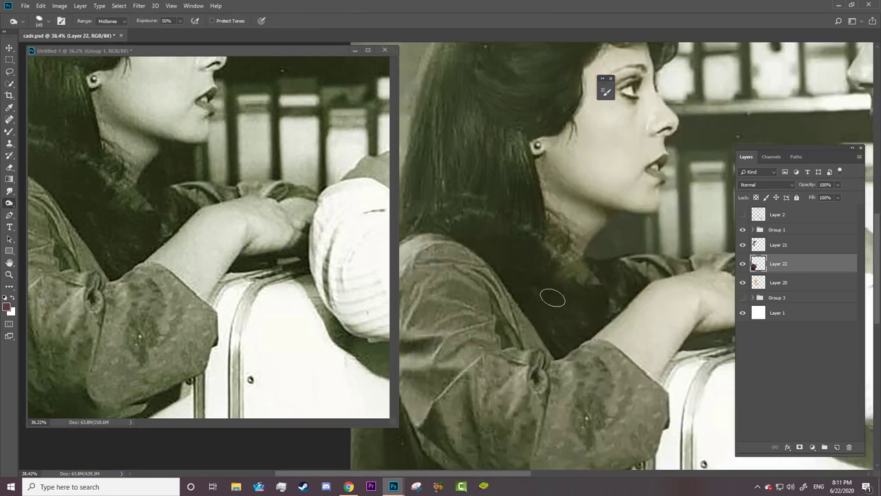
right_click(553, 297)
drag(584, 149, 566, 149)
key(Return)
Step: Zoom in on the sleeve and pan the reference to show the woman's arm
key(z)
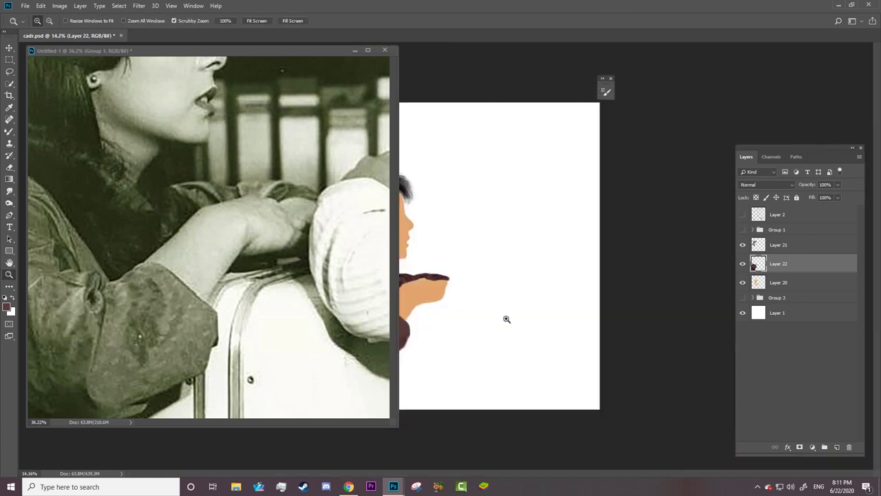
drag(505, 319, 382, 475)
click(532, 409)
drag(206, 303, 244, 231)
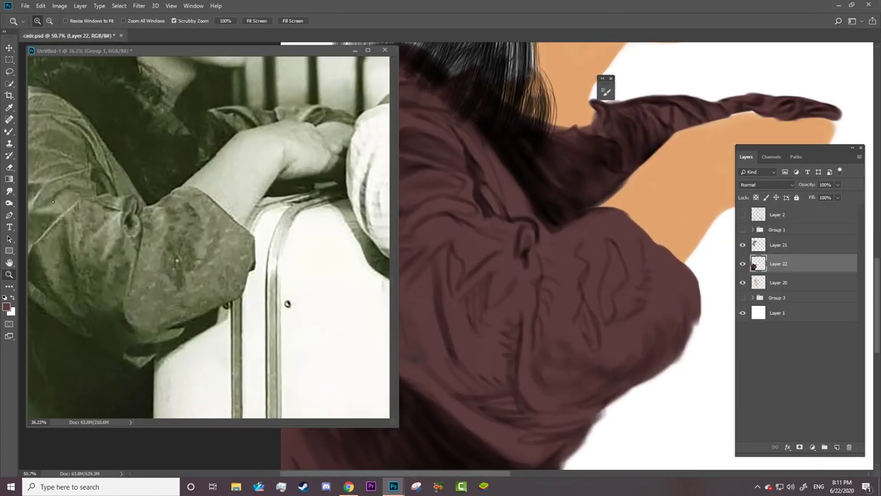
key(o)
right_click(600, 240)
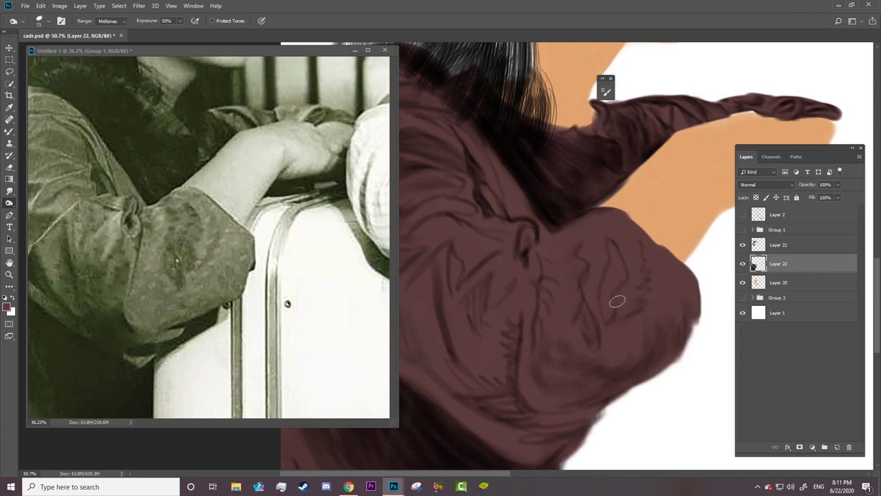
Step: Lighten a shoulder patch and rework the central and lower sleeve folds
mouse_move(621, 257)
mouse_down()
mouse_move(610, 252)
mouse_move(548, 318)
mouse_up()
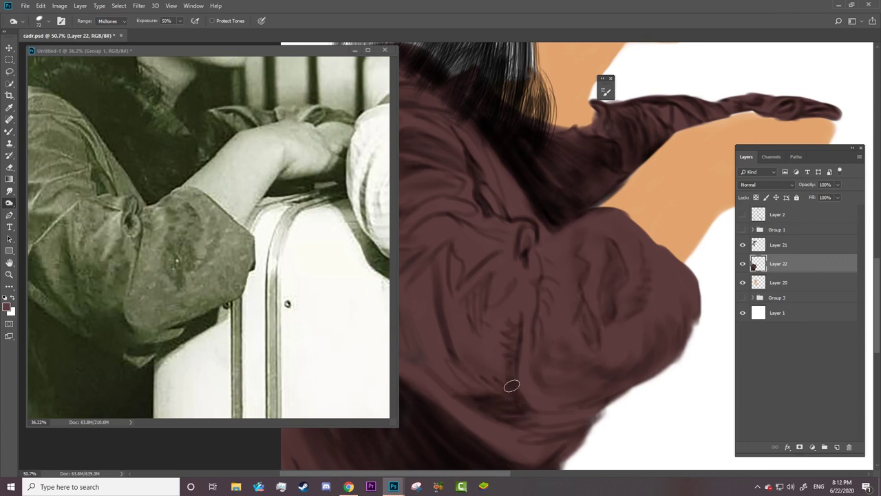
drag(511, 386, 507, 309)
drag(480, 390, 555, 411)
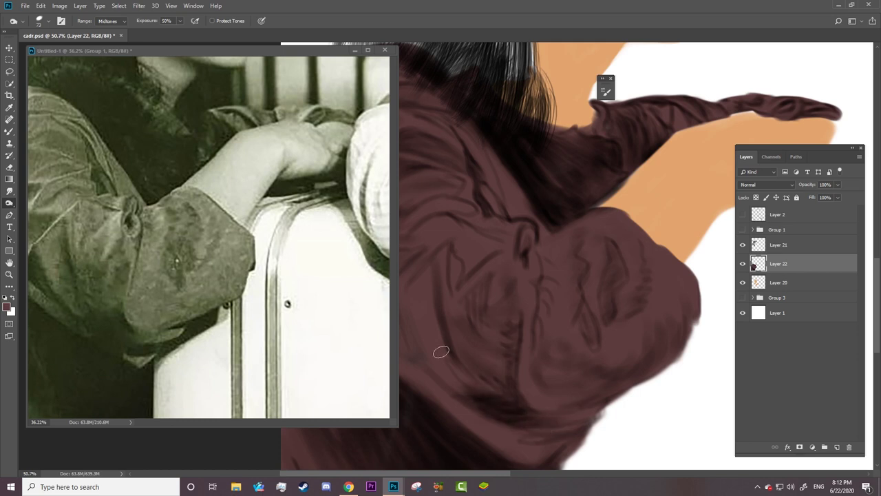
right_click(475, 265)
click(456, 121)
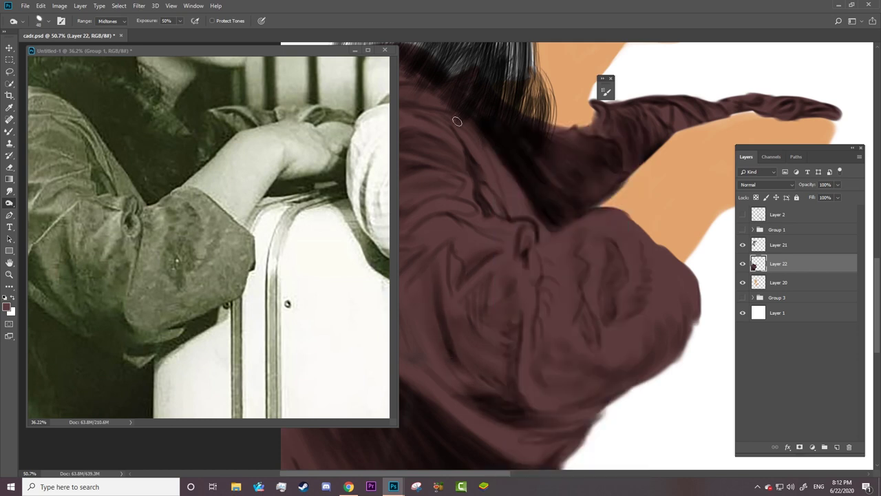
Step: Set the burn brush to 23 px and adjust the zoom
right_click(456, 121)
click(480, 151)
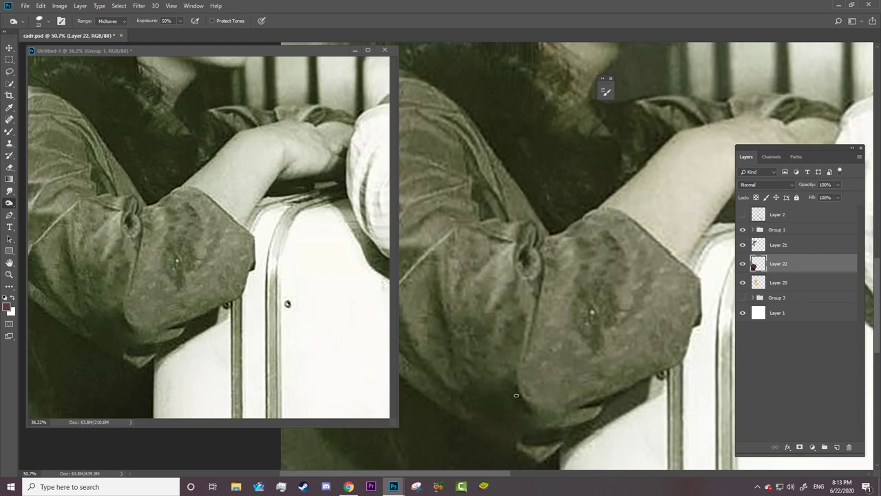
right_click(528, 270)
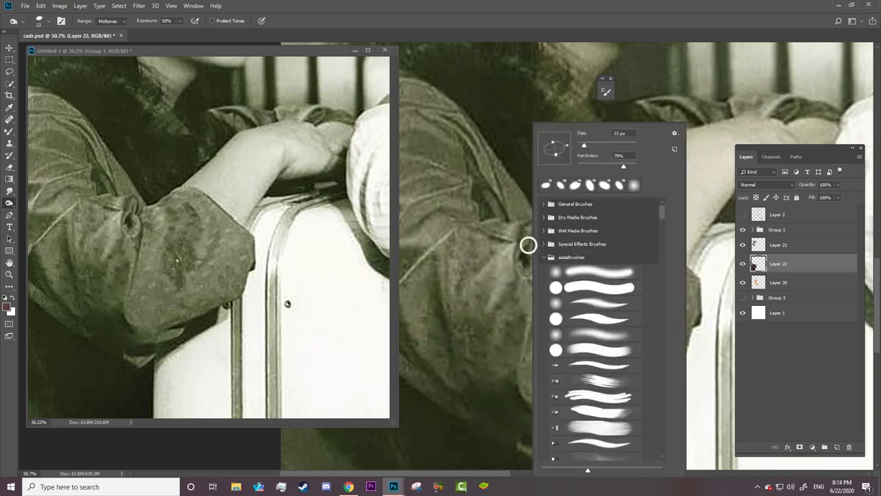
click(505, 216)
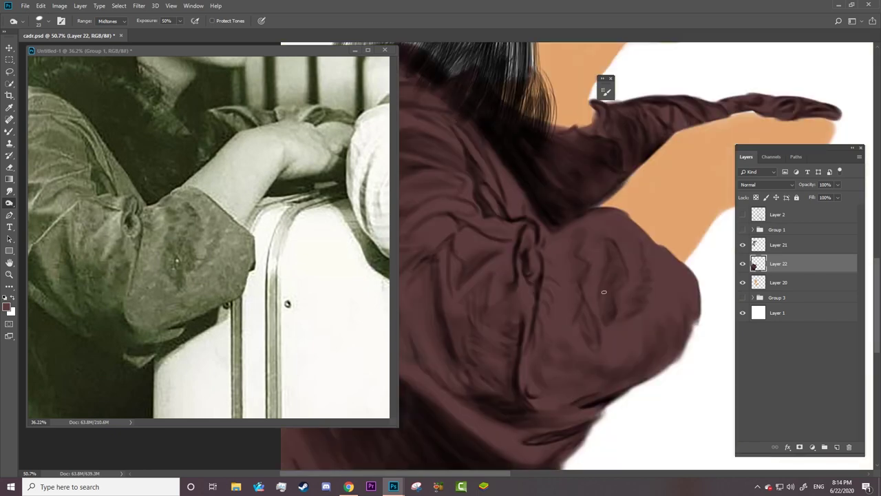
key(z)
scroll(284, 263, down, 3)
scroll(284, 263, up, 3)
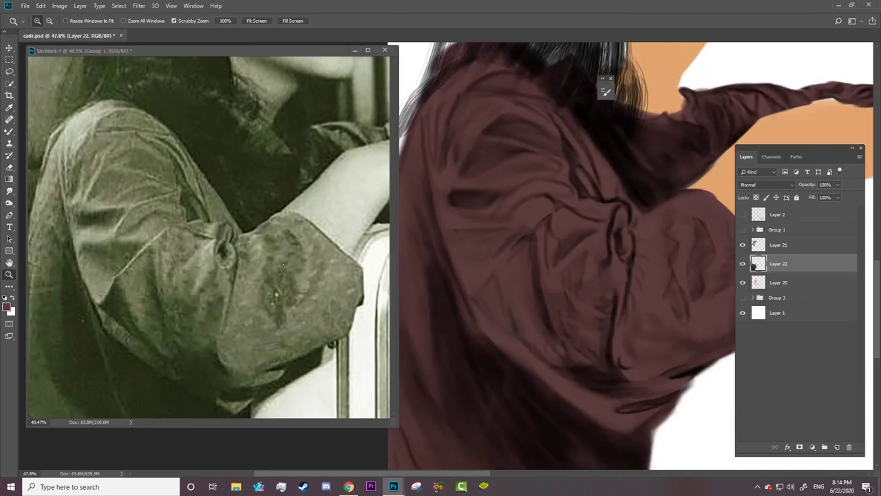
Step: Burn three darker fold strokes across the shirt's back and shoulder
key(o)
right_click(501, 318)
key(Escape)
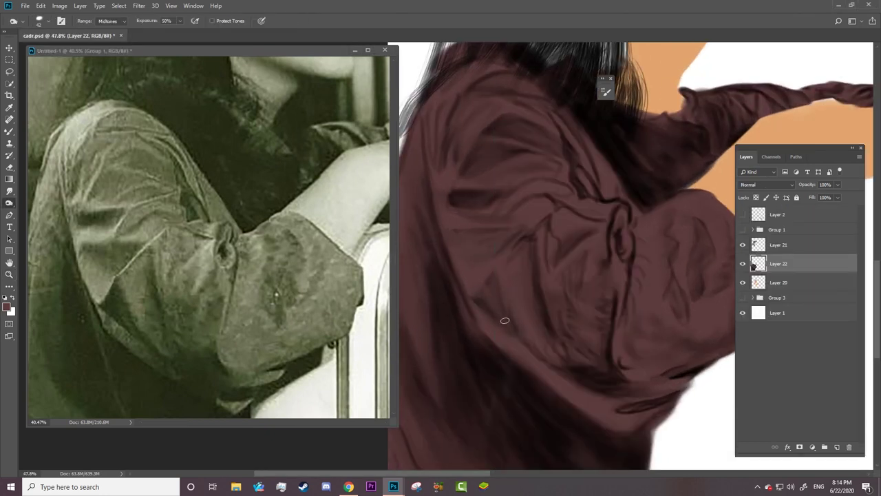
drag(504, 320, 491, 282)
mouse_move(453, 261)
mouse_down()
mouse_move(468, 237)
mouse_move(551, 207)
mouse_up()
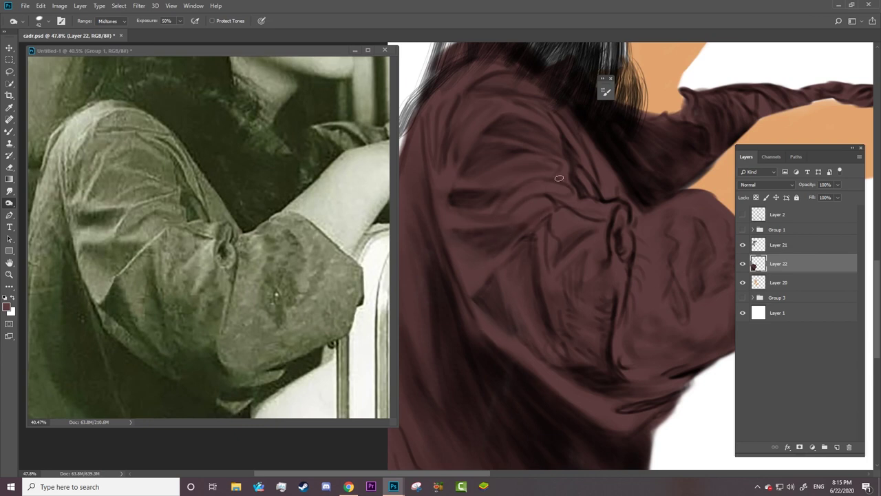
drag(546, 155, 475, 175)
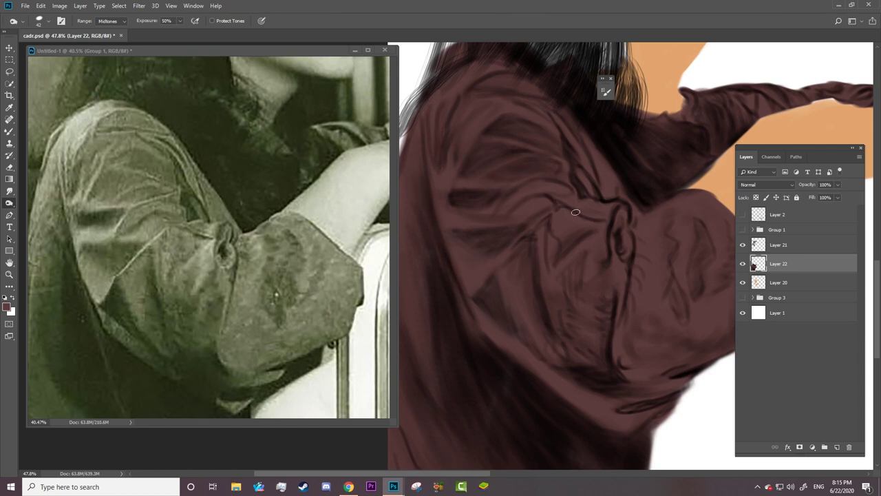
Step: Zoom out, switch to the Mixer Brush, sample a darker colour and set the brush size, checking the reference photo
key(z)
drag(581, 210, 721, 315)
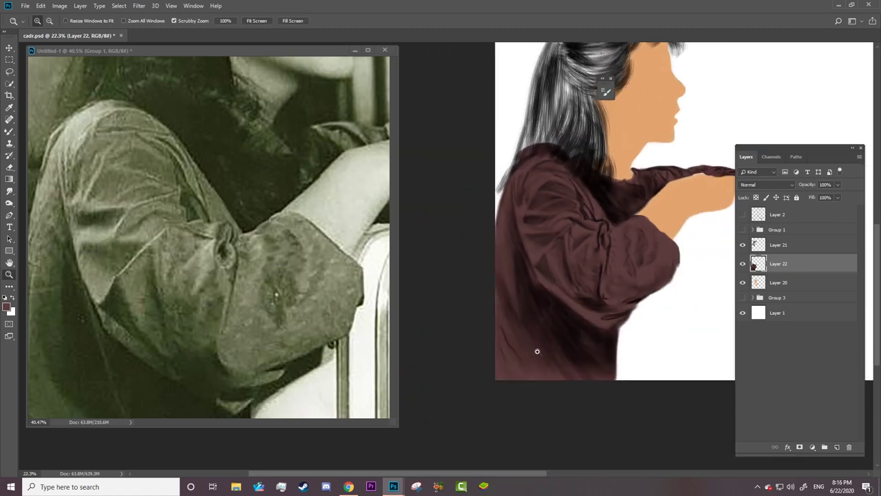
key(b)
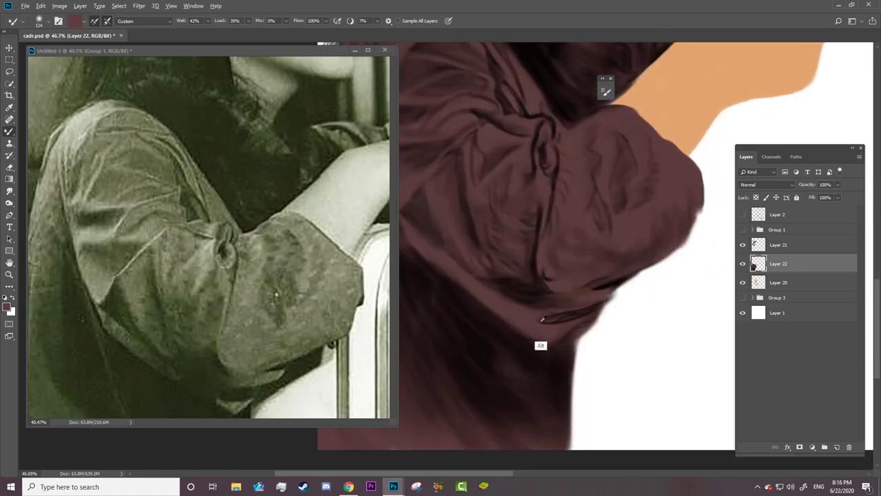
click(742, 230)
click(742, 230)
alt+click(560, 289)
click(742, 230)
right_click(627, 122)
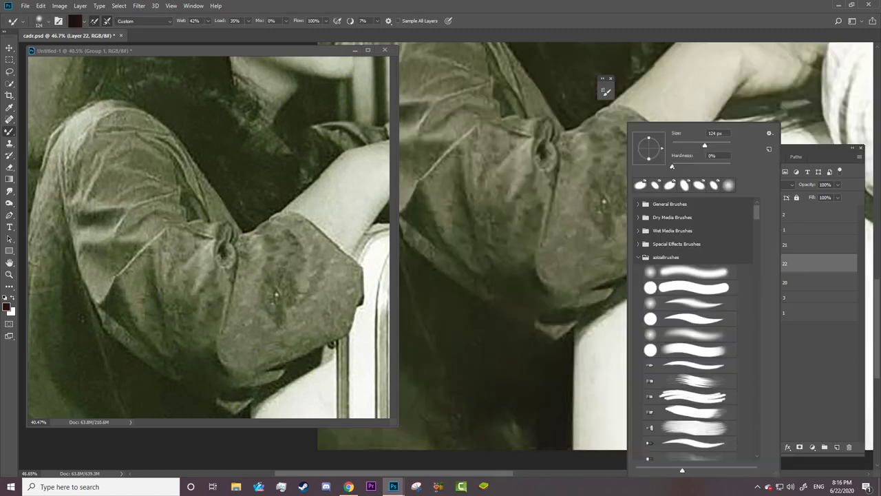
key(Return)
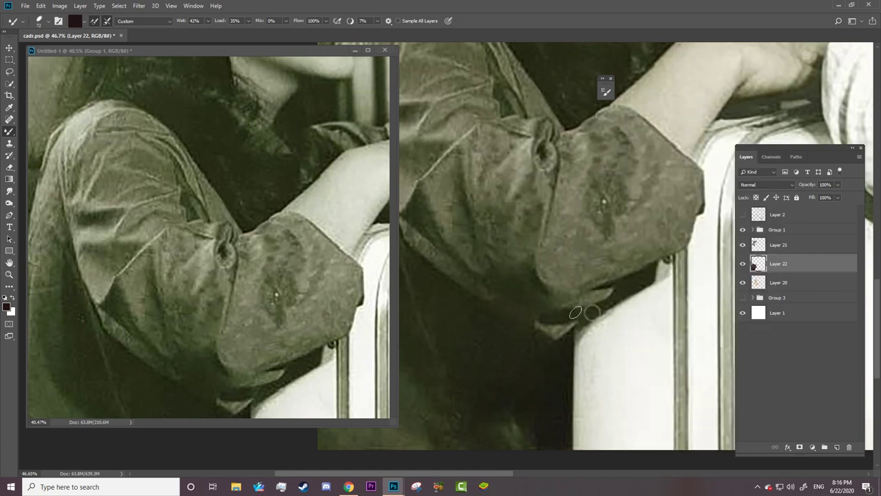
right_click(616, 279)
key(Return)
click(742, 229)
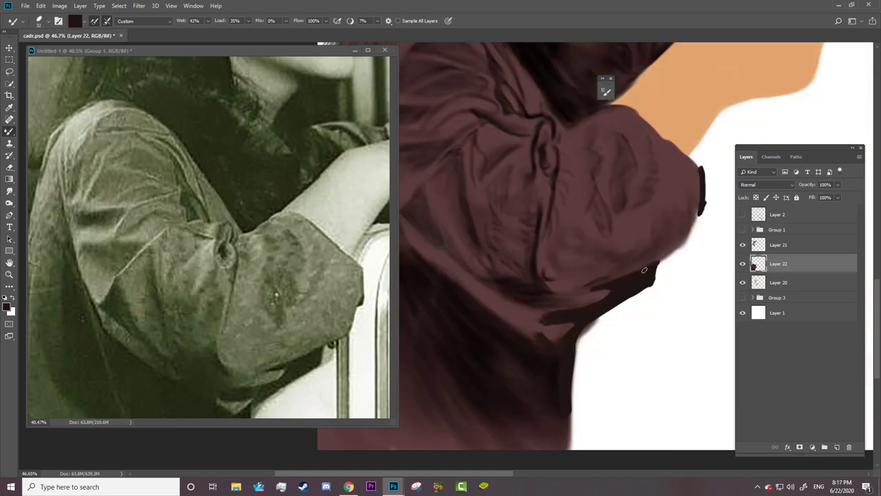
Step: Enable the brush's Transfer option and draw a dark outline along the sleeve's upper-right edge
drag(701, 221, 699, 207)
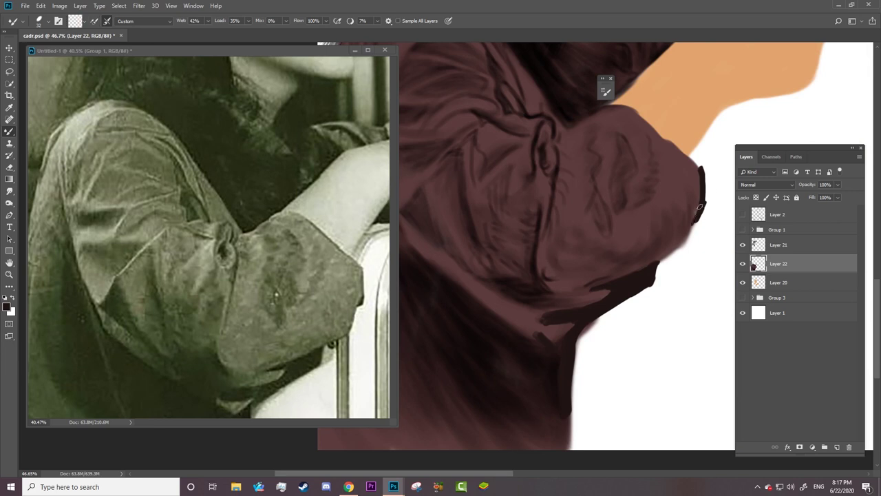
right_click(585, 207)
key(Escape)
click(606, 90)
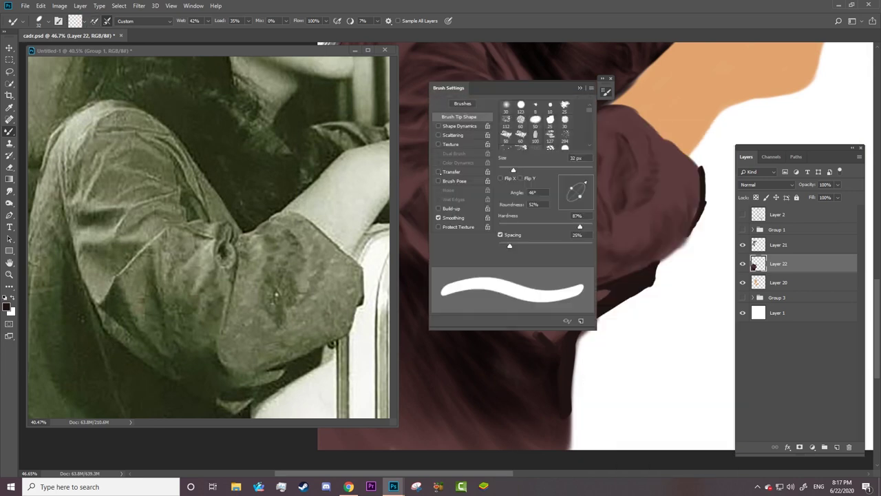
click(437, 171)
click(606, 90)
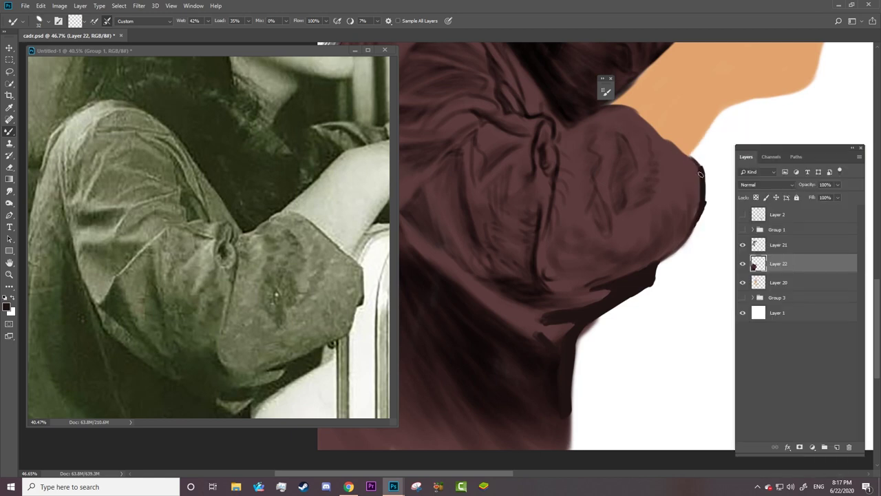
mouse_move(700, 175)
mouse_down()
mouse_move(629, 107)
mouse_move(675, 146)
mouse_up()
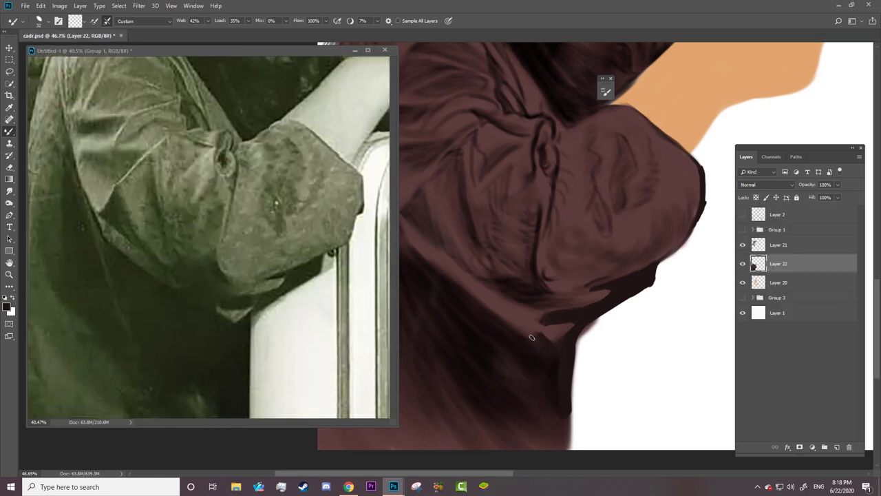
Step: Soften the sleeve's dark edge with the Smudge tool at 10% strength
key(r)
right_click(650, 282)
key(Escape)
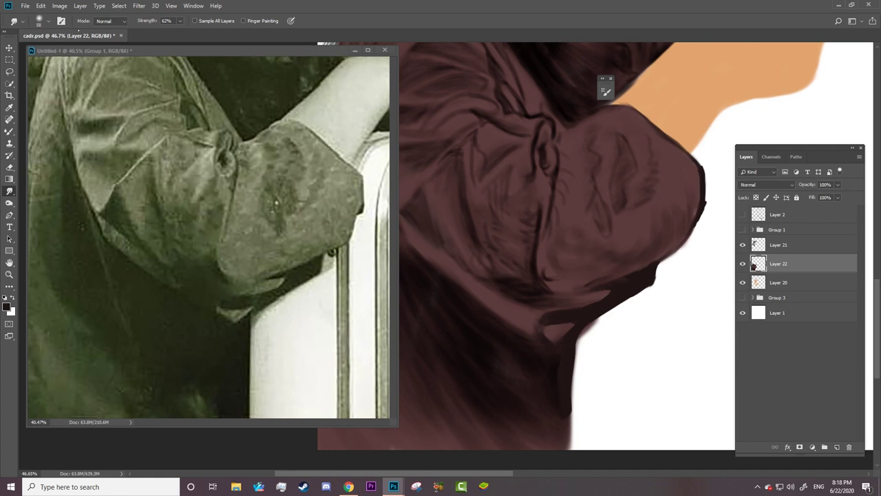
key(F5)
key(F5)
drag(650, 292, 720, 173)
Step: Zoom in and erase the sleeve's right outline smoother with a smaller eraser
key(z)
click(681, 203)
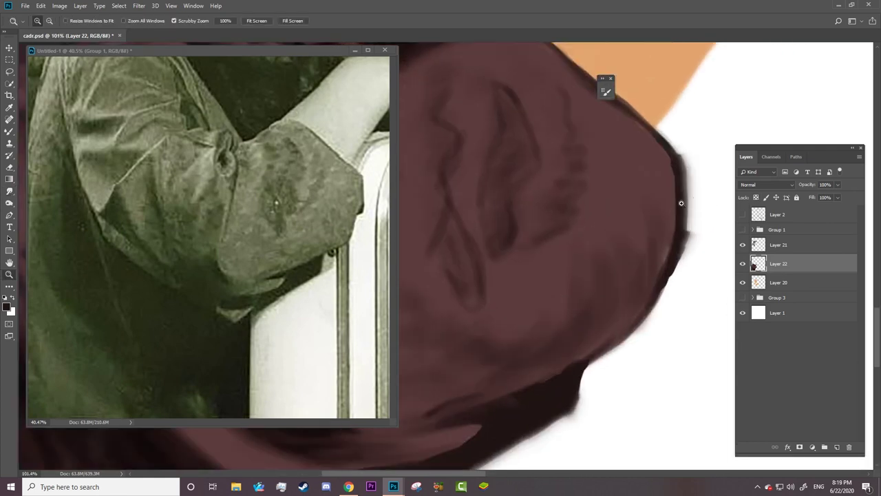
key(e)
mouse_move(679, 138)
mouse_down()
mouse_move(700, 200)
mouse_move(696, 158)
mouse_move(678, 302)
mouse_up()
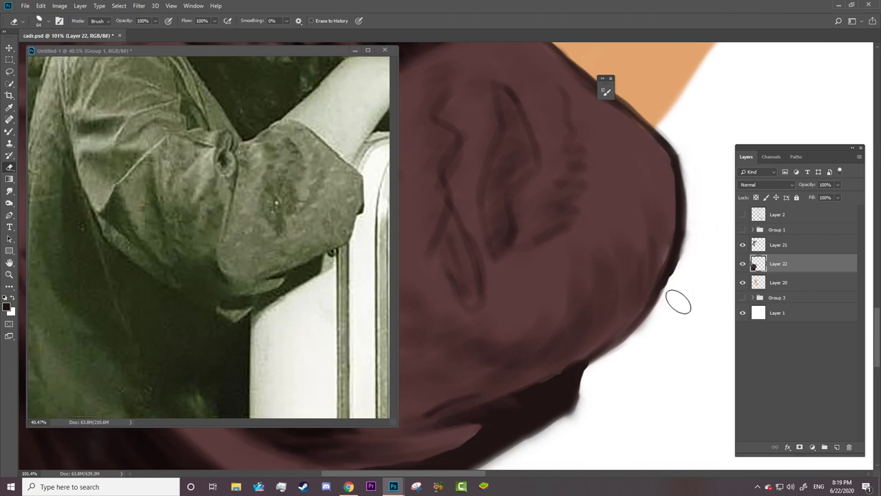
key(ctrl+comma)
key(F5)
key(F5)
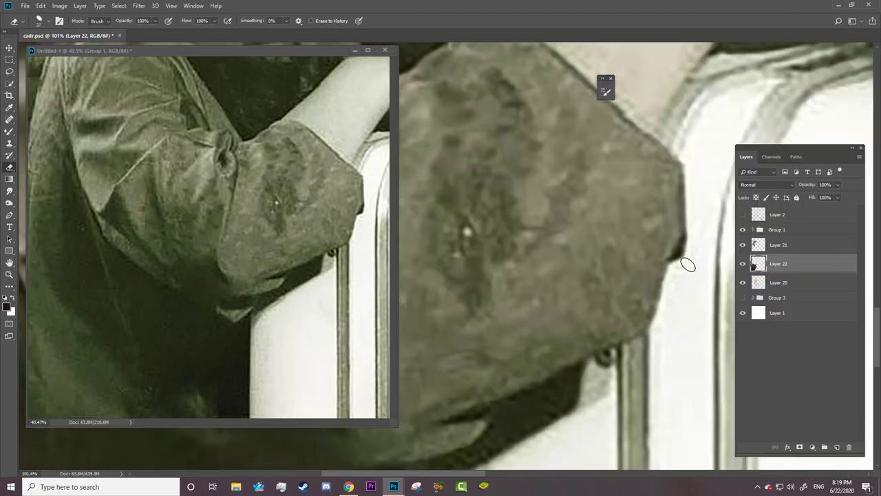
key(ctrl+comma)
Step: Smooth the sleeve's lower-right and upper-right edges, comparing against the reference photo
mouse_move(688, 265)
mouse_down()
mouse_move(583, 417)
mouse_move(588, 402)
mouse_up()
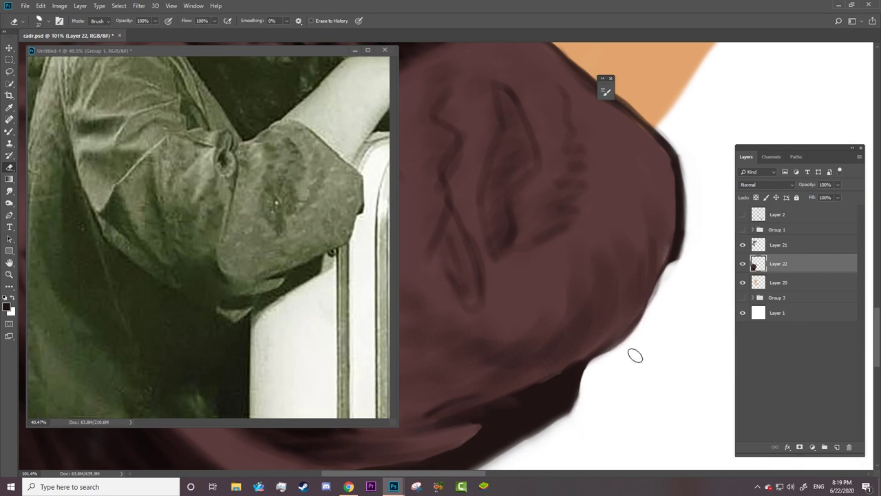
key(ctrl+comma)
key(ctrl+comma)
drag(643, 121, 678, 153)
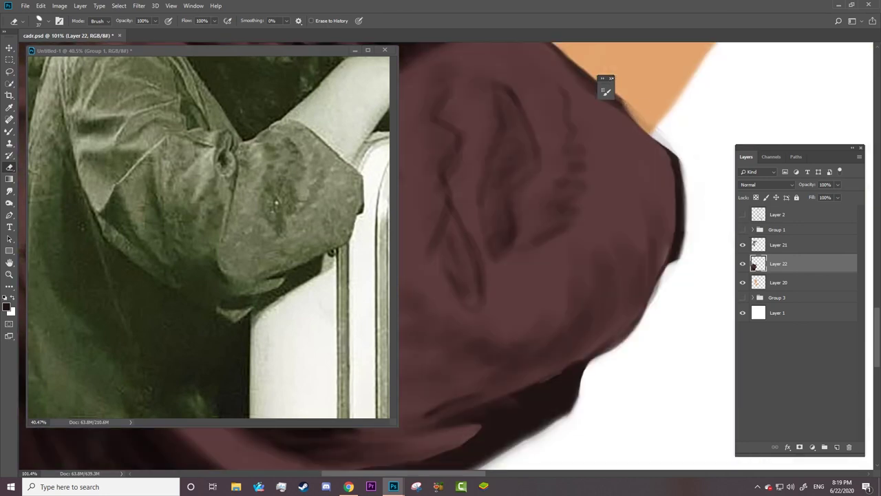
drag(606, 89, 671, 148)
key(ctrl+comma)
key(ctrl+comma)
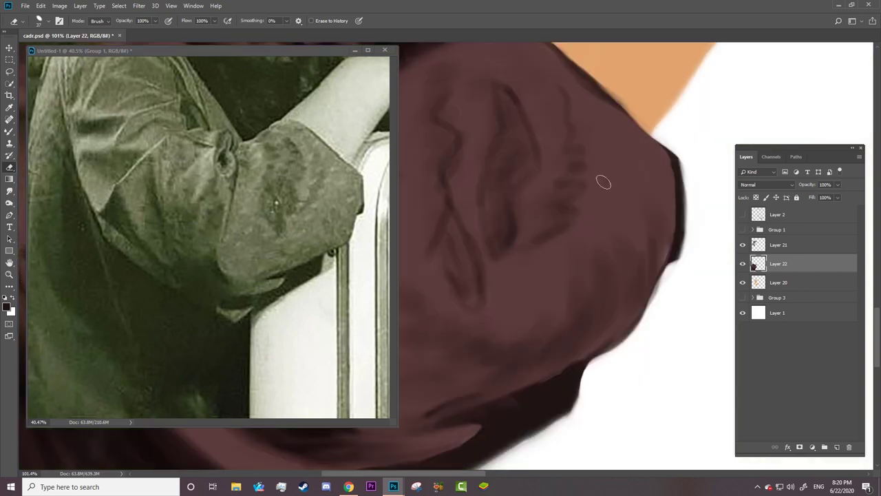
Step: Zoom out and reshape the sleeve's fold lines with the Smudge tool
key(z)
mouse_move(688, 196)
mouse_down()
mouse_move(589, 278)
mouse_move(661, 276)
mouse_up()
key(o)
right_click(536, 245)
key(Escape)
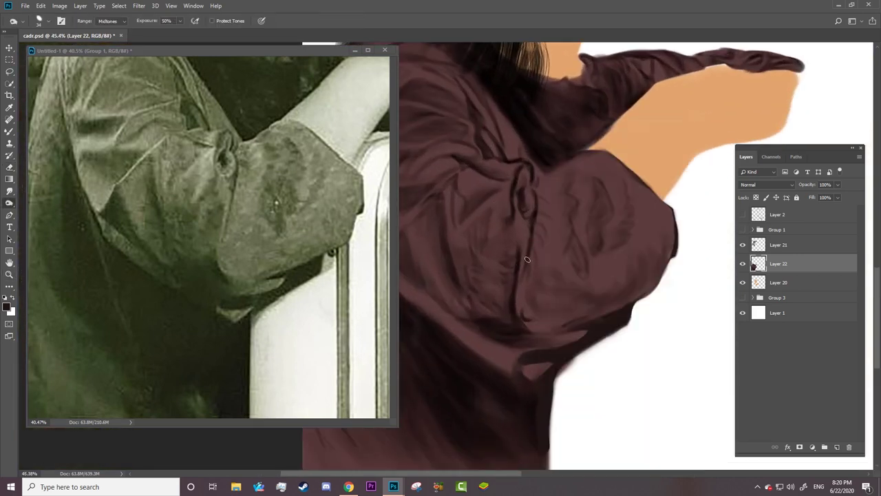
key(r)
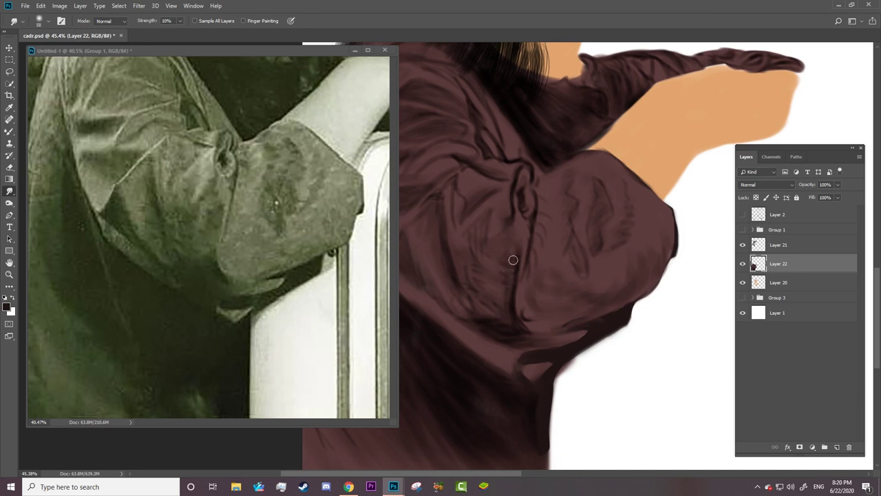
right_click(513, 259)
key(Escape)
drag(571, 200, 584, 222)
Step: Lighten one sleeve fold with the Dodge tool, then zoom both windows to fit
key(o)
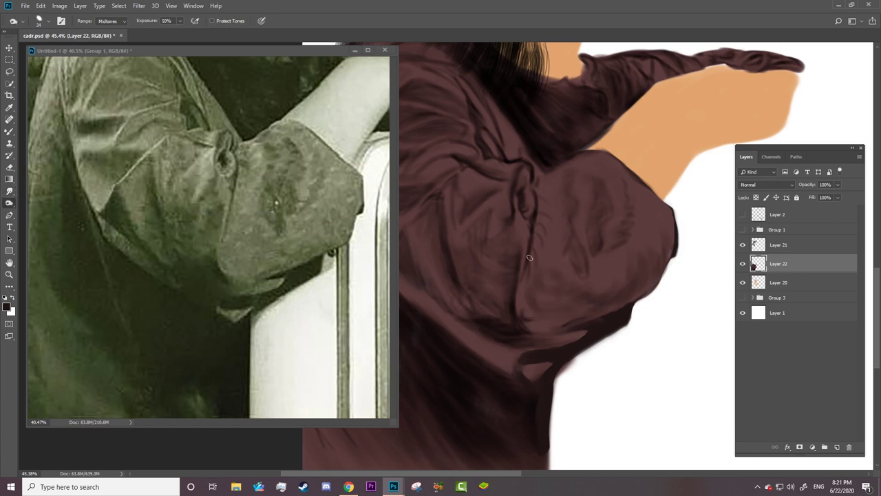
right_click(495, 250)
key(Escape)
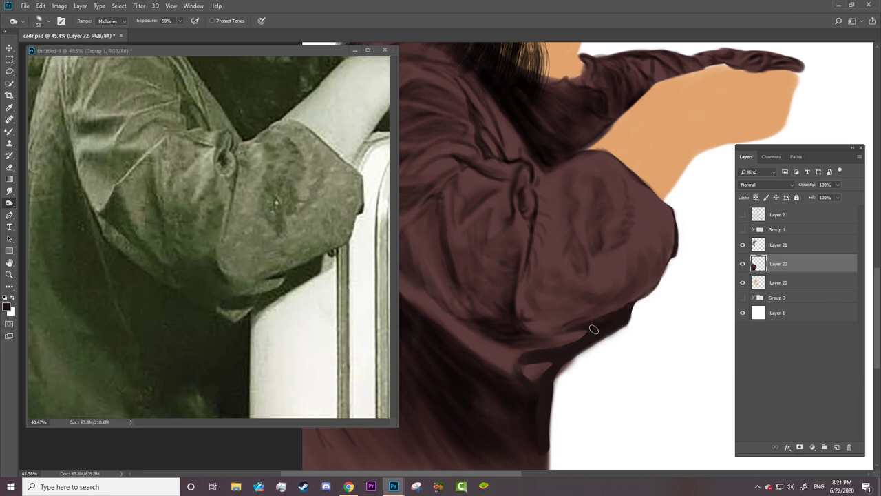
drag(537, 203, 531, 182)
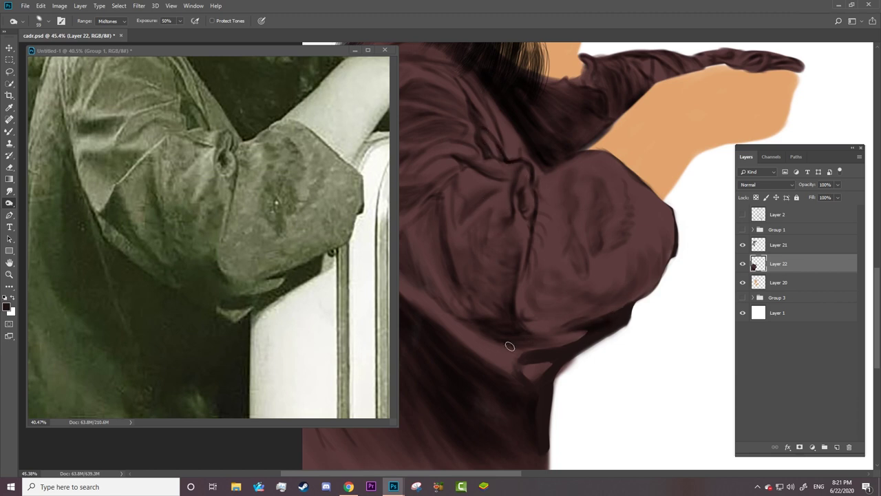
key(bracketright)
key(bracketright)
key(bracketright)
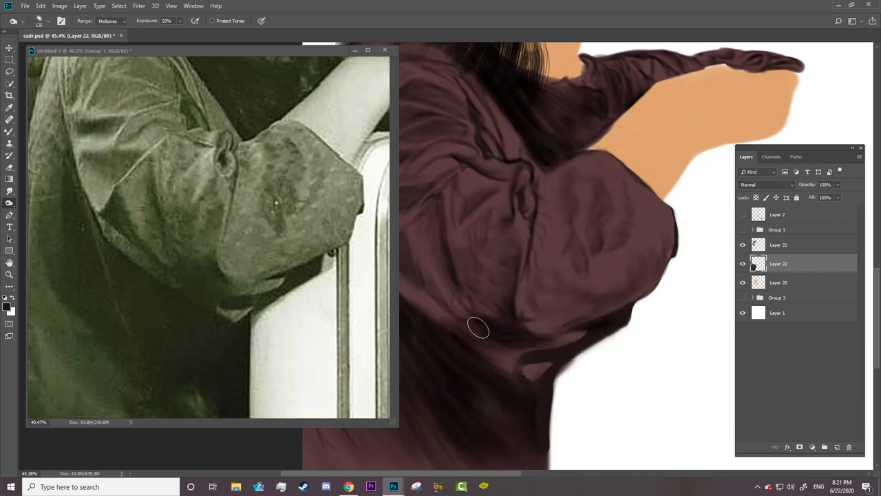
key(z)
key(ctrl+0)
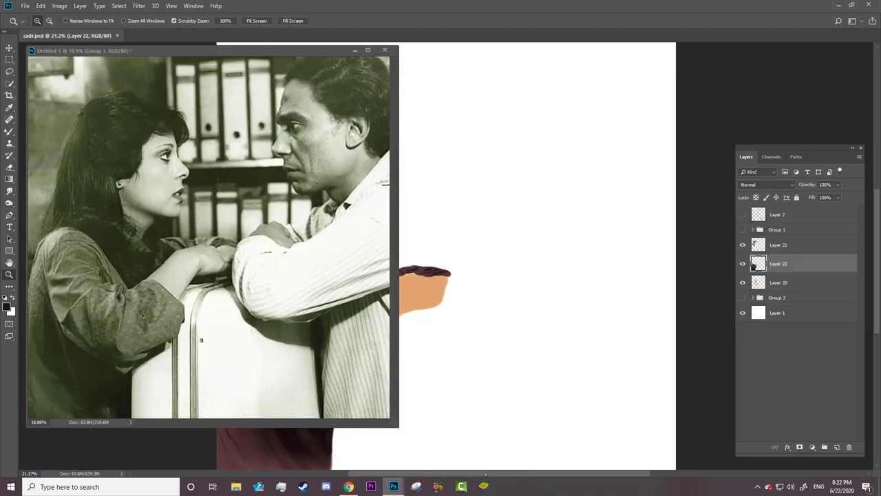
Step: On Layer 21, pick a hair-strand brush preset and paint dark strands across the upper hair
click(778, 244)
click(9, 131)
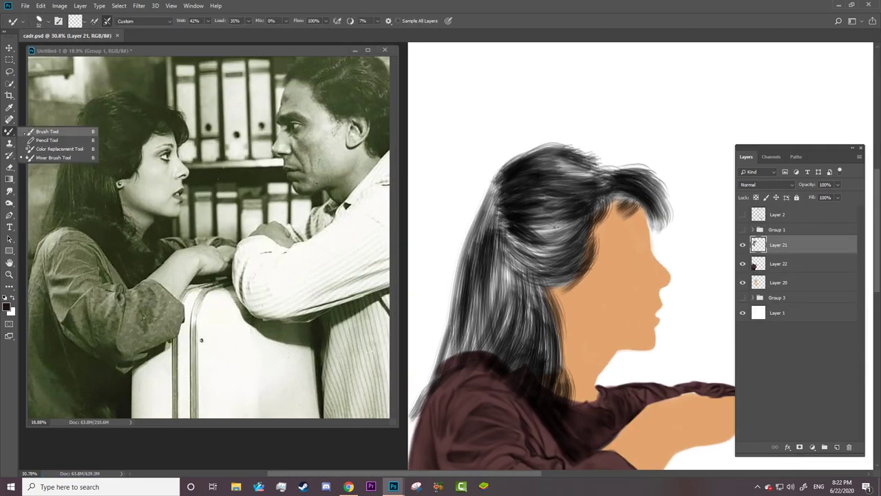
click(46, 131)
right_click(544, 225)
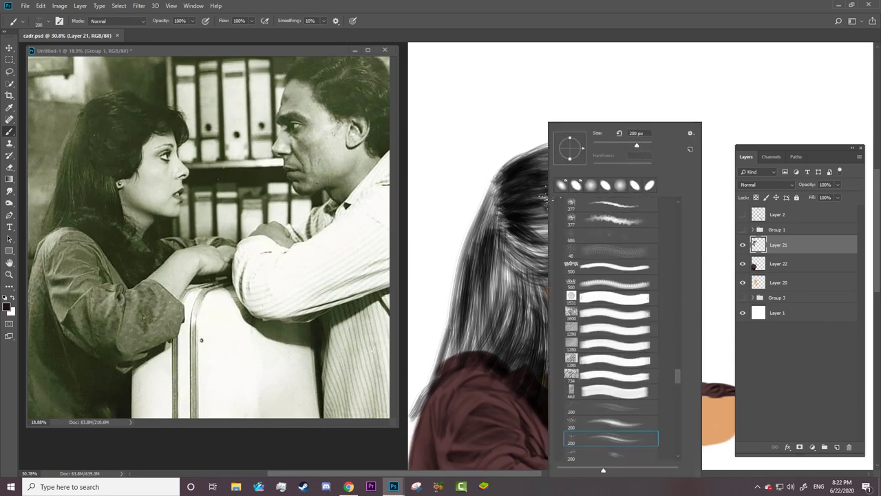
double_click(570, 185)
drag(572, 226, 485, 253)
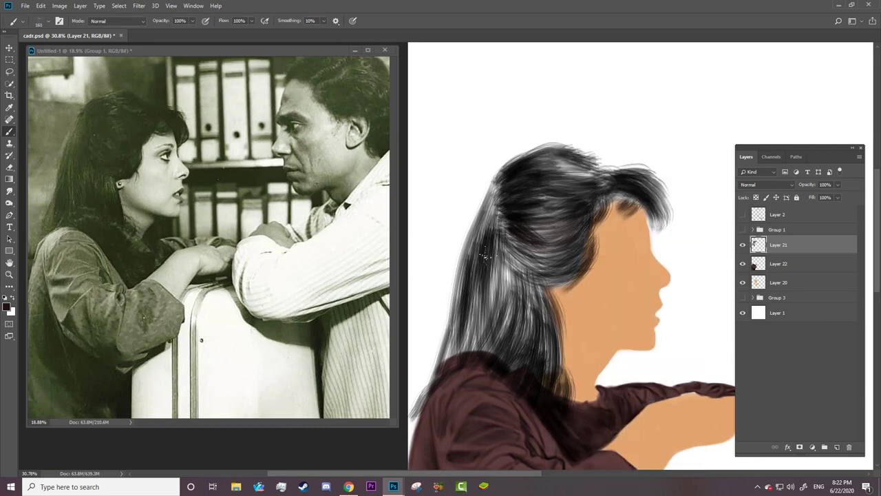
drag(571, 243, 497, 271)
Step: Paint dark strands down the left hair and above the shoulder
mouse_move(586, 216)
mouse_down()
mouse_move(494, 267)
mouse_move(490, 243)
mouse_up()
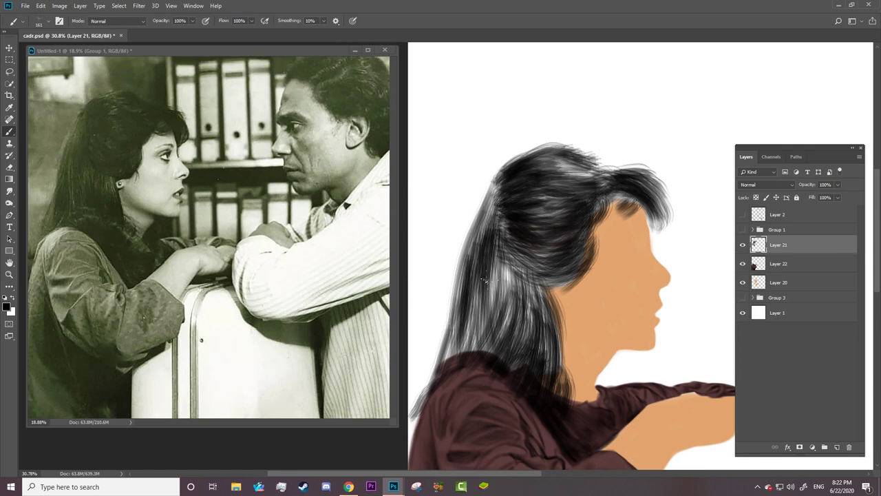
drag(482, 199, 513, 319)
drag(497, 227, 471, 337)
drag(485, 282, 443, 382)
drag(464, 327, 435, 378)
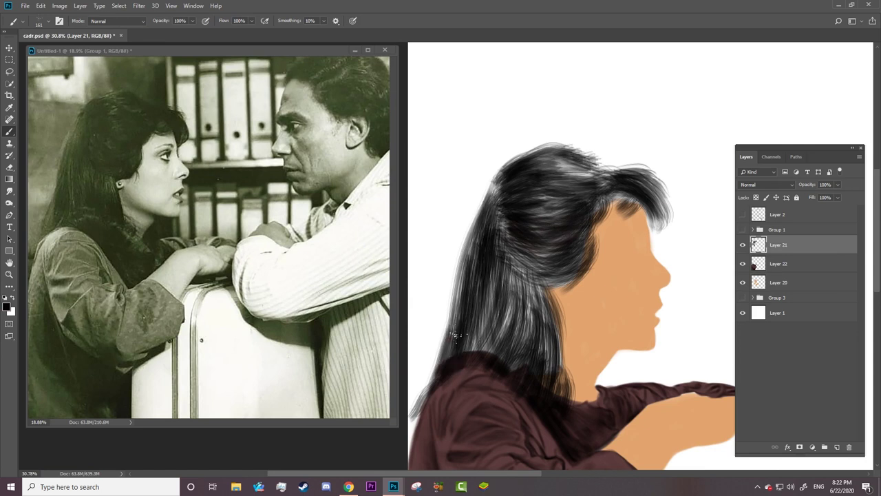
mouse_move(501, 282)
mouse_down()
mouse_move(461, 368)
mouse_move(530, 361)
mouse_up()
drag(523, 295, 534, 371)
mouse_move(547, 288)
mouse_down()
mouse_move(558, 375)
mouse_move(513, 393)
mouse_up()
Step: Build up more dark strands through the middle and left of the hair
drag(509, 308, 475, 368)
drag(485, 318, 455, 365)
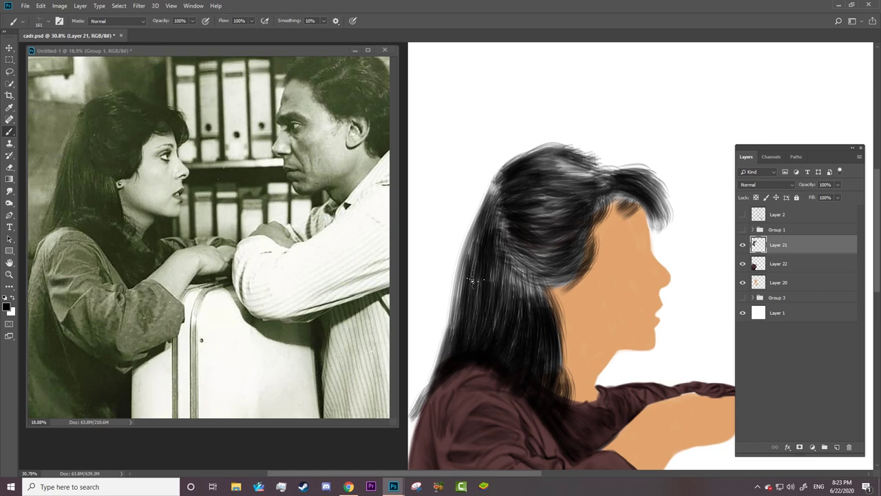
drag(513, 248, 510, 325)
drag(534, 272, 524, 352)
drag(508, 267, 487, 371)
drag(476, 234, 454, 330)
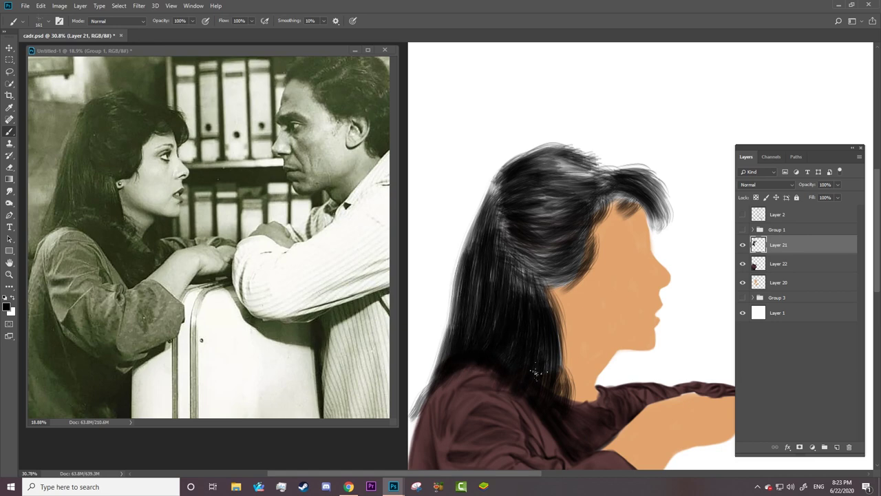
drag(557, 332, 548, 379)
scroll(633, 281, up, 3)
scroll(55, 248, up, 3)
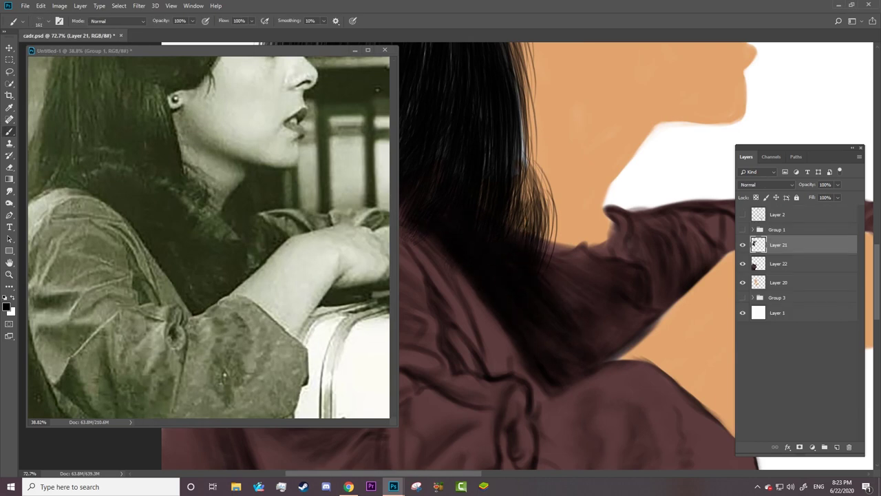
Step: Paint dark hair strands over the sleeve and across the white gap behind the neck
drag(538, 235, 589, 303)
drag(611, 231, 605, 258)
drag(647, 131, 609, 206)
mouse_move(640, 162)
mouse_down()
mouse_move(605, 255)
mouse_move(660, 282)
mouse_up()
mouse_move(640, 179)
mouse_down()
mouse_move(598, 222)
mouse_move(654, 330)
mouse_up()
mouse_move(523, 113)
mouse_down()
mouse_move(550, 241)
mouse_move(619, 344)
mouse_up()
drag(599, 302, 537, 399)
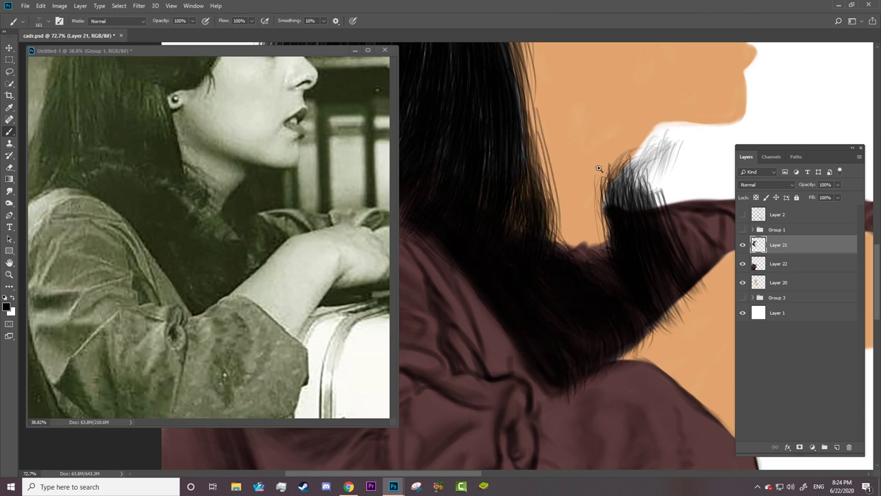
Step: Build up the lock with grey and dark strands curving down into the orange gap
drag(640, 117, 609, 192)
drag(671, 109, 636, 199)
drag(642, 122, 637, 228)
drag(688, 103, 653, 199)
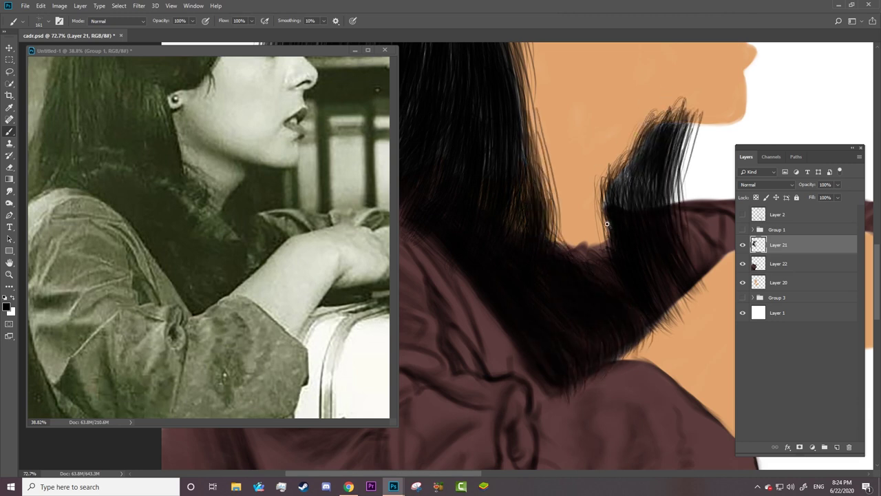
drag(620, 148, 602, 238)
drag(533, 144, 517, 227)
drag(530, 103, 578, 245)
drag(533, 148, 599, 241)
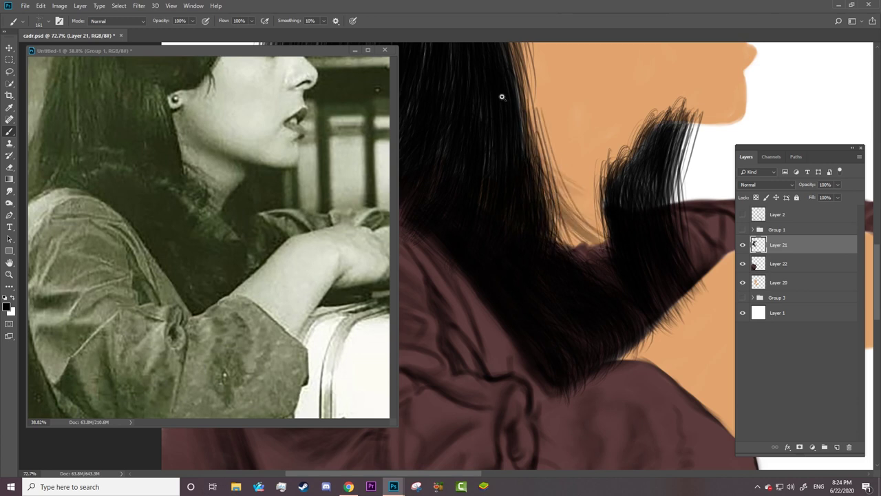
mouse_move(517, 103)
mouse_down()
mouse_move(591, 220)
mouse_move(592, 261)
mouse_up()
Step: Load the Layer 20 skin selection and erase stray hair strands off the skin
ctrl+click(759, 283)
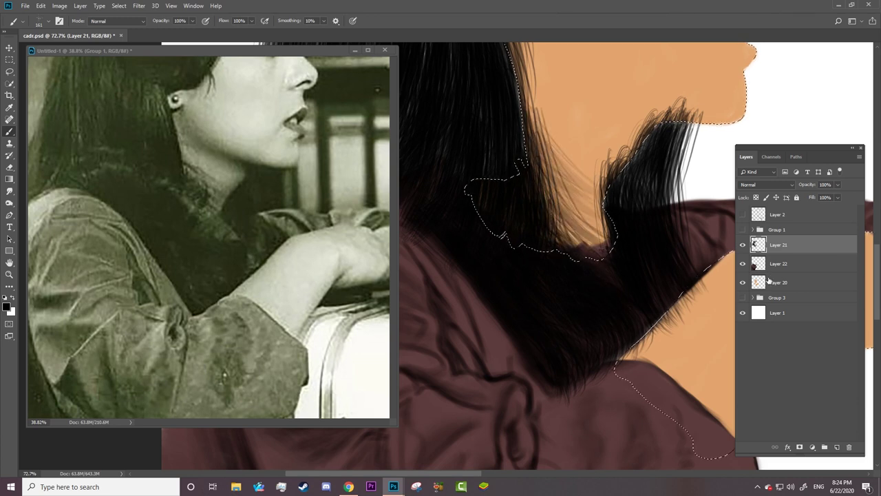
key(e)
mouse_move(663, 99)
mouse_down()
mouse_move(695, 121)
mouse_move(644, 137)
mouse_move(606, 206)
mouse_up()
drag(640, 138, 591, 220)
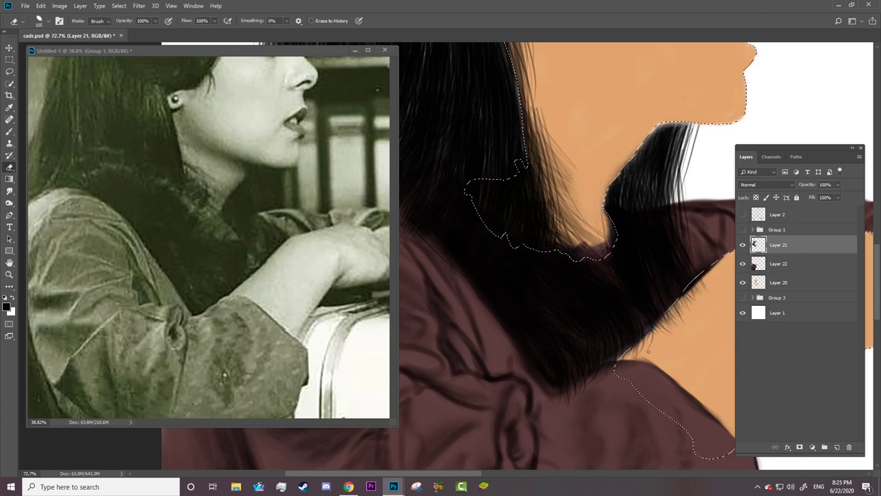
drag(728, 253, 618, 360)
scroll(557, 252, up, 5)
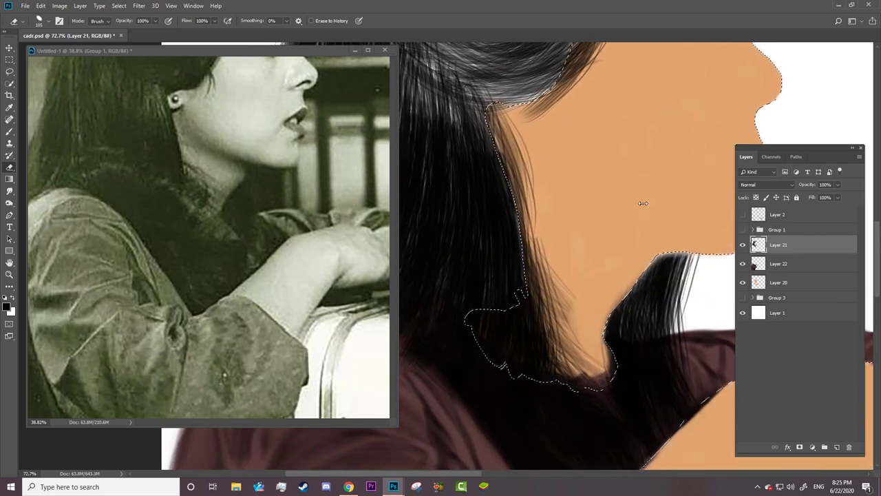
Step: Deselect, zoom out the painting, and zoom the reference photo onto the woman's face
click(119, 5)
click(134, 28)
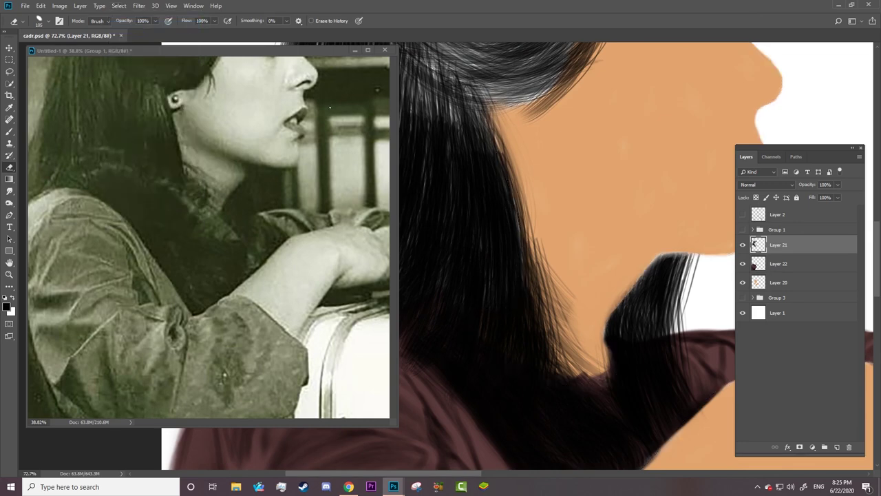
key(z)
drag(585, 253, 536, 252)
drag(324, 230, 281, 230)
drag(165, 158, 206, 158)
drag(481, 206, 523, 207)
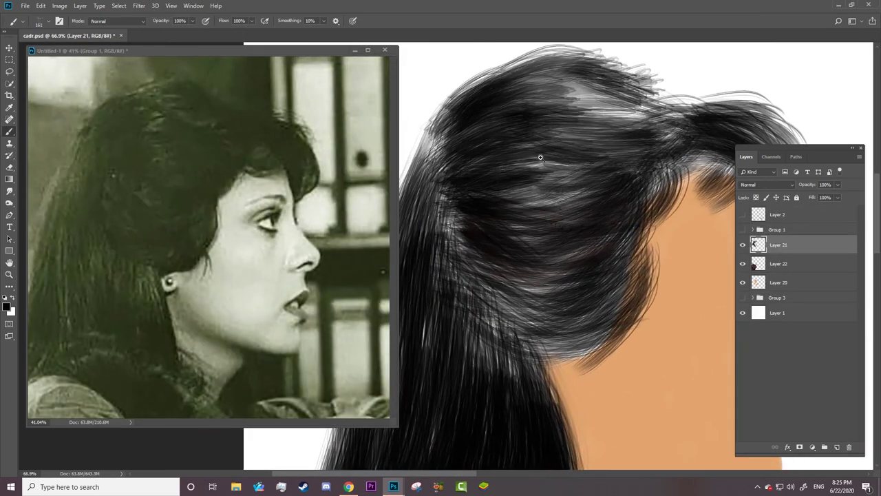
key(b)
click(742, 229)
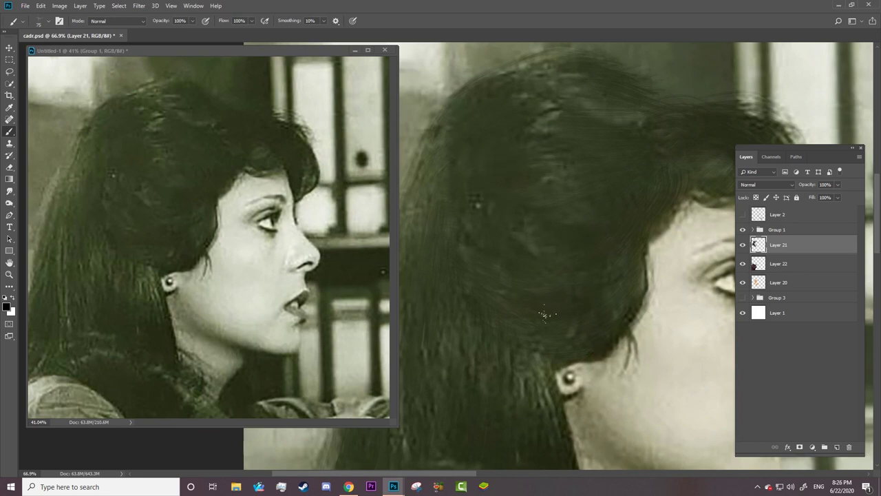
scroll(530, 150, right, 3)
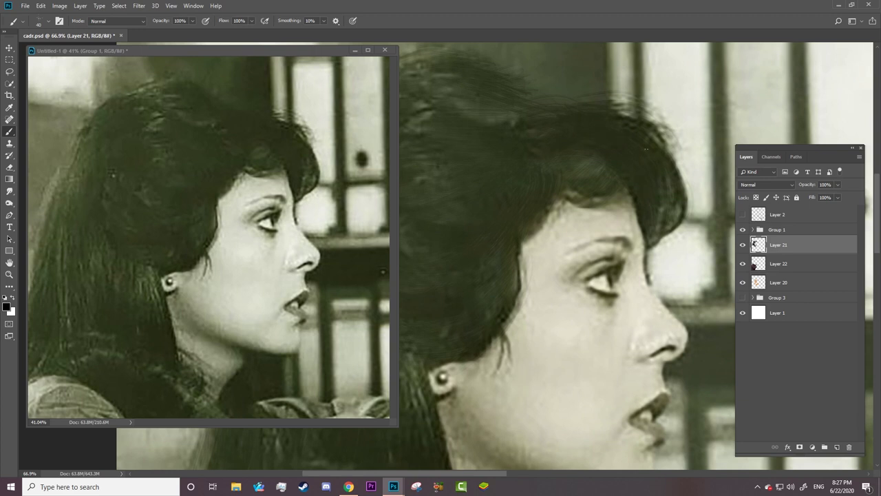
right_click(528, 456)
scroll(632, 108, left, 3)
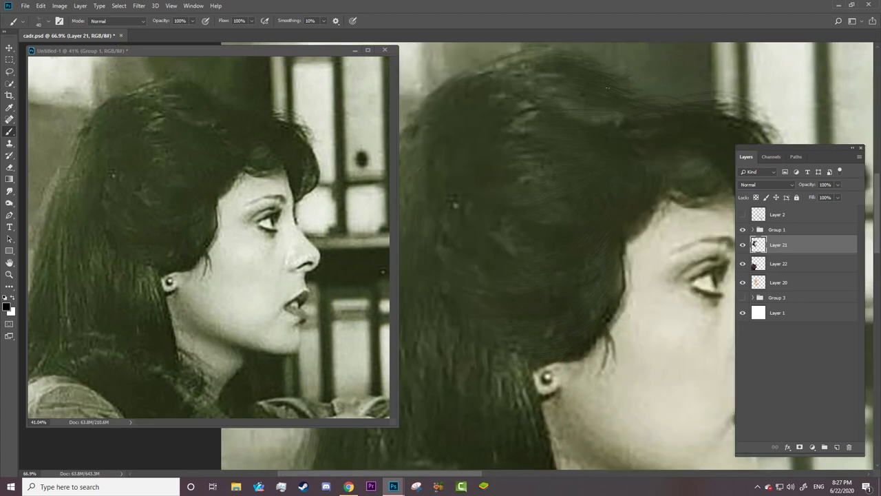
scroll(610, 140, up, 3)
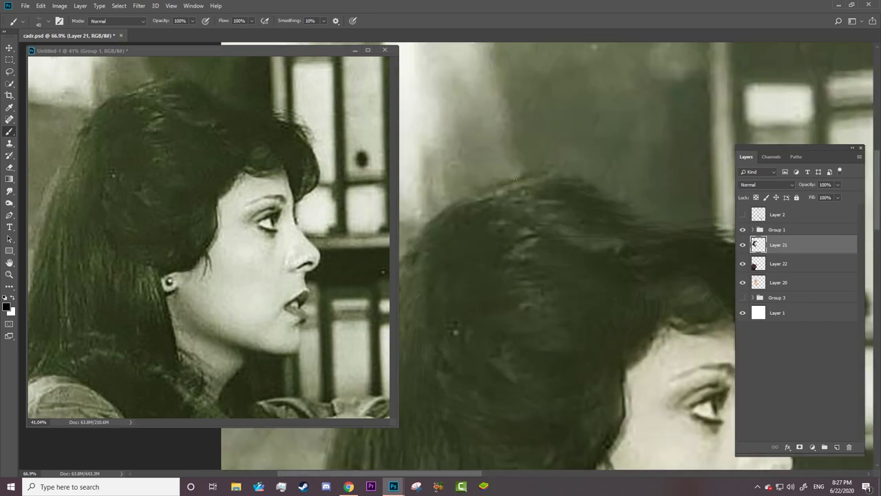
click(742, 229)
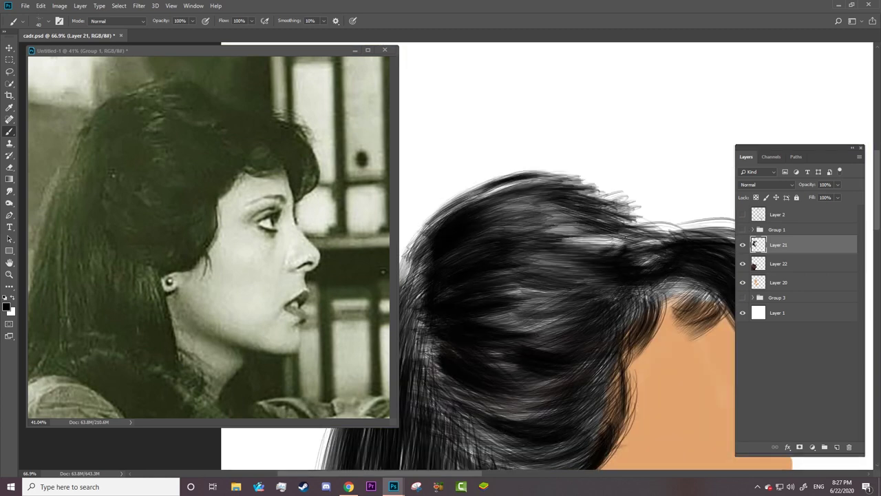
scroll(528, 275, down, 3)
Step: Paint dark strands along the top and middle of the woman's hair
scroll(528, 275, up, 2)
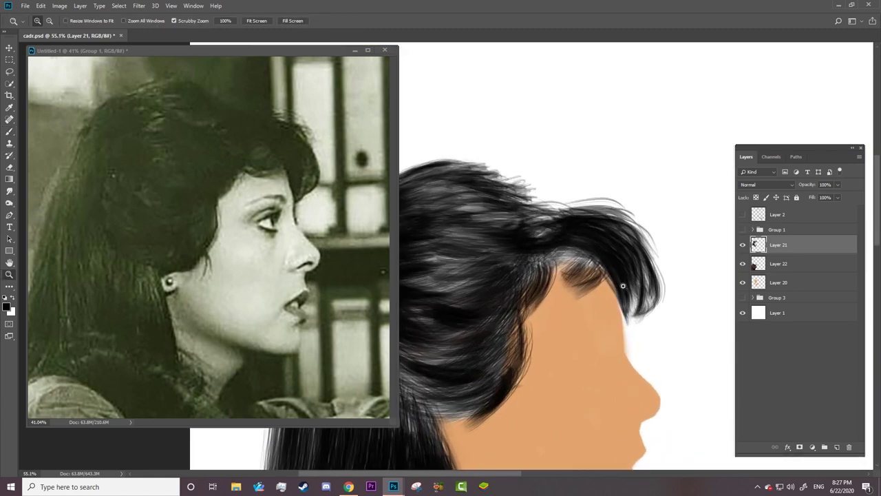
mouse_move(563, 207)
mouse_down()
mouse_move(625, 201)
mouse_move(660, 256)
mouse_up()
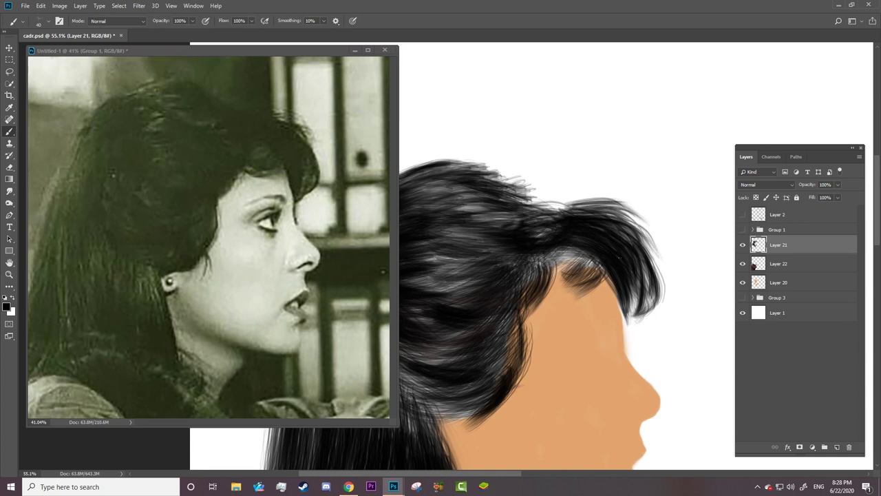
mouse_move(556, 230)
mouse_down()
mouse_move(528, 237)
mouse_move(485, 223)
mouse_up()
mouse_move(555, 234)
mouse_down()
mouse_move(503, 217)
mouse_move(479, 198)
mouse_up()
drag(551, 199, 518, 225)
drag(590, 201, 529, 221)
mouse_move(583, 244)
mouse_down()
mouse_move(497, 272)
mouse_move(495, 285)
mouse_move(478, 253)
mouse_up()
drag(515, 242, 475, 248)
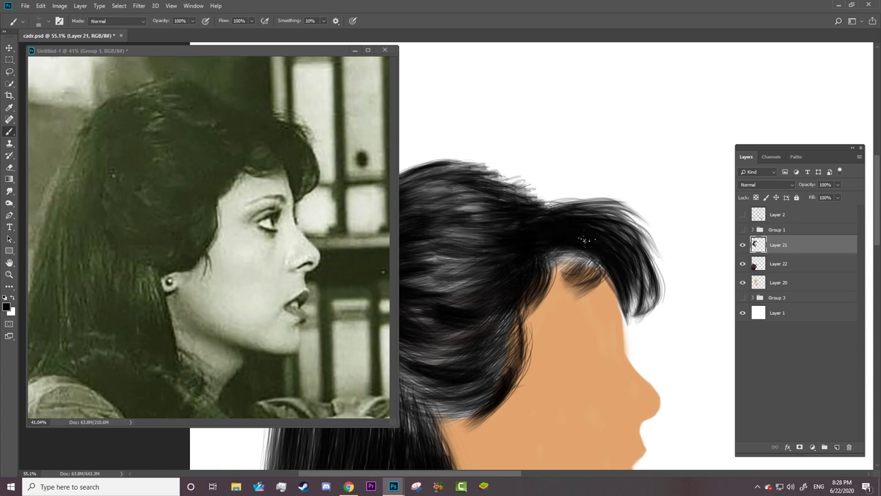
drag(646, 248, 600, 224)
drag(513, 331, 484, 315)
mouse_move(521, 349)
mouse_down()
mouse_move(474, 377)
mouse_move(613, 416)
mouse_up()
Step: Add dark strands along the left hair mass toward the crown
scroll(495, 349, left, 3)
mouse_move(592, 385)
mouse_down()
mouse_move(494, 350)
mouse_move(530, 403)
mouse_up()
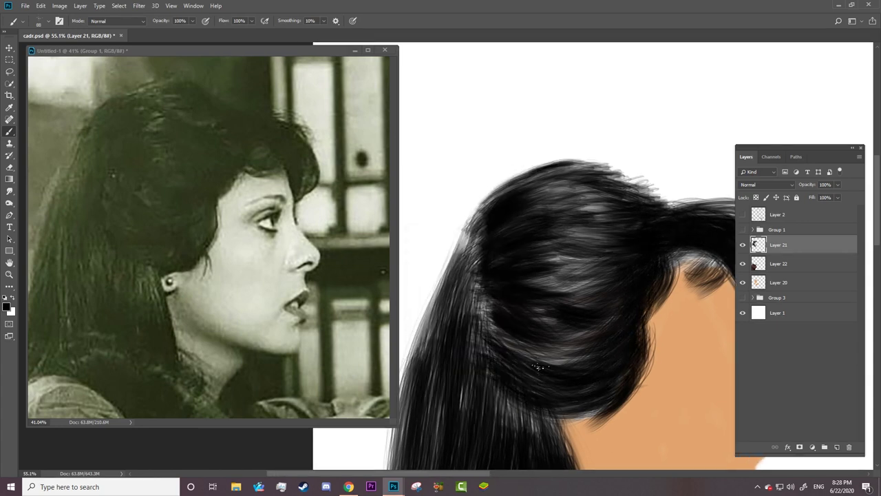
mouse_move(490, 382)
mouse_down()
mouse_move(460, 333)
mouse_move(442, 322)
mouse_move(475, 223)
mouse_up()
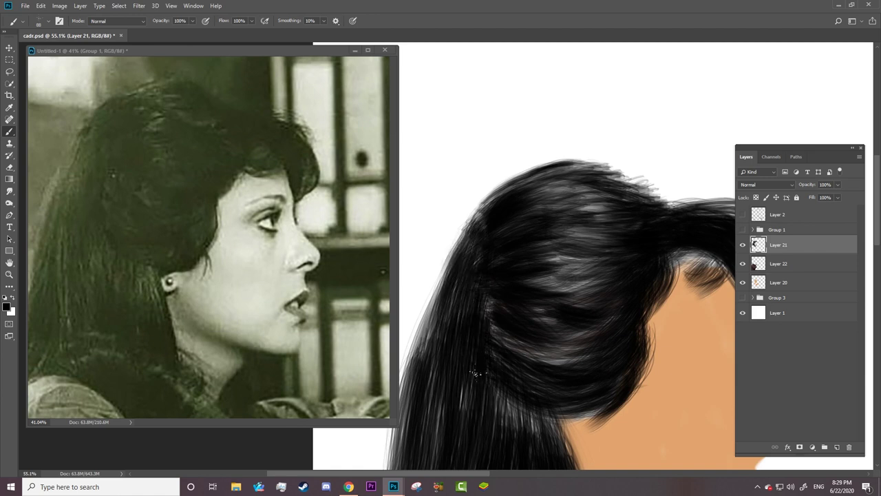
drag(485, 303, 468, 413)
drag(461, 289, 439, 427)
drag(482, 214, 430, 413)
drag(440, 241, 499, 411)
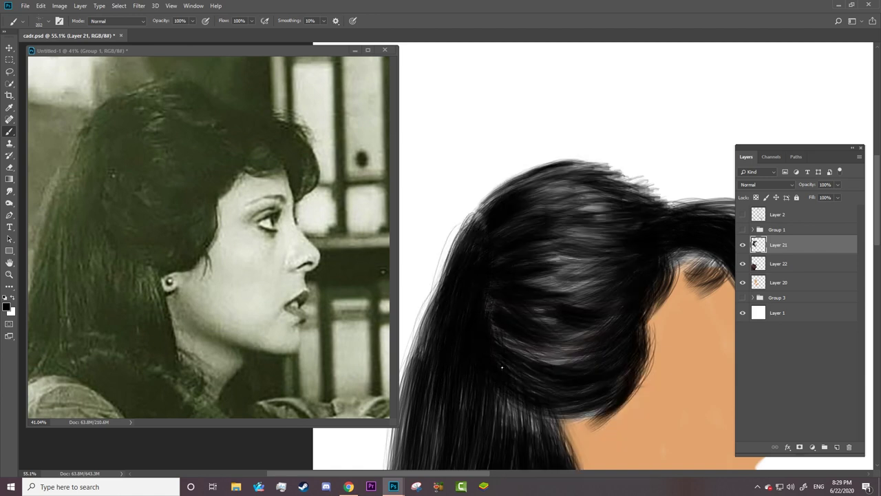
Step: Spread dark strokes up through the hair mass to darken the crown
drag(488, 300, 544, 365)
drag(478, 213, 530, 282)
drag(468, 231, 567, 172)
mouse_move(534, 230)
mouse_down()
mouse_move(564, 235)
mouse_move(609, 341)
mouse_up()
drag(561, 215, 637, 242)
scroll(537, 234, down, 3)
scroll(525, 229, up, 2)
drag(512, 244, 506, 310)
mouse_move(561, 237)
mouse_down()
mouse_move(572, 285)
mouse_move(567, 212)
mouse_up()
scroll(530, 298, down, 2)
scroll(675, 334, down, 2)
Step: Select Layer 20 and switch to the Brush tool for painting
scroll(674, 333, up, 3)
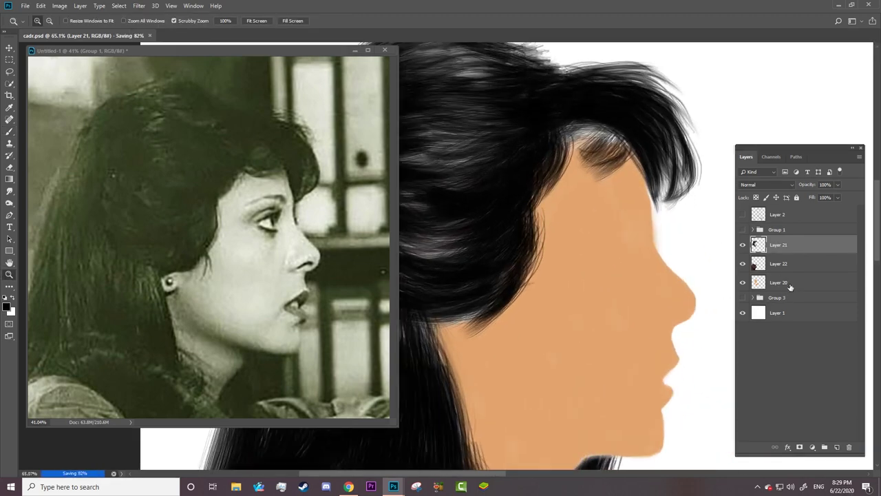
ctrl+click(675, 334)
key(b)
Step: Pick a soft round brush at 202 px and 0% hardness from the brush presets
right_click(704, 255)
scroll(654, 323, up, 5)
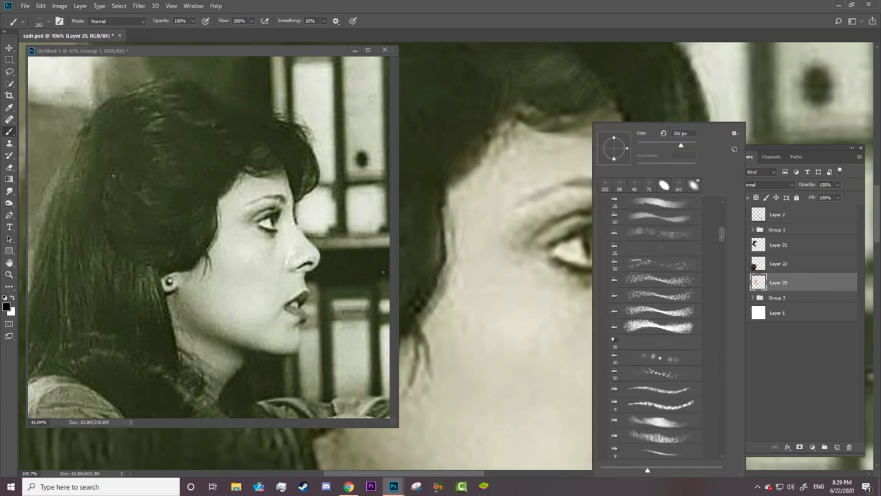
scroll(654, 323, up, 5)
key(F5)
key(F5)
right_click(549, 125)
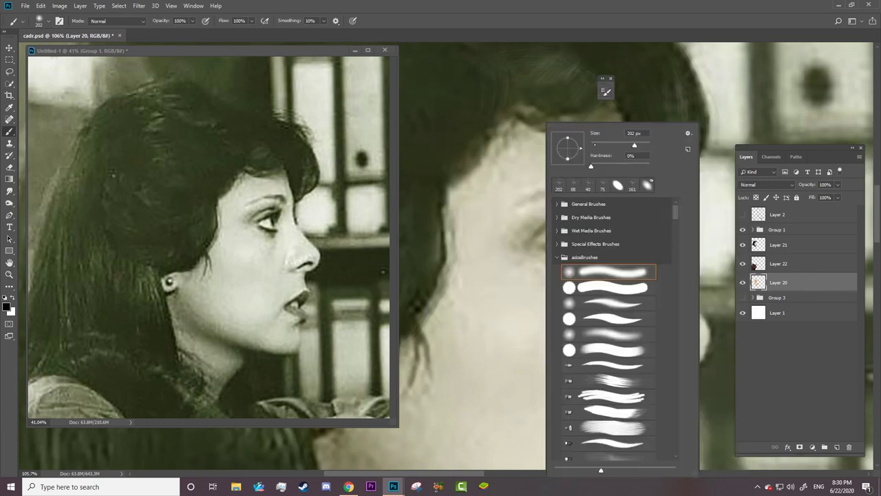
key(Escape)
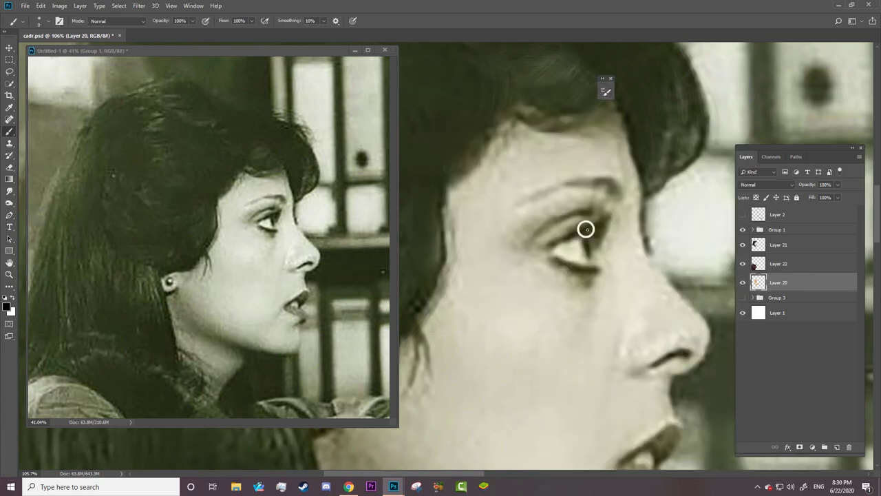
right_click(584, 228)
key(Escape)
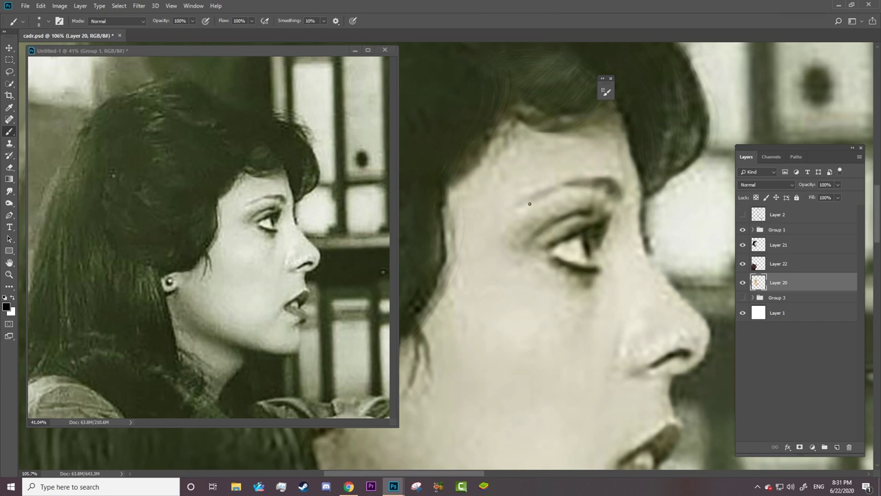
Step: Hide Group 1 and stroke the eyebrow dark, zooming to frame the eye
click(742, 229)
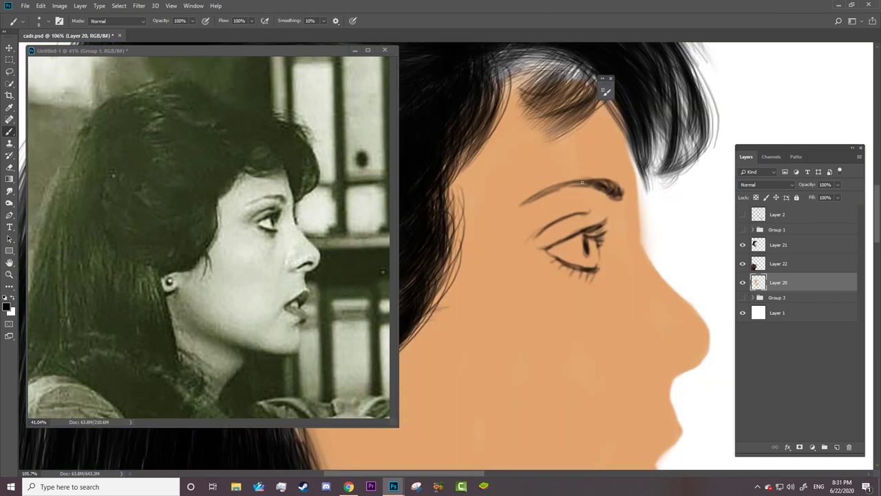
drag(582, 182, 554, 190)
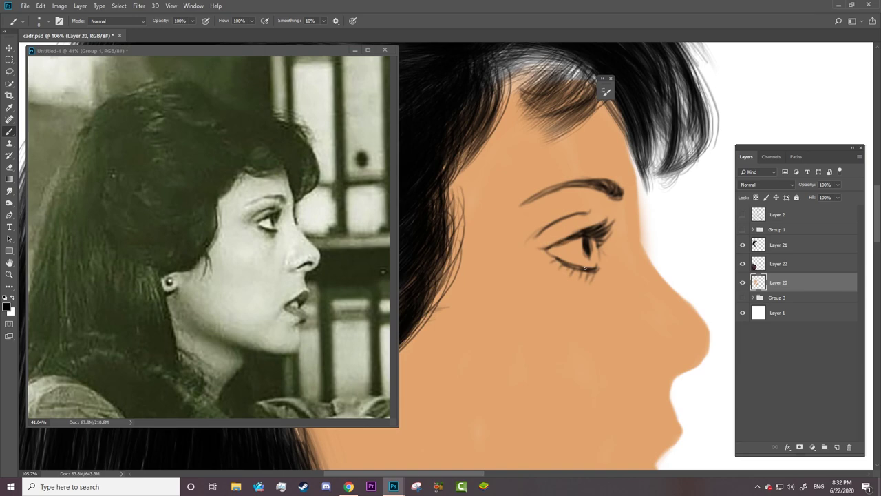
key(z)
drag(597, 276, 535, 237)
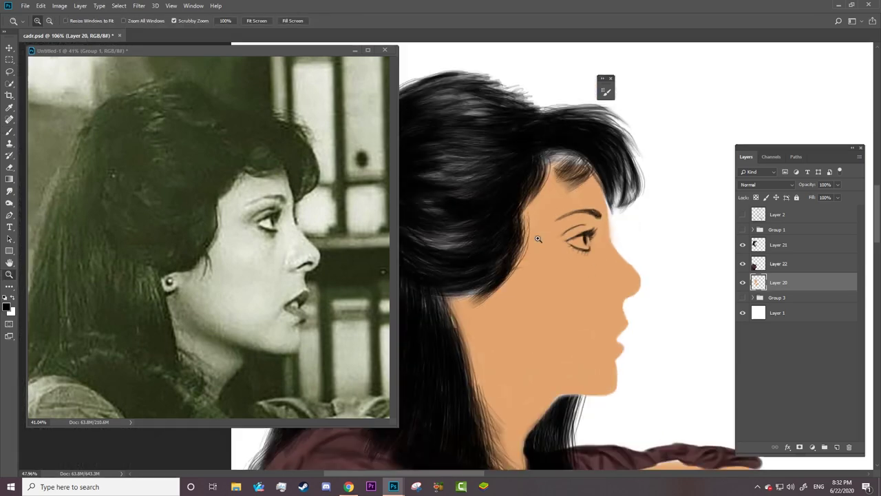
drag(621, 358, 633, 250)
Step: Paint skin colour sampled from the face over the old eyebrow and eye
key(b)
right_click(559, 125)
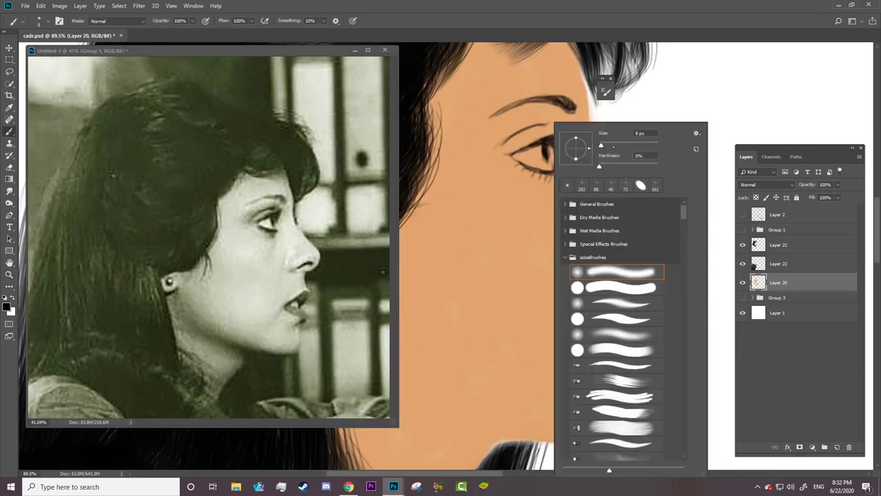
key(Escape)
alt+click(550, 162)
drag(492, 110, 575, 103)
mouse_move(568, 145)
mouse_down()
mouse_move(576, 160)
mouse_move(553, 192)
mouse_move(531, 164)
mouse_up()
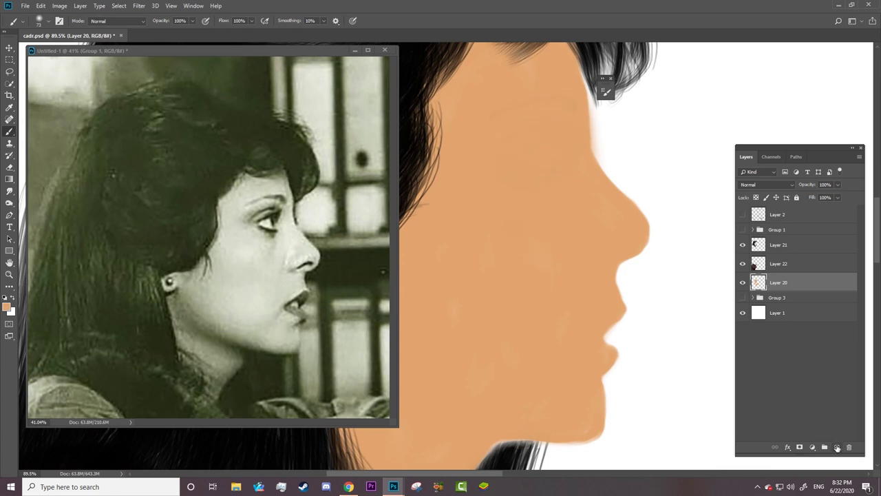
Step: On a new layer, redraw the eyebrow arch and lower eyelid darker and thicker
click(836, 447)
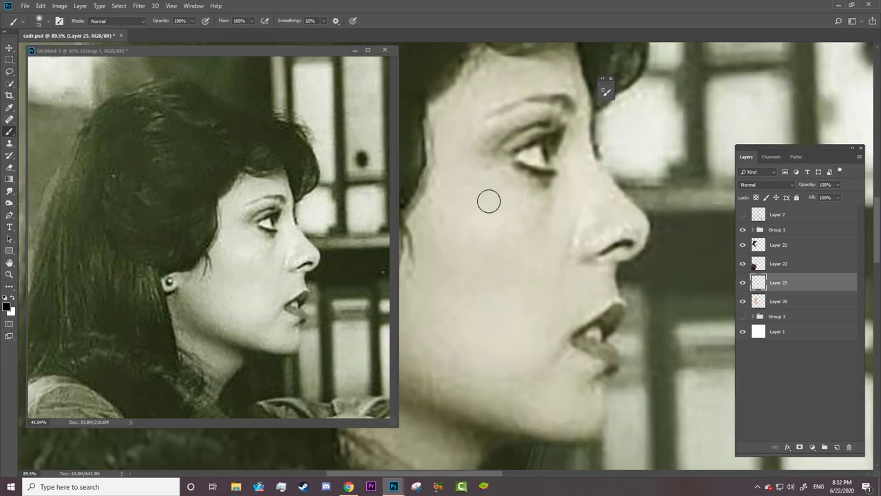
key(bracketleft)
key(bracketleft)
key(bracketleft)
key(bracketright)
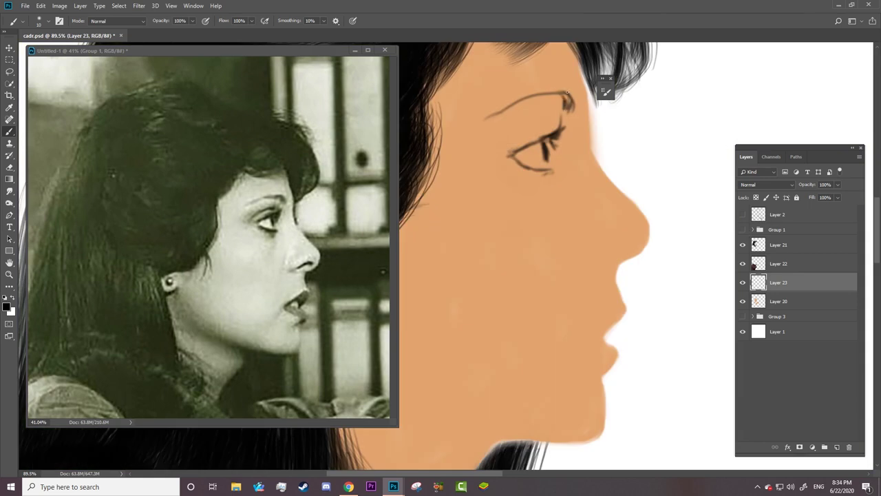
mouse_move(549, 99)
mouse_down()
mouse_move(486, 118)
mouse_move(556, 100)
mouse_up()
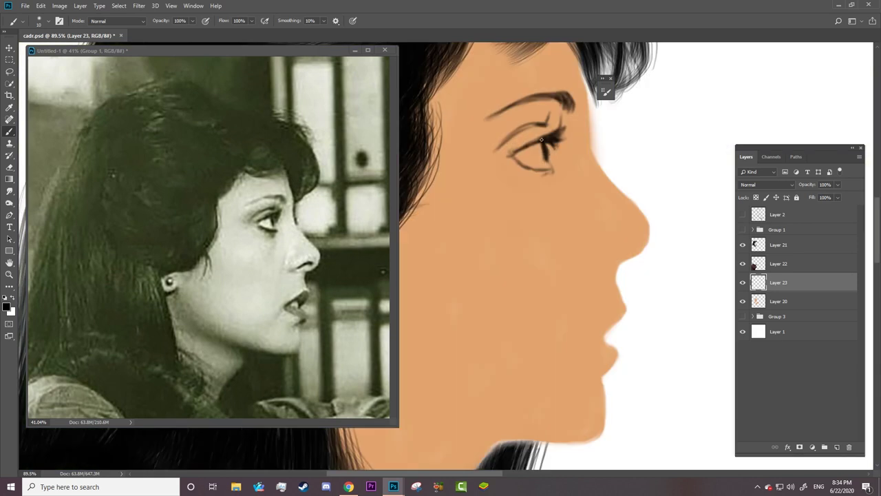
drag(530, 168, 549, 172)
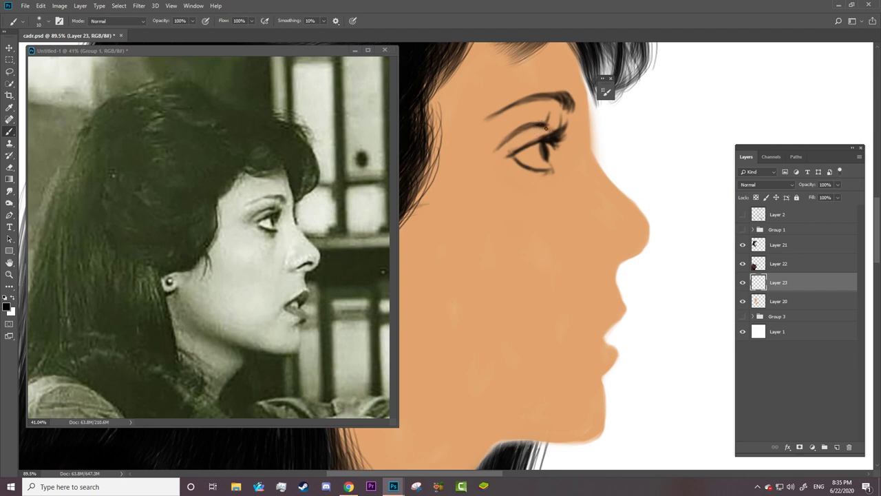
Step: On new Layer 24, paint the eye white in cream, then reselect Layer 20
click(807, 303)
key(ctrl+shift+alt+n)
key(x)
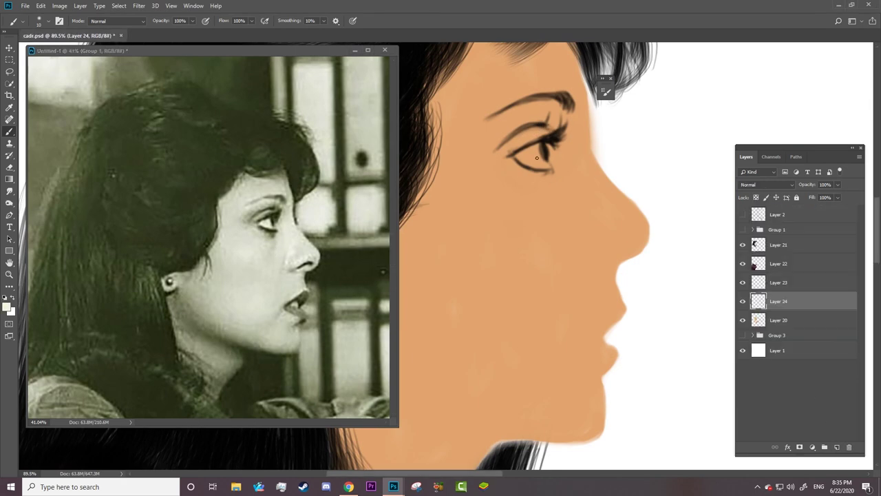
right_click(530, 162)
key(Escape)
drag(526, 163, 548, 159)
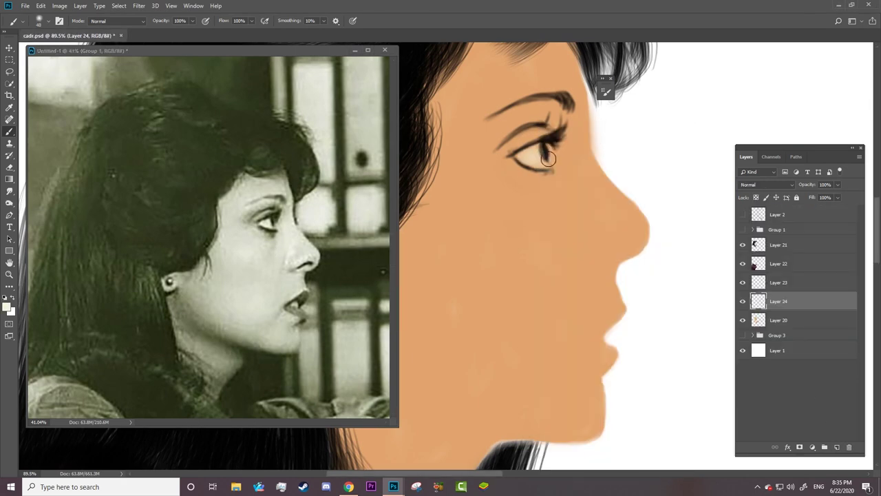
click(776, 321)
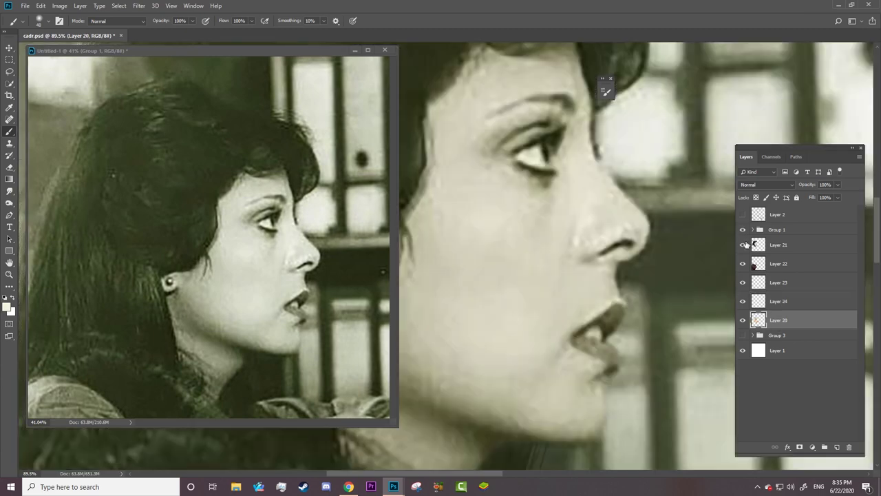
Step: Sample the skin tone and choose a salmon blush colour in the Color Picker
click(741, 230)
key(i)
click(528, 238)
click(7, 307)
click(281, 308)
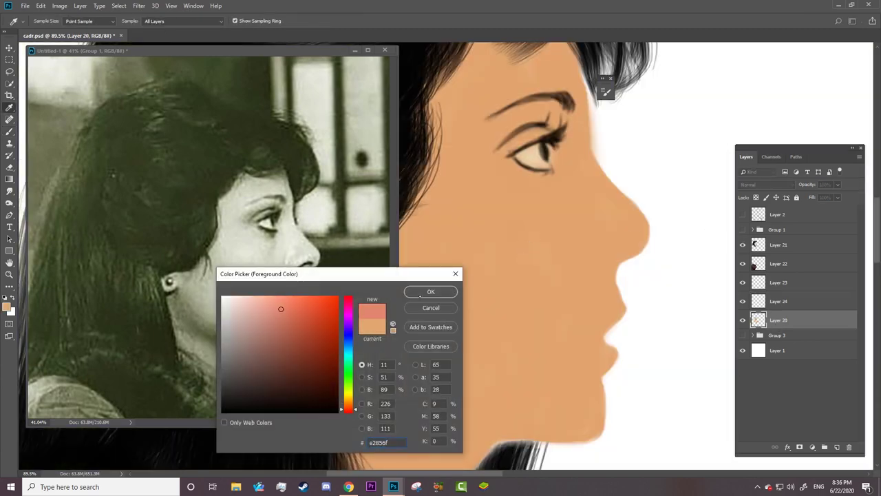
click(421, 292)
key(b)
click(742, 229)
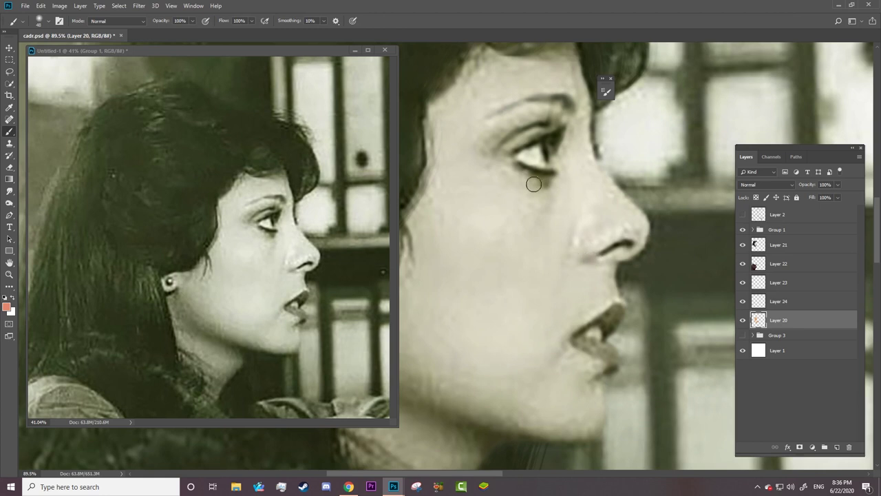
Step: Lock Layer 20's transparency
key(slash)
scroll(600, 417, down, 5)
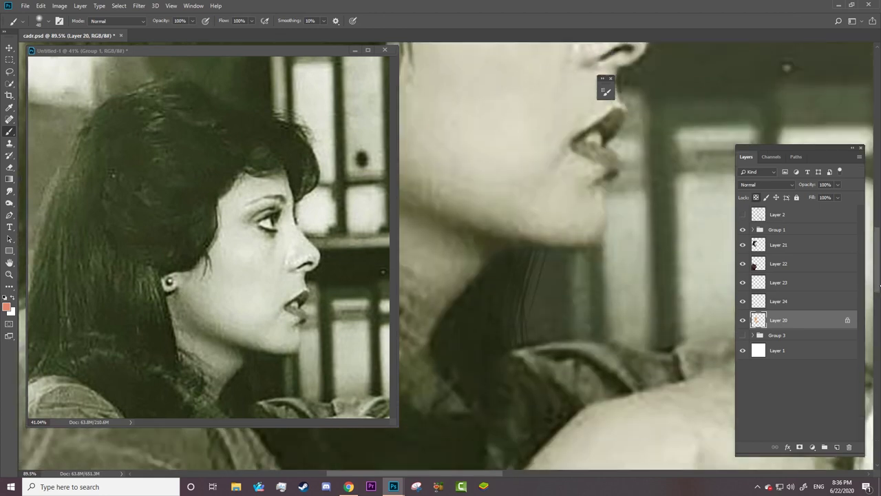
scroll(542, 268, up, 2)
scroll(542, 269, left, 5)
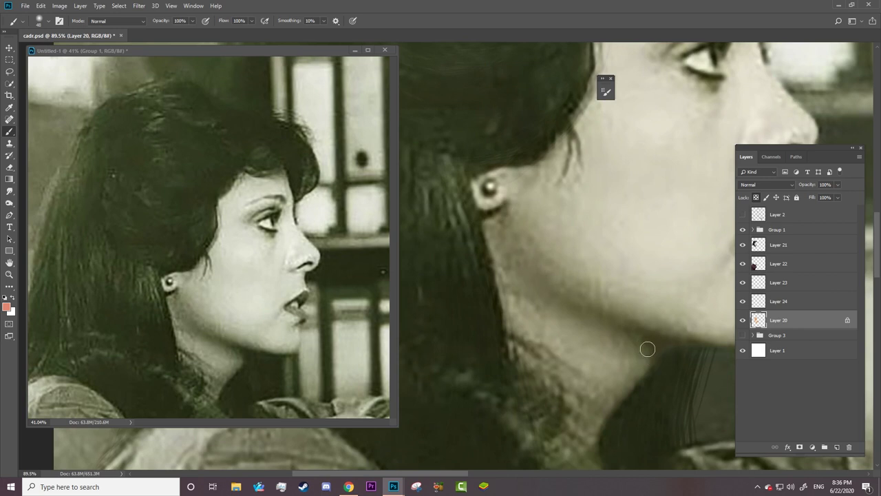
Step: Switch to a darker red-brown colour and zoom in on the nose and lips
click(7, 307)
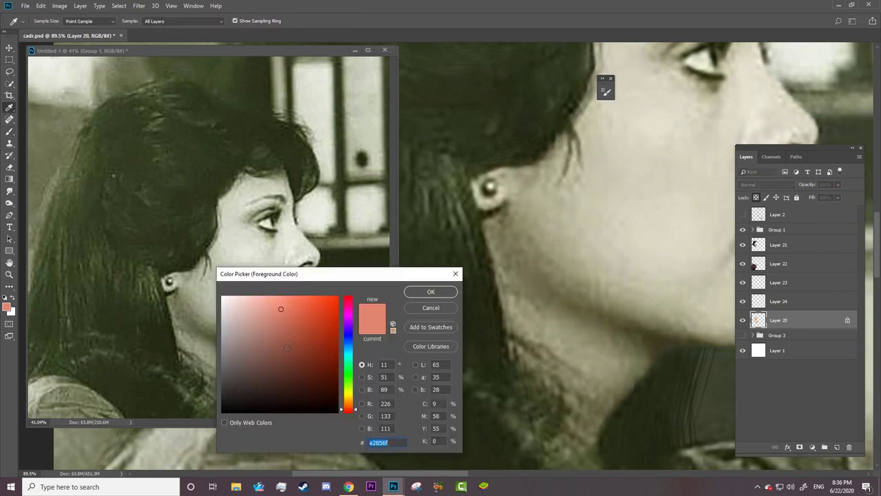
click(371, 311)
key(Return)
right_click(536, 124)
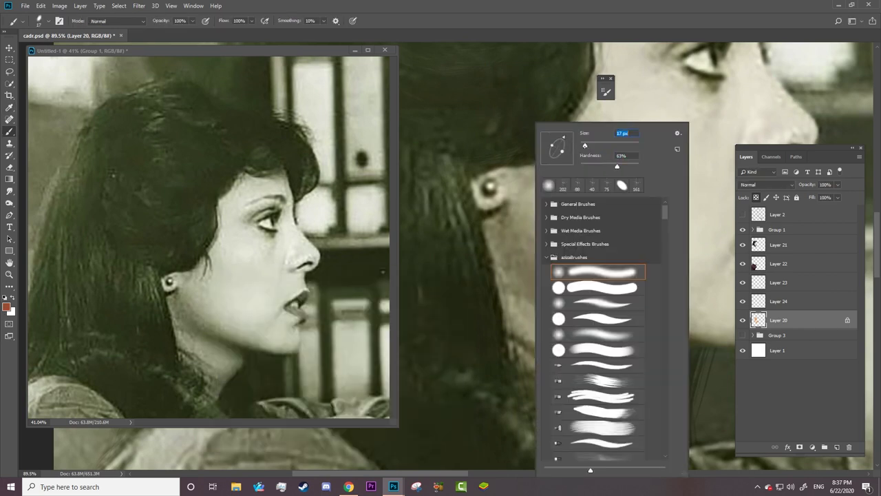
key(Return)
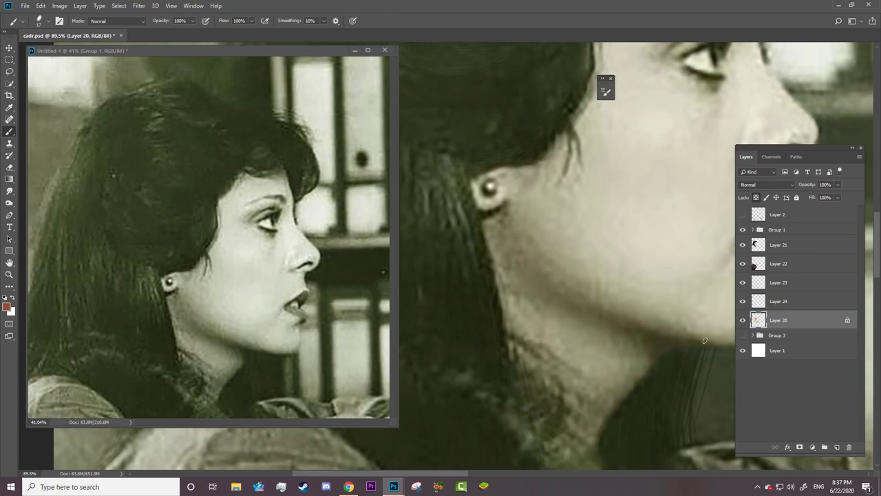
drag(704, 340, 566, 266)
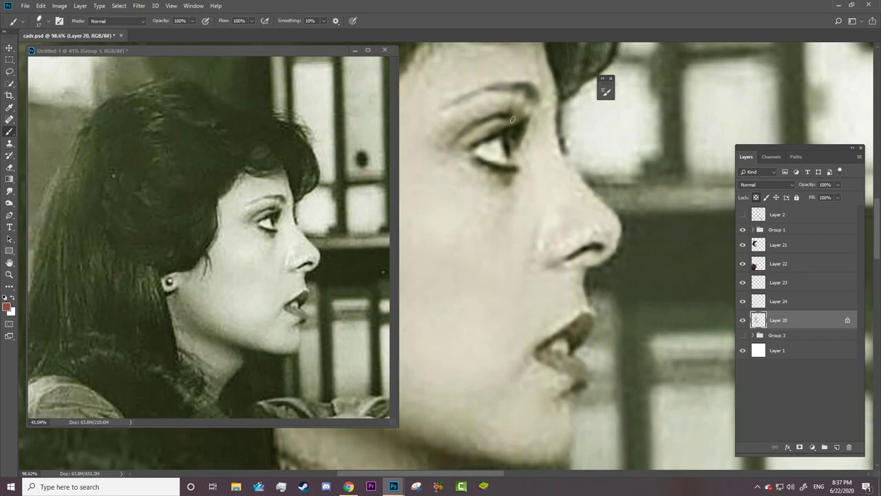
Step: Set the colour to black and the brush size to 10 for the nostril
key(d)
right_click(605, 259)
text(10)
key(Return)
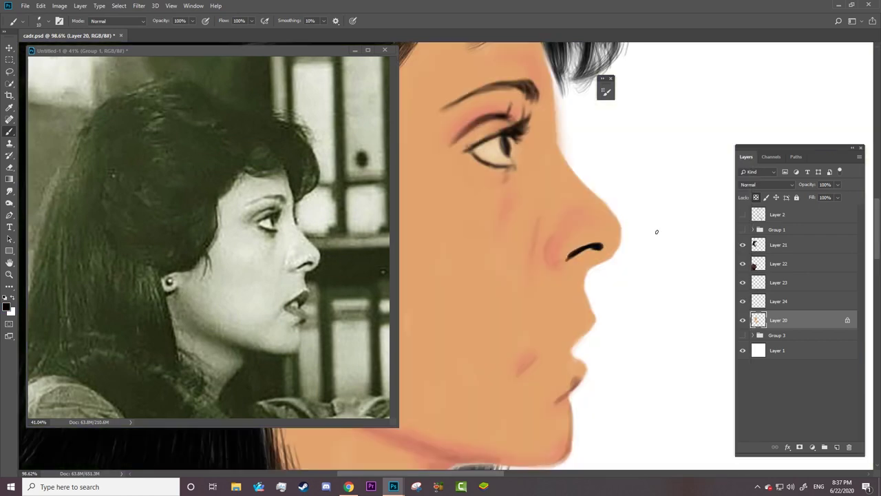
Step: Burn darker the eyelid crease, under-eye, eyebrow end, nose crease and nose bridge
click(574, 219)
key(o)
right_click(558, 123)
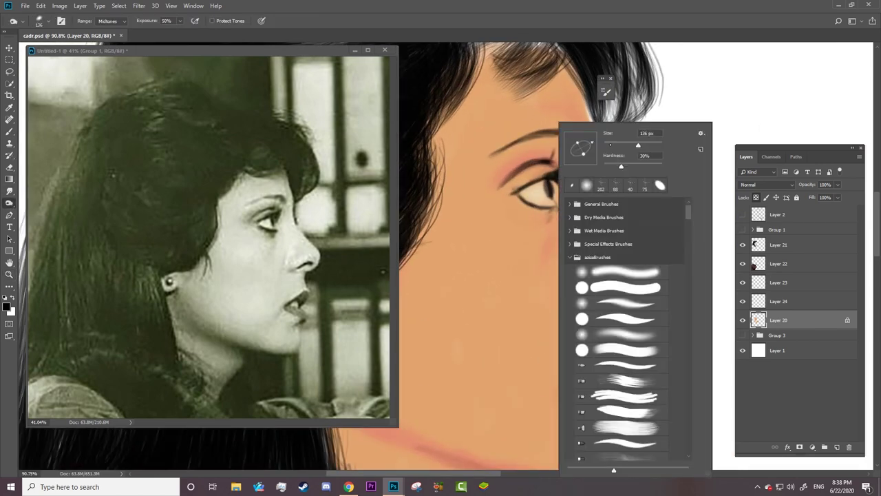
key(Escape)
drag(544, 165, 569, 158)
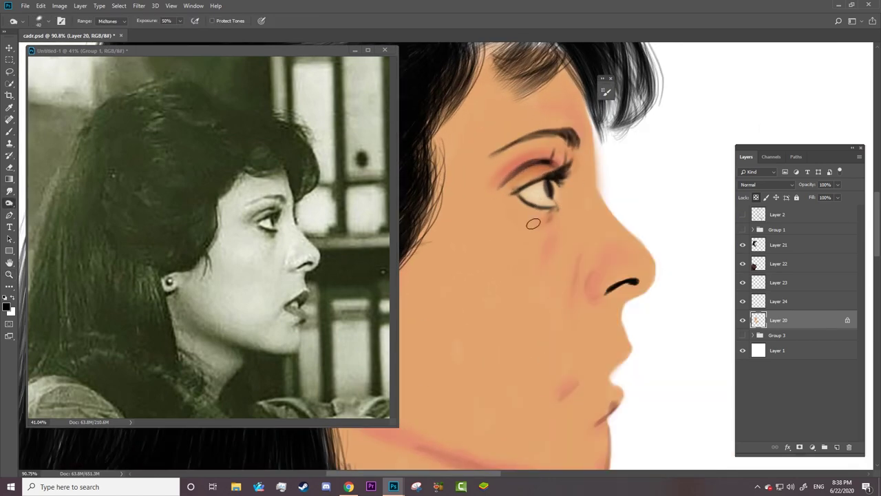
drag(534, 223, 548, 210)
drag(563, 134, 575, 133)
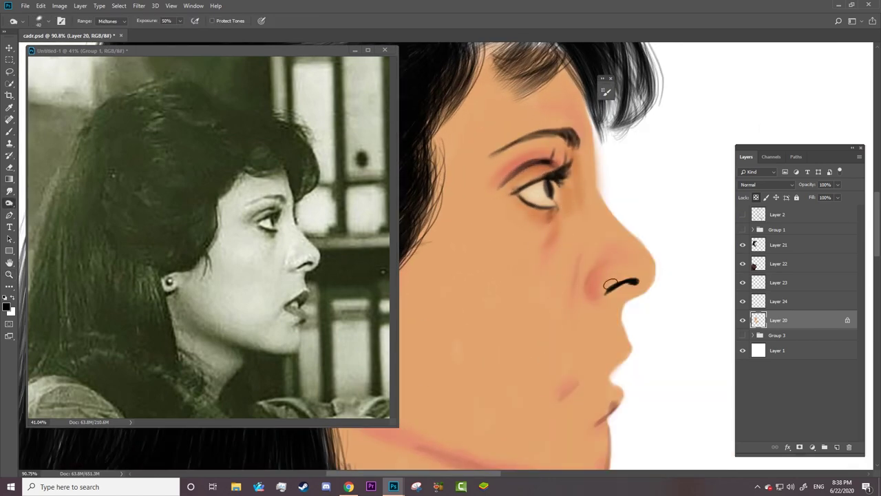
drag(592, 275, 646, 279)
drag(618, 242, 590, 204)
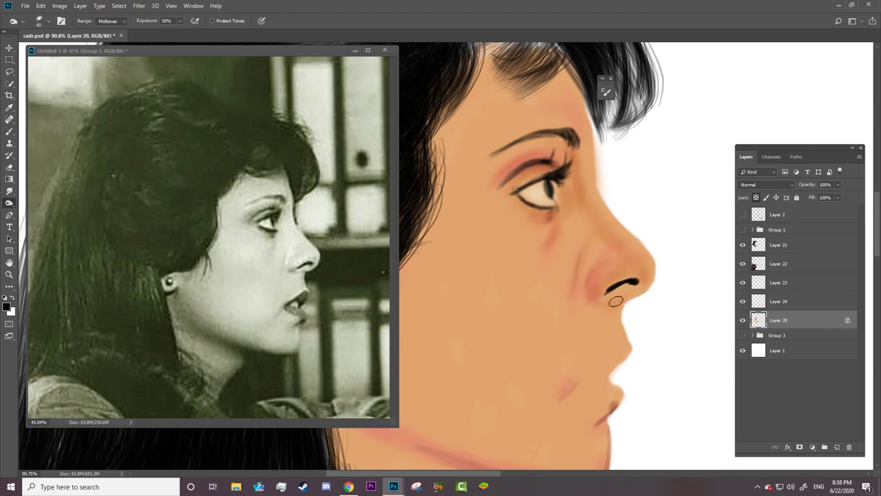
drag(508, 159, 485, 192)
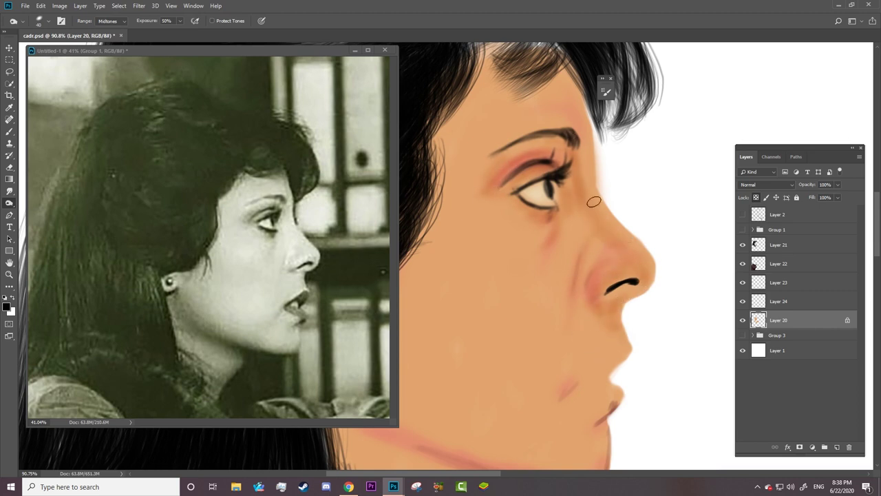
Step: Darken the jaw and neck shadows with a 149 px burn brush
scroll(597, 252, down, 5)
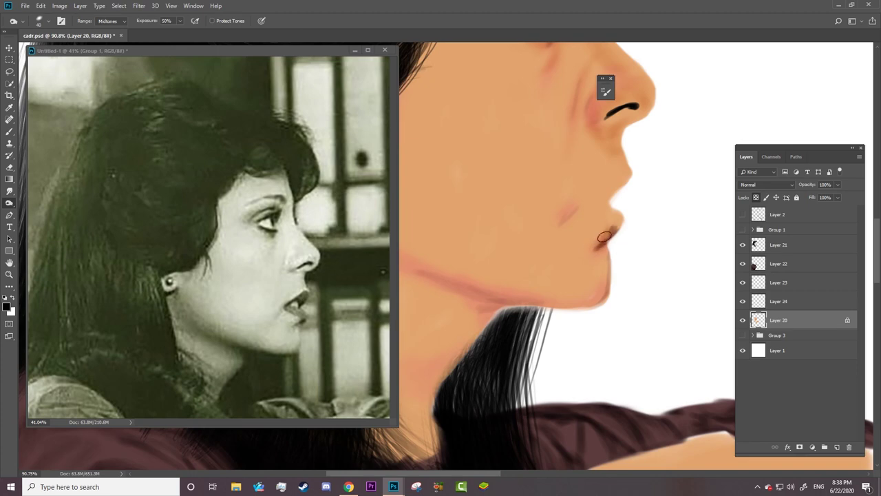
drag(474, 303, 441, 289)
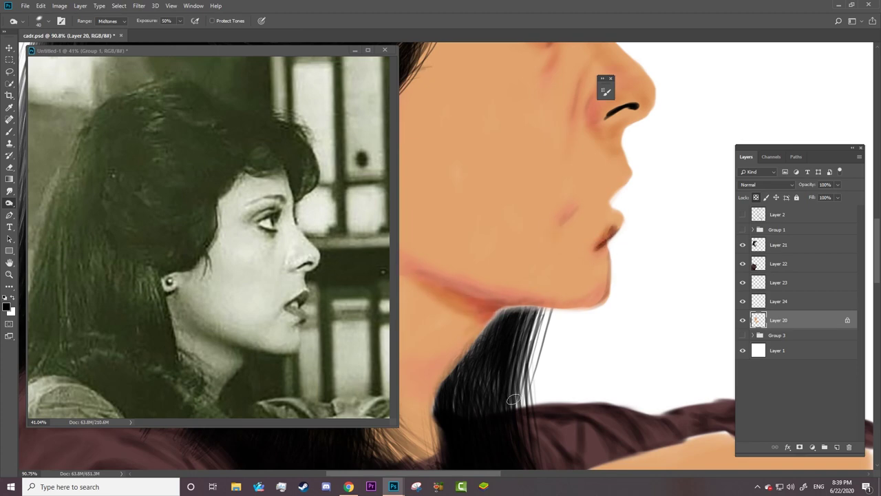
scroll(465, 300, down, 3)
right_click(488, 243)
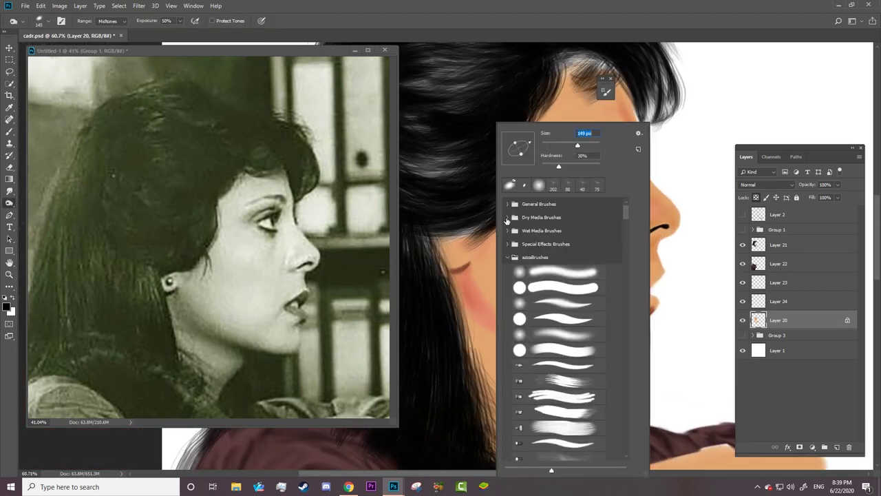
double_click(530, 296)
drag(503, 382, 486, 335)
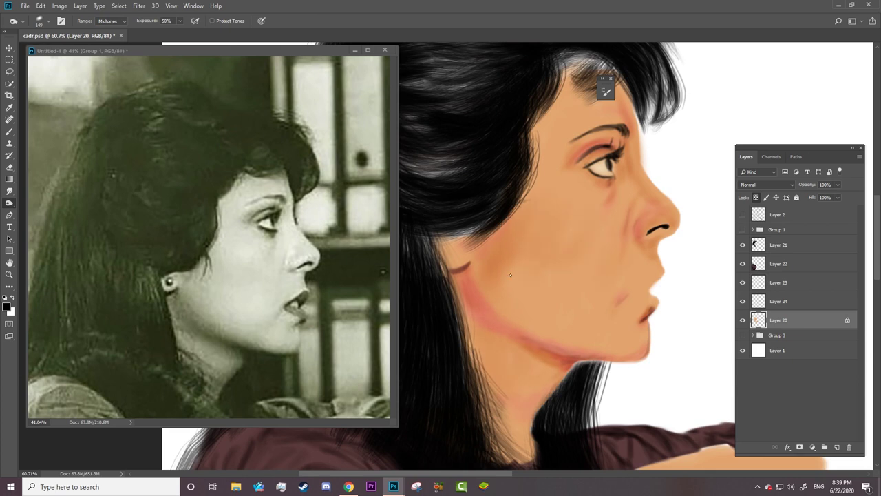
Step: Blend the chin with a soft Mixer Brush and Smudge, and show the sketch layer
key(b)
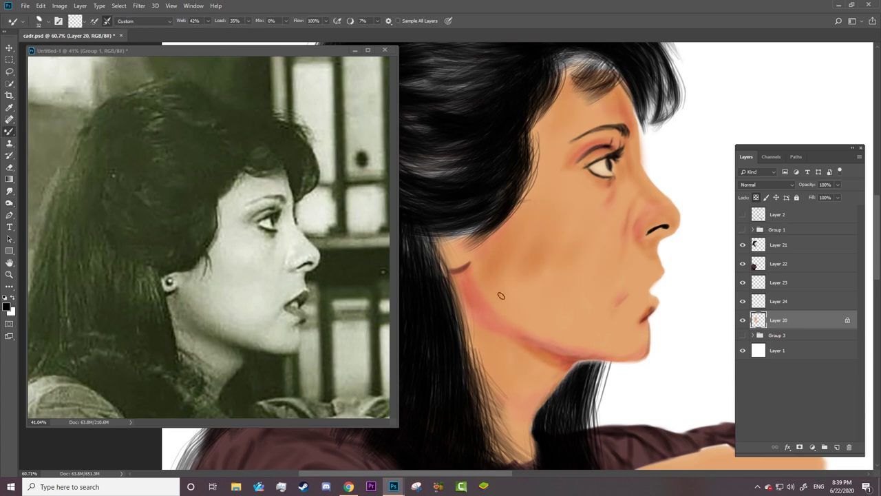
right_click(501, 295)
double_click(568, 191)
alt+click(559, 282)
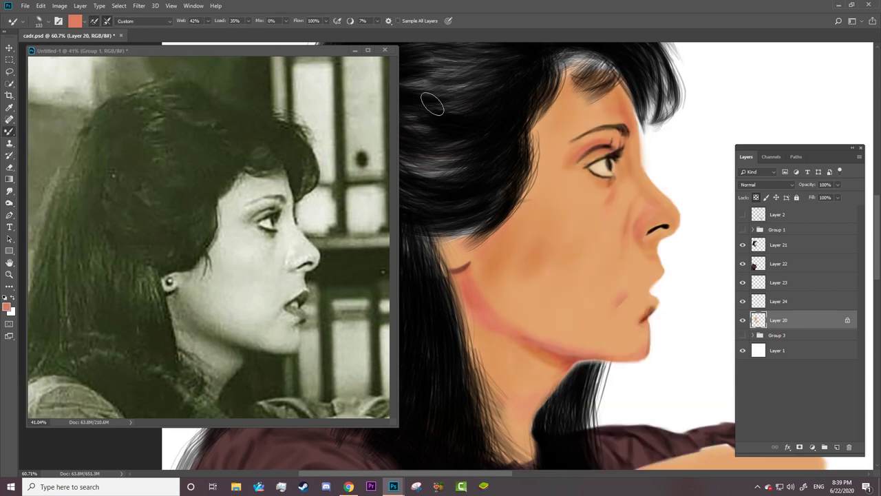
key(r)
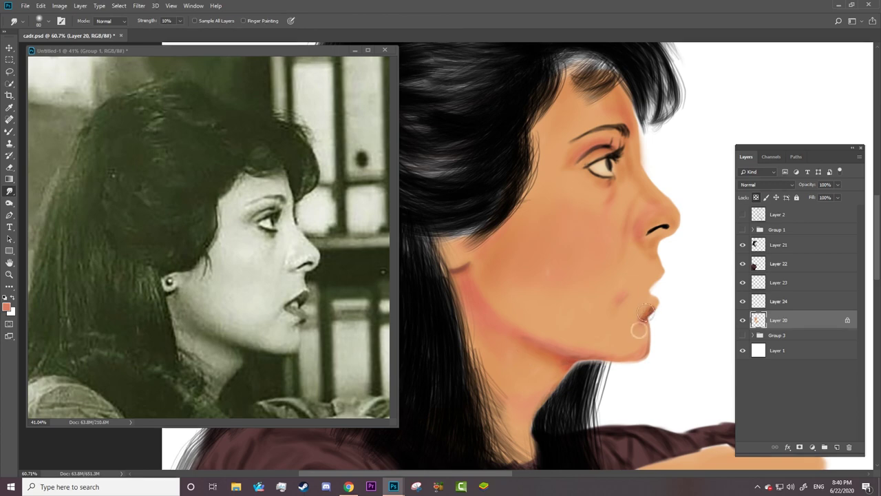
click(742, 215)
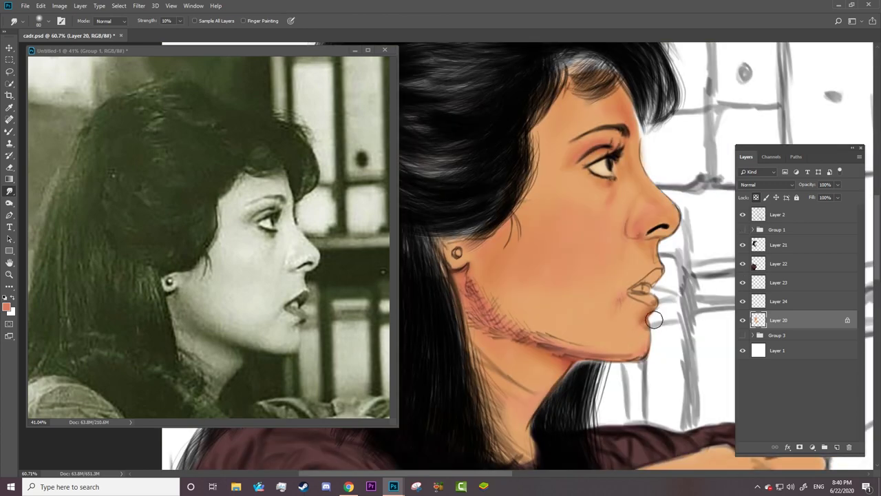
key(b)
Step: Choose a darker red and a textured hatching brush
click(75, 21)
click(289, 340)
click(429, 291)
right_click(553, 124)
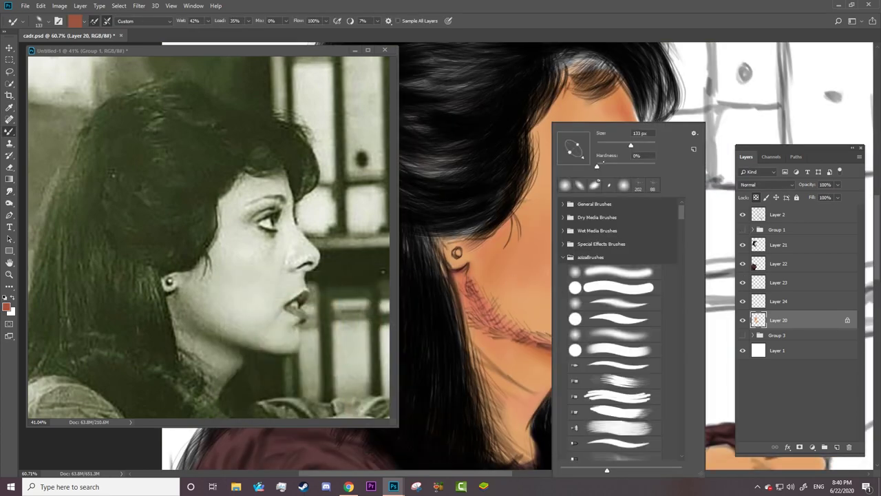
click(484, 310)
Step: Hatch reddish shading on the neck below the ear and along the jaw
mouse_move(455, 275)
mouse_down()
mouse_move(483, 314)
mouse_move(509, 322)
mouse_up()
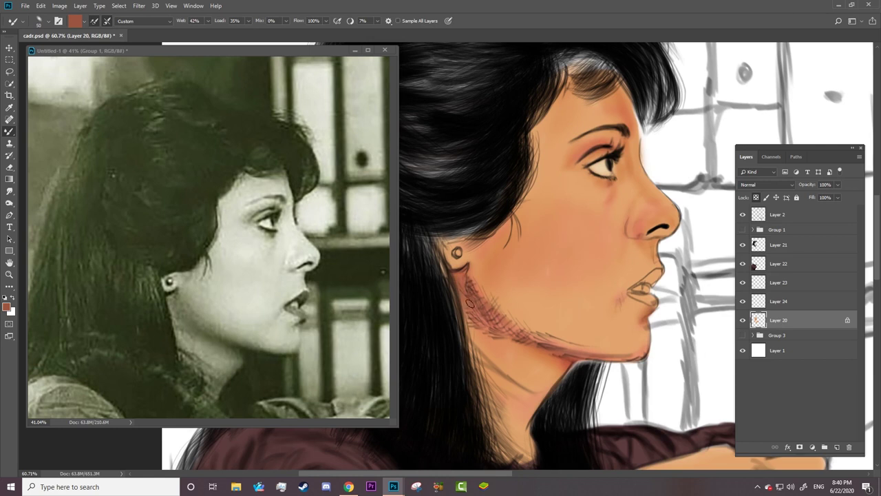
mouse_move(468, 302)
mouse_down()
mouse_move(564, 351)
mouse_move(547, 377)
mouse_up()
drag(566, 348, 509, 441)
drag(492, 337, 472, 314)
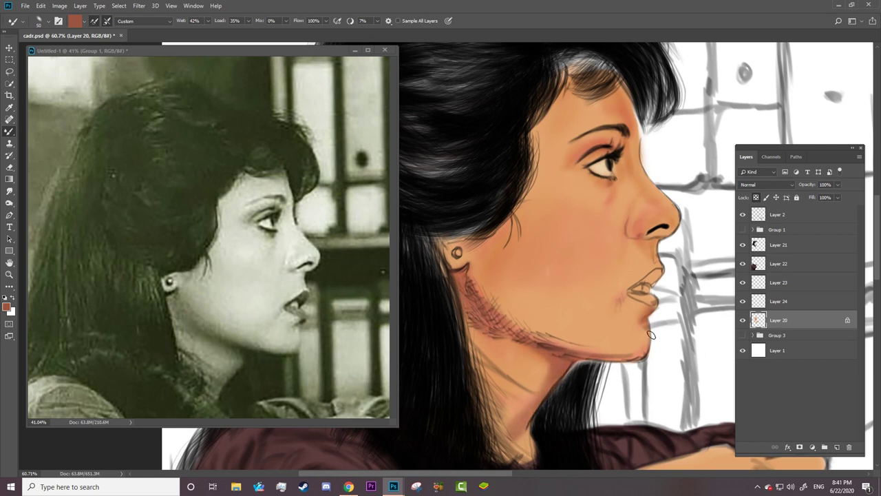
scroll(650, 335, up, 3)
right_click(554, 282)
key(Return)
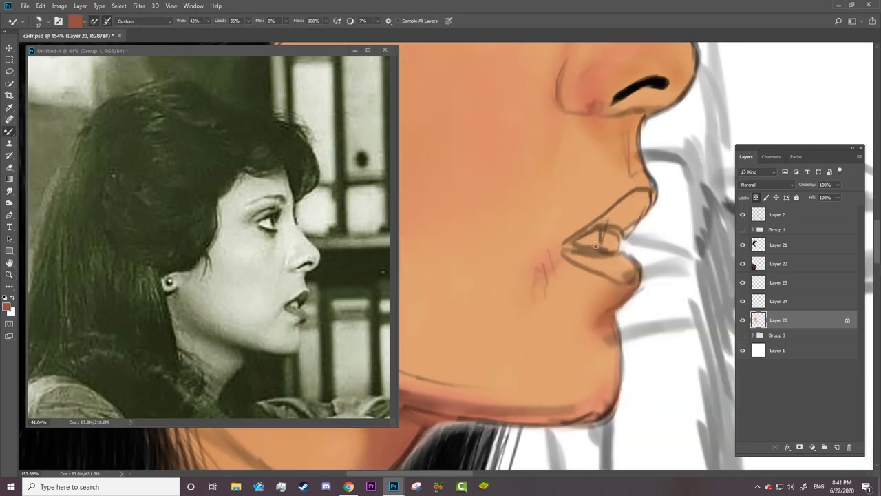
Step: Darken under the nostril, add a lip layer, and pick a deeper red
drag(603, 123, 595, 109)
key(ctrl+shift+alt+n)
key(ctrl+shift+alt+n)
key(i)
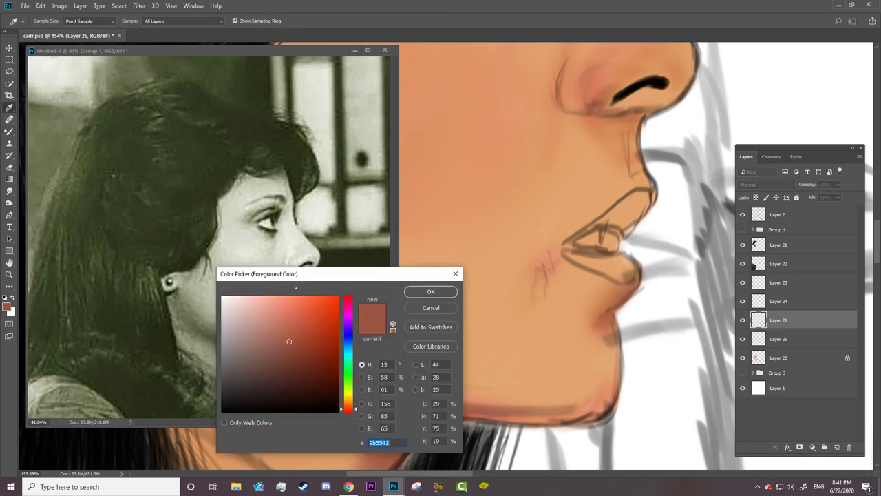
click(289, 342)
key(Return)
key(b)
Step: Paint the upper and lower lips deep red with a 23 px brush
mouse_move(616, 219)
mouse_down()
mouse_move(641, 194)
mouse_move(609, 222)
mouse_move(630, 230)
mouse_up()
right_click(635, 206)
key(Return)
drag(571, 253, 630, 274)
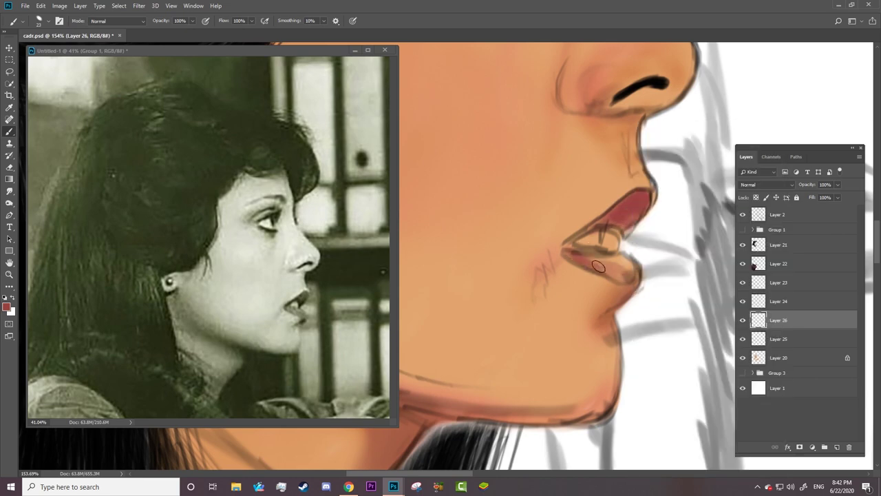
drag(742, 214, 742, 229)
Step: Open and dismiss the brush presets several times, then hide the reference photo
right_click(573, 248)
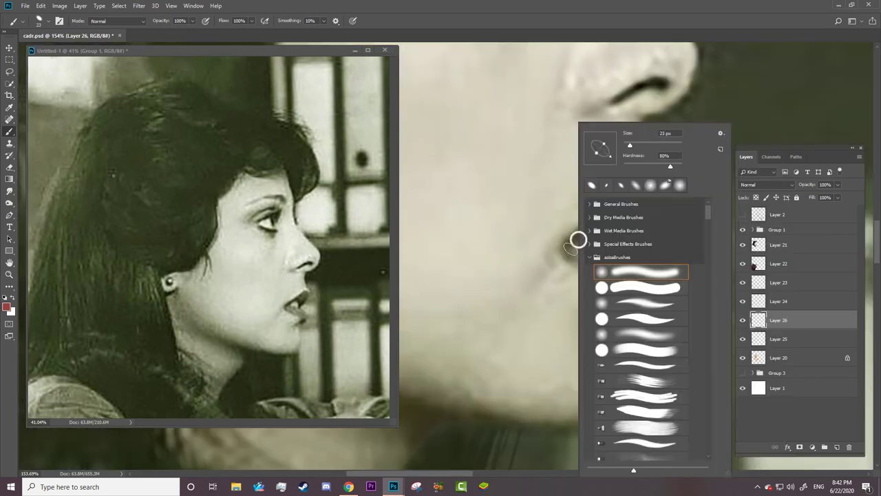
key(Escape)
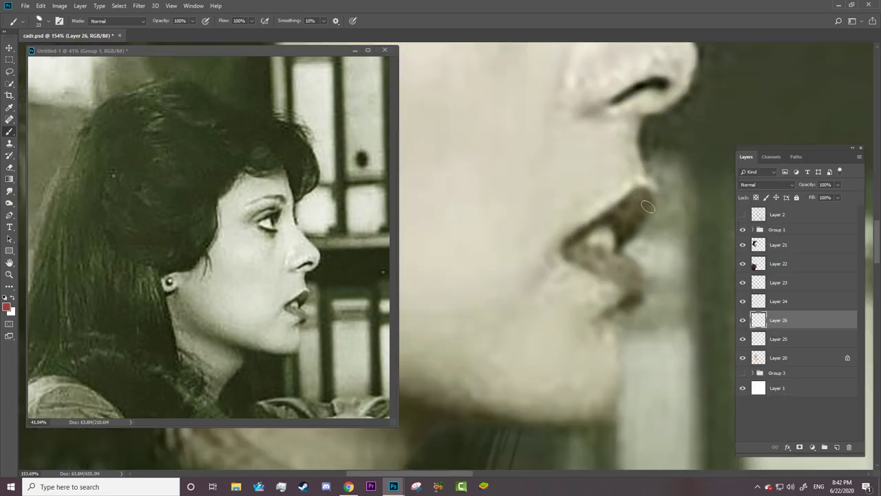
right_click(640, 210)
key(Escape)
right_click(629, 200)
key(Escape)
right_click(614, 219)
key(Escape)
key(ctrl+comma)
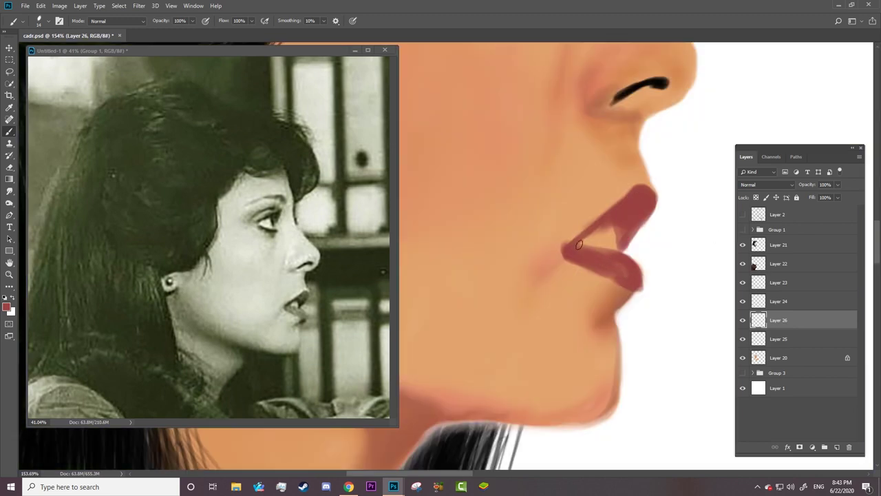
Step: Switch to the Eraser and check its size, comparing the lips with the reference photo
right_click(578, 245)
key(Escape)
key(e)
right_click(562, 230)
key(Escape)
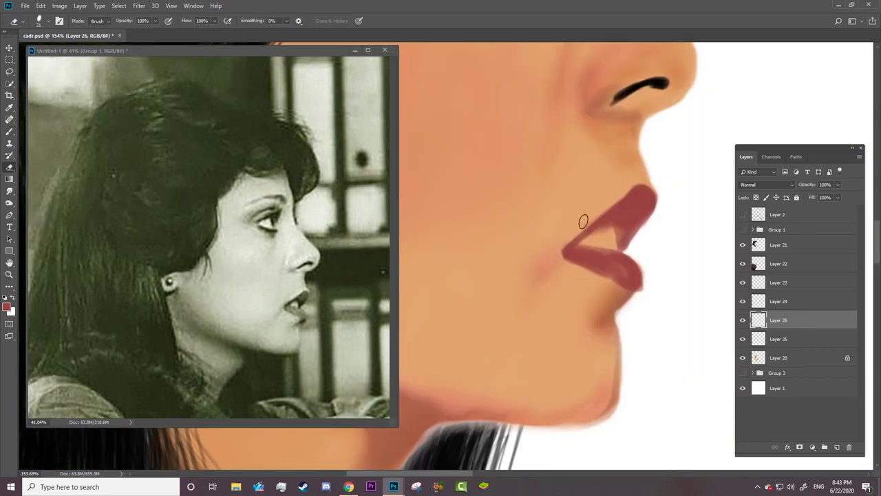
key(ctrl+comma)
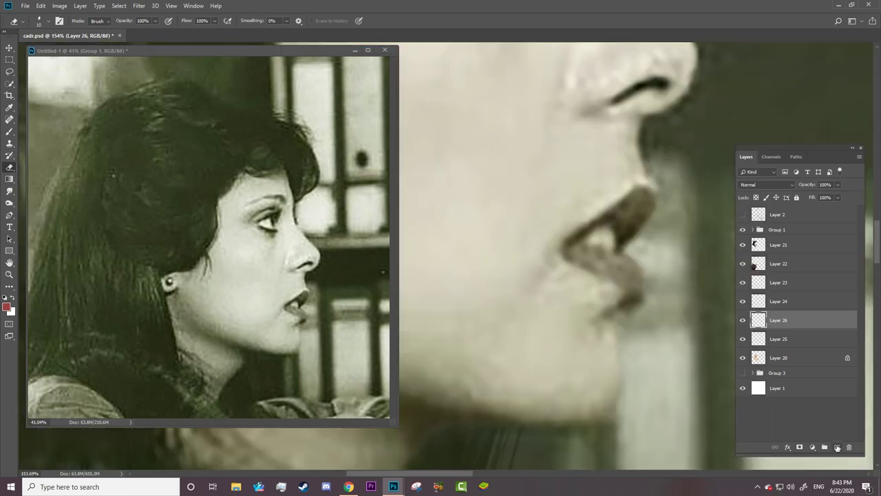
Step: On a new layer, burn in the light gap at the lip corner, then add Layer 28
click(837, 447)
key(ctrl+comma)
key(o)
right_click(584, 207)
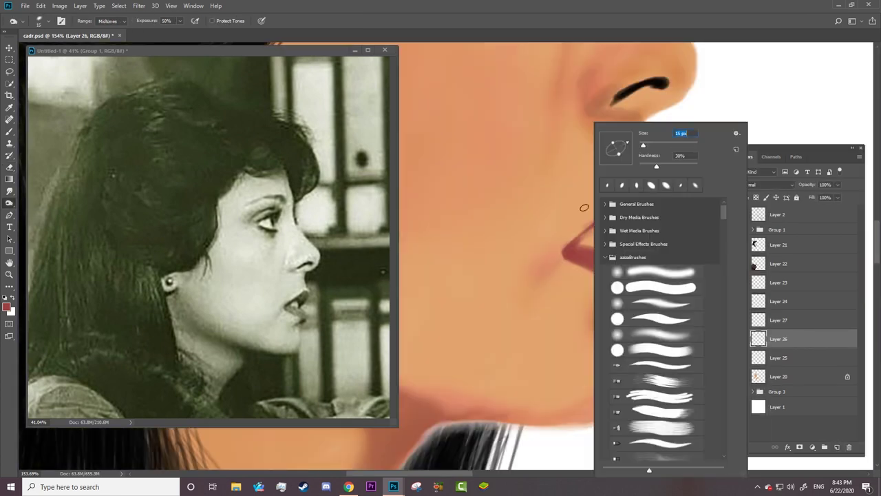
key(Escape)
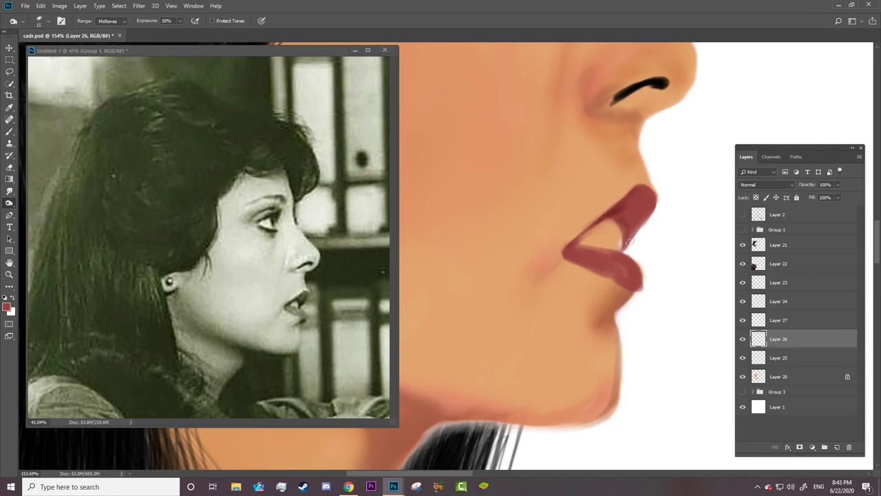
mouse_move(629, 240)
mouse_down()
mouse_move(628, 231)
mouse_move(592, 231)
mouse_move(566, 252)
mouse_up()
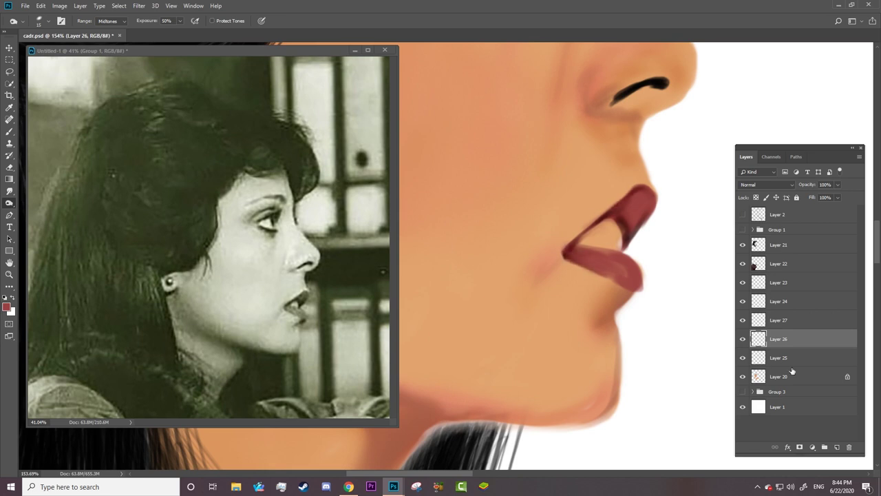
key(ctrl+shift+alt+n)
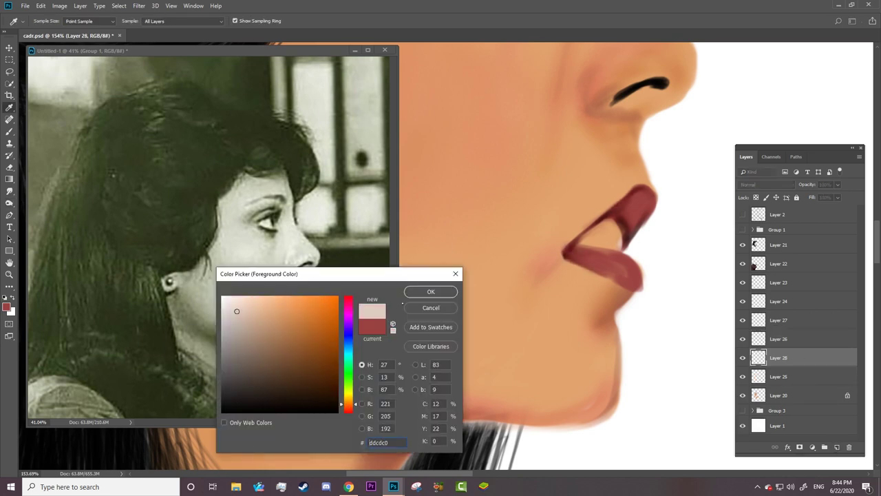
Step: Paint pale teeth inside the woman's open mouth on Layer 28
key(Return)
key(b)
mouse_move(592, 242)
mouse_down()
mouse_move(616, 231)
mouse_move(606, 241)
mouse_up()
scroll(625, 241, up, 3)
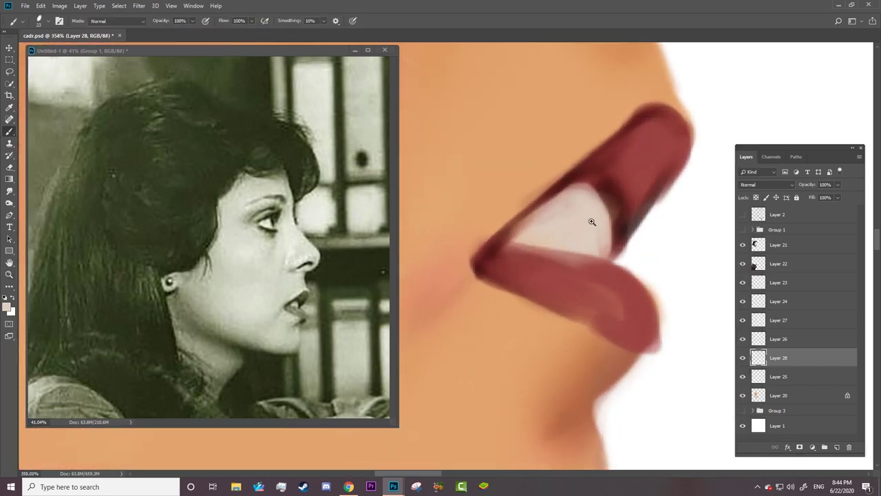
Step: Hide the reference and Dodge the teeth brighter
key(o)
right_click(570, 266)
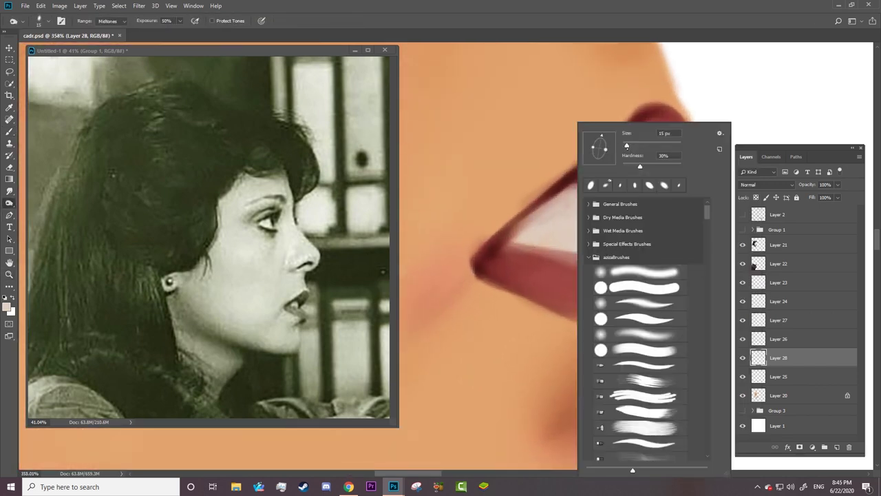
click(556, 241)
click(742, 230)
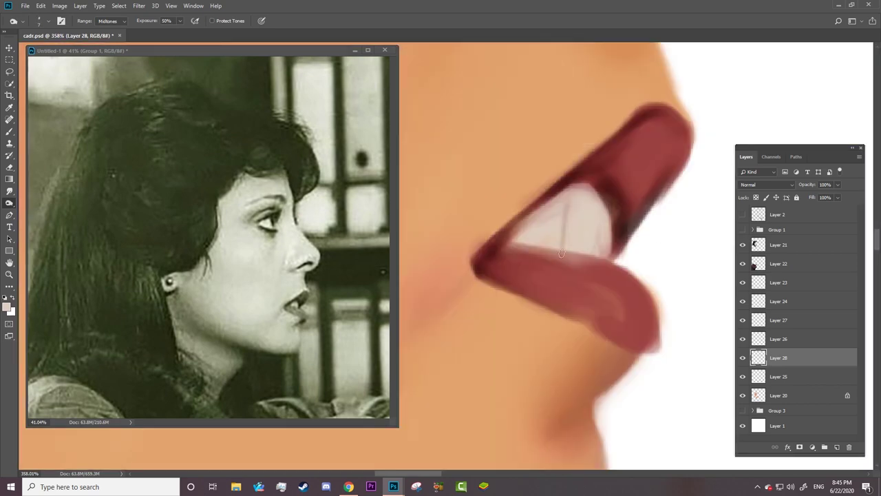
key(z)
scroll(559, 259, down, 5)
scroll(614, 253, up, 2)
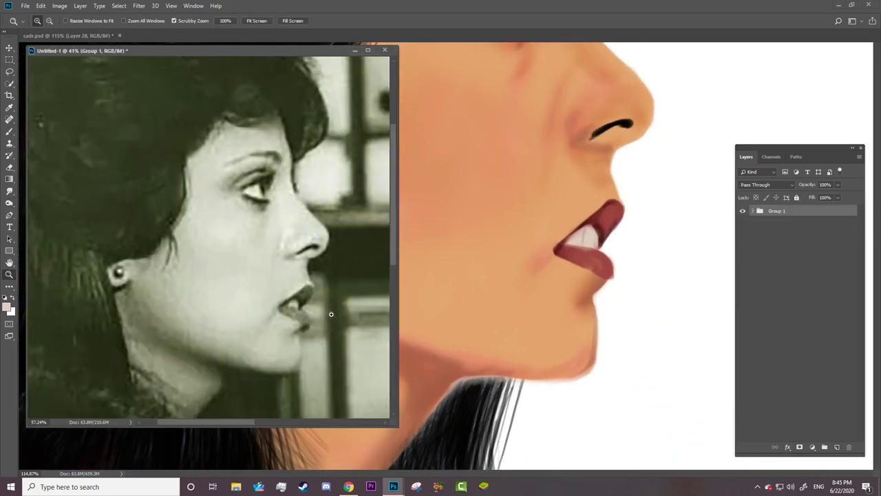
scroll(585, 247, up, 2)
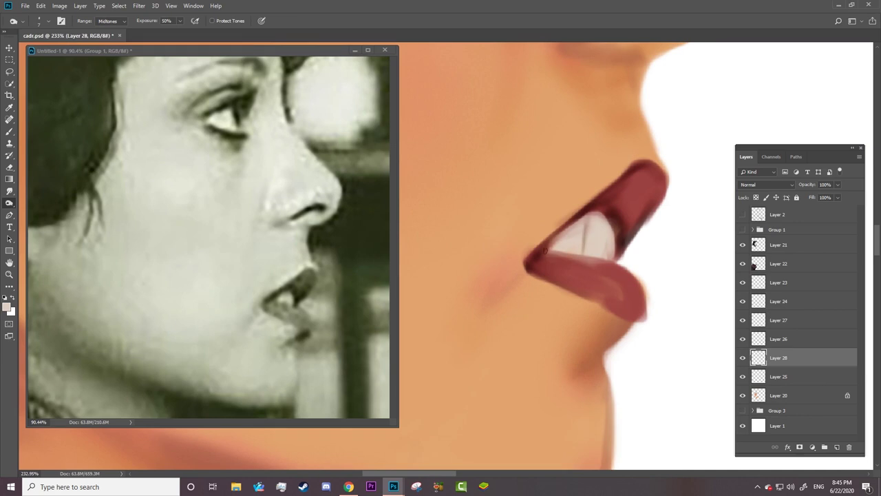
right_click(545, 250)
key(Escape)
drag(544, 255, 615, 250)
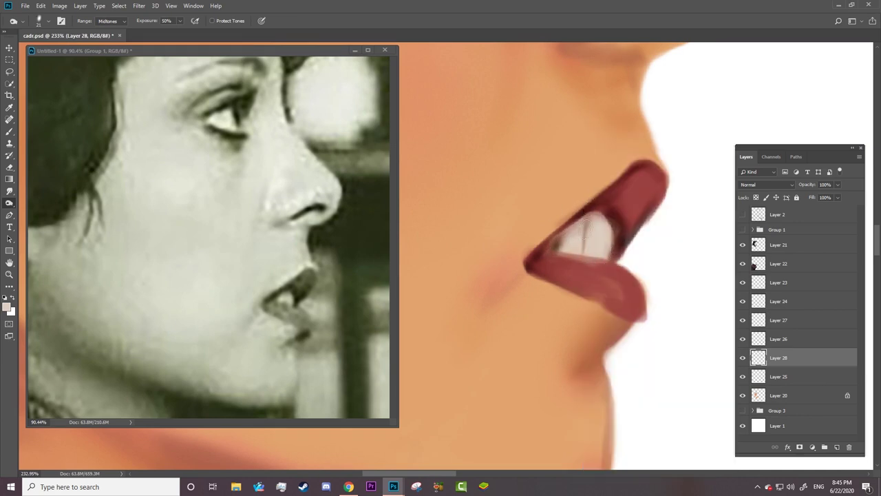
drag(572, 235, 557, 242)
Step: On Layer 26, sample the lip red and paint it over the top of the teeth
click(778, 339)
key(b)
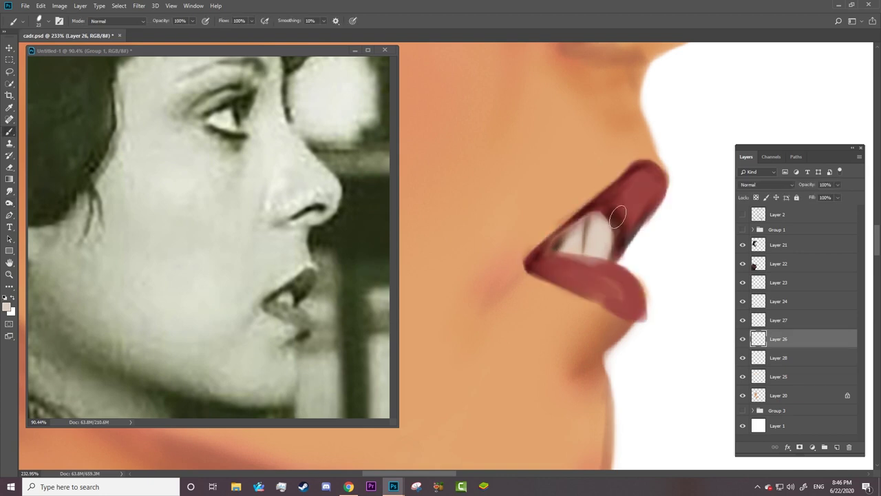
alt+click(616, 206)
right_click(615, 206)
key(bracketleft)
key(bracketleft)
key(bracketleft)
key(Return)
click(742, 214)
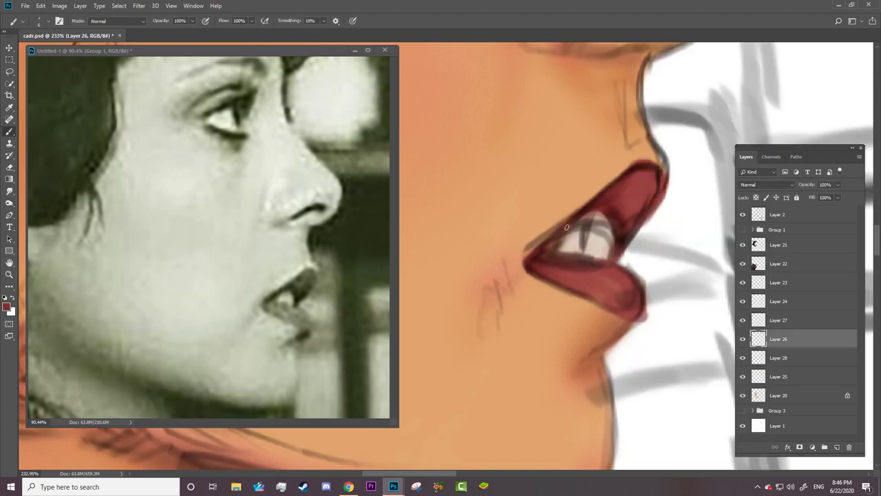
drag(588, 217, 612, 229)
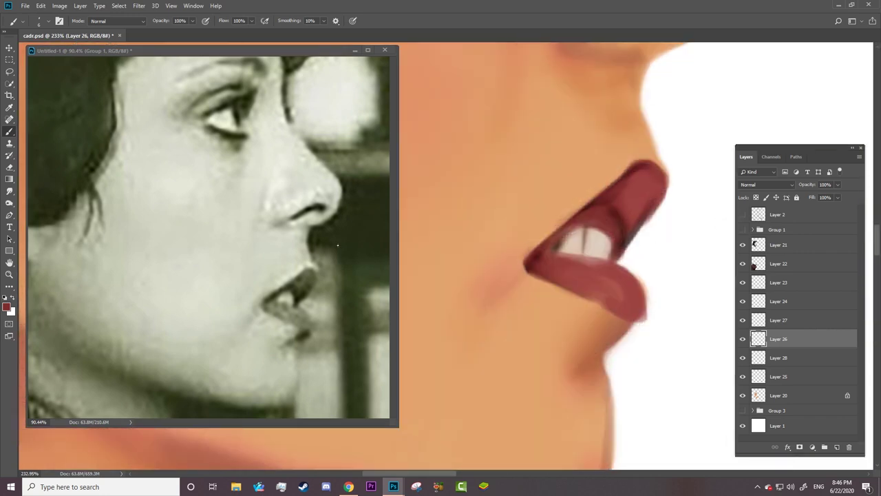
Step: Retouch the upper lip edge and deepen the mouth corner, then select Layer 20
key(o)
drag(591, 222, 582, 209)
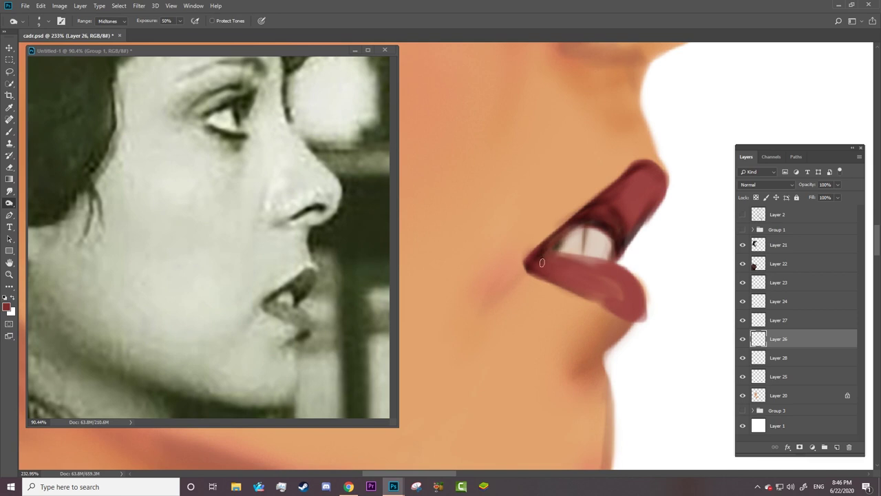
drag(541, 263, 802, 401)
key(z)
click(802, 395)
Step: Sample the face's skin tone with a larger brush
key(b)
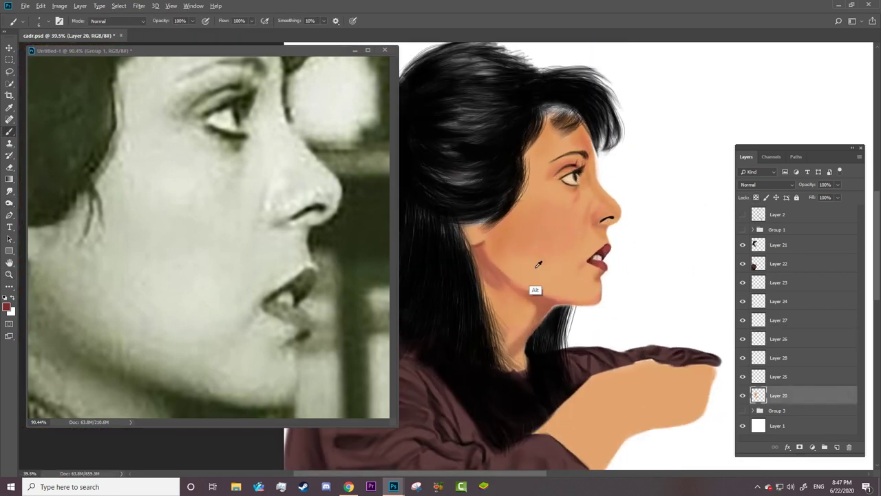
alt+click(536, 290)
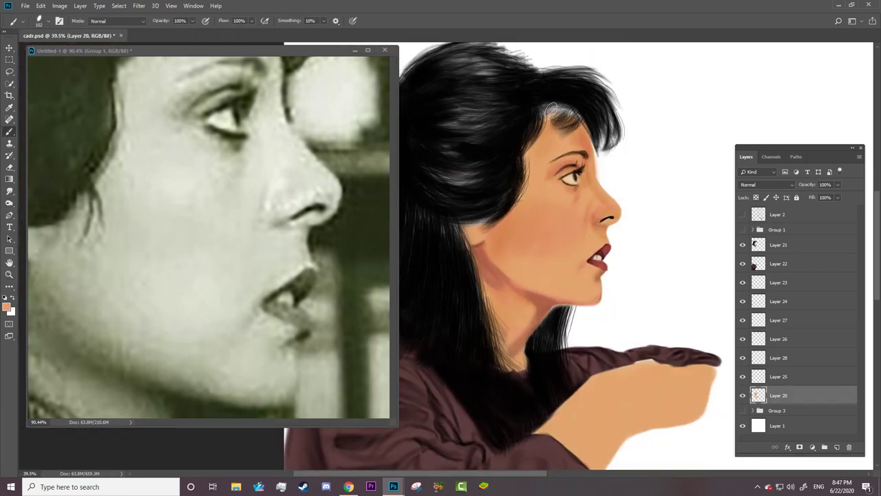
right_click(506, 196)
key(Return)
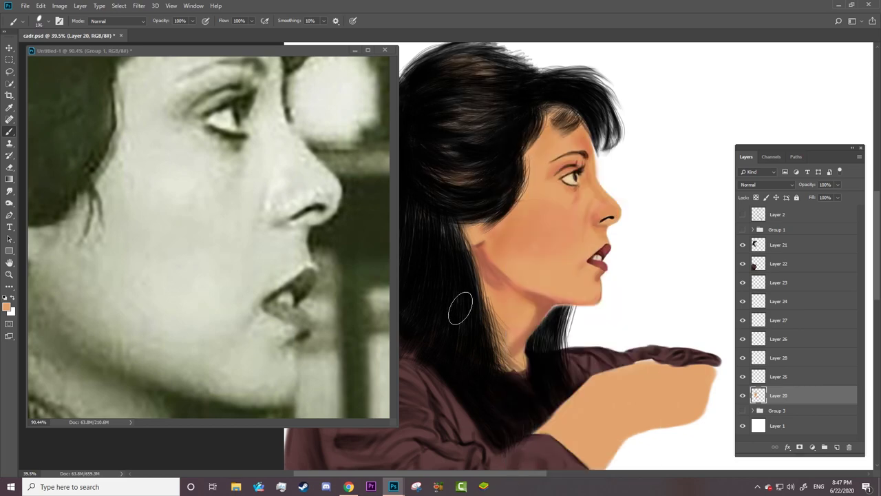
key(z)
Step: Apply Color Balance (+12, -17, 0) and Levels midtone 1.09, then zoom to the woman's face and neck
click(59, 6)
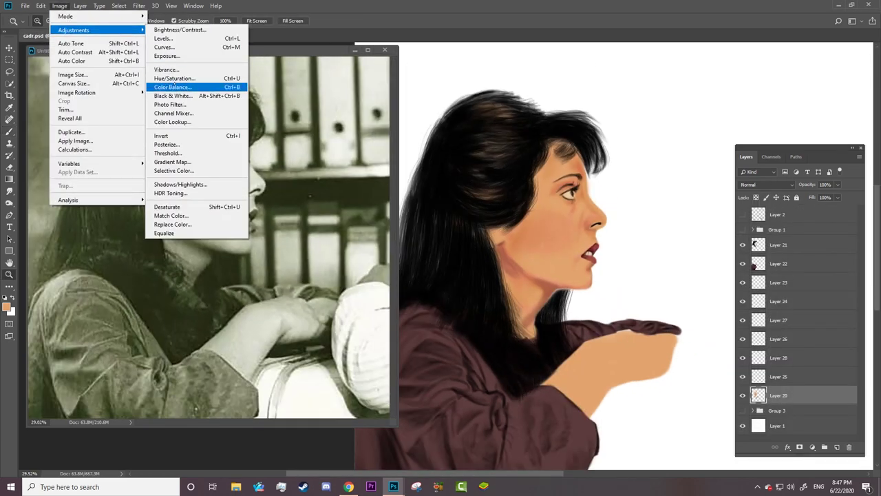
click(172, 87)
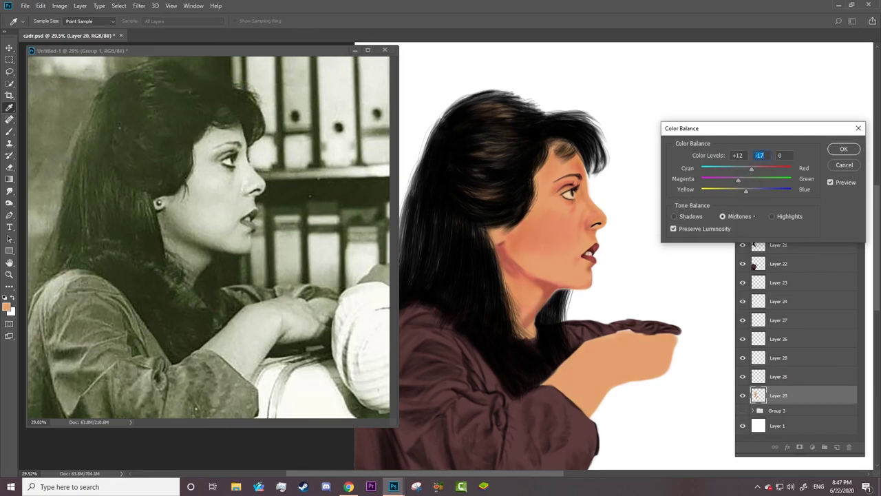
key(Return)
key(ctrl+l)
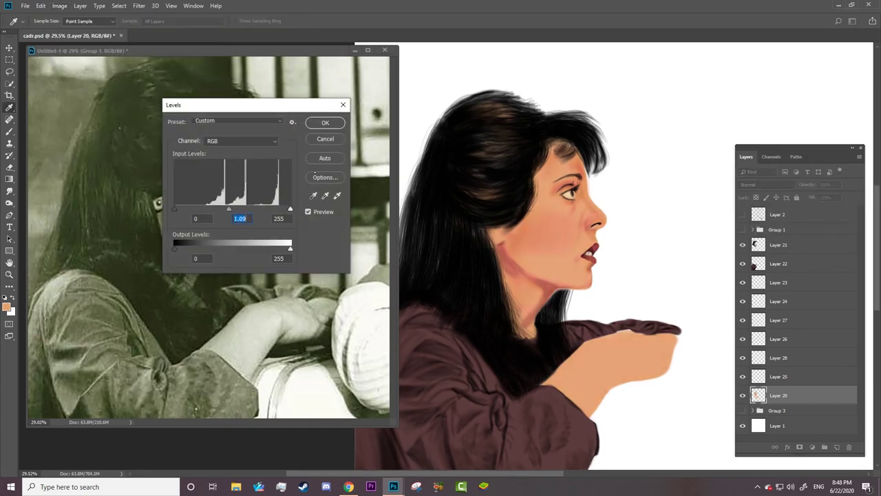
key(Return)
key(z)
alt+click(522, 273)
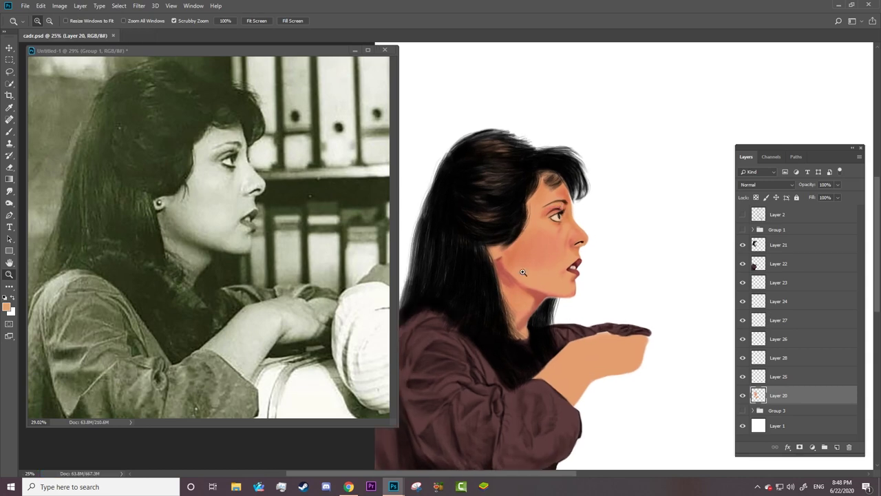
drag(523, 273, 544, 275)
Step: Burn and blend the neck shading with the Mixer Brush at adjusted sizes
key(o)
right_click(540, 314)
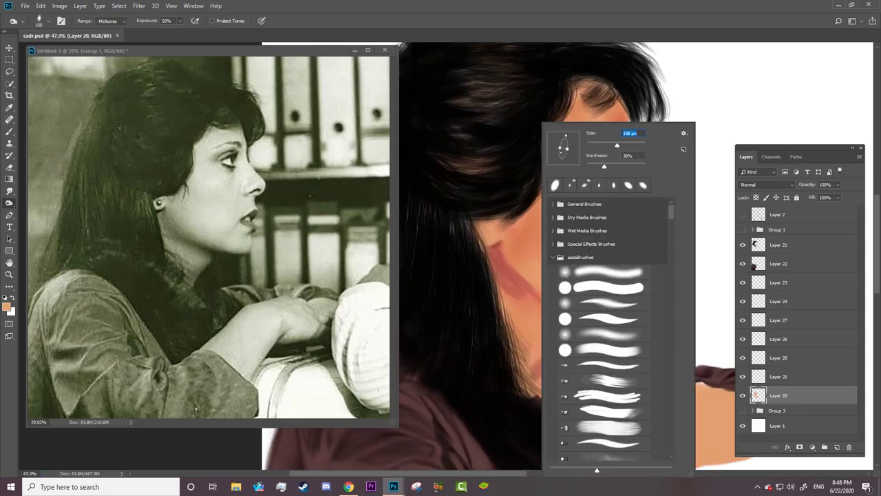
key(Return)
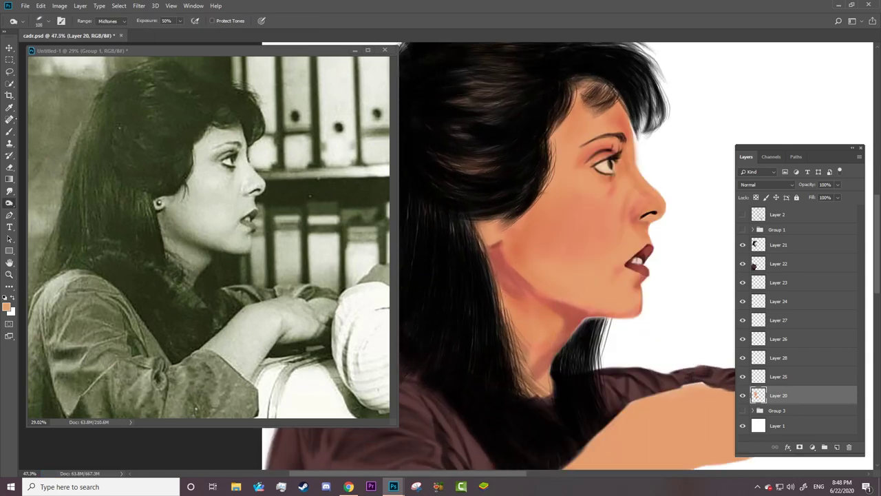
key(b)
right_click(531, 276)
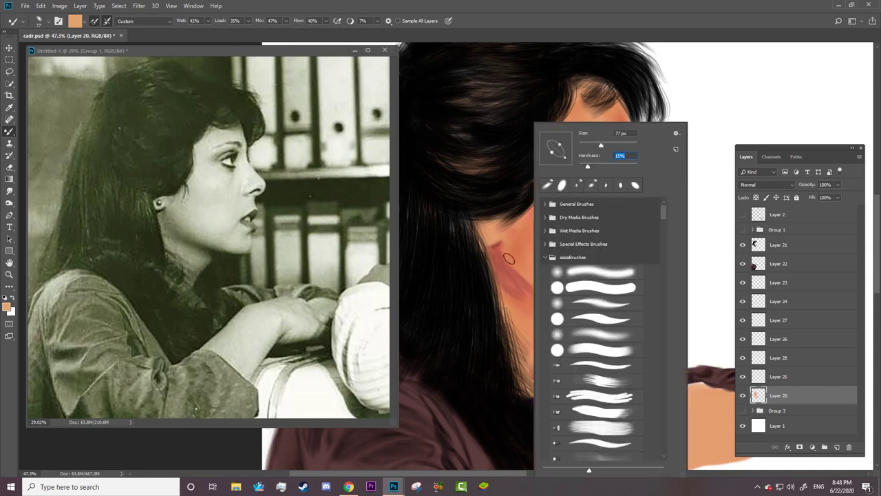
key(Return)
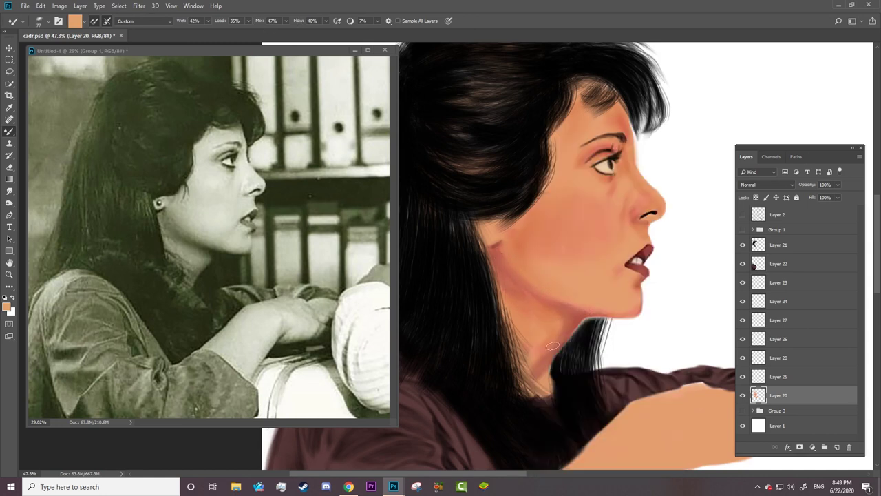
right_click(524, 311)
key(Return)
right_click(533, 260)
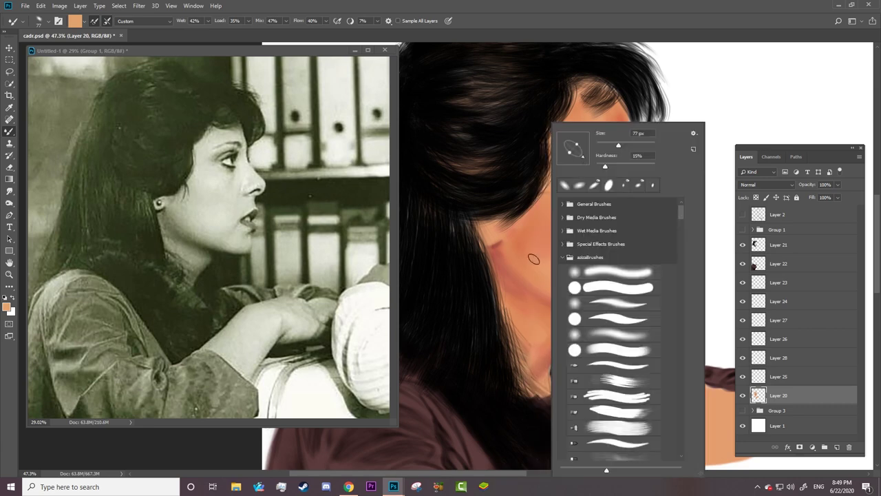
key(Return)
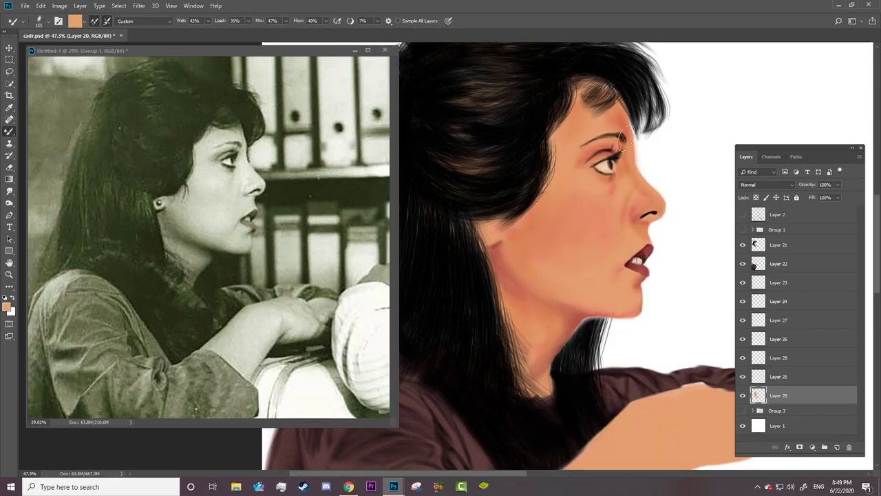
Step: Compare the neck with the reference and pick a dark red-brown paint colour
click(742, 229)
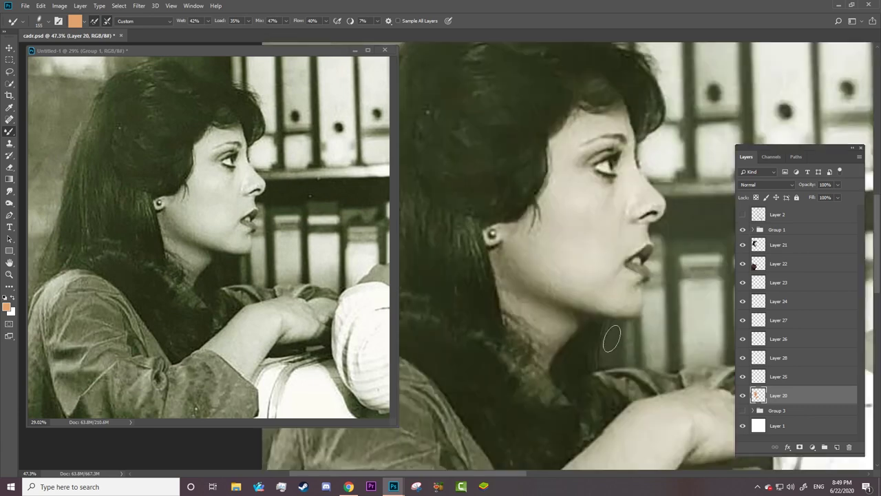
scroll(611, 338, up, 5)
right_click(525, 261)
key(Return)
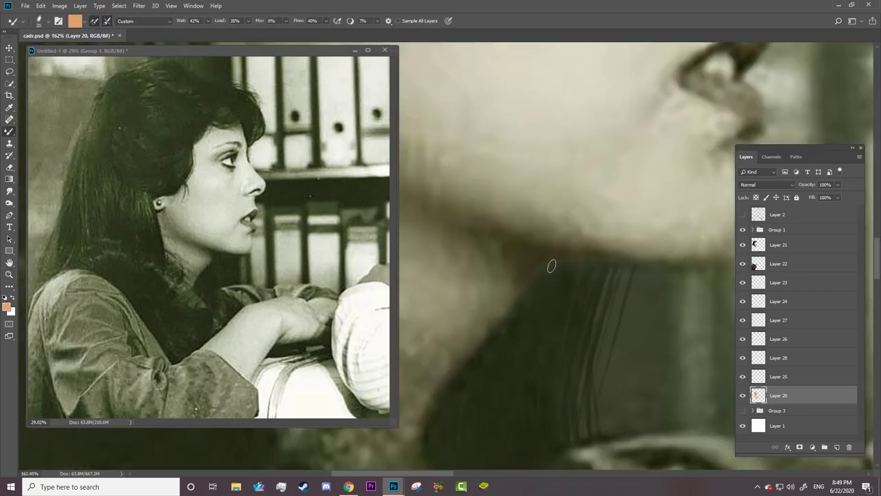
click(742, 229)
click(6, 307)
click(299, 365)
click(457, 289)
Step: Paint the dark shadow under the jaw, toggling Group 1 to match the reference
click(742, 229)
right_click(500, 316)
key(Return)
click(742, 229)
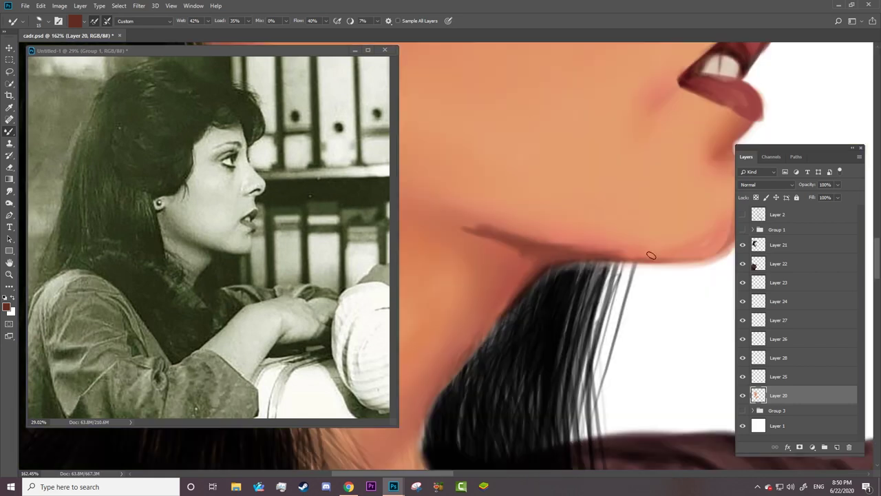
right_click(499, 248)
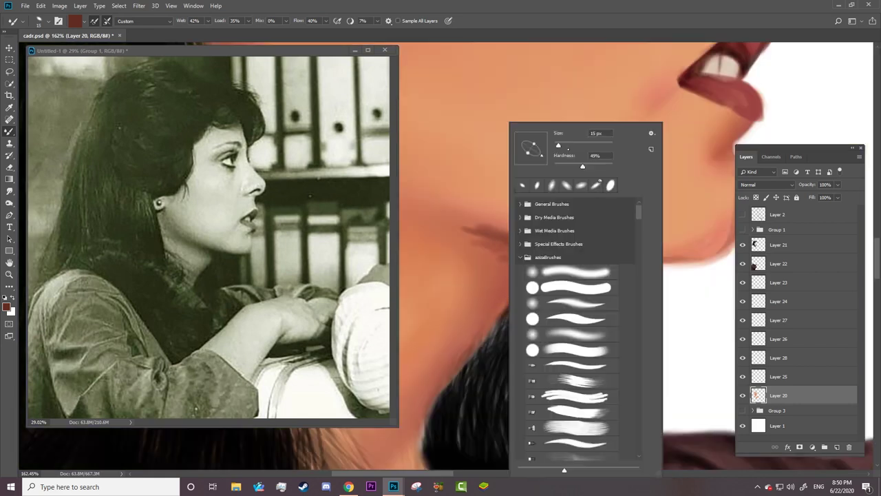
key(Return)
scroll(477, 243, down, 5)
click(741, 229)
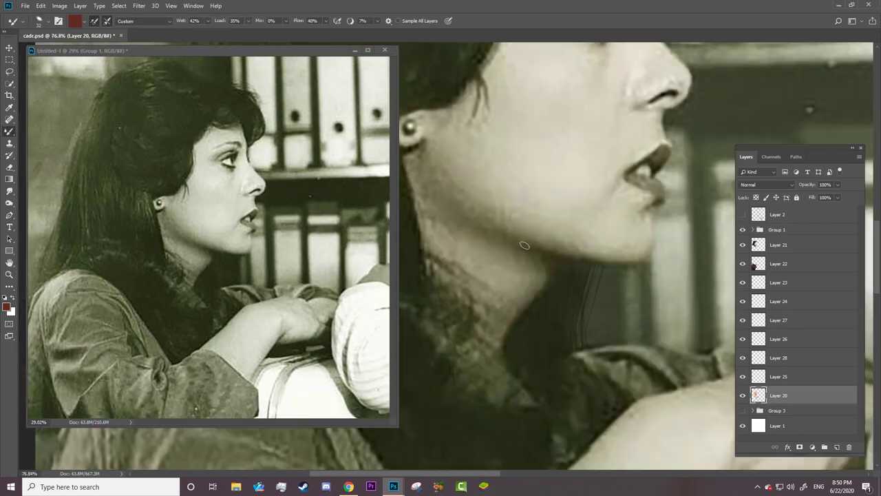
click(742, 229)
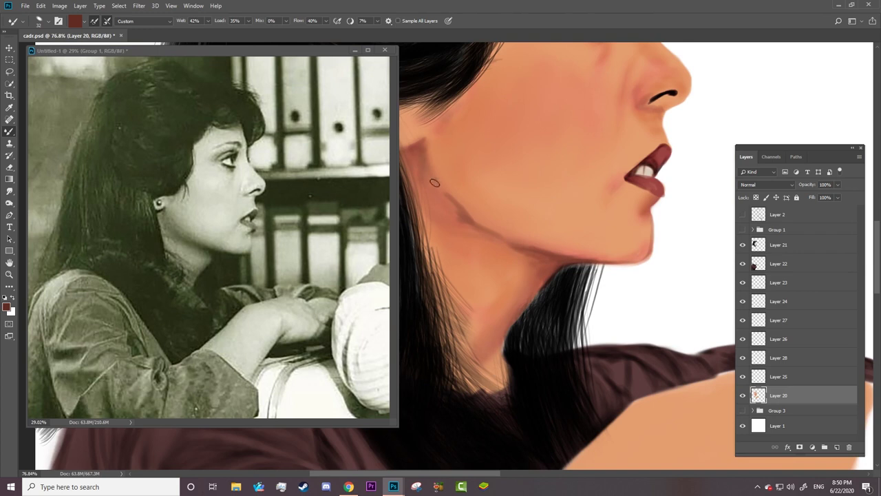
Step: Smudge and blend the jaw and neck shadow with more paint mixing
key(r)
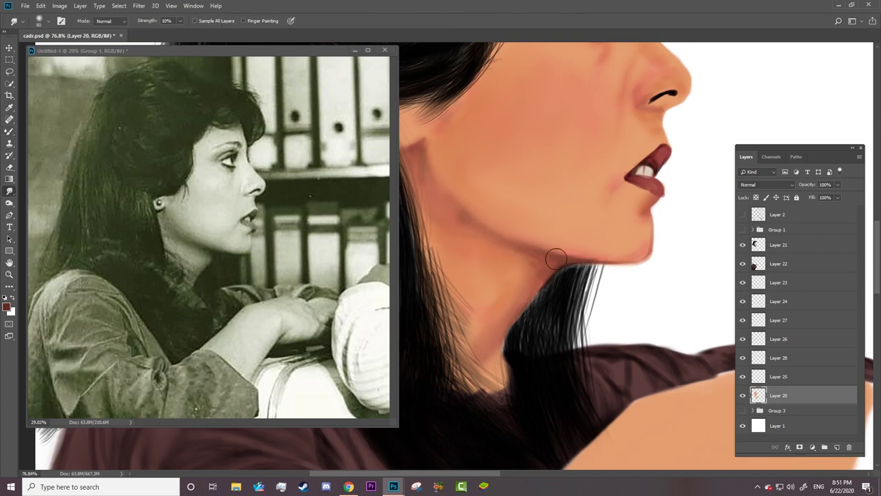
key(b)
right_click(563, 254)
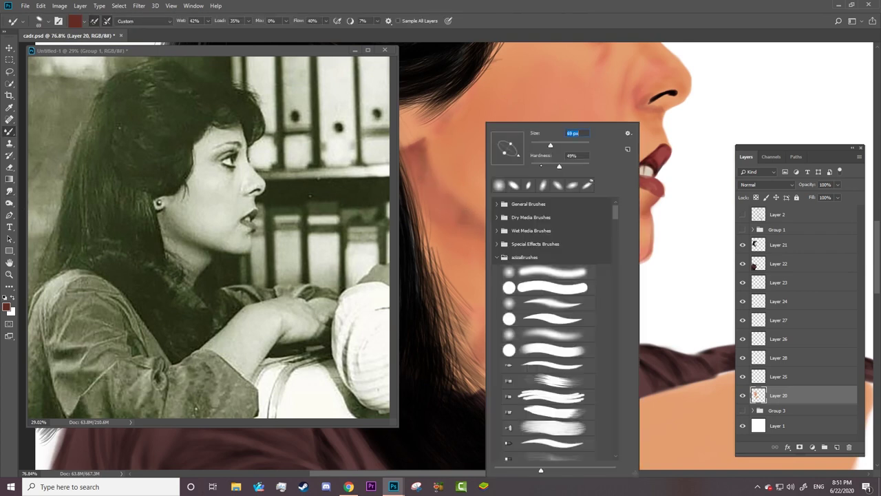
key(Escape)
right_click(464, 199)
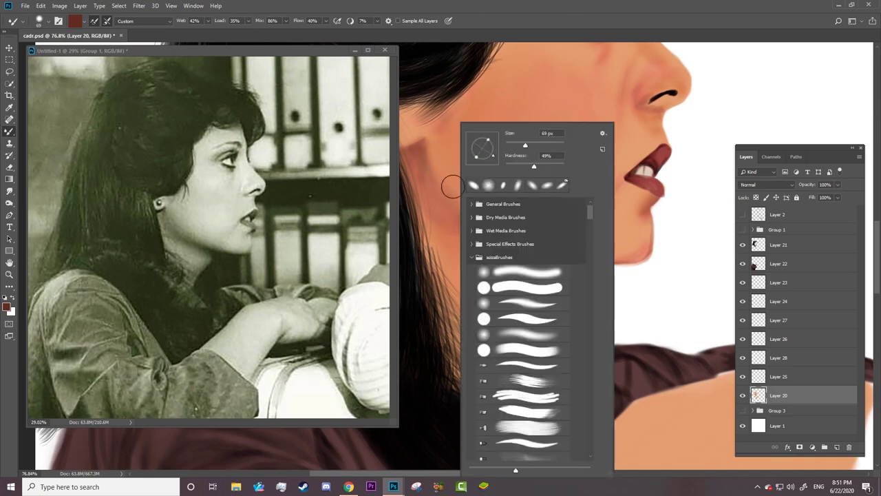
key(Escape)
Step: Zoom out to the whole figure and save the painting
key(z)
drag(515, 232, 566, 149)
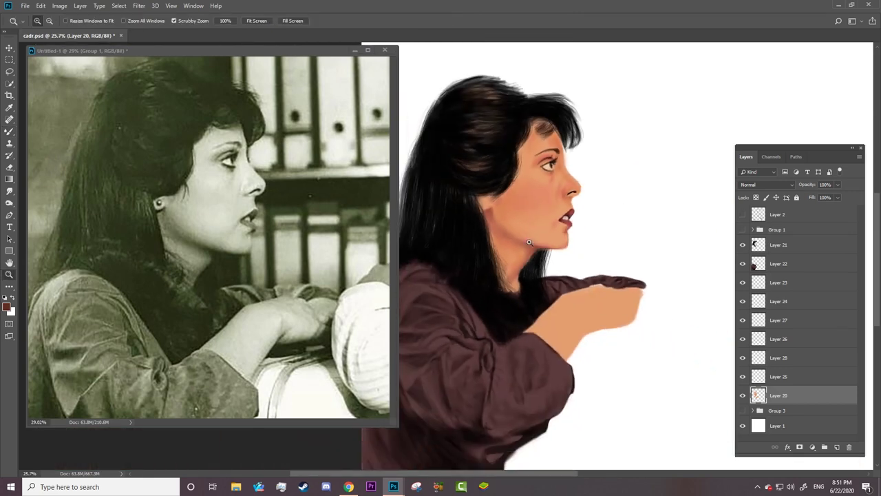
key(ctrl+s)
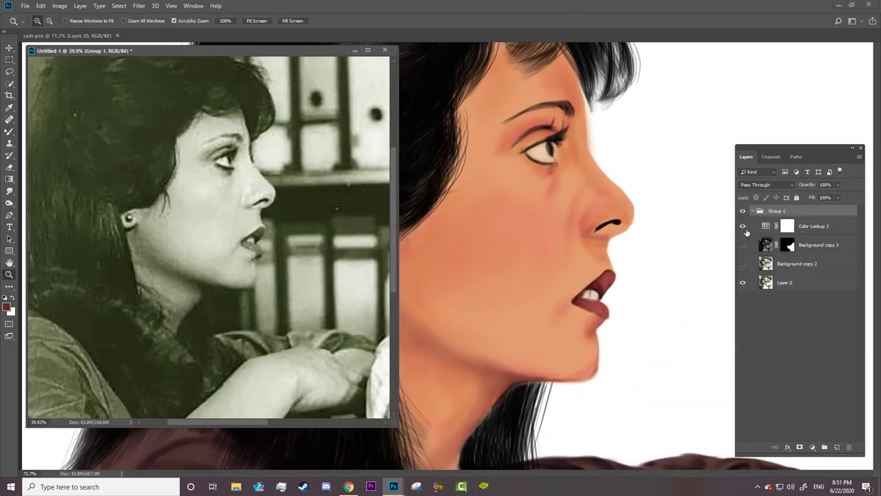
key(ctrl+Tab)
key(b)
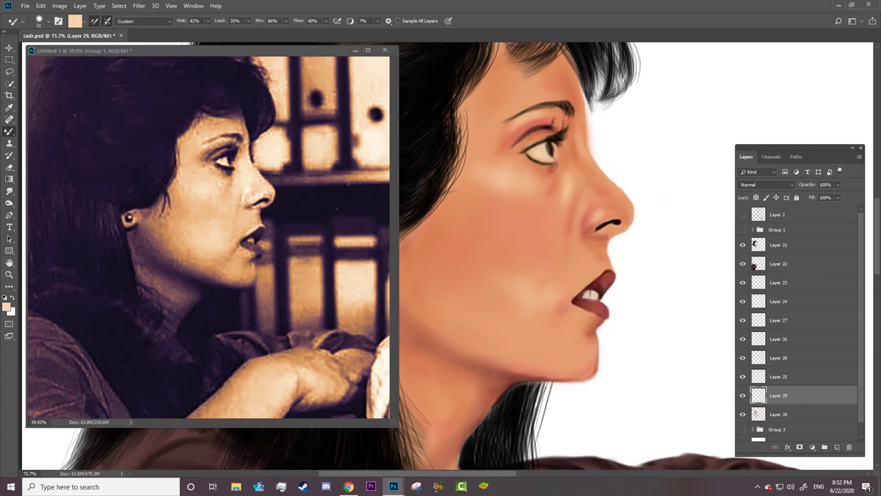
Step: Lighten the forehead and upper eyelid skin on Layer 29, then lock transparency and clean the brush
drag(530, 93, 507, 98)
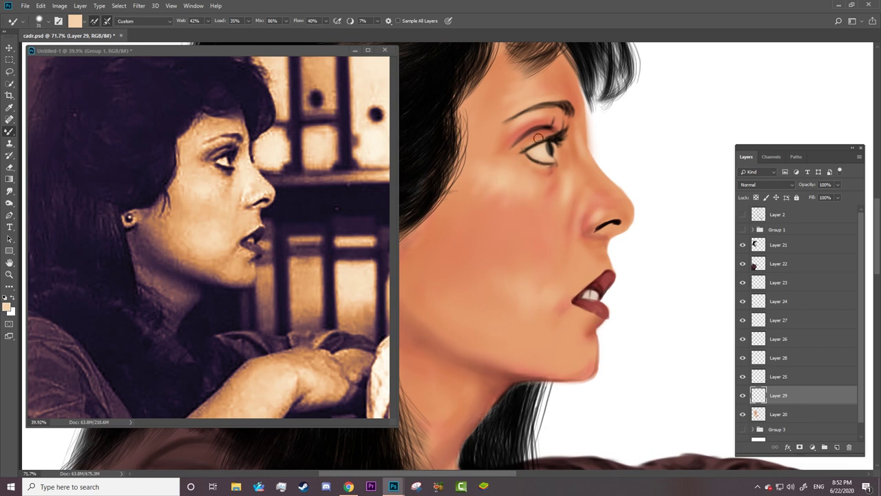
drag(538, 138, 524, 146)
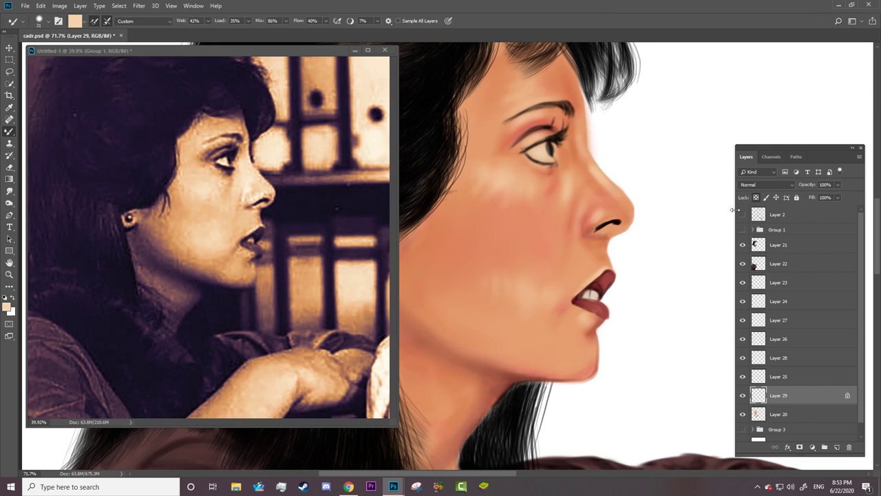
key(slash)
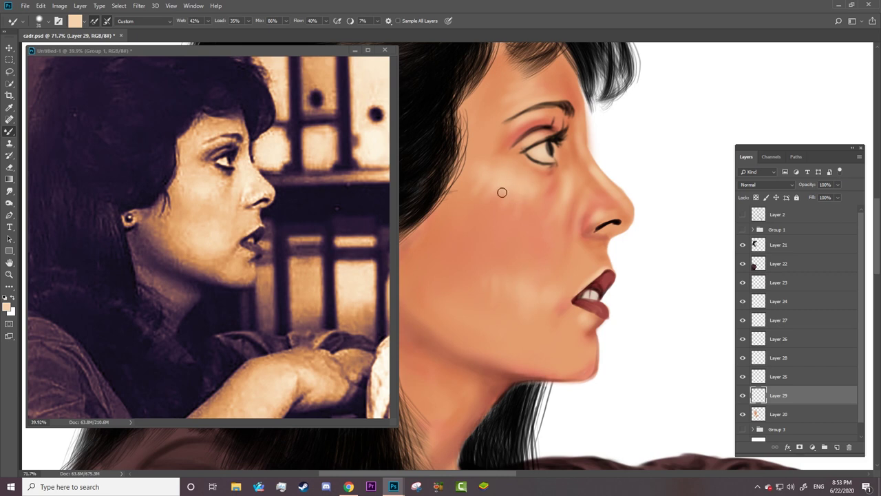
key(shift+0)
right_click(509, 130)
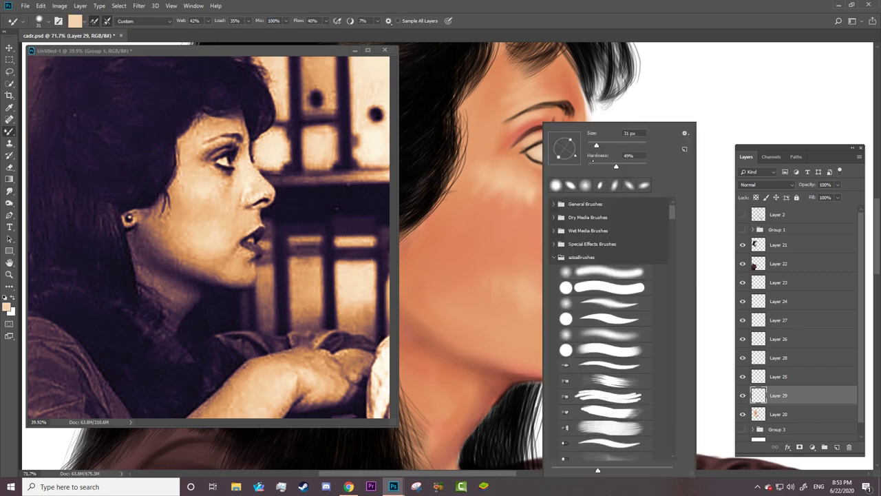
key(Return)
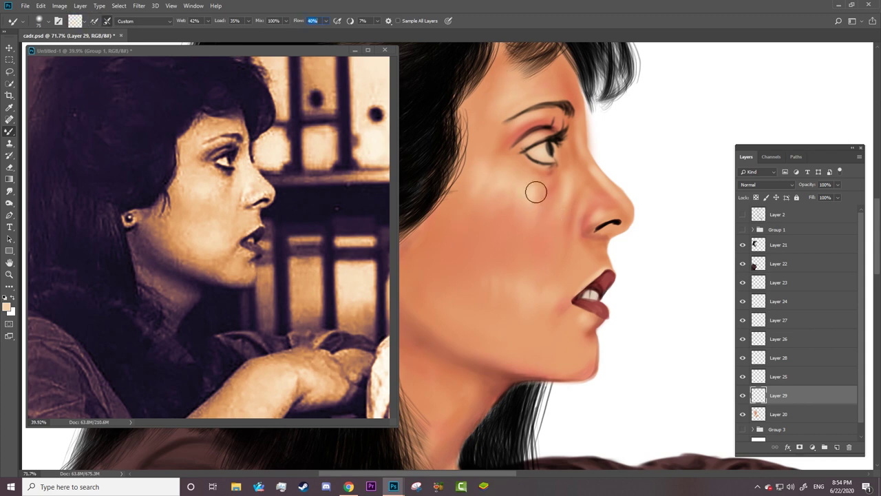
Step: Blend salmon skin colour into the cheek and test the Lighten blend before restoring Normal
alt+click(493, 199)
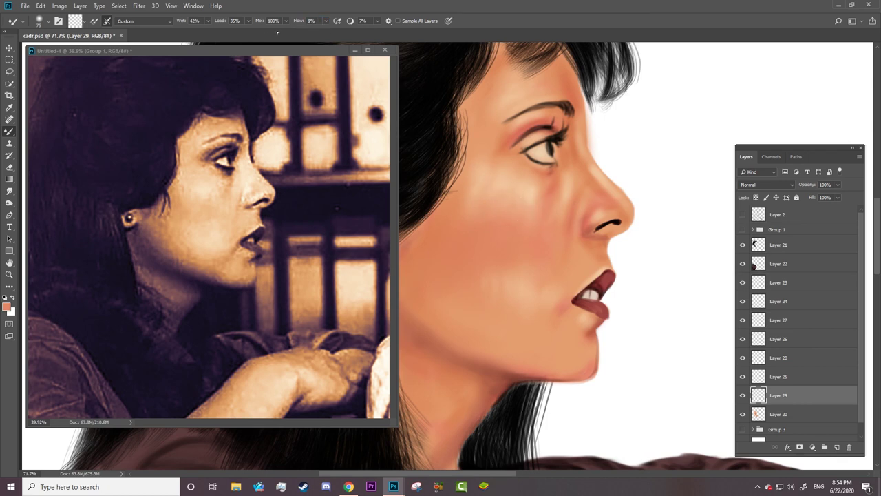
drag(470, 205, 476, 223)
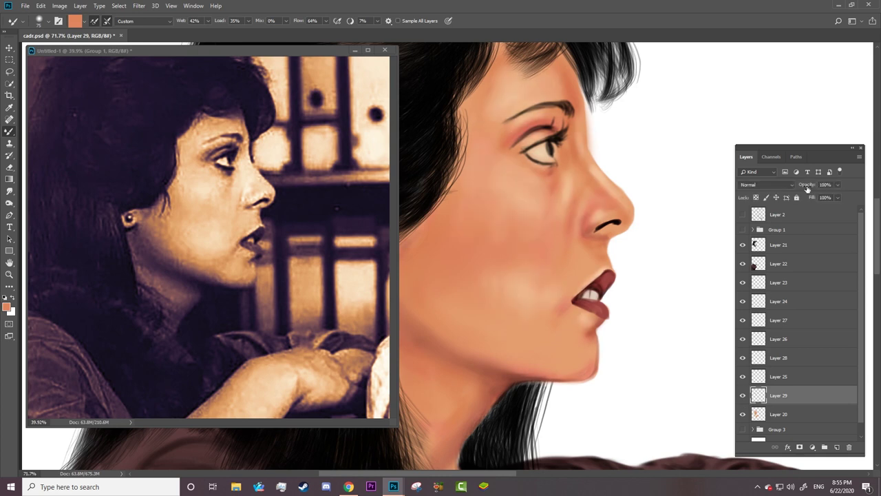
key(alt+shift+g)
click(766, 185)
mouse_move(516, 285)
mouse_down()
mouse_move(427, 285)
mouse_move(550, 285)
mouse_up()
Step: Paint a thin dark-brown line marking the jaw below the ear
click(75, 21)
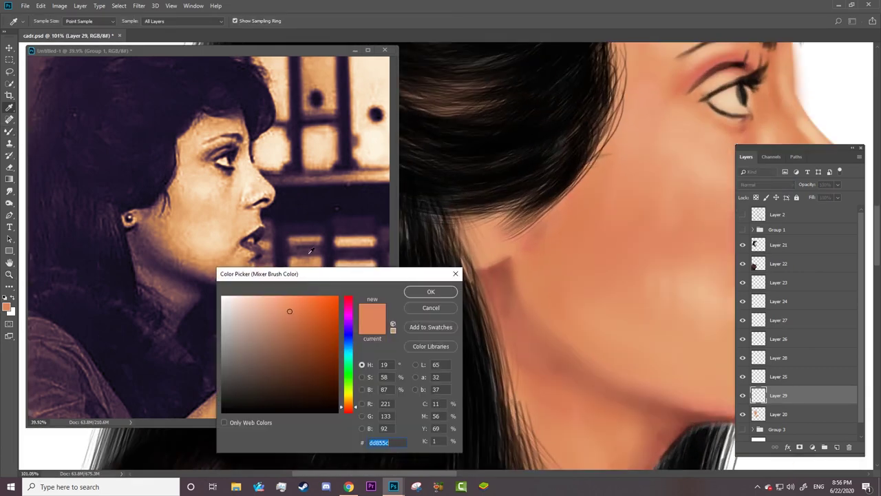
click(310, 251)
key(Return)
right_click(579, 221)
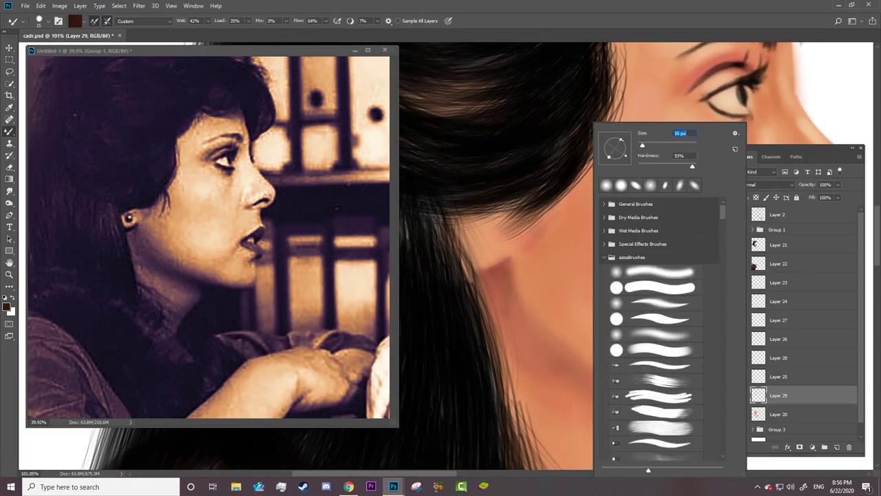
key(Return)
drag(510, 262, 477, 275)
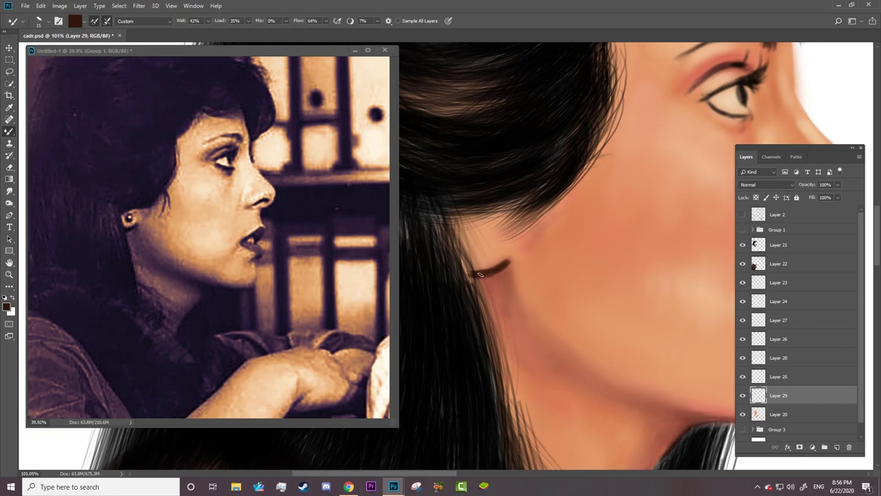
Step: Switch to Dodge on Layer 20 and bring the neck and jaw into view
key(o)
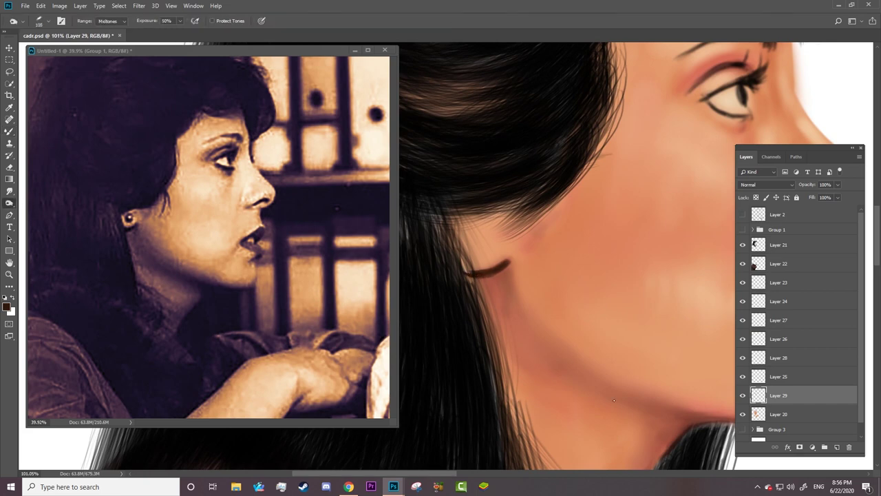
scroll(614, 399, down, 5)
right_click(513, 125)
key(Escape)
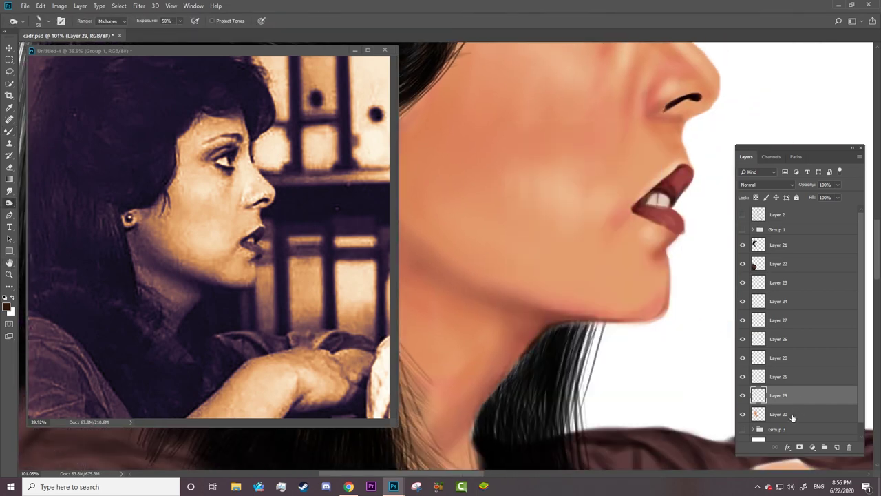
click(792, 415)
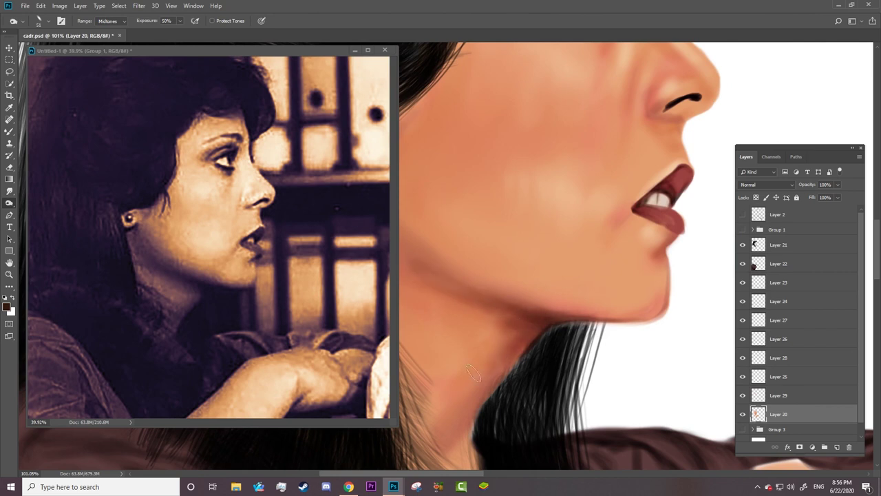
drag(450, 287, 547, 293)
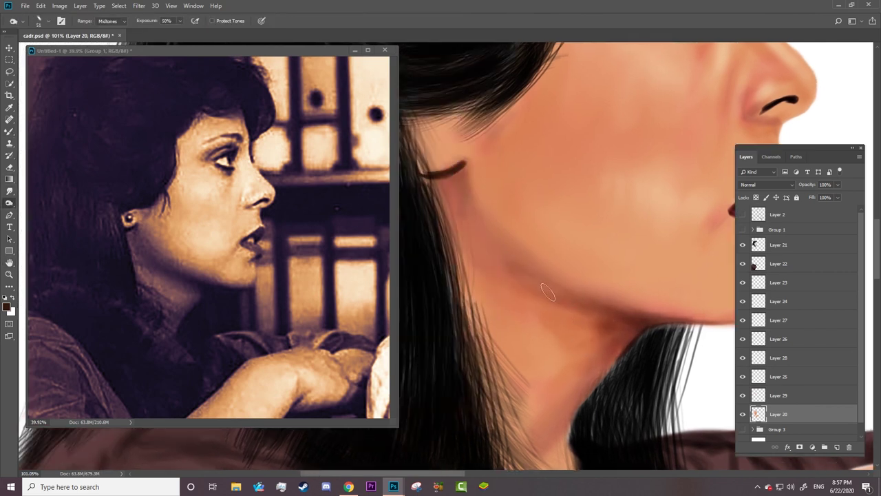
Step: Set up Smudge and a round Mixer Brush tip for softly blending the neck
right_click(547, 293)
double_click(574, 294)
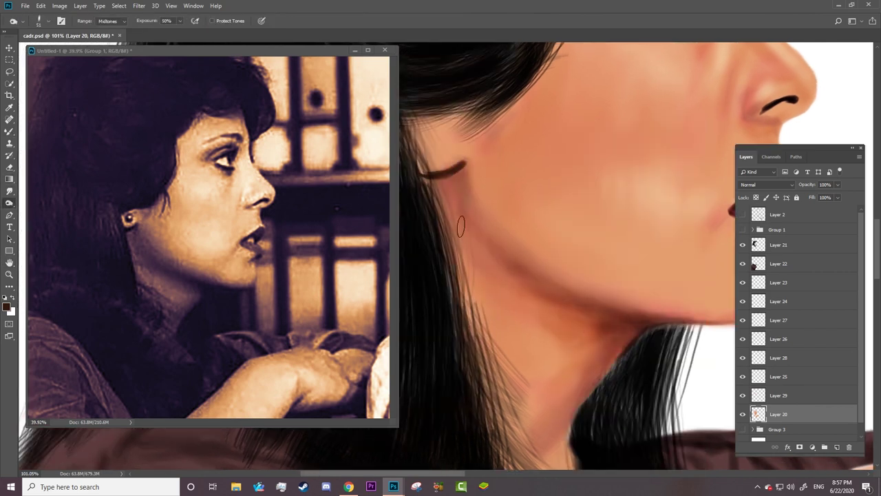
key(r)
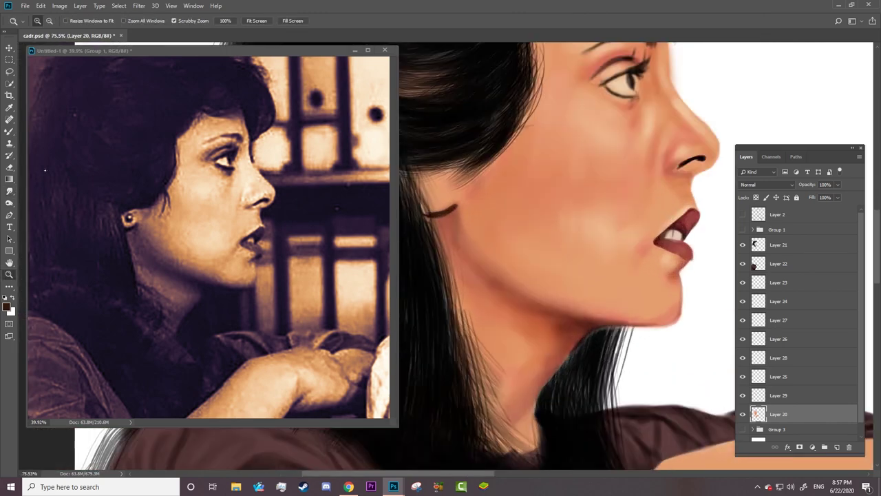
key(b)
right_click(553, 356)
double_click(575, 318)
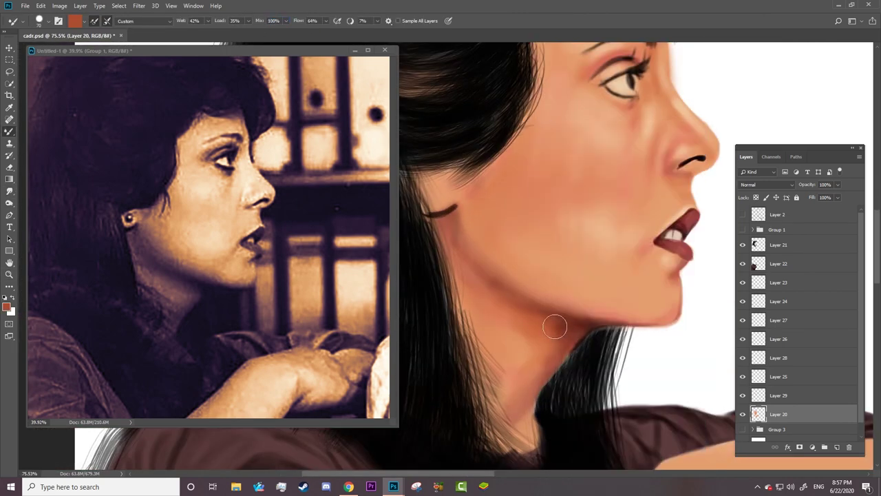
Step: Zoom out to show both people and size the Dodge brush over the forearm
key(z)
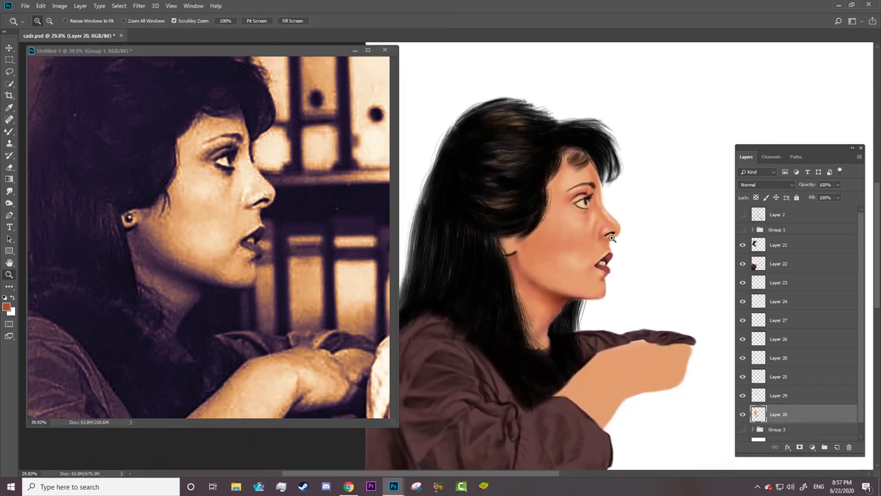
click(633, 222)
click(708, 365)
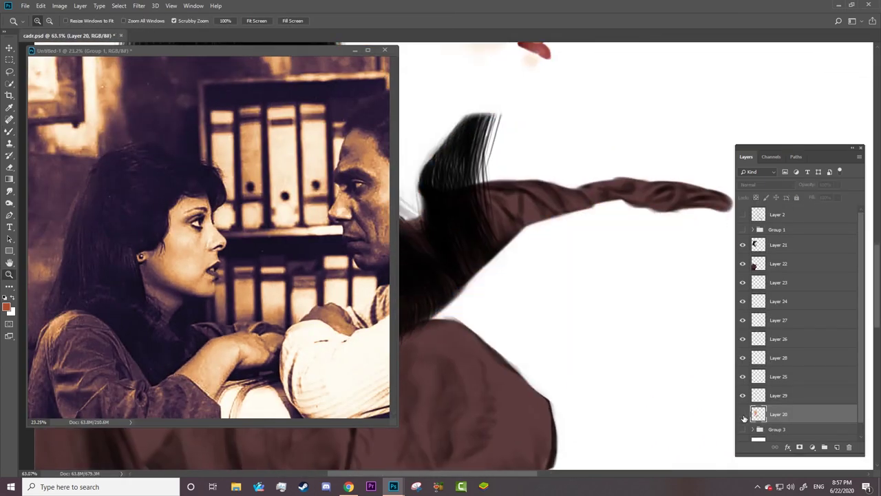
key(b)
key(o)
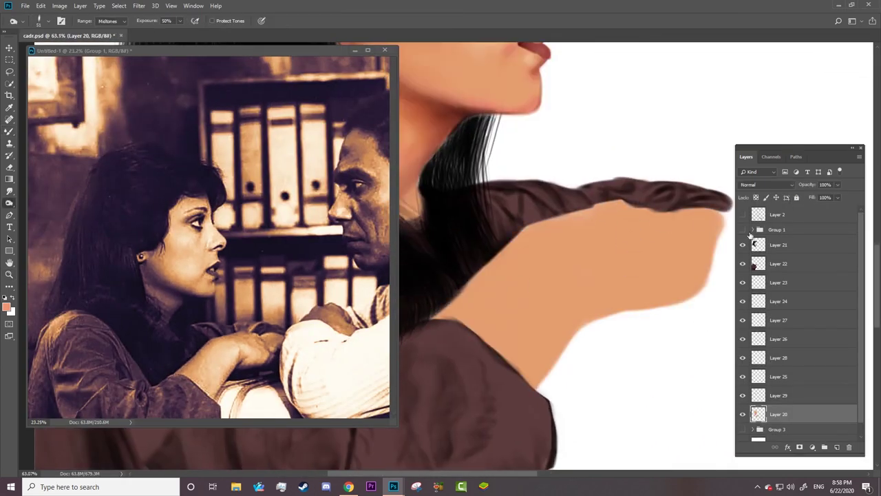
right_click(627, 279)
key(Return)
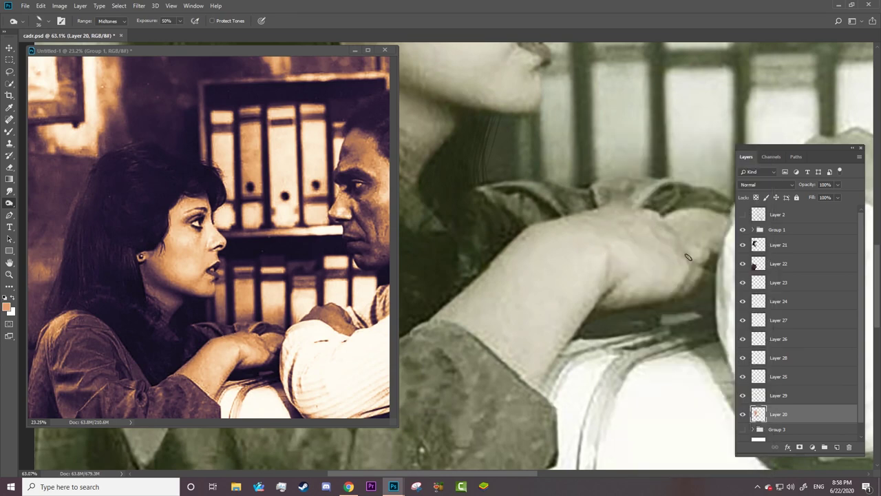
right_click(604, 294)
key(Return)
scroll(584, 294, right, 3)
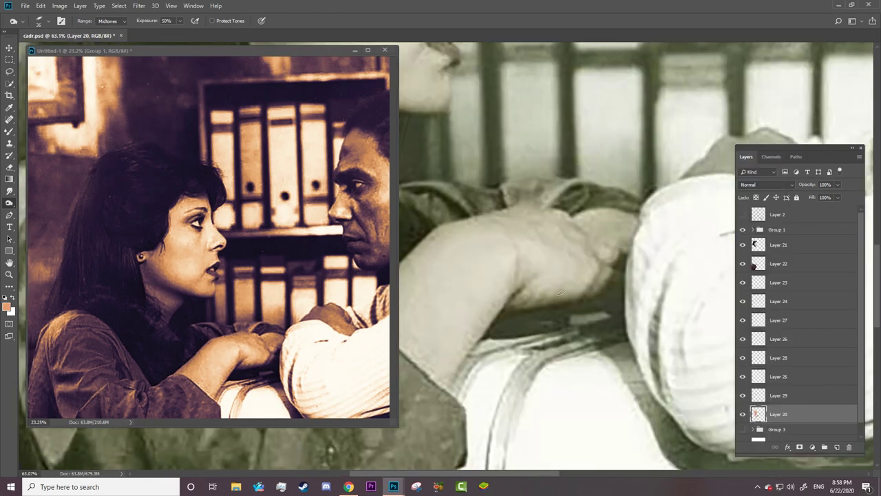
Step: Smooth the forearm's lower edge and blend the arm crease with the Mixer Brush
key(b)
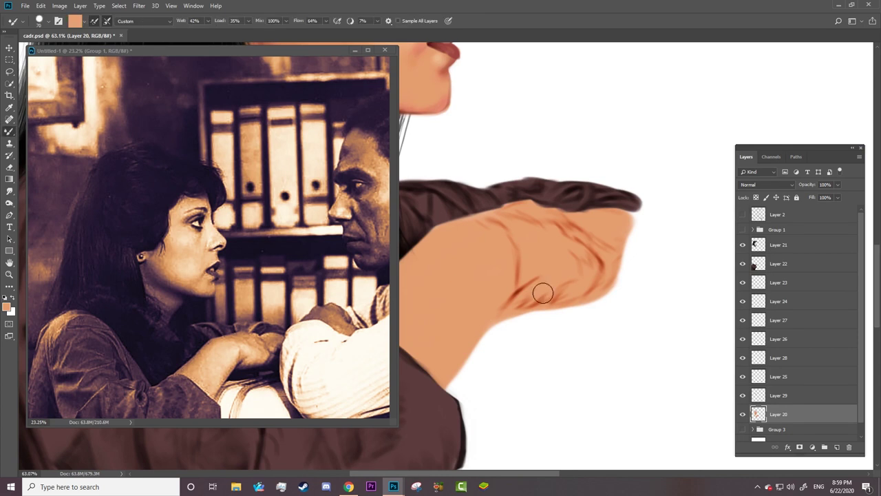
right_click(518, 292)
click(511, 292)
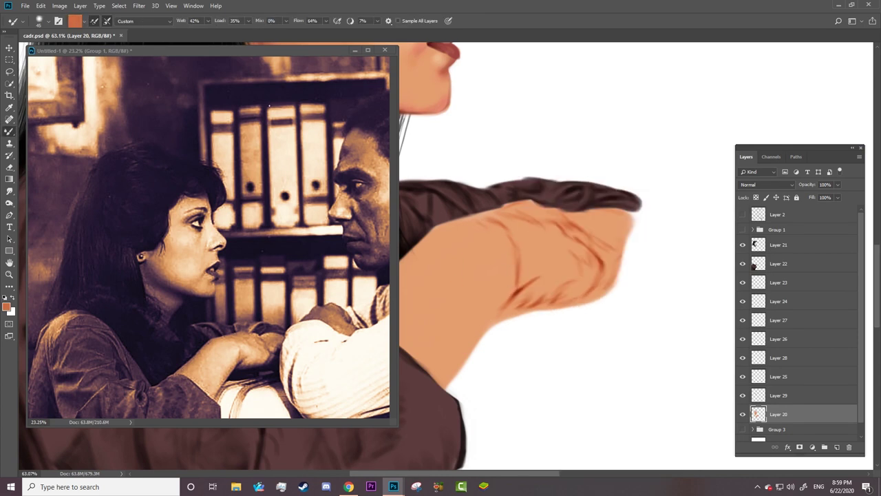
drag(511, 292, 441, 382)
mouse_move(492, 323)
mouse_down()
mouse_move(583, 293)
mouse_move(604, 238)
mouse_up()
drag(511, 452, 628, 468)
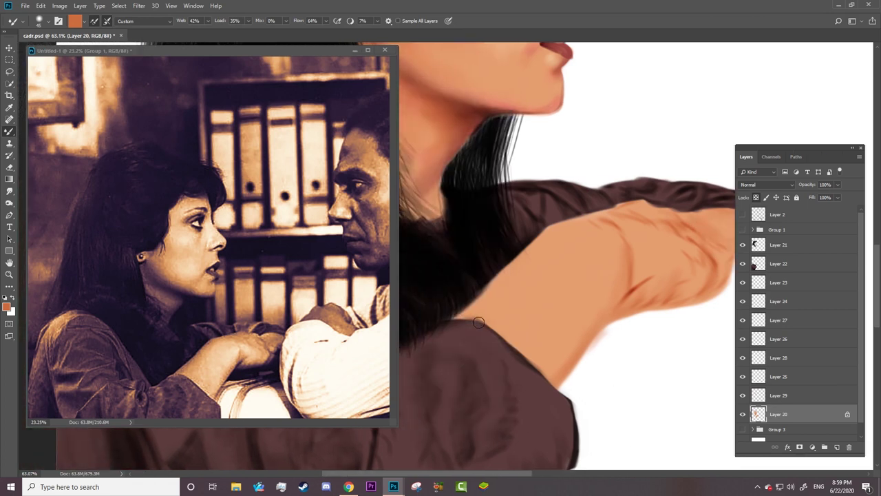
right_click(517, 275)
key(Escape)
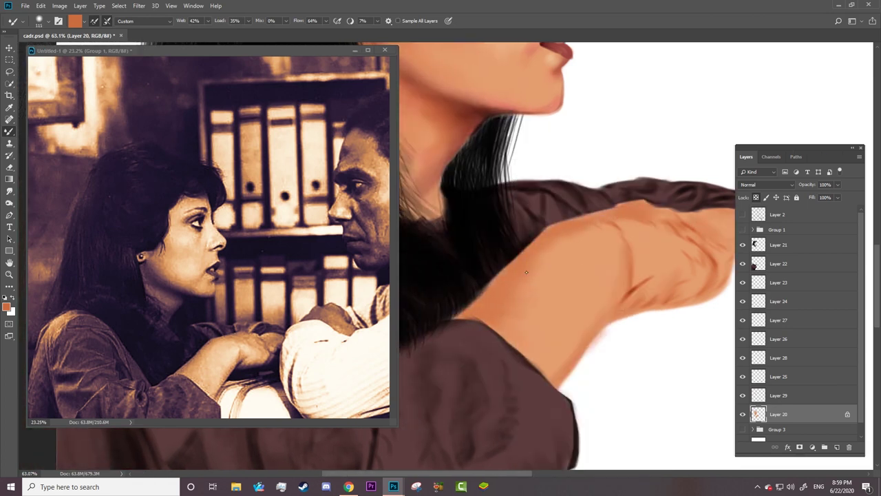
drag(526, 272, 585, 237)
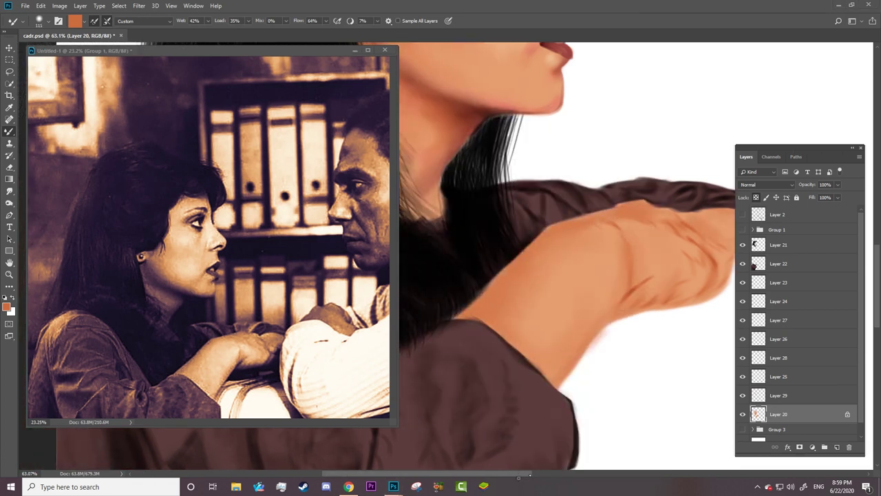
scroll(626, 219, right, 3)
Step: Burn darker skin creases on the arm and hand, comparing against the reference photo
key(o)
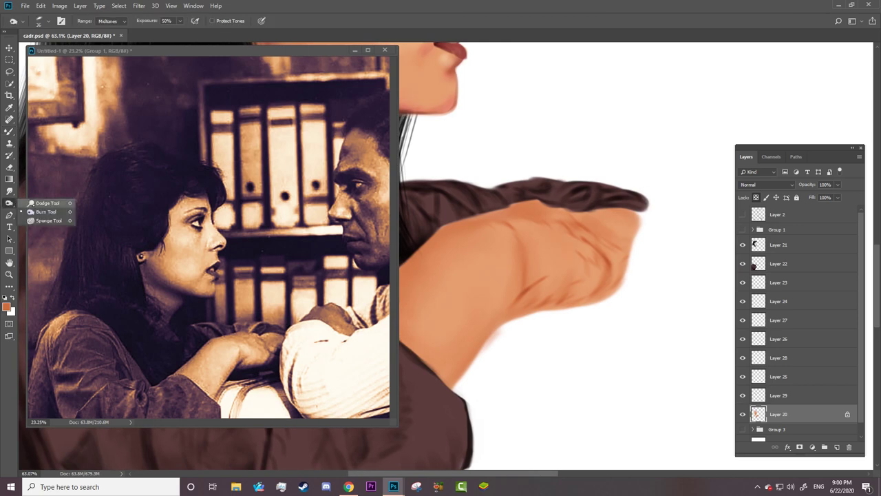
right_click(496, 259)
key(Escape)
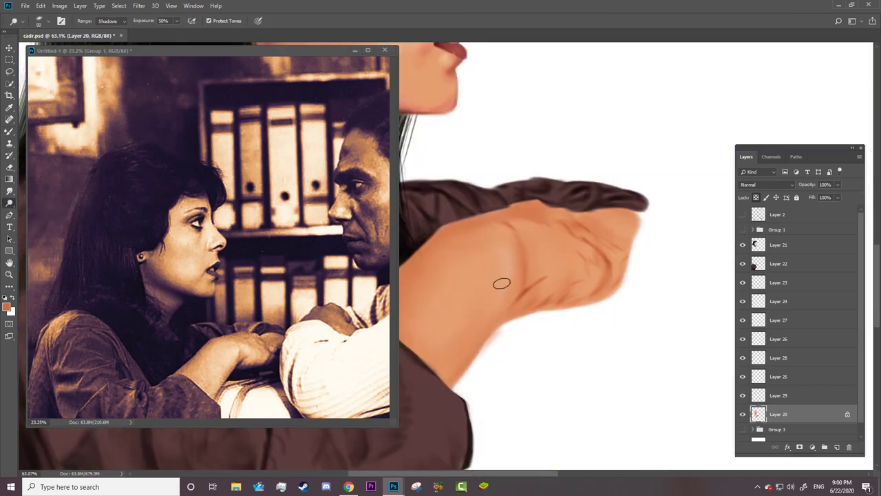
click(742, 229)
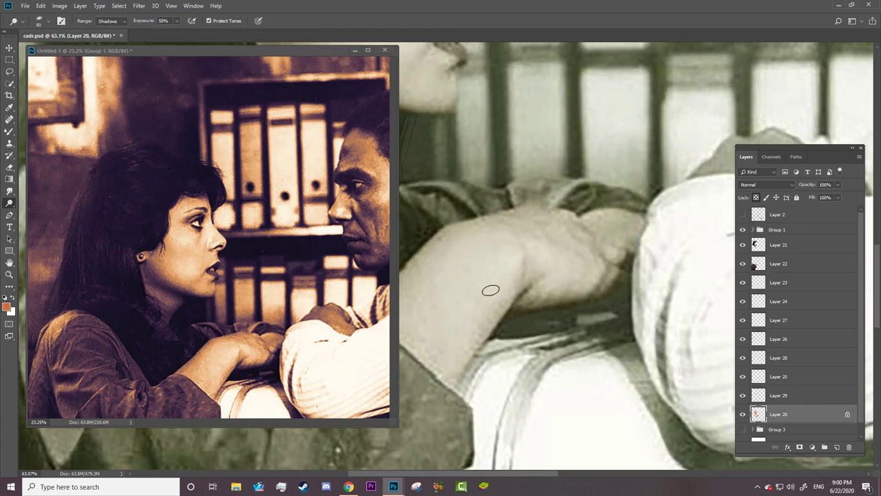
right_click(530, 240)
key(Escape)
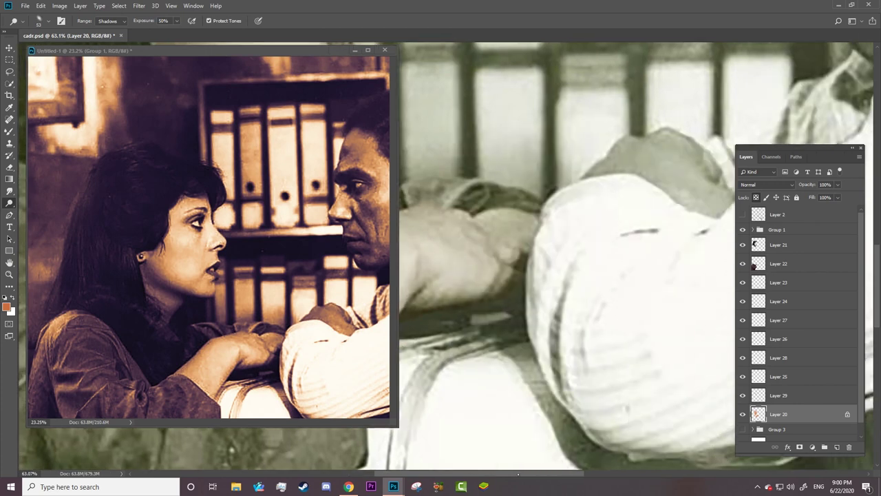
click(742, 229)
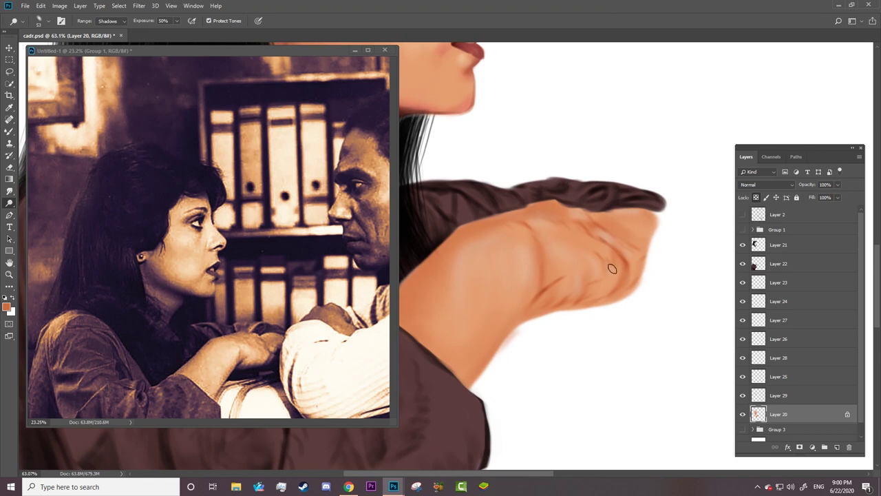
key(bracketright)
key(bracketright)
key(bracketright)
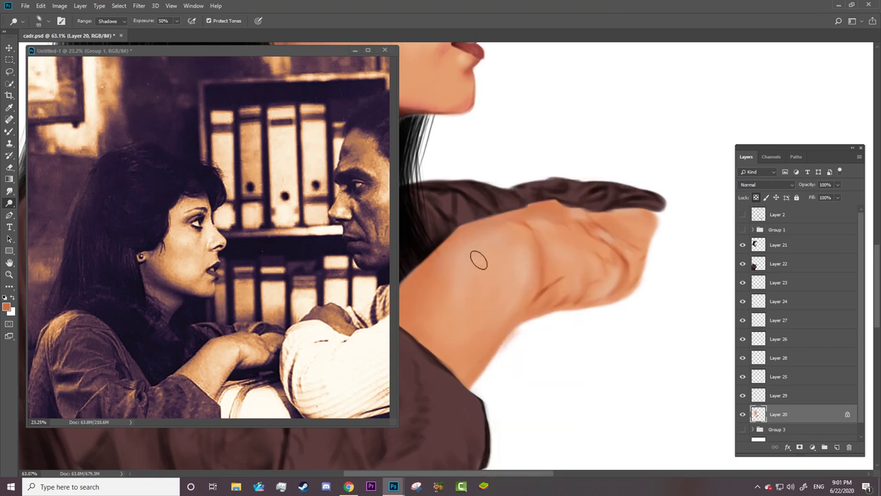
key(z)
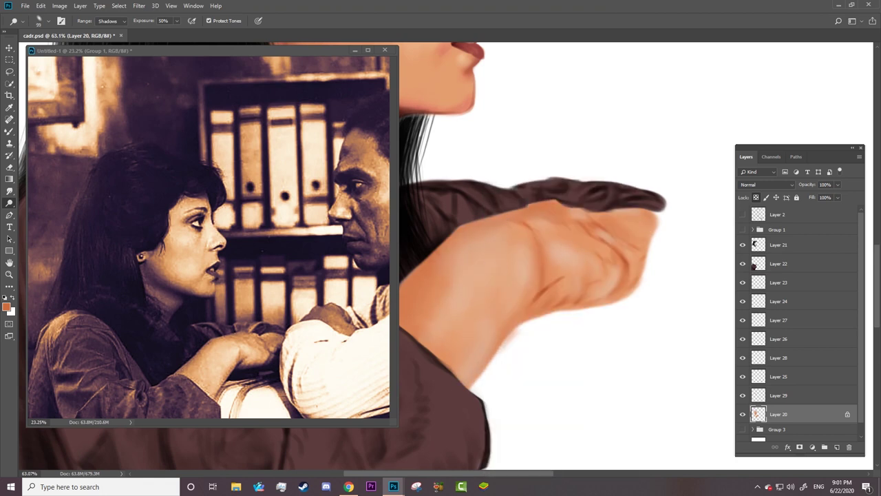
drag(577, 265, 517, 289)
Step: Group the woman's layers into Group 4 and preview the painting full screen
shift+click(777, 245)
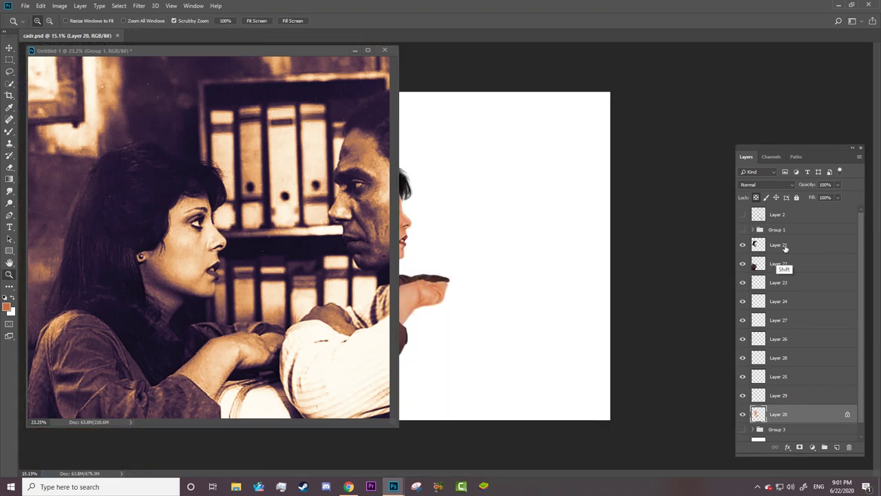
key(ctrl+g)
key(f)
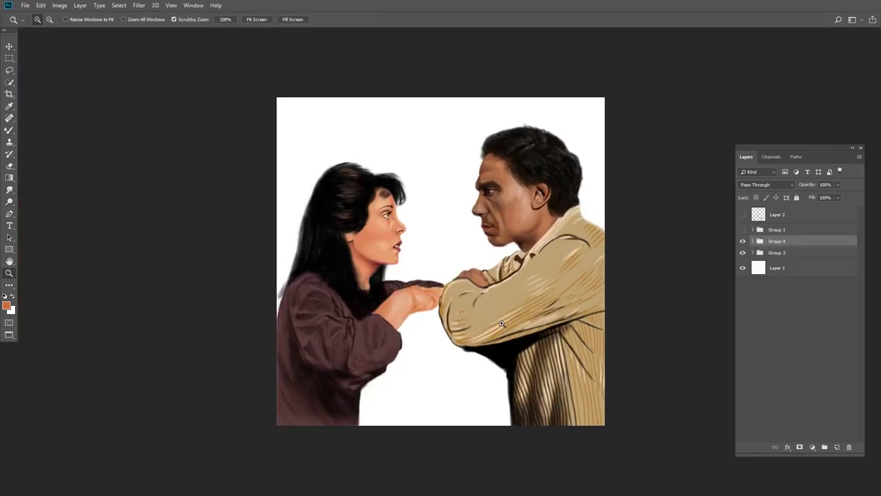
drag(444, 271, 502, 369)
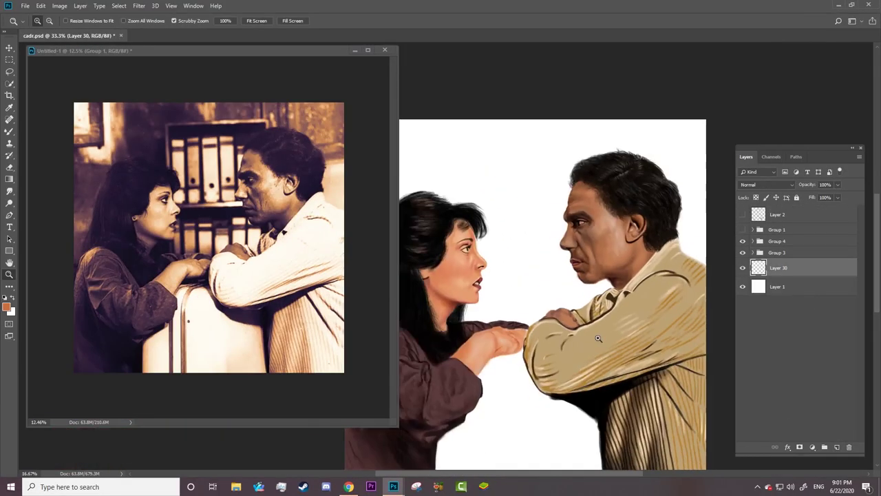
drag(598, 338, 564, 338)
drag(206, 289, 236, 363)
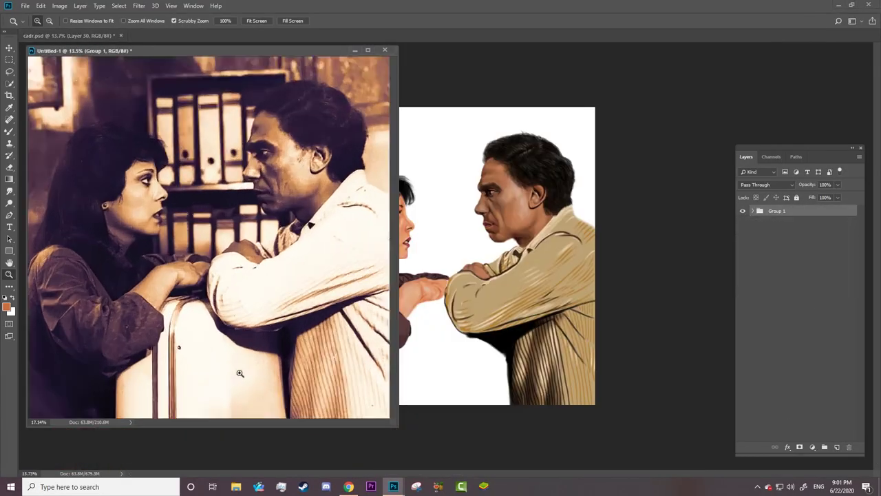
Step: Paint a peach base colour onto the suitcase with a regular brush on Layer 30
key(b)
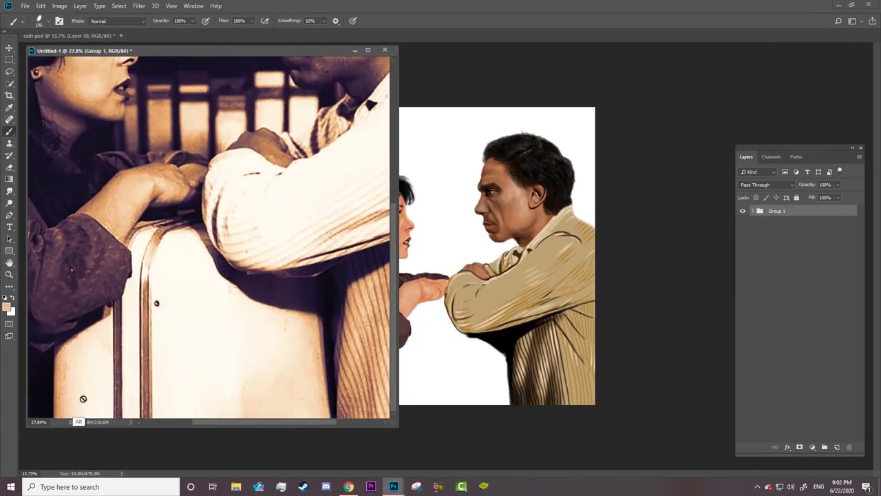
click(69, 35)
right_click(435, 123)
key(Escape)
mouse_move(426, 336)
mouse_down()
mouse_move(475, 365)
mouse_move(427, 358)
mouse_move(414, 399)
mouse_up()
Step: Brush tan across the lower suitcase and darken tones with the Burn tool
drag(413, 397, 454, 387)
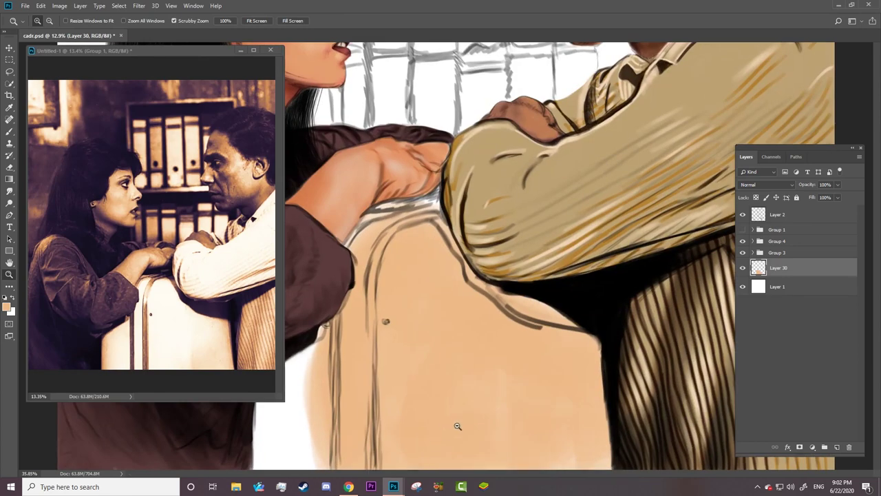
key(b)
mouse_move(306, 344)
mouse_down()
mouse_move(286, 351)
mouse_move(296, 454)
mouse_up()
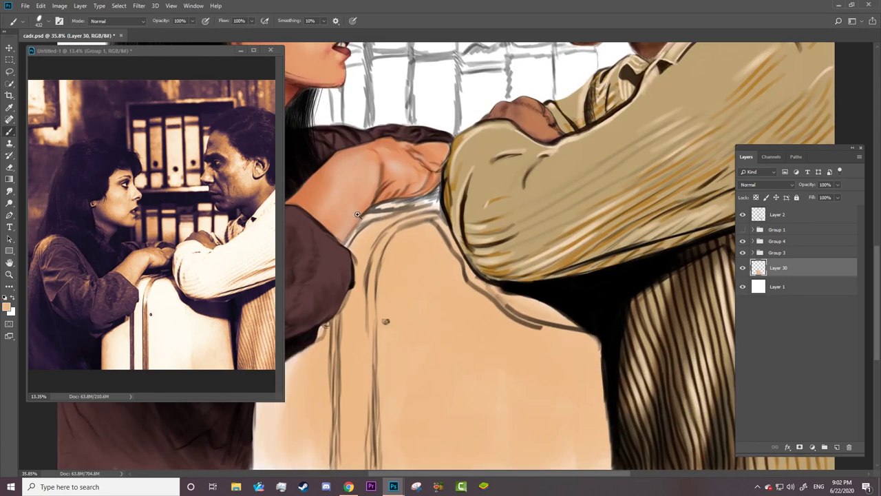
scroll(564, 362, down, 3)
scroll(481, 309, left, 3)
drag(385, 351, 395, 253)
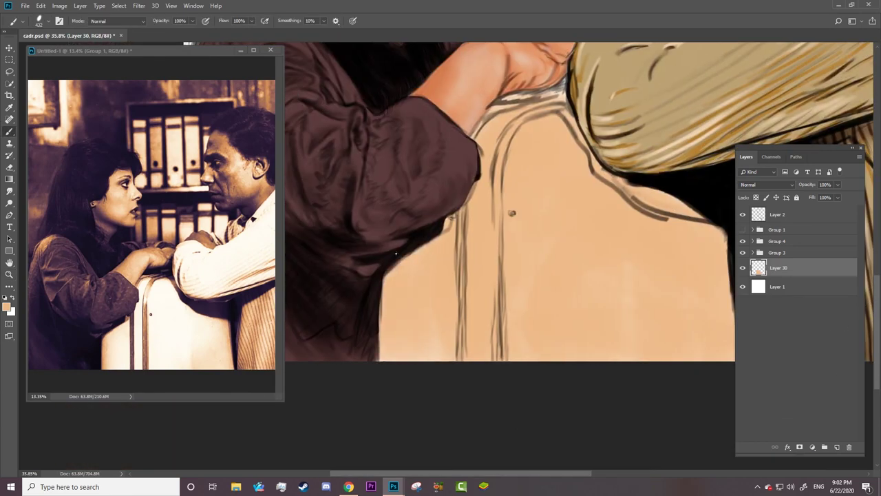
key(o)
right_click(596, 124)
key(Escape)
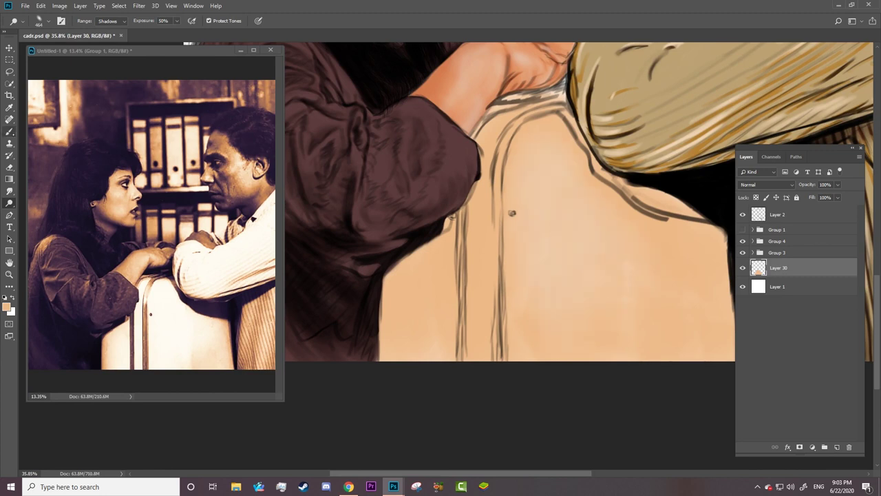
Step: Paint white highlights over the upper suitcase and near the left rail
key(b)
key(x)
mouse_move(571, 227)
mouse_down()
mouse_move(530, 152)
mouse_move(502, 199)
mouse_move(550, 124)
mouse_move(631, 250)
mouse_up()
drag(688, 220, 509, 323)
mouse_move(495, 213)
mouse_down()
mouse_move(470, 329)
mouse_move(675, 241)
mouse_move(516, 355)
mouse_up()
mouse_move(688, 237)
mouse_down()
mouse_move(544, 354)
mouse_move(503, 126)
mouse_up()
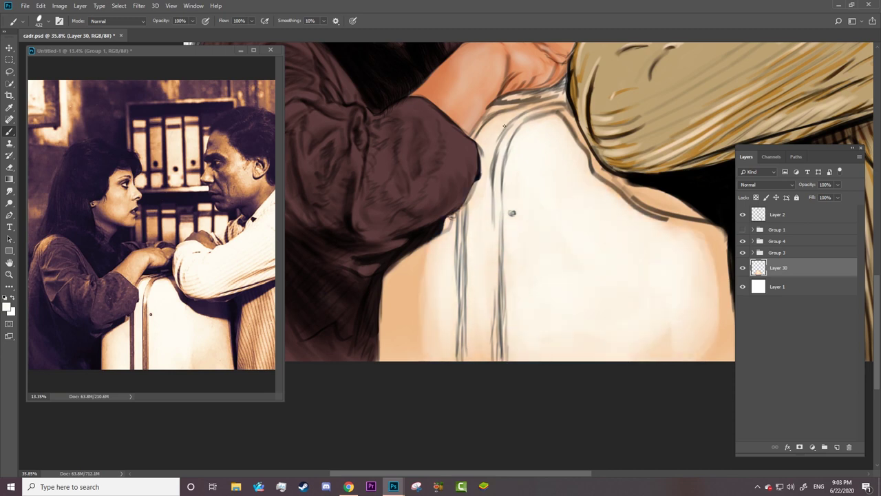
Step: Blend the suitcase paint with the Smudge tool and add empty Layer 31
key(r)
right_click(432, 237)
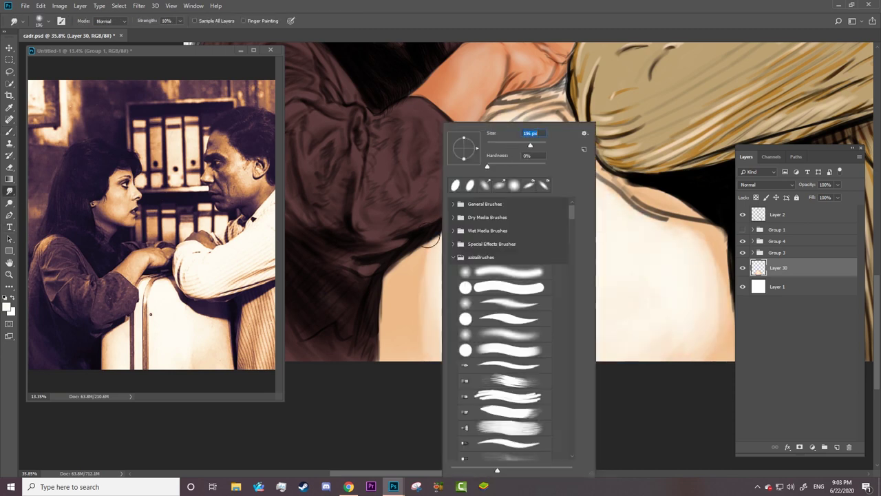
key(Return)
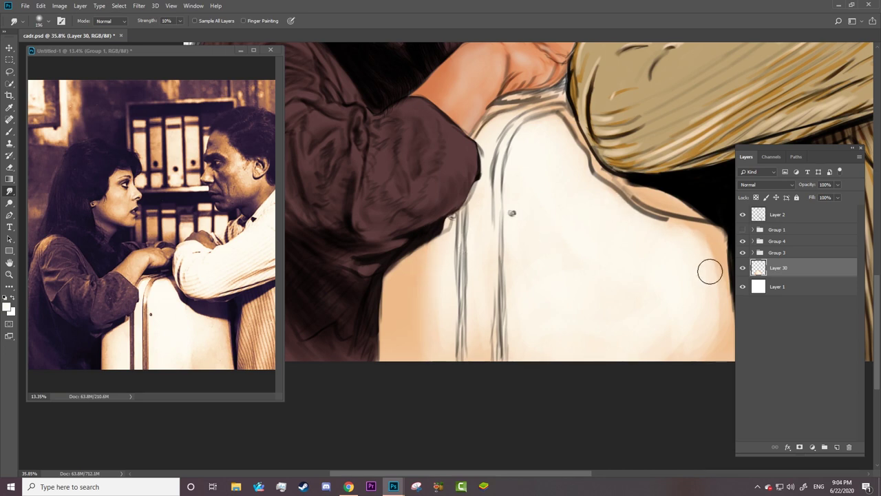
key(ctrl+shift+alt+n)
Step: Paint a purple shadow along the suitcase top and hide Layer 2's sketch lines
key(b)
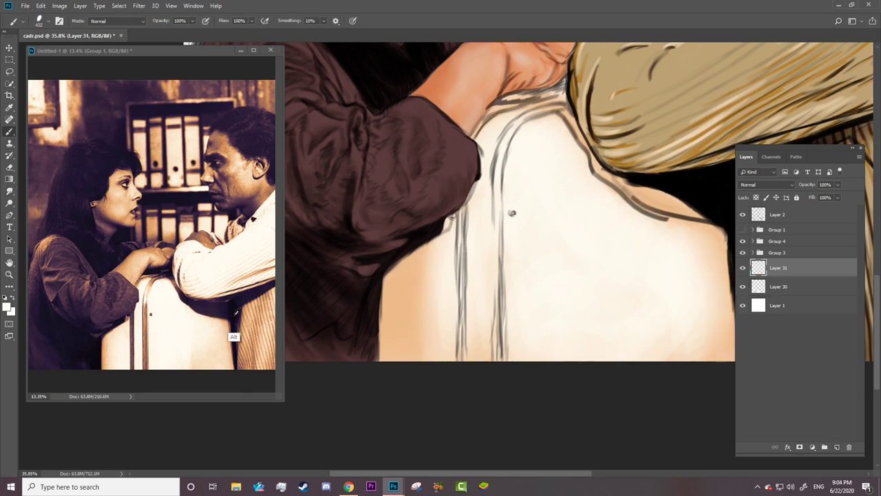
right_click(667, 199)
mouse_move(626, 192)
mouse_down()
mouse_move(674, 206)
mouse_move(599, 158)
mouse_move(571, 114)
mouse_move(516, 97)
mouse_move(560, 80)
mouse_up()
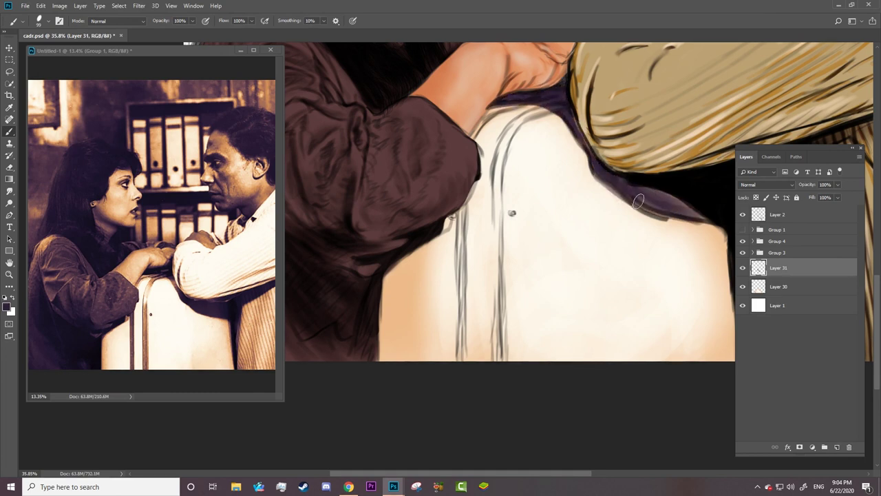
click(742, 214)
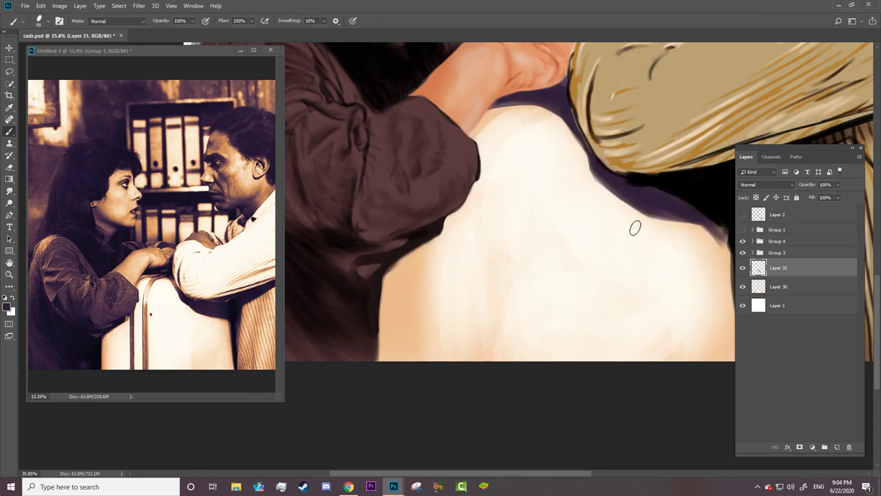
key(z)
drag(560, 282, 450, 426)
drag(432, 358, 495, 359)
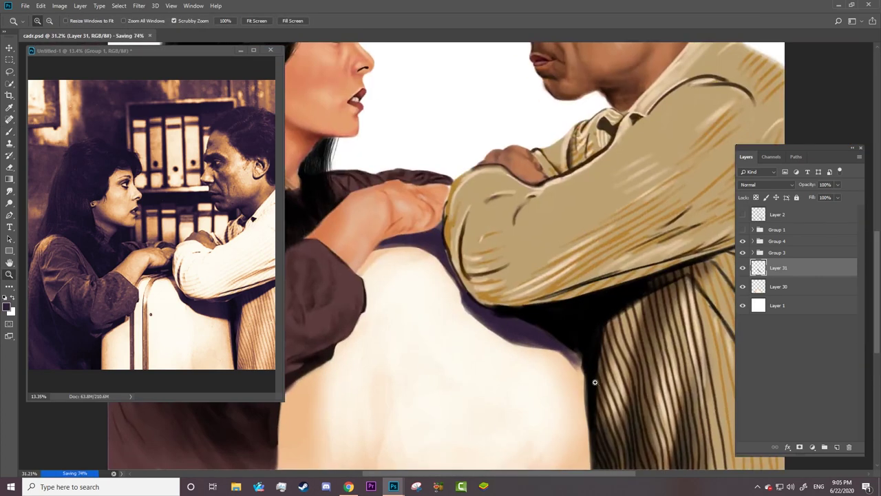
Step: Soften the shadow's upper edge with the Eraser, comparing against the reference photo
key(b)
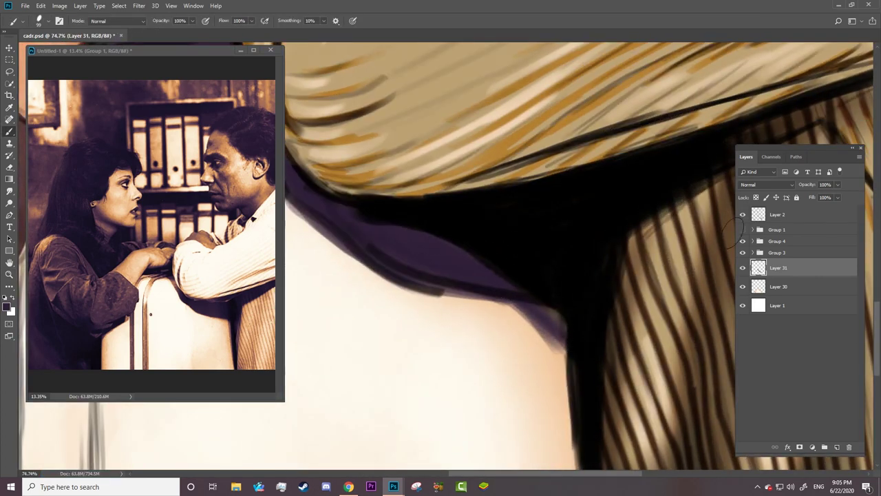
click(742, 229)
key(e)
right_click(564, 310)
key(Escape)
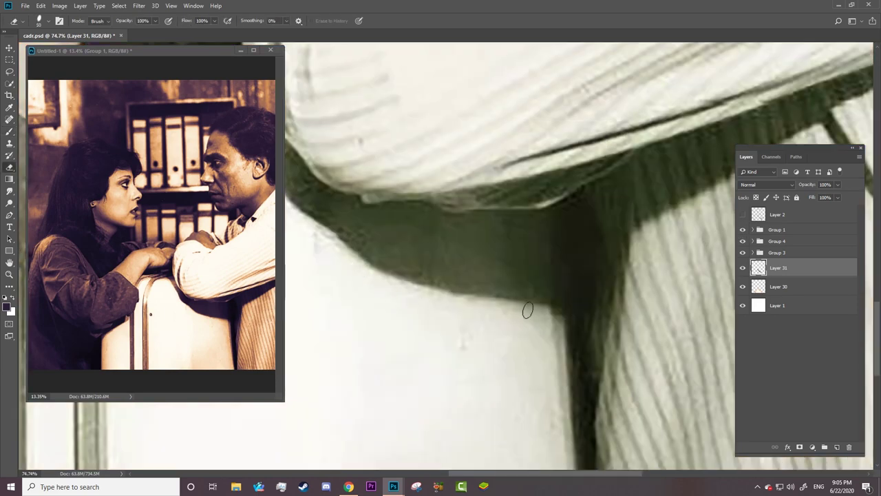
click(742, 229)
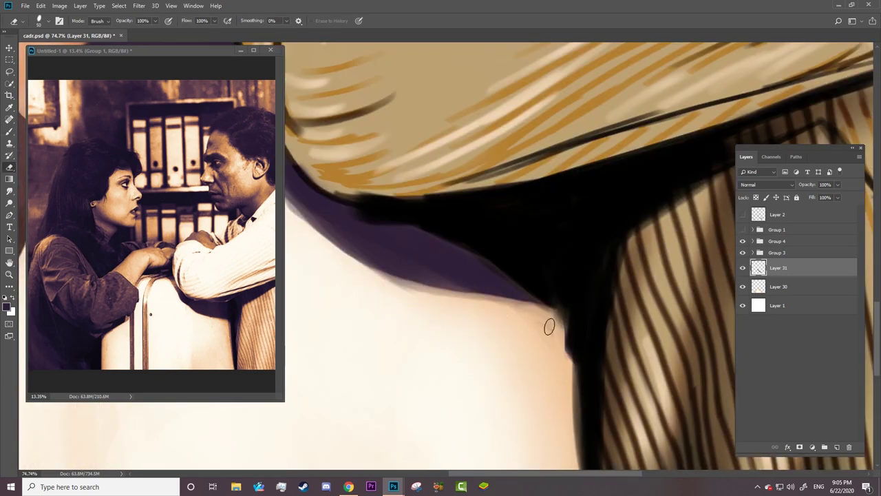
scroll(415, 178, left, 5)
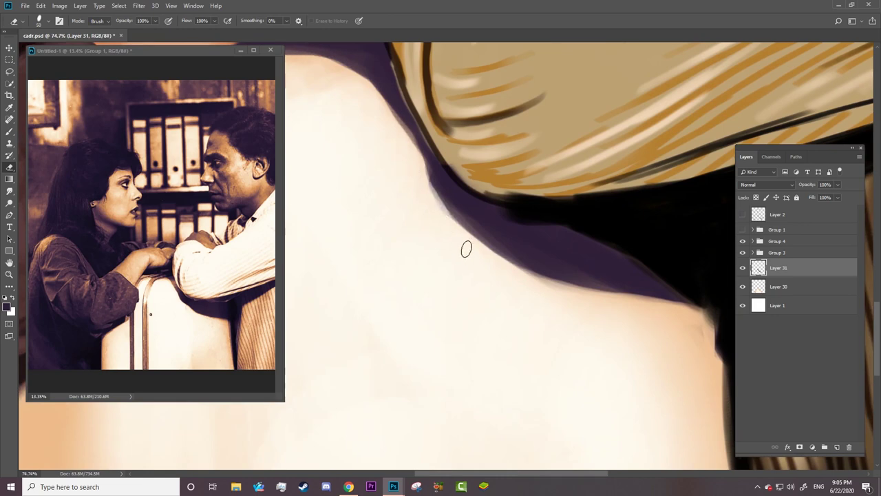
drag(466, 249, 462, 238)
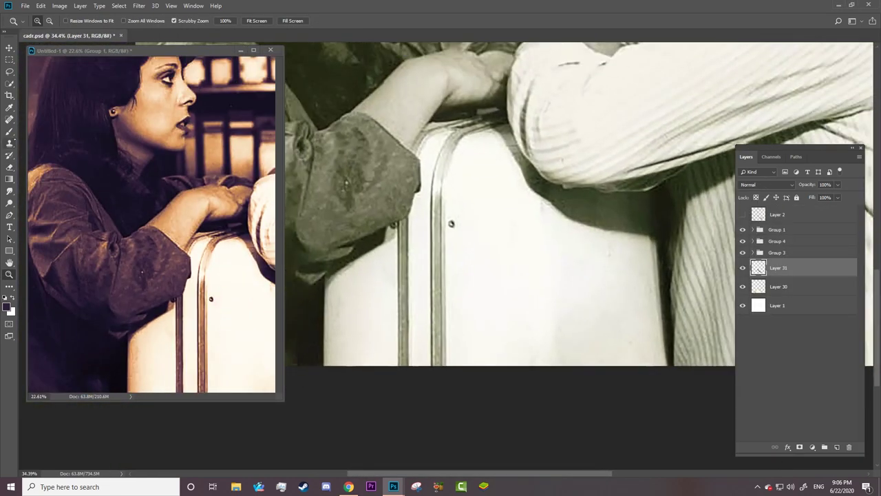
Step: Select the Mixer Brush with Mix 100% and rotate and zoom onto the suitcase rails
right_click(9, 131)
click(53, 157)
click(201, 327)
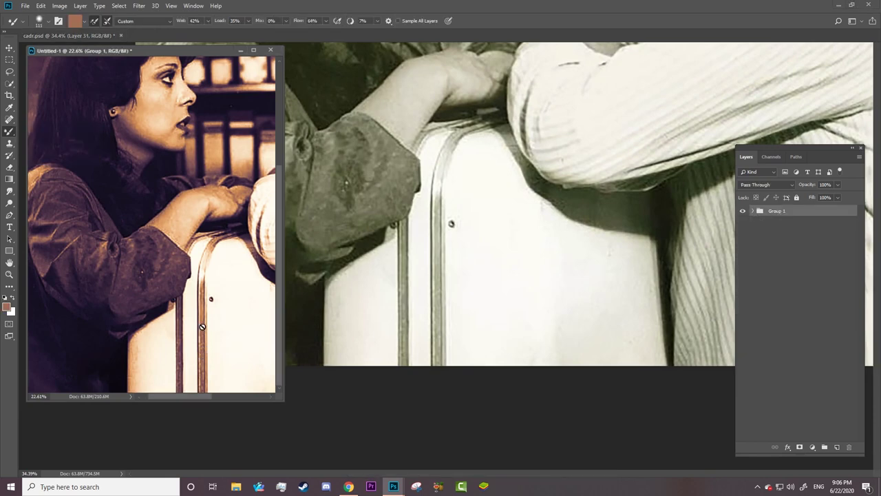
drag(378, 22, 417, 32)
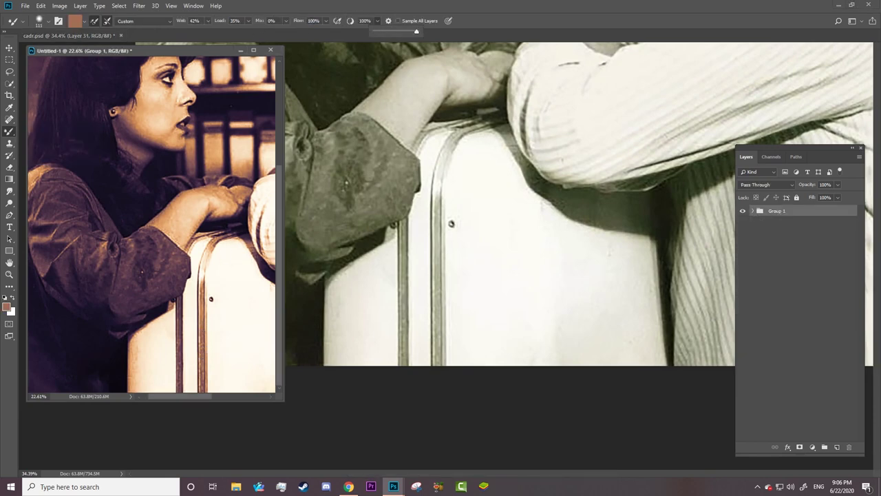
click(447, 240)
key(r)
drag(519, 291, 482, 275)
key(z)
click(470, 286)
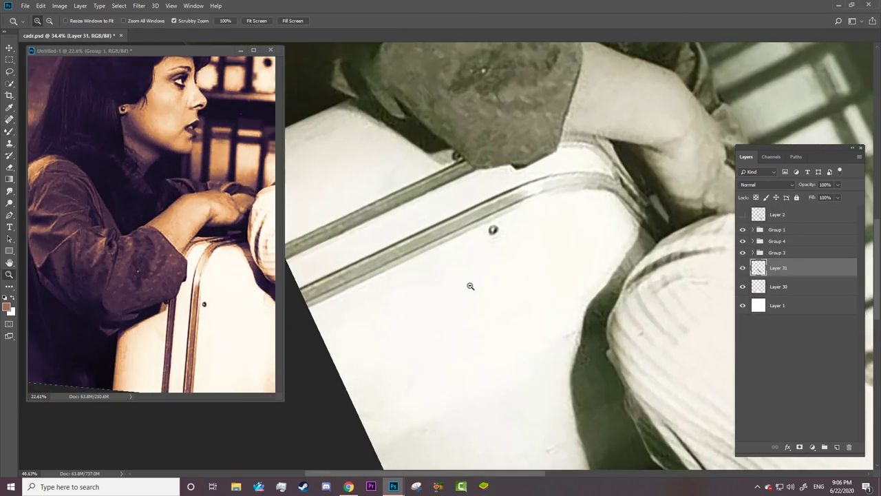
Step: Paint a brown rail on new Layer 32, move Layer 31 above it, then hide it
click(837, 447)
key(b)
right_click(310, 208)
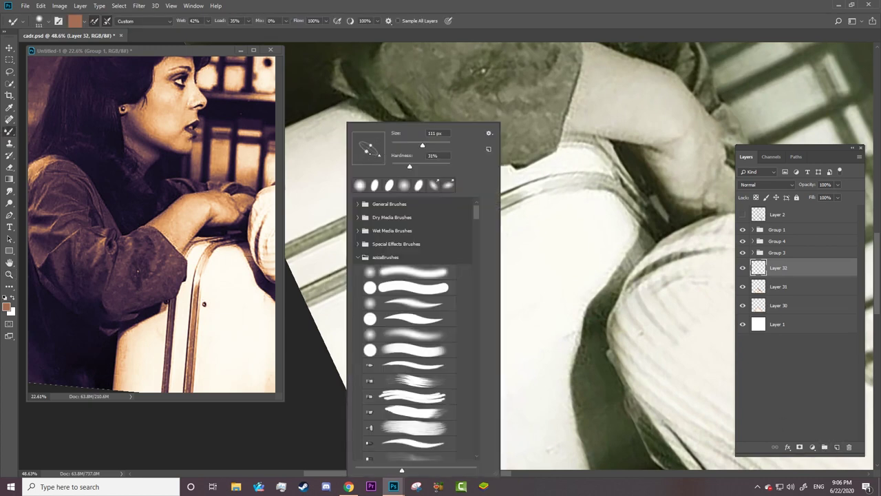
click(311, 288)
scroll(329, 240, left, 3)
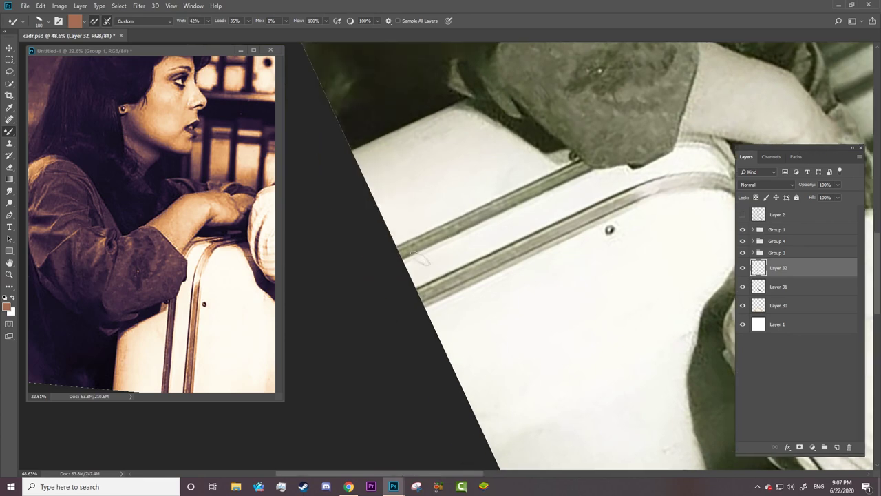
click(742, 229)
key(z)
mouse_move(455, 300)
mouse_down()
mouse_move(419, 300)
mouse_move(534, 260)
mouse_up()
drag(804, 287, 806, 300)
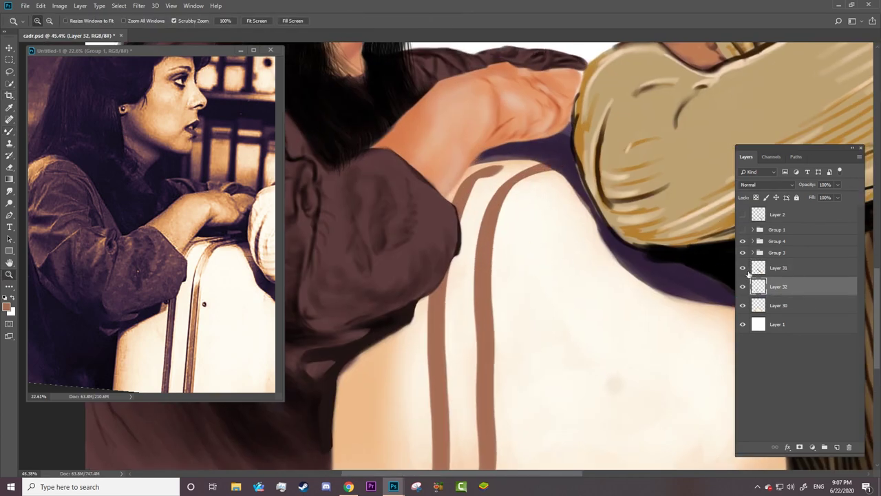
click(742, 287)
Step: Paint another rail attempt on Layer 33, hide it, and add a new empty layer
key(ctrl+shift+alt+n)
click(741, 305)
click(741, 229)
key(b)
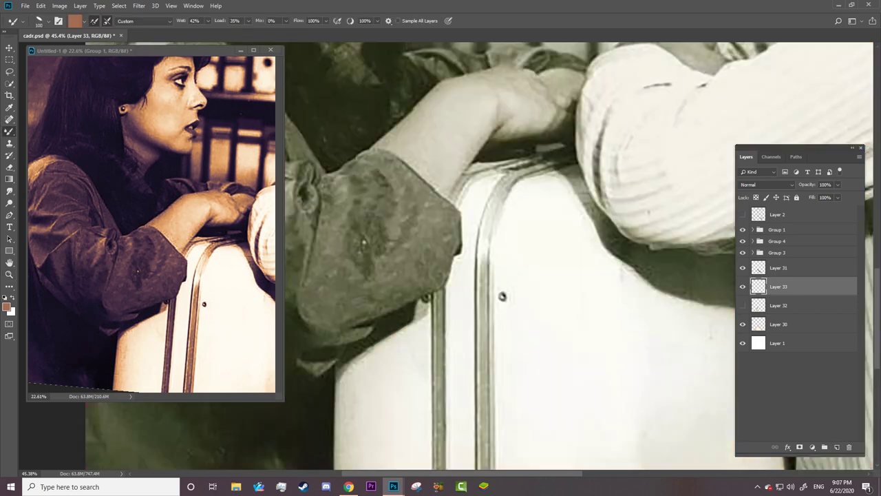
scroll(502, 276, down, 2)
drag(482, 104, 485, 413)
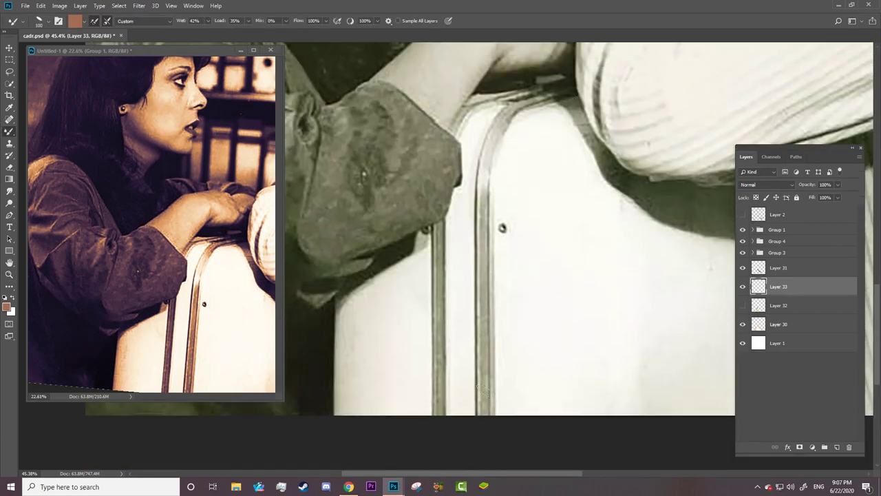
click(741, 229)
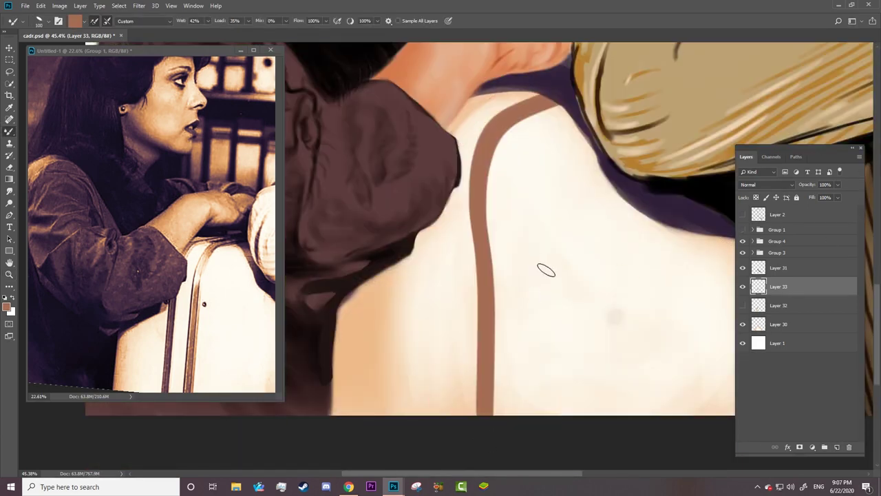
click(742, 286)
key(ctrl+shift+alt+n)
key(ctrl+shift+alt+n)
Step: Draw a curved pen path in Path mode along the suitcase's strap rail
key(p)
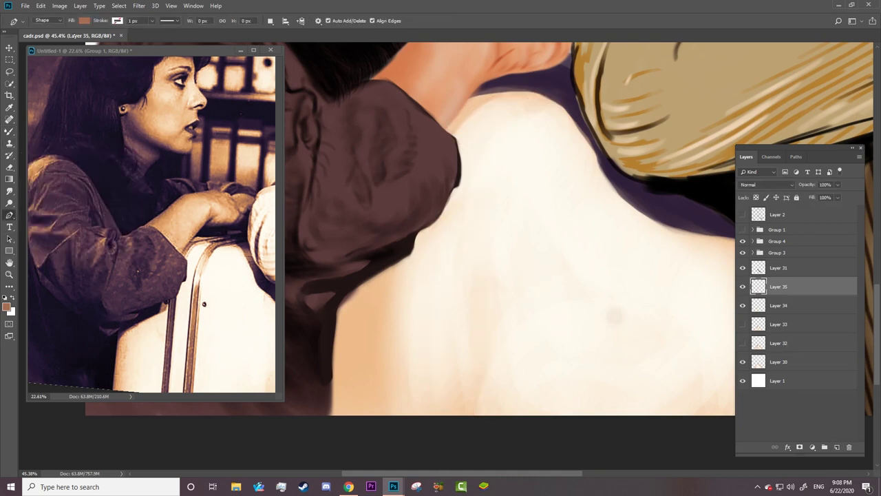
click(44, 20)
click(742, 229)
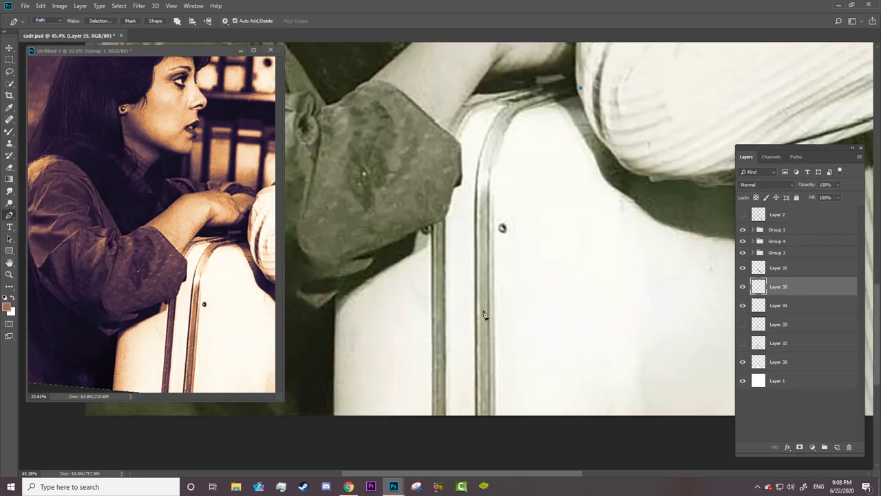
drag(483, 229, 493, 388)
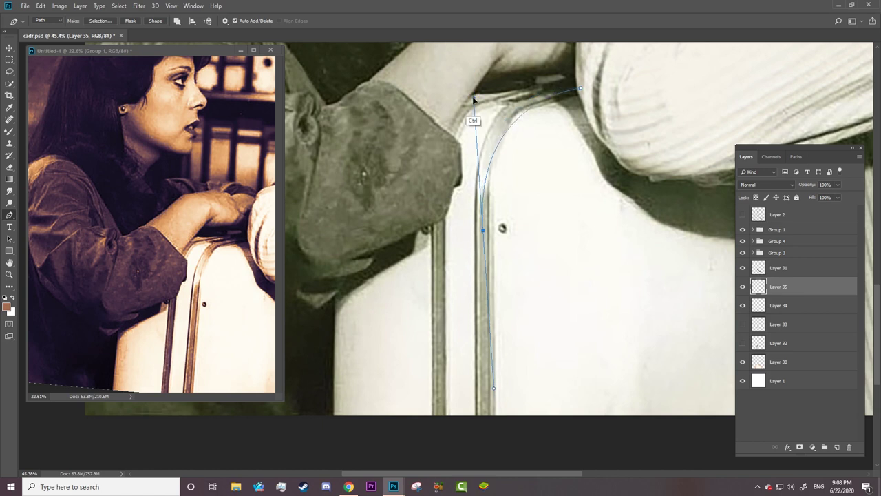
drag(483, 228, 484, 183)
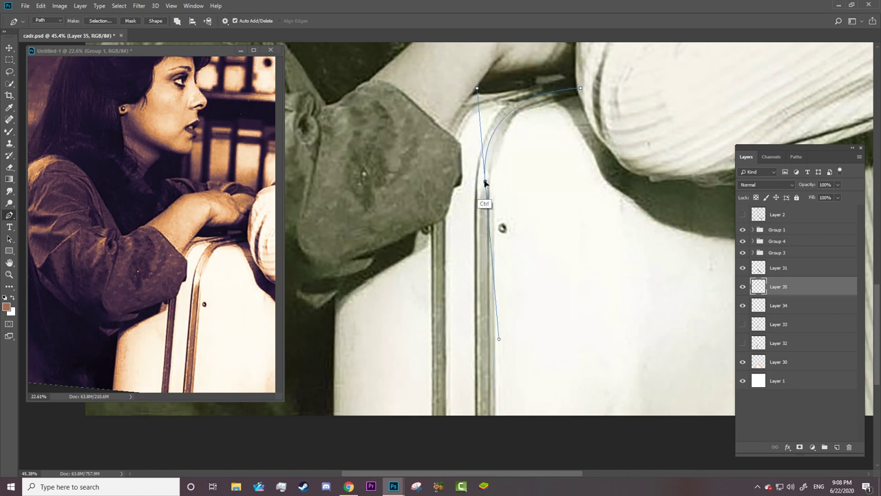
drag(476, 88, 483, 87)
alt+click(484, 180)
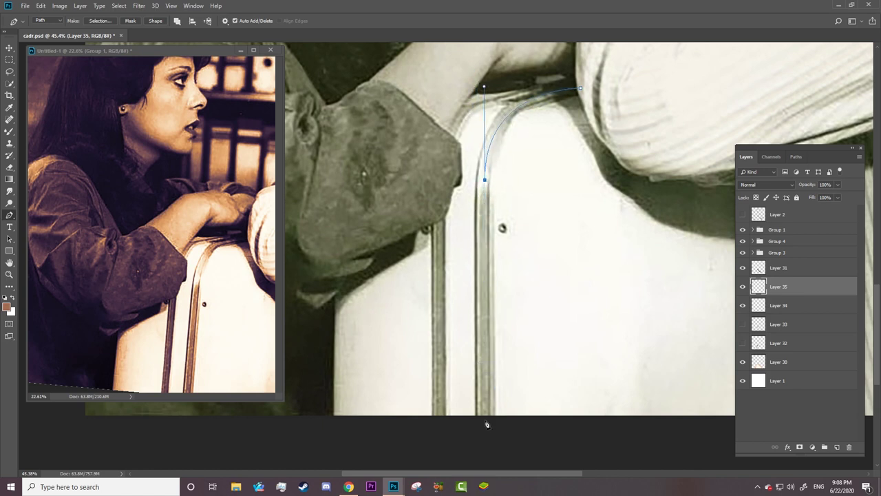
click(486, 424)
Step: Pick a brush and test-stroke the strap path, then undo the stroke
key(b)
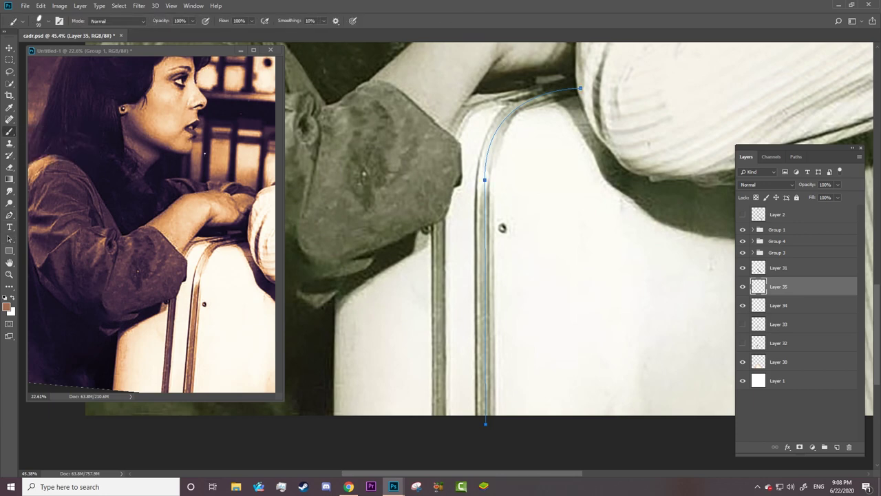
right_click(530, 192)
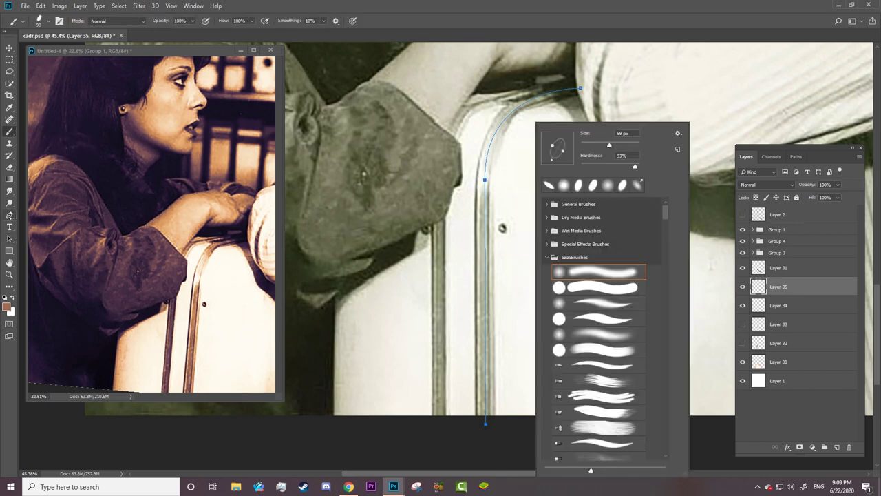
key(Escape)
click(742, 229)
right_click(486, 178)
click(530, 216)
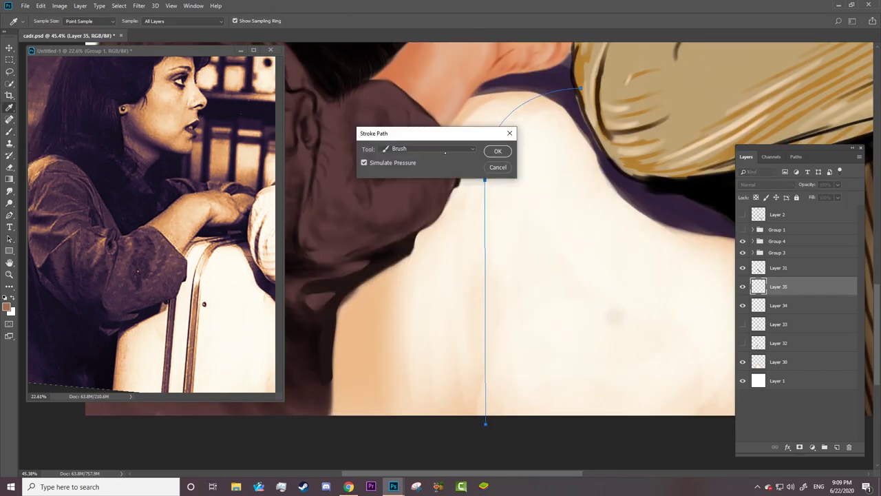
click(498, 151)
key(ctrl+z)
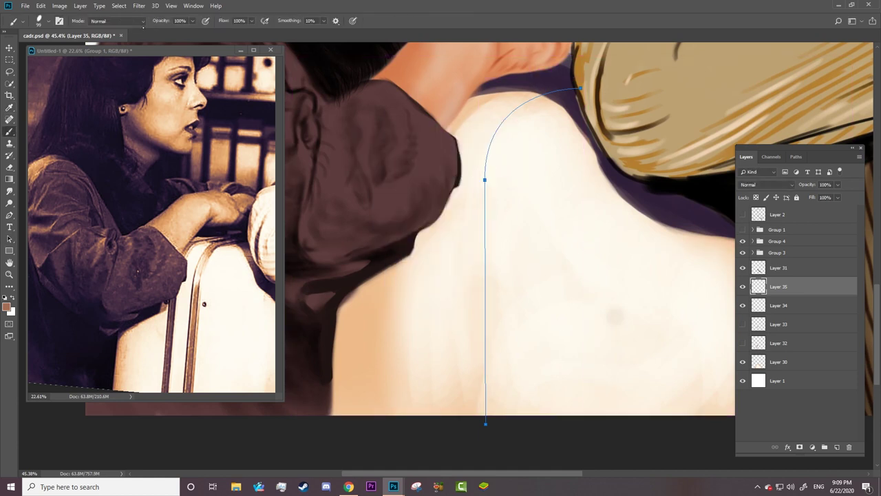
Step: Adjust the brush settings and retry the path stroke, undoing it again
key(F5)
key(F5)
key(a)
right_click(486, 180)
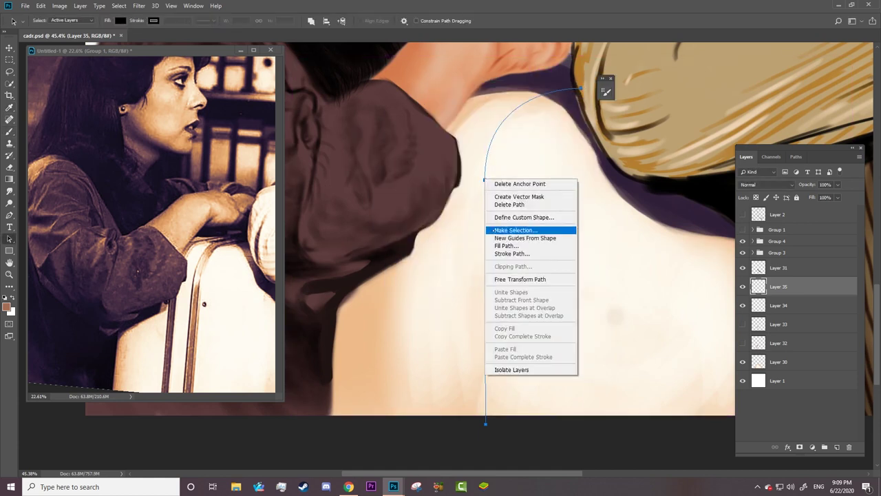
click(512, 253)
click(497, 150)
key(ctrl+z)
key(b)
key(F5)
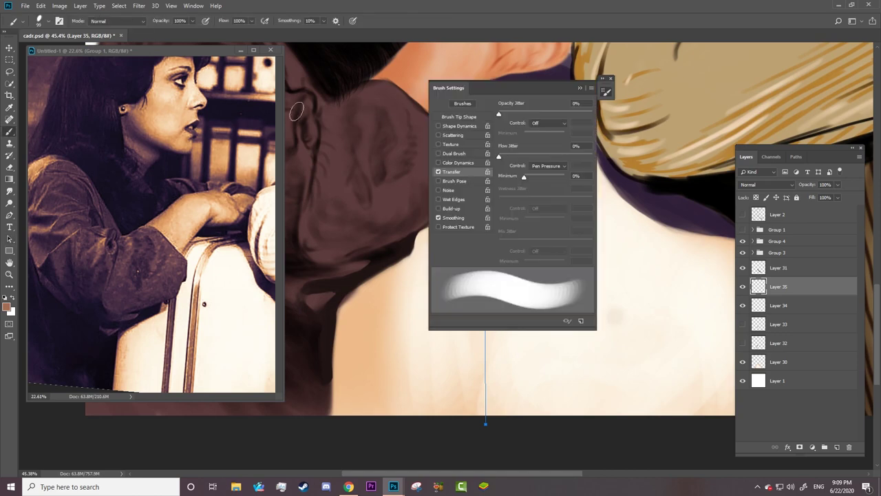
key(F5)
Step: Stroke the path in brown on Layer 35, then move it and stroke a second strap
key(a)
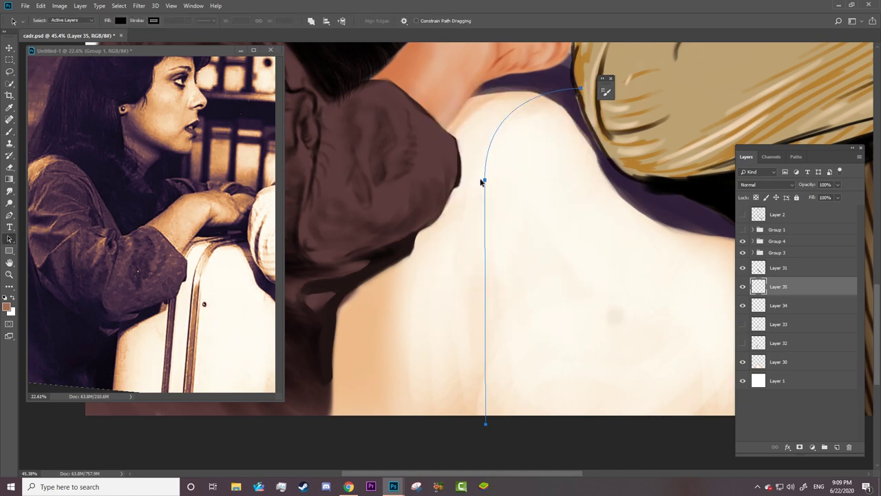
right_click(482, 181)
click(516, 236)
key(Return)
mouse_move(485, 206)
mouse_down()
mouse_move(453, 206)
mouse_move(436, 181)
mouse_up()
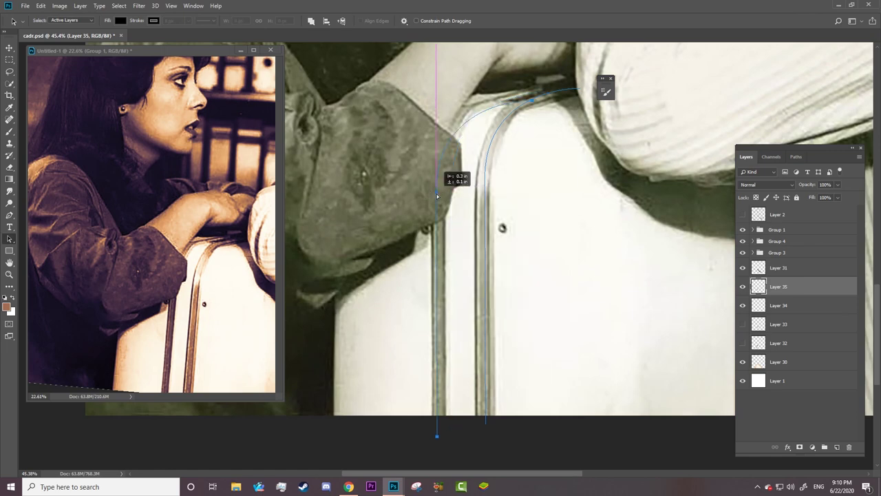
right_click(442, 181)
click(459, 247)
key(Return)
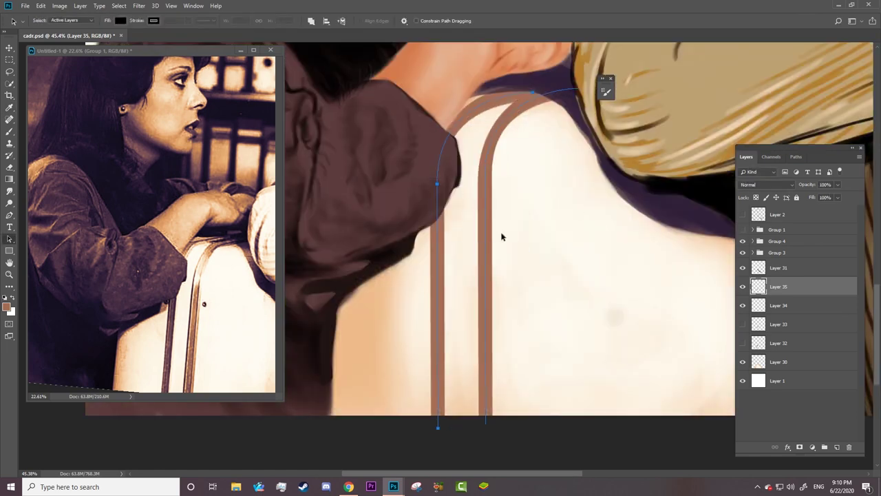
Step: Delete the work path and zoom in on the straps, then restore the path
key(z)
click(795, 157)
click(859, 157)
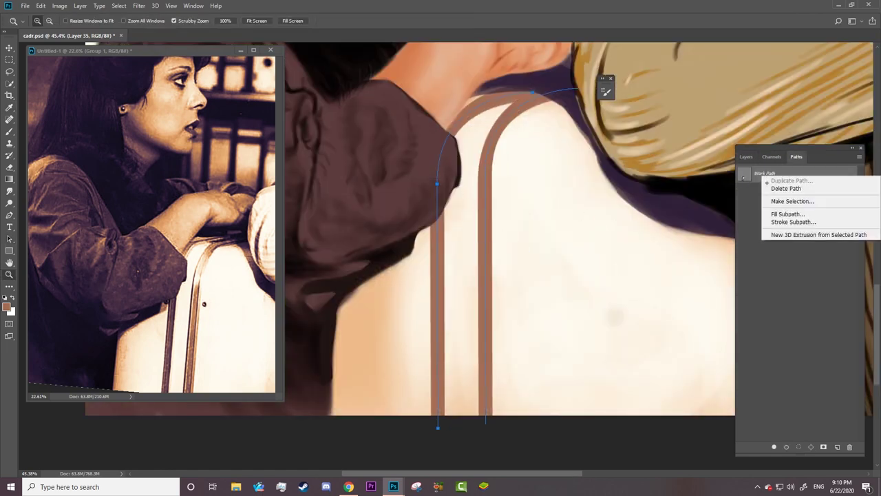
click(787, 186)
drag(477, 271, 495, 272)
click(746, 157)
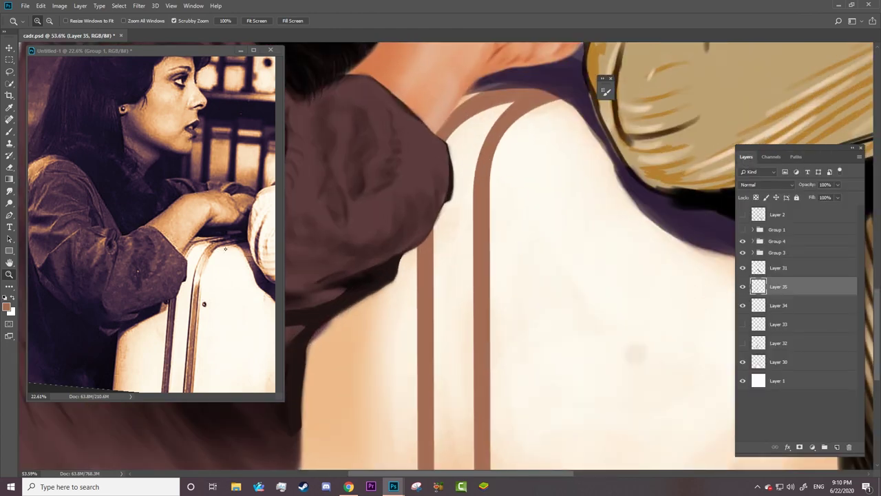
key(a)
key(ctrl+z)
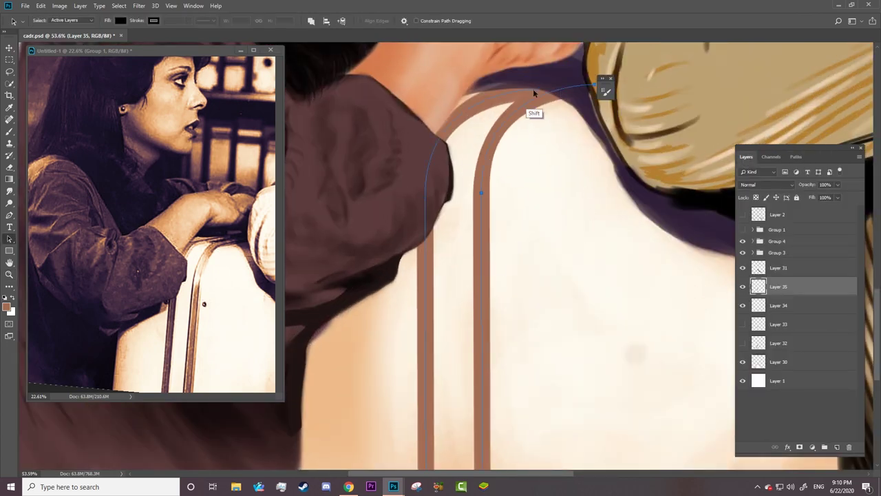
Step: Add Layer 36 and stroke the path with a pale highlight colour
click(837, 446)
key(b)
right_click(482, 246)
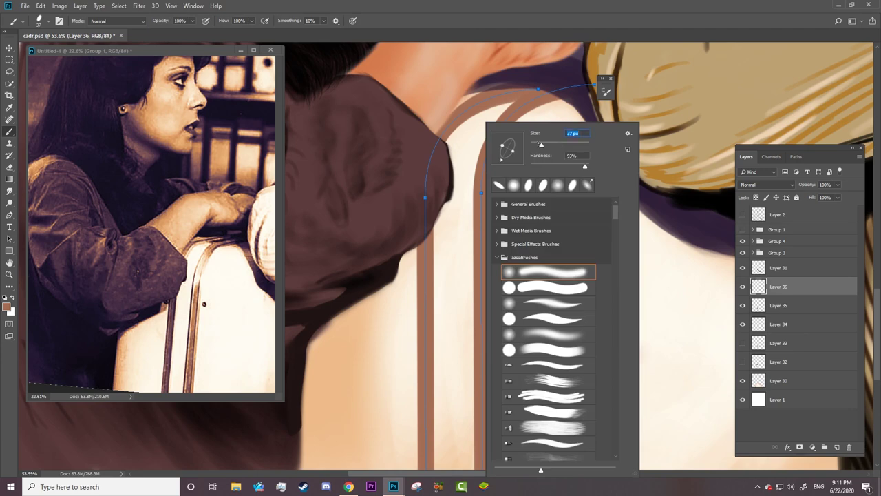
click(6, 307)
click(429, 290)
key(a)
right_click(475, 246)
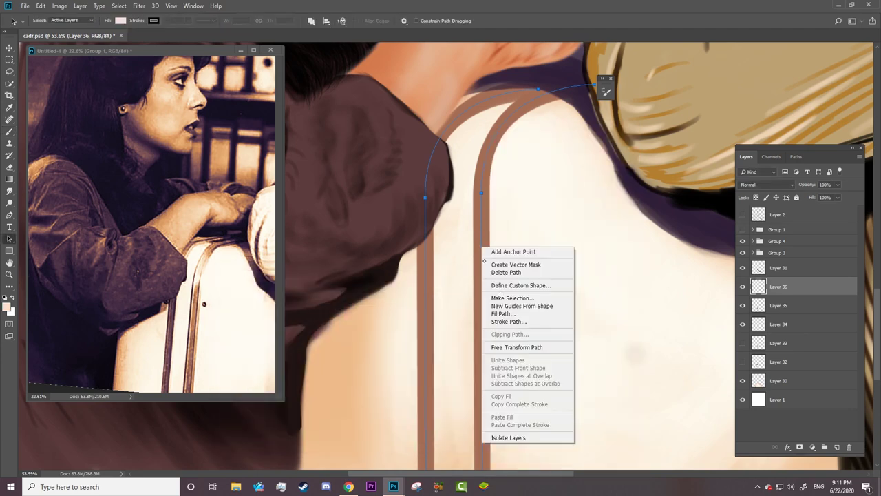
click(509, 321)
click(496, 153)
Step: Nudge the highlight lines left, compare them, then remove them
key(z)
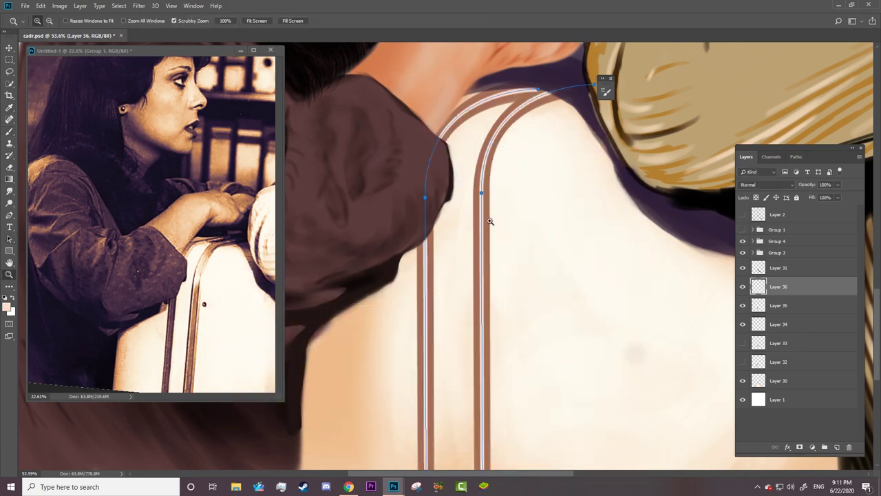
scroll(489, 231, up, 2)
drag(472, 208, 481, 218)
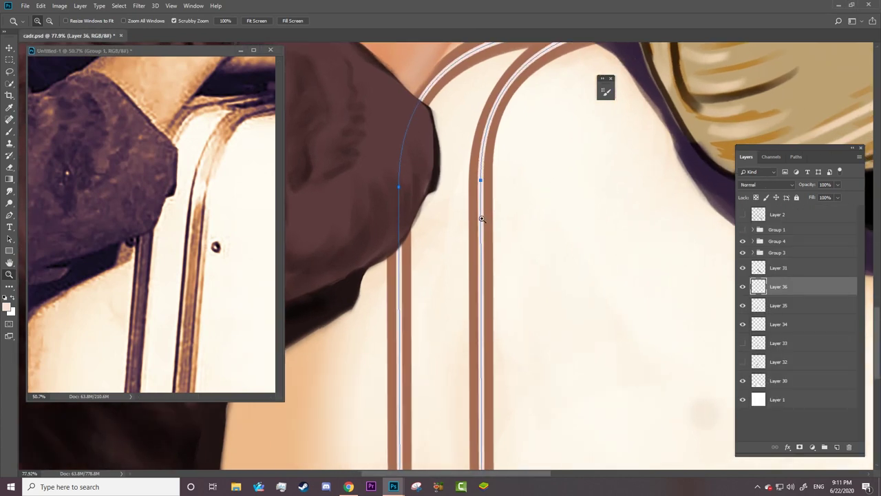
key(ctrl+t)
key(Left)
key(Left)
key(Left)
key(Left)
key(Left)
key(Left)
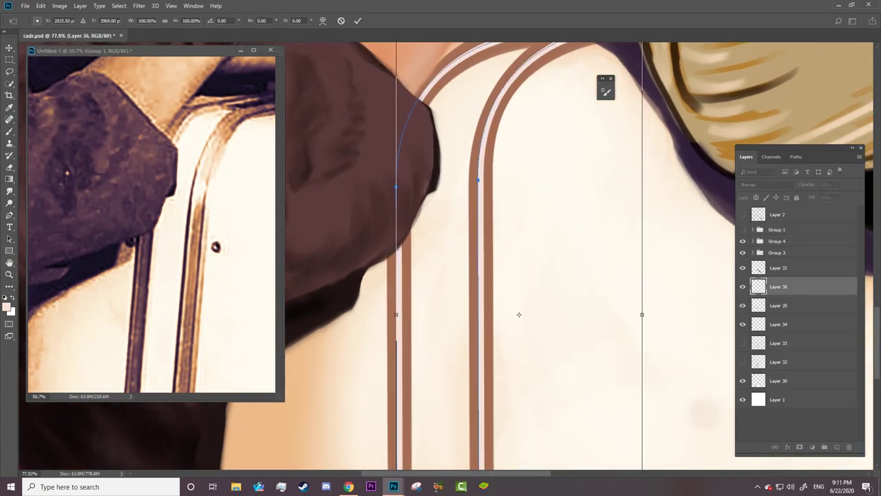
key(Left)
key(Left)
key(Left)
key(Return)
click(742, 287)
click(742, 287)
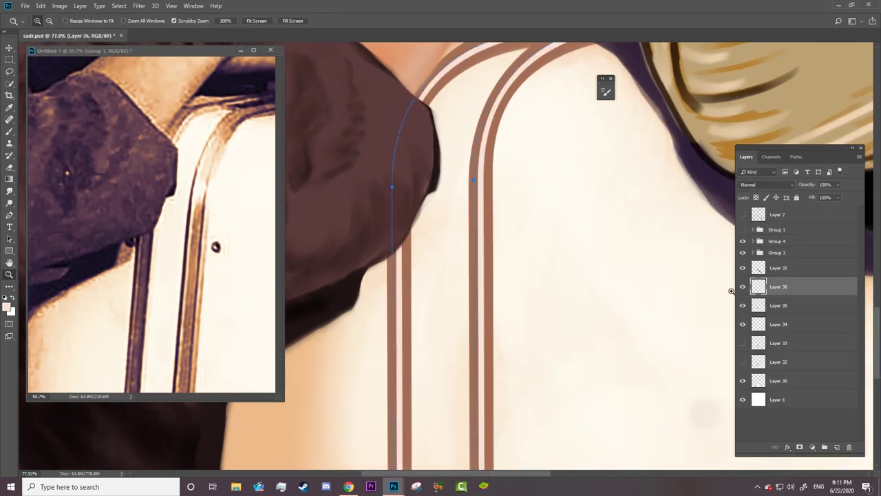
click(743, 301)
click(743, 300)
click(849, 447)
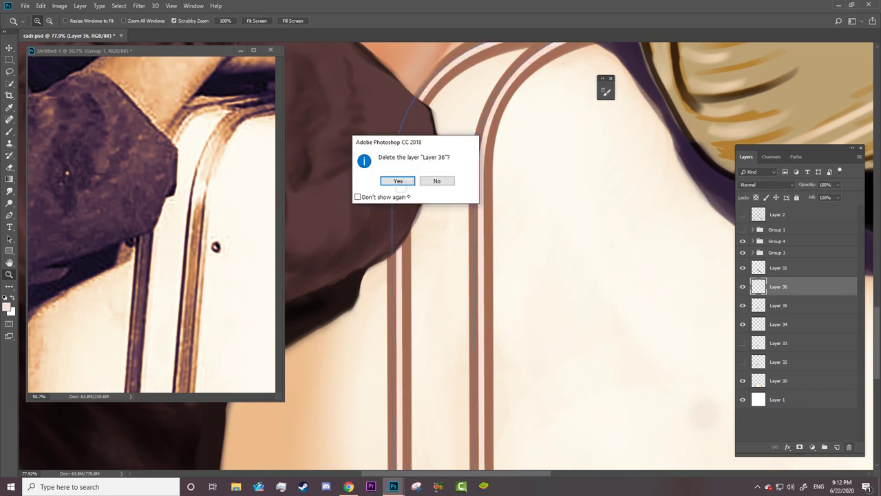
click(398, 181)
Step: Stroke the path with a smaller brush to make thin white highlight lines
key(b)
right_click(454, 124)
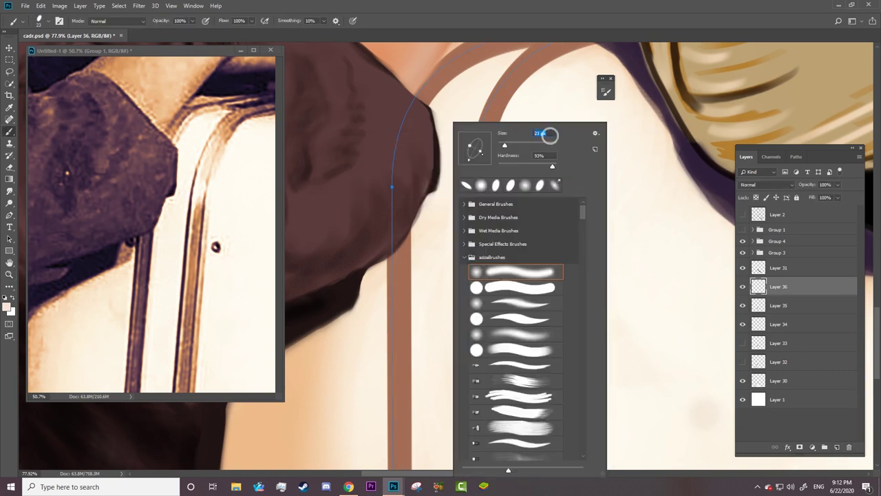
key(Return)
key(a)
right_click(477, 201)
click(509, 259)
key(Return)
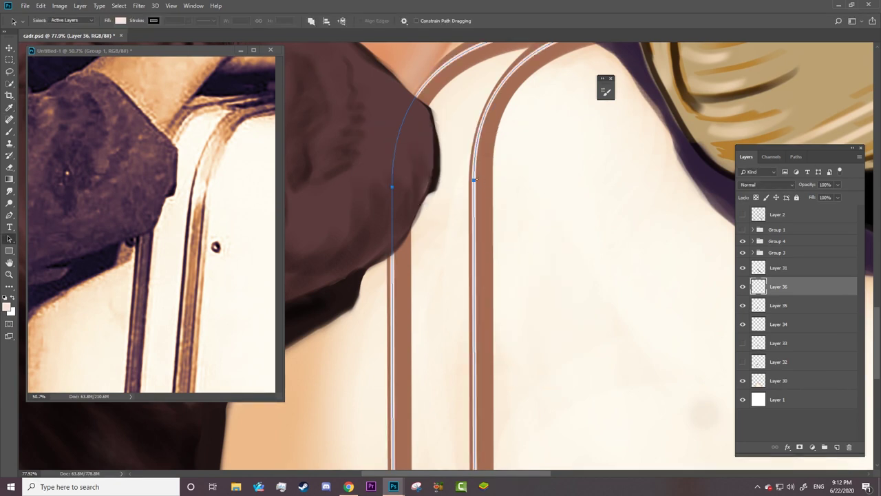
Step: Shift the path onto the other strap, stroke another thin line, and select Layer 35
key(ctrl+t)
drag(471, 200, 484, 209)
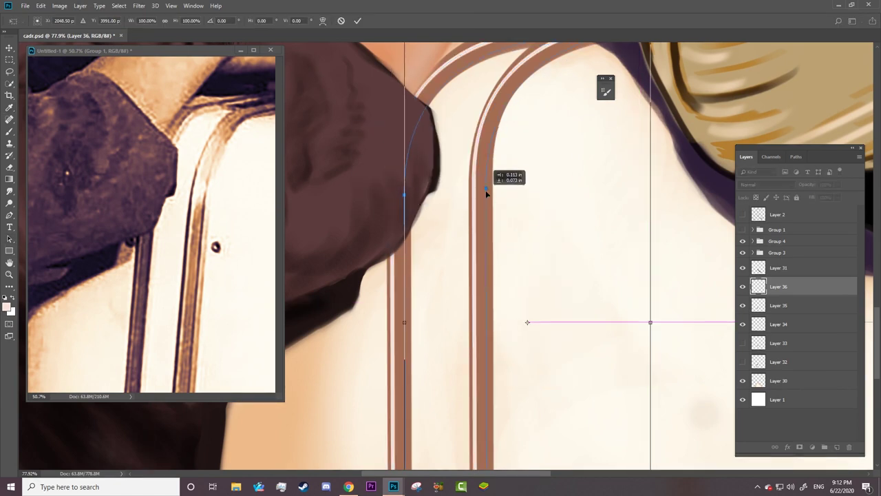
key(Return)
right_click(482, 207)
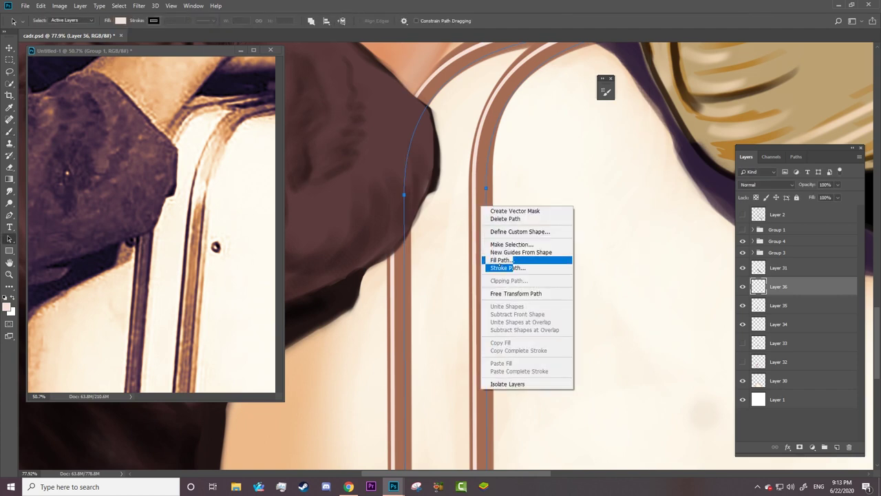
click(513, 260)
key(Return)
key(alt+bracketleft)
Step: Undo a stray stroke and set the brush's pen-pressure minimum flow to 55%
key(b)
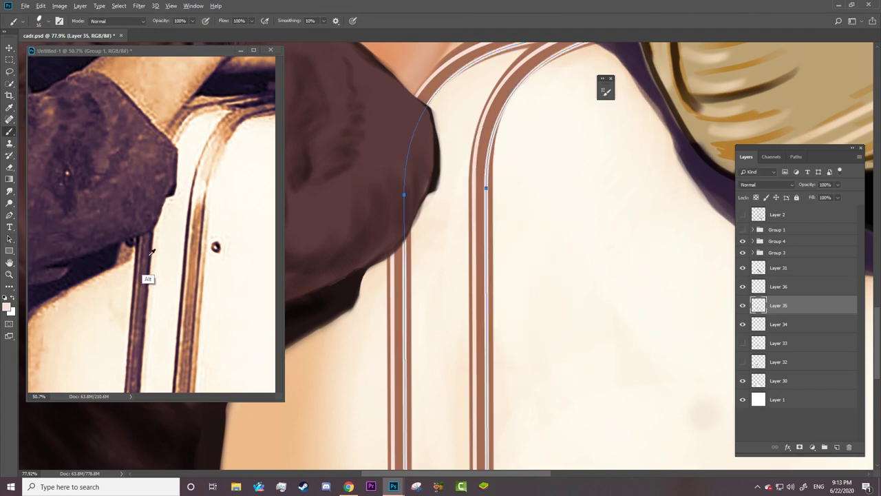
right_click(485, 168)
key(Return)
key(ctrl+z)
click(606, 90)
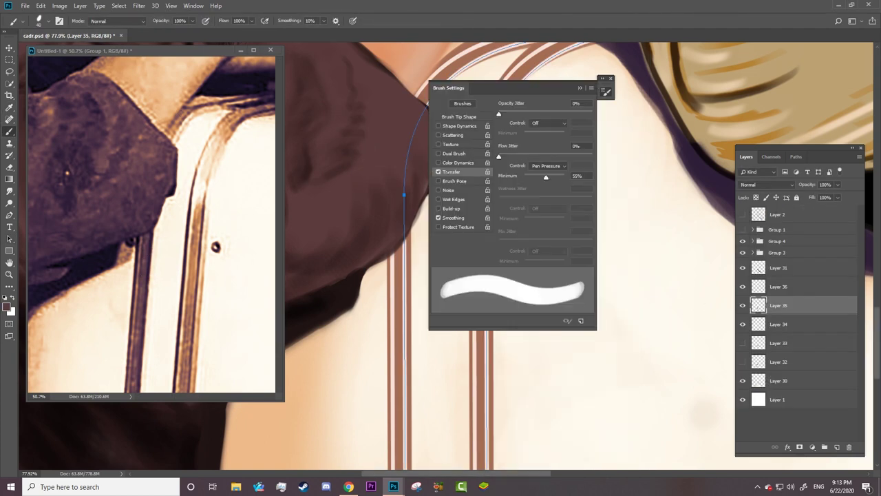
click(544, 125)
click(543, 148)
click(606, 89)
Step: Paint shading along the right and left straps, darkening the lower right strap
drag(486, 260, 495, 105)
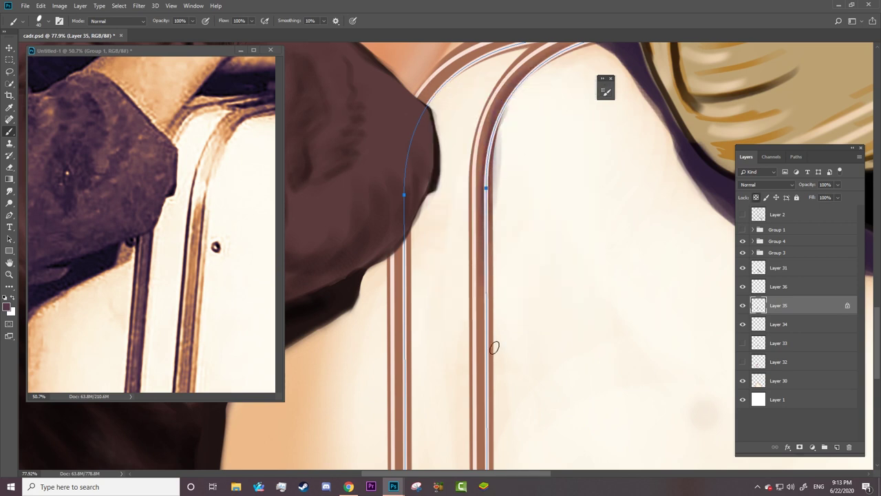
drag(490, 413, 489, 234)
drag(392, 344, 395, 213)
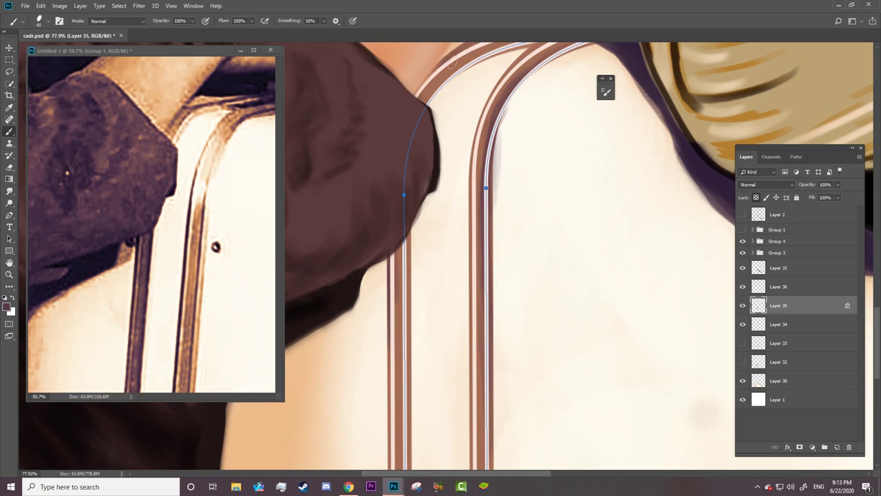
scroll(450, 236, down, 1)
scroll(466, 305, down, 5)
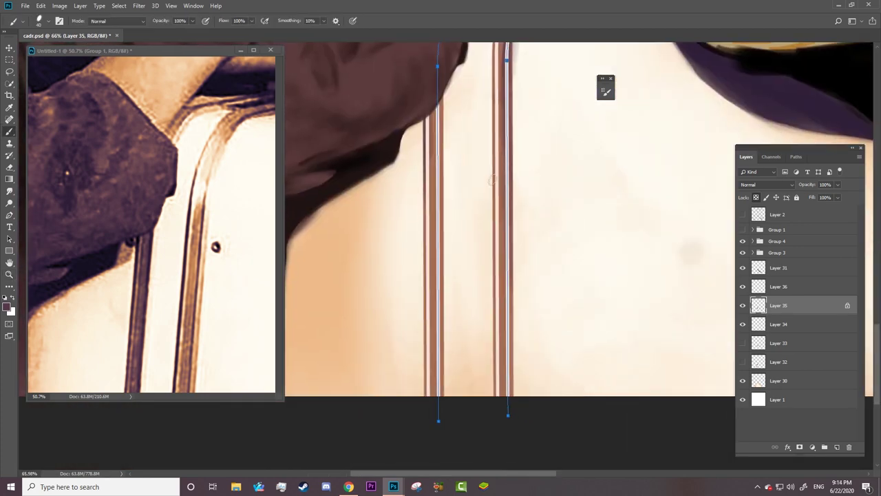
drag(496, 234, 500, 404)
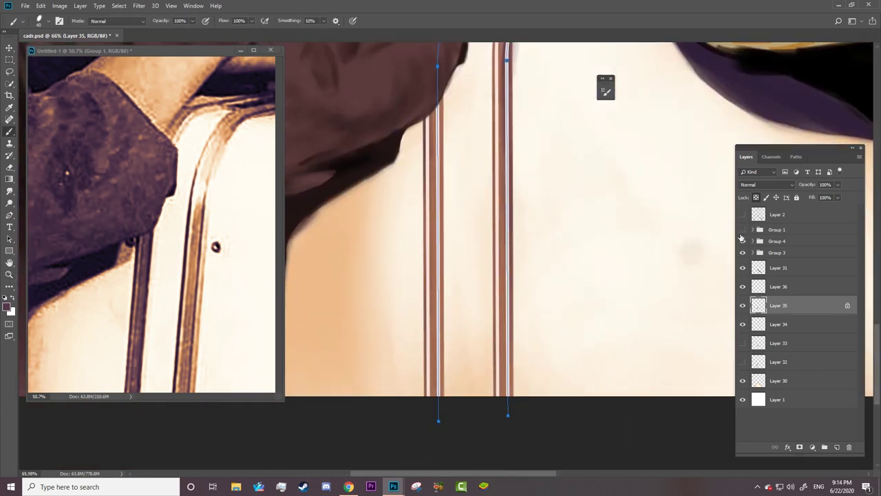
Step: Delete the work path in the Paths panel and zoom in on the strap tops
key(z)
click(795, 156)
right_click(776, 172)
click(796, 189)
key(ctrl+0)
click(425, 378)
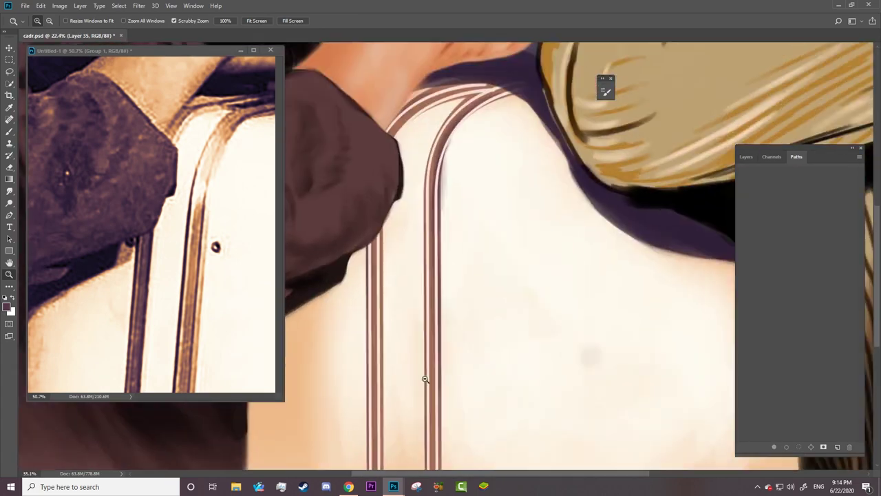
Step: Paint an Overlay glow down the left strap using tan sampled from the photo
key(b)
click(117, 21)
click(118, 147)
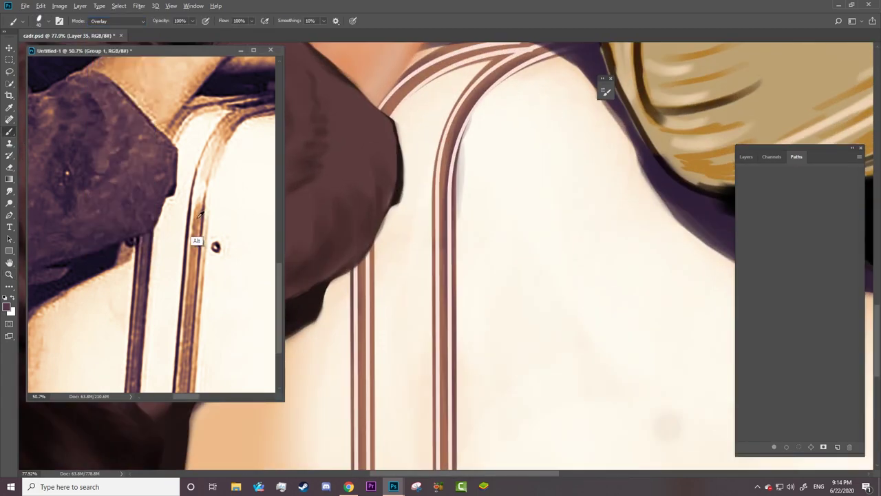
alt+click(200, 215)
right_click(448, 124)
click(442, 180)
drag(442, 172, 451, 328)
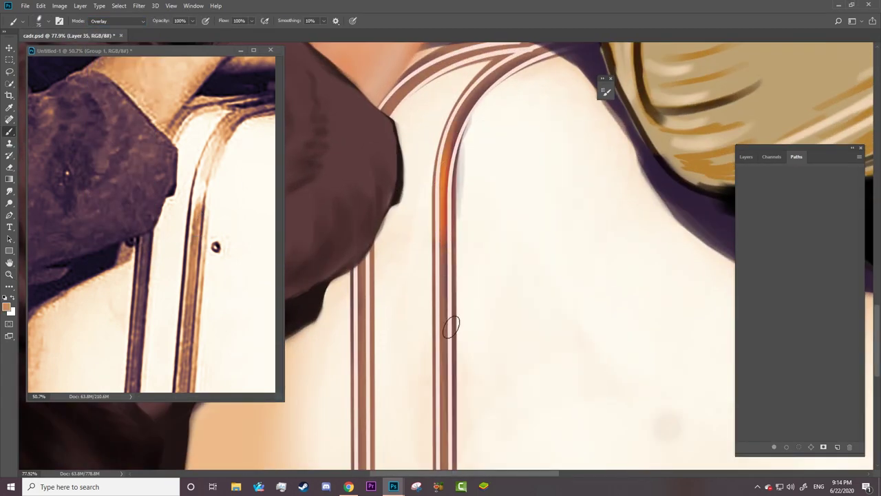
mouse_move(482, 86)
mouse_down()
mouse_move(447, 172)
mouse_move(471, 97)
mouse_move(447, 303)
mouse_move(444, 199)
mouse_up()
Step: Brighten the strap curves to orange with Color Dodge strokes, then fit the view
click(117, 21)
click(117, 119)
drag(363, 254, 363, 330)
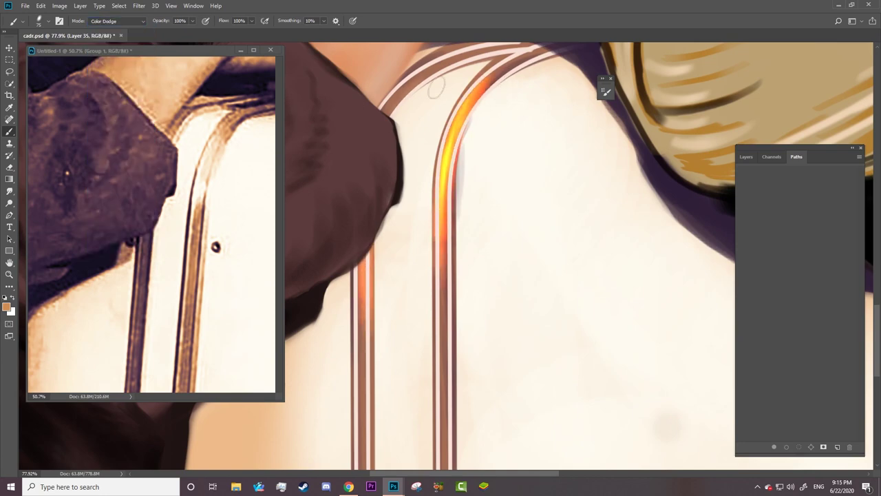
drag(481, 83, 455, 355)
key(z)
key(ctrl+0)
Step: Delete Layers 33 and 32
key(F7)
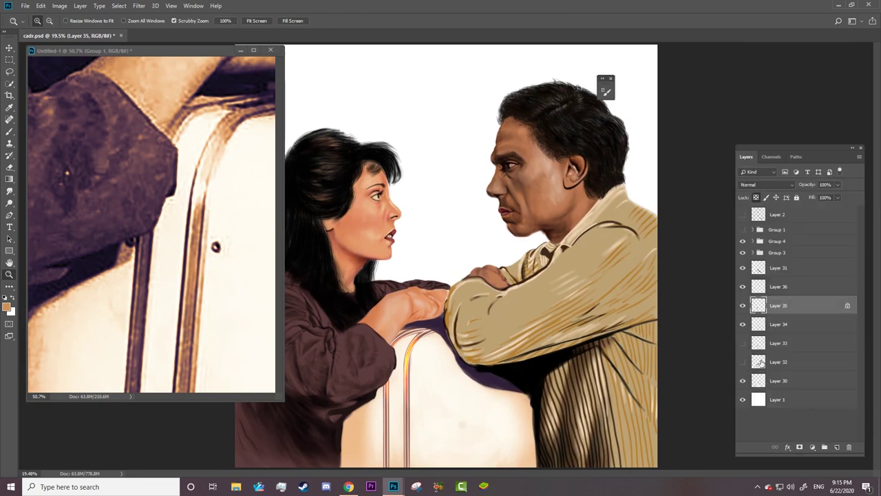
click(764, 344)
shift+click(775, 361)
key(Delete)
click(406, 182)
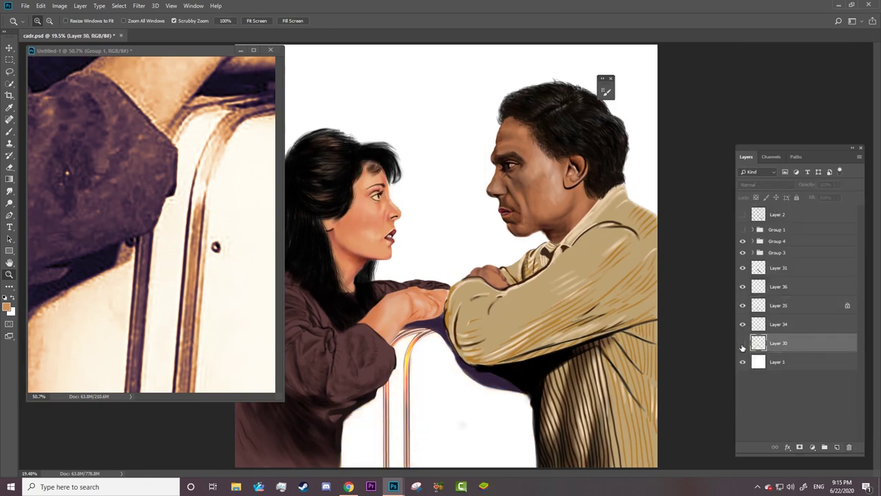
Step: Check Layer 30, zoom in on the suitcase handle, and group Layers 30–31 into Group 5
click(59, 6)
click(179, 38)
drag(231, 209, 242, 208)
key(Return)
key(z)
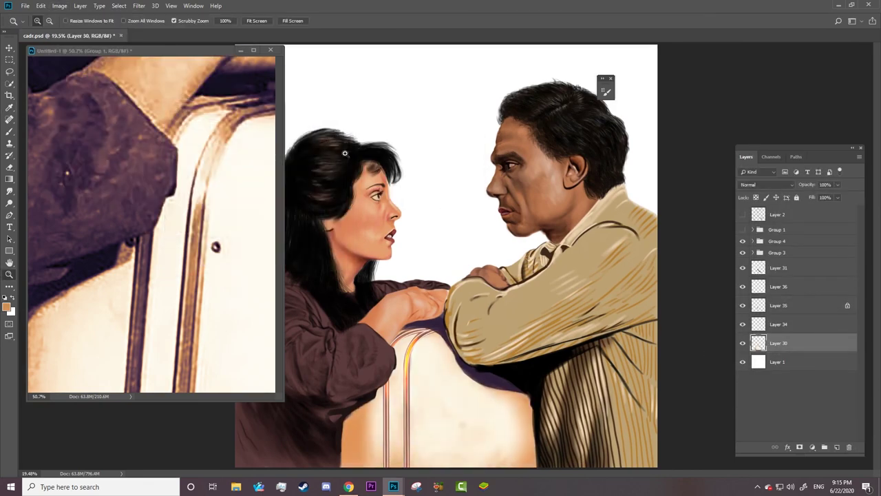
drag(427, 275, 413, 275)
drag(227, 281, 189, 281)
drag(387, 395, 482, 395)
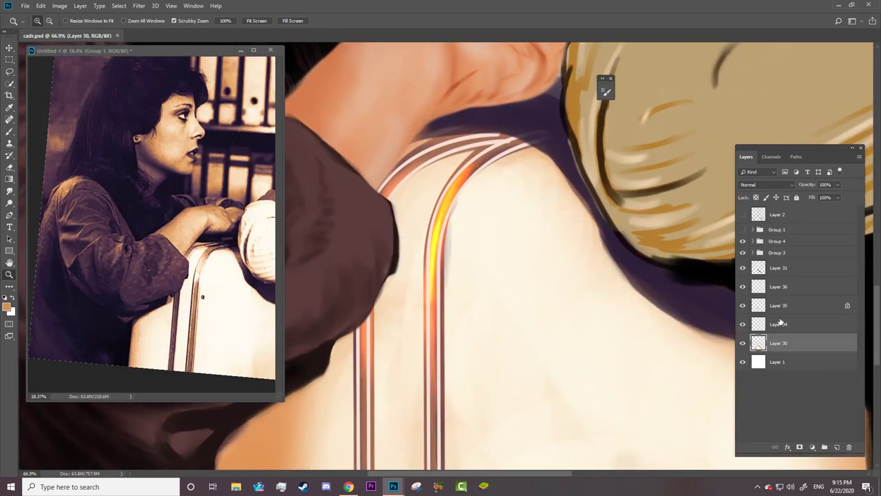
click(774, 267)
shift+click(774, 342)
key(ctrl+g)
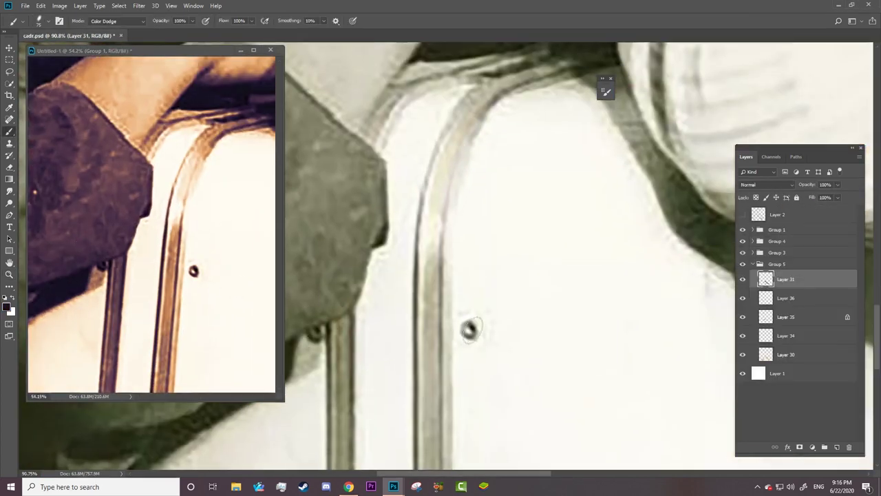
Step: Paint the suitcase rivets as brown dots on Layer 31, checking against the reference
right_click(482, 129)
click(465, 324)
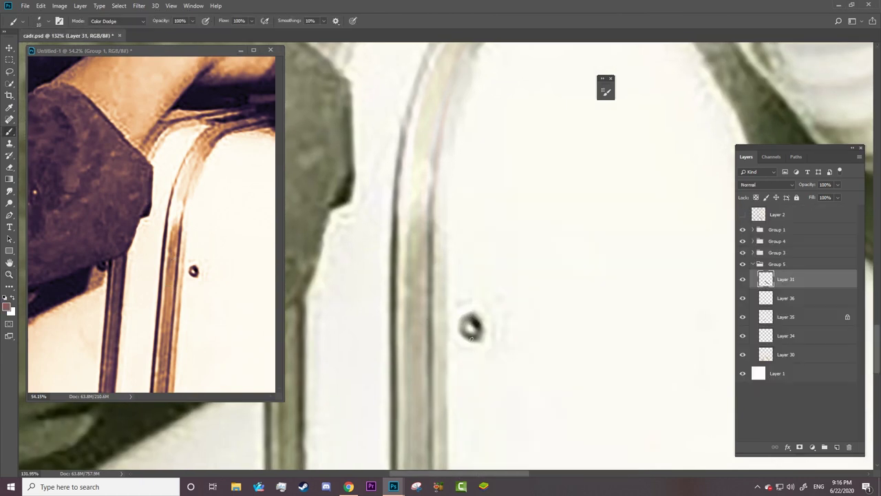
scroll(472, 356, left, 5)
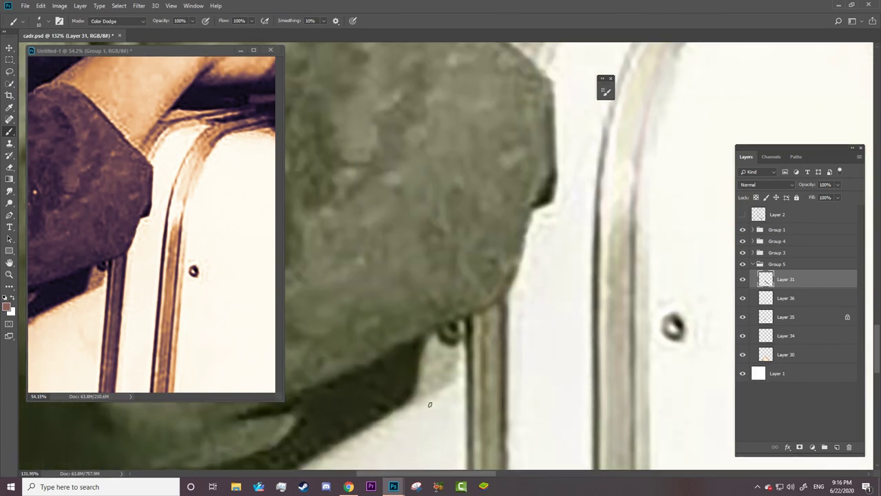
click(742, 229)
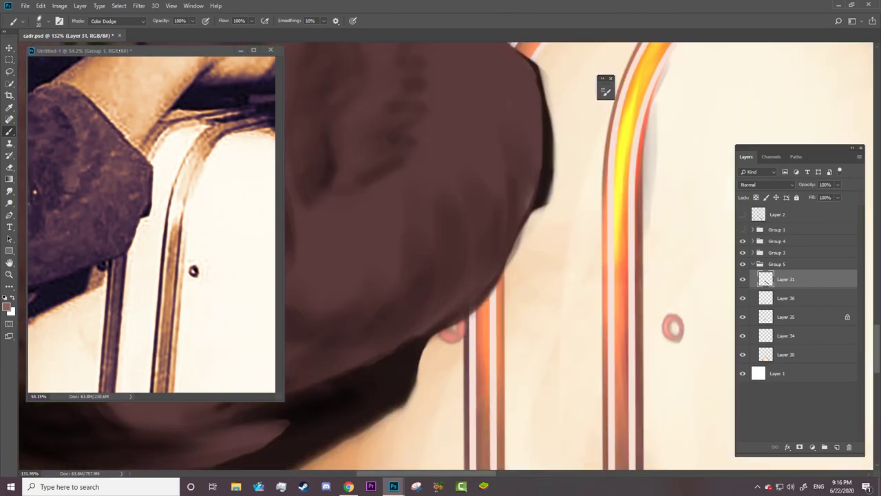
key(shift+alt+n)
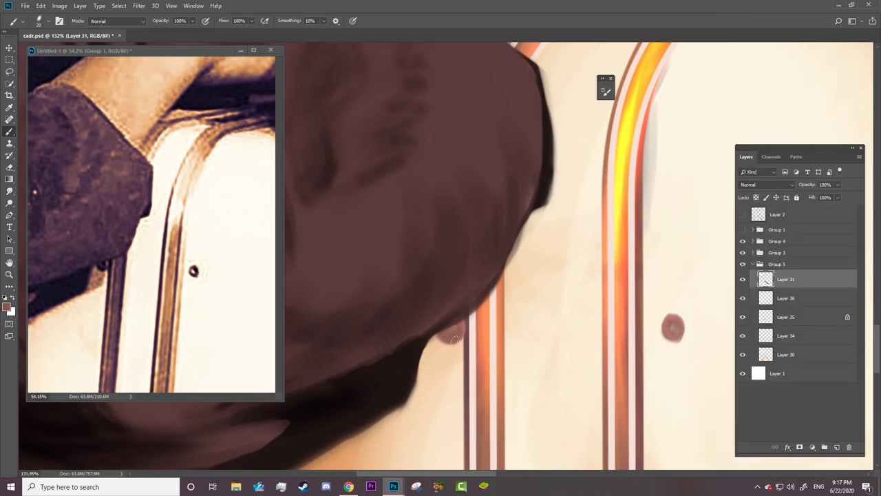
click(9, 203)
Step: Lighten the rivets with a size-14 Dodge brush
click(742, 230)
right_click(664, 124)
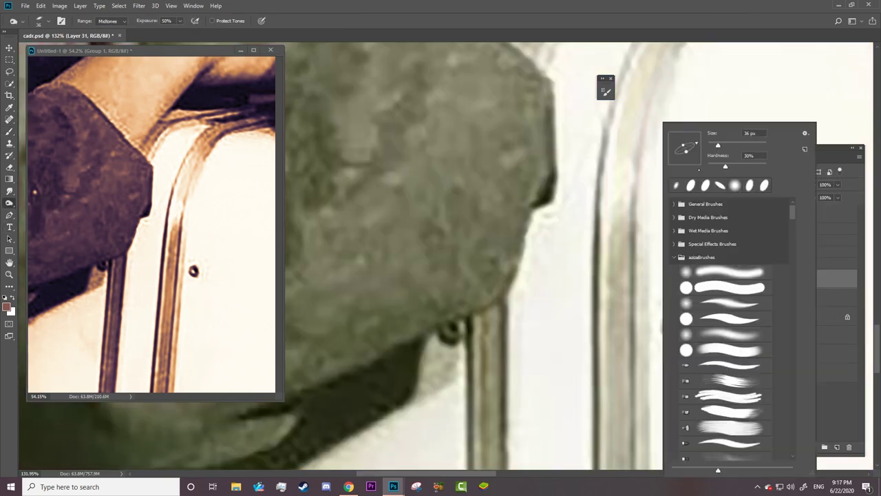
text(14)
key(Return)
right_click(678, 124)
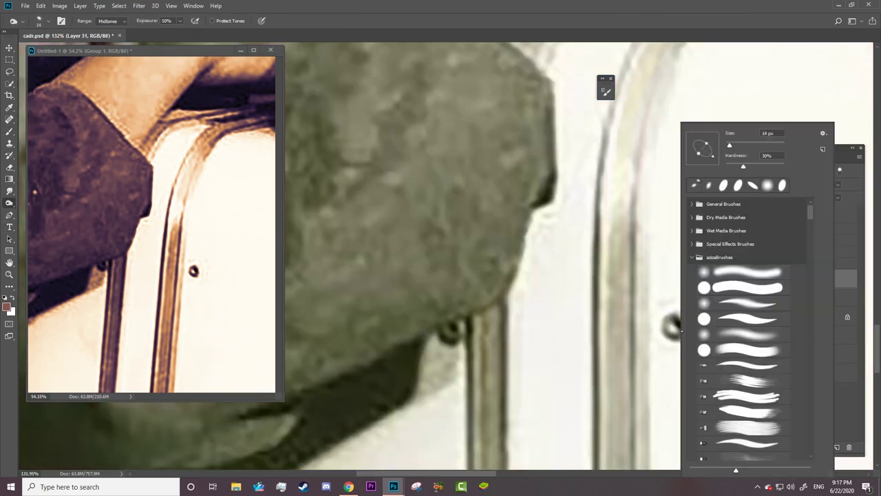
key(Escape)
click(742, 230)
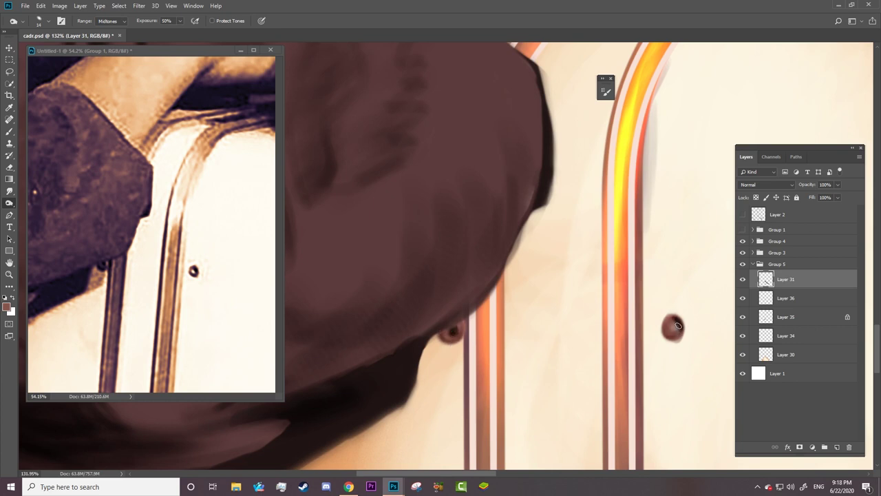
Step: Shade the rivets with a size-9 Burn brush limited to midtones
key(shift+o)
right_click(609, 124)
text(9)
key(Return)
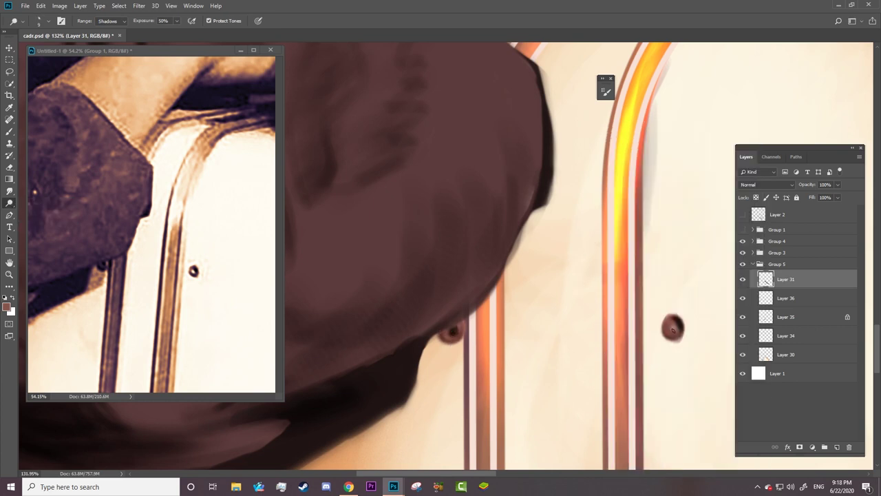
click(110, 21)
click(109, 32)
scroll(461, 324, down, 10)
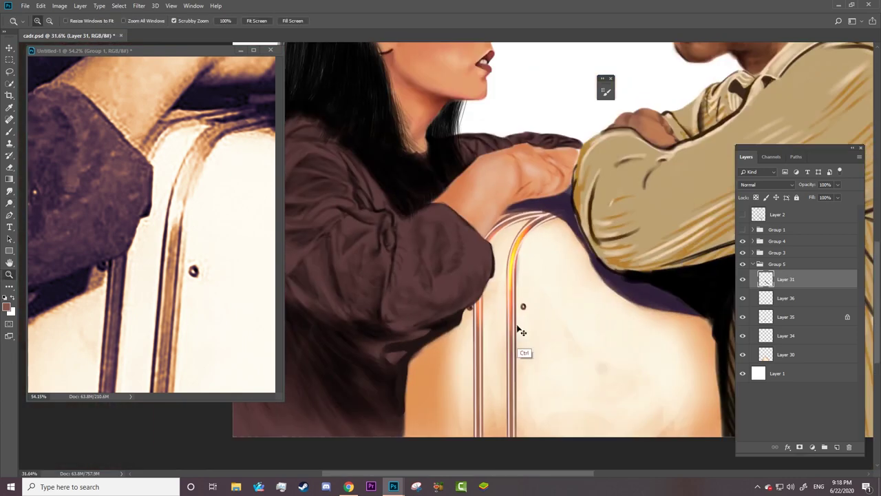
scroll(151, 220, down, 5)
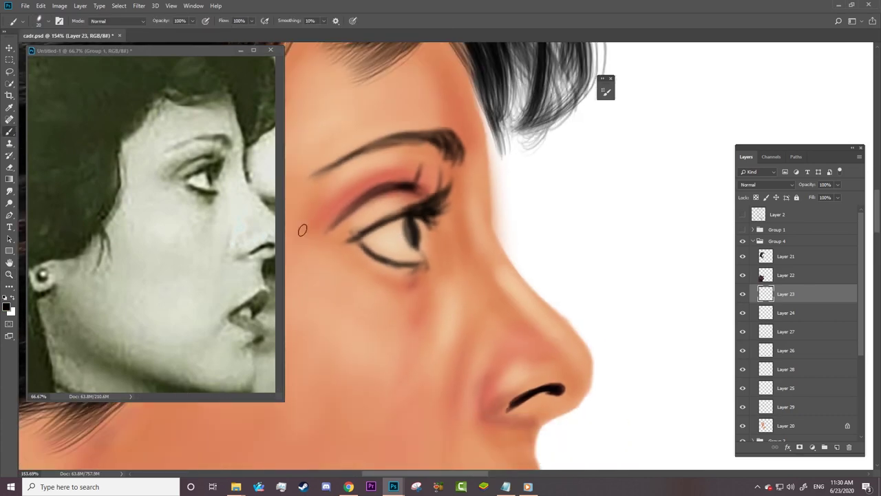
Step: Touch up the eyebrow tail with a size-15 brush and eraser against the reference photo
right_click(421, 228)
drag(454, 141, 443, 141)
key(Return)
click(742, 229)
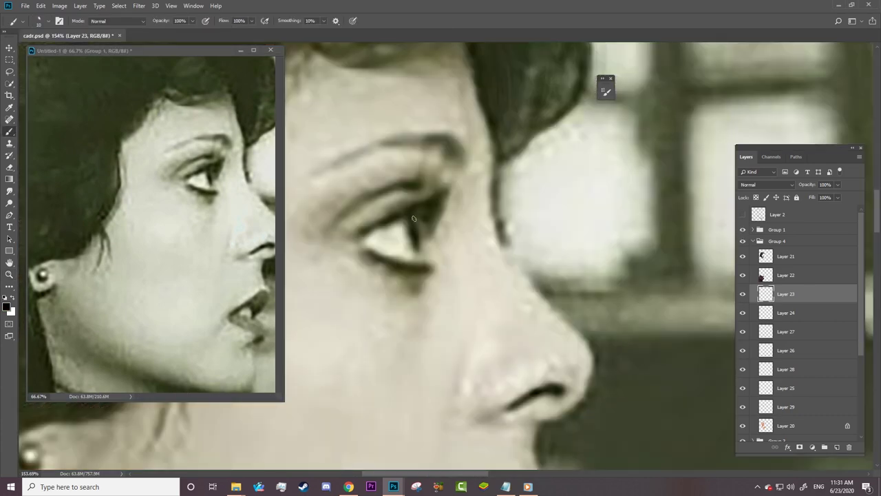
key(e)
right_click(416, 218)
key(Return)
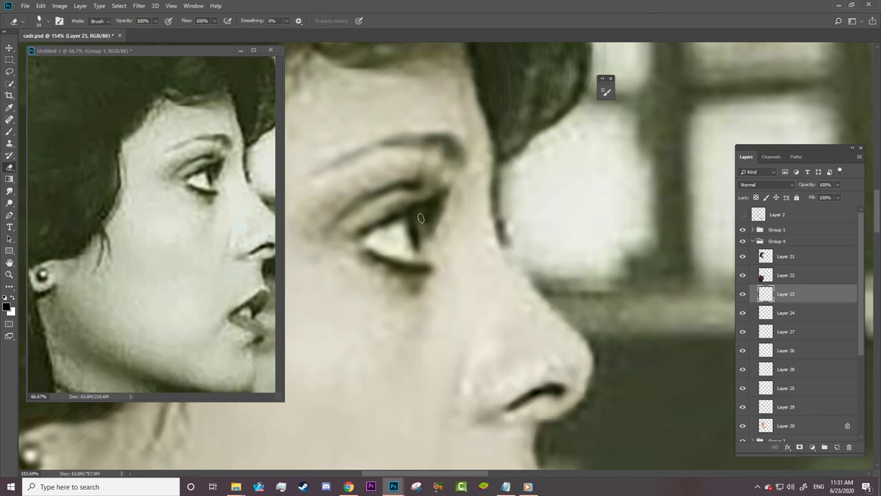
key(b)
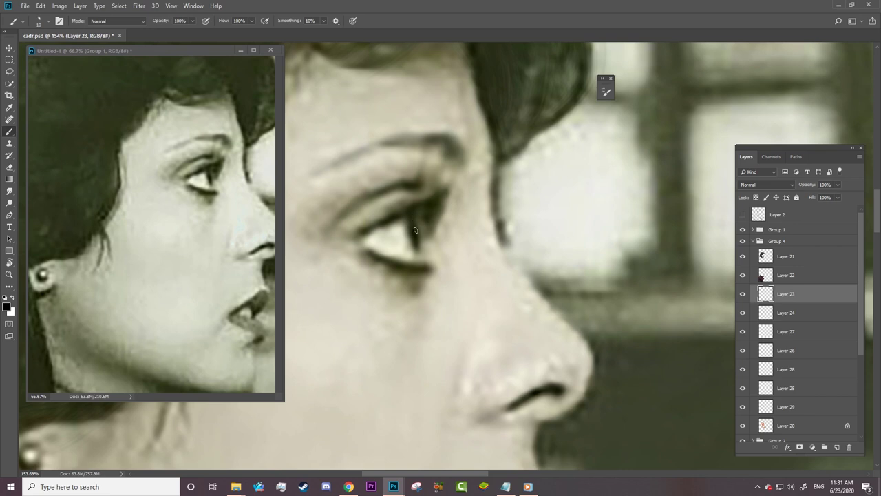
right_click(408, 213)
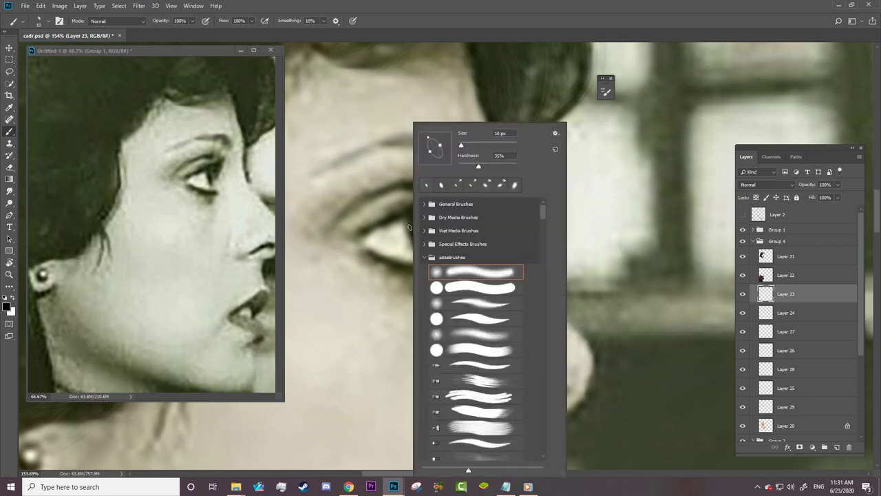
key(Return)
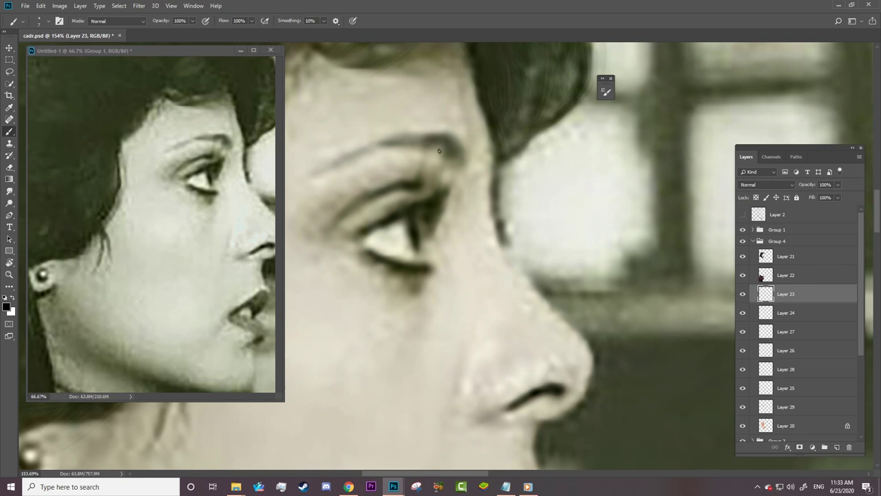
Step: Hide the reference, refine the eyelid outline, and zoom out to the whole face
key(ctrl+comma)
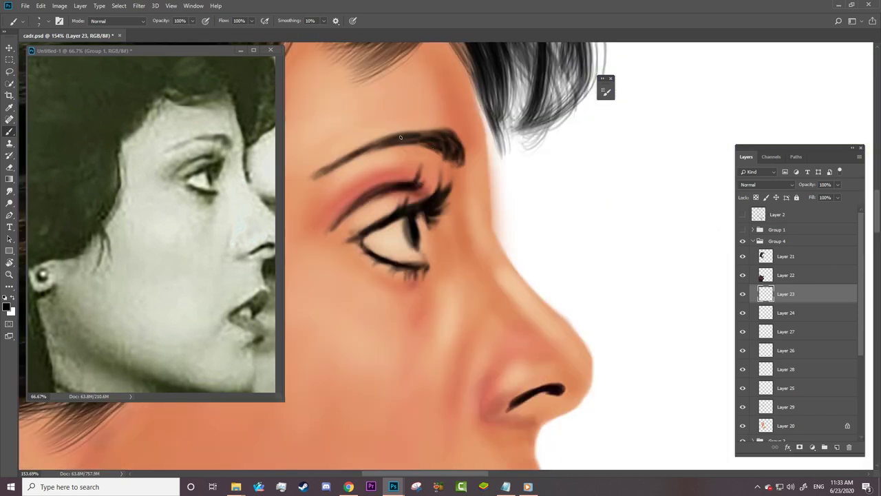
key(e)
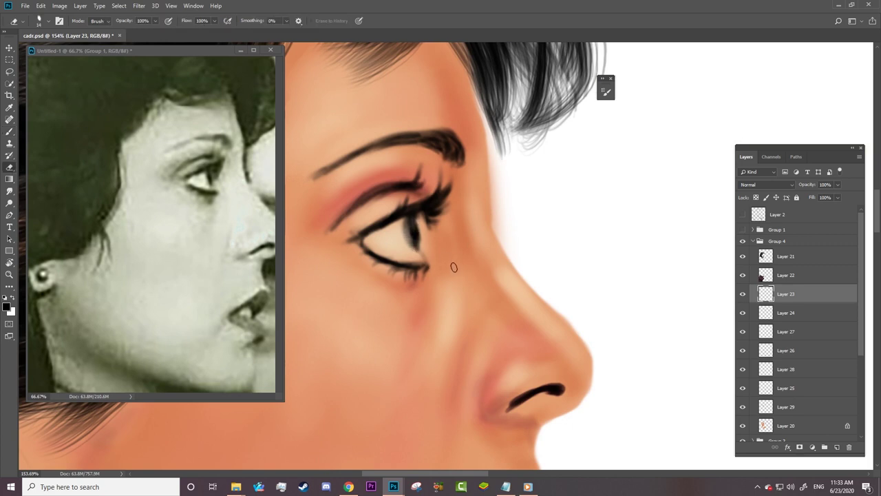
key(b)
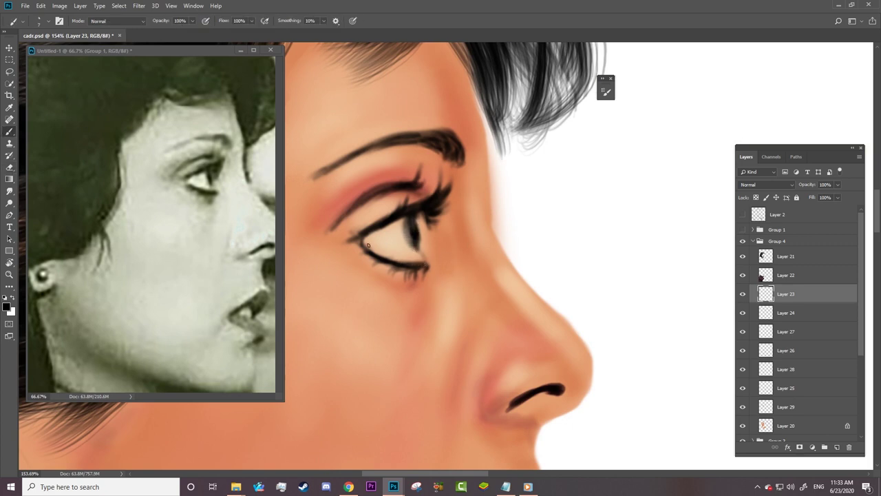
right_click(351, 234)
key(Escape)
key(z)
mouse_move(444, 289)
mouse_down()
mouse_move(386, 306)
mouse_move(584, 253)
mouse_up()
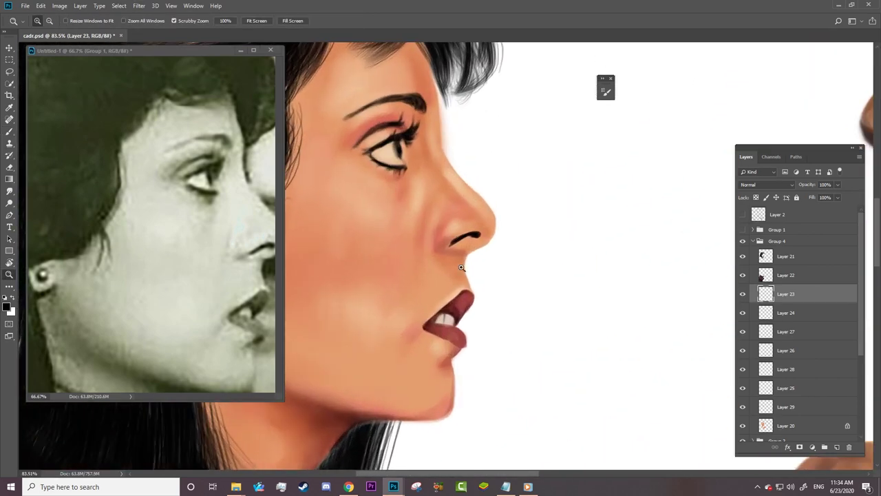
Step: On Layer 20, set a dark colour and Mixer Brush with 52% flow and 0% smoothing
click(757, 425)
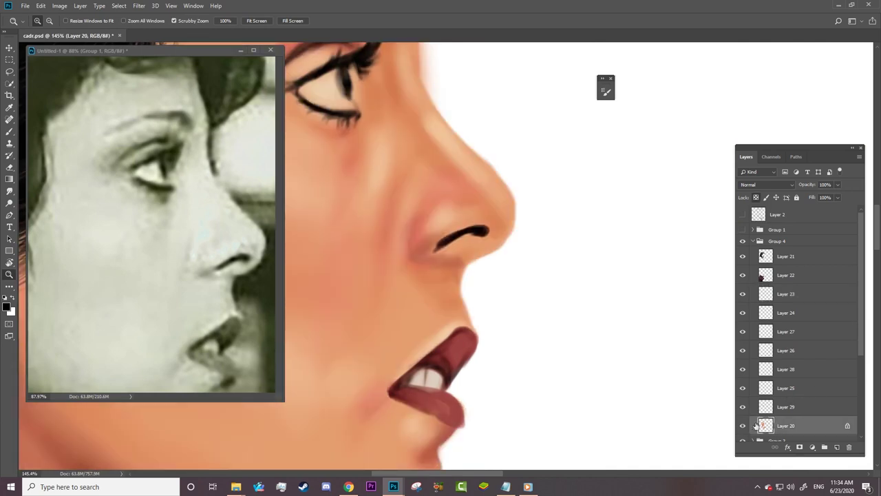
click(10, 107)
click(6, 307)
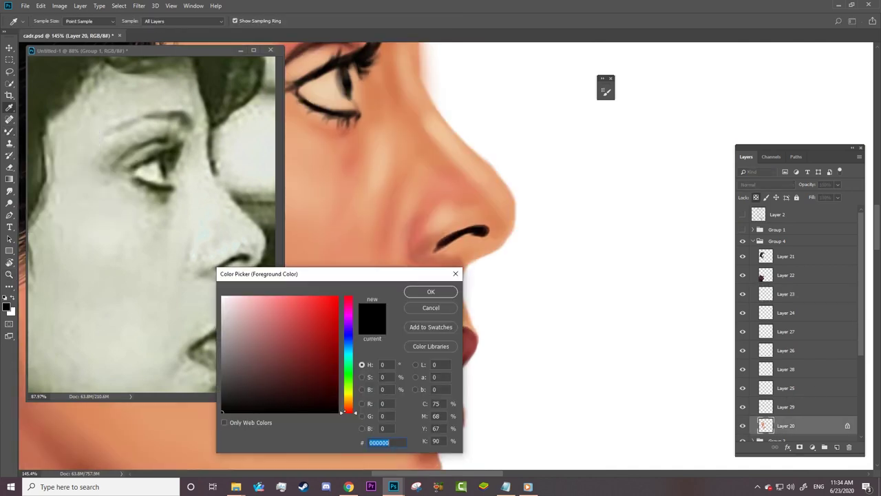
click(326, 401)
key(Return)
key(b)
right_click(452, 125)
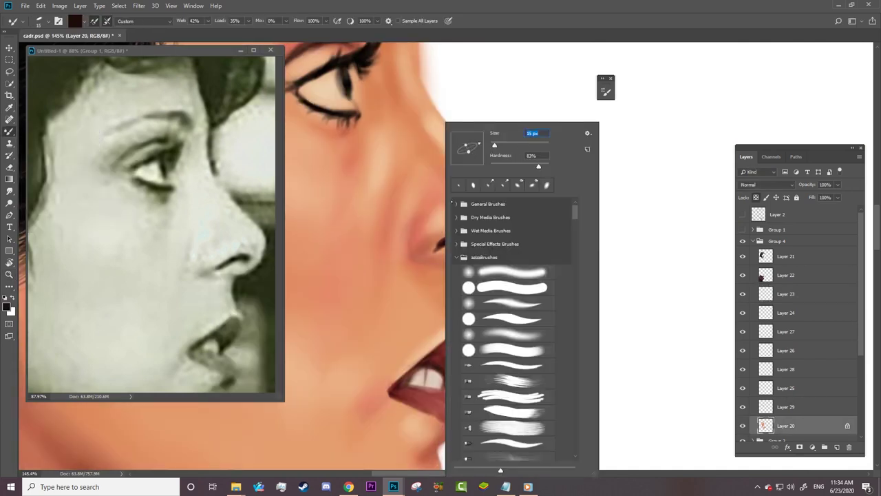
key(Escape)
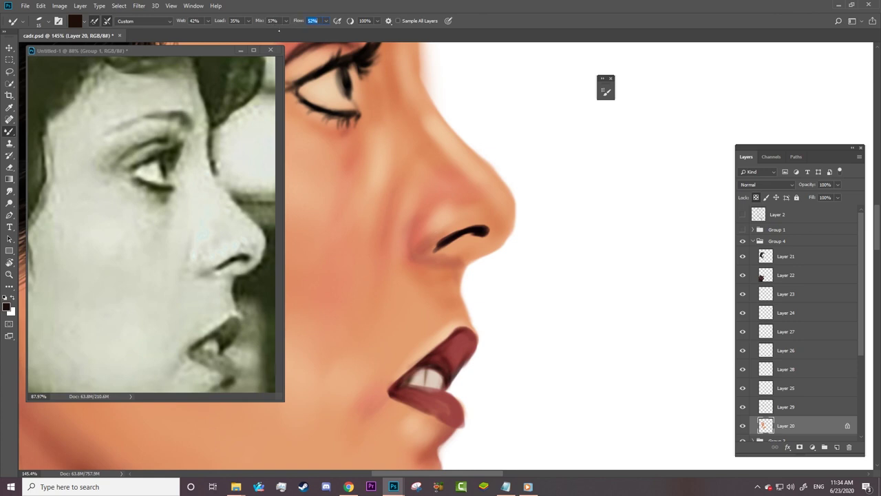
key(Return)
click(377, 21)
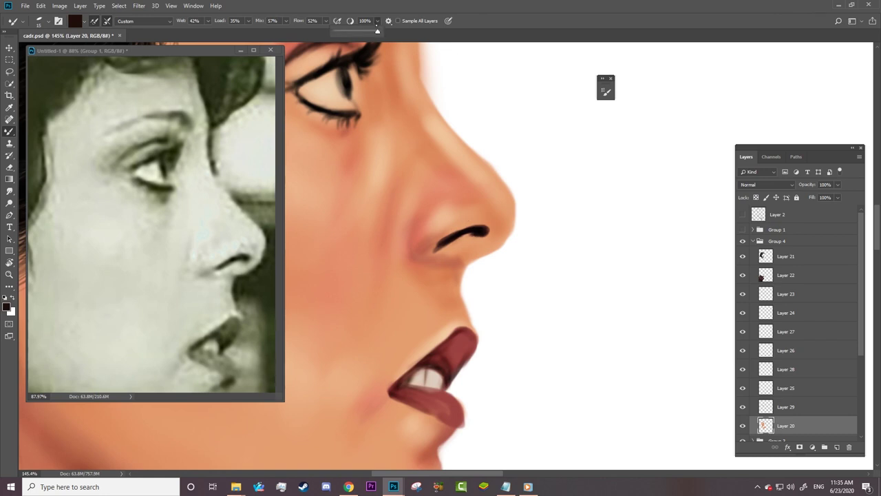
drag(380, 32, 332, 32)
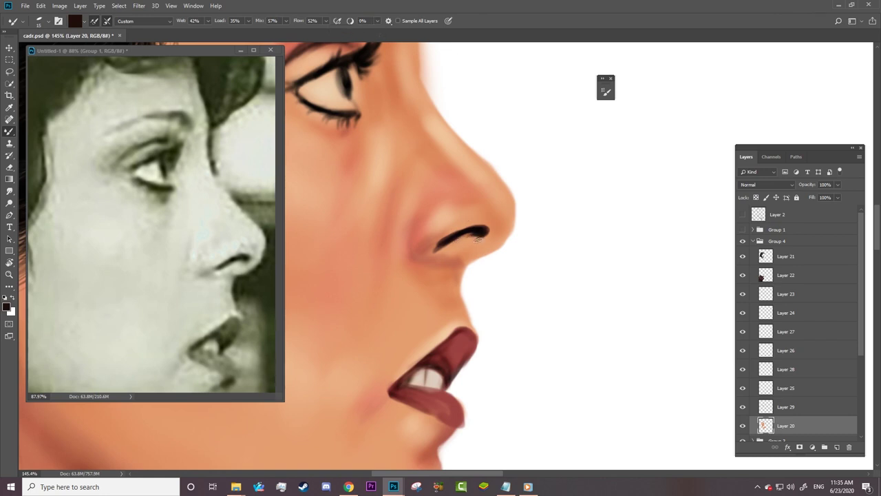
Step: Blend the shading along the nostril's upper edge and right end into the skin
drag(477, 238, 462, 235)
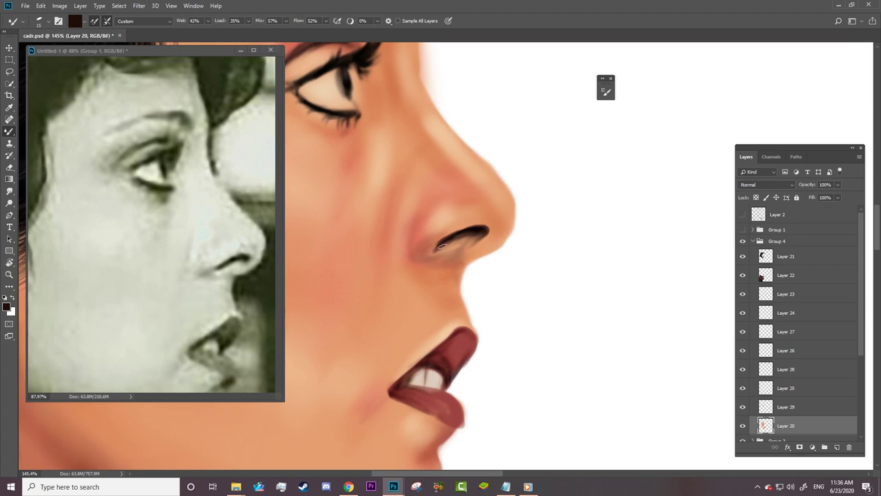
right_click(465, 208)
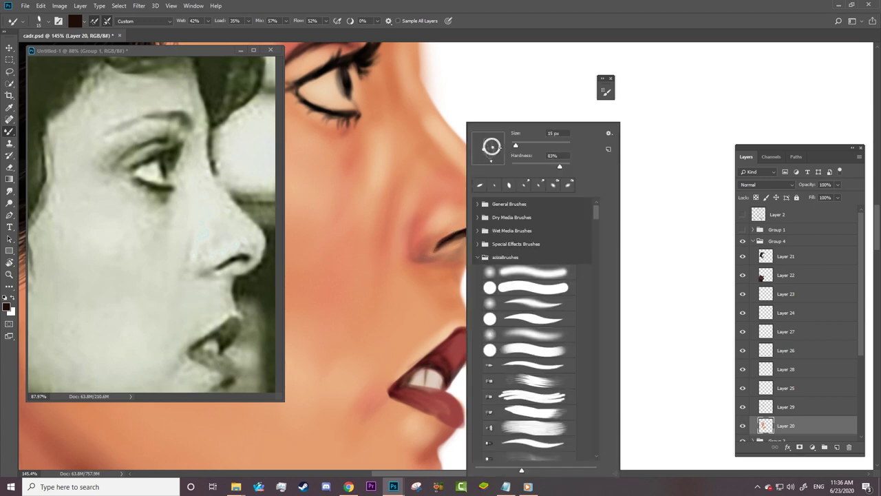
click(465, 197)
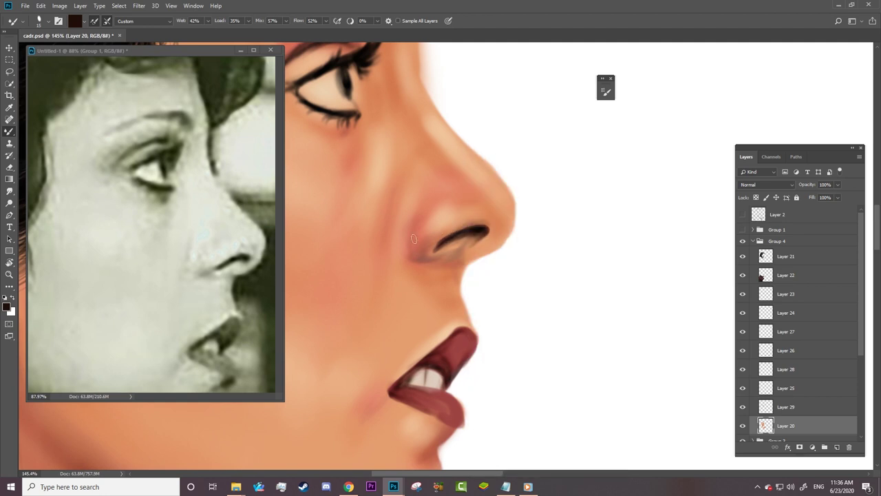
right_click(453, 276)
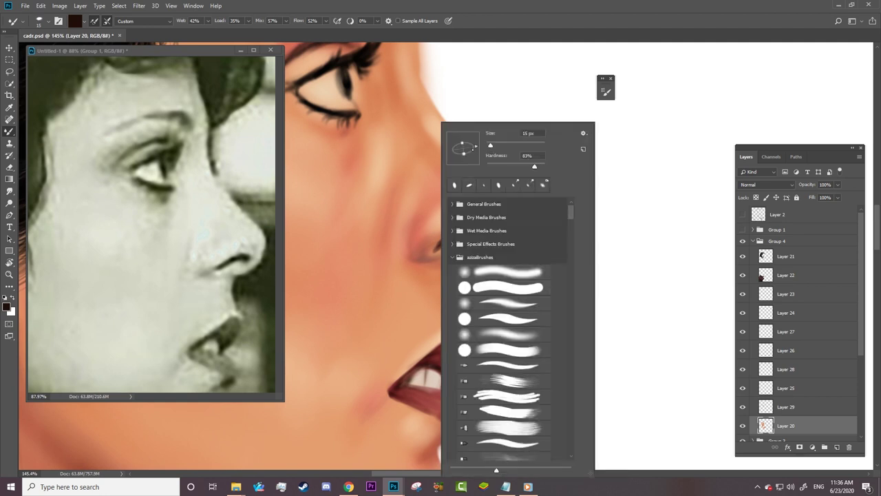
click(427, 266)
drag(459, 257, 472, 252)
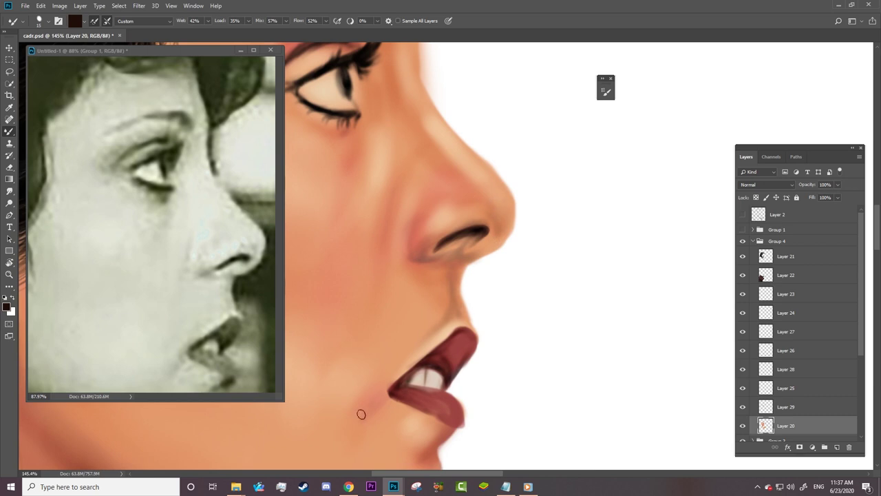
Step: Soften the lower eyelid and upper lashes, and darken and extend the eyebrow tail
scroll(400, 368, left, 5)
scroll(468, 241, left, 2)
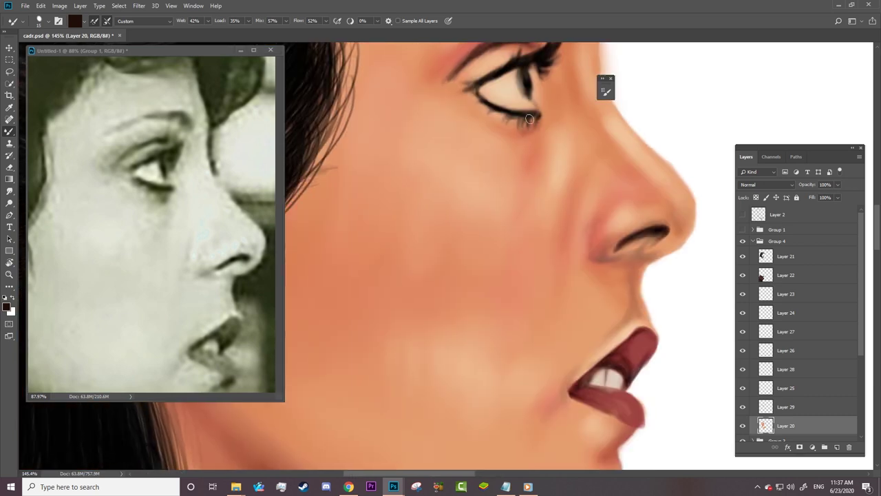
drag(532, 117, 452, 88)
scroll(496, 113, up, 4)
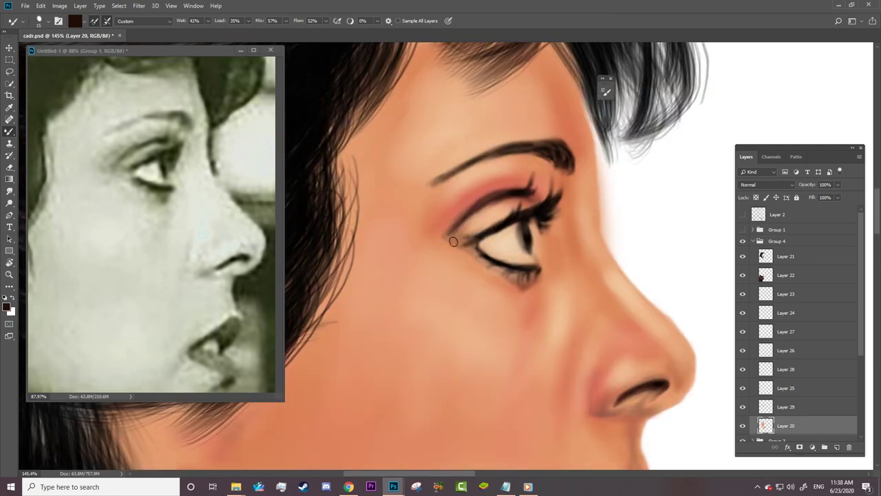
drag(457, 241, 440, 206)
mouse_move(540, 196)
mouse_down()
mouse_move(554, 172)
mouse_move(526, 198)
mouse_up()
drag(547, 171, 529, 198)
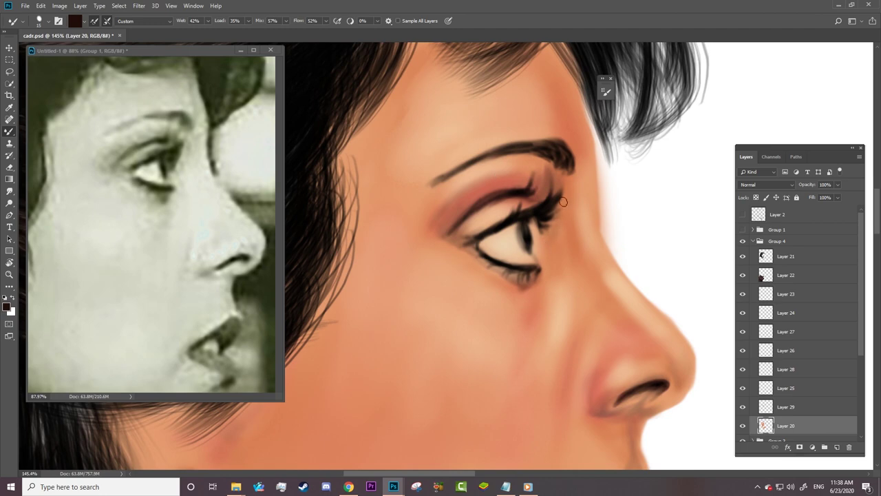
drag(562, 157, 575, 164)
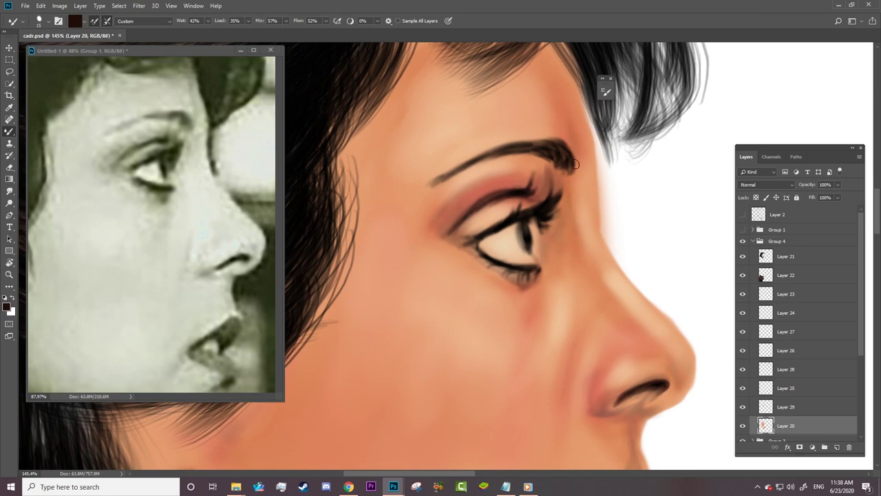
Step: Briefly try the Smudge and Eraser tools on Layer 29
scroll(431, 212, down, 3)
scroll(431, 211, up, 2)
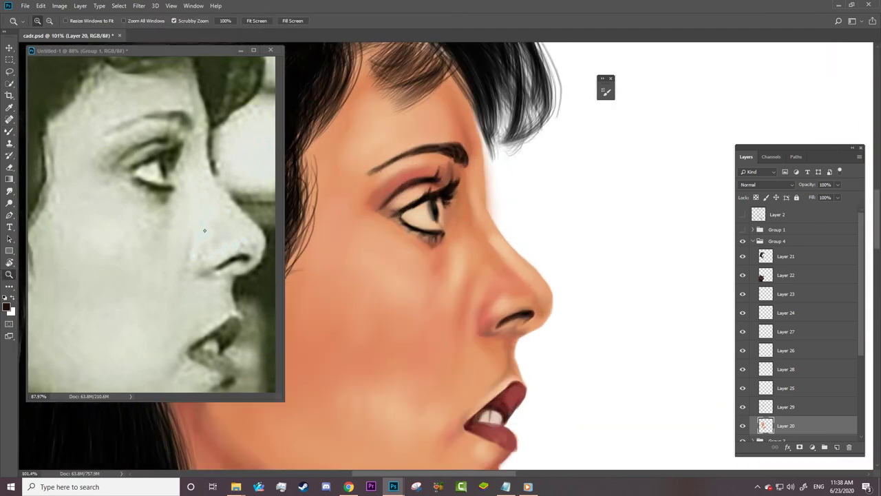
key(r)
right_click(501, 125)
key(Escape)
ctrl+click(415, 220)
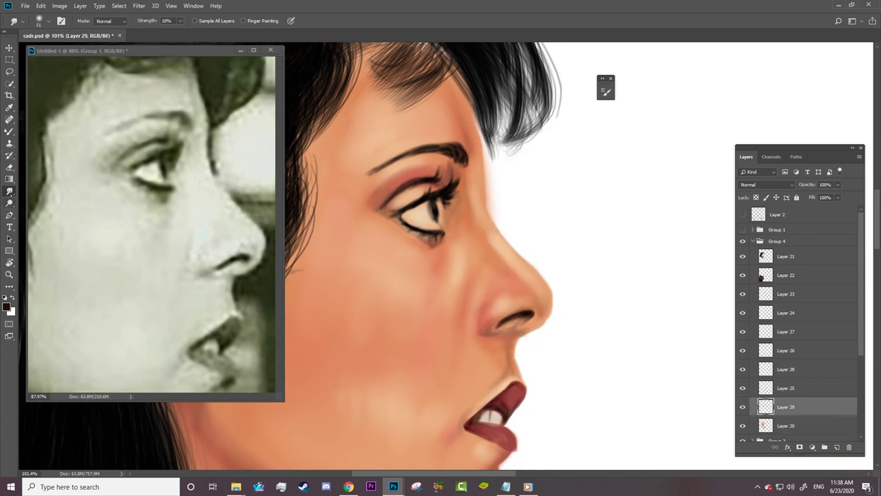
key(e)
right_click(495, 126)
key(Escape)
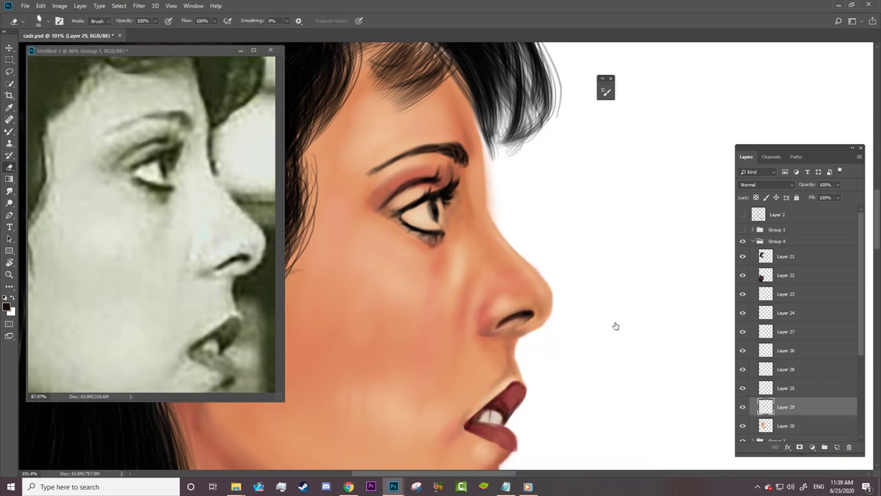
Step: Return to the Mixer Brush on Layer 20 and zoom out to the whole face
key(alt+bracketleft)
key(b)
right_click(489, 124)
key(Escape)
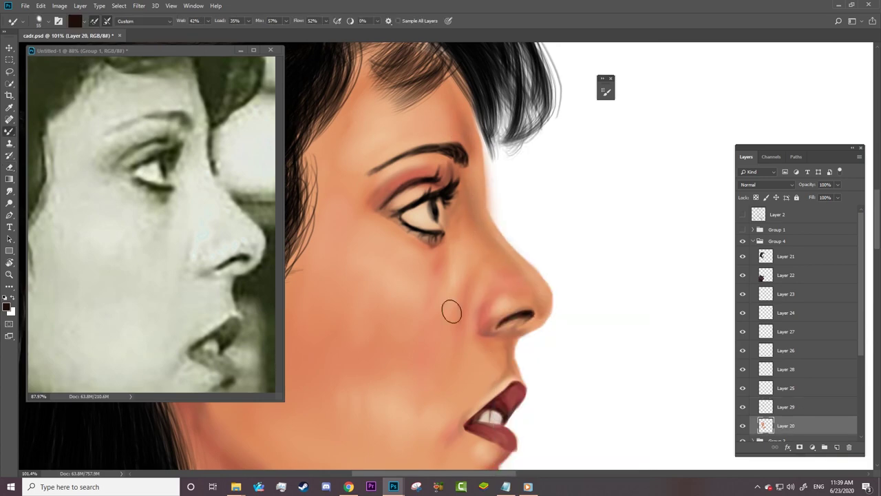
key(z)
mouse_move(434, 276)
mouse_down()
mouse_move(413, 417)
mouse_move(455, 417)
mouse_up()
key(b)
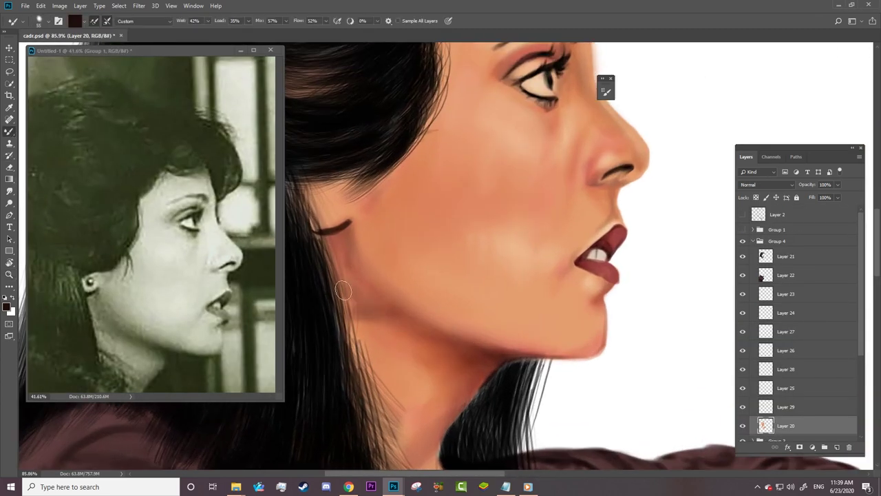
Step: Set Mixer Brush Mix to 100%, smooth the neck shadow below the ear, and zoom out
drag(259, 23, 296, 23)
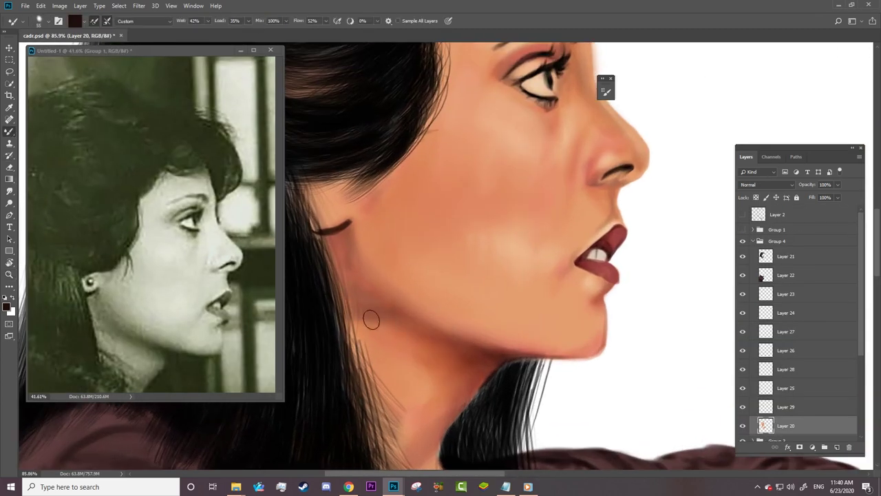
drag(370, 314, 349, 294)
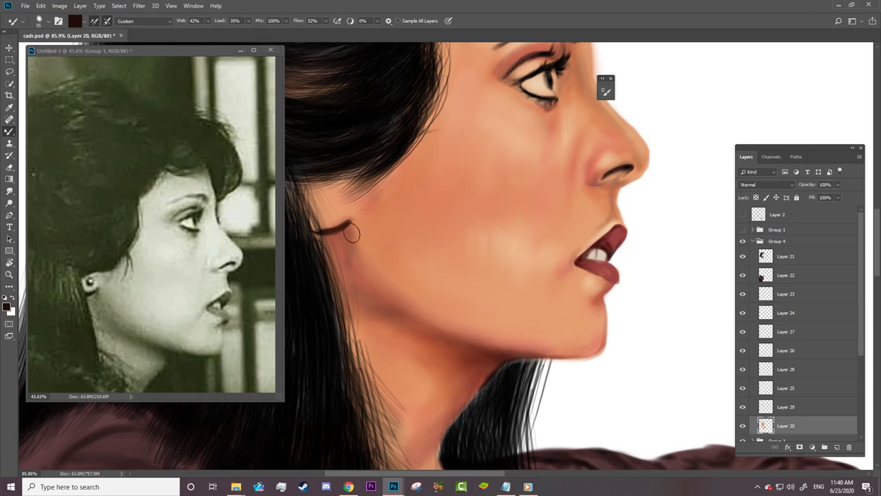
key(z)
alt+click(444, 278)
Step: Paint fine dark strands along the forehead hairline on Layer 21
click(467, 190)
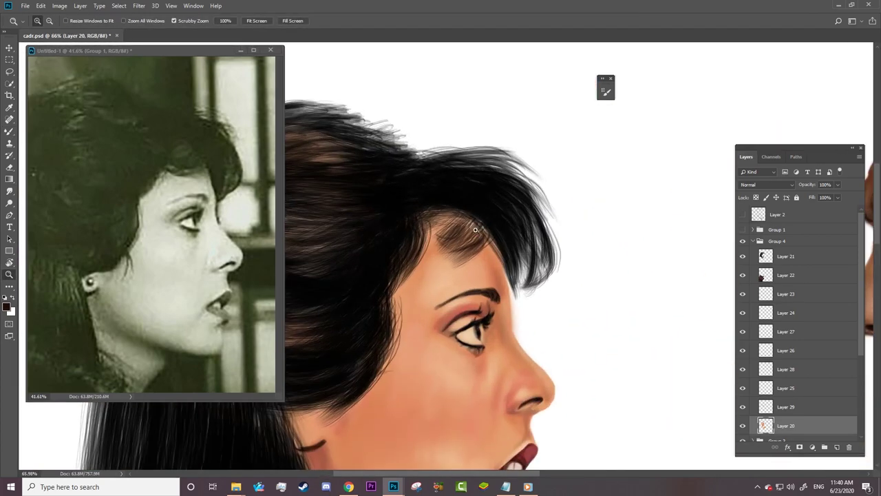
key(b)
ctrl+click(444, 219)
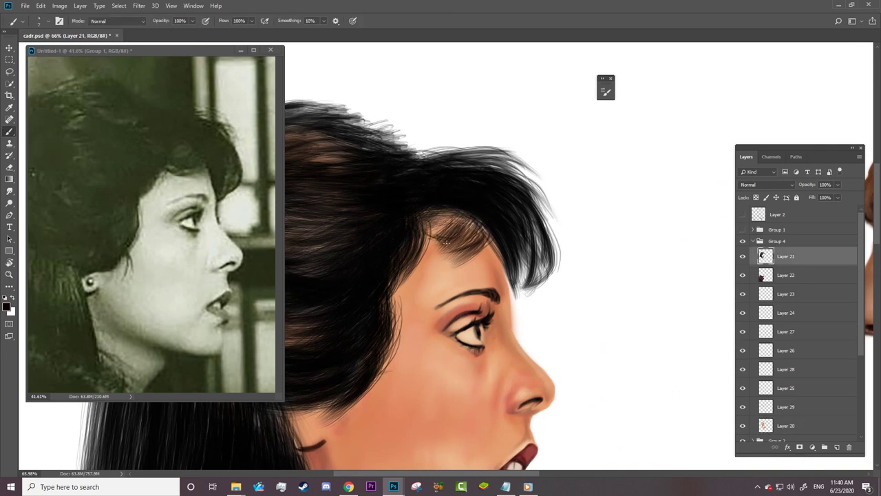
mouse_move(456, 213)
mouse_down()
mouse_move(429, 237)
mouse_move(422, 227)
mouse_move(423, 249)
mouse_move(464, 210)
mouse_up()
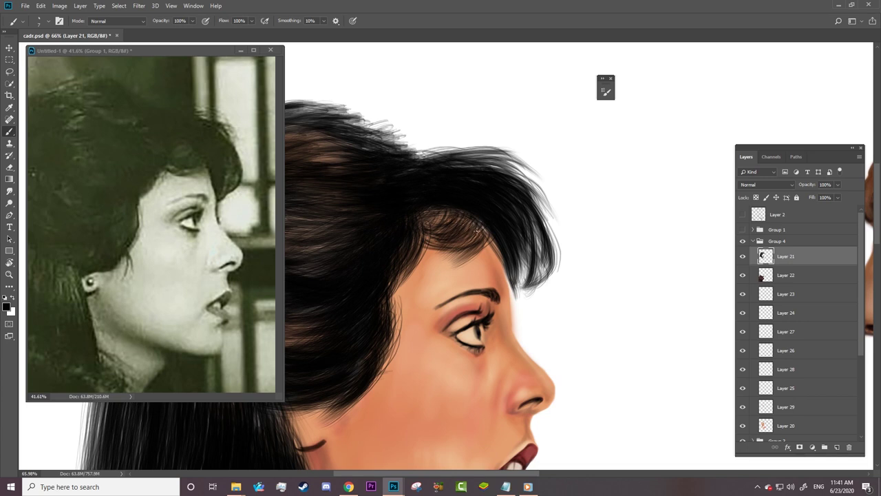
mouse_move(472, 242)
mouse_down()
mouse_move(446, 219)
mouse_move(424, 244)
mouse_up()
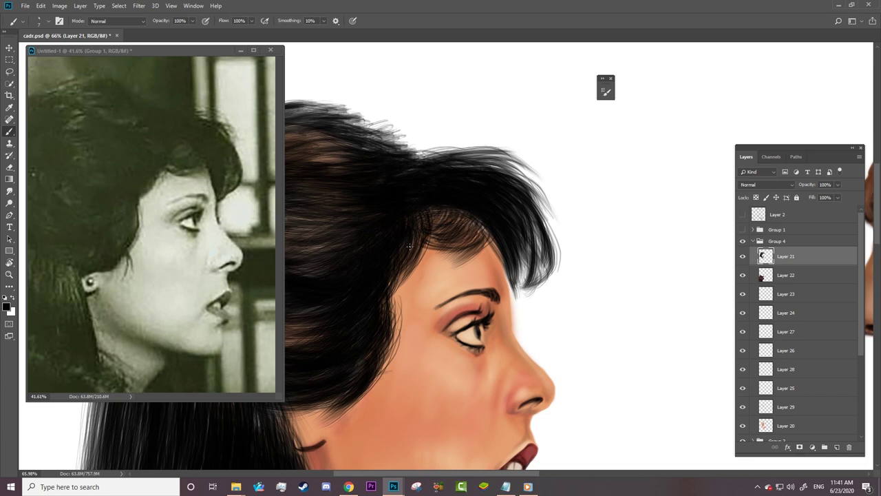
Step: Toggle the reference photo to compare the hairline, leaving it hidden
click(743, 229)
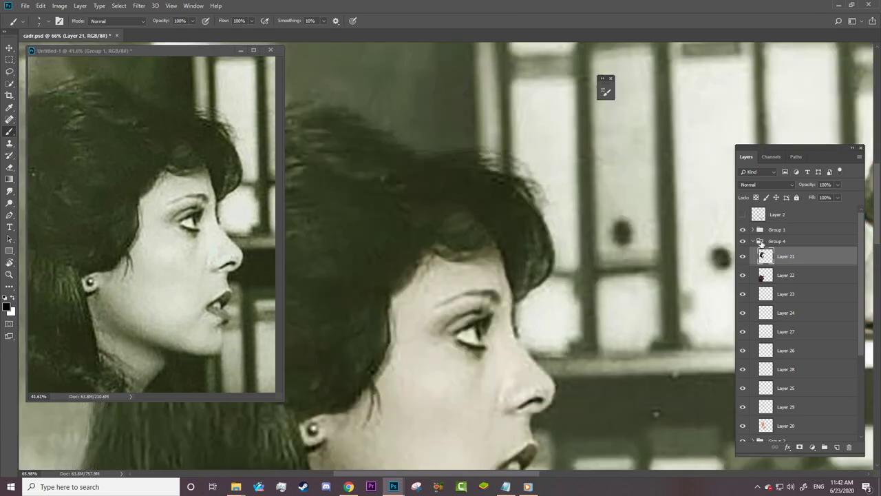
click(743, 229)
click(743, 230)
click(742, 229)
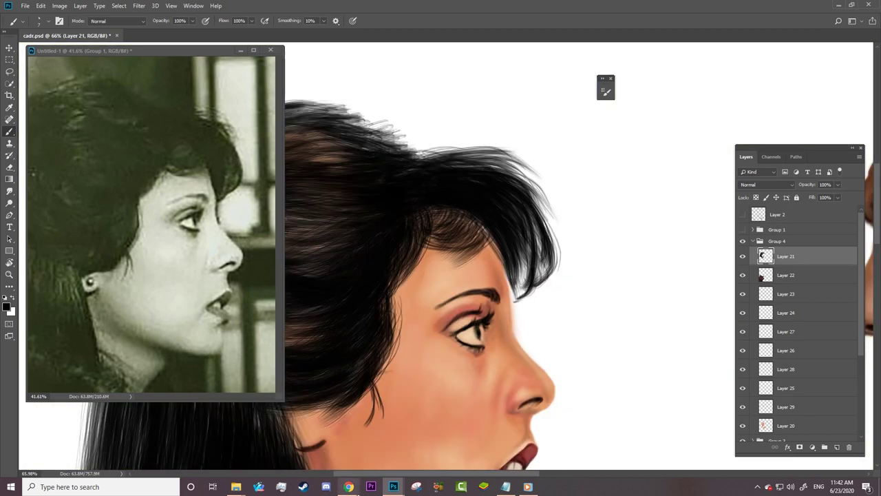
scroll(488, 227, down, 5)
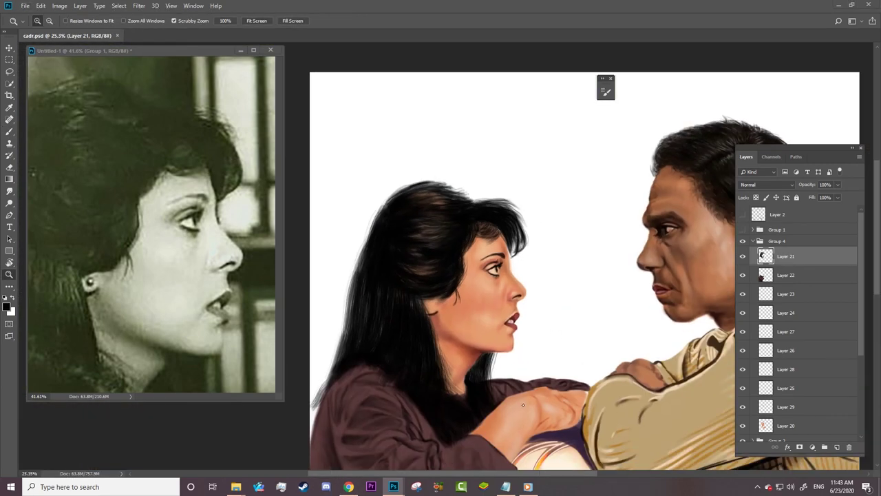
Step: Paint dark strands into the fringe tip and along its right edge
key(alt+z)
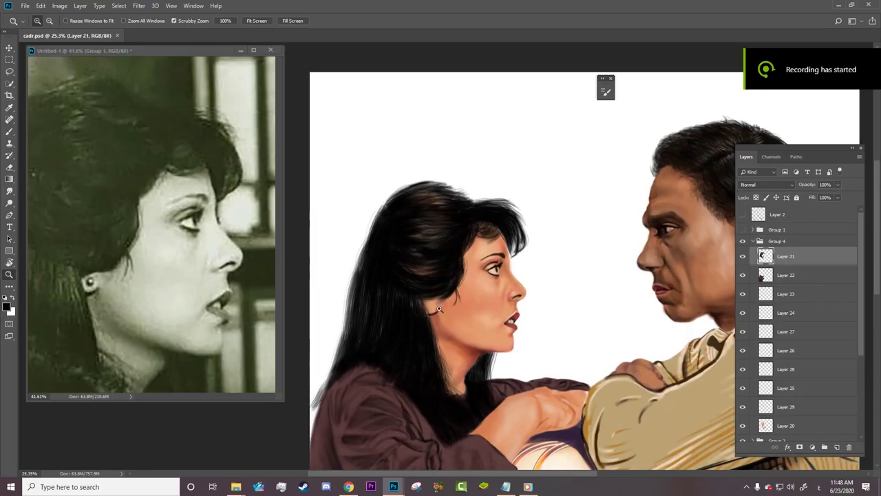
scroll(561, 226, up, 3)
scroll(561, 226, up, 2)
drag(561, 227, 555, 248)
drag(558, 207, 546, 252)
mouse_move(576, 186)
mouse_down()
mouse_move(567, 237)
mouse_move(594, 219)
mouse_up()
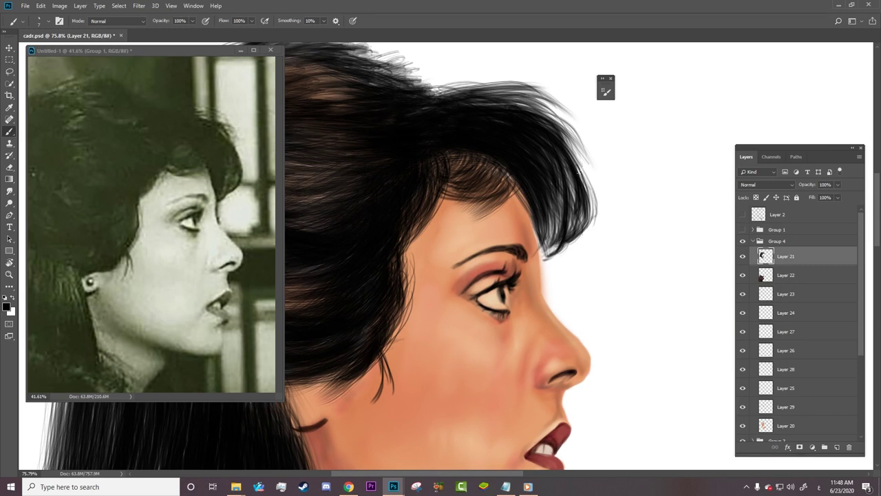
drag(578, 165, 592, 223)
mouse_move(547, 111)
mouse_down()
mouse_move(575, 206)
mouse_move(559, 241)
mouse_up()
drag(561, 180, 551, 245)
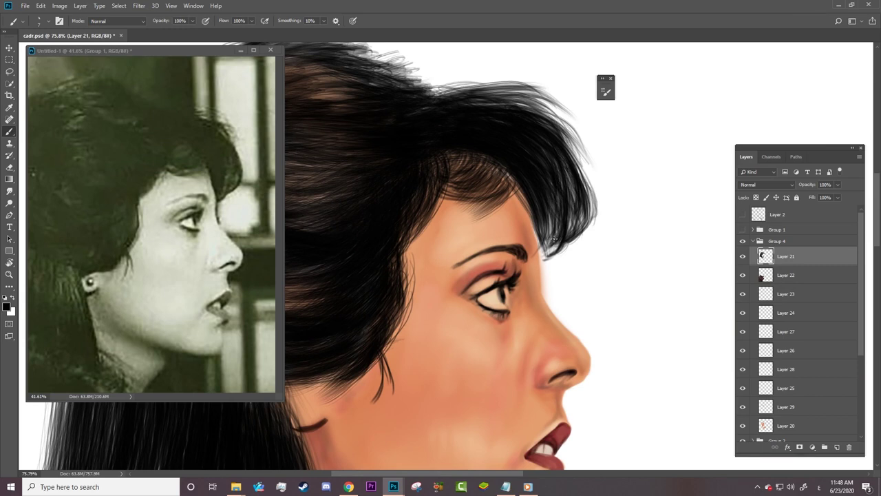
drag(555, 209, 548, 245)
drag(497, 168, 508, 188)
Step: Show the reference over the zoomed hair, hide Layer 21, and add new Layer 37
key(ctrl+comma)
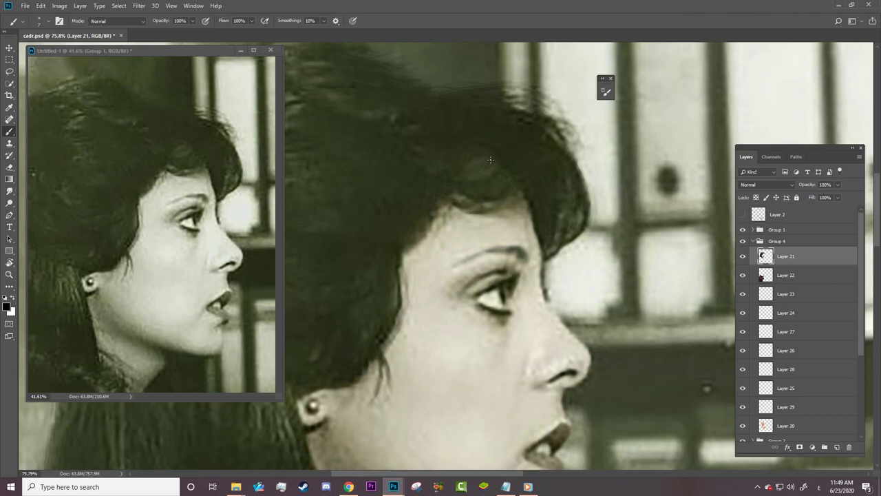
key(ctrl+comma)
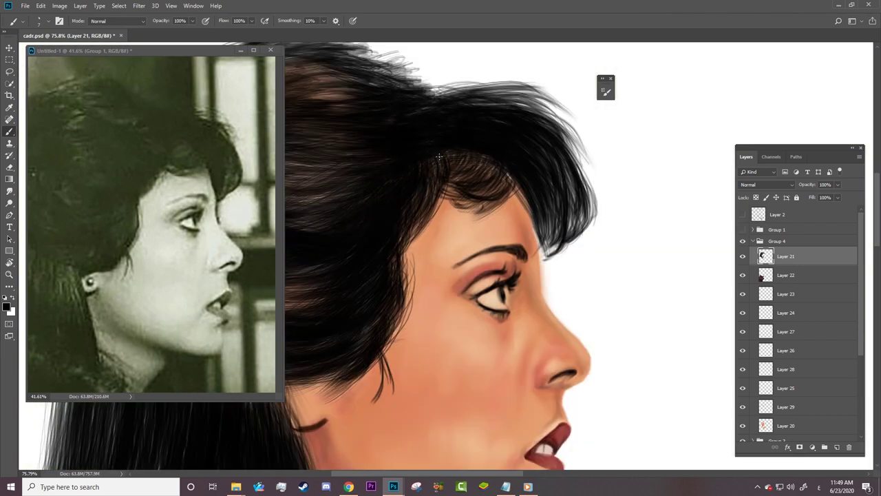
key(z)
drag(407, 292, 440, 289)
click(742, 229)
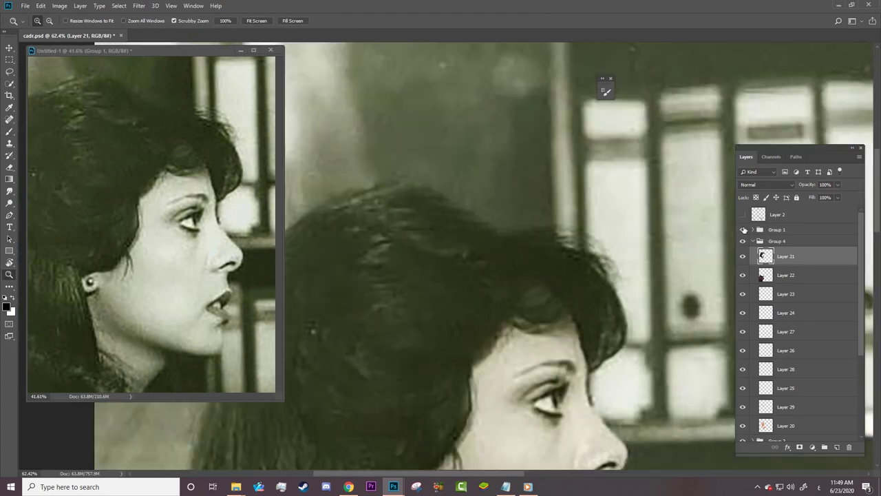
click(743, 257)
click(837, 447)
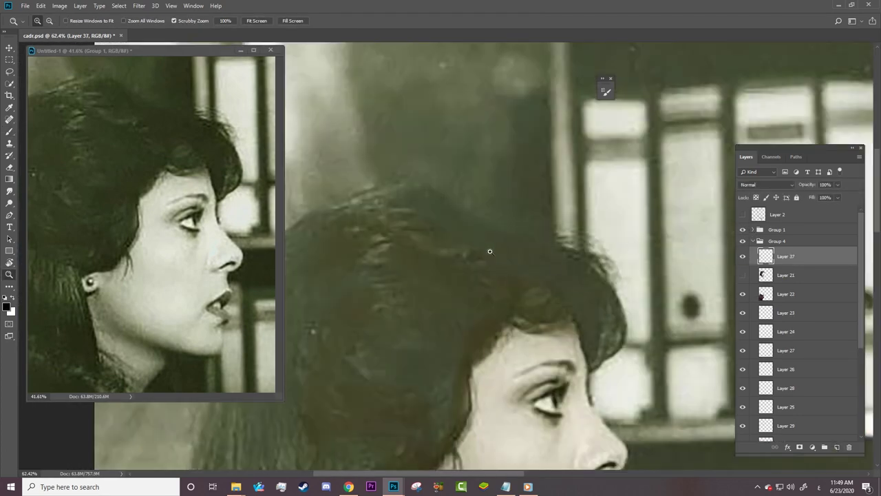
key(b)
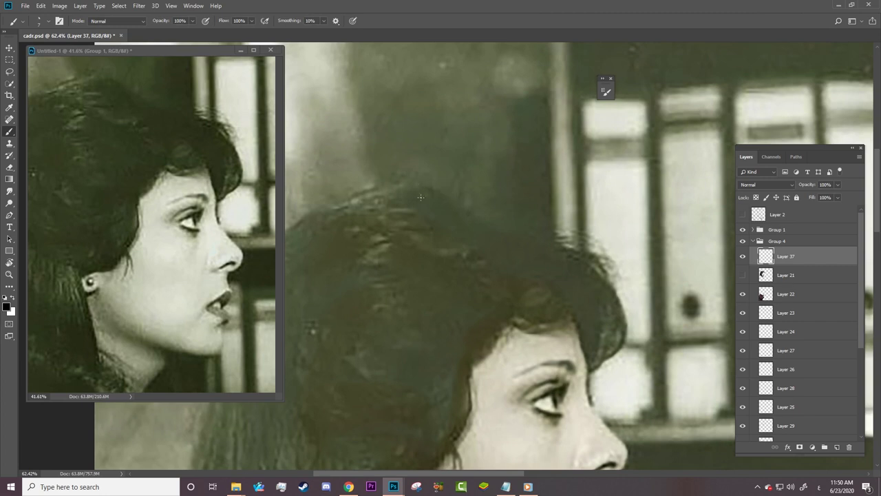
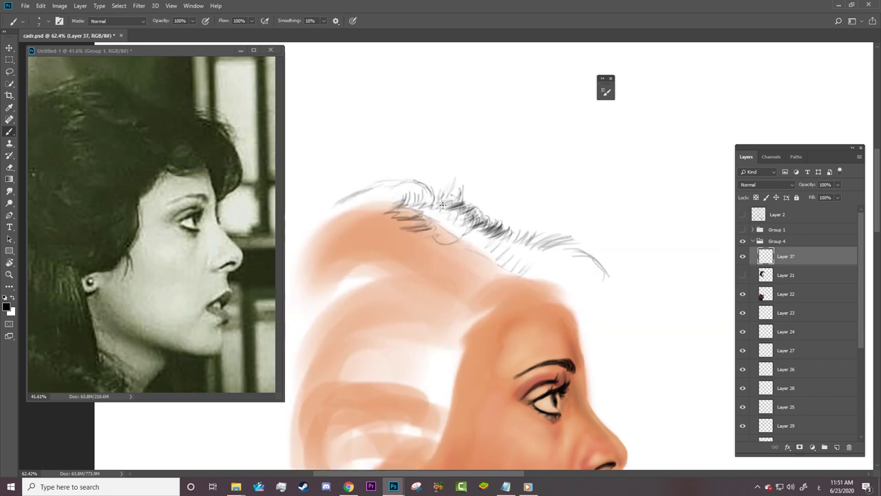
Step: Paint dark hair strands along the woman's hairline and lower-left hair edge
mouse_move(448, 208)
mouse_down()
mouse_move(427, 187)
mouse_move(395, 185)
mouse_move(403, 192)
mouse_up()
drag(468, 224, 446, 205)
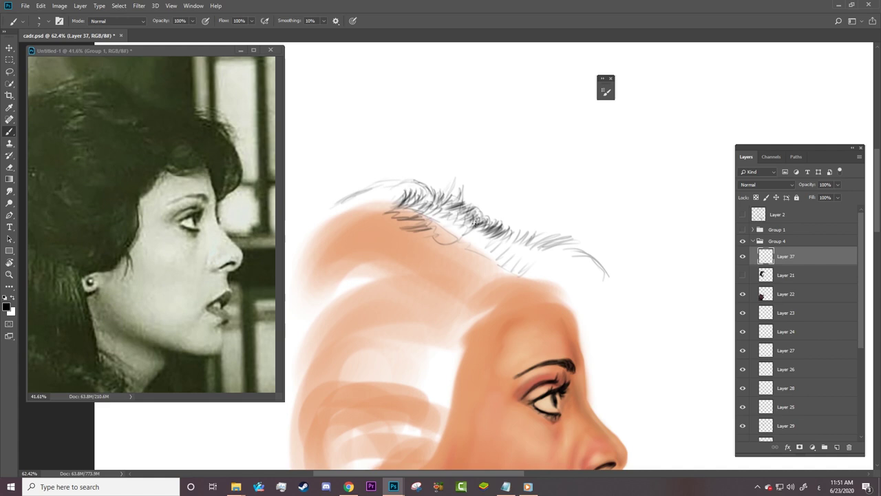
drag(527, 247, 484, 236)
drag(431, 197, 416, 187)
drag(456, 230, 387, 210)
drag(465, 240, 431, 220)
Step: Make Layer 21 visible to darken the hair, adjust its opacity, and hide the reference photo
key(ctrl+comma)
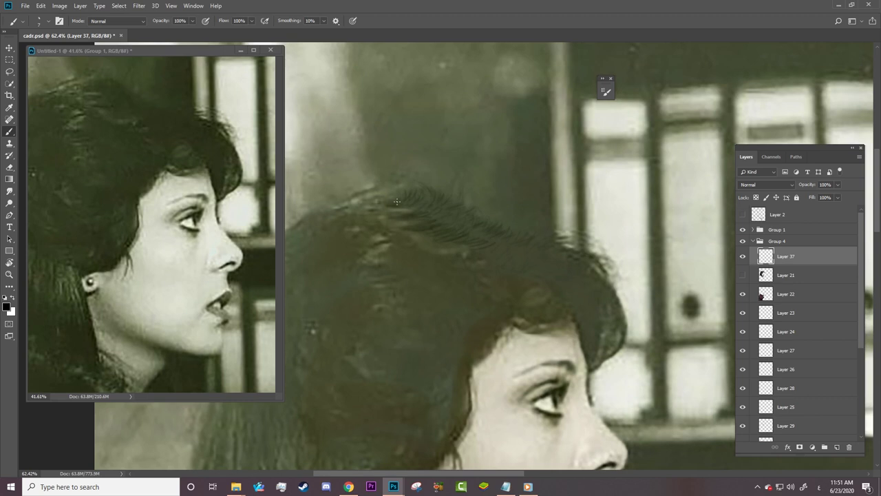
click(742, 274)
click(778, 275)
click(825, 184)
click(743, 229)
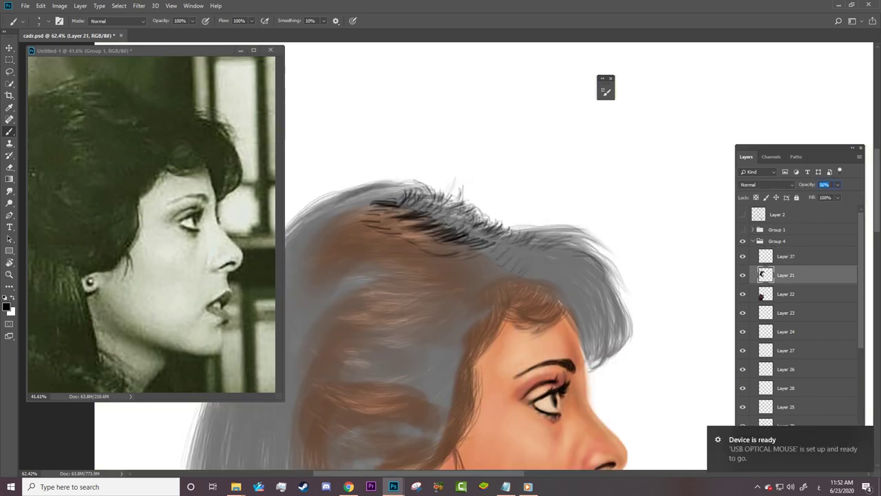
key(alt+bracketright)
Step: Add more dark strands near the hairline and top of the hair, then zoom out
drag(433, 262, 376, 236)
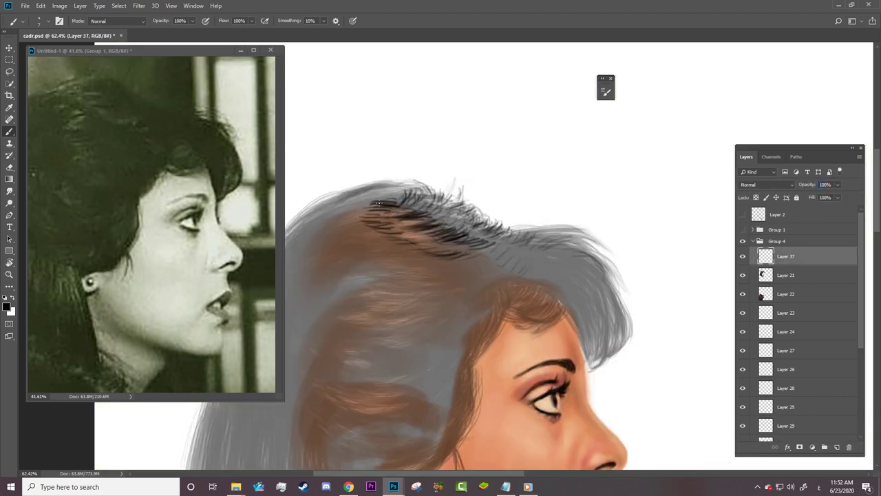
drag(412, 192, 371, 197)
drag(371, 233, 464, 250)
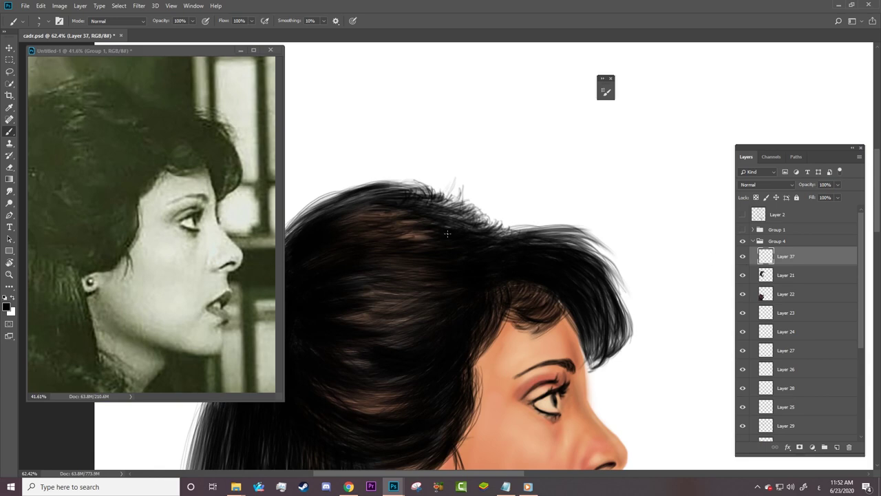
key(z)
drag(489, 252, 421, 251)
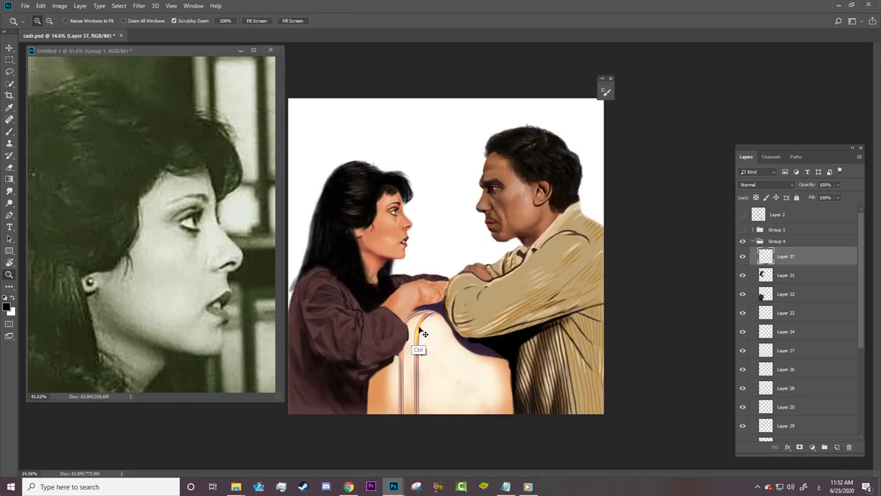
Step: Collapse Groups 4 and 5, show the sepia reference, and zoom in on the two faces
key(ctrl+s)
click(752, 241)
click(752, 264)
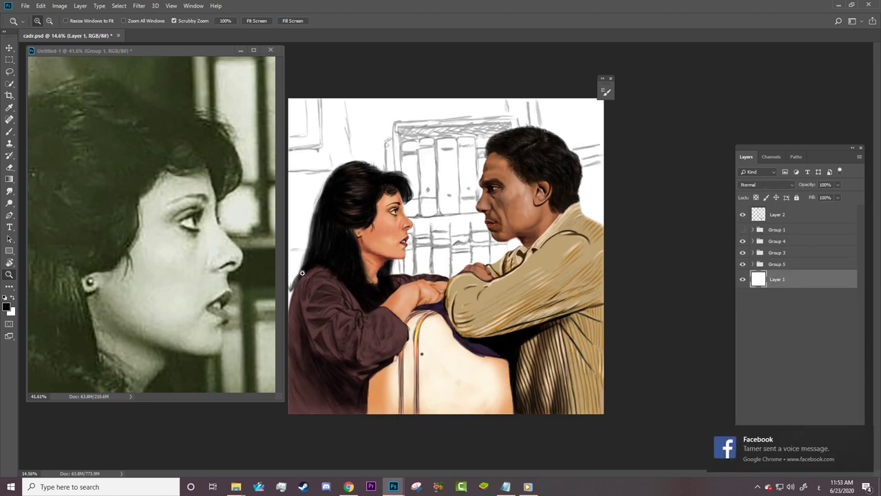
drag(192, 249, 450, 195)
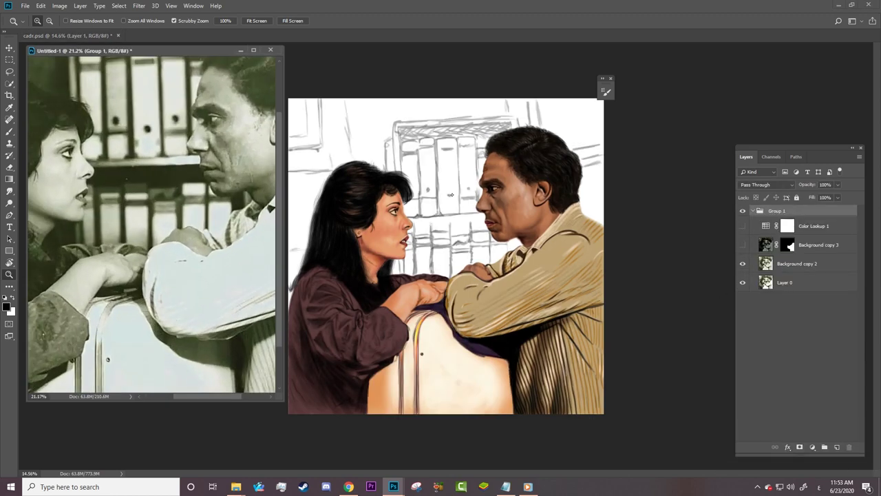
click(742, 244)
drag(446, 245, 513, 256)
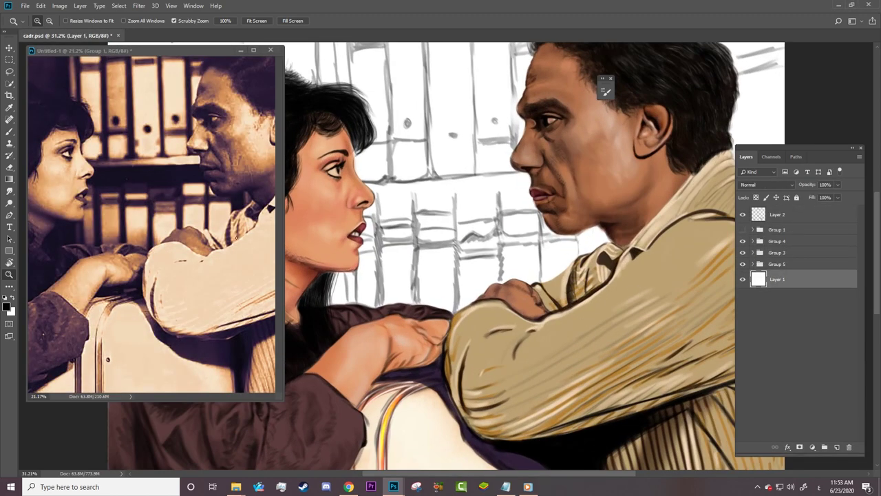
Step: Paint a black bar between the faces and darken under the woman's chin and man's jaw
key(b)
right_click(542, 156)
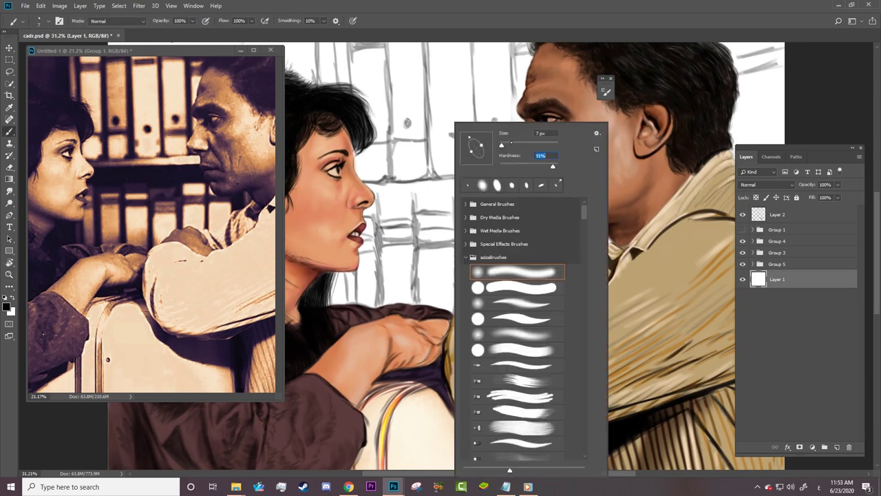
click(438, 201)
mouse_move(386, 228)
mouse_down()
mouse_move(472, 191)
mouse_move(386, 222)
mouse_move(341, 192)
mouse_move(499, 182)
mouse_move(406, 180)
mouse_up()
mouse_move(537, 189)
mouse_down()
mouse_move(364, 206)
mouse_move(455, 220)
mouse_up()
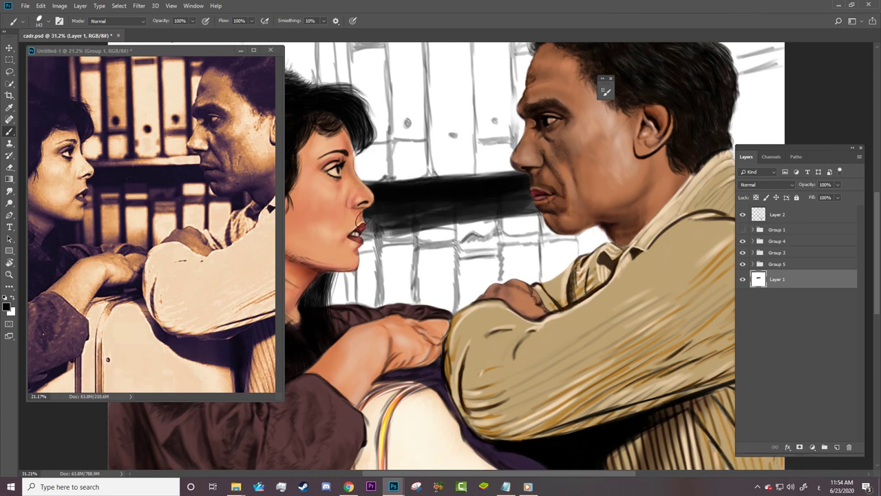
mouse_move(351, 272)
mouse_down()
mouse_move(324, 324)
mouse_move(355, 255)
mouse_up()
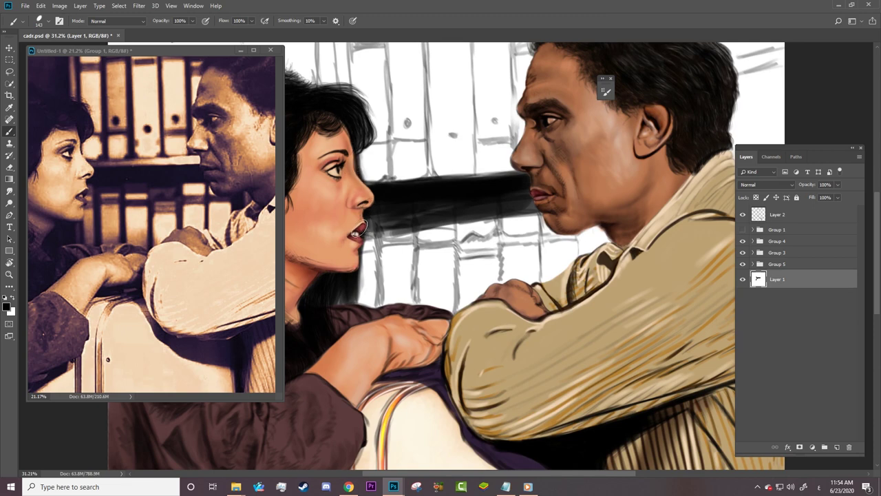
mouse_move(365, 217)
mouse_down()
mouse_move(450, 215)
mouse_move(530, 196)
mouse_move(602, 238)
mouse_up()
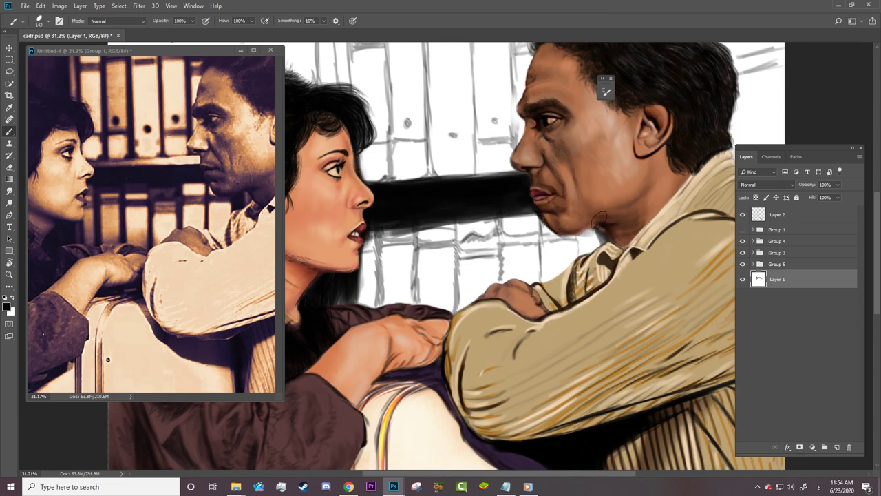
mouse_move(596, 203)
mouse_down()
mouse_move(588, 254)
mouse_move(430, 193)
mouse_up()
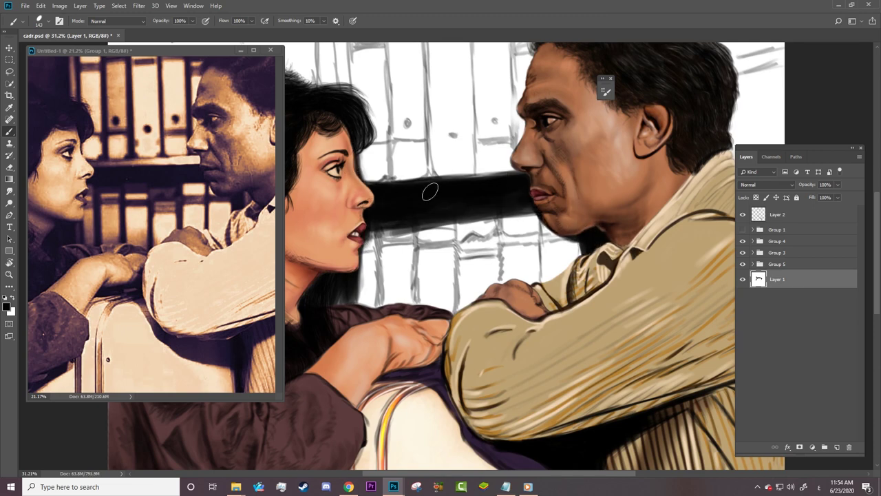
mouse_move(318, 296)
mouse_down()
mouse_move(361, 296)
mouse_move(338, 274)
mouse_up()
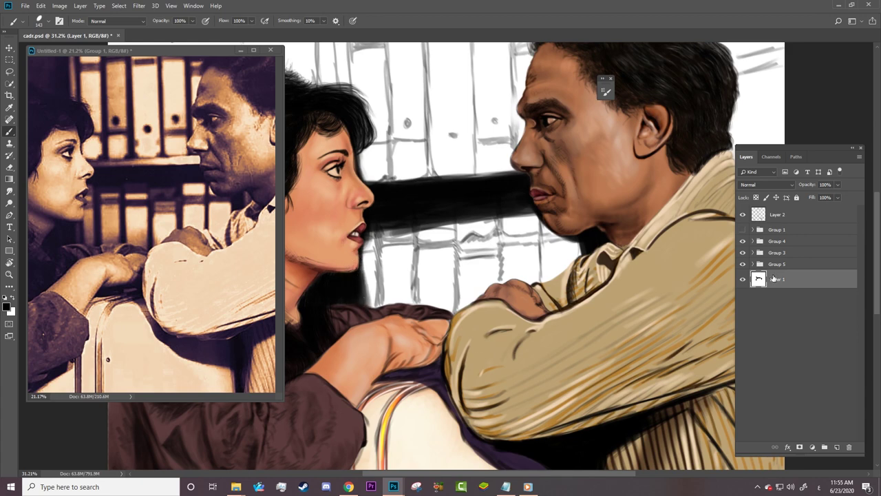
Step: Outline the bookshelf's top, left and right edges in thick black, checking against the reference
scroll(441, 241, up, 5)
click(138, 50)
scroll(151, 227, up, 3)
click(356, 126)
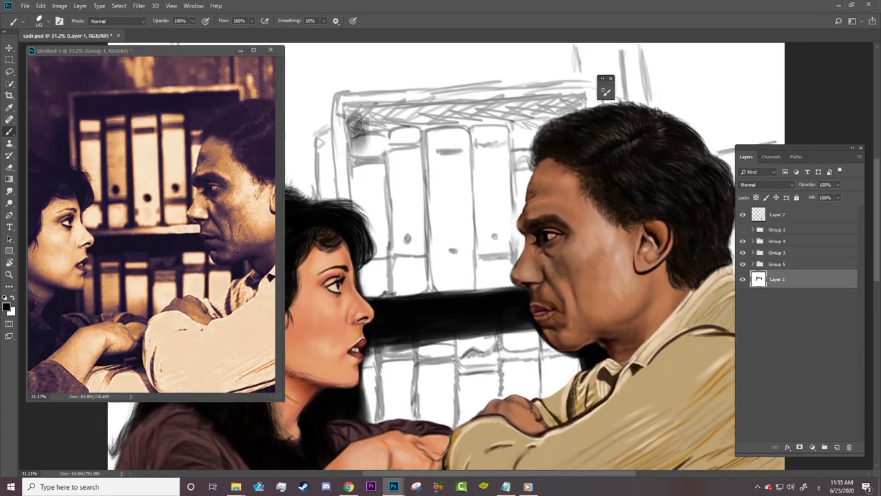
drag(355, 126, 508, 103)
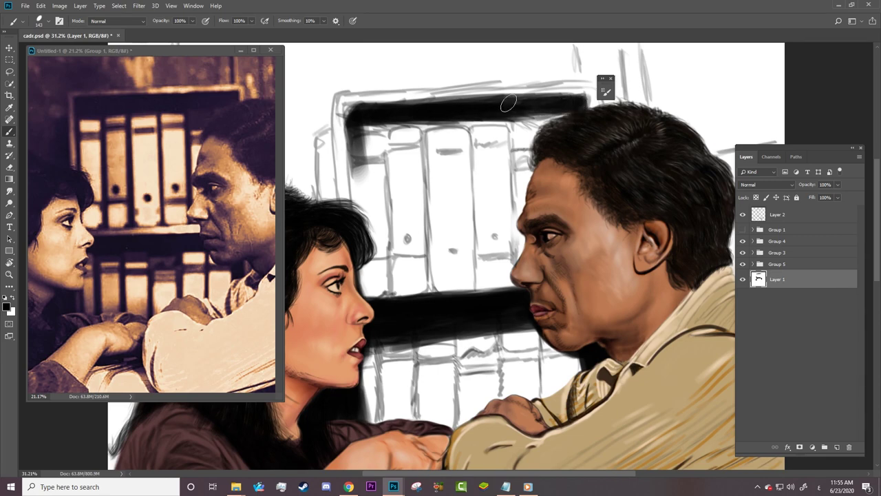
drag(508, 104, 531, 294)
drag(361, 127, 364, 289)
right_click(347, 118)
key(Return)
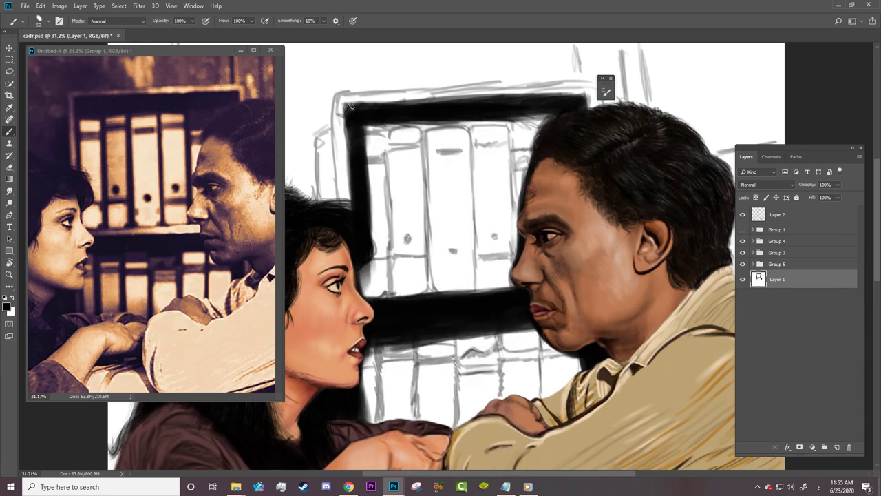
drag(349, 114, 585, 100)
click(742, 214)
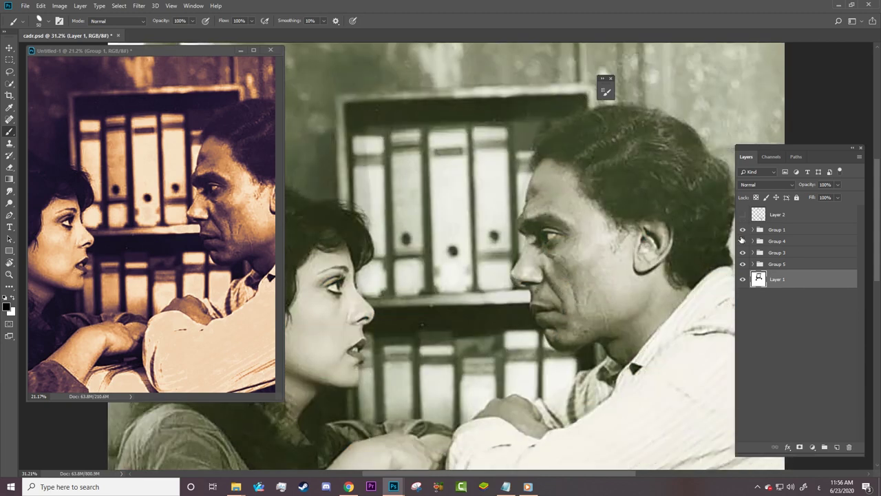
click(741, 229)
Step: Add Layer 38, fill Layer 1 with white, and select Layer 38 for painting
click(836, 446)
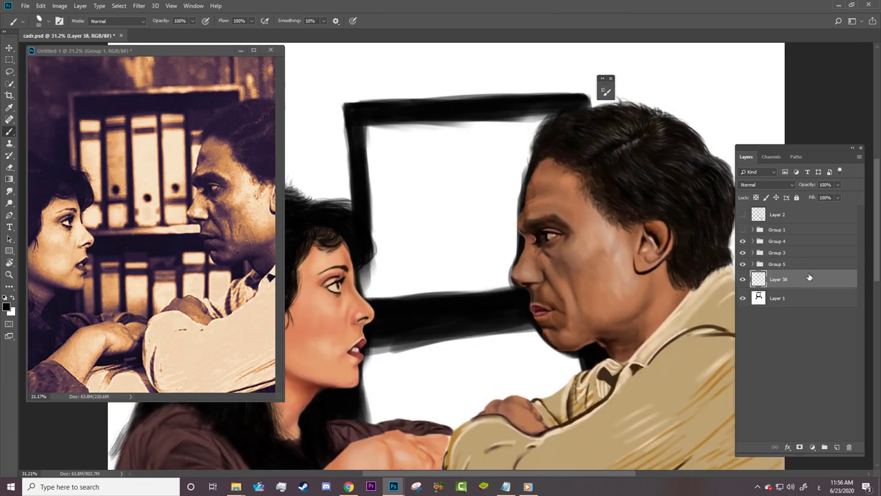
click(777, 297)
click(41, 5)
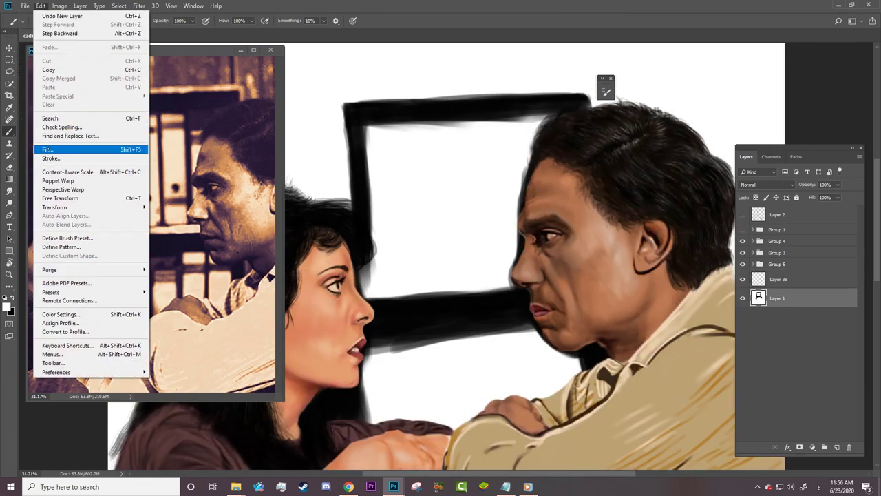
click(68, 148)
key(Return)
click(750, 279)
Step: Paint a dark stroke along the bookshelf top and darken the lower shelf with a 143 brush
mouse_move(878, 276)
mouse_down()
mouse_move(878, 323)
mouse_move(877, 281)
mouse_up()
click(742, 230)
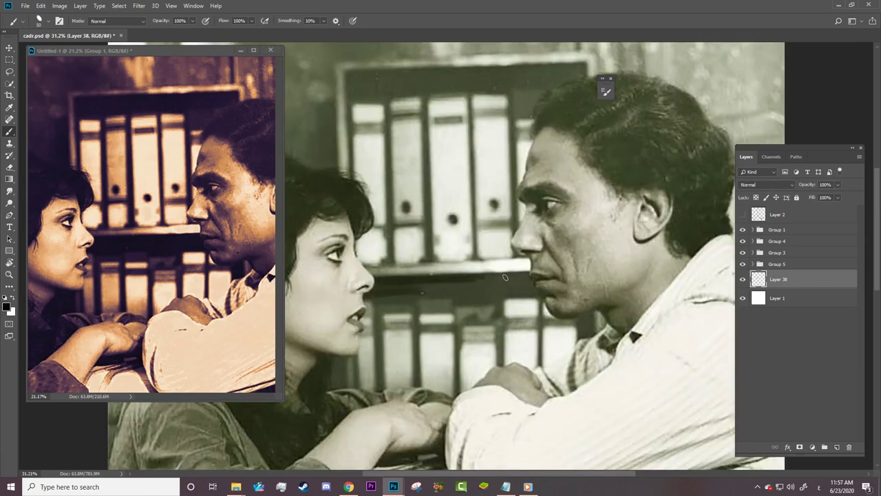
right_click(537, 275)
key(Escape)
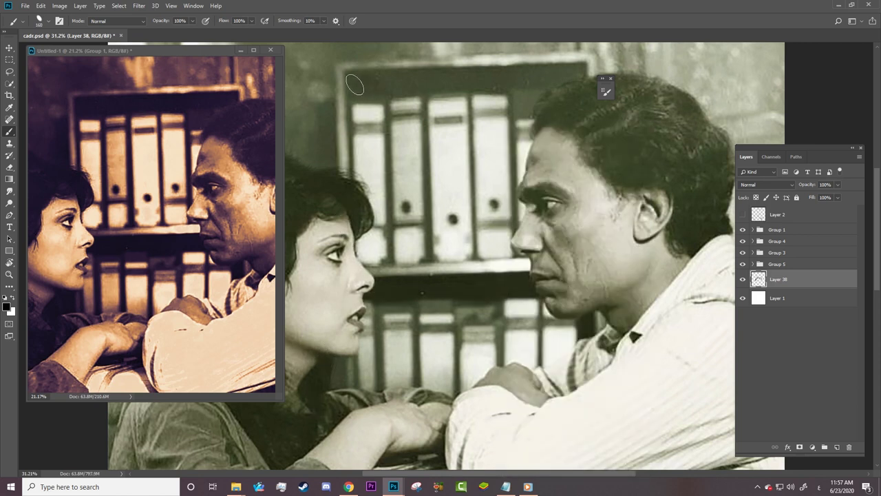
mouse_move(355, 84)
mouse_down()
mouse_move(564, 75)
mouse_move(515, 102)
mouse_move(481, 82)
mouse_move(350, 79)
mouse_move(360, 138)
mouse_move(355, 97)
mouse_up()
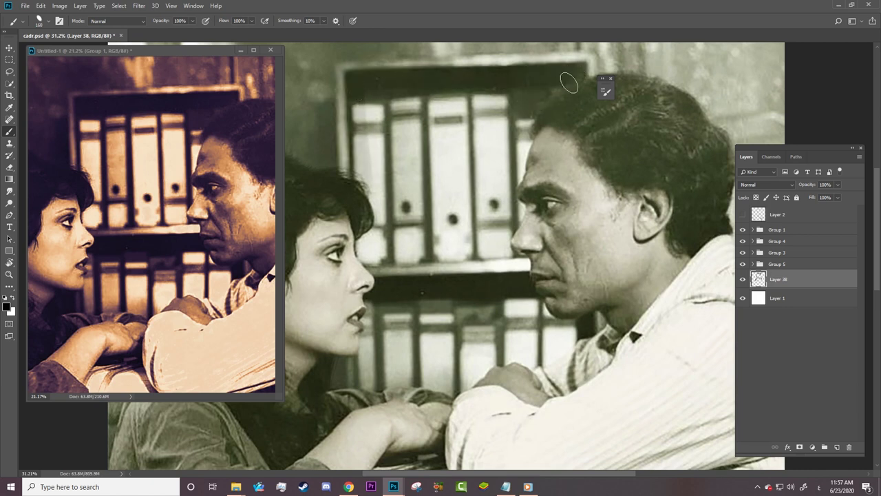
right_click(531, 111)
key(Return)
mouse_move(571, 134)
mouse_down()
mouse_move(554, 134)
mouse_move(568, 112)
mouse_up()
right_click(548, 72)
key(Return)
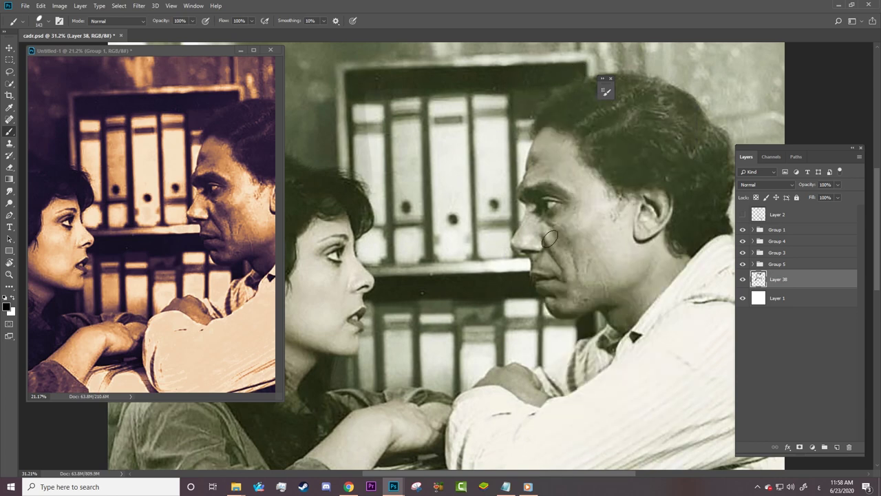
mouse_move(505, 301)
mouse_down()
mouse_move(499, 364)
mouse_move(541, 303)
mouse_move(419, 310)
mouse_move(383, 386)
mouse_up()
Step: Paint dark vertical gaps between the left and right binders
drag(385, 88, 389, 262)
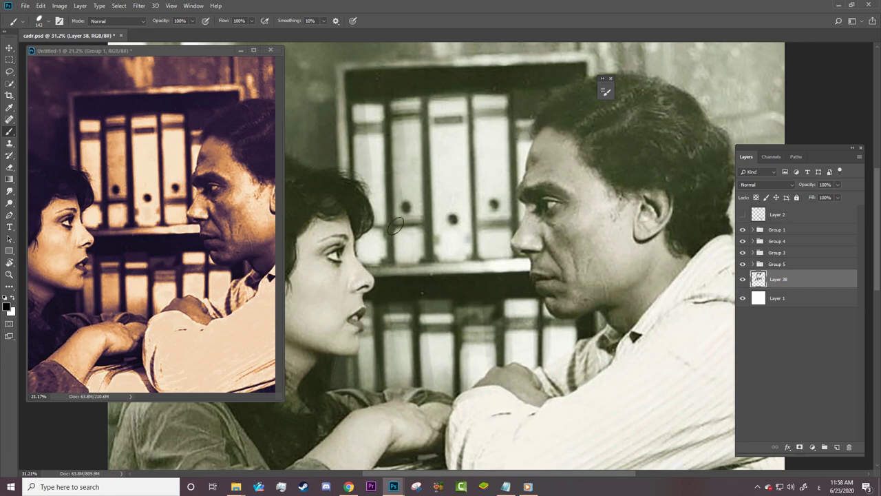
drag(424, 96, 430, 246)
right_click(411, 130)
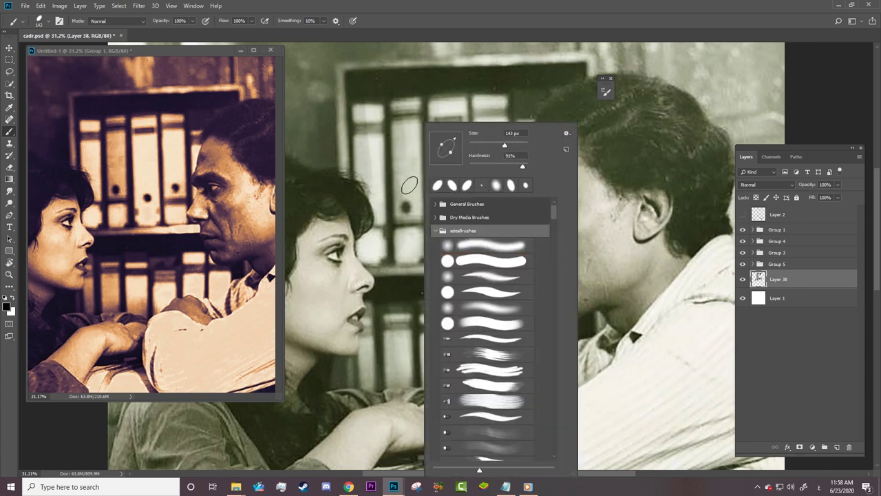
key(Escape)
drag(466, 97, 475, 258)
drag(520, 118, 511, 236)
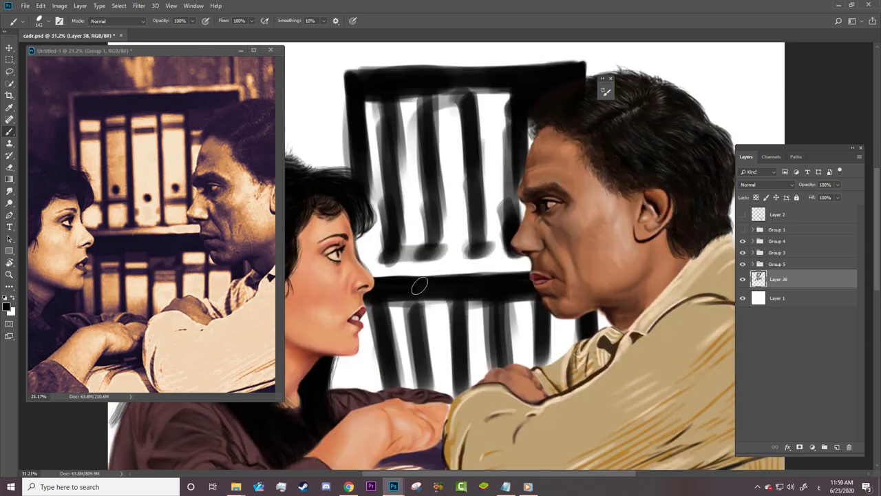
key(z)
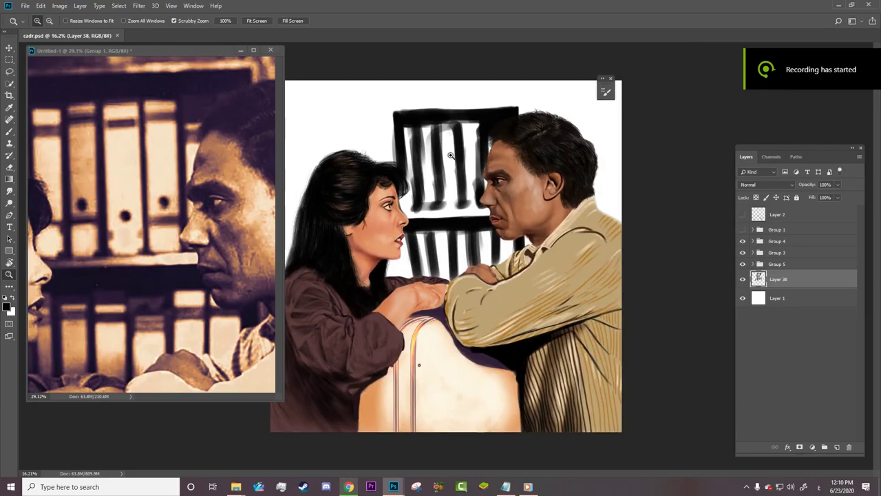
Step: Zoom in on the shelf bars, pick a brush preset, and select Layer 39
click(450, 156)
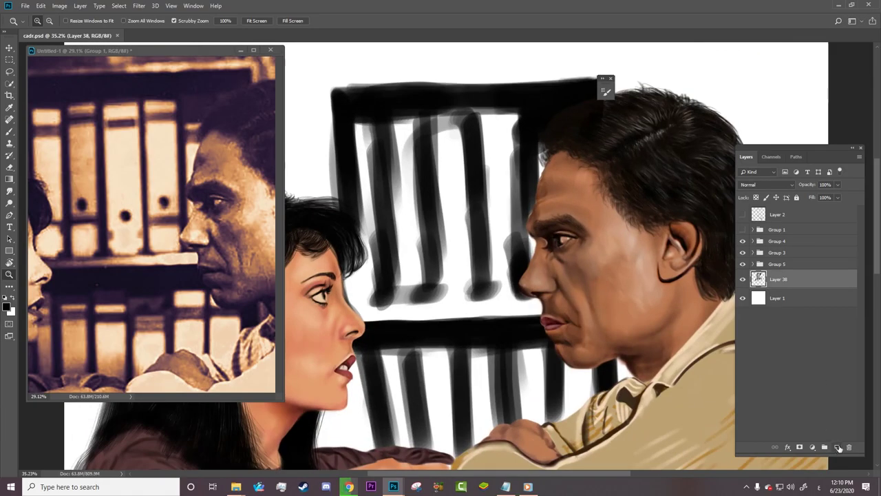
alt+click(107, 148)
key(b)
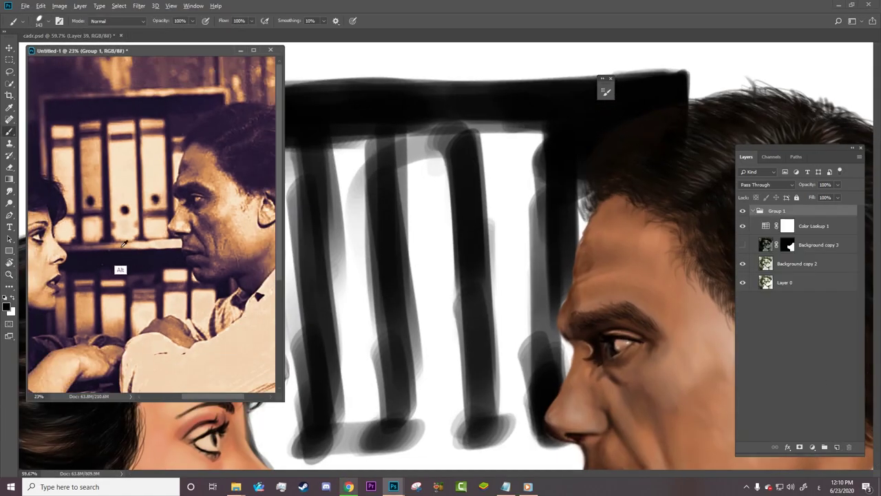
click(489, 225)
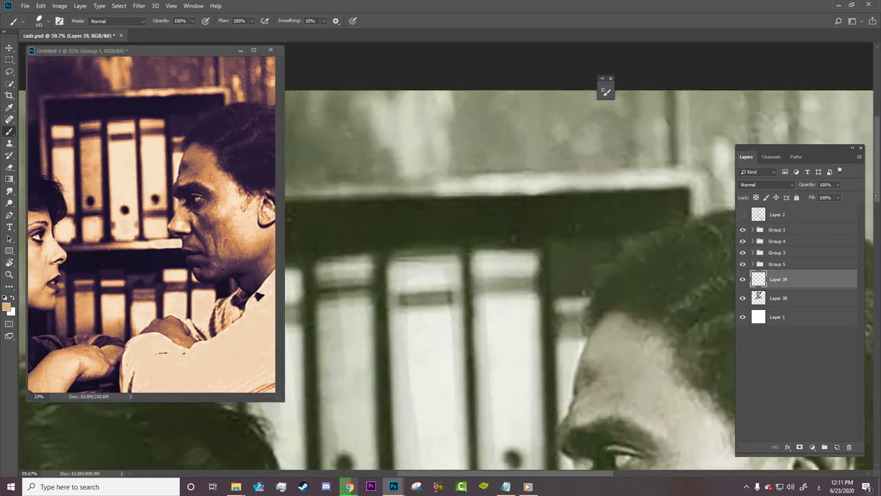
right_click(568, 122)
click(528, 184)
click(790, 230)
click(784, 279)
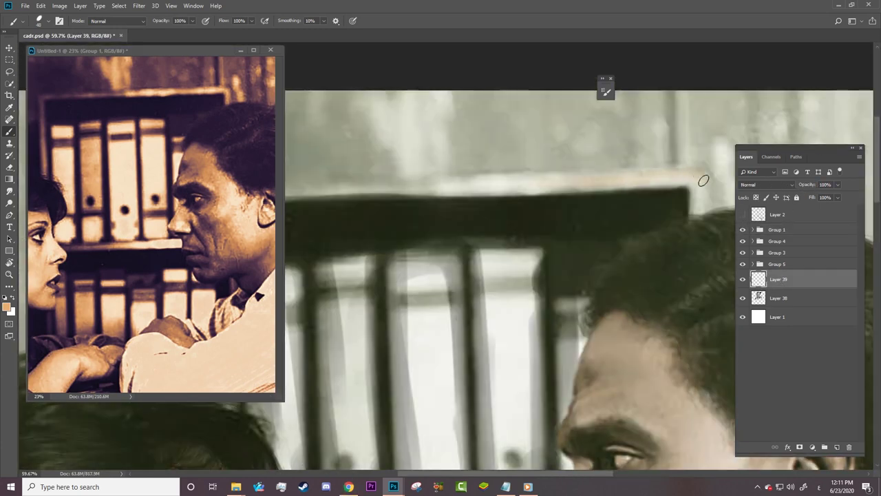
Step: Paint a peach band along the frame's top edge and down its left edge, undoing the lower extension
drag(678, 171, 700, 205)
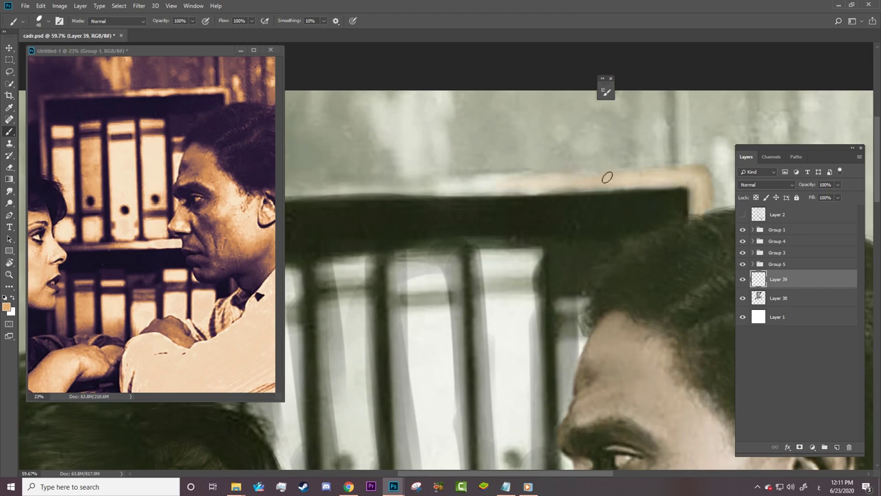
mouse_move(688, 170)
mouse_down()
mouse_move(423, 187)
mouse_move(520, 183)
mouse_up()
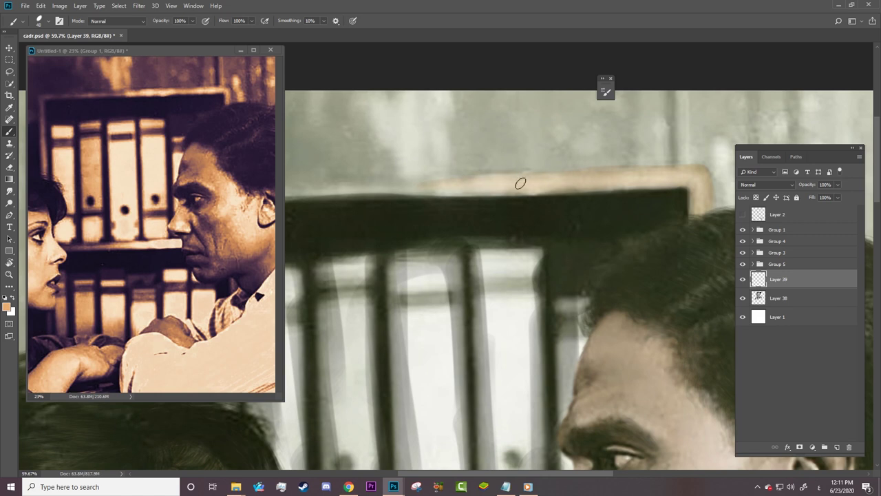
scroll(418, 194, left, 3)
key(ctrl+comma)
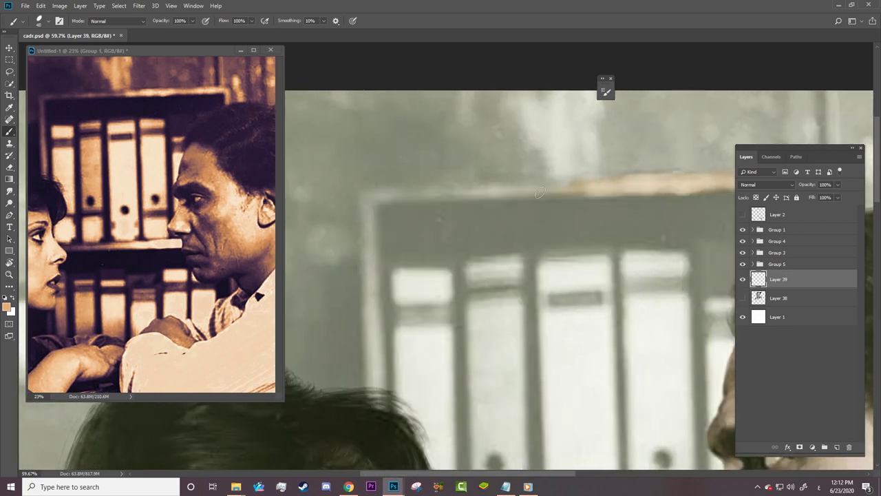
mouse_move(631, 179)
mouse_down()
mouse_move(420, 191)
mouse_move(427, 189)
mouse_up()
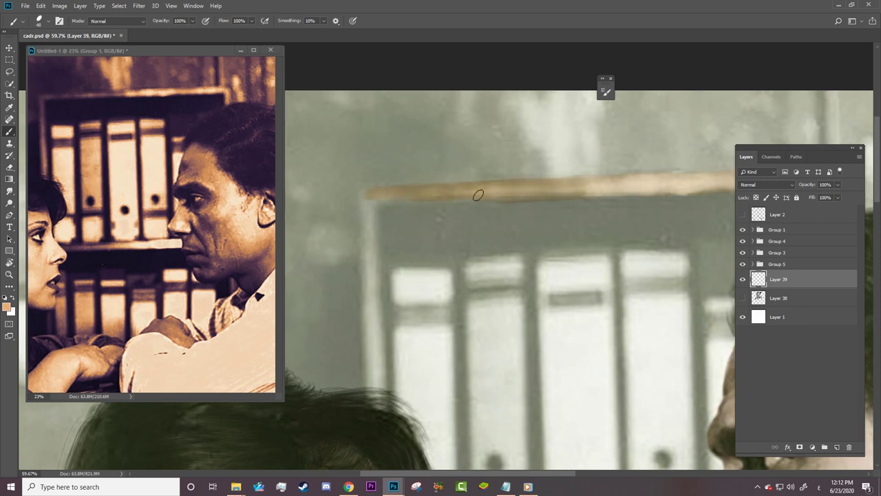
drag(375, 200, 374, 305)
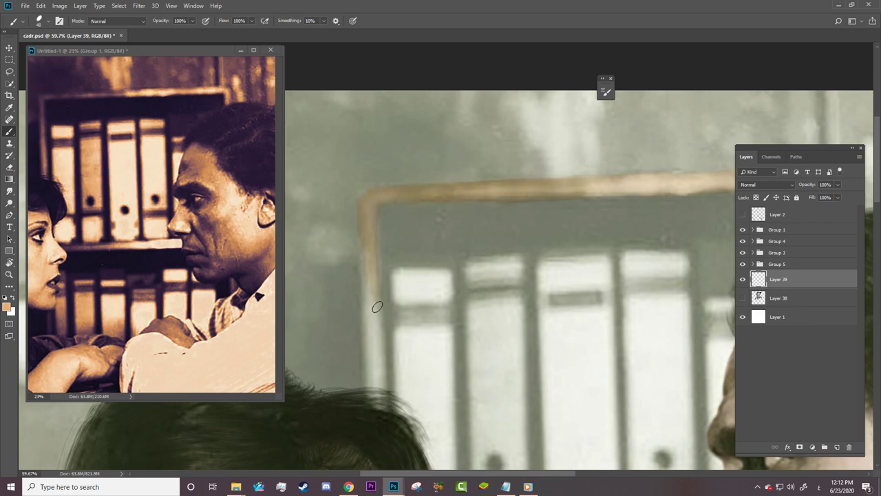
right_click(374, 304)
key(Escape)
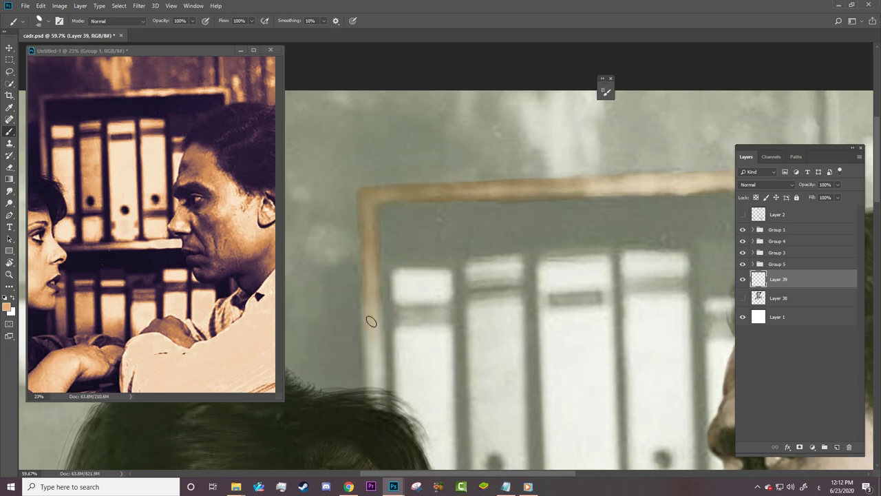
drag(369, 319, 372, 385)
key(ctrl+z)
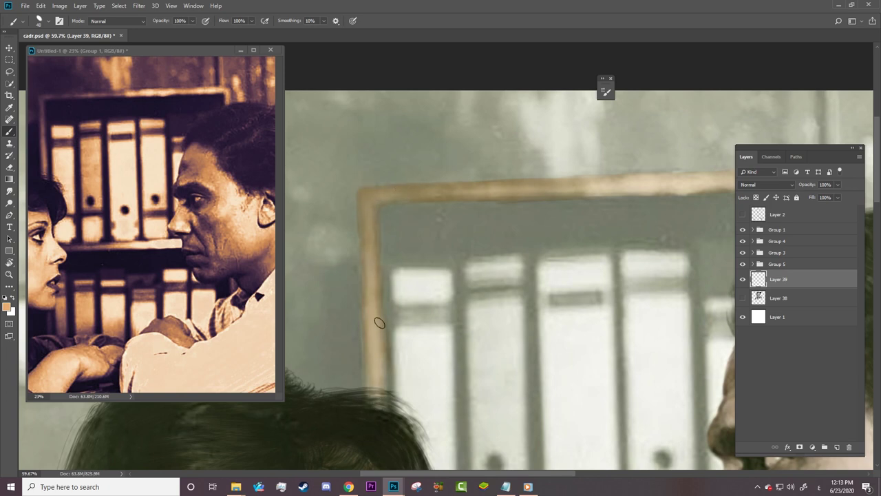
Step: Paint warm strokes along the shelf edge, hiding the Group 1 reference and showing Layer 38
drag(588, 284, 450, 236)
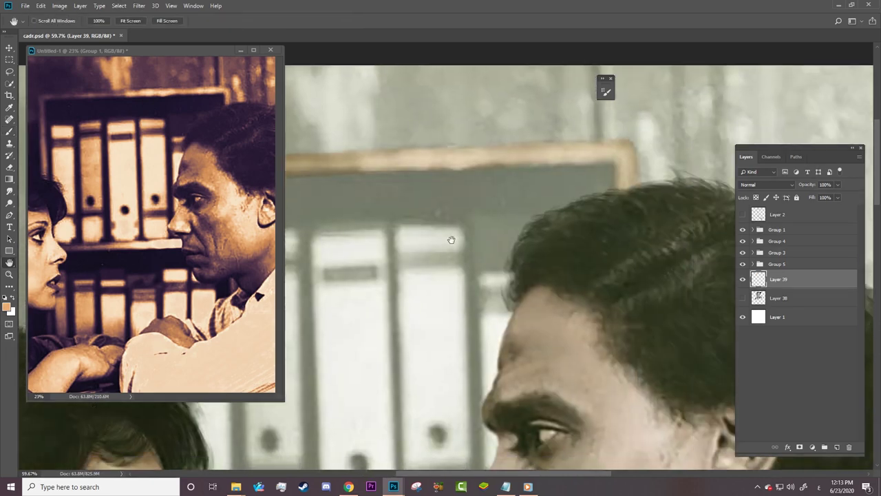
right_click(534, 230)
key(Escape)
scroll(434, 141, down, 5)
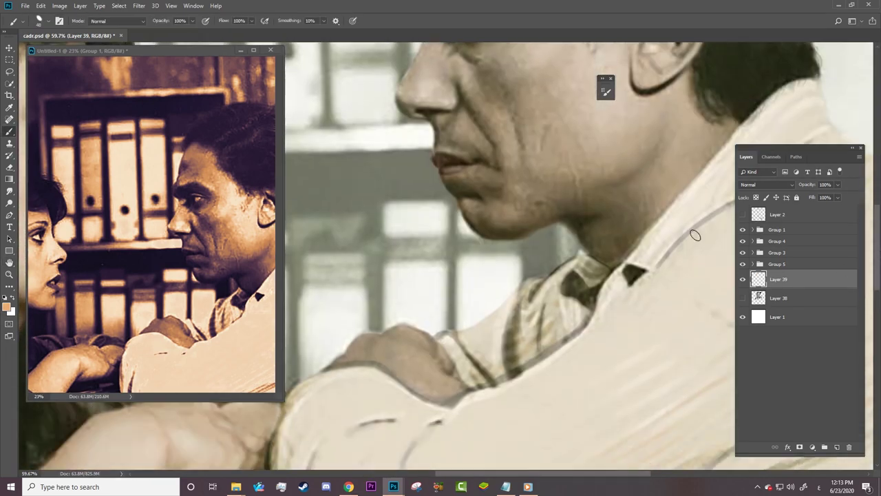
drag(434, 141, 301, 135)
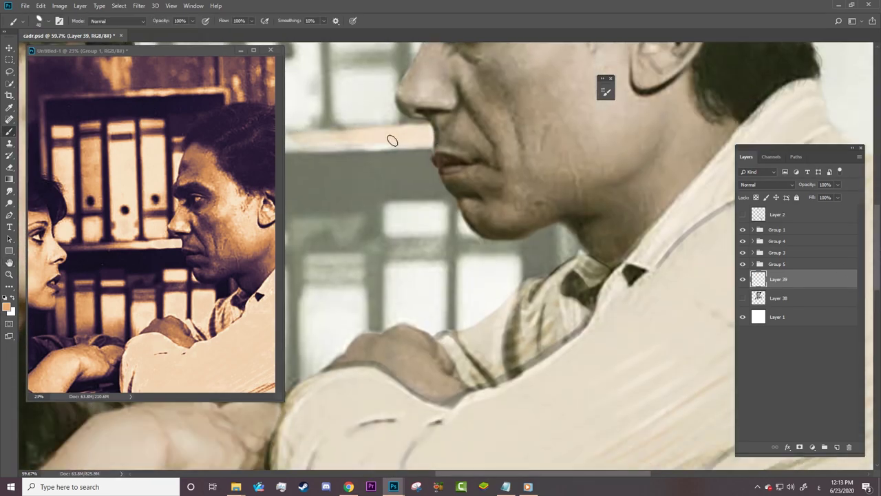
scroll(335, 161, left, 5)
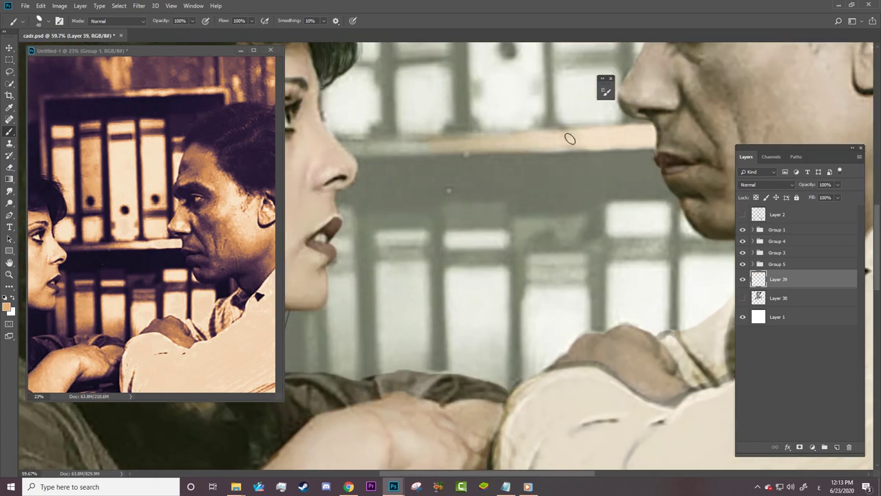
mouse_move(438, 142)
mouse_down()
mouse_move(345, 148)
mouse_move(556, 134)
mouse_up()
click(742, 229)
click(741, 297)
mouse_move(438, 142)
mouse_down()
mouse_move(340, 156)
mouse_move(534, 147)
mouse_up()
Step: Brighten the peach area beside the black block and pan to the frame's top-left corner
scroll(395, 149, down, 3)
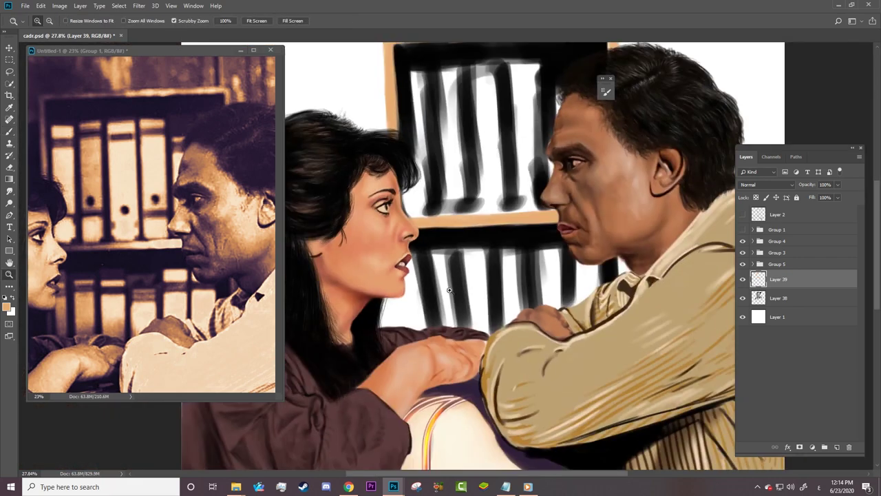
scroll(413, 150, down, 2)
scroll(482, 151, up, 5)
scroll(482, 151, up, 2)
drag(481, 152, 481, 186)
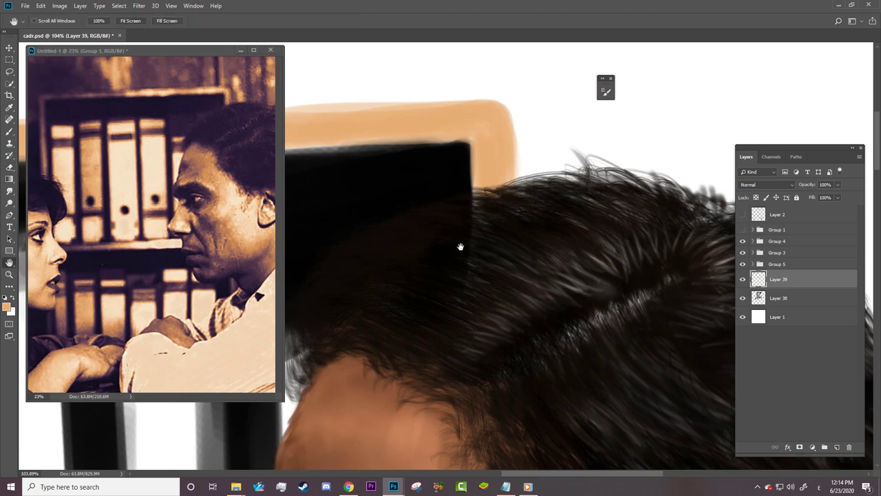
drag(465, 134, 698, 194)
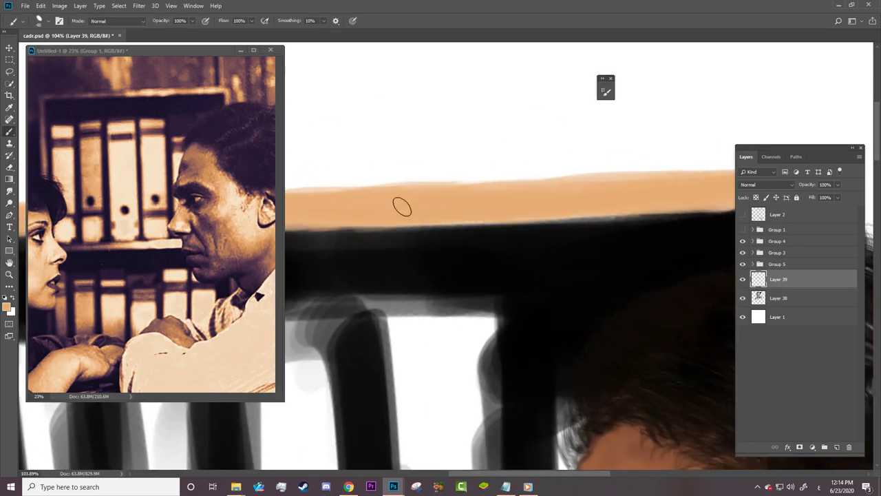
drag(402, 205, 642, 213)
drag(449, 216, 523, 238)
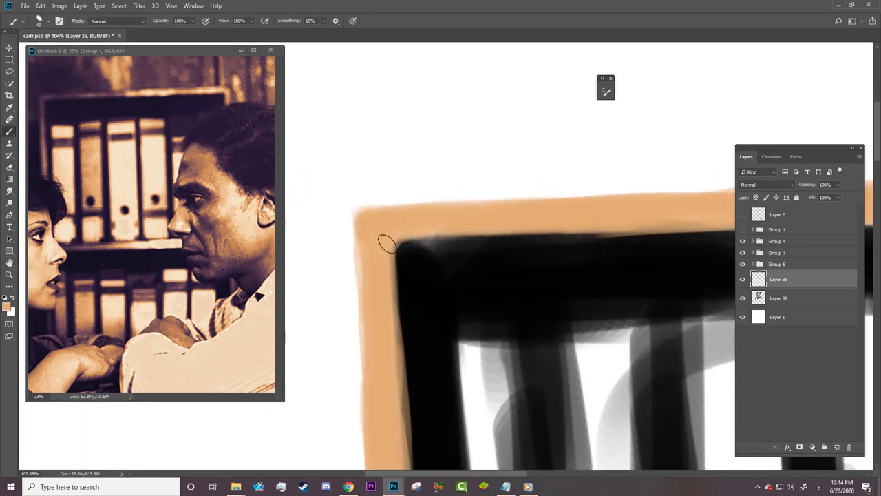
Step: Erase stray light strokes from the black top rail and repaint it solid black
key(e)
drag(436, 246, 673, 240)
drag(405, 302, 420, 436)
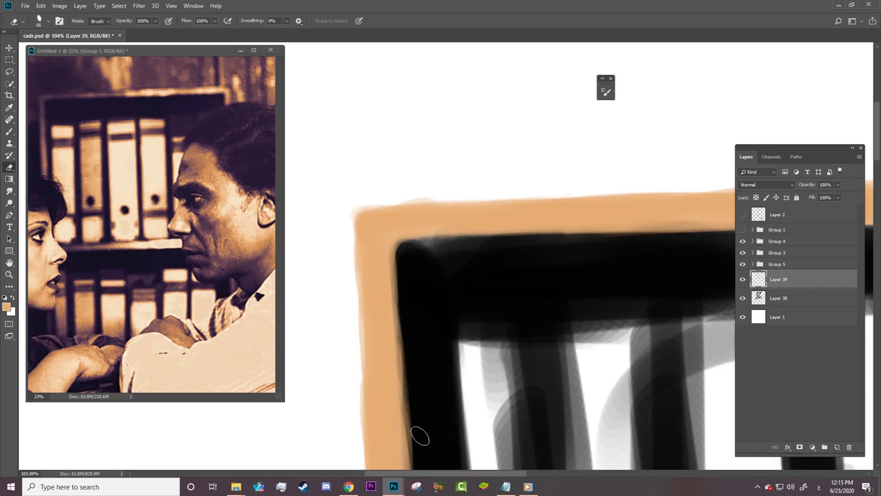
drag(477, 319, 375, 240)
key(b)
mouse_move(318, 183)
mouse_down()
mouse_move(346, 216)
mouse_move(435, 185)
mouse_move(662, 157)
mouse_up()
scroll(663, 158, down, 3)
right_click(496, 124)
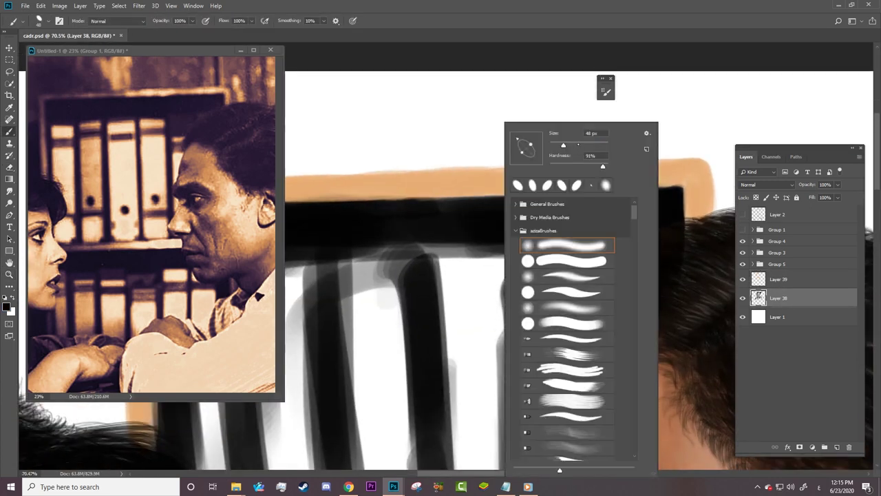
drag(420, 200, 636, 196)
Step: Zoom in on the face and rail, zoom back out, and switch to Layer 39
key(z)
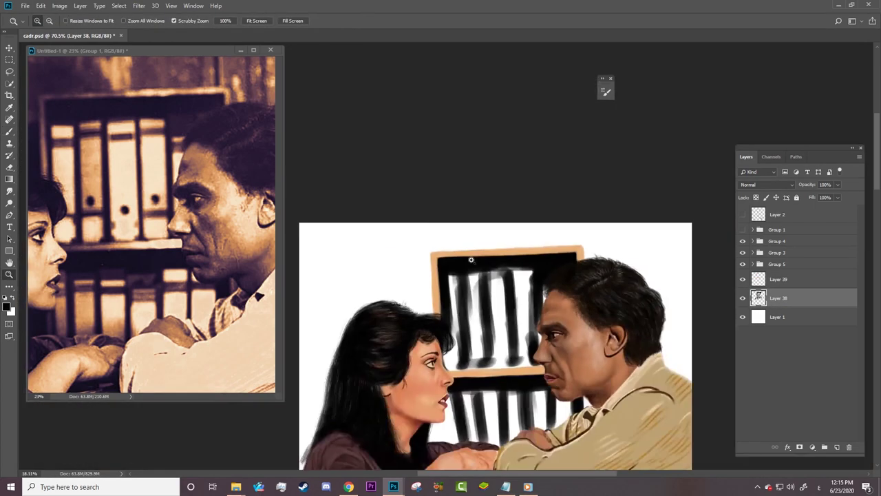
drag(647, 236, 470, 244)
drag(499, 277, 440, 278)
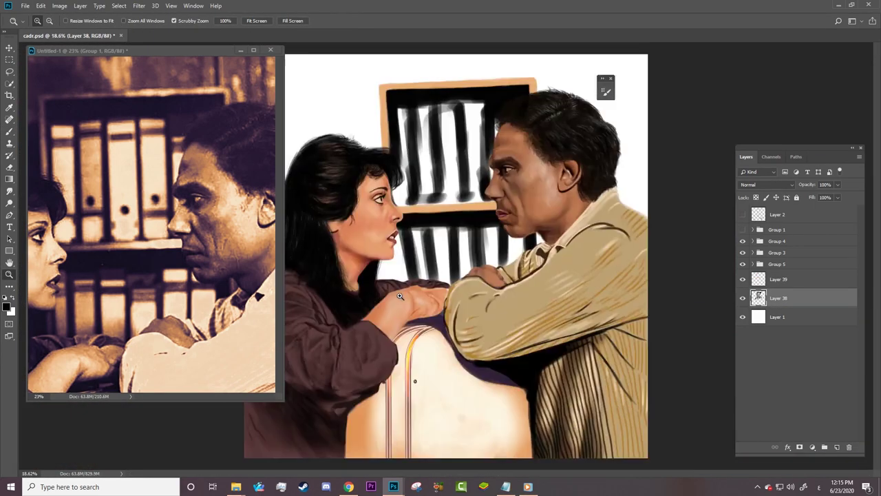
key(alt+bracketright)
drag(413, 98, 431, 98)
Step: Dodge the frame's orange top border to brighten it across its length
key(o)
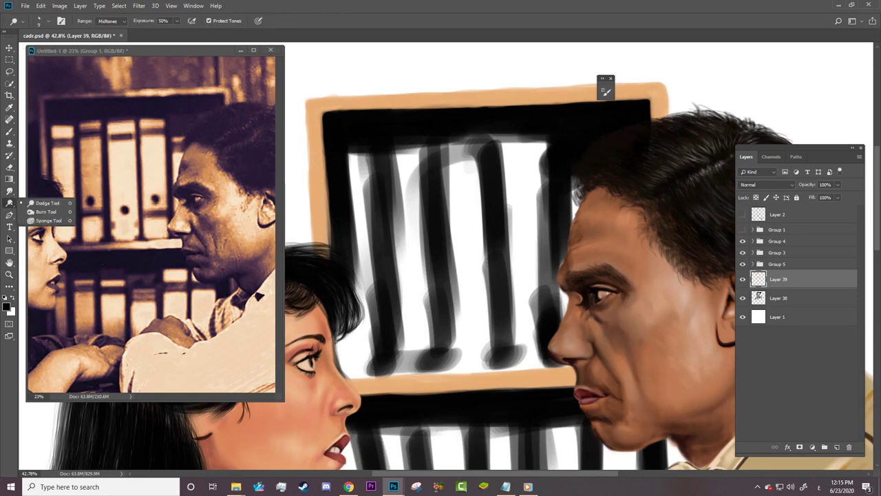
right_click(431, 102)
key(Escape)
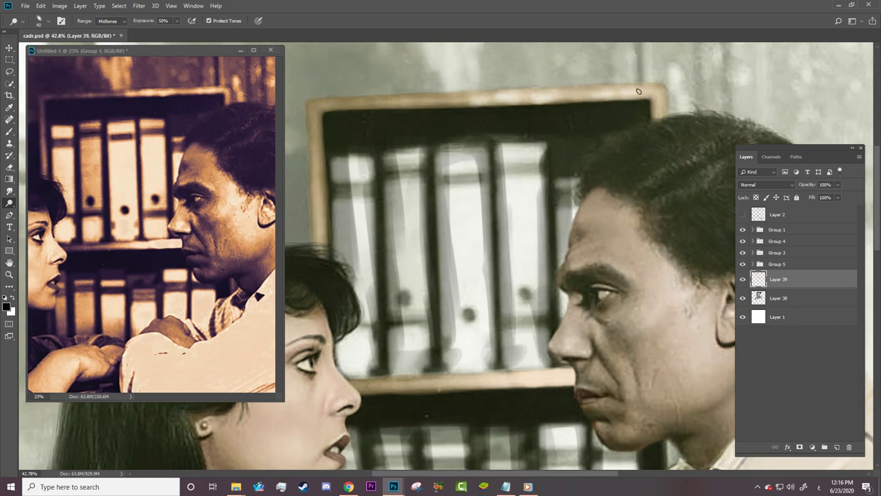
right_click(532, 387)
key(Escape)
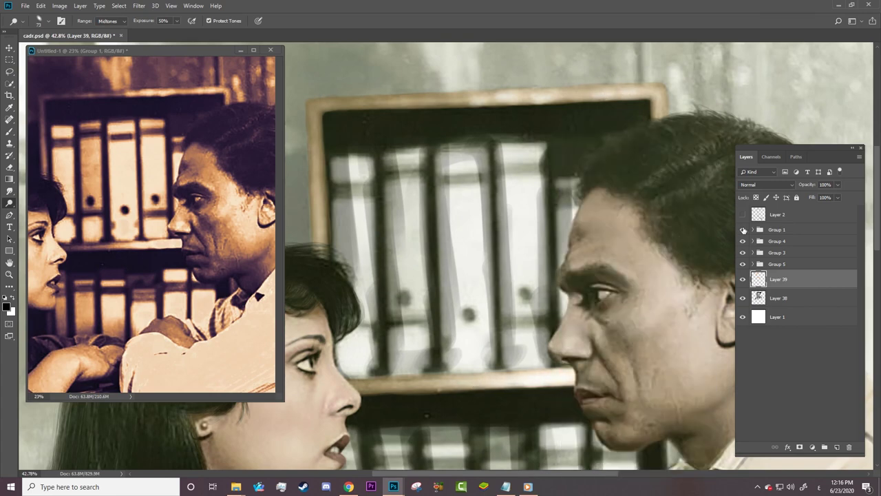
click(742, 229)
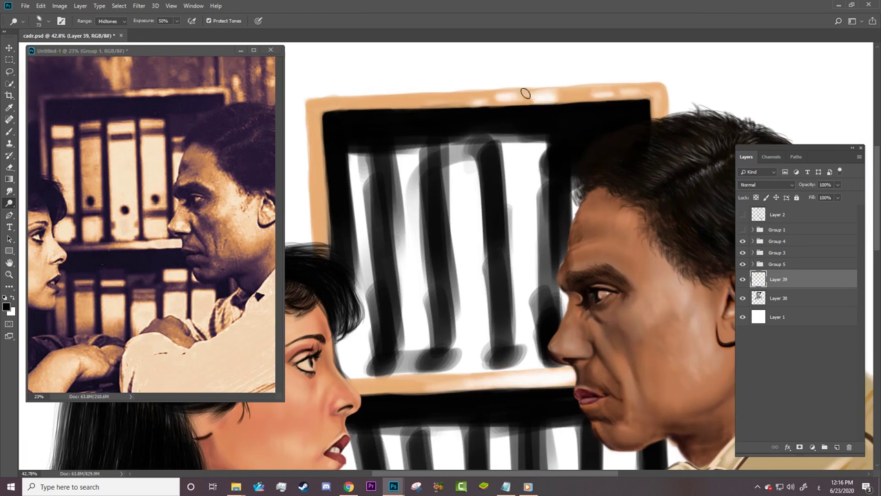
drag(526, 93, 482, 96)
drag(607, 89, 640, 90)
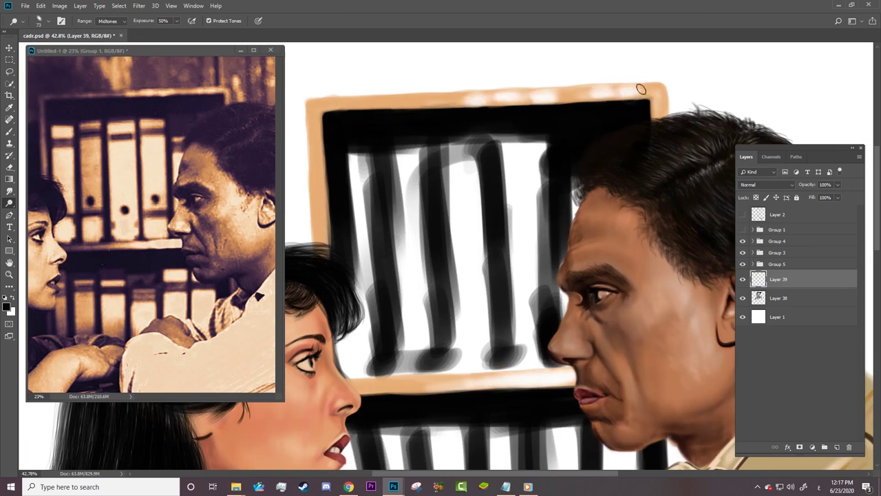
Step: Switch to the Burn tool and darken the frame's left orange border
click(42, 211)
right_click(346, 104)
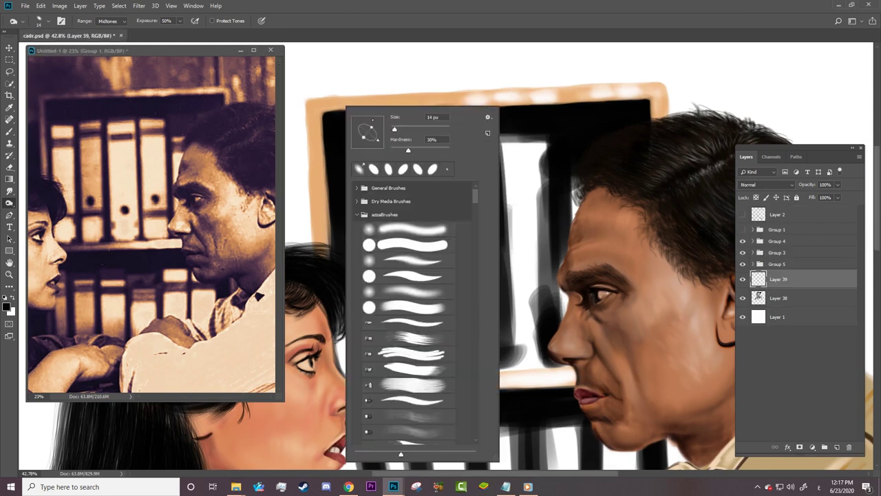
key(Escape)
right_click(344, 104)
key(Escape)
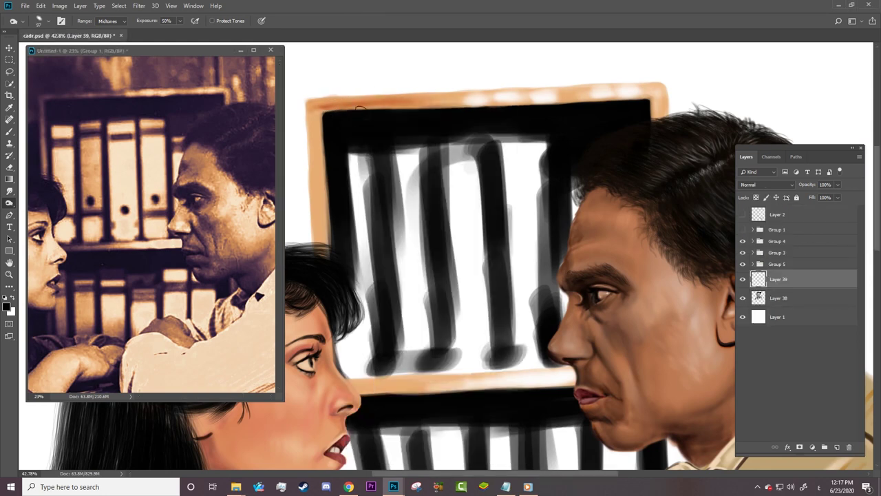
key(alt+shift+s)
drag(317, 119, 318, 248)
Step: Set the Burn range to Highlights and darken the left, top and bottom borders
click(110, 20)
click(106, 39)
drag(316, 198, 317, 104)
mouse_move(310, 165)
mouse_down()
mouse_move(301, 99)
mouse_move(448, 108)
mouse_move(379, 92)
mouse_move(313, 102)
mouse_move(550, 107)
mouse_move(461, 92)
mouse_move(592, 78)
mouse_up()
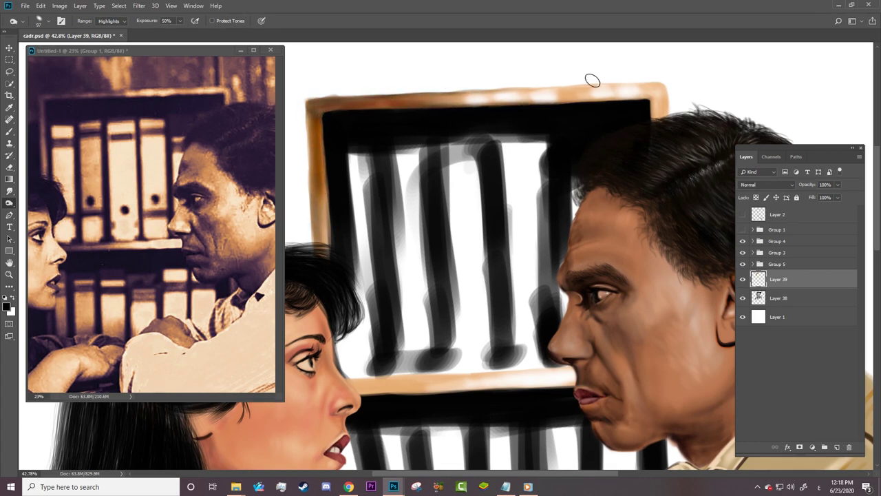
mouse_move(350, 196)
mouse_down()
mouse_move(330, 236)
mouse_move(309, 190)
mouse_move(300, 118)
mouse_up()
mouse_move(354, 384)
mouse_down()
mouse_move(472, 390)
mouse_move(399, 398)
mouse_move(460, 392)
mouse_move(490, 368)
mouse_move(421, 394)
mouse_up()
Step: Add a new empty Layer 40 above Layer 39 and save the document
key(z)
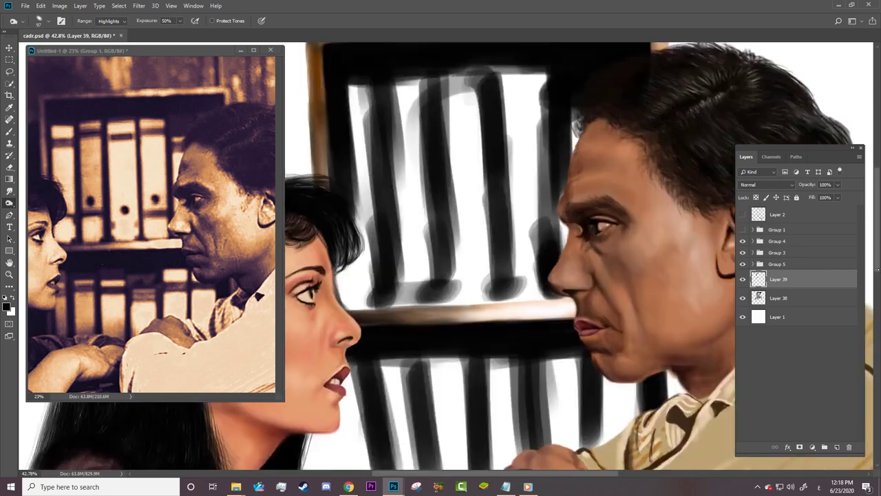
mouse_move(441, 298)
mouse_down()
mouse_move(454, 298)
mouse_move(426, 297)
mouse_move(451, 298)
mouse_up()
key(ctrl+shift+alt+n)
key(ctrl+s)
Step: Show the sketch lines, hide the black shelf strokes, and paint peach strokes on the first binder
key(b)
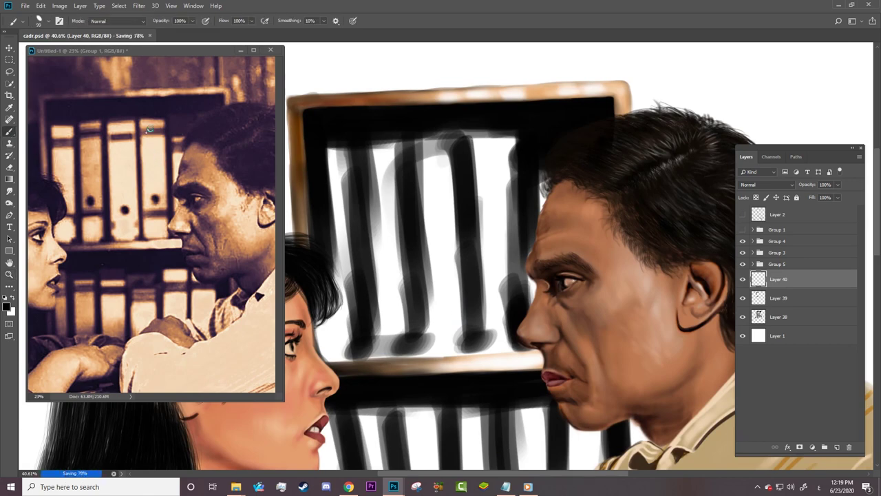
click(742, 214)
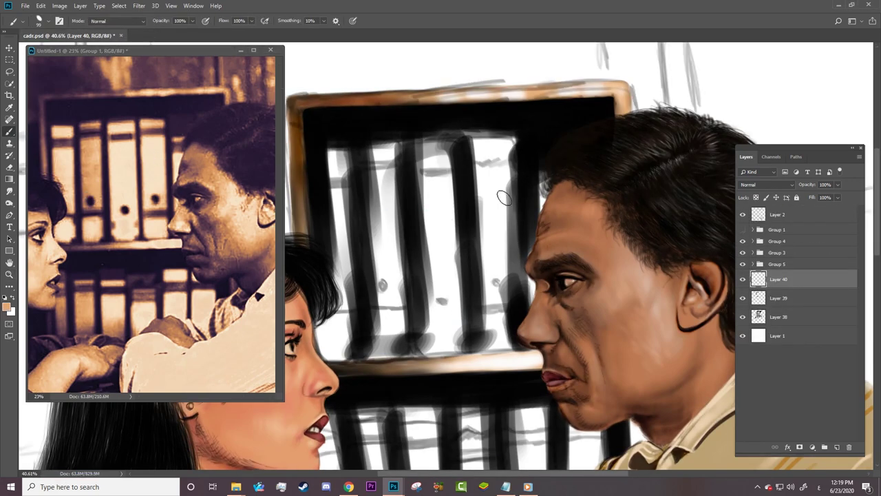
click(742, 316)
drag(478, 170, 491, 265)
drag(482, 202, 495, 209)
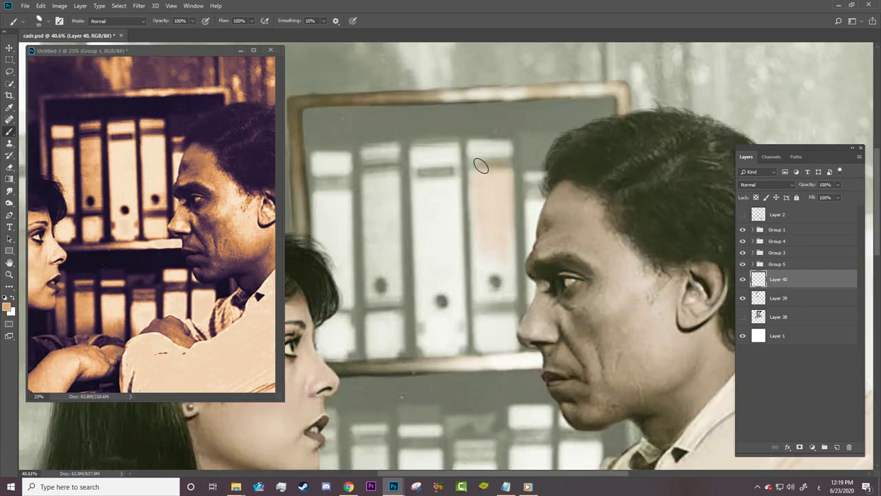
key(F5)
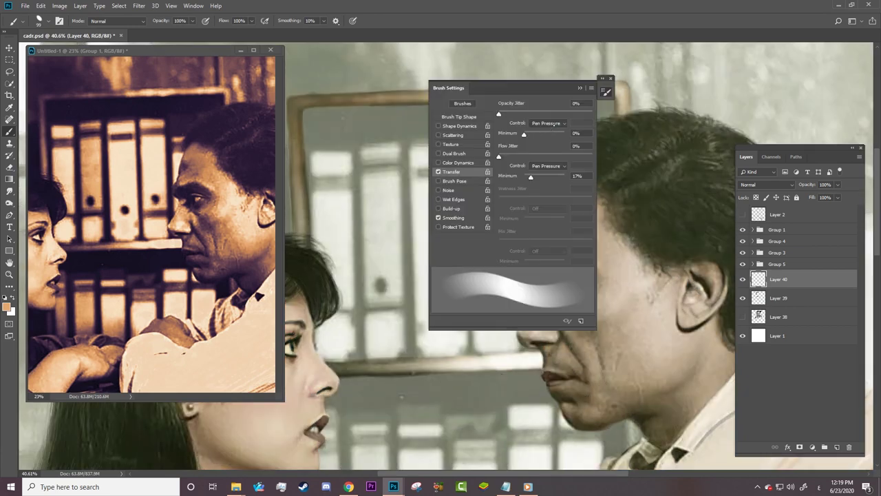
key(F5)
Step: Tint the grey binders to the left peach from top to bottom
drag(501, 330, 497, 303)
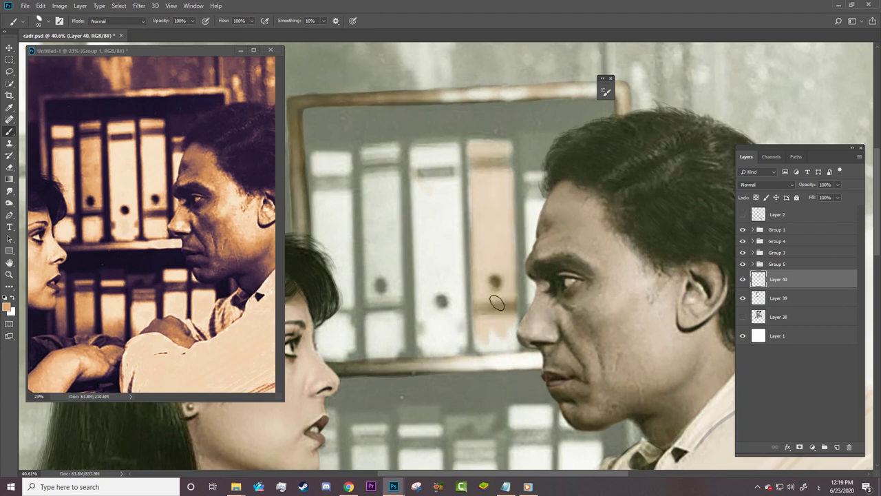
right_click(475, 194)
drag(494, 141, 503, 177)
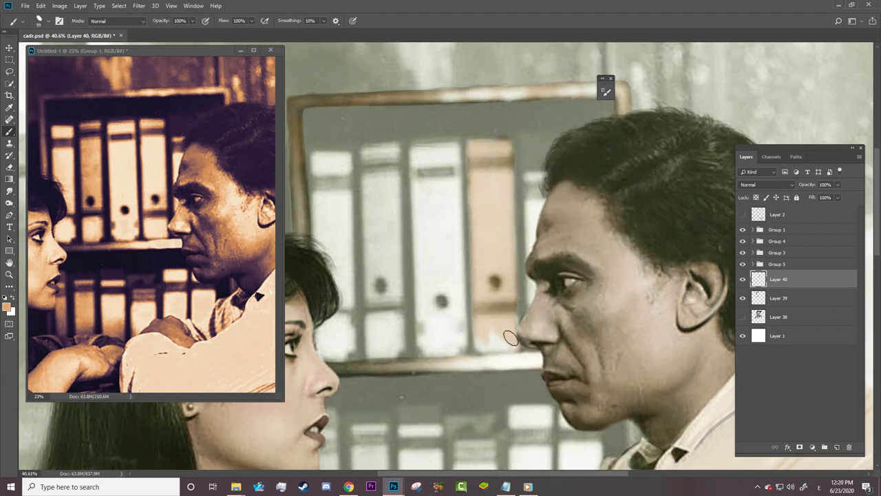
drag(510, 337, 489, 335)
mouse_move(445, 155)
mouse_down()
mouse_move(417, 197)
mouse_move(443, 150)
mouse_up()
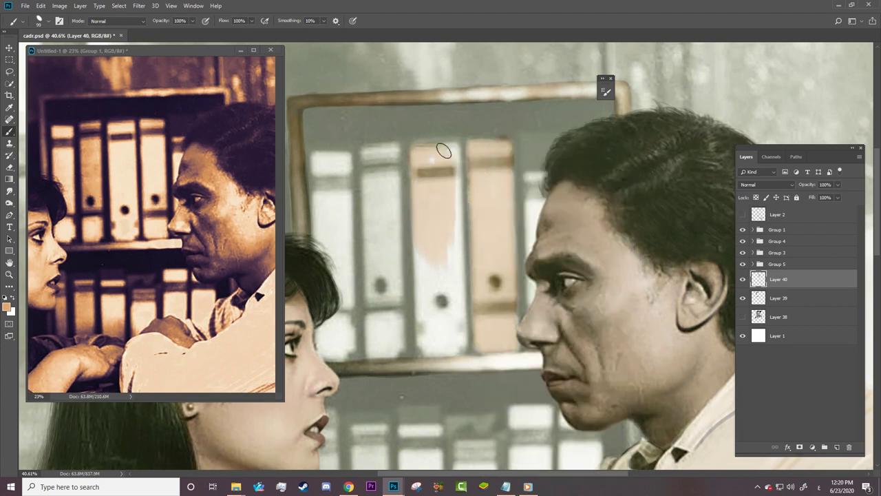
mouse_move(445, 220)
mouse_down()
mouse_move(427, 338)
mouse_move(451, 348)
mouse_up()
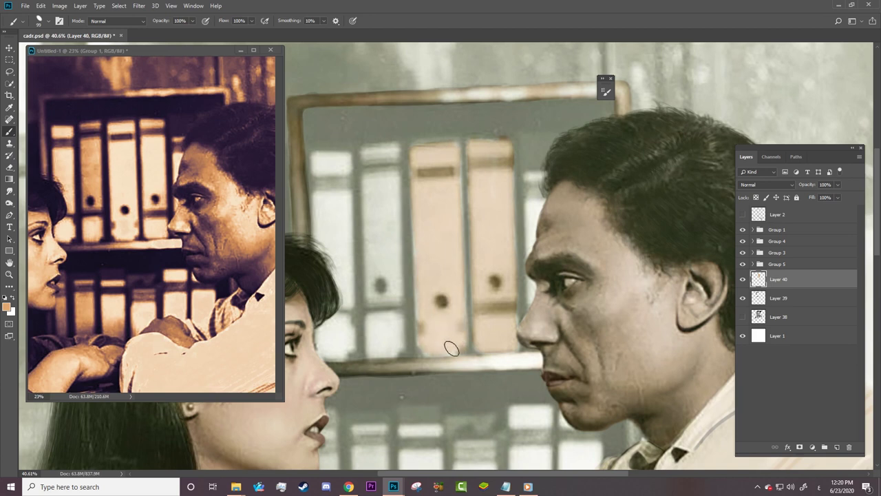
mouse_move(393, 151)
mouse_down()
mouse_move(372, 203)
mouse_move(395, 236)
mouse_move(370, 351)
mouse_up()
mouse_move(344, 200)
mouse_down()
mouse_move(340, 154)
mouse_move(319, 157)
mouse_move(342, 344)
mouse_move(333, 354)
mouse_up()
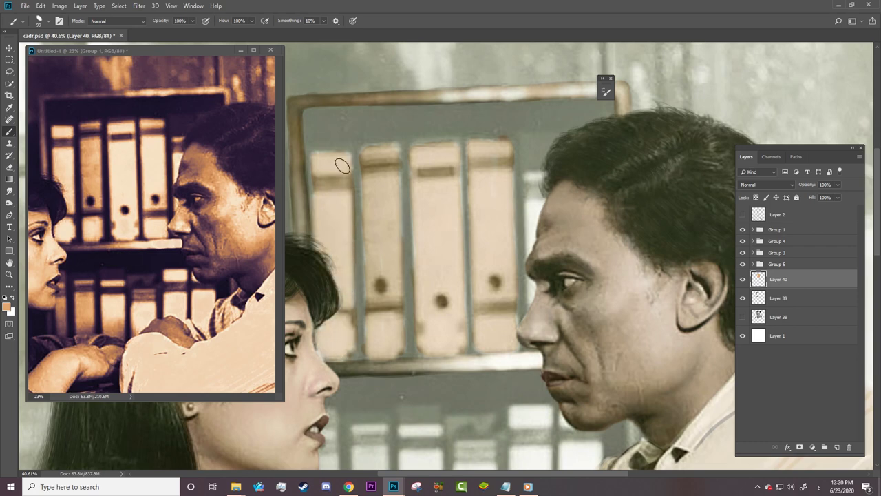
Step: Tint the background strips beside the man's face, hand and further left peach
mouse_move(543, 180)
mouse_down()
mouse_move(535, 177)
mouse_move(532, 306)
mouse_up()
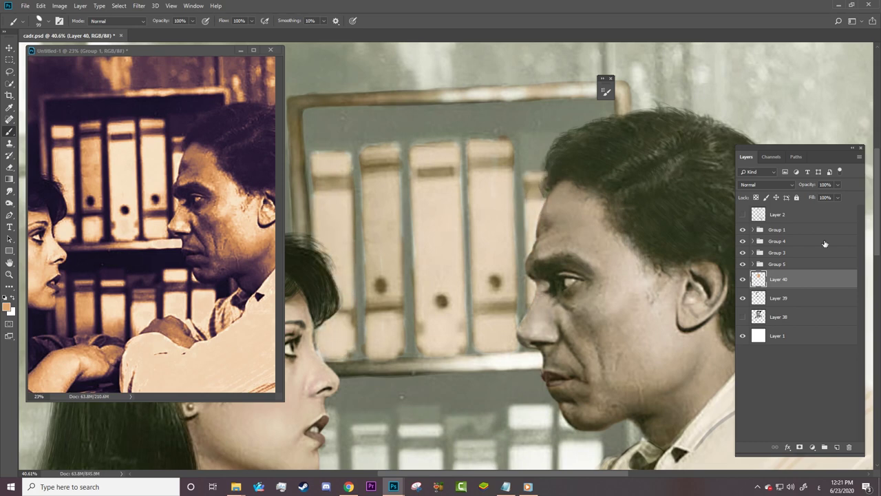
scroll(592, 227, down, 5)
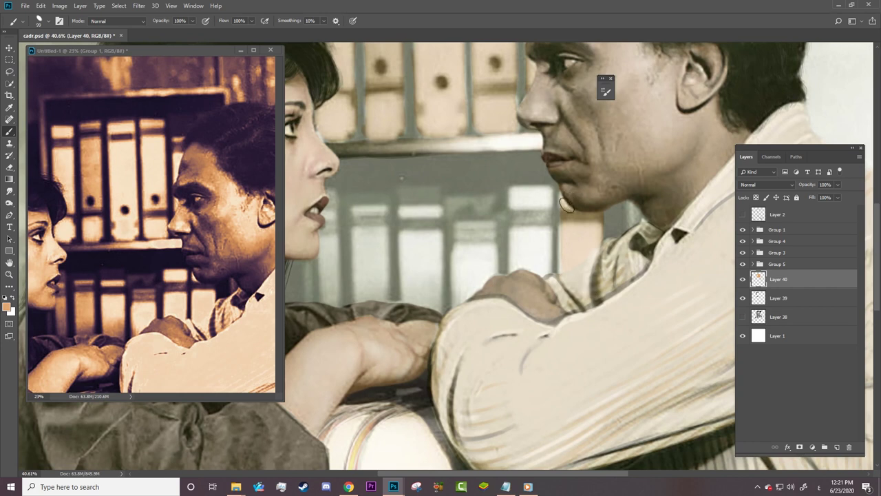
drag(547, 191, 532, 271)
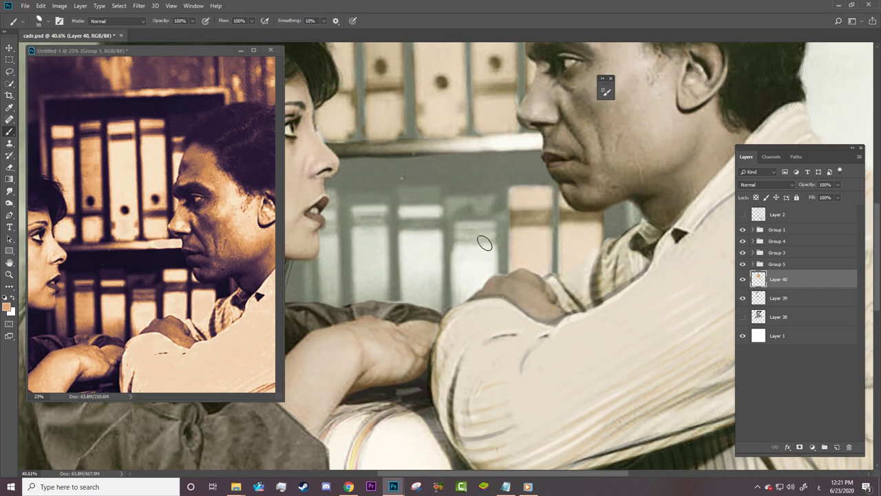
mouse_move(485, 243)
mouse_down()
mouse_move(468, 229)
mouse_move(465, 295)
mouse_move(428, 222)
mouse_move(404, 213)
mouse_move(382, 308)
mouse_move(380, 212)
mouse_up()
drag(353, 242, 356, 320)
drag(330, 207, 330, 323)
drag(328, 228, 336, 289)
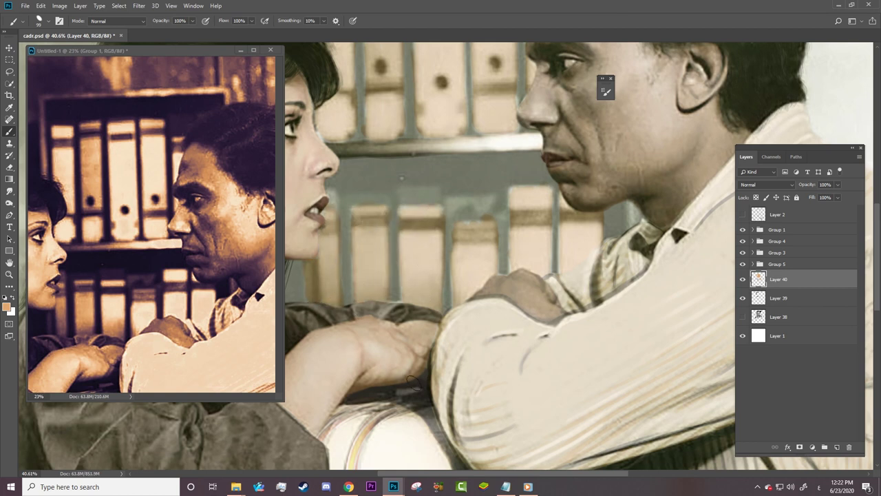
click(744, 231)
Step: Zoom in on the binders and pick an elliptical tip for the Eraser
key(z)
click(742, 316)
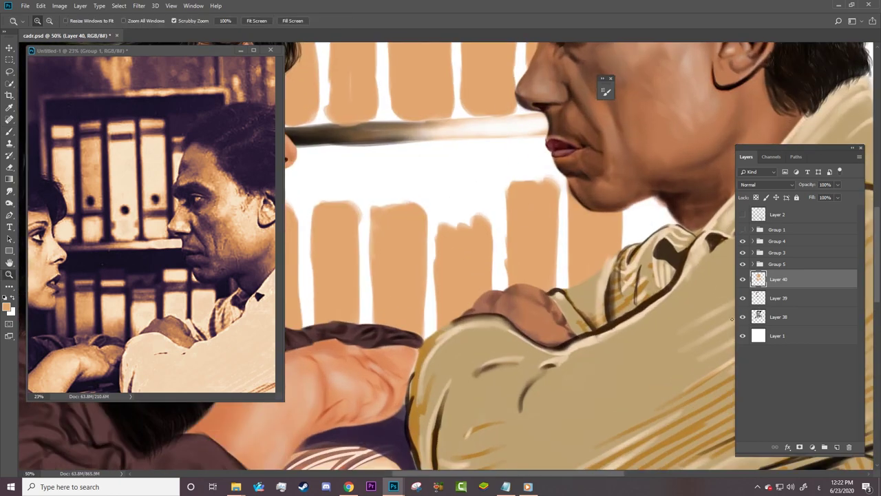
drag(549, 190, 553, 231)
click(742, 230)
key(e)
right_click(552, 230)
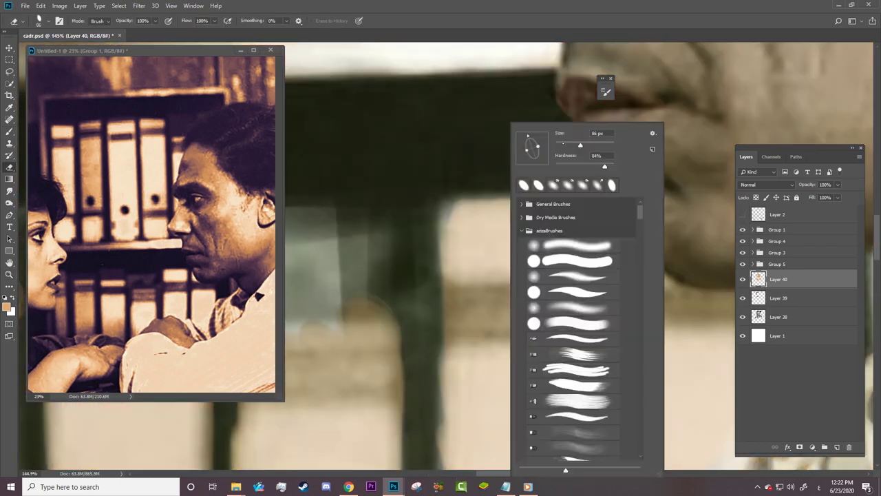
double_click(556, 169)
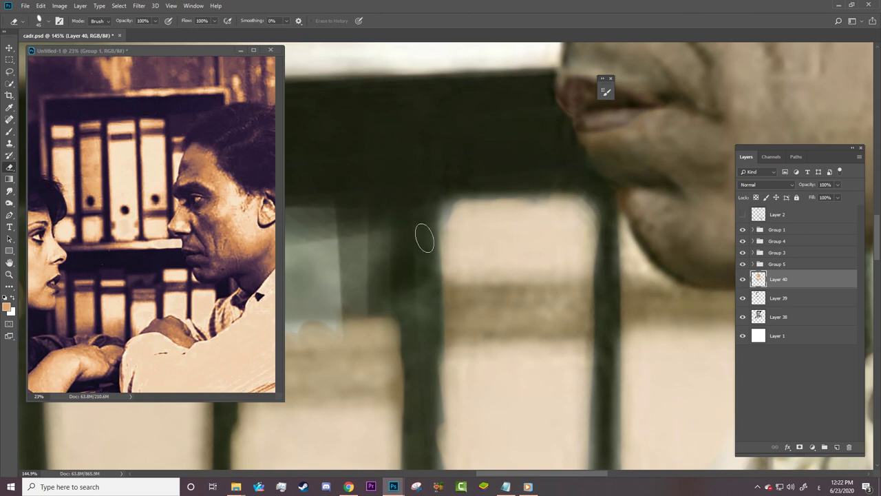
key(b)
right_click(490, 229)
key(Escape)
right_click(560, 235)
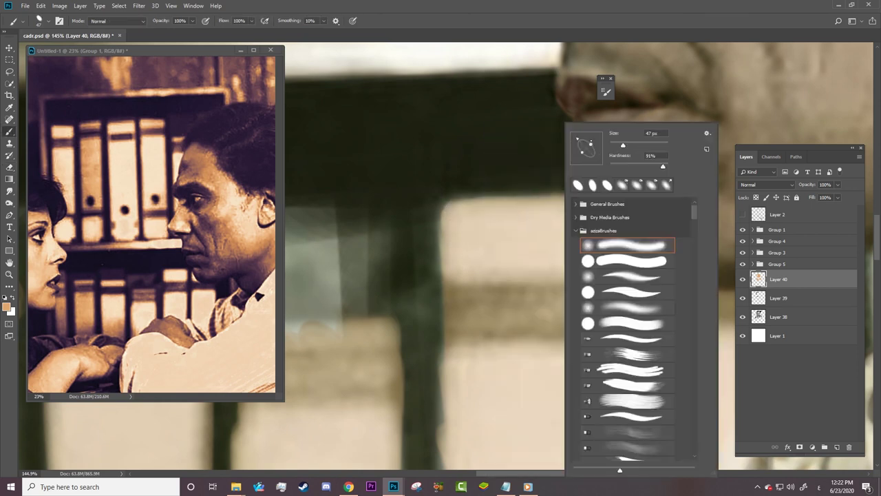
key(Escape)
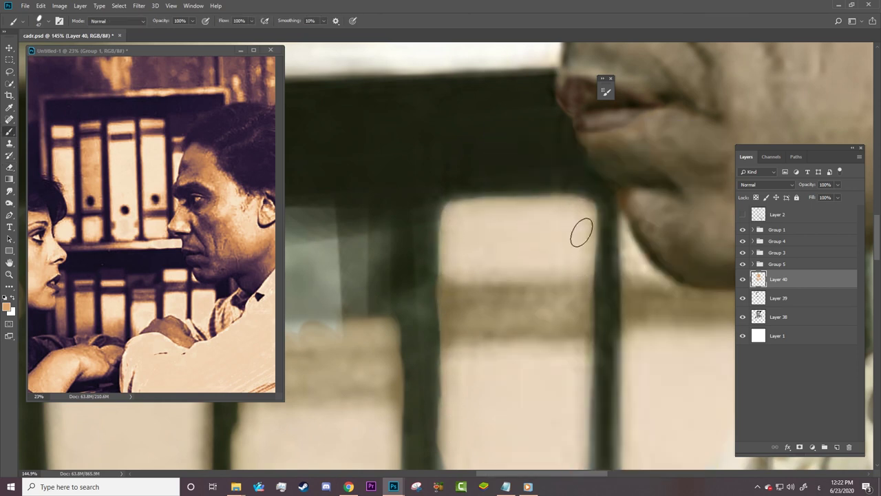
Step: Repaint the binders' top and left edges in cream to sharpen their outlines
drag(349, 383, 480, 276)
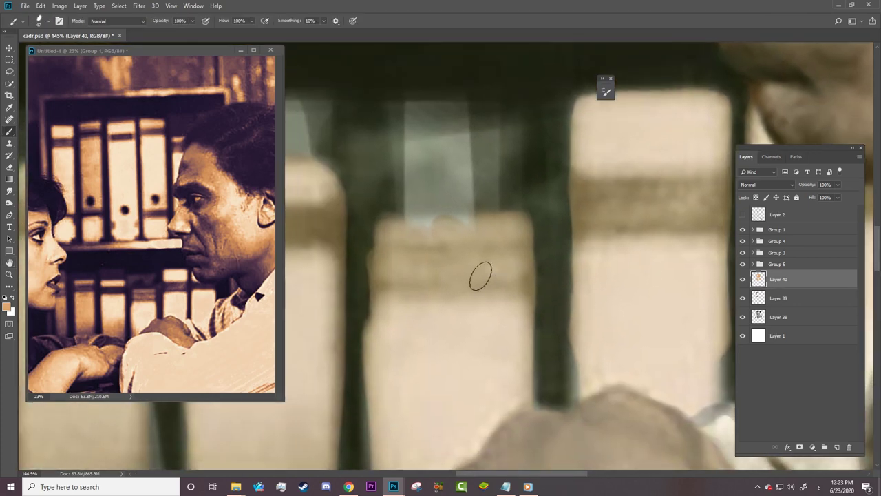
drag(374, 232, 510, 230)
mouse_move(376, 344)
mouse_down()
mouse_move(375, 232)
mouse_move(373, 266)
mouse_up()
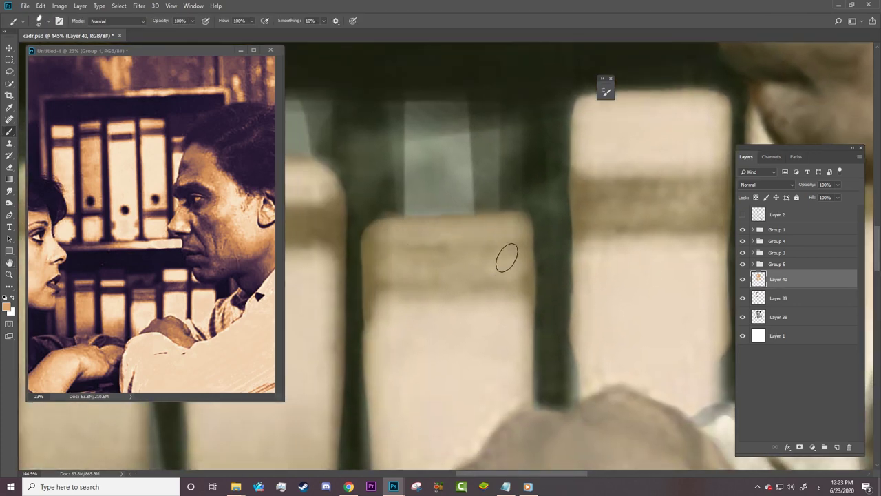
drag(428, 318, 580, 300)
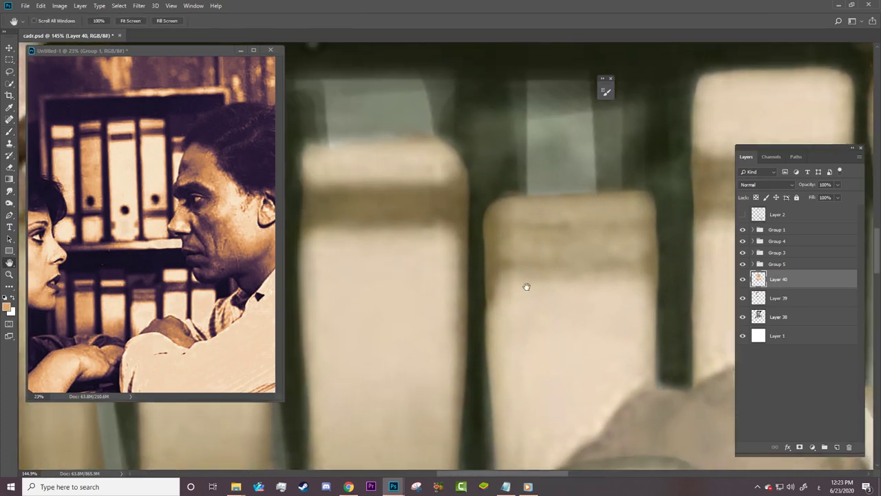
mouse_move(482, 168)
mouse_down()
mouse_move(360, 151)
mouse_move(337, 158)
mouse_up()
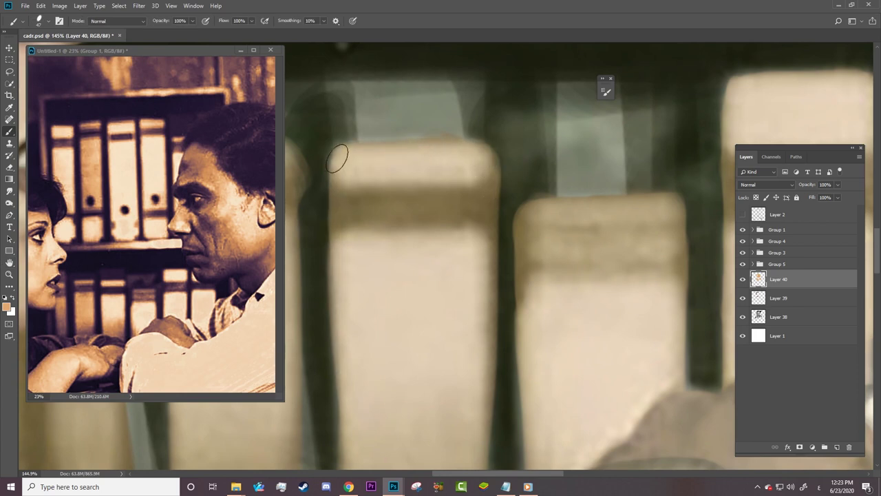
drag(419, 314, 488, 218)
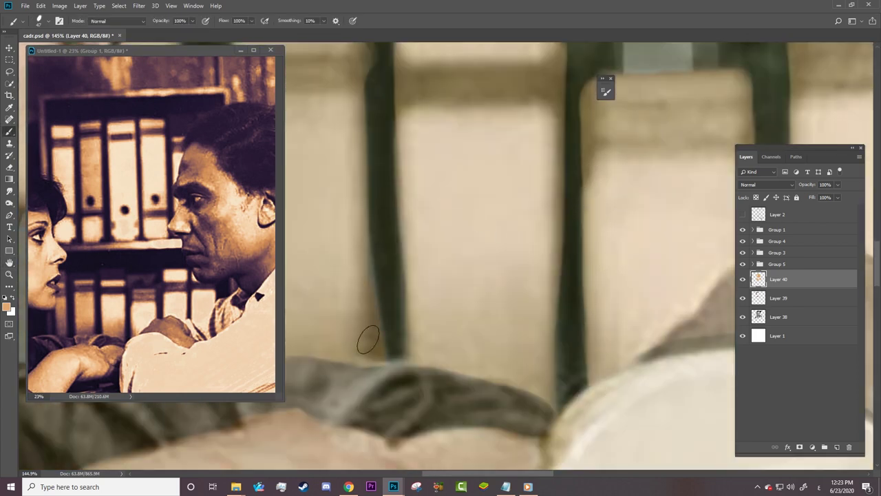
Step: Erase to clean up the edges of the dark dividers between the lower binders
key(e)
mouse_move(421, 318)
mouse_down()
mouse_move(525, 262)
mouse_move(512, 255)
mouse_up()
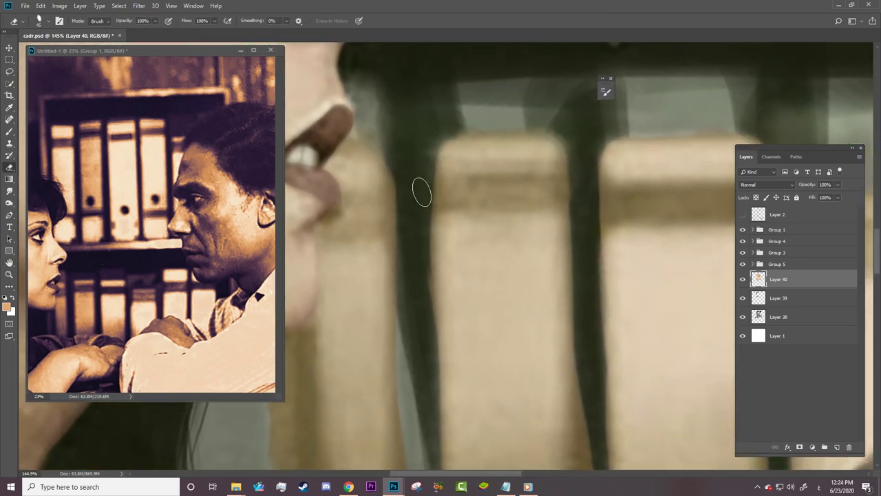
drag(421, 192, 423, 238)
click(742, 230)
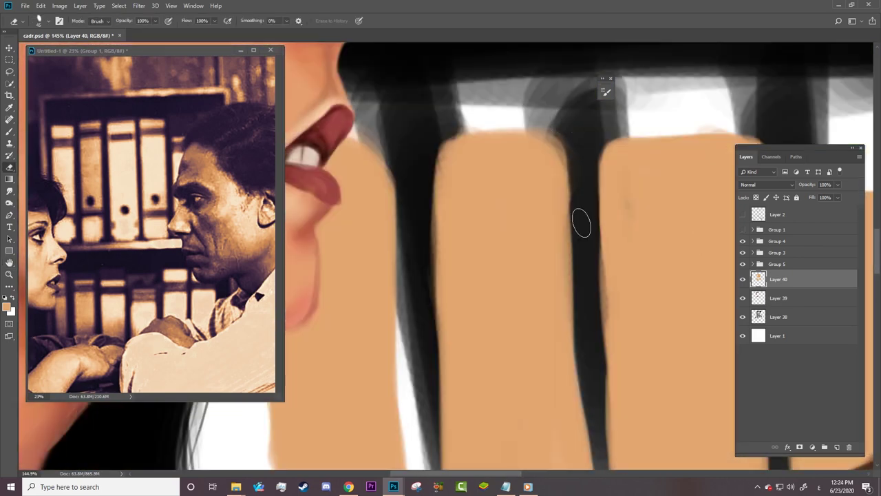
mouse_move(413, 295)
mouse_down()
mouse_move(500, 342)
mouse_move(503, 451)
mouse_up()
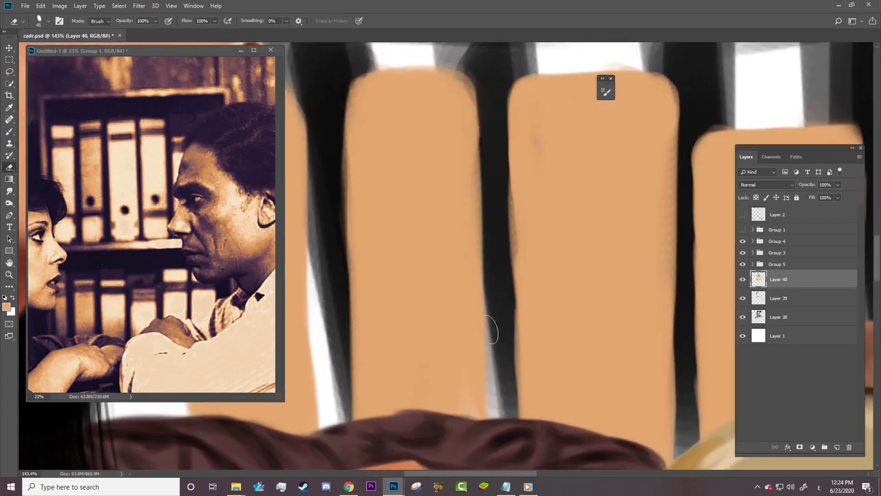
right_click(686, 374)
key(Escape)
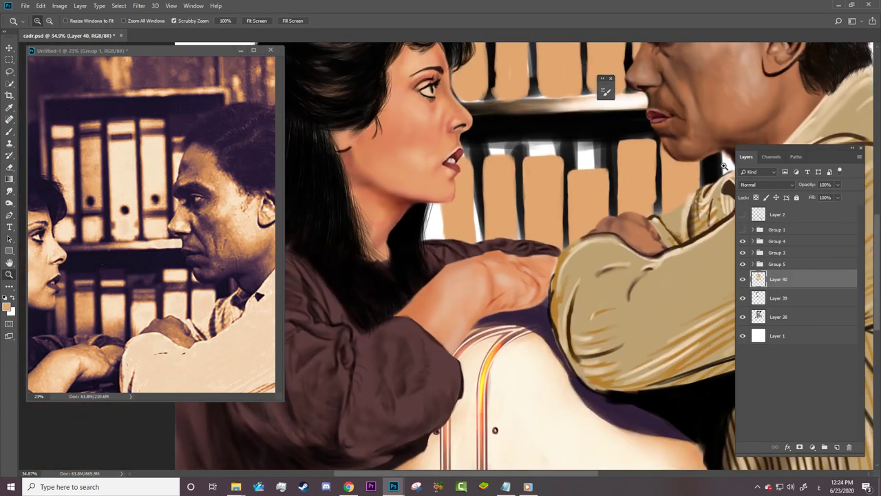
drag(717, 113, 548, 196)
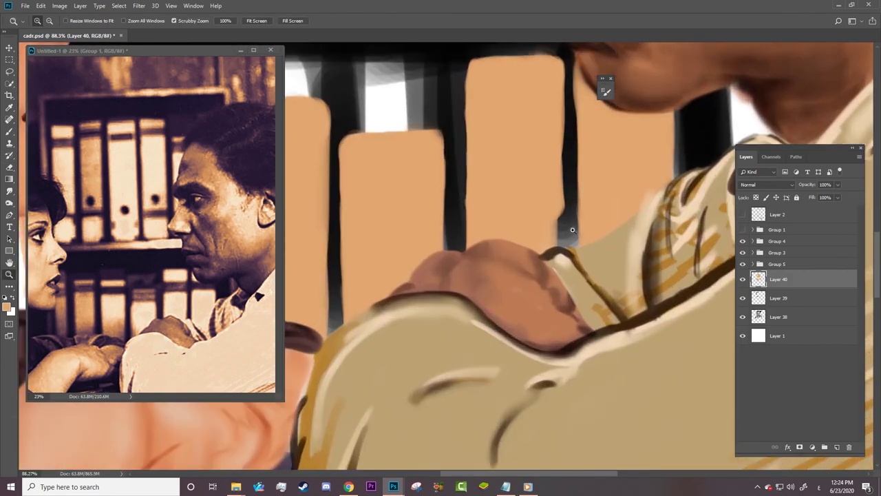
key(b)
drag(616, 203, 543, 191)
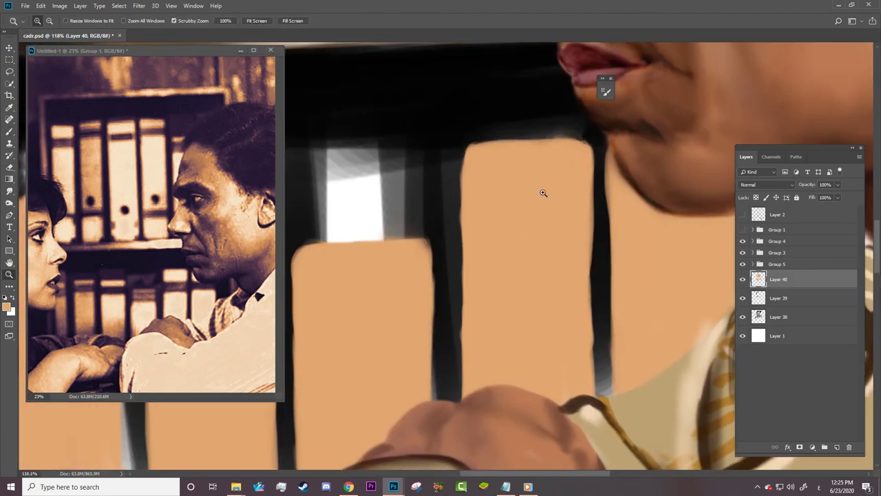
Step: Erase and reshape the dark vertical stripe beside the binder
key(r)
right_click(570, 101)
key(Escape)
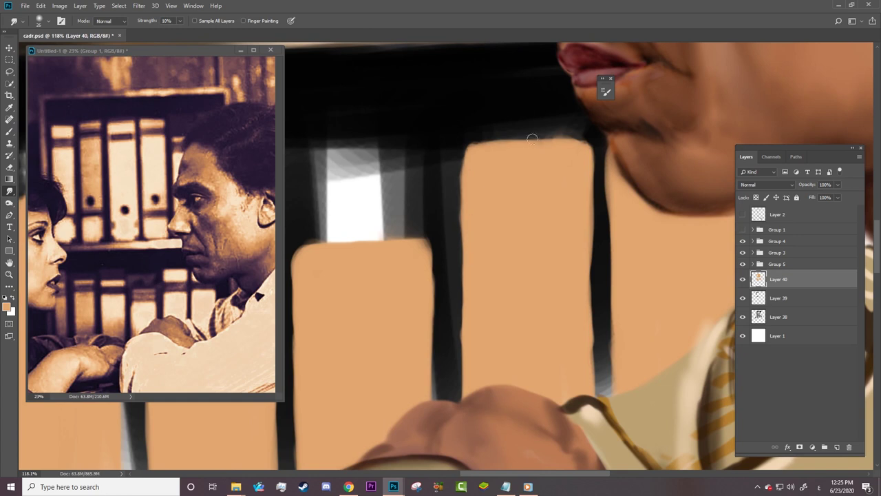
key(e)
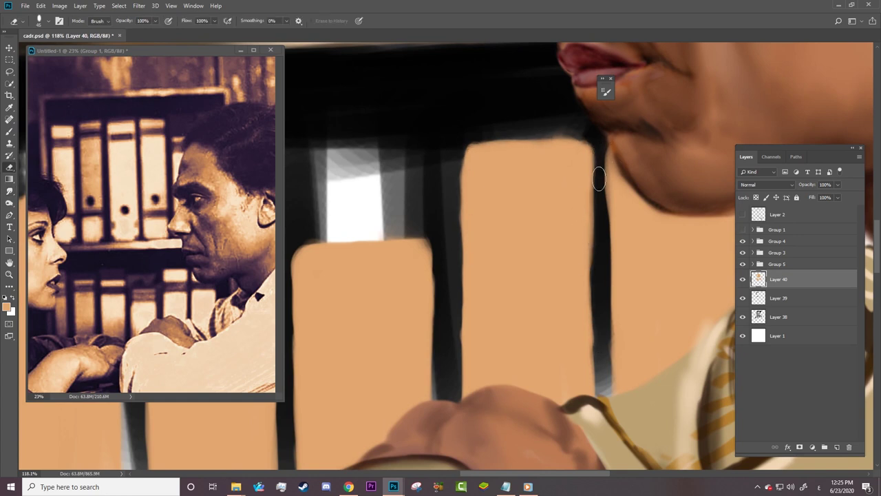
drag(598, 173, 598, 252)
drag(593, 200, 592, 379)
Step: Repaint the vertical stripe beside the binder darker and hide the sepia photo overlay
click(742, 316)
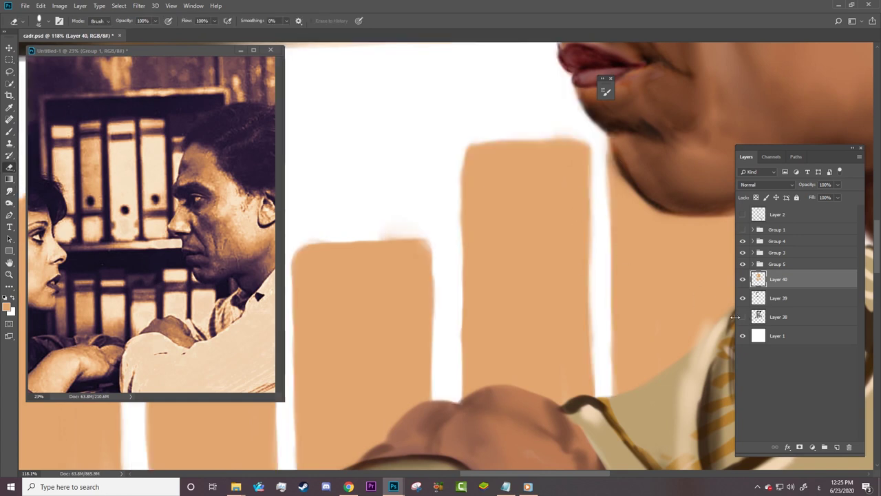
click(742, 215)
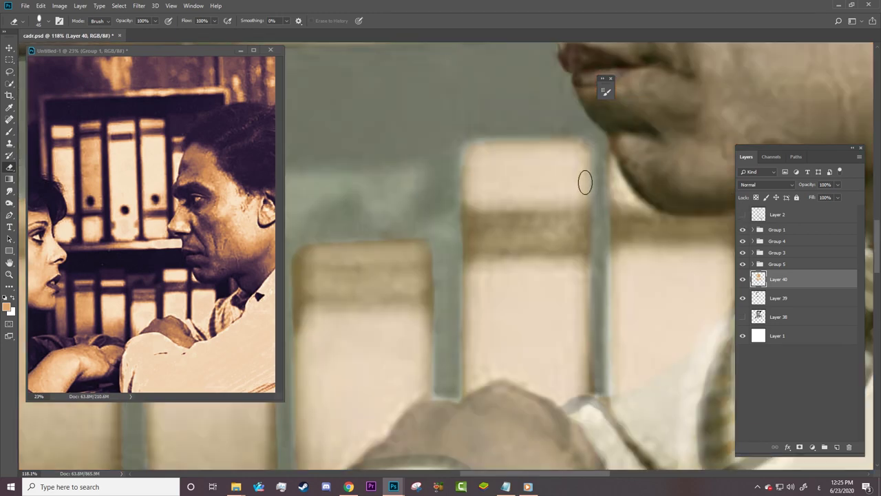
key(b)
right_click(585, 155)
drag(584, 159, 588, 372)
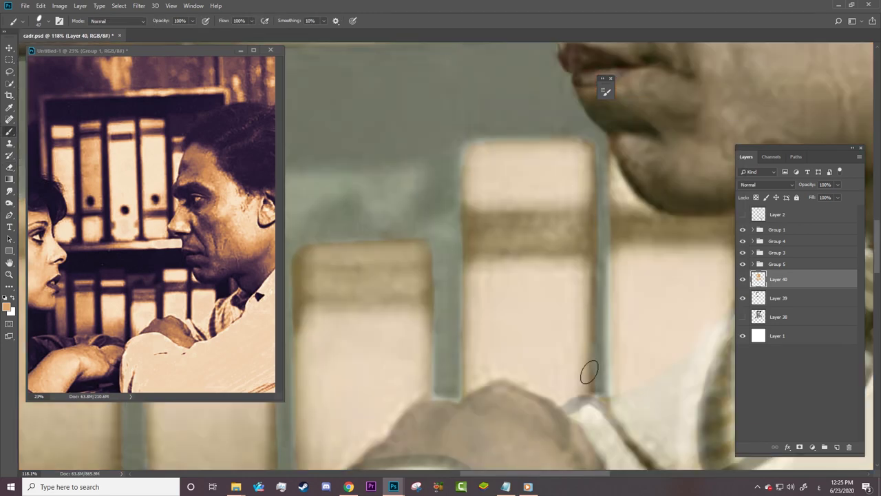
click(742, 230)
Step: Zoom out to the whole scene and set the brush colour to black
key(e)
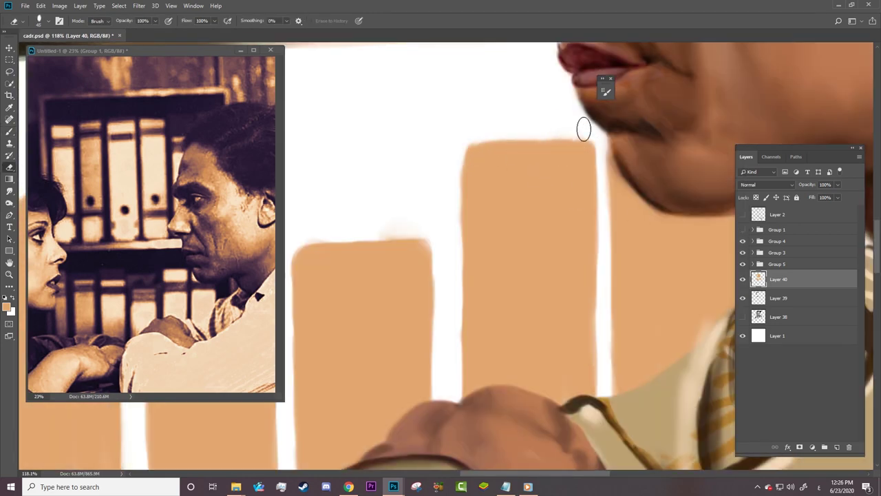
key(b)
scroll(505, 293, down, 5)
key(alt+bracketleft)
key(alt+bracketleft)
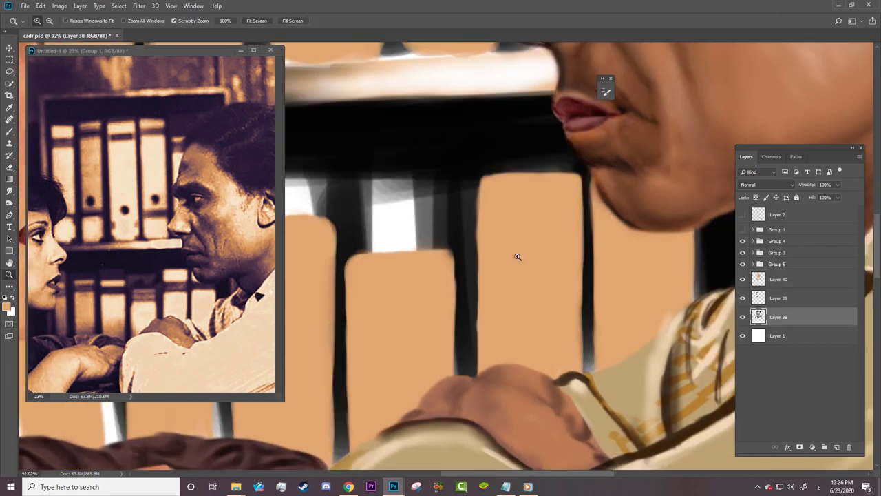
key(d)
right_click(480, 221)
Step: Paint the gaps between the lower and upper binders black
mouse_move(480, 220)
mouse_down()
mouse_move(413, 241)
mouse_move(323, 303)
mouse_up()
drag(393, 258, 393, 318)
drag(437, 266, 436, 329)
scroll(404, 252, up, 3)
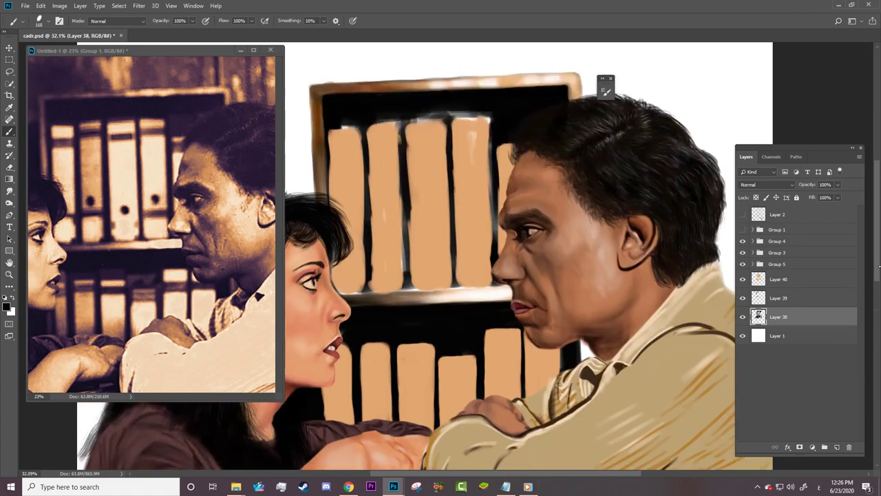
drag(358, 200, 494, 199)
drag(405, 206, 404, 330)
drag(494, 210, 493, 315)
drag(366, 247, 366, 327)
drag(405, 309, 402, 347)
scroll(403, 337, down, 3)
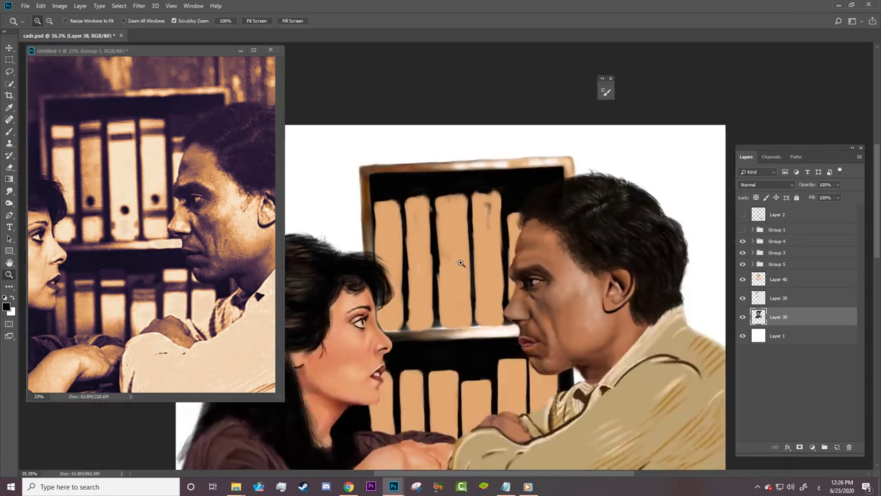
scroll(482, 241, up, 5)
Step: Zoom in and erase the middle and right binders' top edges to match the photo
click(778, 279)
click(742, 279)
scroll(480, 167, up, 3)
key(b)
right_click(480, 168)
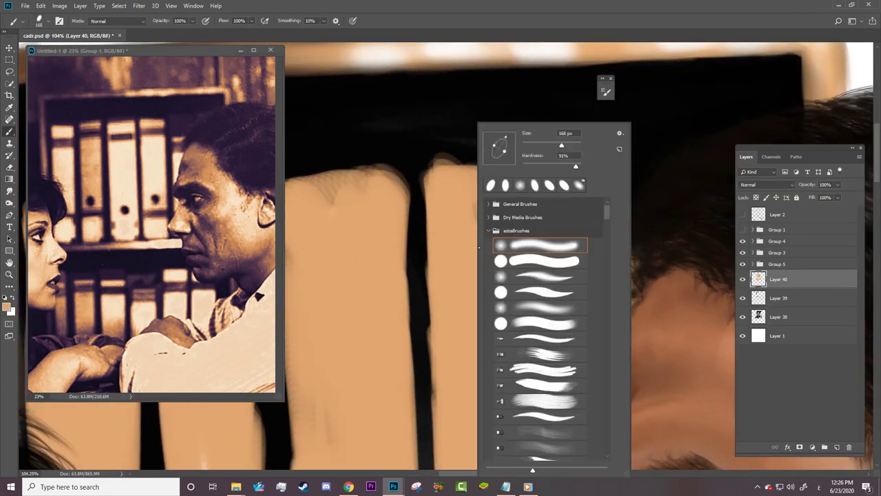
key(Escape)
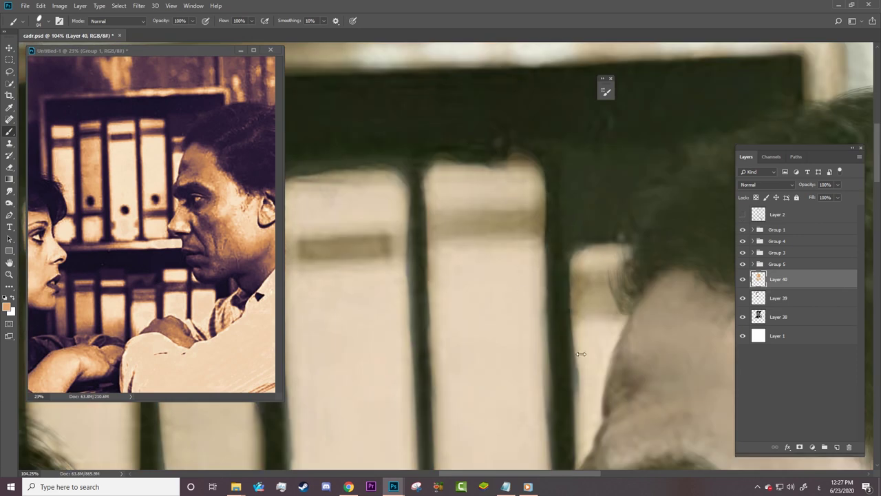
key(e)
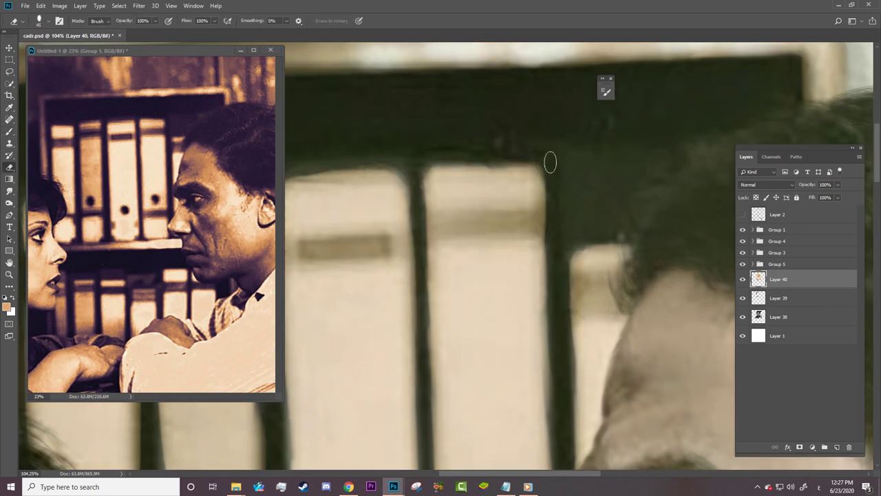
scroll(534, 312, left, 5)
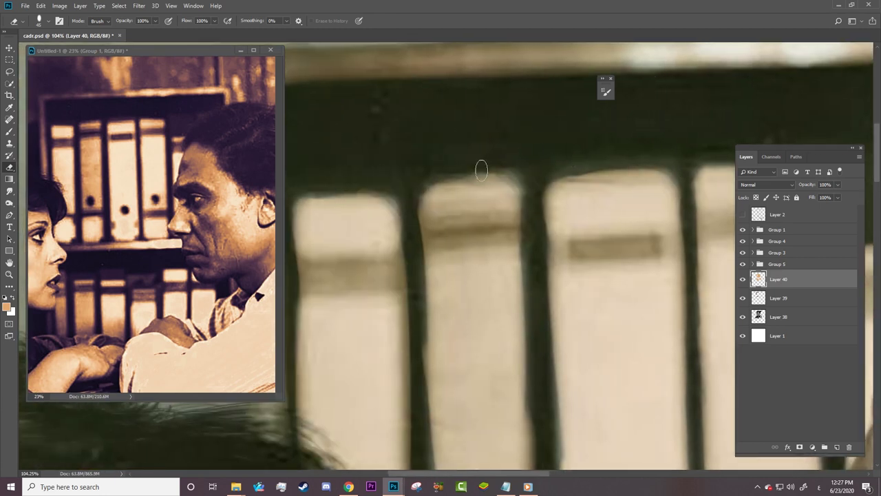
drag(460, 167, 520, 170)
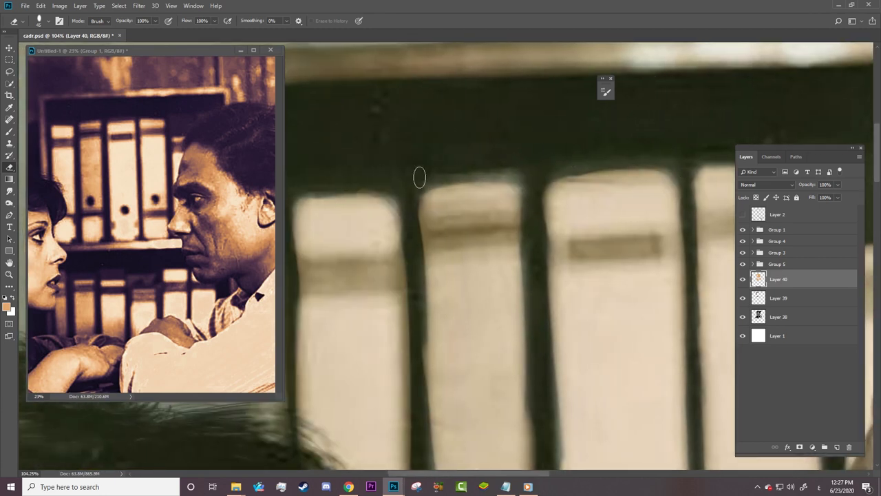
drag(419, 178, 525, 186)
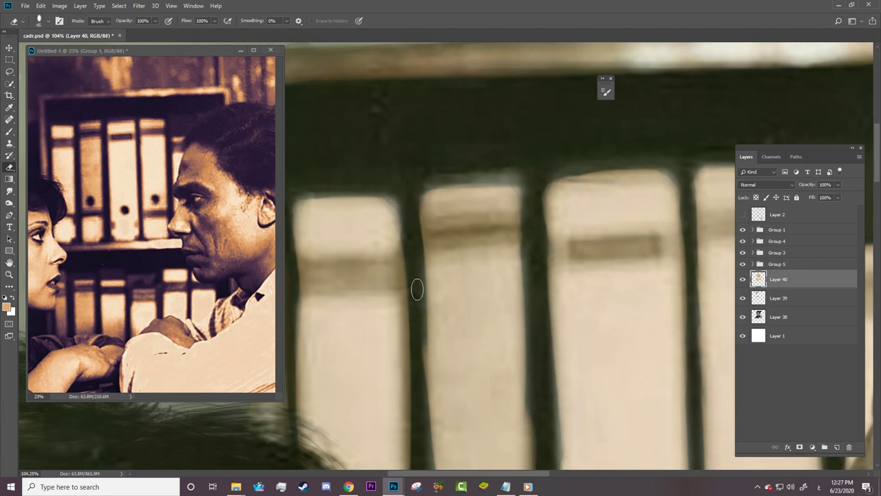
mouse_move(591, 168)
mouse_down()
mouse_move(576, 165)
mouse_move(665, 167)
mouse_move(544, 165)
mouse_move(569, 220)
mouse_up()
Step: Widen the left gap, repaint the right binder's top, and extend the left binder's edge
mouse_move(411, 309)
mouse_down()
mouse_move(403, 203)
mouse_move(420, 405)
mouse_up()
key(b)
drag(568, 179, 644, 183)
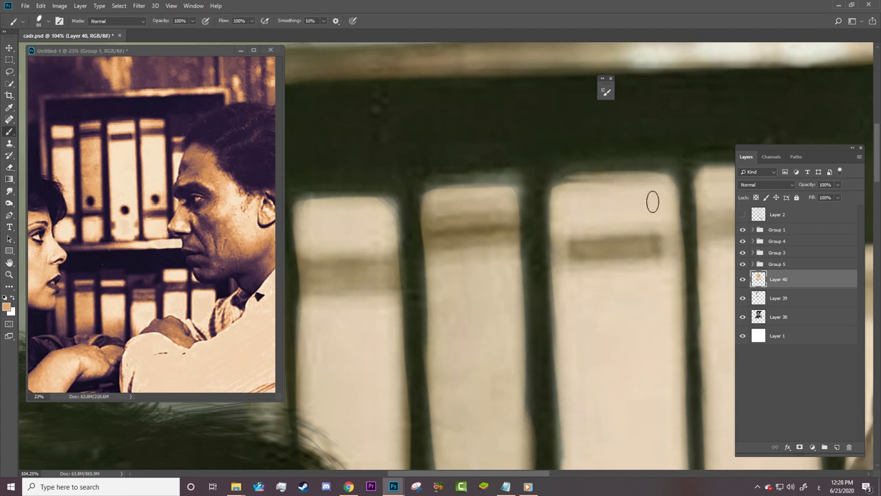
right_click(479, 228)
drag(515, 141, 505, 141)
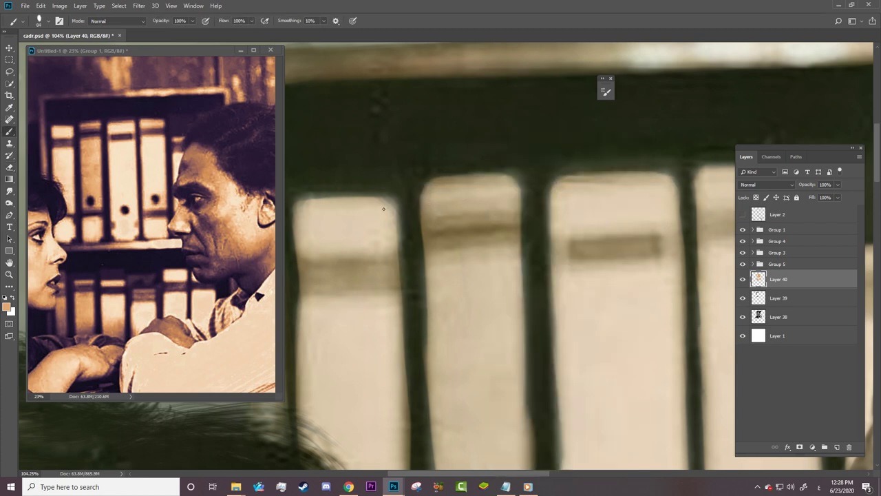
drag(400, 229, 403, 328)
key(e)
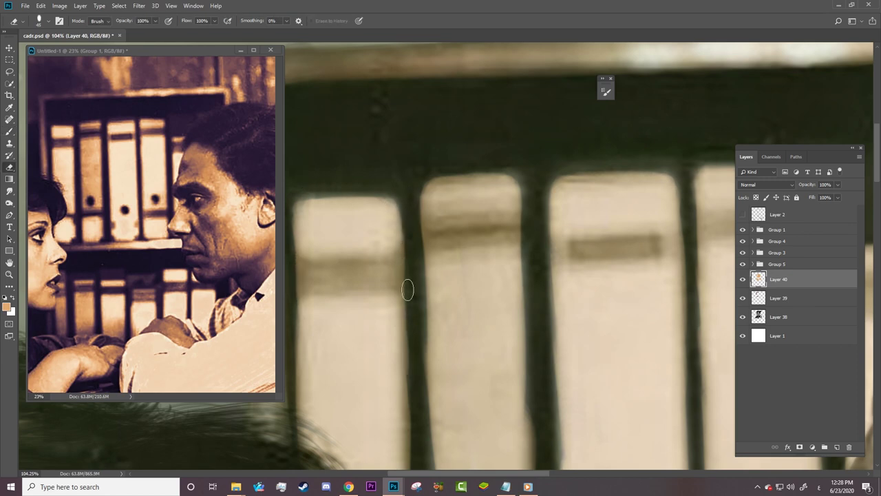
click(742, 230)
key(z)
click(354, 286)
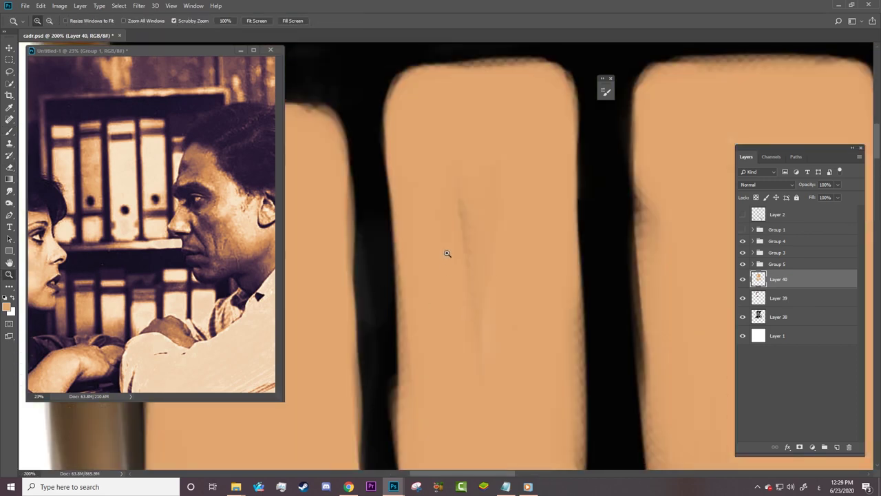
Step: Erase along the binder edges to widen the dark gaps between the tan binders on Layer 40
scroll(447, 253, down, 3)
scroll(386, 305, up, 2)
key(e)
drag(441, 246, 437, 186)
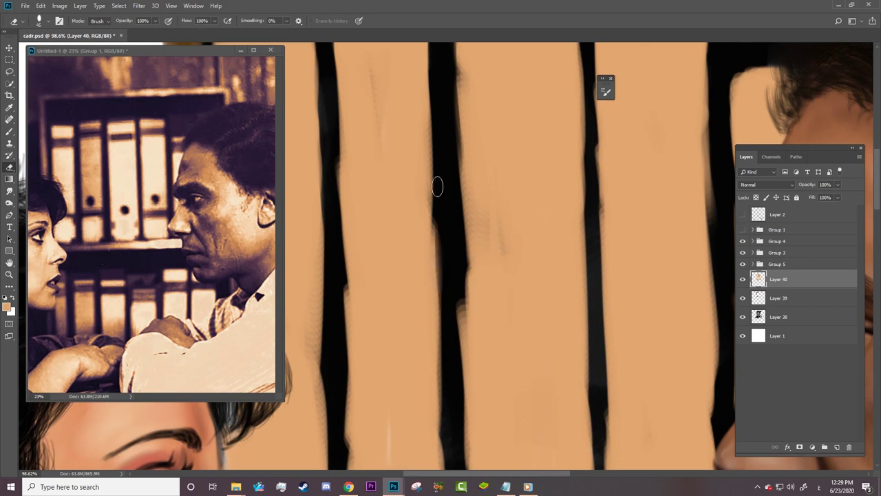
drag(439, 323, 436, 195)
drag(460, 382, 458, 247)
drag(462, 438, 461, 275)
drag(340, 347, 344, 137)
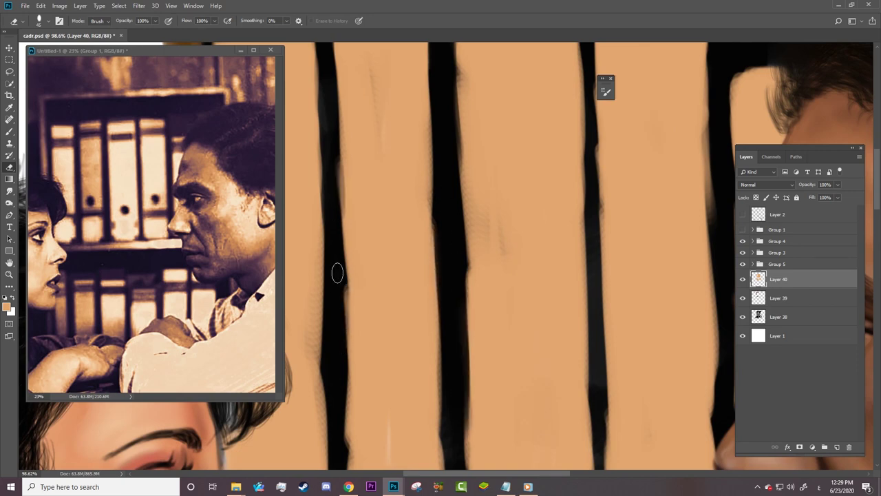
scroll(340, 354, down, 3)
scroll(435, 344, up, 4)
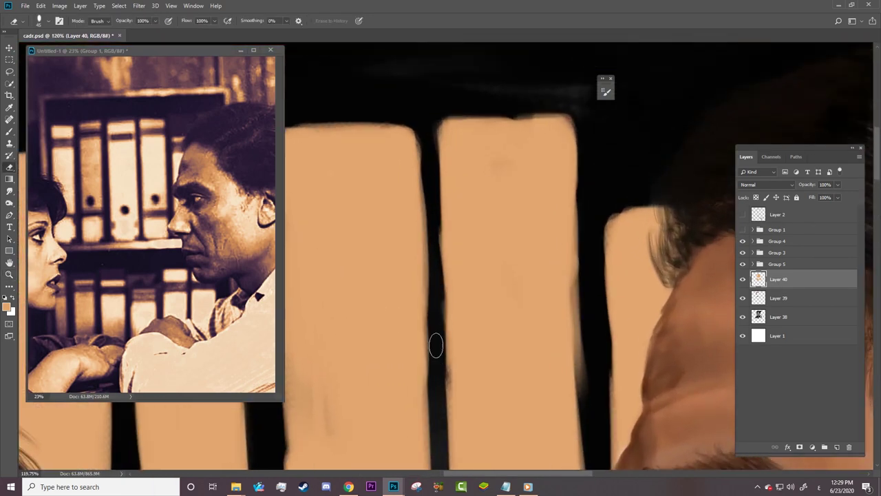
mouse_move(436, 345)
mouse_down()
mouse_move(421, 120)
mouse_move(427, 313)
mouse_up()
drag(424, 213, 441, 395)
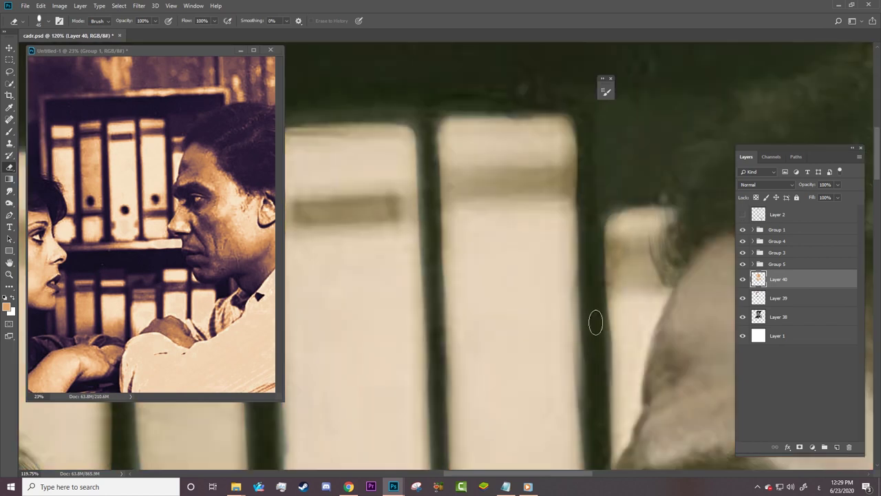
Step: Paint the binder edges beside the gaps straight, extending them upward and narrowing the gaps
key(b)
mouse_move(555, 354)
mouse_down()
mouse_move(567, 417)
mouse_move(552, 154)
mouse_up()
mouse_move(557, 289)
mouse_down()
mouse_move(558, 129)
mouse_move(495, 127)
mouse_move(447, 255)
mouse_move(444, 316)
mouse_up()
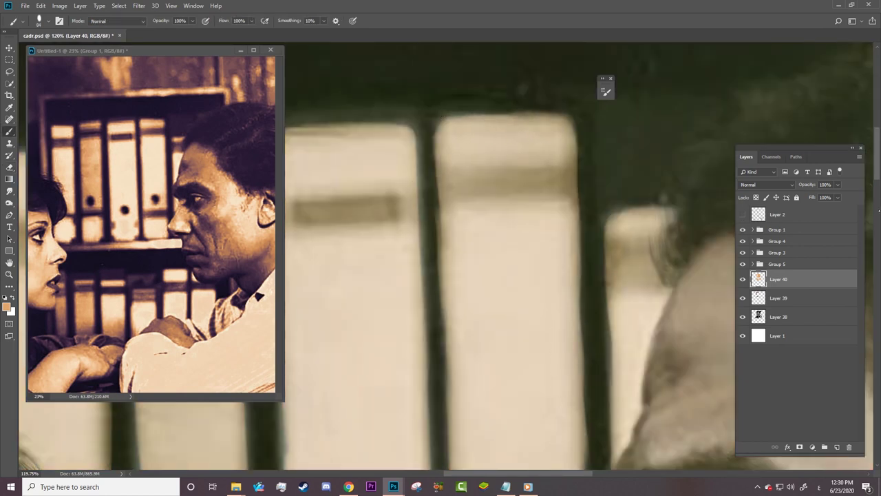
scroll(444, 315, down, 5)
drag(589, 242, 577, 357)
drag(451, 131, 454, 328)
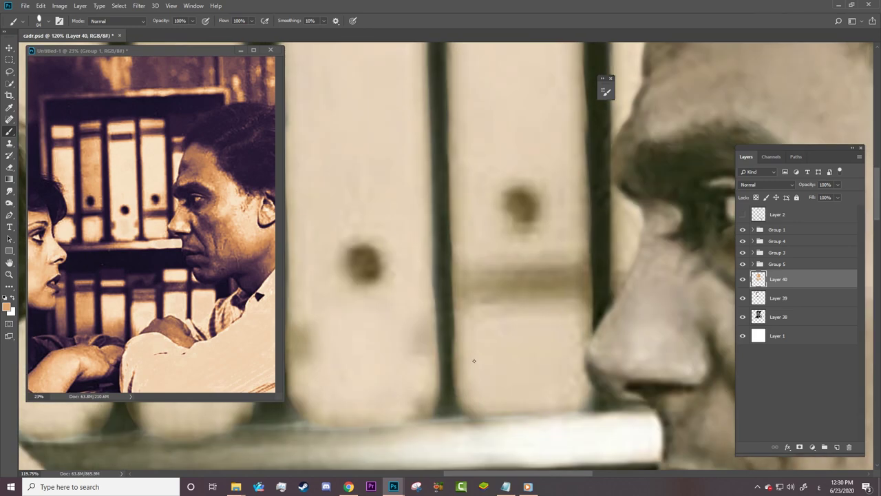
scroll(482, 380, left, 5)
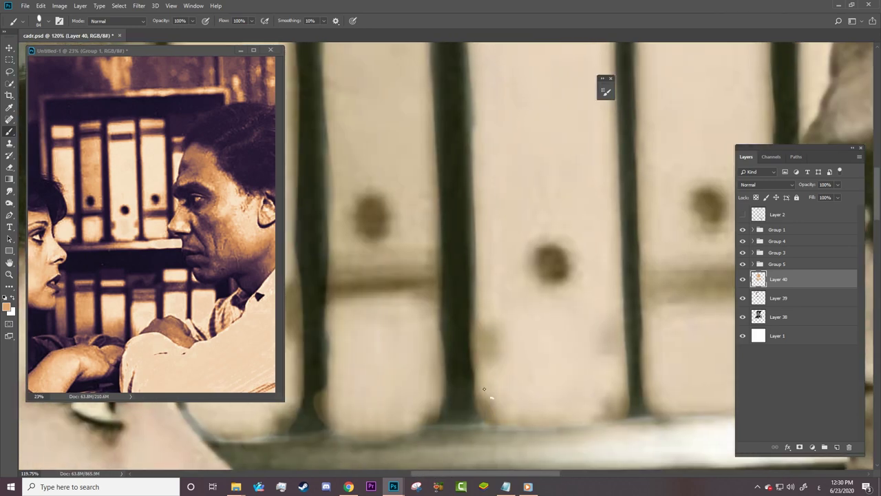
drag(441, 240, 440, 363)
drag(330, 393, 330, 125)
drag(327, 290, 324, 82)
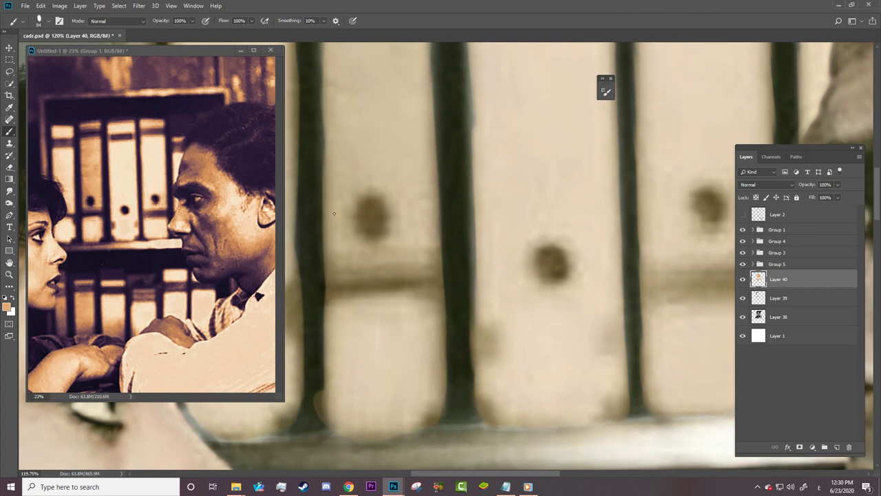
Step: With Group 1 hidden, erase the gaps beside the right binders, then zoom out to check the shelf
key(e)
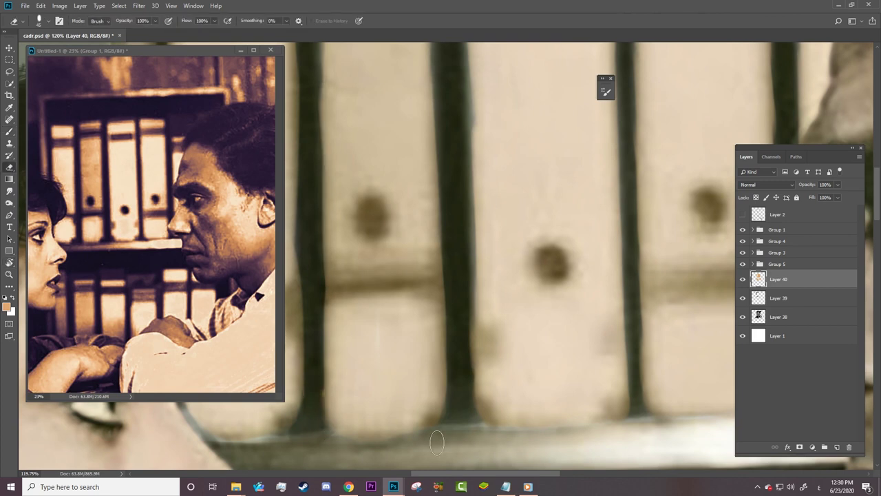
click(741, 229)
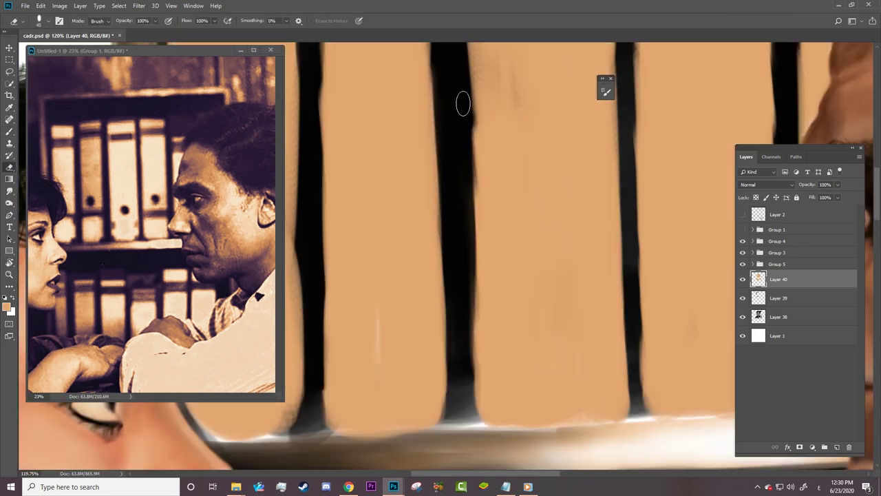
mouse_move(464, 124)
mouse_down()
mouse_move(477, 415)
mouse_move(472, 269)
mouse_up()
drag(473, 341, 479, 416)
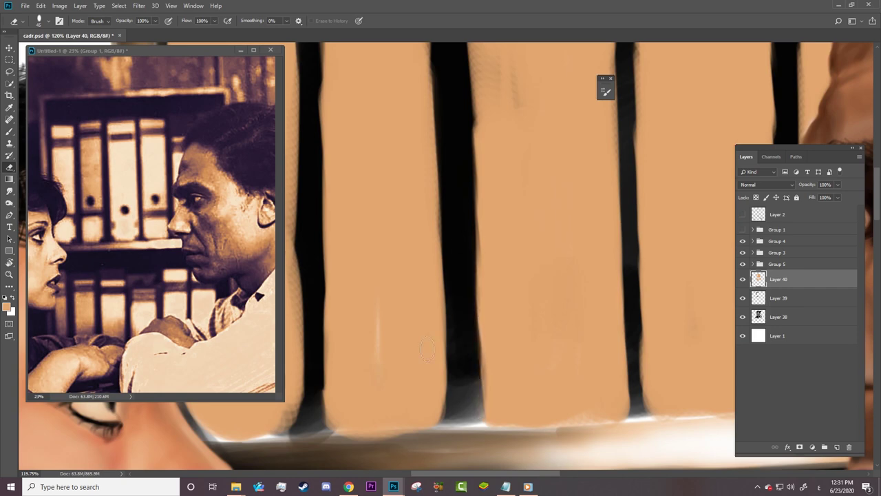
drag(634, 324, 644, 430)
drag(641, 255, 644, 413)
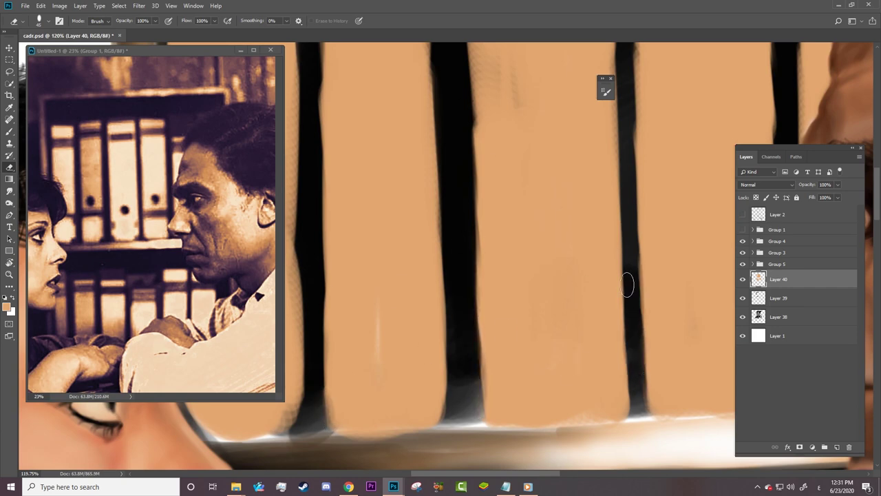
drag(629, 275, 636, 358)
key(z)
mouse_move(569, 291)
mouse_down()
mouse_move(528, 159)
mouse_move(585, 137)
mouse_up()
Step: Choose a larger brush preset and widen the middle binder's right edge in tan
key(b)
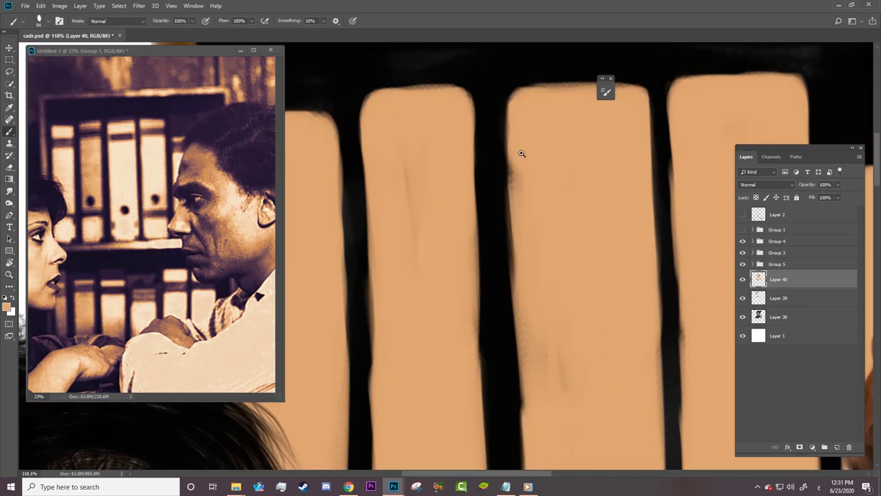
right_click(540, 100)
click(606, 91)
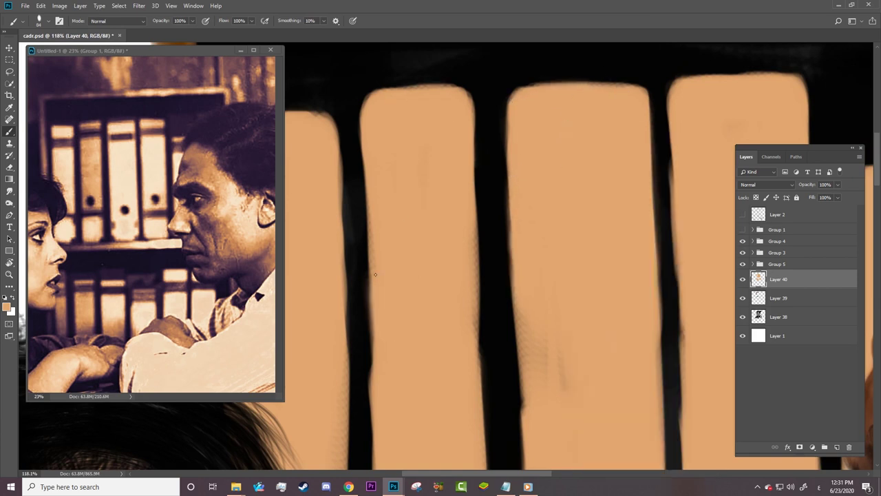
right_click(403, 258)
key(Return)
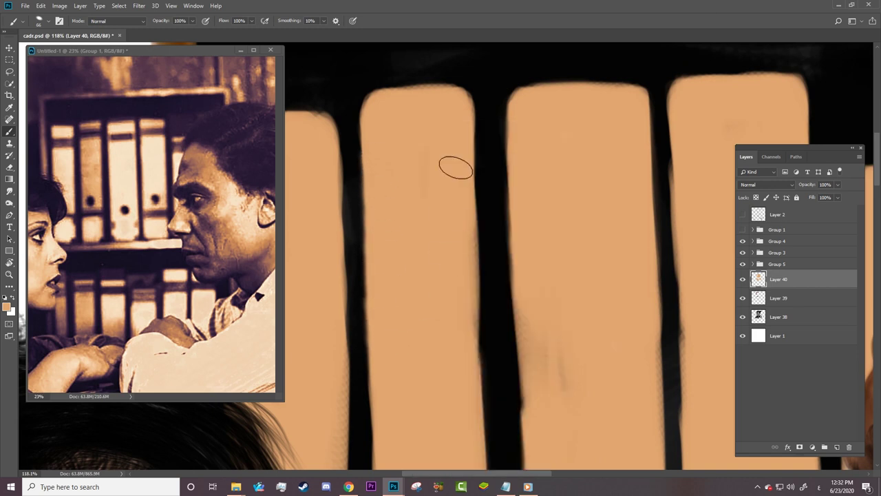
drag(456, 168, 468, 407)
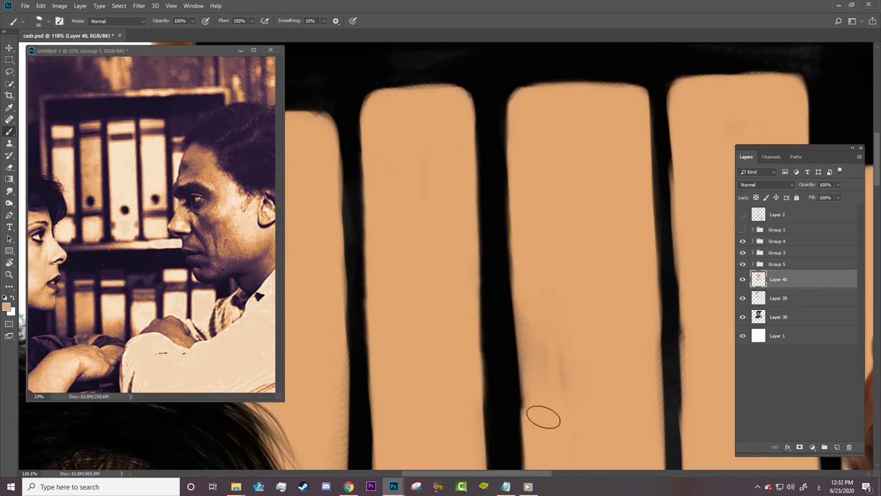
drag(544, 416, 530, 305)
Step: Zoom in on the lower binders and cover dark smudges near the left gap with tan paint
key(z)
mouse_move(464, 354)
mouse_down()
mouse_move(589, 417)
mouse_move(492, 246)
mouse_up()
drag(420, 355, 296, 345)
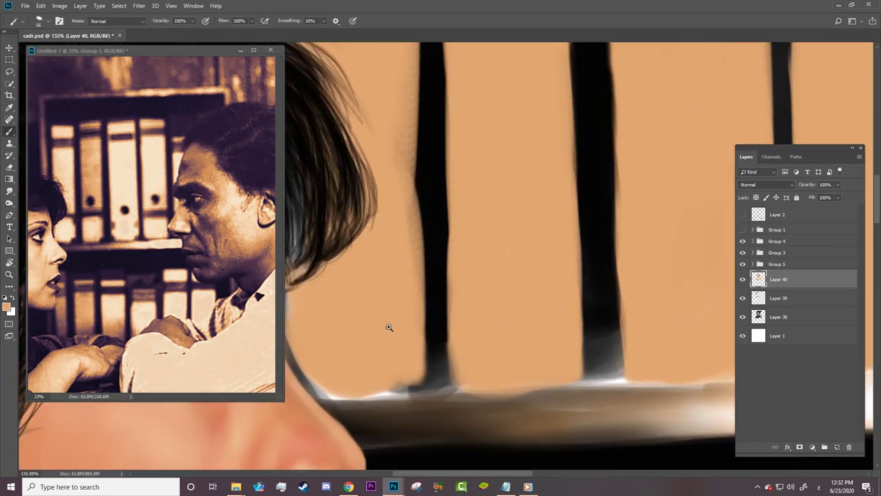
mouse_move(388, 374)
mouse_down()
mouse_move(383, 132)
mouse_move(413, 298)
mouse_up()
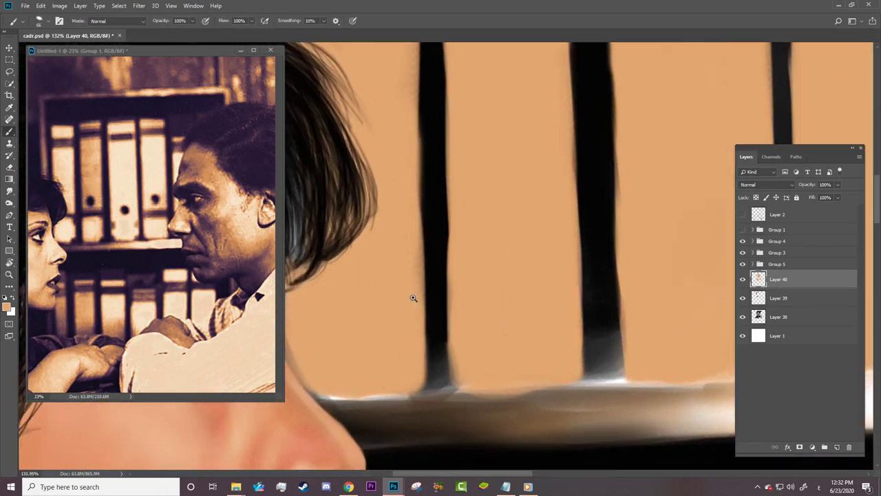
mouse_move(448, 179)
mouse_down()
mouse_move(451, 342)
mouse_move(492, 380)
mouse_up()
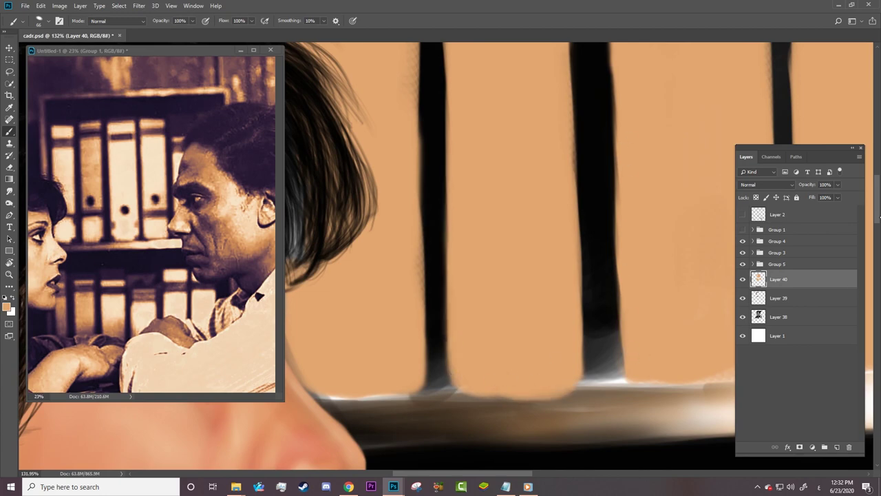
scroll(361, 142, up, 5)
drag(453, 473, 412, 473)
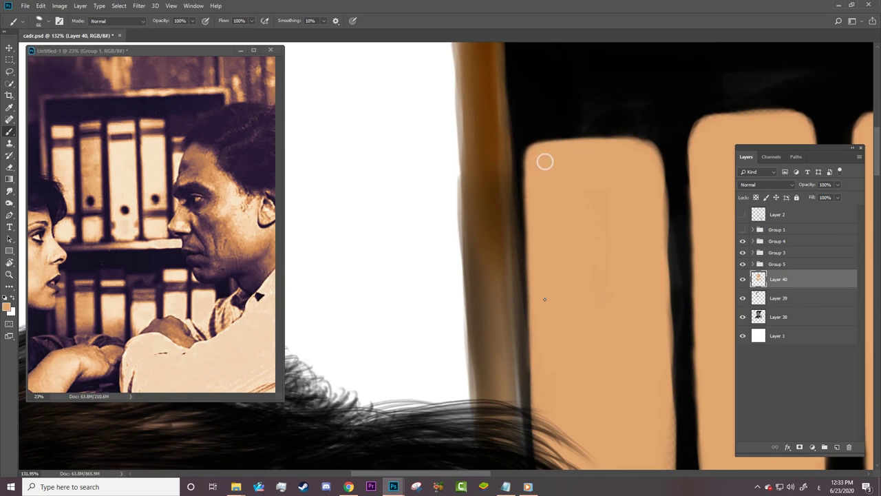
Step: Zoom in on the binders beside the man's head and pan to the next binders
key(z)
drag(545, 161, 495, 199)
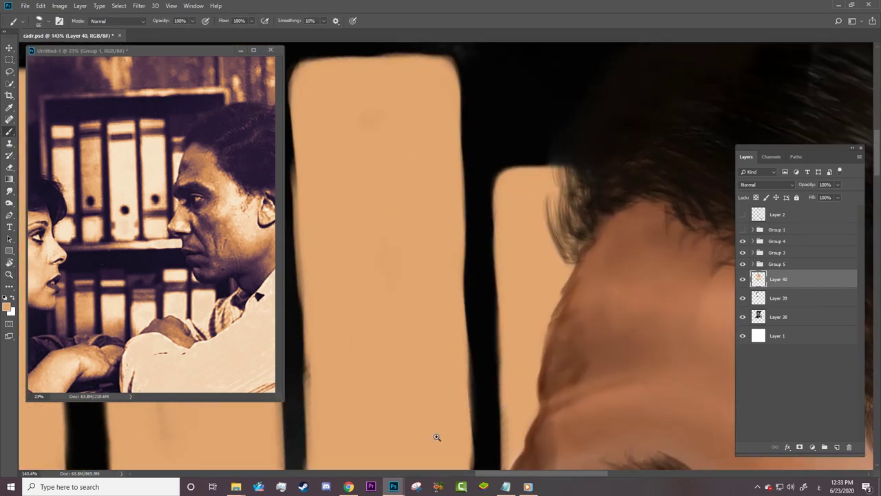
right_click(420, 344)
key(Escape)
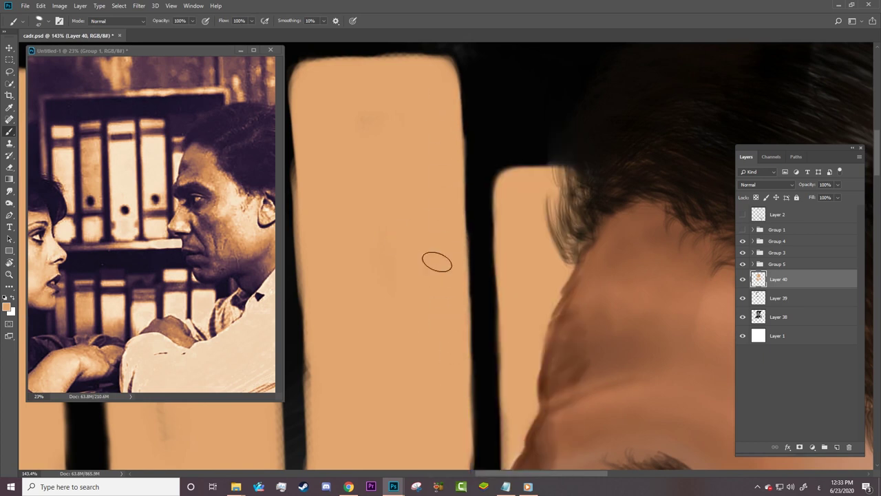
drag(335, 185, 423, 204)
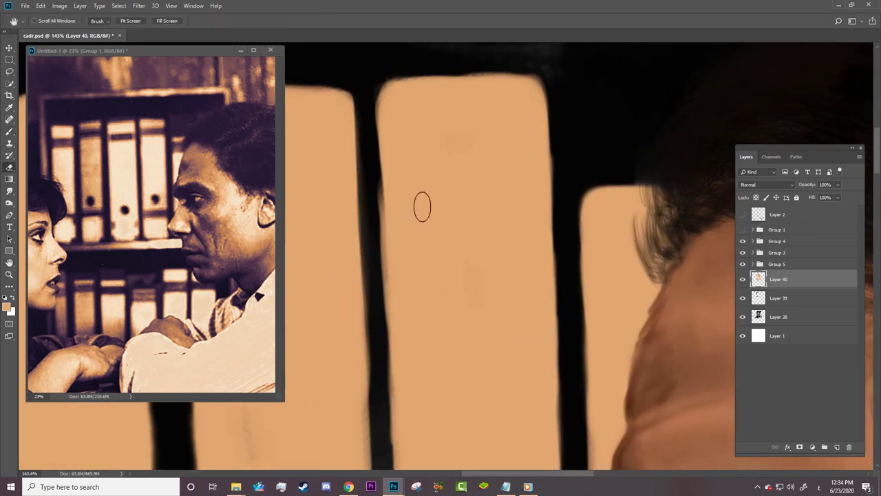
key(e)
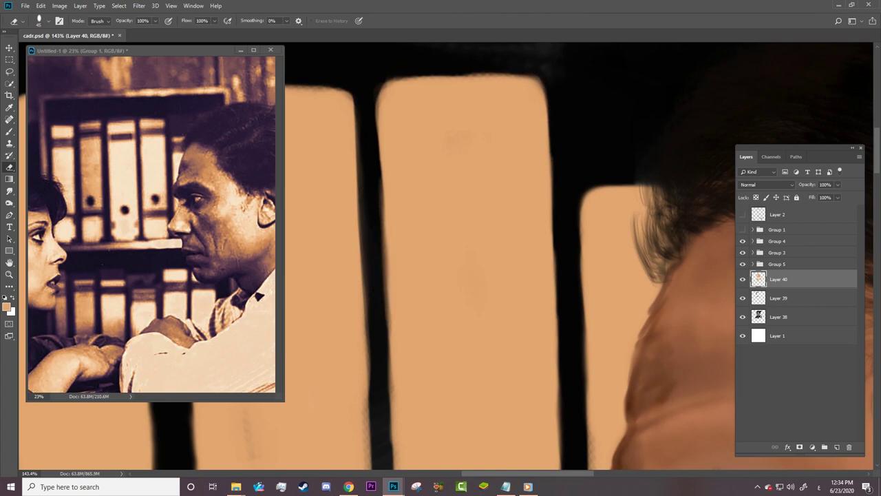
scroll(433, 220, up, 3)
Step: Smudge the dark posts' left and right edges at low strength to soften them
key(r)
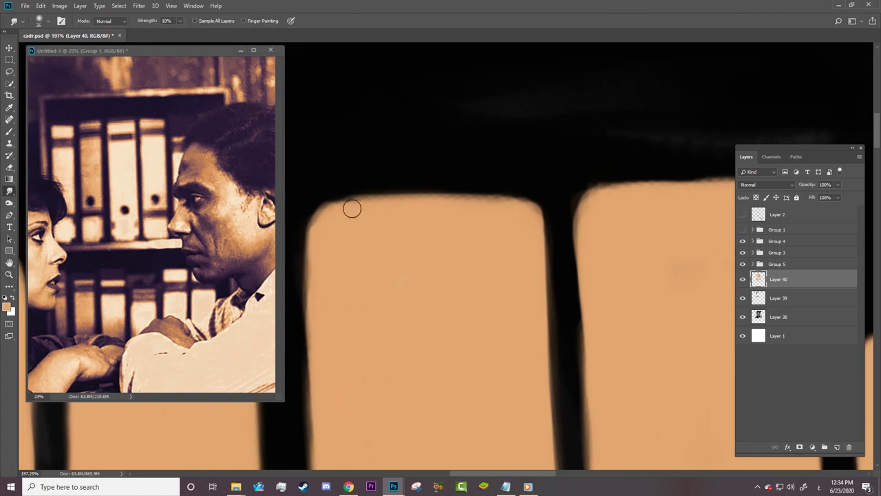
drag(533, 211, 550, 317)
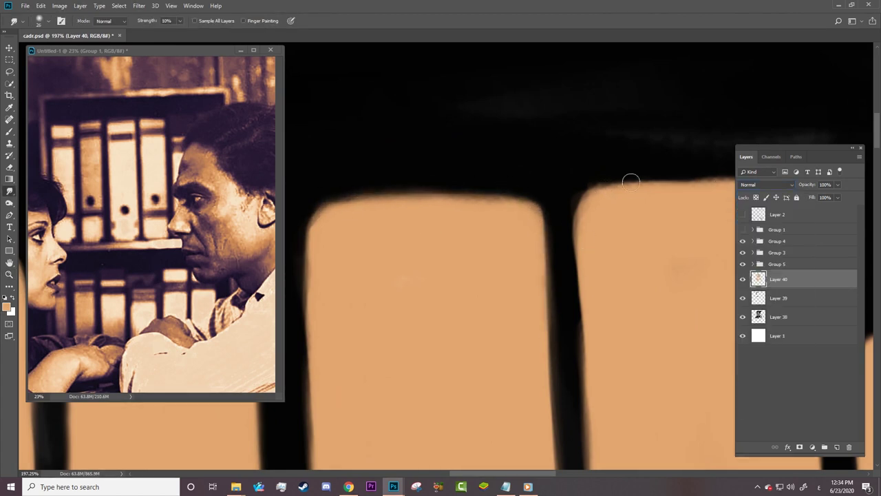
drag(577, 206, 583, 382)
drag(548, 289, 550, 376)
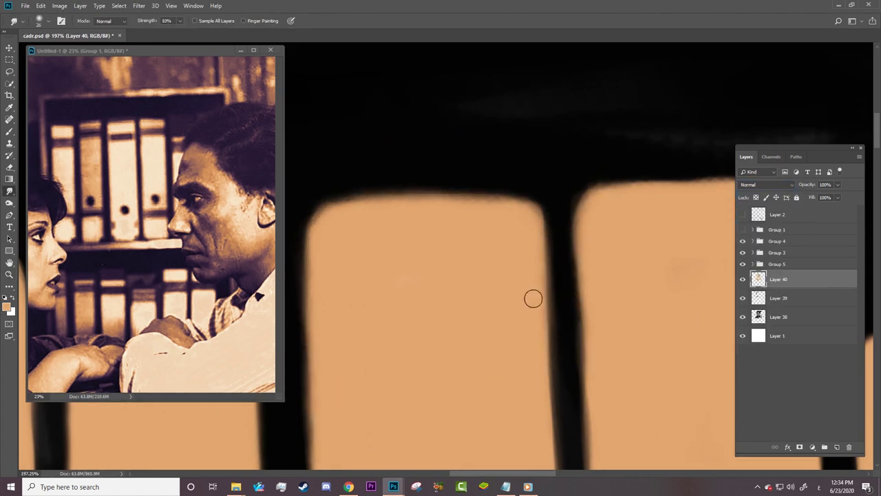
drag(454, 217, 482, 248)
drag(566, 256, 577, 423)
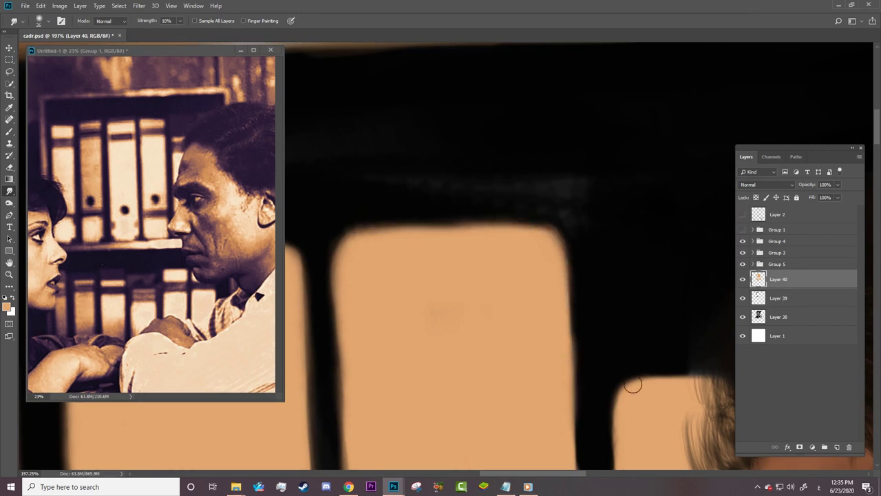
drag(450, 347, 448, 277)
mouse_move(342, 200)
mouse_down()
mouse_move(517, 152)
mouse_move(535, 331)
mouse_move(347, 434)
mouse_up()
Step: Smudge further post edges and the orange binder's edge beside the man's face
drag(413, 269, 432, 303)
drag(361, 252, 383, 190)
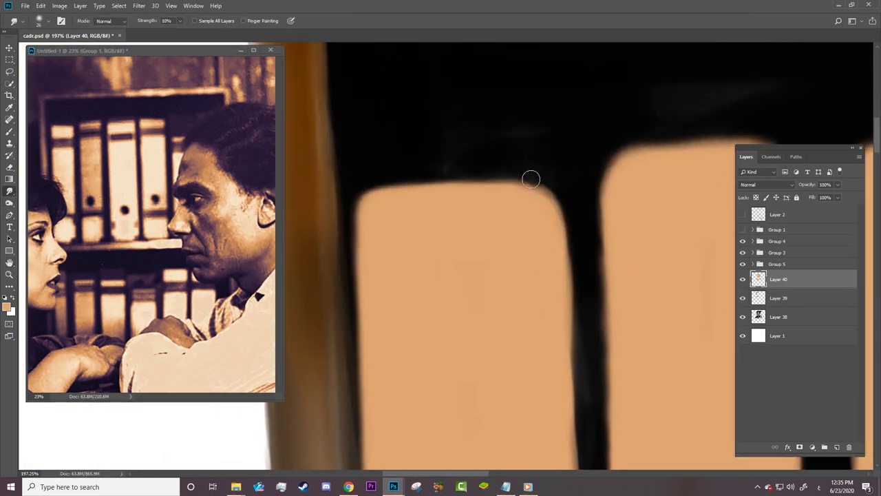
mouse_move(516, 185)
mouse_down()
mouse_move(571, 246)
mouse_move(574, 430)
mouse_up()
mouse_move(592, 217)
mouse_down()
mouse_move(533, 217)
mouse_move(592, 217)
mouse_up()
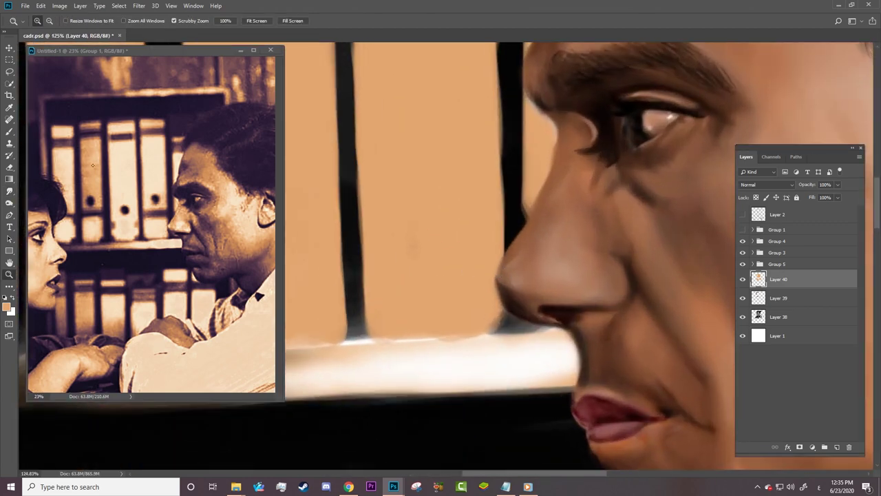
key(b)
key(r)
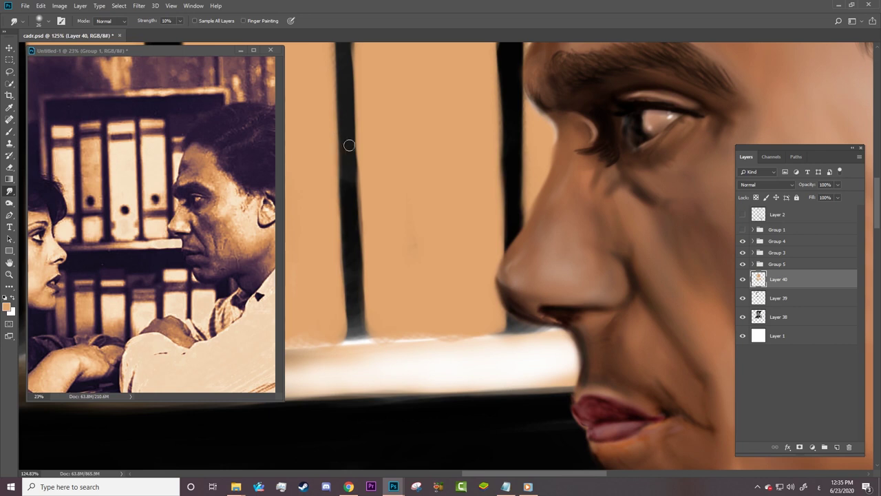
drag(349, 146, 357, 141)
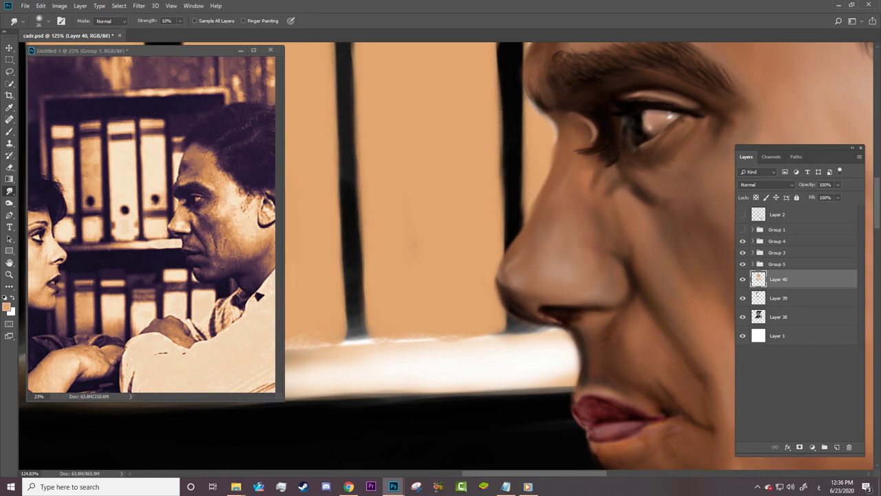
scroll(492, 294, left, 5)
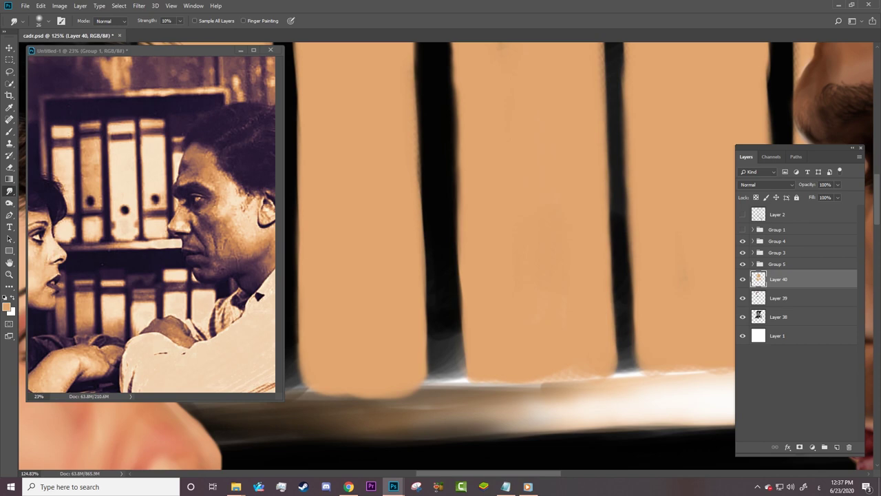
drag(422, 180, 424, 307)
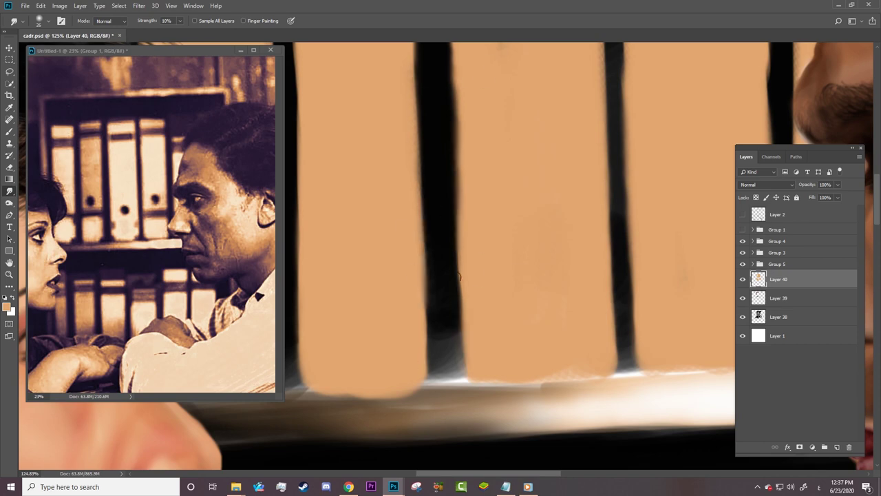
Step: Zoom out to the shelf and both figures, show the reference photo, and zoom in on the binders
key(z)
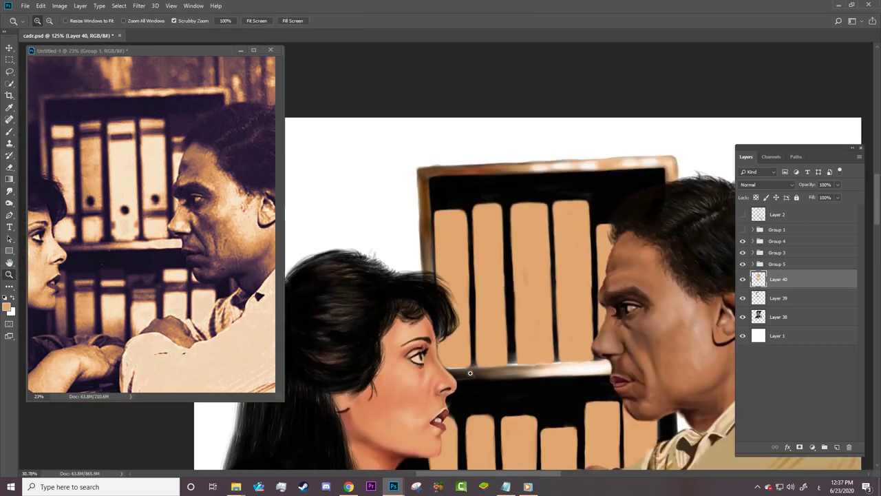
drag(295, 403, 497, 237)
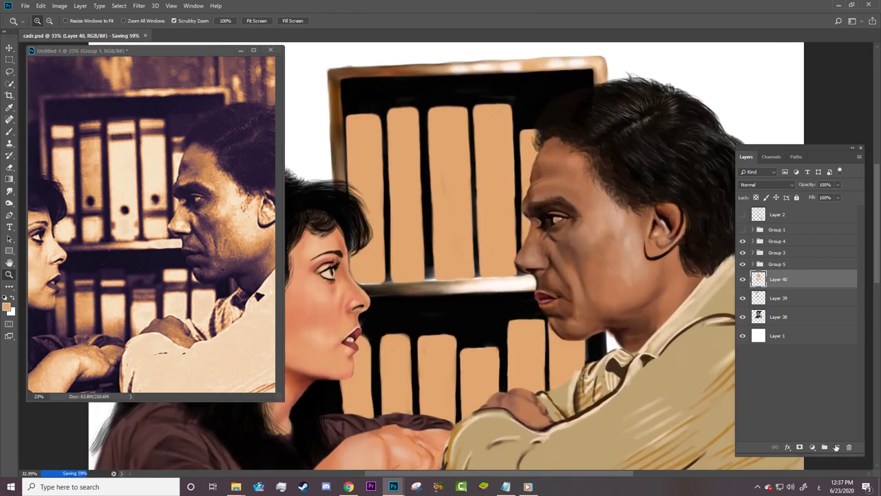
click(742, 230)
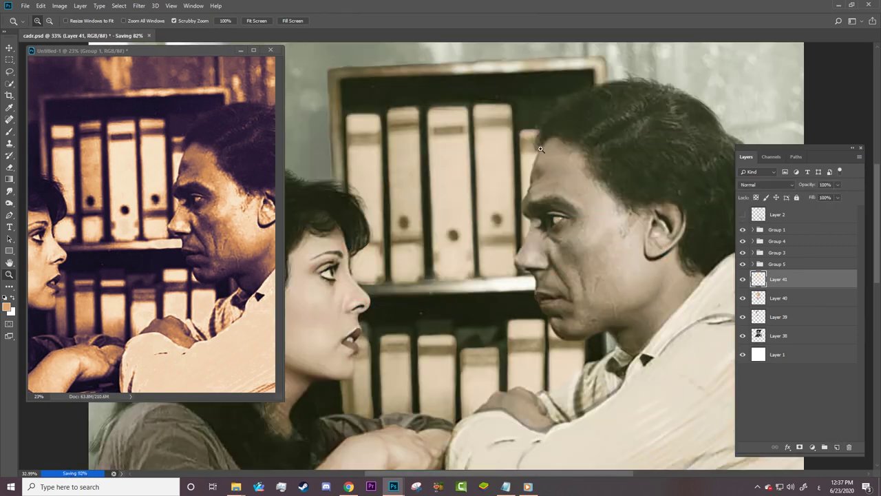
drag(474, 103, 523, 104)
Step: Paint a grey band across the binder and extend it left and right
key(b)
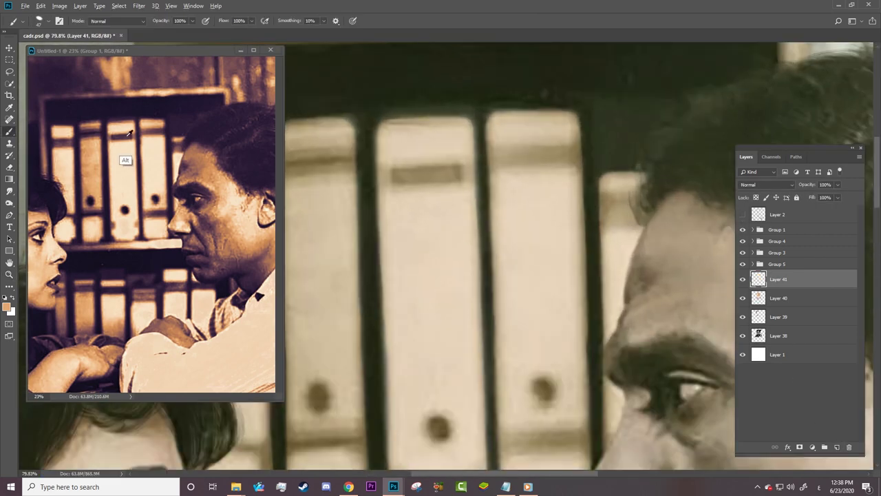
mouse_move(570, 154)
mouse_down()
mouse_move(503, 160)
mouse_move(555, 165)
mouse_up()
right_click(509, 157)
key(Escape)
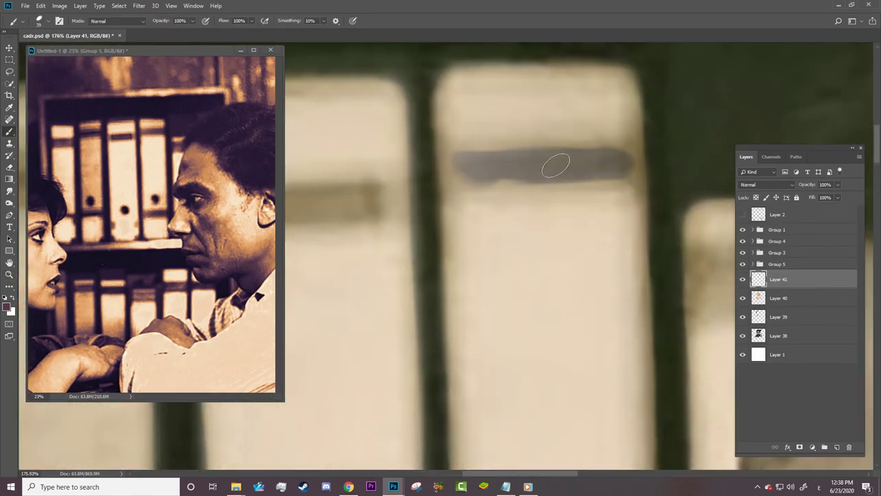
drag(628, 174, 591, 162)
drag(453, 172, 614, 180)
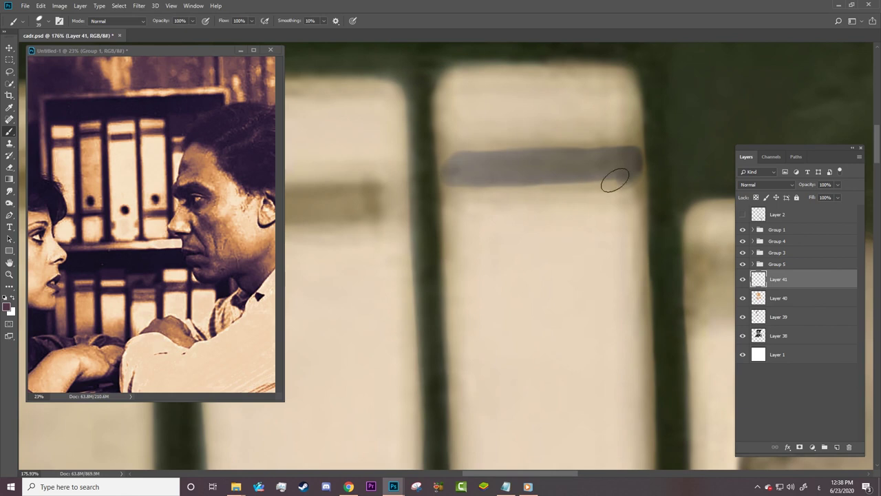
Step: Darken the grey band's bottom and top edges with a 17 px brush
right_click(465, 161)
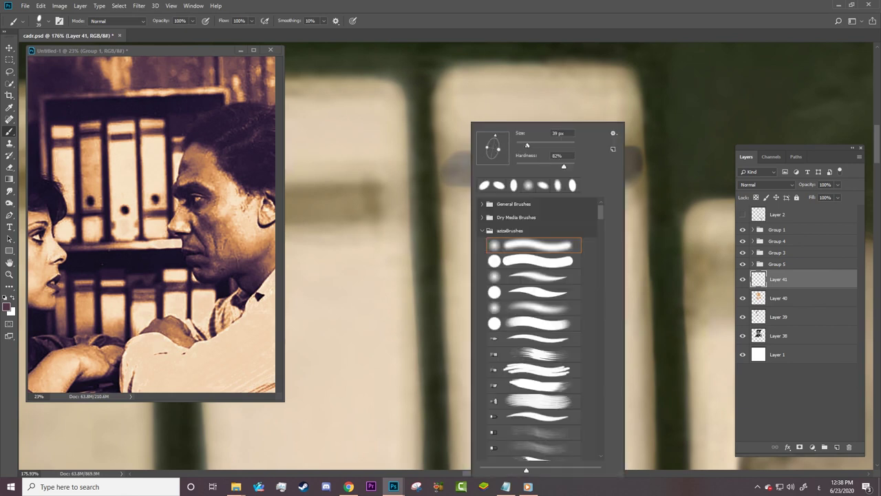
key(Return)
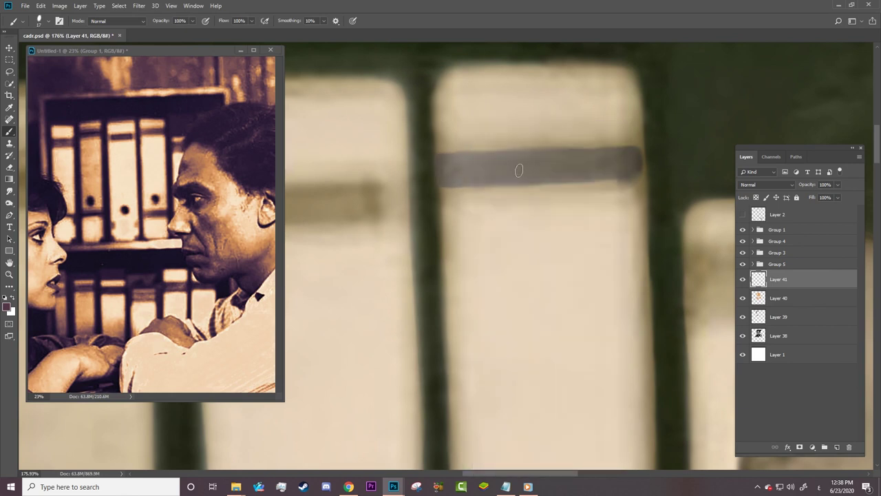
drag(637, 176, 518, 183)
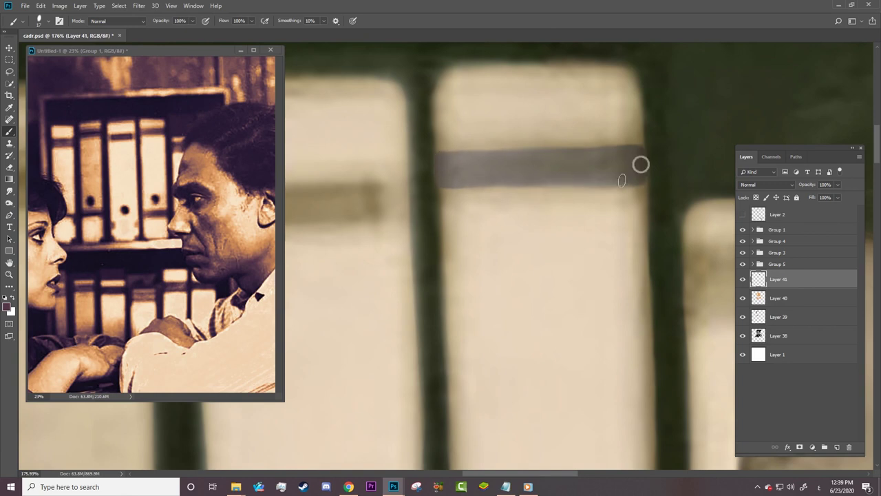
right_click(436, 161)
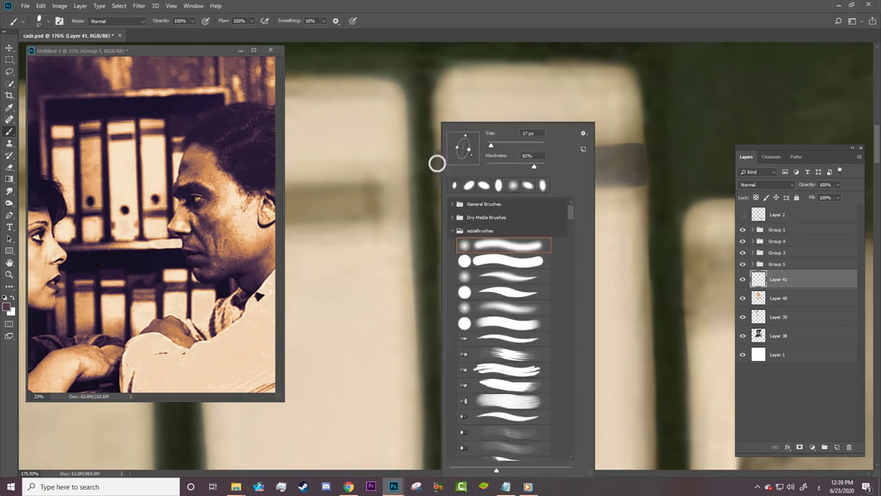
key(Return)
drag(443, 148, 607, 151)
Step: Hide the reference to check the band, view Color Balance, then show the reference again
click(742, 229)
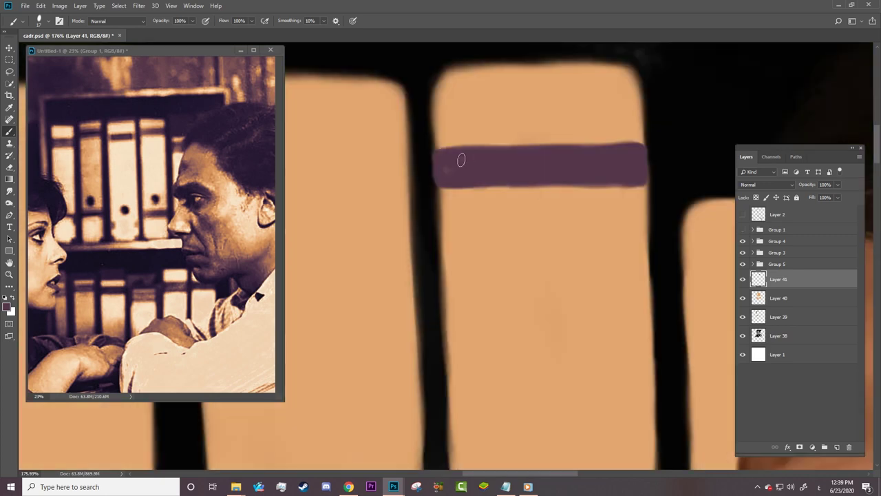
click(59, 6)
click(200, 83)
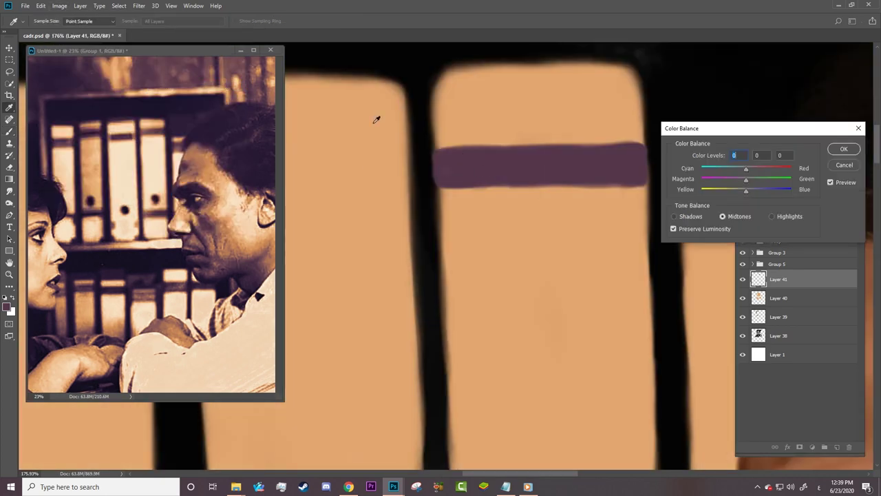
key(Return)
click(742, 229)
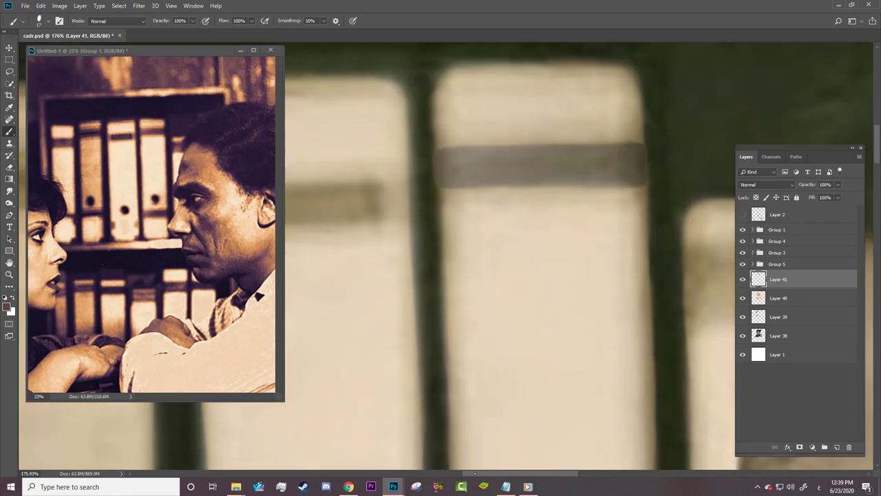
Step: Paint dark bands across the middle binders and a dark ring hole on a binder
key(b)
mouse_move(554, 203)
mouse_down()
mouse_move(631, 205)
mouse_move(437, 206)
mouse_move(502, 191)
mouse_move(637, 189)
mouse_up()
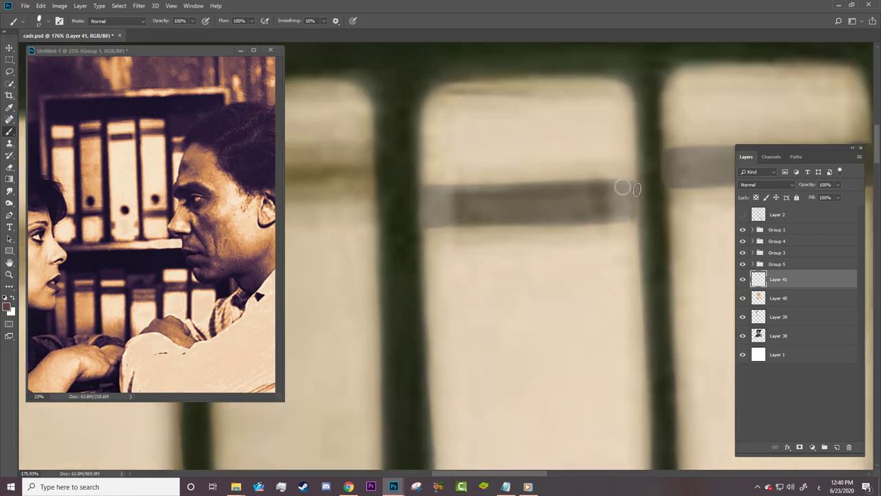
mouse_move(357, 240)
mouse_down()
mouse_move(468, 265)
mouse_move(521, 243)
mouse_move(571, 254)
mouse_up()
mouse_move(453, 241)
mouse_down()
mouse_move(420, 251)
mouse_move(441, 262)
mouse_move(568, 261)
mouse_move(360, 269)
mouse_up()
mouse_move(546, 258)
mouse_down()
mouse_move(541, 301)
mouse_move(362, 304)
mouse_move(370, 286)
mouse_up()
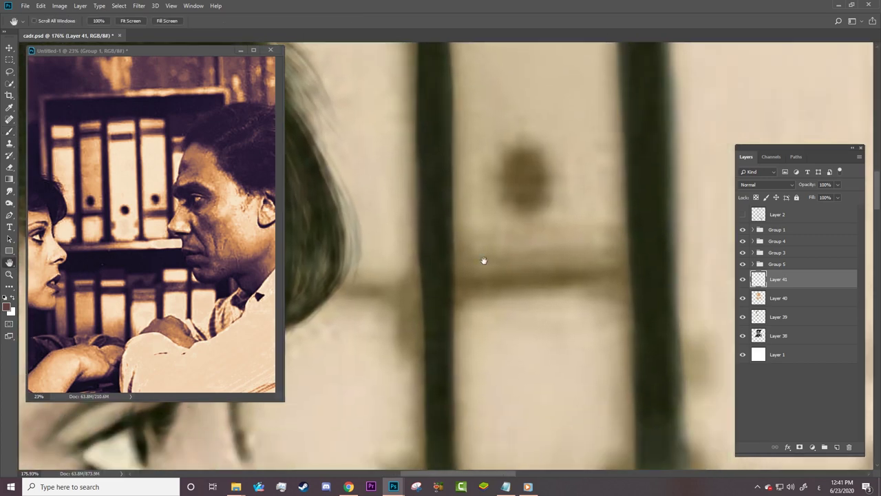
mouse_move(513, 157)
mouse_down()
mouse_move(535, 200)
mouse_move(525, 162)
mouse_up()
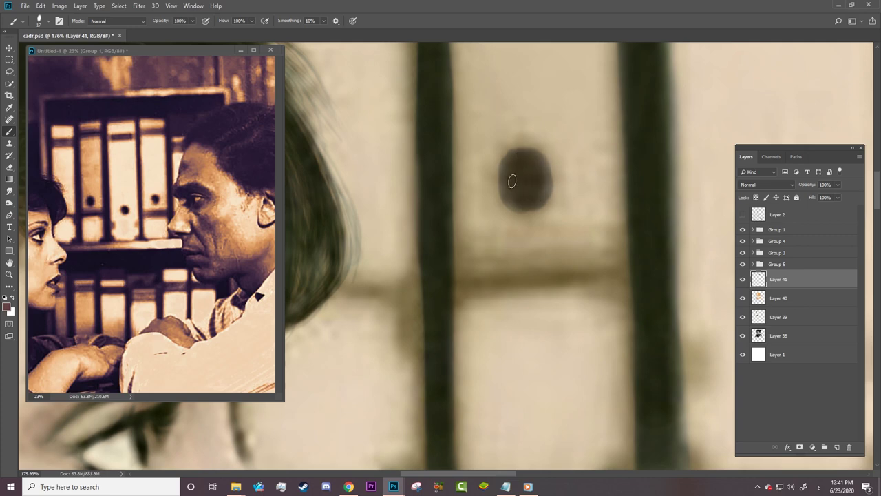
mouse_move(456, 284)
mouse_down()
mouse_move(625, 276)
mouse_move(472, 285)
mouse_up()
Step: Set Group 1 opacity to 90%, darken the crossbar on Layer 41, and hide Group 1
click(777, 230)
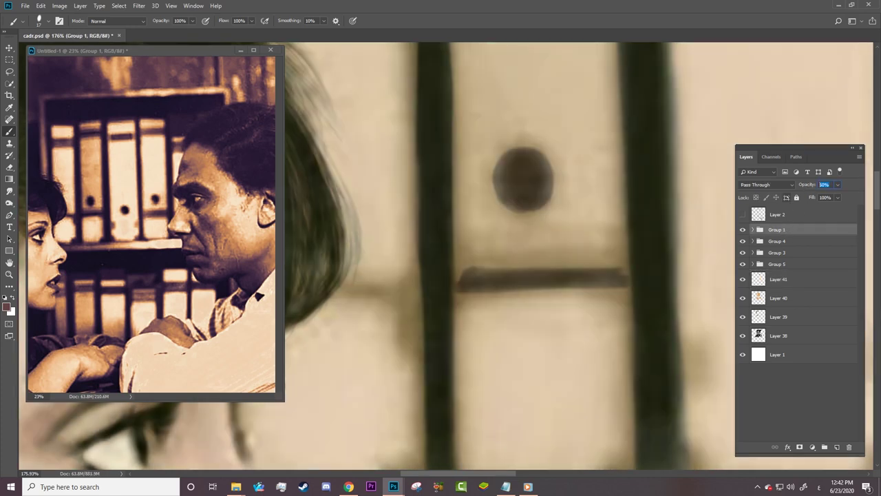
text(90)
click(780, 281)
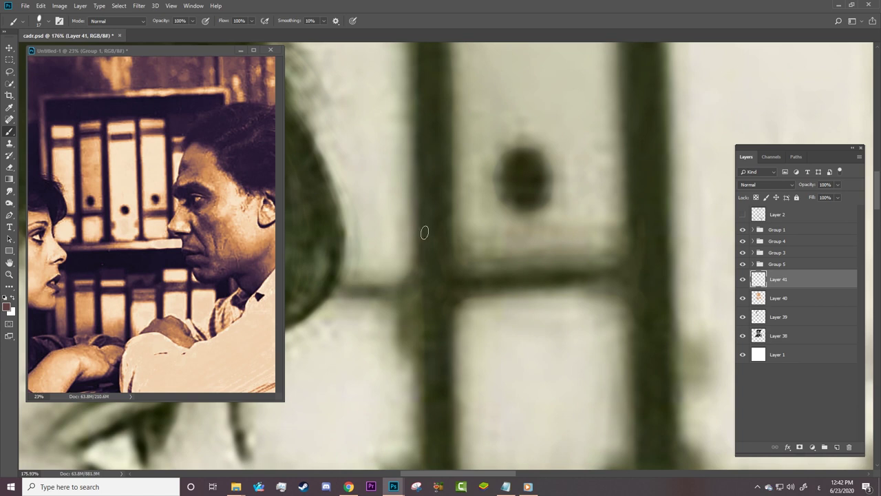
drag(341, 292, 483, 249)
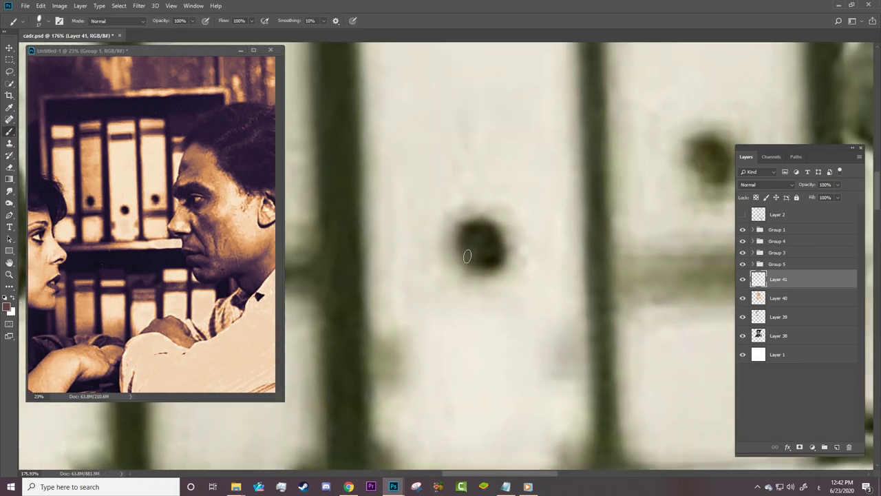
scroll(491, 275, right, 5)
scroll(455, 291, right, 3)
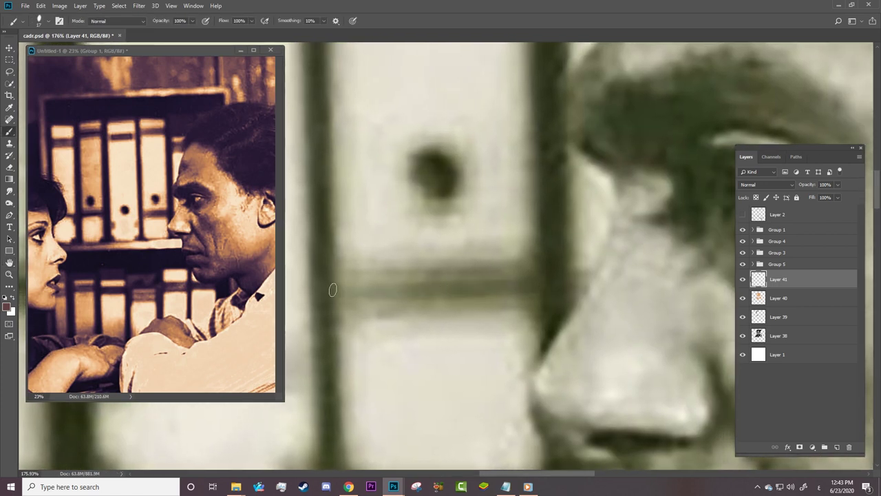
drag(370, 293, 394, 279)
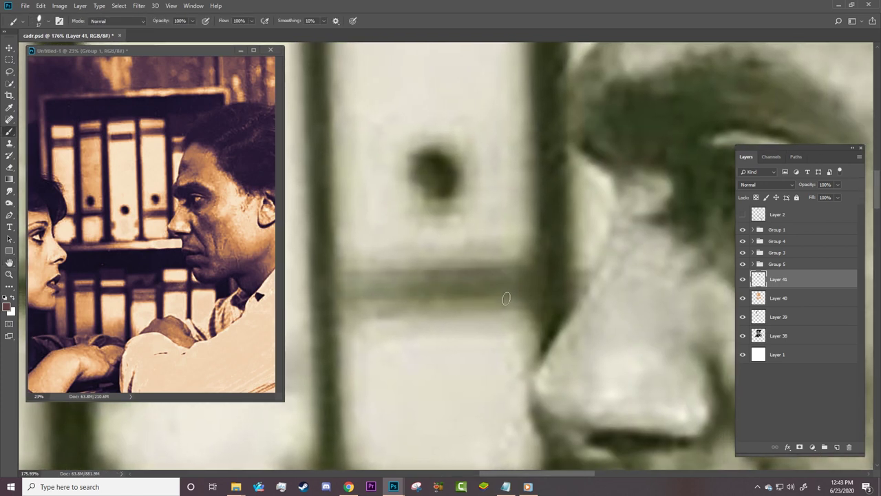
click(742, 229)
Step: Erase the ragged crossbar ends inside the selection, then deselect
ctrl+click(759, 335)
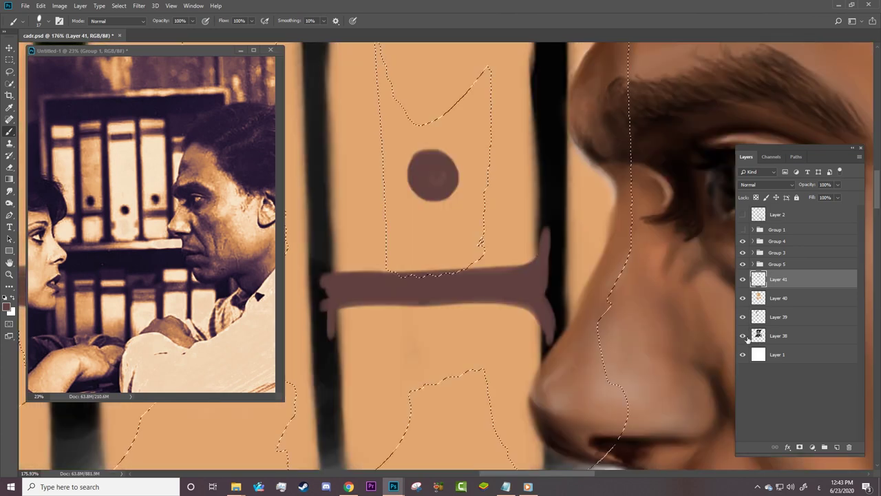
key(e)
drag(553, 227, 559, 364)
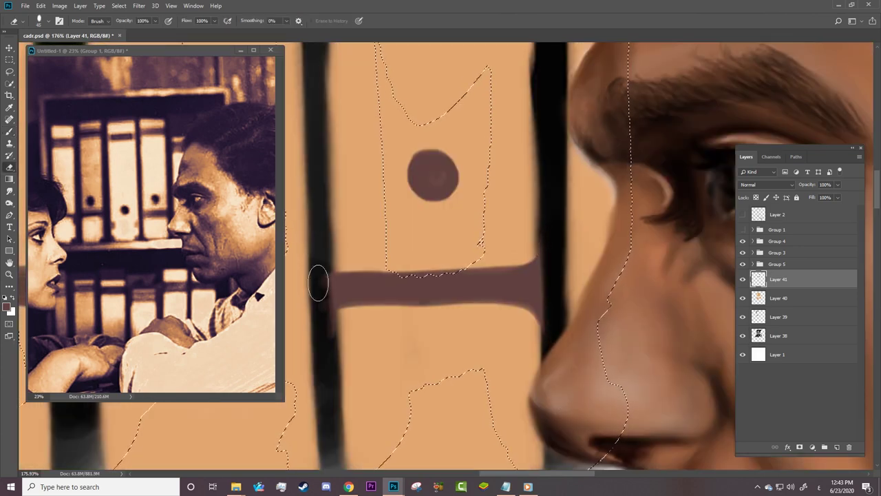
key(z)
mouse_move(427, 302)
mouse_down()
mouse_move(370, 300)
mouse_move(433, 304)
mouse_up()
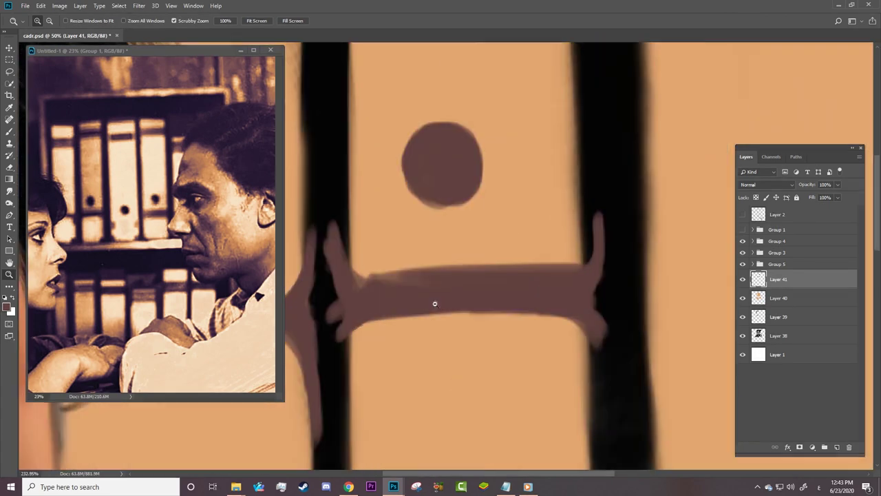
key(e)
drag(593, 213, 590, 348)
mouse_move(336, 223)
mouse_down()
mouse_move(315, 392)
mouse_move(311, 334)
mouse_move(289, 335)
mouse_up()
key(z)
key(ctrl+d)
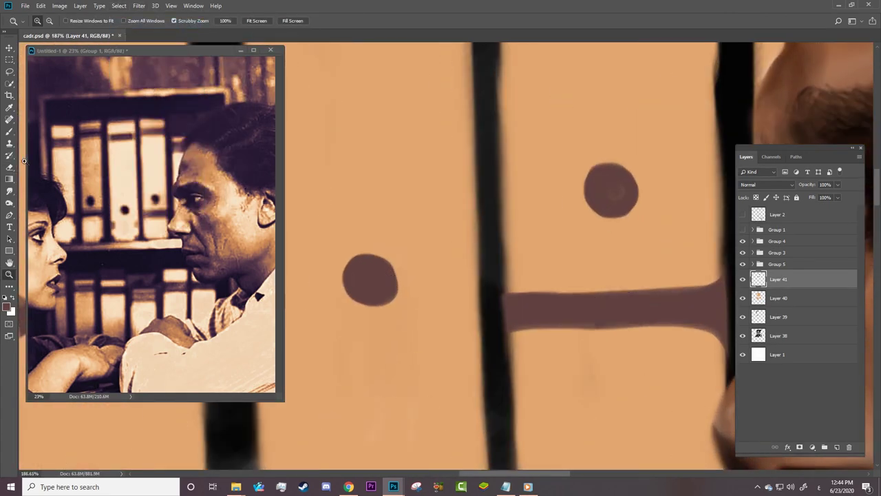
Step: Burn the brown binder holes and the crossbar darker
key(o)
right_click(402, 124)
key(Escape)
mouse_move(375, 252)
mouse_down()
mouse_move(385, 297)
mouse_move(375, 299)
mouse_up()
mouse_move(606, 172)
mouse_down()
mouse_move(629, 203)
mouse_move(620, 161)
mouse_up()
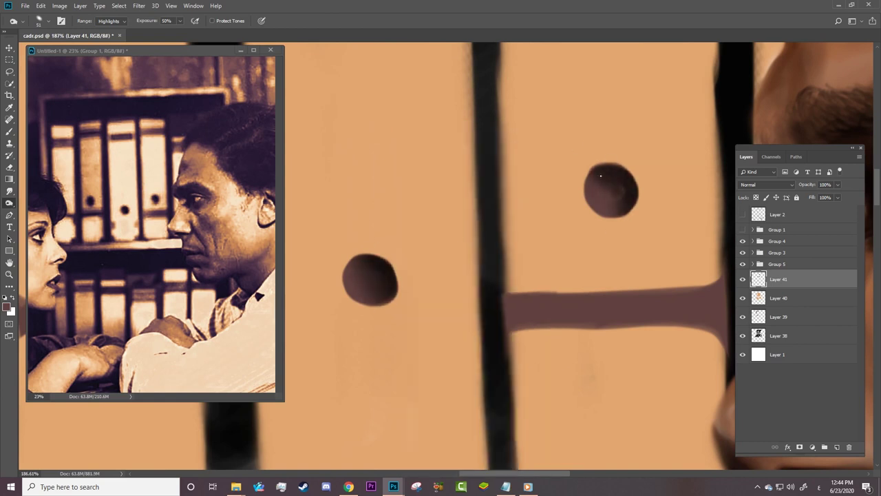
mouse_move(719, 277)
mouse_down()
mouse_move(671, 324)
mouse_move(720, 347)
mouse_up()
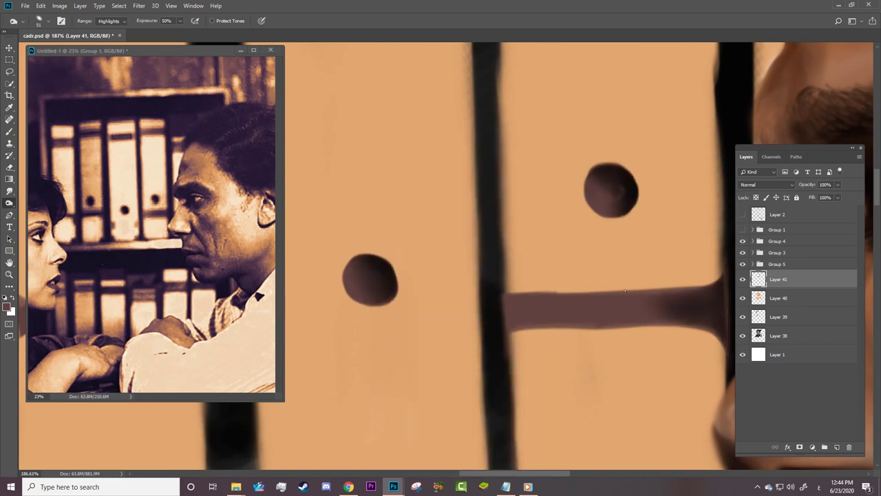
mouse_move(712, 303)
mouse_down()
mouse_move(612, 309)
mouse_move(589, 301)
mouse_up()
drag(478, 474, 421, 474)
mouse_move(496, 206)
mouse_down()
mouse_move(540, 183)
mouse_move(523, 238)
mouse_move(512, 205)
mouse_up()
mouse_move(600, 298)
mouse_down()
mouse_move(523, 305)
mouse_move(630, 292)
mouse_up()
mouse_move(523, 303)
mouse_down()
mouse_move(448, 299)
mouse_move(316, 330)
mouse_up()
Step: Paint dark shadows along the pole's left edge, the binders' bottom and below the glass rod
key(b)
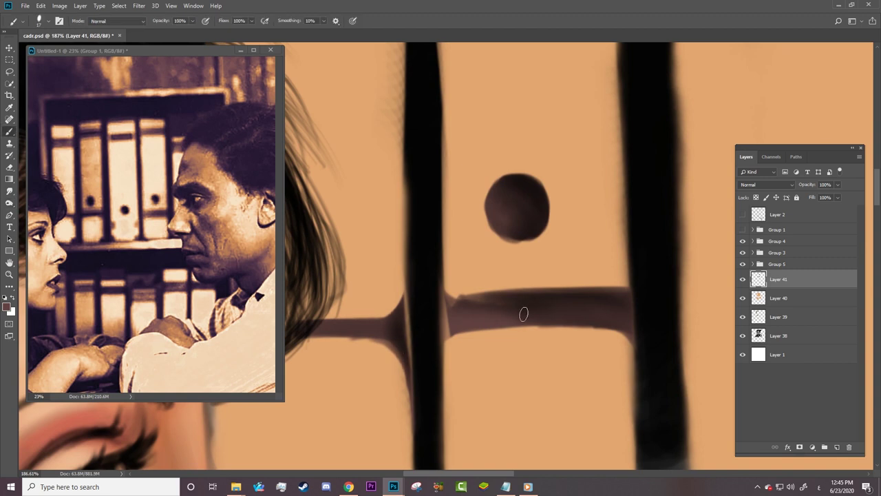
mouse_move(523, 309)
mouse_down()
mouse_move(436, 309)
mouse_move(448, 321)
mouse_move(506, 296)
mouse_move(488, 313)
mouse_up()
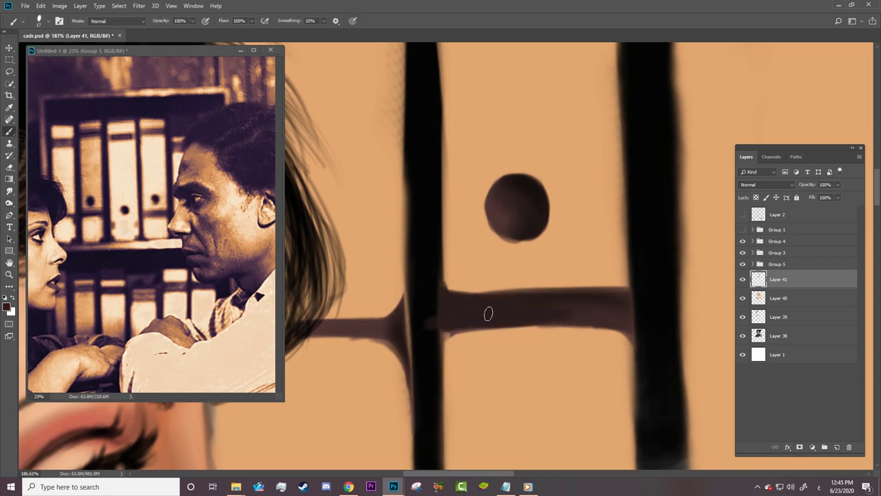
drag(404, 297, 408, 390)
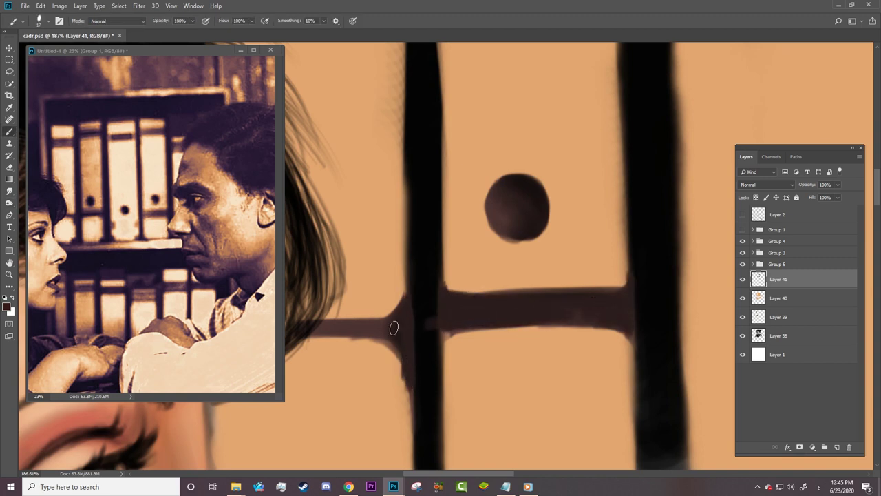
key(e)
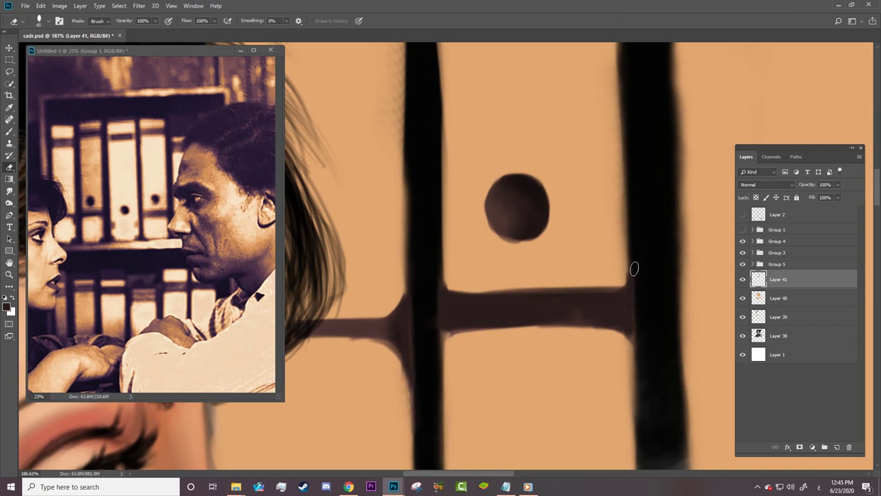
scroll(633, 269, down, 2)
scroll(448, 324, down, 3)
scroll(491, 257, up, 2)
key(b)
alt+right_click(490, 257)
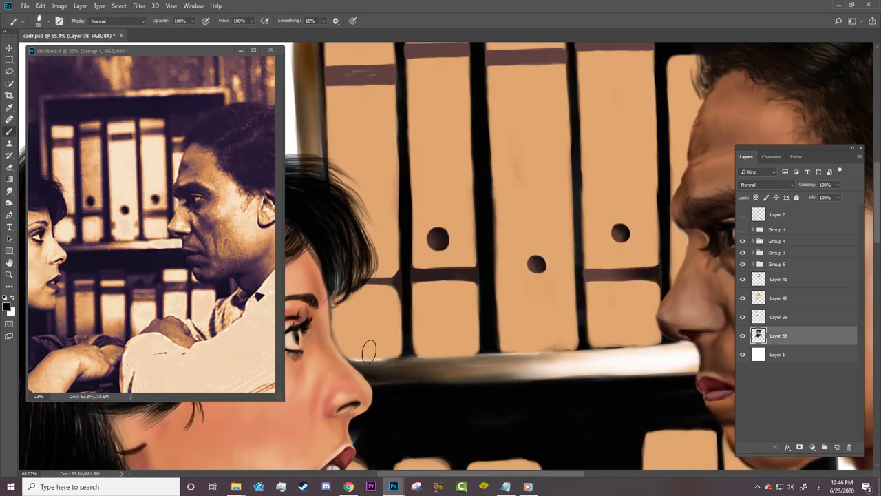
drag(369, 352, 591, 336)
drag(719, 422, 403, 399)
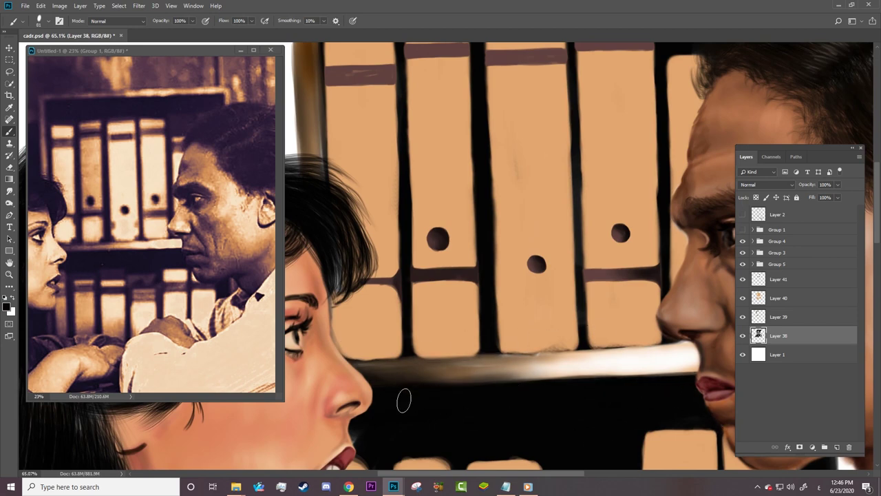
scroll(473, 347, down, 5)
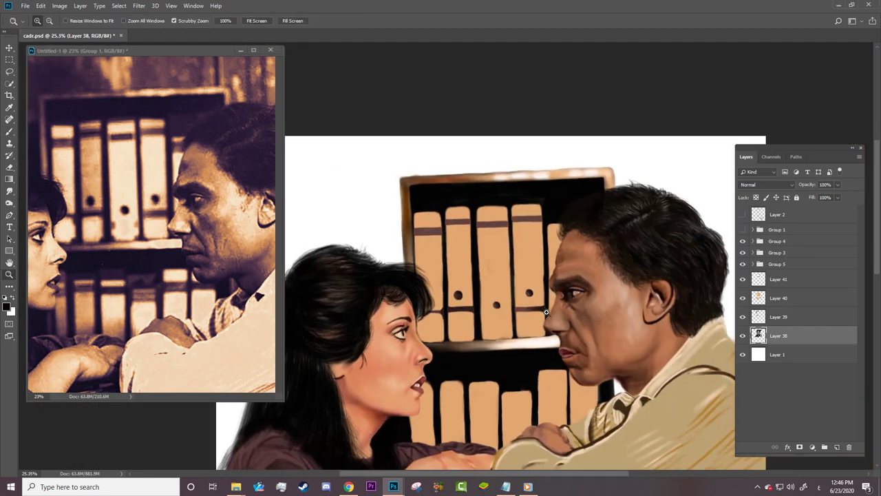
Step: On Layer 40, load the 130 px textured brush preset for burning
ctrl+click(592, 279)
scroll(563, 280, up, 4)
key(o)
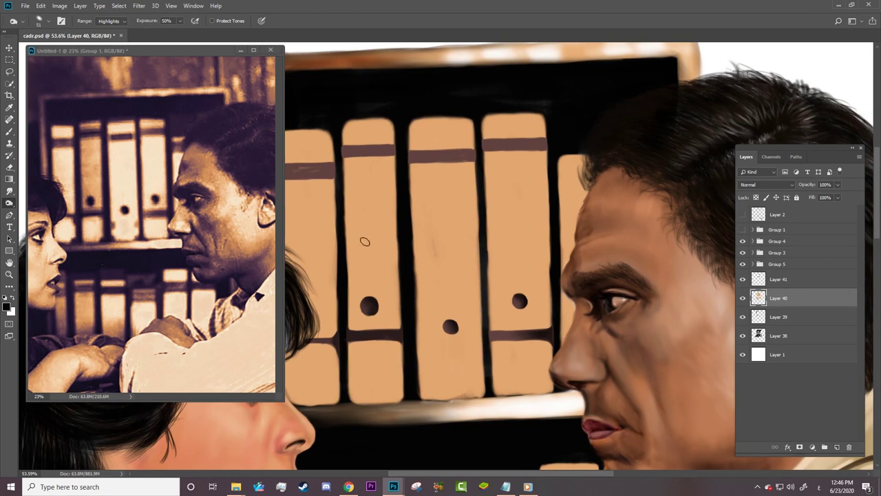
right_click(365, 242)
scroll(497, 383, down, 5)
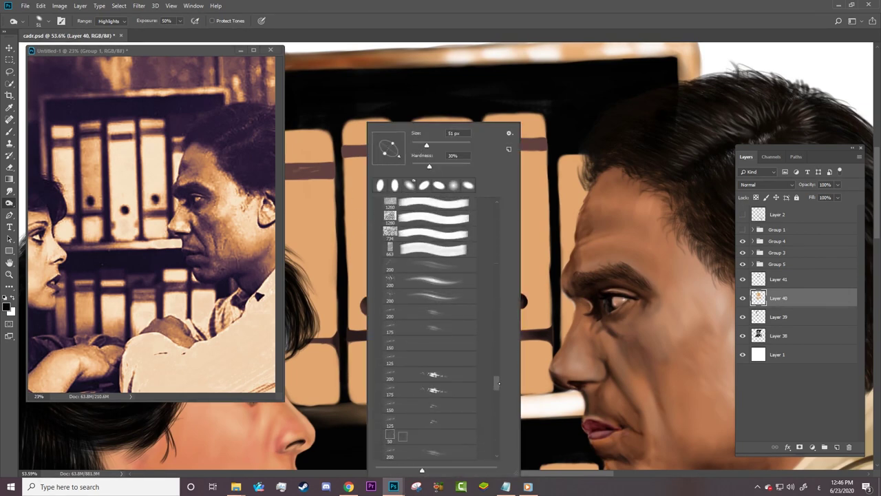
drag(498, 383, 501, 446)
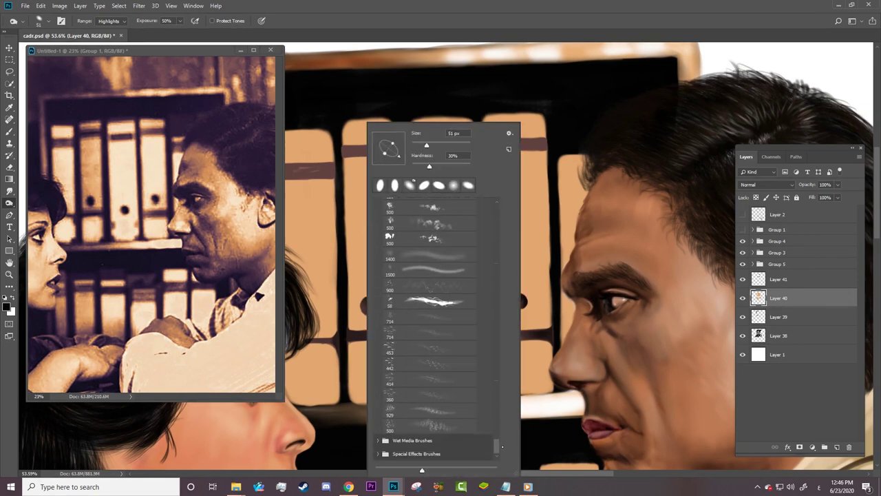
click(509, 133)
click(530, 175)
right_click(588, 199)
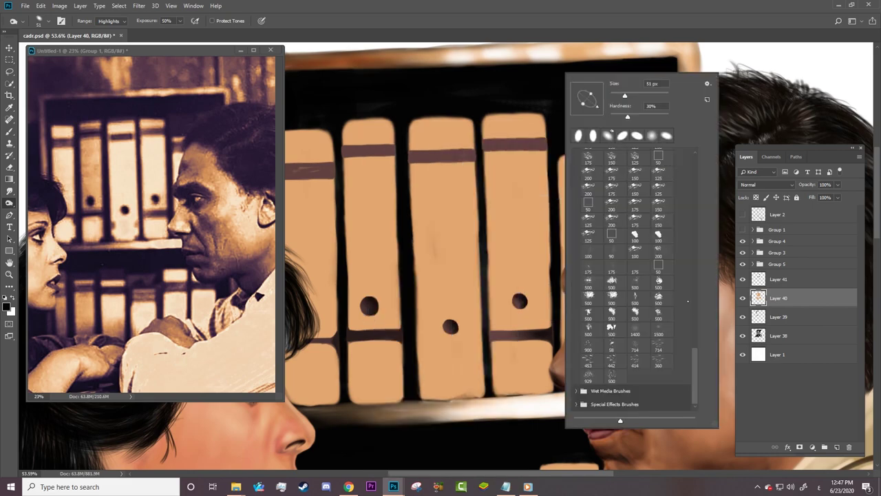
scroll(633, 289, up, 5)
click(659, 303)
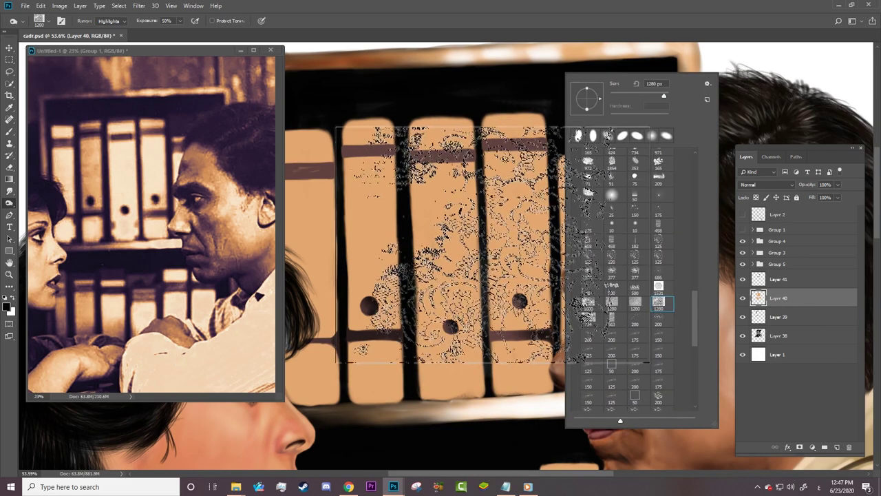
click(658, 162)
scroll(697, 278, up, 3)
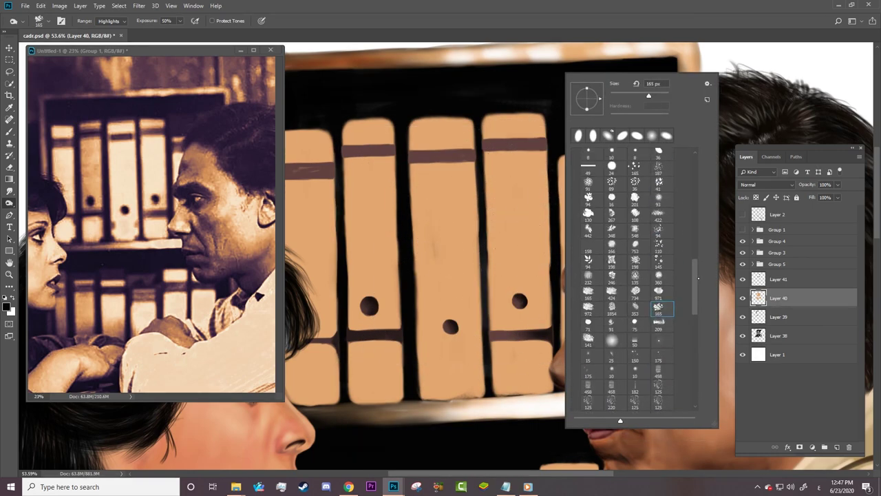
scroll(697, 278, up, 2)
click(587, 256)
click(362, 211)
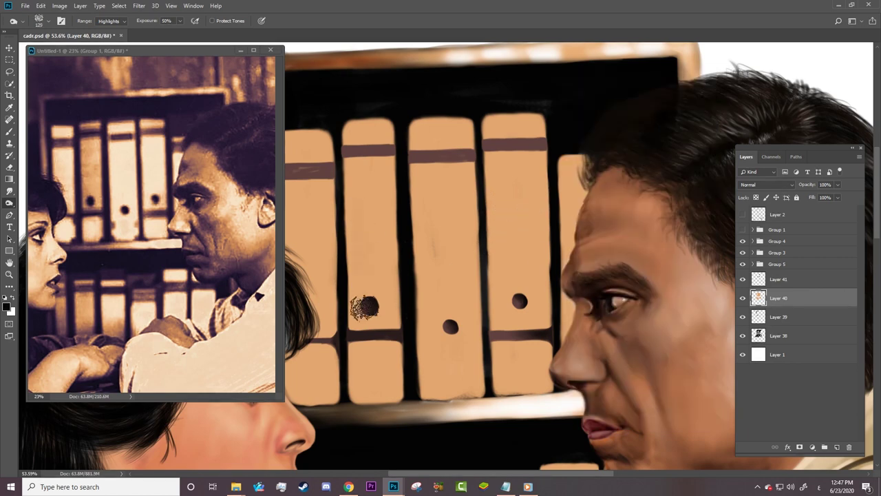
Step: Burn grainy texture into the binders' tops, edges and lower parts
key(z)
drag(353, 240, 392, 206)
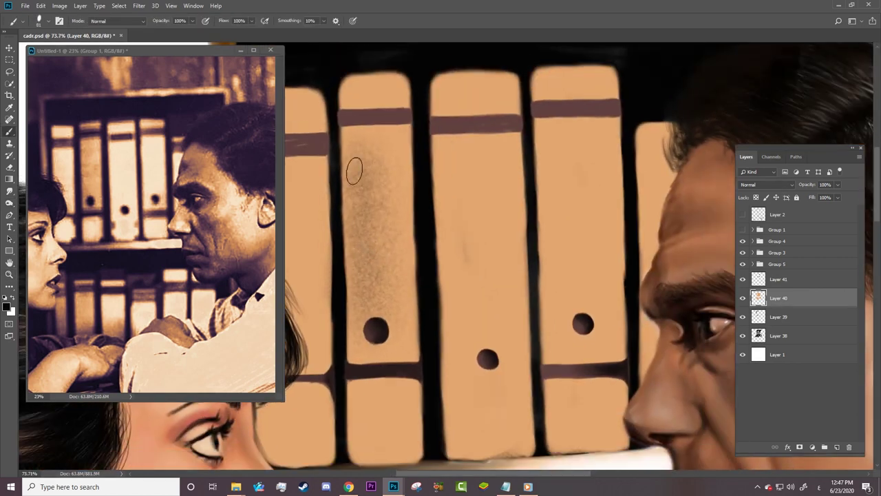
key(o)
key(alt+z)
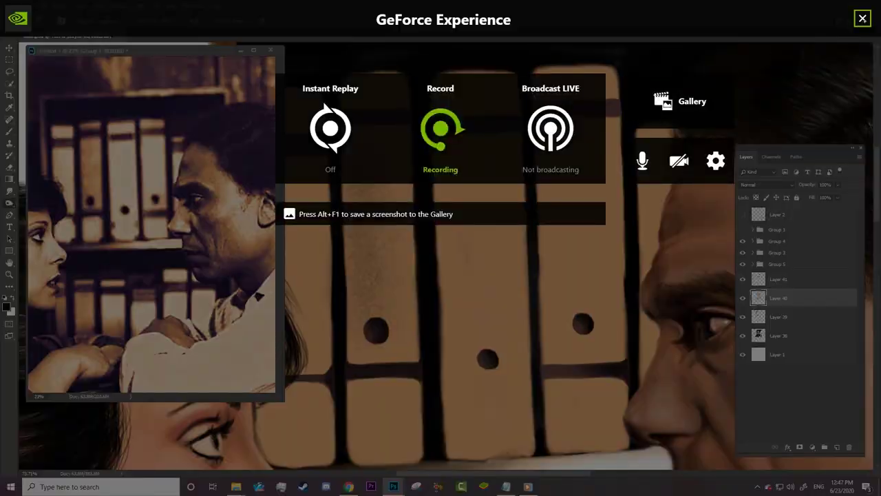
key(alt+z)
mouse_move(361, 165)
mouse_down()
mouse_move(370, 83)
mouse_move(382, 460)
mouse_up()
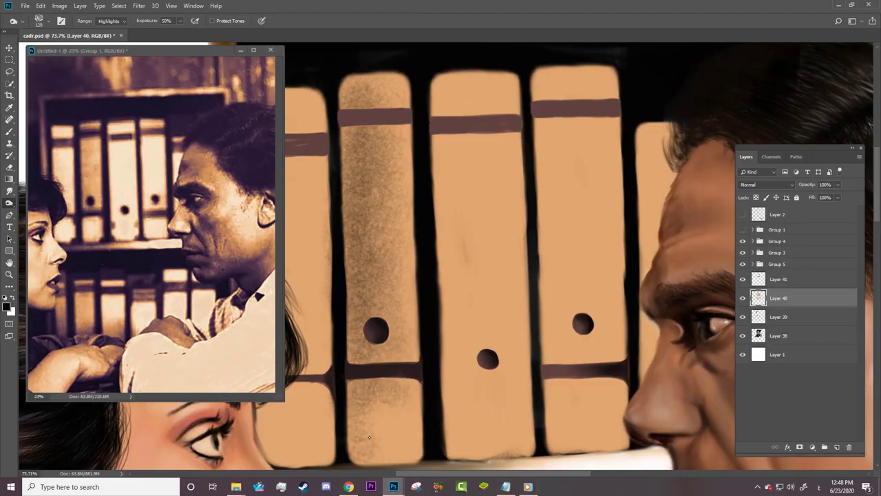
mouse_move(444, 207)
mouse_down()
mouse_move(434, 71)
mouse_move(502, 86)
mouse_move(448, 344)
mouse_move(489, 447)
mouse_up()
mouse_move(557, 75)
mouse_down()
mouse_move(527, 138)
mouse_move(550, 248)
mouse_up()
drag(543, 303, 760, 309)
mouse_move(413, 248)
mouse_down()
mouse_move(396, 82)
mouse_move(406, 254)
mouse_up()
drag(420, 406, 423, 458)
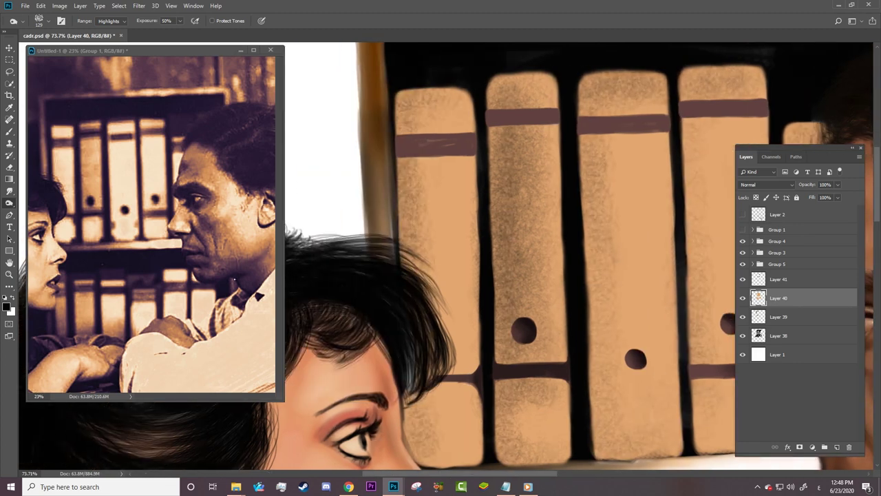
right_click(10, 202)
click(45, 201)
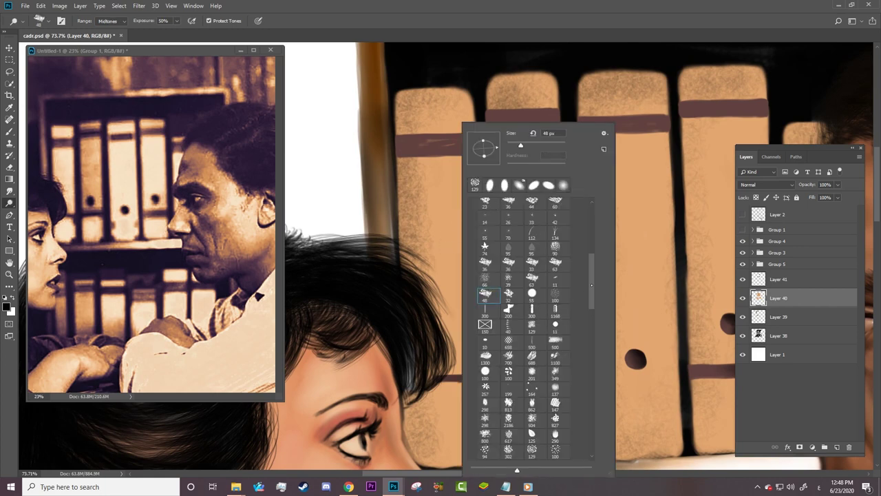
Step: Dodge bright streaks down the first binder with a 200 px textured brush
scroll(530, 331, down, 5)
double_click(555, 264)
right_click(475, 289)
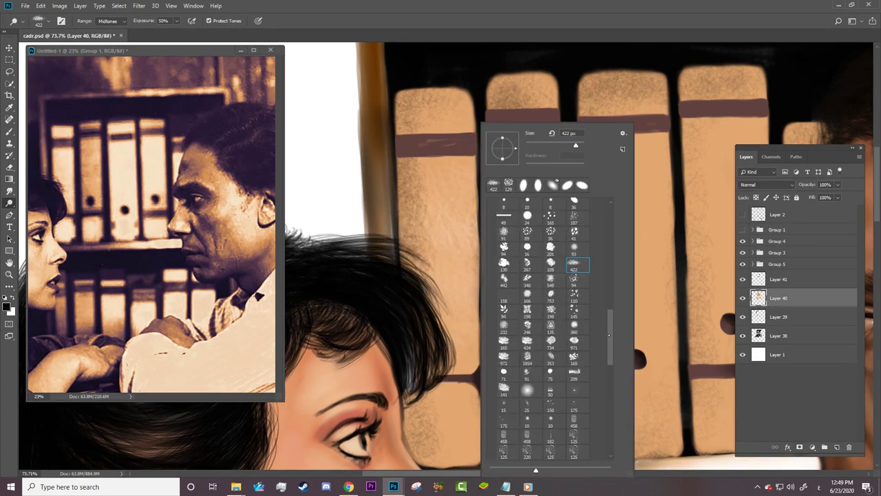
click(527, 339)
scroll(543, 331, down, 5)
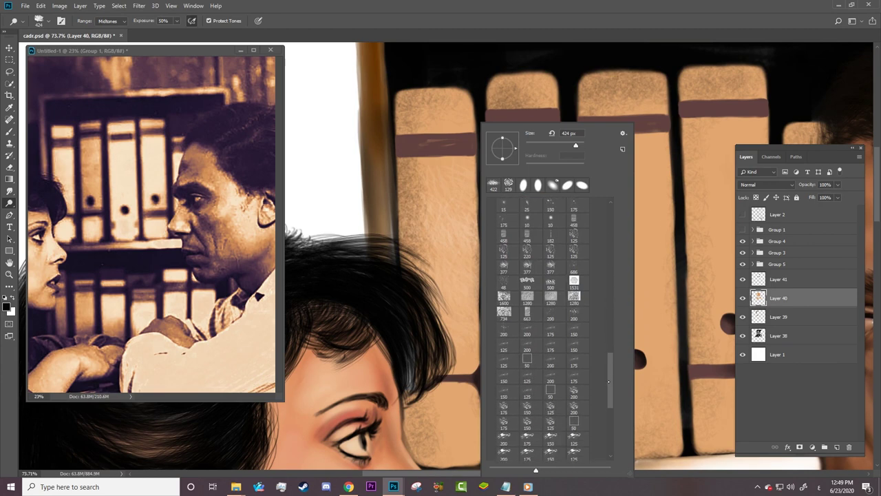
double_click(578, 356)
drag(433, 164, 448, 240)
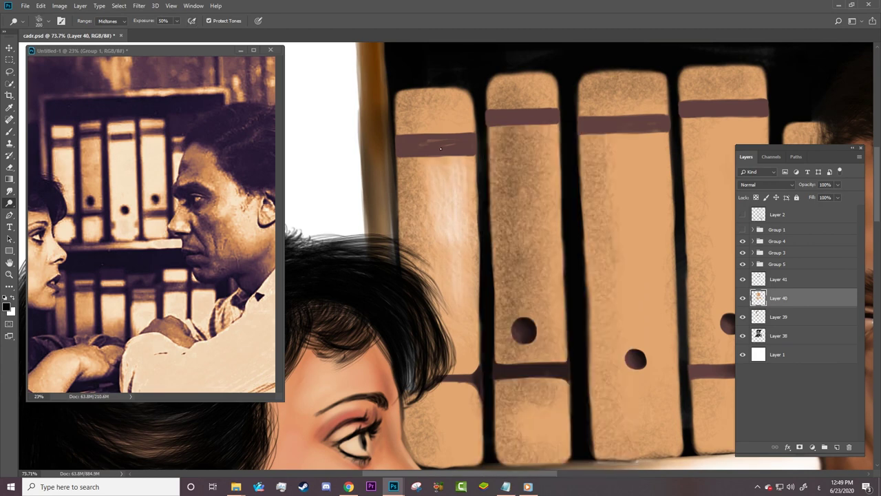
drag(468, 166, 471, 251)
mouse_move(433, 399)
mouse_down()
mouse_move(454, 462)
mouse_move(455, 386)
mouse_up()
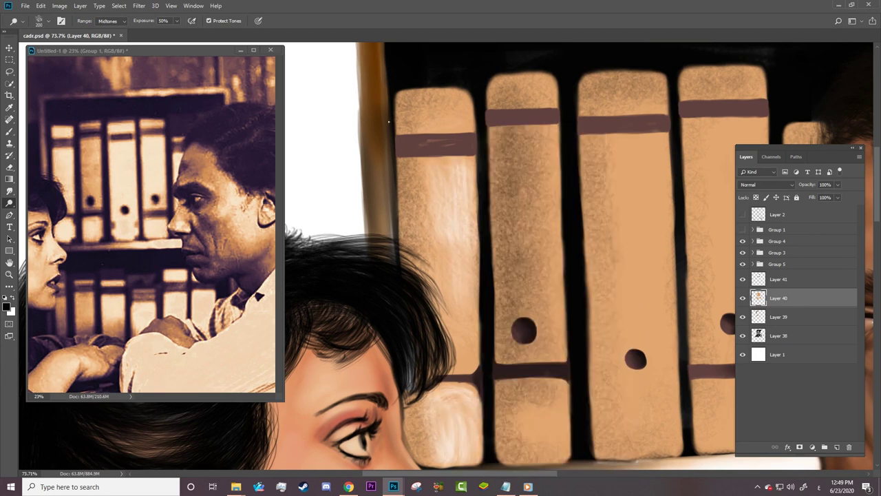
mouse_move(413, 103)
mouse_down()
mouse_move(448, 117)
mouse_move(426, 107)
mouse_move(440, 120)
mouse_up()
mouse_move(440, 162)
mouse_down()
mouse_move(419, 259)
mouse_move(433, 165)
mouse_move(420, 265)
mouse_move(454, 340)
mouse_up()
mouse_move(659, 145)
mouse_down()
mouse_move(657, 246)
mouse_move(599, 323)
mouse_move(640, 159)
mouse_move(619, 147)
mouse_move(600, 201)
mouse_up()
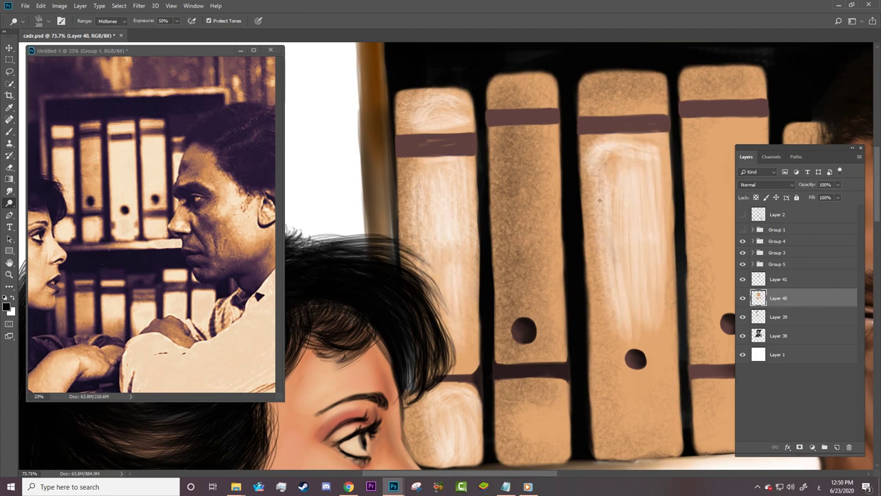
Step: Enlarge the brush to 400 px and lighten the third and right-hand upper binders
key(bracketright)
key(bracketright)
key(bracketright)
mouse_move(629, 305)
mouse_down()
mouse_move(639, 344)
mouse_move(610, 99)
mouse_move(592, 268)
mouse_move(615, 315)
mouse_up()
key(b)
drag(638, 342, 533, 261)
key(o)
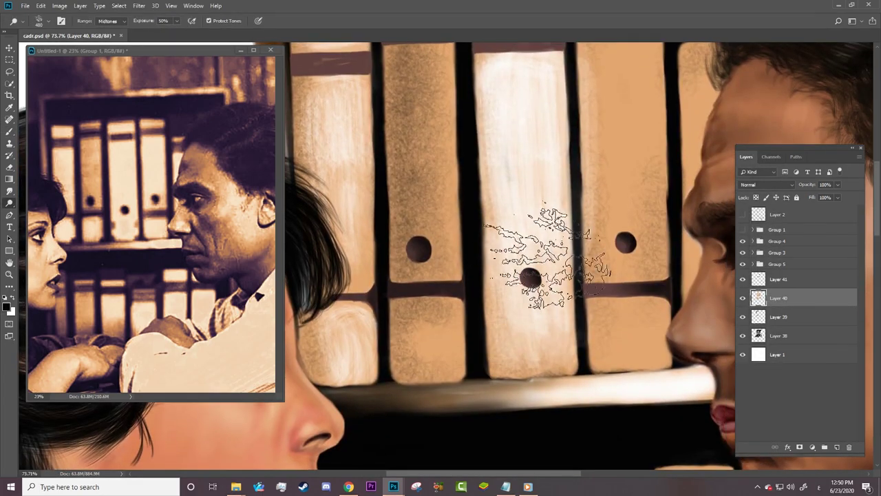
mouse_move(629, 251)
mouse_down()
mouse_move(649, 291)
mouse_move(590, 186)
mouse_move(571, 241)
mouse_move(688, 127)
mouse_up()
alt+scroll(555, 278, down, 5)
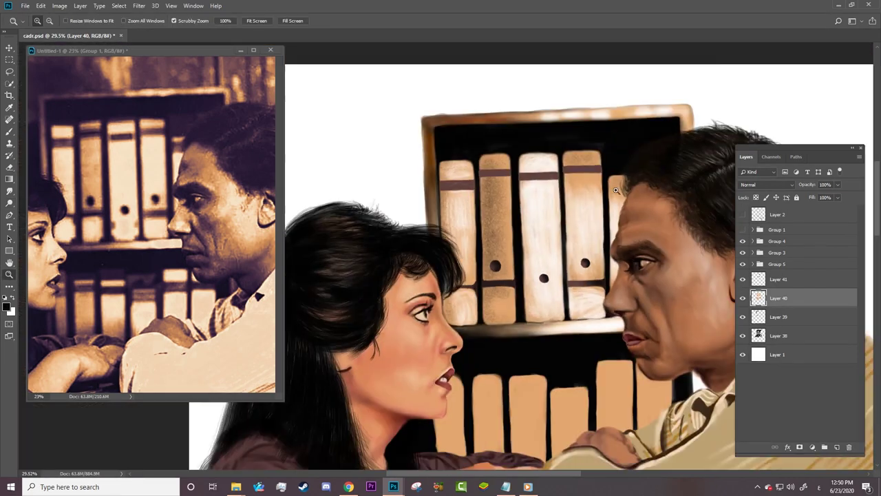
mouse_move(582, 168)
mouse_down()
mouse_move(589, 207)
mouse_move(570, 248)
mouse_up()
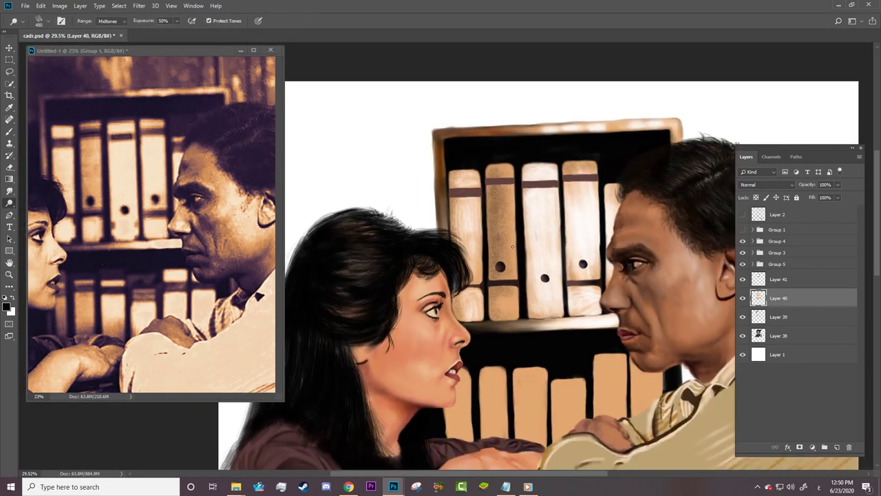
Step: Use a smaller brush to brighten the bottoms of the upper binders
right_click(569, 248)
drag(644, 132, 606, 133)
key(Return)
right_click(453, 238)
key(Escape)
key(z)
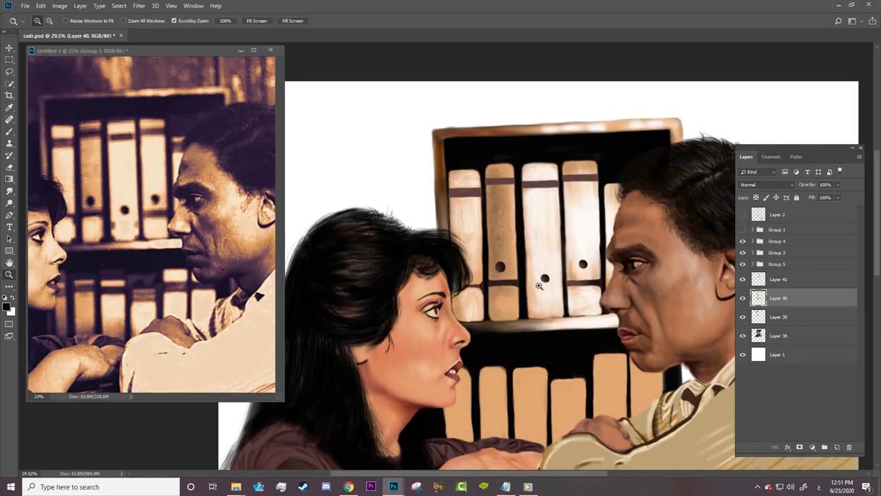
click(513, 299)
key(o)
right_click(512, 300)
key(Escape)
mouse_move(516, 289)
mouse_down()
mouse_move(485, 323)
mouse_move(441, 322)
mouse_move(435, 239)
mouse_up()
Step: Set the Dodge tool to a large 442 px textured brush tip
key(z)
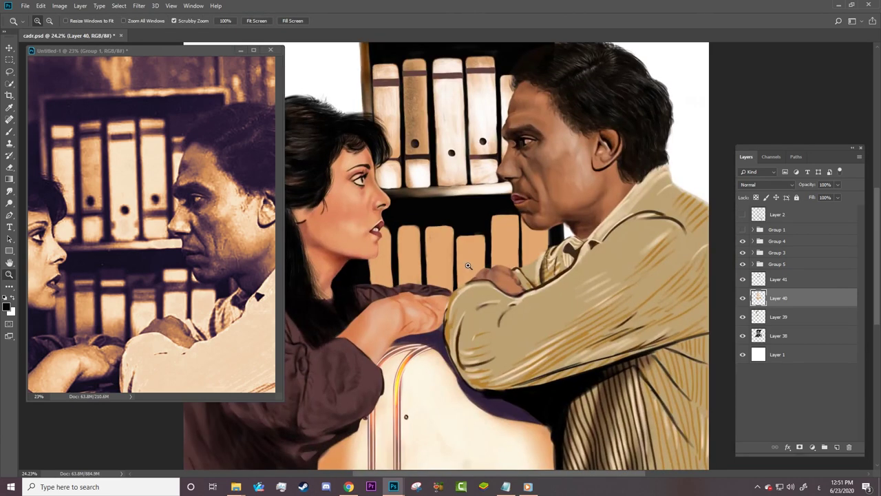
key(o)
right_click(640, 372)
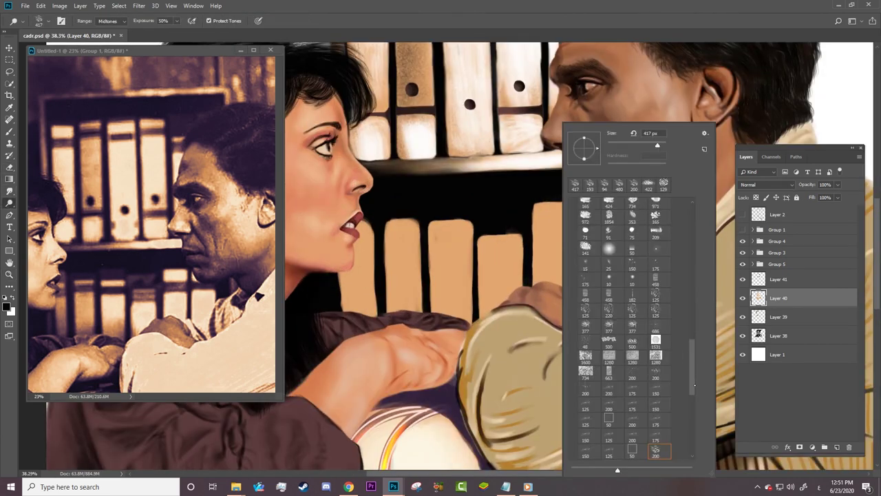
right_click(503, 278)
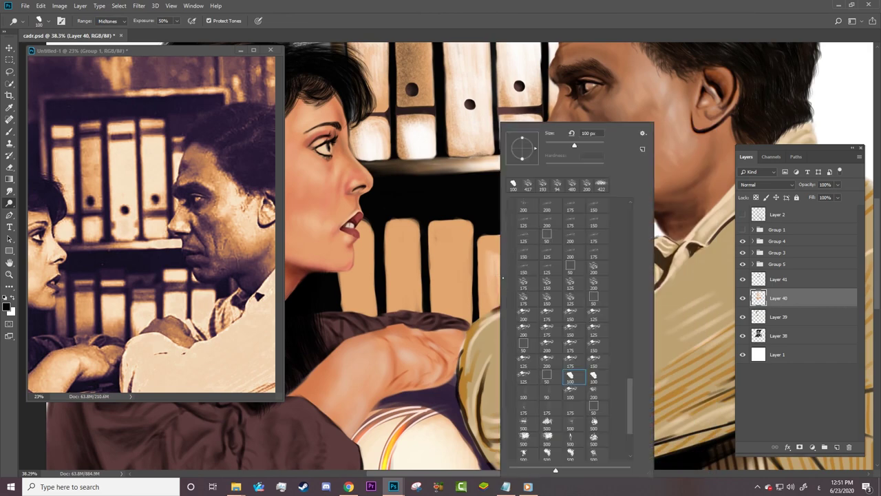
key(period)
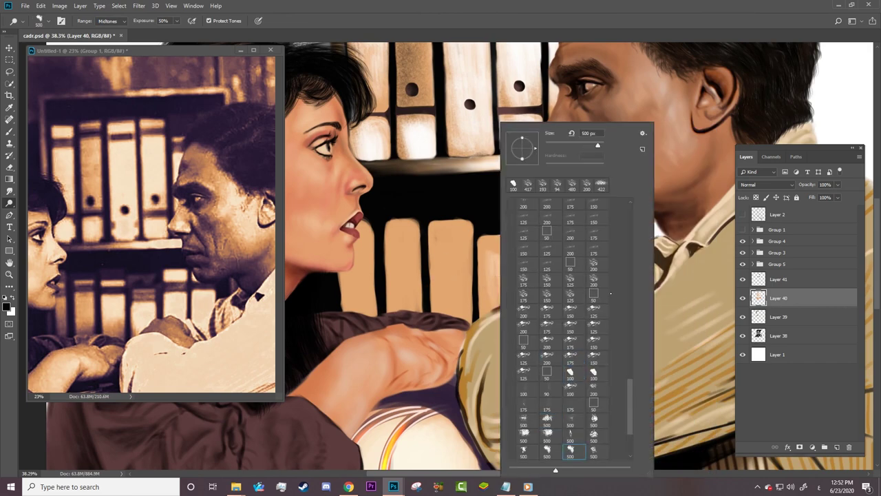
key(Escape)
right_click(490, 275)
click(550, 411)
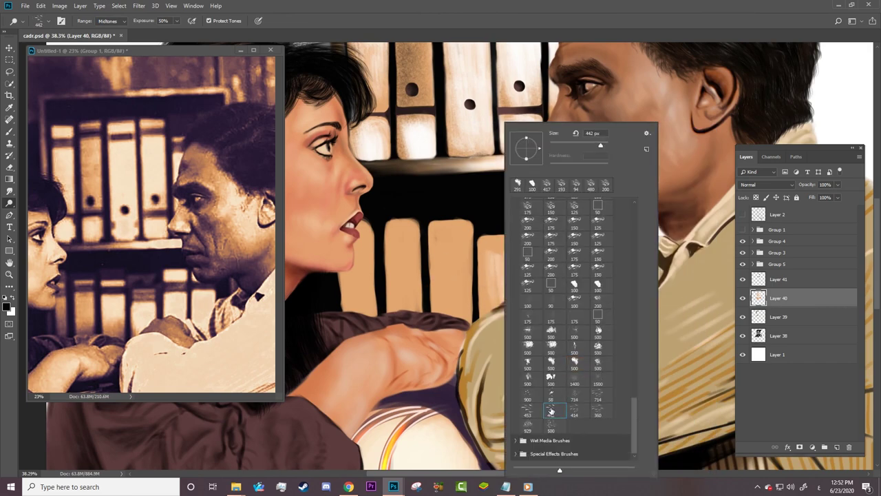
key(Escape)
Step: Dodge the lower-shelf binders, including the one beside the woman's face
drag(472, 260, 516, 248)
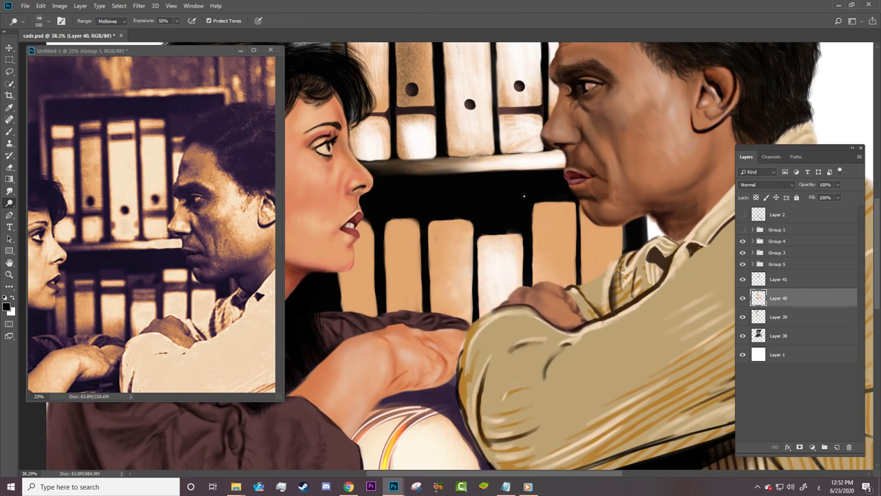
drag(551, 220, 542, 283)
drag(602, 220, 602, 276)
drag(448, 234, 441, 302)
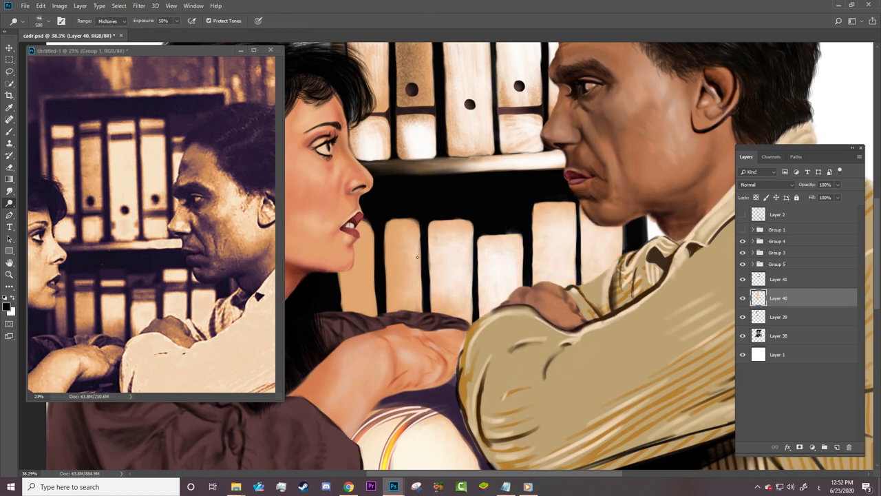
drag(413, 230, 402, 303)
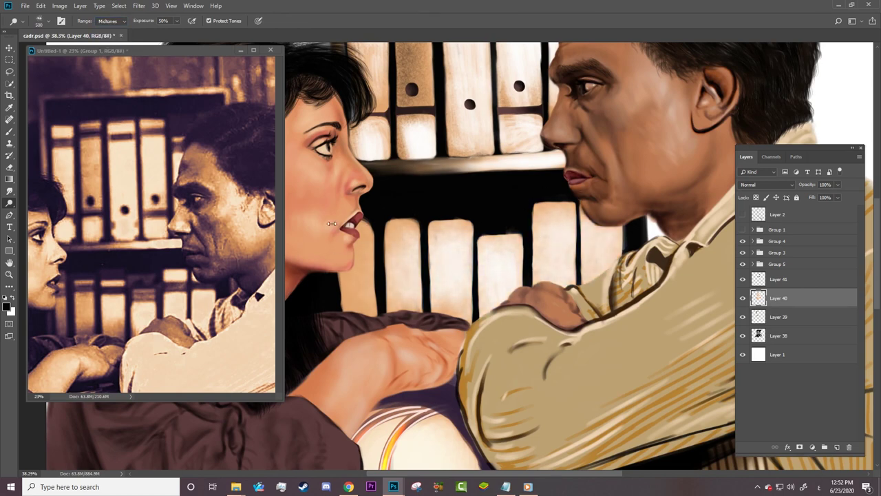
Step: Save the painting, select the Burn tool and bring the reference photo forward
key(z)
click(475, 259)
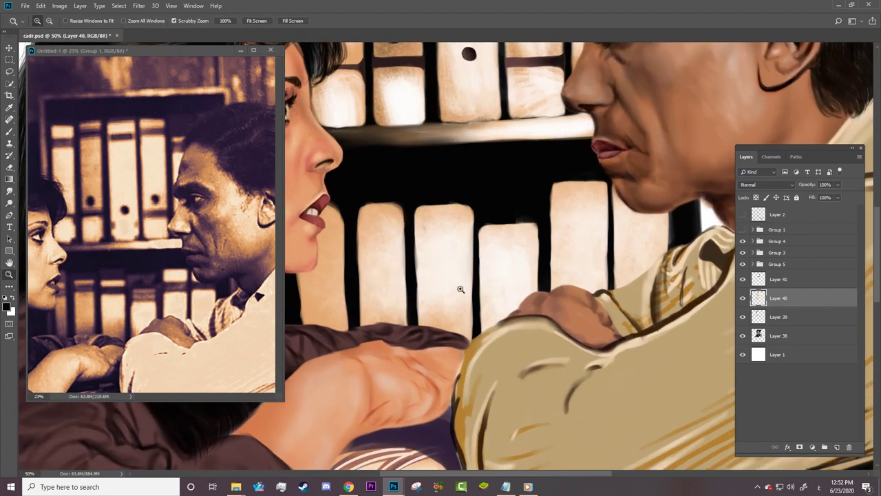
key(ctrl+0)
key(ctrl+s)
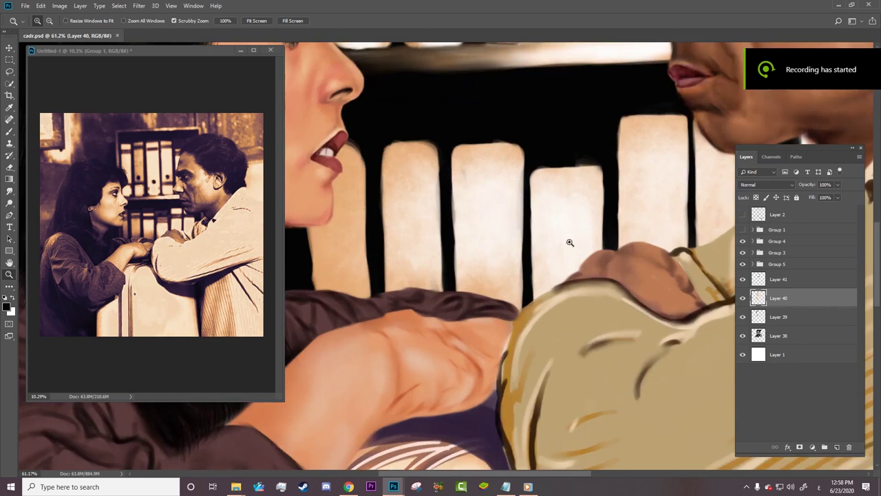
click(570, 243)
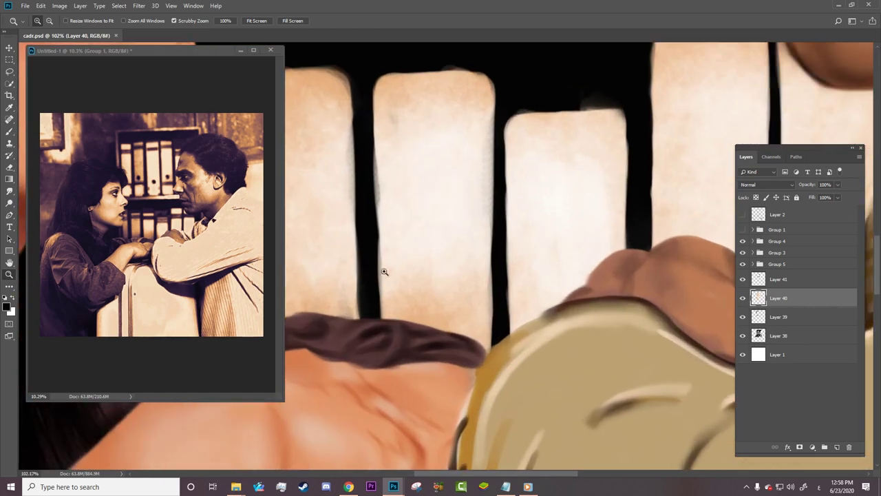
right_click(9, 203)
click(42, 212)
click(151, 228)
click(424, 188)
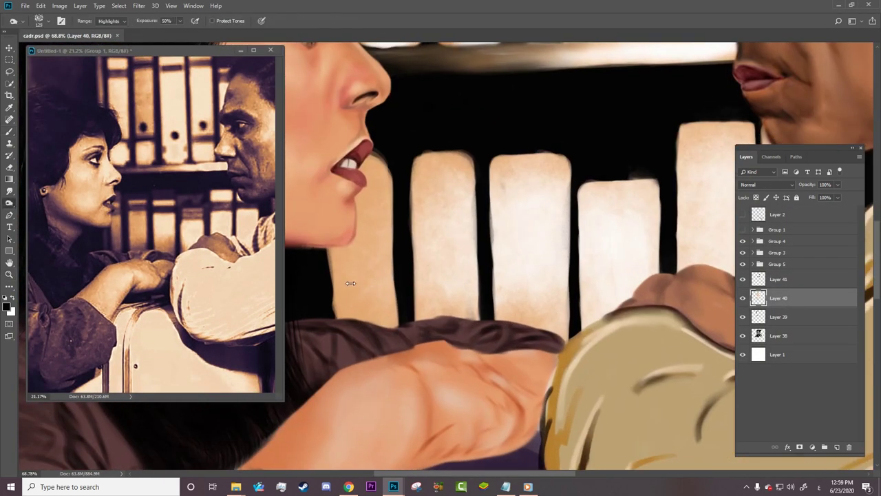
Step: Burn the area below the woman's lips with a spiky textured brush tip
drag(351, 283, 338, 321)
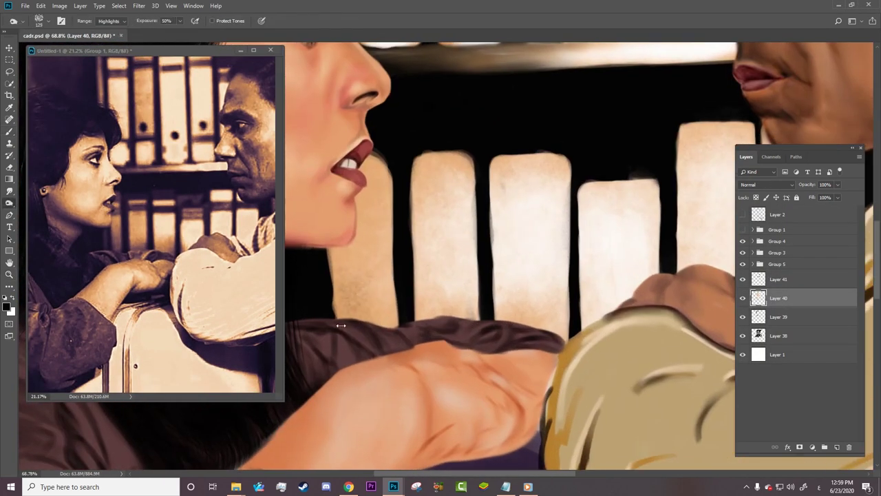
right_click(339, 324)
key(Escape)
right_click(341, 277)
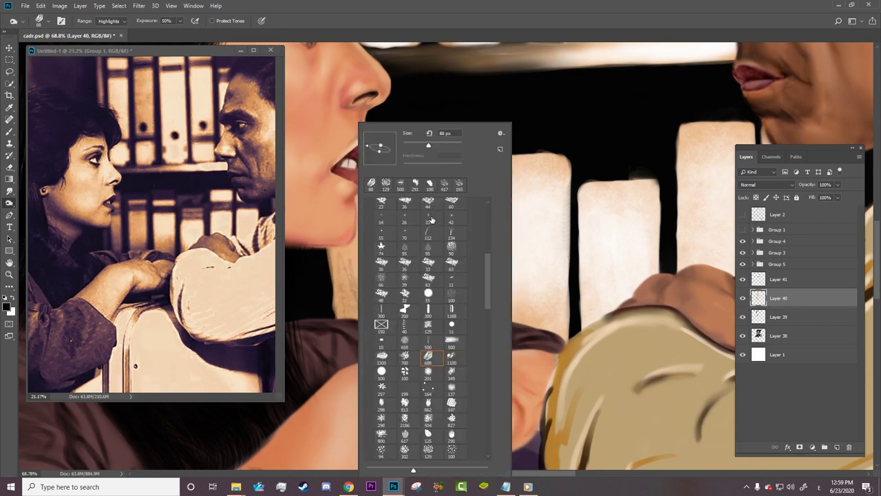
click(433, 362)
key(Return)
drag(388, 314, 354, 278)
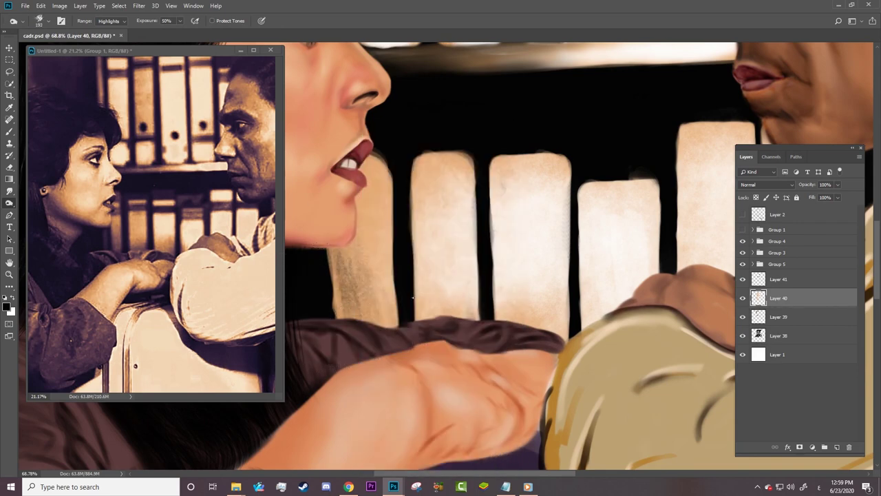
Step: Deepen the shadow under the woman's chin and burn the binder beside her jaw on Midtones
drag(375, 165, 362, 272)
drag(361, 220, 354, 296)
drag(382, 158, 365, 307)
drag(351, 251, 327, 287)
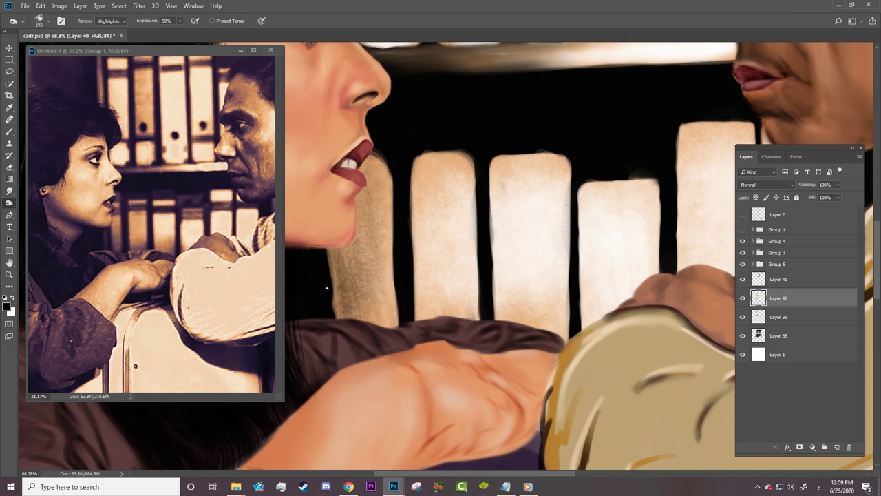
drag(384, 172, 384, 323)
drag(386, 227, 384, 327)
click(110, 21)
click(110, 38)
drag(382, 159, 387, 231)
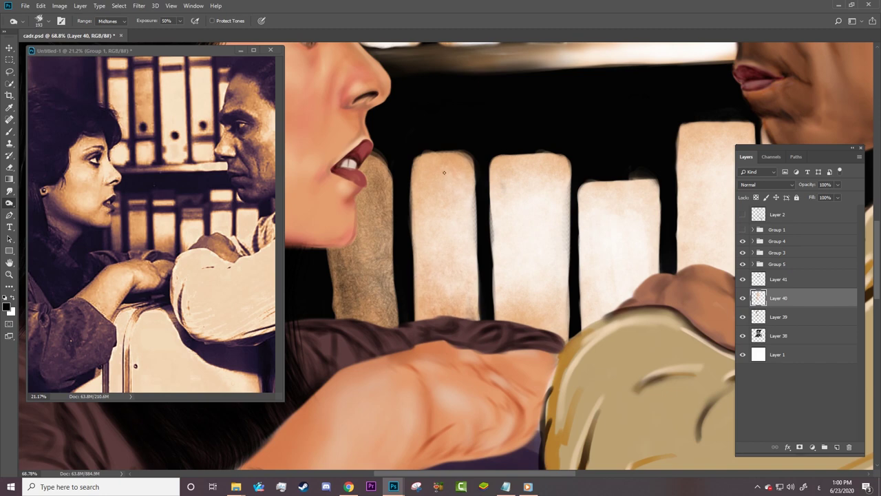
Step: Burn the first lower binder toward a warm orange-brown
drag(444, 172, 425, 213)
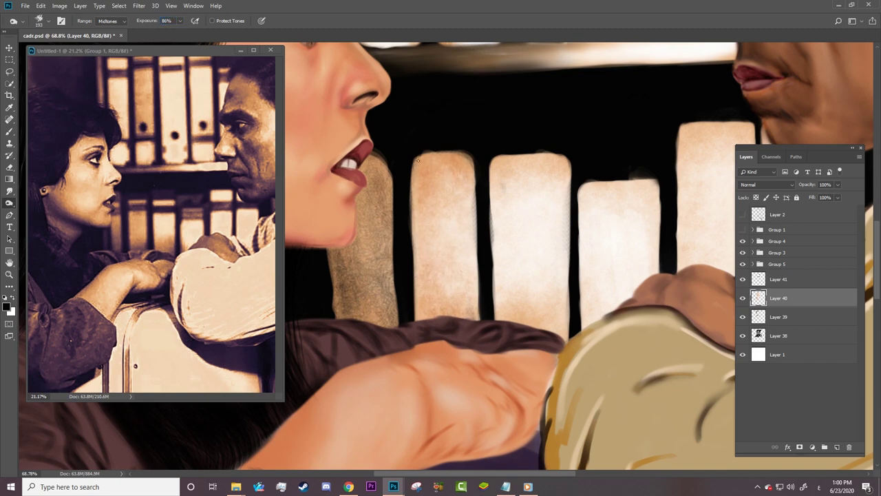
drag(441, 155, 458, 213)
drag(427, 265, 421, 318)
drag(461, 227, 468, 317)
drag(461, 171, 474, 303)
drag(437, 162, 434, 206)
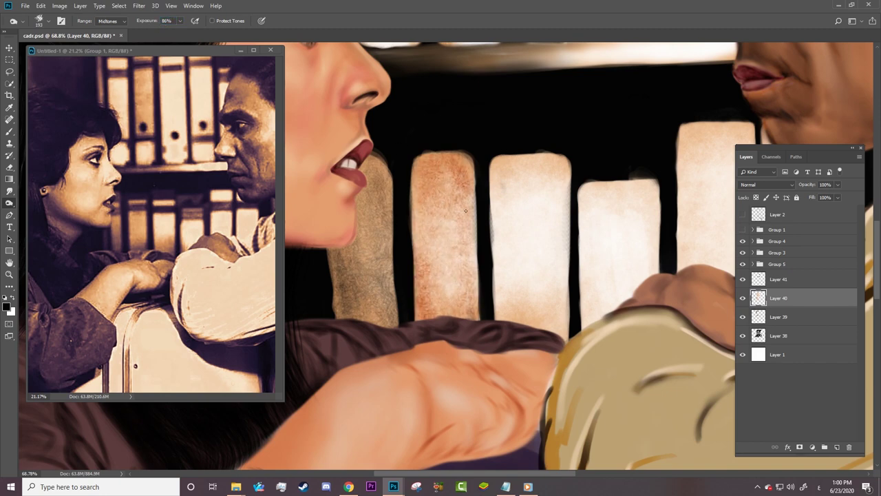
Step: Darken the lower half of the second lower binder
drag(544, 279, 554, 337)
drag(509, 282, 502, 320)
drag(543, 286, 557, 340)
drag(517, 248, 503, 324)
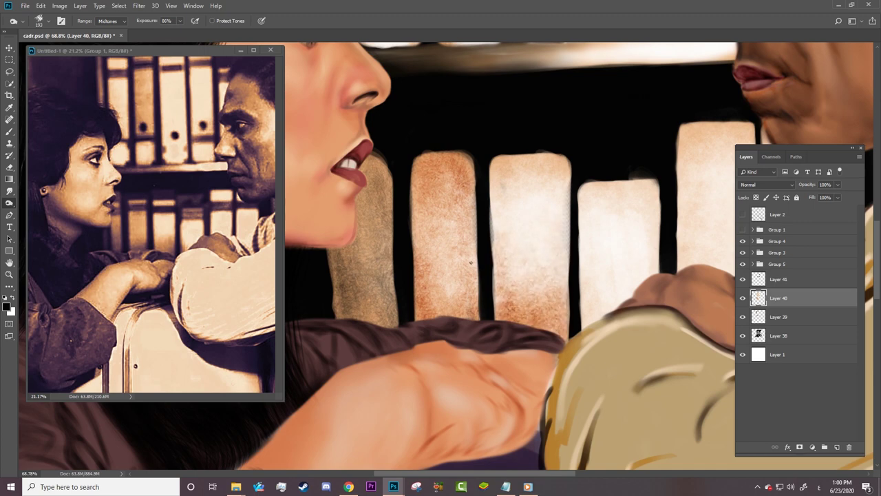
drag(506, 293, 516, 322)
drag(554, 244, 558, 337)
Step: Darken the third lower binder, the tall binder's edge and the rightmost binder's base
drag(593, 268, 591, 327)
mouse_move(611, 272)
mouse_down()
mouse_move(598, 309)
mouse_move(619, 313)
mouse_up()
drag(651, 231, 620, 300)
drag(592, 255, 585, 323)
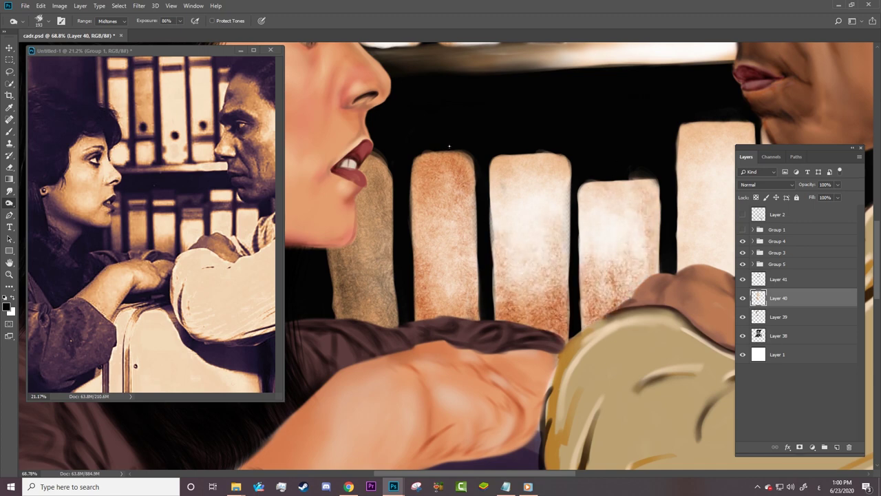
scroll(493, 394, right, 5)
drag(533, 131, 530, 264)
drag(654, 162, 623, 252)
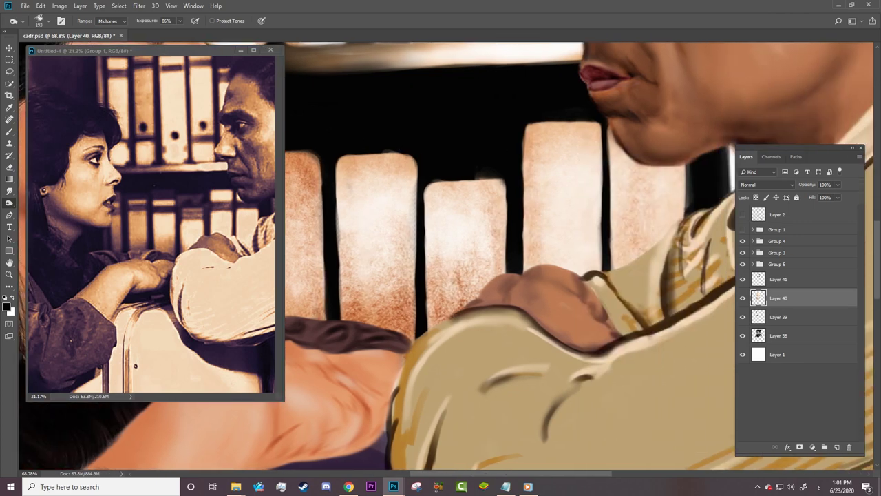
Step: Select Layer 41, zoom to 50% on the man, and show the original reference photo
click(776, 280)
key(z)
drag(561, 304, 495, 307)
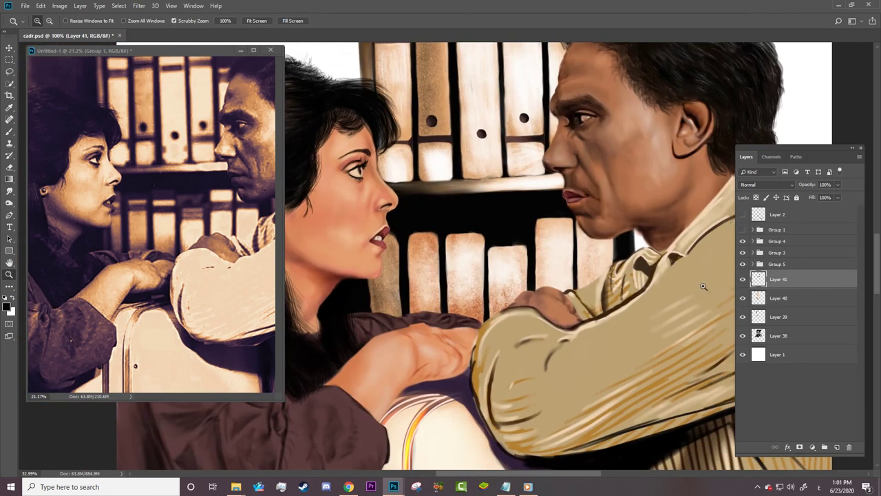
click(607, 206)
key(b)
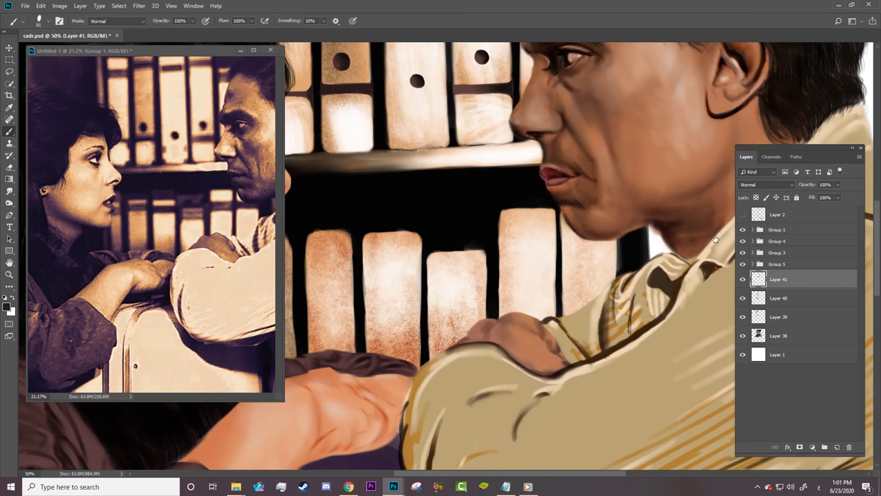
right_click(716, 237)
key(Escape)
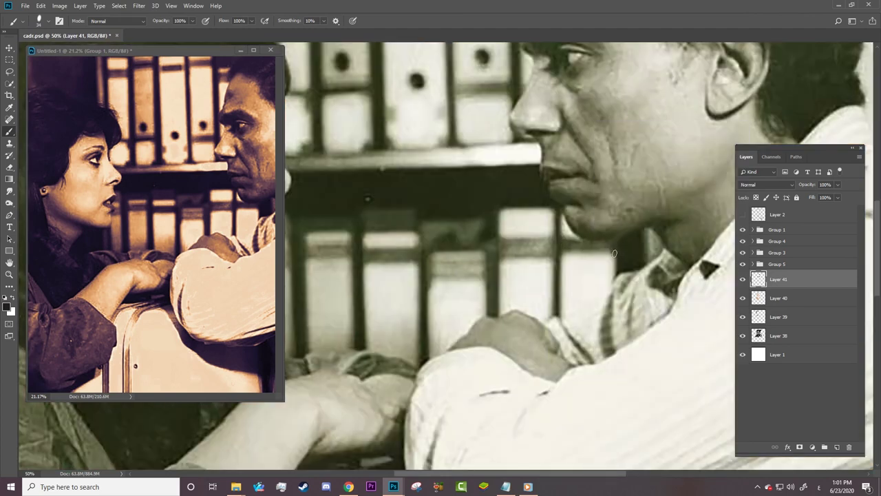
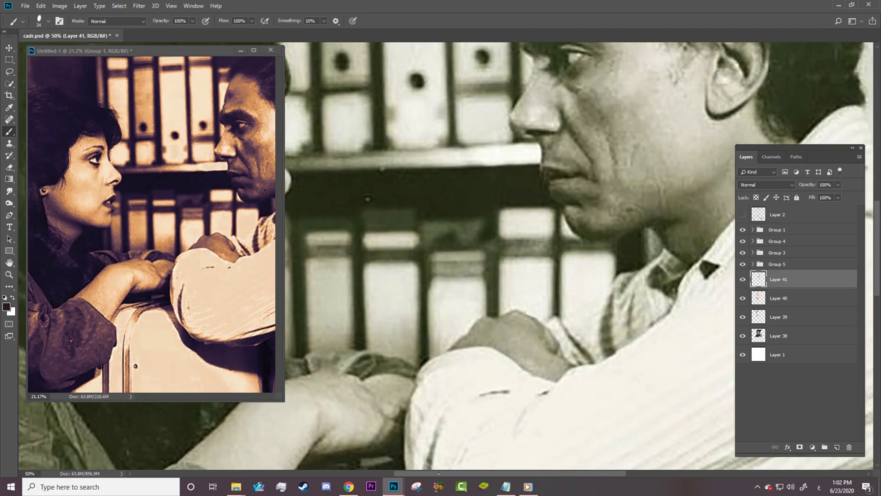
Step: On Layer 41, erase a strip along the dark bar's edge and repaint its left edge and top corner
drag(439, 474, 407, 473)
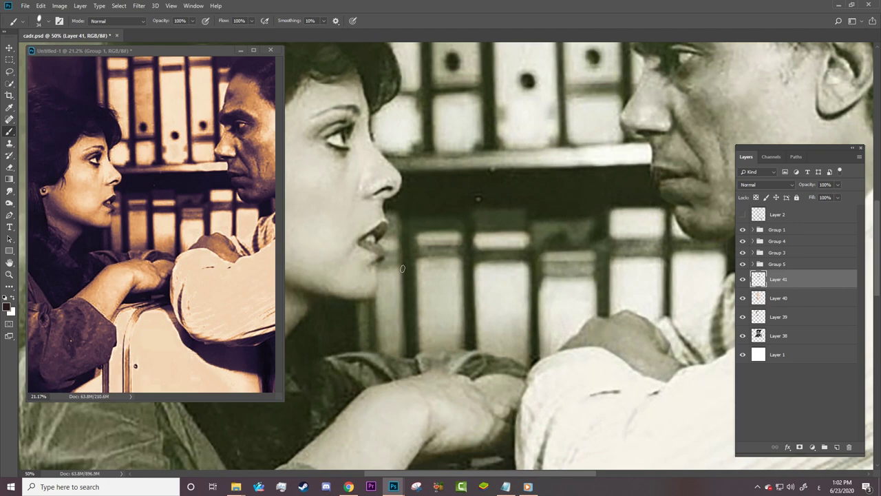
scroll(654, 162, up, 5)
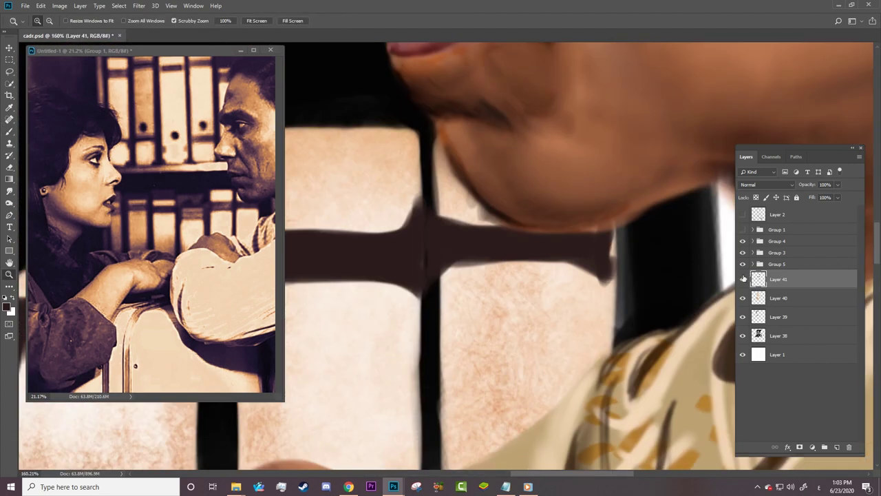
key(e)
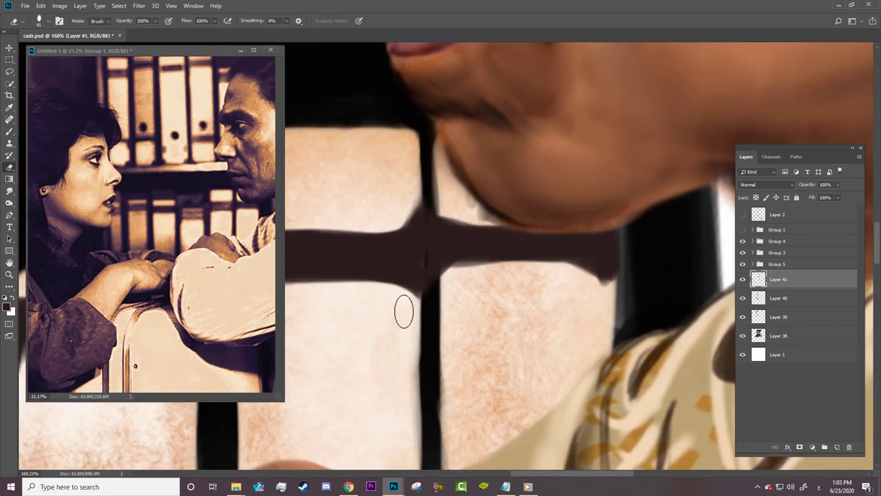
drag(428, 201, 429, 295)
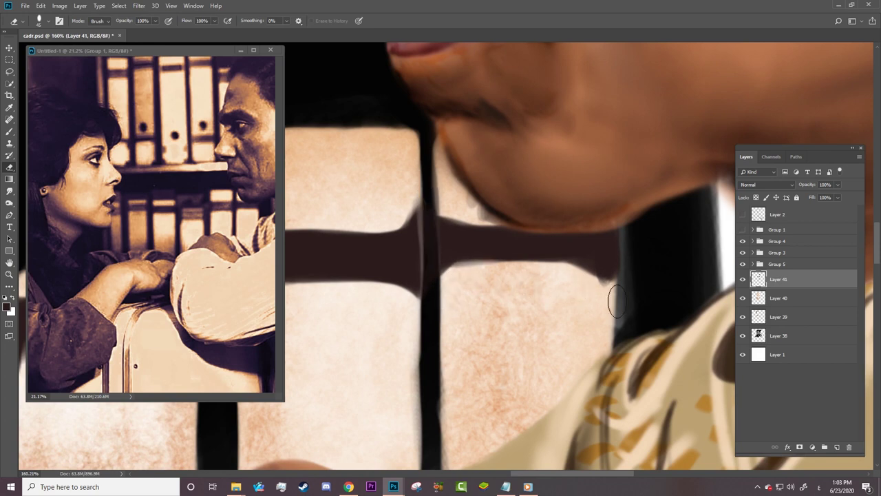
key(b)
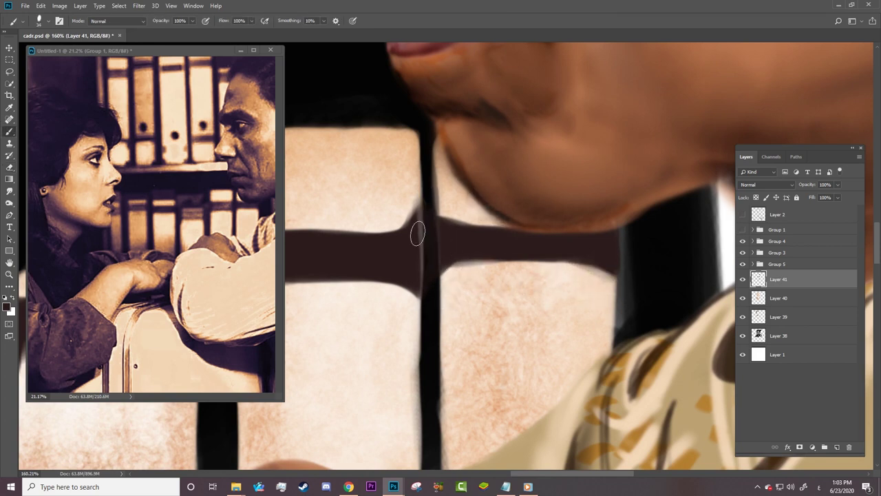
right_click(418, 234)
drag(417, 284, 417, 216)
scroll(435, 325, left, 5)
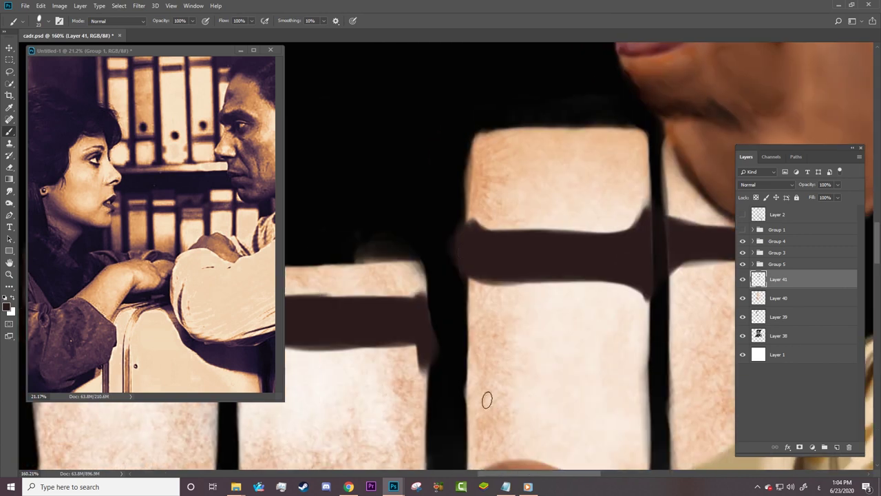
drag(480, 277, 482, 234)
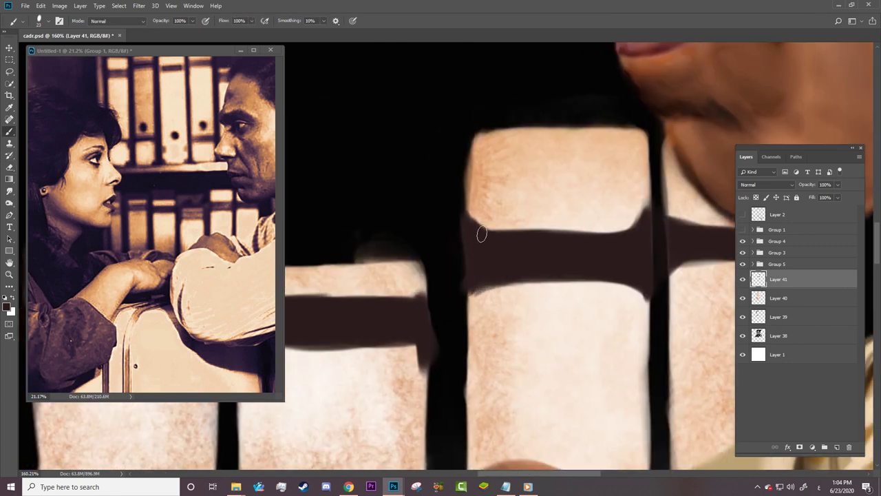
Step: Tidy the binder band's lower edge with a smaller eraser and add a dark stroke between binders
key(e)
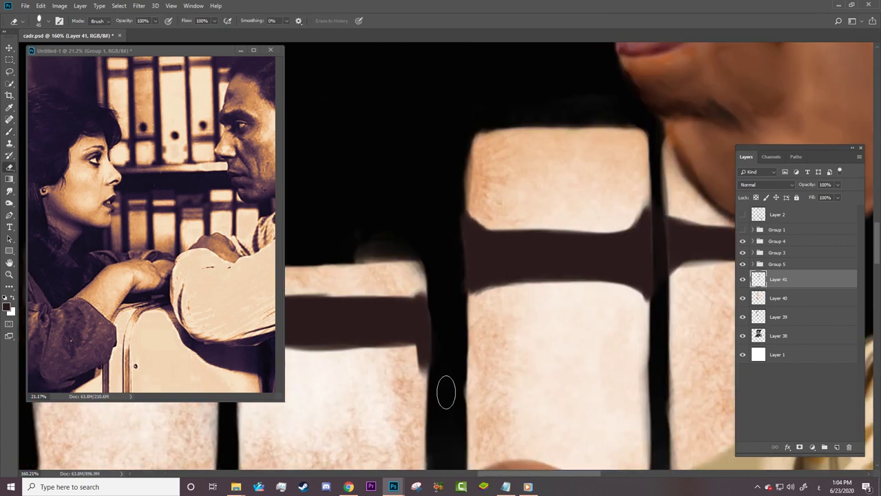
key(b)
key(e)
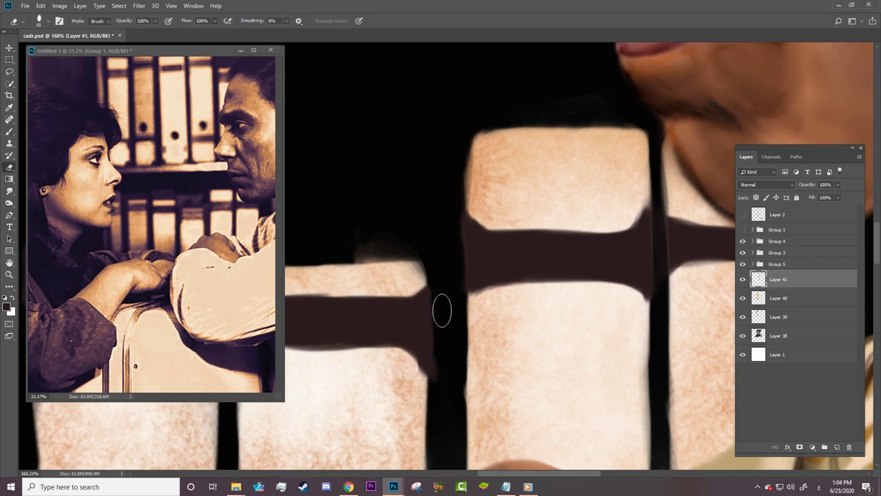
key(b)
scroll(521, 374, left, 5)
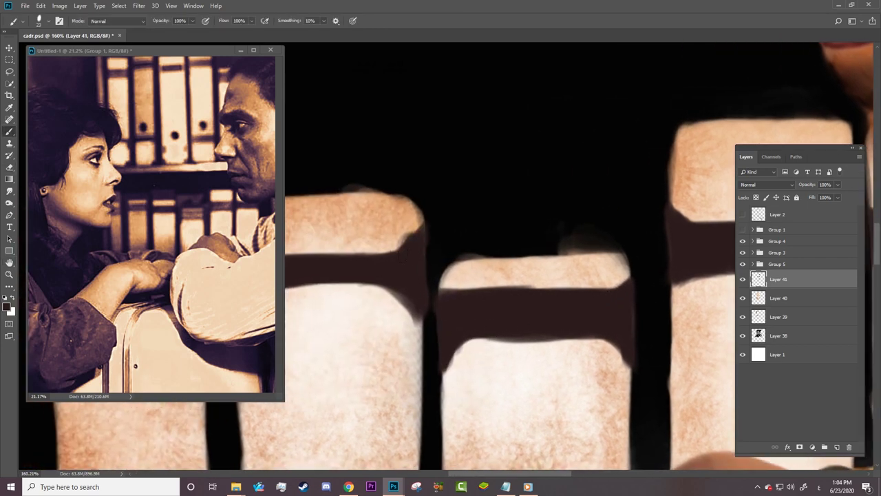
key(e)
right_click(432, 201)
click(434, 352)
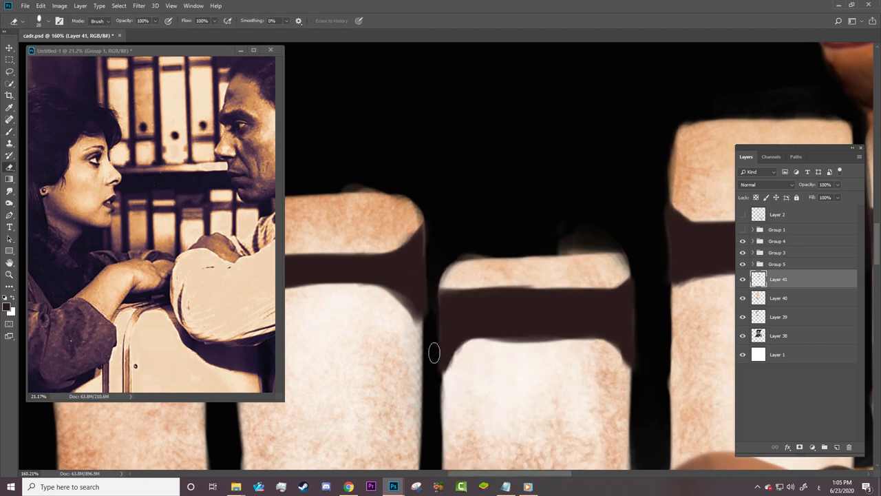
drag(486, 344, 581, 345)
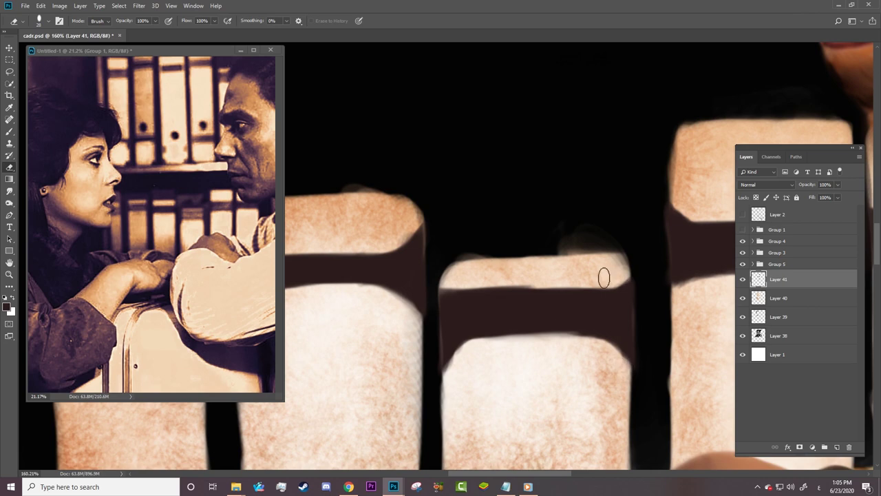
mouse_move(517, 316)
mouse_down()
mouse_move(475, 327)
mouse_move(508, 322)
mouse_up()
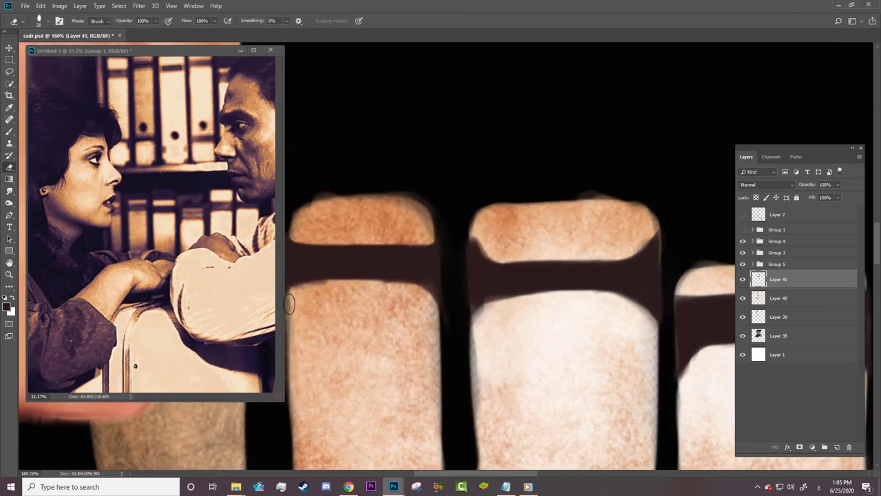
scroll(508, 249, down, 3)
scroll(413, 275, up, 2)
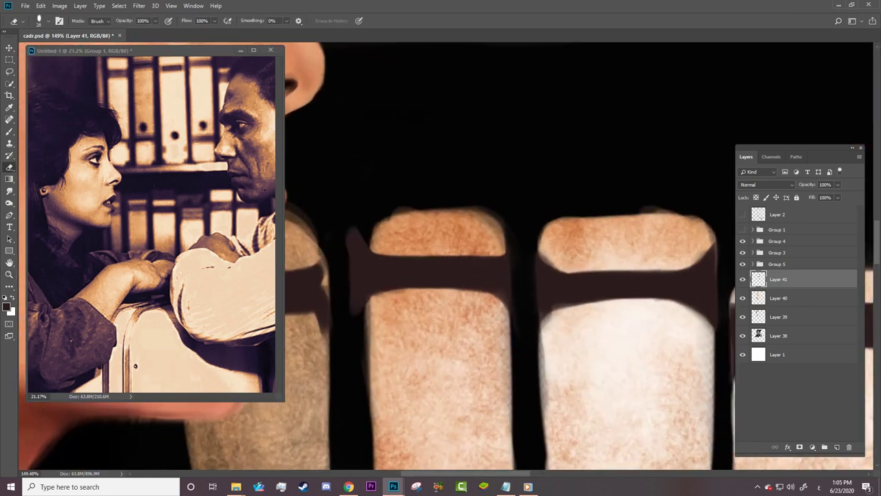
drag(355, 230, 357, 315)
Step: Erase the binders' top edges cleanly on Layer 40
key(alt+bracketleft)
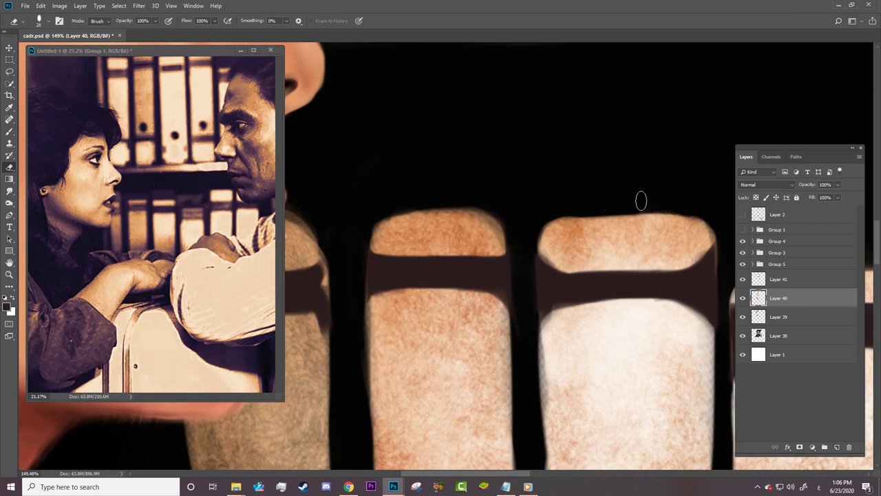
scroll(440, 258, left, 3)
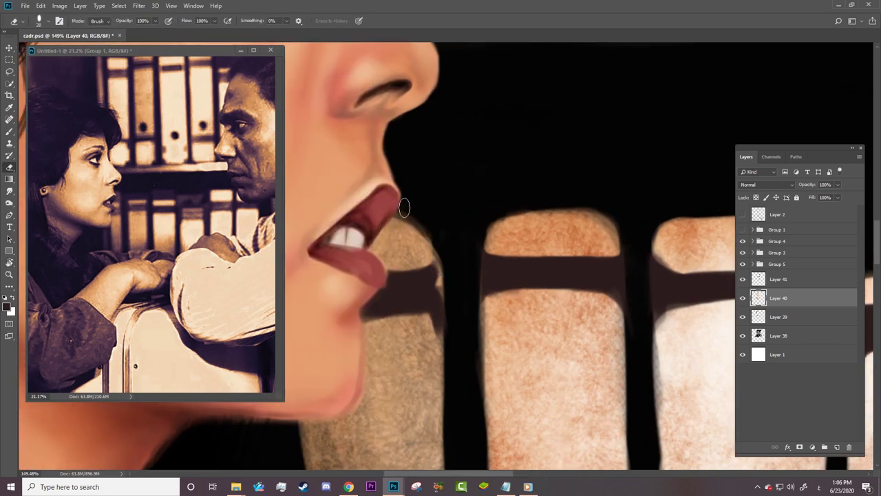
key(alt+bracketright)
key(b)
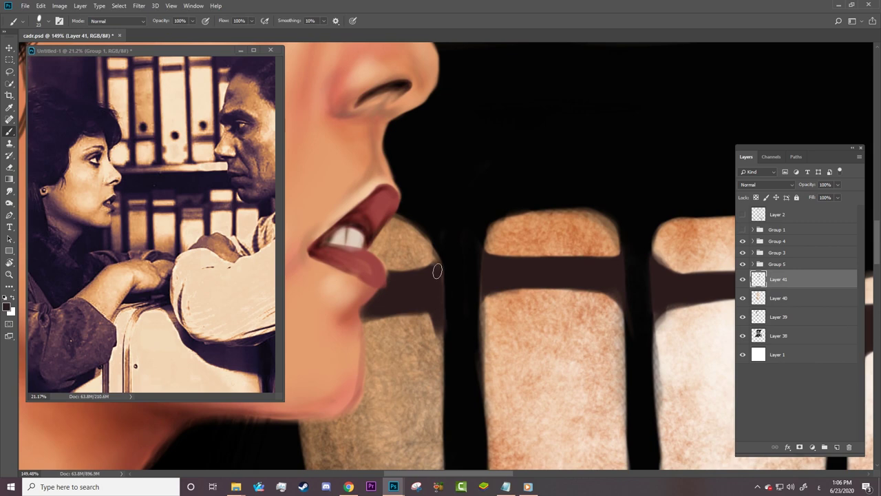
right_click(379, 277)
key(Escape)
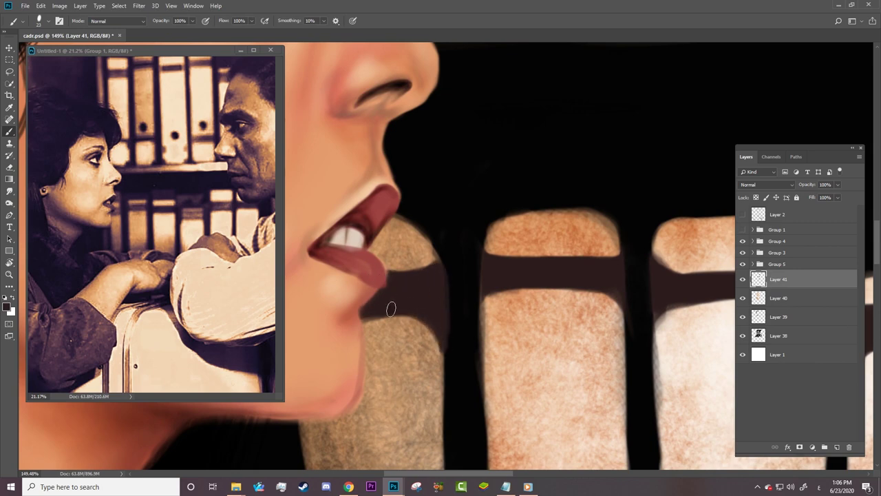
key(e)
key(alt+bracketleft)
key(z)
scroll(524, 287, down, 5)
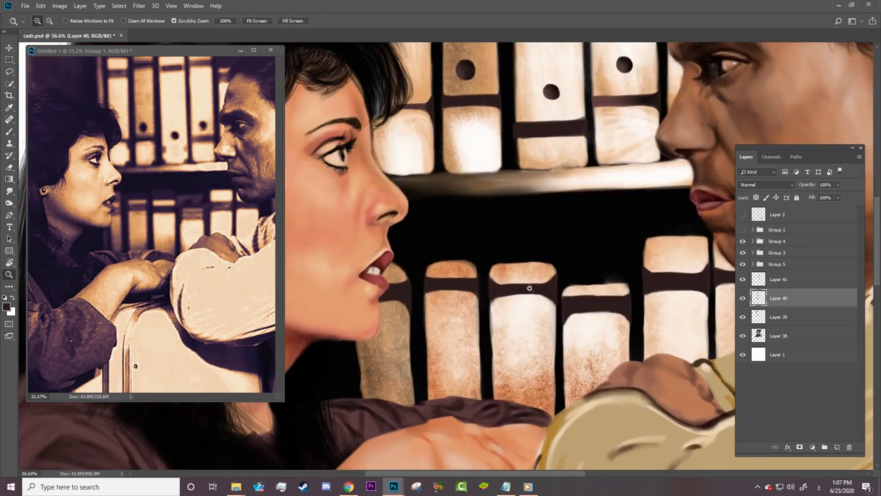
scroll(525, 288, up, 3)
scroll(524, 288, up, 2)
key(e)
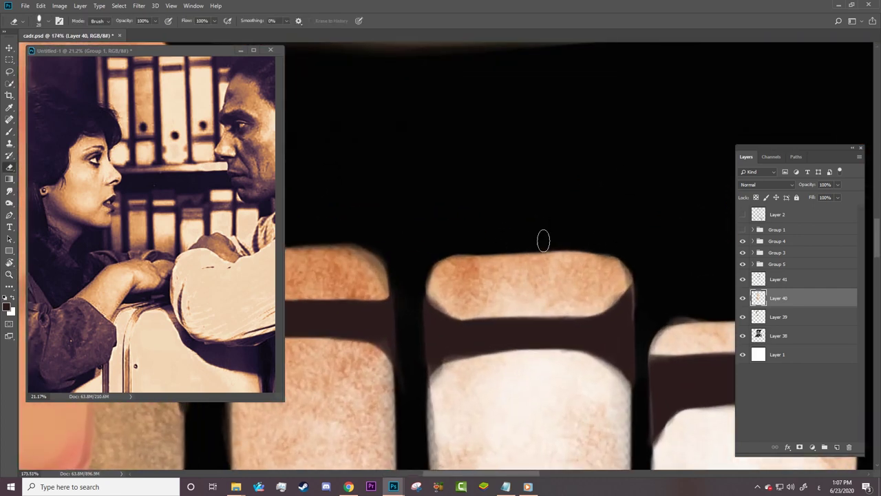
drag(543, 241, 500, 246)
mouse_move(547, 234)
mouse_down()
mouse_move(468, 273)
mouse_move(491, 302)
mouse_up()
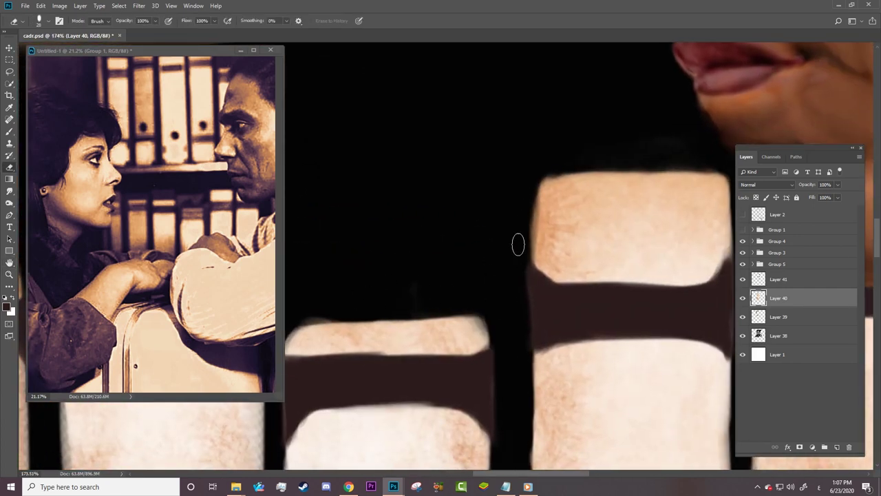
Step: Move to another binder area, set the brush on Layer 38, and zoom out to the whole painting
mouse_move(478, 277)
mouse_down()
mouse_move(366, 266)
mouse_move(432, 212)
mouse_up()
key(b)
key(alt+bracketleft)
key(alt+bracketleft)
right_click(433, 213)
key(Return)
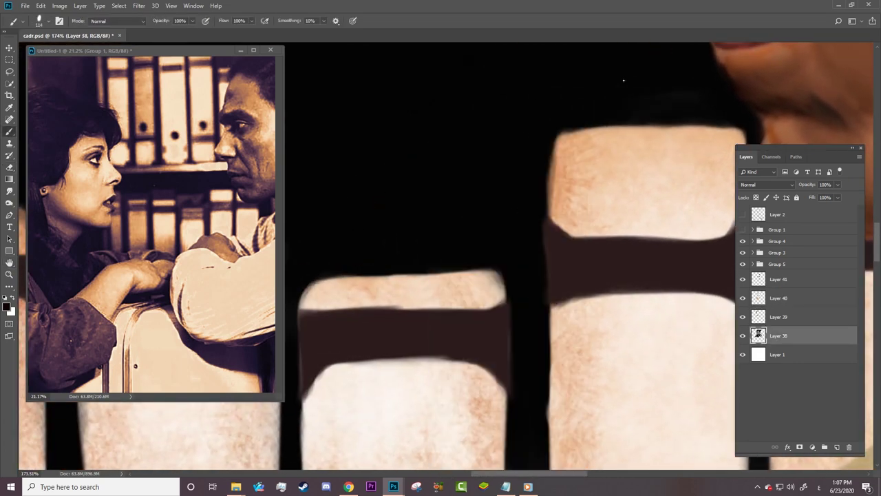
drag(559, 297, 497, 297)
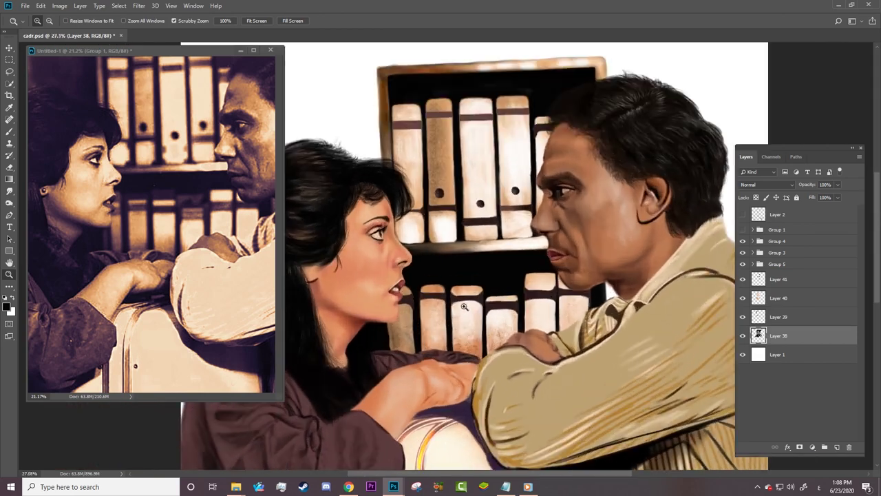
Step: Save, add new Layer 42, and swap the reference's Color Lookup 1 for Background copy 3
key(ctrl+s)
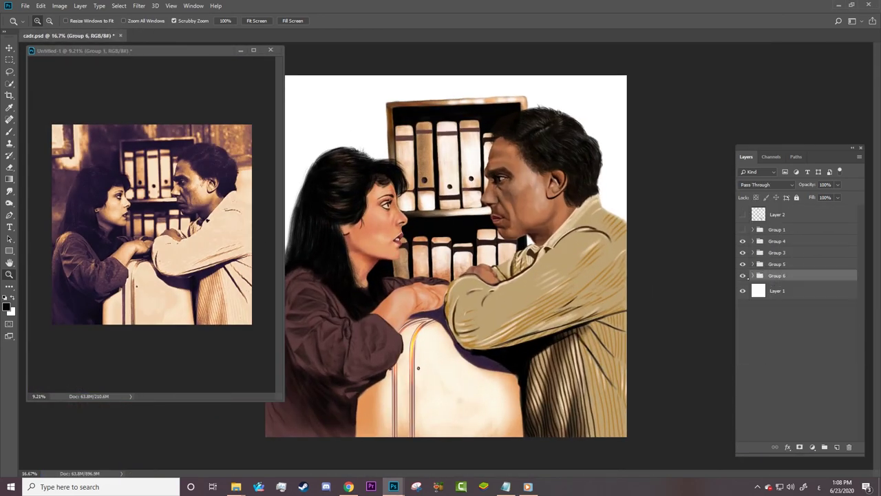
click(836, 447)
drag(62, 144, 279, 123)
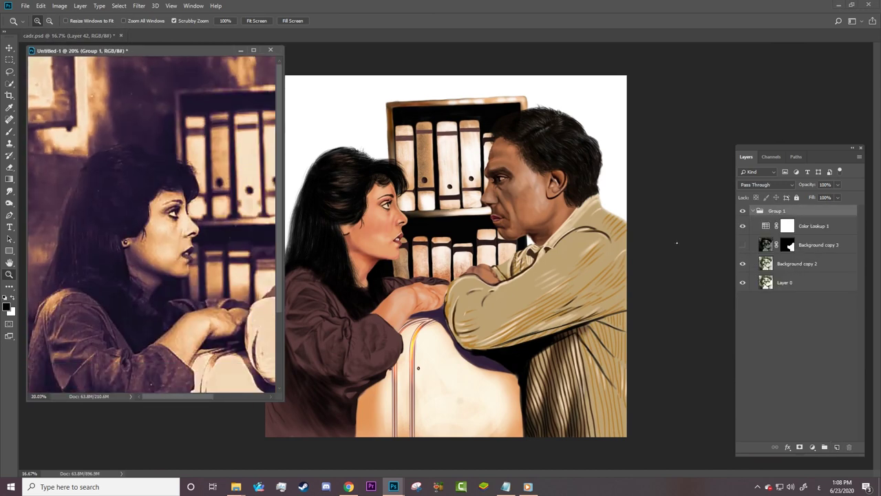
click(742, 226)
click(743, 244)
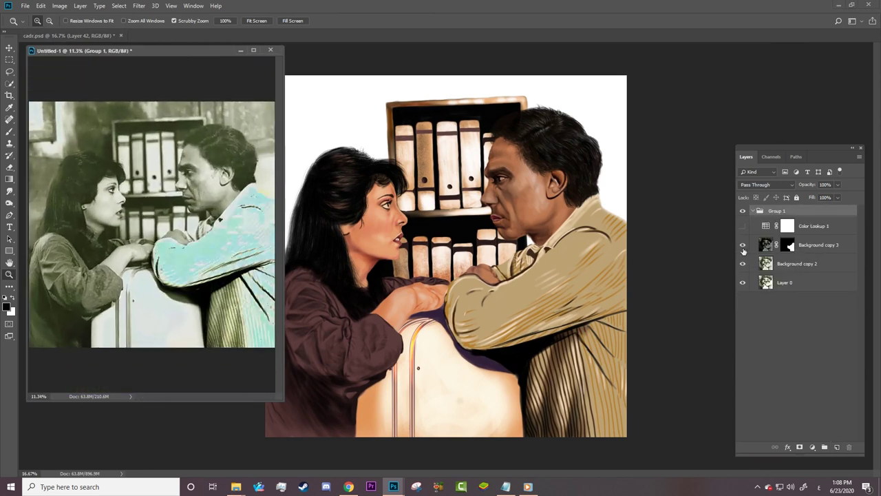
Step: Return to the main painting fitted on screen and choose a large brush for the background
key(alt+z)
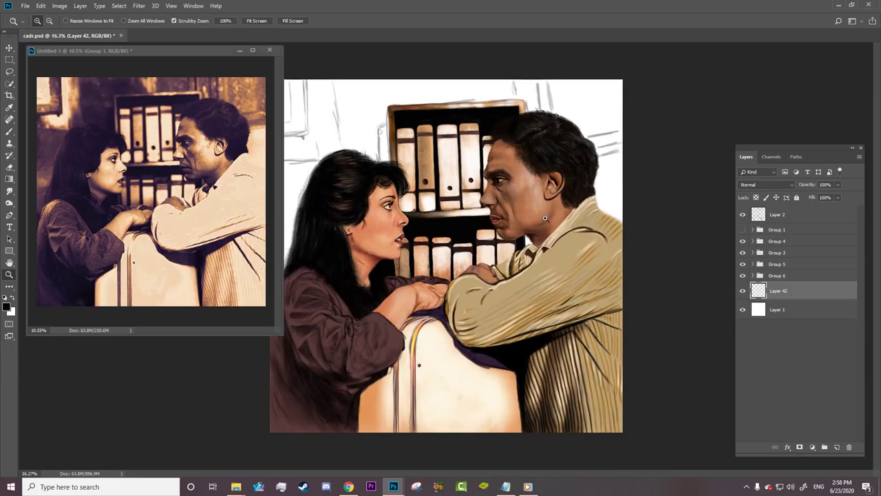
key(ctrl+0)
key(b)
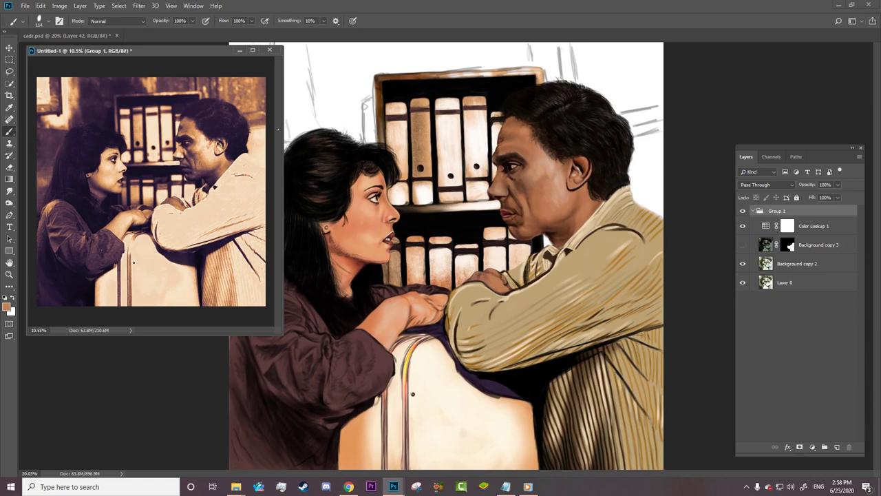
right_click(413, 393)
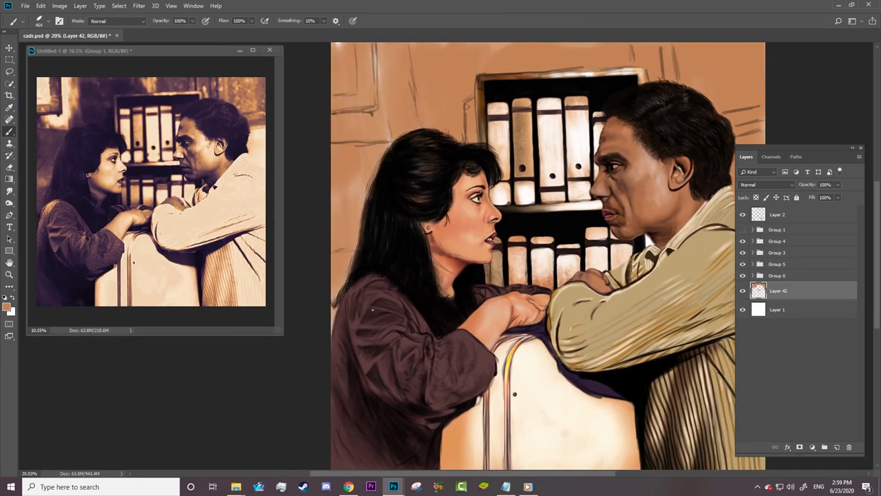
Step: Select the Burn tool with the 147 textured brush tip
key(o)
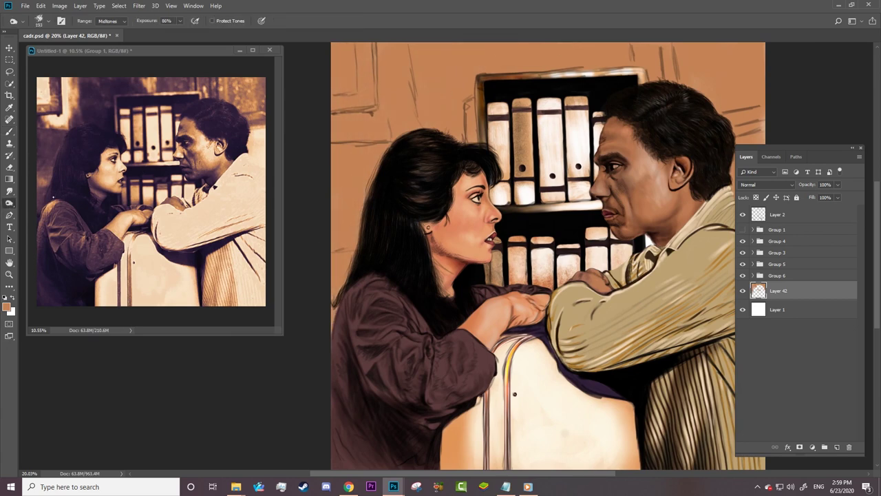
right_click(375, 87)
scroll(455, 275, down, 5)
click(467, 296)
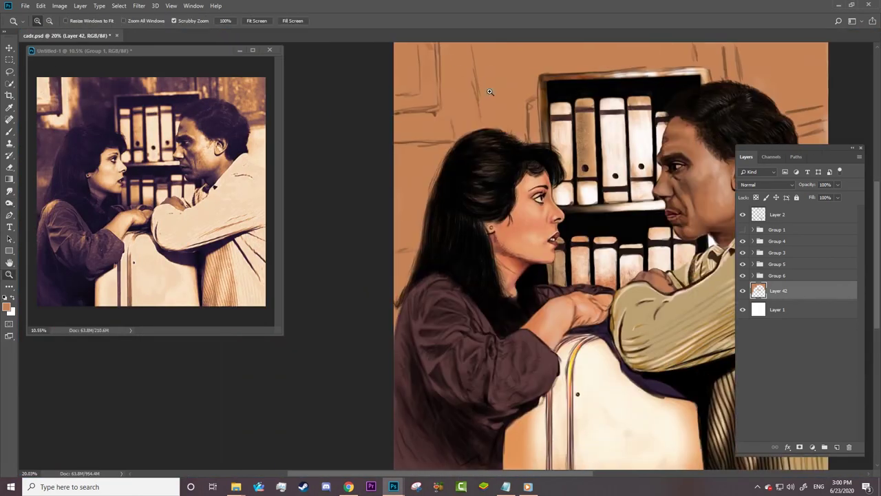
Step: Burn the frame strips on the upper-left wall darker
drag(489, 92, 523, 93)
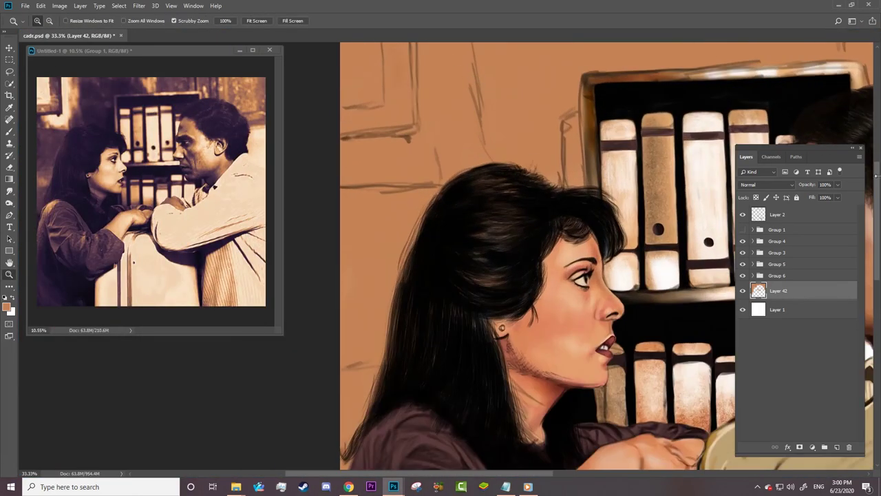
mouse_move(387, 150)
mouse_down()
mouse_move(402, 234)
mouse_move(386, 223)
mouse_move(406, 237)
mouse_up()
drag(406, 181, 406, 242)
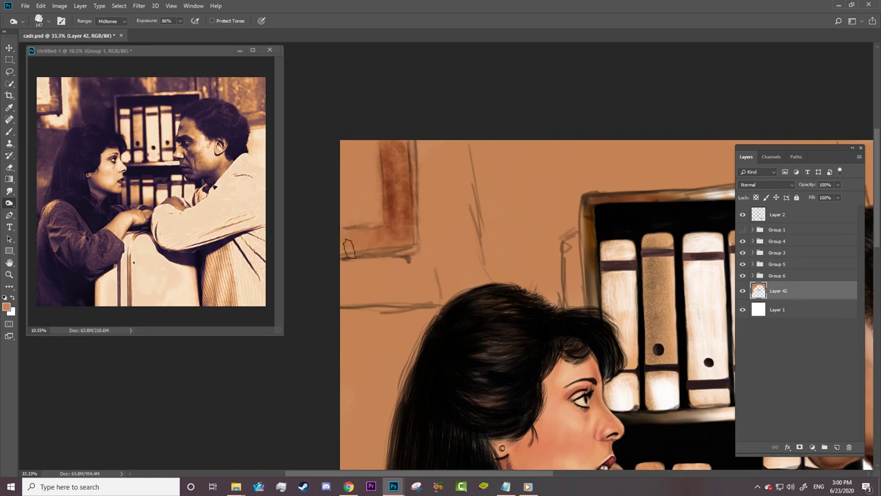
drag(344, 244, 402, 241)
drag(399, 141, 399, 219)
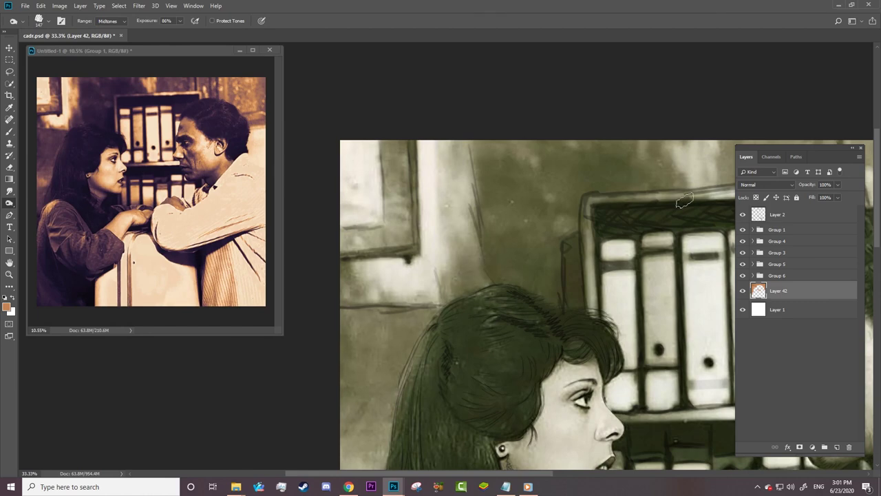
Step: Hide the reference group and burn the wall left of the bookcase with a 322 brush
click(742, 229)
right_click(523, 199)
key(Return)
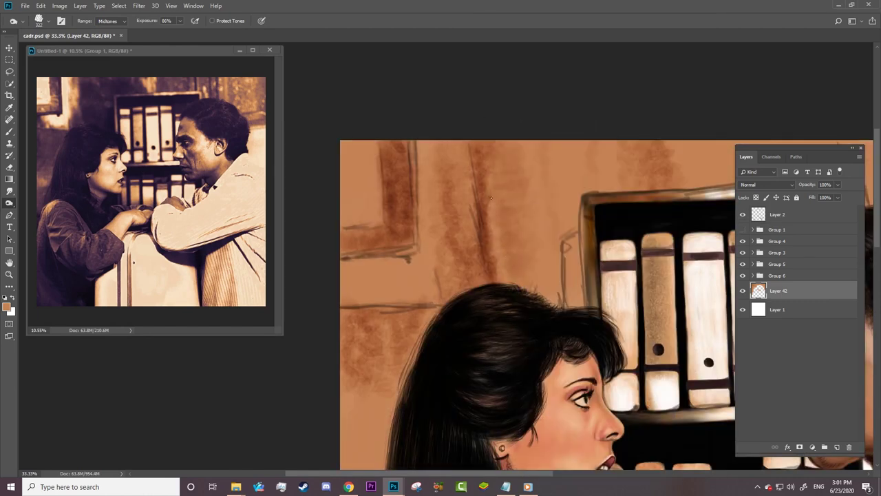
drag(576, 139, 544, 274)
drag(500, 144, 500, 254)
drag(550, 145, 502, 248)
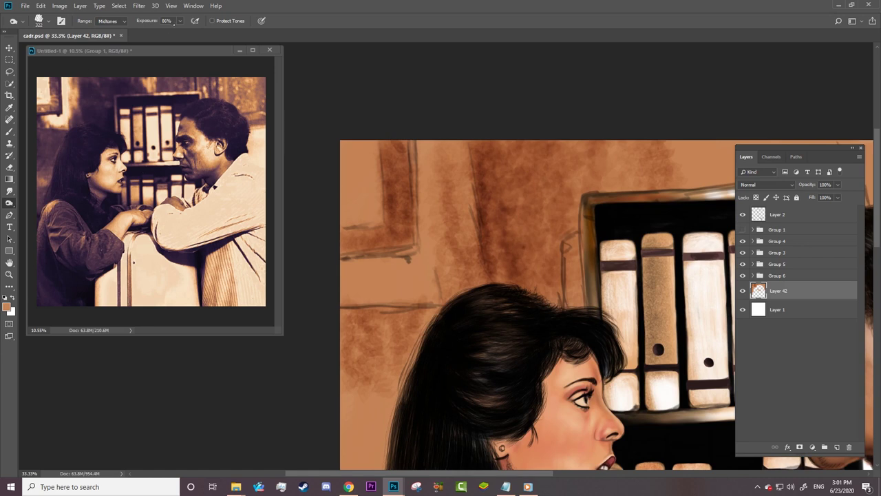
Step: Burn the wall strip above the woman, first in Shadows range, then Highlights
click(110, 21)
click(111, 28)
mouse_move(523, 145)
mouse_down()
mouse_move(509, 282)
mouse_move(495, 275)
mouse_up()
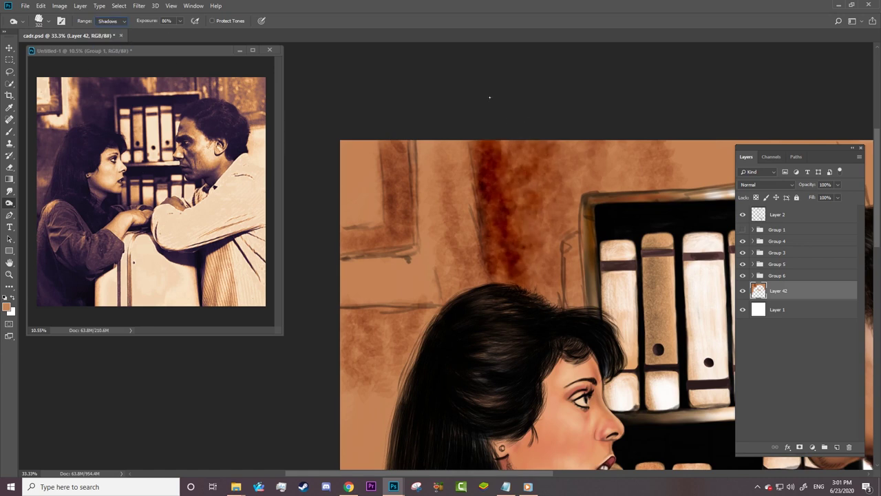
click(110, 21)
click(110, 43)
drag(481, 175, 475, 285)
drag(454, 142, 458, 296)
drag(523, 141, 509, 296)
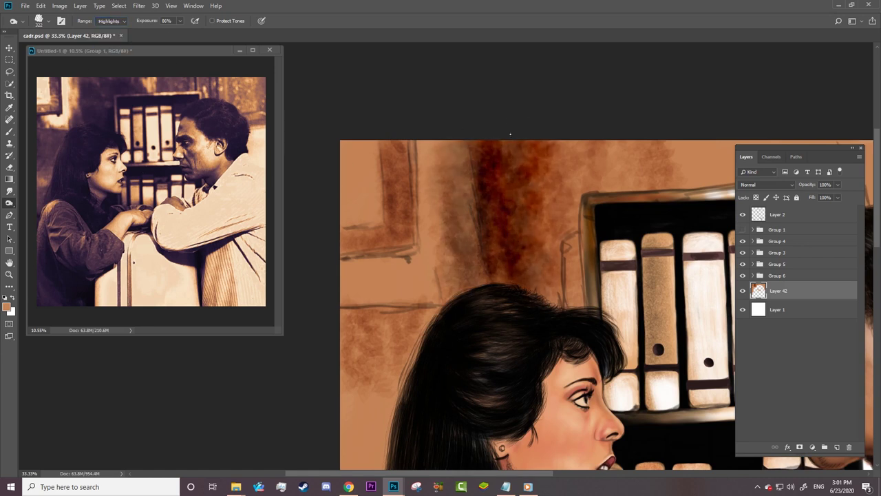
Step: Burn the wall above the woman's head to a deeper brown
drag(564, 141, 544, 303)
drag(647, 141, 572, 303)
drag(475, 141, 468, 286)
drag(512, 141, 500, 296)
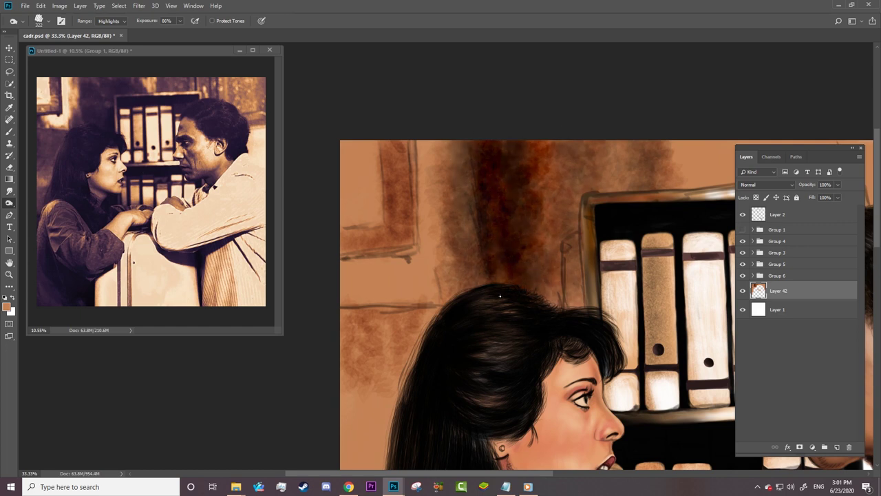
drag(551, 172, 543, 297)
drag(578, 154, 532, 293)
drag(609, 141, 554, 254)
drag(681, 141, 613, 189)
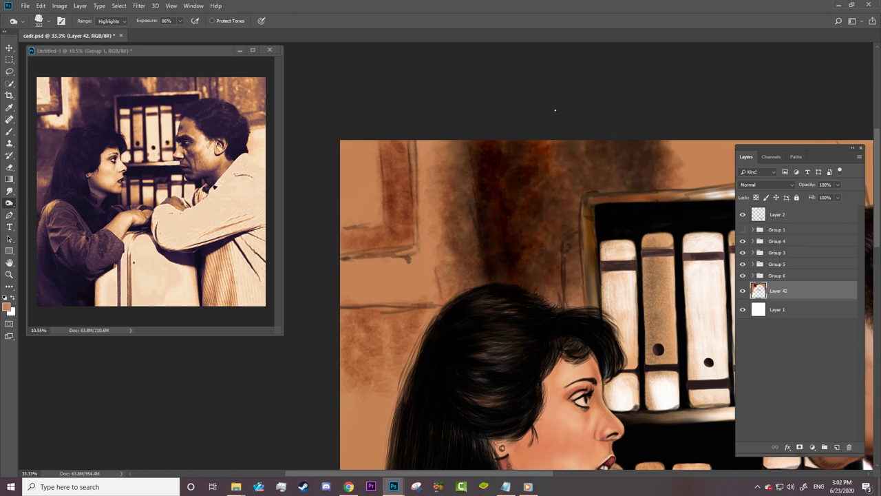
drag(555, 141, 551, 303)
drag(536, 248, 578, 308)
Step: Darken the left wall strip beside the woman's hair
drag(423, 303, 365, 399)
drag(344, 261, 366, 399)
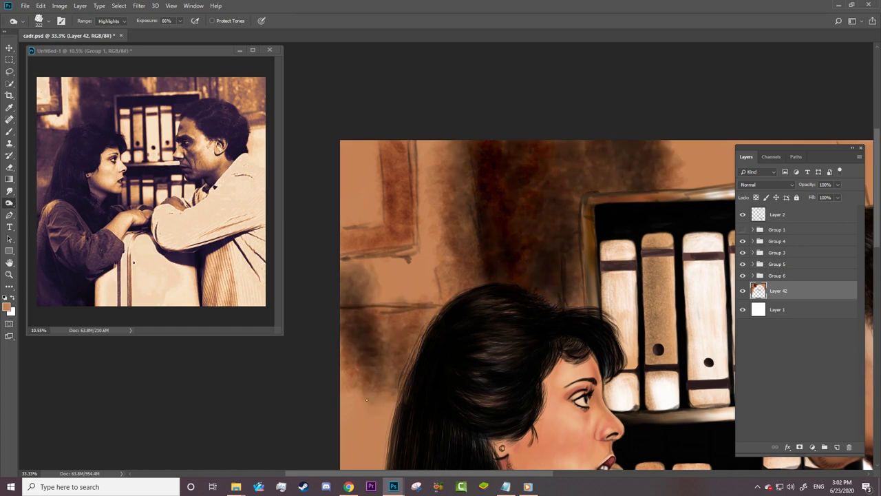
drag(399, 303, 352, 464)
drag(427, 299, 344, 357)
drag(386, 262, 347, 427)
drag(443, 262, 344, 330)
drag(468, 153, 428, 320)
drag(430, 310, 351, 461)
Step: Darken a patch of the woman's hair and the orange background at the top-right
key(z)
mouse_move(449, 236)
mouse_down()
mouse_move(445, 269)
mouse_move(400, 239)
mouse_move(344, 241)
mouse_up()
key(o)
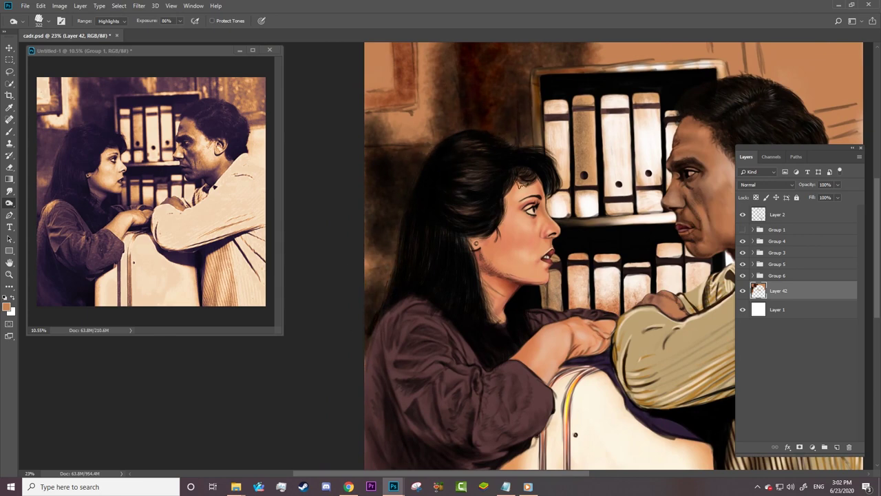
drag(521, 184, 521, 131)
scroll(470, 60, right, 2)
scroll(470, 60, right, 2)
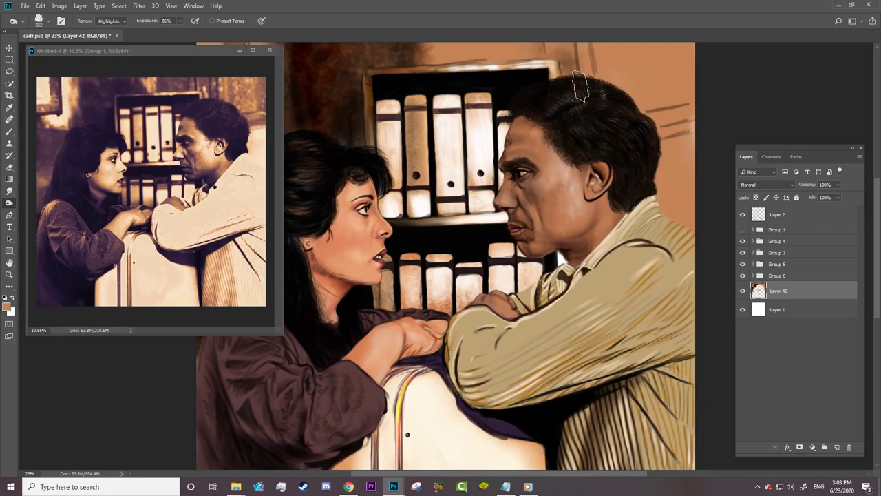
mouse_move(606, 65)
mouse_down()
mouse_move(657, 103)
mouse_move(444, 58)
mouse_up()
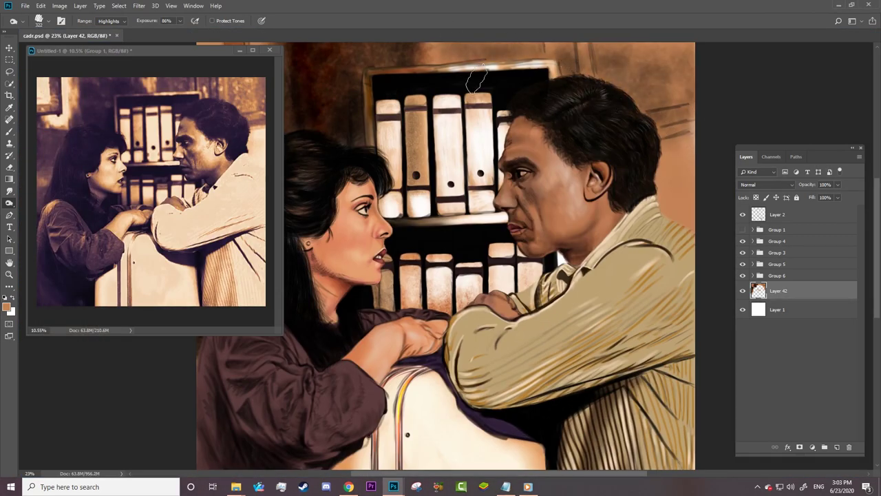
Step: Change the burn brush tip from 137 px to the 94 px textured tip
right_click(620, 103)
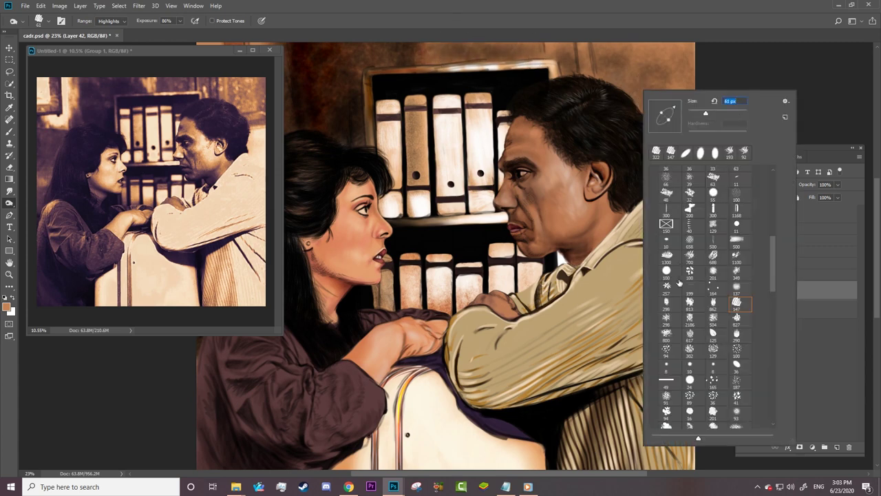
drag(768, 271, 772, 313)
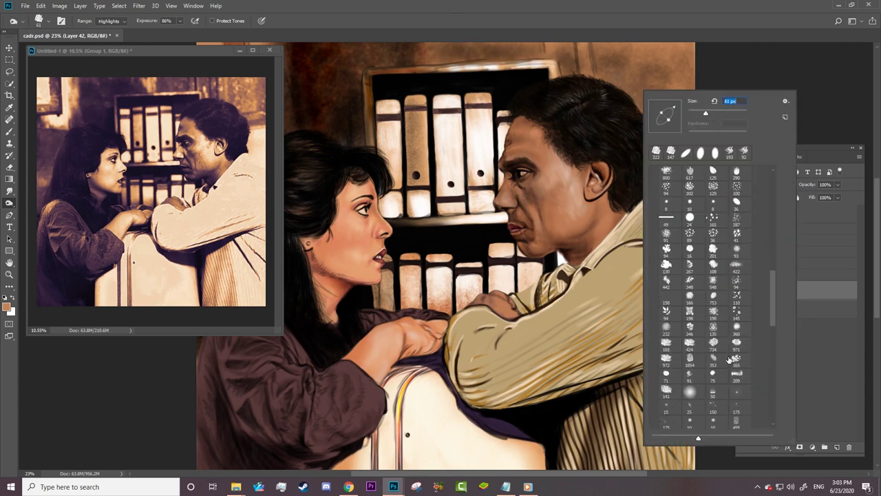
scroll(725, 292, up, 5)
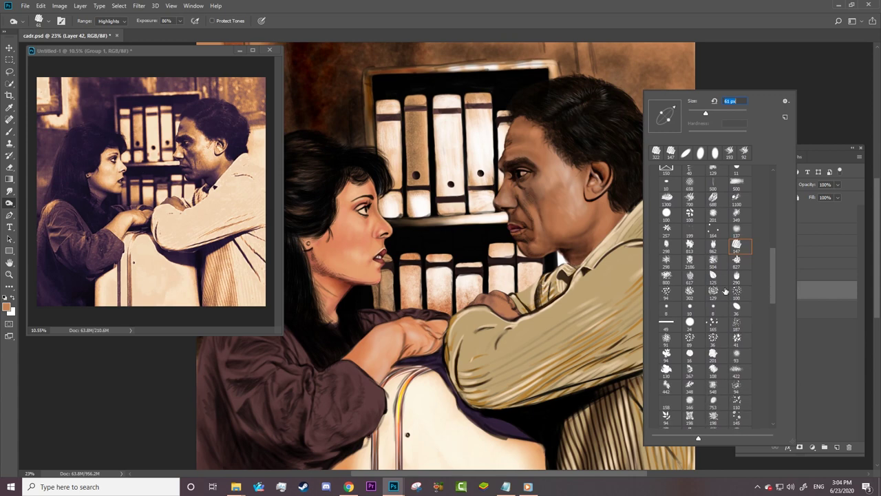
click(737, 227)
scroll(757, 309, down, 5)
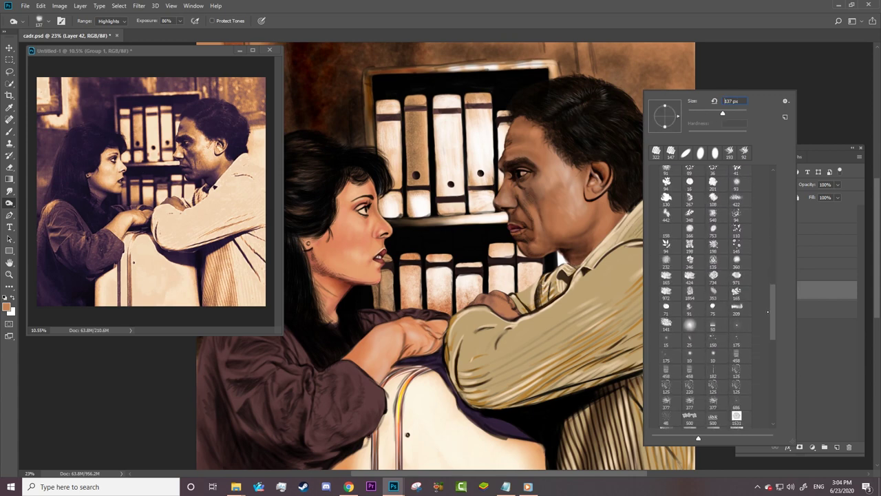
scroll(766, 341, down, 5)
scroll(767, 341, down, 3)
scroll(688, 386, up, 7)
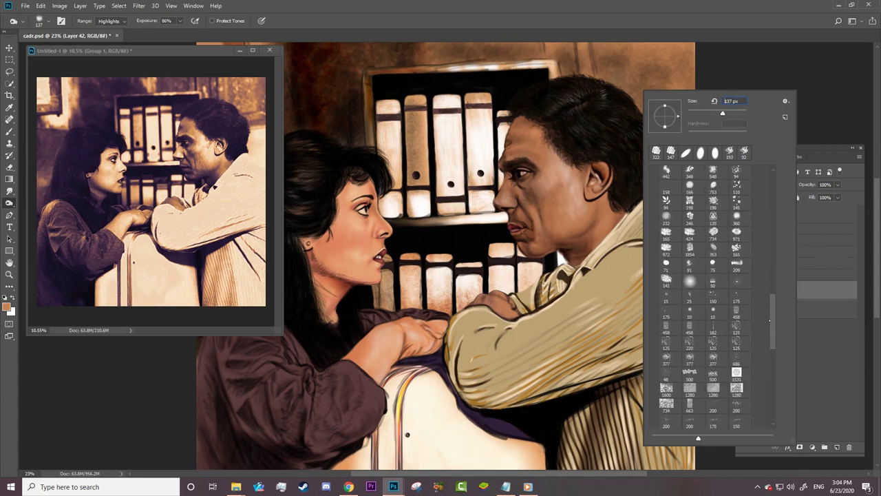
scroll(770, 308, up, 5)
scroll(770, 308, up, 1)
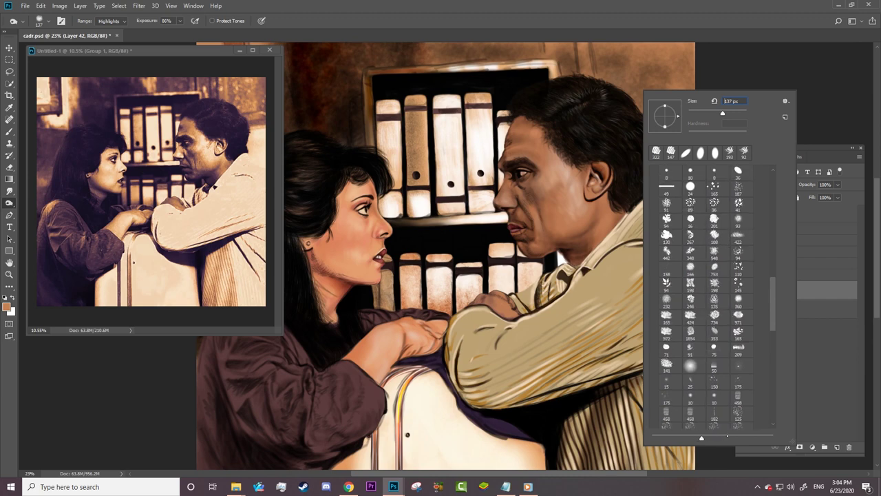
drag(698, 437, 744, 437)
click(746, 273)
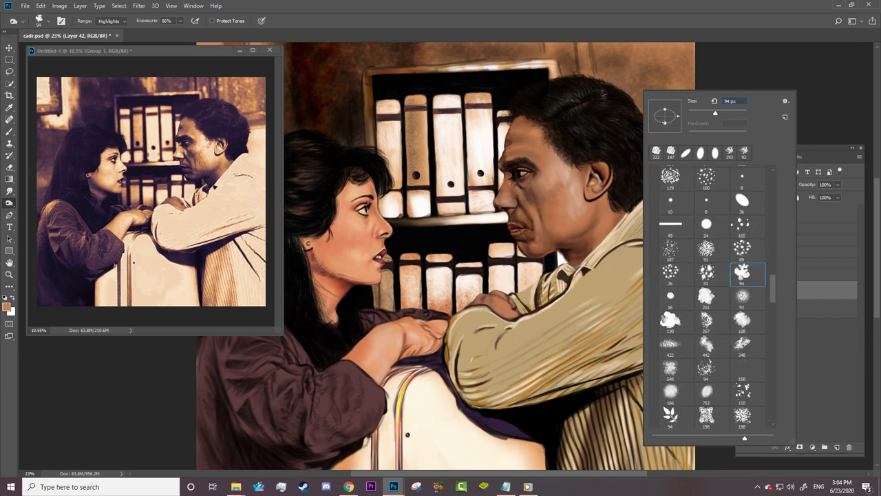
key(Return)
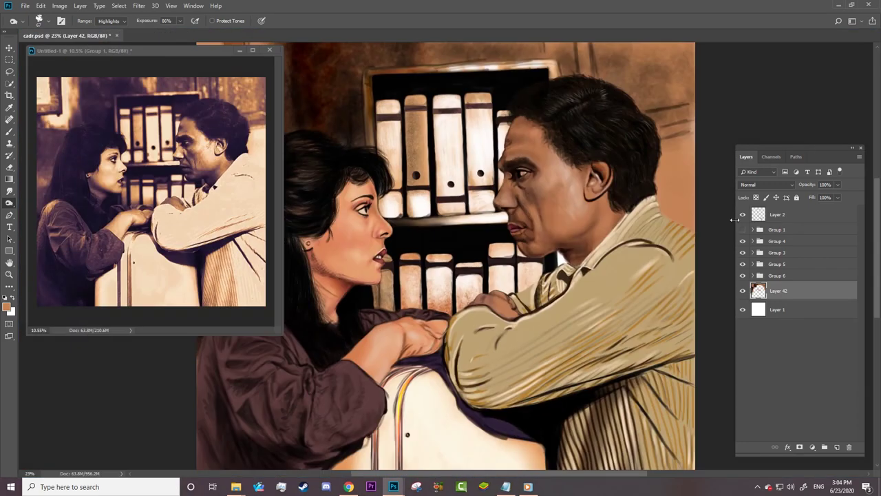
Step: Compare the painting with the reference photo by toggling Layer 2 and Group 1
click(742, 214)
click(741, 229)
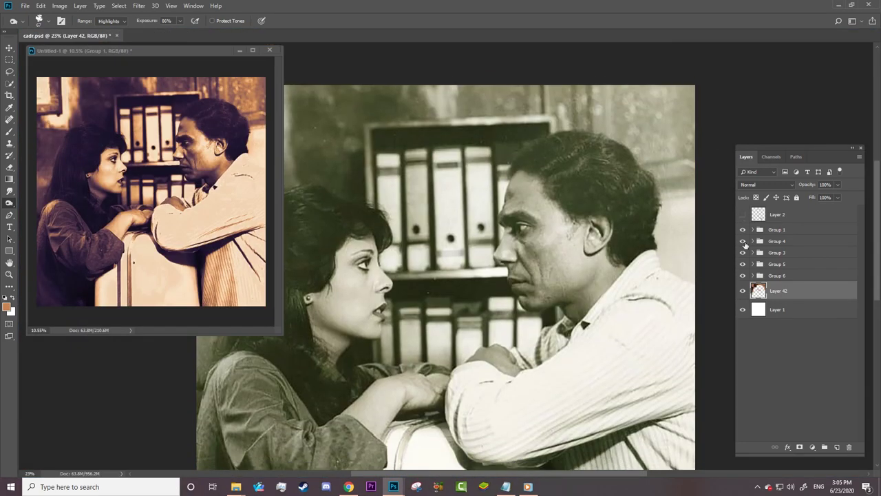
click(752, 229)
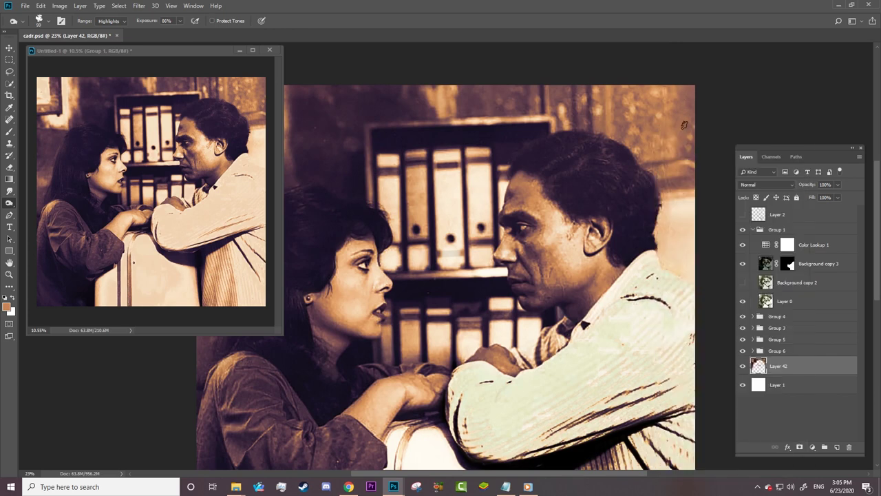
right_click(593, 110)
key(Return)
right_click(409, 90)
key(Return)
click(742, 230)
Step: Burn the painting's right edge in Midtones at 48% exposure, then switch to the Mixer Brush
click(109, 21)
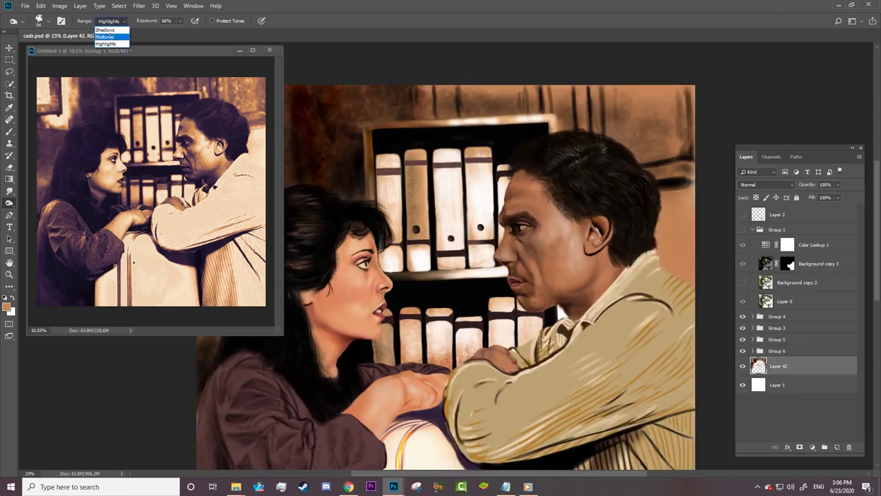
right_click(614, 115)
key(Return)
key(4)
key(8)
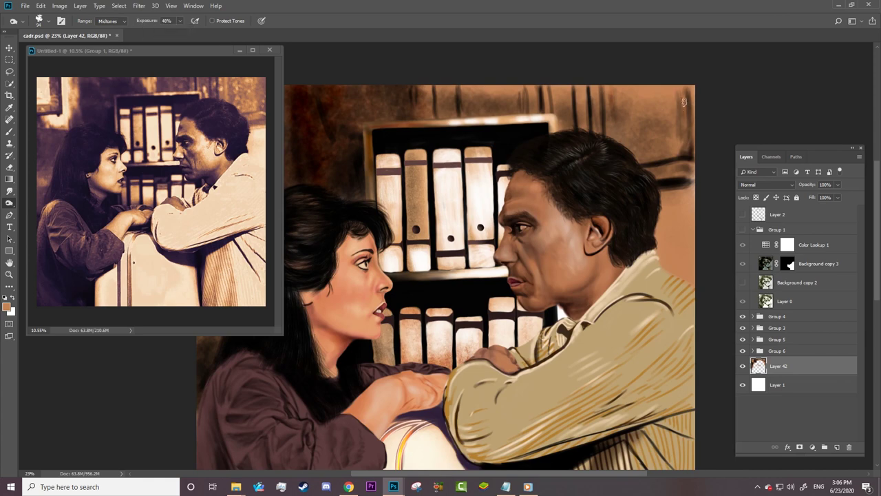
drag(686, 93, 690, 181)
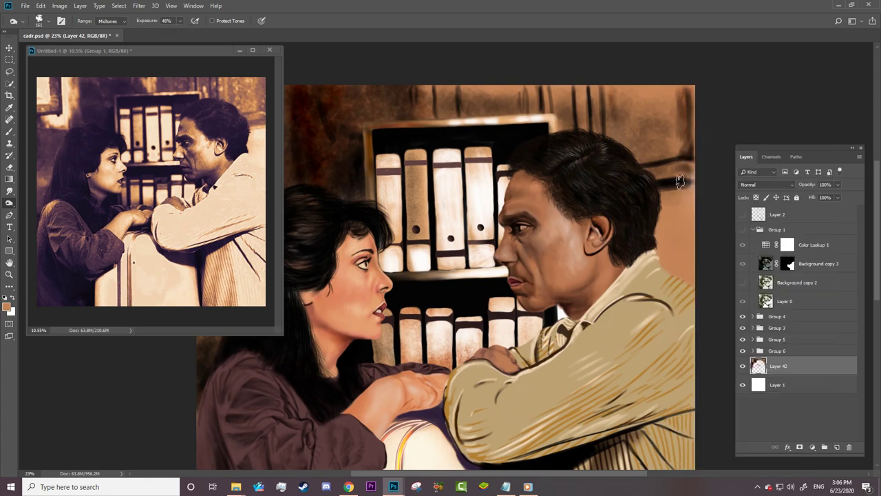
key(r)
right_click(678, 124)
click(9, 131)
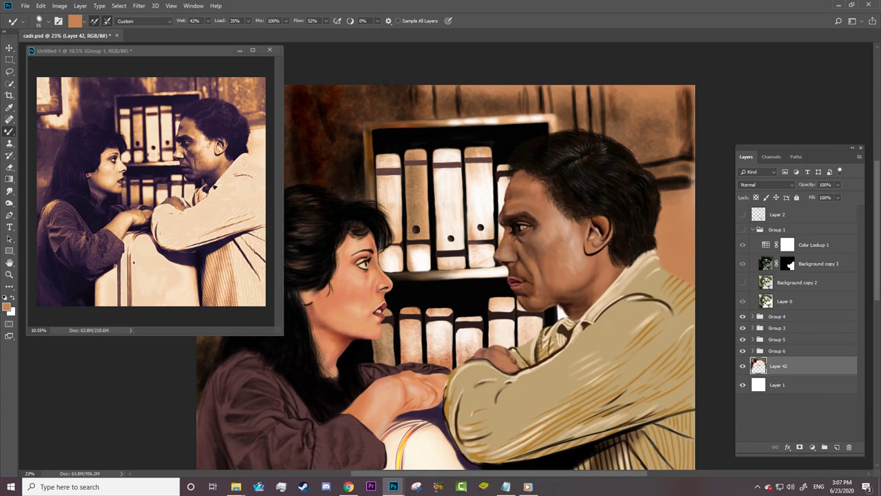
Step: Blend the upper-right wall and top edge with sampled dark brown, then zoom out to fit the painting
drag(702, 183, 690, 123)
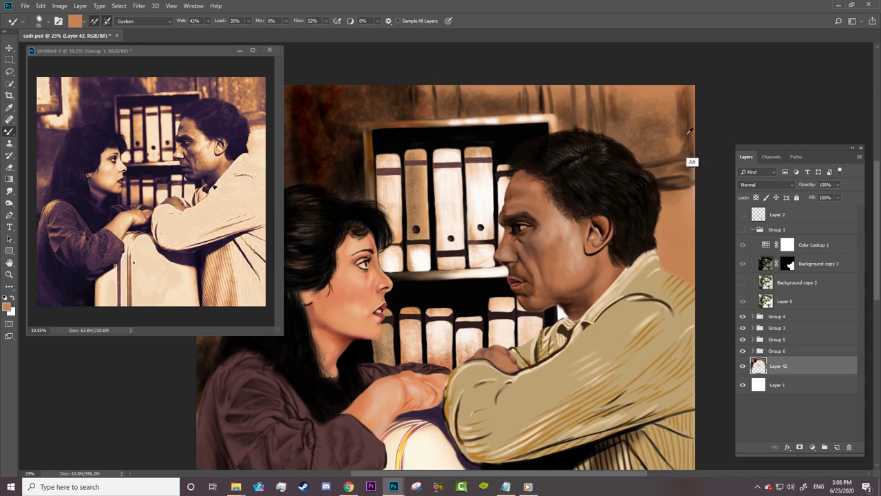
alt+click(689, 161)
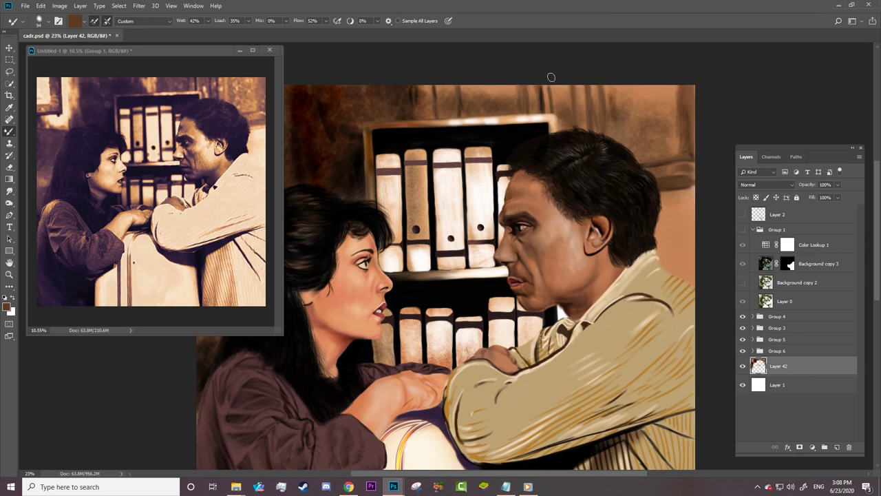
drag(485, 95, 485, 98)
key(z)
click(567, 252)
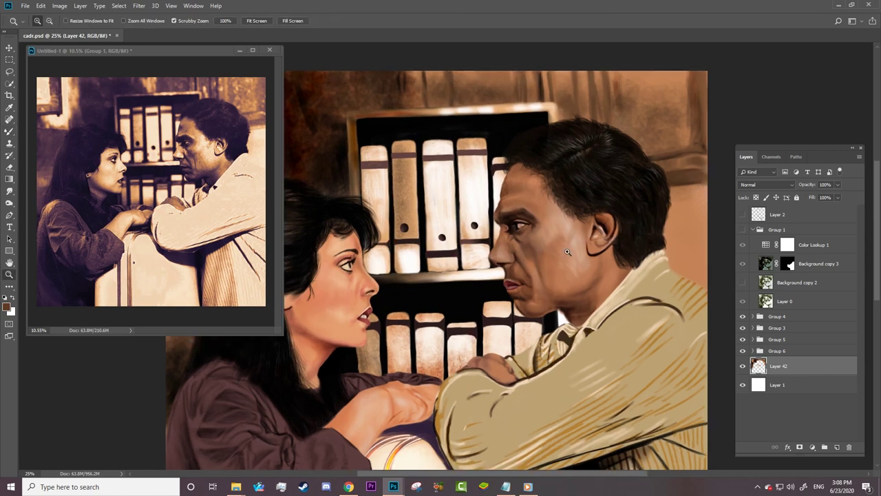
drag(537, 284, 475, 285)
Step: Apply Color Balance to Layer 42: Midtones blue +32, Shadows nudged toward blue and magenta
click(60, 5)
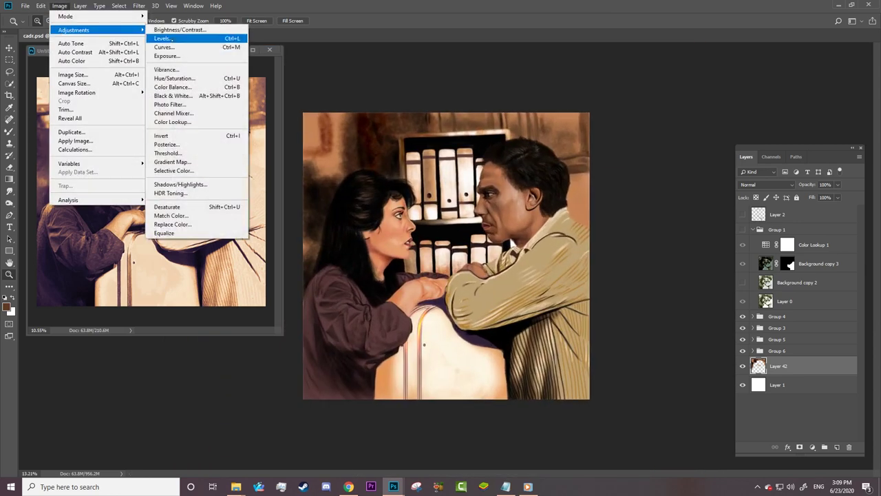
click(199, 86)
key(Tab)
text(32)
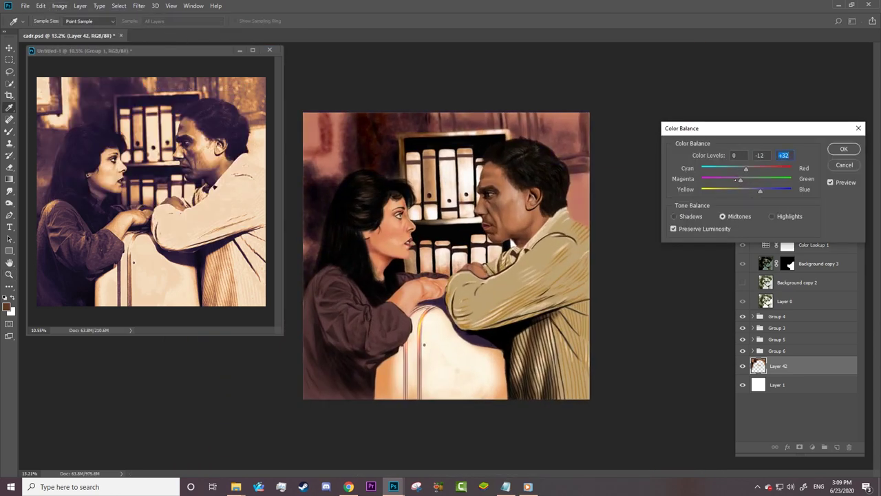
key(ctrl+1)
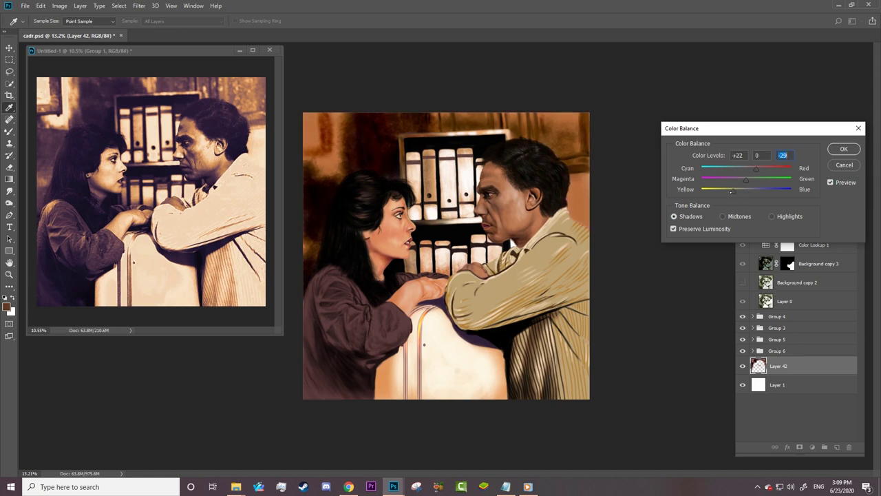
drag(743, 194, 766, 205)
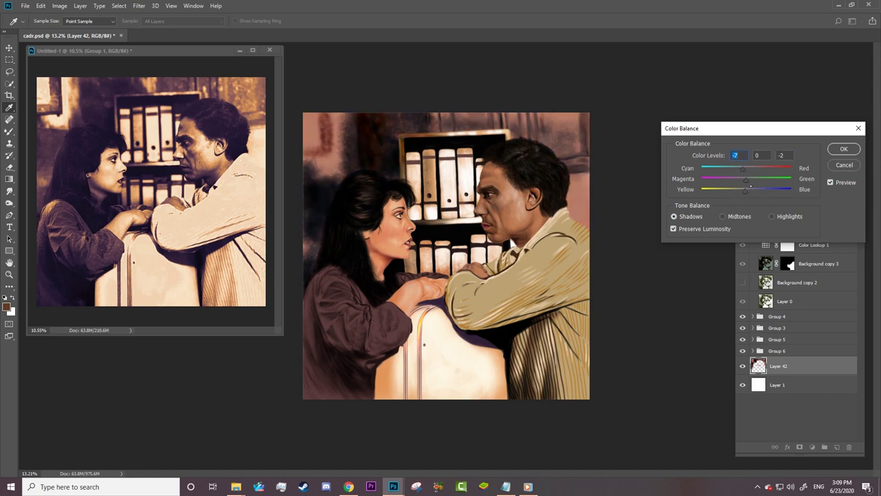
key(ctrl+3)
key(Return)
Step: Switch to the Brush tool and bring up its list of brush variants
key(z)
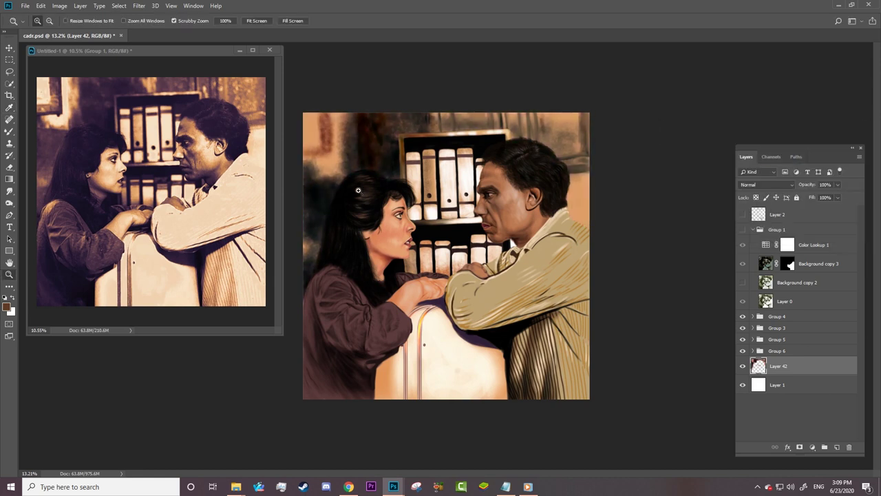
key(b)
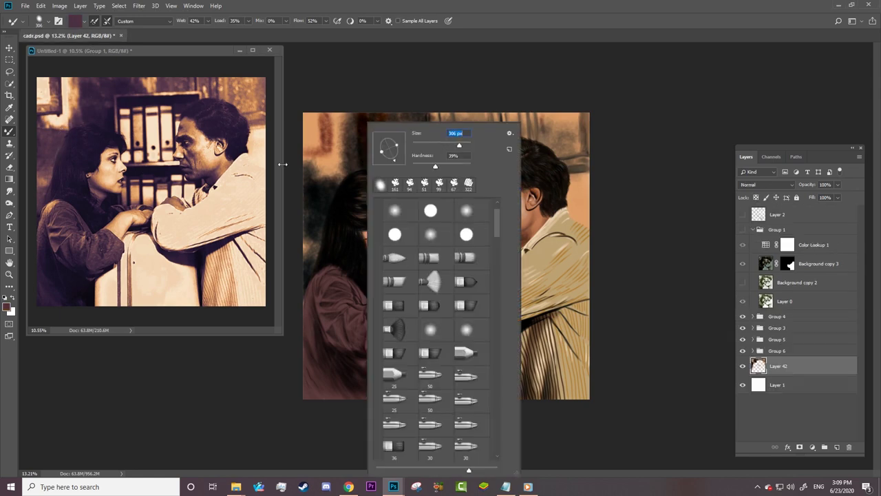
right_click(10, 132)
Step: Paint purplish strokes beside the woman's head with the 161 px textured brush tip
click(47, 131)
right_click(375, 123)
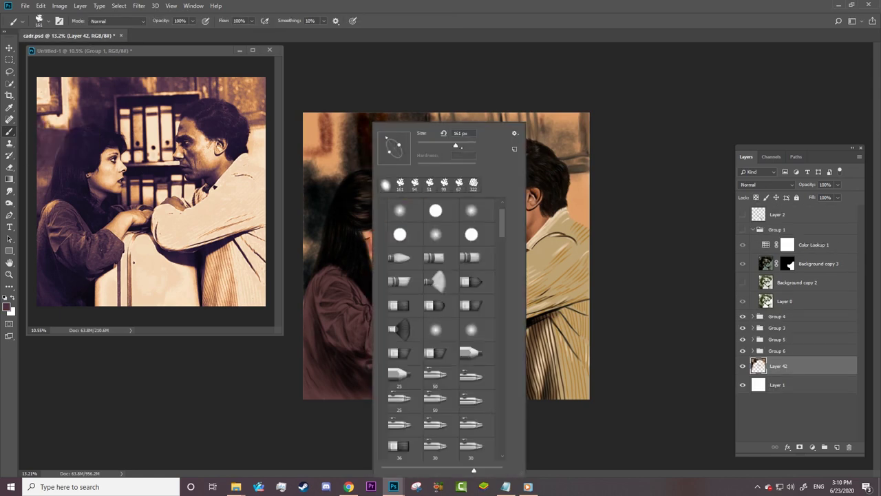
click(337, 184)
mouse_move(337, 184)
mouse_down()
mouse_move(314, 176)
mouse_move(334, 191)
mouse_move(309, 212)
mouse_move(356, 128)
mouse_move(371, 178)
mouse_up()
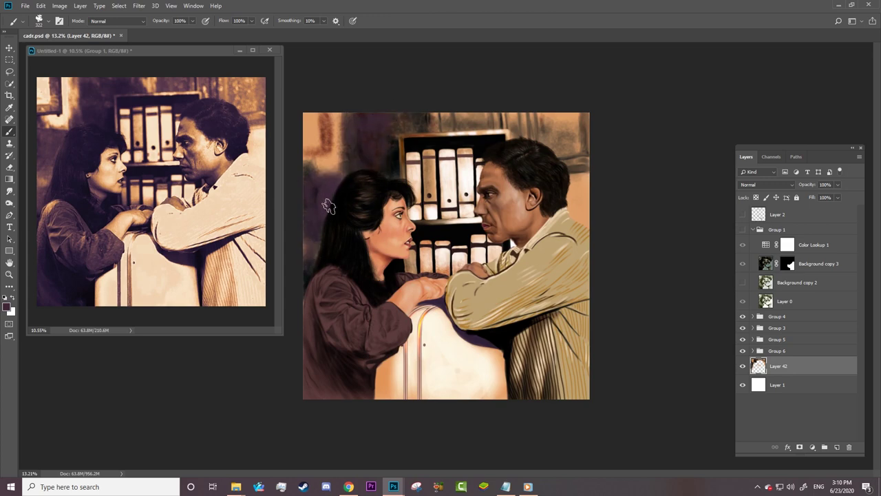
Step: Zoom in on the woman and background and enlarge the reference photo
key(z)
drag(317, 136, 401, 146)
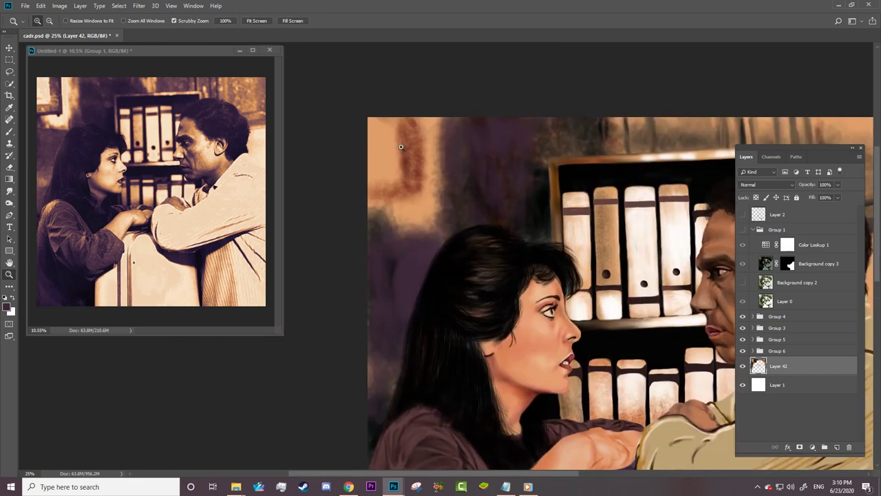
click(277, 128)
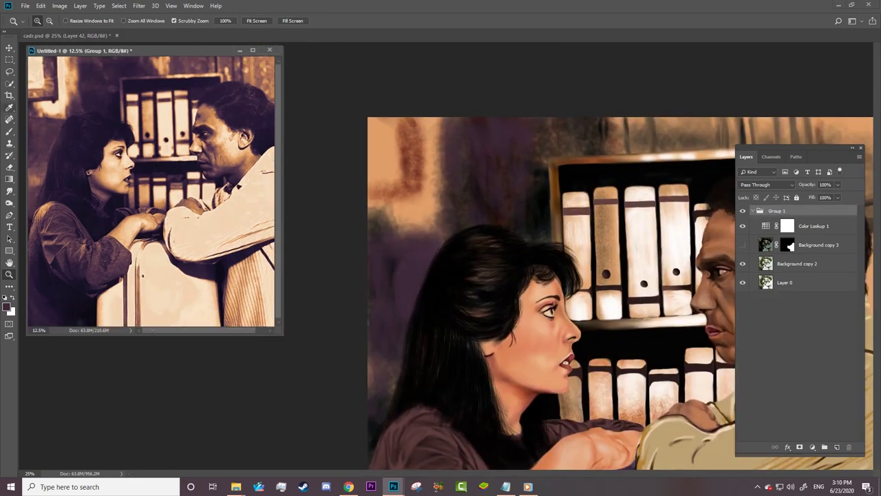
Step: Darken the right and lower edges of the picture frame with the textured brush
key(b)
right_click(413, 122)
key(Escape)
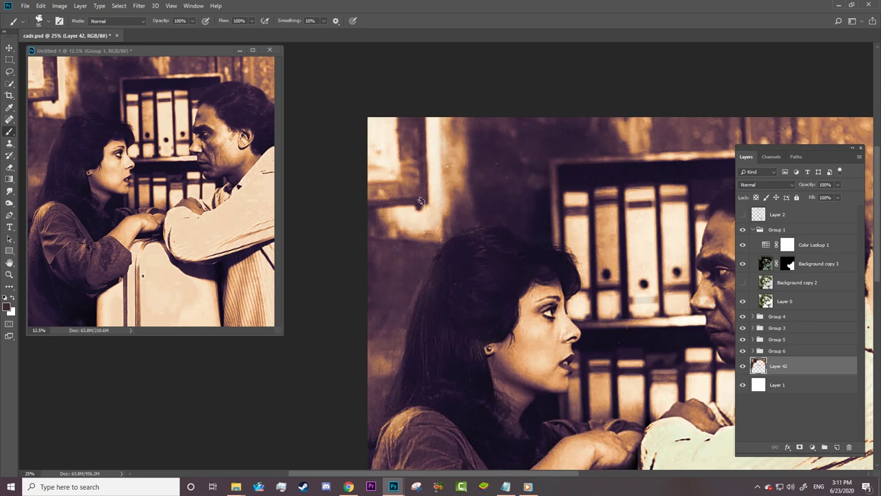
key(F5)
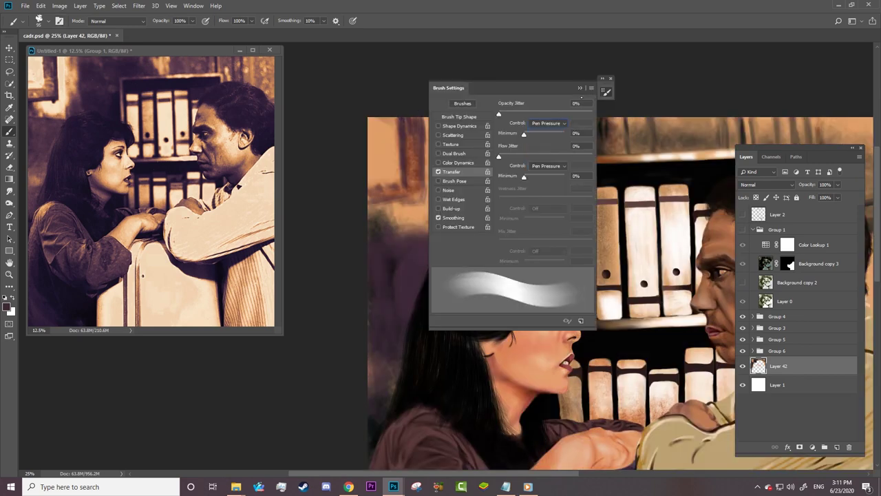
key(F5)
drag(414, 188, 416, 184)
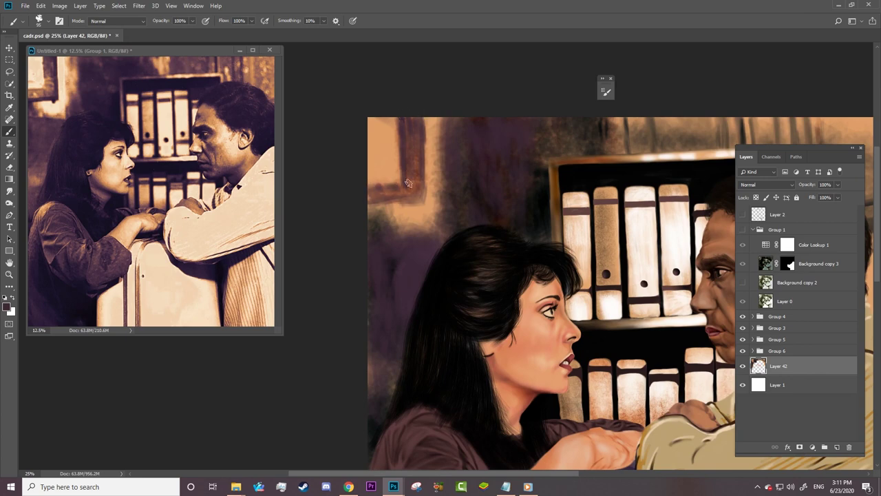
drag(408, 183, 404, 197)
Step: Set the brush blend mode to Darken and show the reference photo for comparison
click(117, 21)
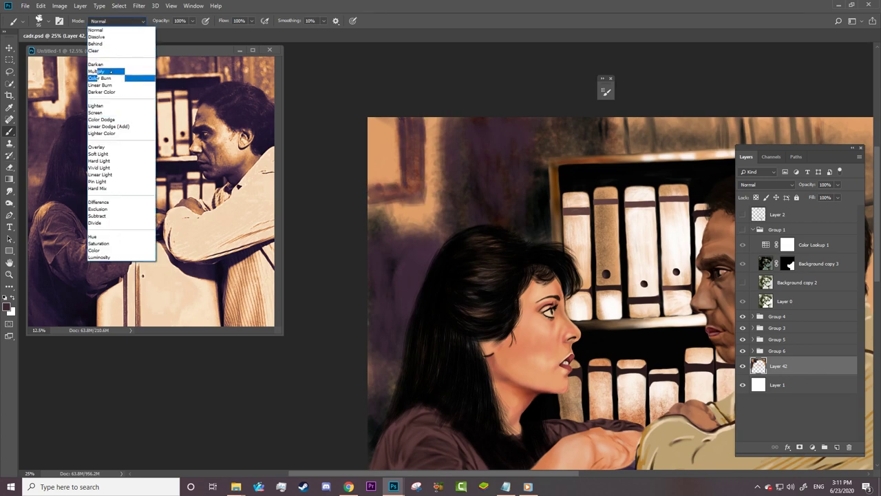
click(103, 61)
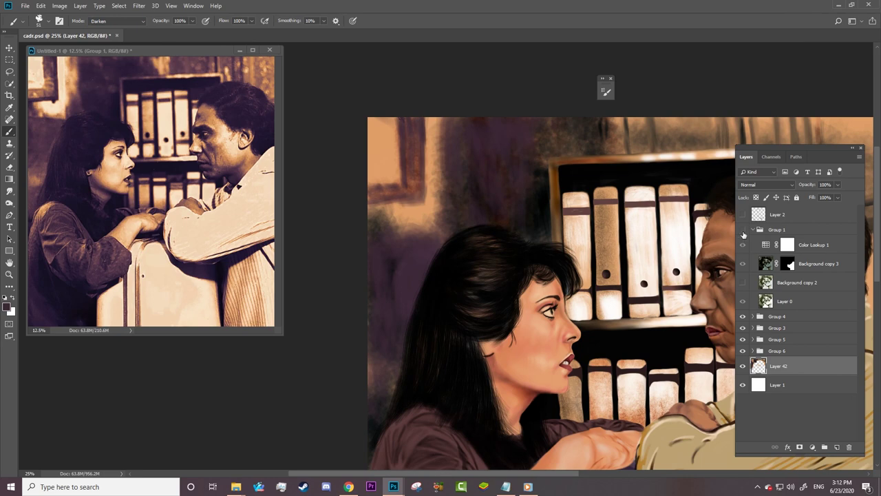
click(743, 234)
click(8, 306)
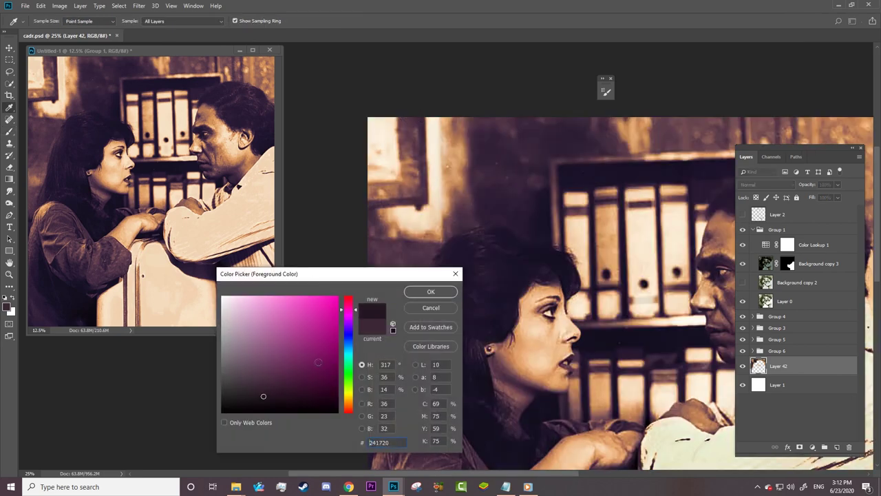
key(Escape)
right_click(416, 201)
key(Escape)
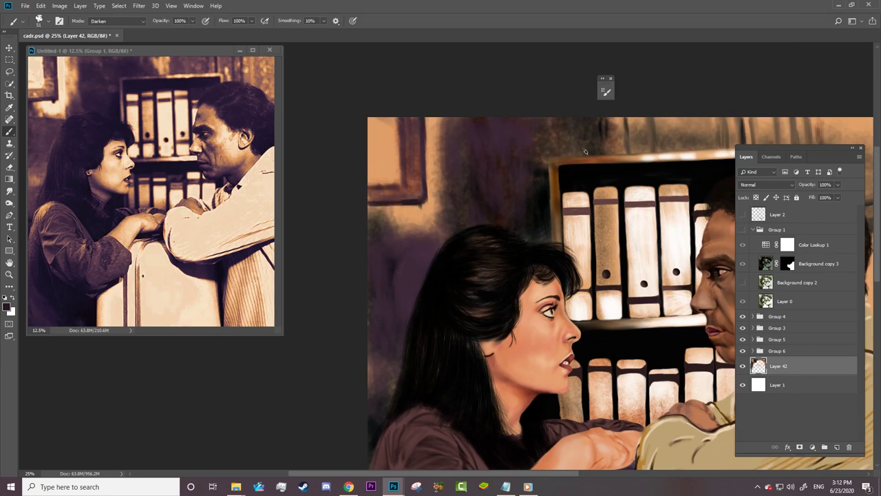
right_click(585, 151)
key(Escape)
right_click(531, 210)
key(Escape)
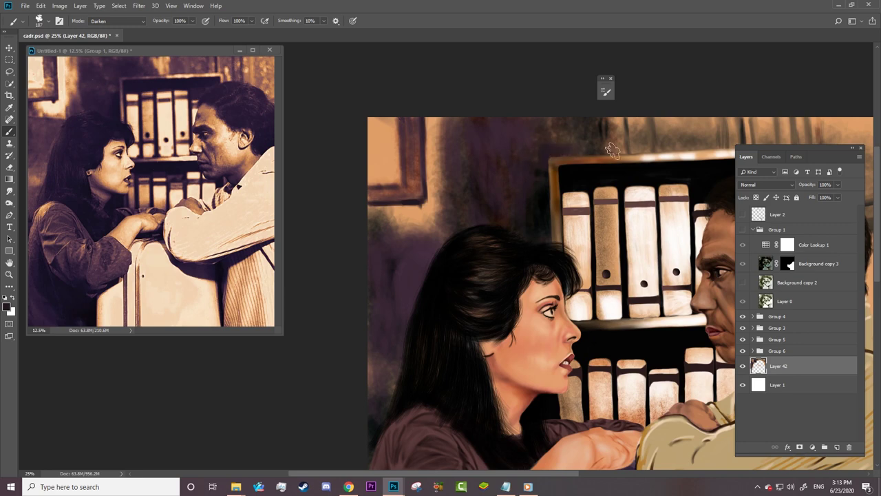
Step: Switch the brush to Subtract mode and add dark strokes above the binders and along the top edge
click(114, 21)
click(110, 201)
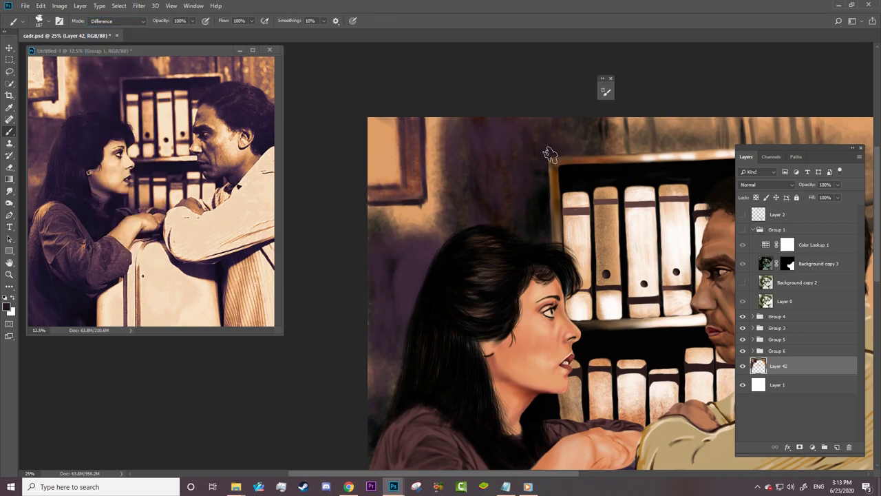
key(ctrl+comma)
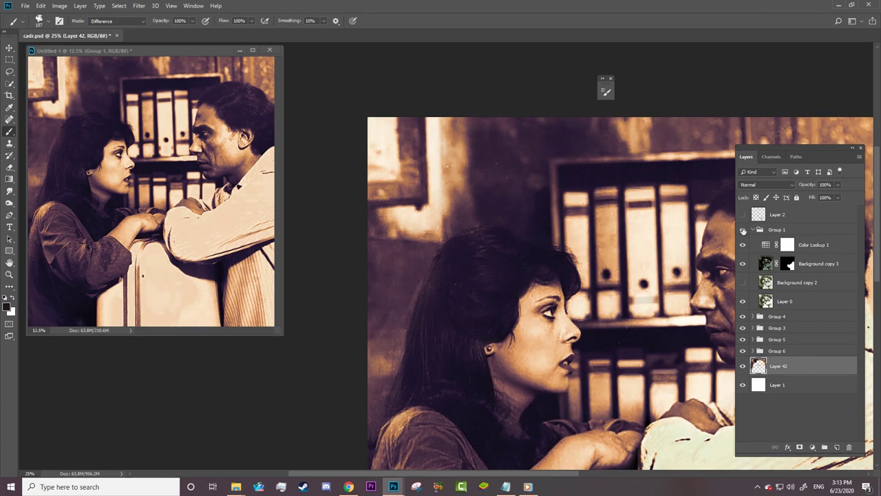
key(ctrl+comma)
key(shift+plus)
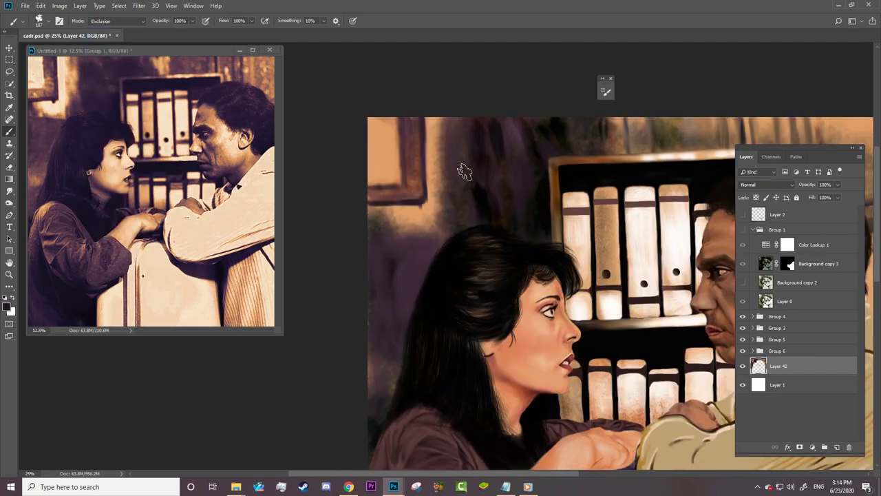
key(shift+plus)
mouse_move(538, 169)
mouse_down()
mouse_move(495, 128)
mouse_move(486, 169)
mouse_move(545, 117)
mouse_move(574, 130)
mouse_move(566, 124)
mouse_move(495, 215)
mouse_move(458, 123)
mouse_up()
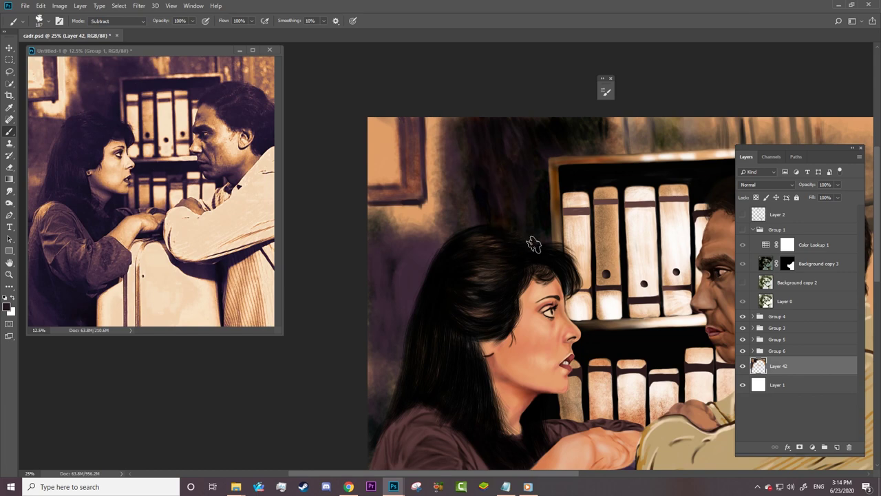
mouse_move(656, 126)
mouse_down()
mouse_move(700, 135)
mouse_move(664, 132)
mouse_up()
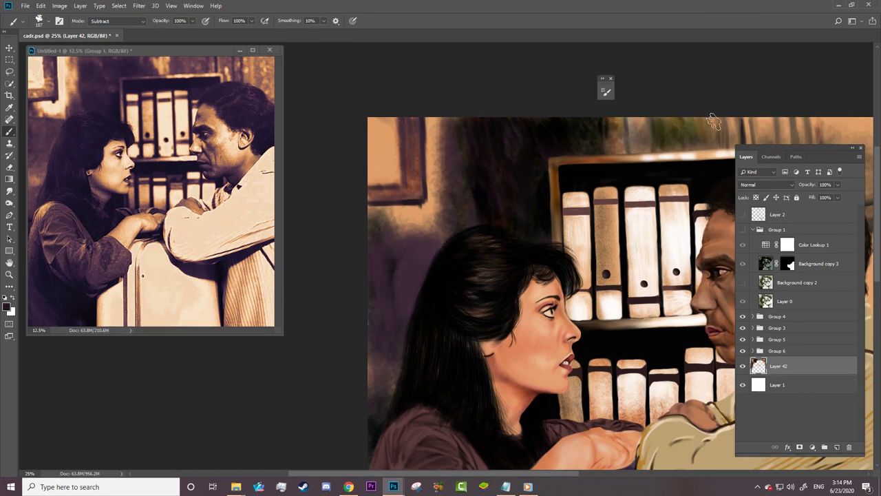
click(742, 230)
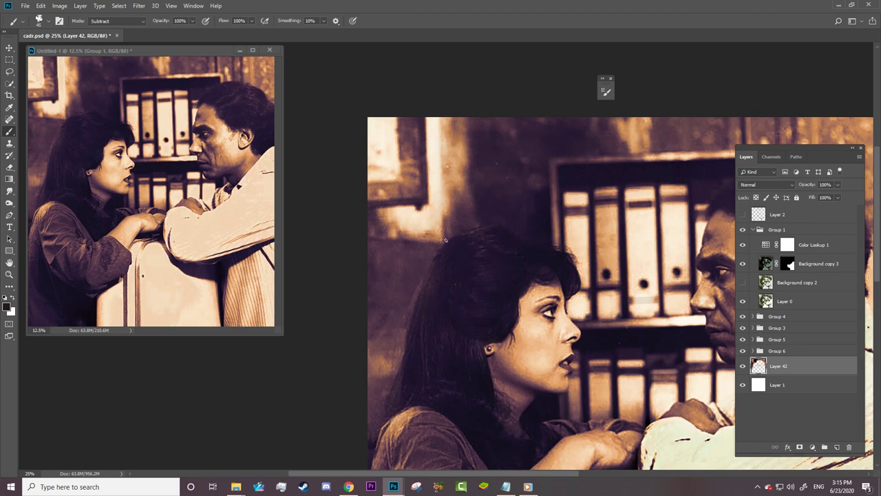
Step: Hide the reference photo, zoom out, and sample a light tan colour from the painting
right_click(378, 211)
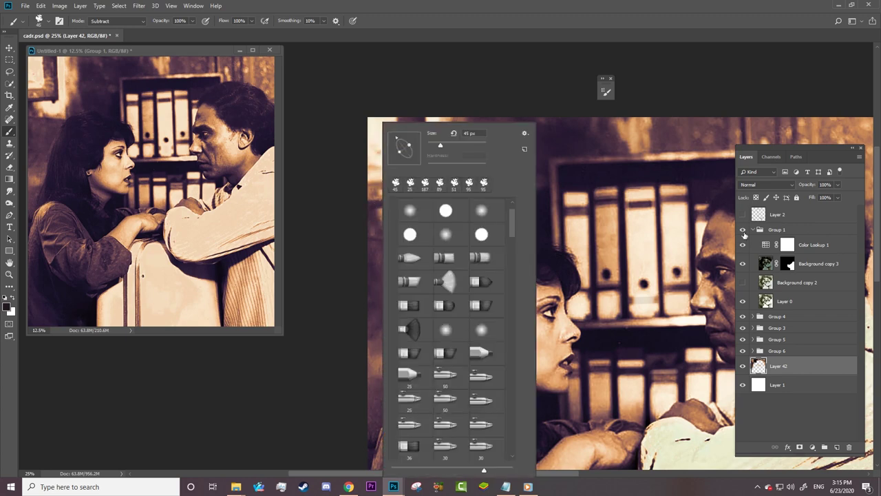
click(742, 230)
key(z)
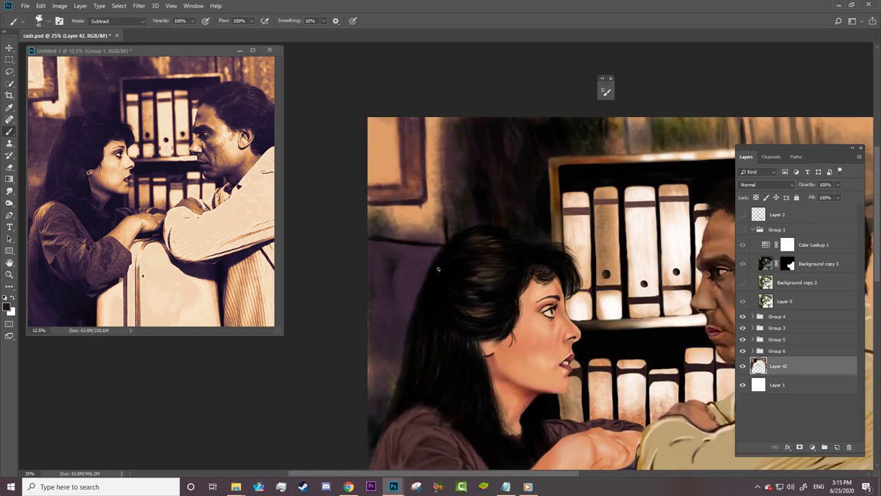
mouse_move(431, 280)
mouse_down()
mouse_move(397, 278)
mouse_move(440, 278)
mouse_up()
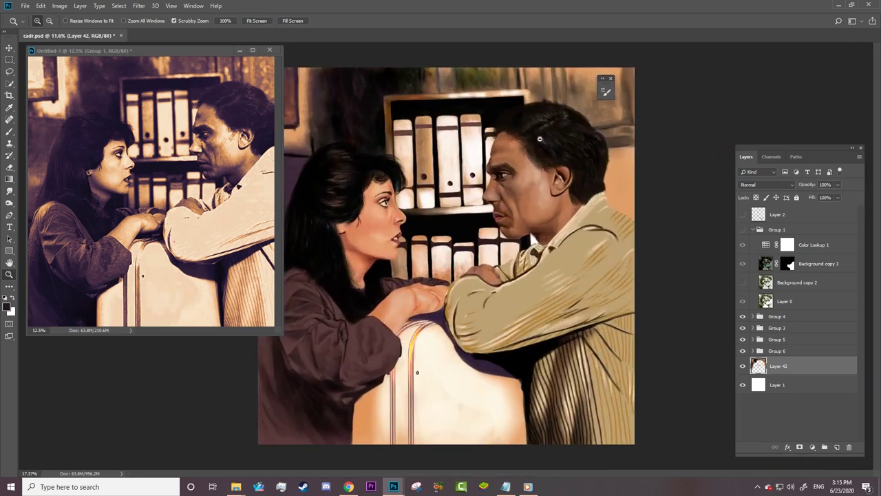
key(b)
right_click(559, 124)
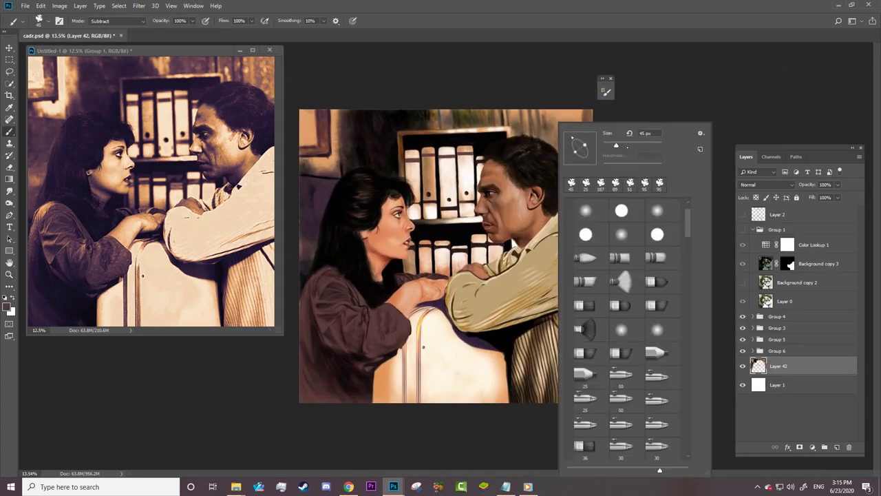
key(Escape)
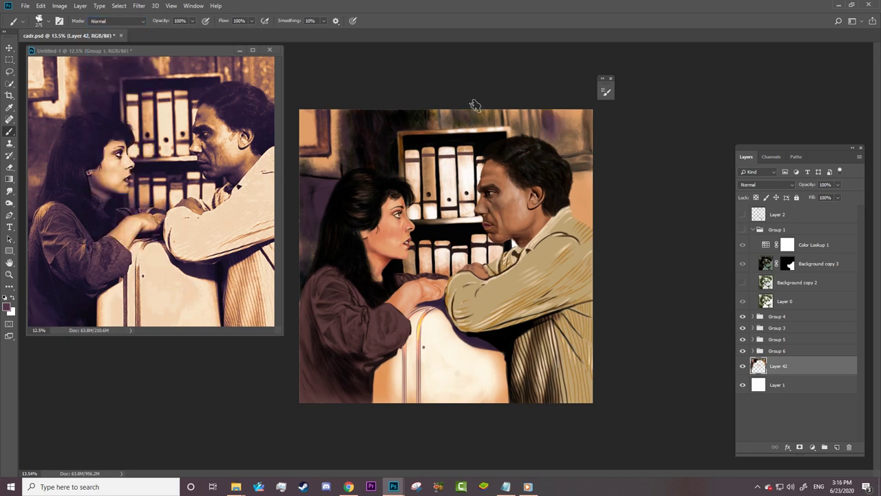
alt+click(558, 139)
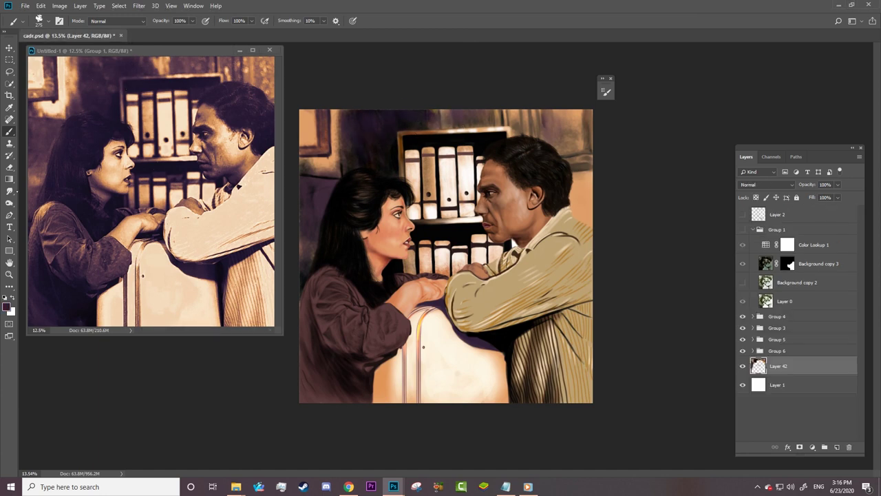
Step: Switch to the Dodge tool with a new brush shape, zoom to 25%, and save the document
right_click(8, 203)
click(55, 221)
right_click(348, 122)
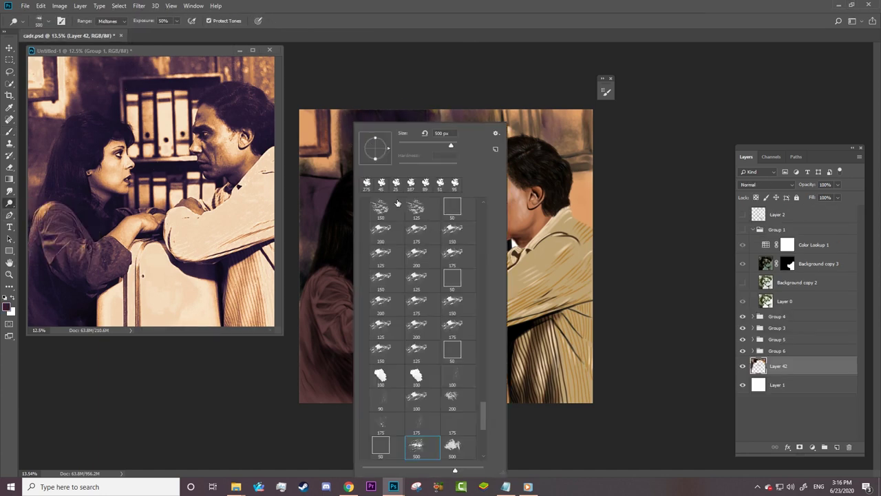
click(381, 206)
key(Return)
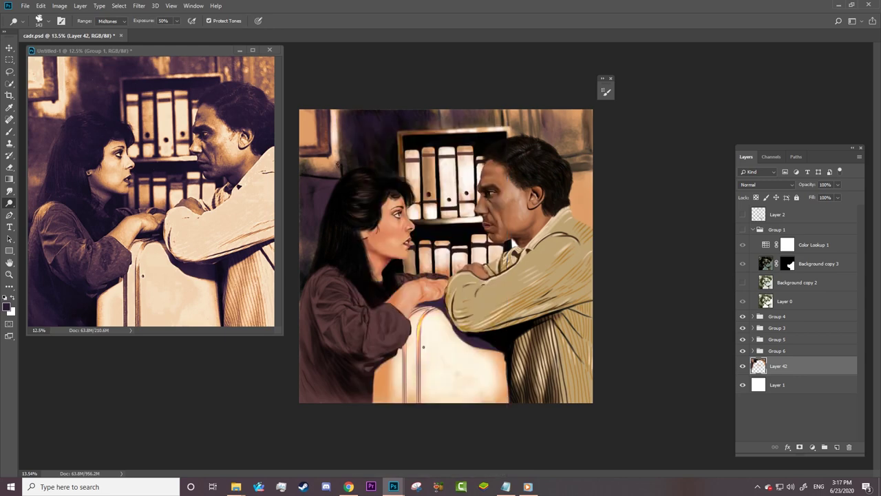
key(z)
drag(332, 105, 385, 105)
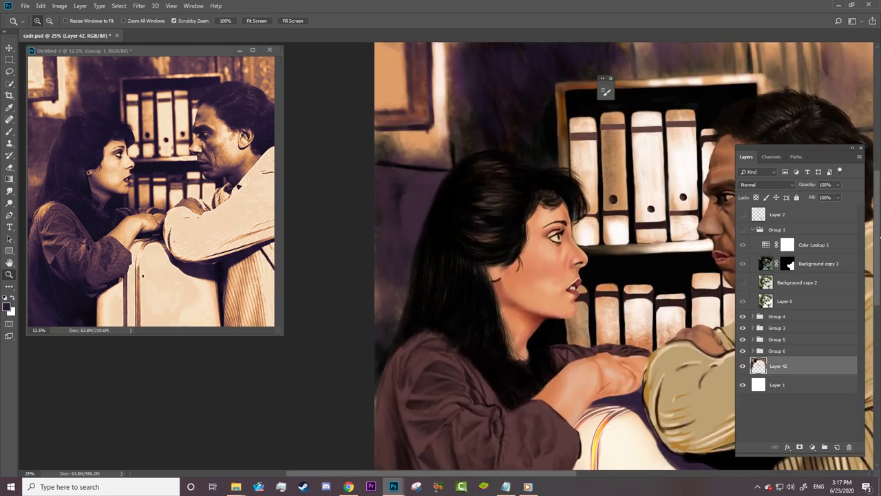
key(ctrl+s)
Step: Dodge the wall around the top-left frame, then with Highlights range brighten the wall left of the bookshelf
key(o)
right_click(434, 123)
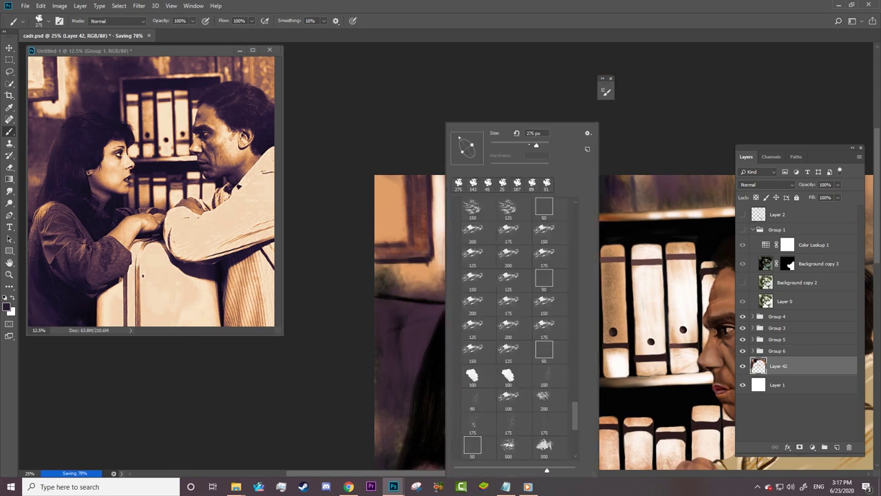
key(Return)
mouse_move(440, 272)
mouse_down()
mouse_move(411, 270)
mouse_move(440, 290)
mouse_up()
mouse_move(395, 180)
mouse_down()
mouse_move(404, 219)
mouse_move(385, 206)
mouse_move(395, 193)
mouse_up()
click(114, 20)
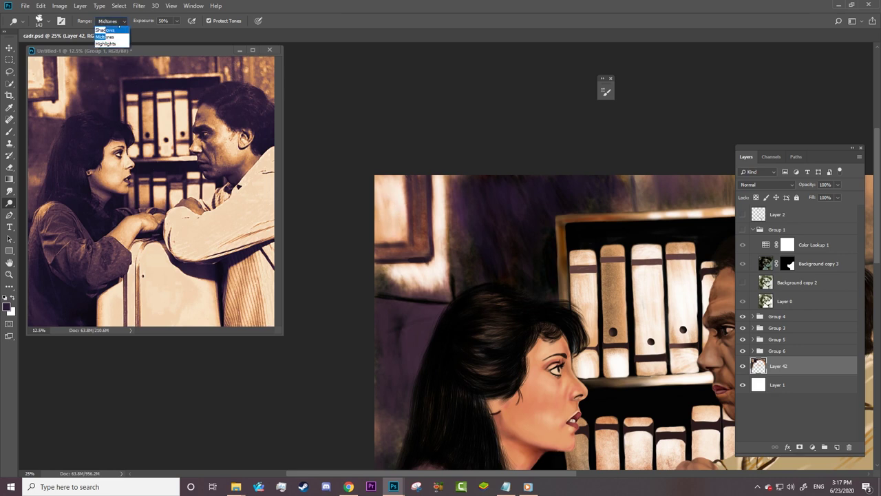
key(alt+shift+h)
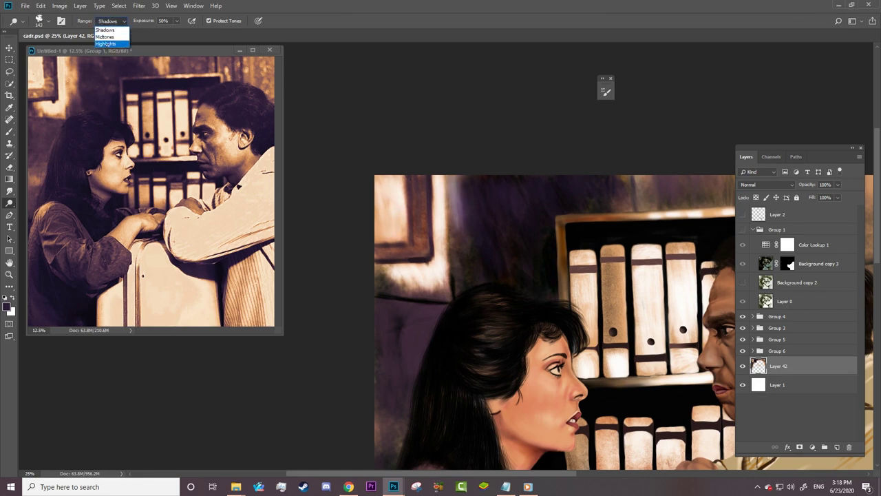
mouse_move(461, 250)
mouse_down()
mouse_move(466, 222)
mouse_move(458, 255)
mouse_up()
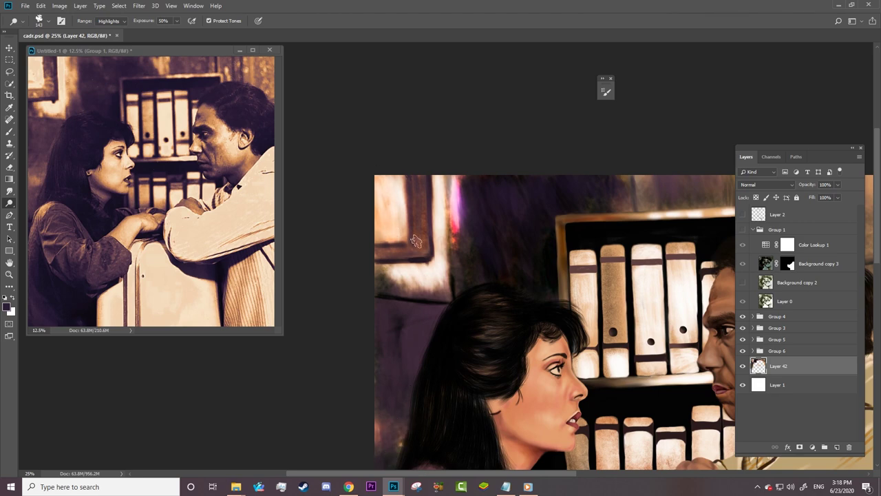
Step: Set the dodge brush to size 53 with a new shape and brighten the upper-right background
right_click(417, 238)
text(53)
key(Return)
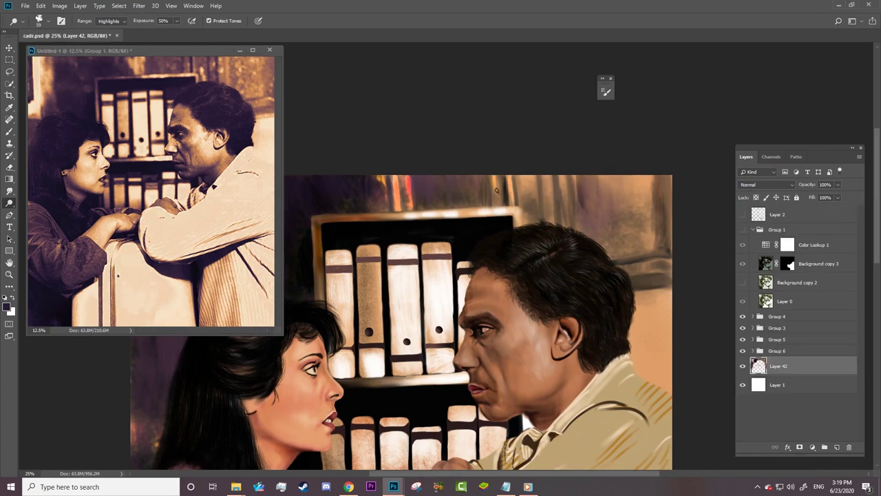
right_click(634, 205)
click(659, 208)
key(Return)
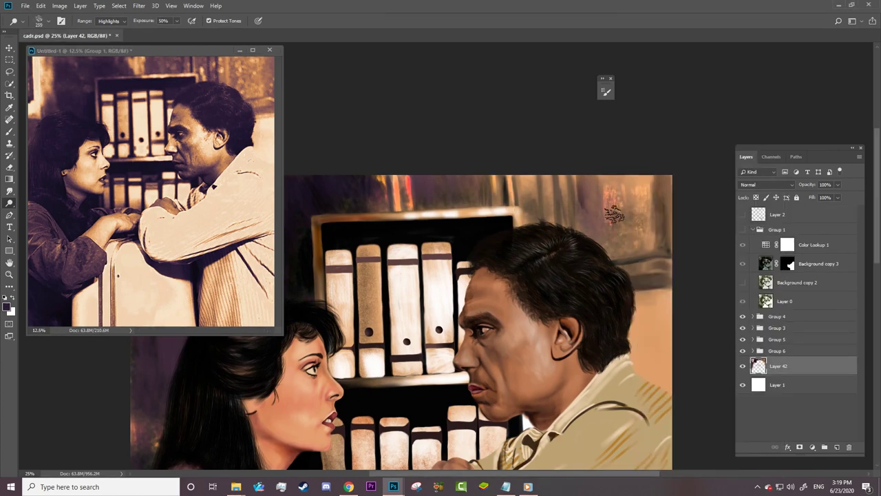
drag(607, 189, 589, 220)
Step: Set the dodge range to Midtones and lighten the background right of the man's head
right_click(622, 272)
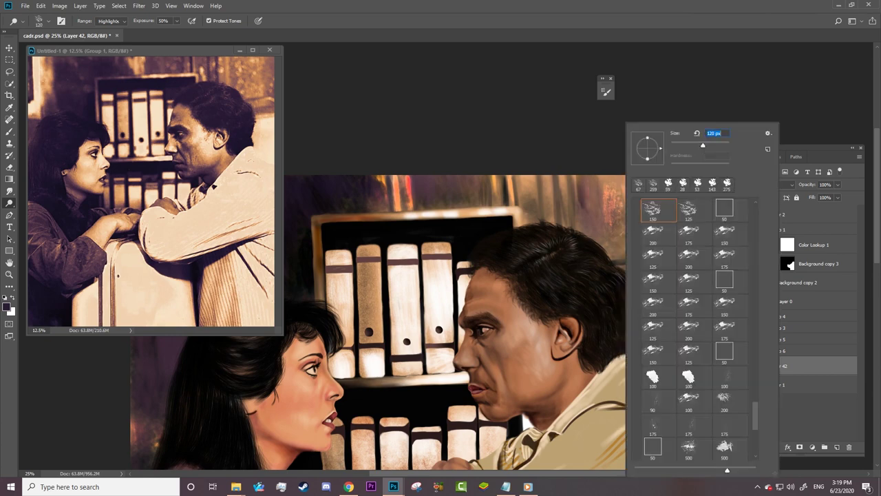
key(Return)
key(alt+shift+s)
key(alt+shift+m)
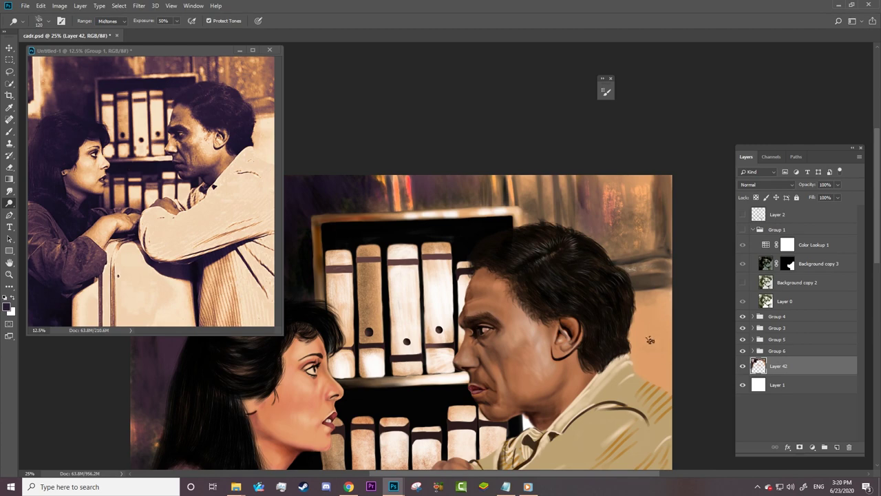
right_click(651, 339)
key(Return)
mouse_move(652, 301)
mouse_down()
mouse_move(641, 296)
mouse_move(663, 333)
mouse_move(655, 337)
mouse_move(645, 306)
mouse_up()
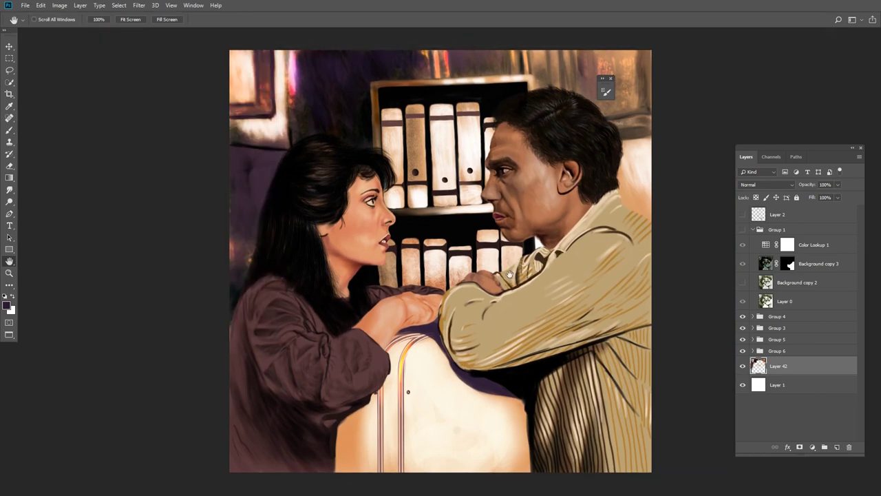
Step: Add a Color Lookup 2 adjustment layer above Layer 2
key(z)
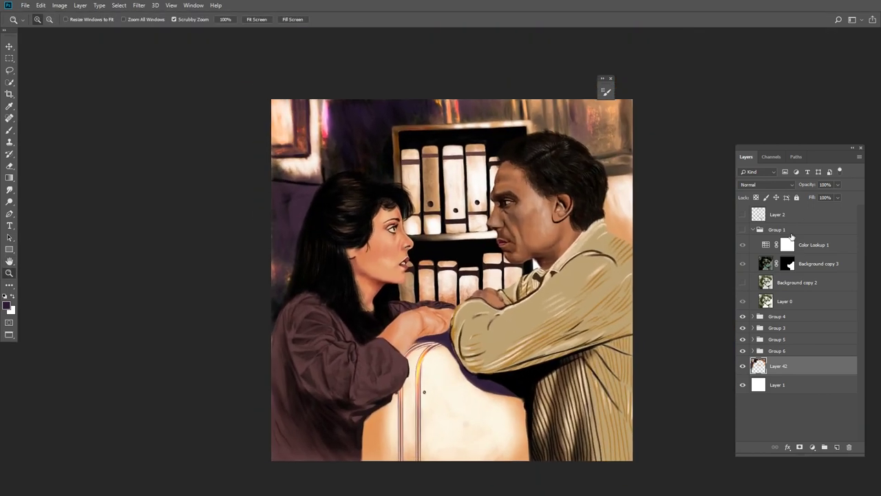
click(777, 214)
click(80, 5)
click(207, 218)
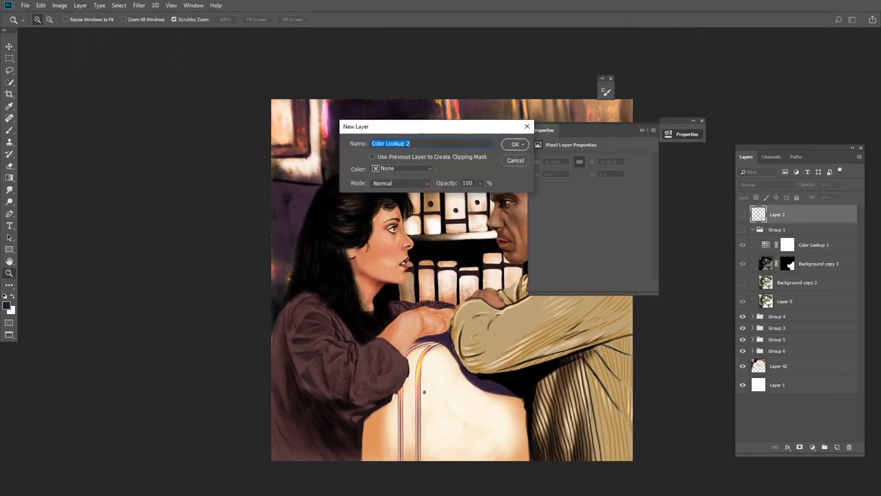
key(Return)
Step: Try the 3Strip.look, Candlelight.CUBE and Crisp_Winter.look lookup tables on Color Lookup 2
click(158, 154)
click(138, 176)
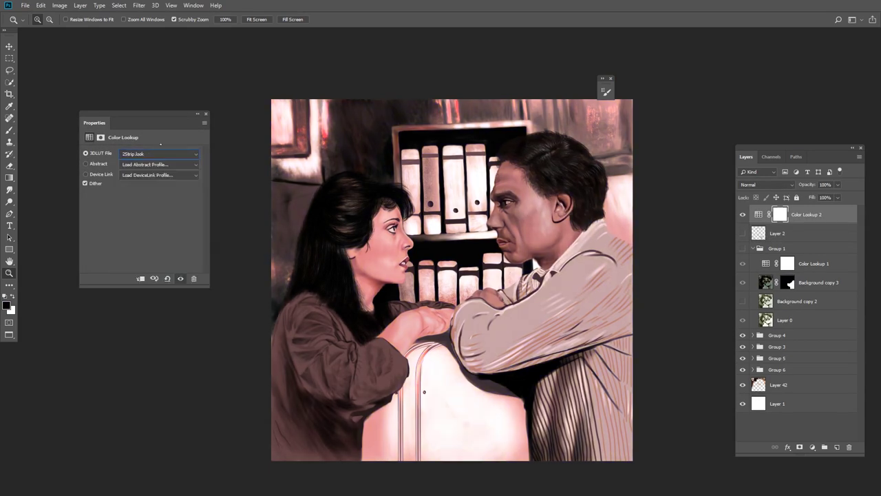
click(160, 153)
click(159, 153)
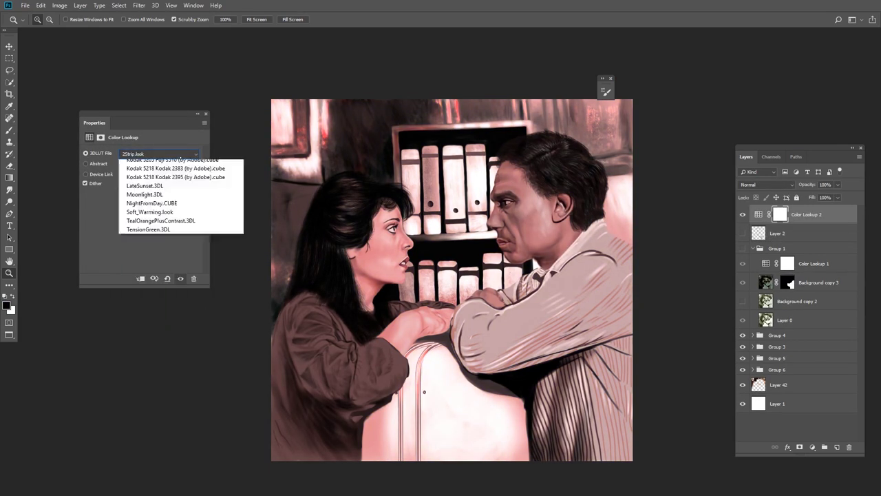
click(151, 197)
click(743, 219)
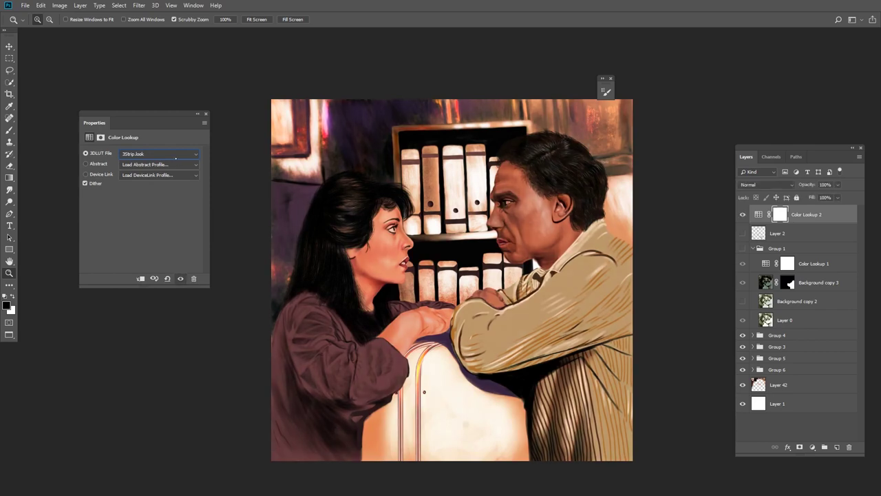
click(158, 154)
click(158, 163)
click(158, 153)
click(158, 230)
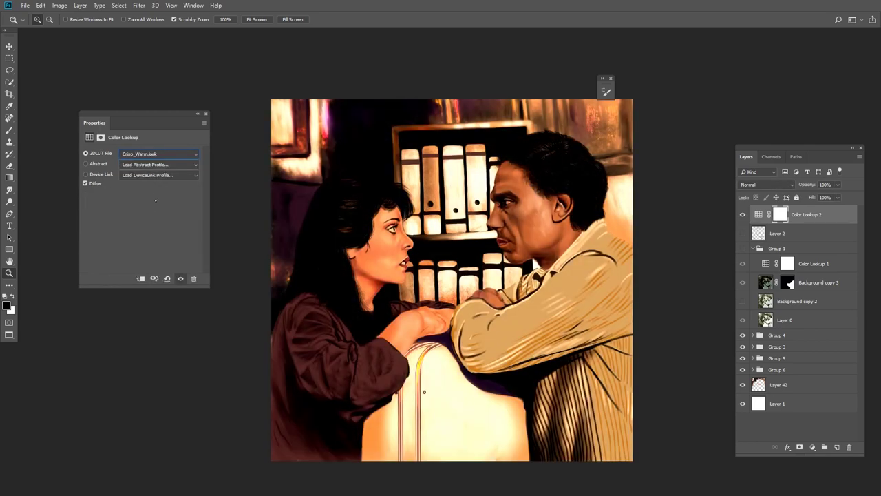
click(158, 153)
Step: Compare DropBlues.3DL, settle on FallColors.look, then hide the Color Lookup 2 layer
click(158, 238)
click(743, 214)
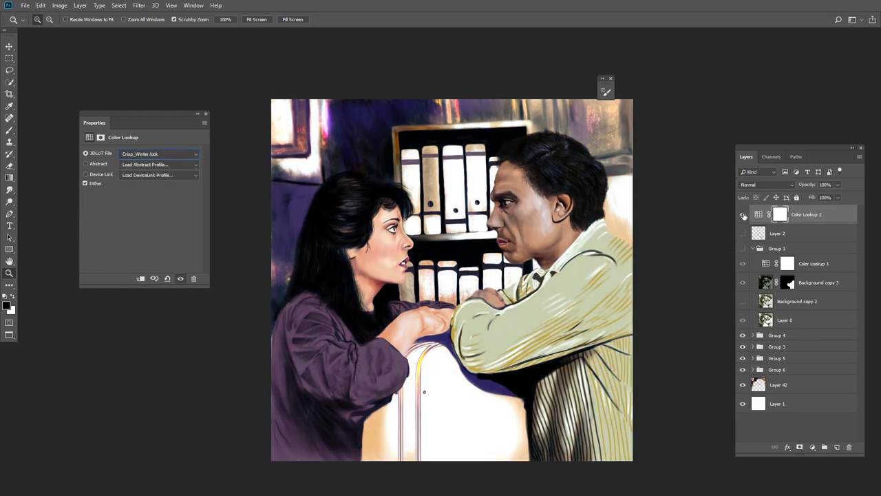
click(742, 214)
click(742, 214)
click(158, 154)
click(157, 232)
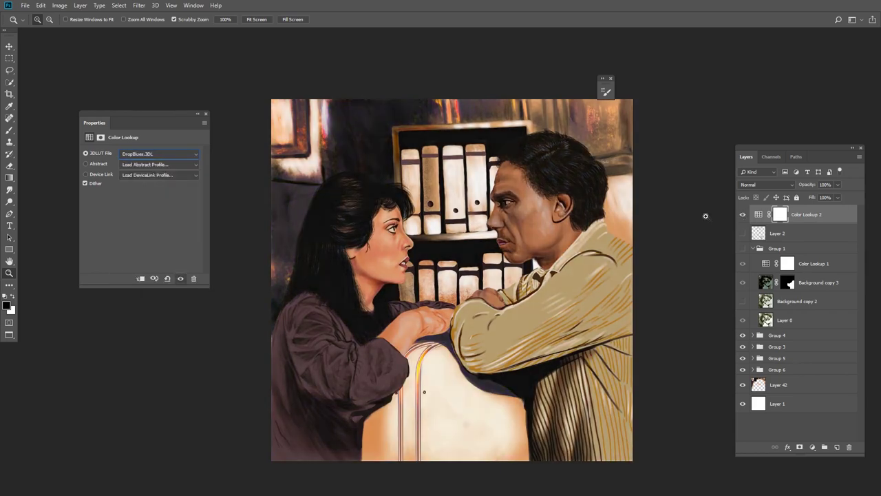
click(159, 153)
click(158, 251)
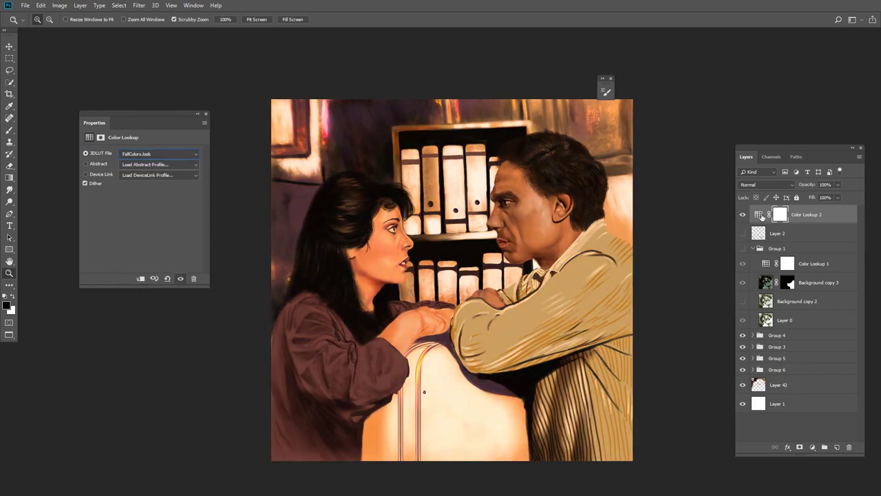
click(743, 214)
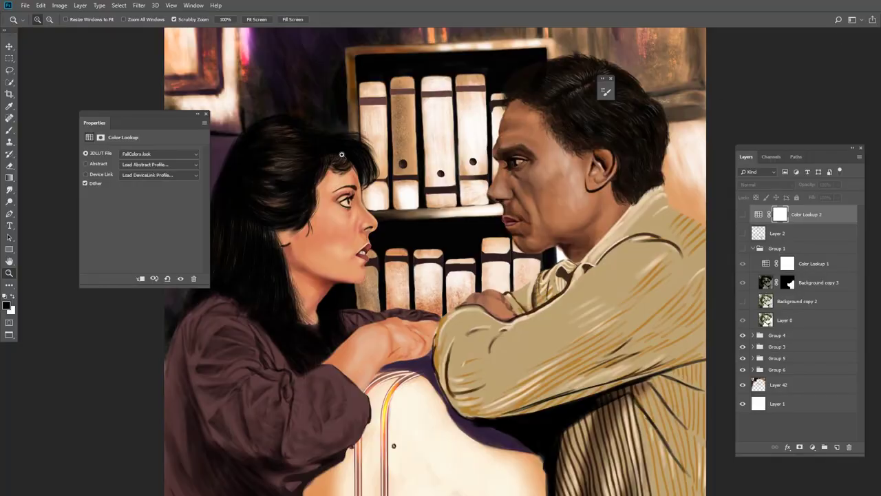
Step: Close the adjustment settings and check the man's group, woman's group and Layer 20 by toggling visibility
click(484, 284)
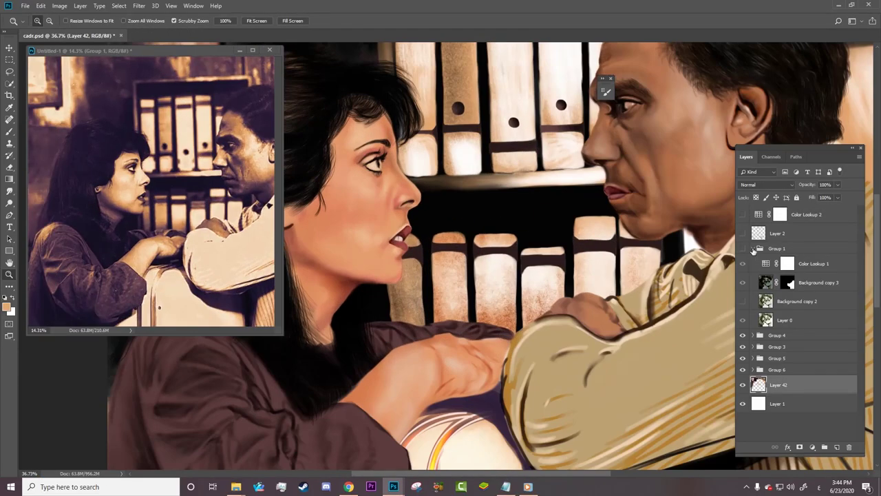
click(752, 248)
click(742, 271)
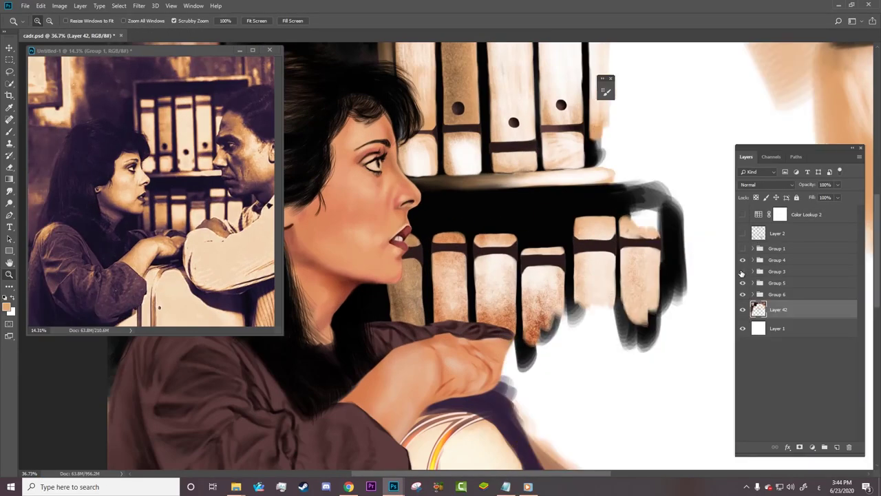
click(742, 260)
click(753, 259)
scroll(830, 398, down, 2)
click(786, 359)
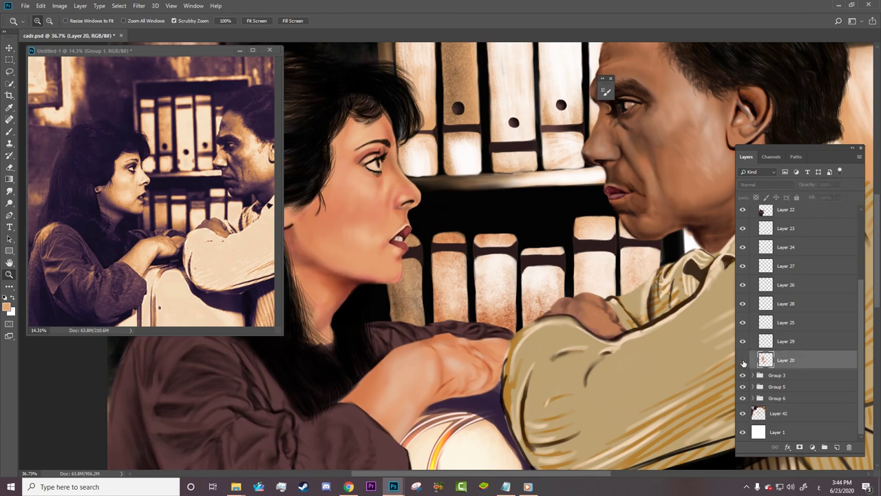
click(742, 359)
scroll(320, 201, up, 2)
scroll(110, 186, up, 3)
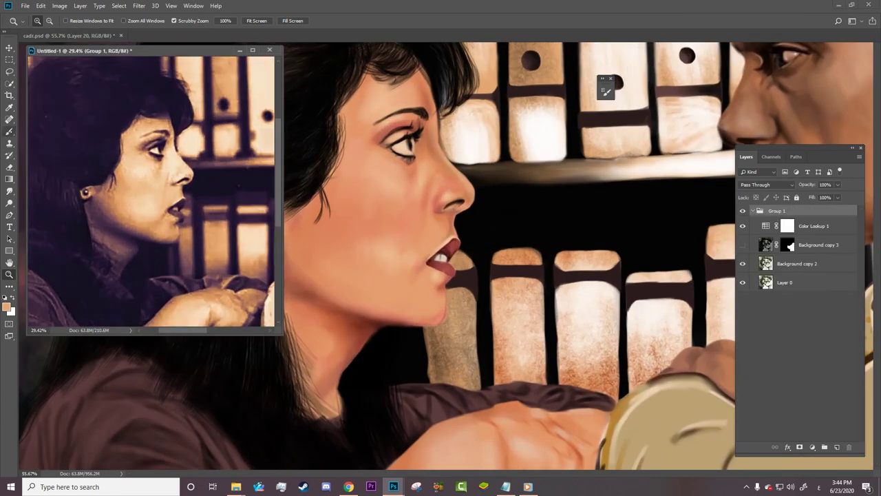
Step: Pick a new Dodge brush shape, then move to Layer 29 with the Mixer Brush active
key(b)
key(o)
right_click(361, 123)
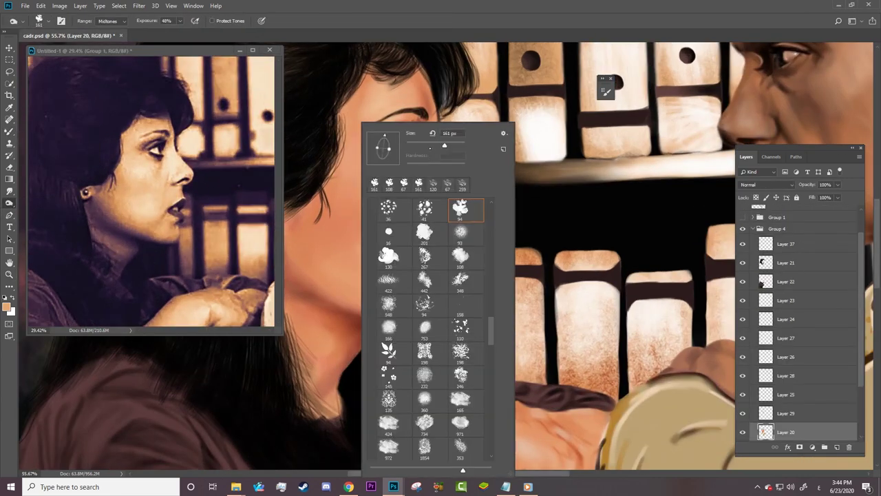
click(347, 227)
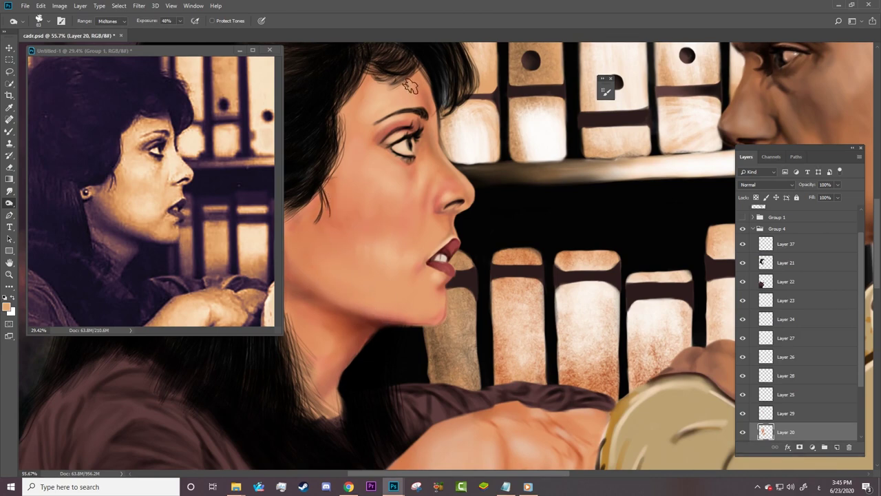
key(alt+bracketright)
key(b)
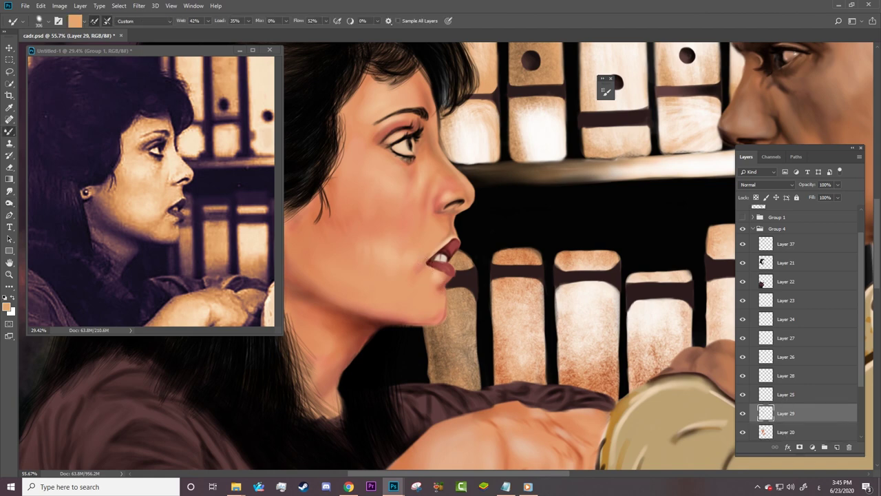
right_click(390, 124)
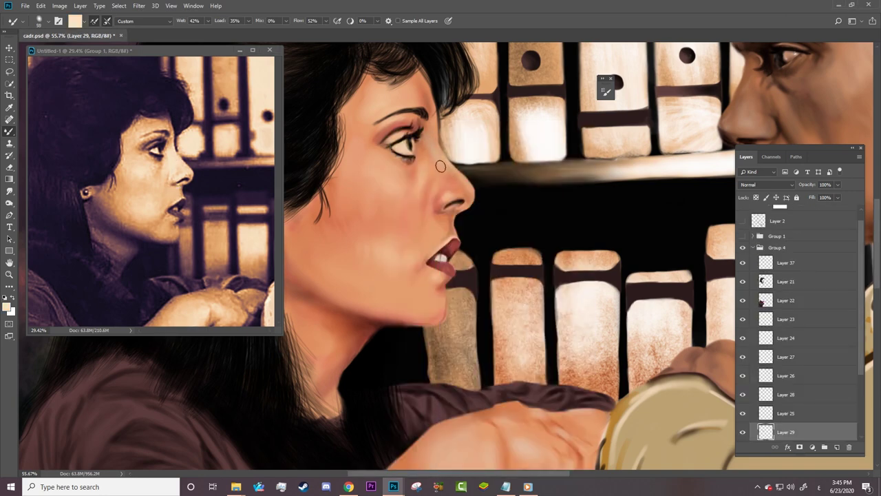
Step: Zoom in on the nose, hide the Group 1 reference, and blend the nose edge with the Mixer Brush
drag(441, 166, 503, 197)
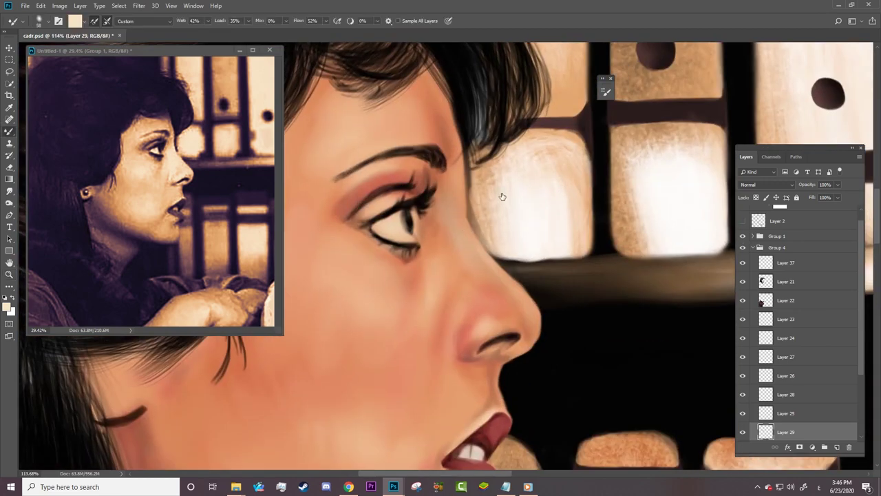
right_click(503, 197)
key(Return)
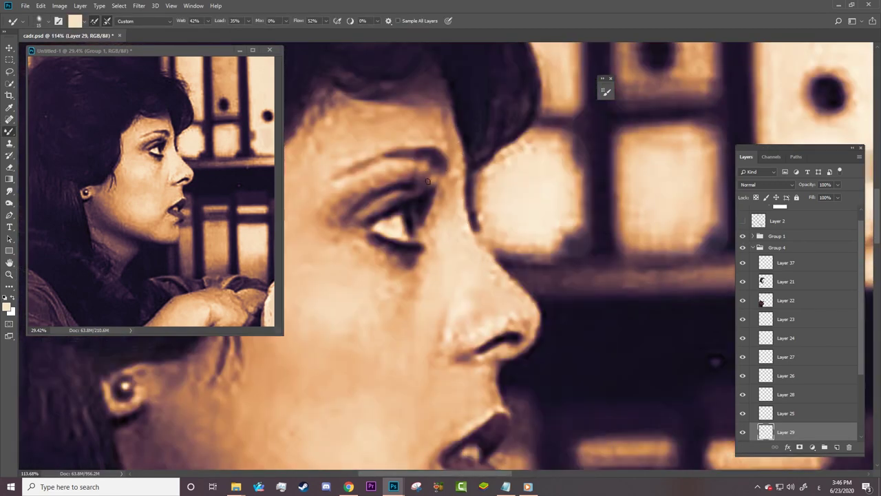
click(742, 236)
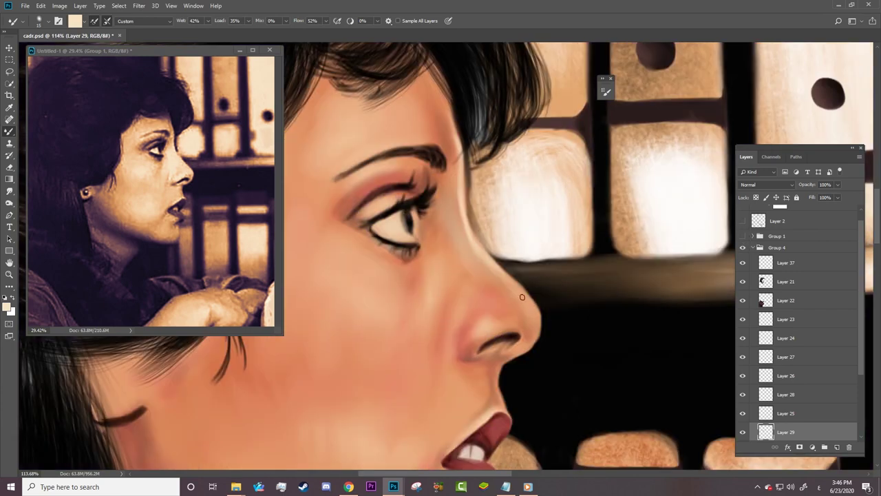
drag(532, 309, 535, 315)
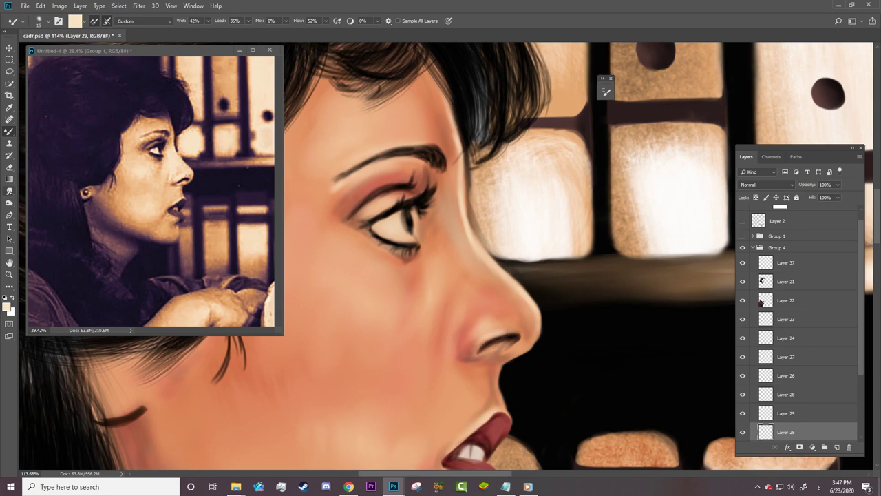
Step: Smudge the nose profile, then crisp it up with a smaller Eraser on Layer 20
key(r)
right_click(456, 193)
key(Escape)
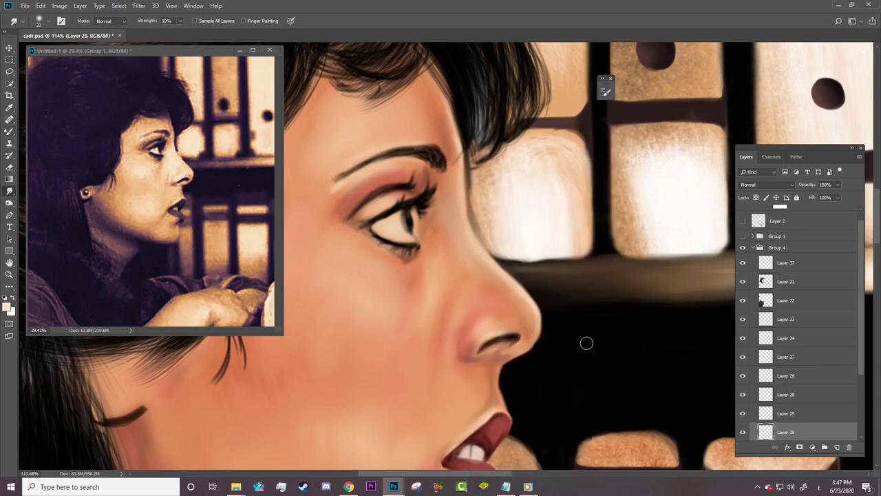
key(alt+bracketleft)
scroll(539, 344, up, 3)
key(e)
right_click(569, 344)
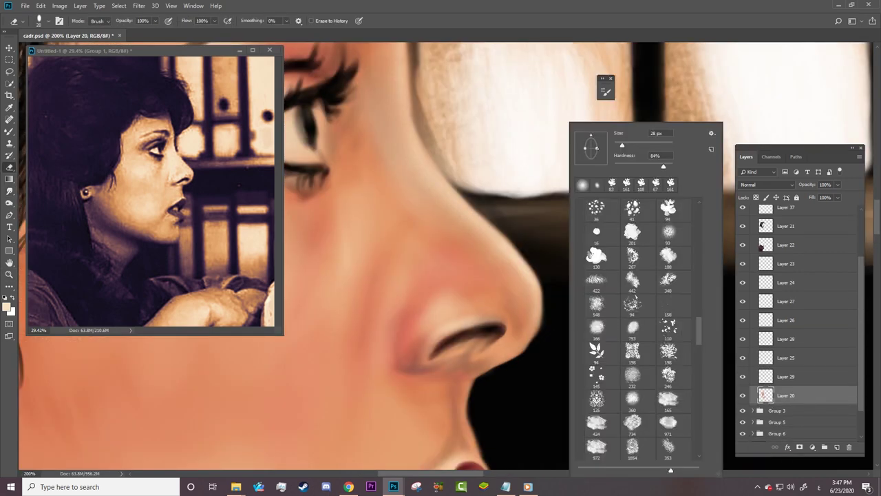
key(bracketleft)
key(bracketleft)
key(bracketleft)
key(Return)
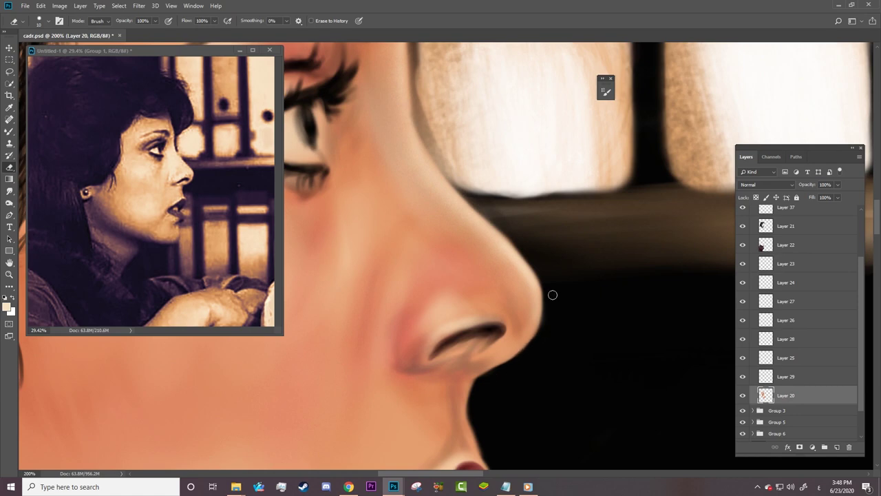
key(b)
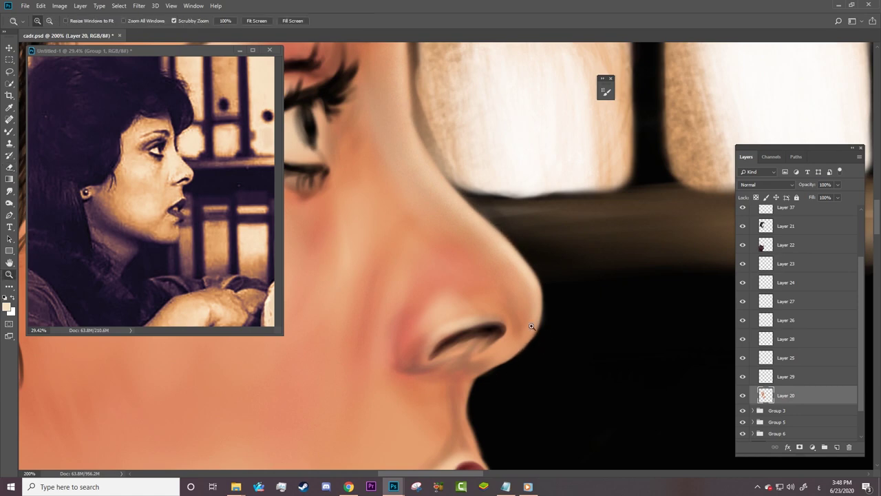
scroll(472, 295, down, 5)
scroll(477, 236, up, 3)
Step: Load a darker brown paint into the Mixer Brush
alt+click(456, 222)
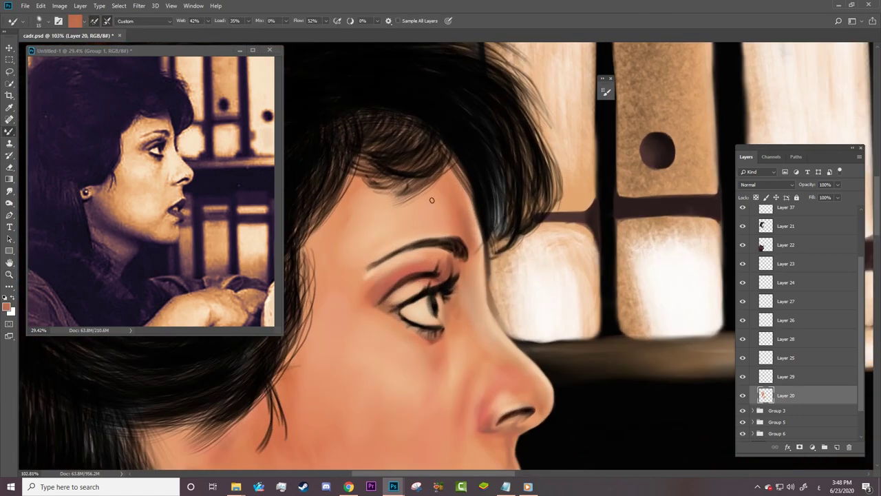
right_click(432, 124)
key(Escape)
right_click(401, 172)
key(Escape)
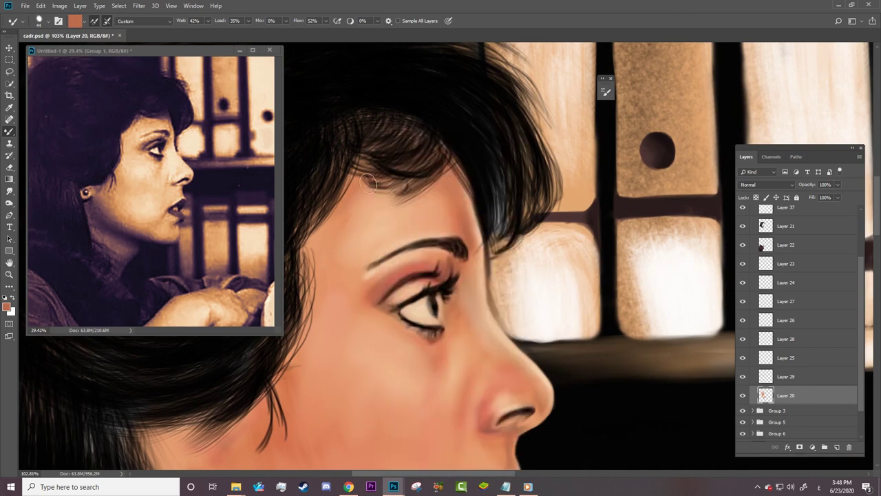
click(74, 21)
click(432, 291)
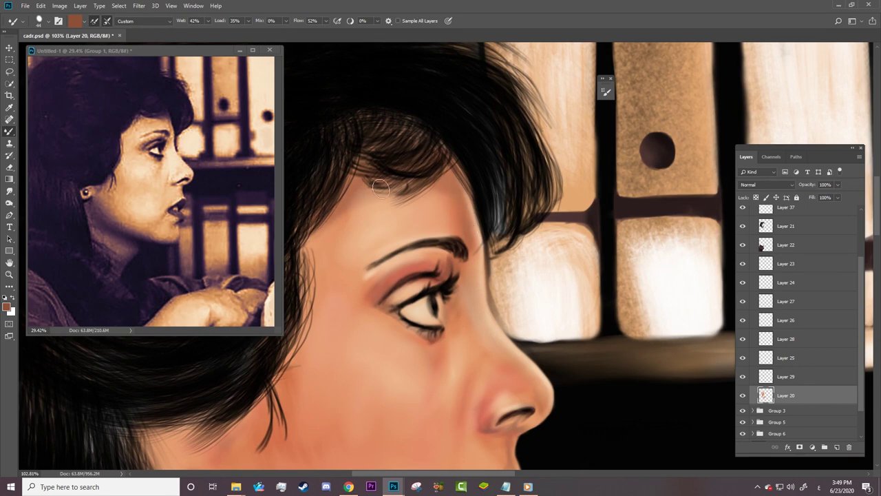
Step: Make Layer 29 active and set up the Eraser
click(784, 376)
key(e)
right_click(416, 159)
key(Escape)
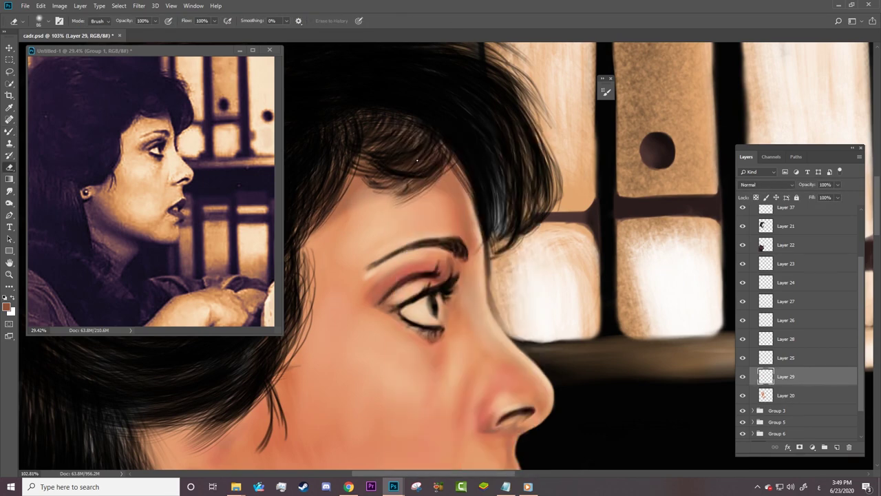
scroll(434, 187, down, 5)
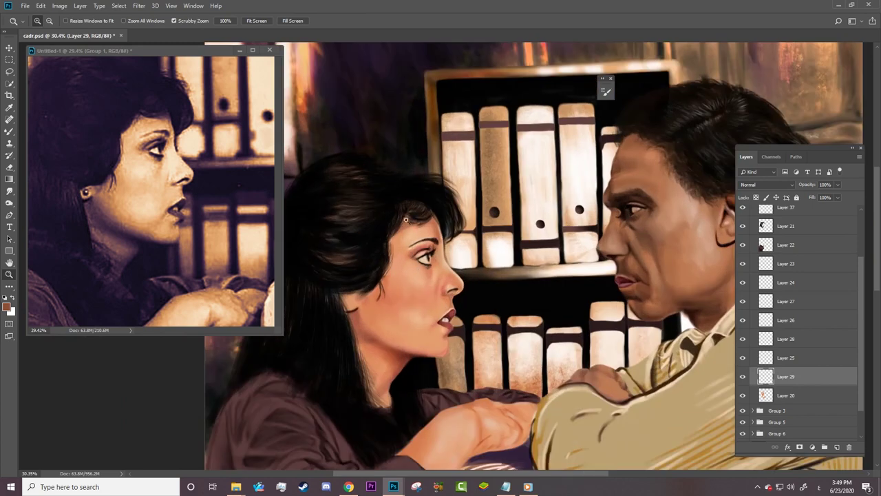
scroll(413, 241, up, 3)
Step: Select Layer 21, switch to the regular Brush, and add new Layer 43 above it
click(784, 226)
key(b)
right_click(412, 127)
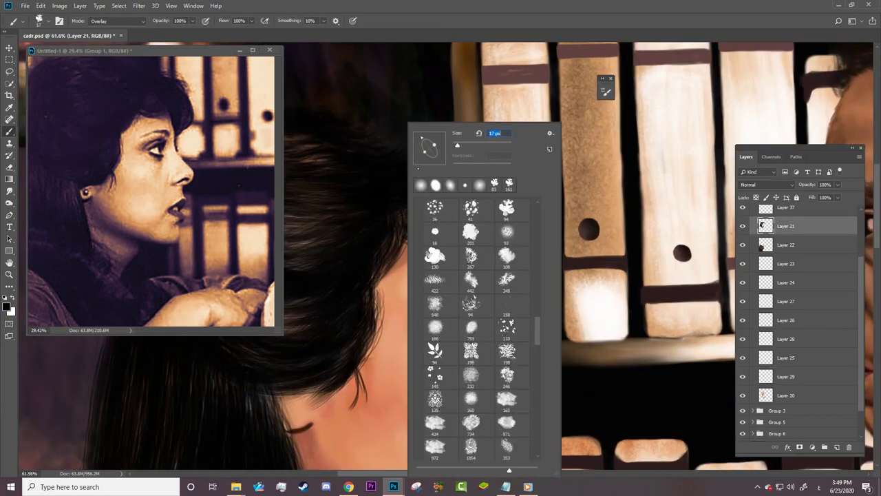
key(Escape)
key(ctrl+shift+alt+n)
right_click(443, 213)
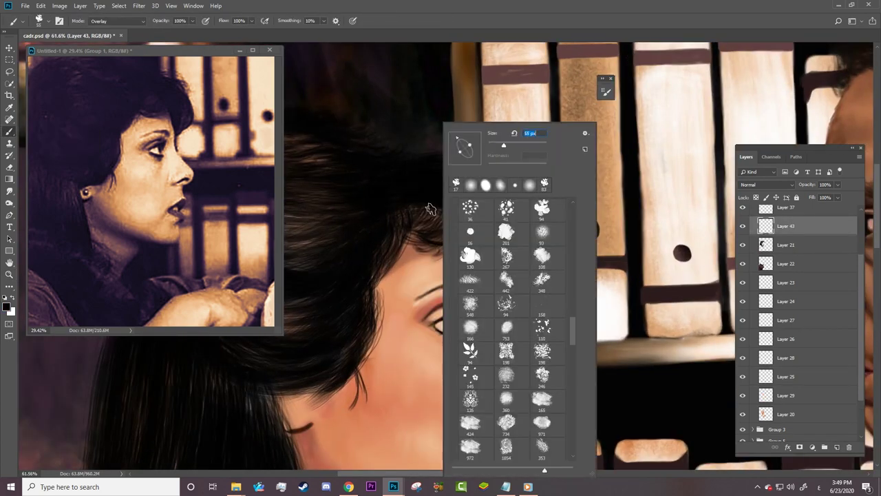
key(Escape)
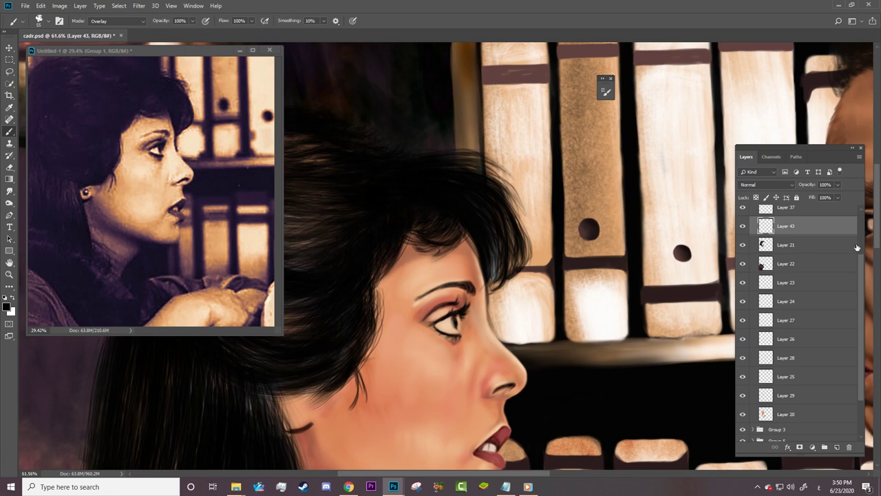
scroll(857, 247, up, 3)
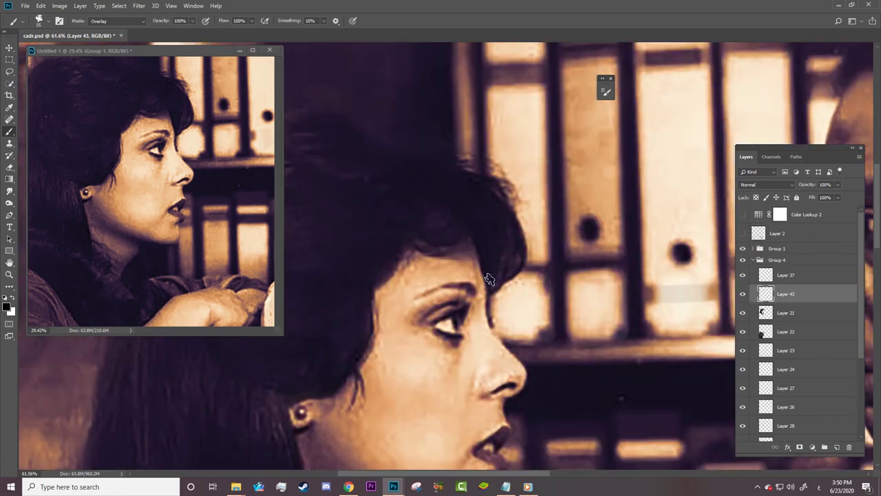
Step: Hide the Group 1 reference photo again and adjust the zoom on the face
click(742, 249)
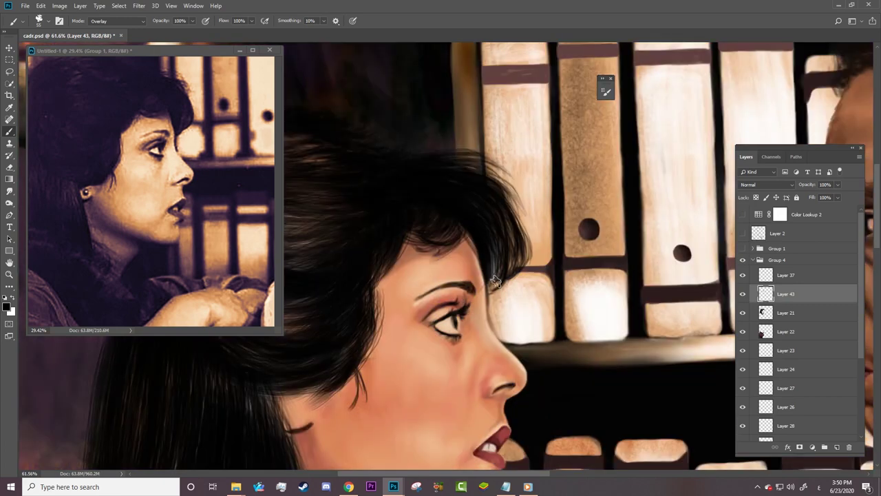
key(z)
scroll(440, 253, down, 3)
scroll(440, 253, up, 2)
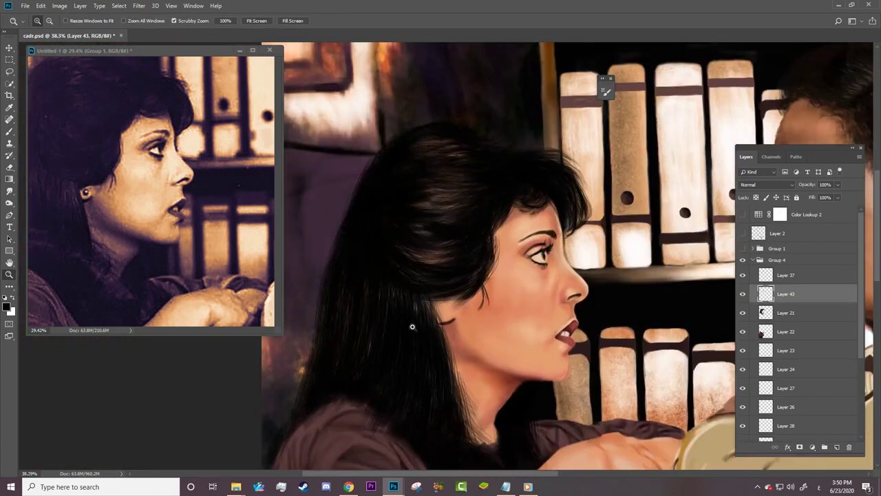
scroll(441, 253, up, 2)
scroll(798, 330, down, 3)
Step: On Layer 20, dab an orange splatter on the lower cheek and blend it into a rosy blush
click(769, 360)
key(b)
click(444, 294)
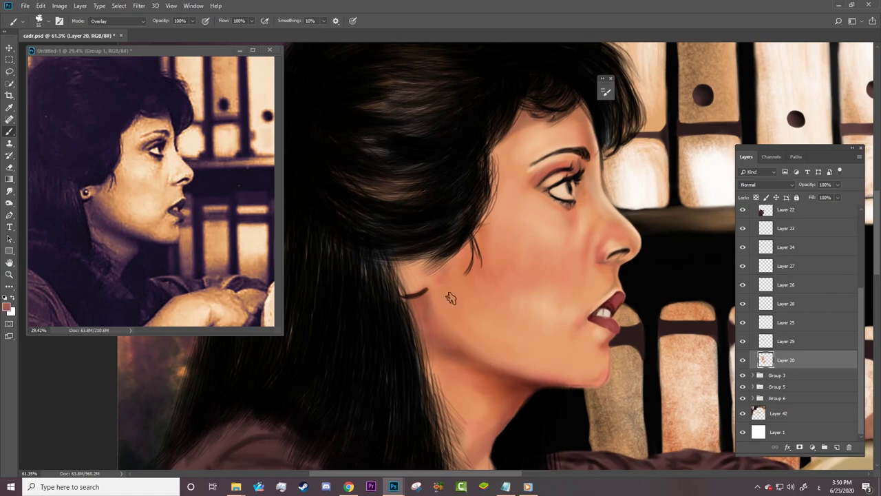
right_click(448, 298)
key(Escape)
mouse_move(452, 296)
mouse_down()
mouse_move(477, 348)
mouse_move(450, 301)
mouse_up()
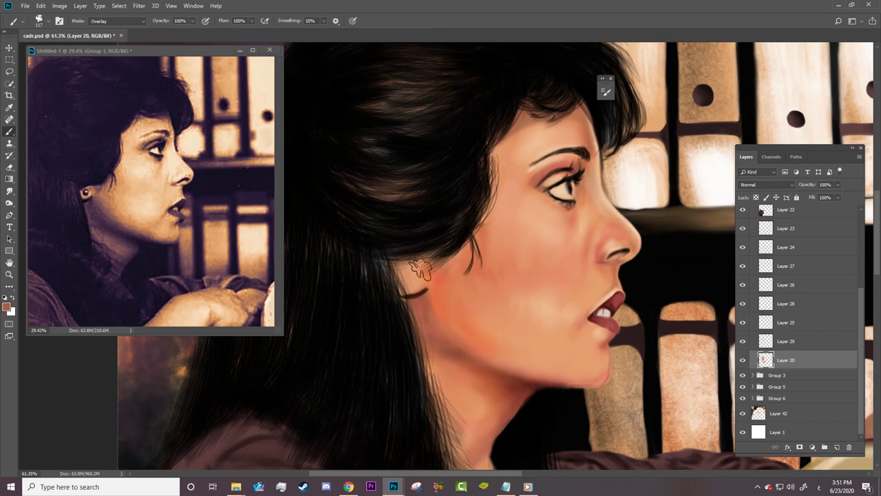
Step: Reset the brush blend mode to Normal and adjust the Mixer Brush and Smudge tips
key(shift+alt+n)
key(shift+b)
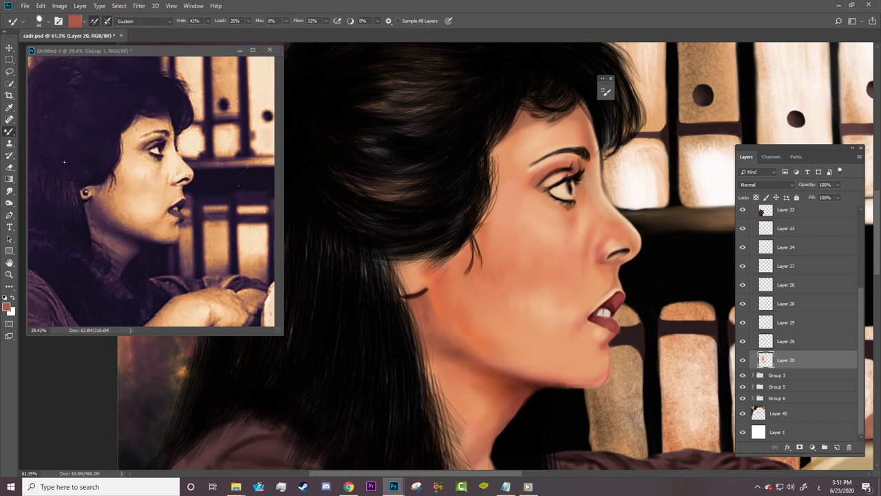
right_click(471, 313)
key(Escape)
key(r)
right_click(471, 339)
key(Escape)
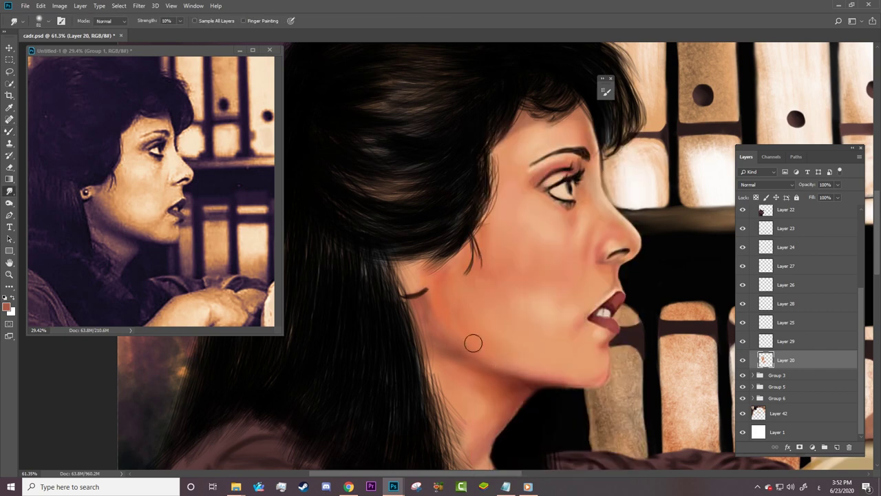
key(b)
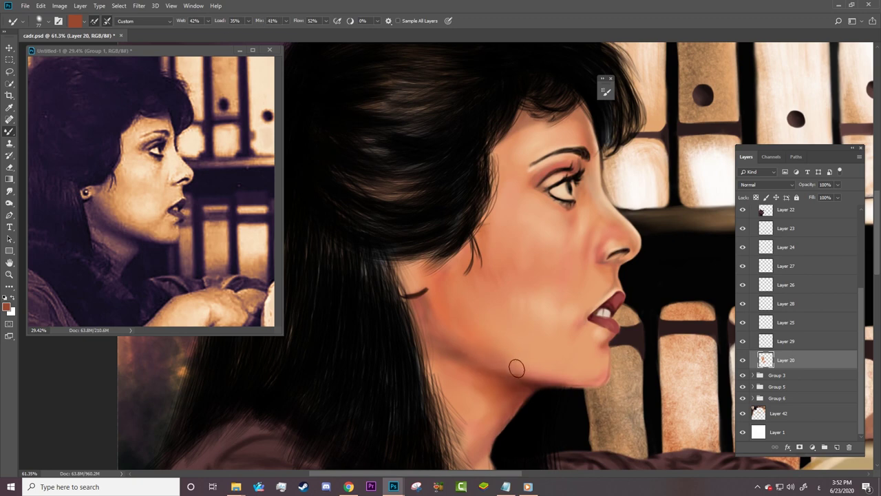
Step: Brighten the cheek and jaw with Dodge, then lock Layer 20's transparent pixels with /
right_click(570, 338)
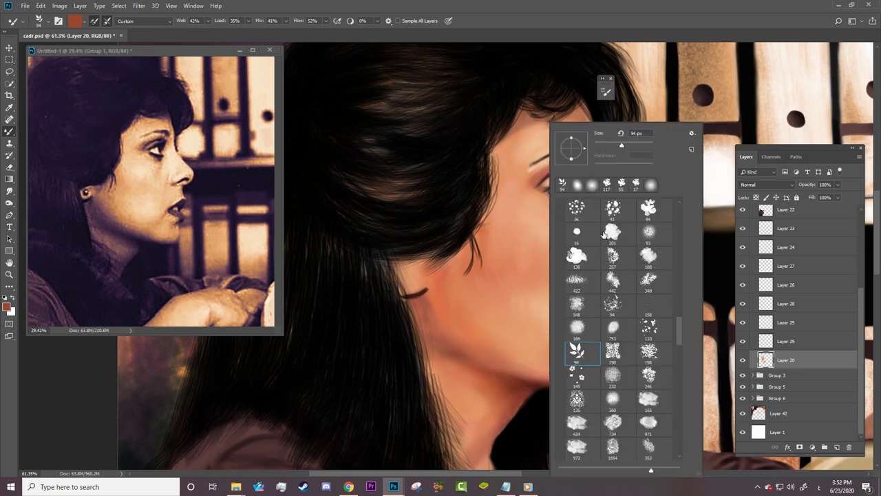
click(504, 323)
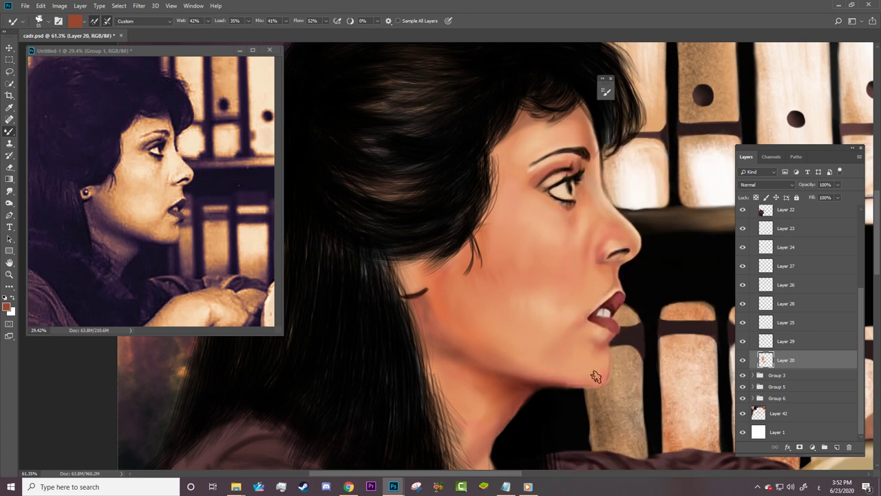
right_click(513, 370)
click(475, 316)
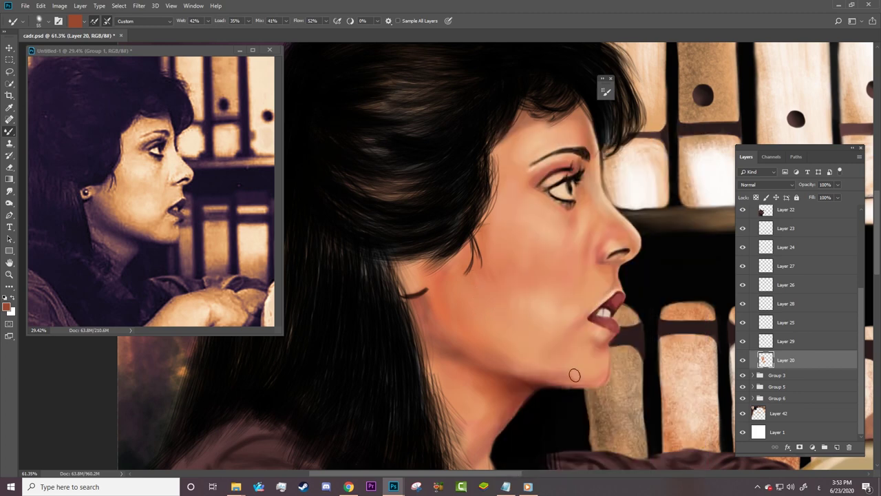
key(o)
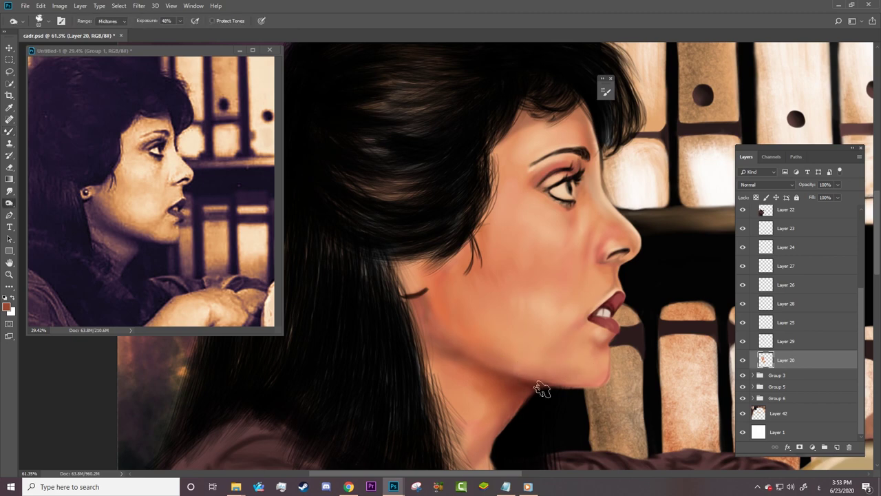
right_click(541, 386)
key(Escape)
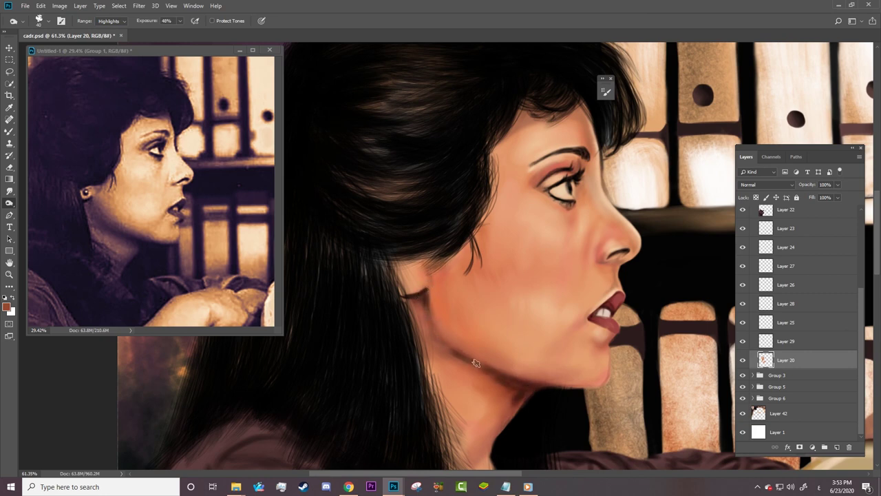
key(r)
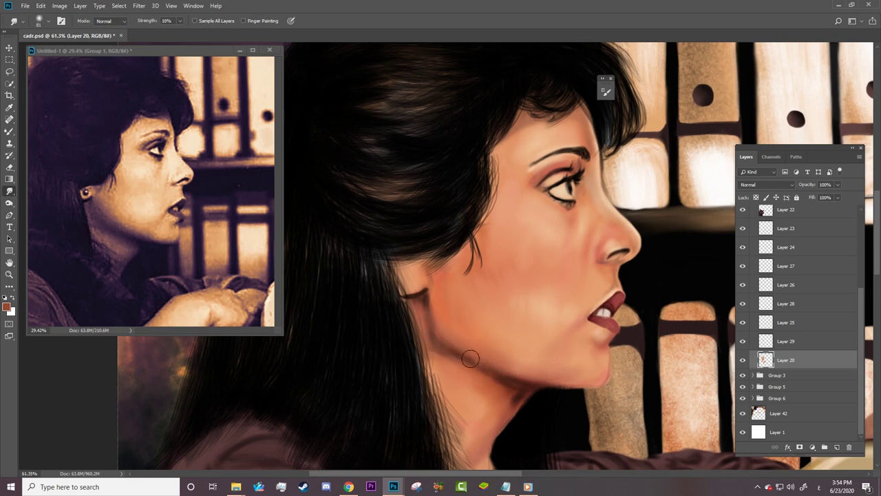
key(slash)
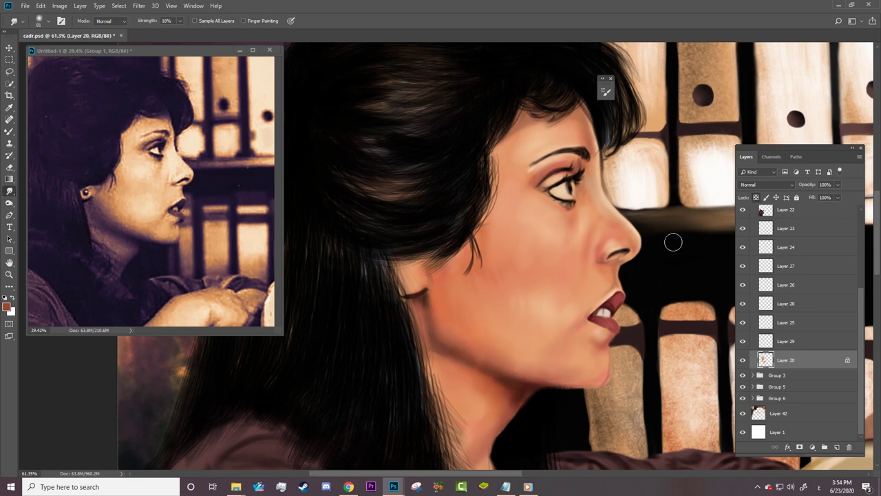
Step: Zoom in on the mouth and chin, expand Group 6, and select Layer 41
key(z)
drag(540, 344, 620, 351)
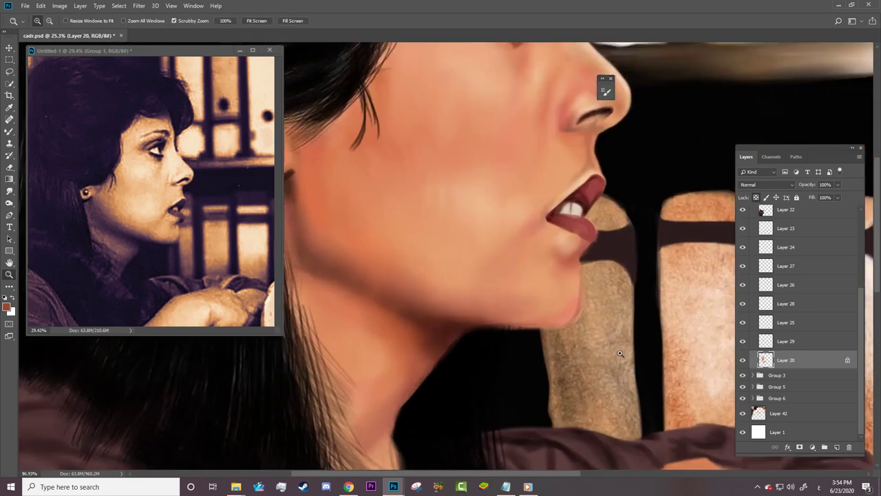
click(781, 366)
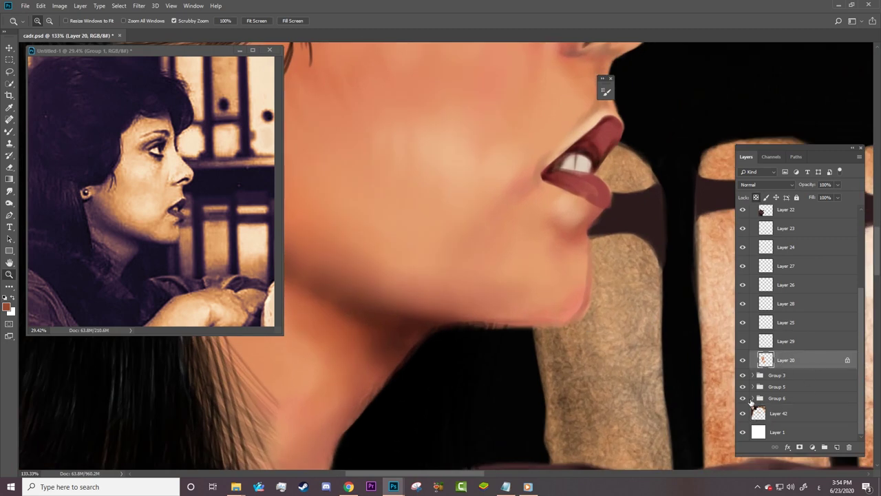
click(743, 397)
click(753, 398)
click(789, 412)
Step: Paint a dark line along the jaw edge under the lip with the standard Brush
key(b)
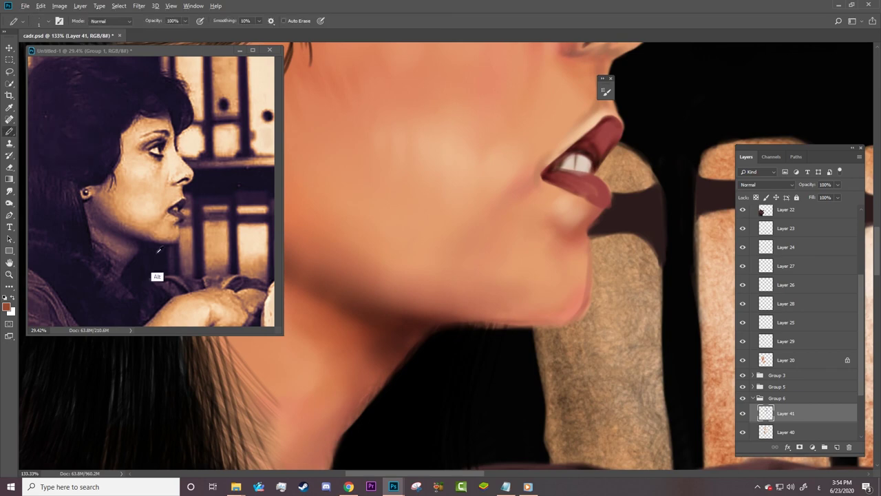
right_click(555, 320)
right_click(9, 131)
click(47, 131)
right_click(590, 122)
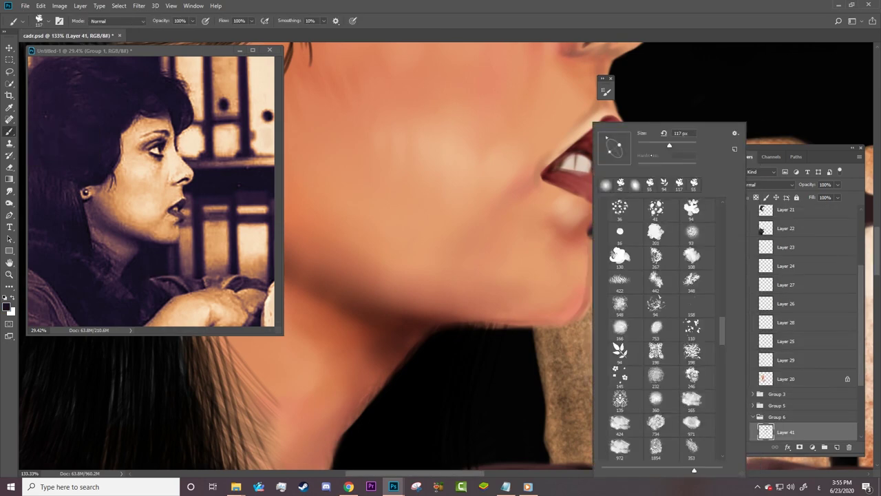
drag(550, 333, 589, 308)
drag(595, 238, 582, 320)
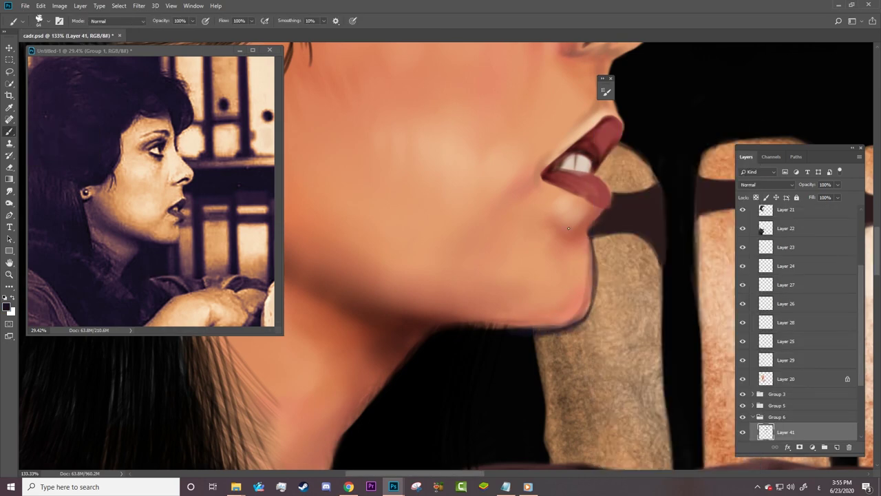
drag(593, 235, 579, 324)
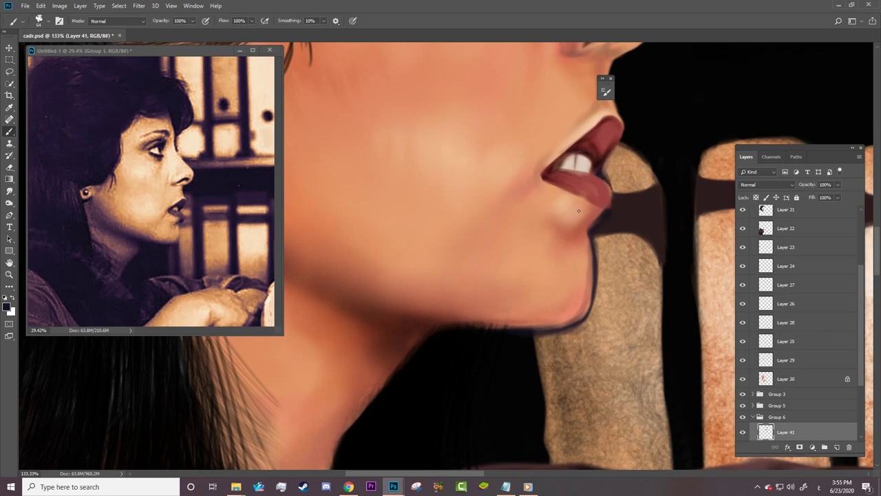
Step: Zoom out to the whole face and set the Smudge brush size
scroll(604, 88, up, 5)
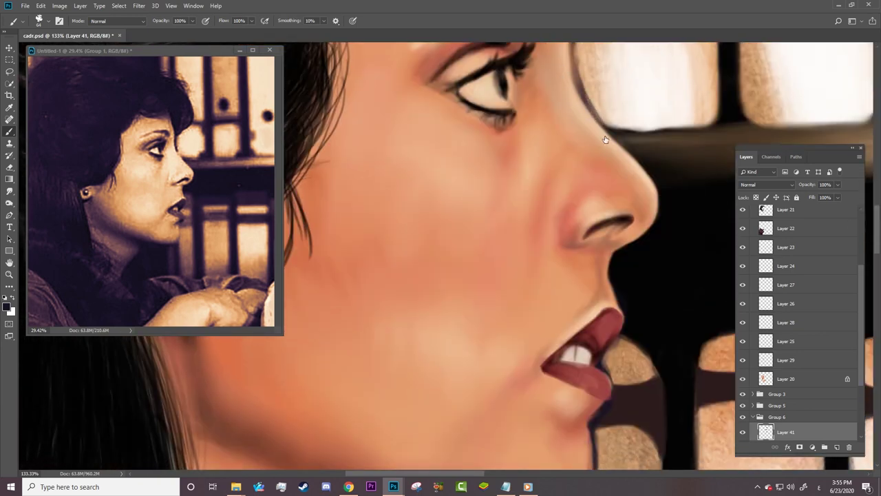
scroll(583, 348, up, 3)
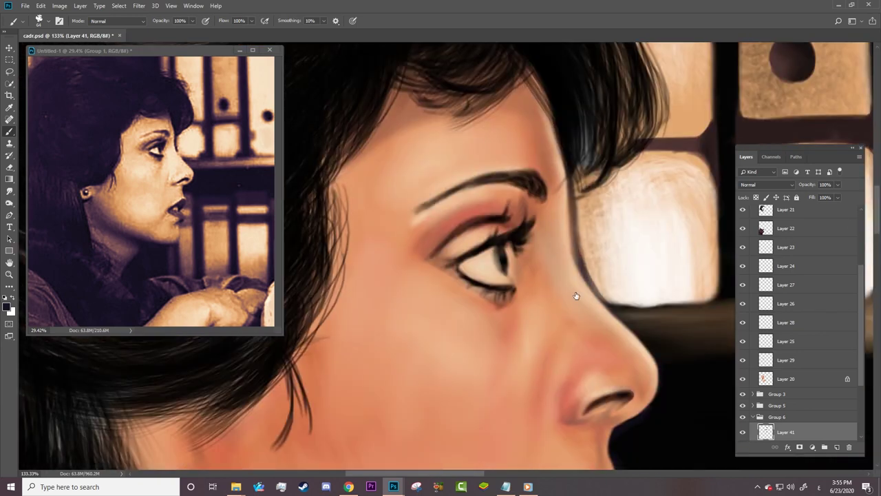
key(z)
alt+click(585, 363)
scroll(585, 364, up, 5)
key(r)
right_click(605, 204)
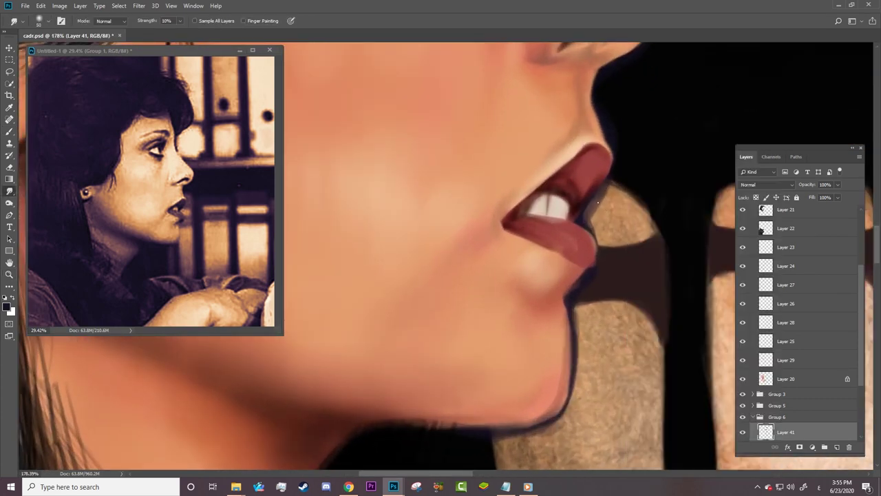
key(Return)
scroll(381, 208, down, 5)
Step: On Layer 20, erase skin covering the chin outline with a 29 px Eraser
ctrl+click(382, 208)
key(e)
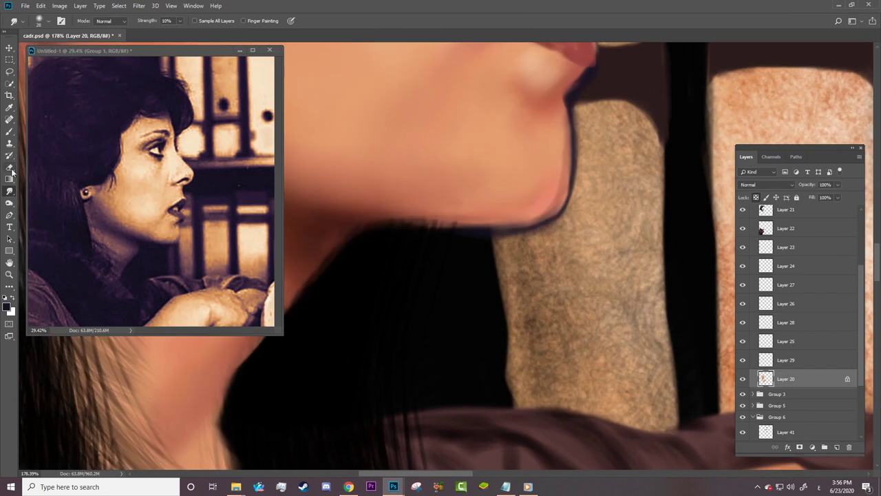
right_click(381, 208)
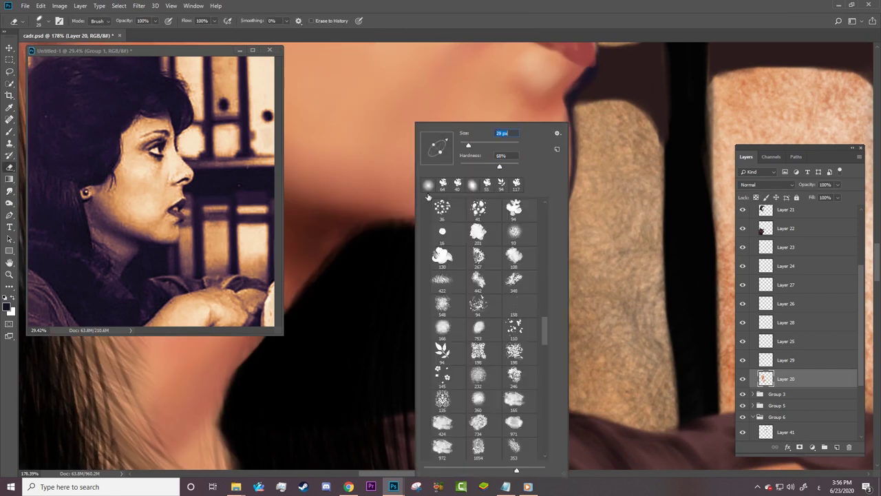
key(Return)
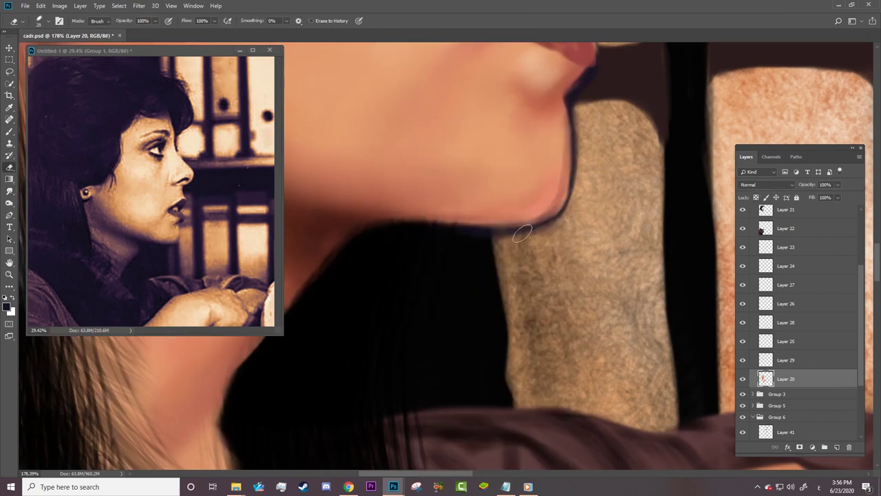
drag(394, 226, 572, 208)
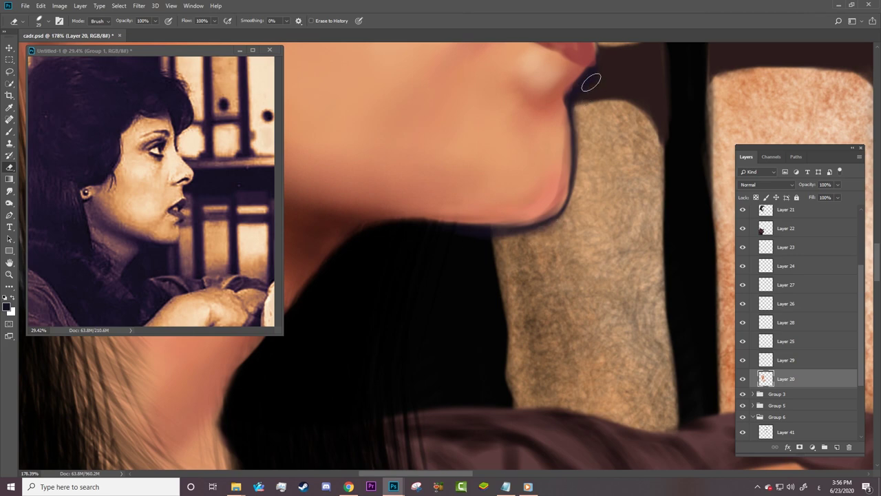
scroll(612, 326, up, 5)
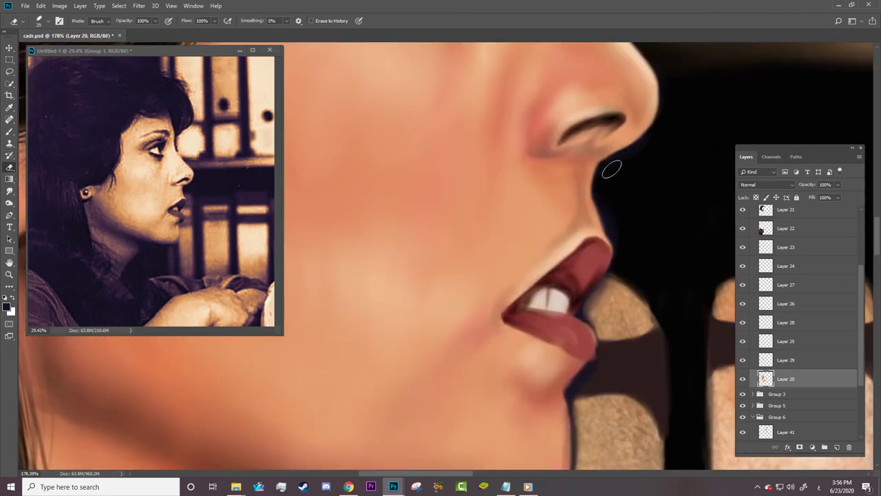
scroll(551, 186, up, 8)
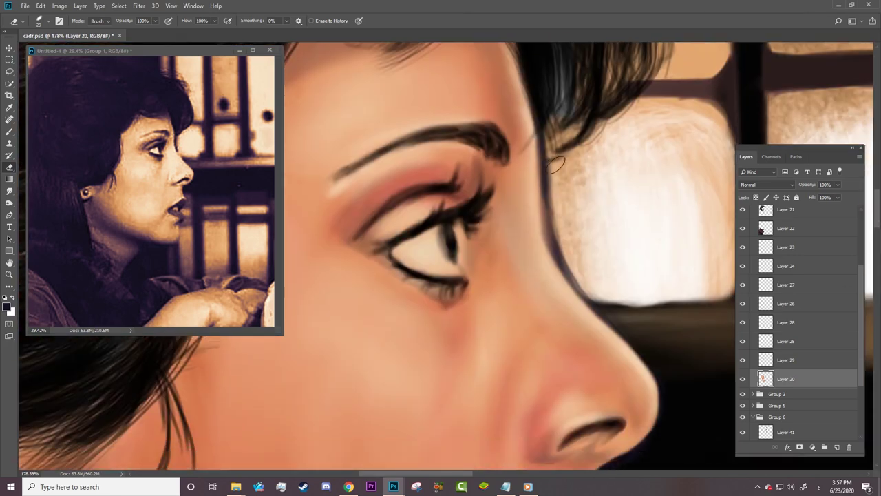
Step: Darken the eyeshadow crease above the woman's upper eyelid
key(z)
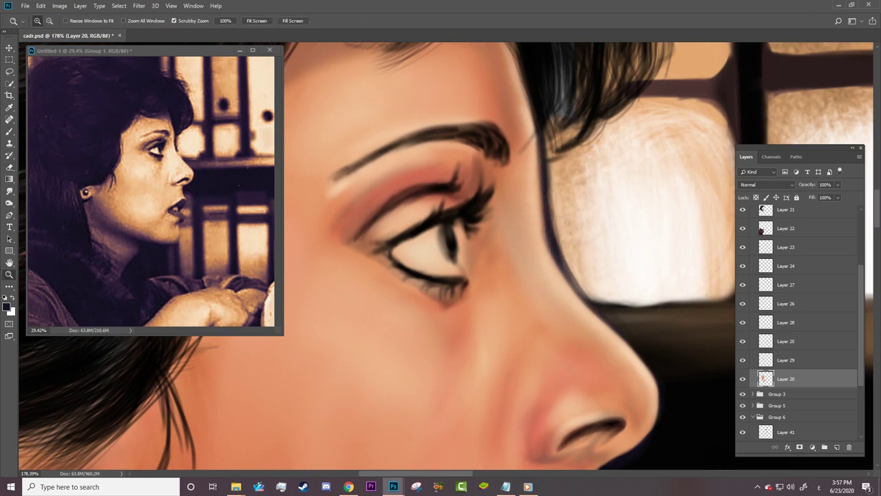
click(513, 249)
mouse_move(484, 276)
mouse_down()
mouse_move(428, 195)
mouse_move(475, 195)
mouse_move(490, 183)
mouse_move(430, 196)
mouse_up()
key(b)
right_click(440, 123)
click(261, 160)
drag(482, 183, 486, 191)
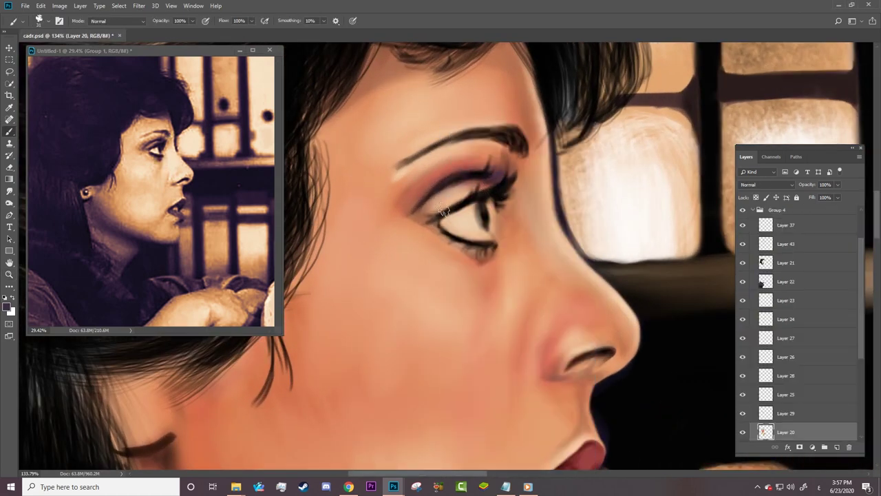
drag(444, 212, 430, 171)
Step: Zoom the painting and reference in on the neck and ear, and add new Layer 44
key(z)
key(ctrl+0)
drag(482, 275, 523, 275)
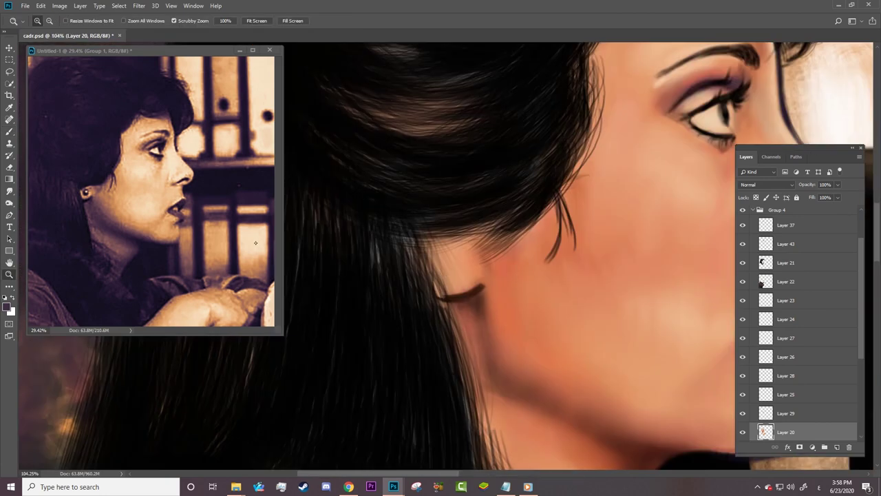
drag(103, 179, 158, 179)
click(836, 447)
Step: Set a dark brown foreground colour and hide Group 1 to show the painting again
key(b)
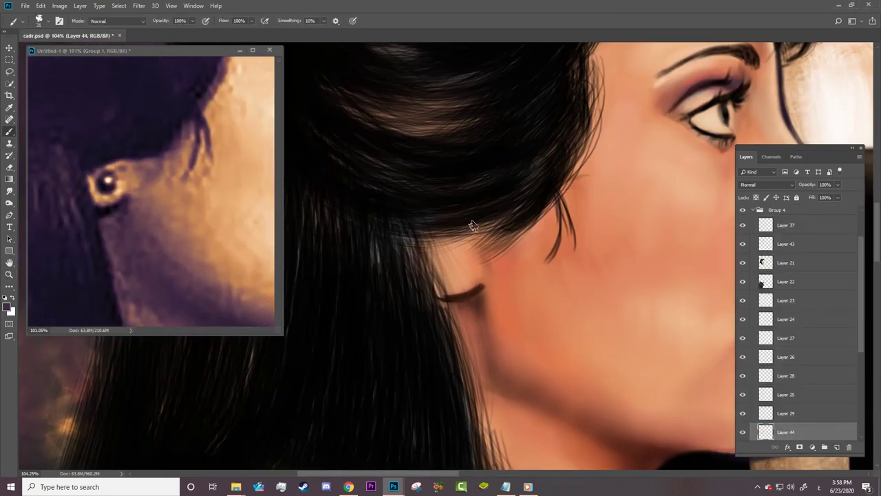
right_click(474, 182)
key(Escape)
click(6, 306)
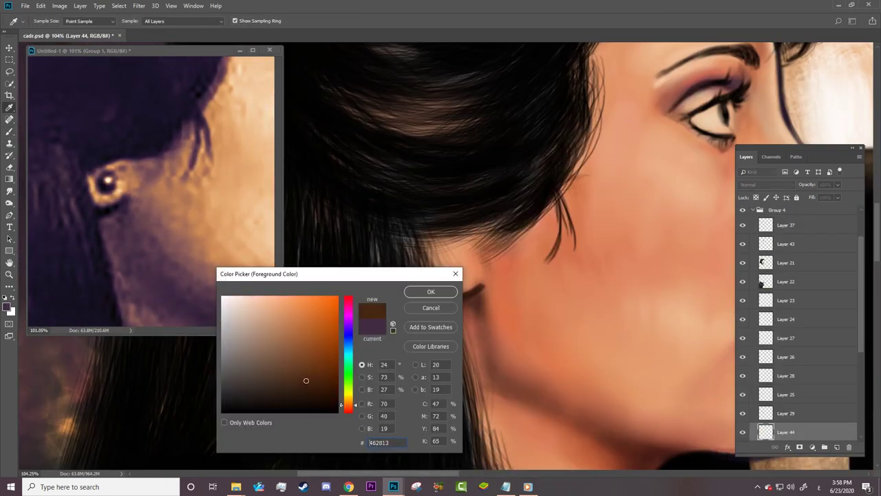
drag(305, 379, 314, 373)
key(Return)
scroll(856, 231, up, 3)
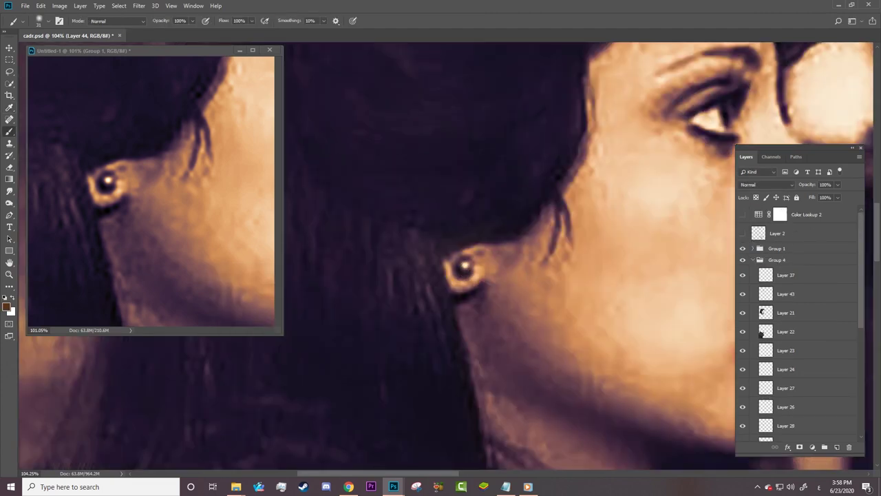
click(742, 248)
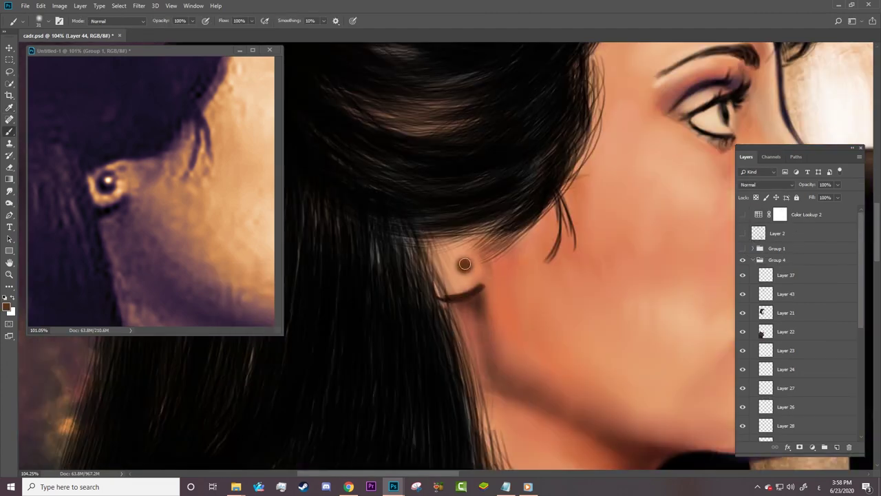
Step: Dab a glowing white Color Dodge highlight on the earring, with a darker ring on a new layer
click(117, 21)
click(110, 117)
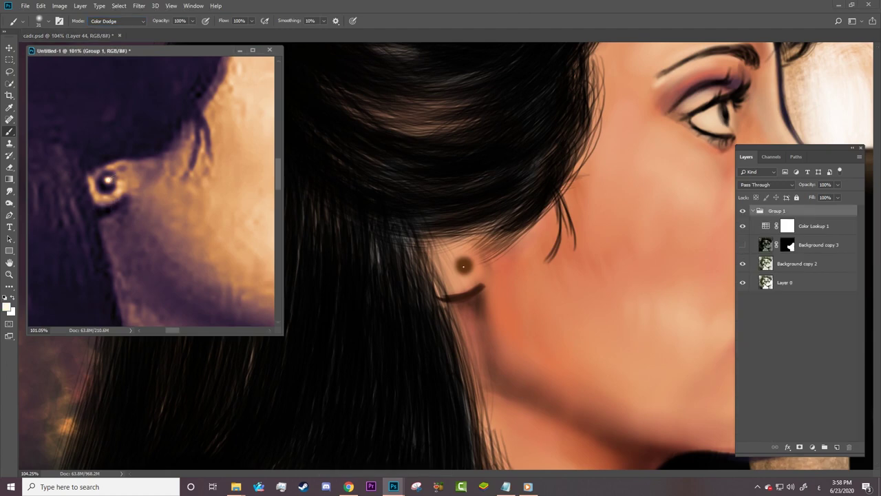
right_click(466, 268)
key(Escape)
click(465, 265)
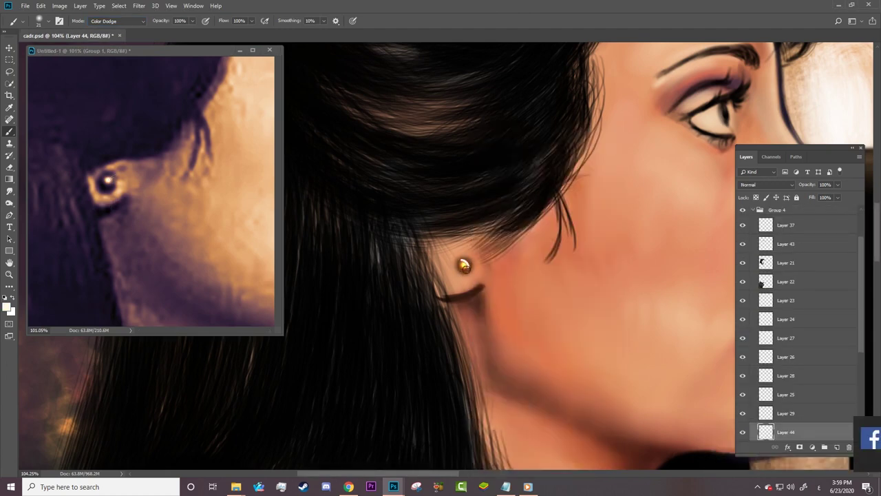
key(z)
key(ctrl+shift+alt+n)
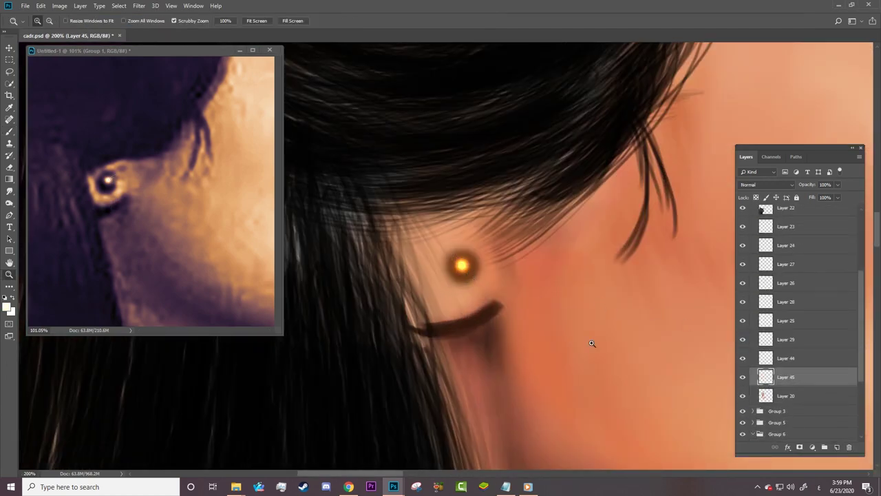
key(b)
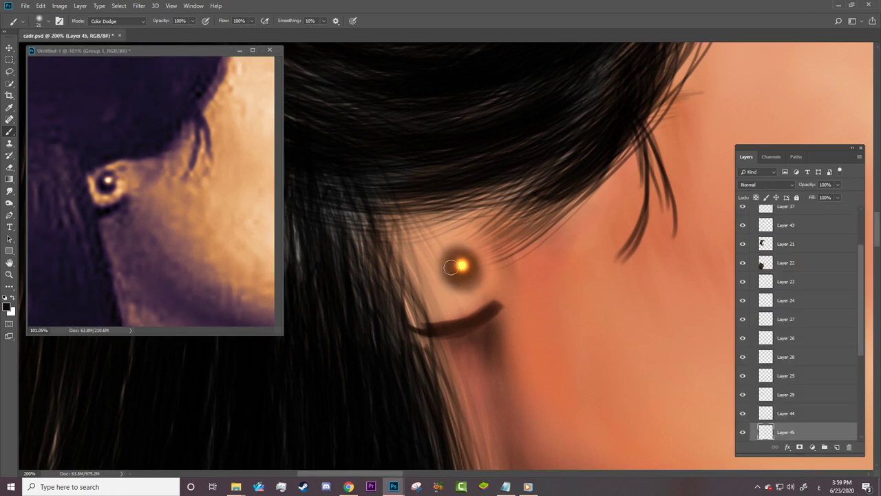
click(460, 267)
Step: Move Layer 29 above Layer 20, reset brush blending to Normal, and smudge the earring shadow
key(alt+[)
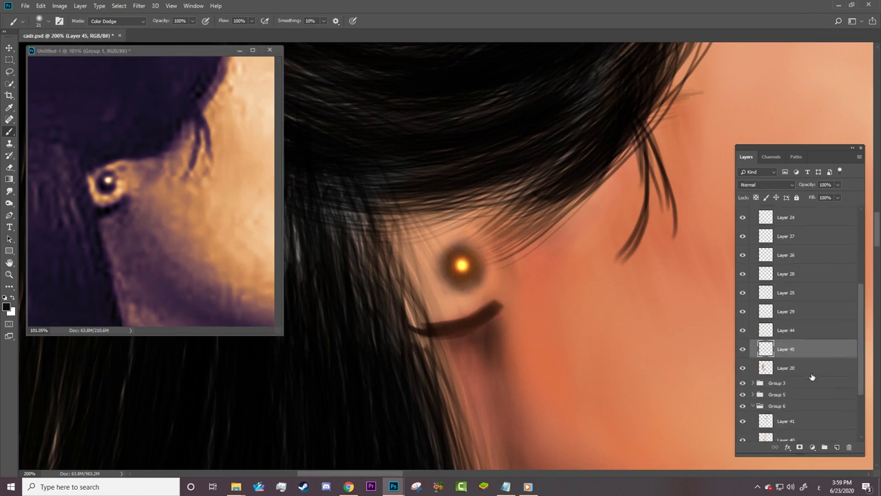
key(r)
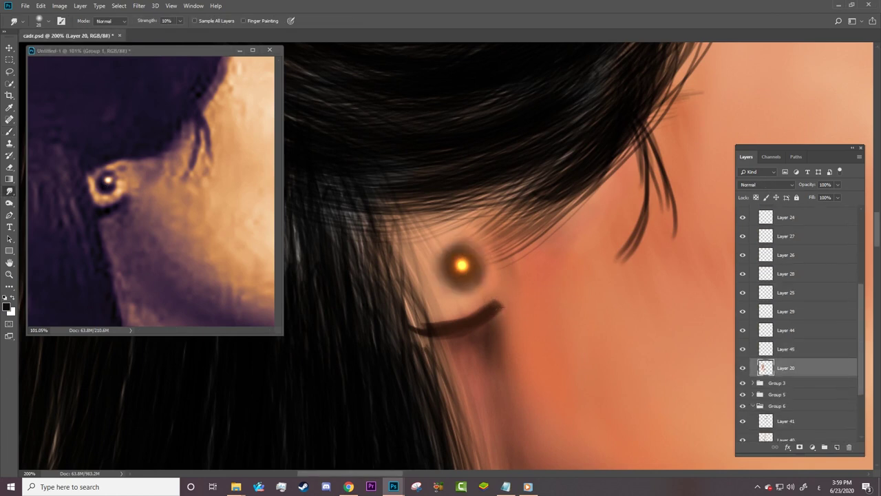
drag(791, 312, 785, 357)
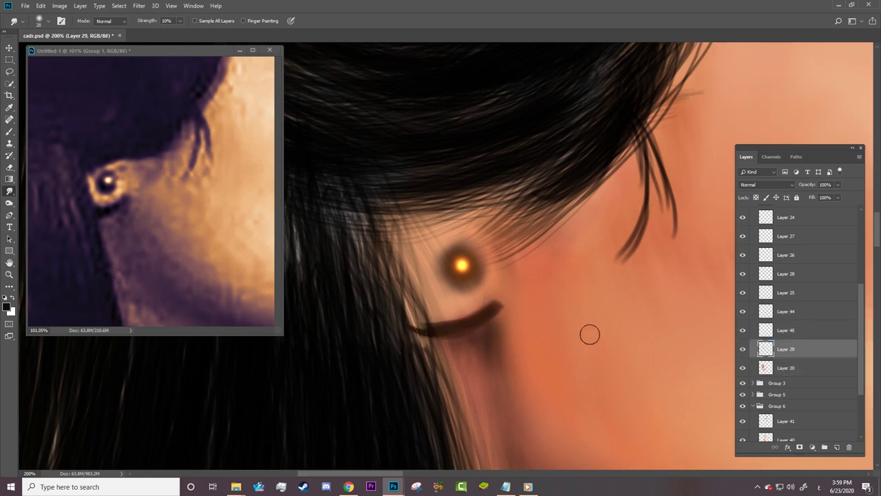
key(b)
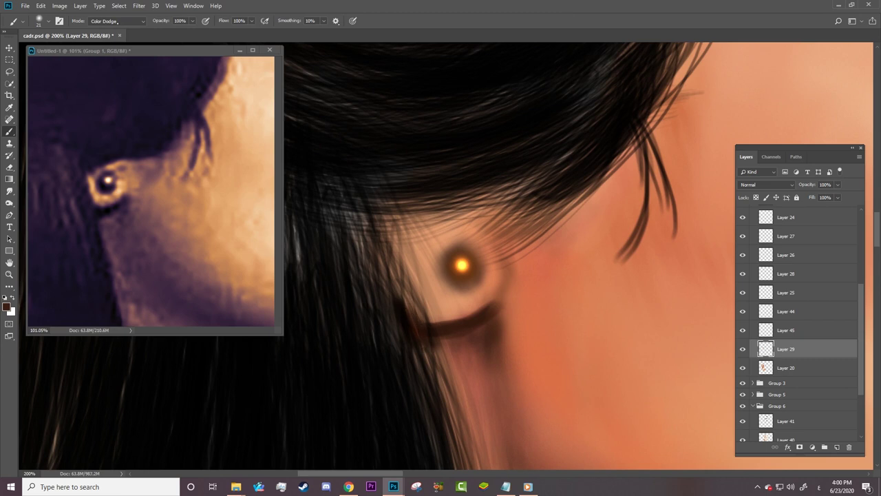
click(116, 21)
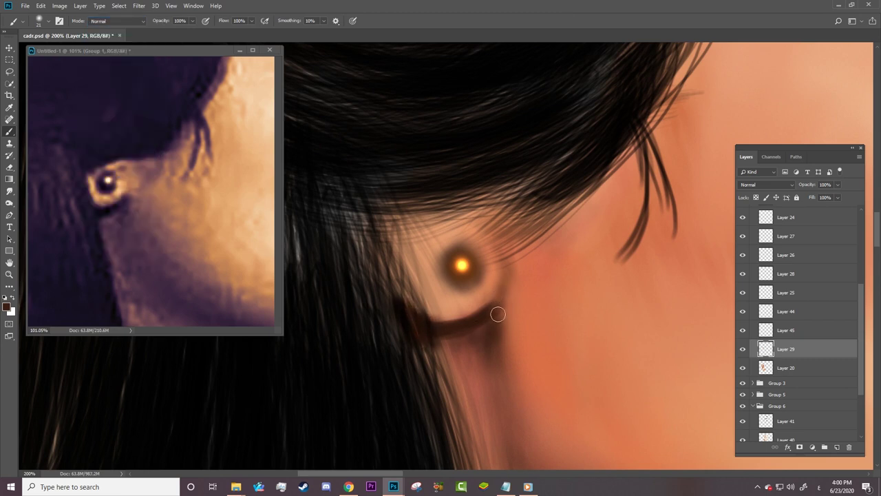
key(r)
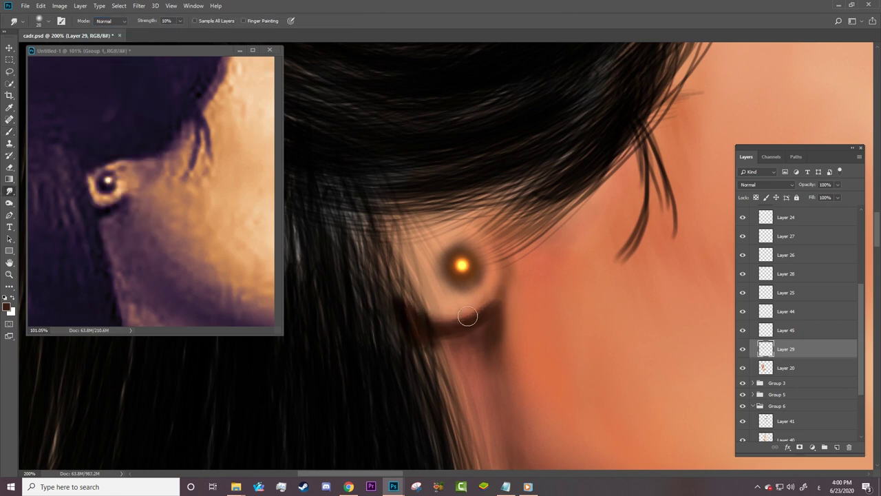
key(z)
mouse_move(501, 338)
mouse_down()
mouse_move(474, 274)
mouse_move(523, 274)
mouse_up()
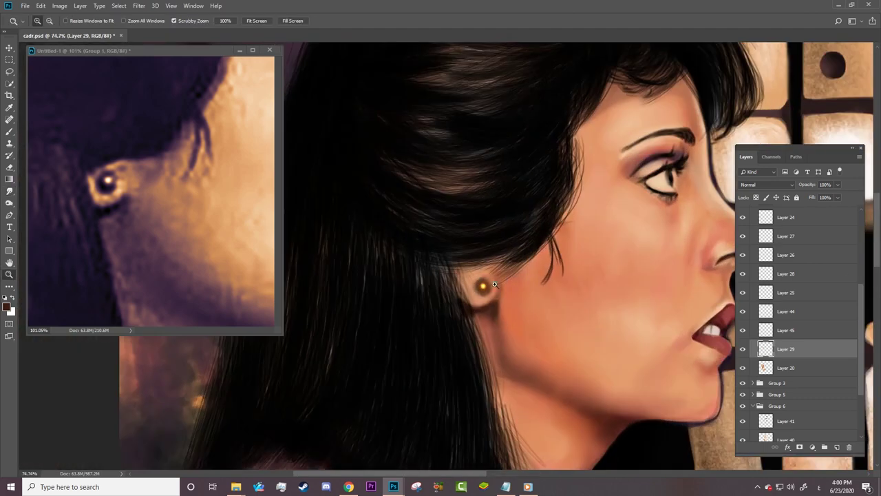
Step: Paint dark hair strands falling over the woman's neck
key(b)
right_click(475, 123)
key(Escape)
drag(448, 306, 502, 447)
scroll(466, 355, down, 5)
mouse_move(490, 180)
mouse_down()
mouse_move(544, 337)
mouse_move(514, 261)
mouse_up()
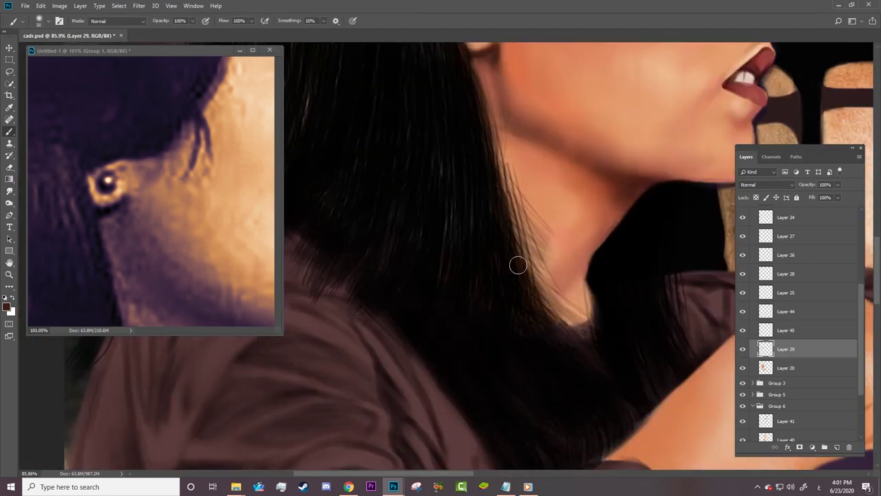
Step: Add more hair strands over the neck, save, and zoom both views to her shoulder
key(z)
drag(581, 368, 432, 316)
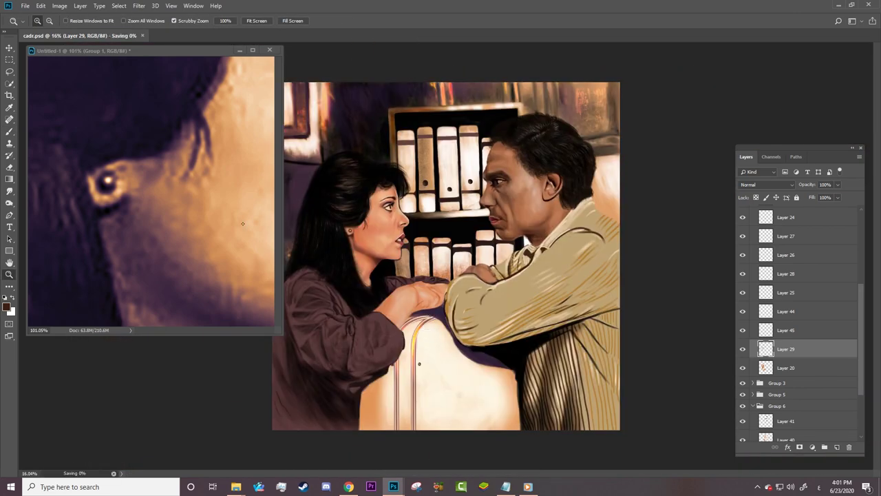
drag(134, 237, 96, 237)
drag(448, 284, 482, 284)
key(ctrl+s)
drag(344, 344, 385, 344)
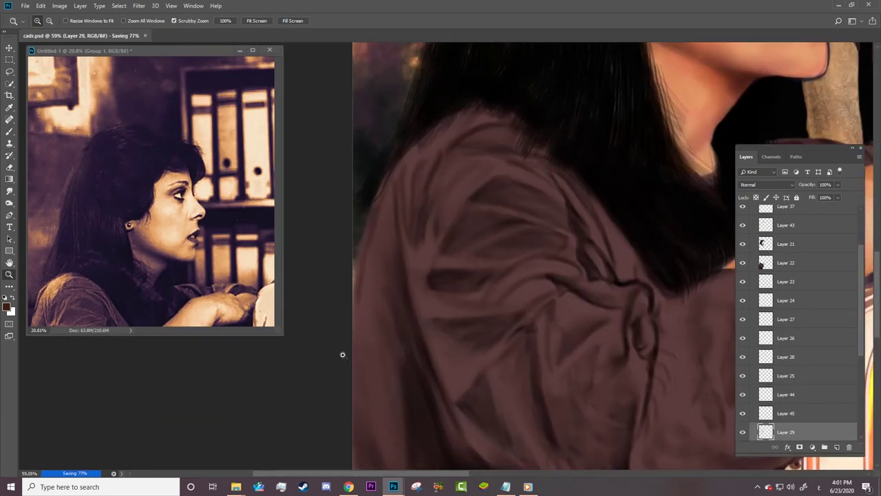
drag(152, 206, 179, 207)
click(764, 265)
Step: Lighten the shoulder near the hair edge with the Dodge tool limited to Shadows
right_click(10, 203)
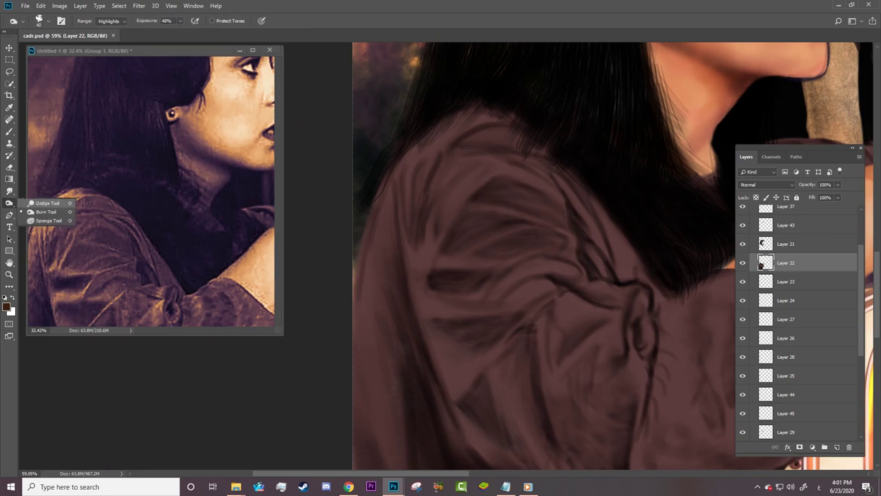
click(48, 209)
right_click(392, 124)
key(Escape)
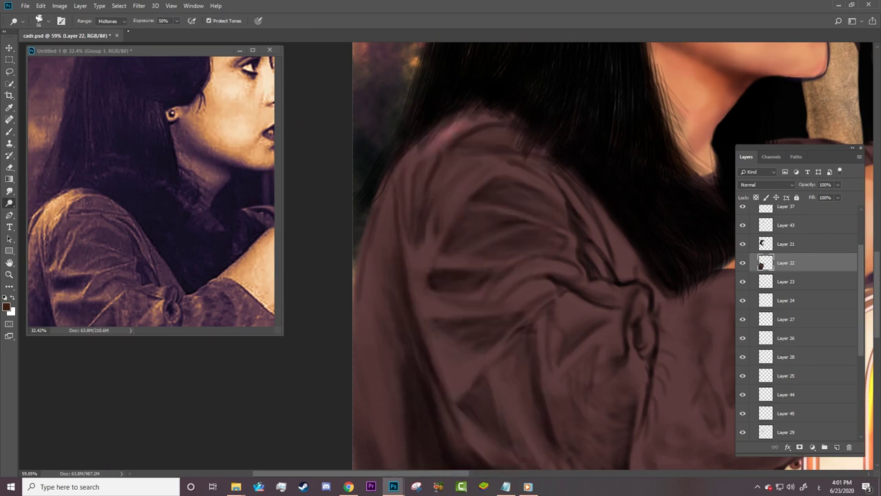
click(110, 21)
click(107, 38)
mouse_move(409, 197)
mouse_down()
mouse_move(455, 131)
mouse_move(492, 117)
mouse_up()
Step: Brighten the shoulder edges with an orange brush in Overlay mode
key(b)
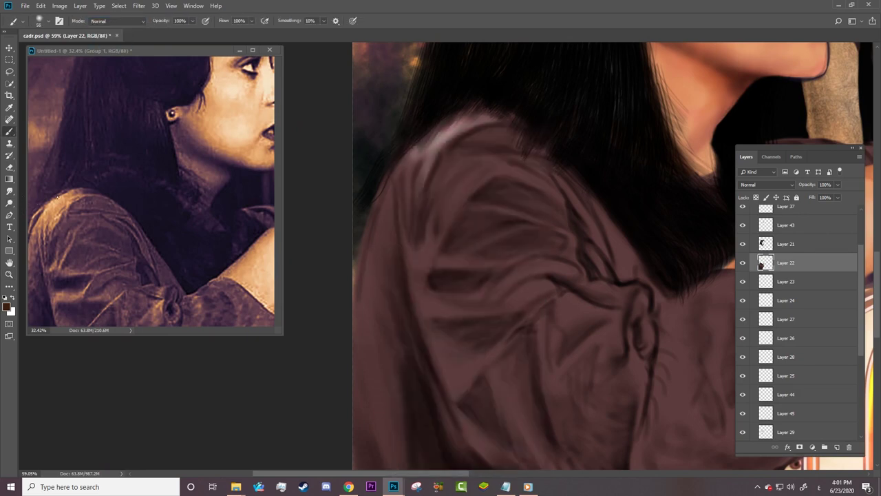
click(117, 21)
click(111, 142)
right_click(461, 122)
key(Escape)
click(59, 230)
drag(488, 121, 425, 140)
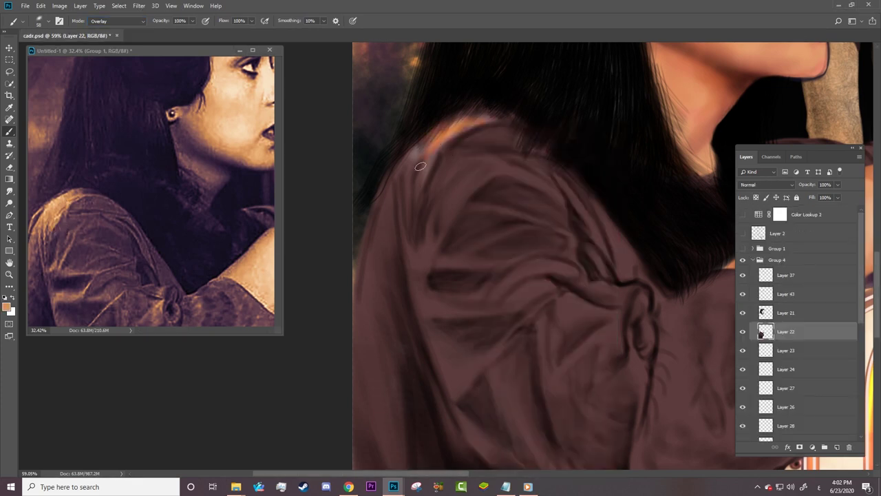
right_click(420, 166)
key(Escape)
mouse_move(405, 206)
mouse_down()
mouse_move(414, 147)
mouse_move(402, 223)
mouse_up()
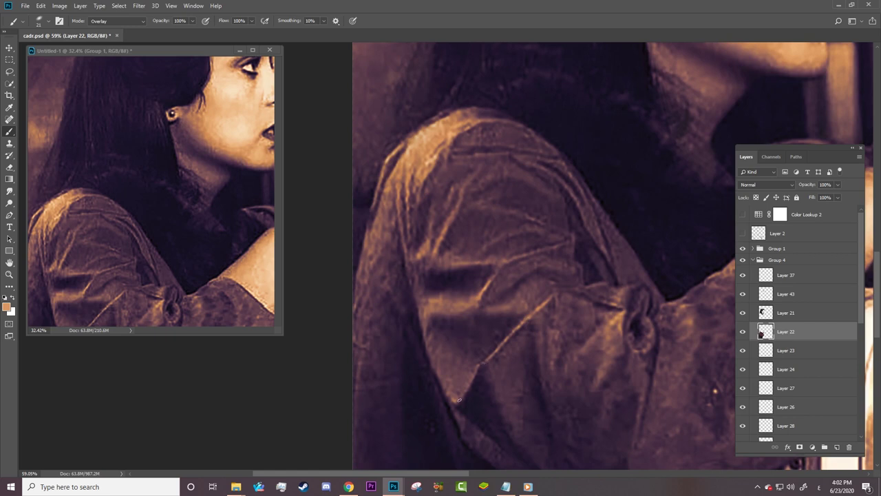
Step: Return the brush to Normal mode and paint orange highlight streaks on the shoulder
right_click(623, 307)
key(Escape)
right_click(661, 307)
key(Escape)
scroll(504, 308, right, 3)
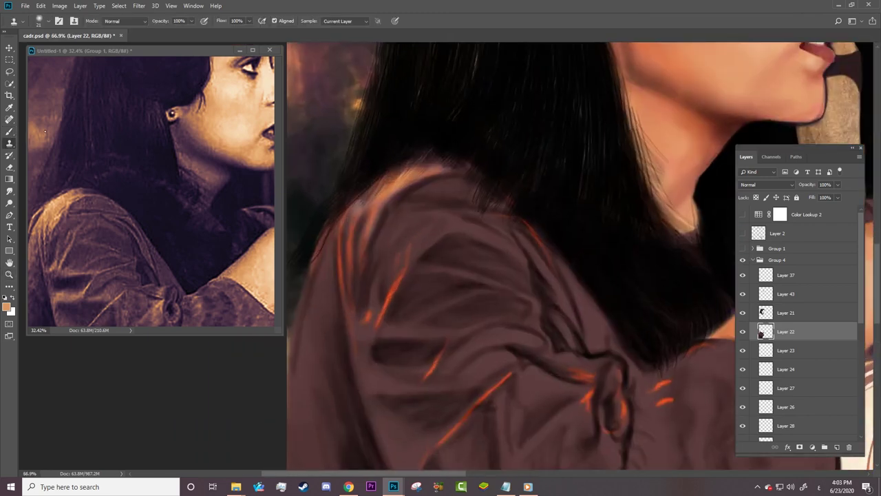
key(b)
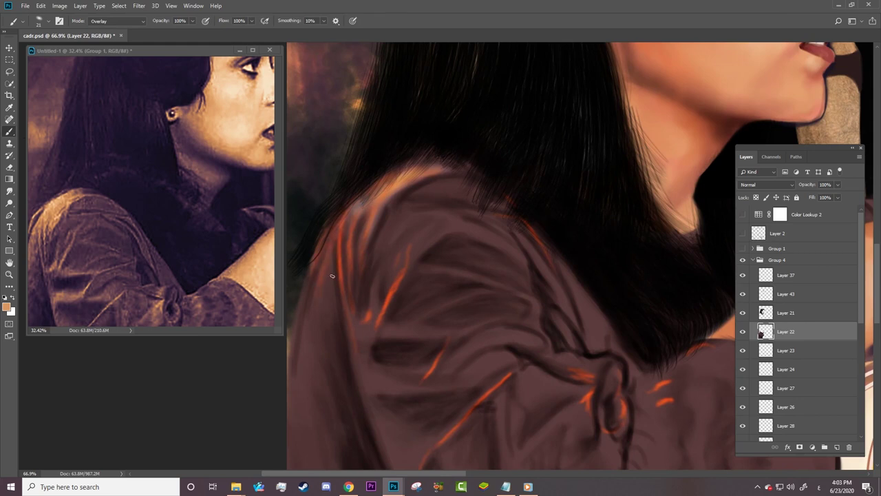
key(shift+alt+n)
mouse_move(343, 276)
mouse_down()
mouse_move(339, 222)
mouse_move(360, 254)
mouse_up()
drag(344, 296, 340, 211)
mouse_move(406, 267)
mouse_down()
mouse_move(380, 308)
mouse_move(396, 293)
mouse_up()
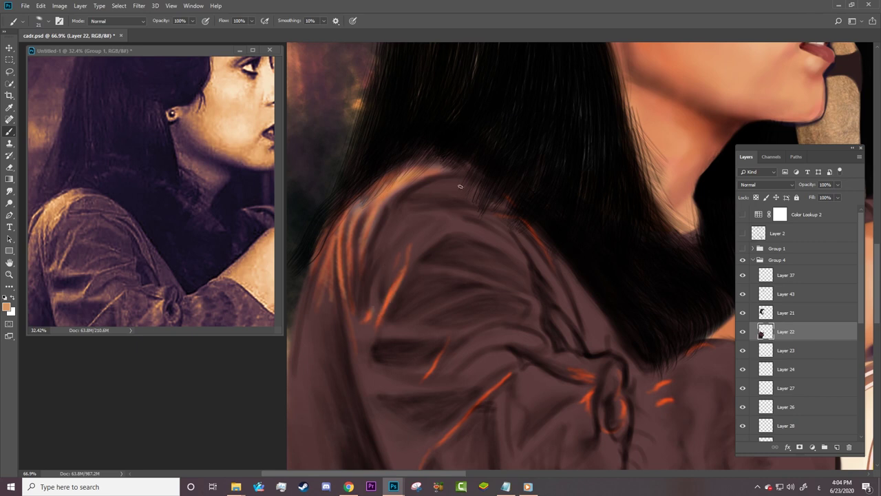
Step: Extend orange highlights down the sleeve folds, checking them against the reference photo
drag(446, 349, 423, 379)
drag(516, 373, 459, 423)
mouse_move(582, 373)
mouse_down()
mouse_move(562, 374)
mouse_move(585, 409)
mouse_up()
drag(659, 385, 649, 393)
drag(673, 398, 657, 406)
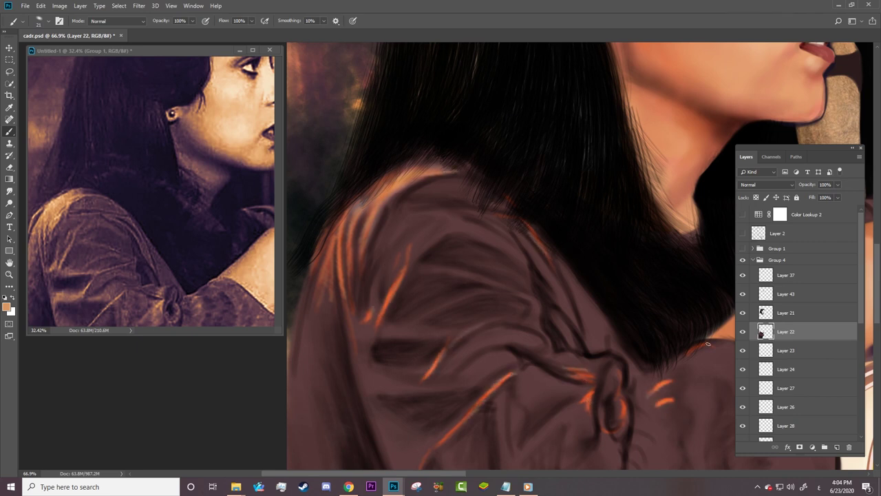
drag(713, 343, 685, 360)
click(741, 247)
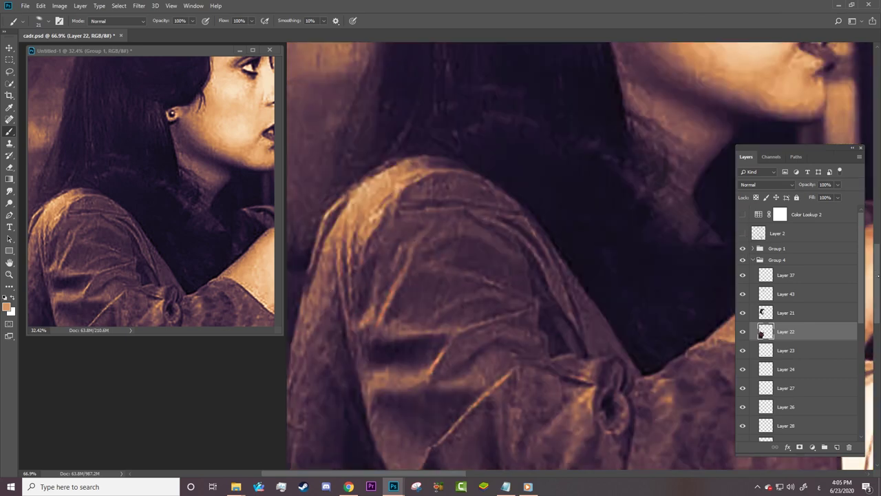
scroll(611, 279, down, 5)
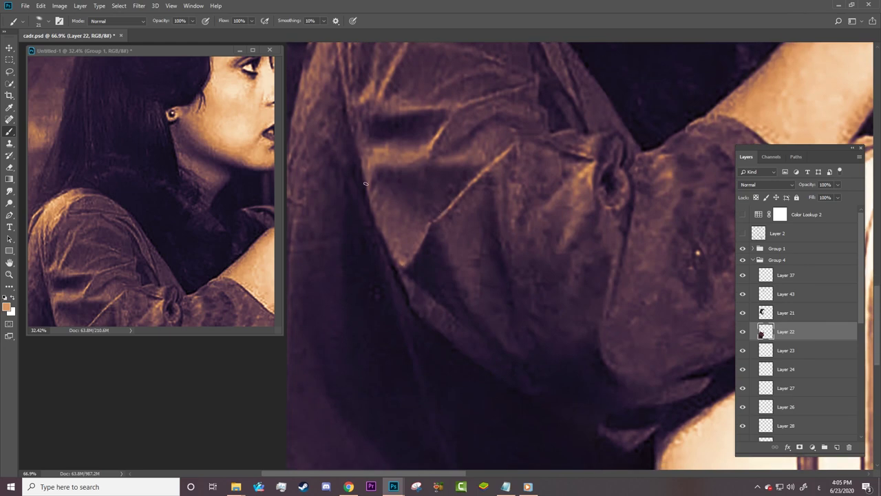
click(743, 249)
Step: Blend the orange sleeve highlights into the fabric with a 31 px Mixer Brush
scroll(679, 309, down, 3)
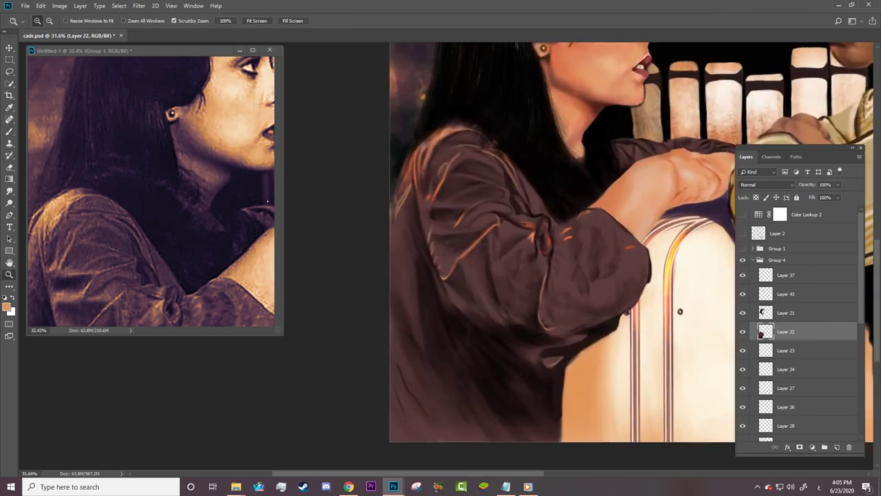
key(shift+b)
right_click(680, 311)
double_click(546, 184)
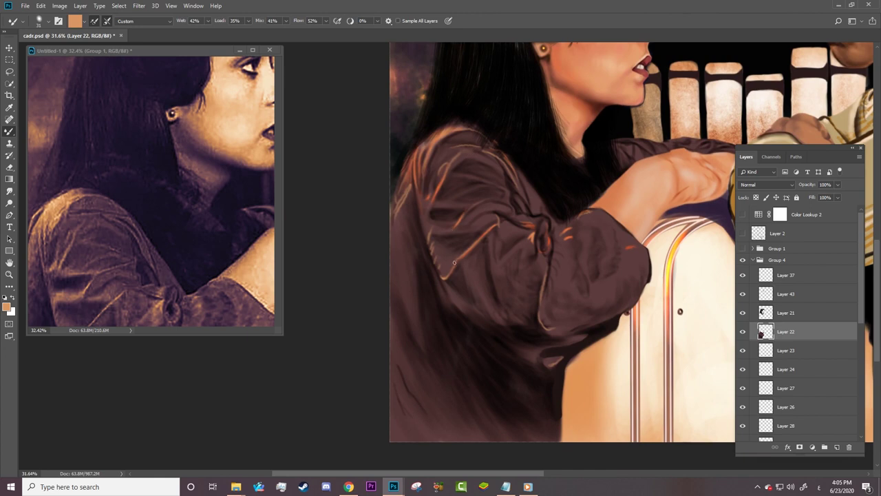
drag(482, 217, 461, 219)
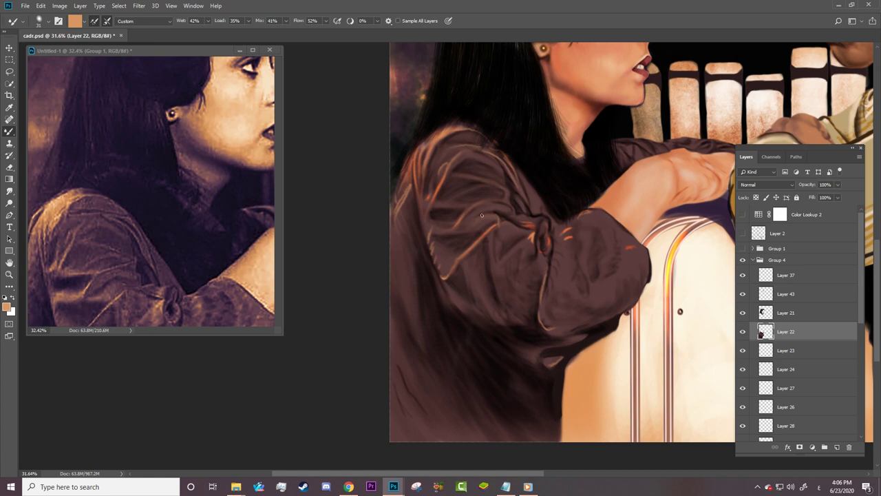
drag(414, 186, 402, 236)
drag(510, 256, 523, 244)
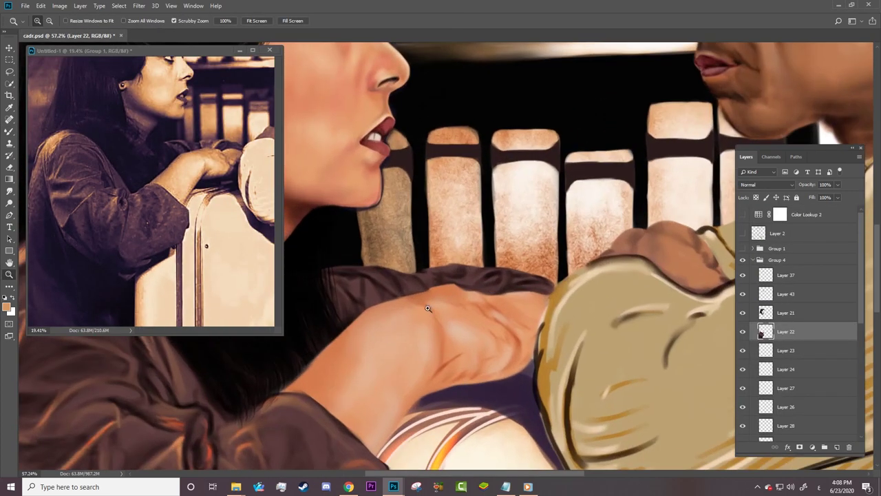
Step: Smooth the dark sleeve edge above her forearm, fit the painting on screen, and save
key(b)
right_click(386, 280)
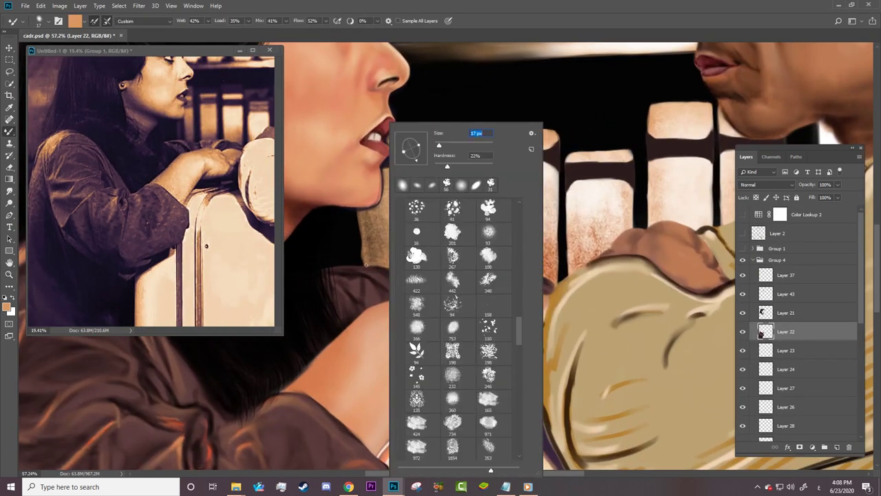
key(Escape)
drag(337, 270, 361, 273)
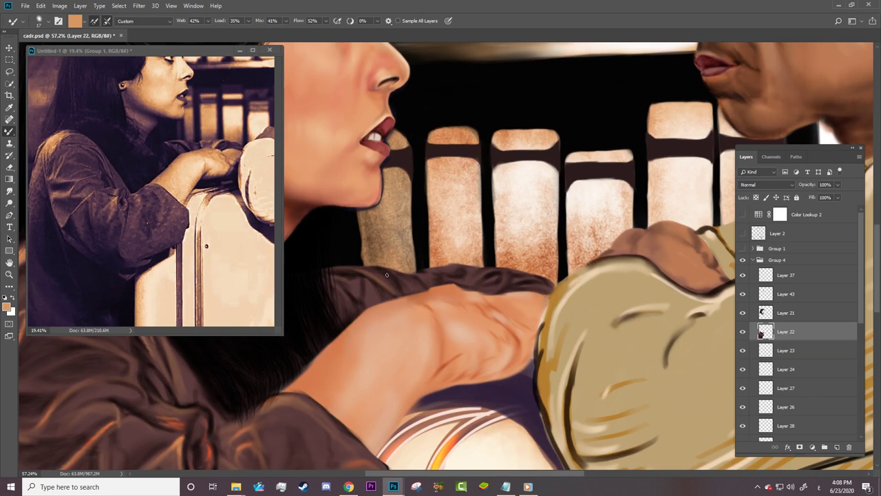
drag(503, 277, 543, 283)
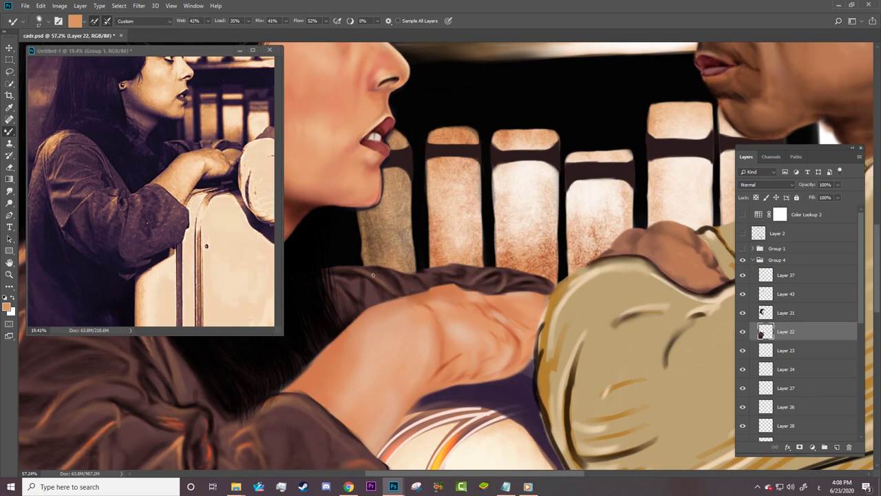
key(ctrl+0)
key(z)
key(ctrl+s)
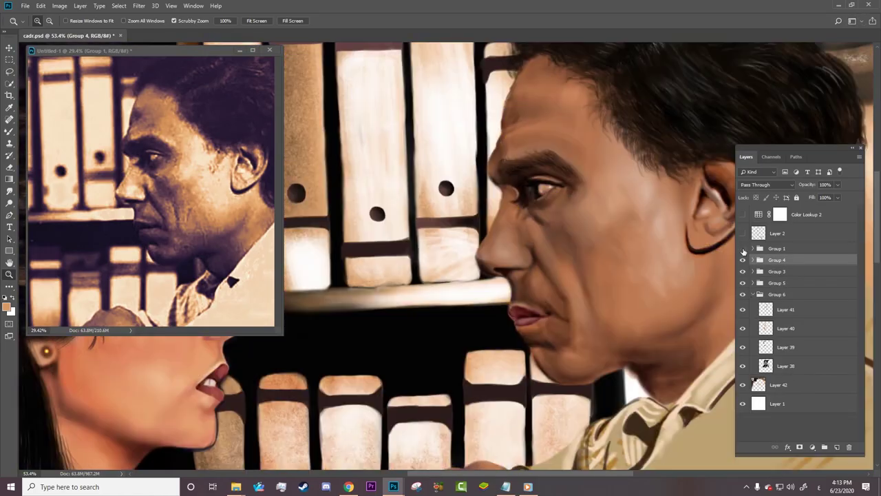
Step: Expand Group 3, select Layer 3, and add a new empty layer above it for skin texture
click(742, 272)
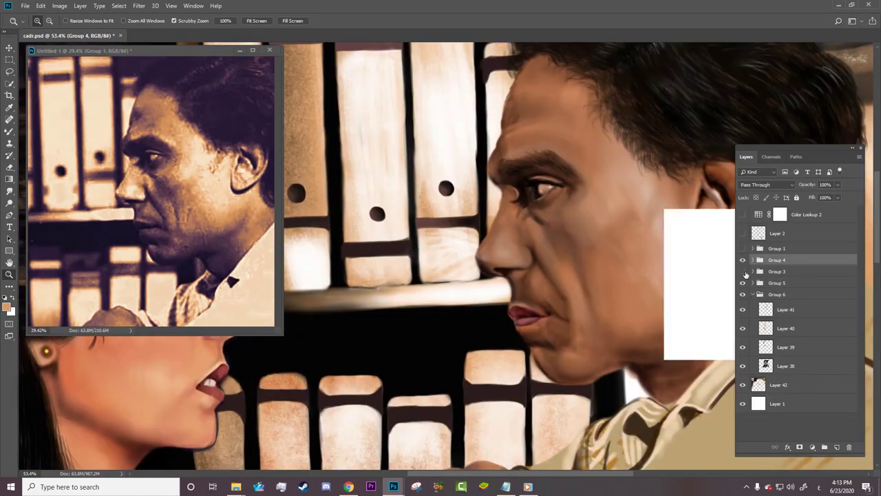
click(742, 272)
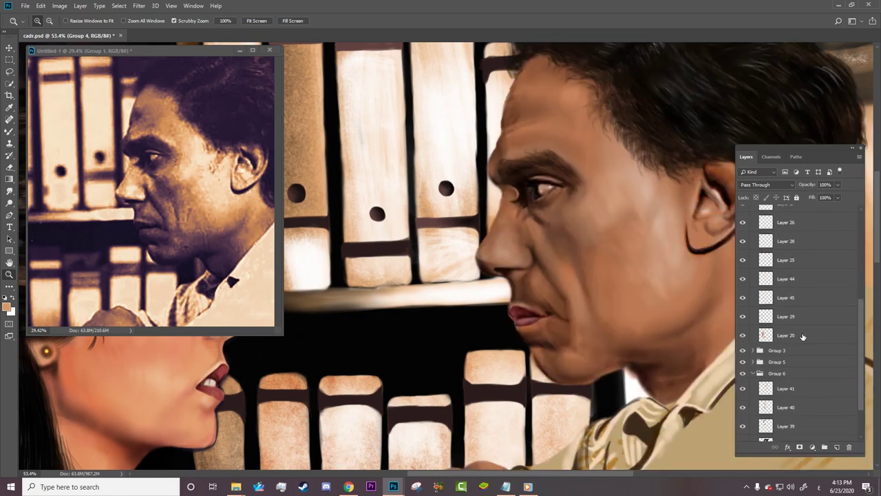
click(751, 259)
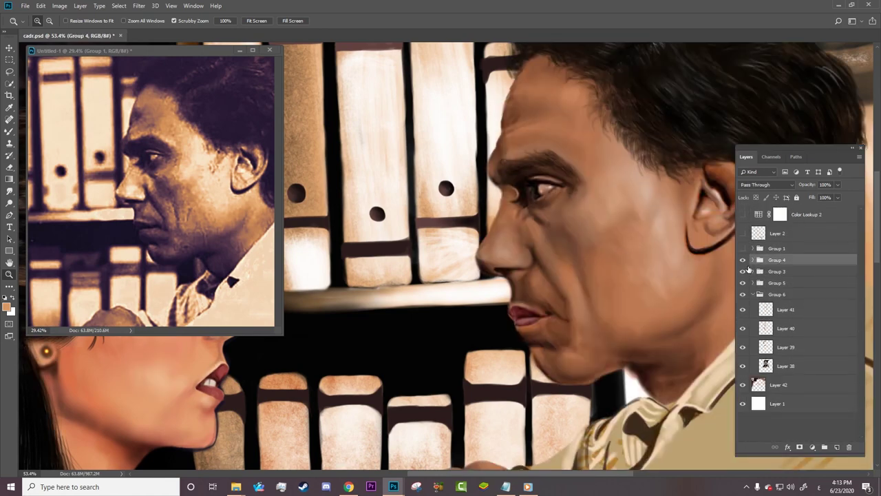
click(743, 272)
click(751, 272)
scroll(798, 310, down, 3)
click(785, 390)
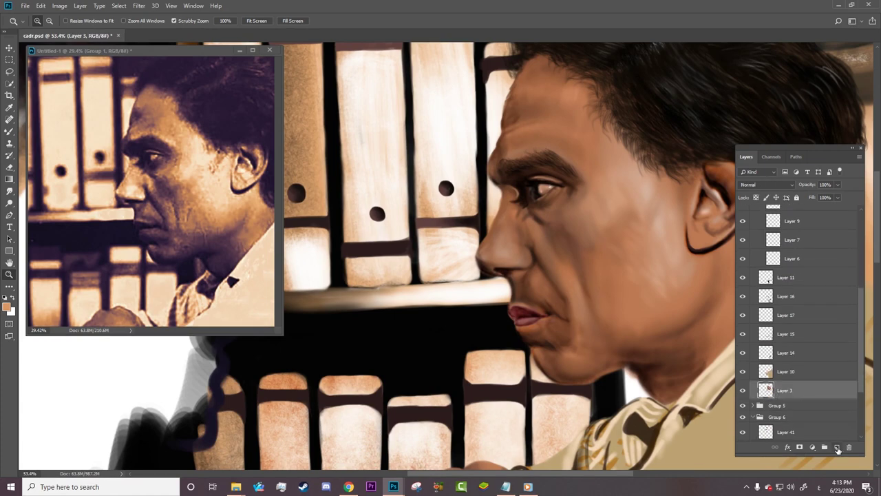
click(837, 448)
Step: Choose a 125 px splatter brush from the brush presets
key(b)
right_click(617, 125)
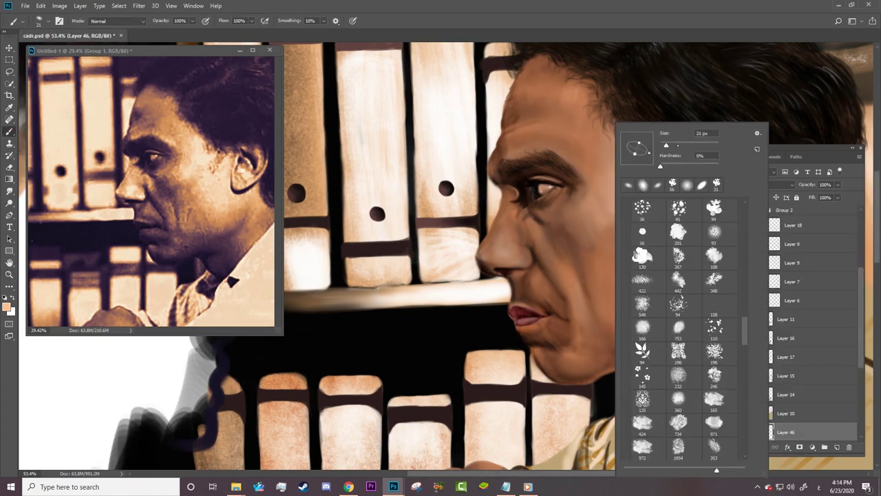
click(713, 207)
key(Return)
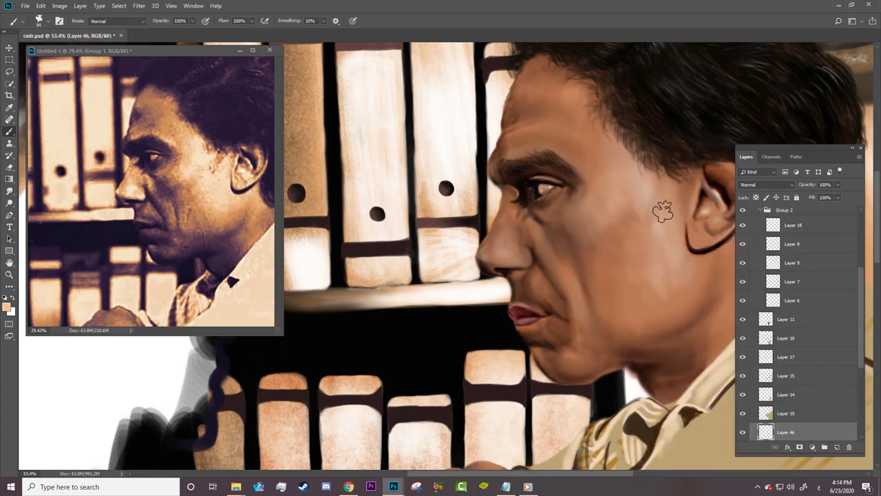
right_click(635, 244)
scroll(697, 303, down, 5)
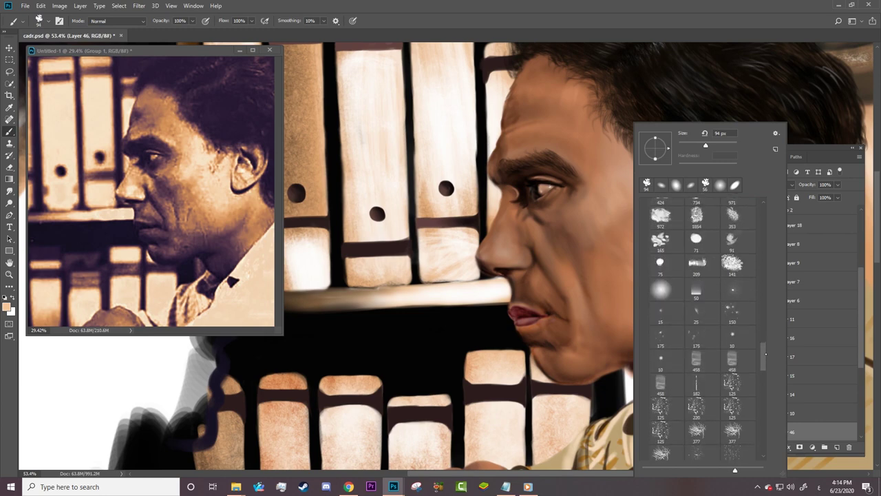
scroll(697, 316, down, 5)
scroll(697, 327, down, 5)
scroll(698, 337, down, 5)
double_click(696, 330)
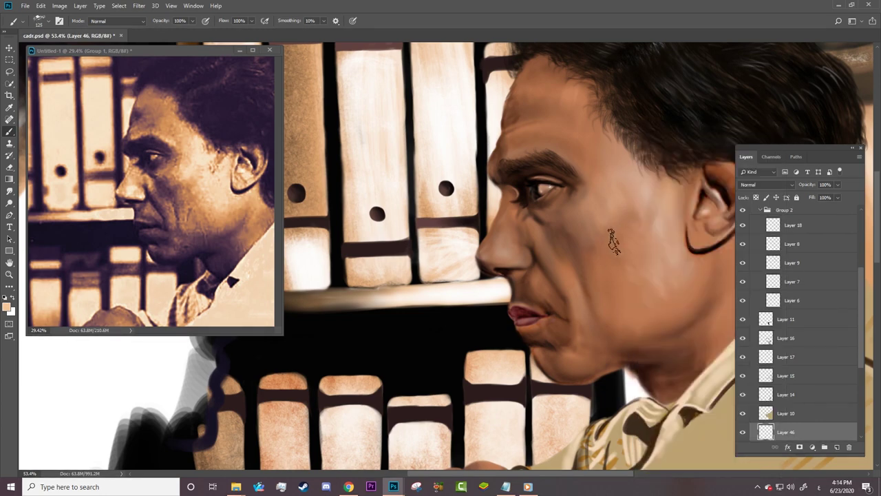
Step: Dab light splatter speckles onto the man's cheek in front of his ear
right_click(643, 246)
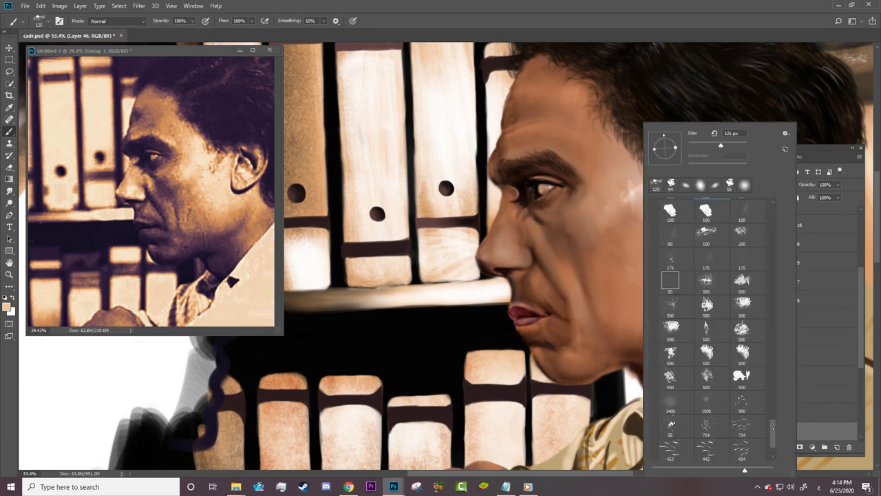
double_click(742, 402)
click(655, 204)
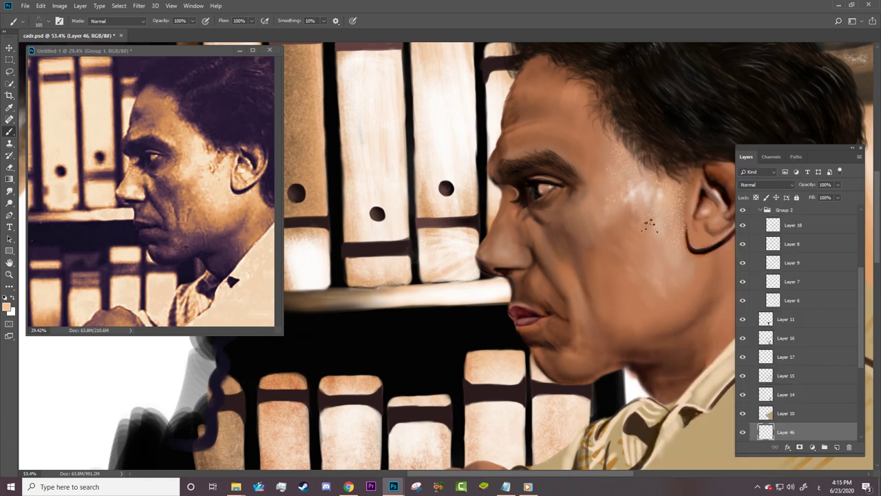
right_click(657, 260)
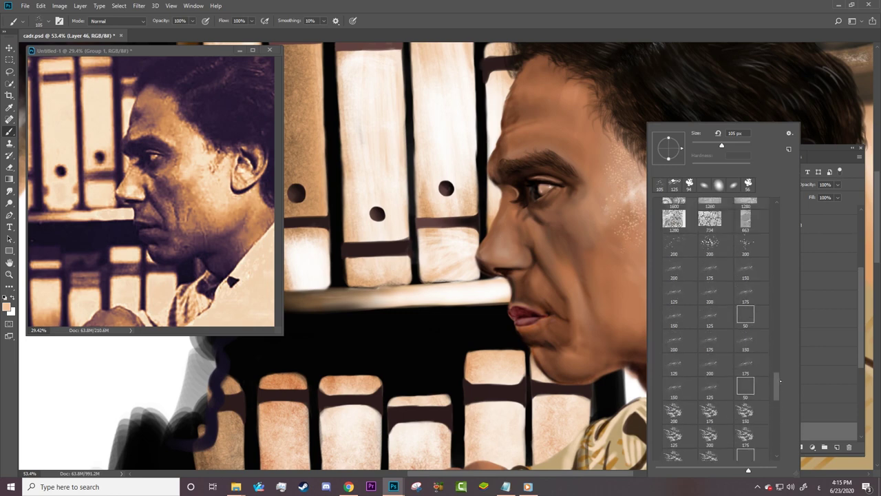
click(618, 200)
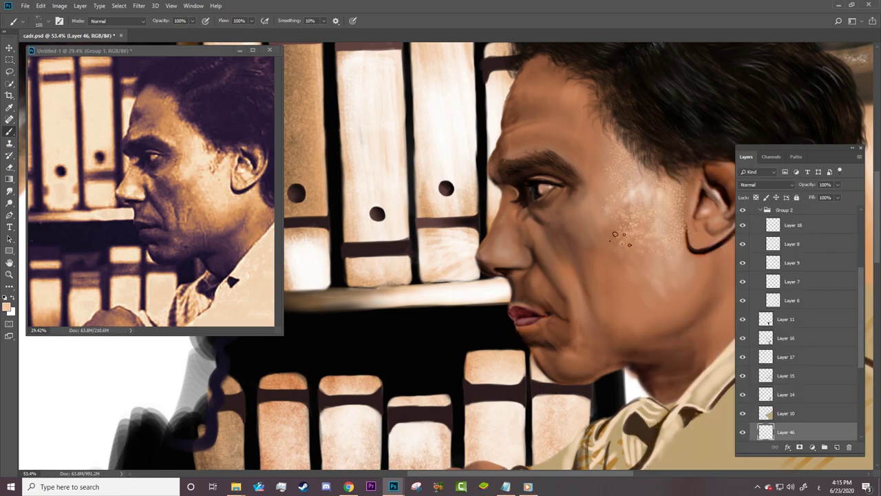
Step: Hide the sepia group in the reference photo so it shows grey
key(ctrl+Tab)
click(742, 230)
click(791, 266)
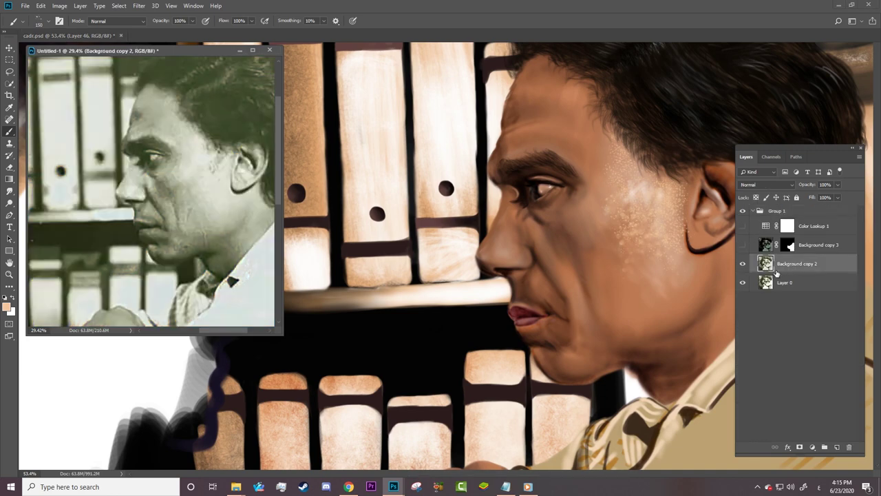
key(ctrl+Tab)
Step: Pick a smaller speckle brush and zoom the face to 100%
right_click(633, 231)
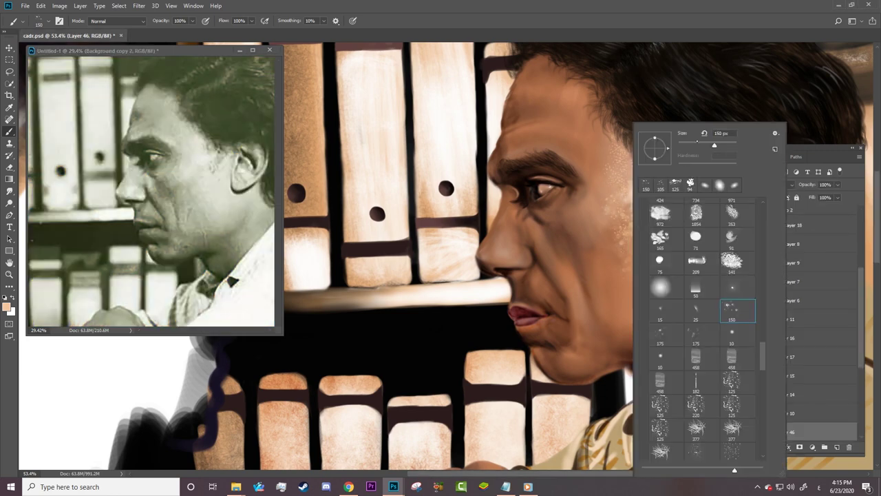
key(Escape)
right_click(599, 275)
click(665, 288)
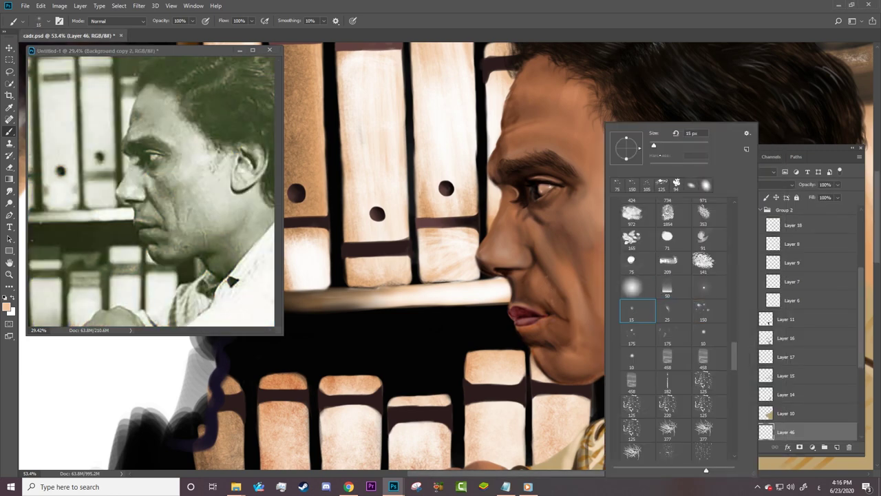
key(Escape)
key(z)
click(610, 312)
key(b)
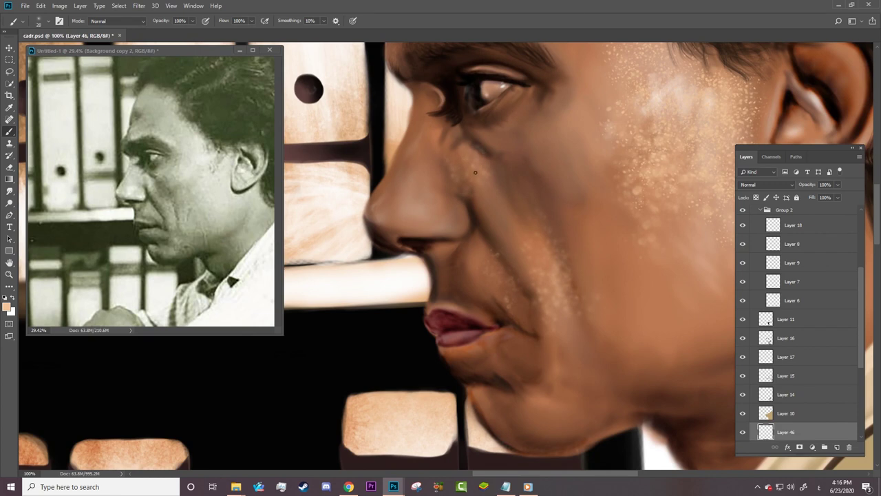
Step: Add finer speckles toward the nose with the 175 scatter brush, then erase some back
right_click(498, 127)
click(537, 341)
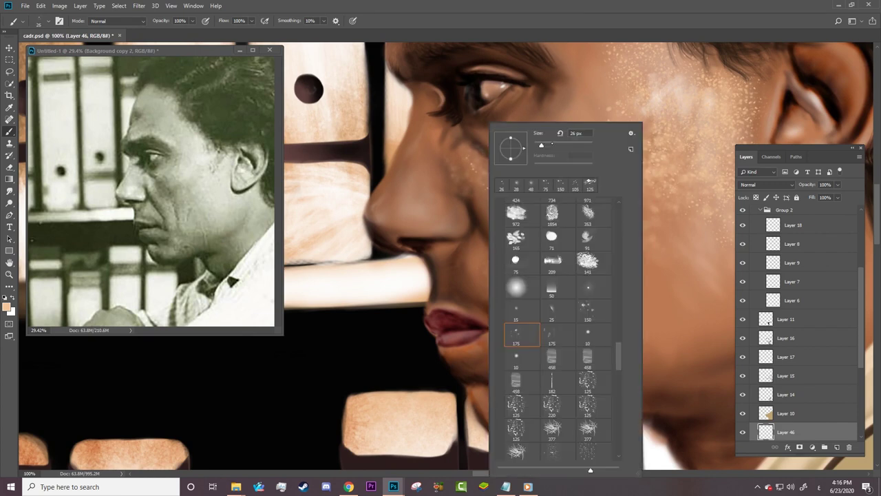
key(Return)
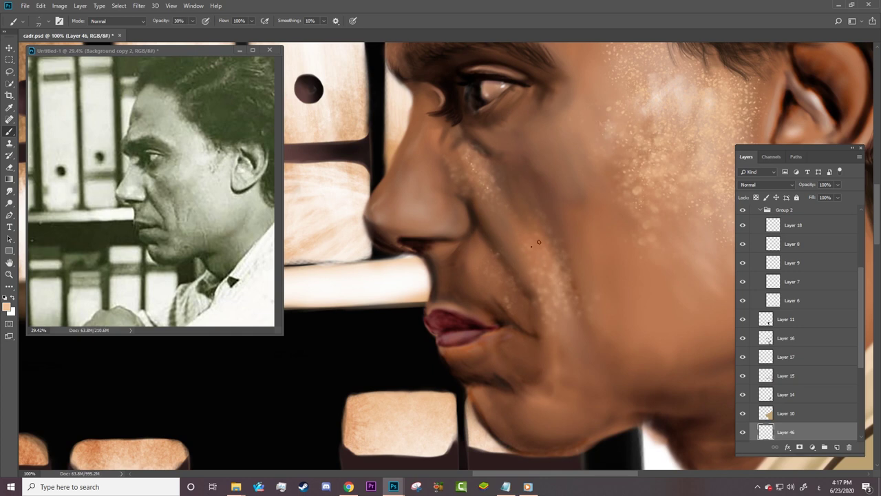
key(e)
right_click(531, 332)
key(Return)
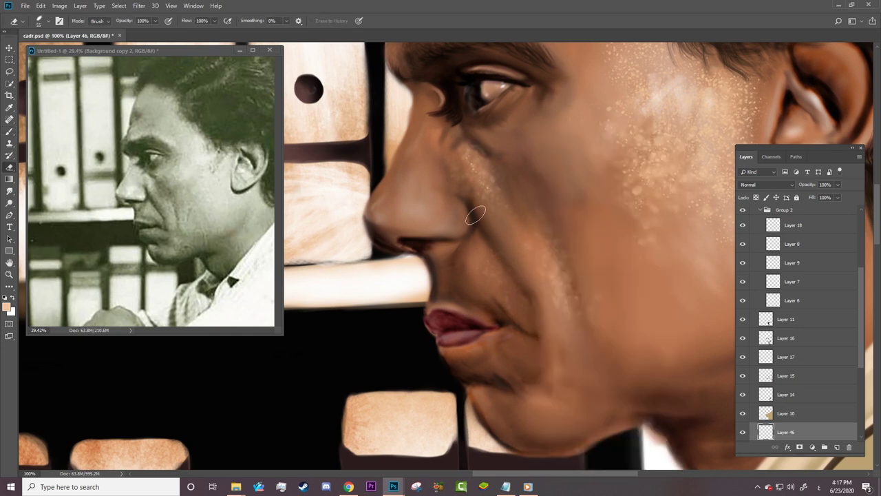
right_click(597, 126)
key(Escape)
Step: Try Soft Light, Hard Light and Linear Dodge on Layer 46, settling on Lighter Color
key(z)
key(ctrl+0)
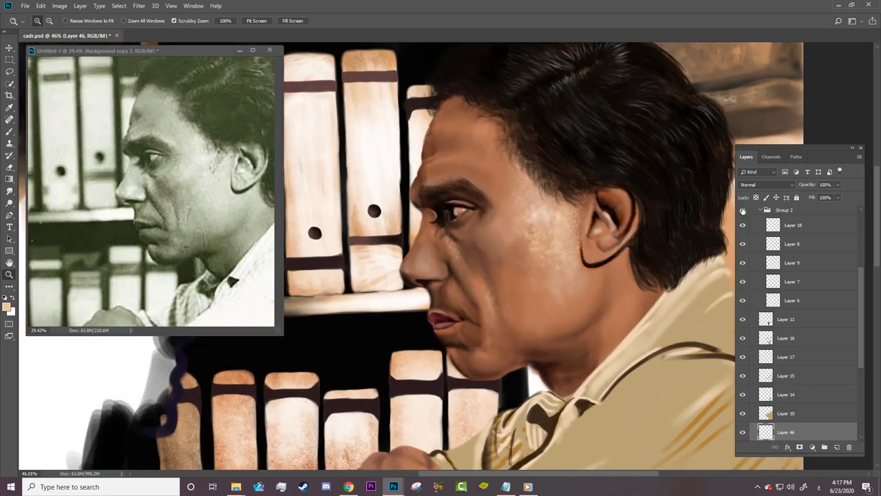
key(alt+shift+f)
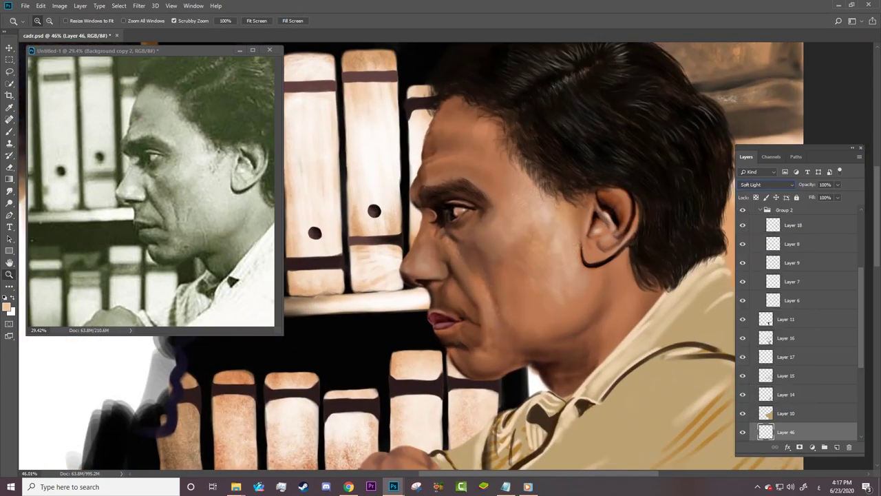
key(alt+shift+d)
key(alt+shift+h)
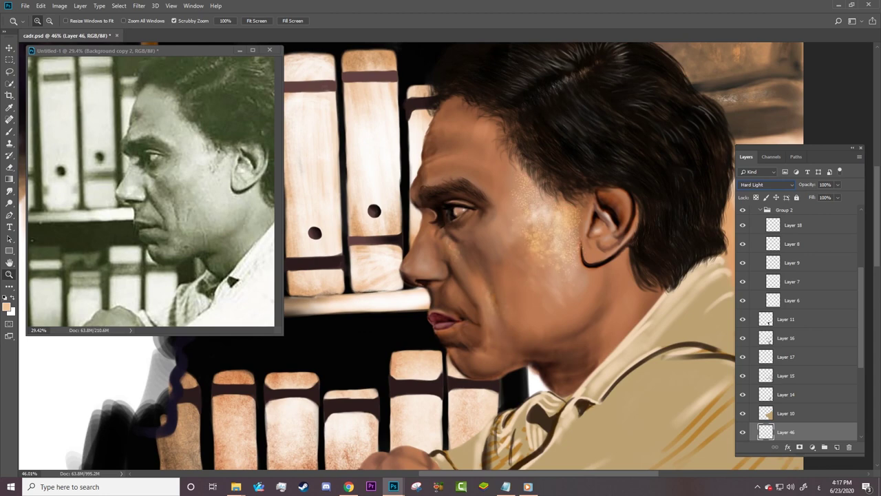
key(shift+minus)
key(shift+minus)
key(shift+minus)
key(shift+minus)
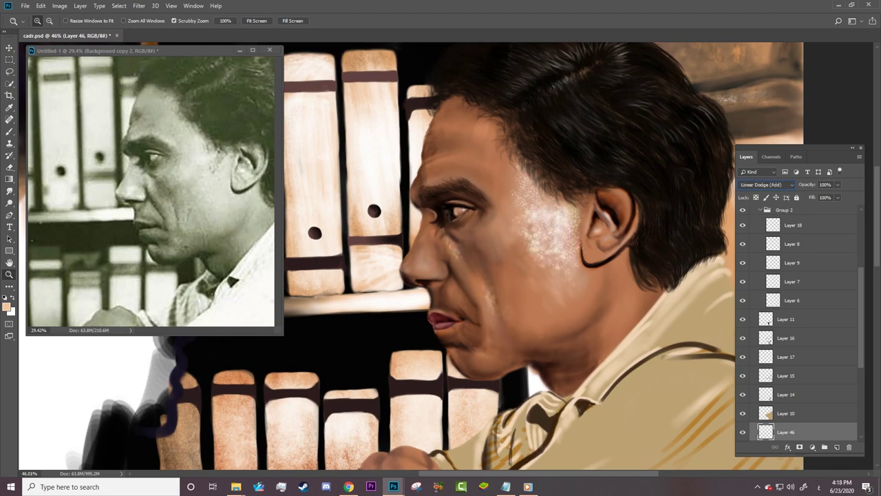
key(shift+plus)
Step: With a small soft round brush, paint a brightening stroke on the cheek beside the nose
key(ctrl+plus)
key(b)
right_click(548, 124)
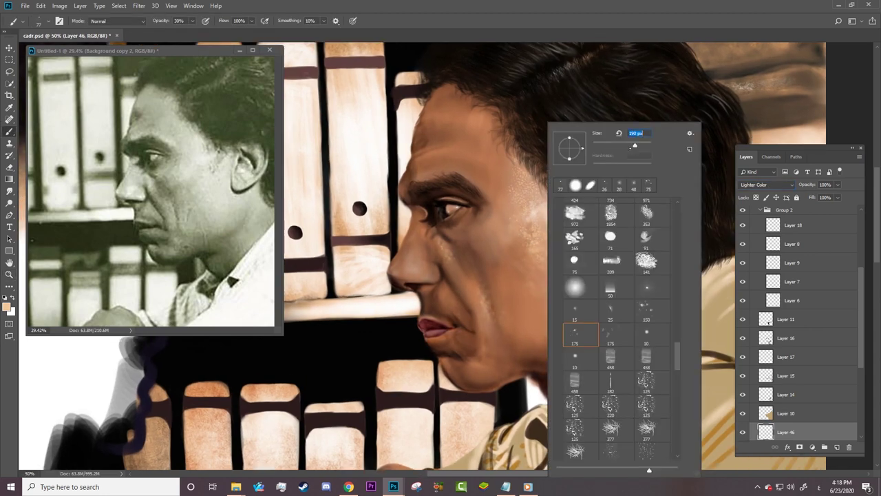
key(Return)
key(ctrl+plus)
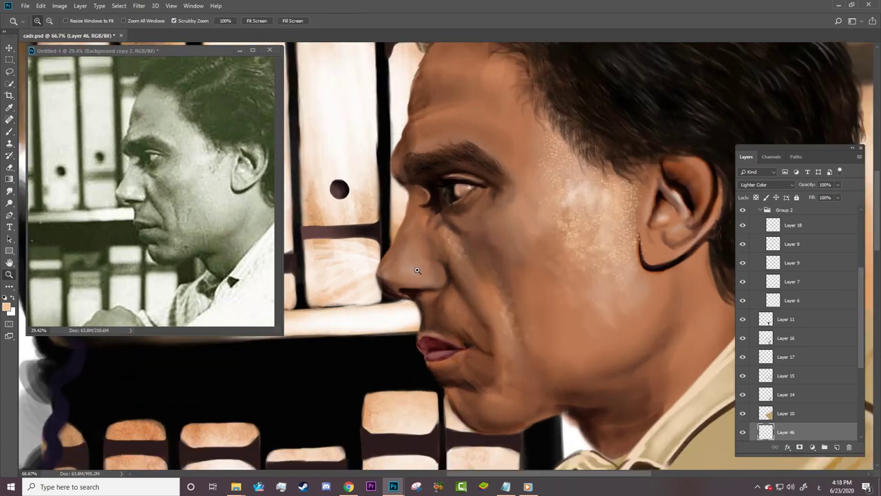
key(ctrl+plus)
right_click(459, 125)
click(485, 287)
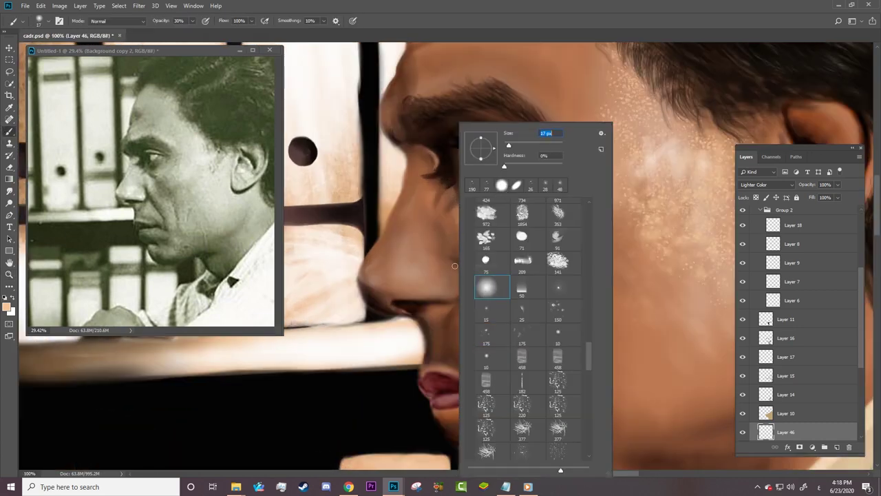
key(Return)
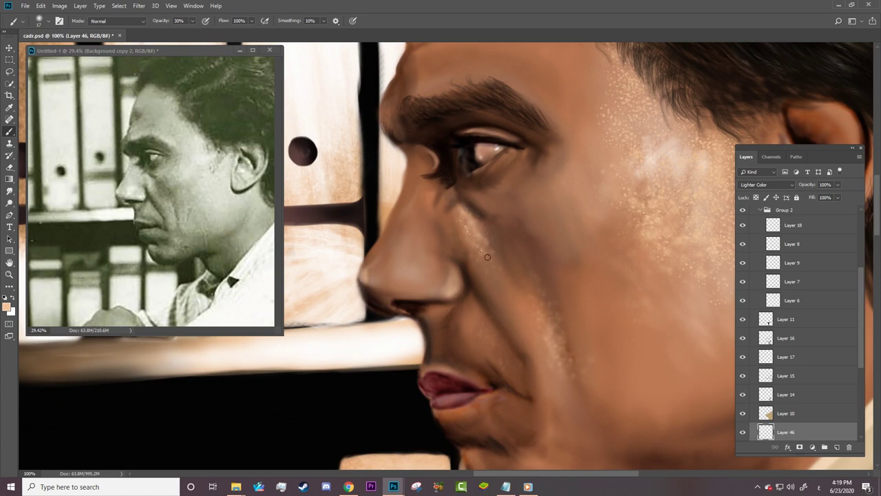
drag(473, 248, 486, 279)
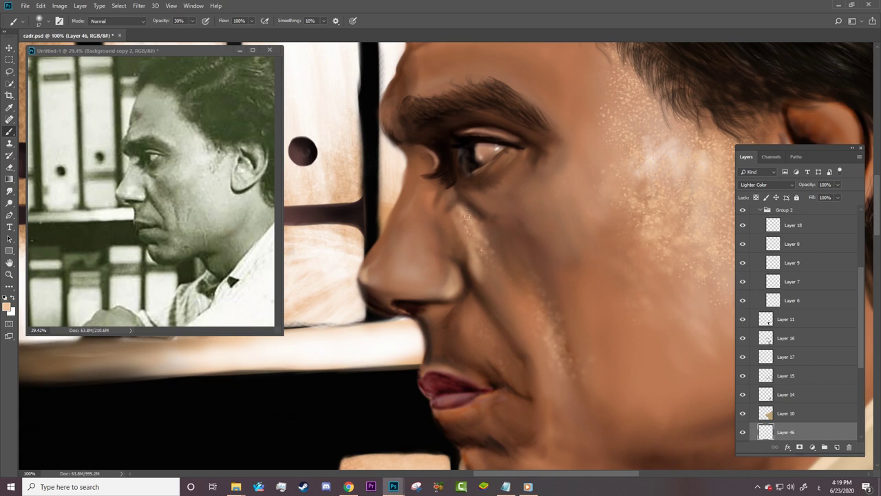
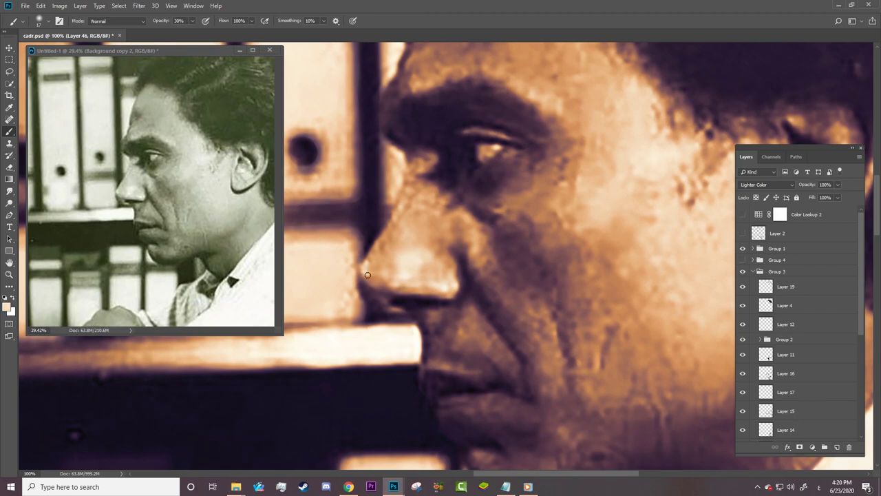
Step: Hide the sepia overlay and brighten the cheek and brow with a Color Dodge brush
scroll(408, 122, up, 3)
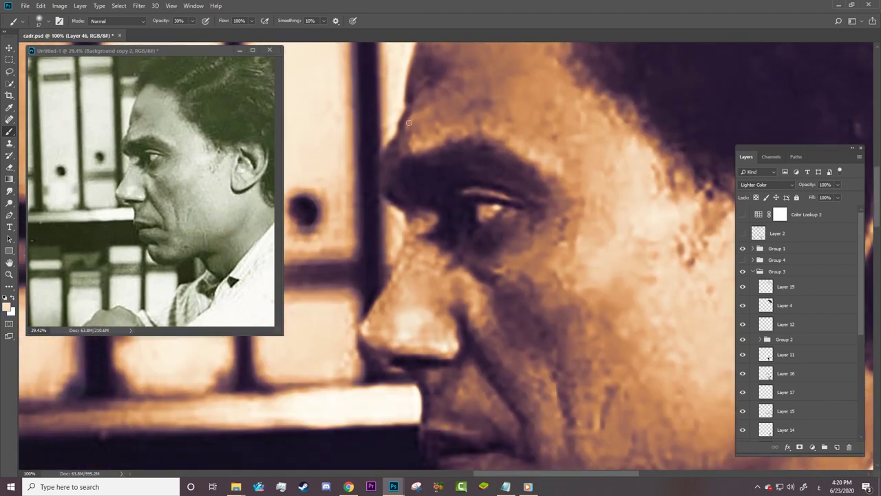
click(742, 247)
click(115, 20)
click(135, 125)
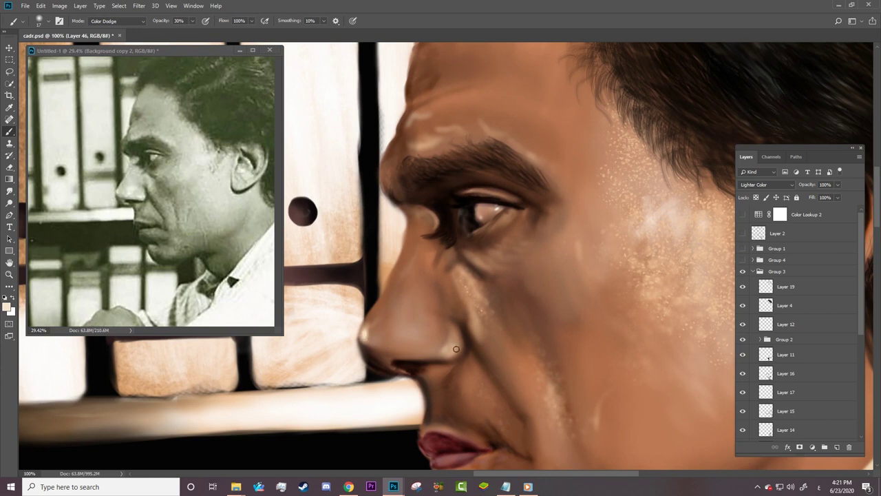
drag(467, 269, 481, 283)
drag(430, 110, 416, 119)
drag(468, 132, 475, 129)
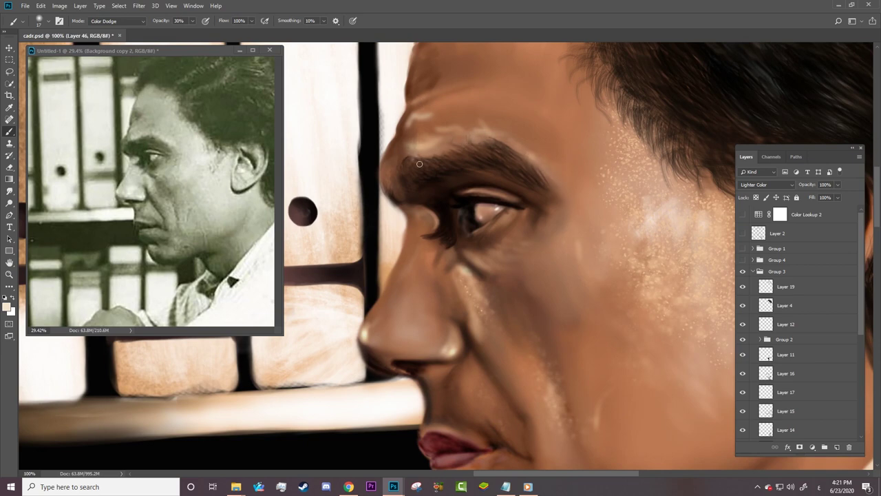
Step: Zoom in on the chin, check it against the reference, and dodge-brighten the chin
key(z)
drag(508, 279, 432, 276)
drag(523, 389, 571, 390)
key(b)
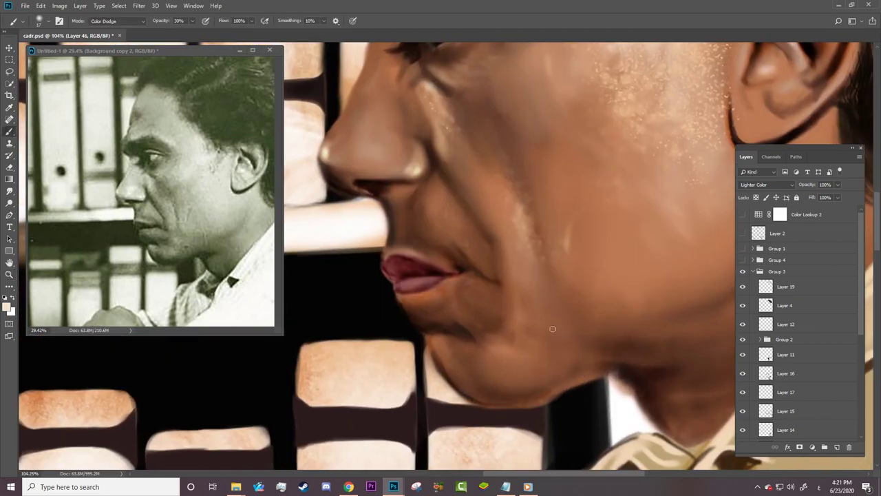
click(741, 248)
click(742, 248)
drag(444, 348, 440, 362)
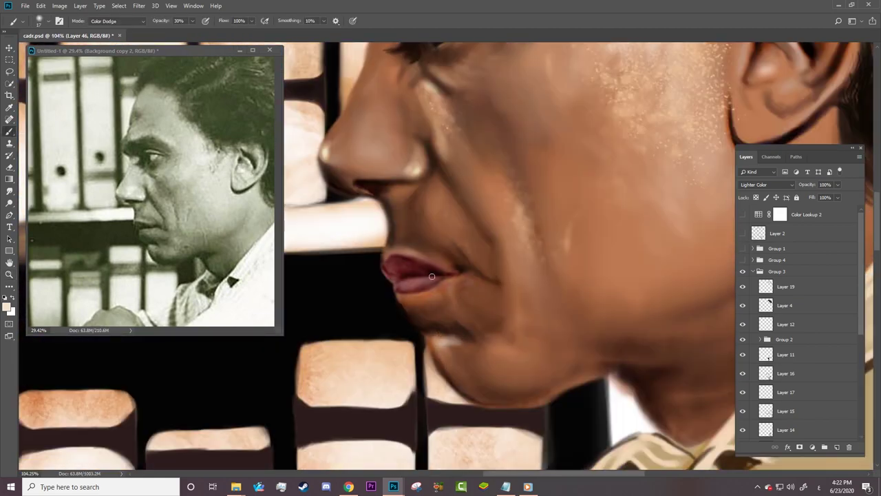
scroll(431, 276, down, 3)
scroll(440, 276, up, 2)
Step: Return the brush mode to Normal and shrink the brush to size 15
click(117, 21)
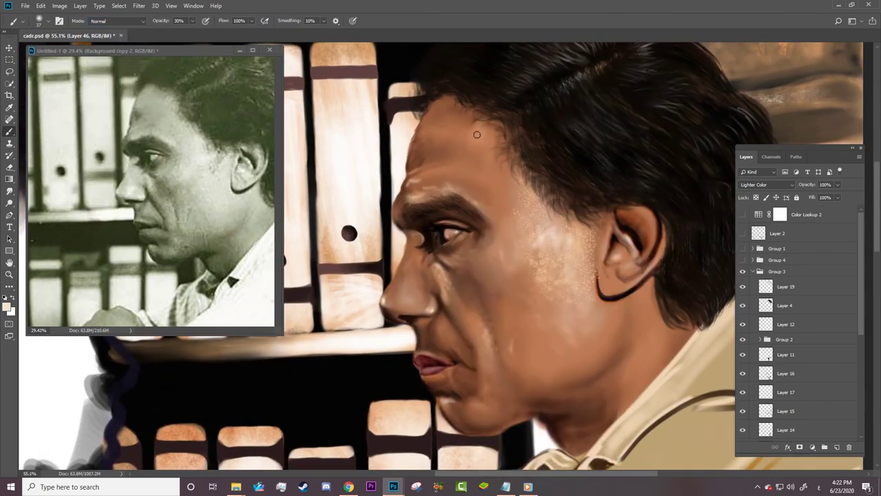
click(742, 248)
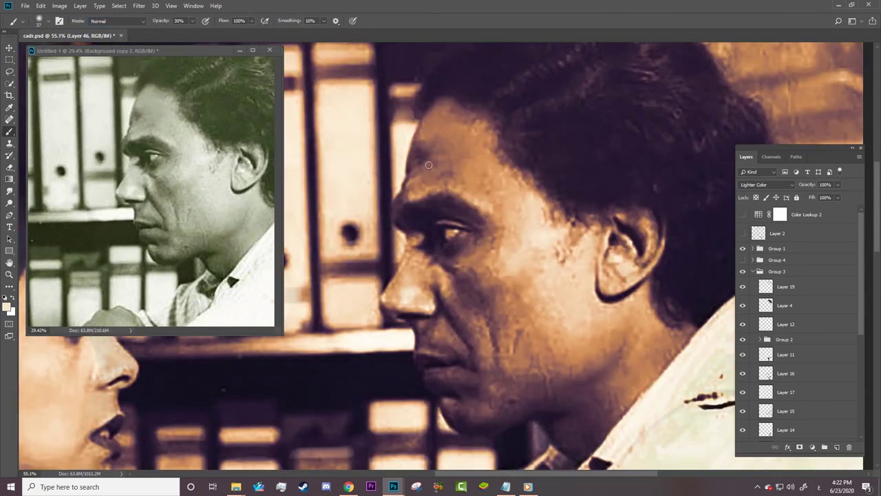
key(bracketleft)
key(bracketleft)
key(bracketleft)
click(742, 247)
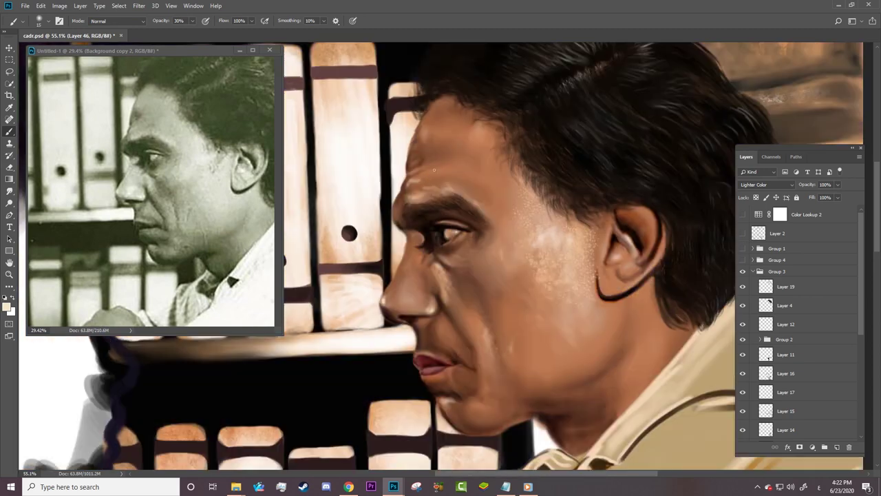
Step: Set the Eraser to size 102, zoom to 100%, and select the eye's layer
key(e)
right_click(454, 180)
key(Escape)
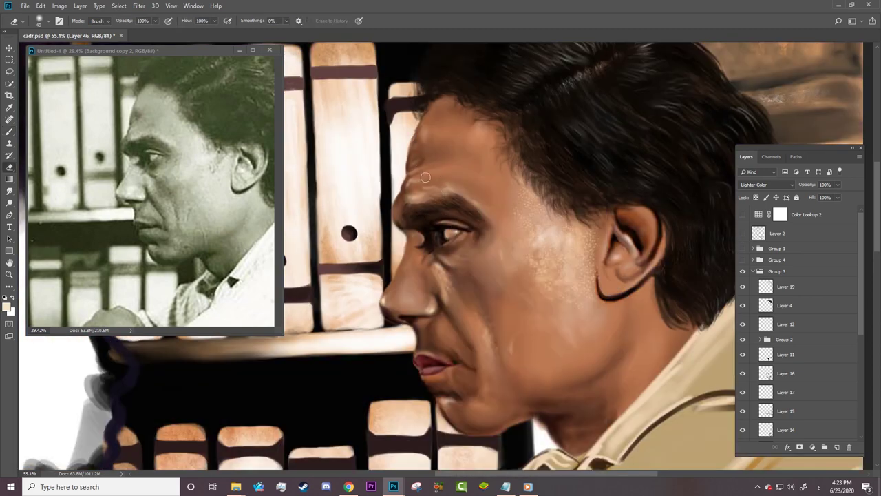
key(bracketright)
key(bracketright)
key(bracketright)
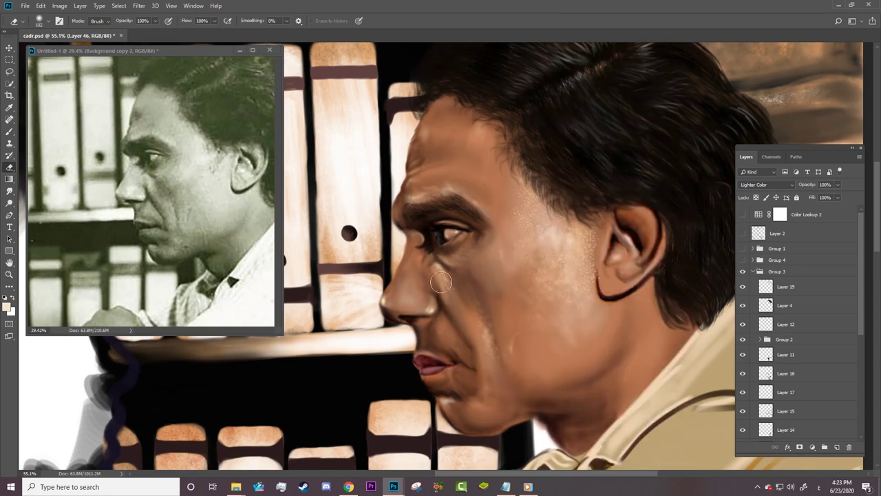
key(ctrl+1)
key(v)
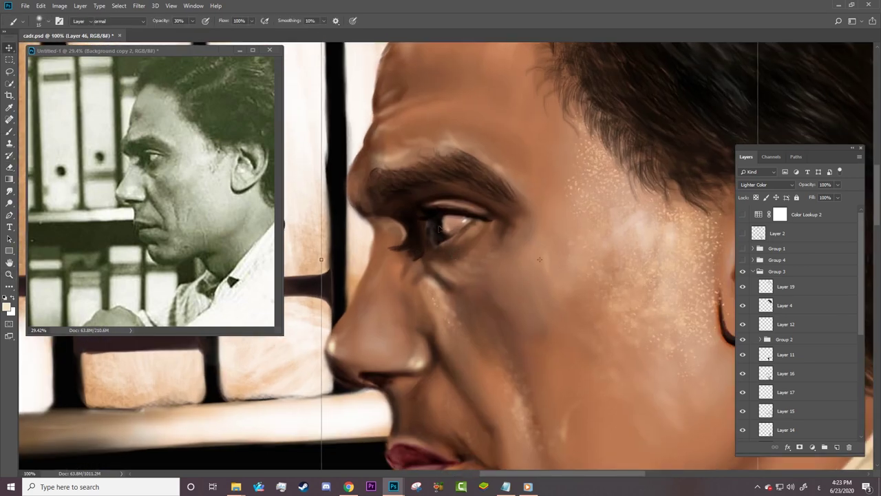
click(477, 246)
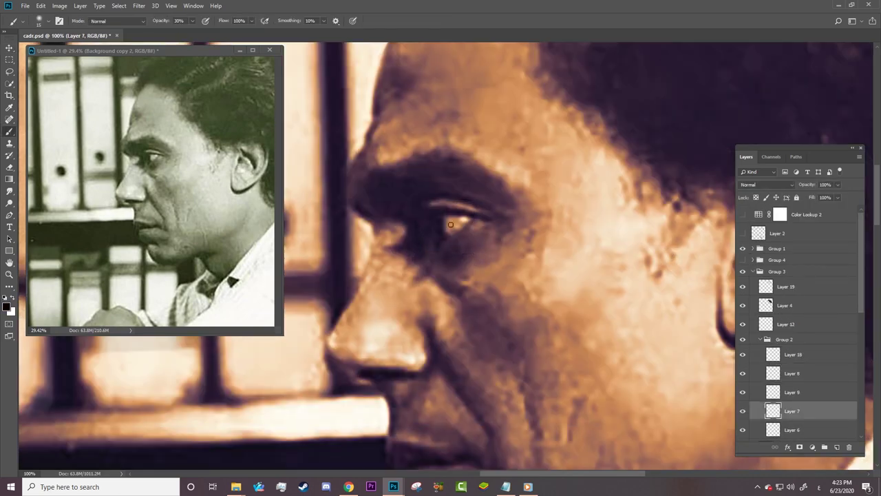
Step: Adjust the brush hardness, select Layer 3, and switch to the Dodge tool
right_click(450, 224)
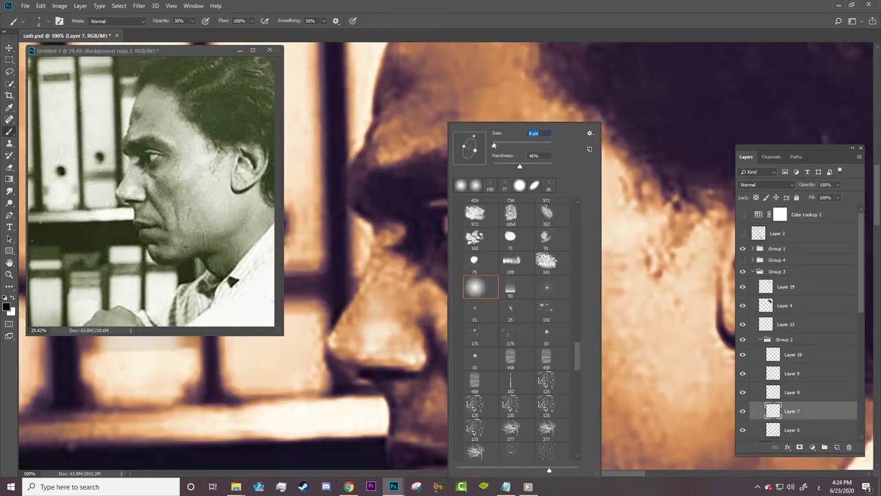
key(Return)
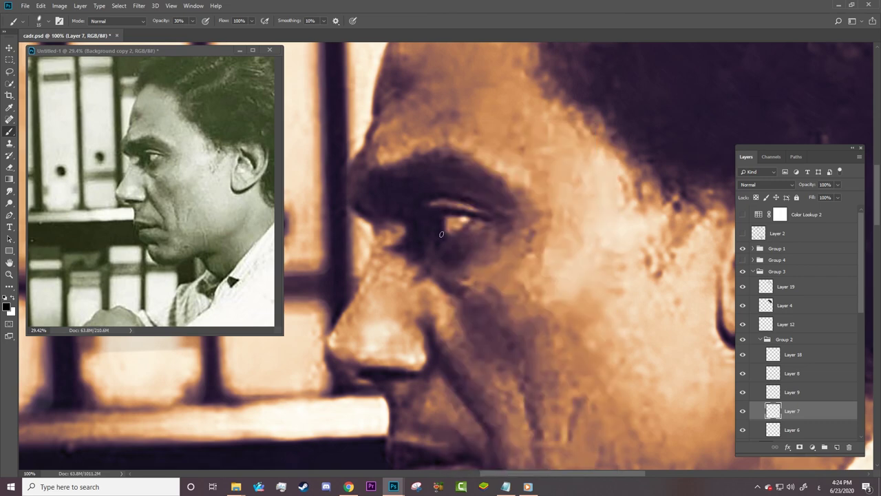
click(742, 248)
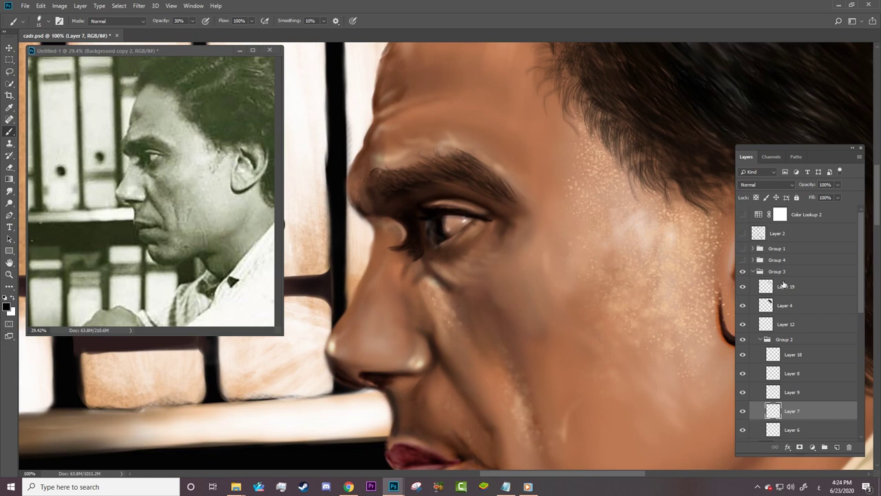
ctrl+click(440, 247)
key(o)
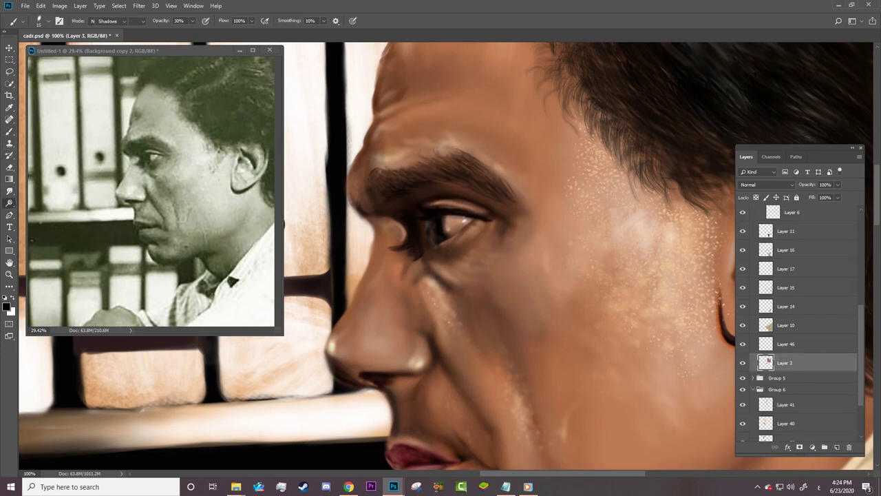
right_click(456, 245)
key(Escape)
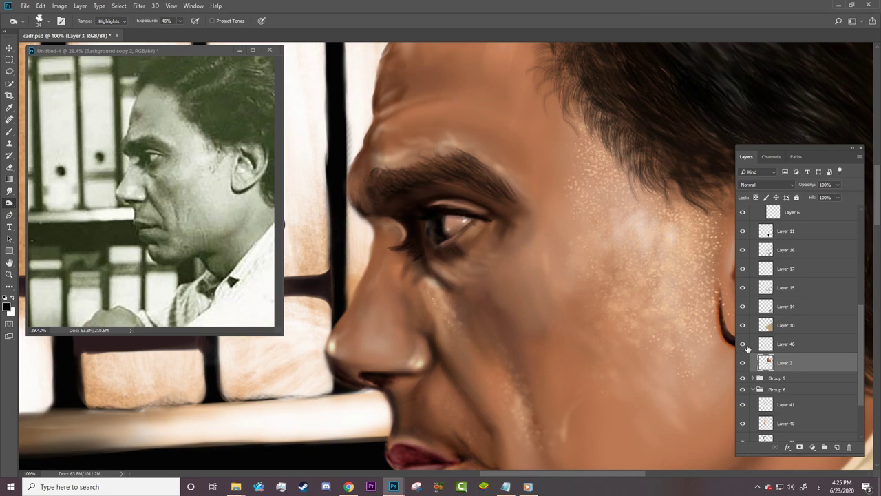
Step: Collapse Group 2 in the Layers panel and zoom out to the whole painting
alt+click(742, 343)
scroll(760, 278, up, 5)
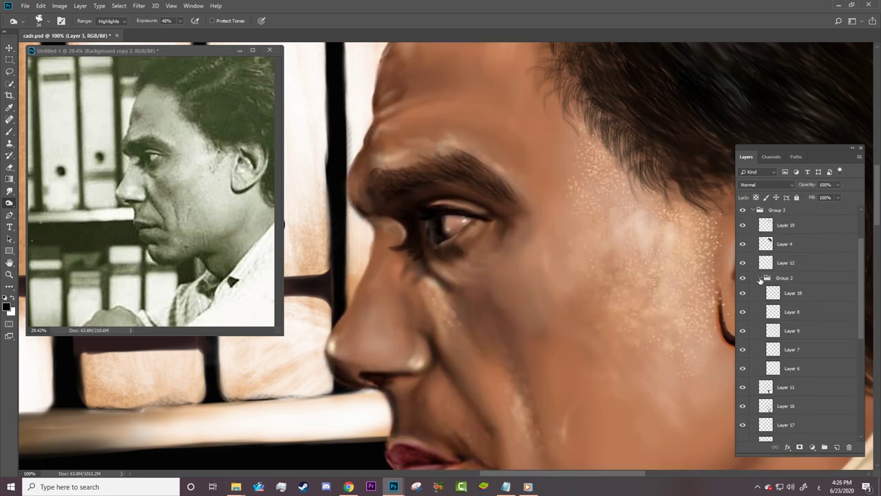
click(759, 278)
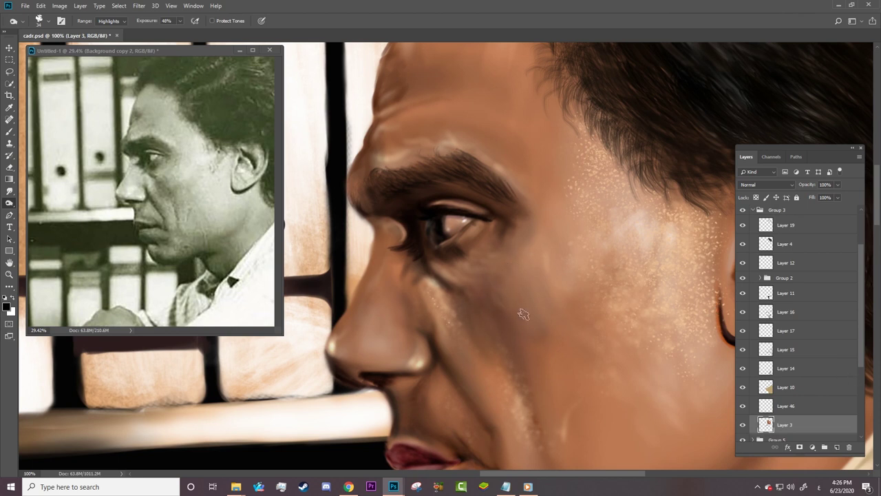
key(z)
alt+click(525, 329)
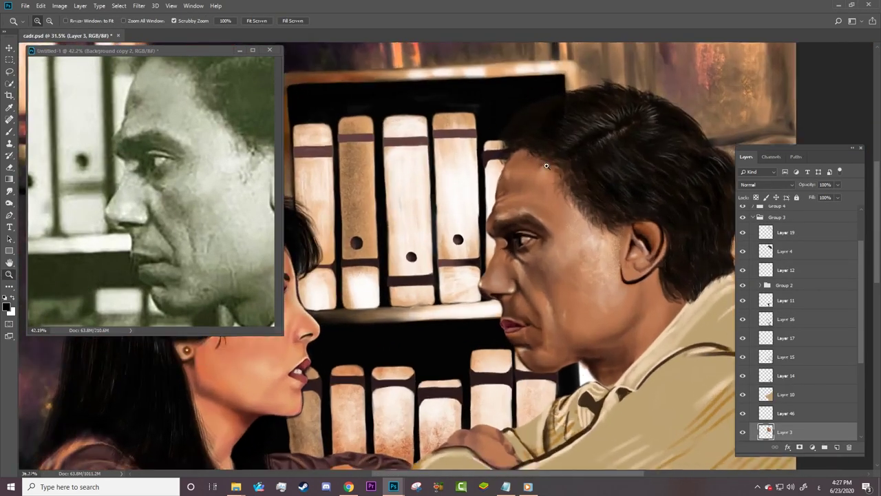
Step: Check the Brush and Dodge tip settings and hide the sepia reference overlay
key(b)
right_click(498, 208)
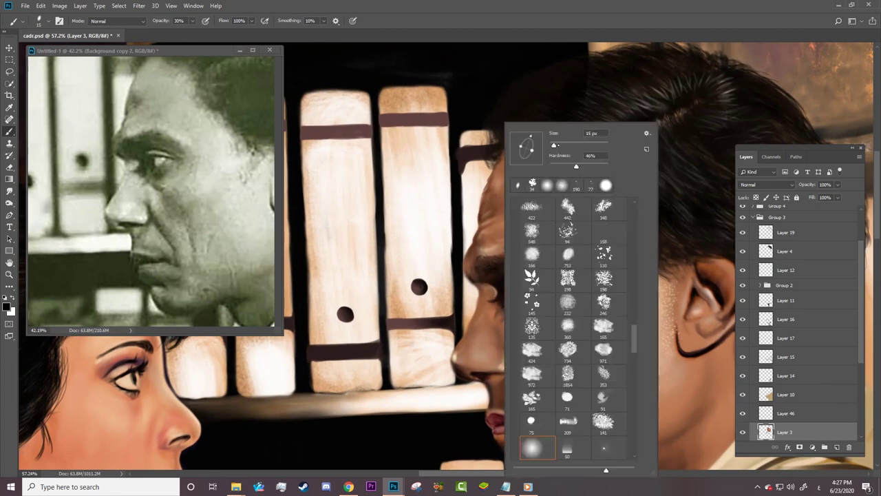
key(Escape)
key(o)
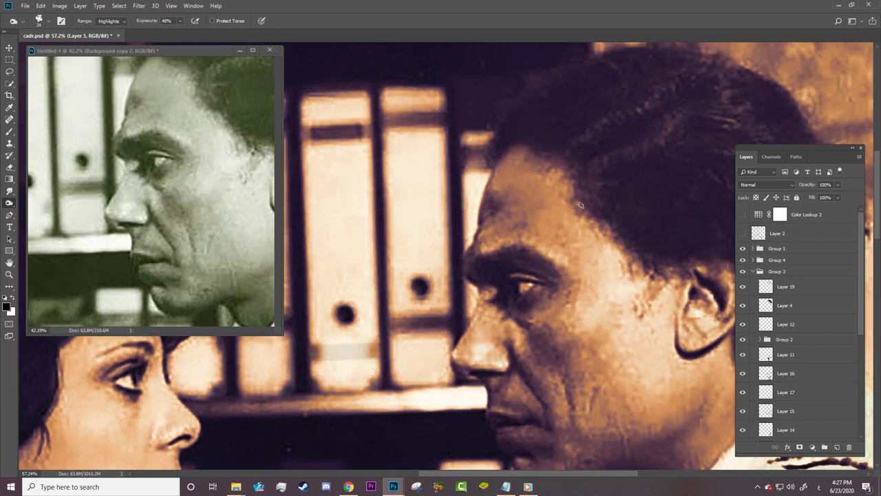
right_click(499, 226)
key(Escape)
scroll(727, 348, down, 4)
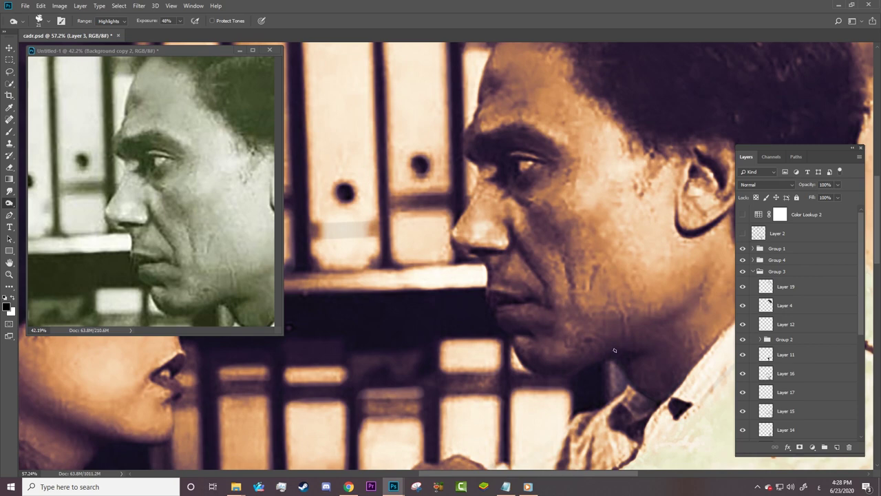
click(742, 248)
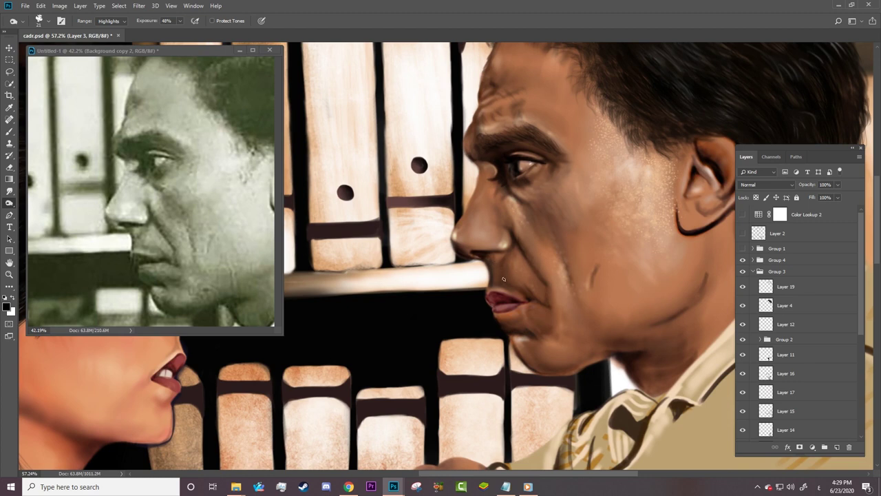
Step: Lighten the crease beside the nose with a textured splatter tip, glancing at the reference
right_click(532, 227)
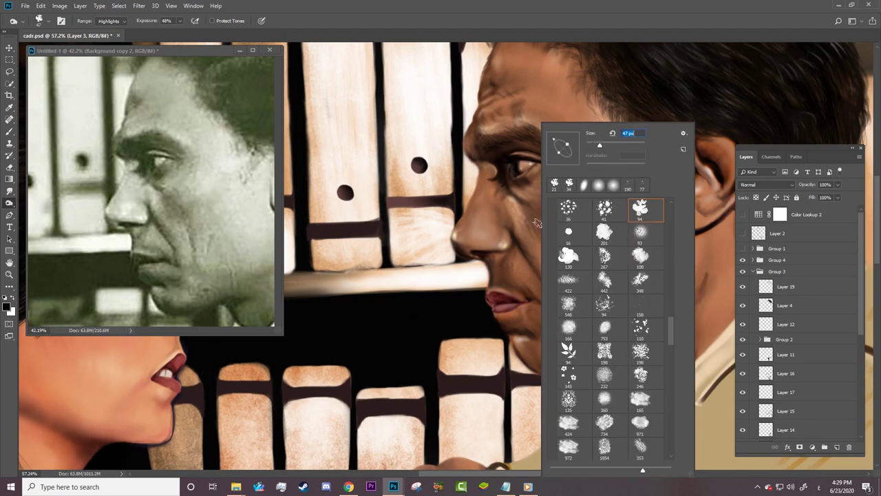
click(530, 225)
drag(515, 253, 521, 239)
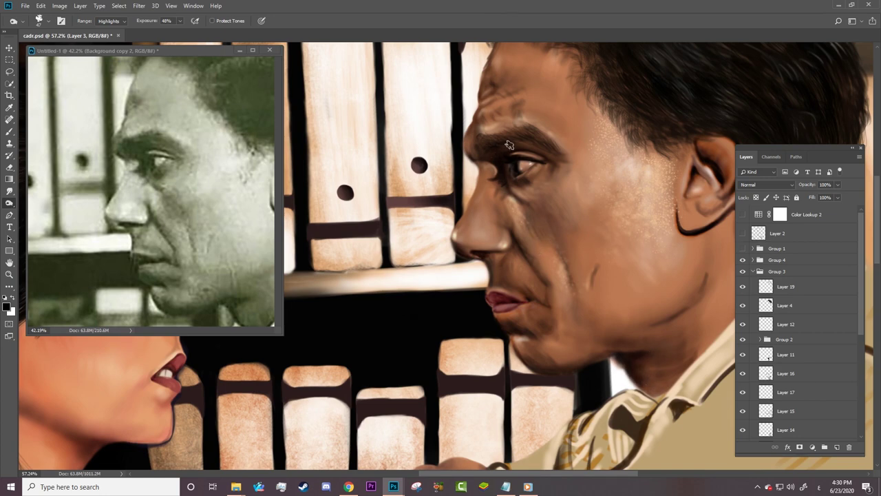
click(252, 330)
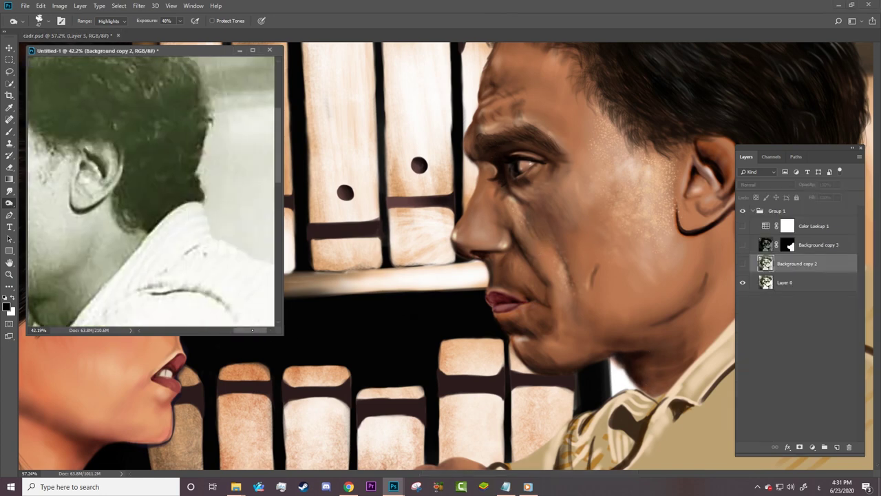
drag(252, 329, 228, 329)
click(708, 281)
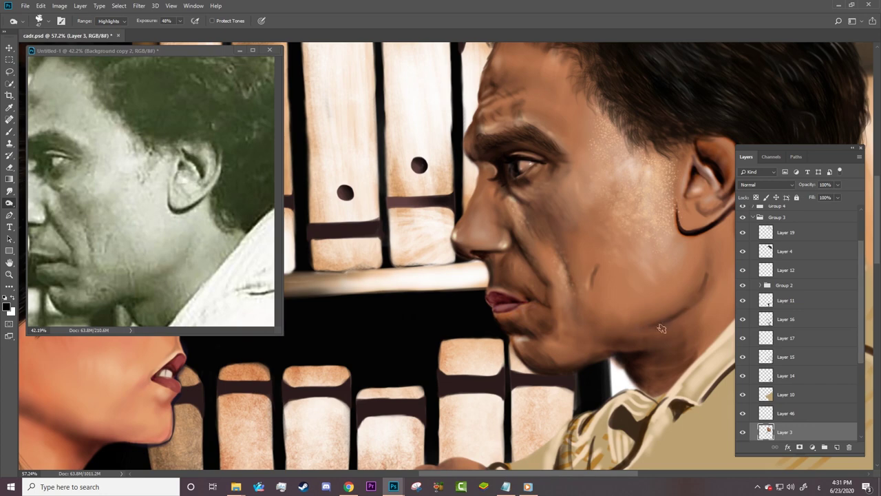
Step: Load the Mixer Brush with skin brown and zoom both documents onto the man's eye
click(9, 190)
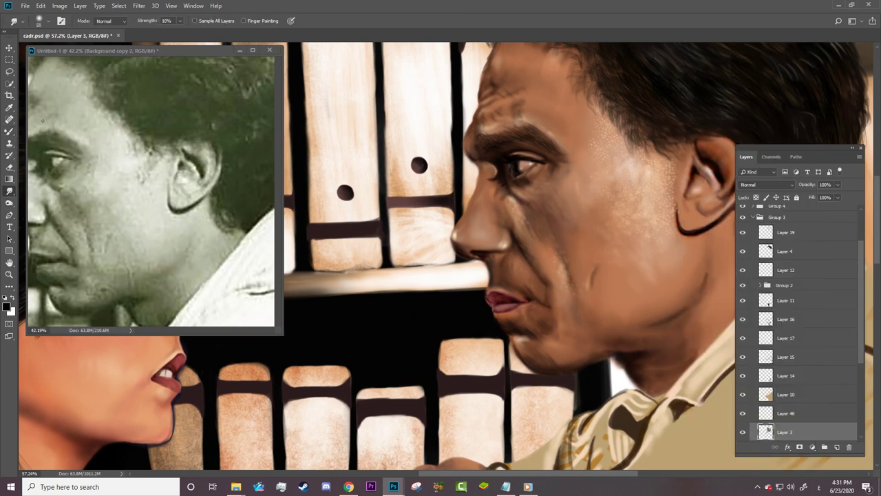
key(b)
alt+click(680, 293)
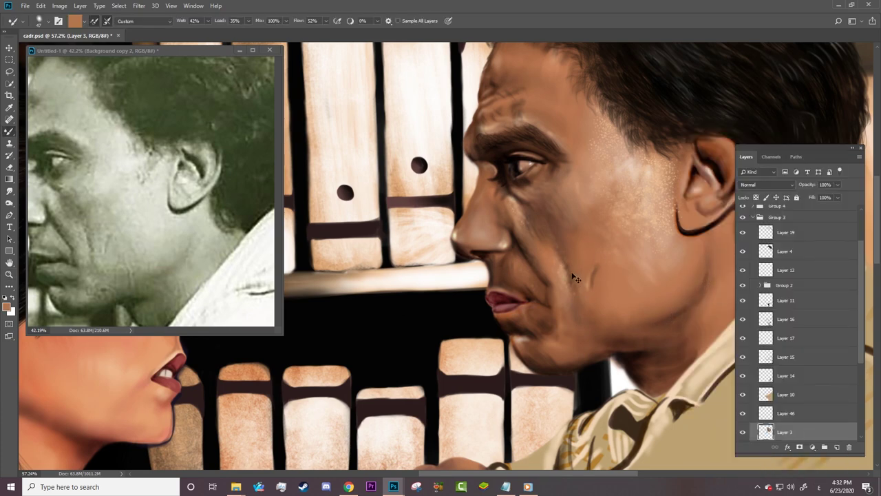
mouse_move(557, 277)
mouse_down()
mouse_move(532, 313)
mouse_move(509, 314)
mouse_up()
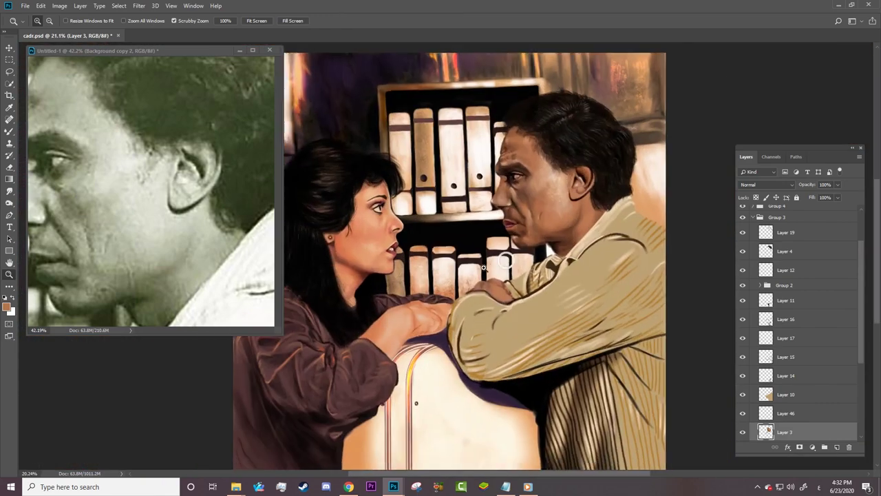
mouse_move(179, 242)
mouse_down()
mouse_move(150, 243)
mouse_move(165, 243)
mouse_up()
drag(495, 182, 527, 242)
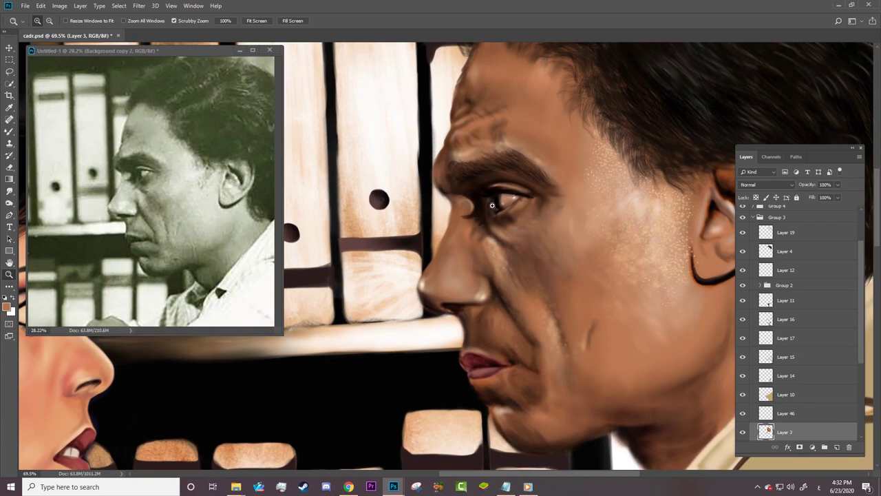
drag(493, 205, 548, 289)
drag(151, 185, 180, 186)
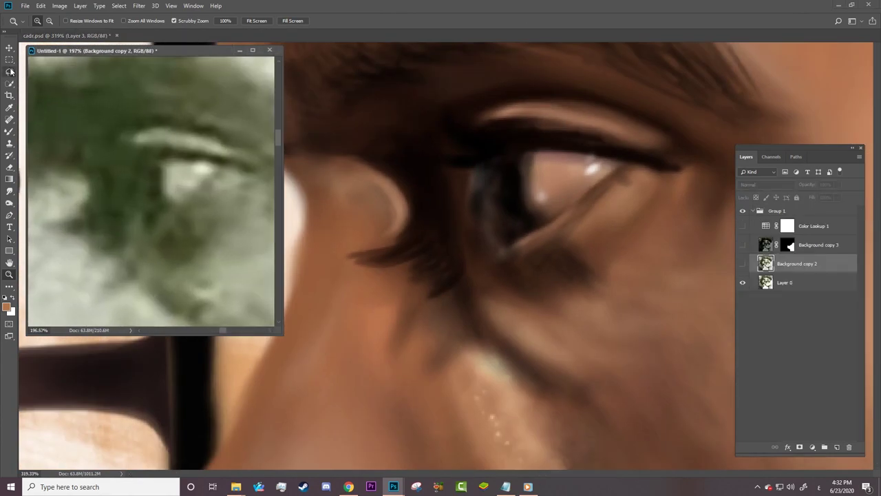
Step: Lasso the inner eye corner on Layer 9, lighten inside it, then deselect
click(10, 72)
click(508, 199)
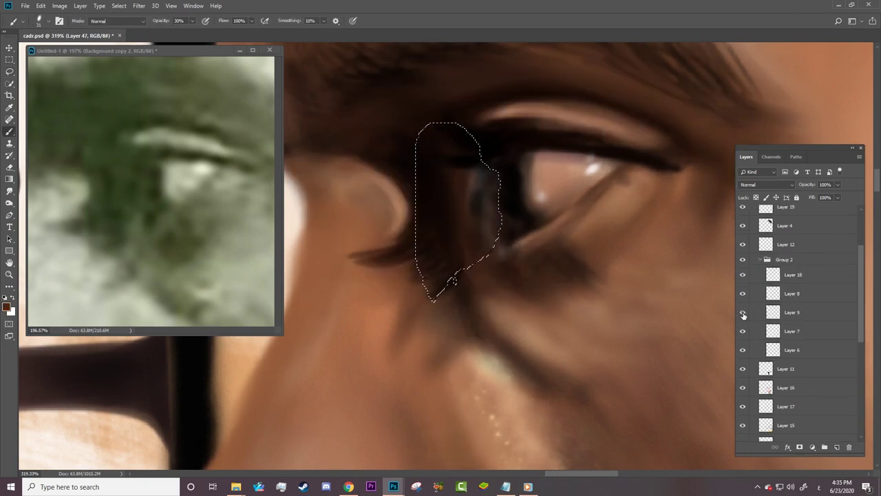
click(775, 313)
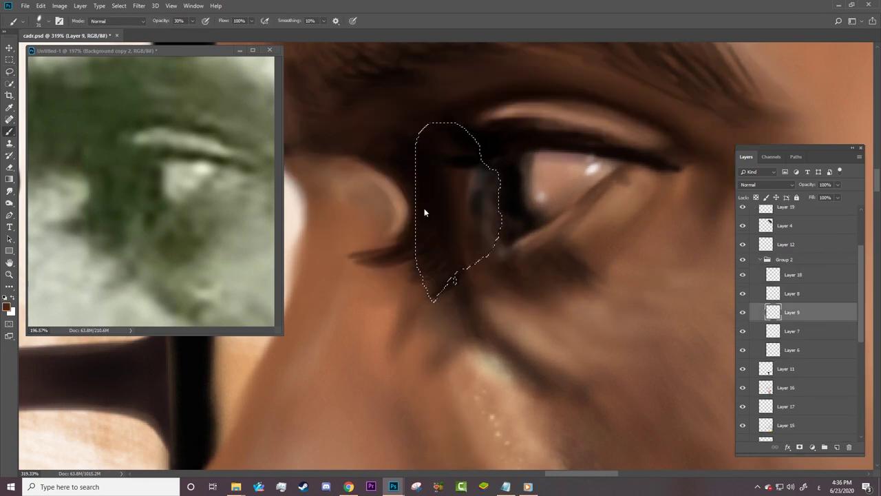
mouse_move(427, 231)
mouse_down()
mouse_move(442, 210)
mouse_move(431, 165)
mouse_move(445, 226)
mouse_move(430, 250)
mouse_move(423, 231)
mouse_move(436, 166)
mouse_move(433, 227)
mouse_up()
click(118, 5)
click(128, 24)
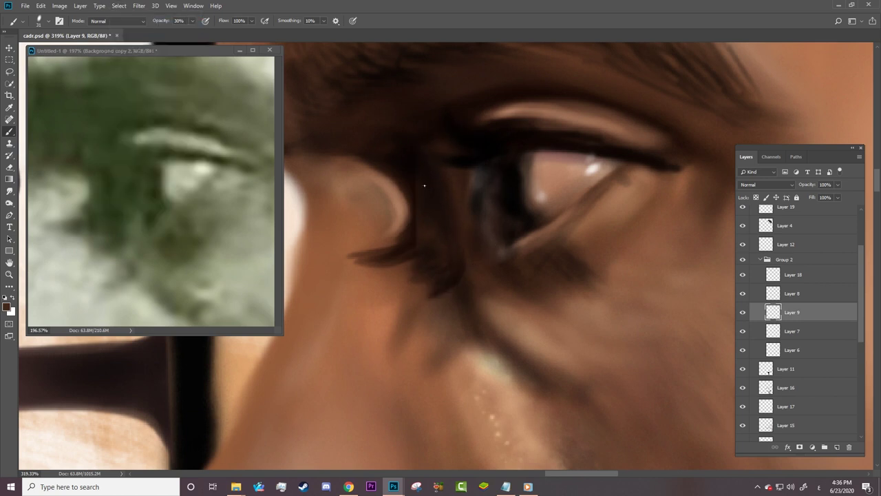
Step: Erase part of the dark strand beside the eye on Layer 8 and collapse Group 2
right_click(438, 122)
click(468, 434)
key(Return)
click(743, 294)
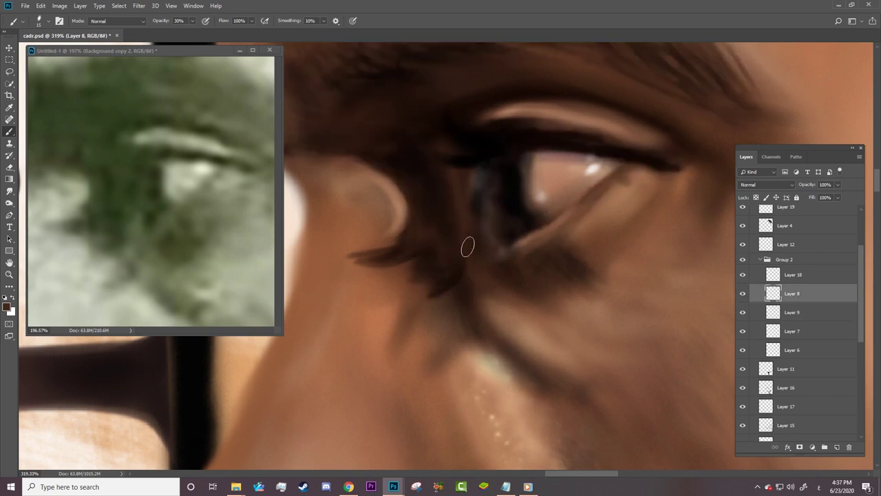
key(e)
right_click(466, 241)
double_click(406, 152)
drag(455, 296, 413, 252)
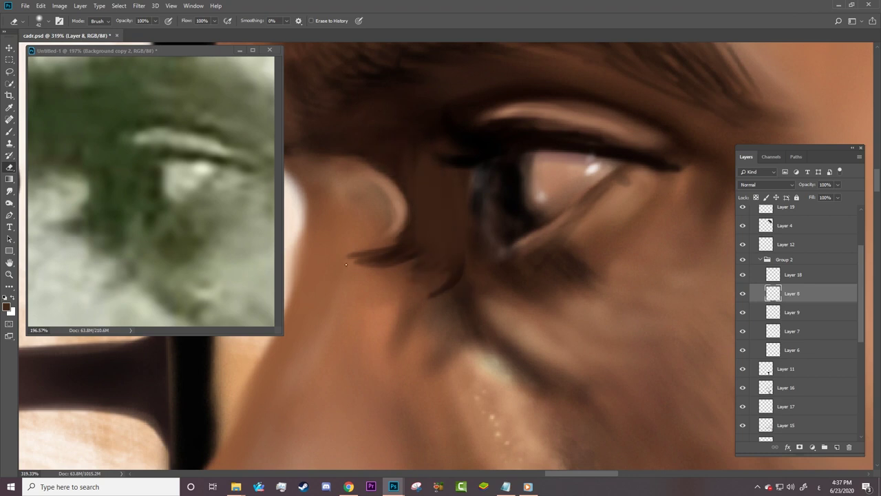
click(744, 297)
click(785, 259)
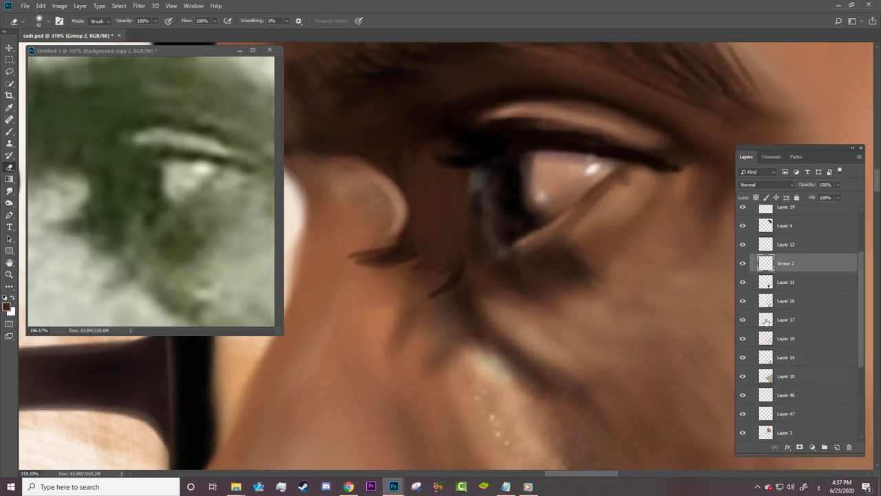
Step: Return to the Brush, zoom out to the whole face, and make the brush smaller
right_click(420, 168)
click(9, 130)
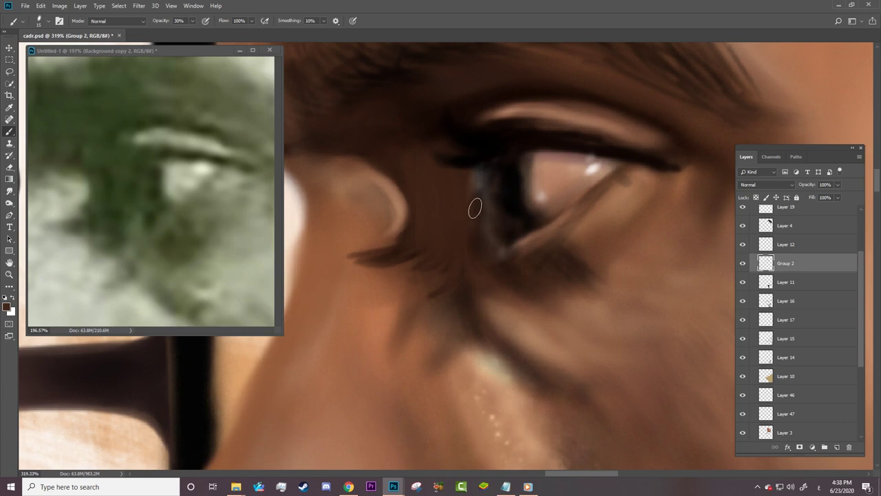
key(z)
mouse_move(448, 245)
mouse_down()
mouse_move(428, 284)
mouse_move(448, 256)
mouse_up()
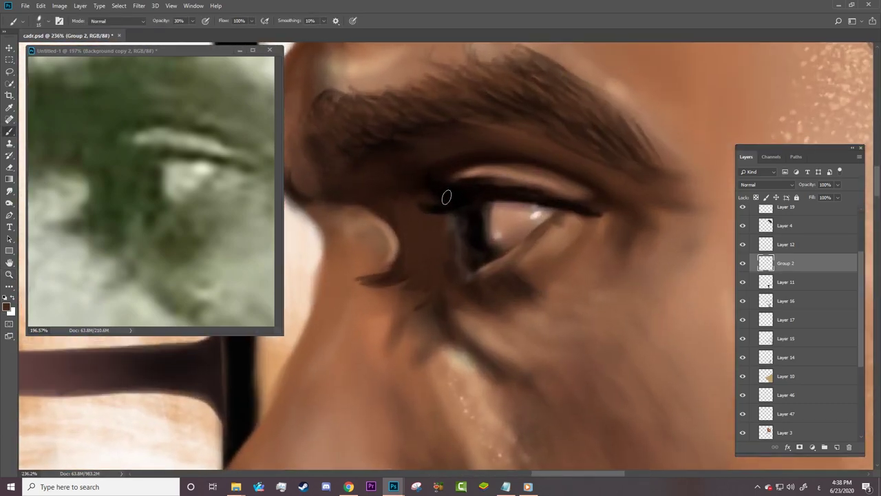
right_click(451, 207)
key(Return)
Step: Toggle the reference photo overlays to compare, then hide them and zoom out
scroll(791, 310, up, 3)
click(742, 233)
click(741, 214)
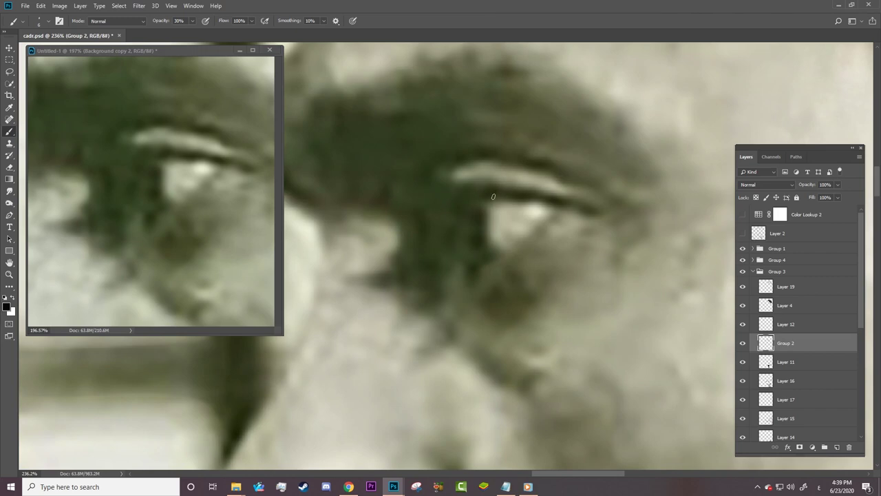
click(742, 248)
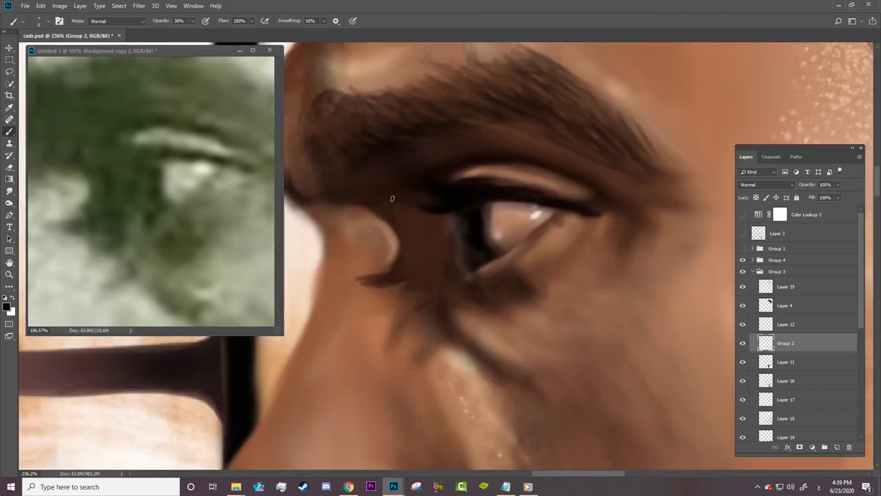
key(z)
mouse_move(441, 234)
mouse_down()
mouse_move(415, 292)
mouse_move(435, 283)
mouse_up()
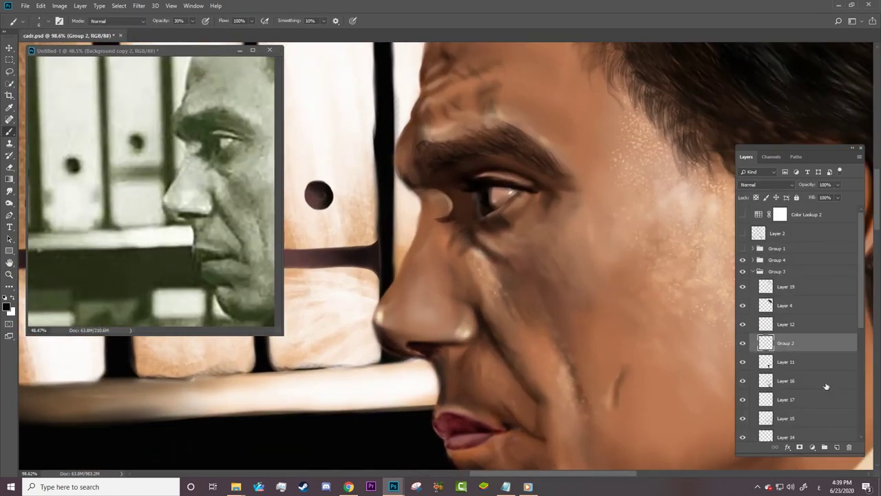
Step: Select Layer 3 and set up a smaller Dodge tool brush
scroll(798, 324, down, 5)
click(766, 297)
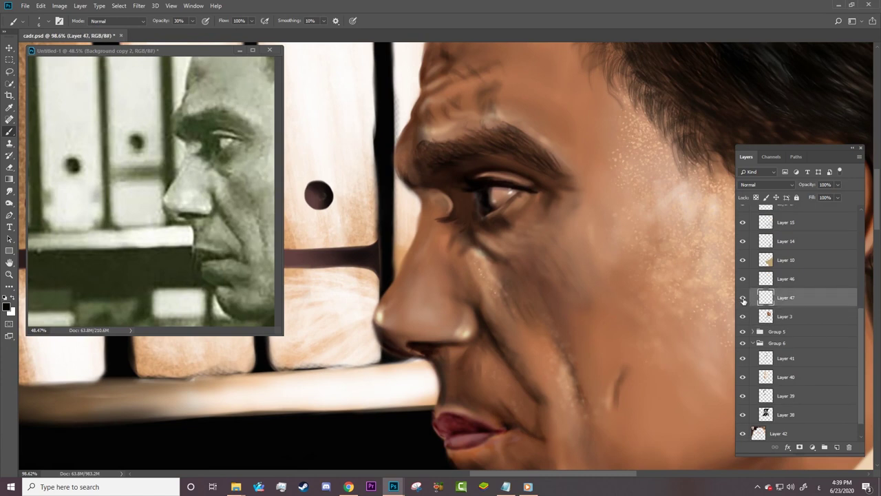
click(767, 280)
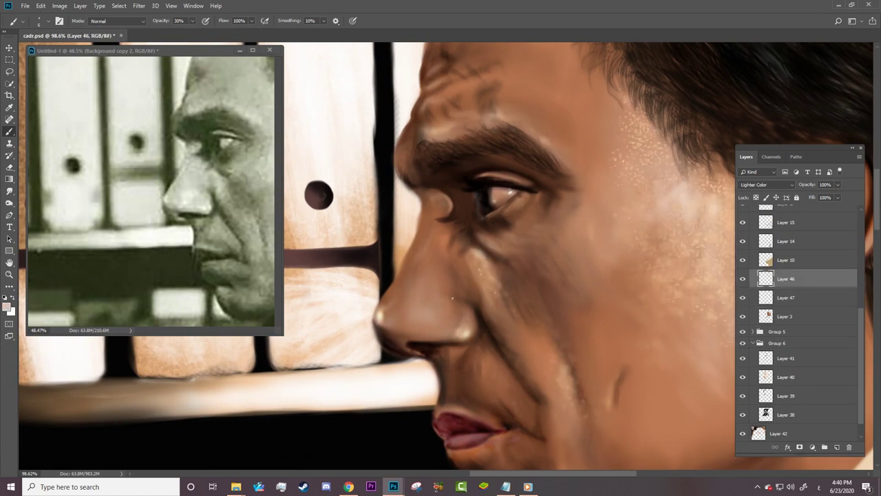
right_click(452, 298)
key(Escape)
key(o)
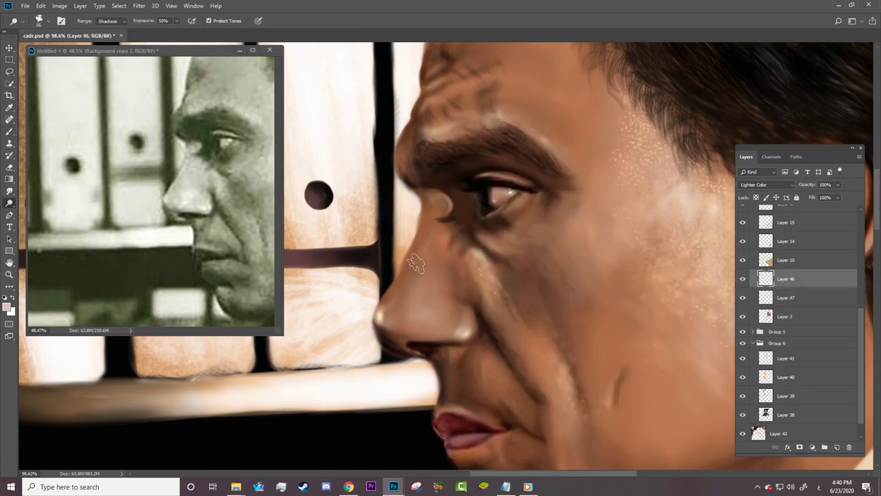
right_click(421, 222)
key(Escape)
key(alt+bracketleft)
key(alt+bracketleft)
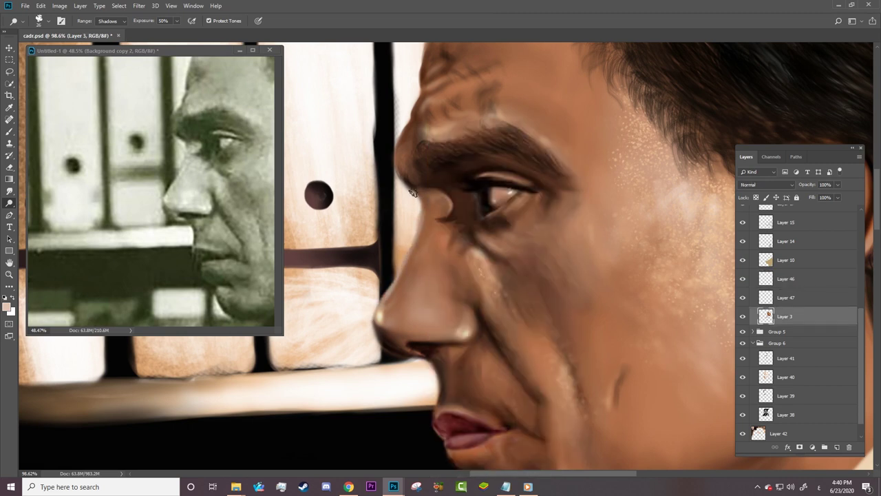
Step: Set the dodge Range to Highlights and brighten under the nostril
click(108, 21)
click(109, 43)
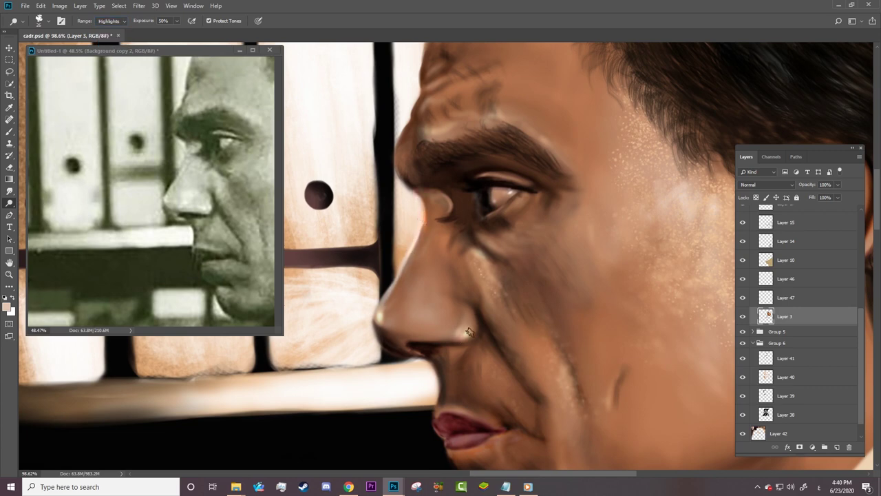
right_click(380, 325)
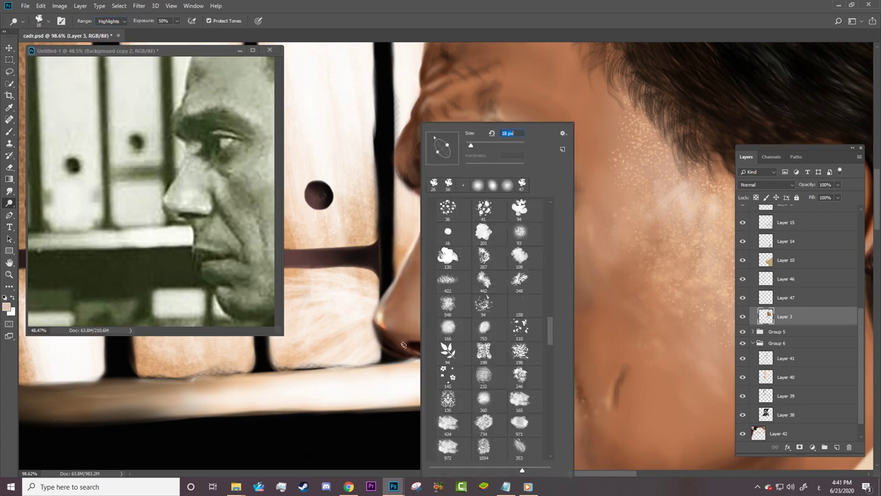
key(Escape)
scroll(404, 344, up, 2)
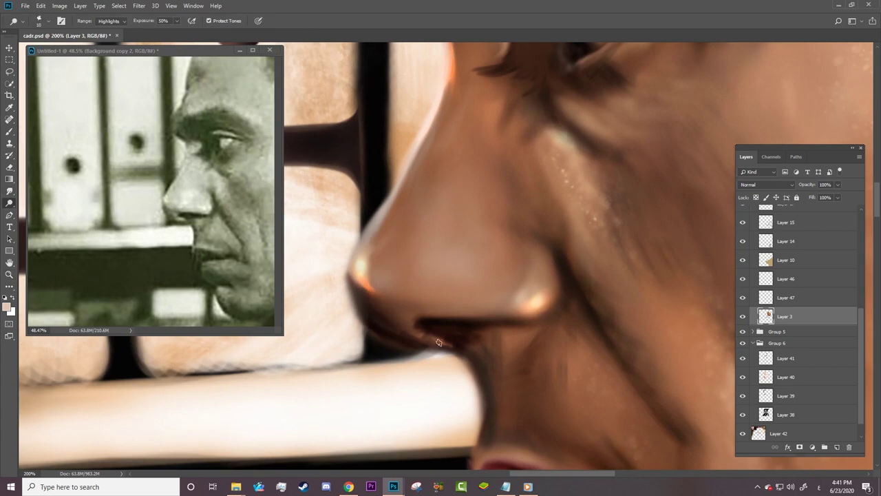
drag(439, 342, 416, 321)
Step: Dodge-lighten the shadow under the man's chin
key(z)
scroll(600, 133, down, 5)
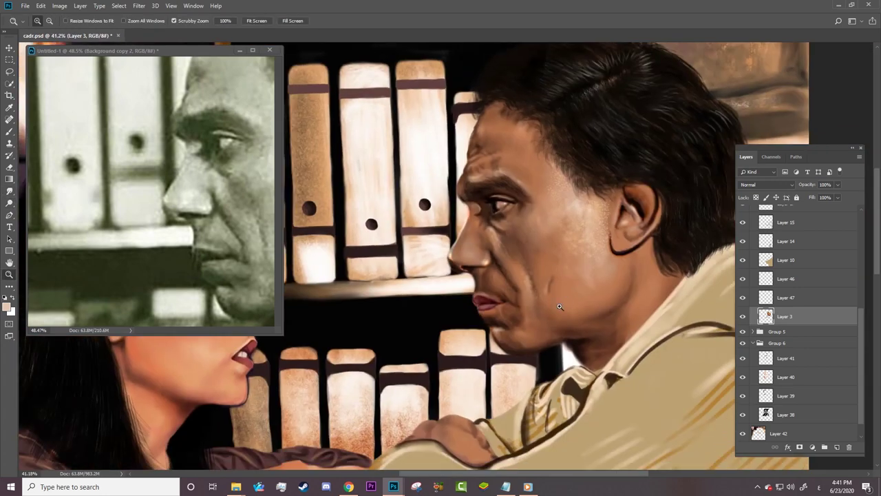
scroll(581, 342, up, 5)
key(o)
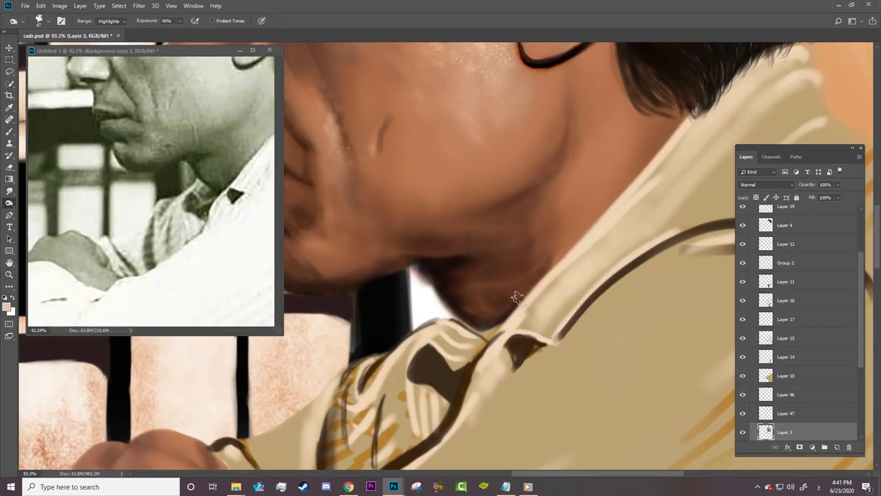
mouse_move(450, 283)
mouse_down()
mouse_move(546, 279)
mouse_move(492, 318)
mouse_move(493, 301)
mouse_up()
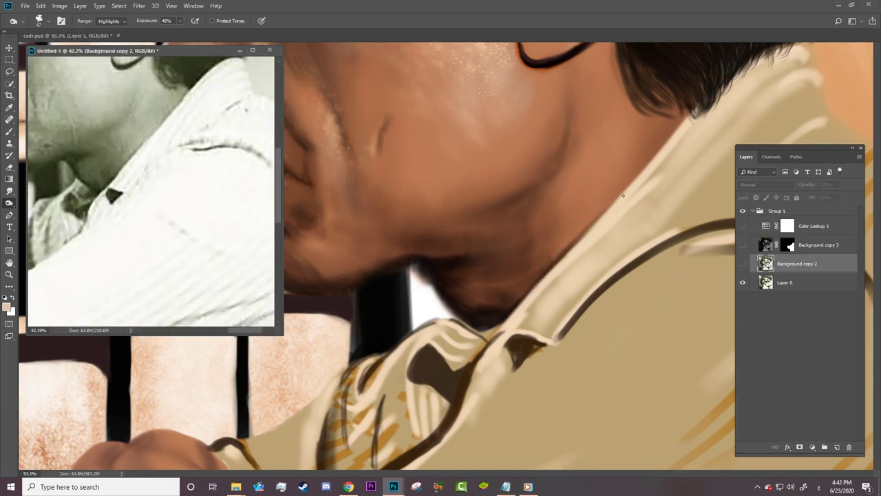
Step: Paint dark brown collar-fold strokes on Layer 16, then hide Layer 16
key(v)
click(549, 365)
key(b)
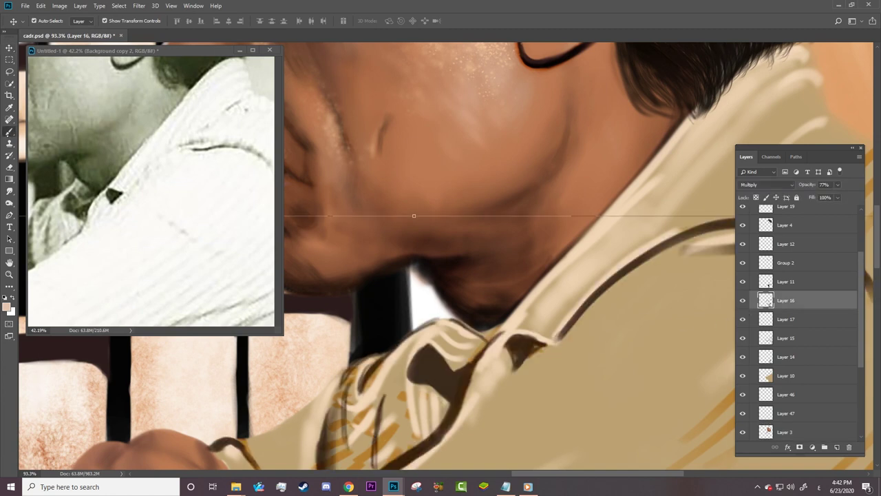
alt+click(520, 349)
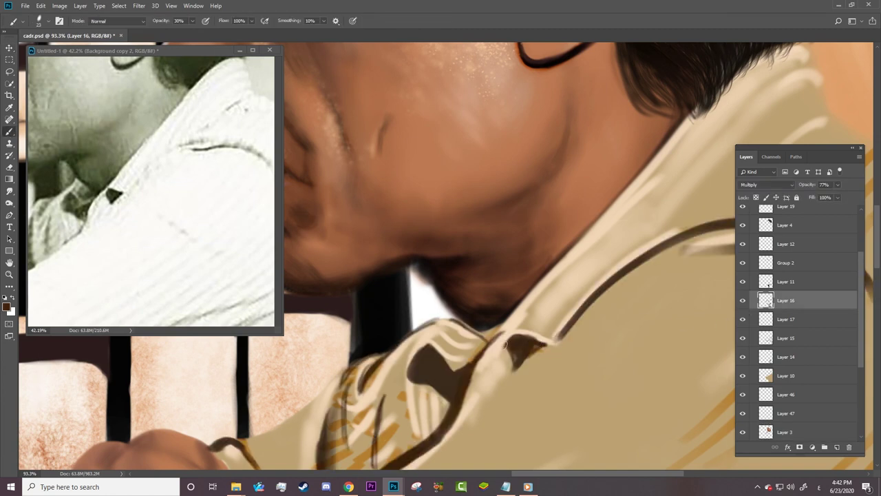
drag(435, 337, 448, 353)
click(7, 307)
click(431, 290)
drag(476, 334, 452, 348)
click(742, 301)
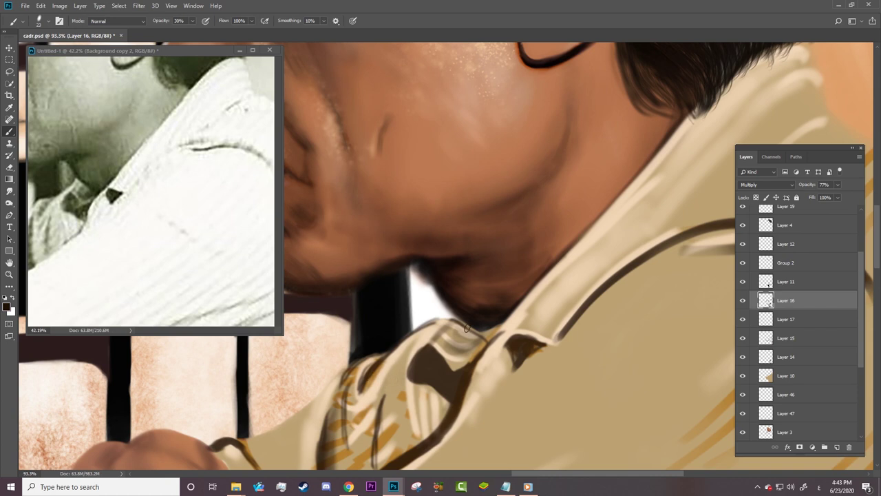
Step: Save cadr.psd and erase part of the chin shadow on Layer 3
key(z)
scroll(798, 310, down, 3)
click(784, 296)
key(e)
right_click(423, 287)
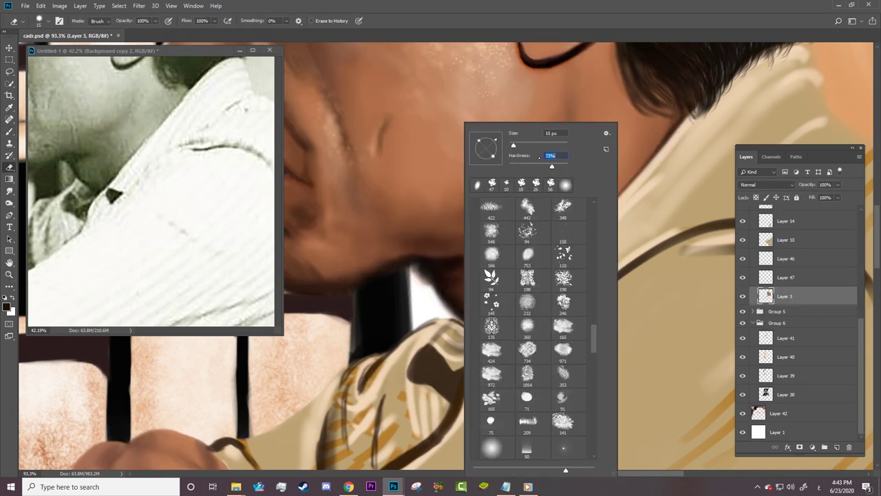
key(Escape)
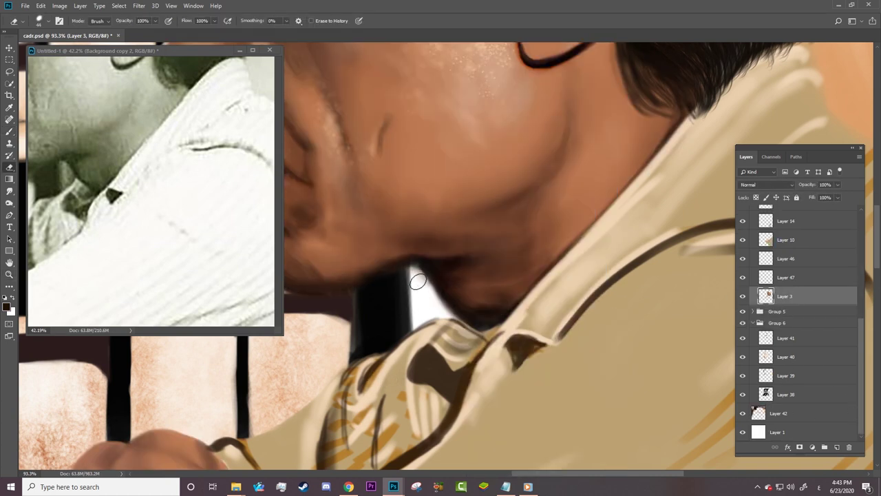
key(ctrl+s)
drag(412, 282, 413, 269)
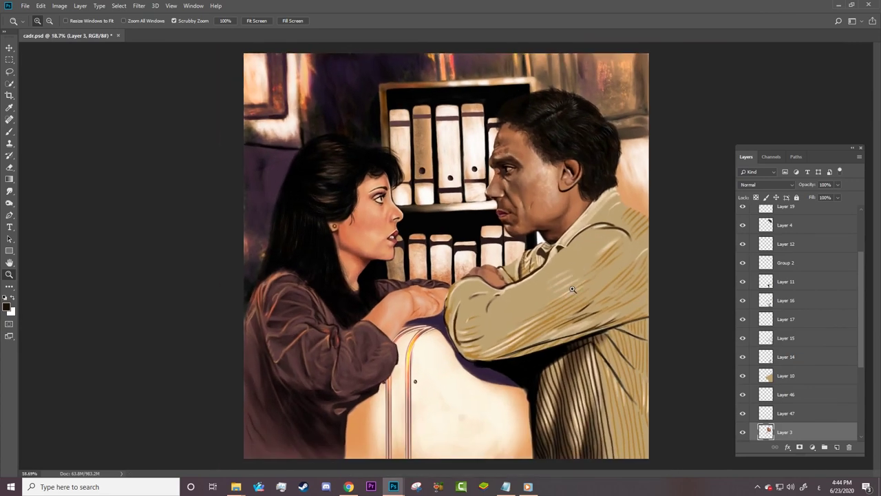
click(745, 215)
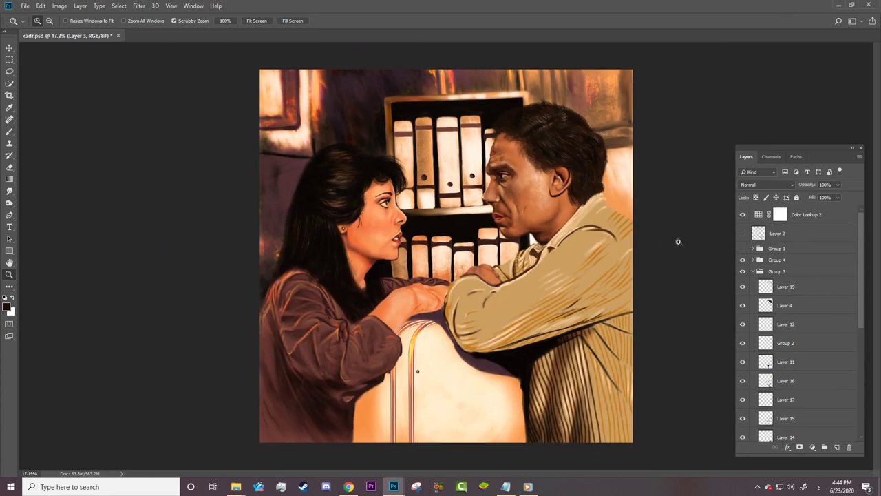
click(523, 227)
click(523, 227)
click(780, 214)
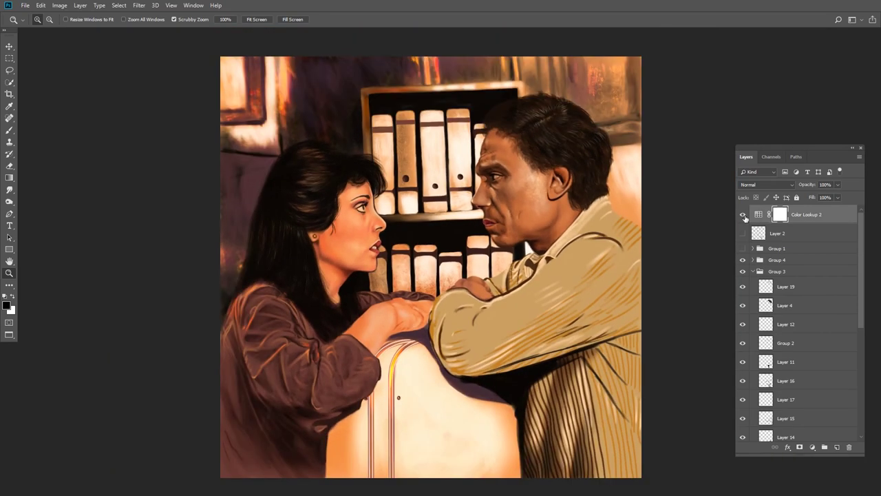
click(742, 215)
click(741, 216)
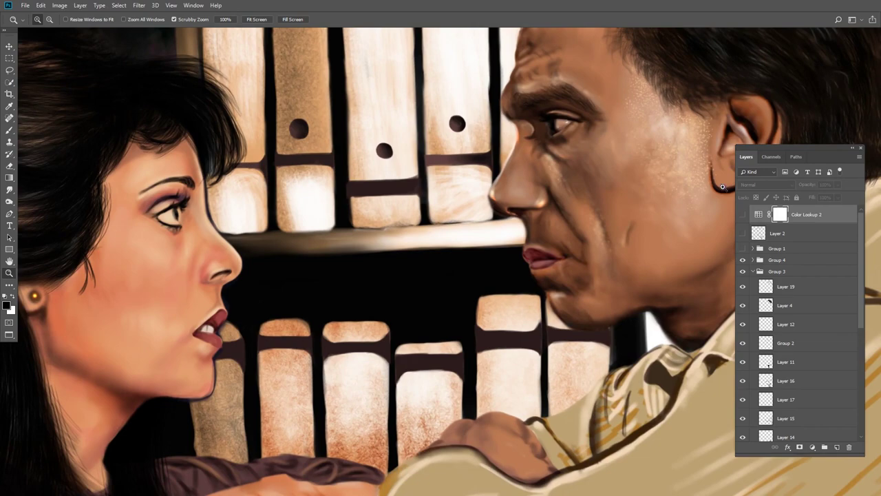
click(722, 187)
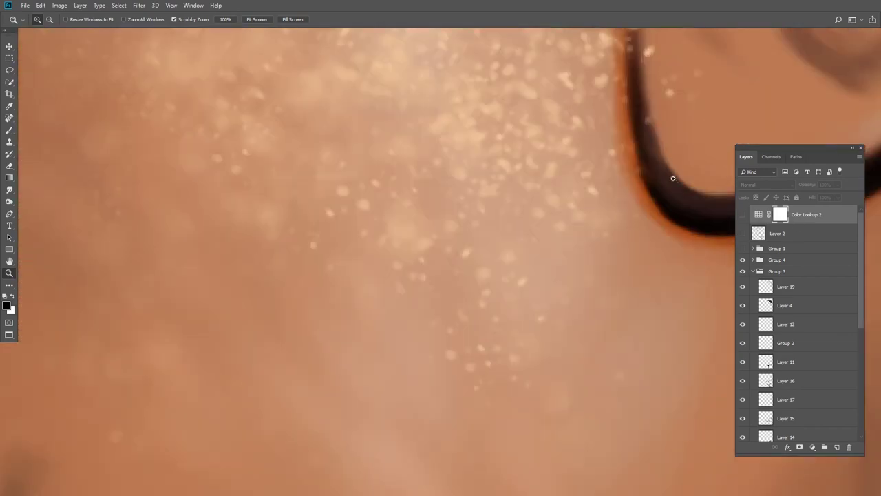
drag(683, 221, 578, 214)
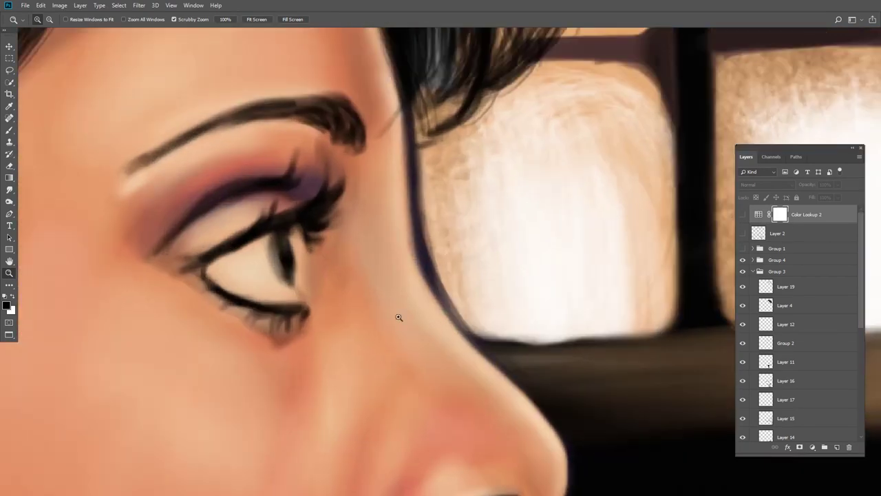
Step: On Layer 2, paint a thin dark line along the right edge of the woman's eye
click(755, 240)
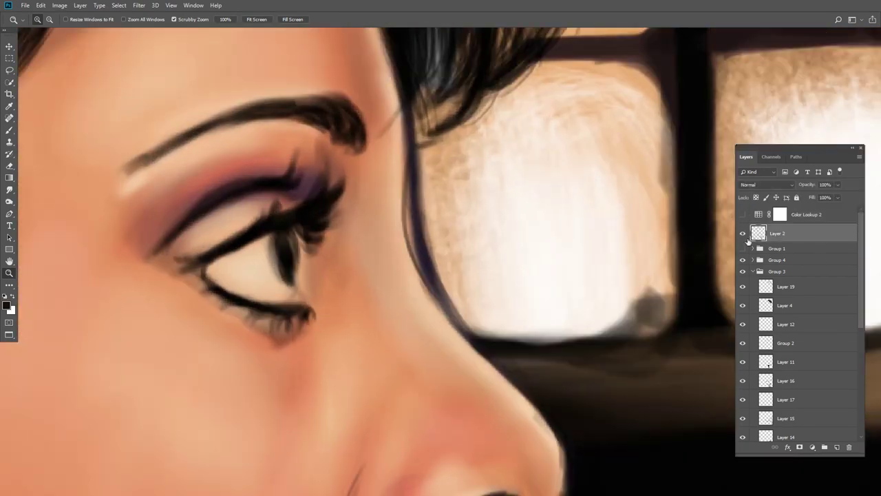
key(b)
right_click(295, 259)
key(Return)
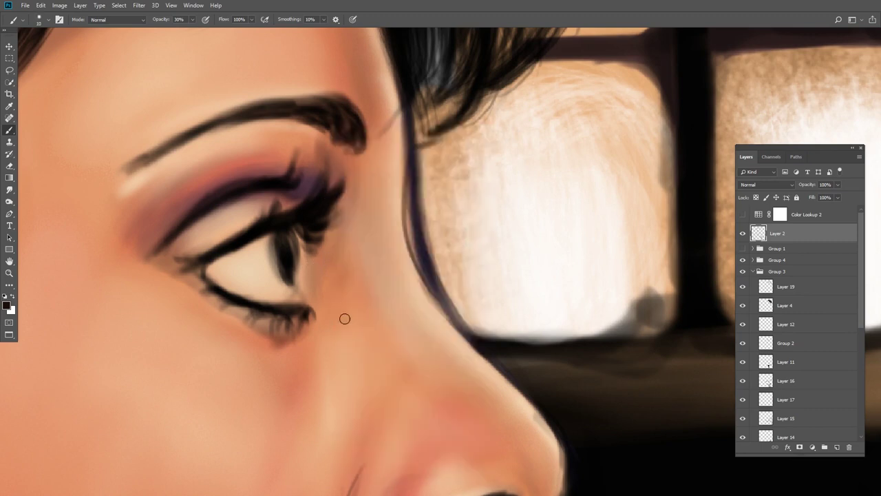
drag(303, 241, 309, 307)
key(ctrl+z)
key(alt+z)
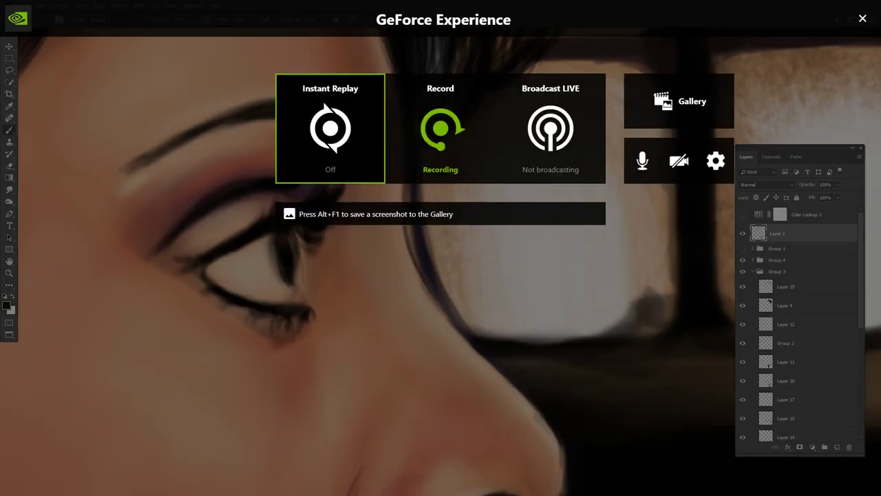
key(alt+z)
right_click(298, 236)
key(Escape)
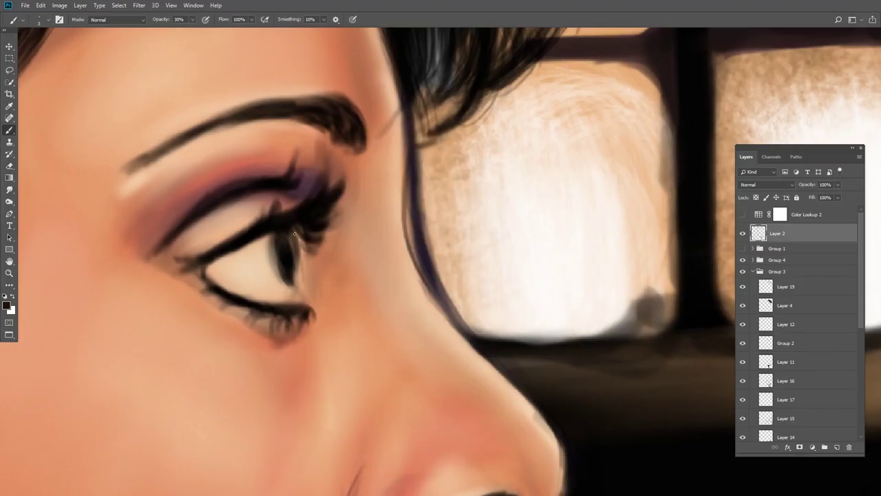
mouse_move(307, 300)
mouse_down()
mouse_move(297, 250)
mouse_move(308, 305)
mouse_up()
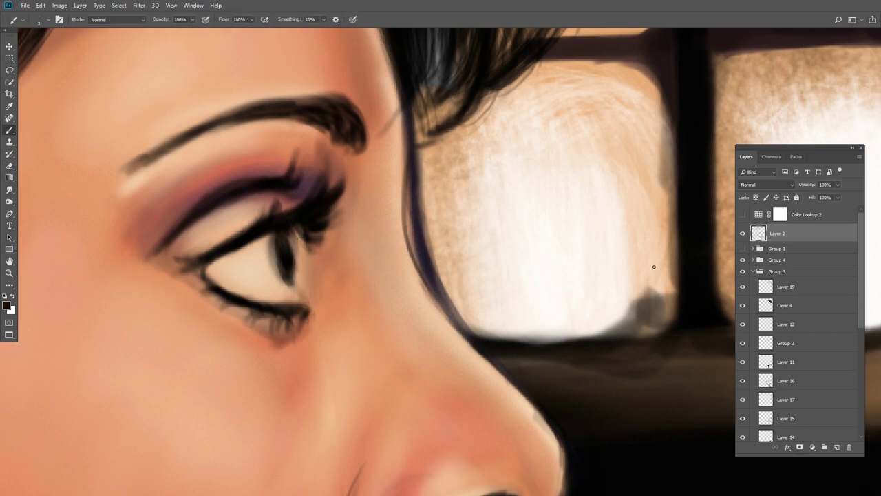
Step: Compare the painting against the sepia reference in Group 1, then zoom in on the woman's eye
click(742, 249)
click(753, 249)
click(742, 292)
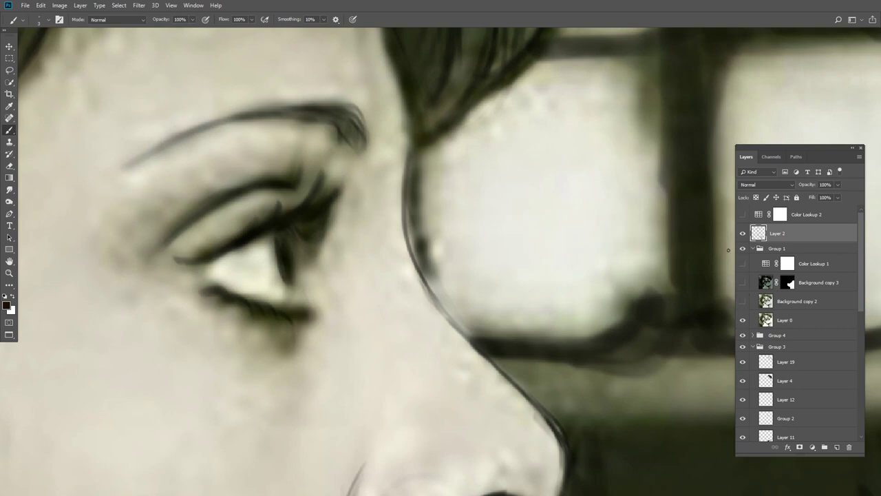
click(753, 248)
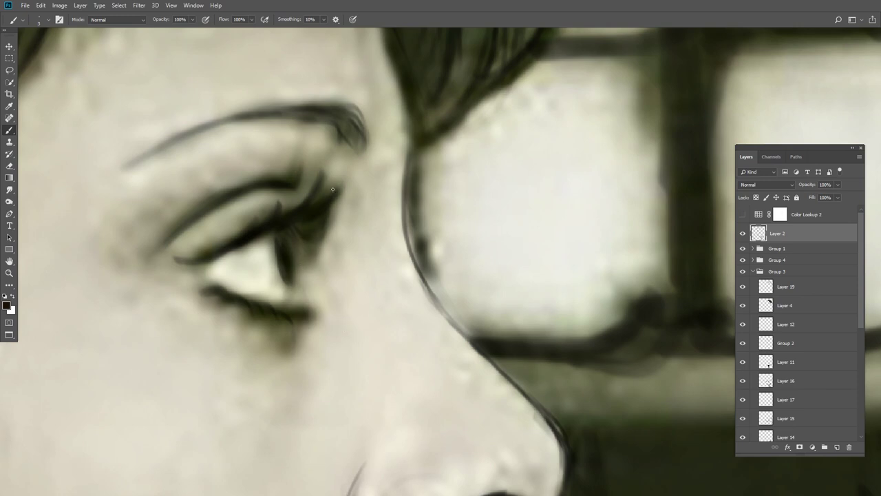
key(z)
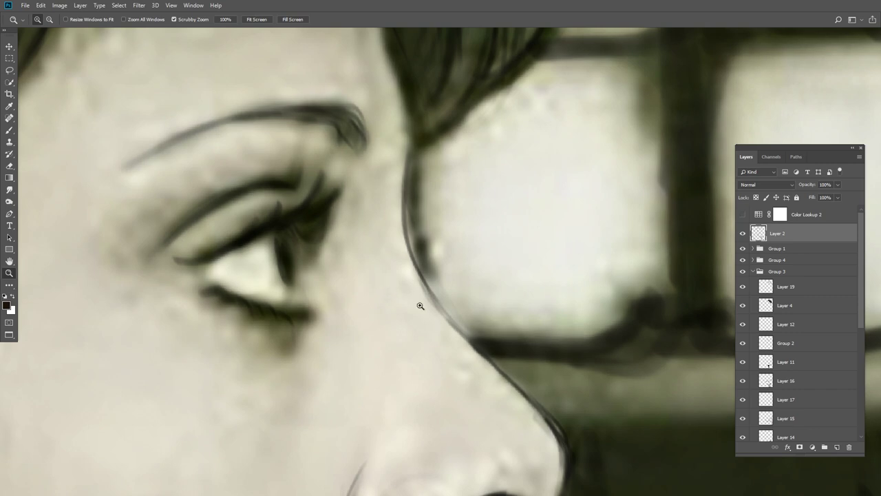
click(742, 248)
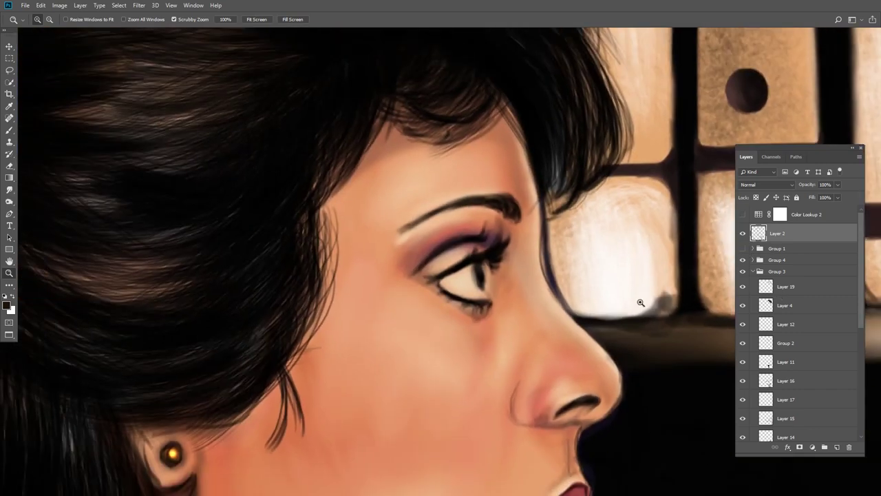
click(743, 249)
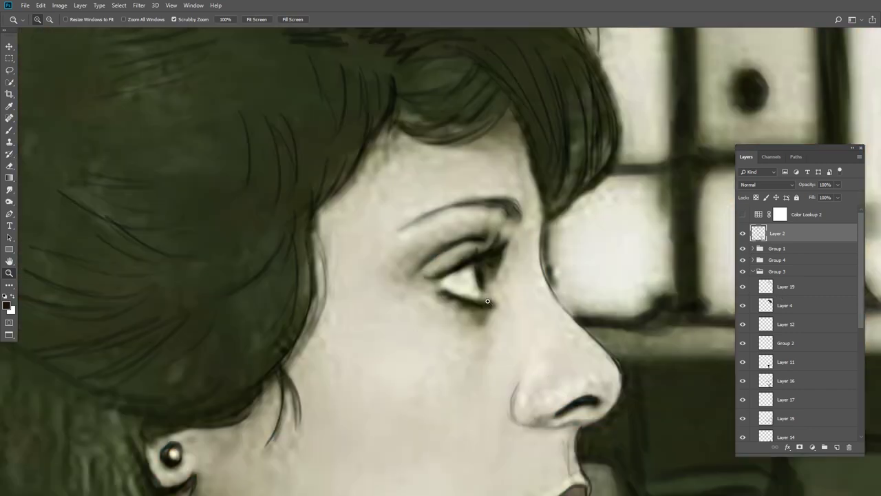
click(523, 290)
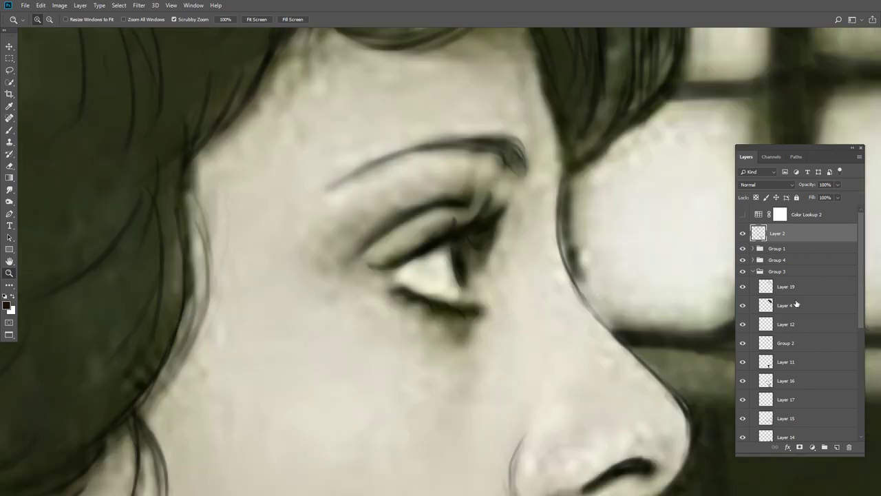
Step: Sketch a lash stroke near the eye, hide Layer 2's sketch and add a new empty layer
key(b)
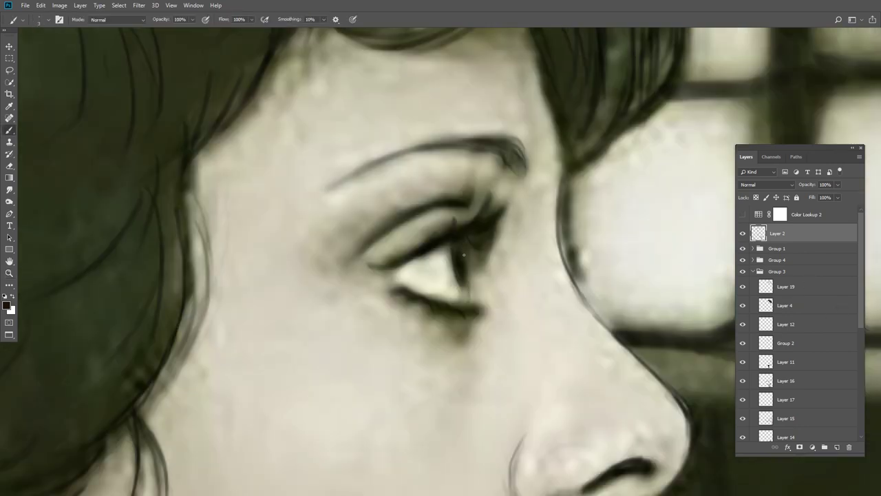
right_click(464, 306)
key(Escape)
drag(468, 287, 472, 303)
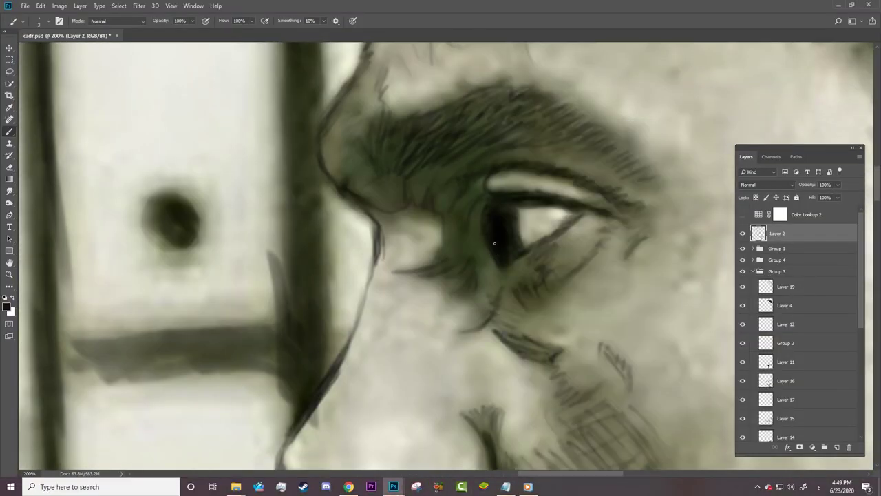
click(742, 234)
key(ctrl+shift+alt+n)
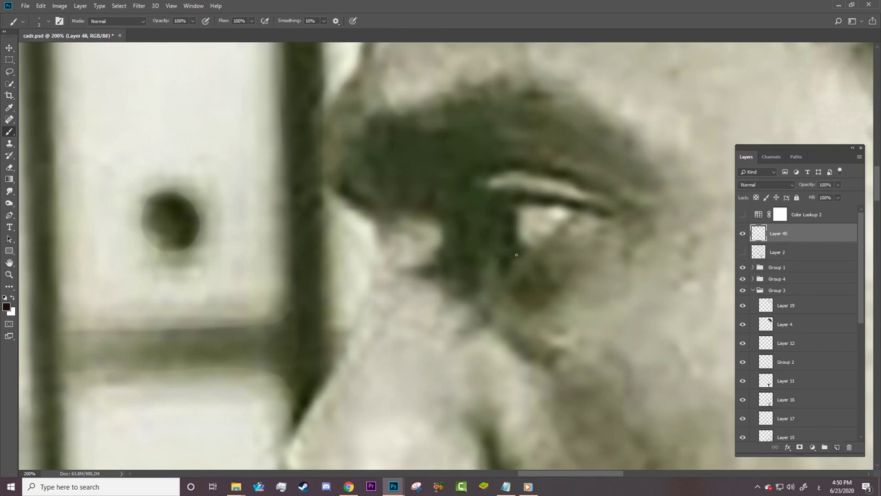
drag(585, 475, 454, 475)
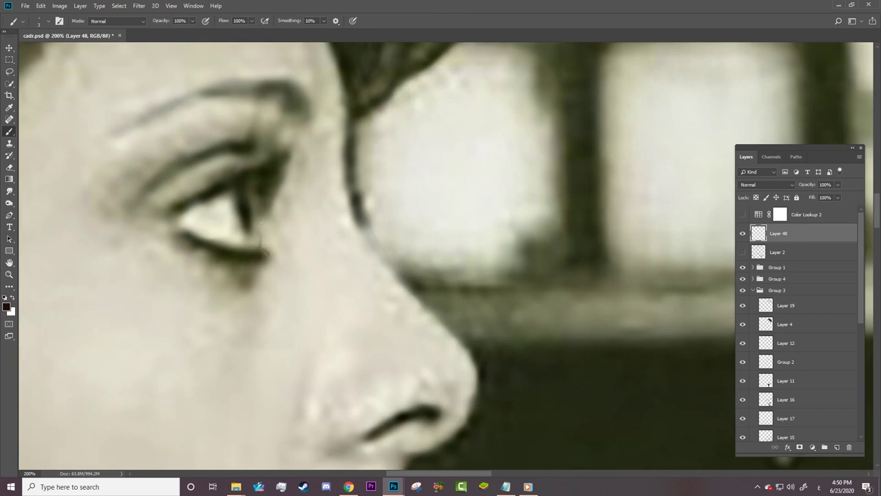
Step: Hide the sepia reference, sample the skin tone on Layer 24, then reset colours on Layer 23
click(742, 267)
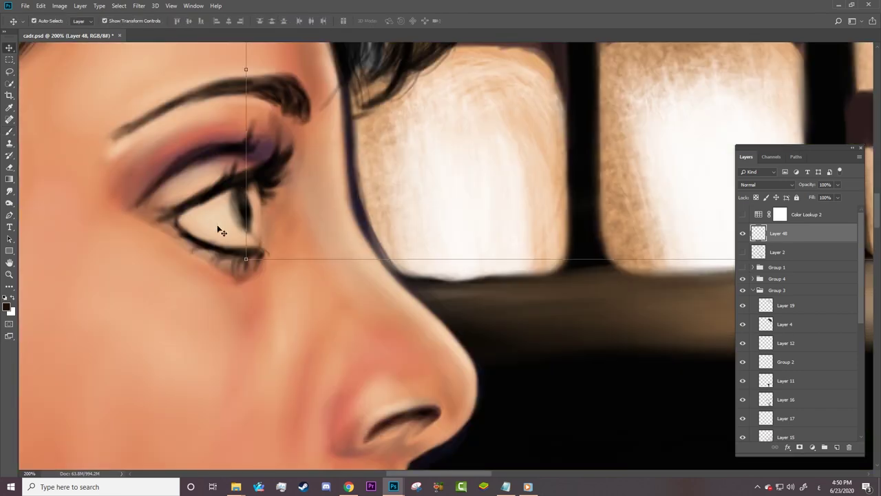
ctrl+click(219, 230)
alt+click(221, 222)
right_click(220, 221)
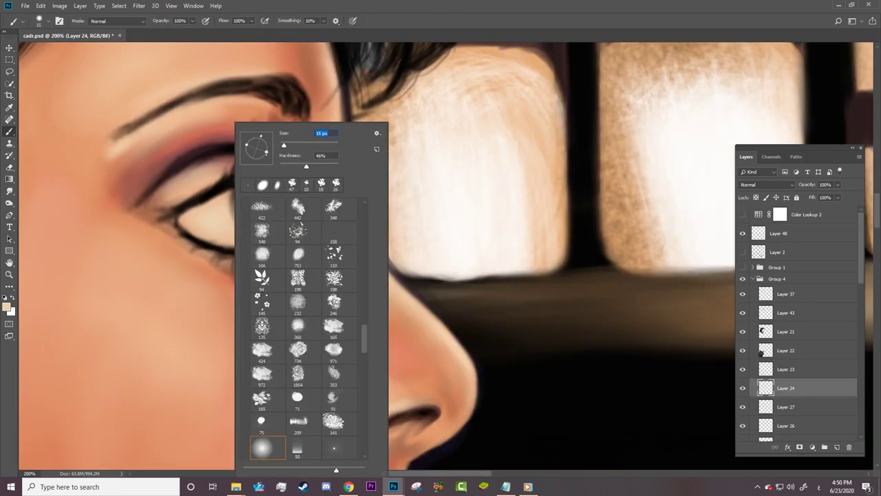
key(Escape)
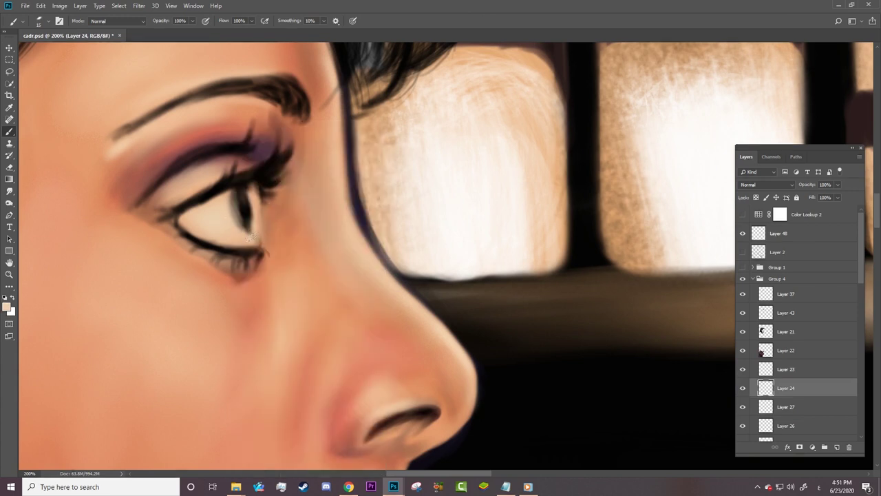
key(e)
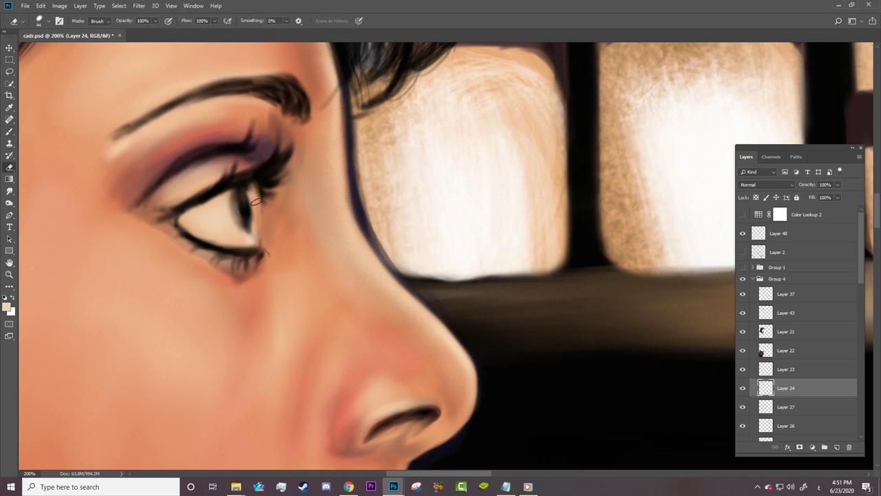
key(b)
key(d)
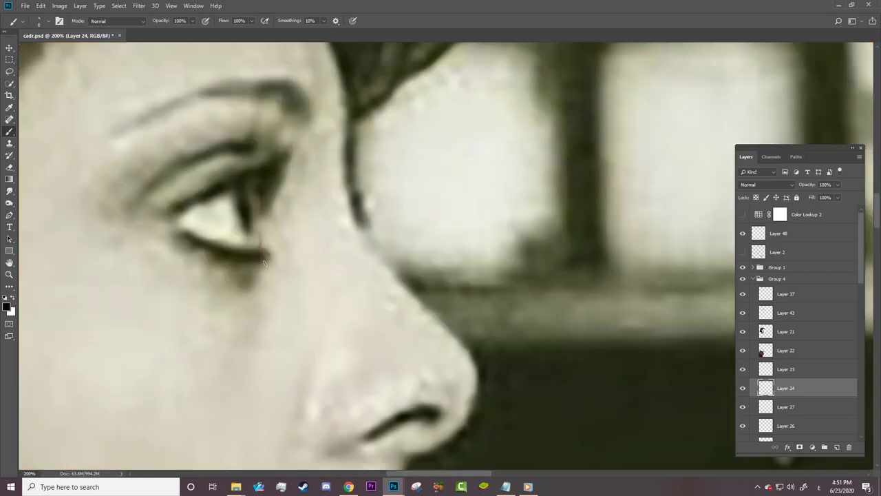
click(758, 370)
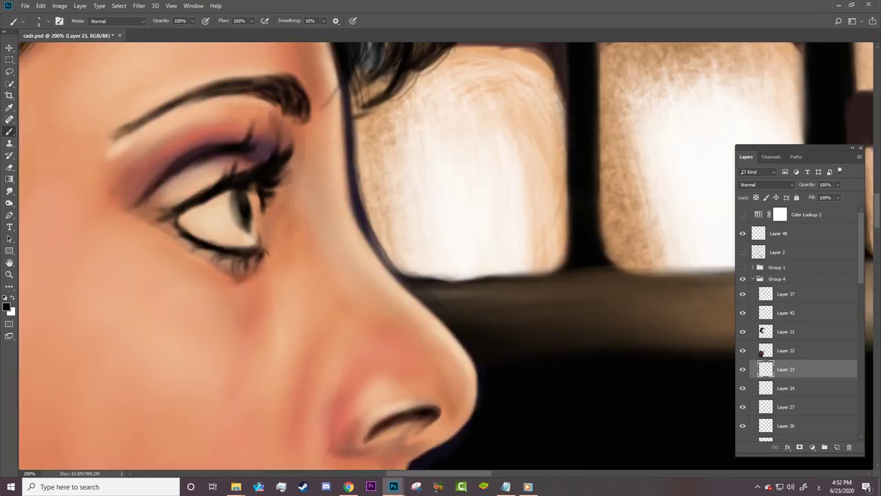
key(z)
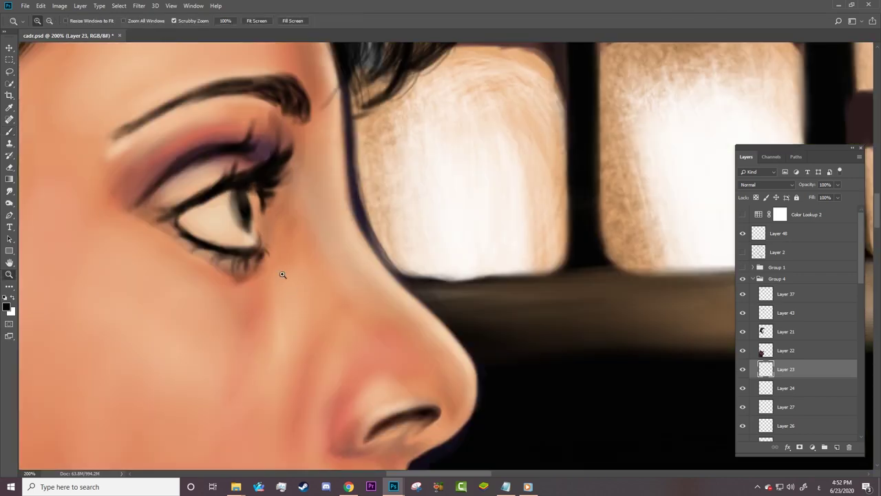
drag(228, 299, 138, 342)
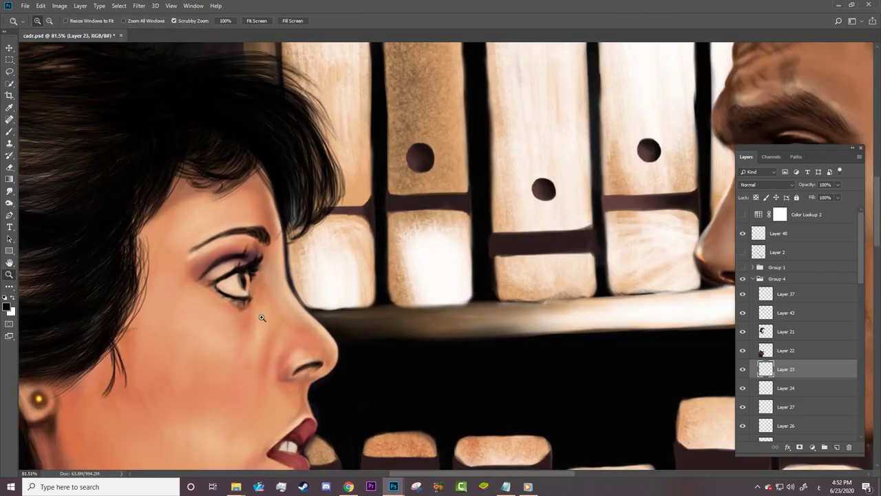
Step: Zoom in on the man's eye, make Group 2 the active layer and choose an eraser tip
drag(262, 317, 206, 317)
drag(516, 213, 539, 271)
key(v)
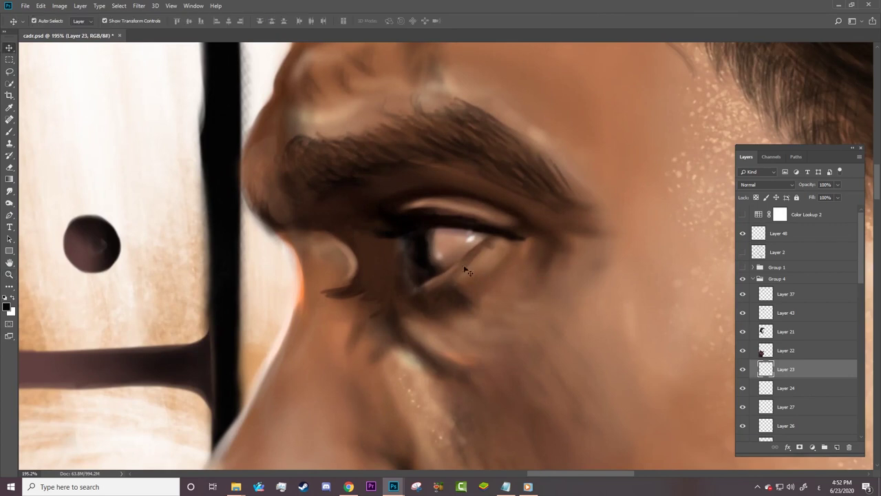
right_click(466, 271)
click(451, 260)
key(e)
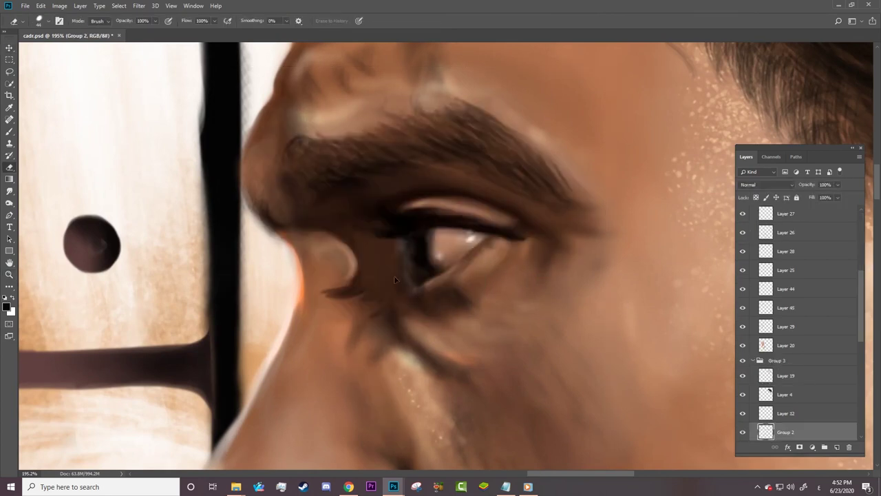
right_click(395, 279)
scroll(791, 310, up, 5)
click(742, 252)
right_click(404, 271)
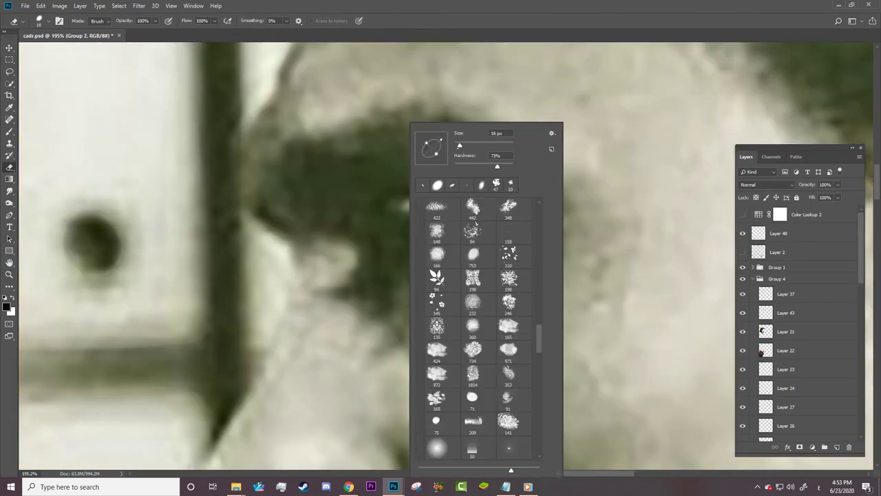
click(401, 276)
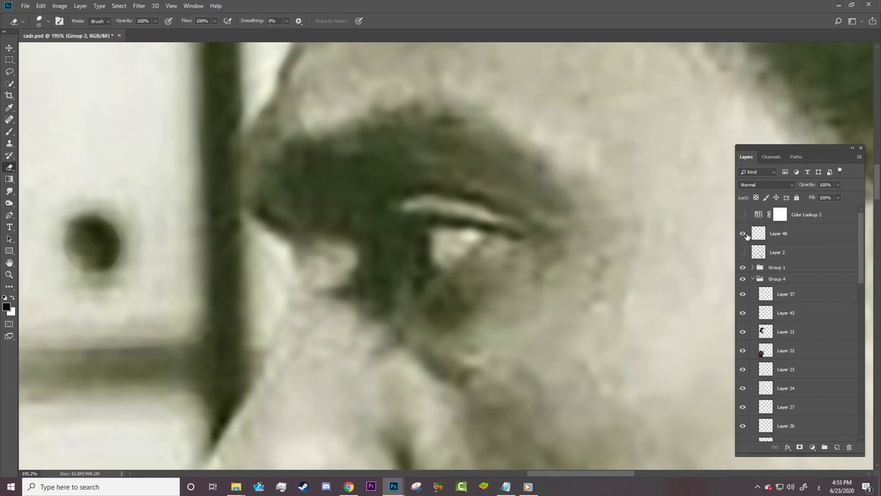
Step: Repaint and smooth the shading at the man's inner eye corner, checking against the Group 1 reference
click(743, 234)
key(b)
click(742, 233)
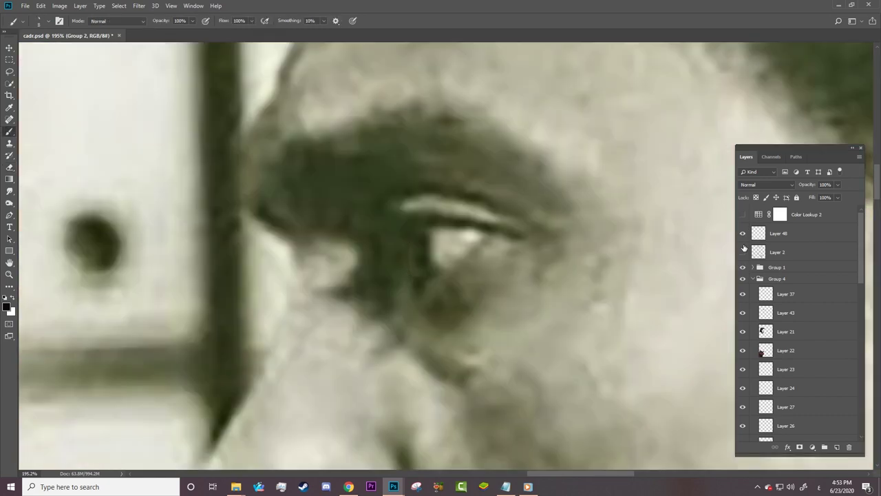
drag(743, 251, 742, 267)
right_click(398, 239)
click(394, 234)
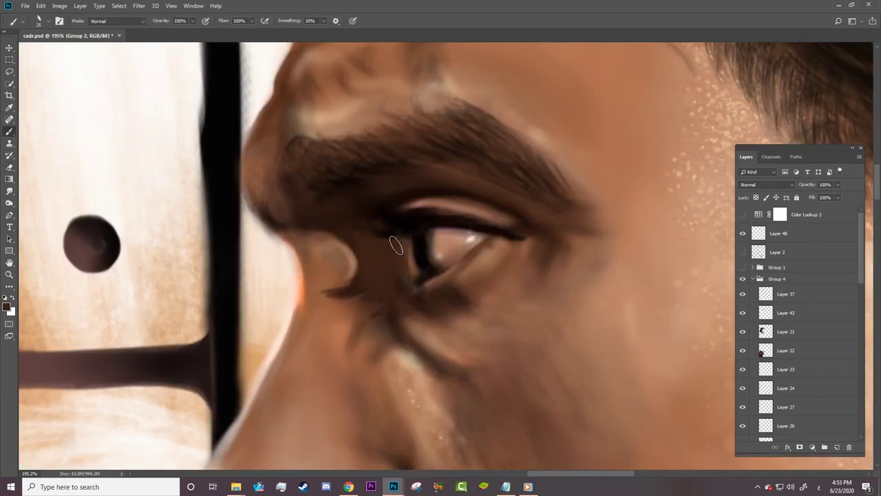
drag(403, 266, 402, 272)
drag(407, 234, 383, 263)
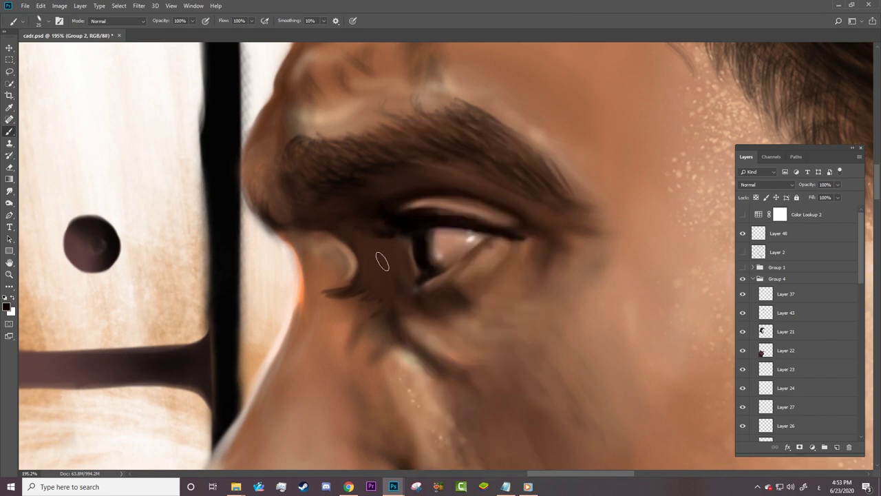
click(742, 267)
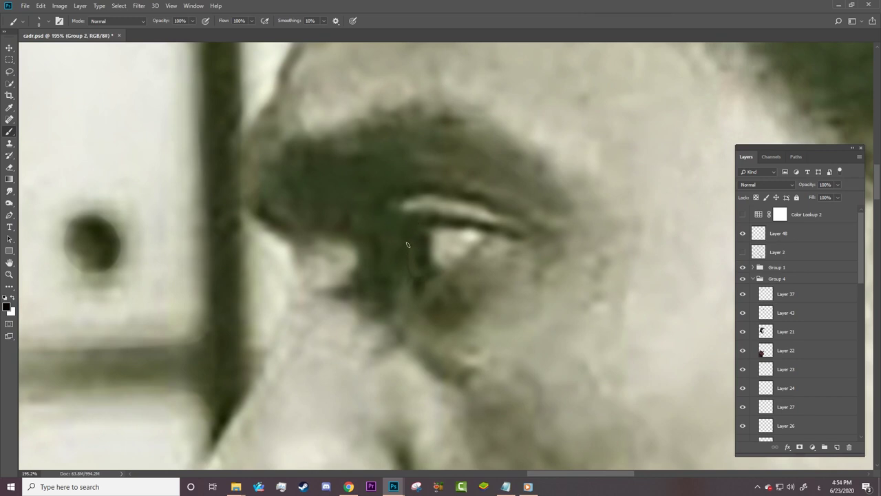
click(742, 267)
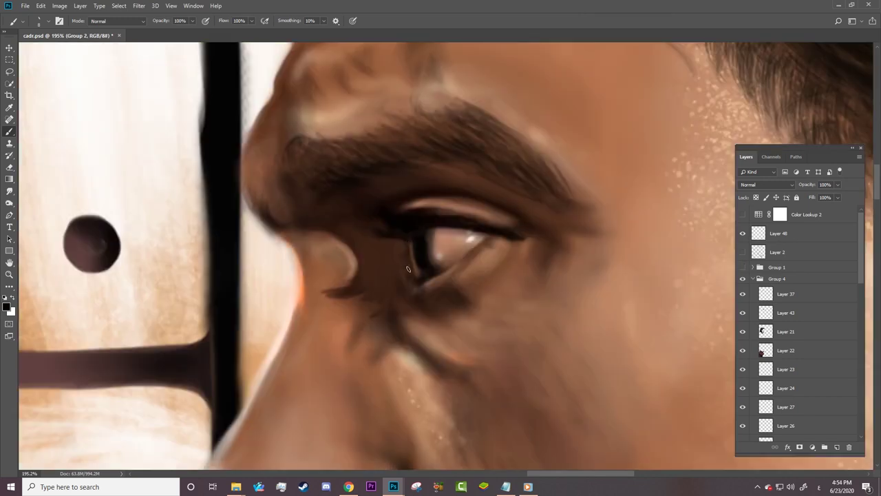
Step: Zoom out to the whole painting and bring the woman's reference photo Untitled-1 forward
key(z)
mouse_move(420, 291)
mouse_down()
mouse_move(337, 301)
mouse_move(362, 409)
mouse_up()
key(ctrl+Tab)
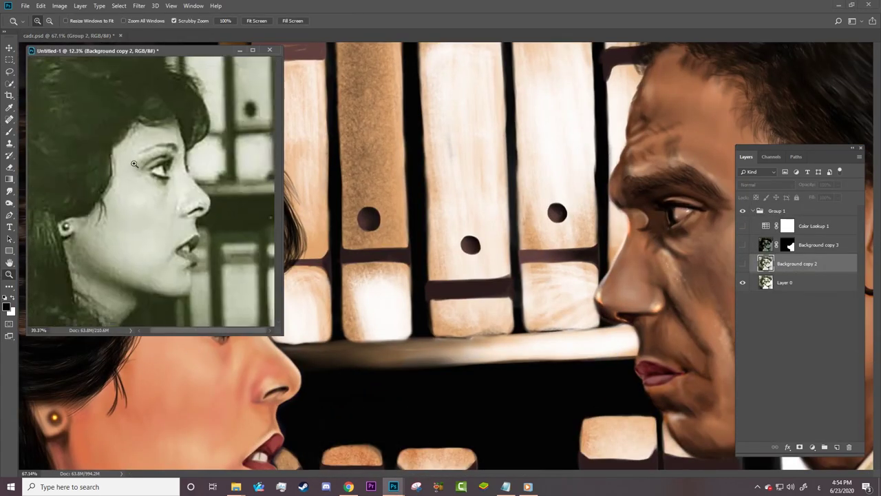
Step: Zoom the reference and painting onto the woman's eye and make Layer 23 active for painting
drag(206, 276, 227, 279)
drag(453, 326, 411, 317)
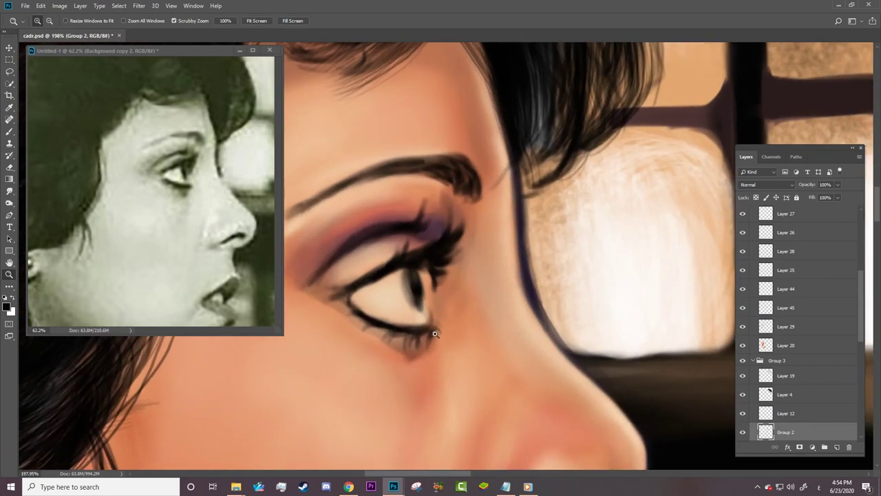
key(v)
right_click(411, 317)
click(435, 328)
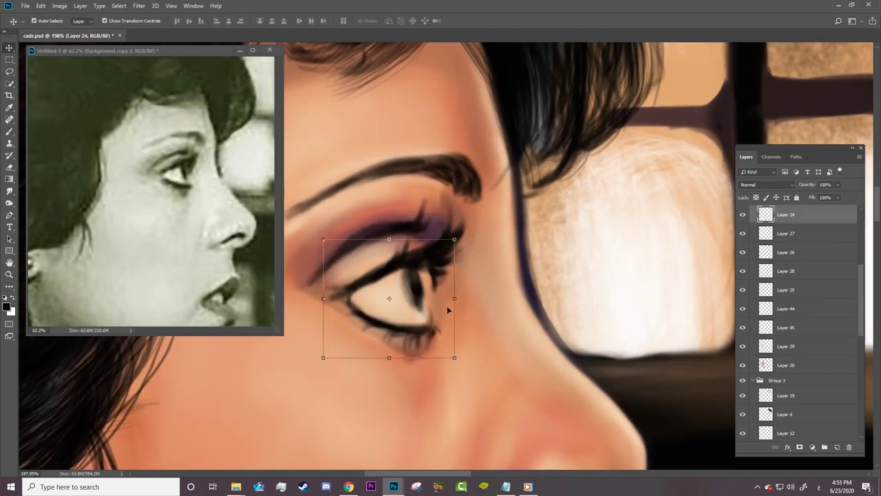
key(b)
scroll(791, 296, up, 3)
click(751, 298)
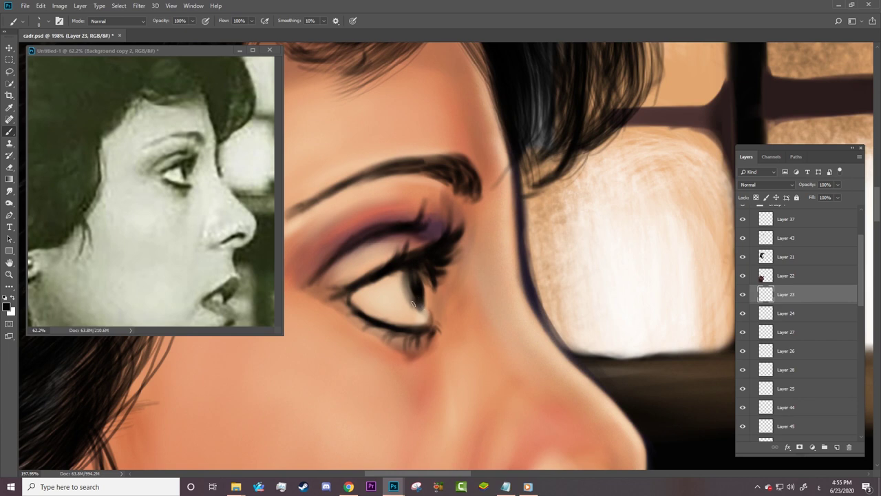
Step: Darken the woman's upper iris and add a bright catchlight, then zoom out to the whole painting
mouse_move(425, 285)
mouse_down()
mouse_move(423, 265)
mouse_move(409, 292)
mouse_move(373, 258)
mouse_move(413, 275)
mouse_up()
key(z)
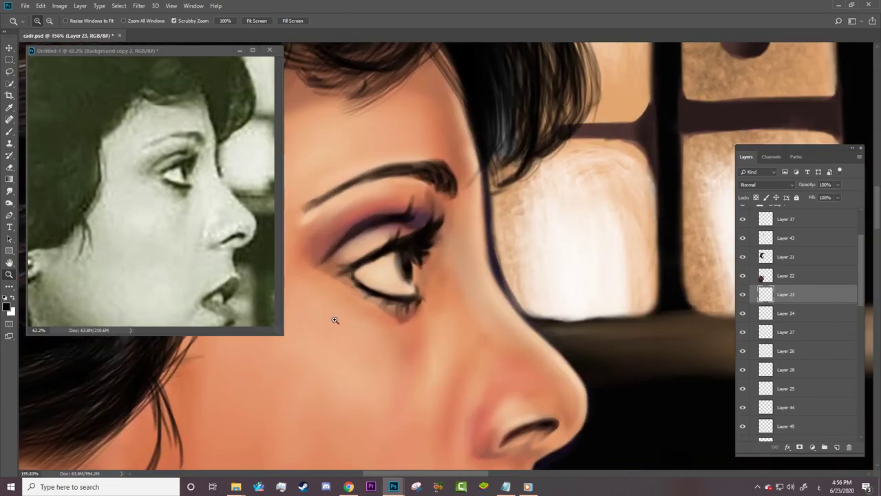
key(b)
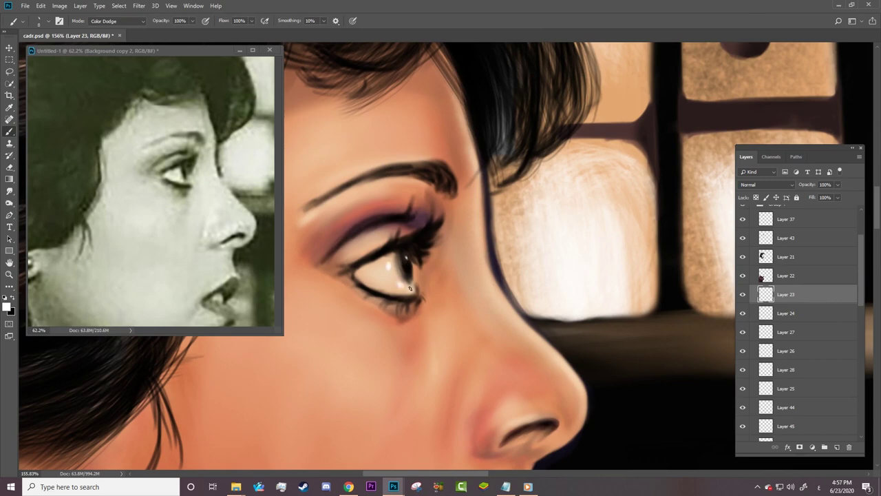
key(z)
drag(410, 287, 574, 166)
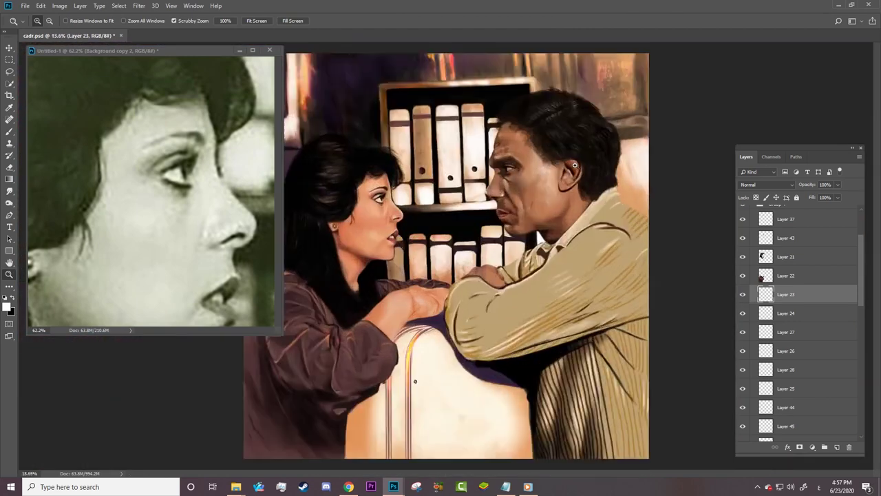
Step: Save the painting and hide the Color Lookup 2 adjustment
key(ctrl+s)
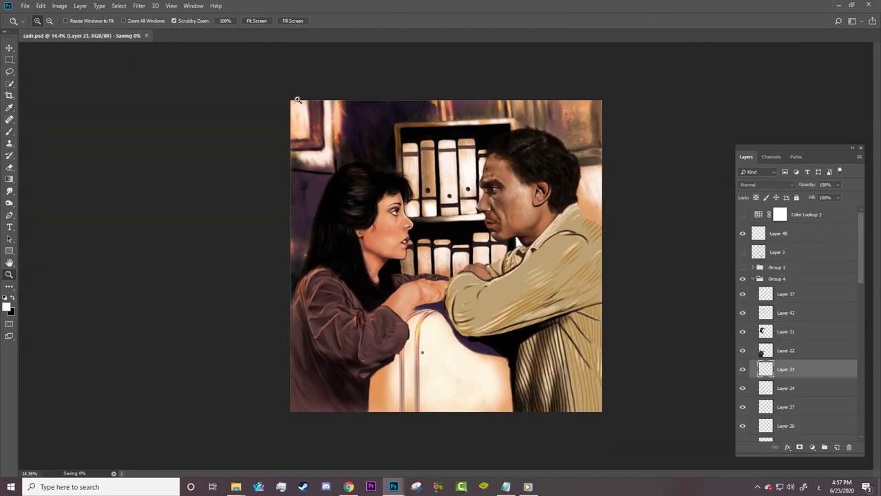
drag(298, 99, 608, 193)
click(817, 215)
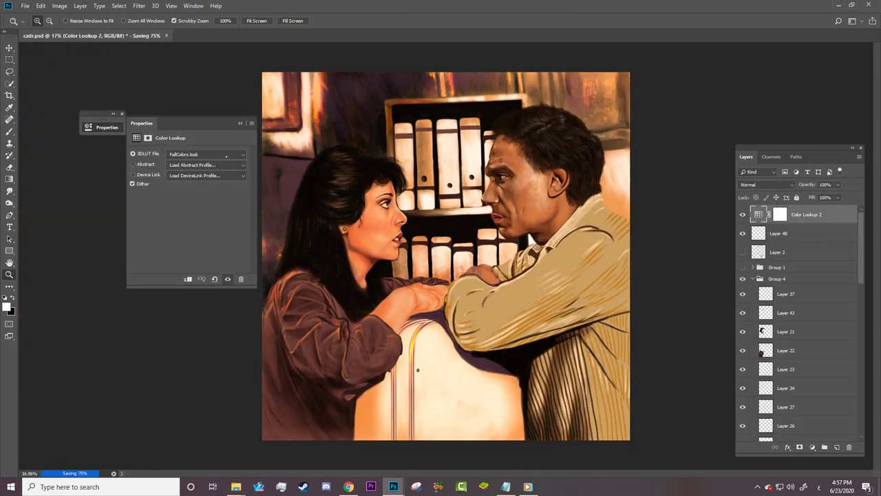
click(742, 214)
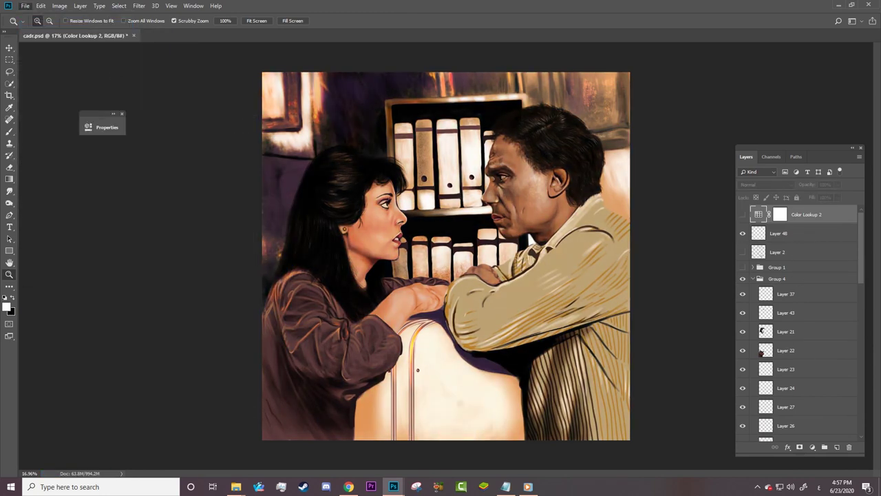
Step: Open logo.psd and bring its signature into cadr.psd, placing it small on the chair back
key(ctrl+o)
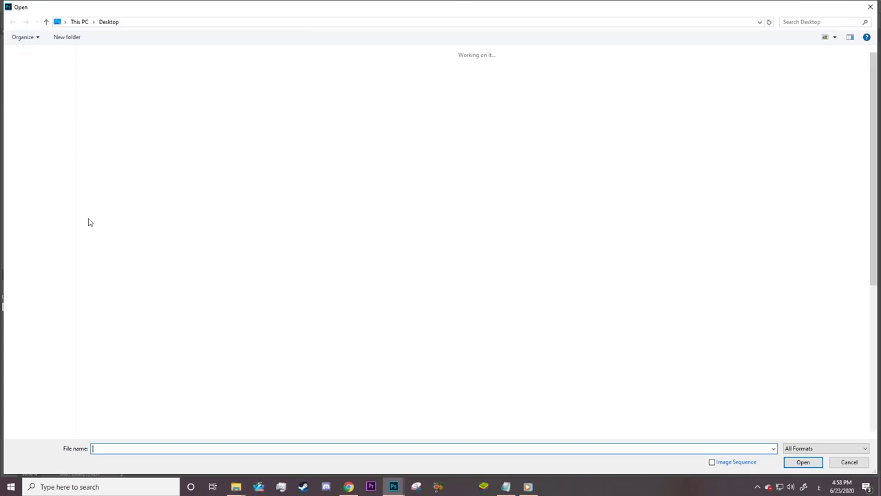
click(43, 299)
double_click(107, 193)
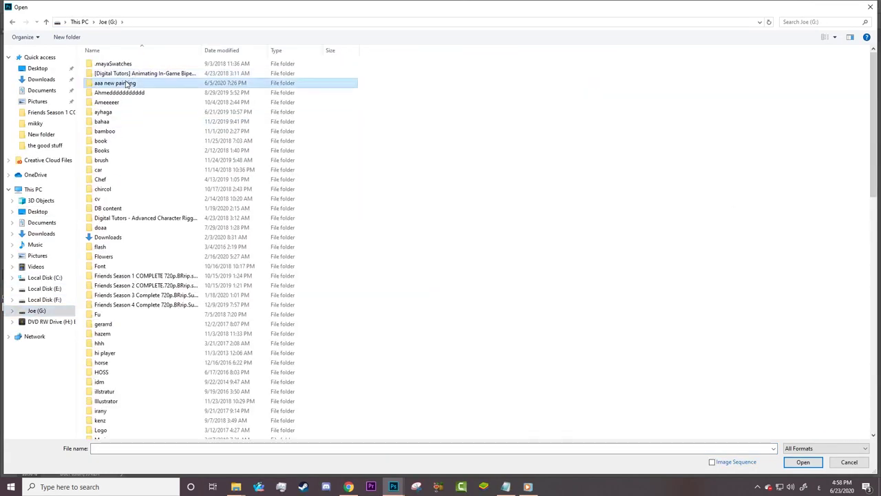
double_click(138, 83)
double_click(246, 247)
mouse_move(172, 36)
mouse_down()
mouse_move(206, 111)
mouse_move(65, 140)
mouse_up()
key(v)
drag(206, 289, 461, 211)
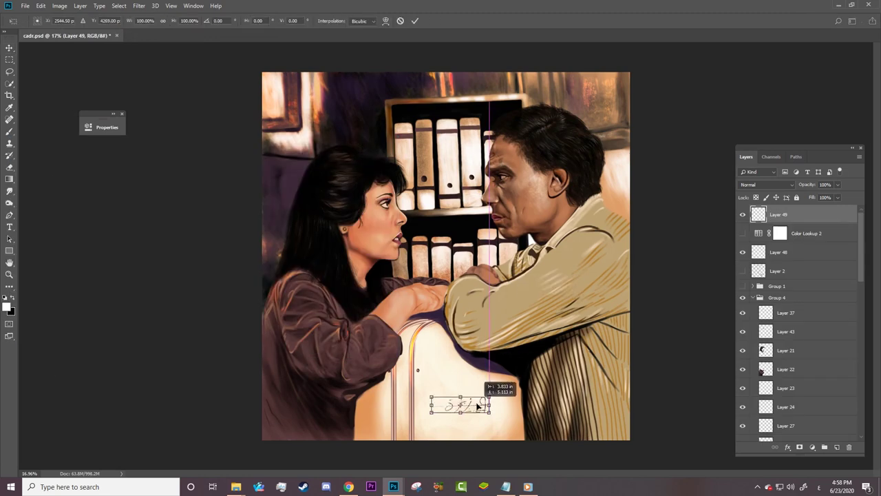